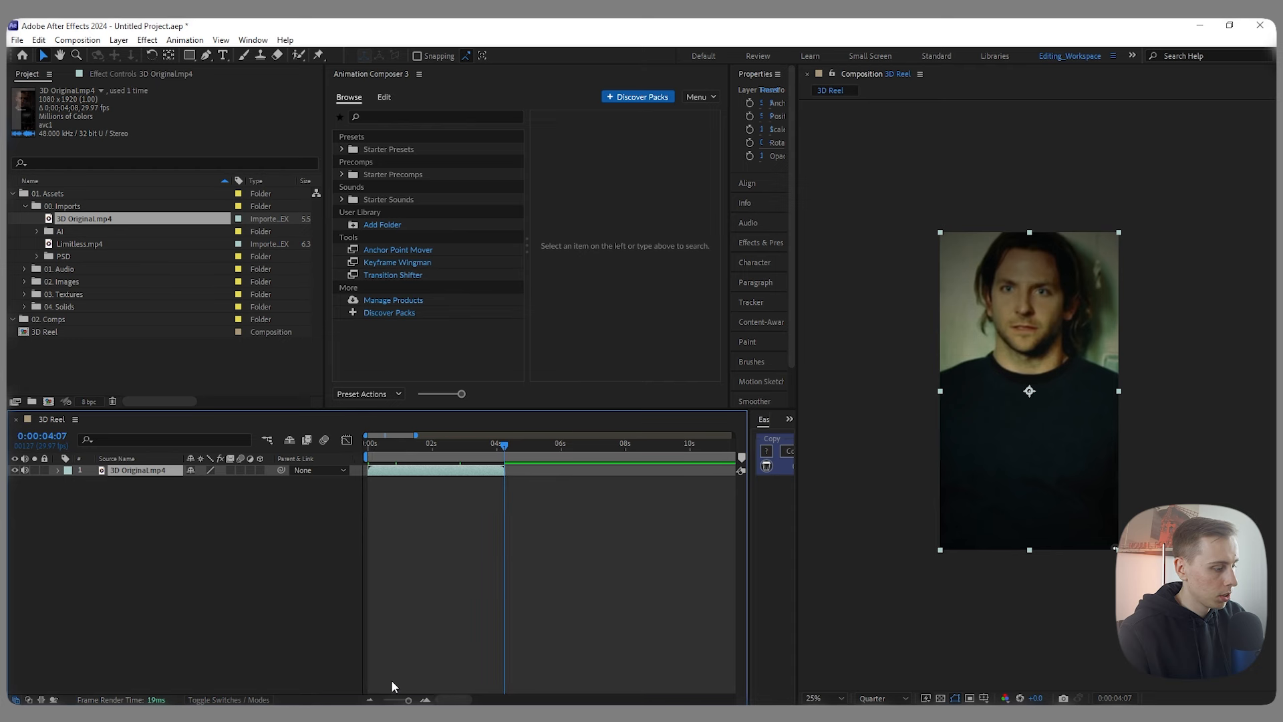
Step: End the work area at 0:00:04:07 and trim the 3D Reel composition to it
key(n)
right_click(487, 459)
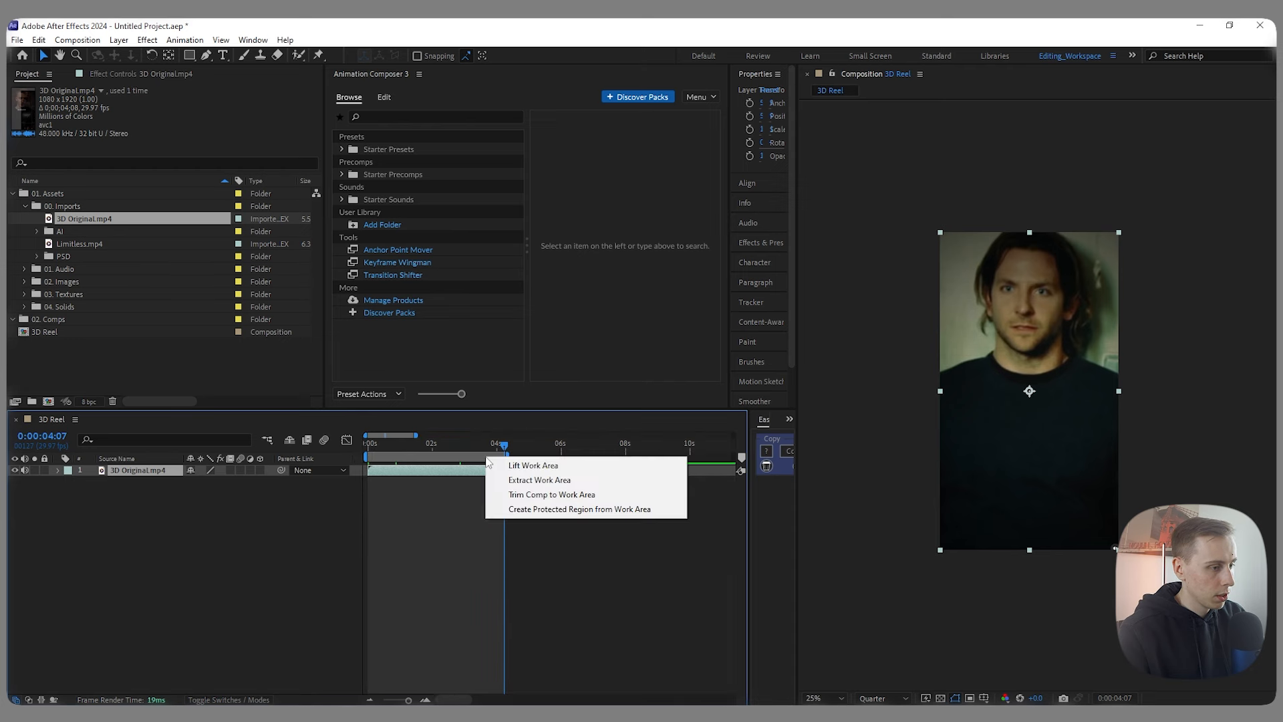
click(552, 496)
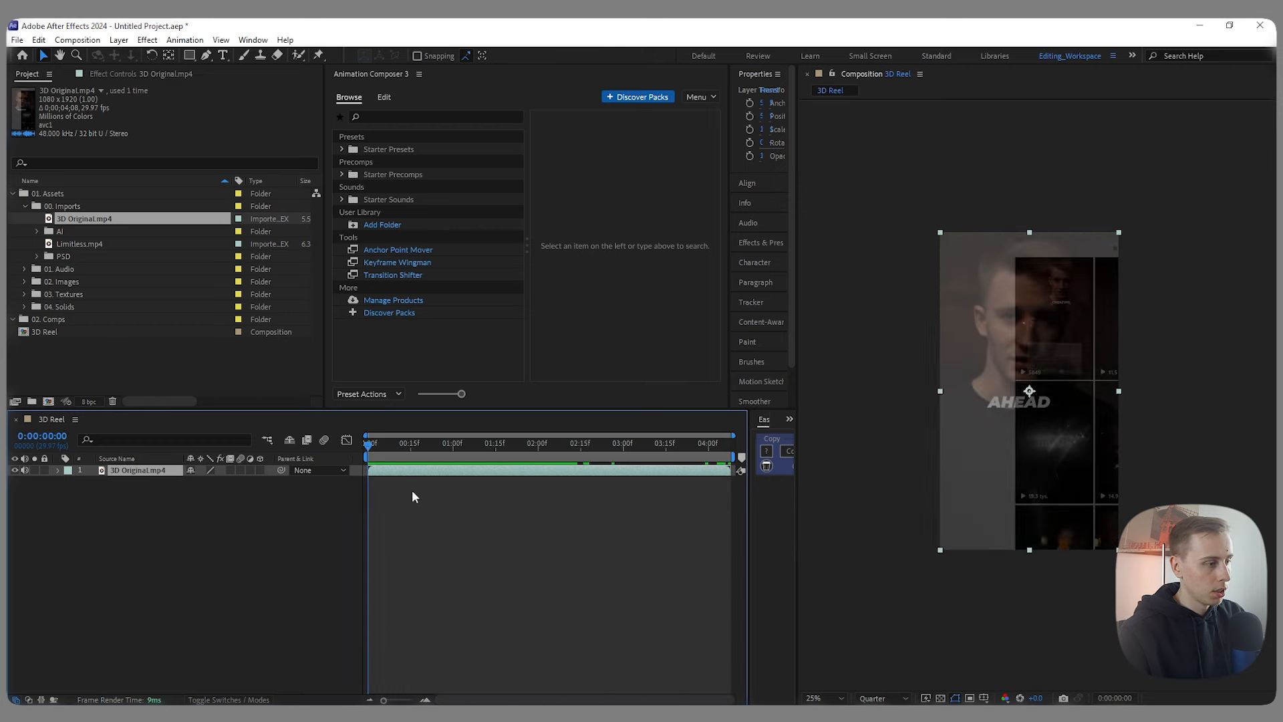
Step: Preview the reel and trim the start of the 3D Original.mp4 layer at 0:00:00:12
key(space)
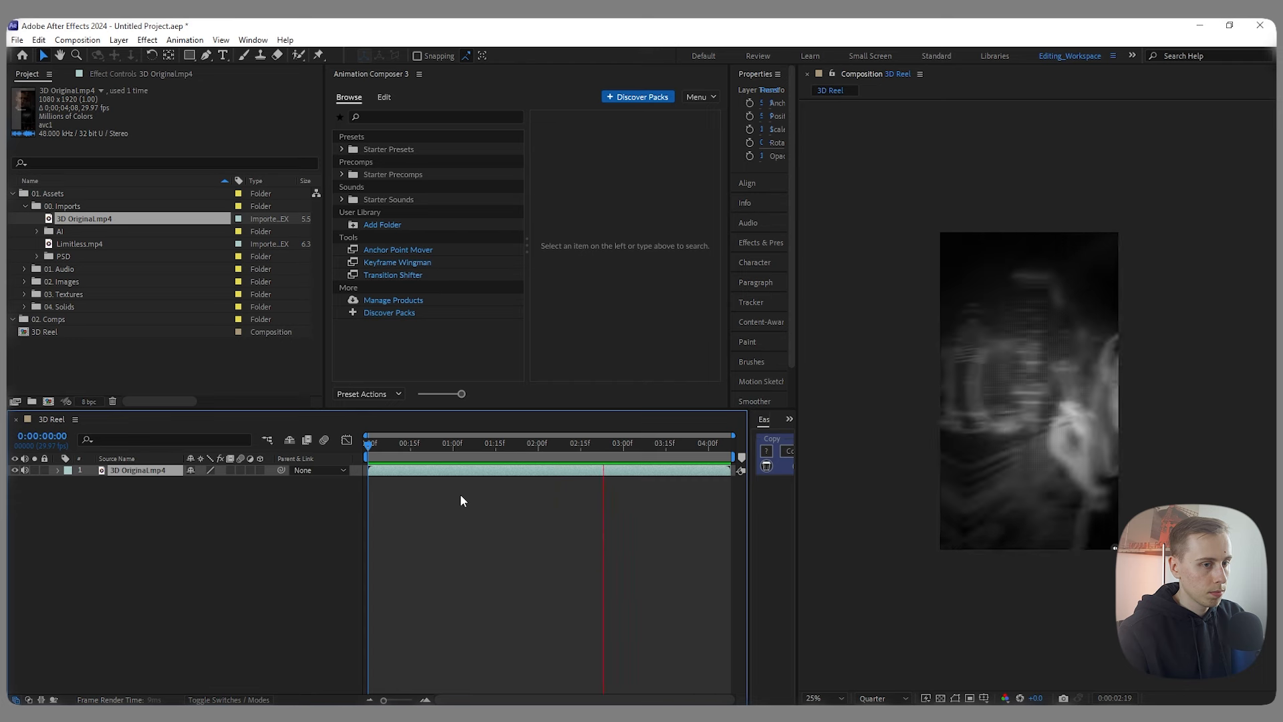
drag(369, 445, 399, 444)
key(Page_Down)
key(Page_Down)
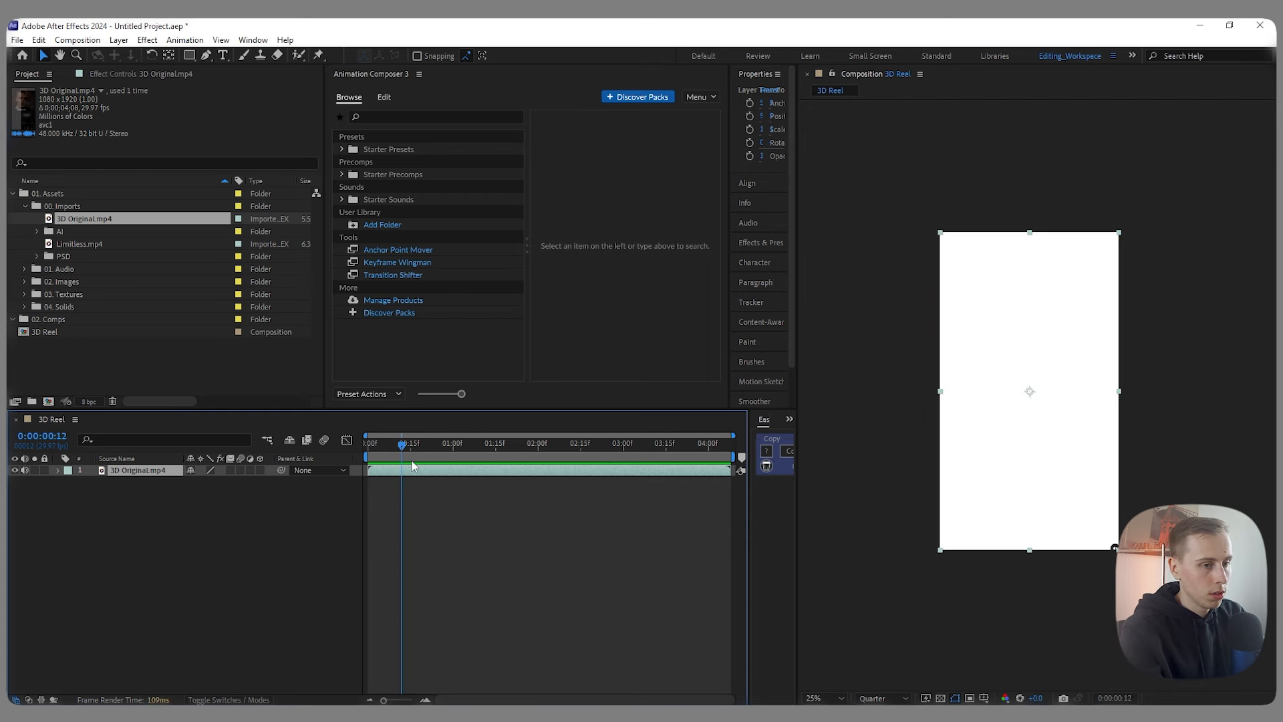
key(Page_Up)
key(Page_Up)
key(Page_Down)
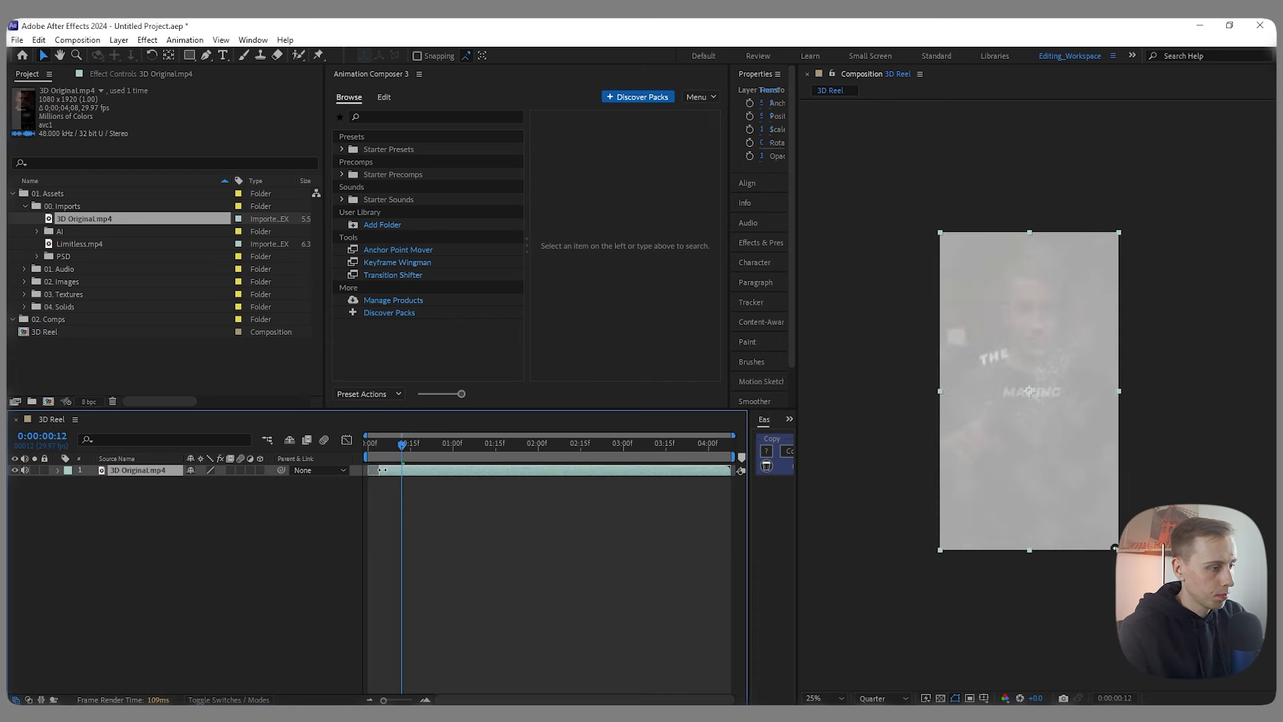
Step: Create a black solid layer at the composition's size, above the 3D Original.mp4 layer
click(129, 516)
right_click(126, 509)
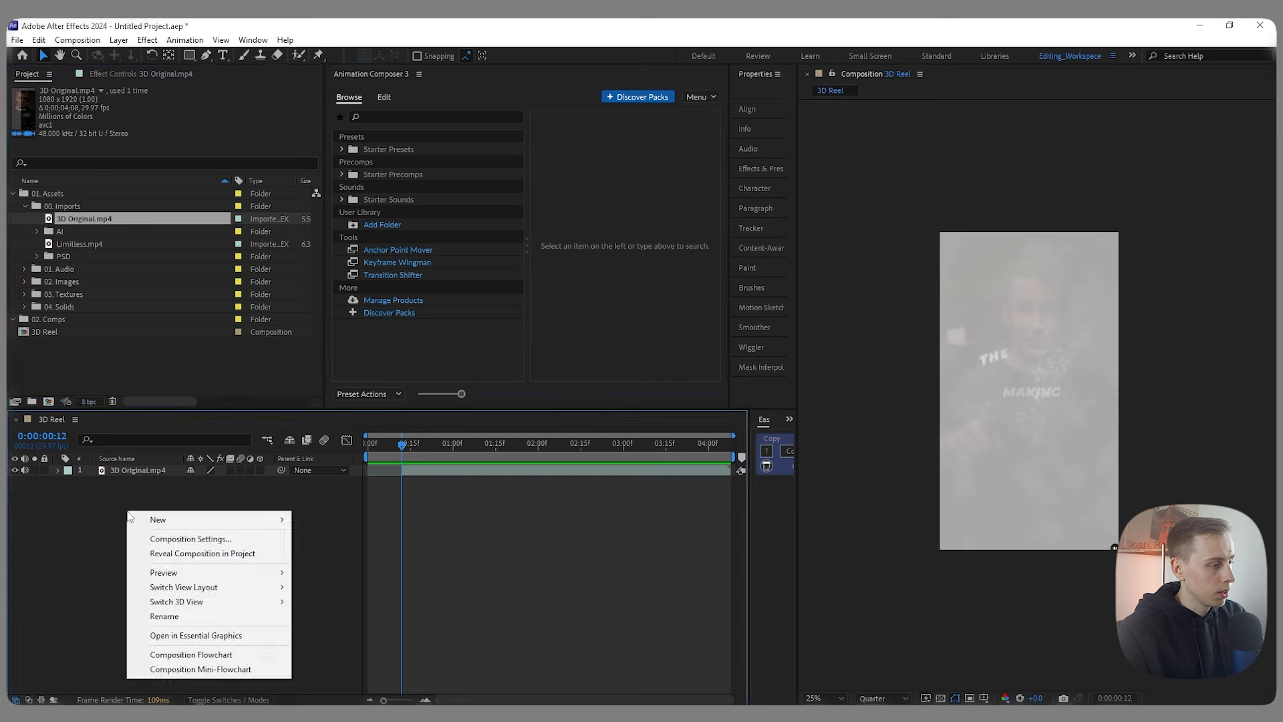
mouse_move(200, 523)
click(322, 553)
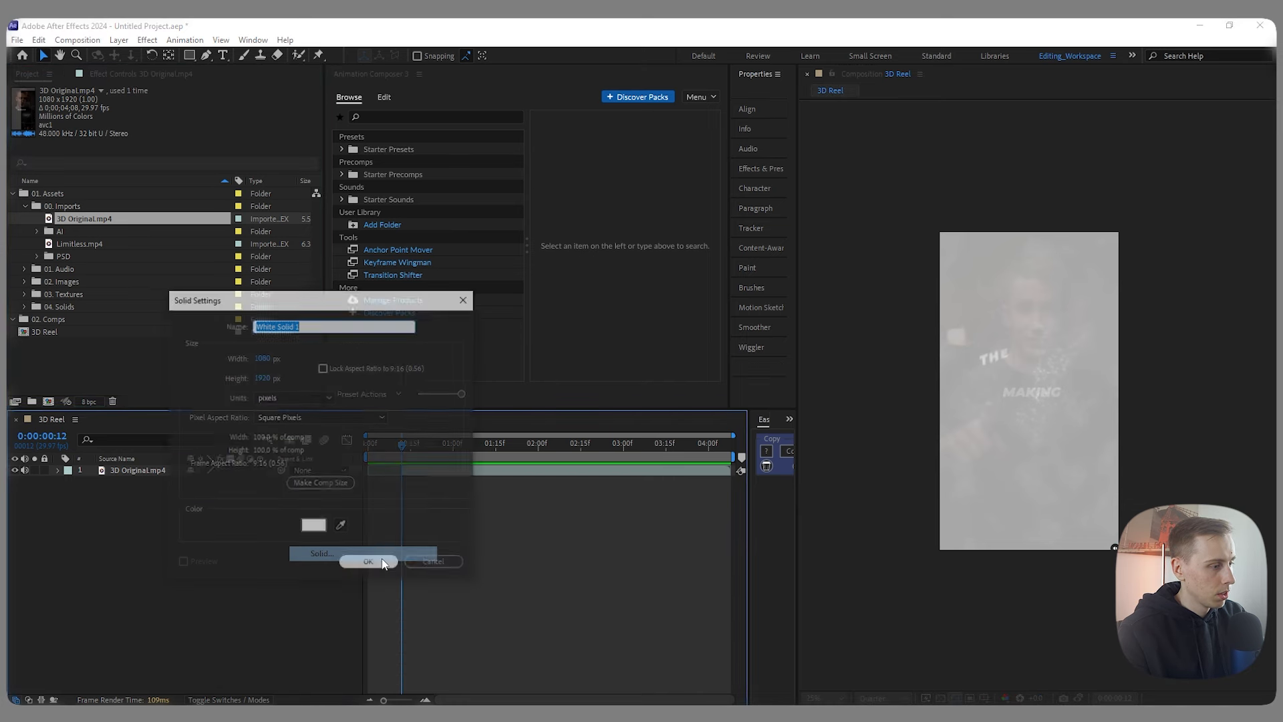
click(314, 527)
click(671, 444)
click(391, 563)
Step: Add a two-node camera with the 50mm preset to the composition
right_click(186, 540)
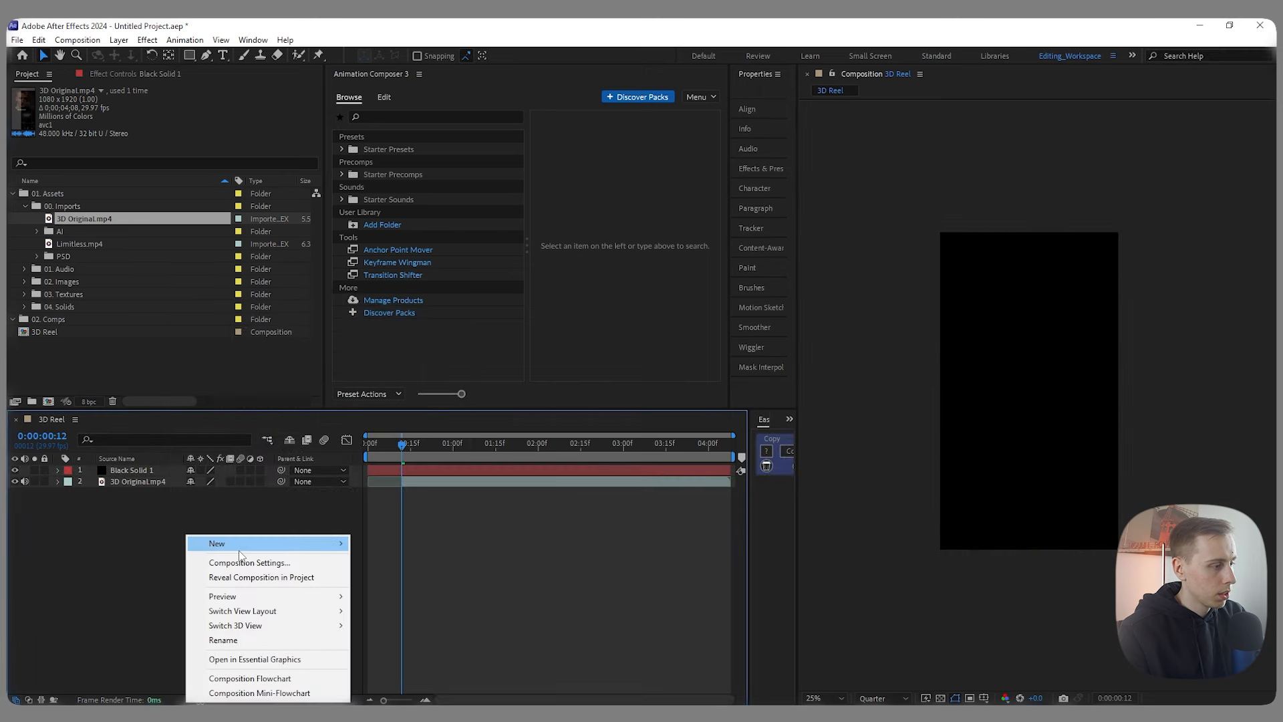
mouse_move(246, 542)
click(445, 592)
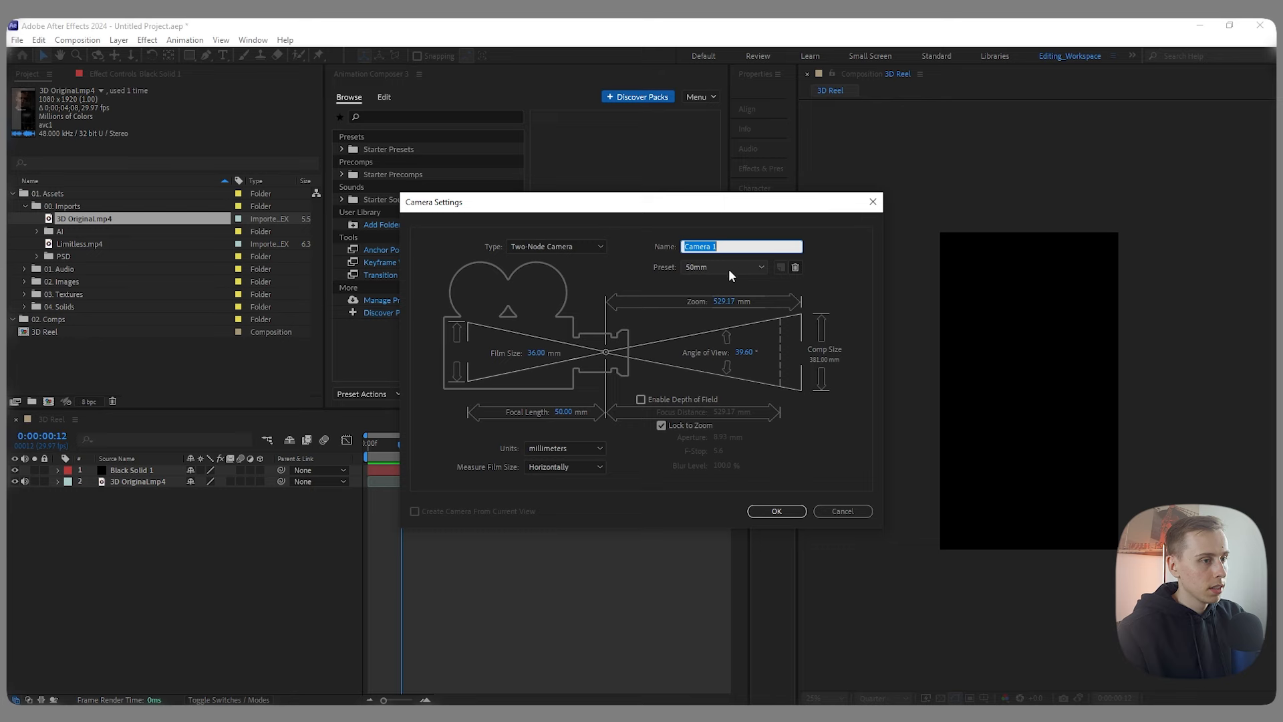
click(776, 512)
Step: Add a null object and parent Camera 1 to it
right_click(141, 570)
mouse_move(267, 410)
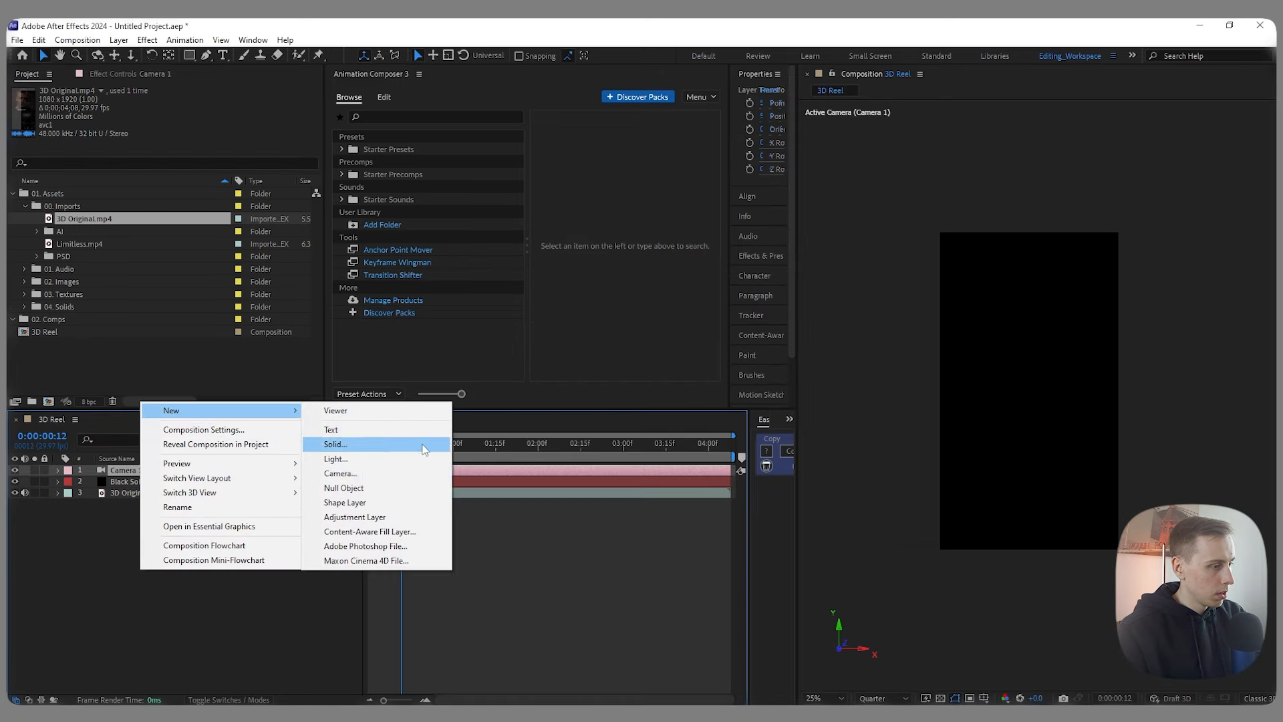
click(354, 488)
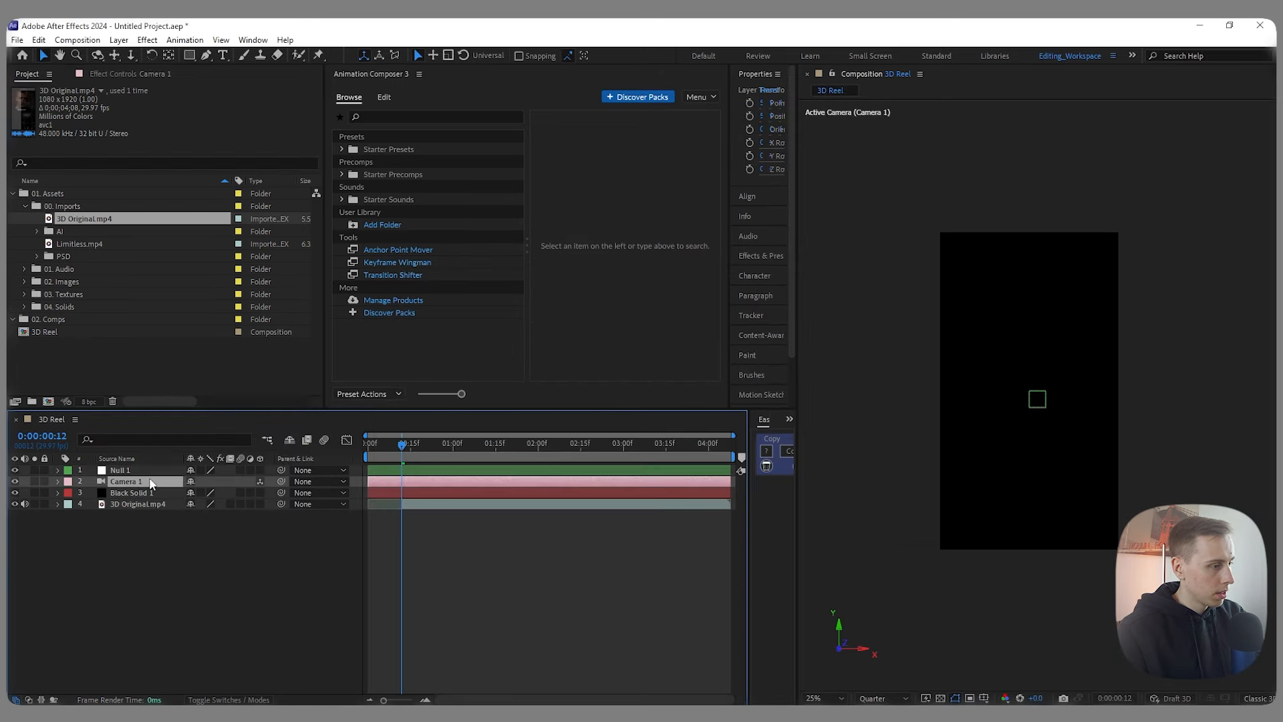
drag(281, 482, 143, 475)
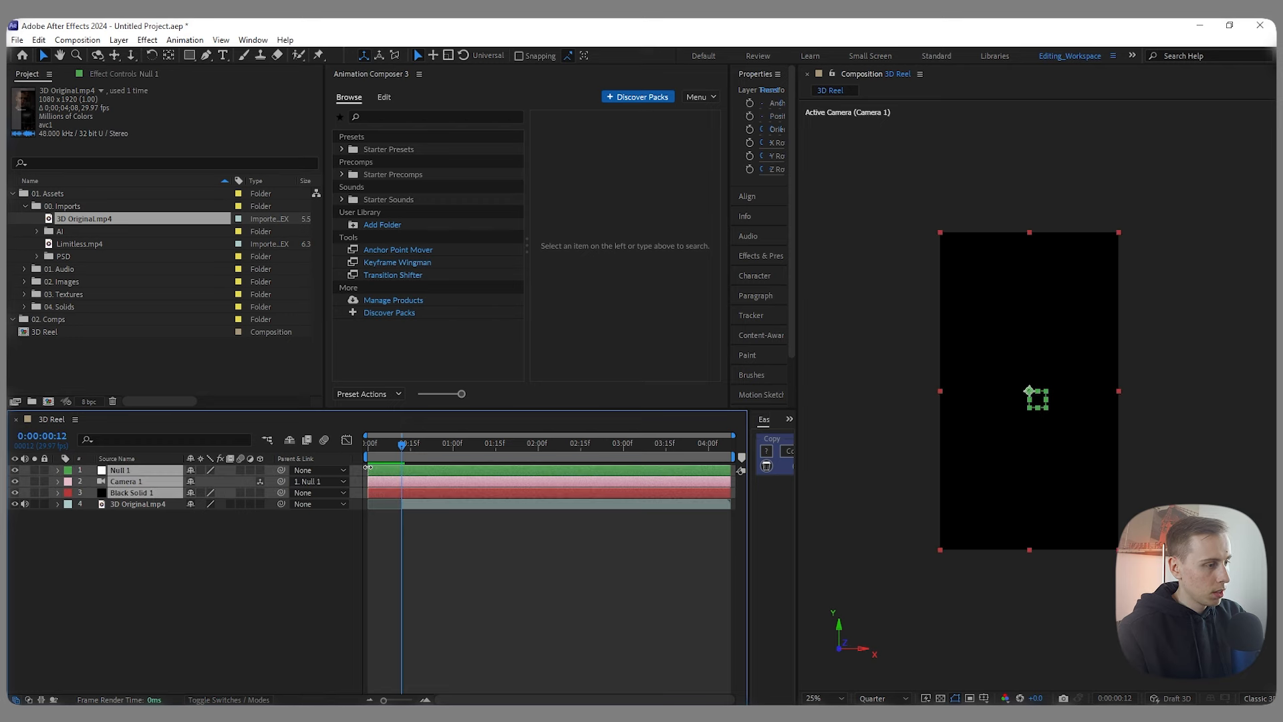
Step: End all four layers at 0:00:03:25 and trim the composition to that point
drag(369, 467, 696, 452)
shift+click(154, 504)
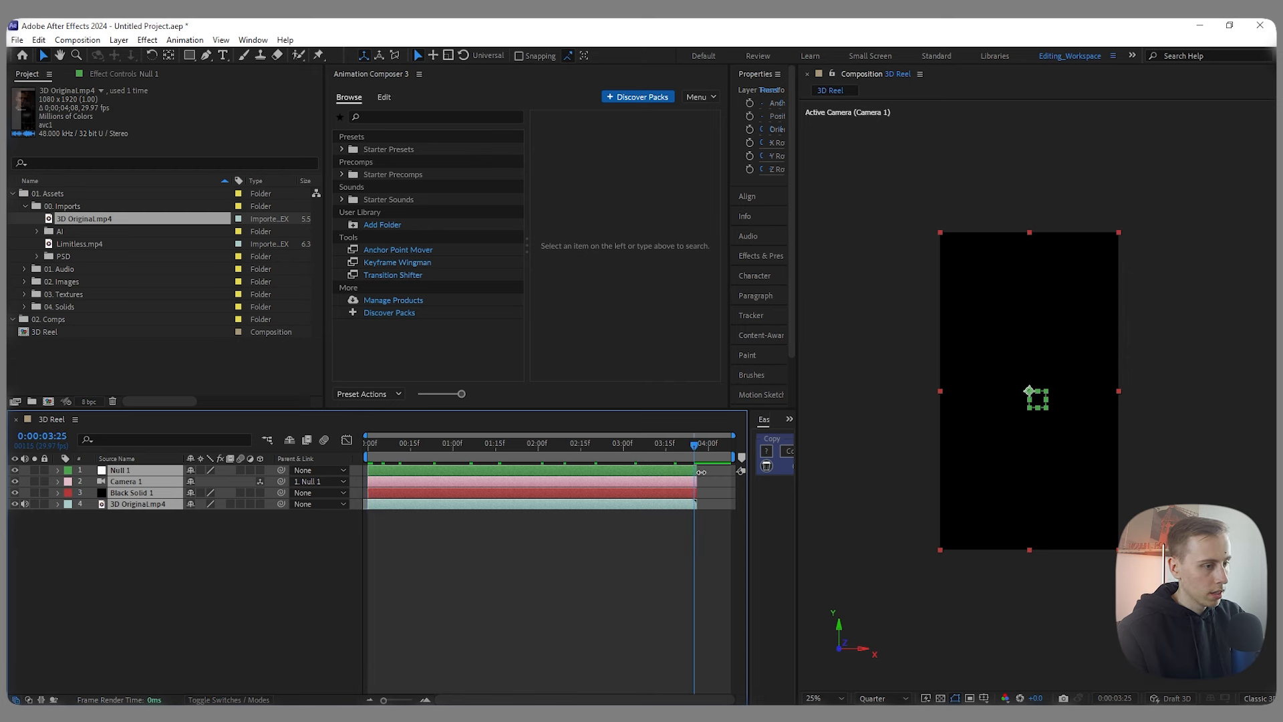
key(n)
right_click(674, 460)
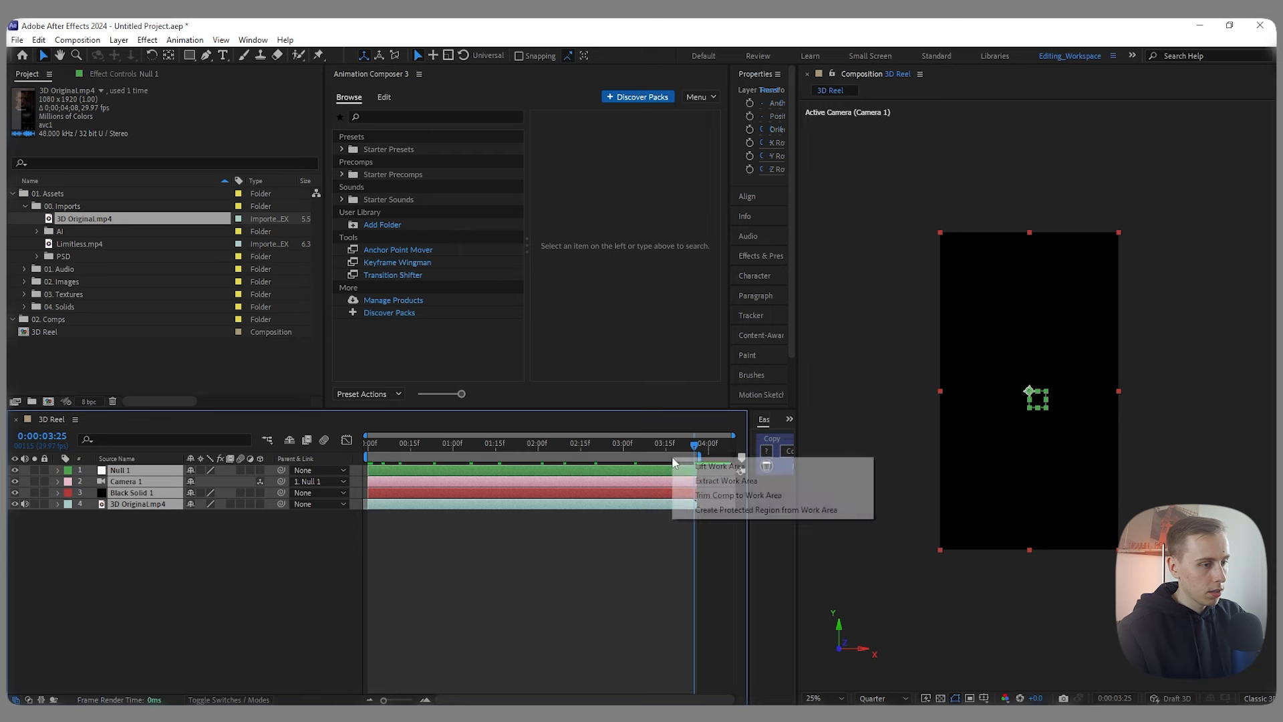
click(747, 495)
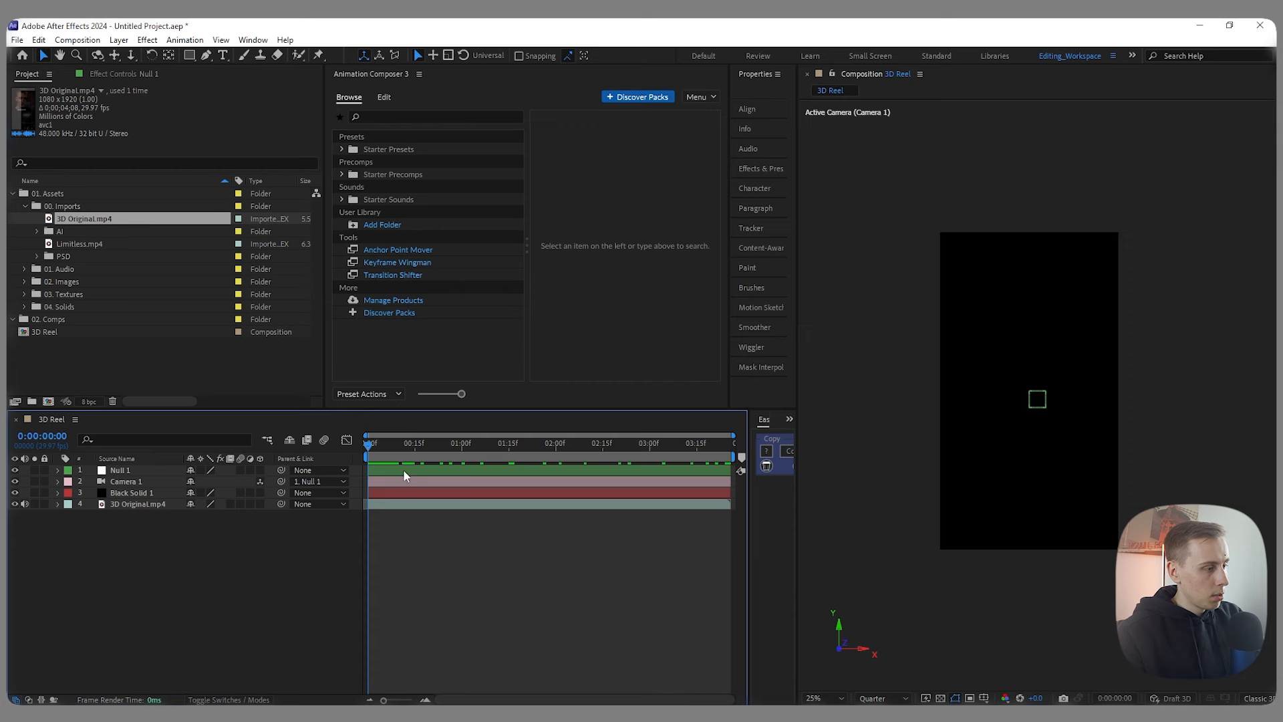
Step: Turn Null 1 and Black Solid 1 into 3D layers
click(260, 469)
click(260, 492)
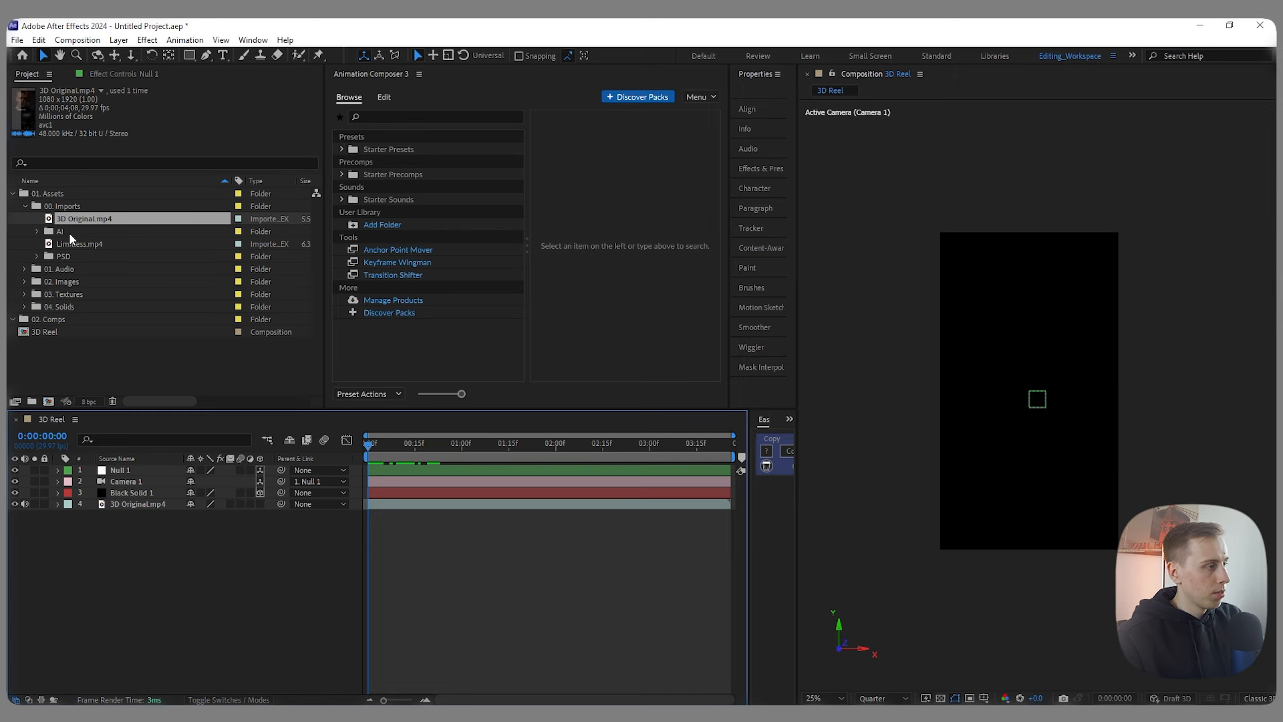
Step: Place Dotted Grain_Overlay.mov from the 03. Textures folder directly above Black Solid 1 and preview the texture
click(24, 298)
click(24, 298)
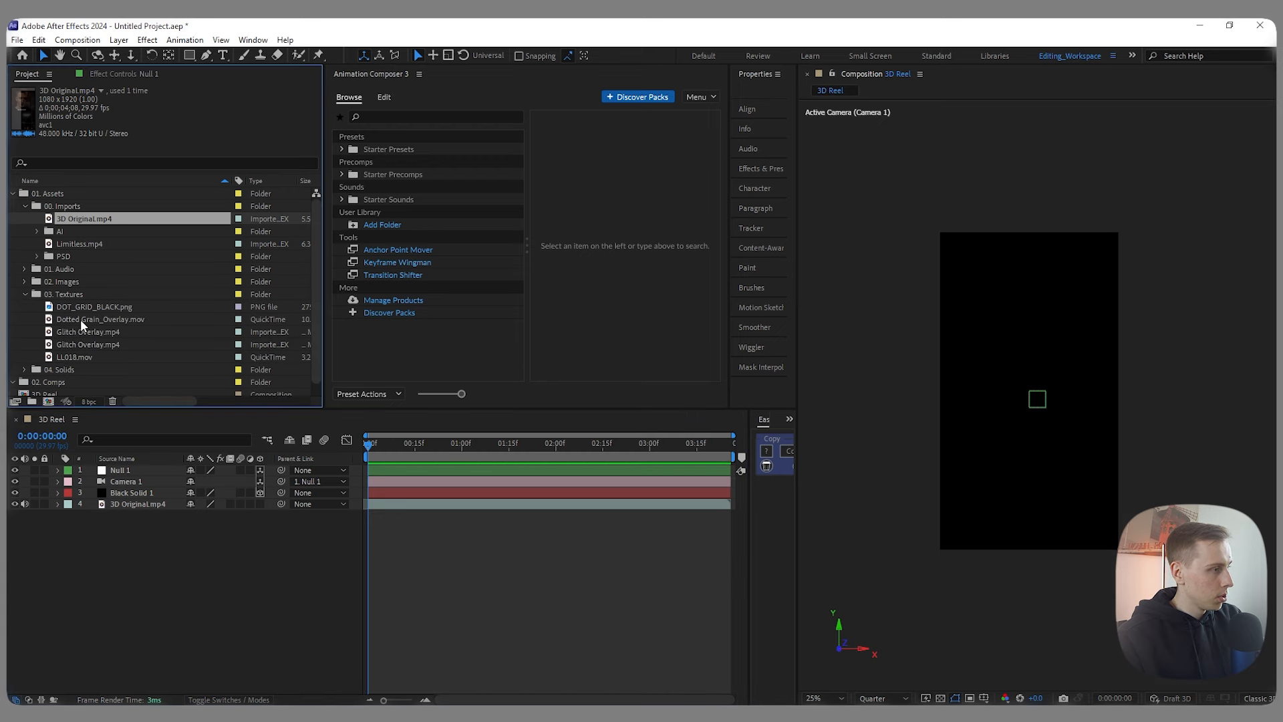
click(104, 323)
drag(103, 323, 145, 521)
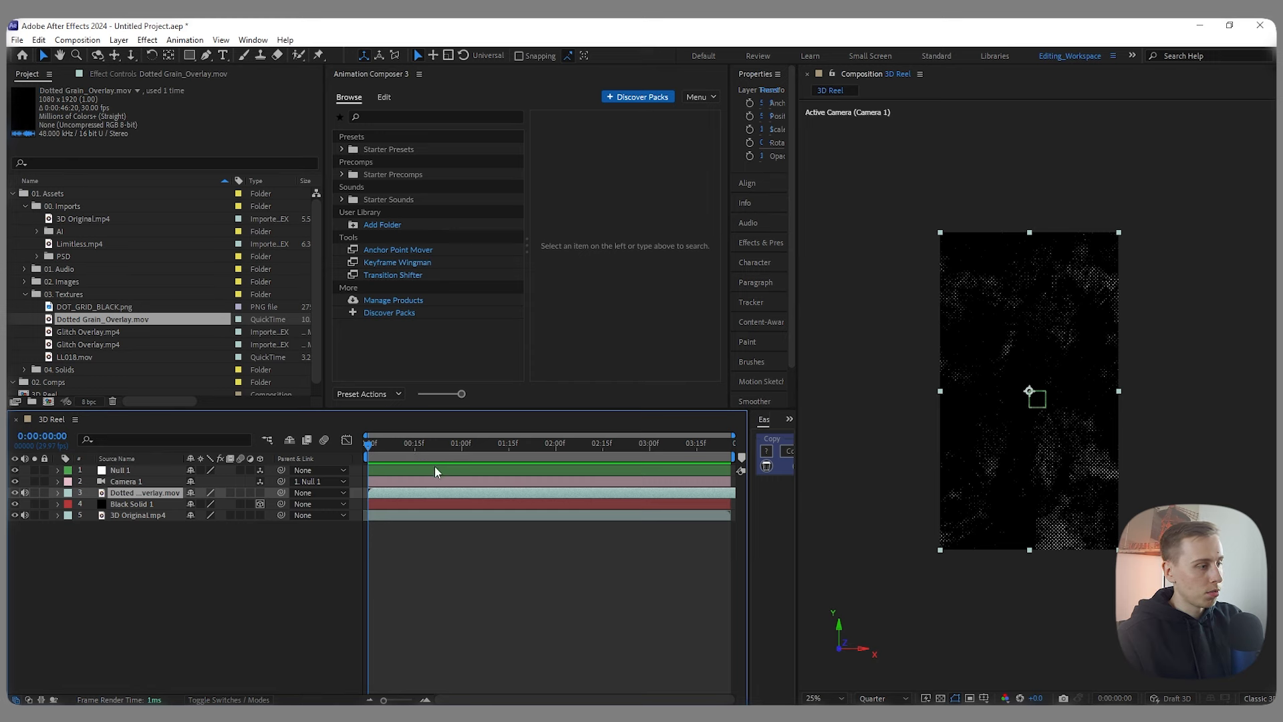
click(540, 572)
key(space)
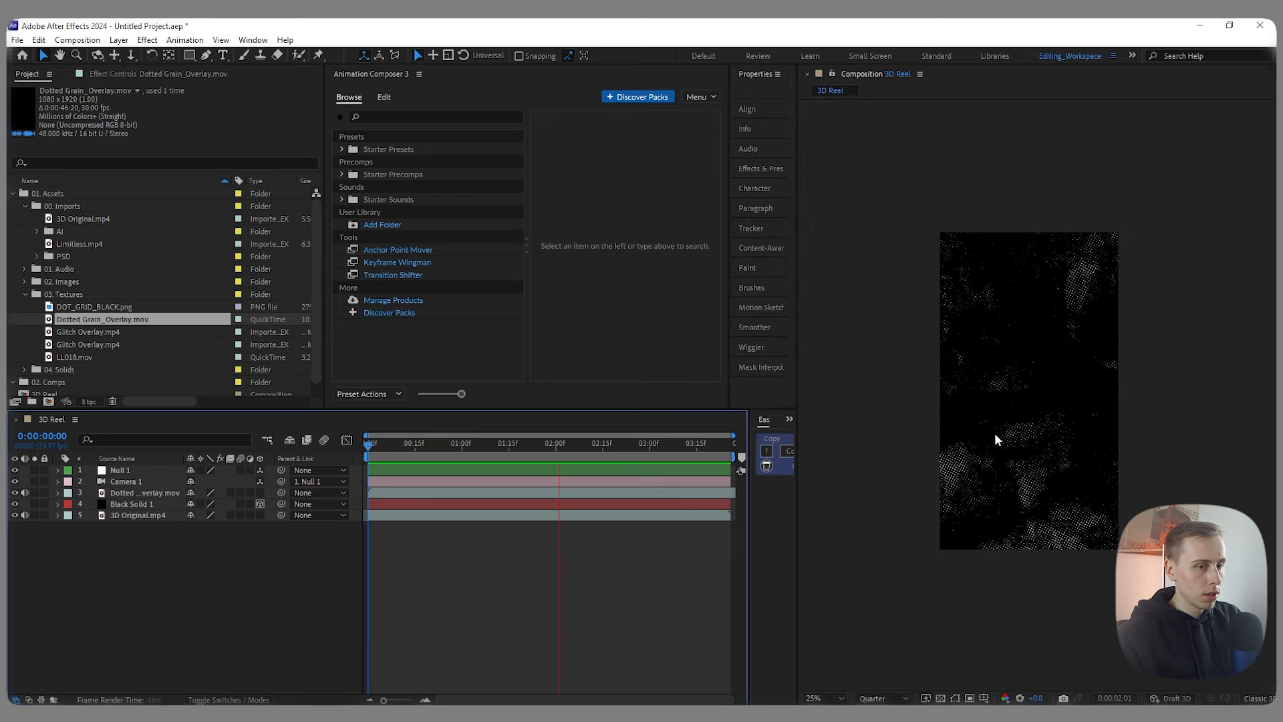
Step: Enable time remapping on the Dotted Grain_Overlay.mov layer
click(400, 491)
key(ctrl+t)
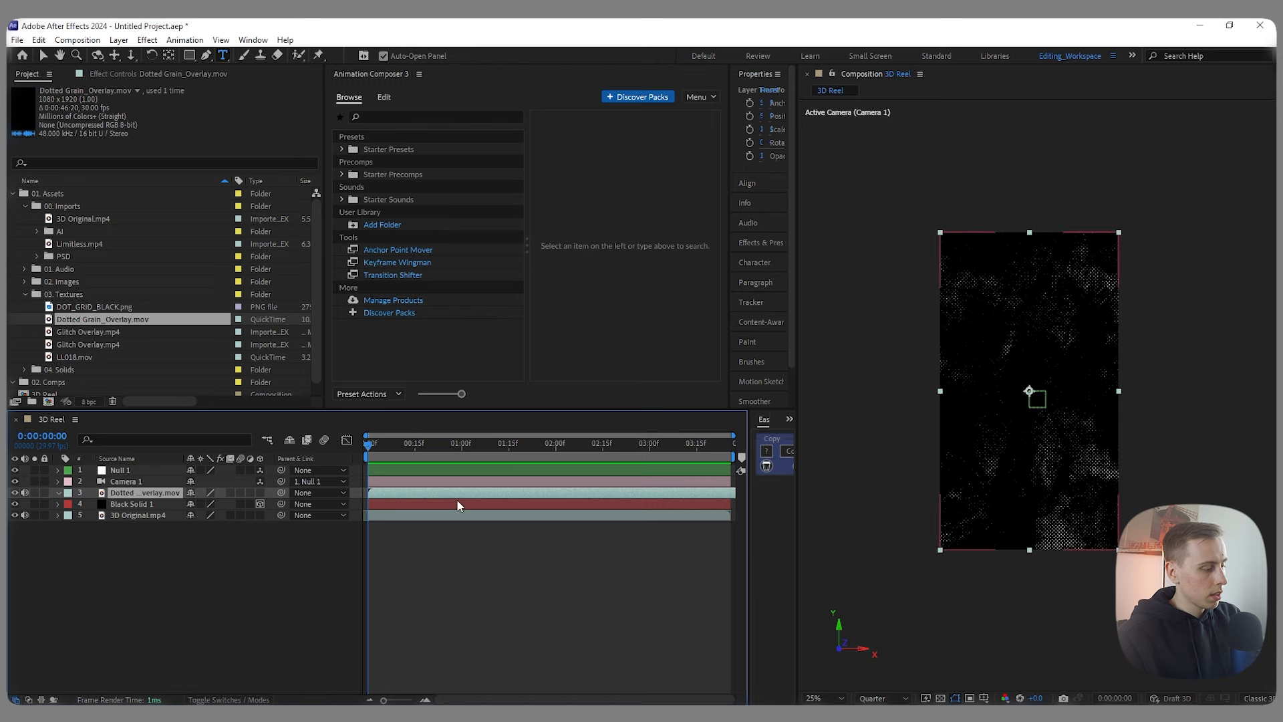
key(ctrl+alt+t)
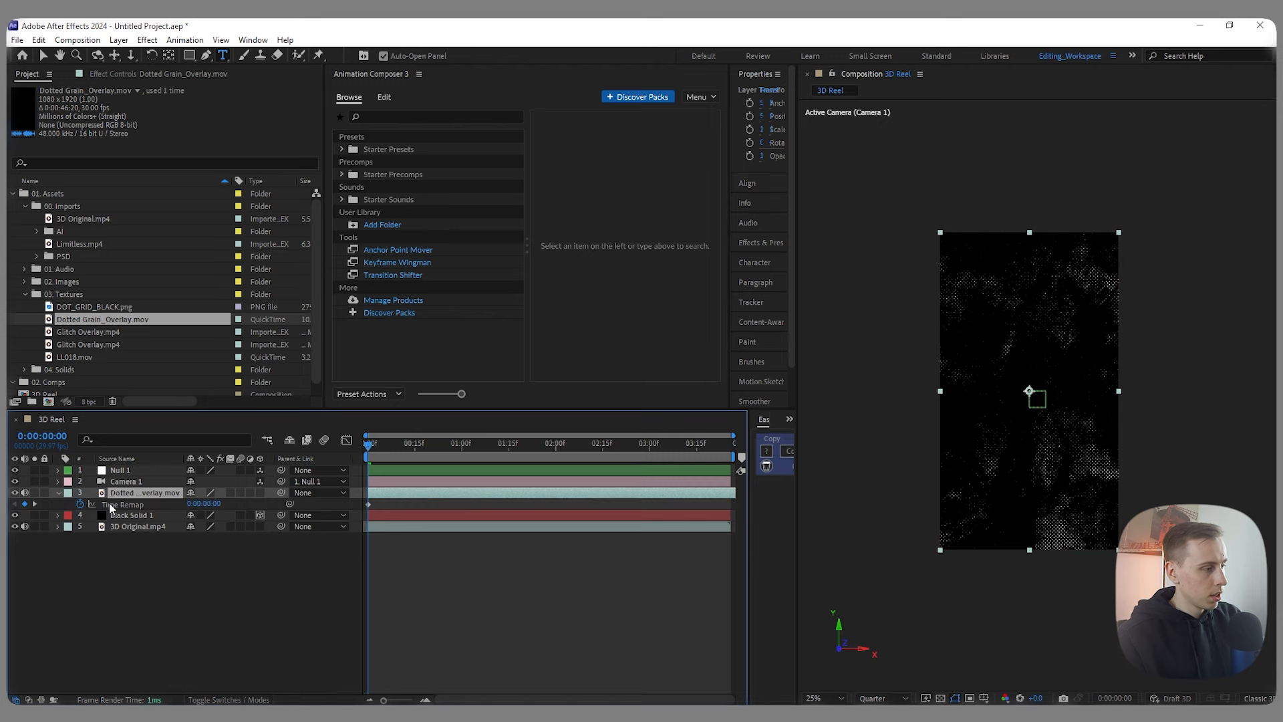
right_click(142, 492)
mouse_move(236, 172)
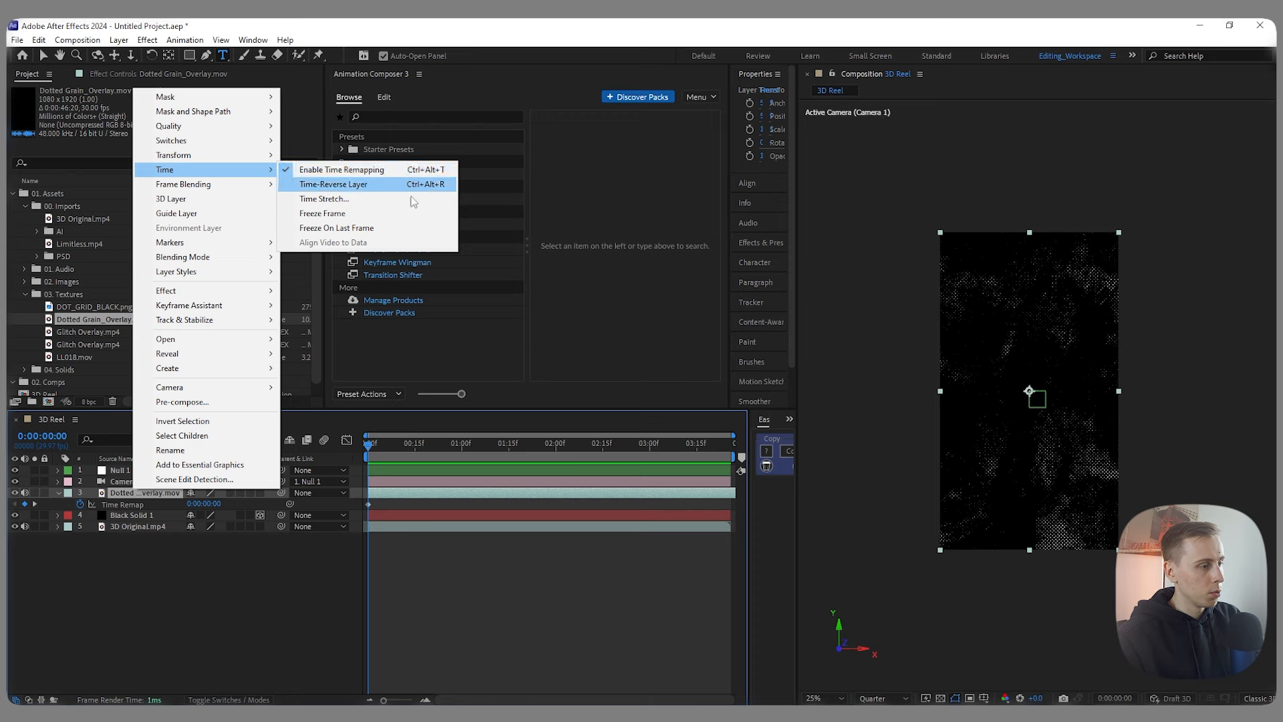
Step: Set the 3D Reel composition's duration to 0:02:03:26
click(77, 40)
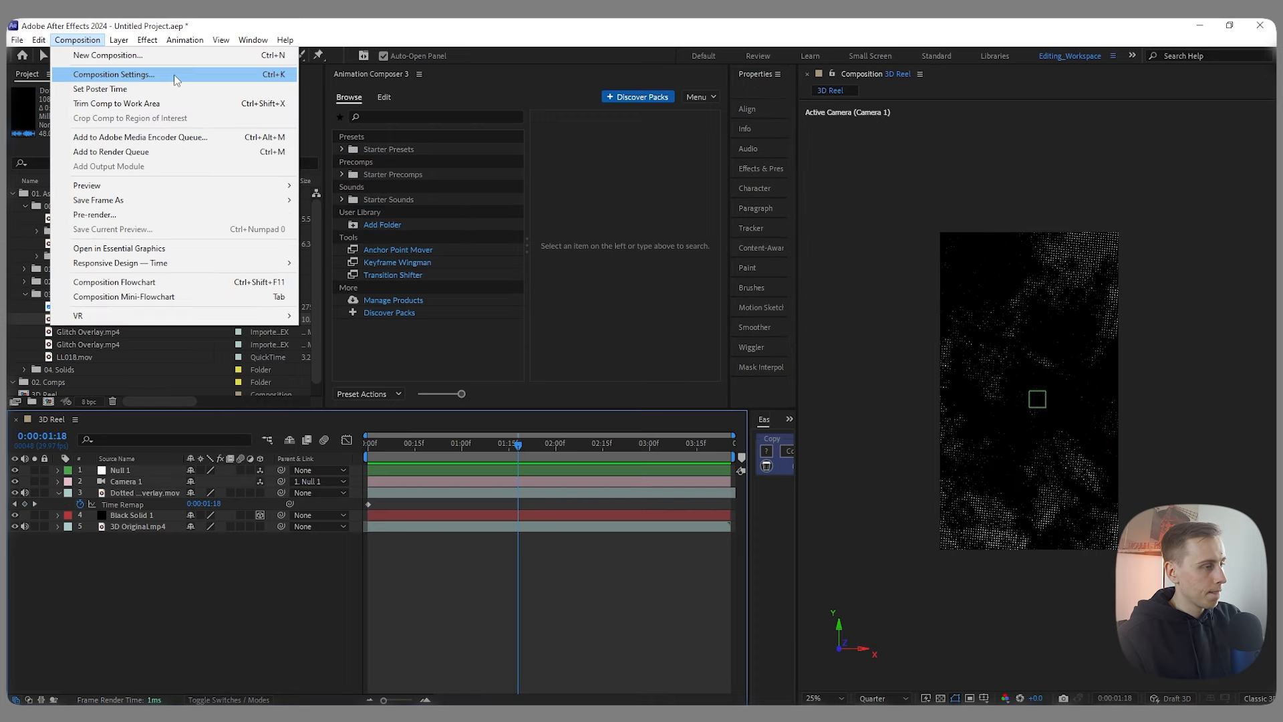
click(110, 71)
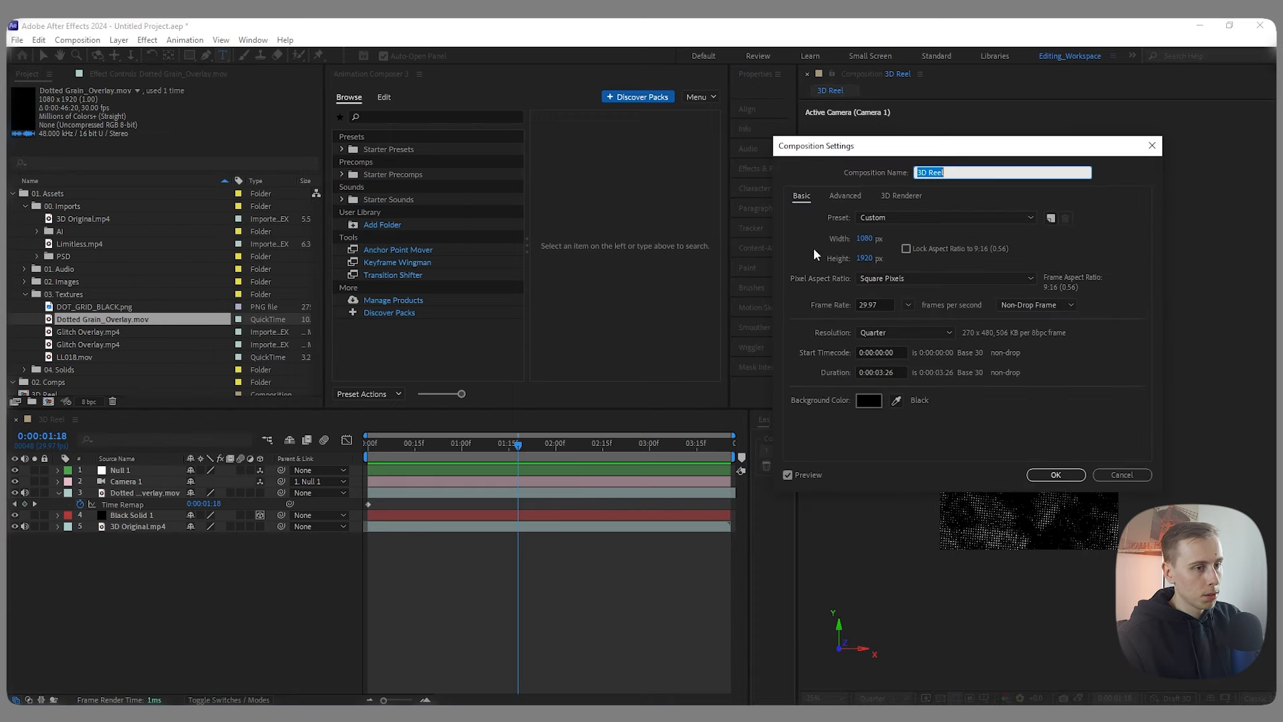
click(875, 372)
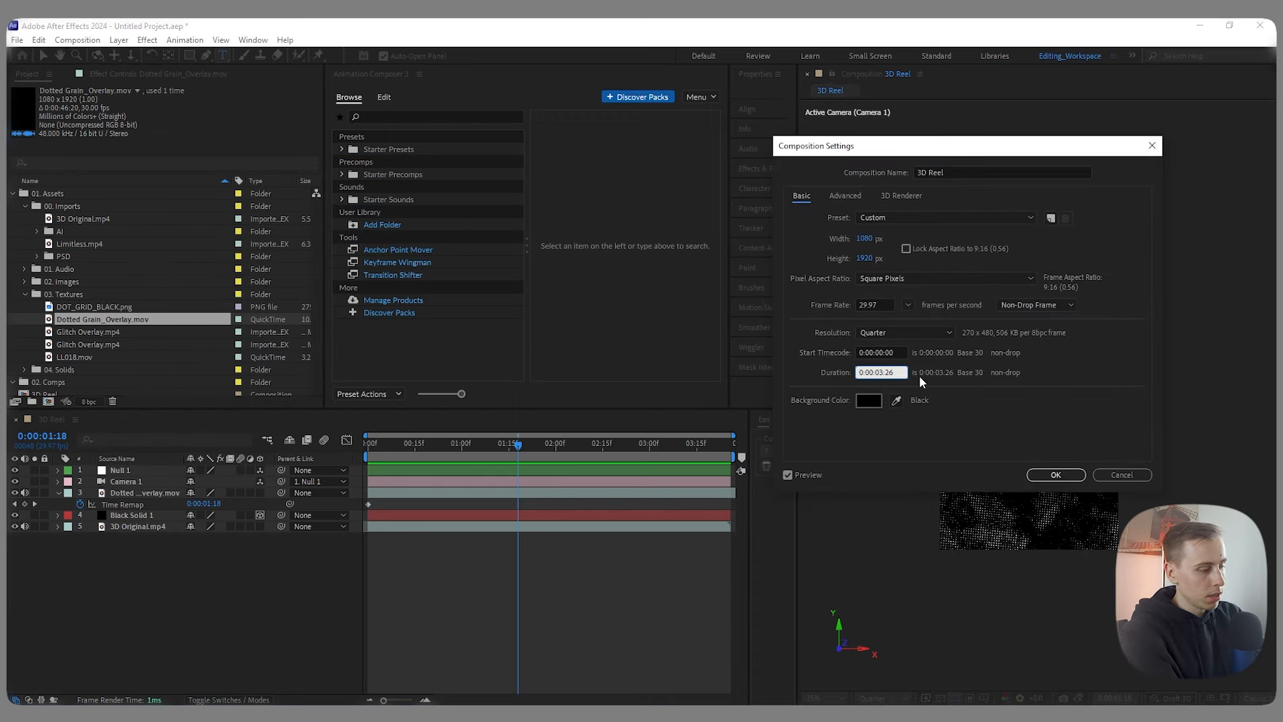
key(BackSpace)
text(2)
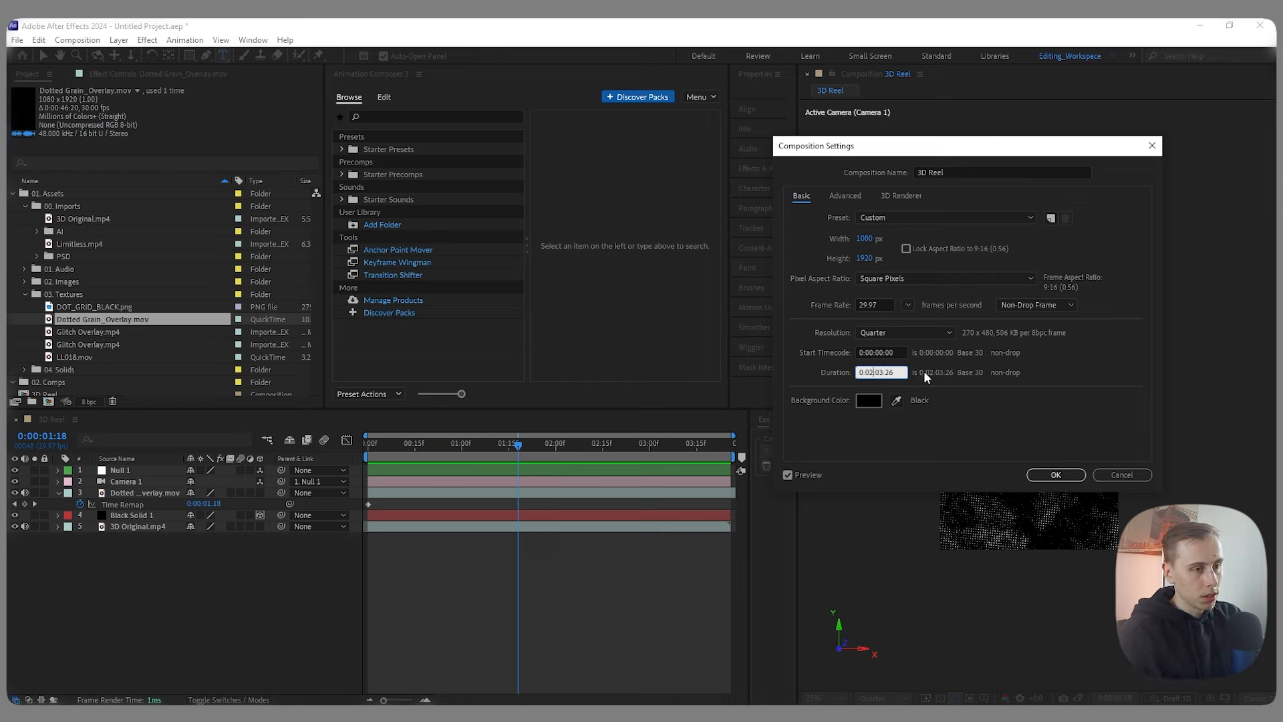
click(1056, 476)
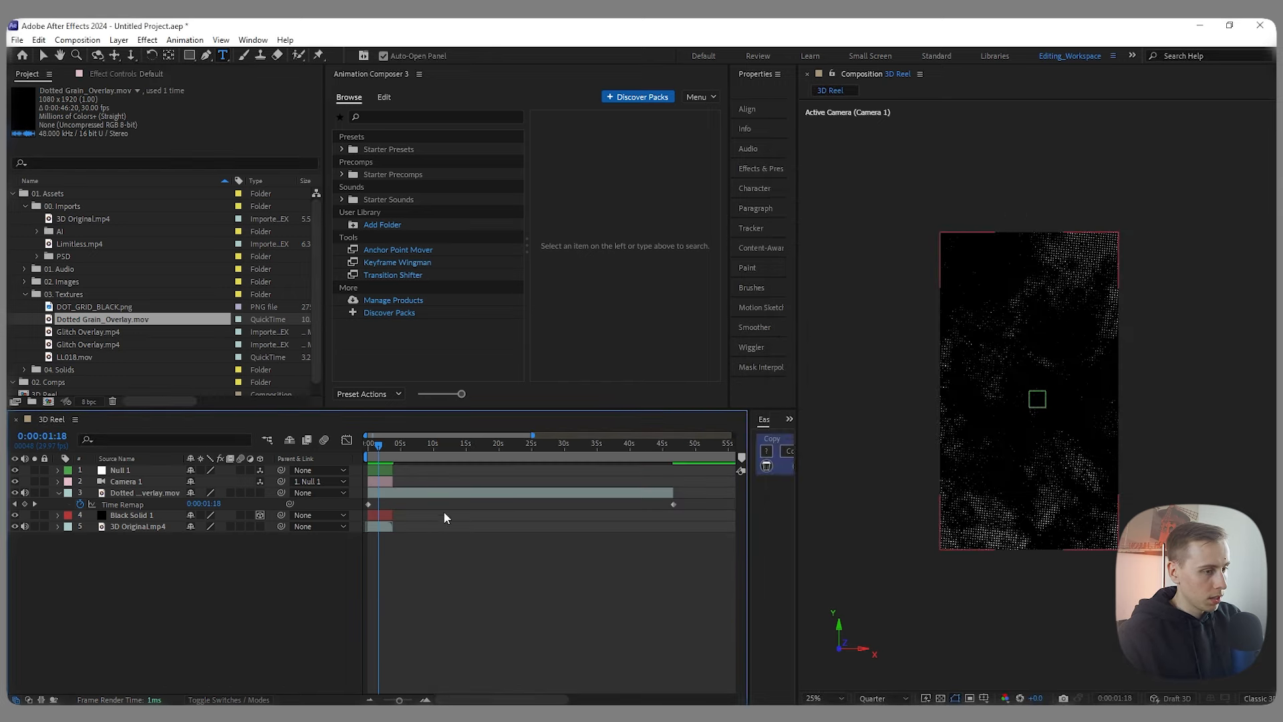
Step: Make the overlay's last Time Remap keyframe a hold keyframe, move it to about 31 seconds and preview the faster texture
drag(378, 444, 672, 505)
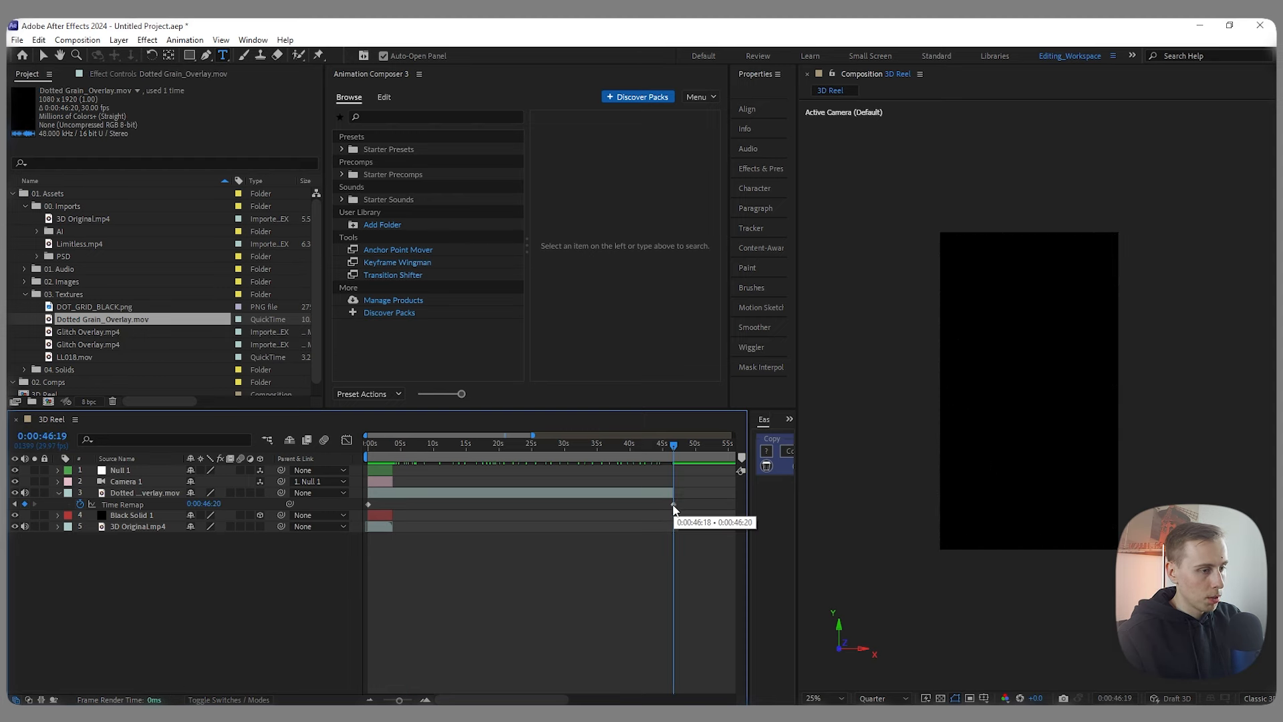
right_click(673, 505)
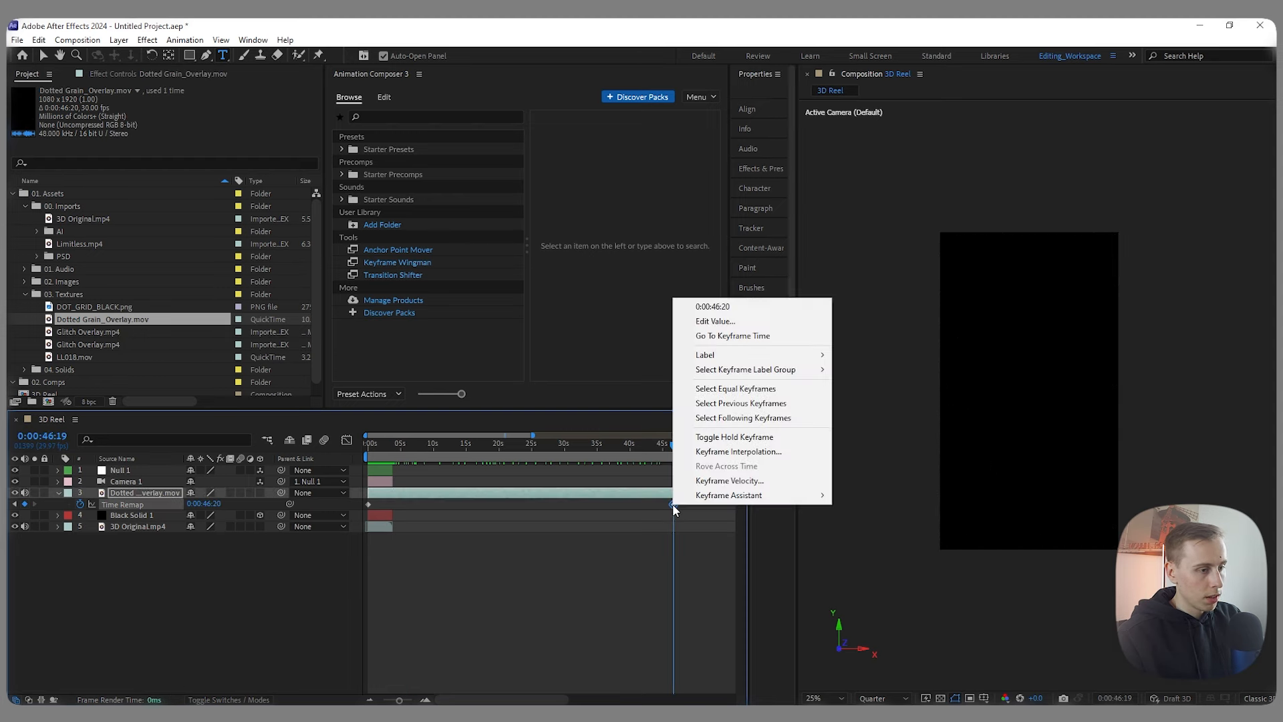
click(743, 437)
drag(674, 504, 573, 505)
key(Home)
click(414, 593)
key(space)
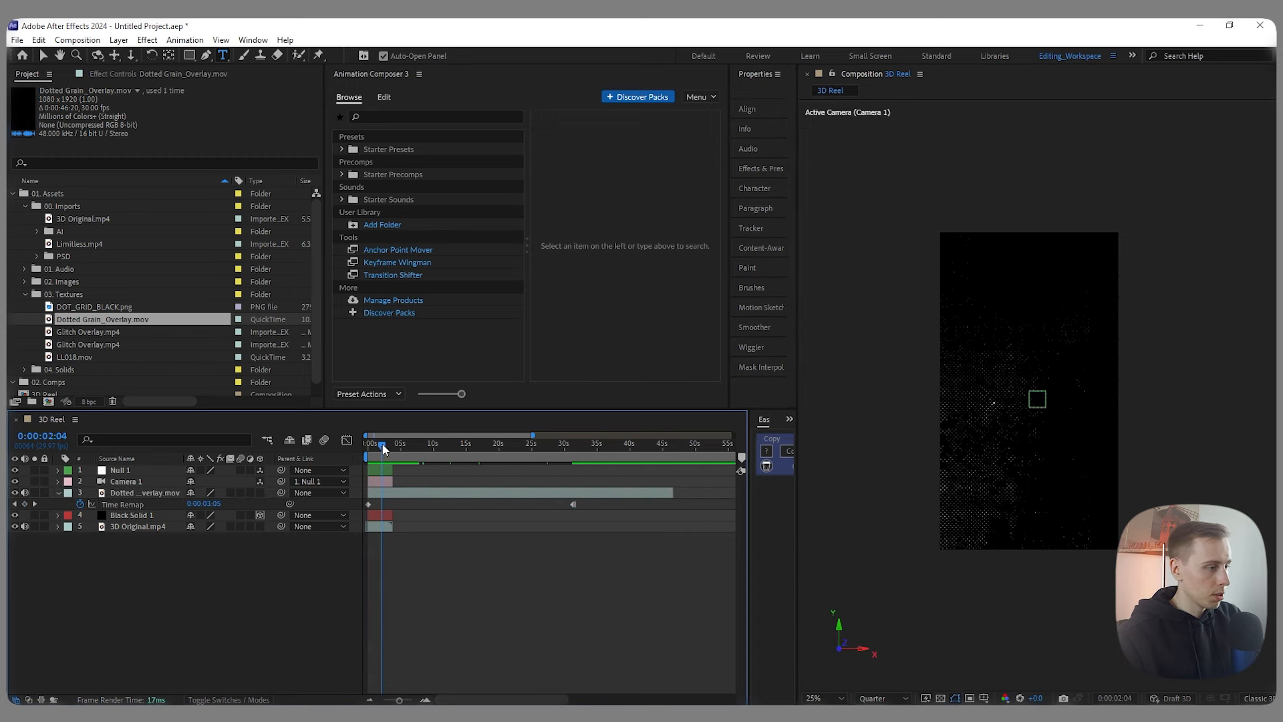
Step: Turn the Dotted Grain_Overlay.mov layer into a 3D layer and parent it to Black Solid 1
drag(382, 446, 364, 447)
scroll(403, 515, up, 4)
drag(454, 701, 404, 700)
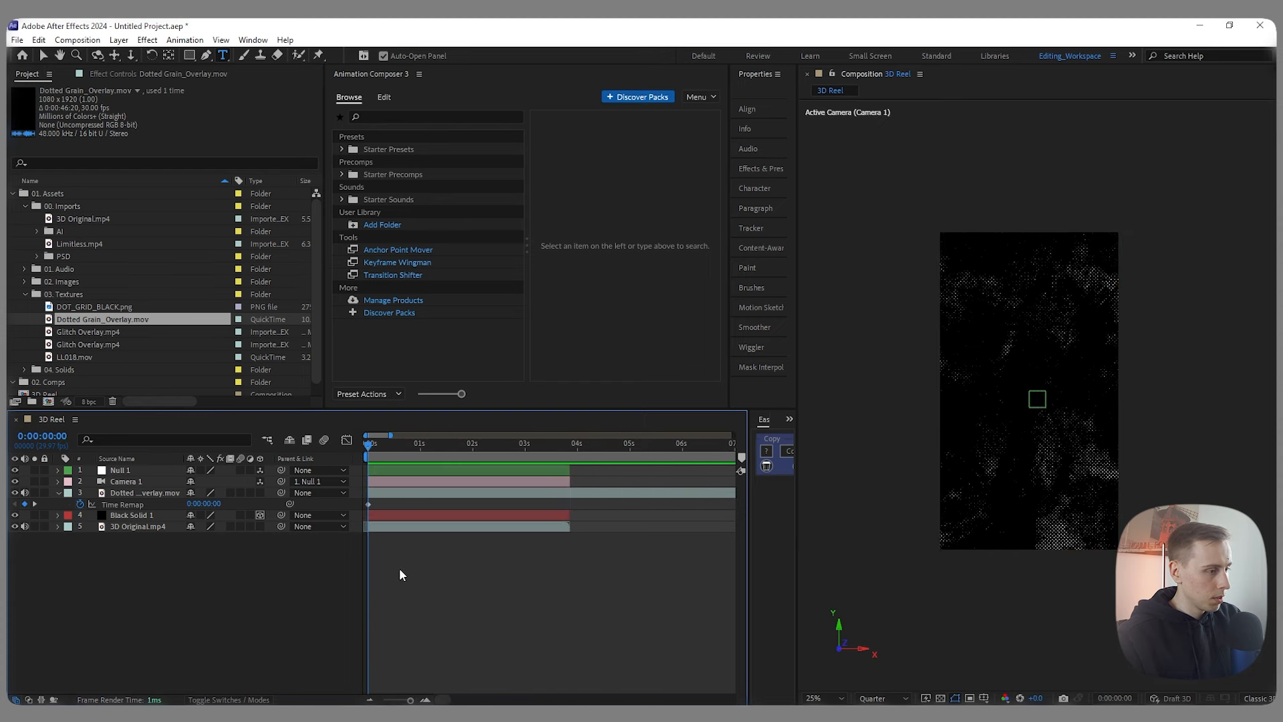
key(=)
click(381, 492)
key(u)
click(260, 492)
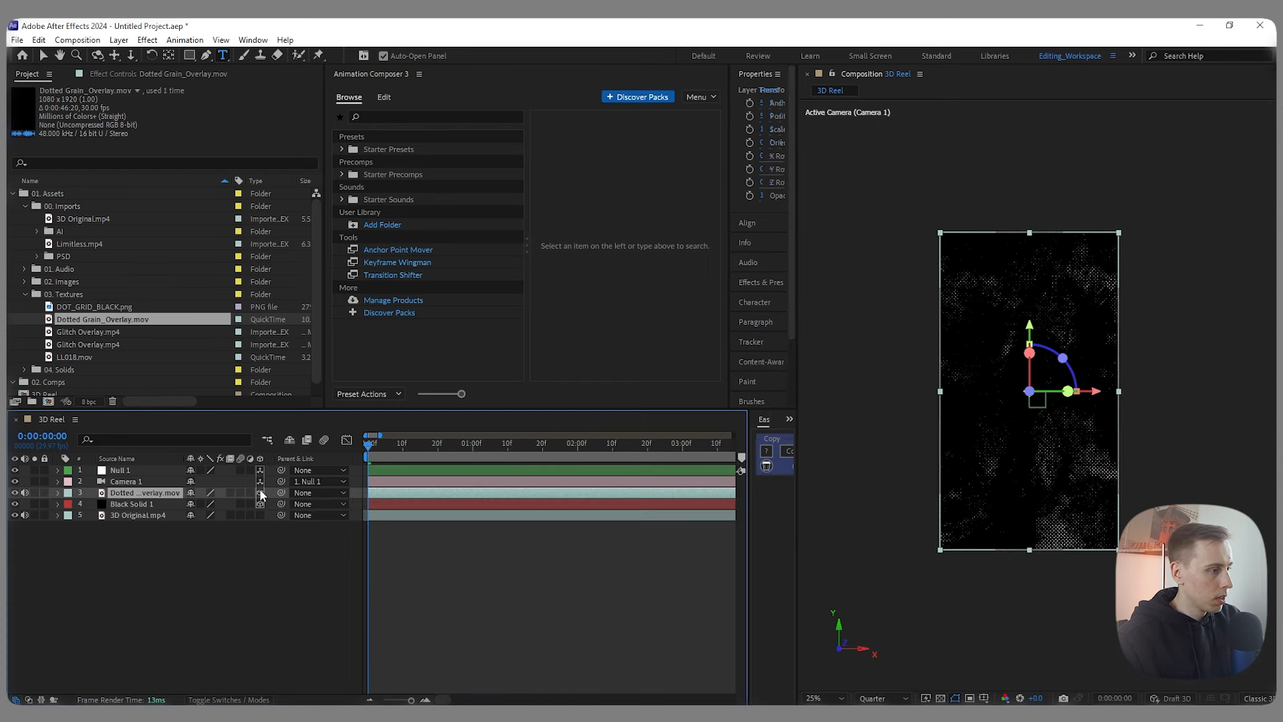
drag(281, 493, 129, 503)
Step: Rename the Black Solid 1 layer as Black BG
click(140, 505)
key(Return)
text(Black BG)
key(Return)
click(190, 554)
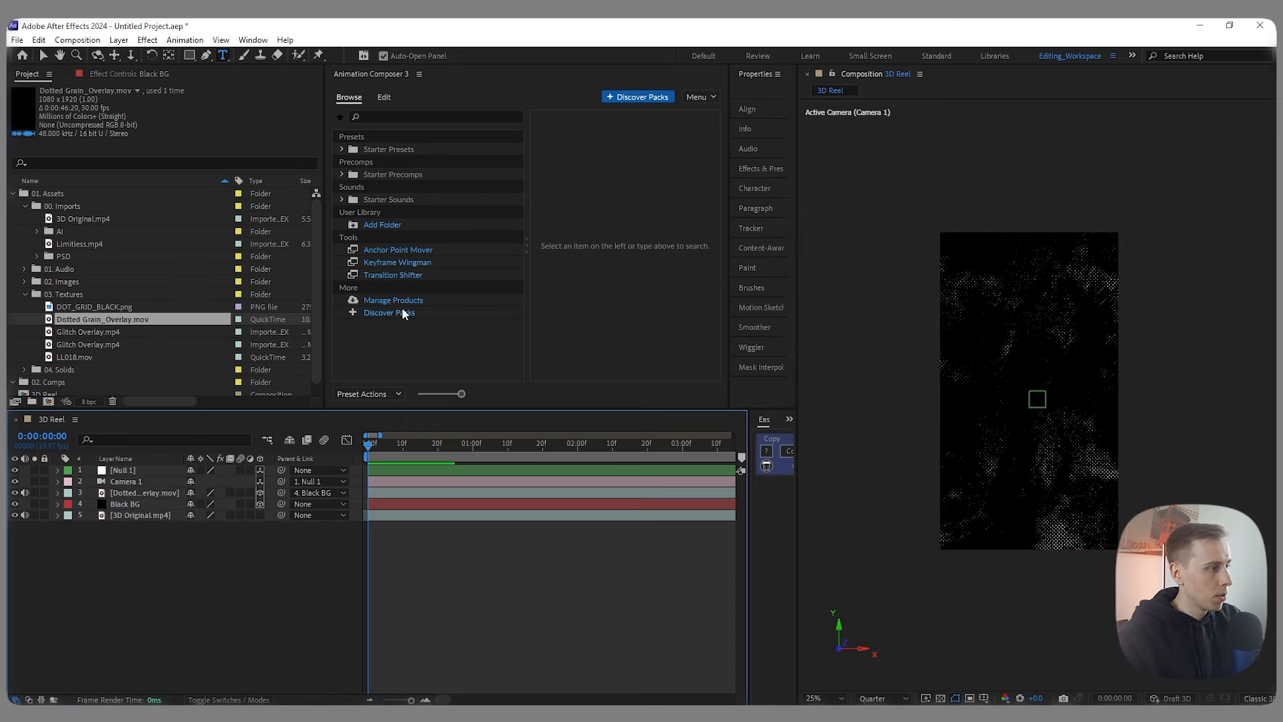
Step: Add dollar bill.jpg from the 02. Images folder above the dotted grain overlay and apply the Tint effect to it
click(24, 281)
drag(72, 293, 151, 538)
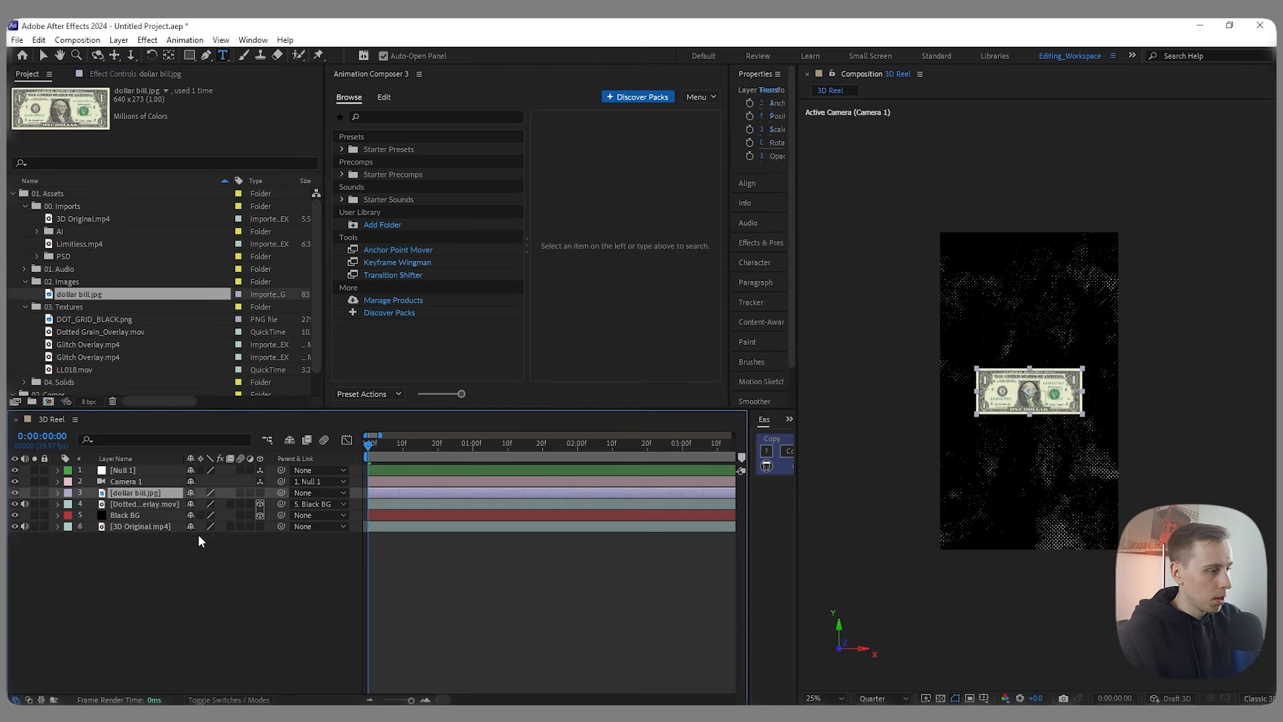
key(v)
key(ctrl+space)
text(tint)
key(Return)
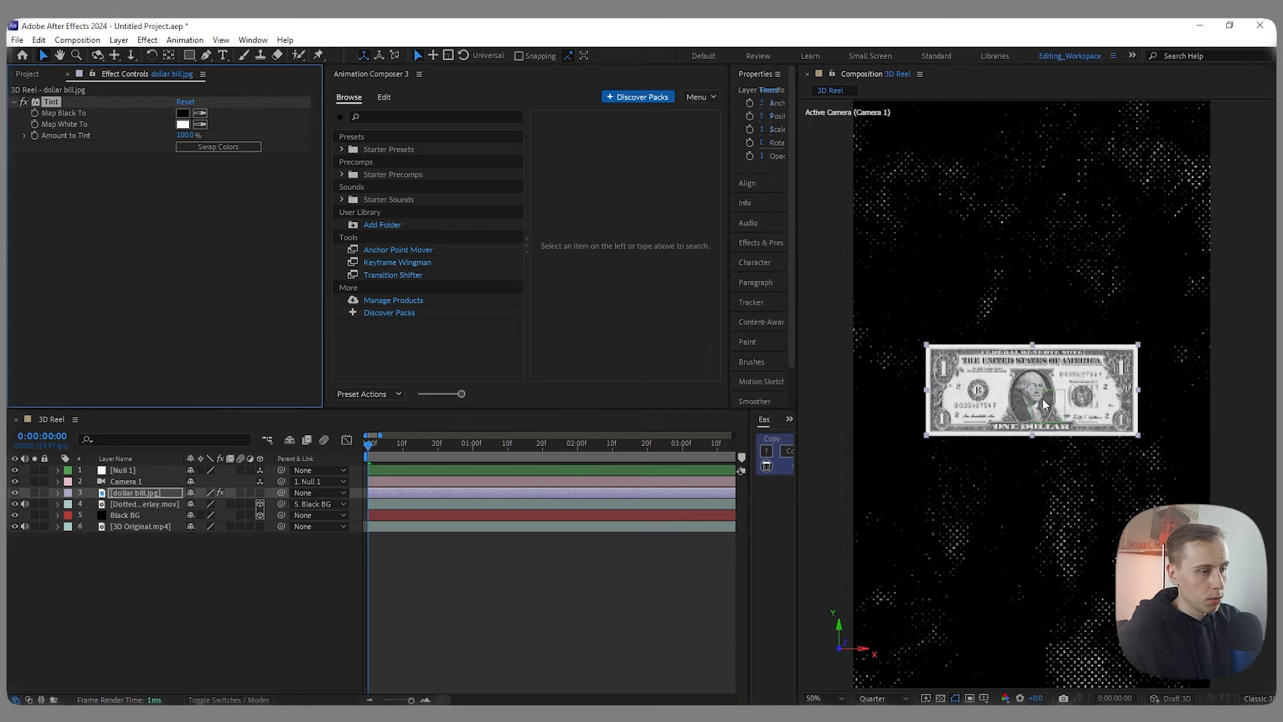
Step: Review the 3D Original.mp4 reference footage on its own around 0:00:00:24
click(260, 587)
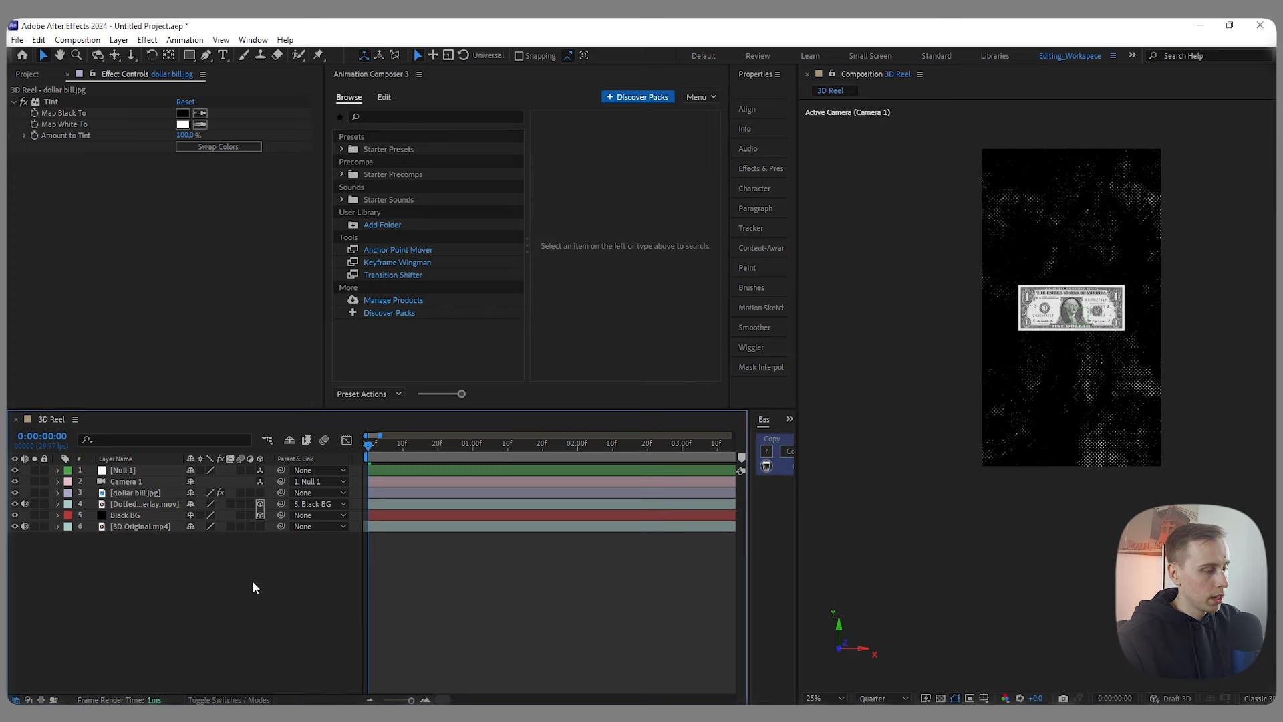
click(34, 526)
click(453, 449)
Step: Create a text layer reading THE FIRST and place it just above the dollar bill
right_click(138, 556)
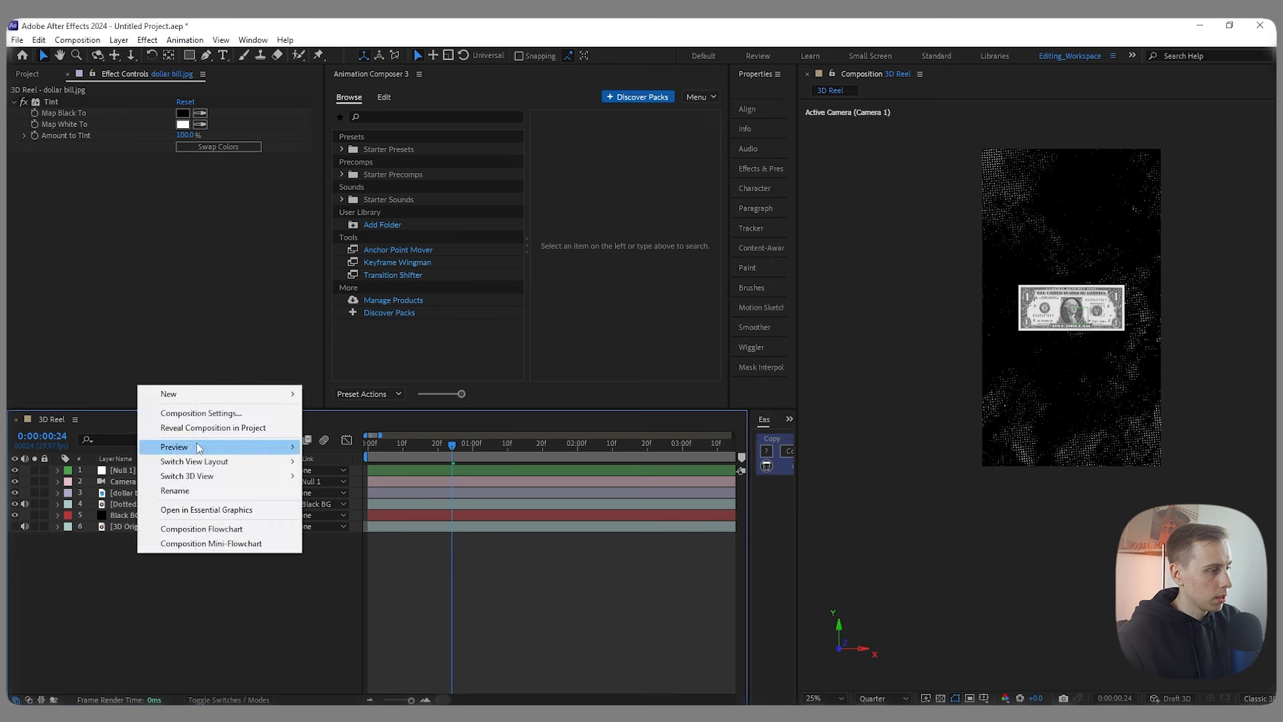
mouse_move(180, 394)
click(328, 413)
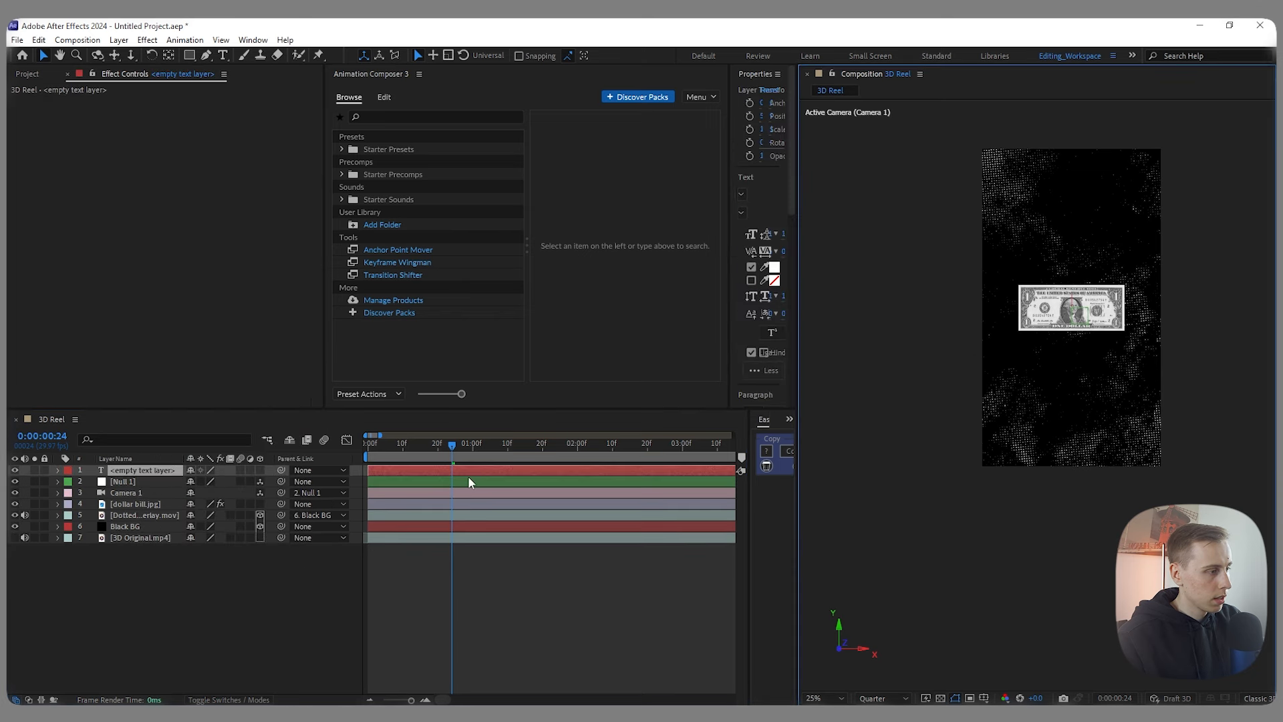
text(THE FIRST)
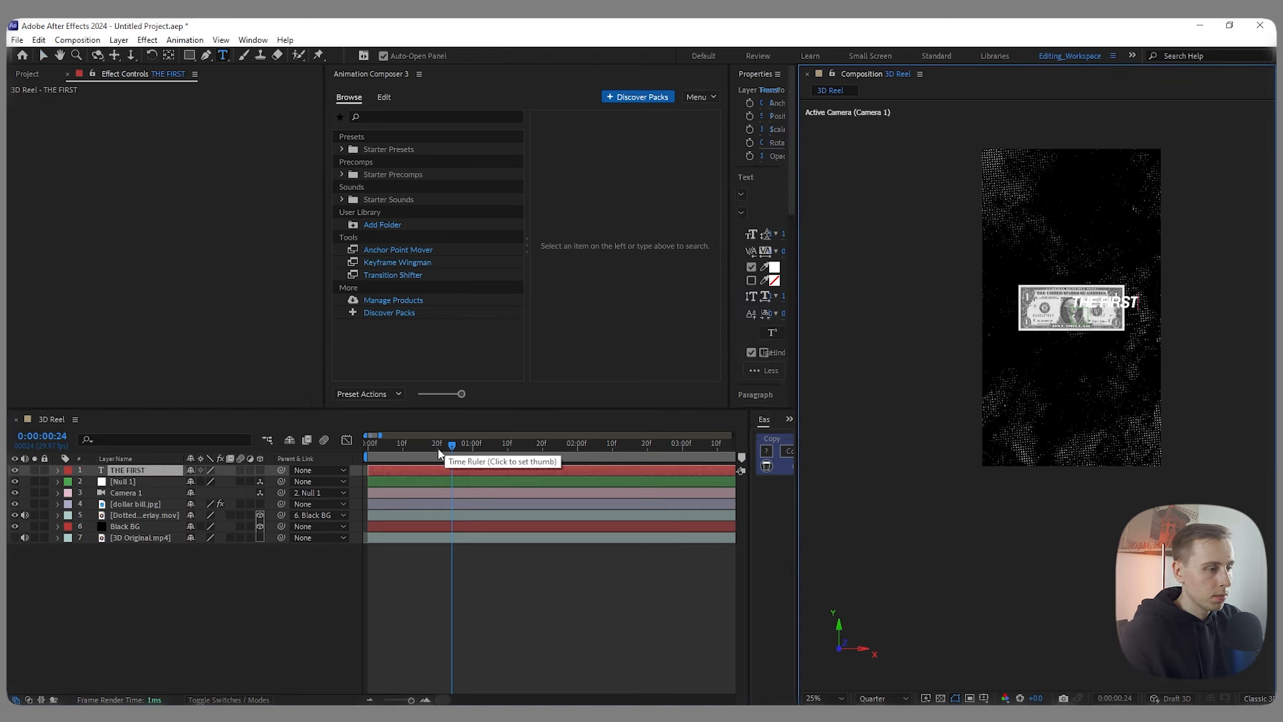
key(Escape)
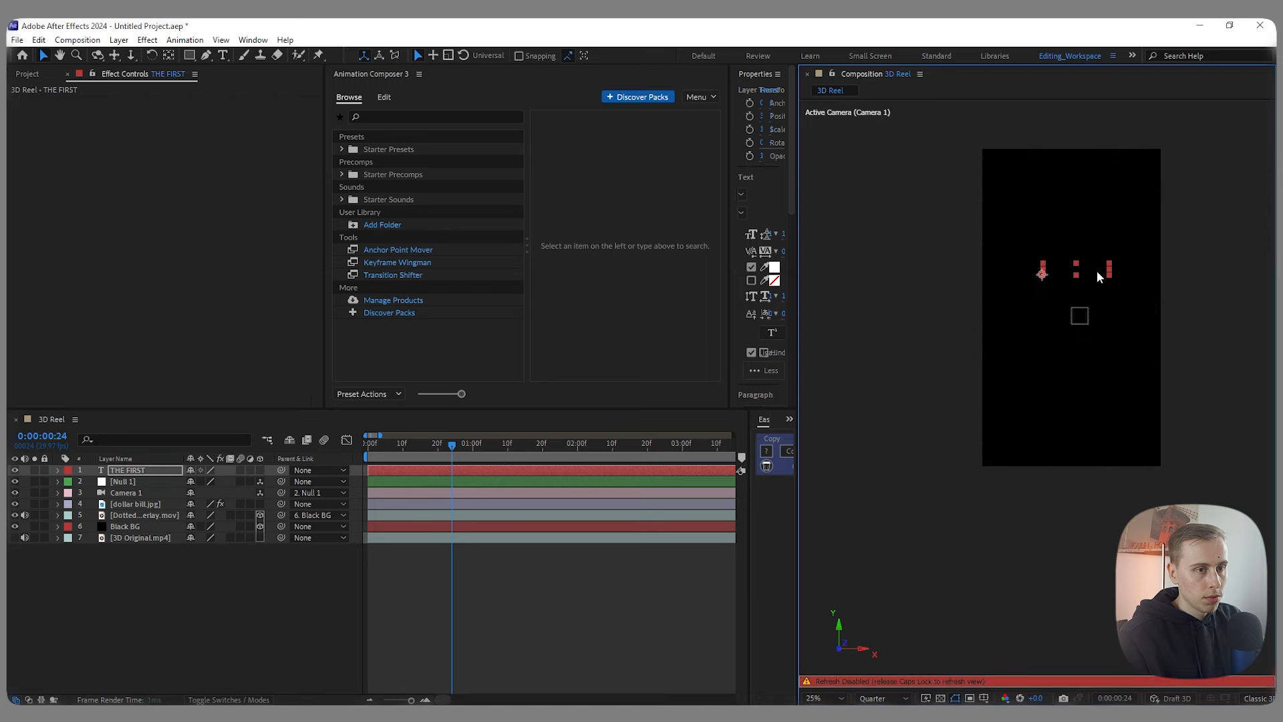
scroll(1091, 274, up, 2)
drag(1089, 275, 1090, 270)
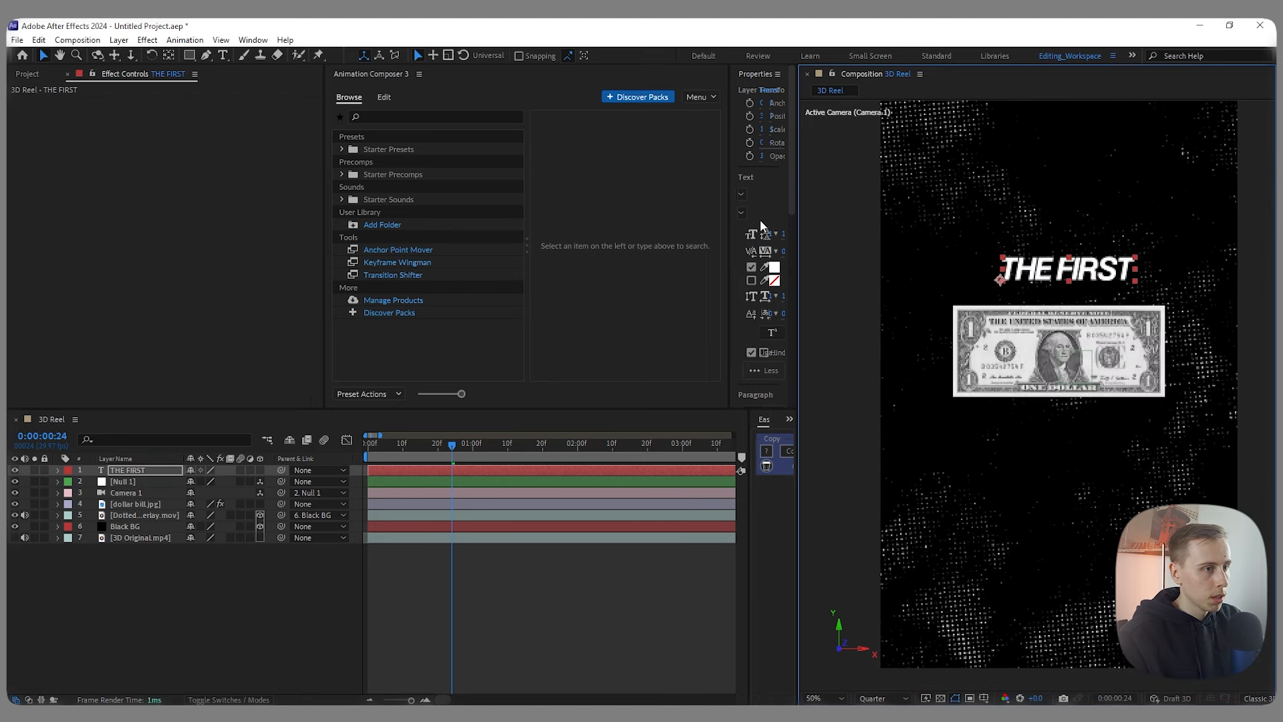
Step: Center the anchor point of the THE FIRST text and align the layer horizontally to the center of the composition
drag(729, 176, 480, 180)
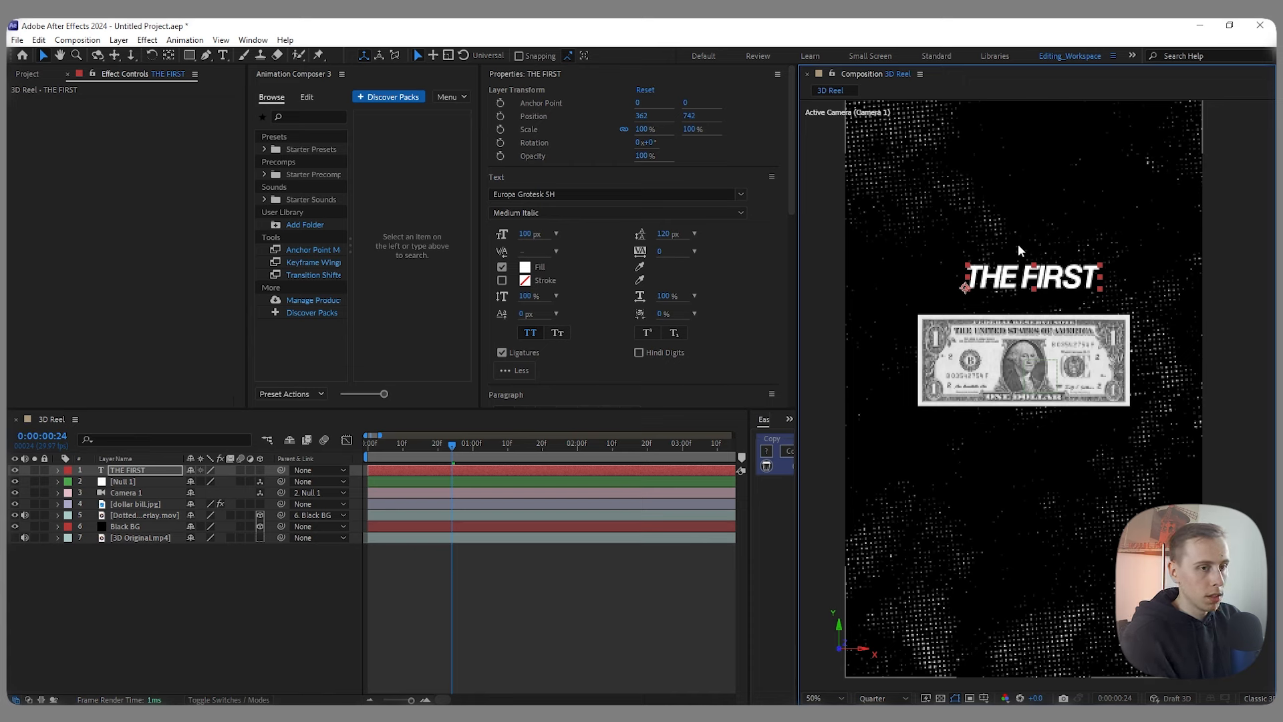
key(ctrl+alt+Home)
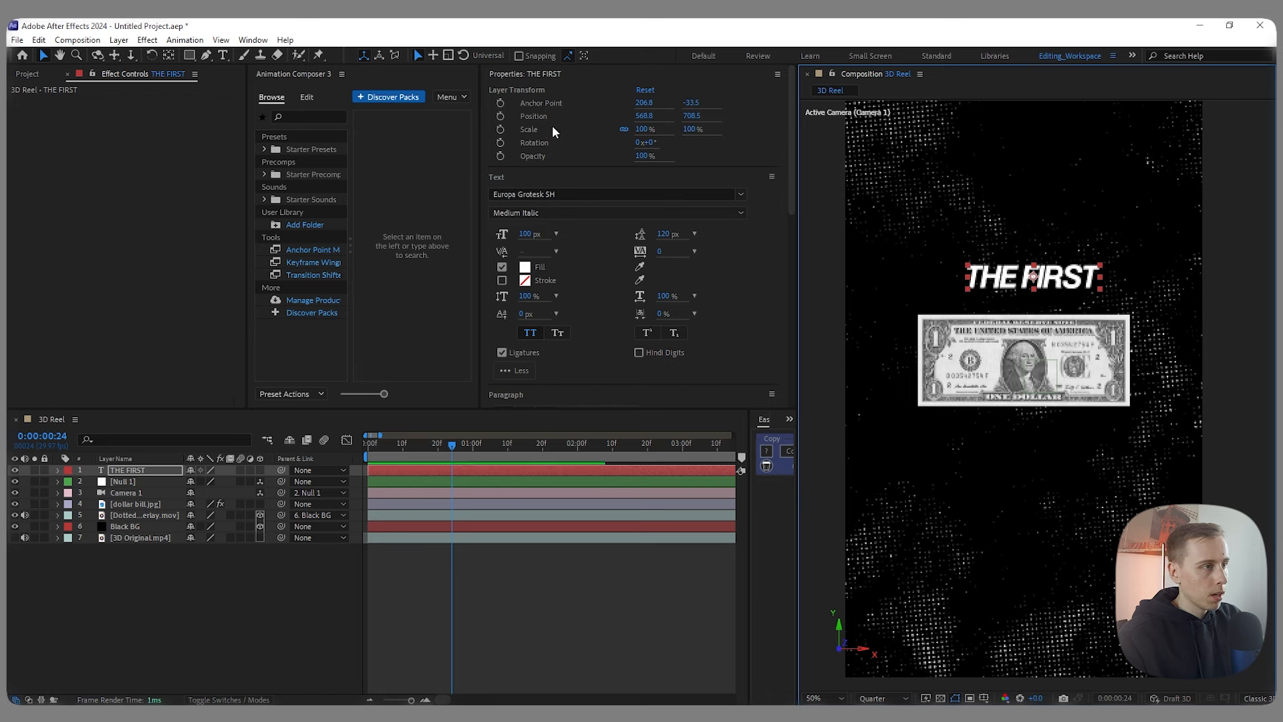
click(528, 74)
click(505, 95)
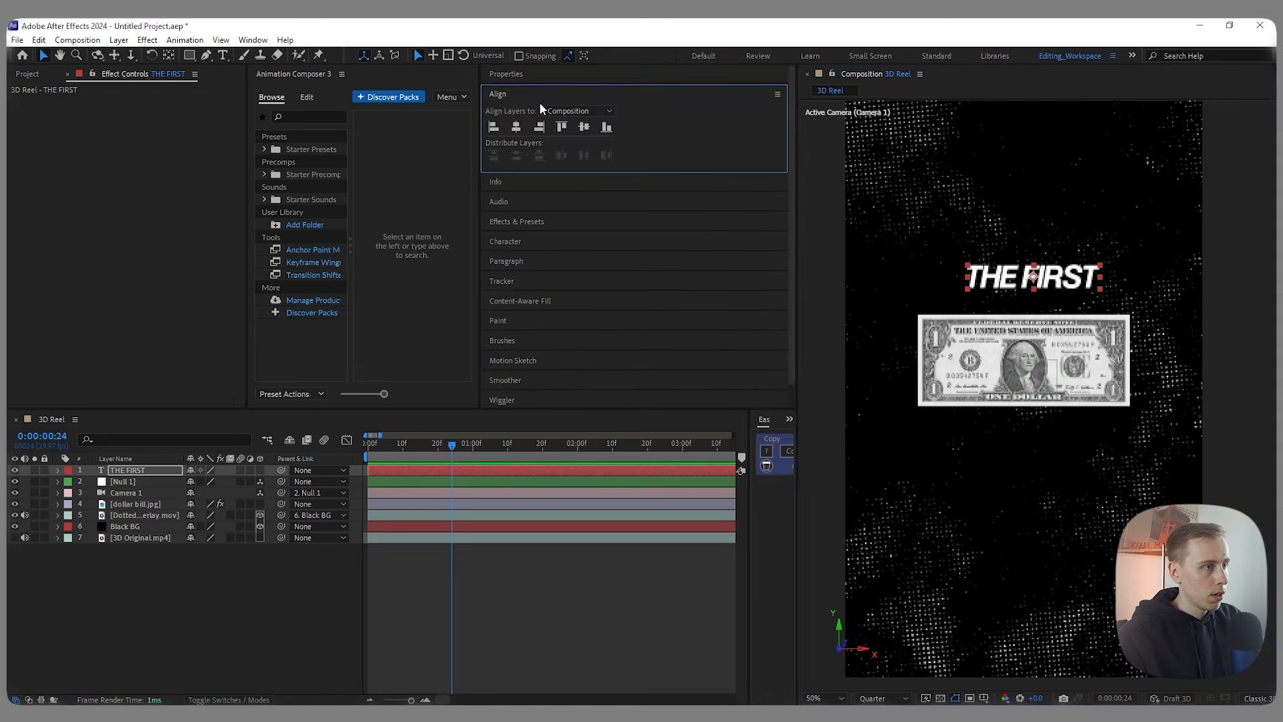
click(516, 126)
scroll(956, 267, down, 2)
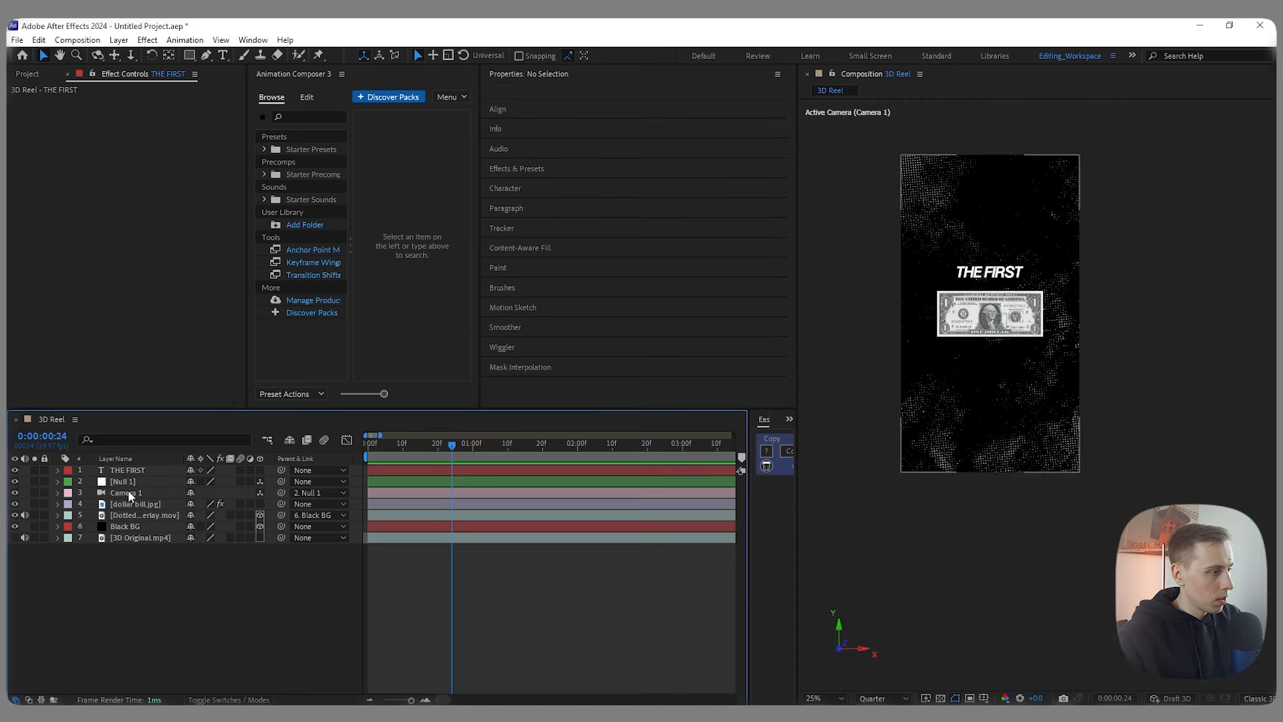
Step: Duplicate the THE FIRST text layer and move the copy below the dollar bill, to a Y position of about 1227.5
click(127, 469)
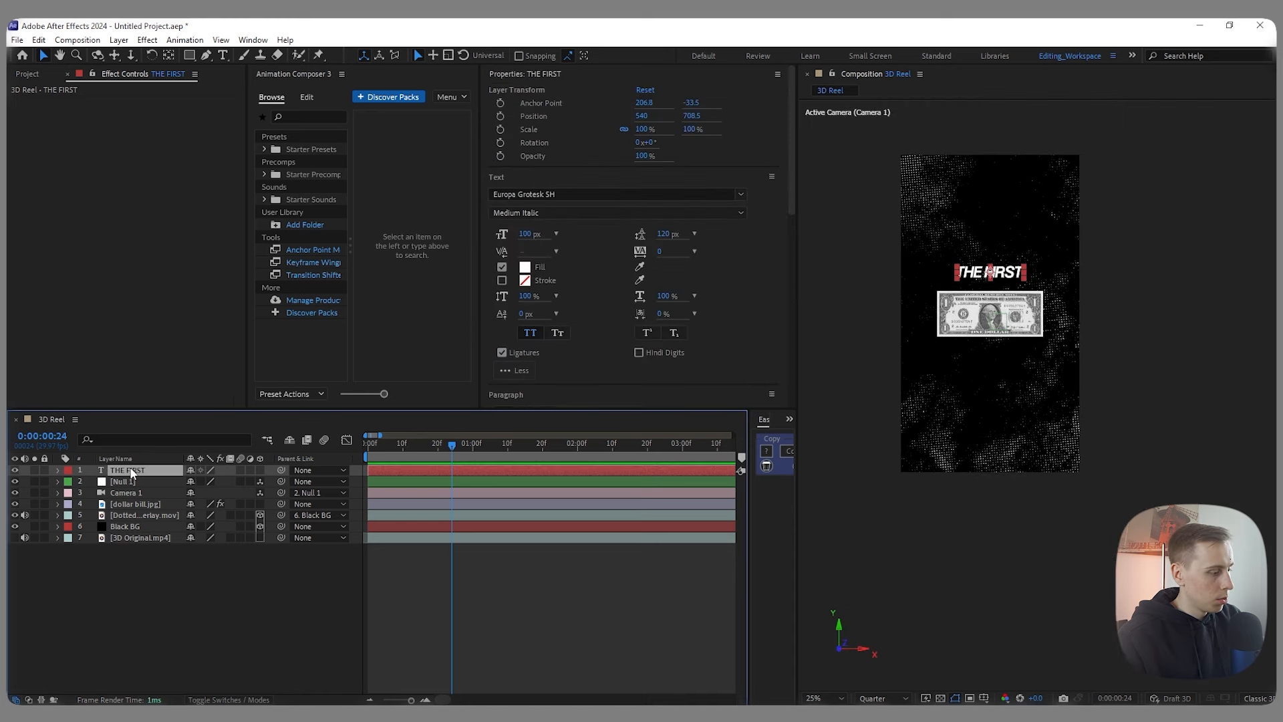
key(ctrl+d)
key(p)
drag(217, 483, 557, 476)
drag(1014, 354, 1016, 358)
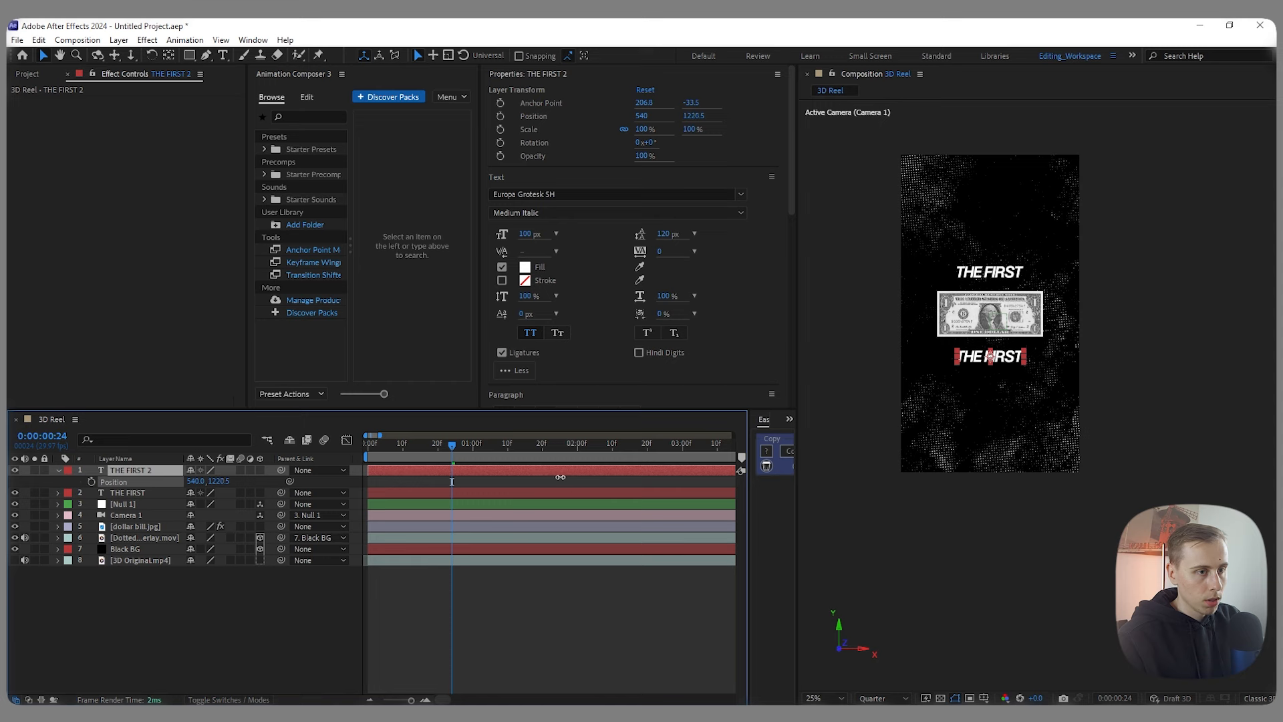
Step: Change the duplicated text to ON THE INTERNET and center it horizontally in the composition
double_click(1018, 359)
text(ON THE INTERNET)
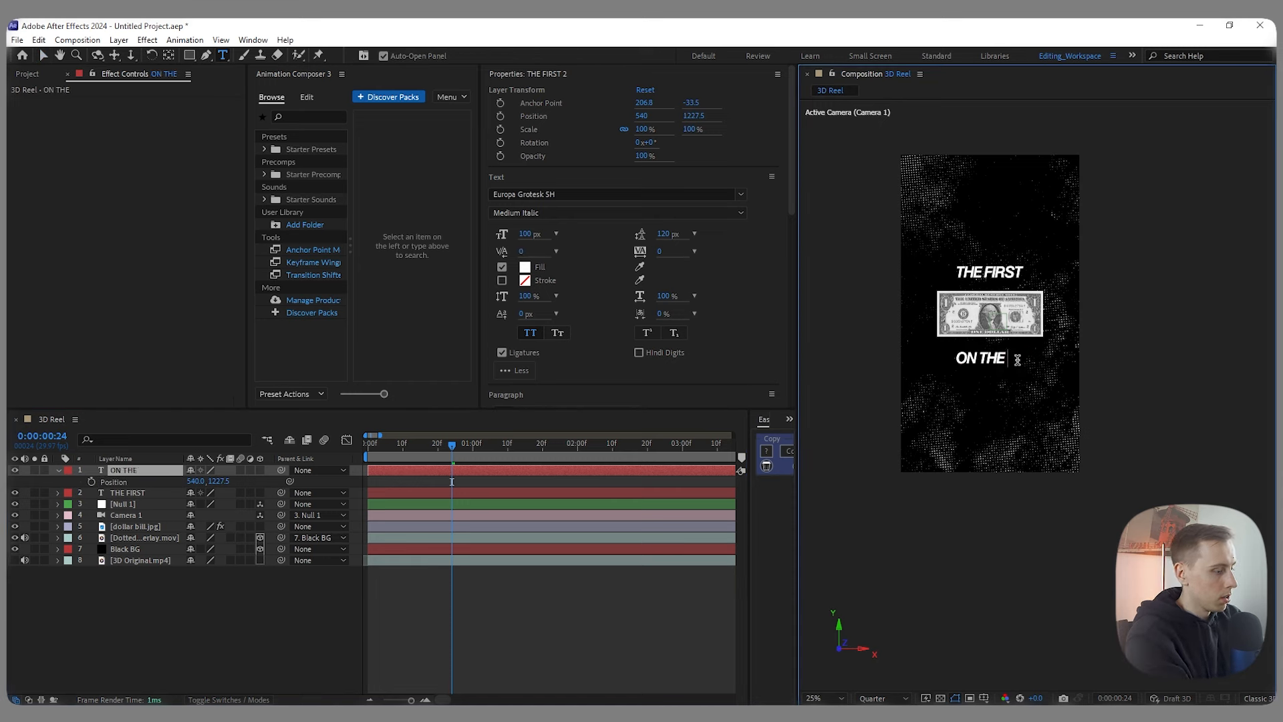
key(Escape)
key(v)
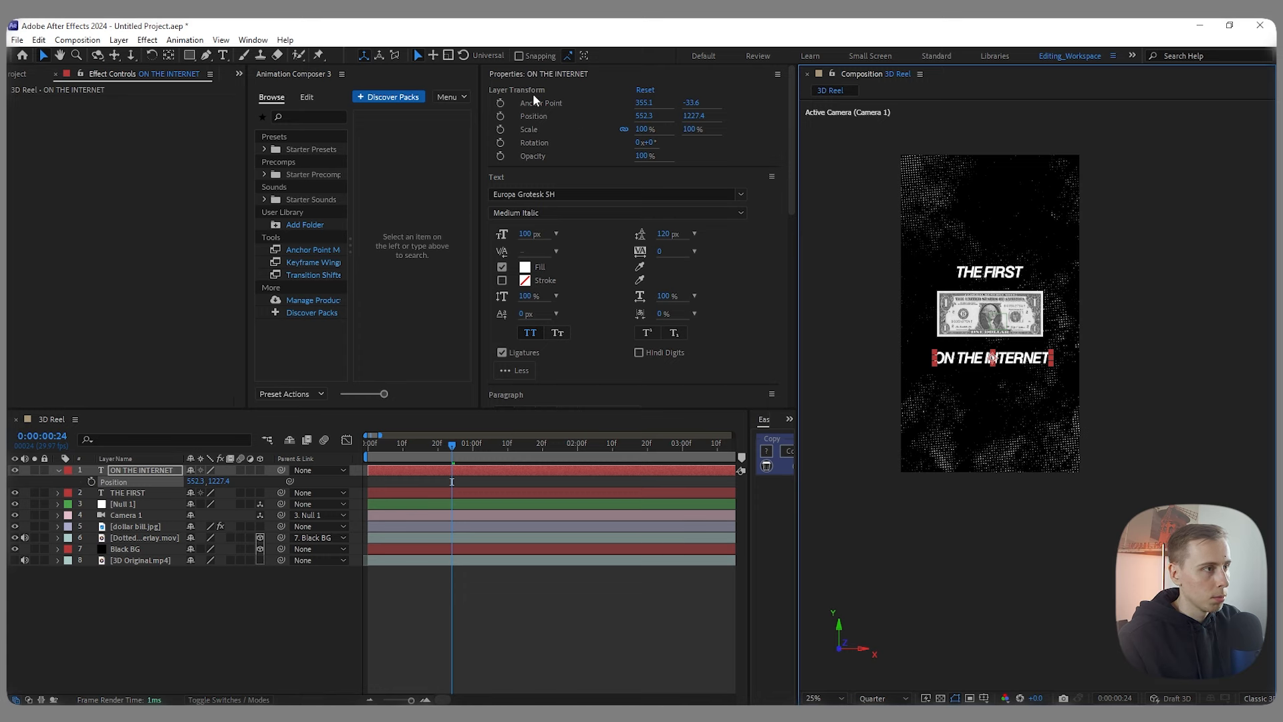
click(540, 74)
click(517, 127)
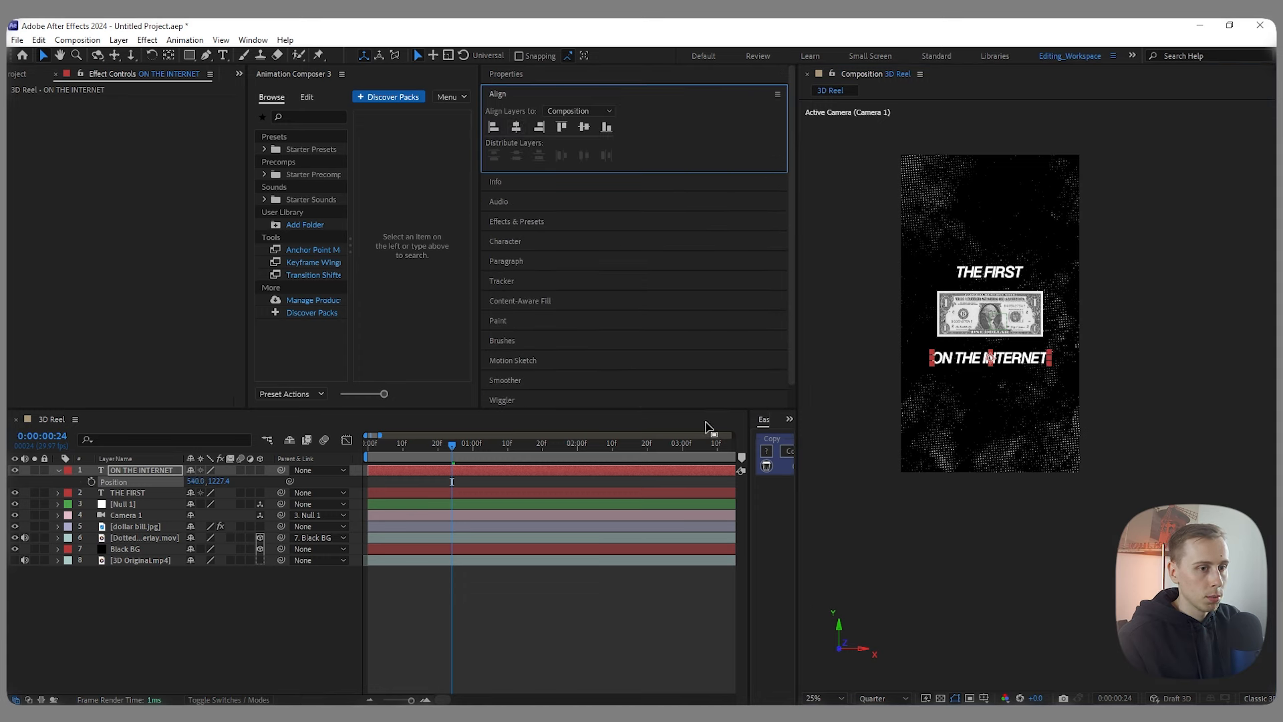
Step: Move the ON THE INTERNET and THE FIRST layers directly below Camera 1 and make both 3D layers
click(274, 581)
click(139, 468)
shift+click(135, 492)
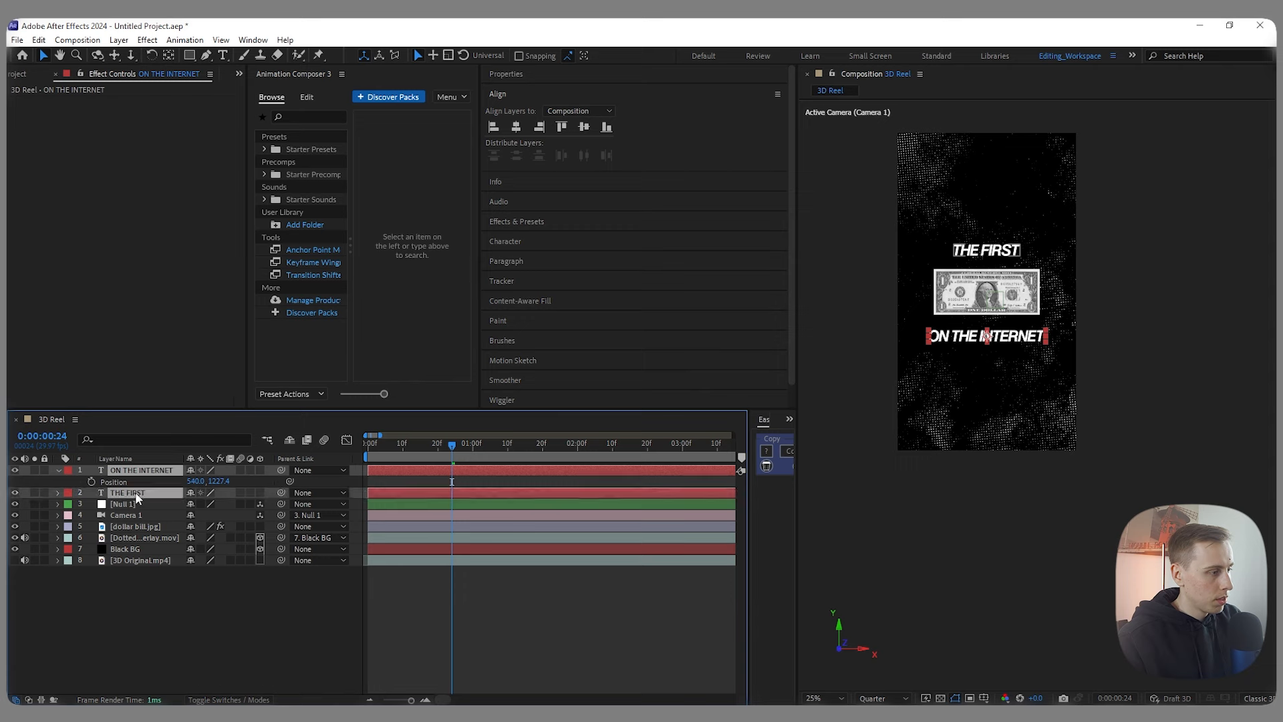
key(ctrl+bracketleft)
key(ctrl+bracketleft)
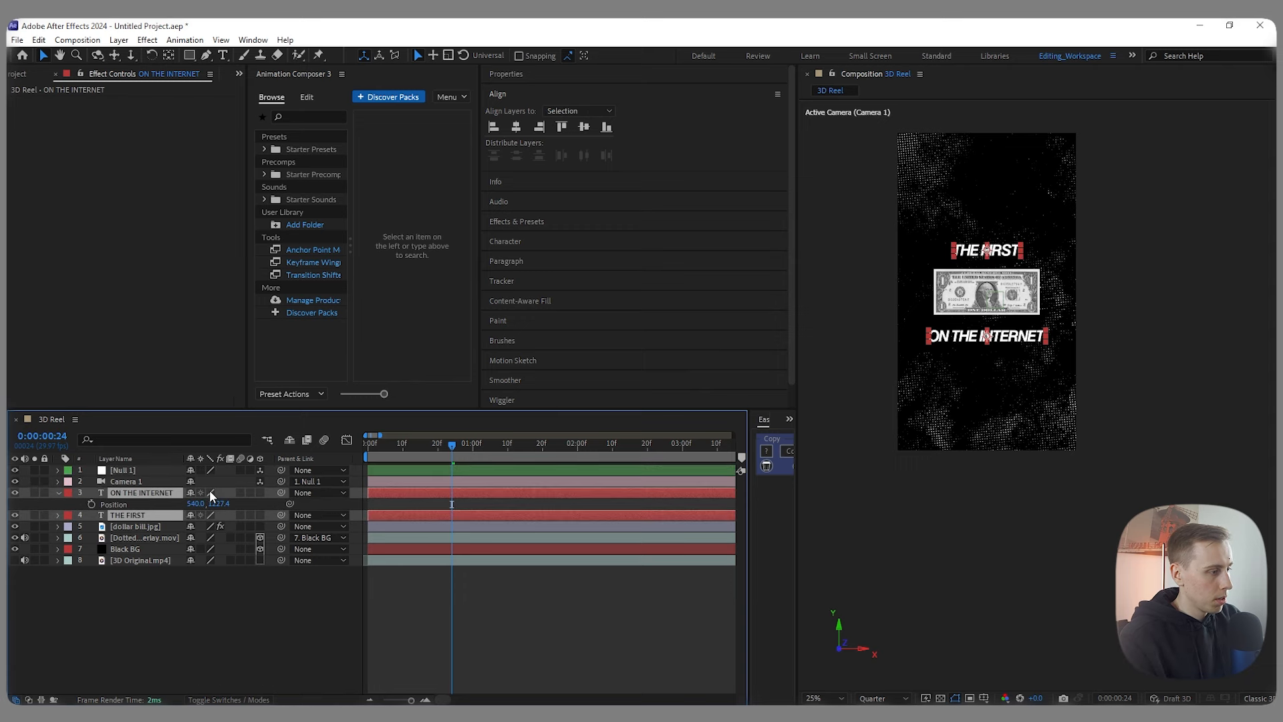
click(260, 493)
click(59, 493)
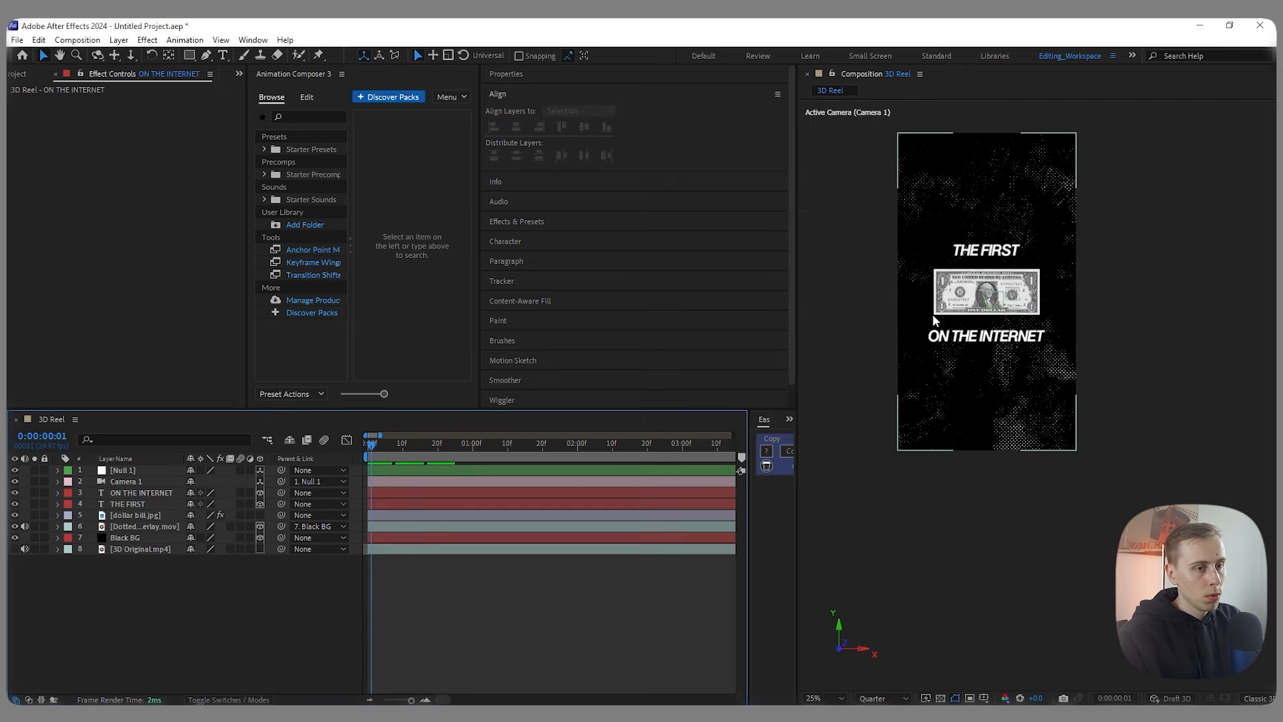
Step: Scrub through the soloed 3D Original.mp4 reference to check how its opening text is shaped
click(15, 549)
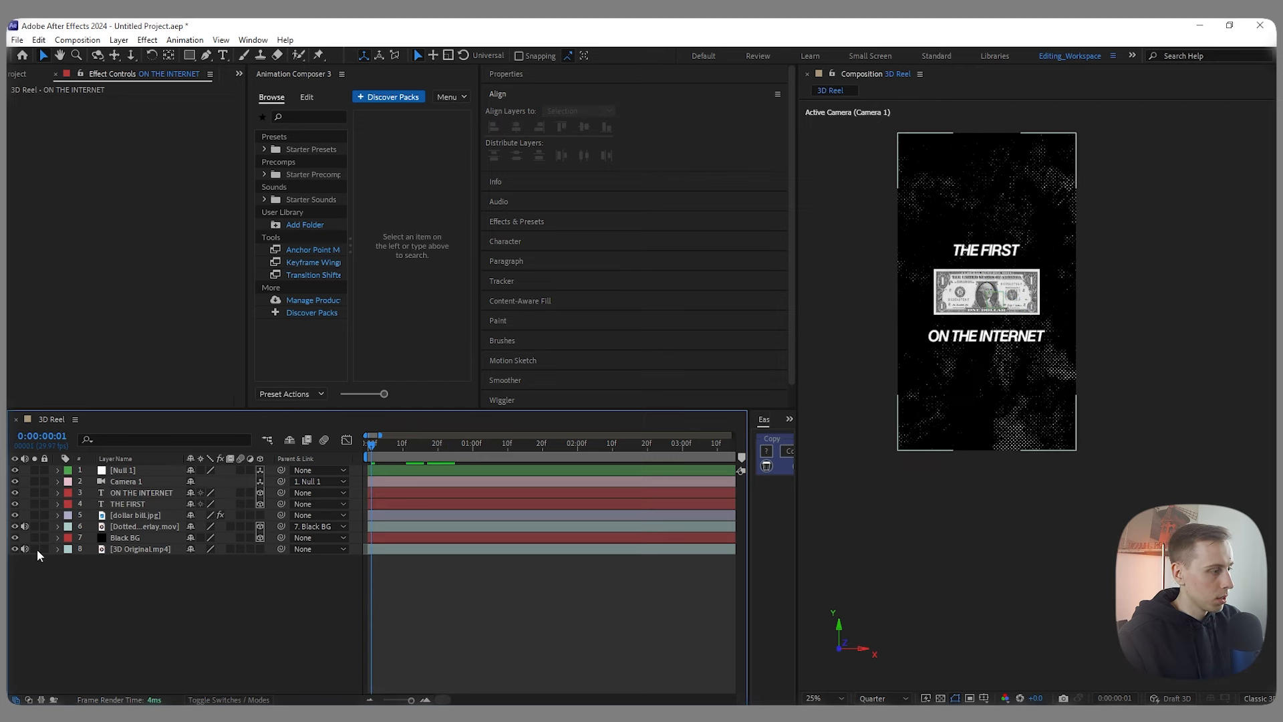
click(34, 549)
drag(373, 439, 476, 442)
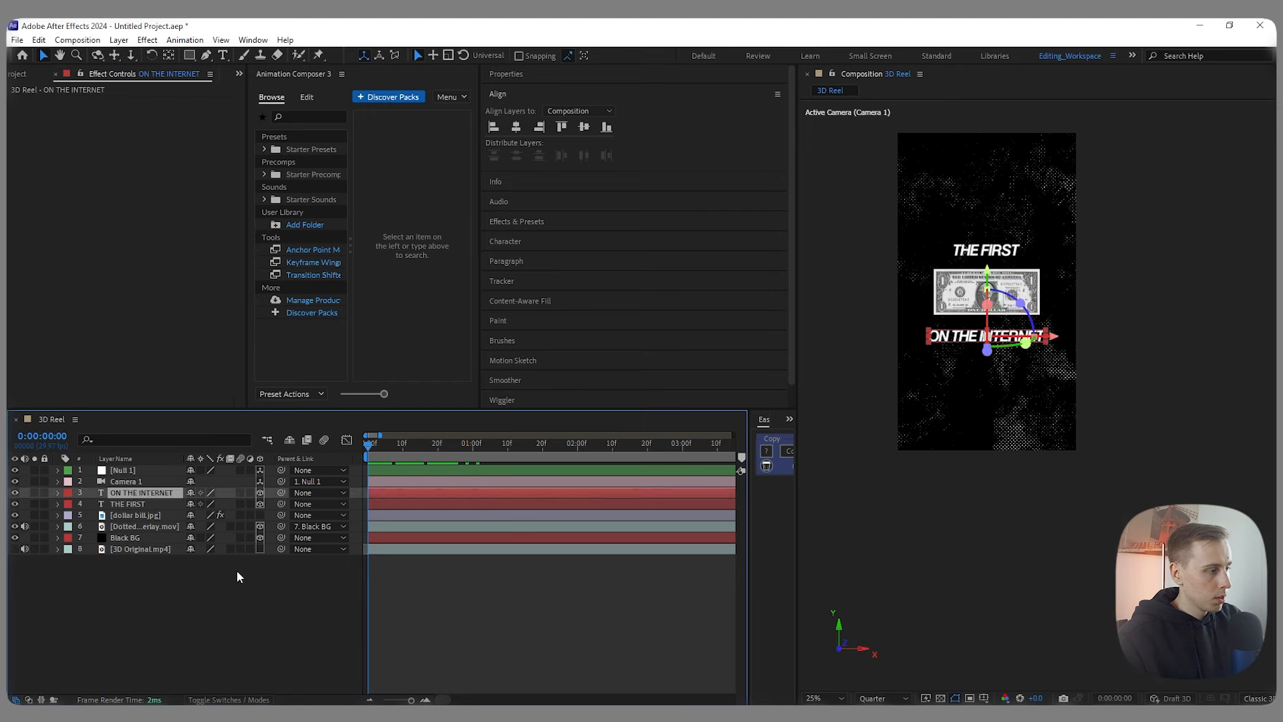
click(237, 572)
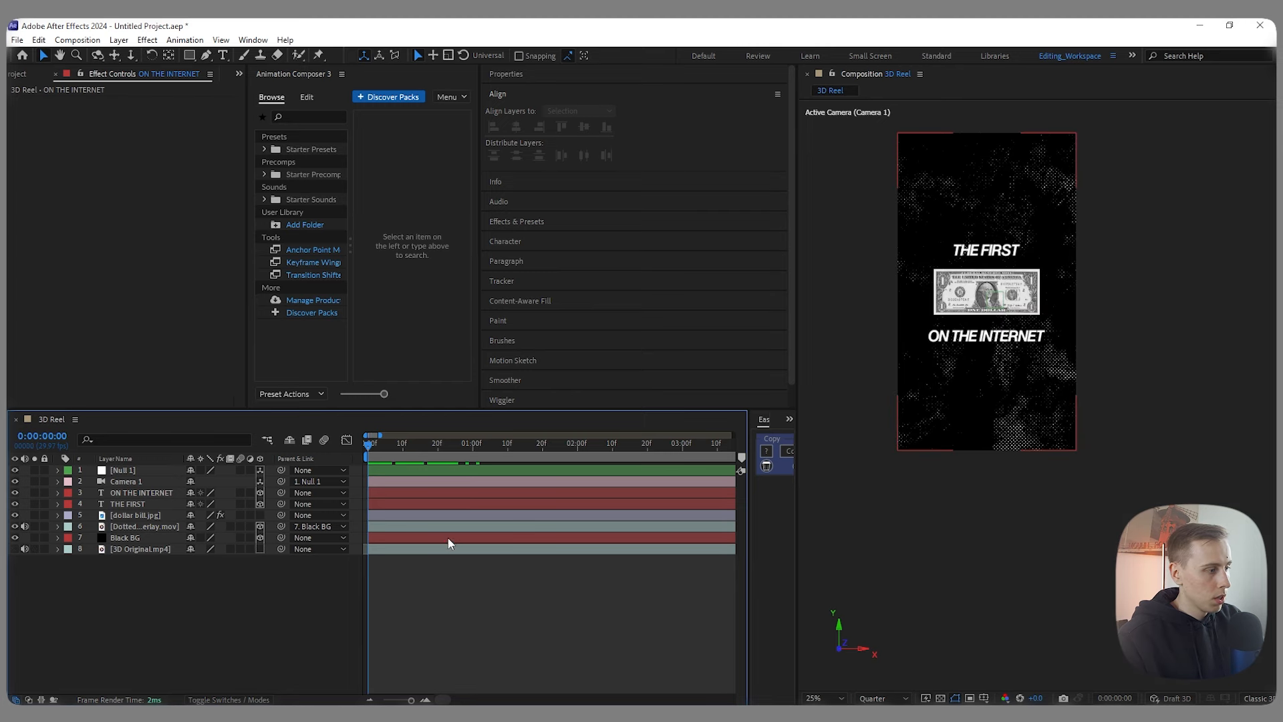
Step: Draw a shallow curved Pen tool mask path across the ON THE INTERNET text, extending past both sides of the frame
click(135, 494)
click(206, 55)
click(833, 319)
drag(1075, 332, 1190, 317)
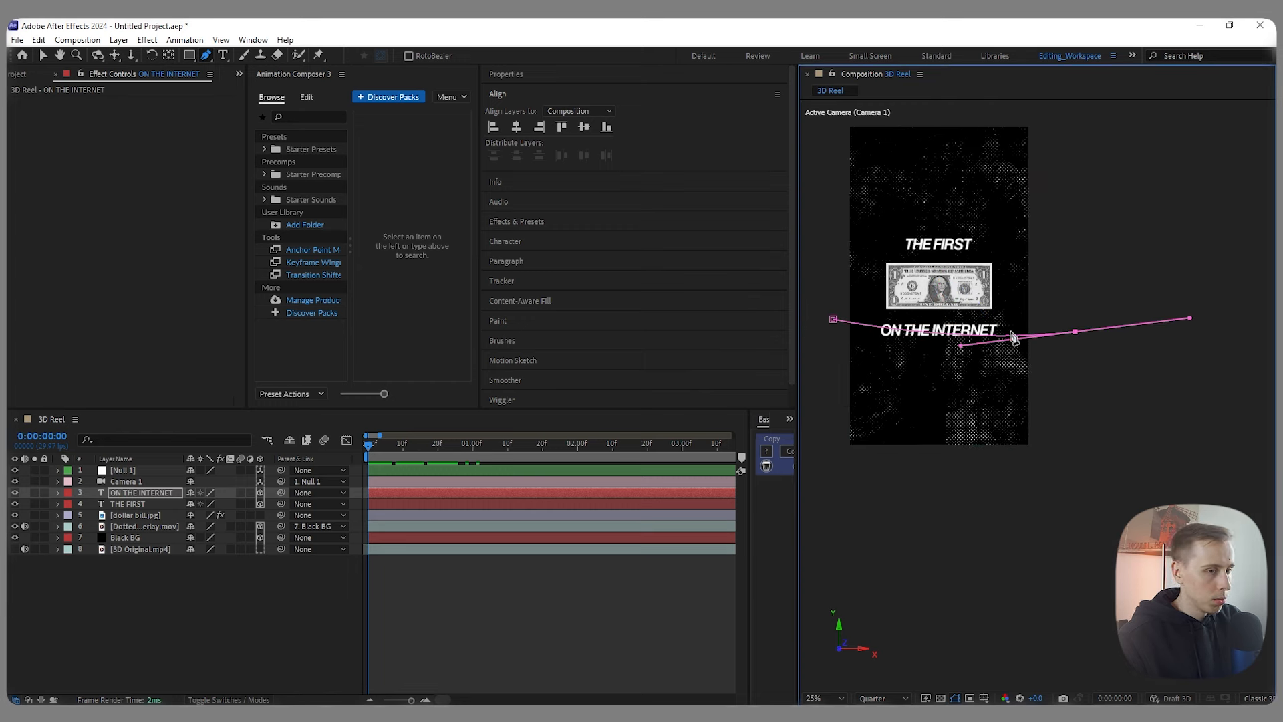
key(v)
Step: Set the ON THE INTERNET text to follow Mask 1 and set its First Margin to 288
click(58, 493)
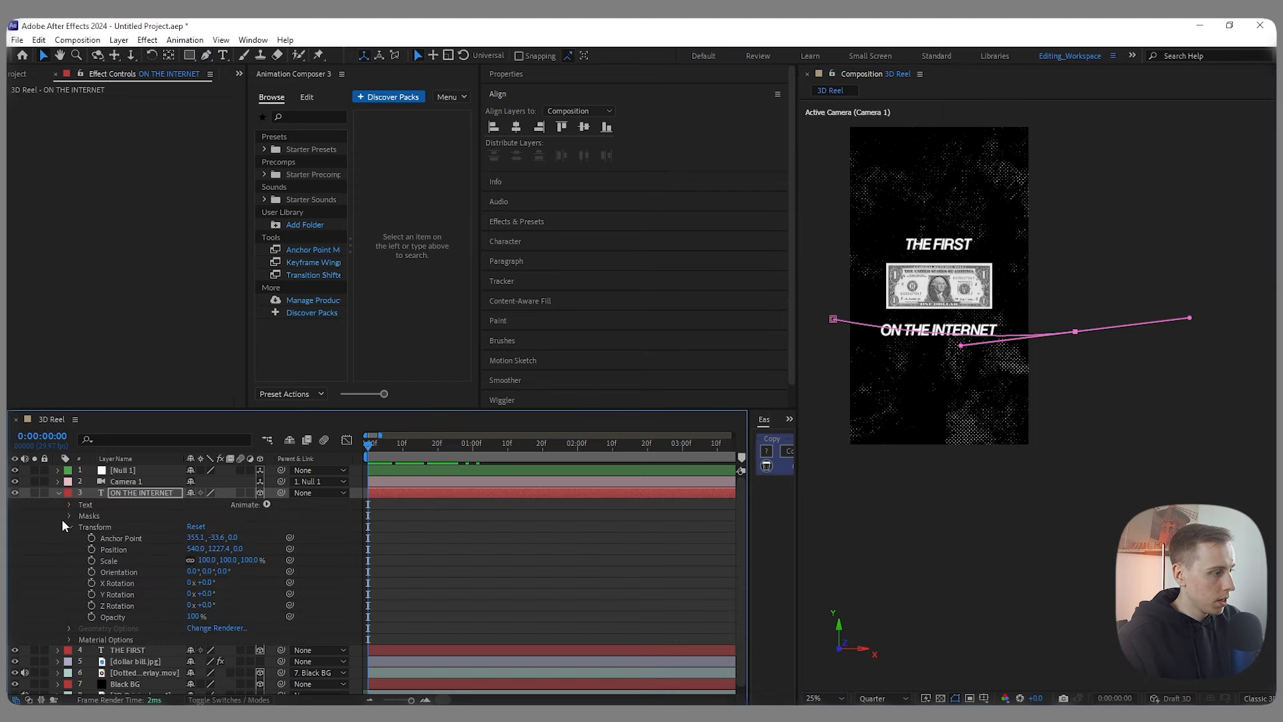
click(69, 526)
click(69, 504)
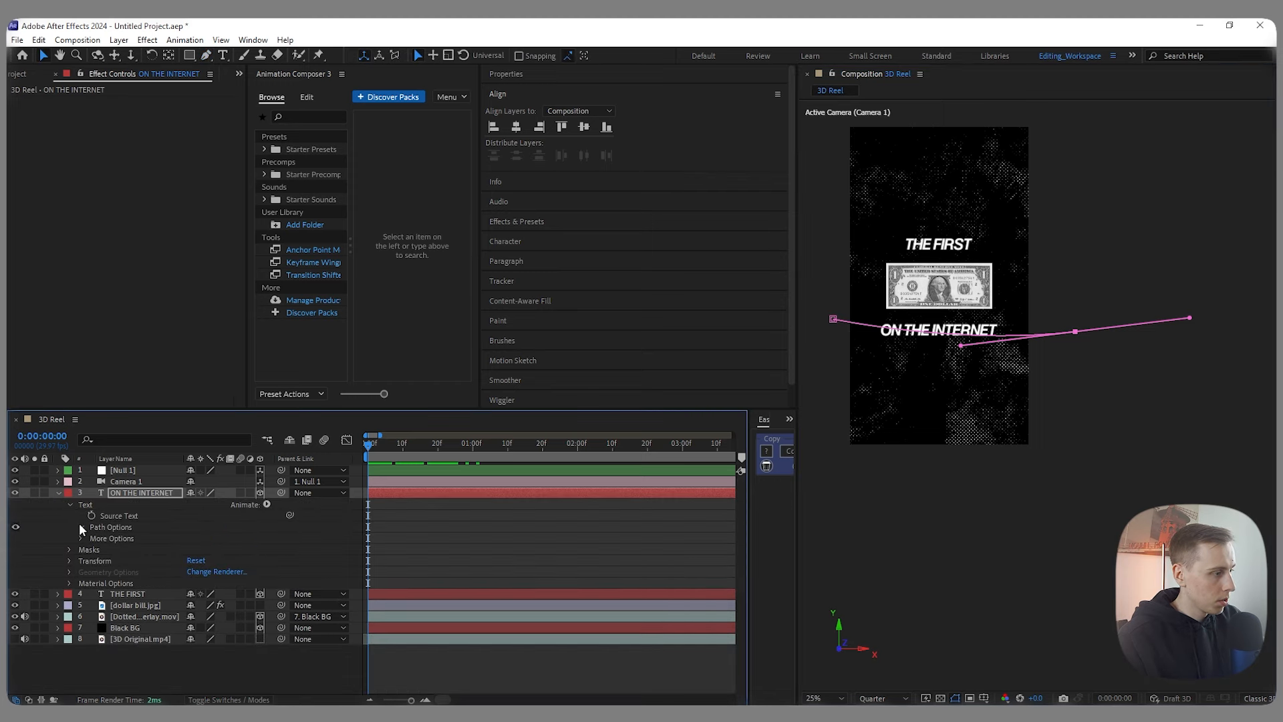
click(79, 526)
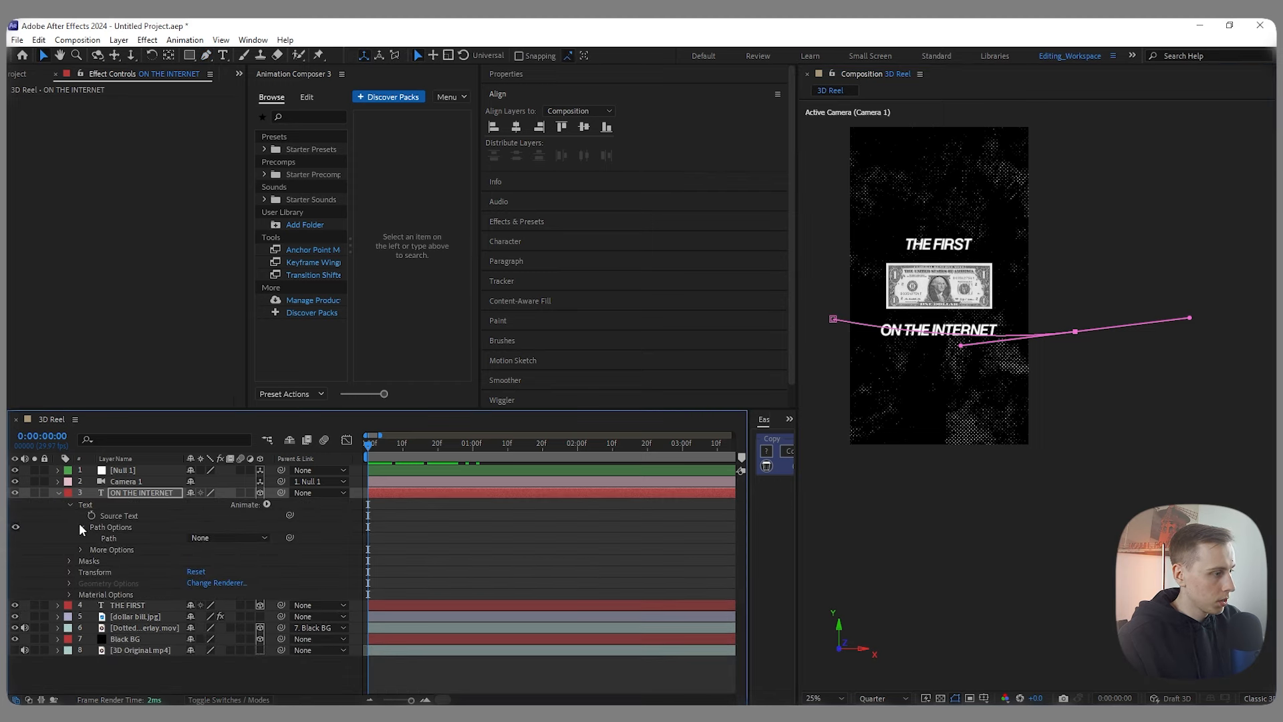
click(265, 539)
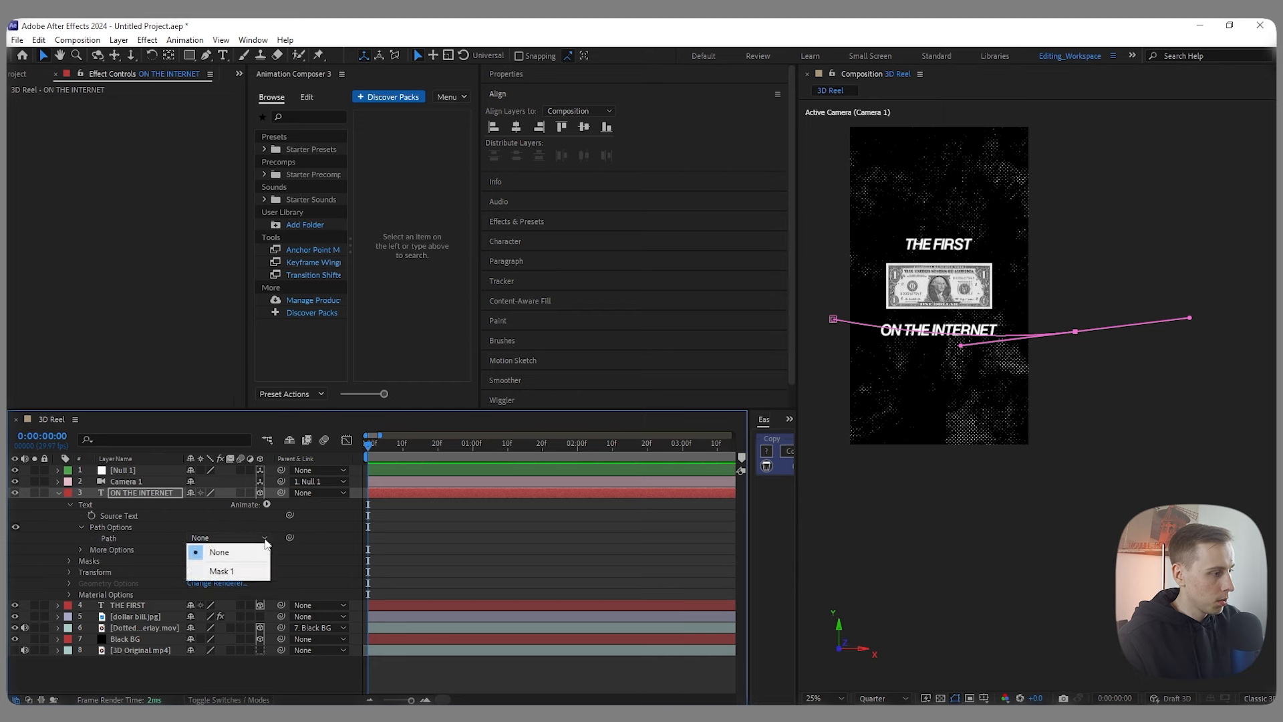
click(231, 570)
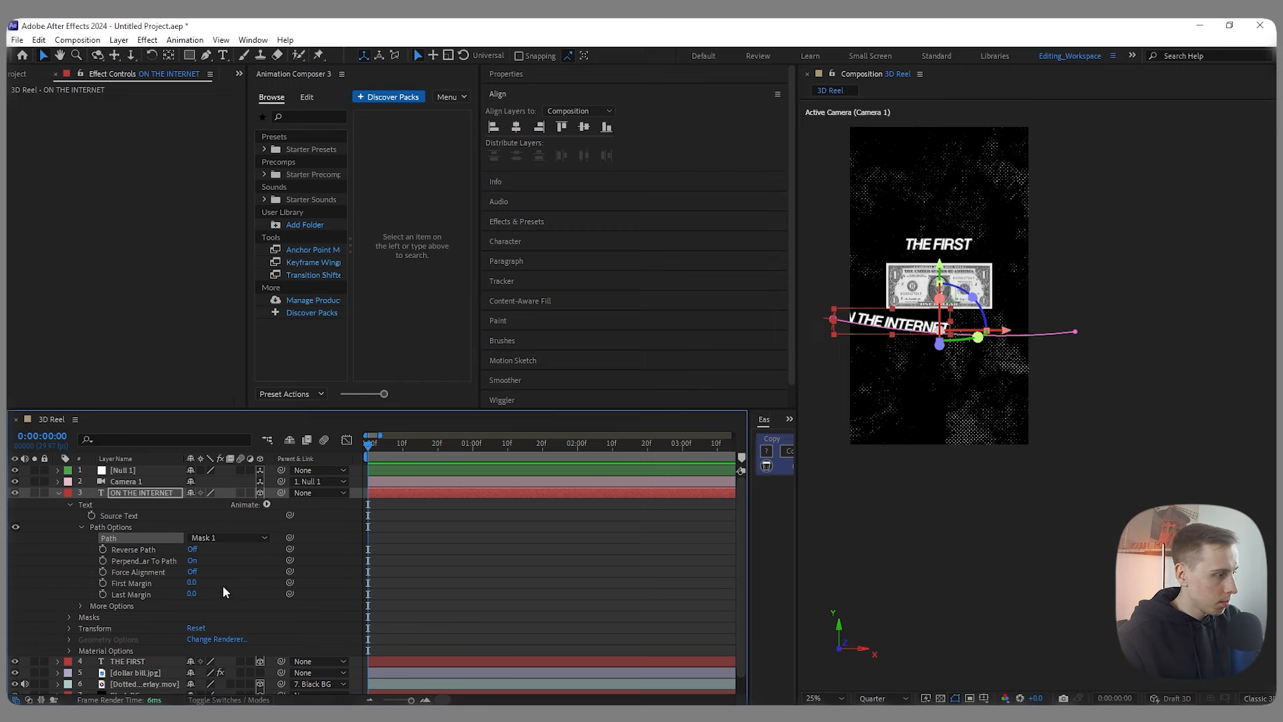
drag(192, 586, 384, 586)
Step: Reshape the ON THE INTERNET mask path by lowering its start point, adjusting its end point and deepening the curve
drag(833, 319, 835, 332)
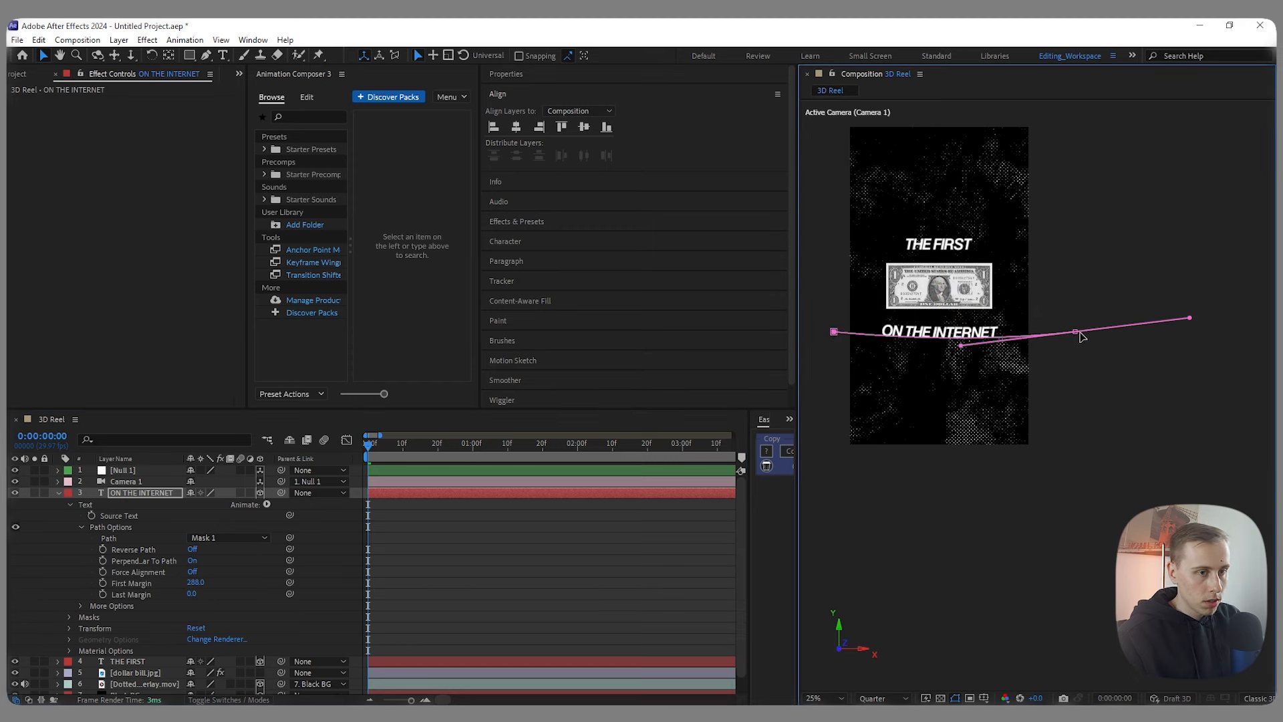
mouse_move(1080, 336)
mouse_down()
mouse_move(1082, 325)
mouse_move(1091, 358)
mouse_move(1089, 329)
mouse_up()
drag(971, 346, 970, 354)
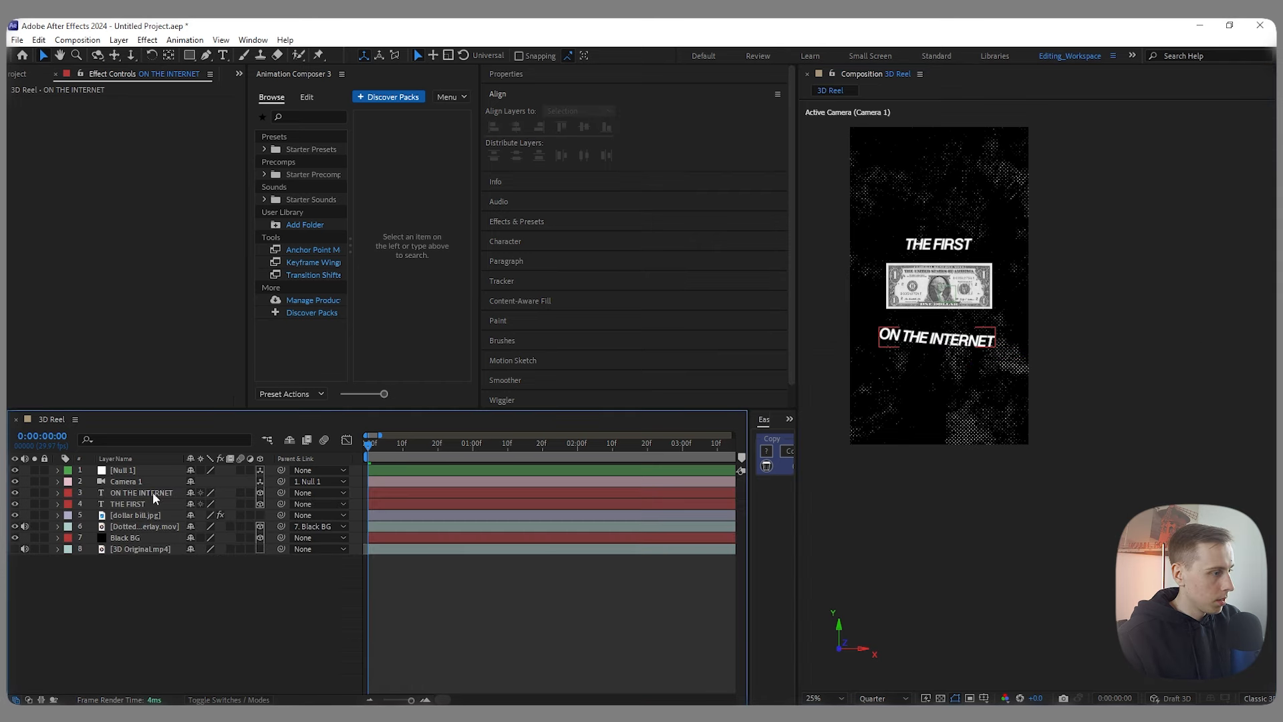
Step: Set the First Margin of the ON THE INTERNET text path to 323
click(146, 492)
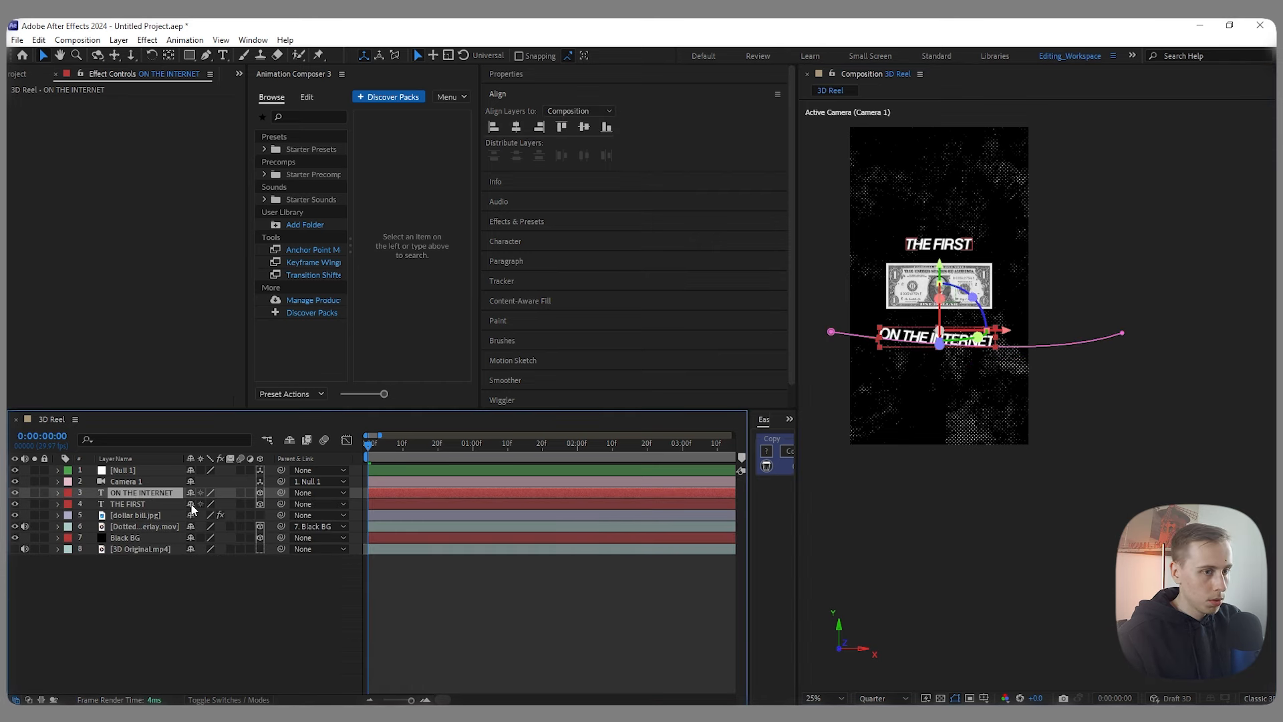
click(58, 494)
drag(195, 582, 865, 563)
click(903, 548)
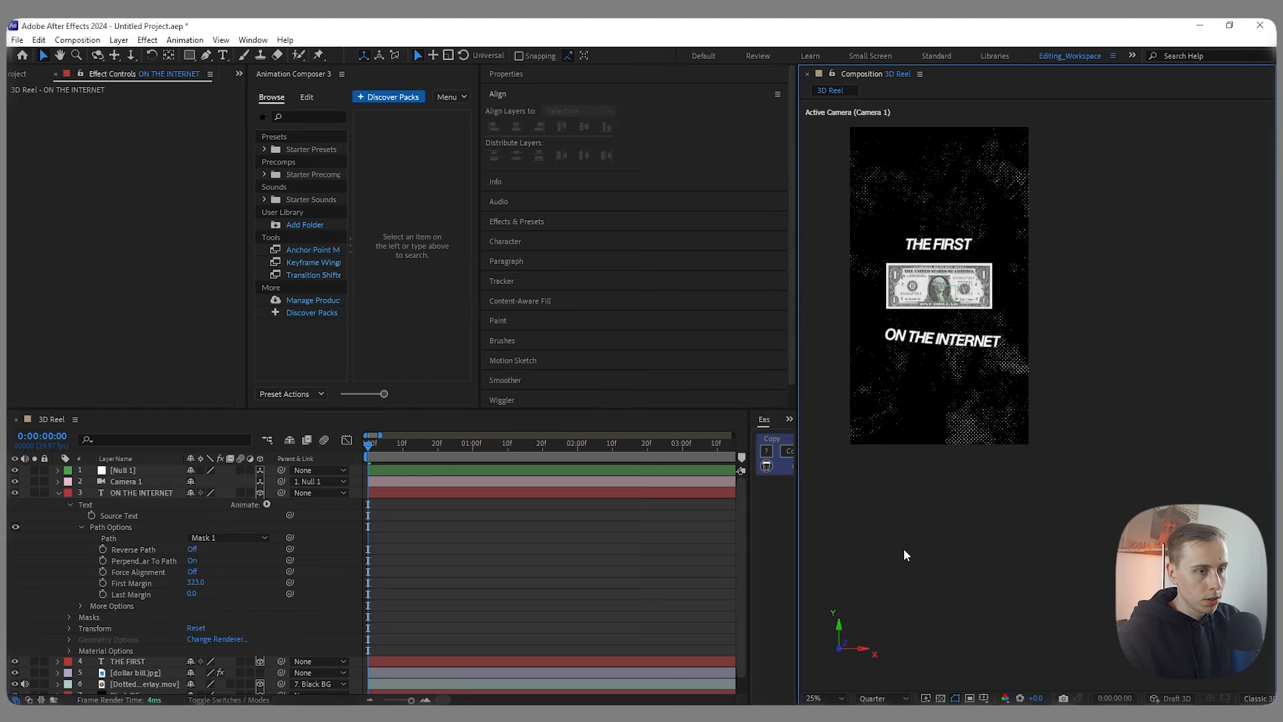
click(58, 494)
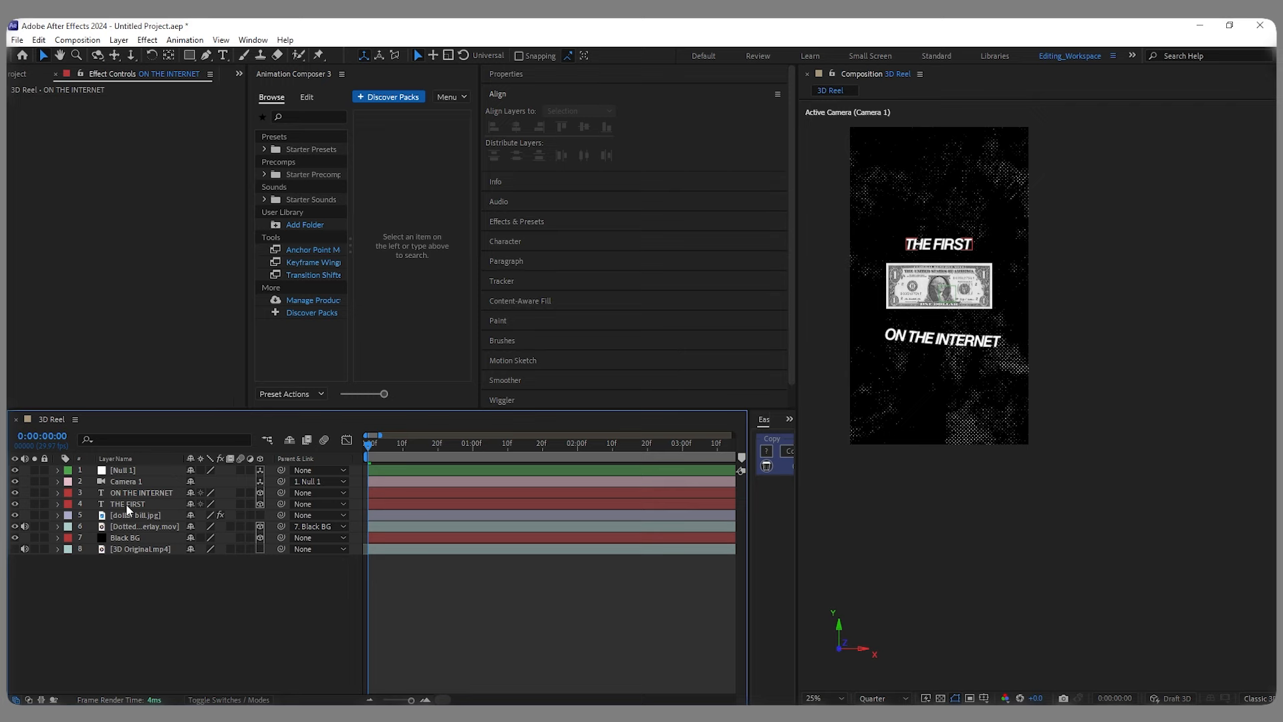
Step: Lower the THE FIRST text toward the dollar bill by setting its Y position to 801.5
click(205, 503)
key(p)
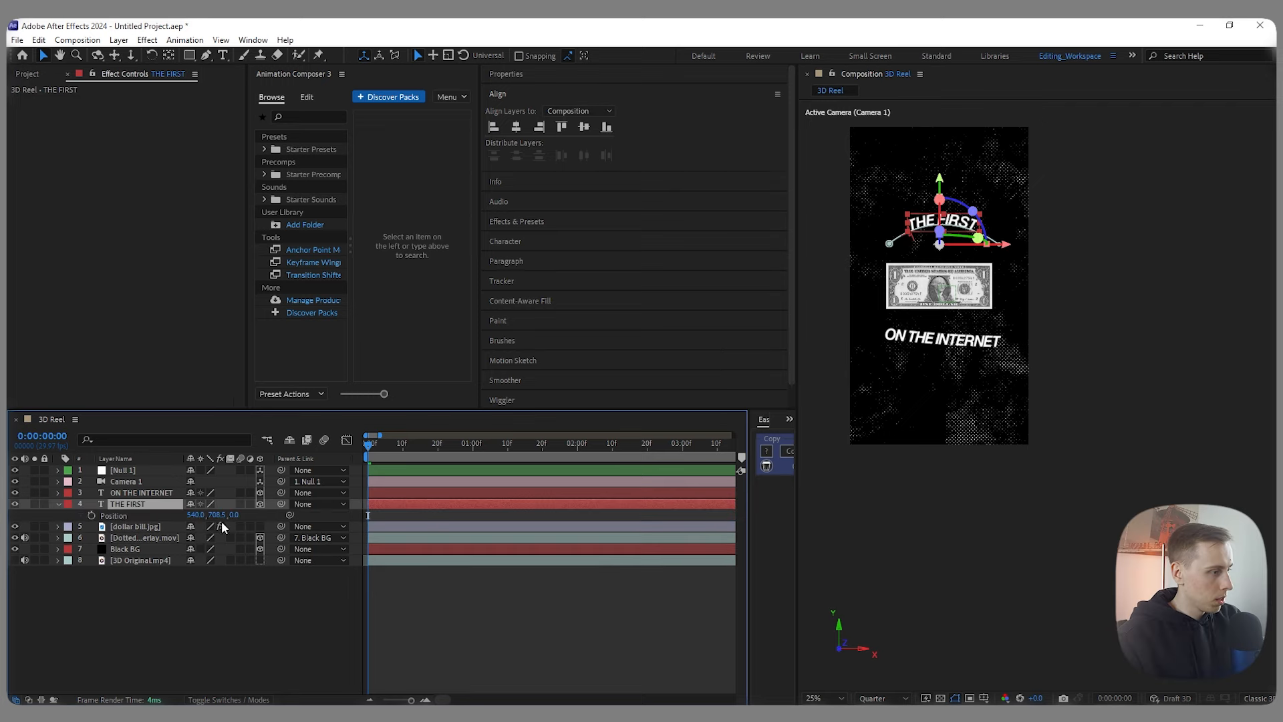
drag(216, 512, 226, 512)
click(223, 645)
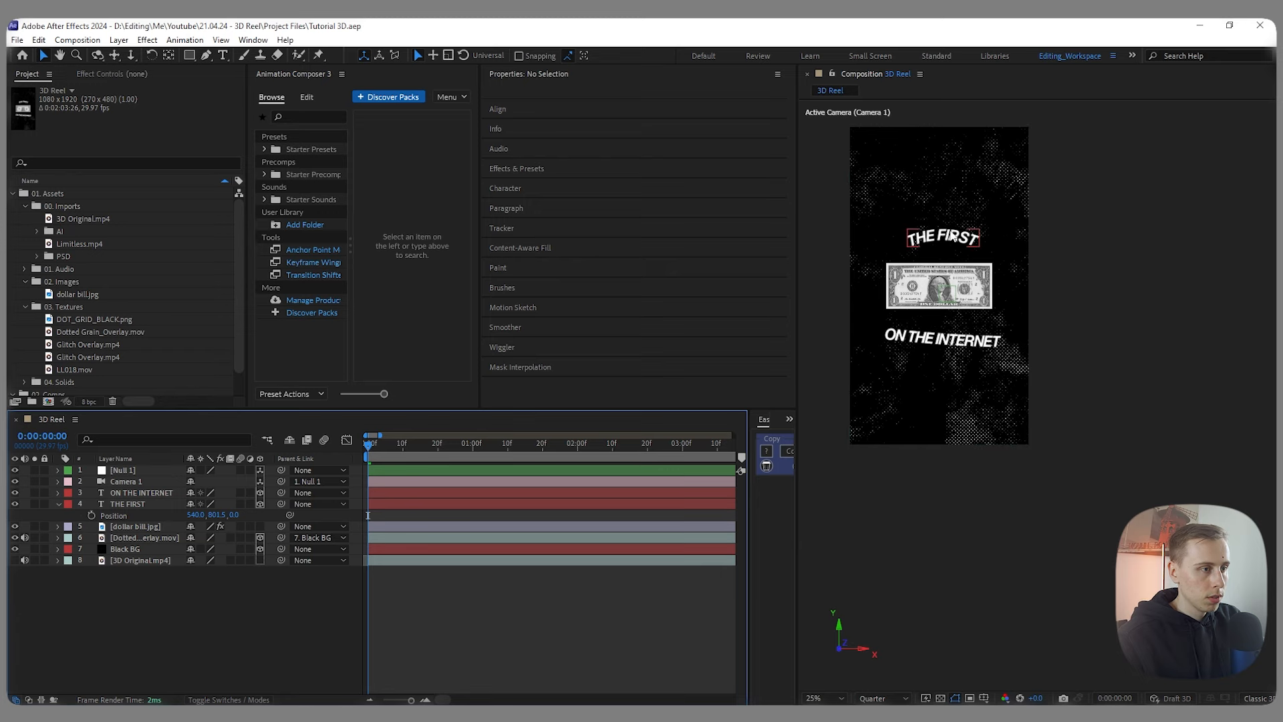
Step: Change the font of the THE FIRST text above the dollar bill to Montserrat Black Italic
click(954, 237)
click(699, 233)
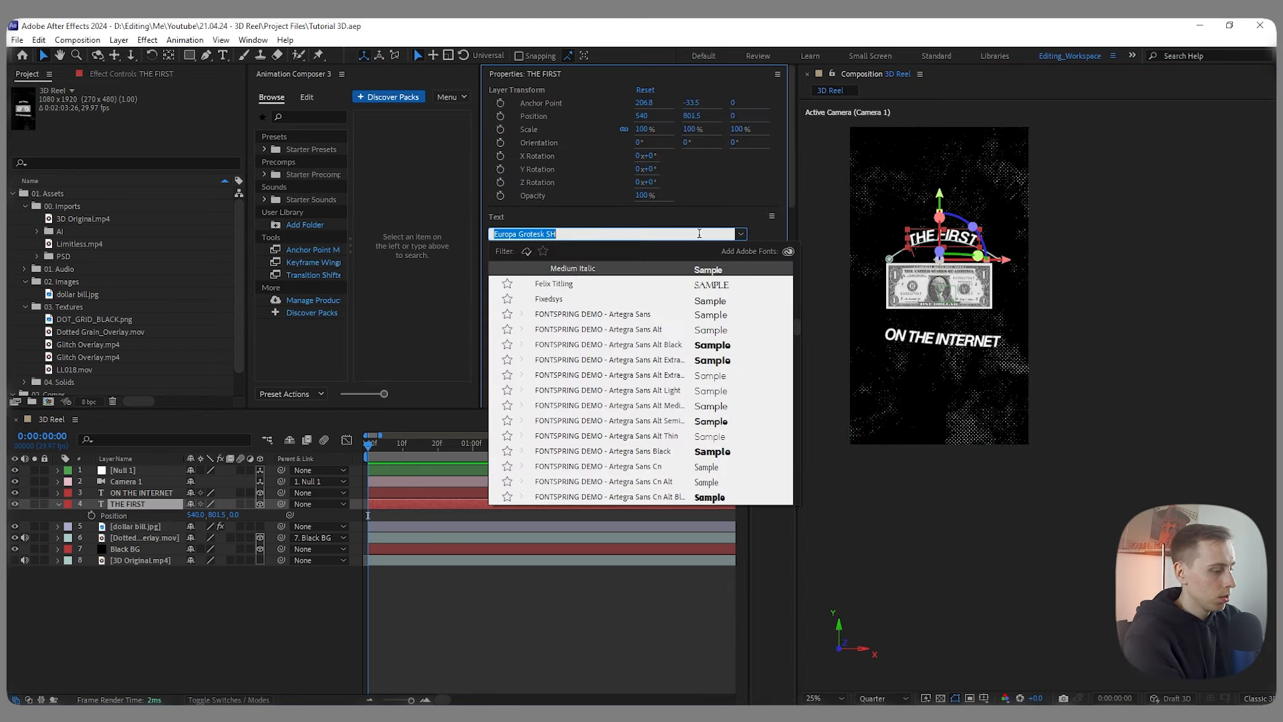
text(monte)
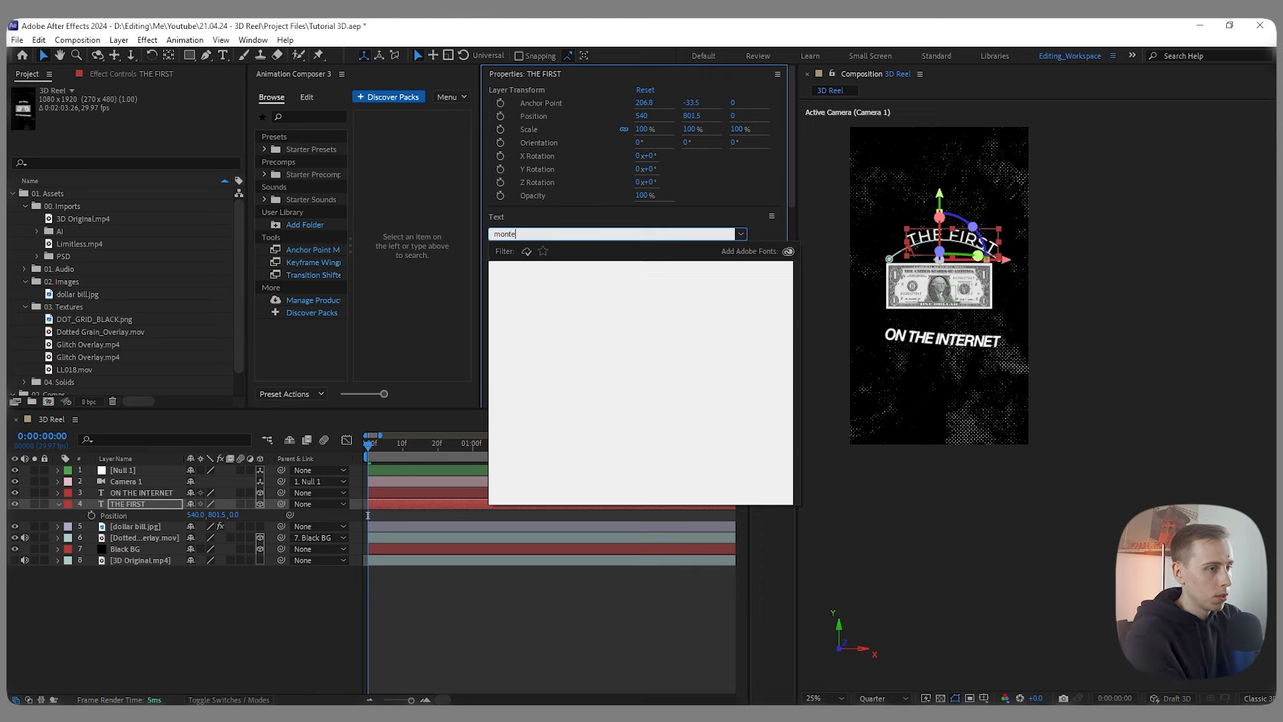
key(Down)
key(Down)
key(Down)
key(Return)
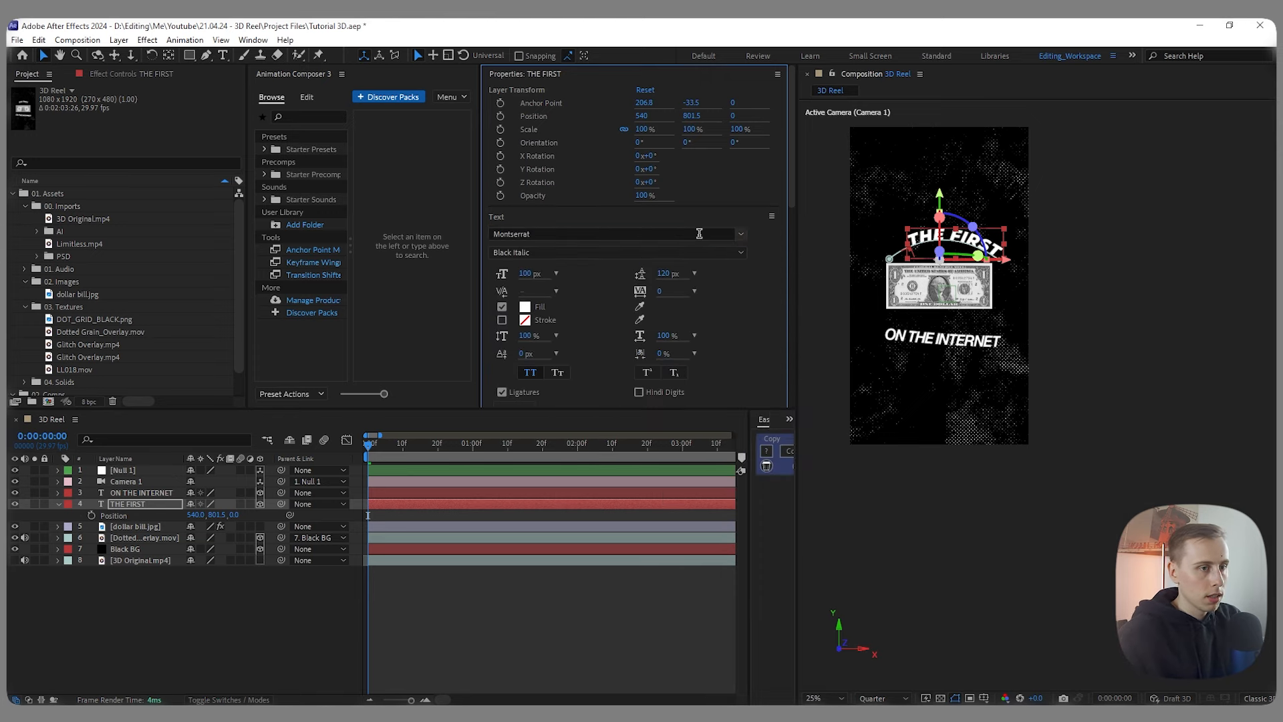
Step: Change the font of the ON THE INTERNET text below the dollar bill to Montserrat Black Italic
click(412, 563)
click(943, 336)
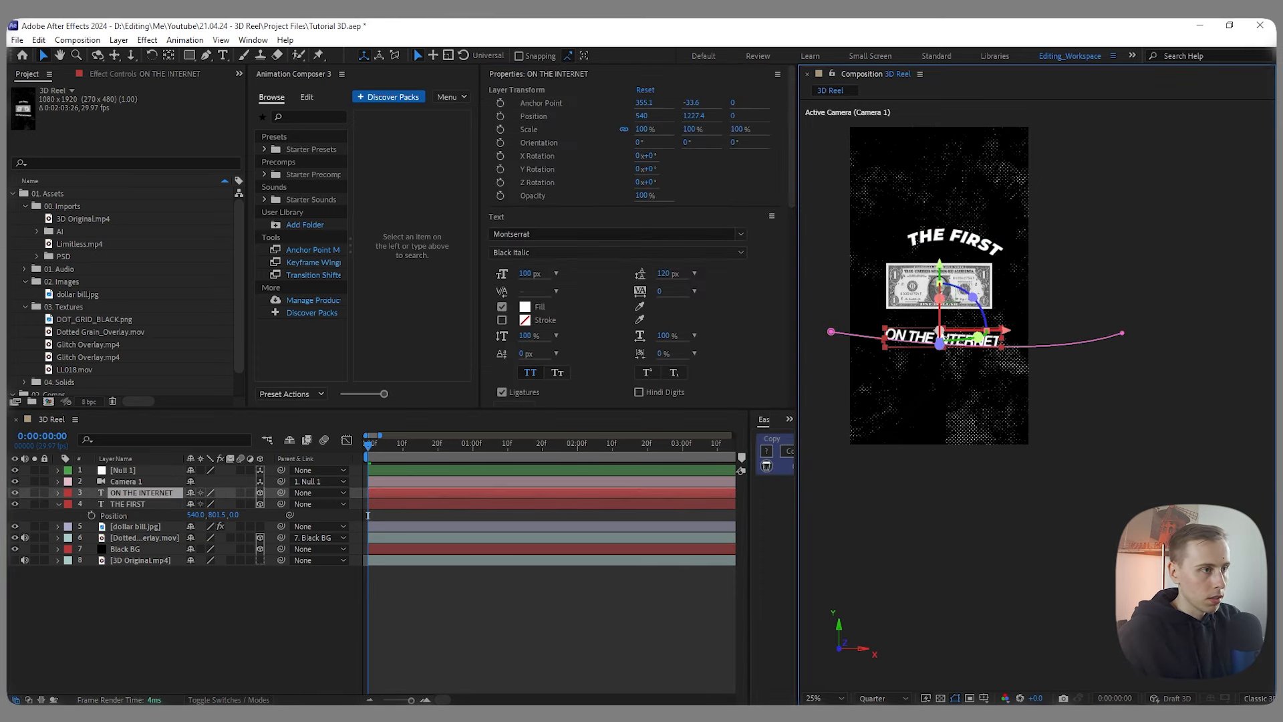
click(544, 233)
text(mont)
key(Down)
key(Down)
key(Down)
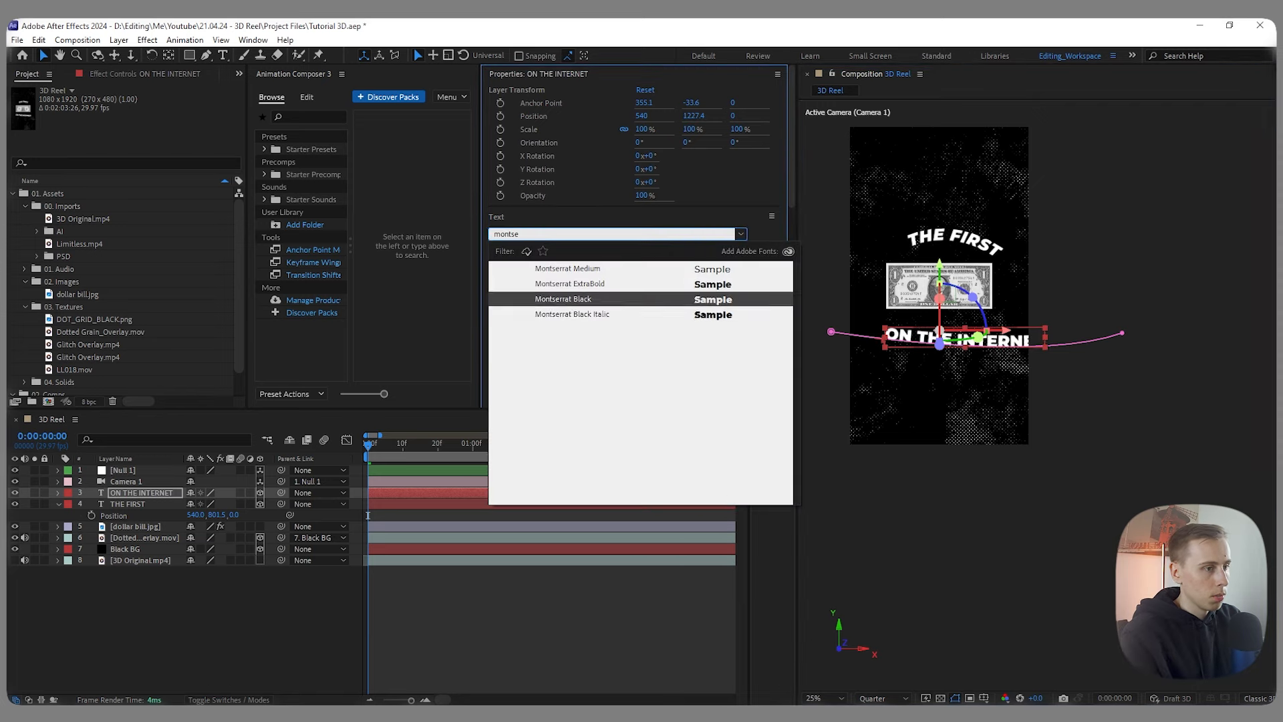
key(Return)
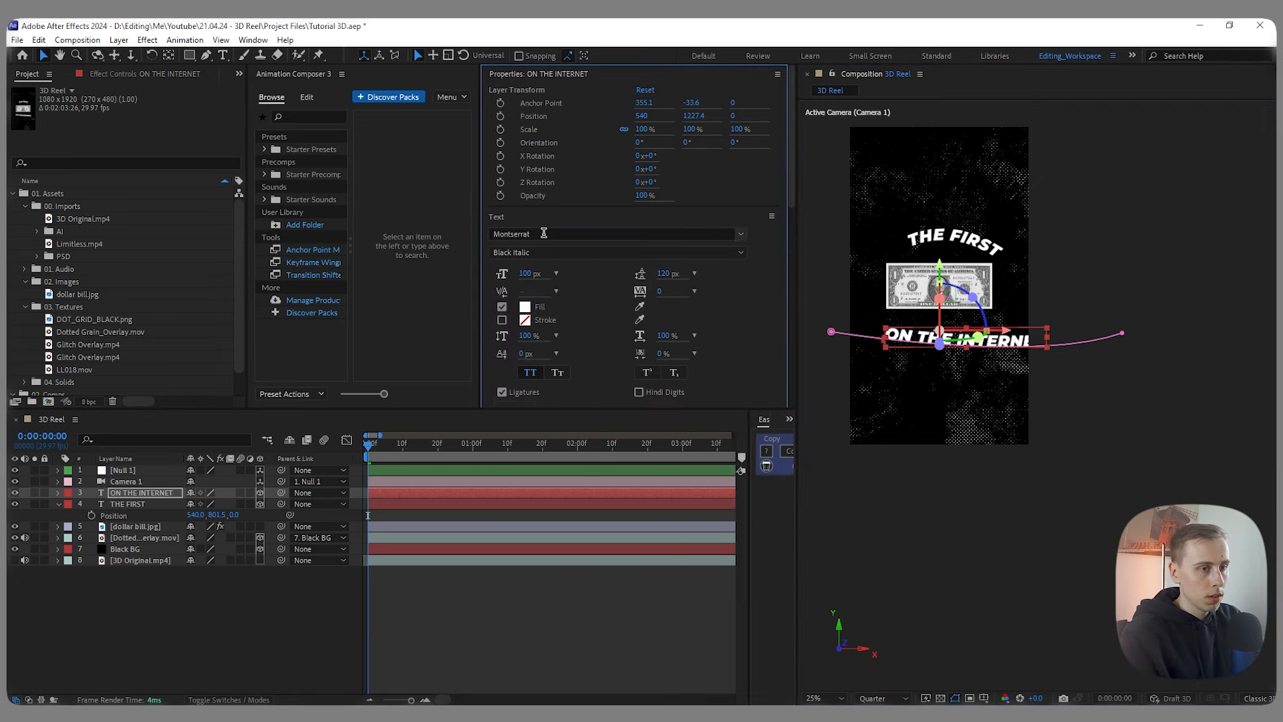
Step: Set the First Margin of the ON THE INTERNET text path to 183
click(254, 663)
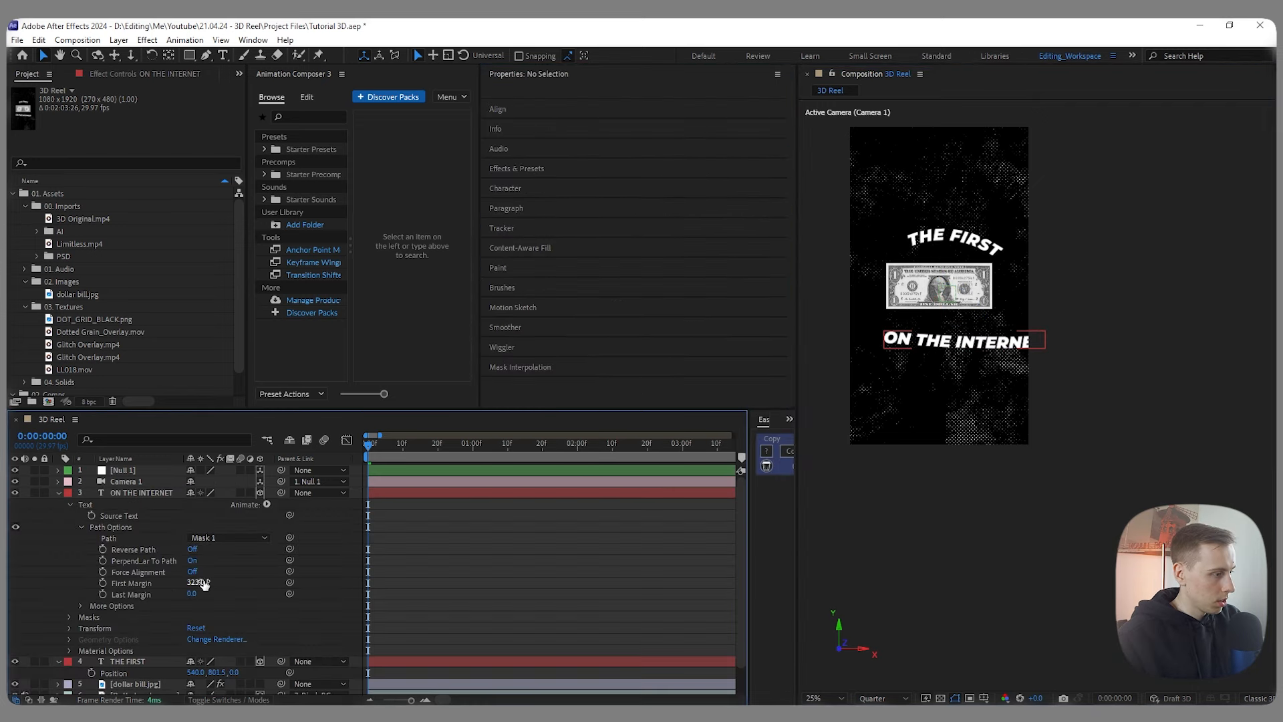
mouse_move(200, 583)
mouse_down()
mouse_move(241, 584)
mouse_move(191, 600)
mouse_up()
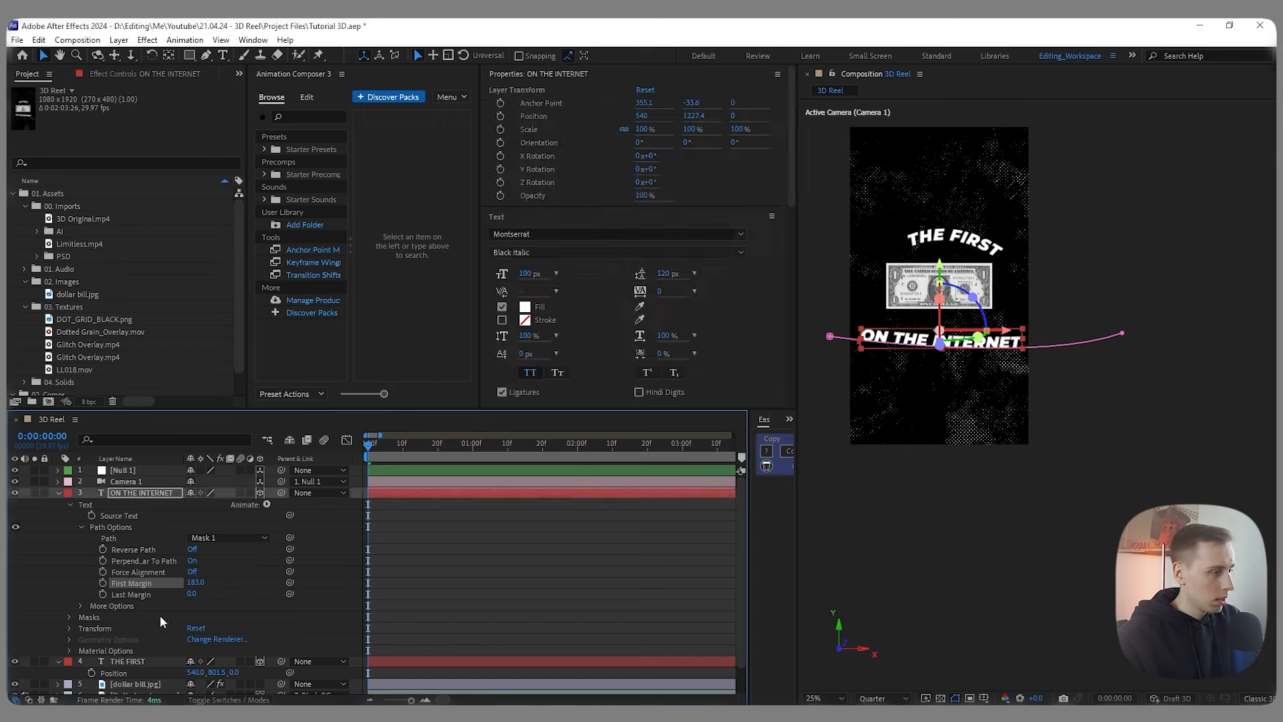
click(58, 493)
Step: Reshape the THE FIRST text's mask path by raising its start point up and outward, flattening that end of the curve
click(58, 504)
click(58, 504)
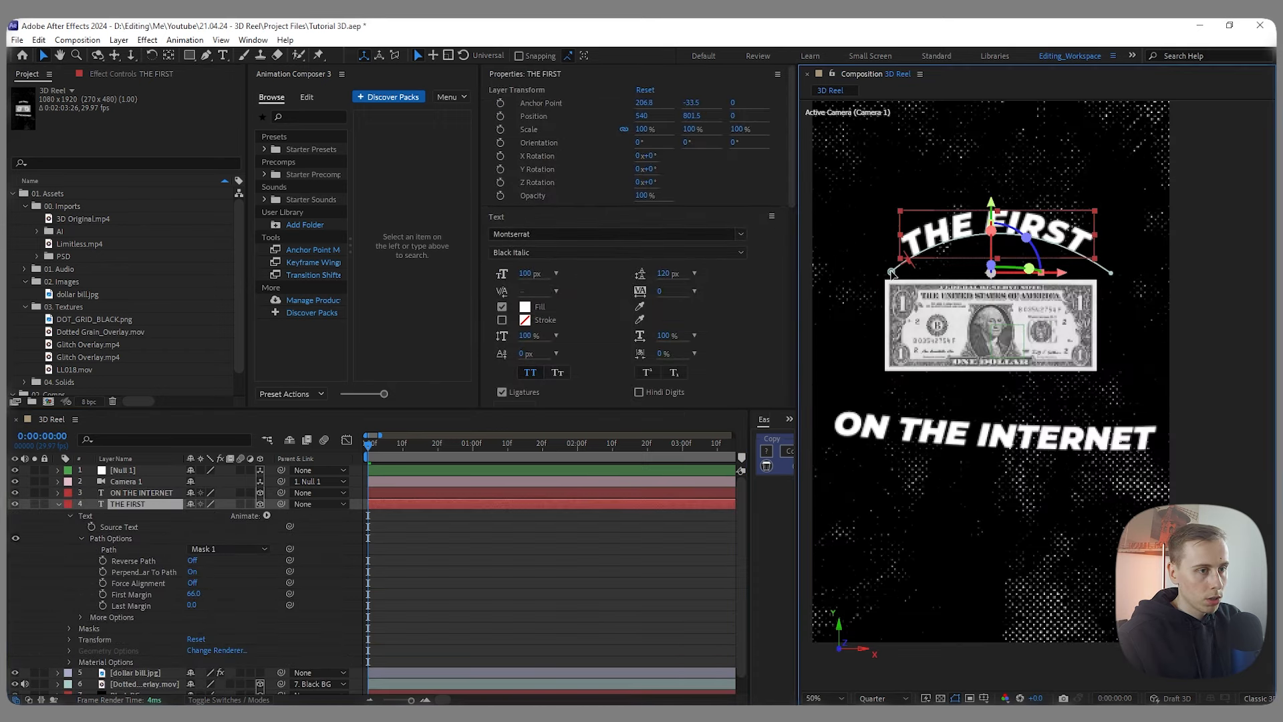
drag(892, 274, 868, 242)
scroll(920, 274, down, 2)
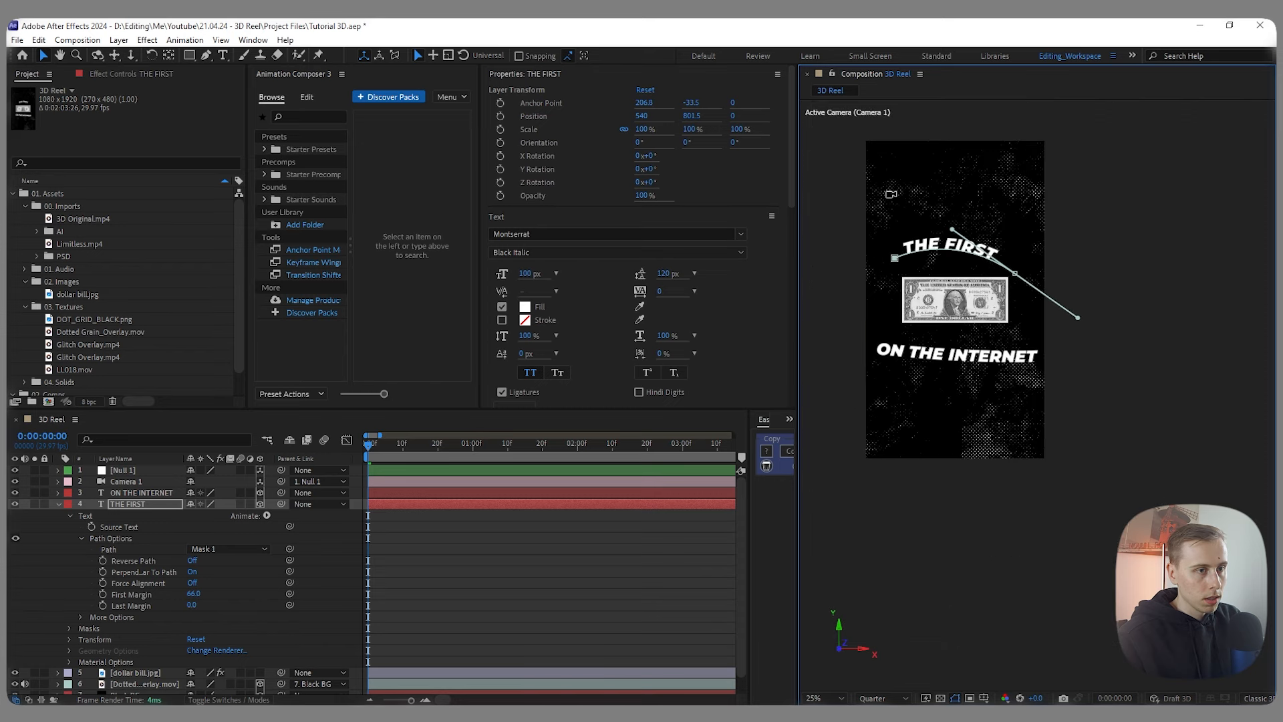
Step: Make the dollar bill a 3D layer
key(p)
click(145, 628)
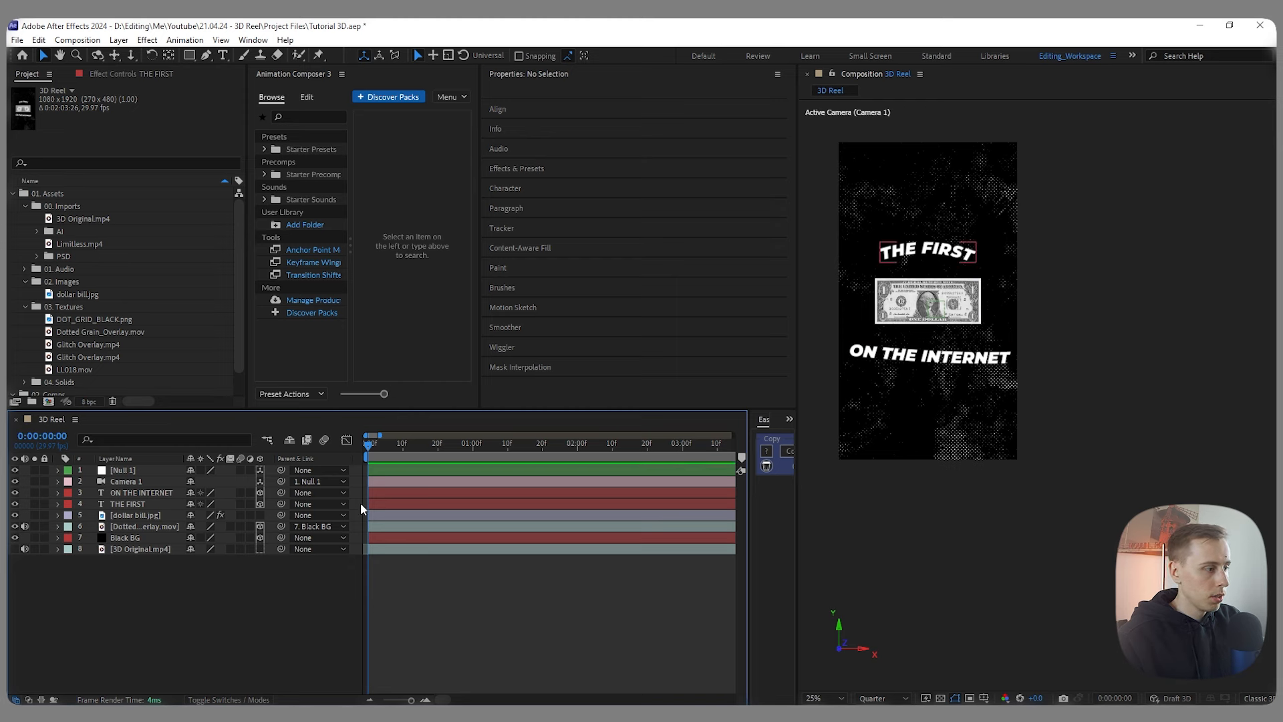
click(260, 515)
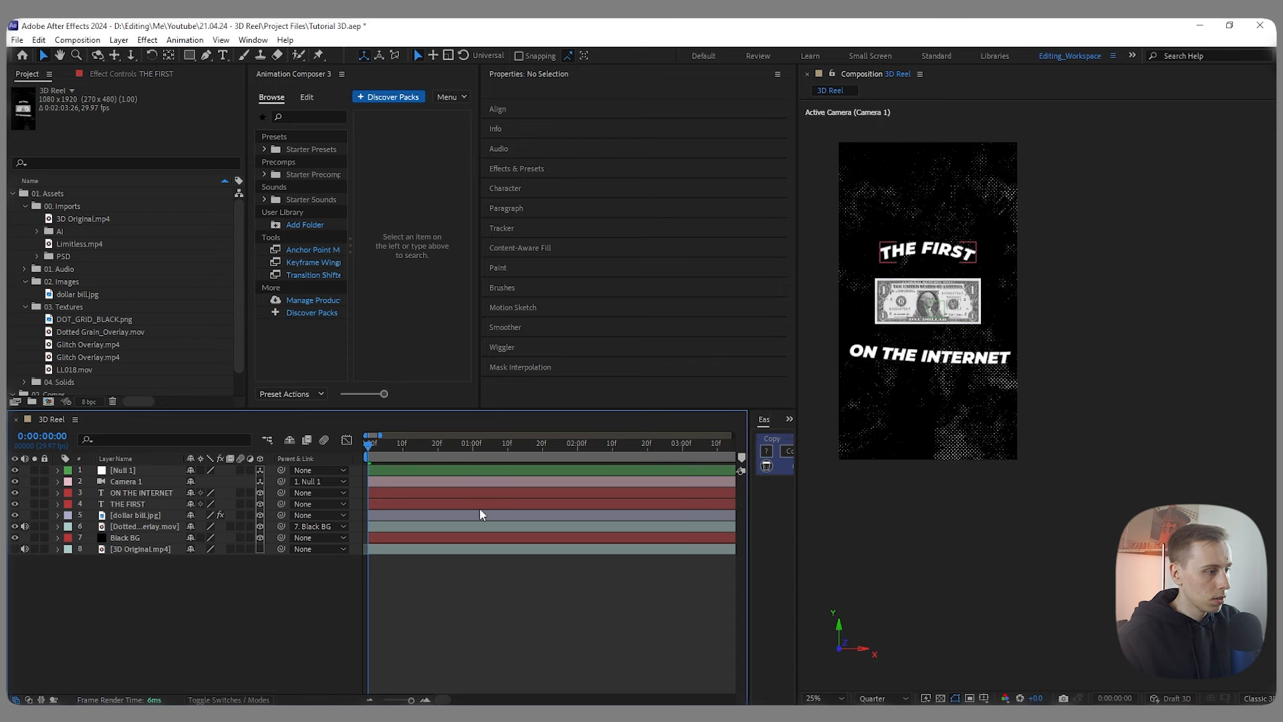
Step: Show only the 3D Original.mp4 reference video and play it to study how its opening shot moves
click(14, 549)
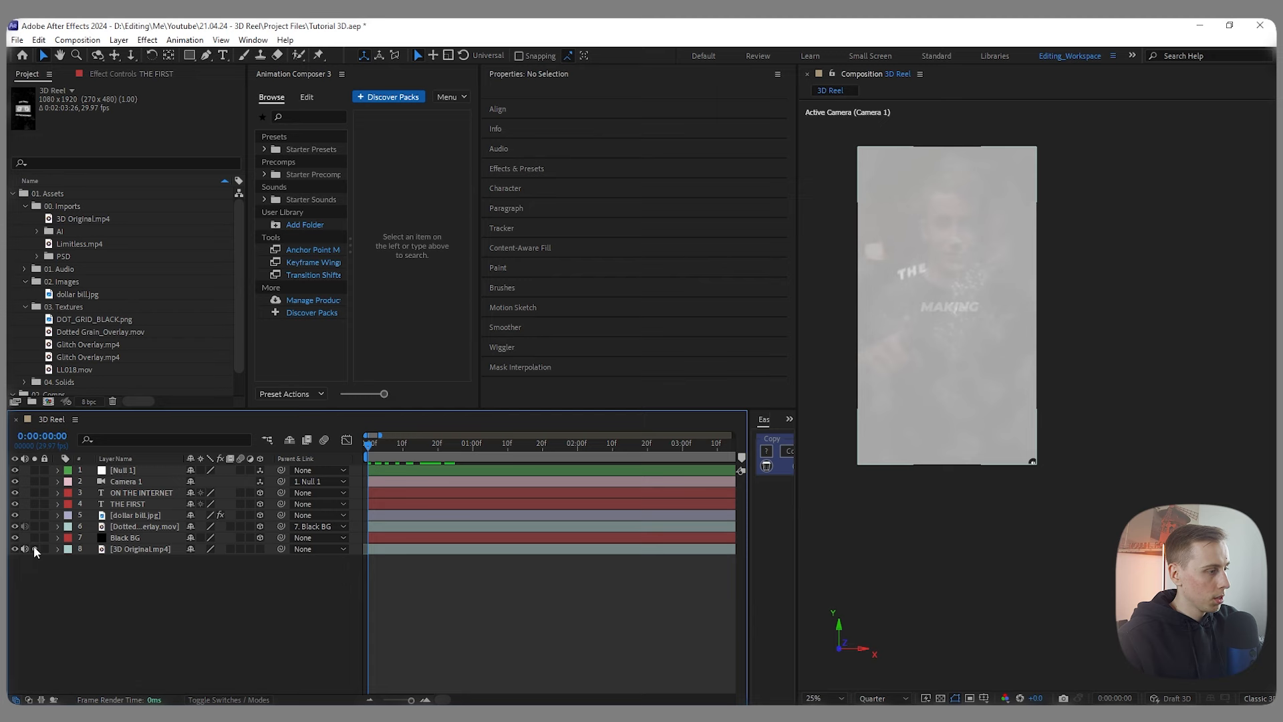
click(34, 547)
drag(369, 449, 436, 440)
key(space)
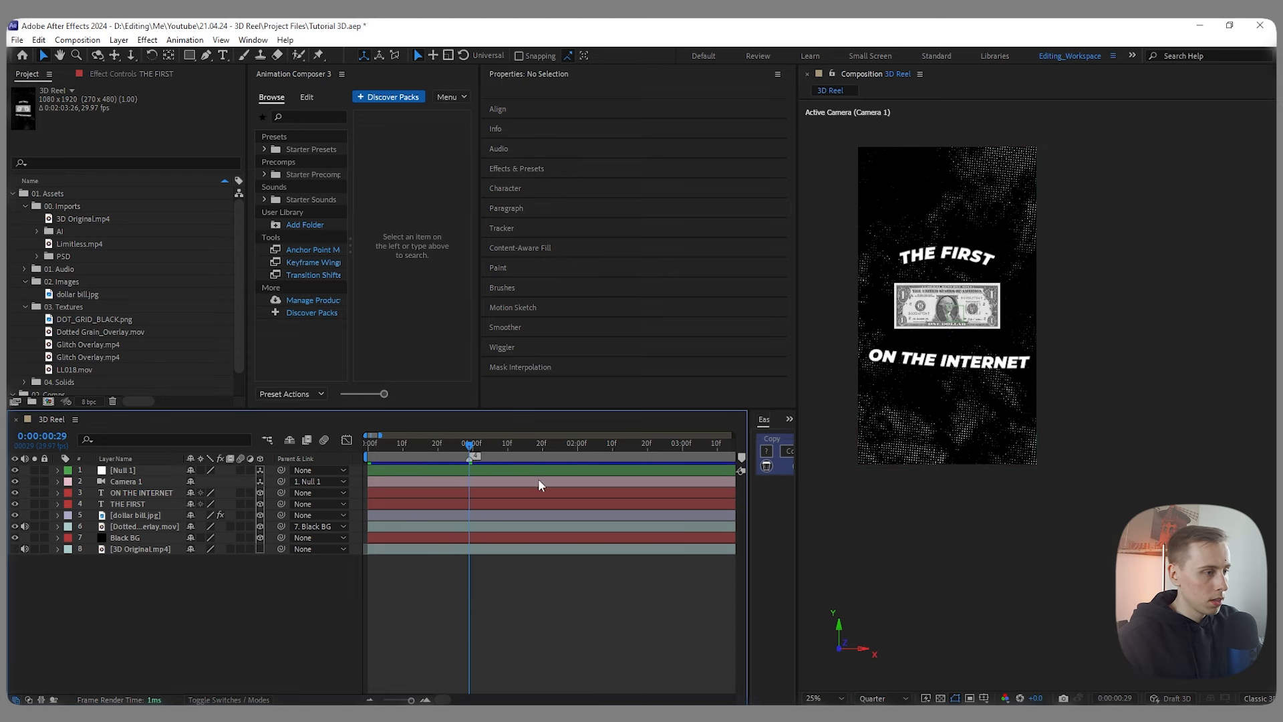
Step: Add Position, Scale, Orientation and X, Y and Z Rotation keyframes to the dollar bill at the first frame
click(403, 518)
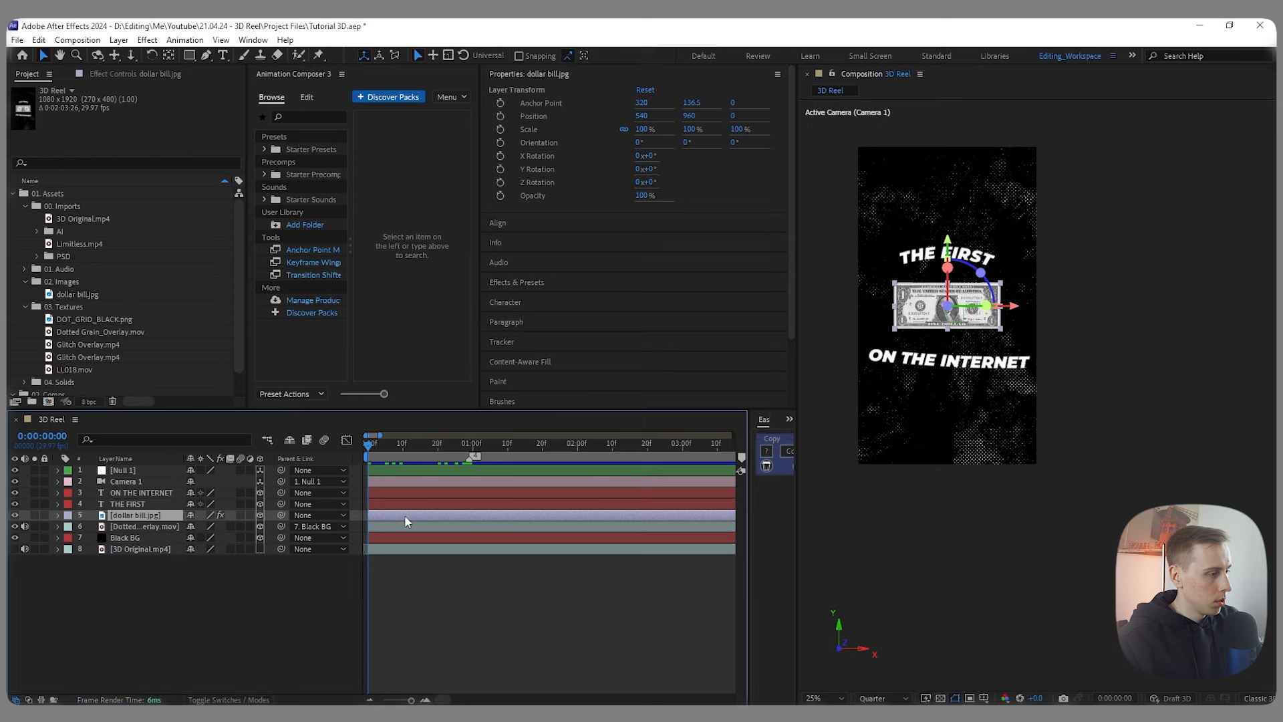
key(r)
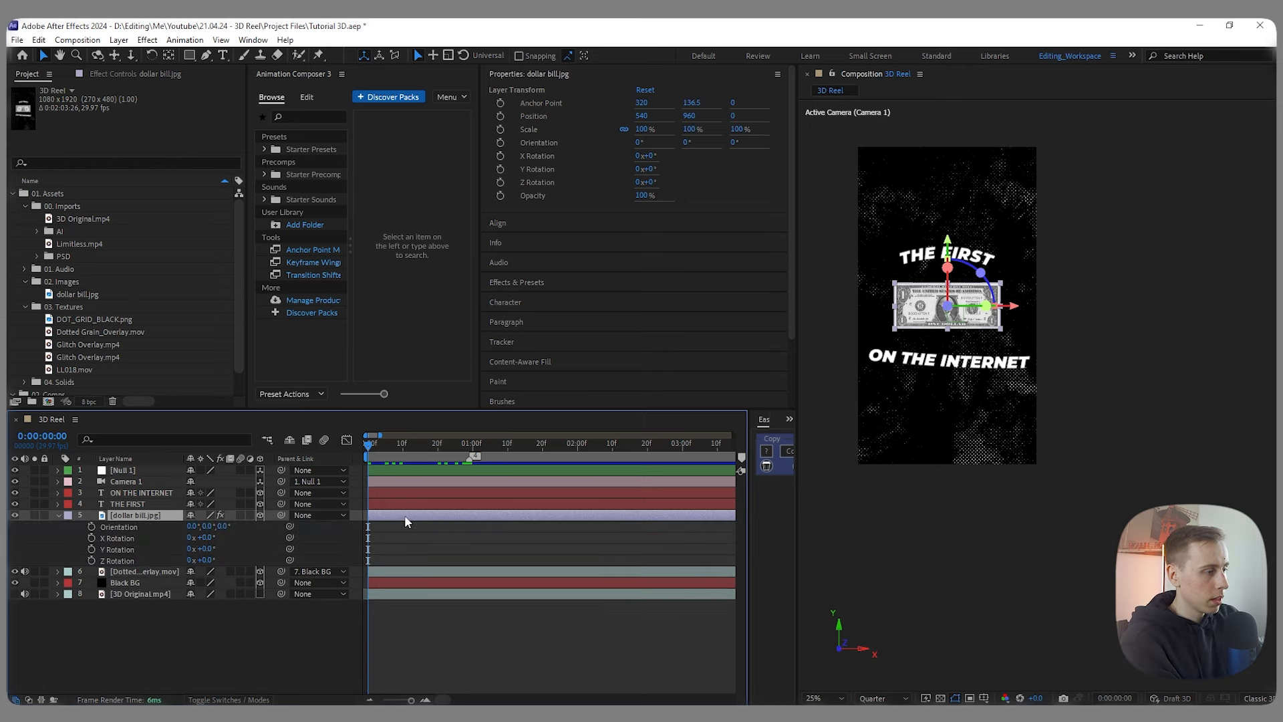
key(shift+p)
key(shift+s)
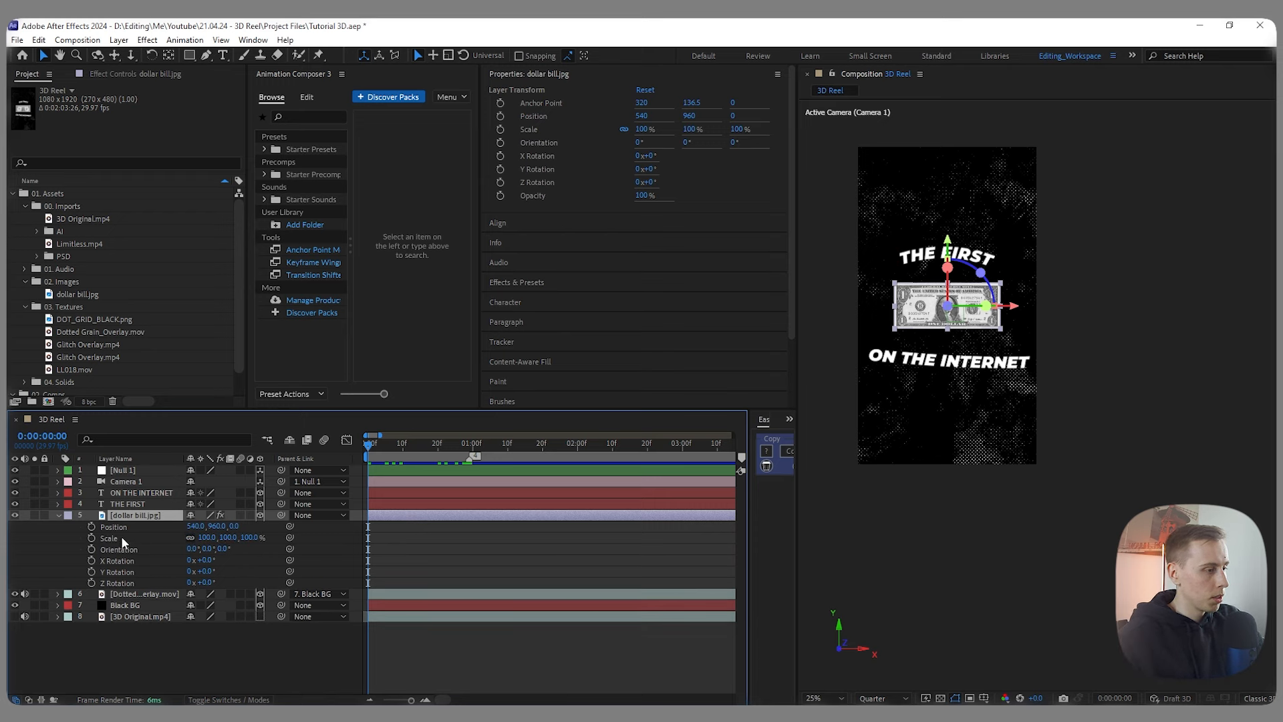
drag(91, 526, 90, 580)
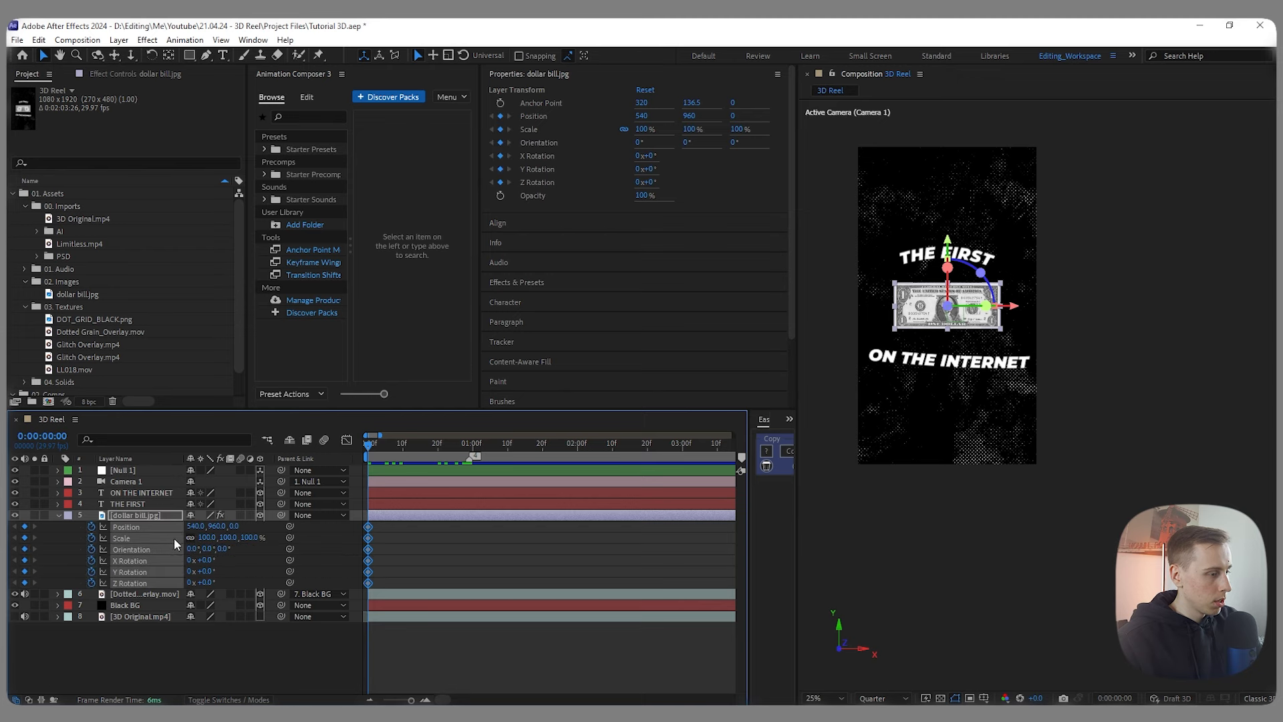
Step: Add matching Position, Scale, Orientation and Rotation keyframes to the dollar bill at 0:00:00:29, and return to the first frame
drag(372, 448, 472, 446)
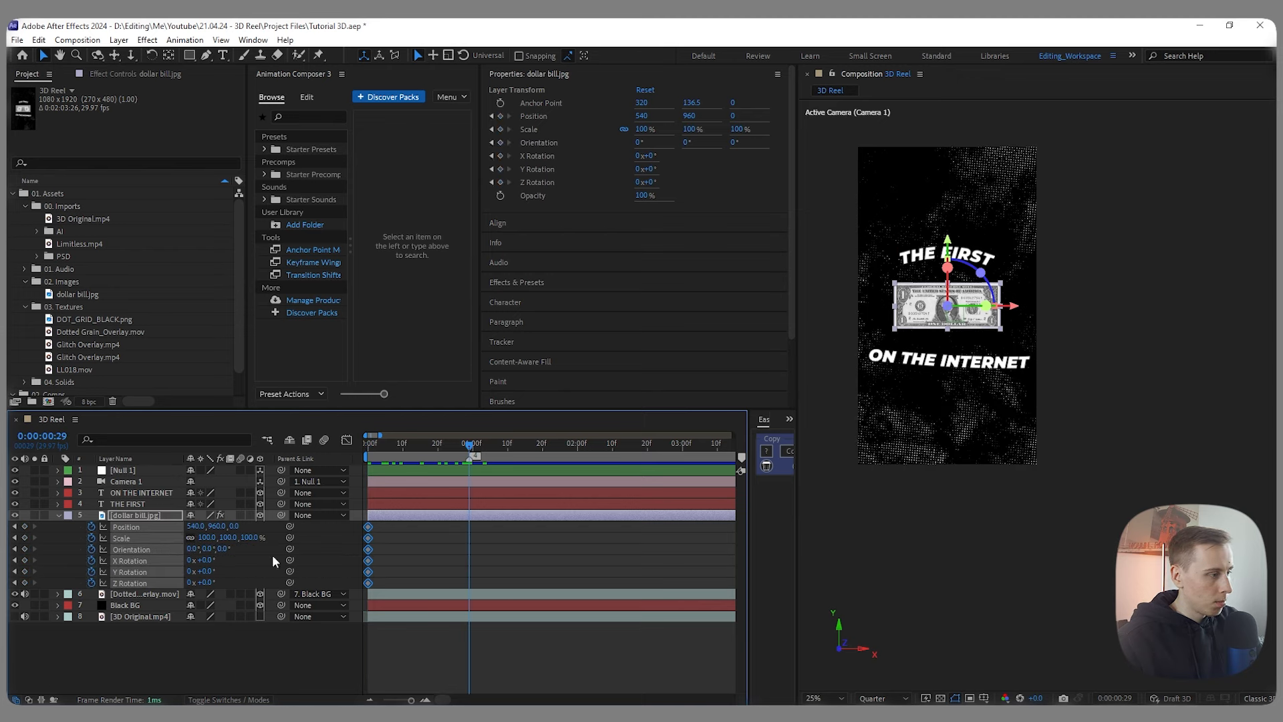
drag(26, 526, 25, 582)
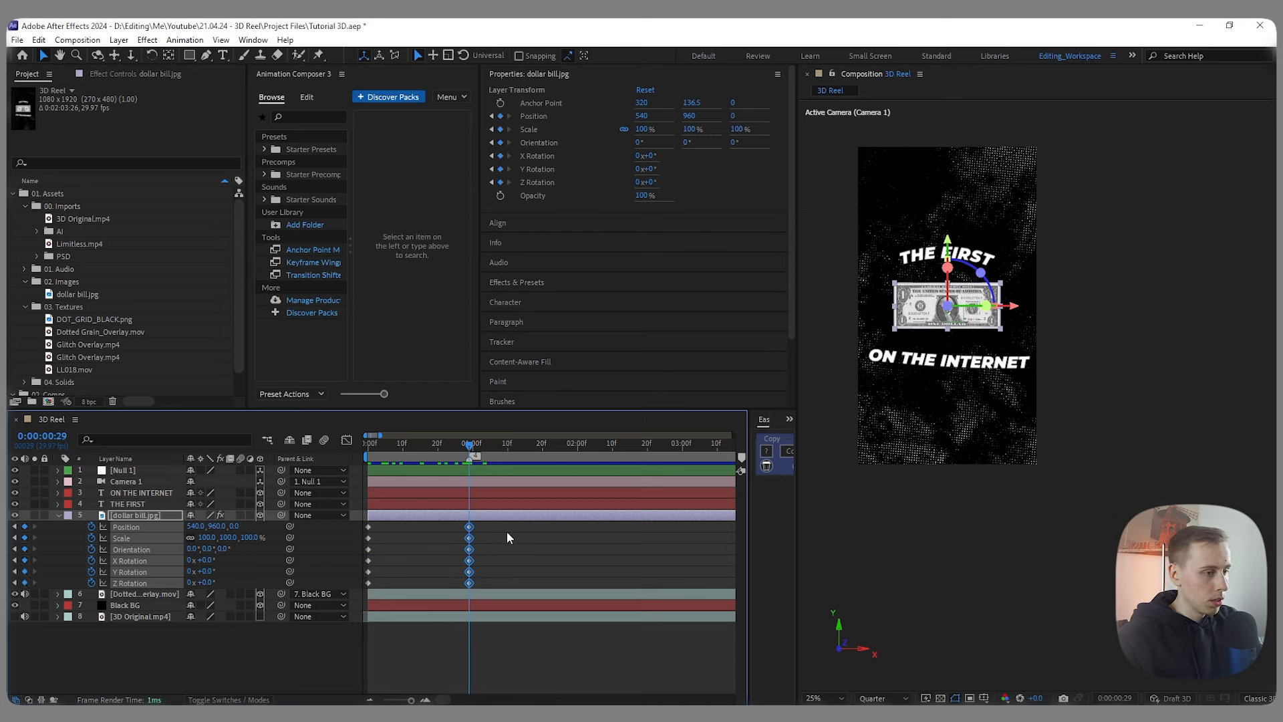
drag(473, 452, 369, 466)
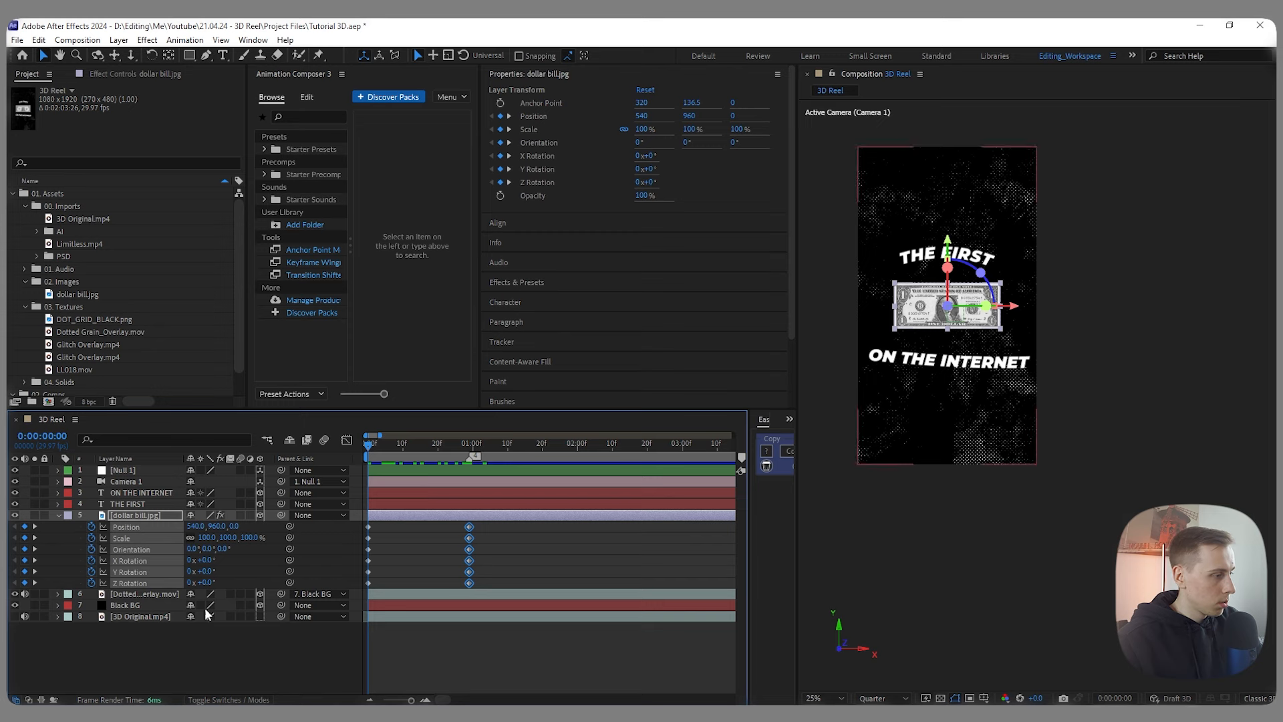
key(F2)
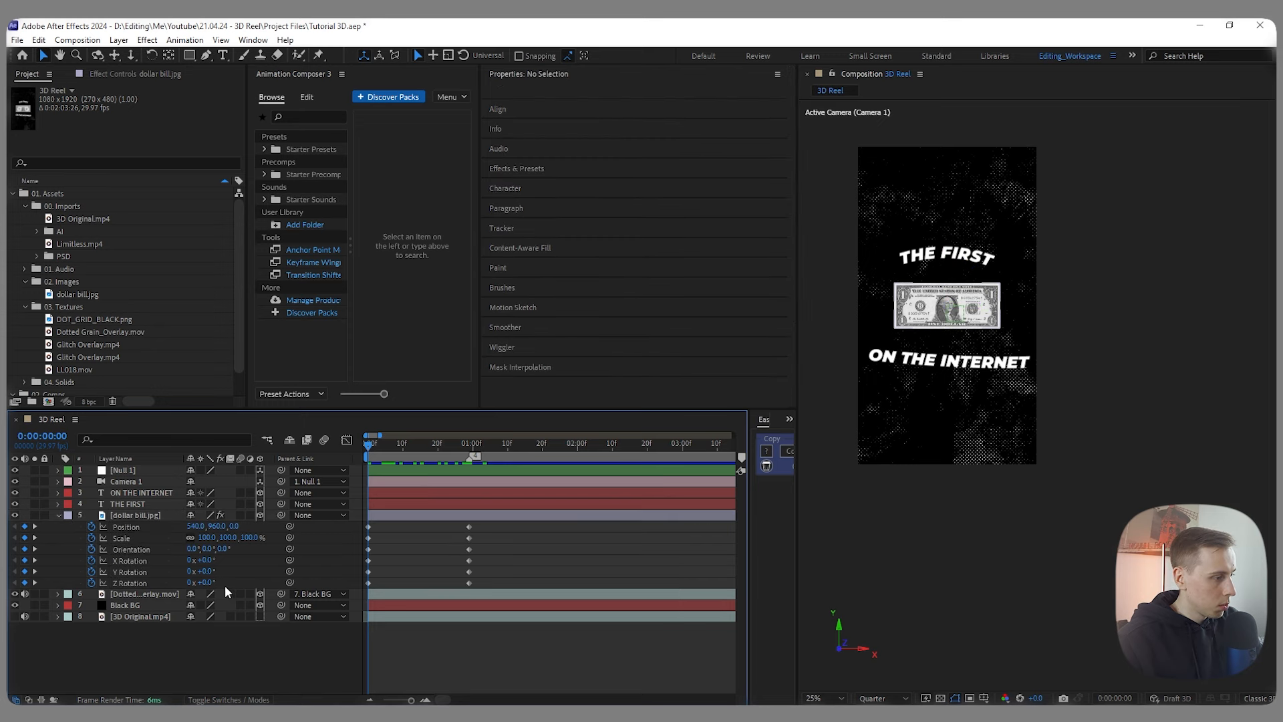
Step: Set the dollar bill's Z position to 98 at the first frame
click(231, 526)
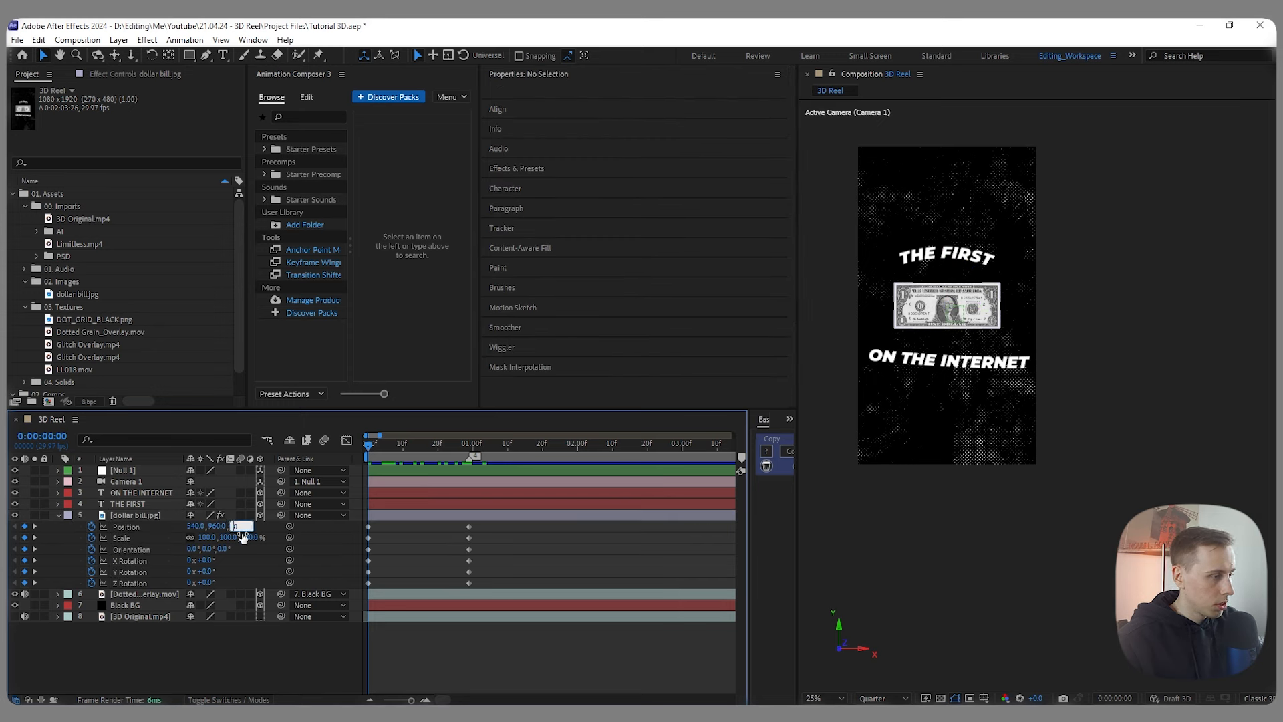
text(70)
key(Return)
drag(279, 523, 297, 523)
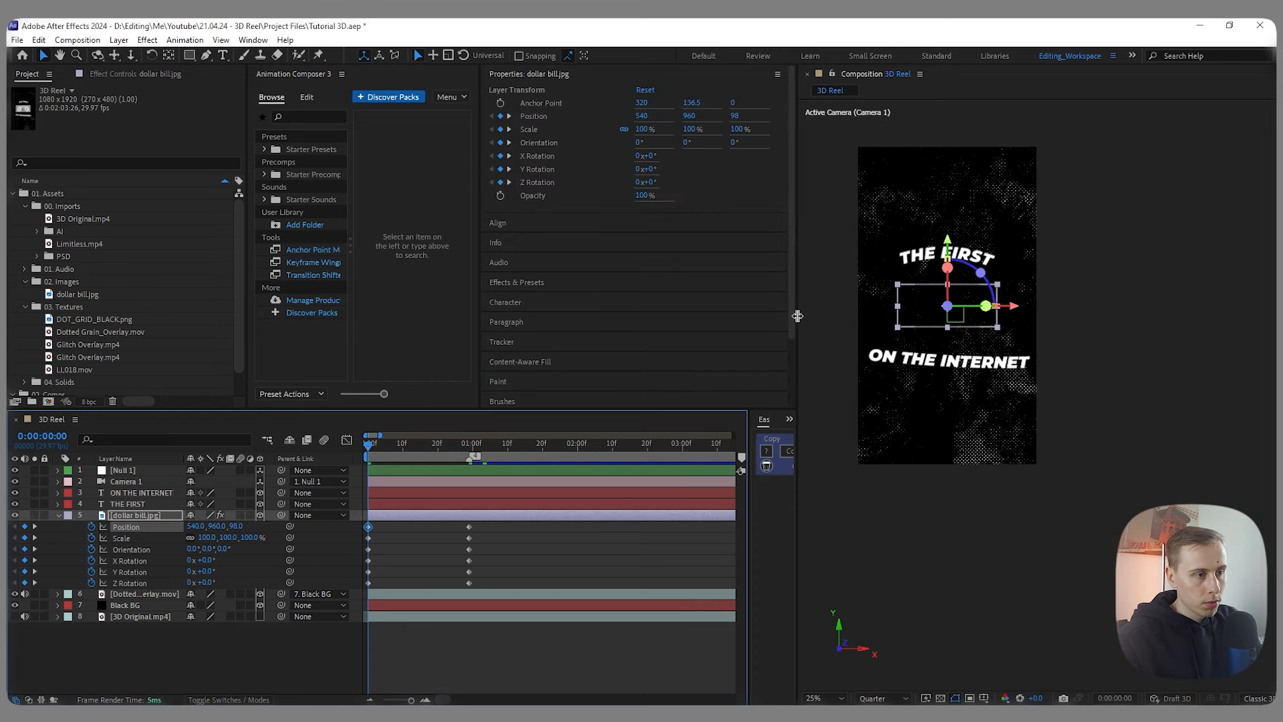
Step: Widen the composition viewer and split it into two views, Top and Active Camera
drag(794, 315, 588, 320)
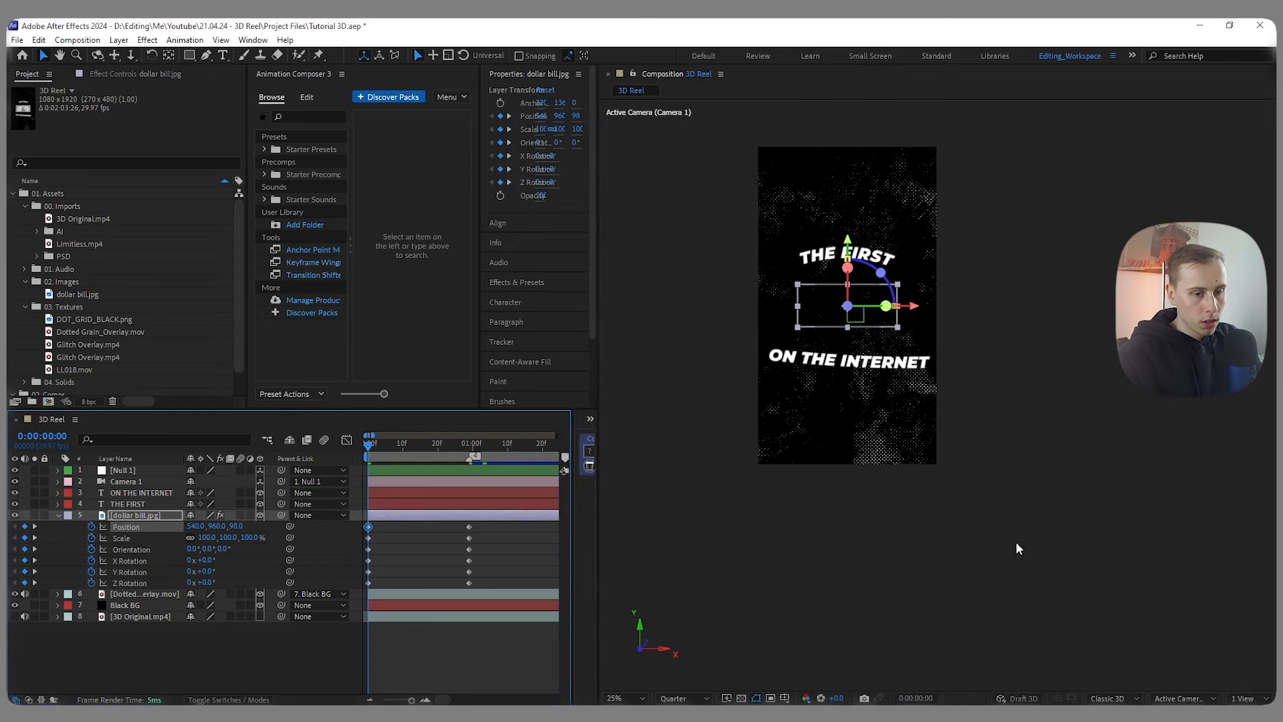
click(1244, 698)
click(1218, 657)
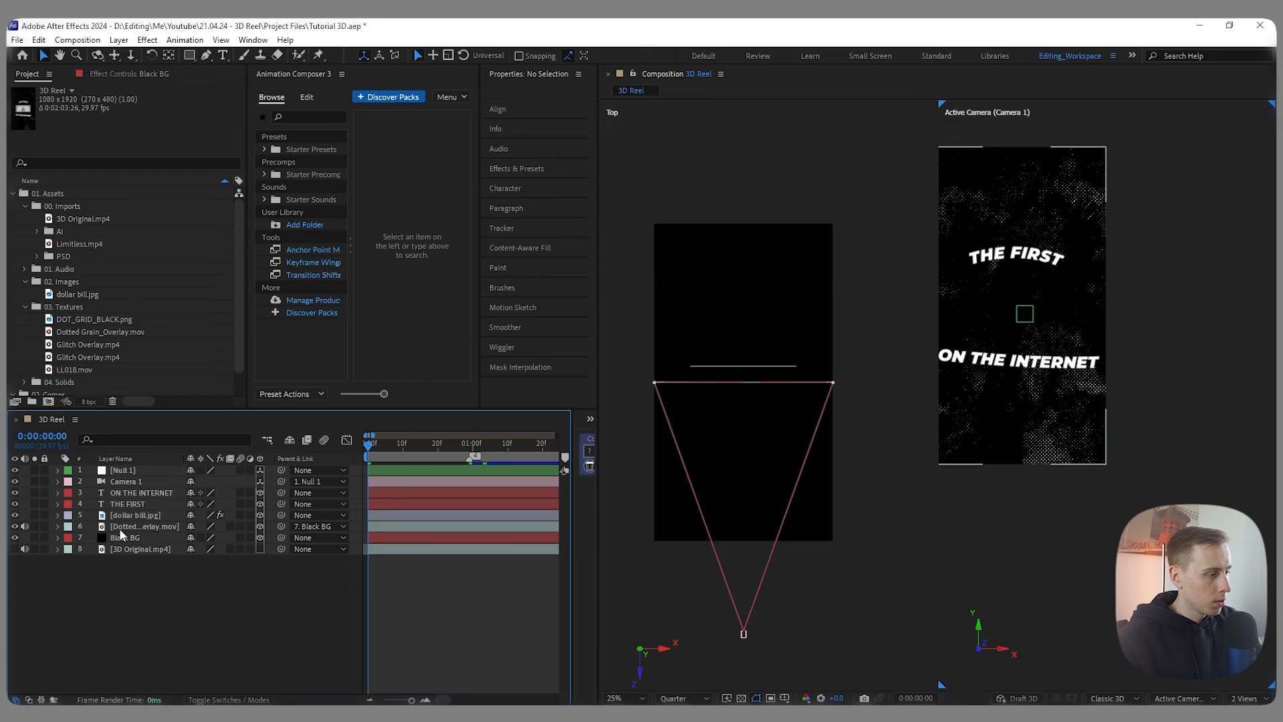
Step: Push the Black BG layer back along Z until it sits behind the dollar bill
click(125, 537)
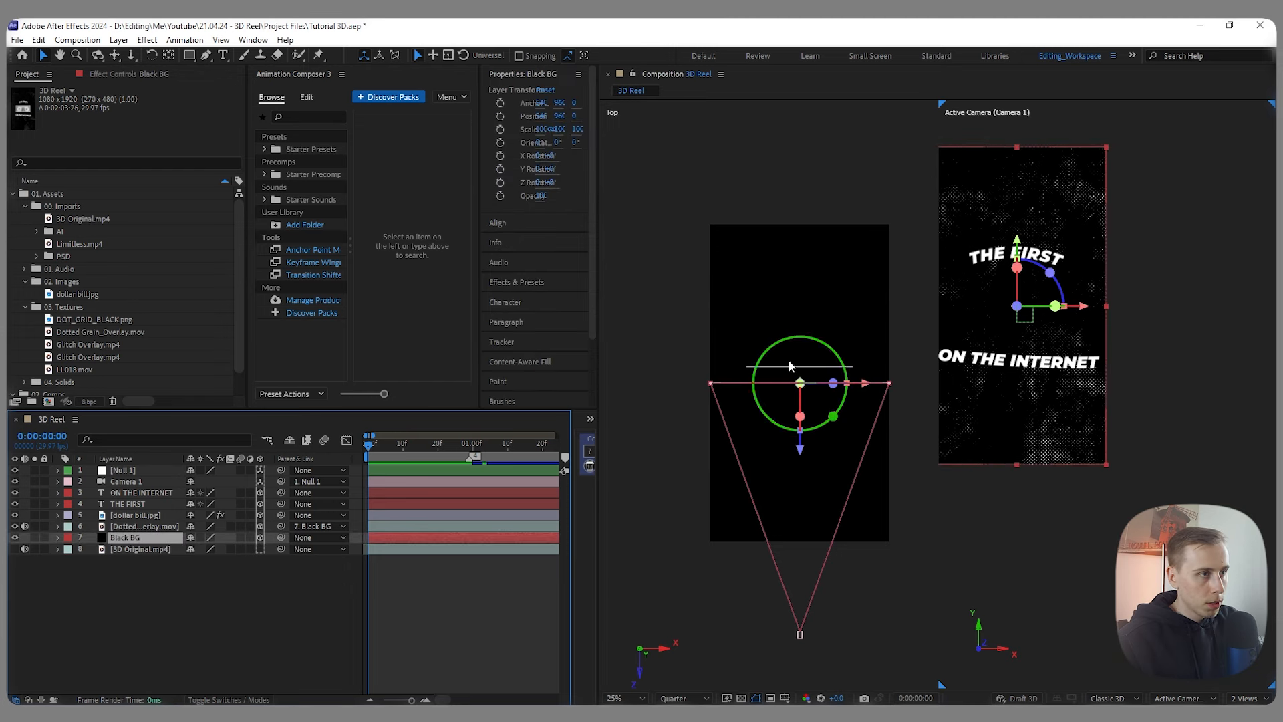
drag(801, 448, 804, 424)
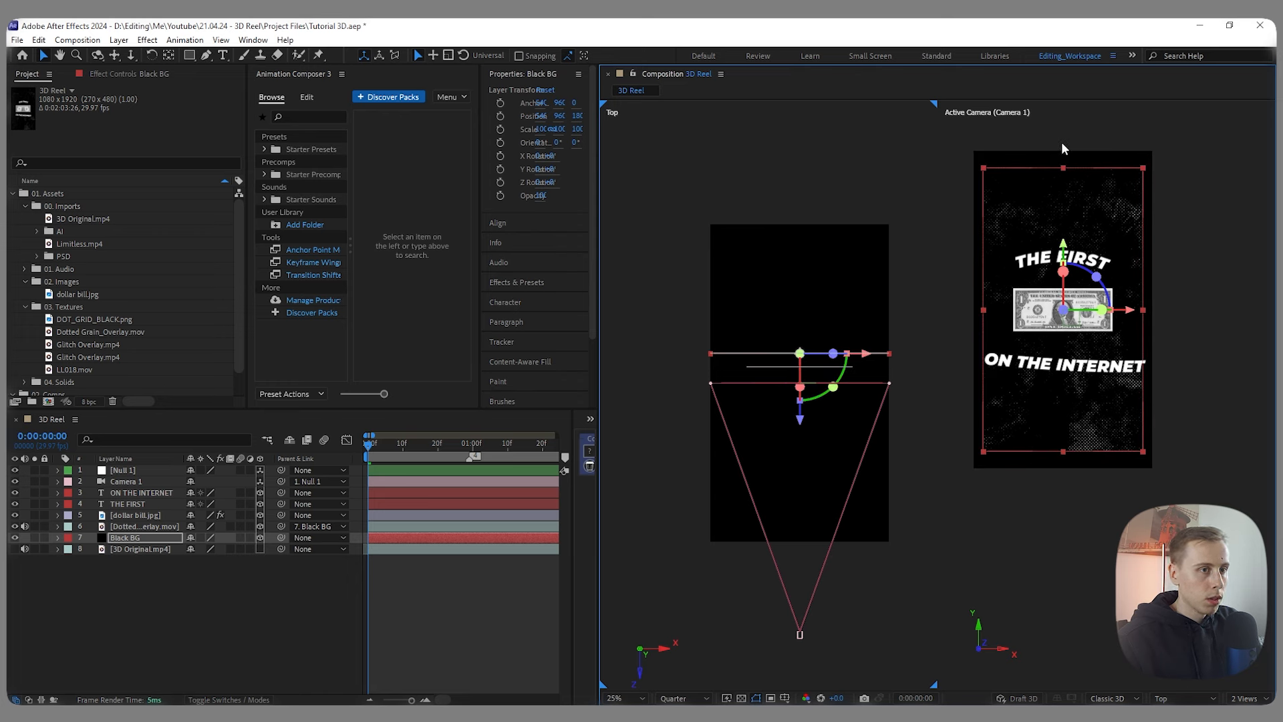
click(1019, 131)
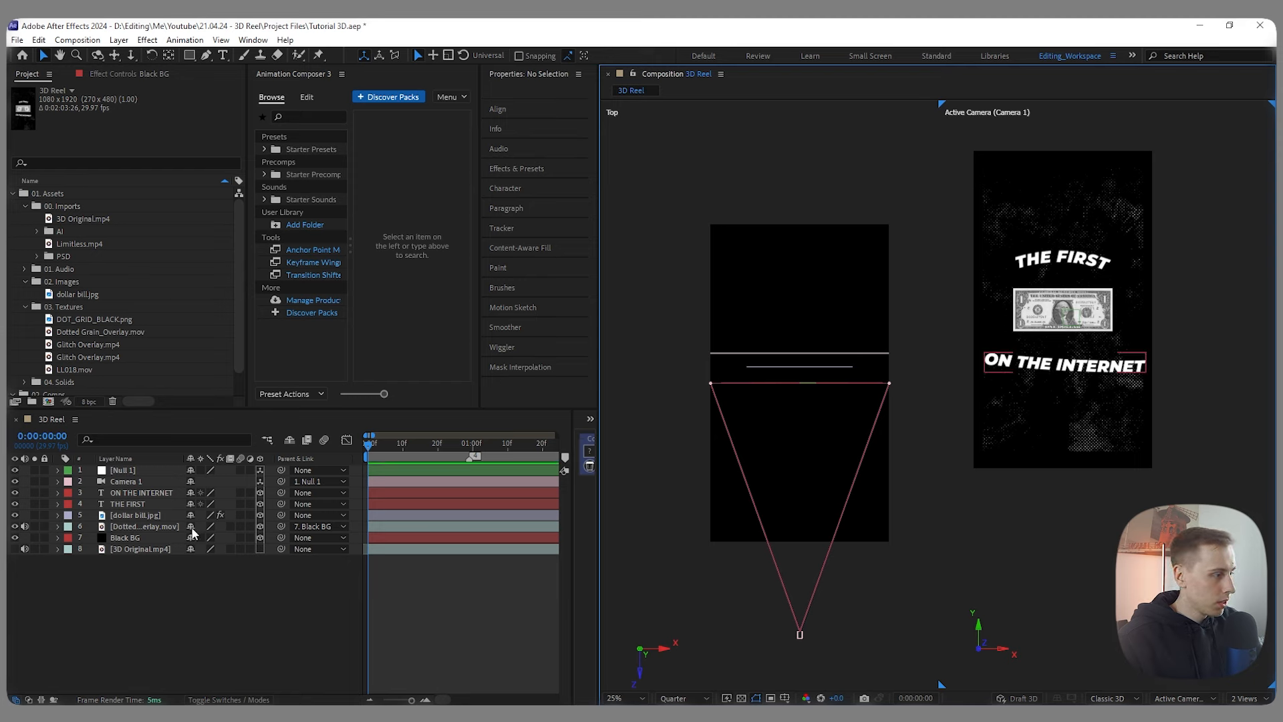
Step: Scale the Black BG layer to 123% and move it further back along Z so it still fills the camera frame
click(124, 537)
key(s)
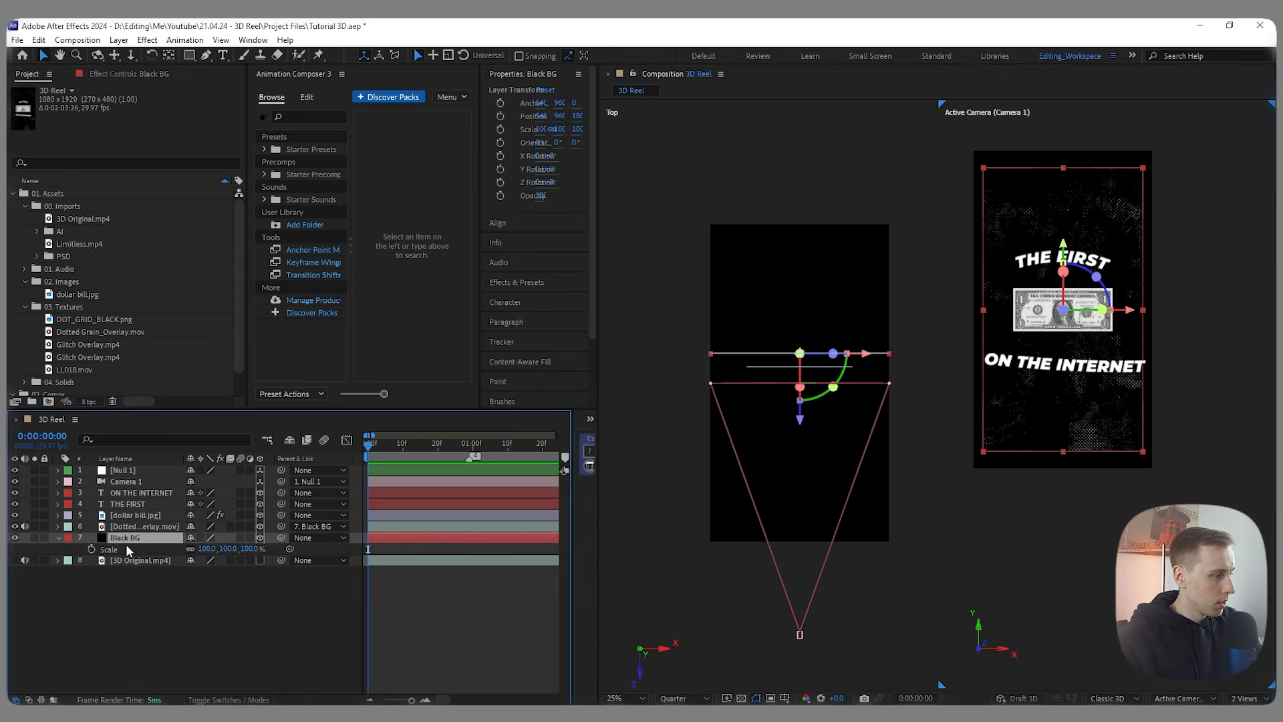
click(160, 549)
click(123, 538)
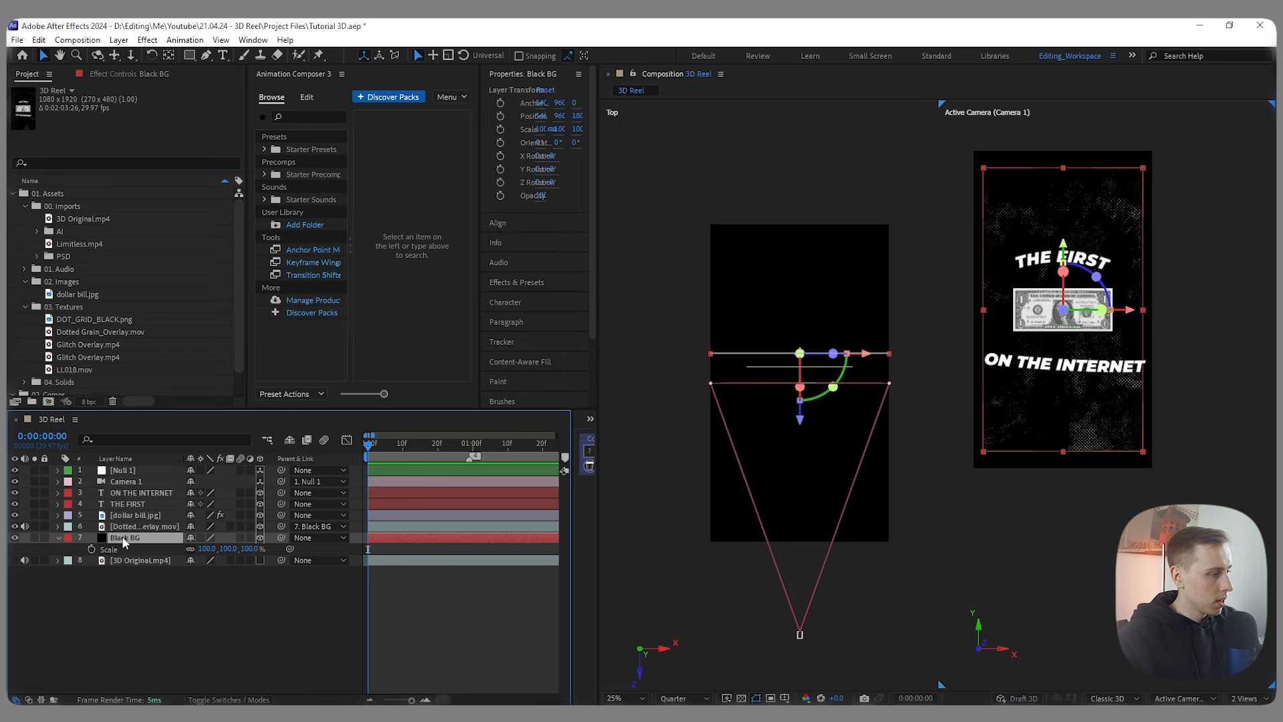
drag(204, 548, 227, 548)
click(138, 538)
click(140, 541)
drag(805, 420, 809, 402)
mouse_move(208, 549)
mouse_down()
mouse_move(225, 548)
mouse_move(201, 548)
mouse_up()
click(243, 592)
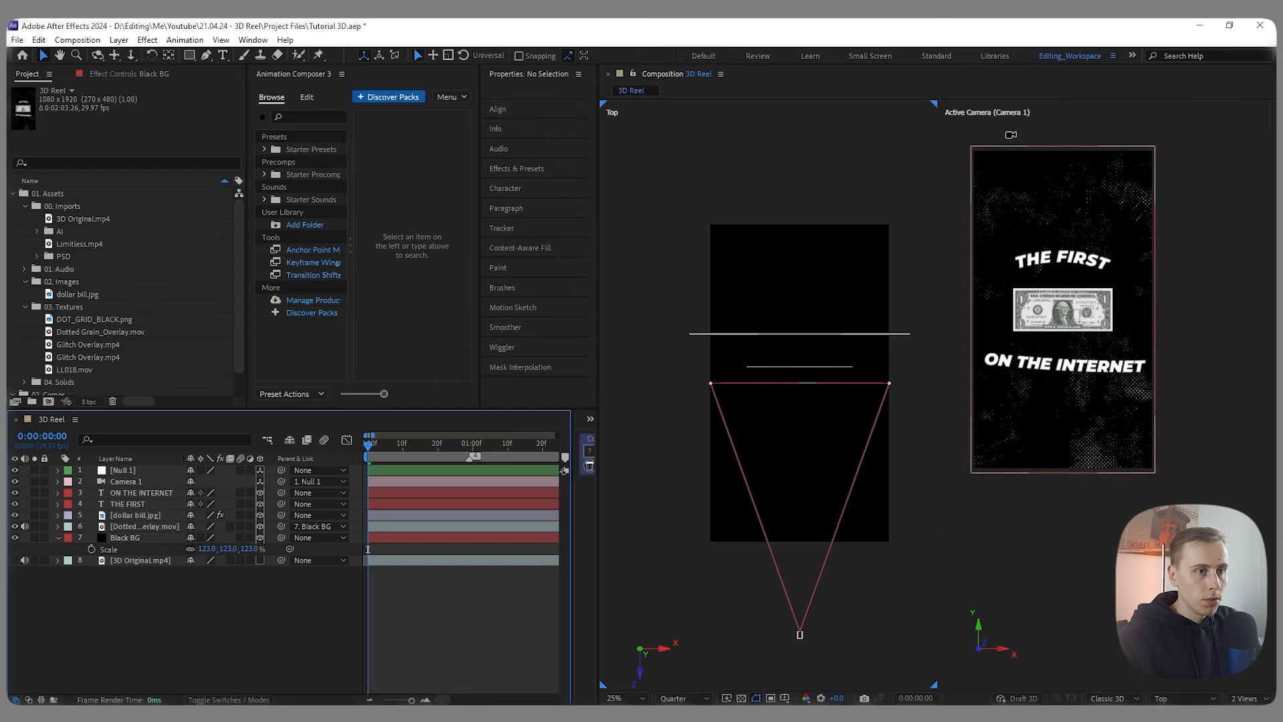
Step: Return the composition viewer to a single Active Camera view
drag(1010, 134, 1002, 152)
drag(1054, 265, 1060, 228)
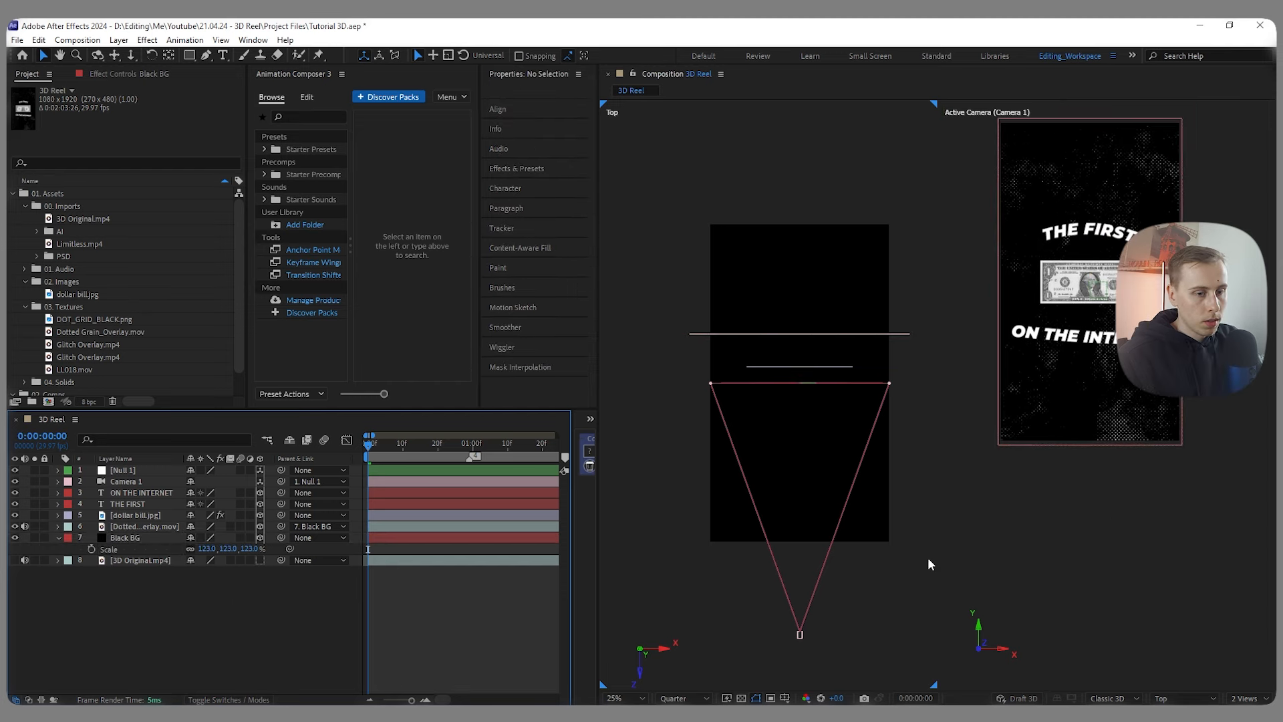
click(1245, 698)
click(1215, 641)
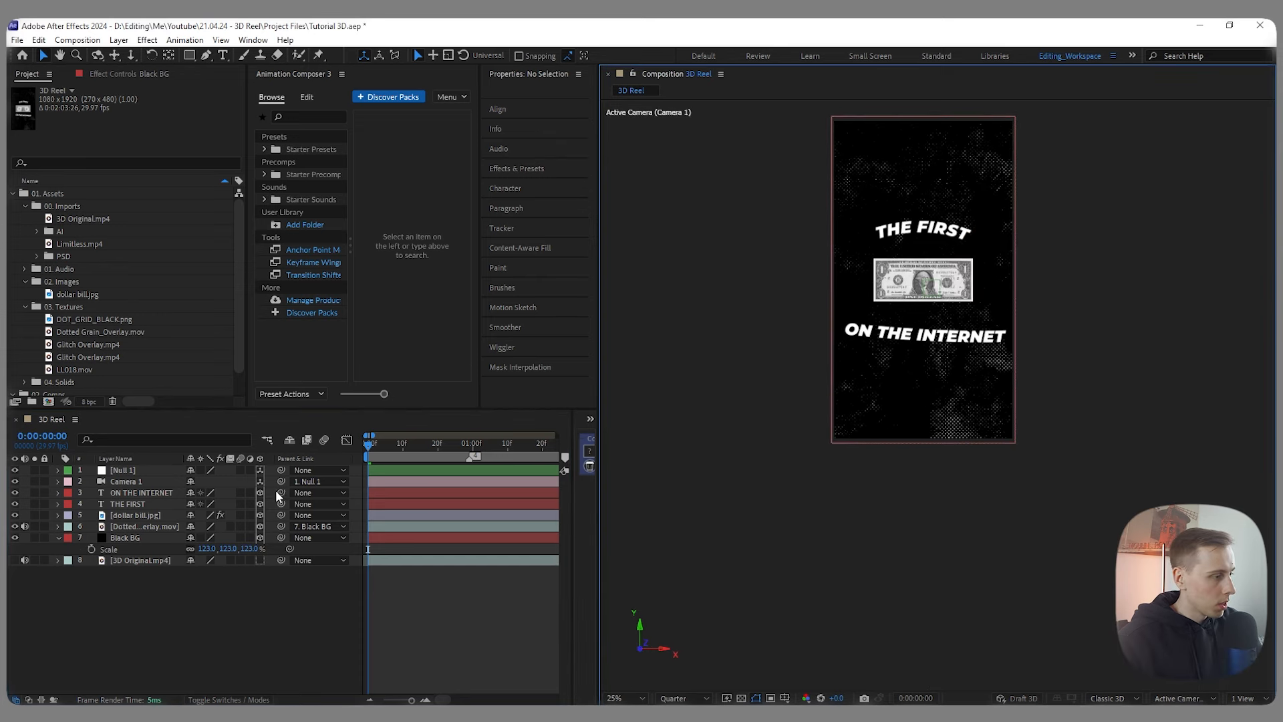
Step: At the first frame, move the dollar bill back to Z position 216 and set its Z rotation to 91°
click(132, 515)
click(129, 513)
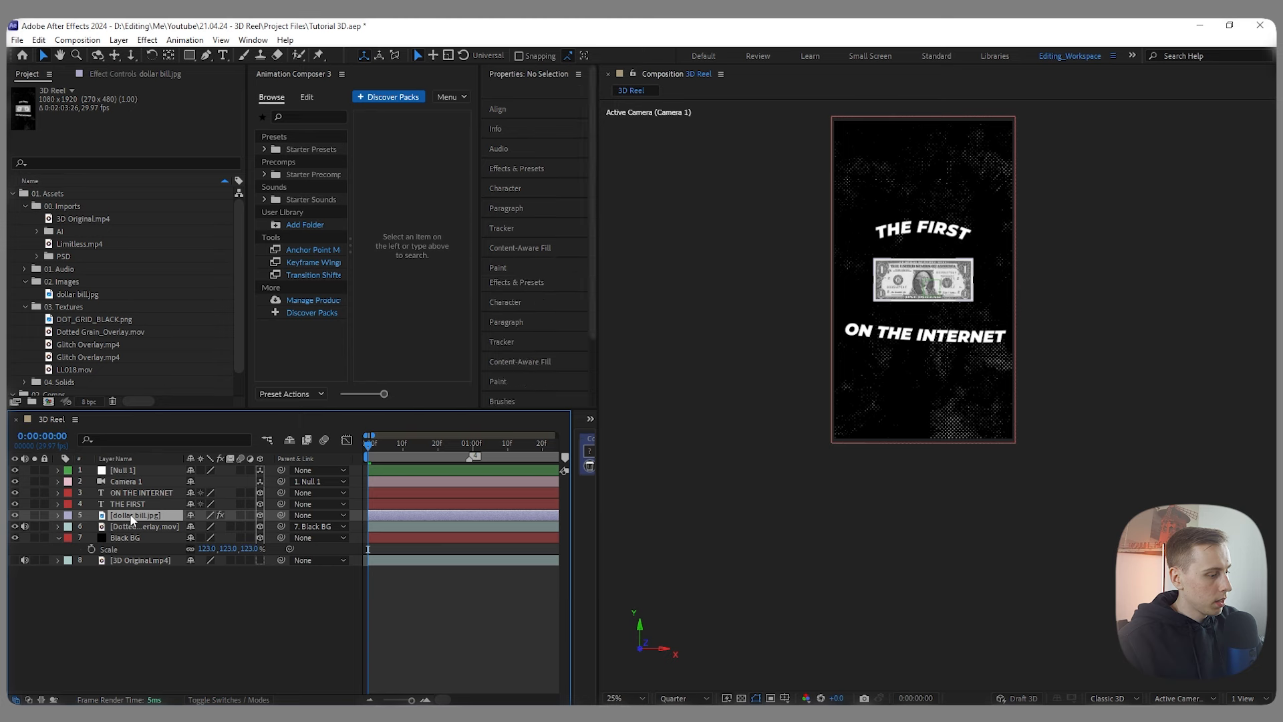
key(u)
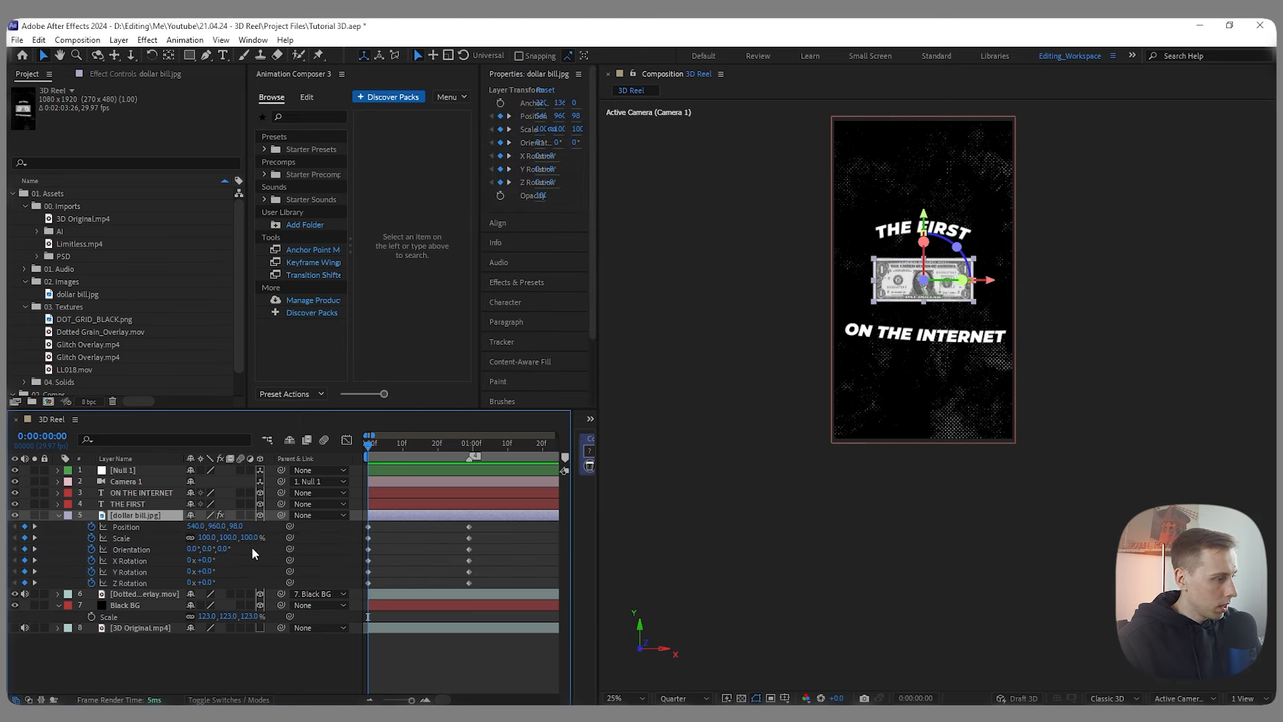
click(227, 527)
drag(227, 527, 321, 530)
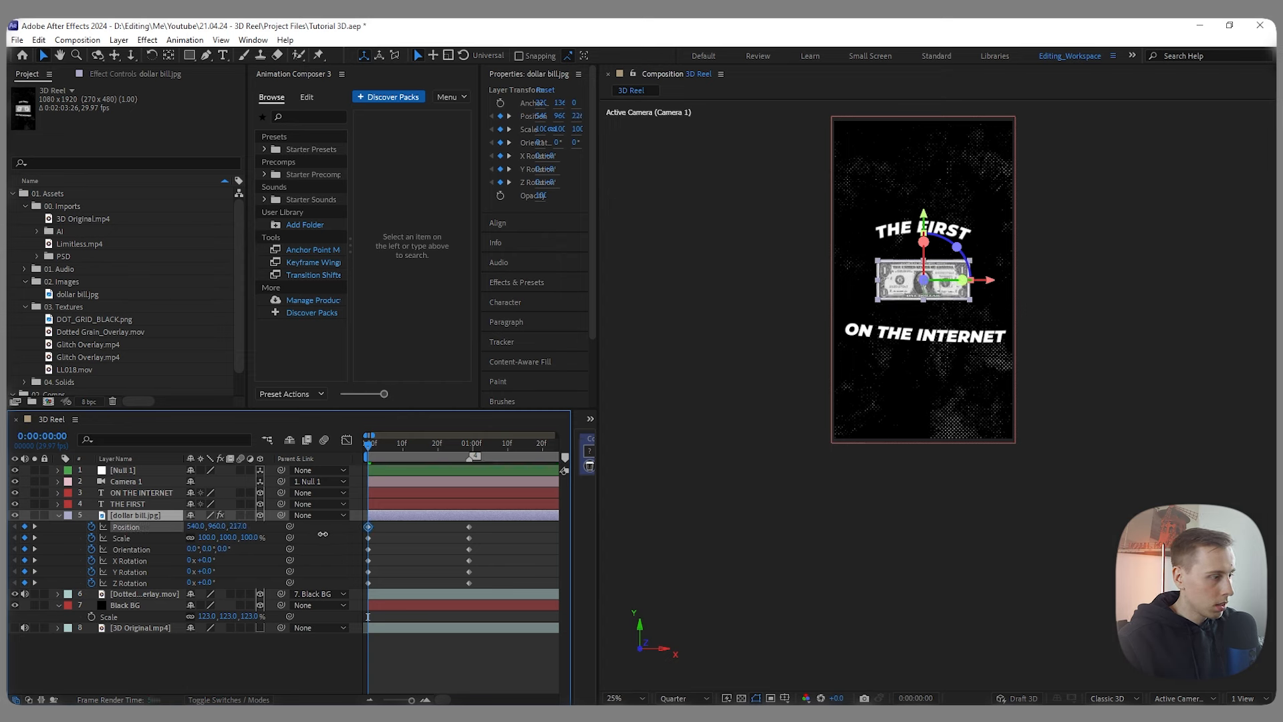
drag(218, 560, 209, 560)
drag(205, 582, 266, 580)
Step: At the first frame, scale the dollar bill to 70% and set its X rotation to -4° and Y rotation to 101°
click(208, 538)
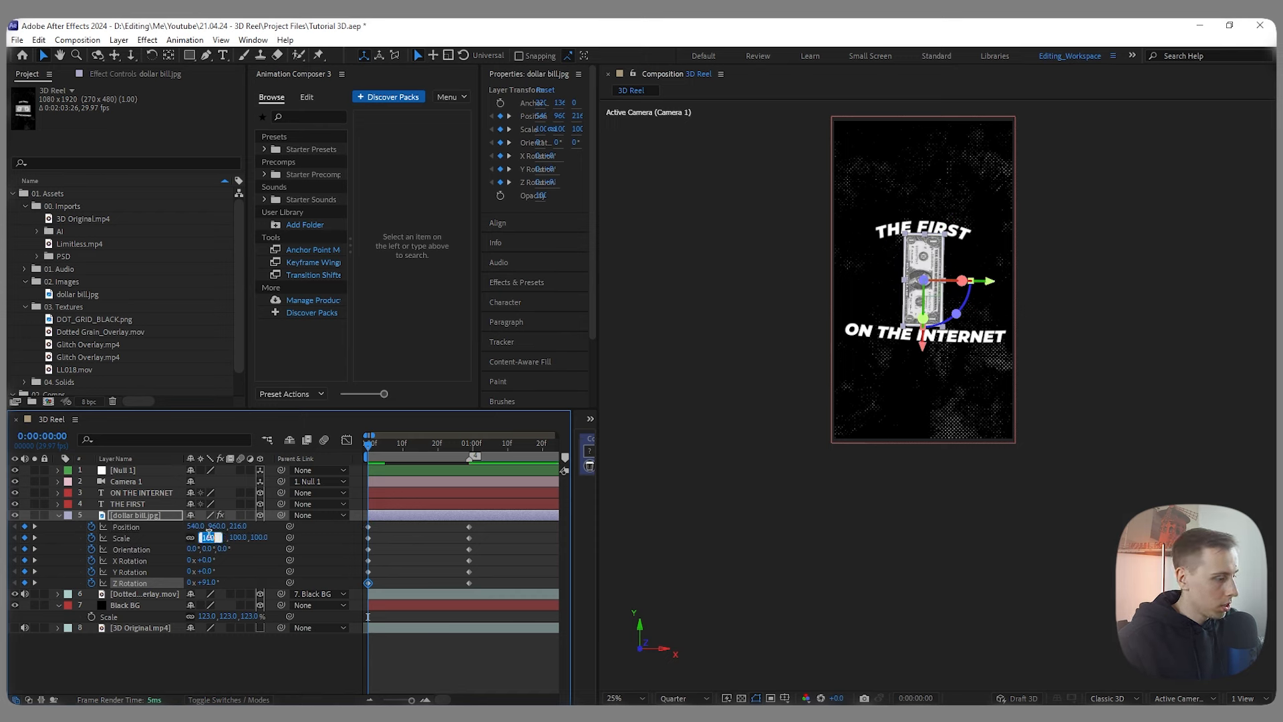
text(80)
key(Return)
click(207, 538)
text(70)
key(Return)
mouse_move(205, 571)
mouse_down()
mouse_move(256, 566)
mouse_move(204, 560)
mouse_up()
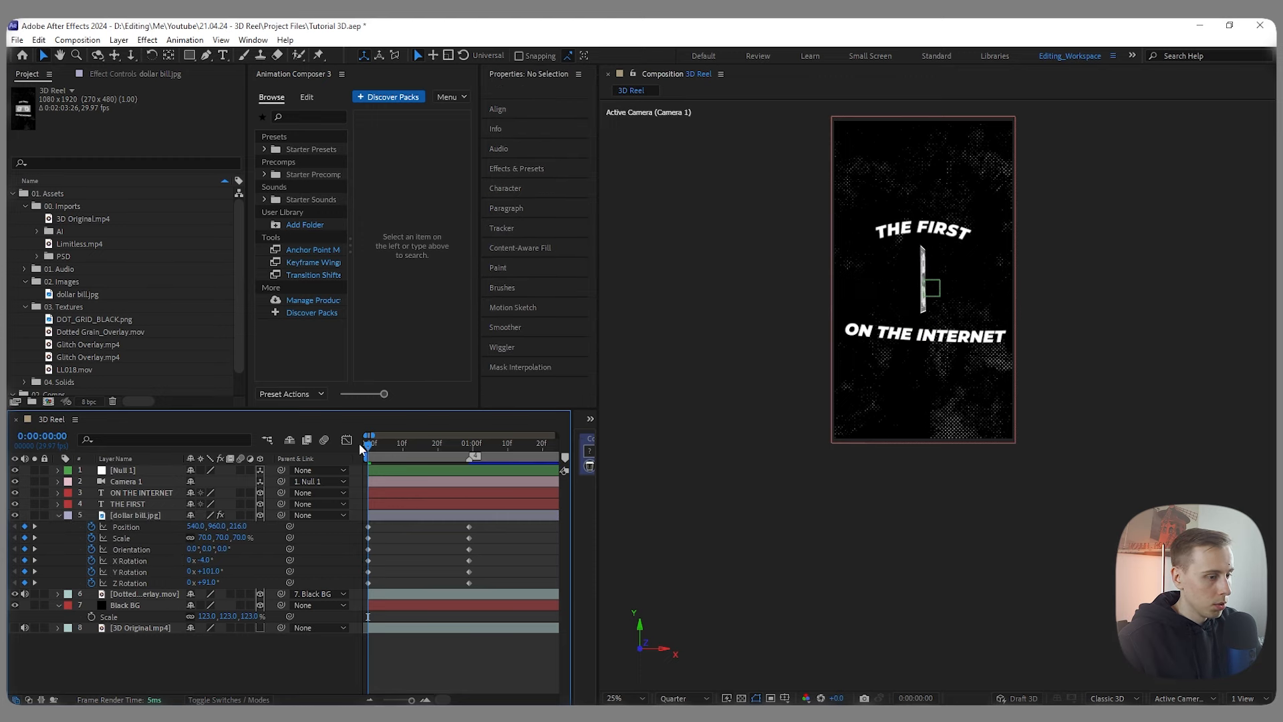
Step: Push the Black BG layer further back along Z behind the rotating dollar bill and scale it to 141%
key(space)
drag(368, 447, 416, 444)
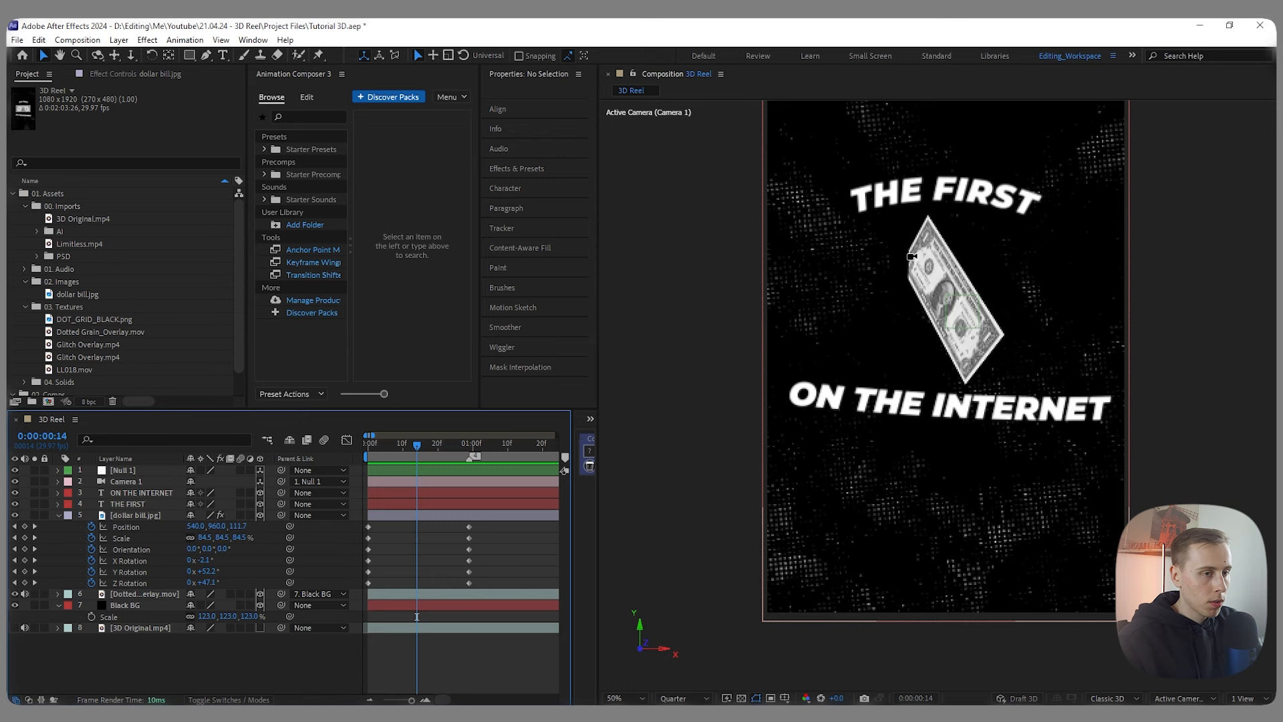
scroll(912, 256, down, 2)
key(p)
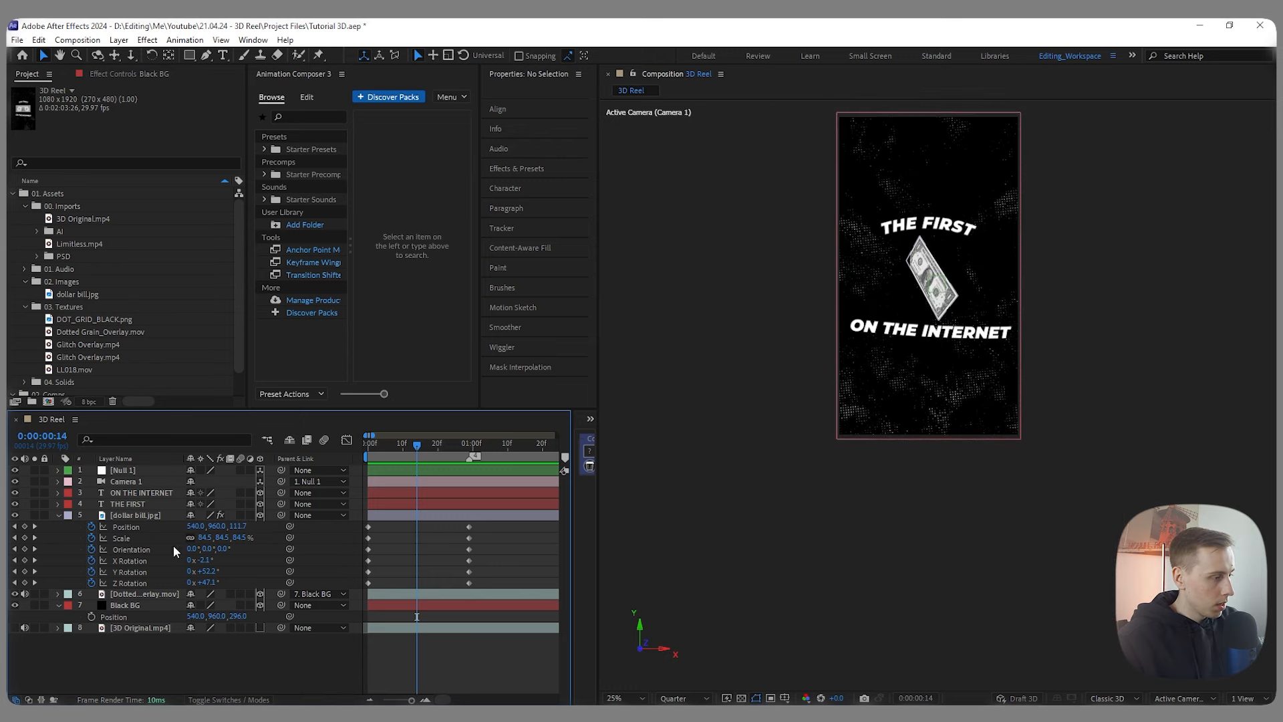
click(129, 603)
drag(241, 618, 337, 610)
key(s)
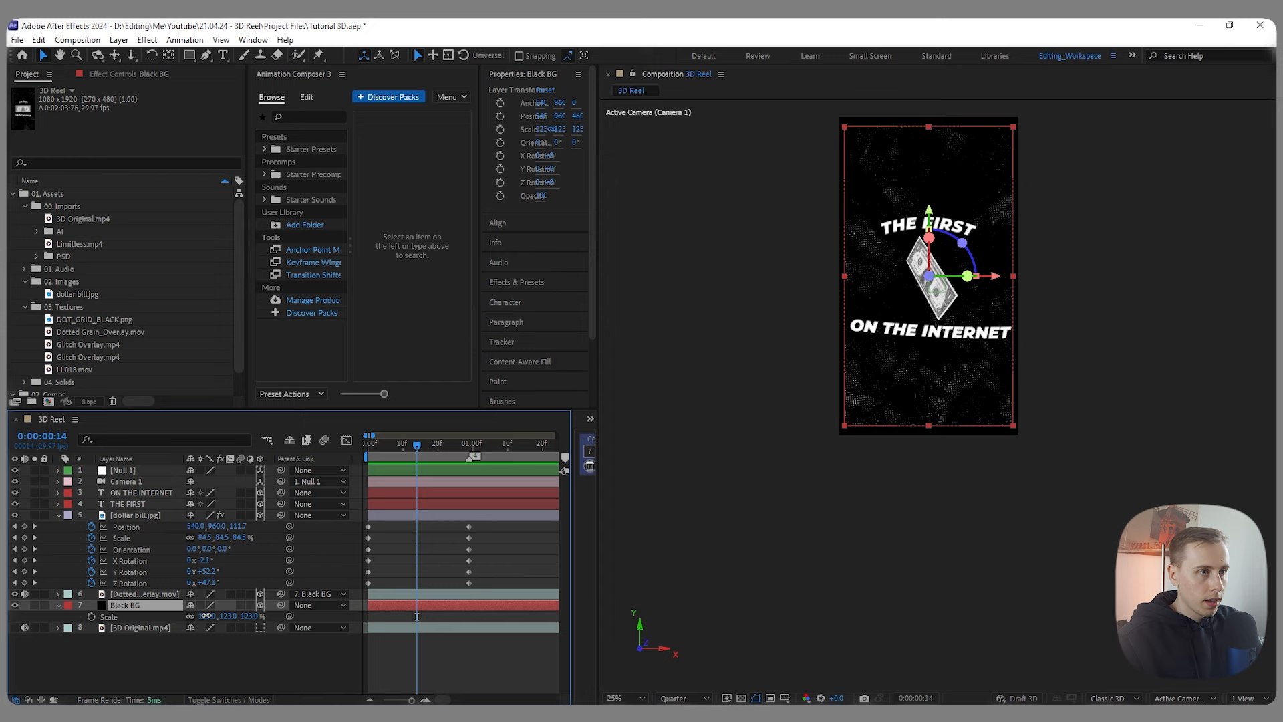
drag(205, 615, 215, 615)
click(231, 666)
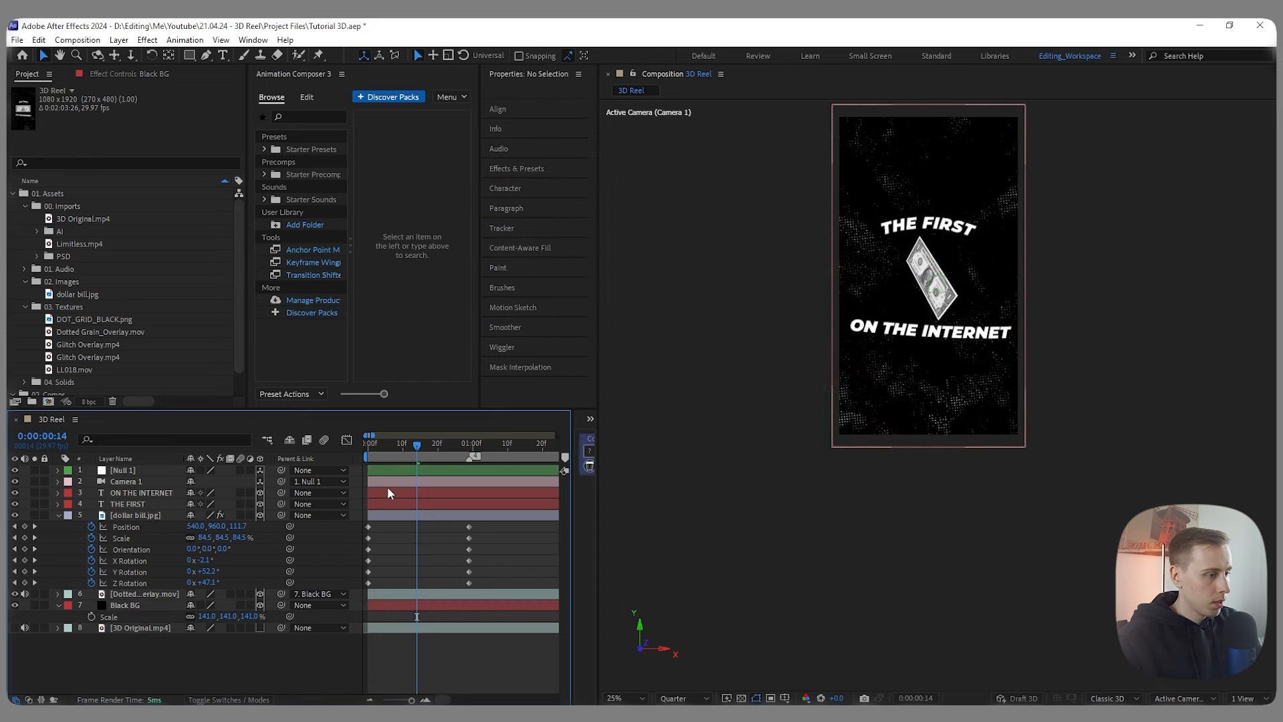
Step: Preview the dollar bill's motion, then apply Easy Ease to all of its keyframes
key(Home)
key(space)
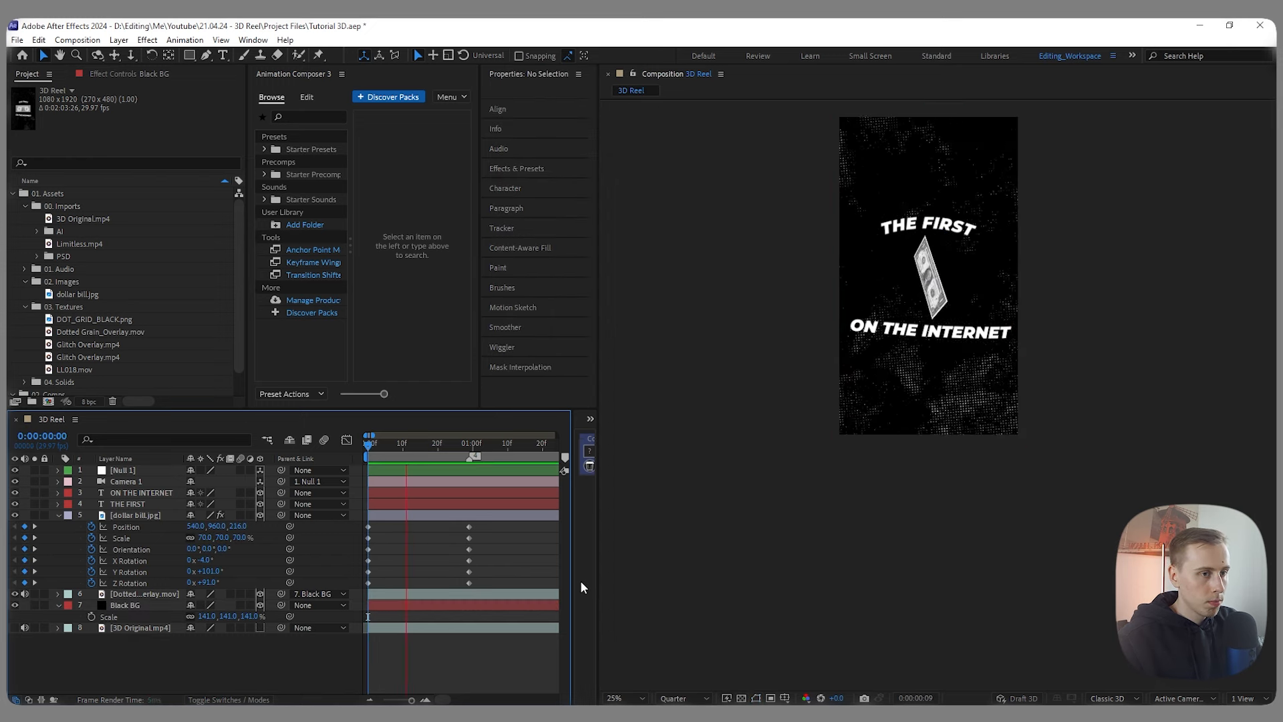
click(380, 456)
drag(380, 456, 469, 456)
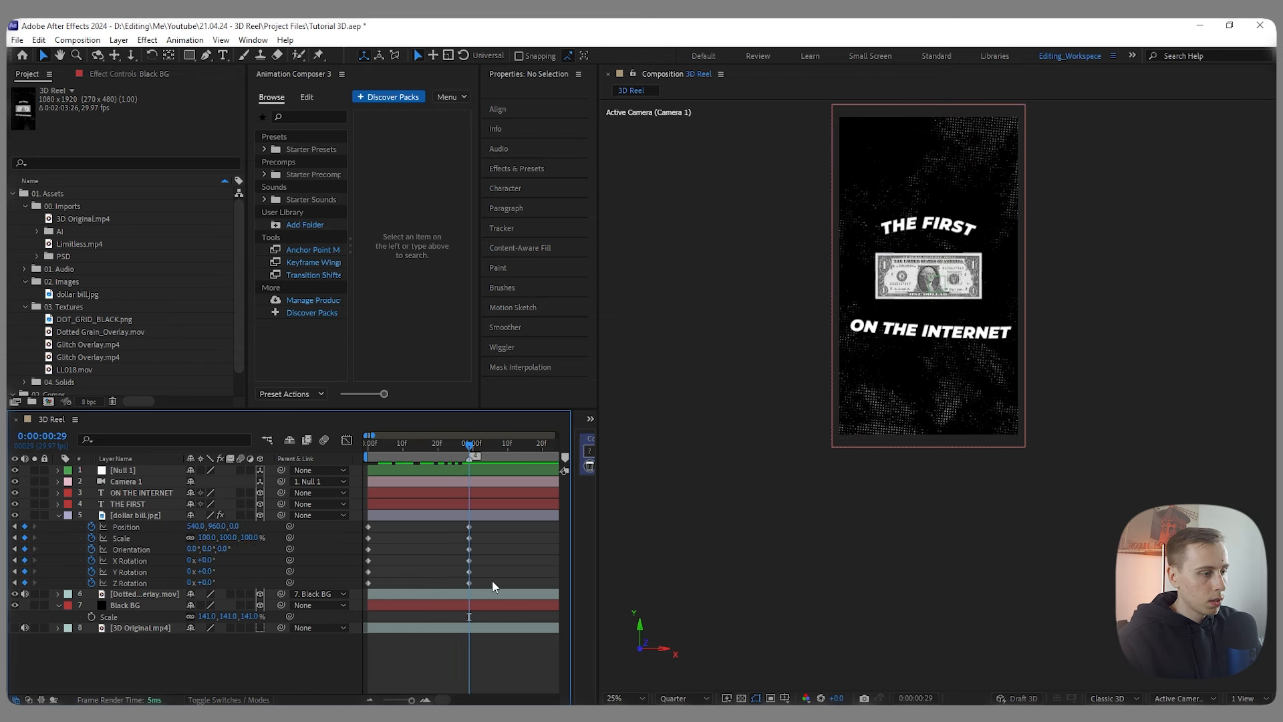
drag(502, 587, 361, 526)
key(F9)
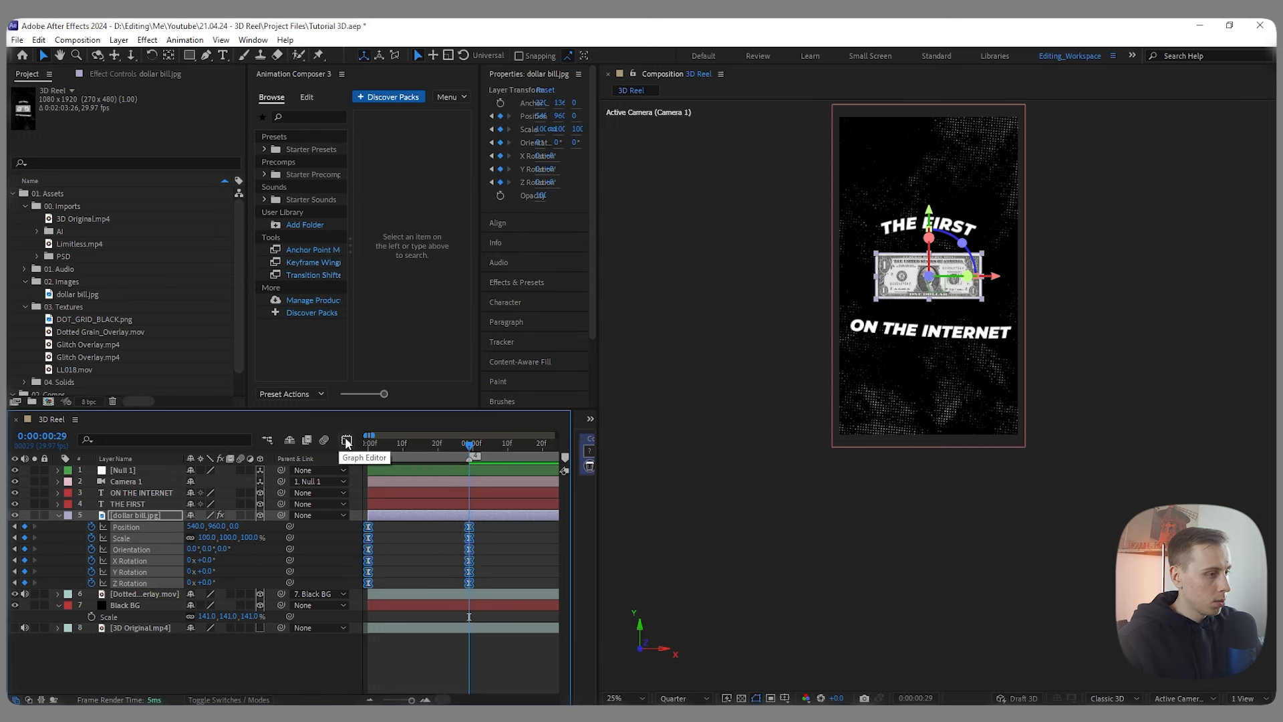
Step: Reshape the dollar bill's speed graph so its motion peaks early and eases out slowly towards the last keyframes
click(346, 440)
scroll(409, 554, up, 1)
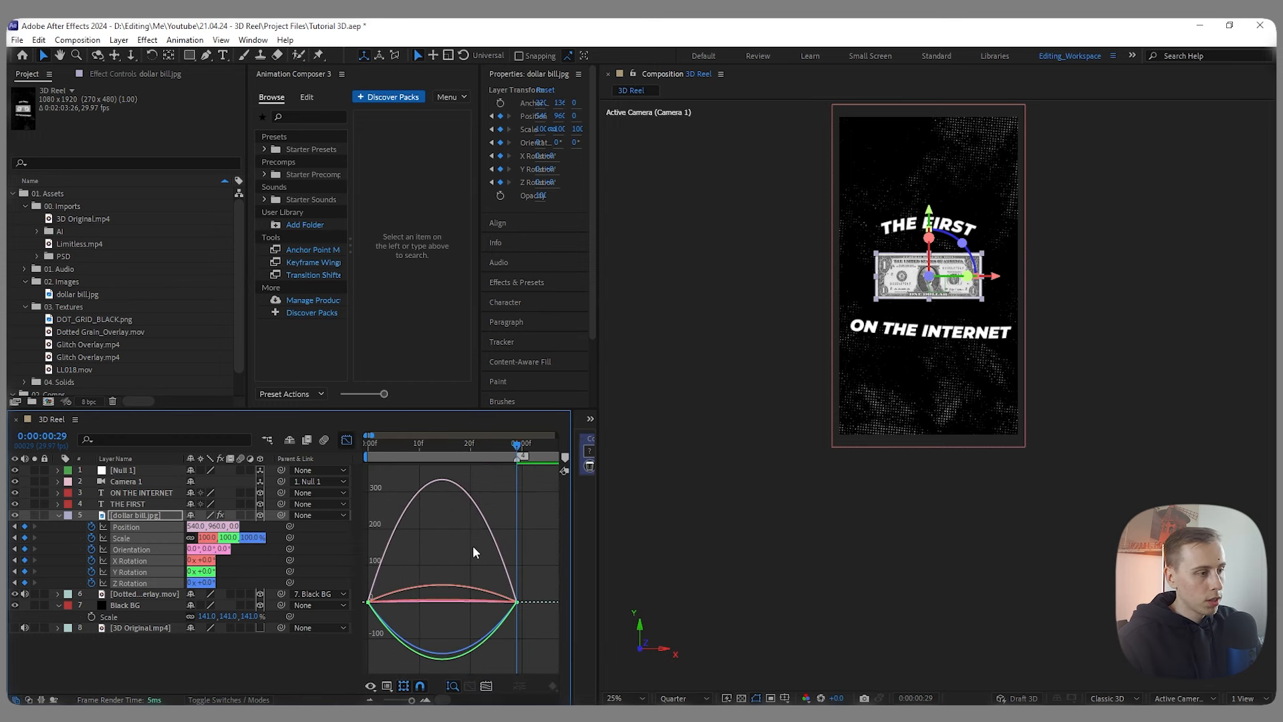
drag(523, 451, 424, 462)
click(495, 604)
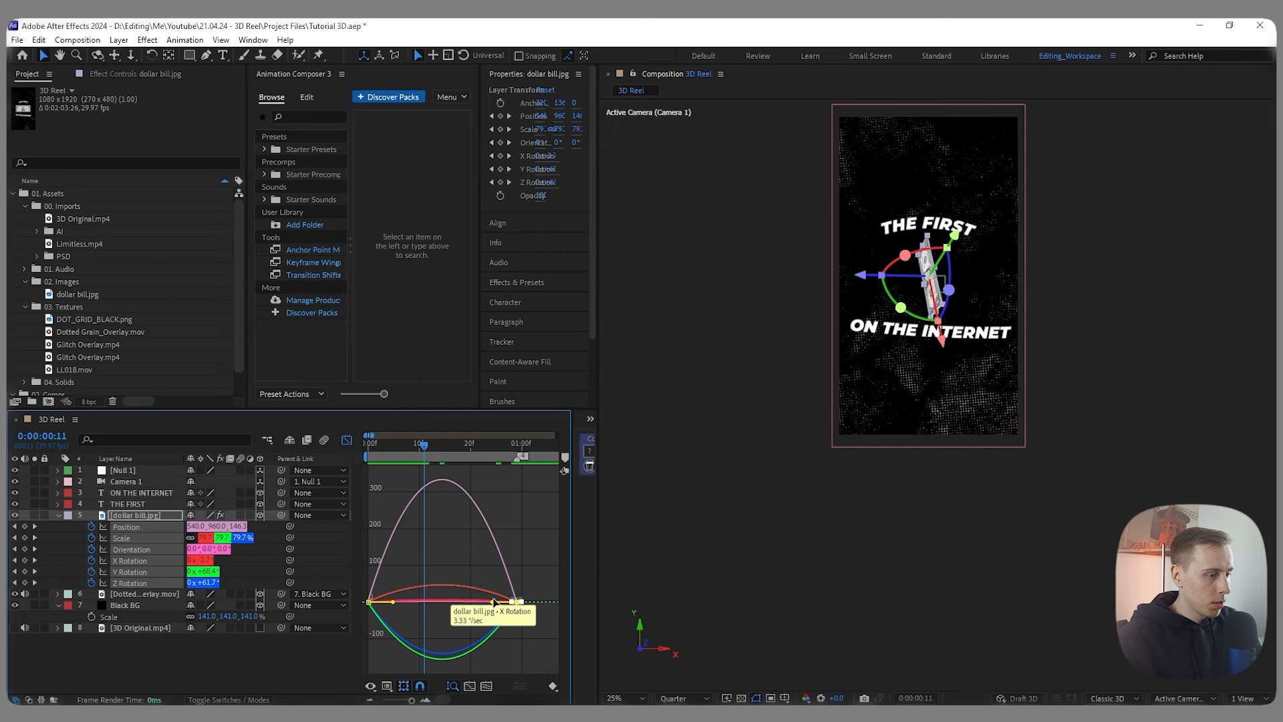
click(528, 626)
drag(545, 628, 433, 602)
click(365, 457)
mouse_move(365, 457)
mouse_down()
mouse_move(406, 457)
mouse_move(385, 461)
mouse_move(403, 438)
mouse_move(444, 446)
mouse_move(354, 473)
mouse_up()
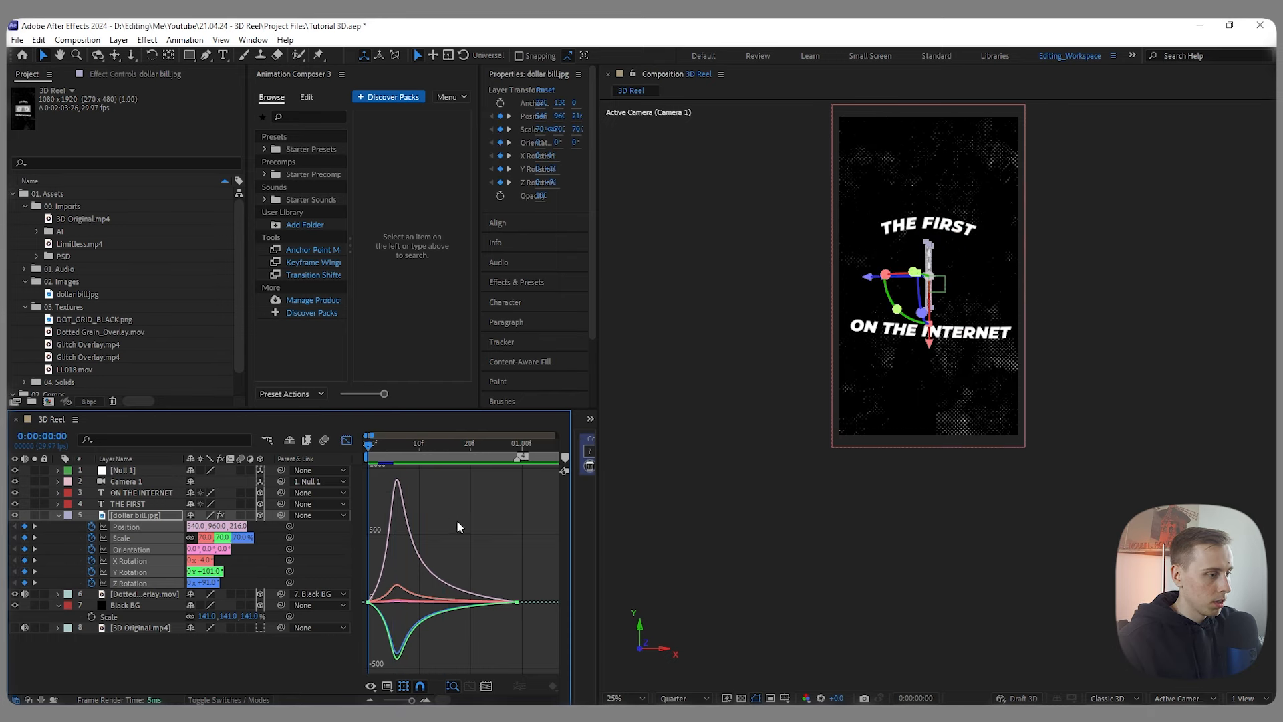
key(space)
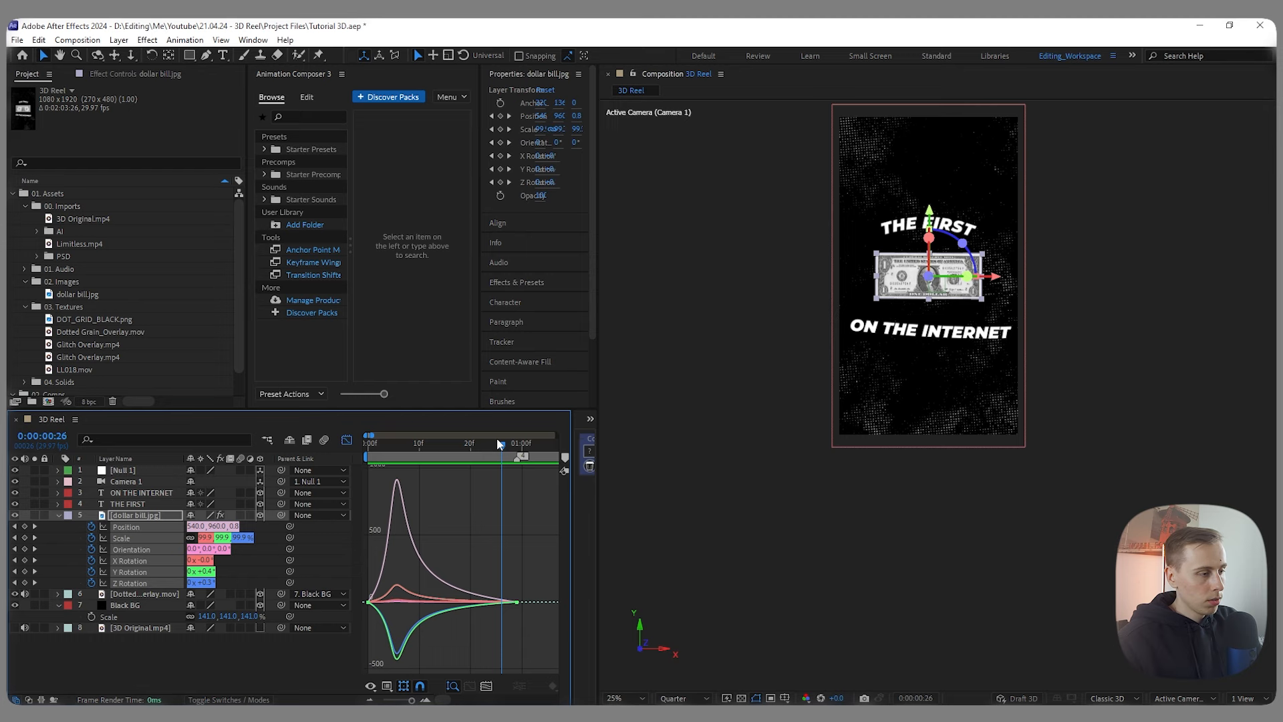
click(347, 440)
Step: Compare the motion with the 3D Original.mp4 reference and set the dollar bill's first scale keyframe to 60%
key(Home)
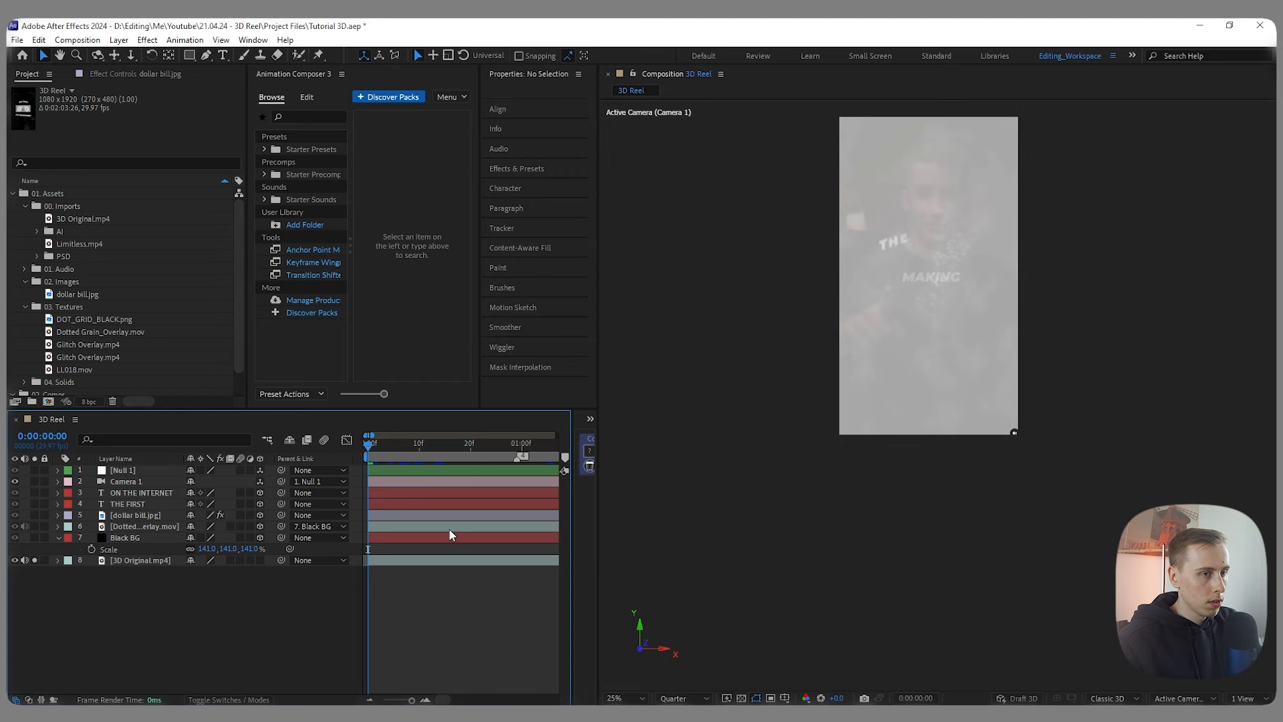
key(space)
drag(493, 442, 521, 449)
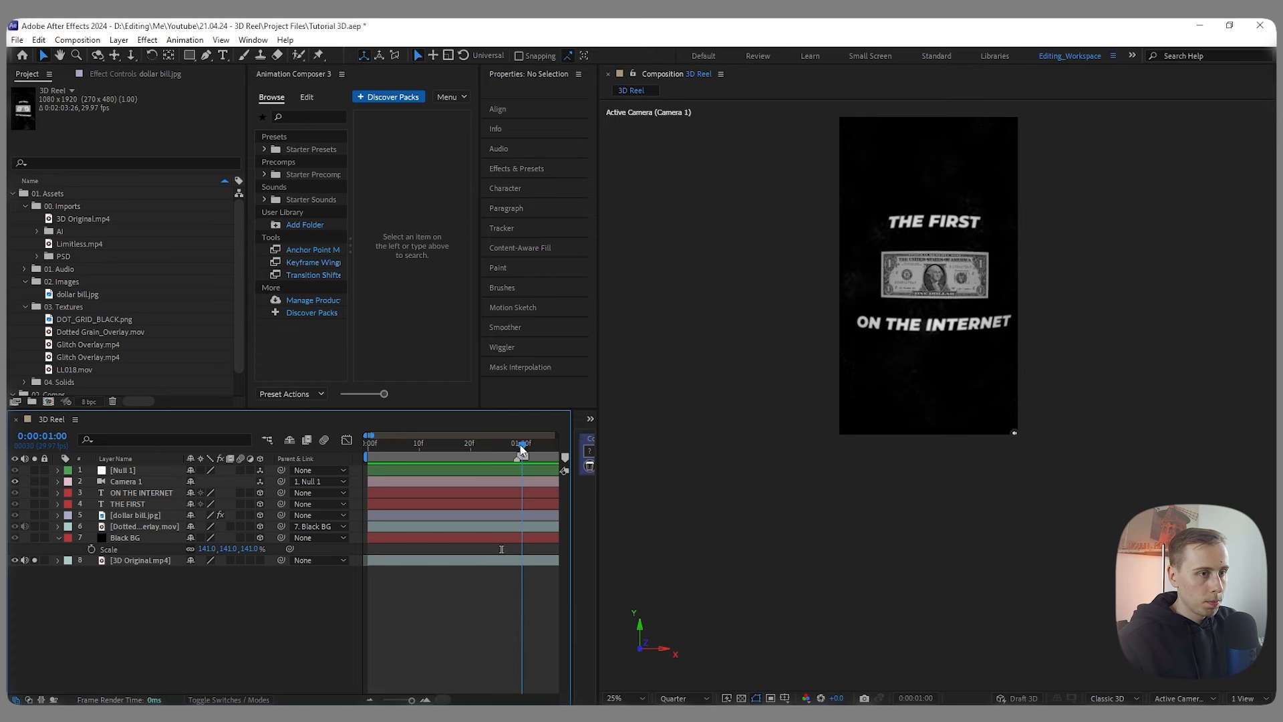
click(395, 517)
key(u)
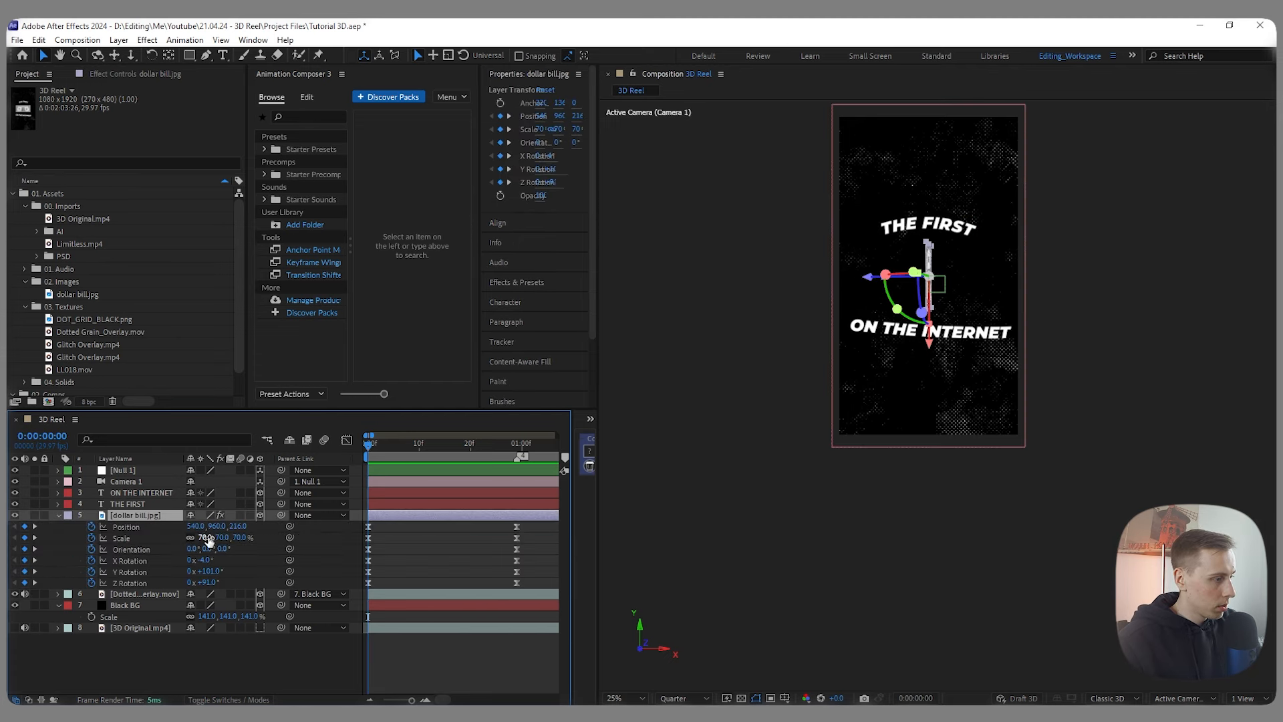
click(205, 538)
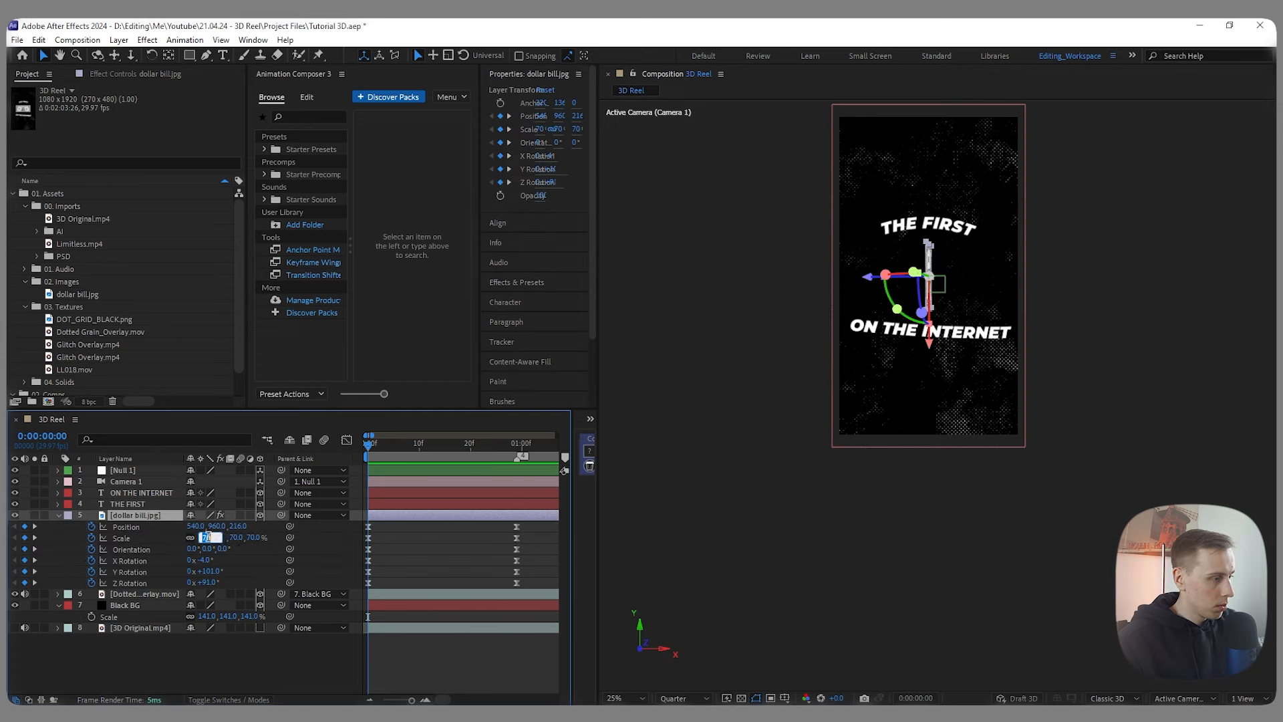
text(60)
key(Return)
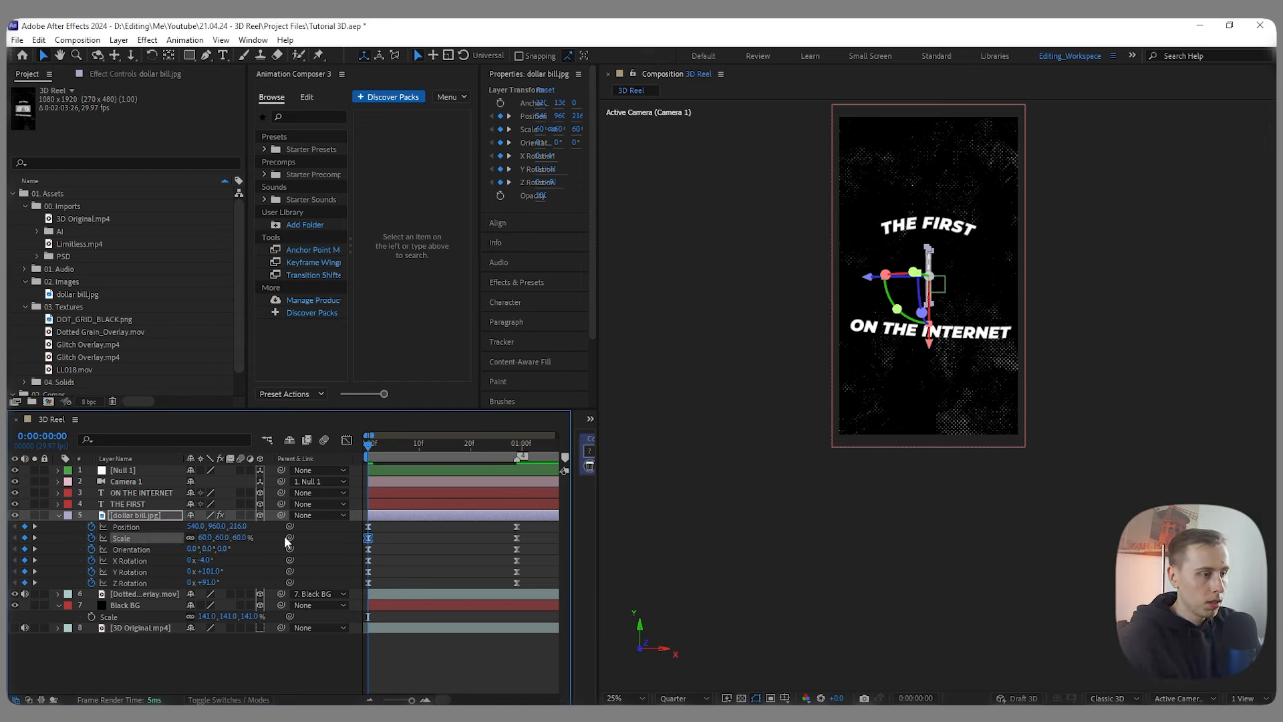
click(283, 639)
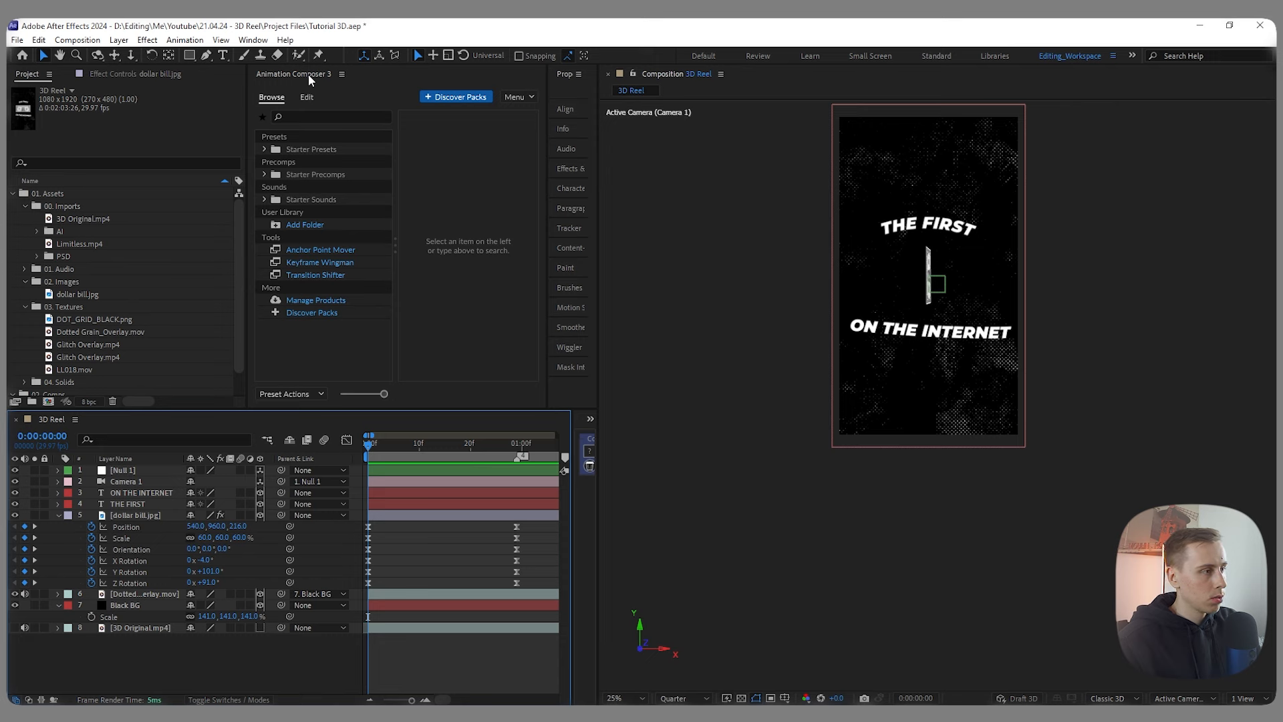
Step: Apply the Animation Composer preset Overshoot Scale Characters, Bottom variant, as an In transition on the THE FIRST text layer
click(263, 148)
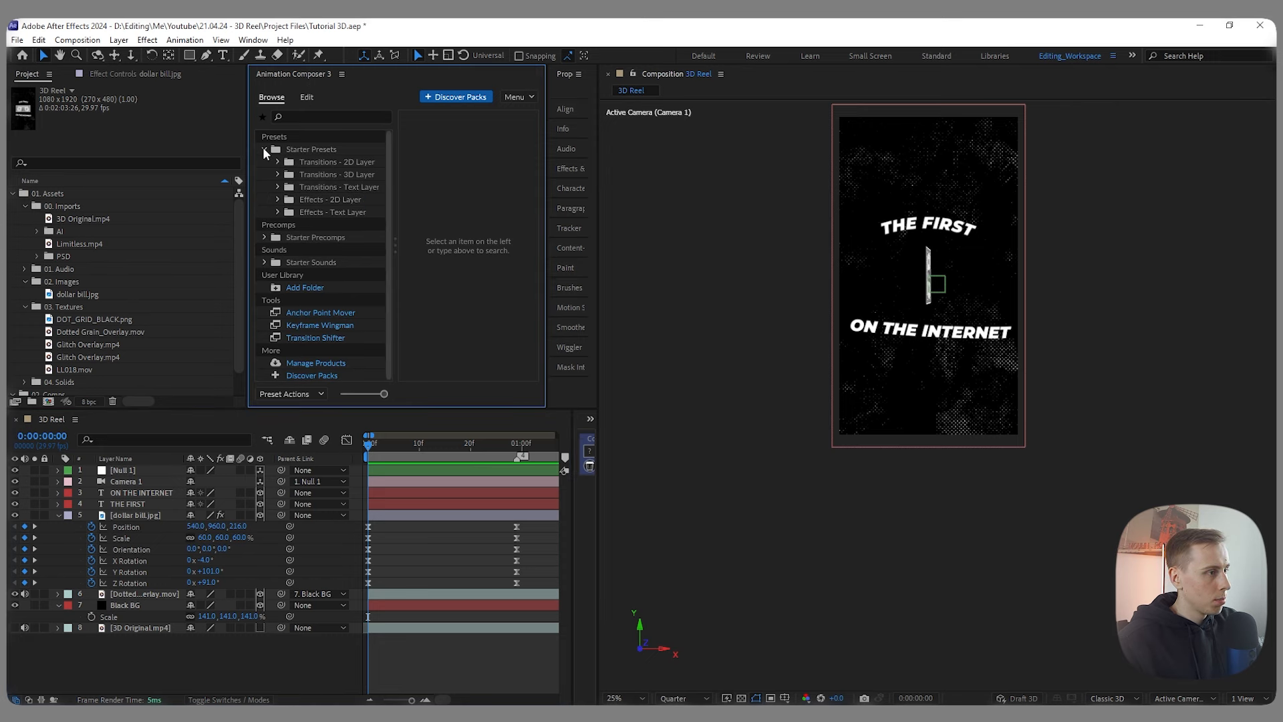
click(278, 187)
click(344, 199)
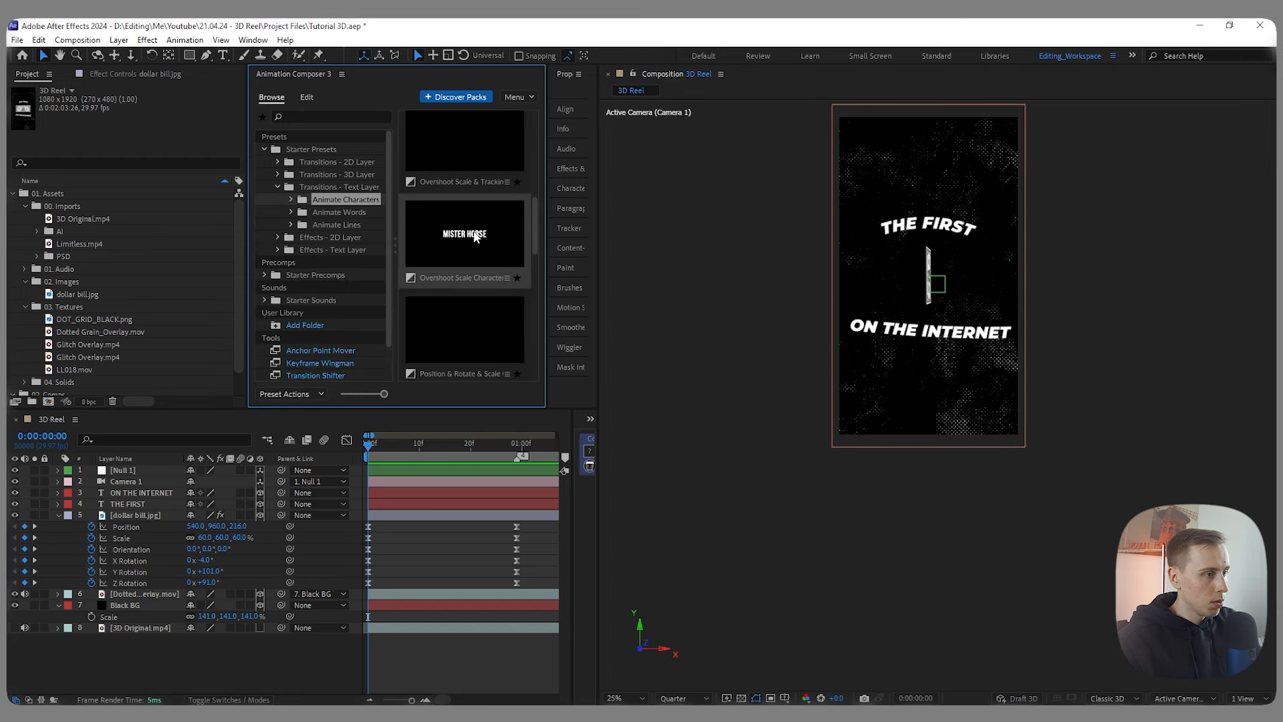
click(134, 505)
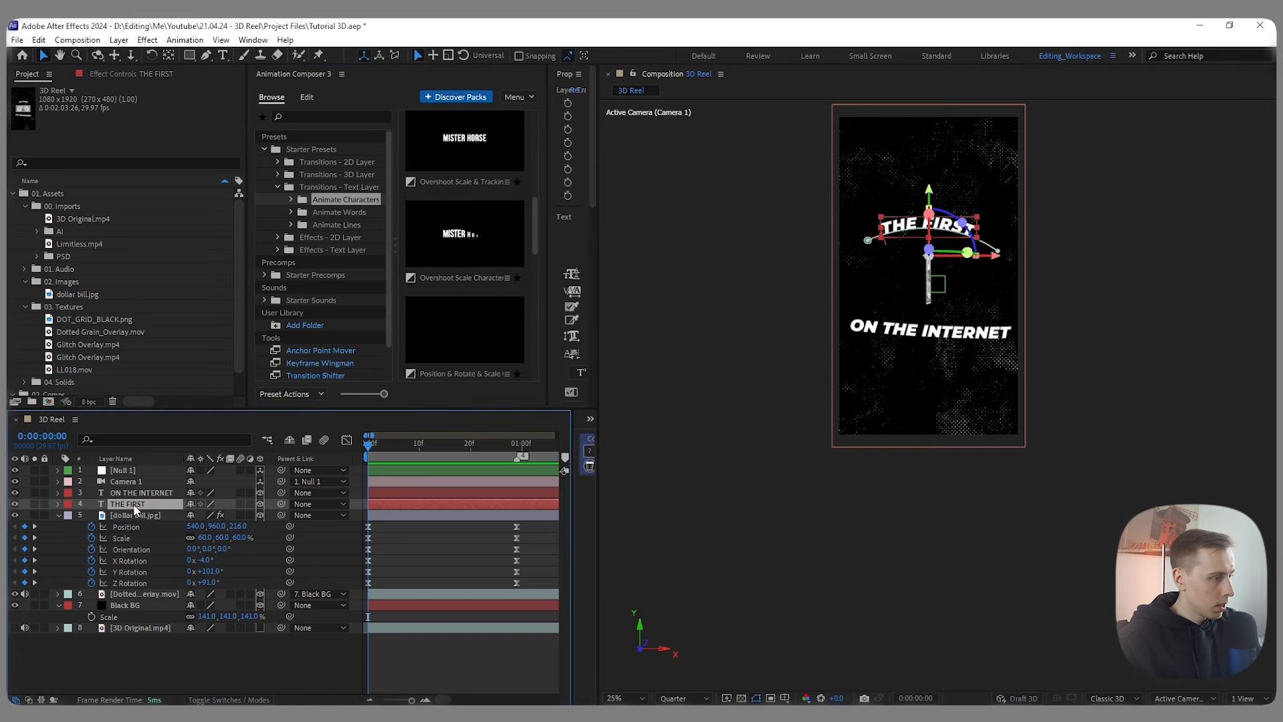
click(464, 233)
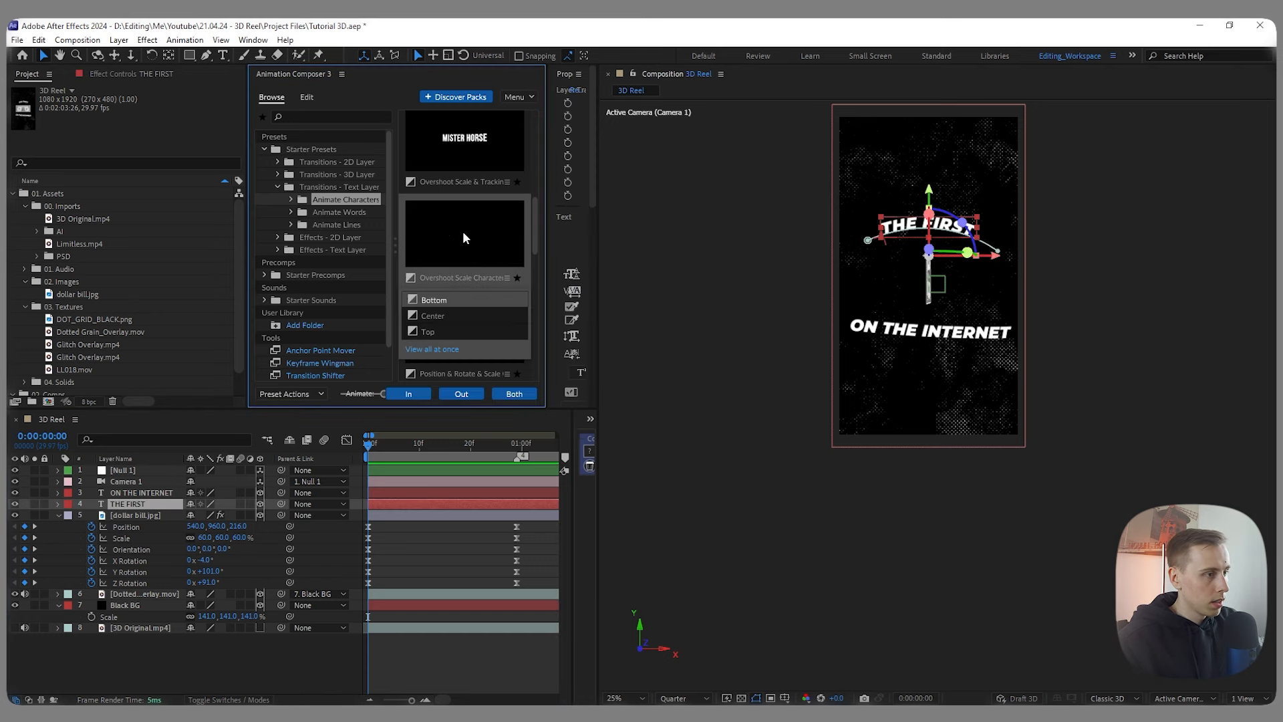
click(408, 393)
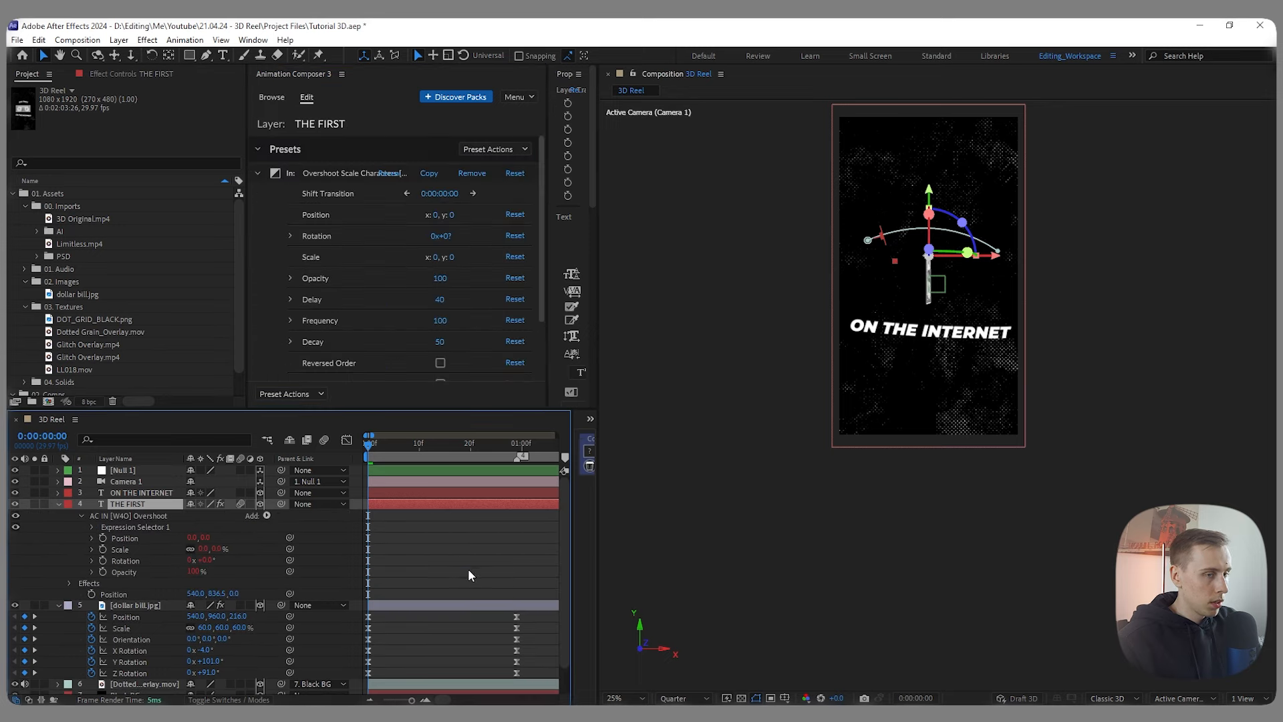
Step: Preview the overshoot text animation on THE FIRST and check its timing against the dollar bill's motion
key(space)
key(space)
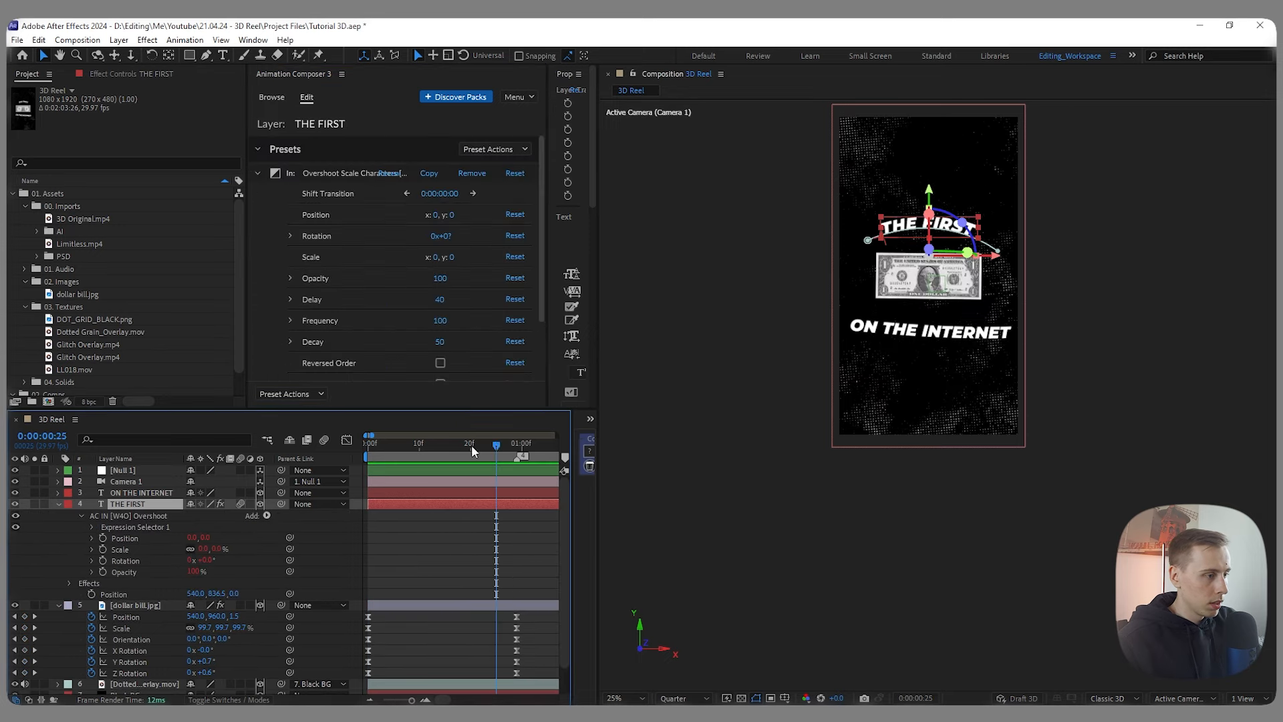
drag(472, 447, 412, 462)
key(minus)
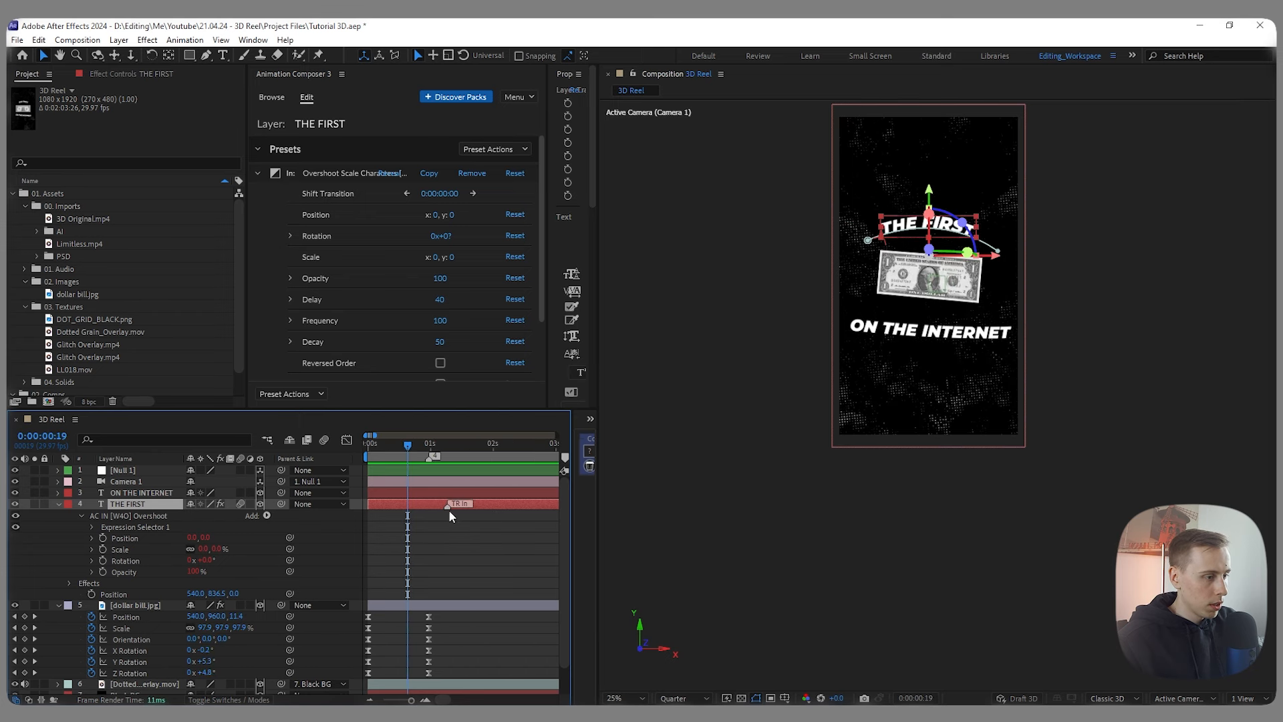
drag(416, 447, 458, 443)
key(Home)
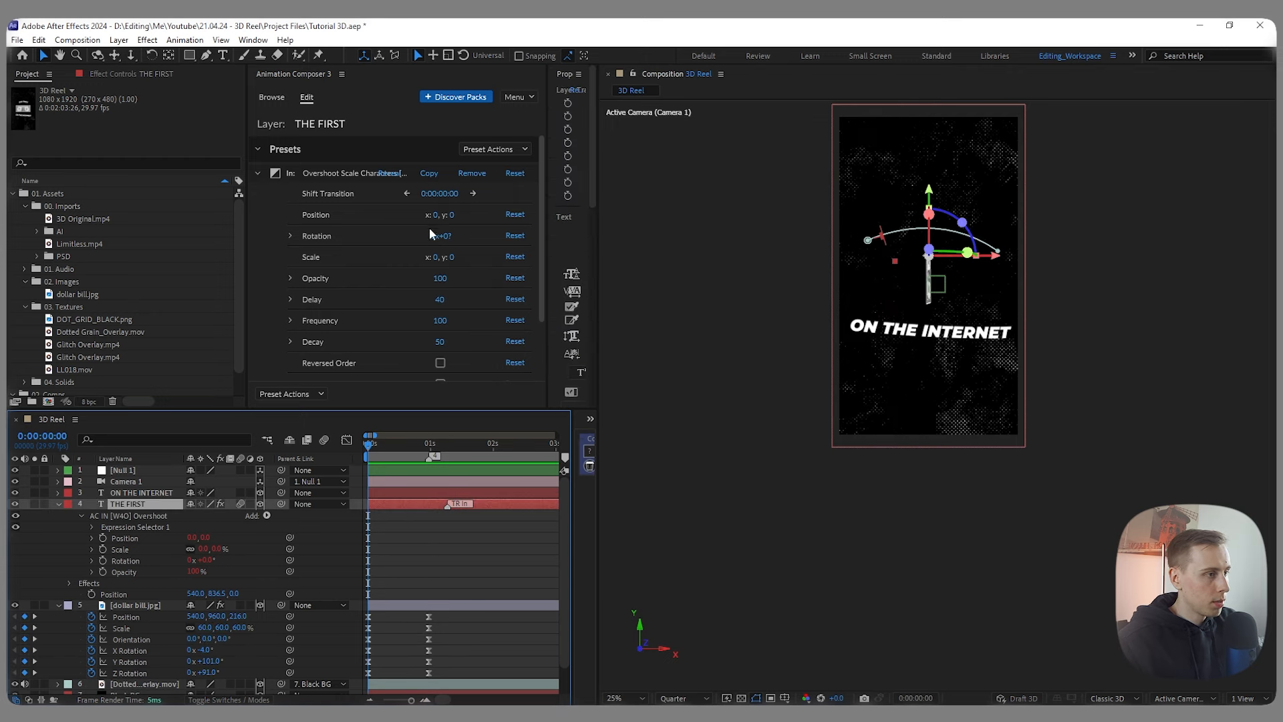
drag(371, 448, 395, 448)
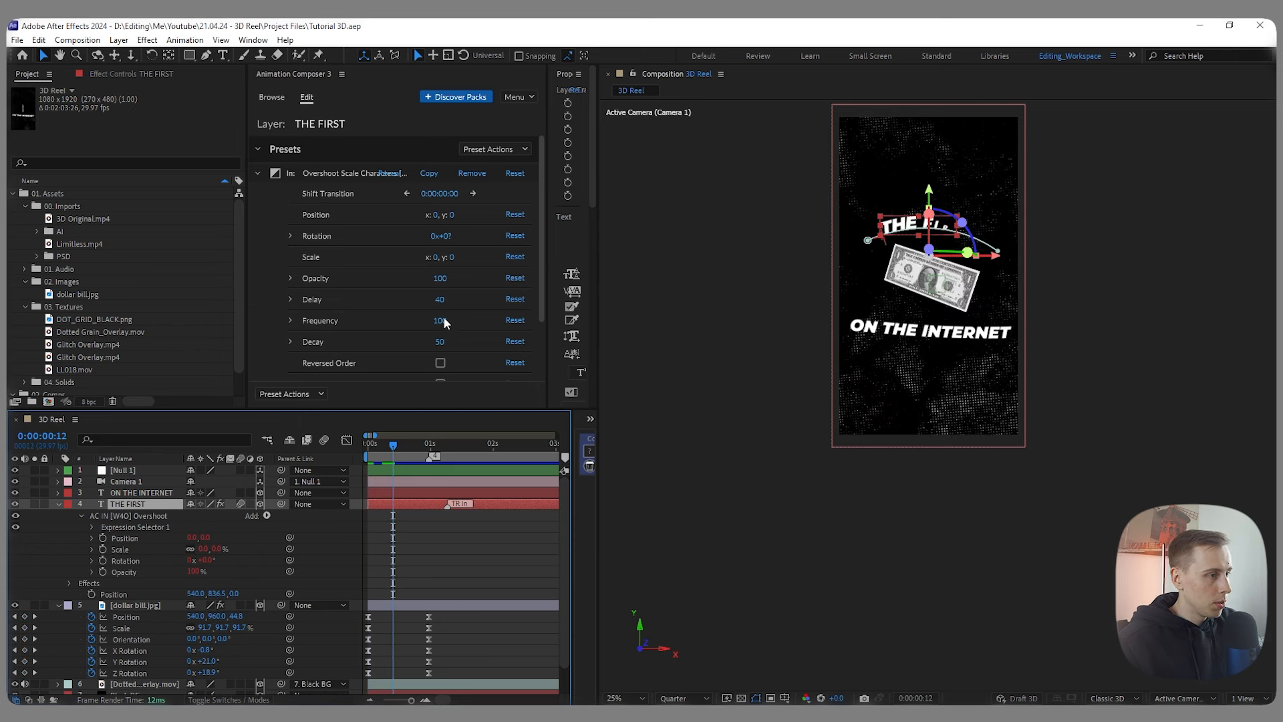
Step: Try a frequency of 200 for the overshoot preset on THE FIRST and preview the text animation
drag(422, 445, 370, 455)
click(400, 503)
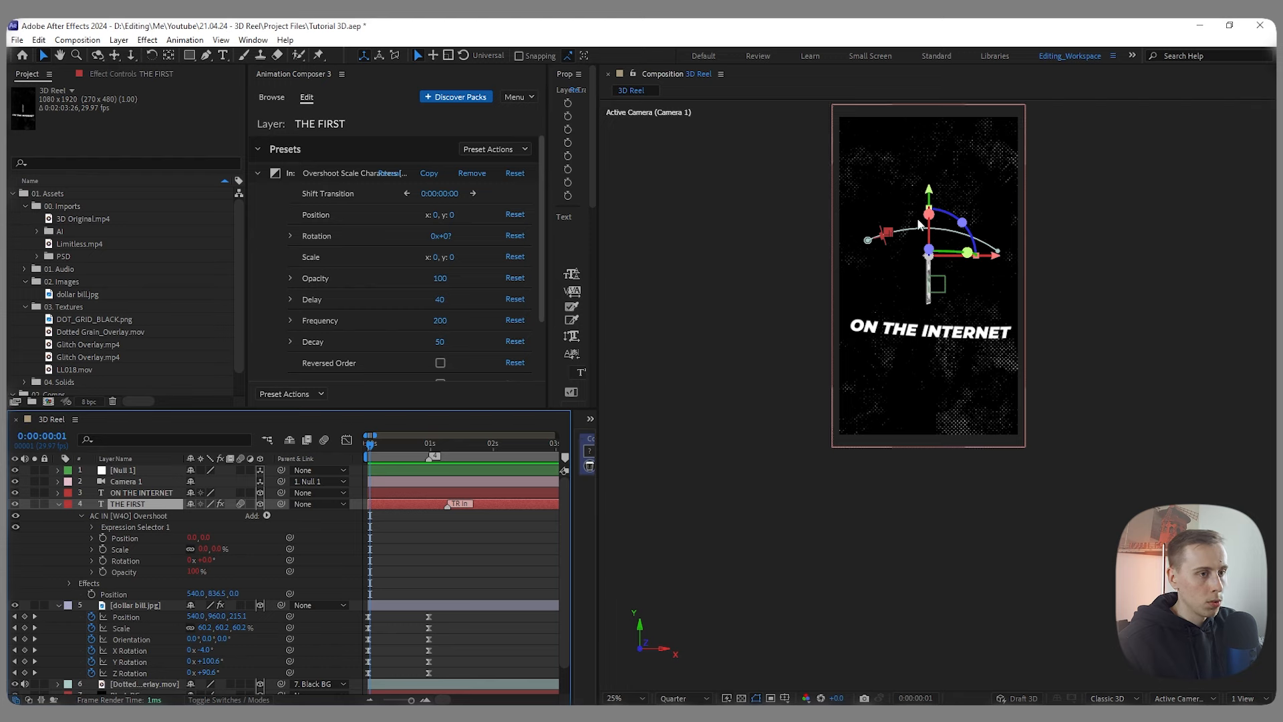
click(481, 548)
drag(370, 447, 363, 456)
key(space)
click(406, 506)
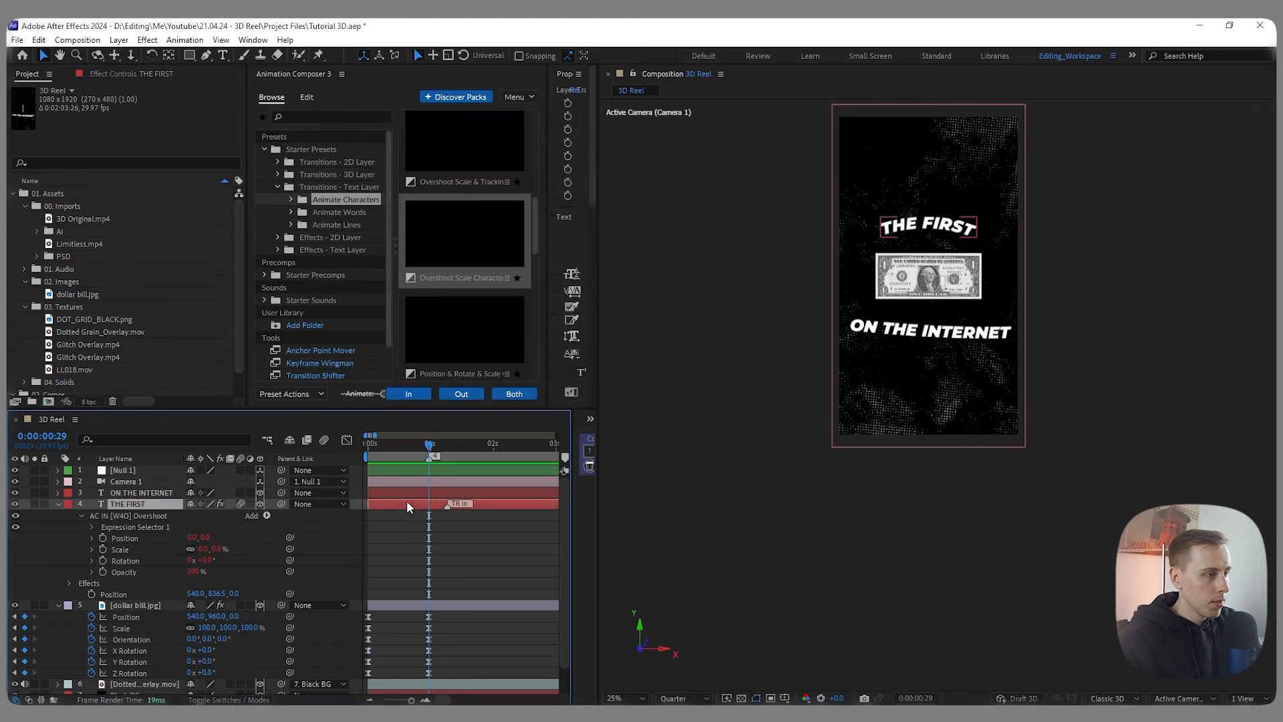
Step: Set the overshoot preset's frequency to 0 on THE FIRST and check the text's entrance around frame 11
click(440, 322)
text(00)
key(Return)
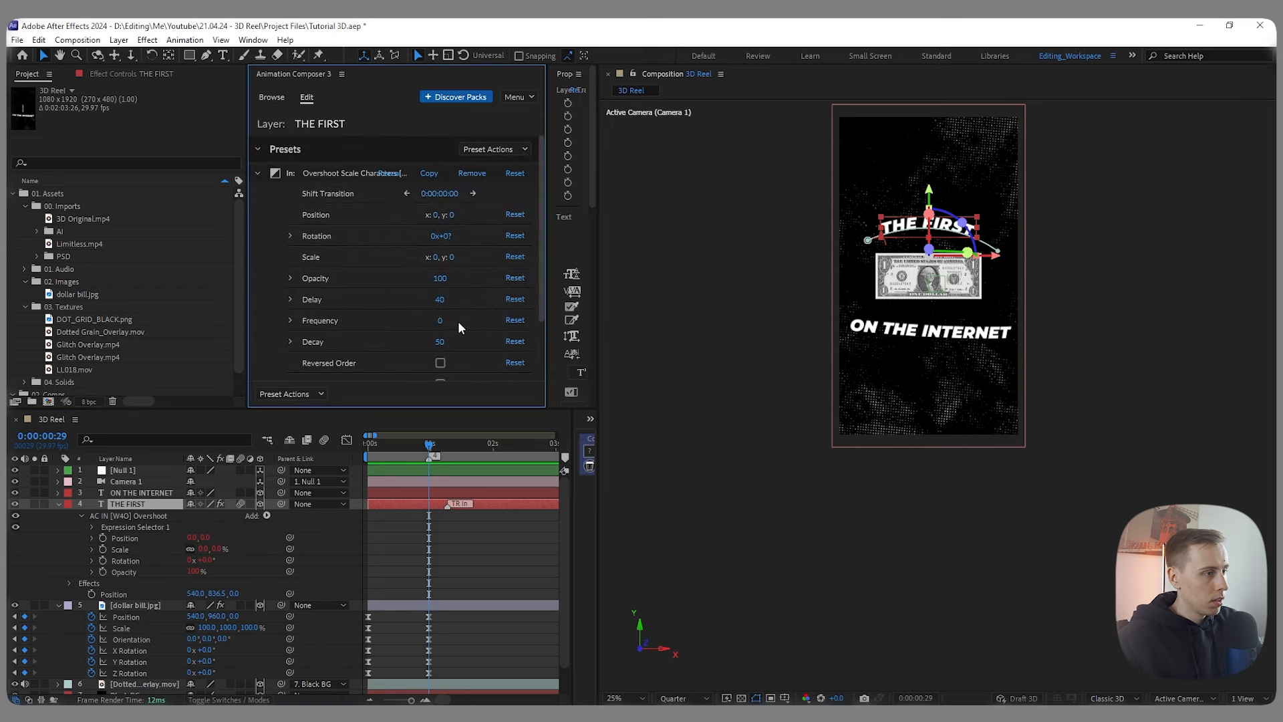
drag(428, 446, 389, 457)
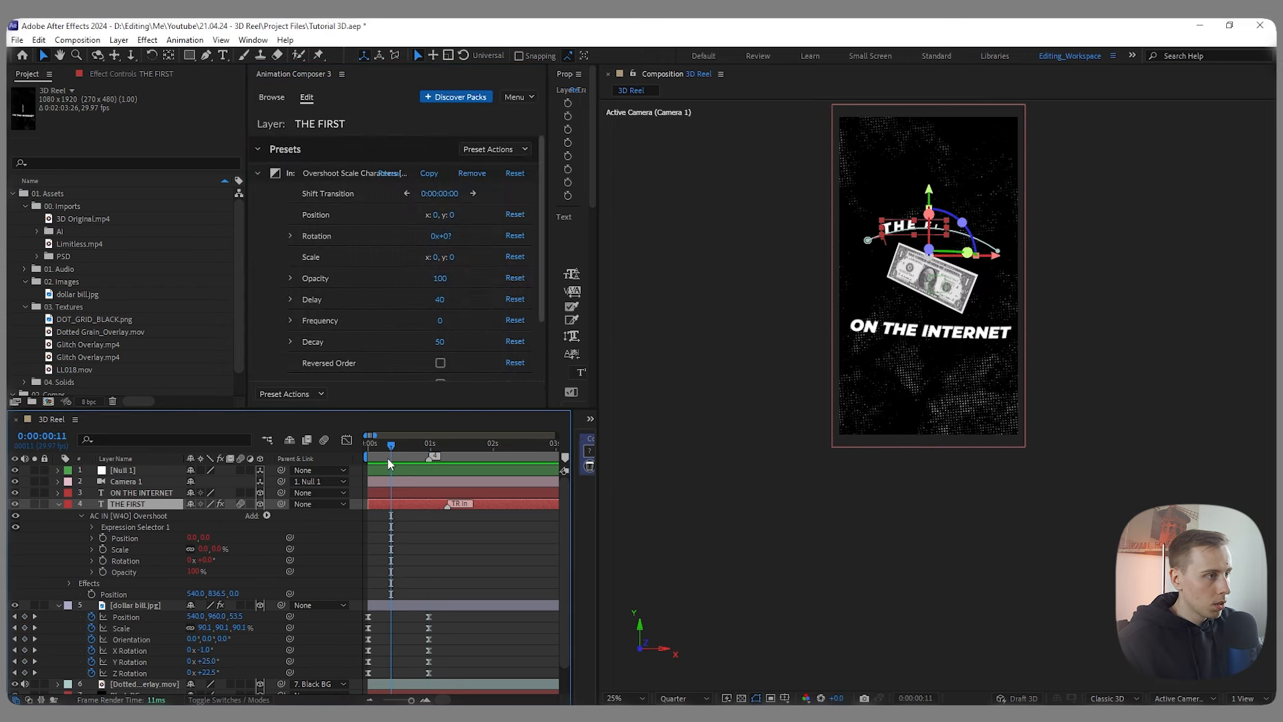
Step: Try shifting the In transition of THE FIRST several frames earlier and preview the text entrance
click(407, 193)
click(407, 193)
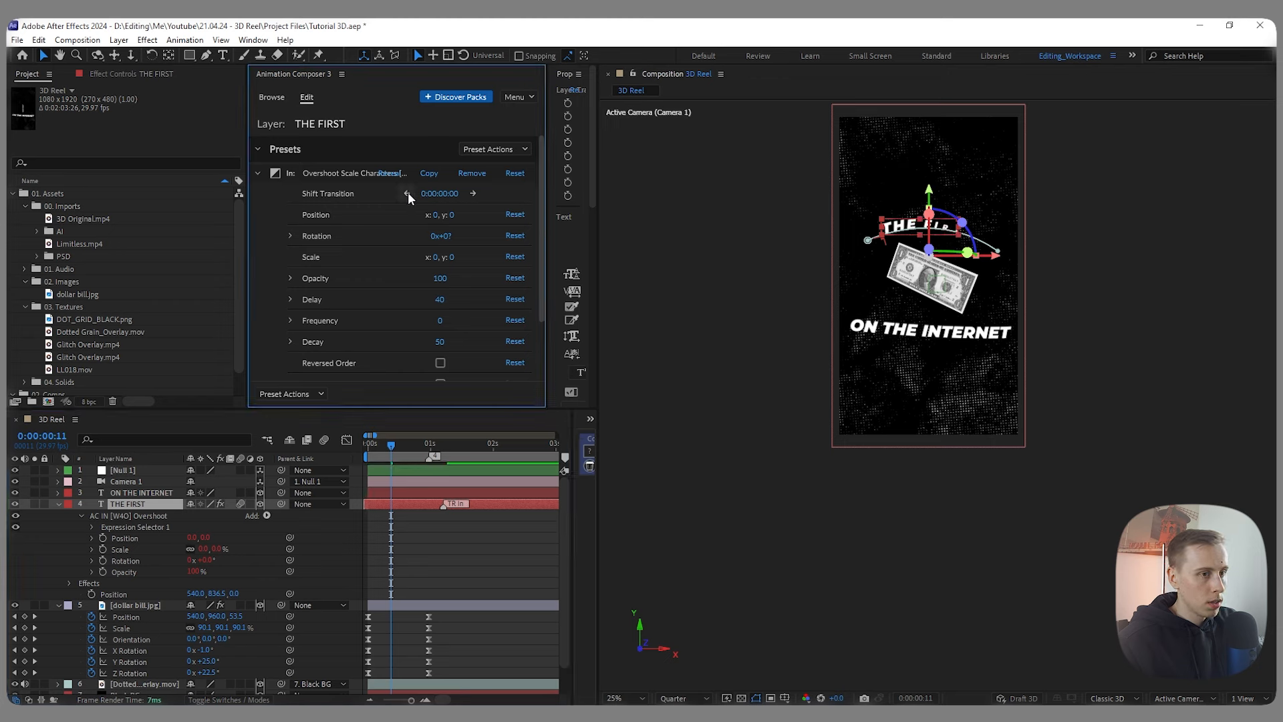
click(407, 193)
click(408, 193)
click(408, 193)
click(408, 193)
click(407, 193)
click(407, 194)
click(408, 193)
drag(427, 507, 411, 508)
key(ctrl+z)
key(space)
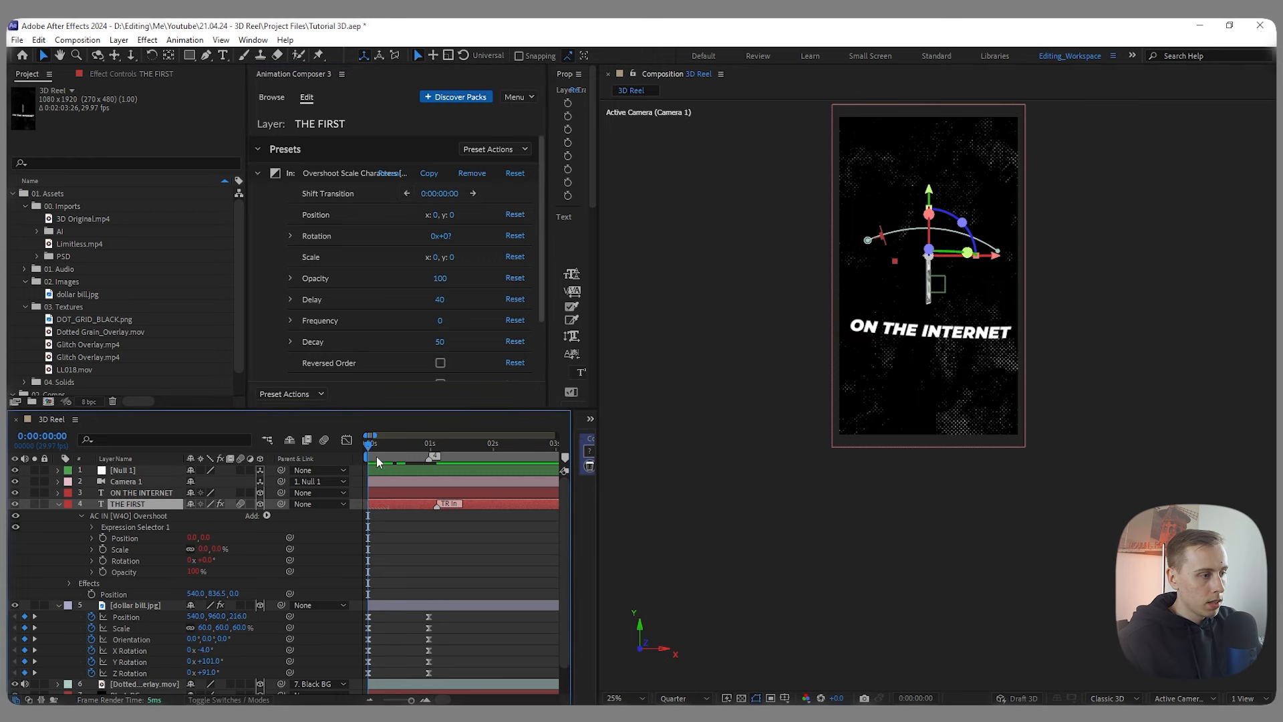
Step: Move the transition marker on the THE FIRST layer to frame 13 and check the finished text there
drag(370, 450, 397, 449)
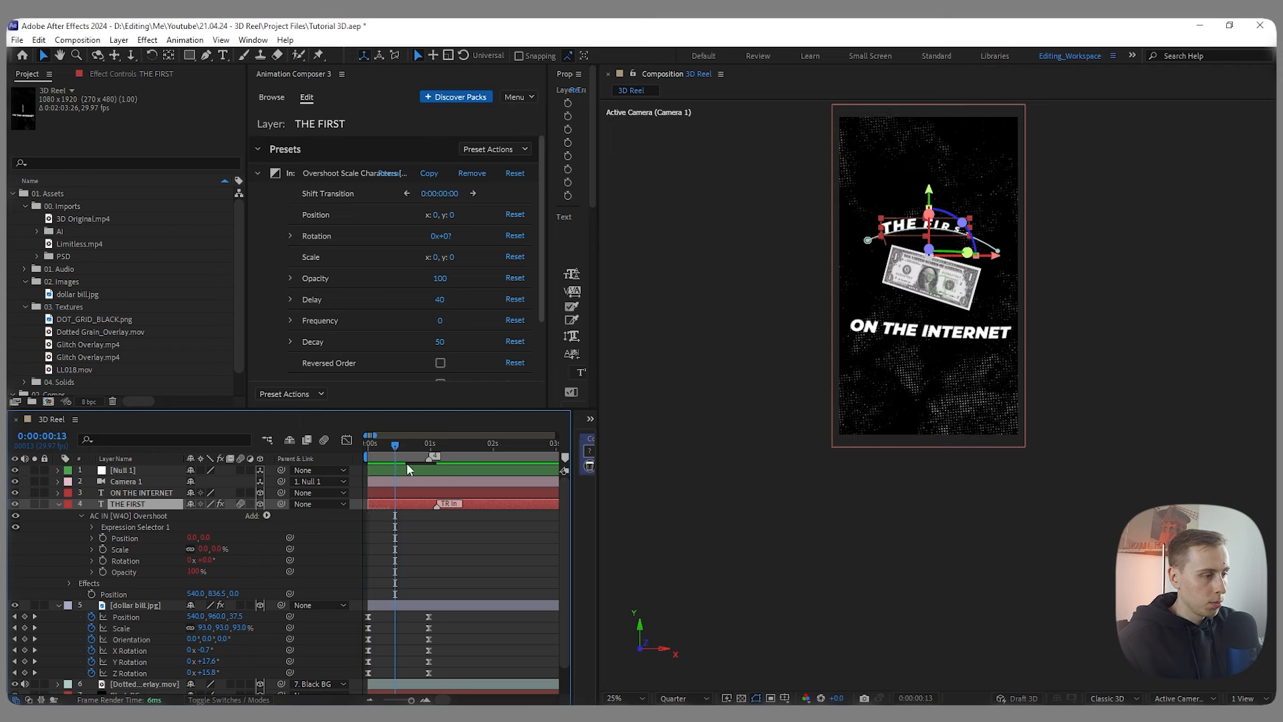
drag(437, 506, 395, 508)
mouse_move(395, 447)
mouse_down()
mouse_move(362, 451)
mouse_move(407, 444)
mouse_move(370, 447)
mouse_move(396, 447)
mouse_up()
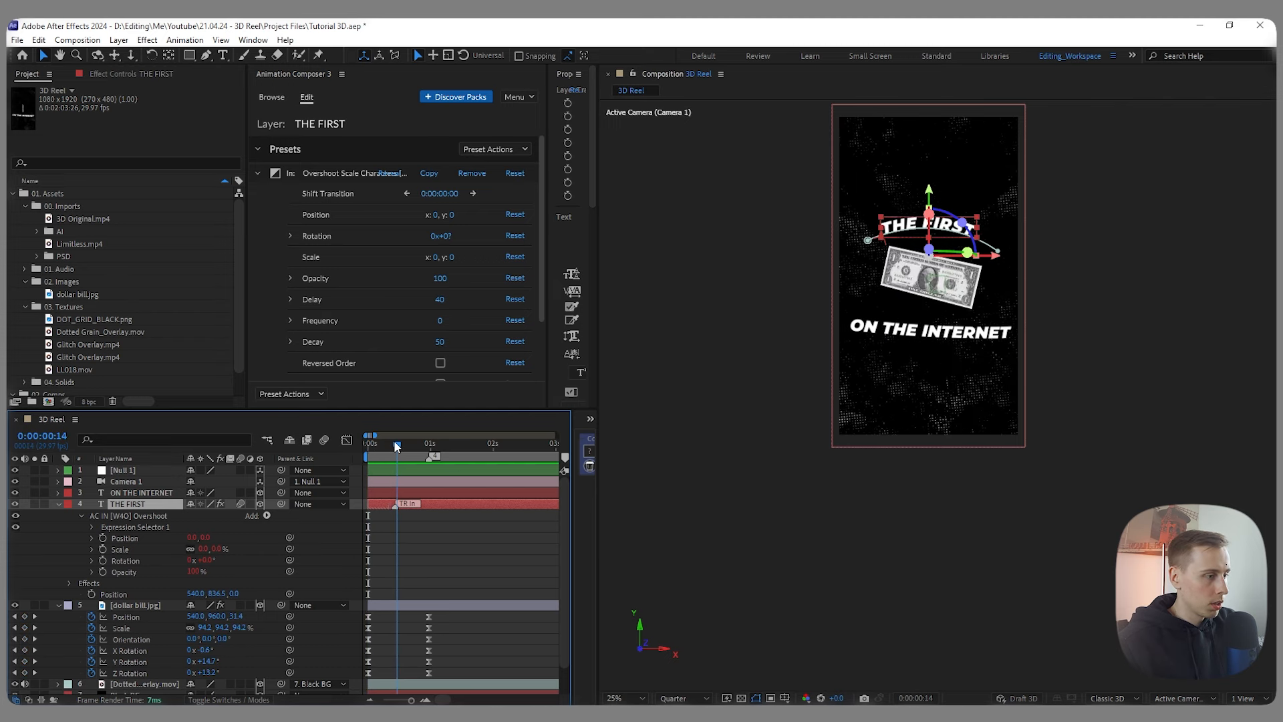
Step: Trim the start of the ON THE INTERNET layer to frame 14
click(407, 492)
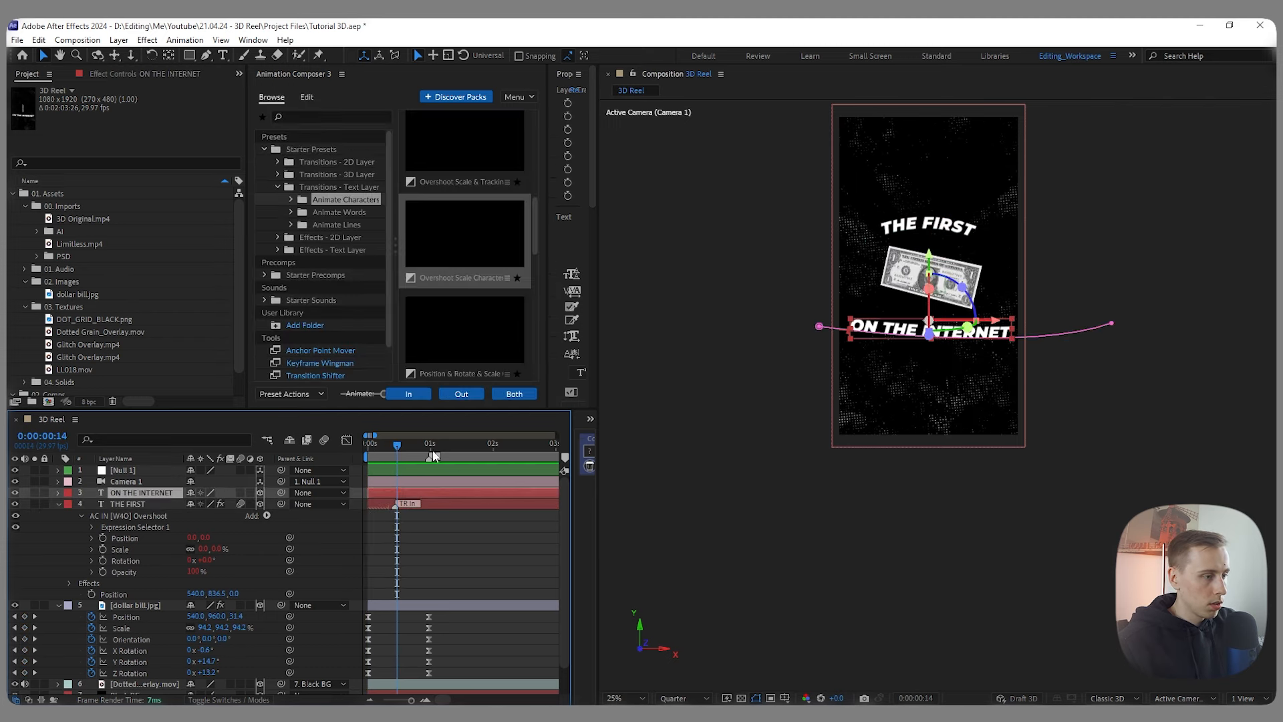
drag(372, 488, 397, 487)
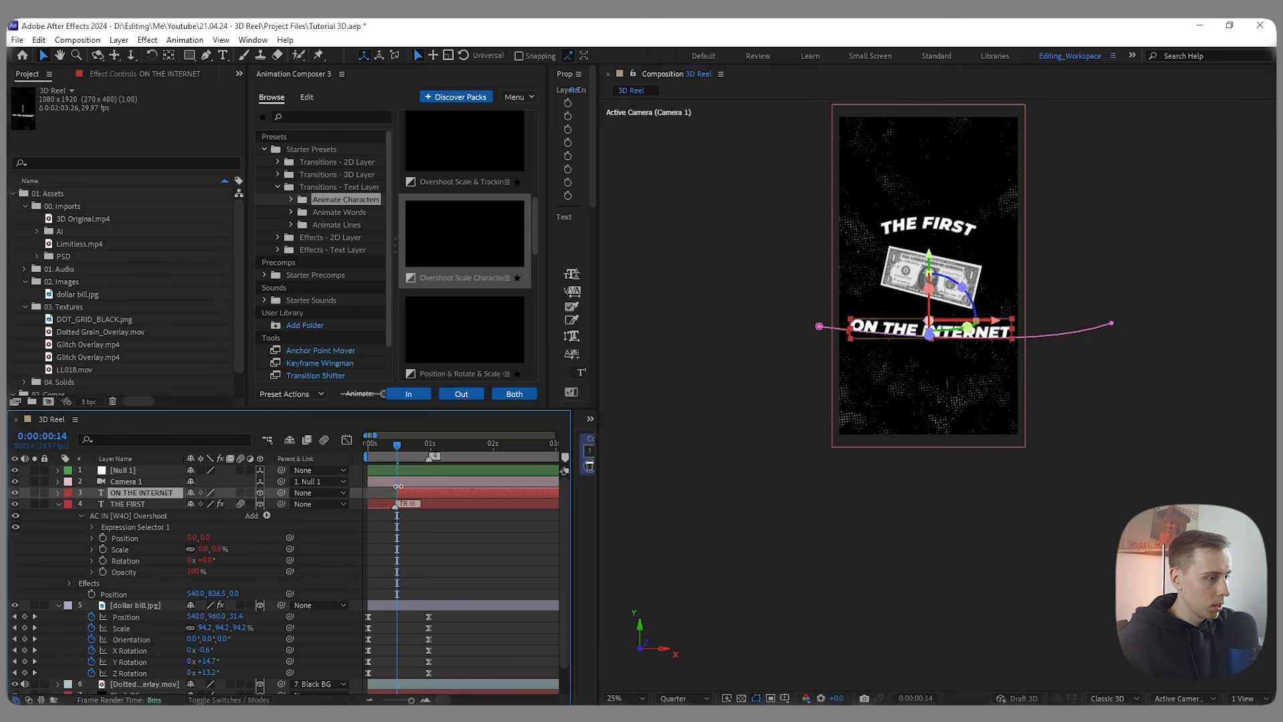
click(416, 520)
scroll(416, 520, down, 1)
click(447, 491)
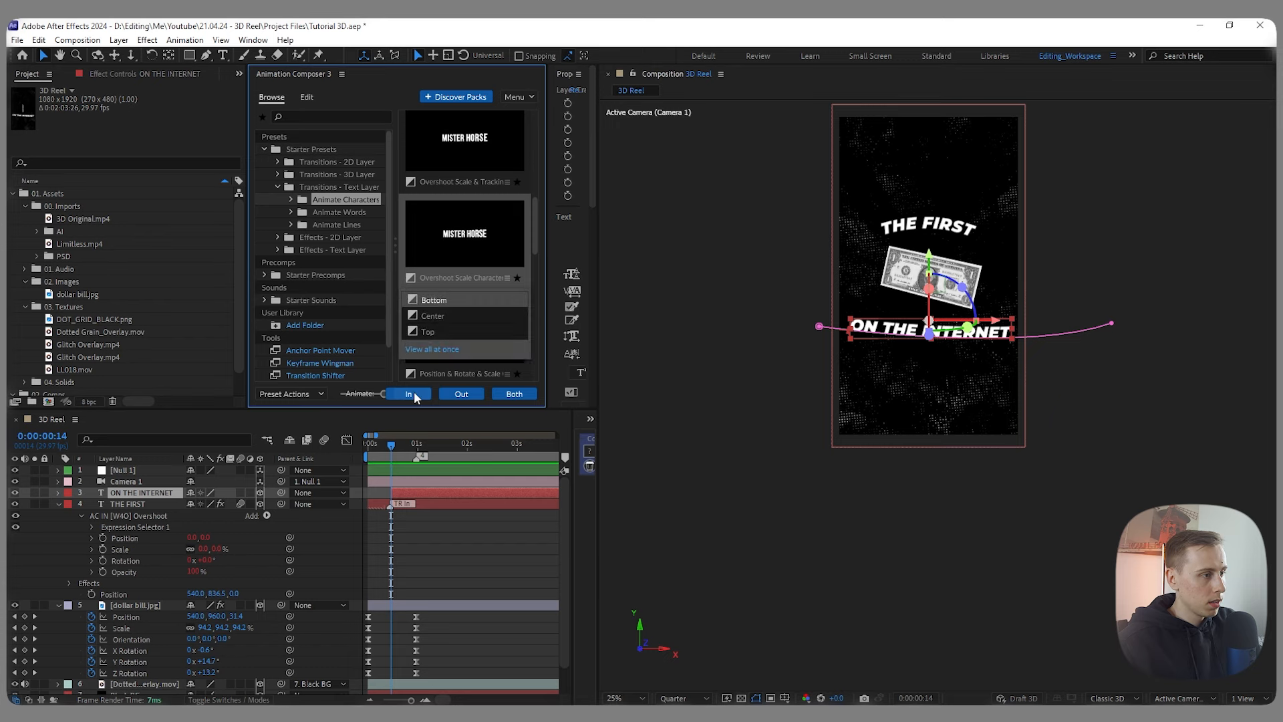
Step: Apply the Overshoot Scale Characters preset, Bottom variant, as an In transition on ON THE INTERNET and edit its frequency
click(412, 393)
click(451, 495)
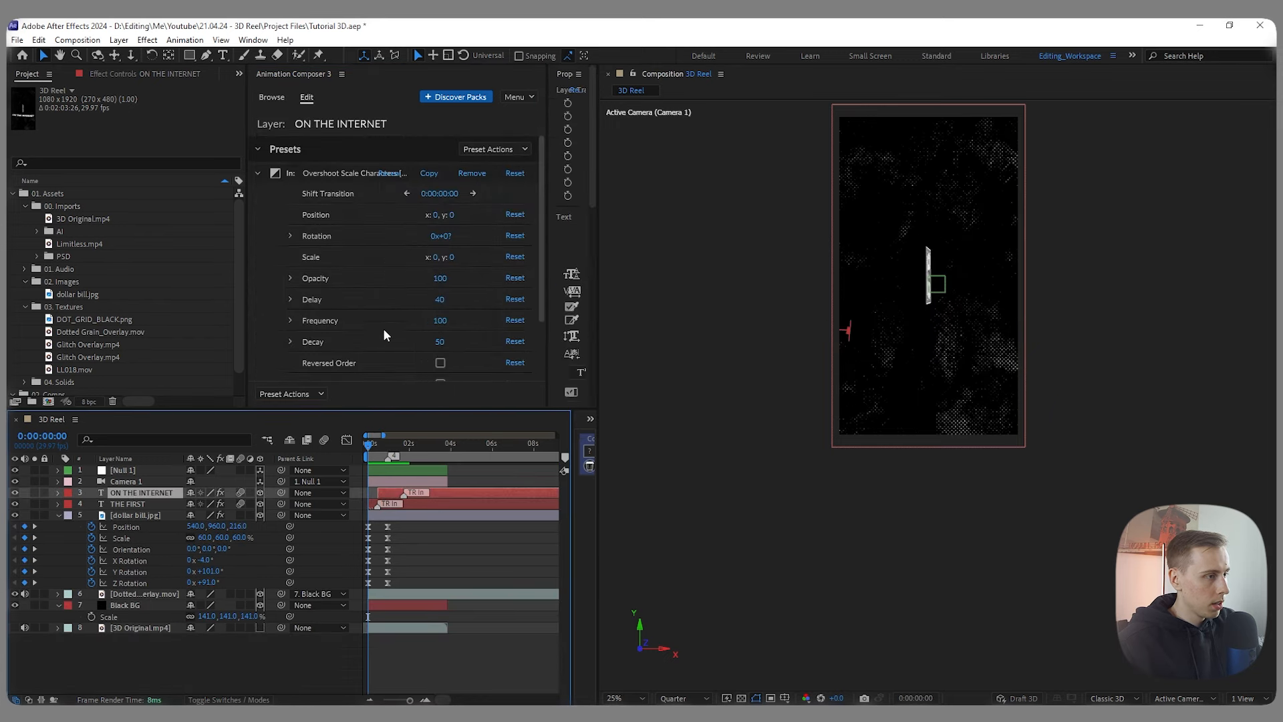
click(441, 322)
Step: Show and solo the 3D Original.mp4 reference layer and play it to study the text timing
click(15, 628)
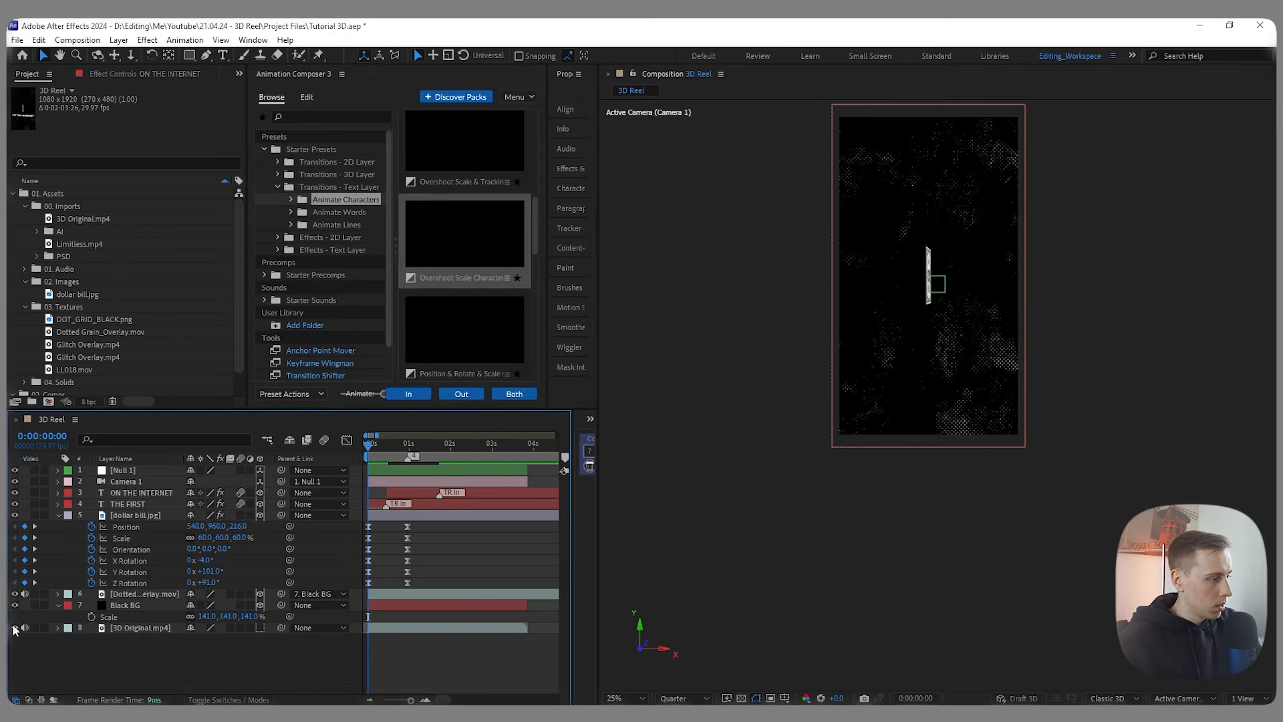
click(34, 627)
key(space)
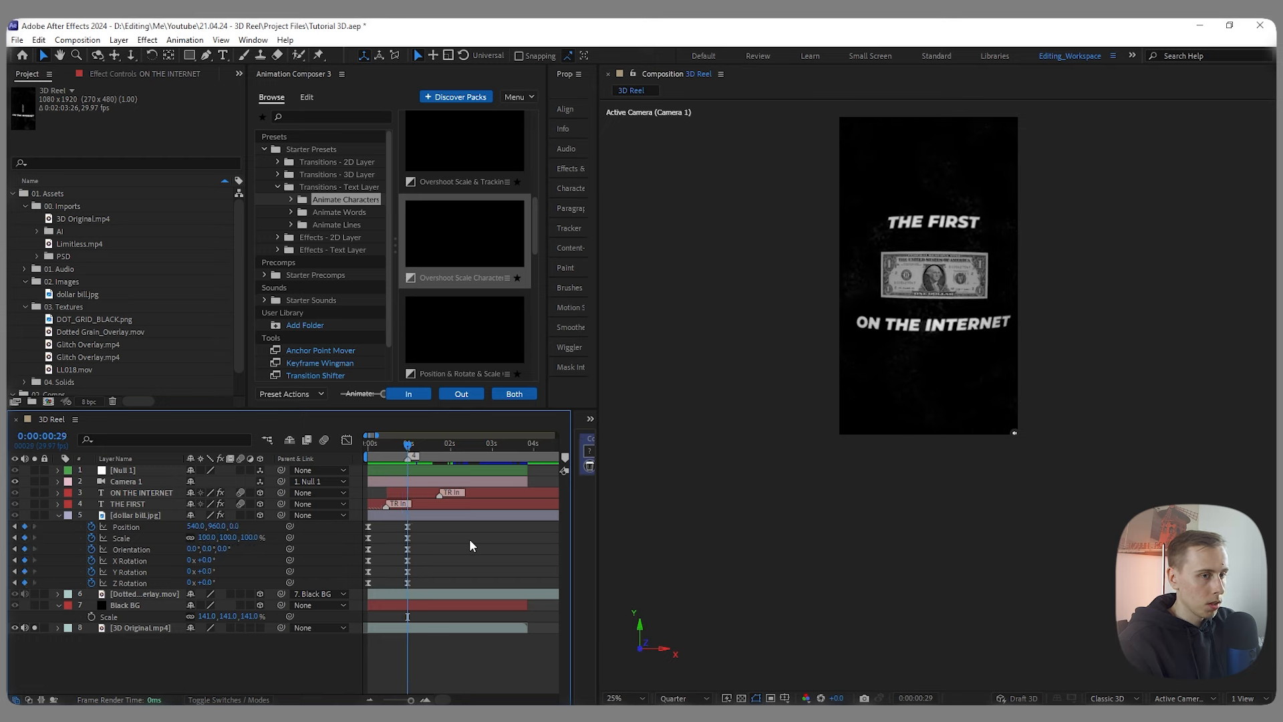
Step: Try the transition marker of ON THE INTERNET at frame 29 and step through the reference footage frame by frame
drag(438, 493, 407, 493)
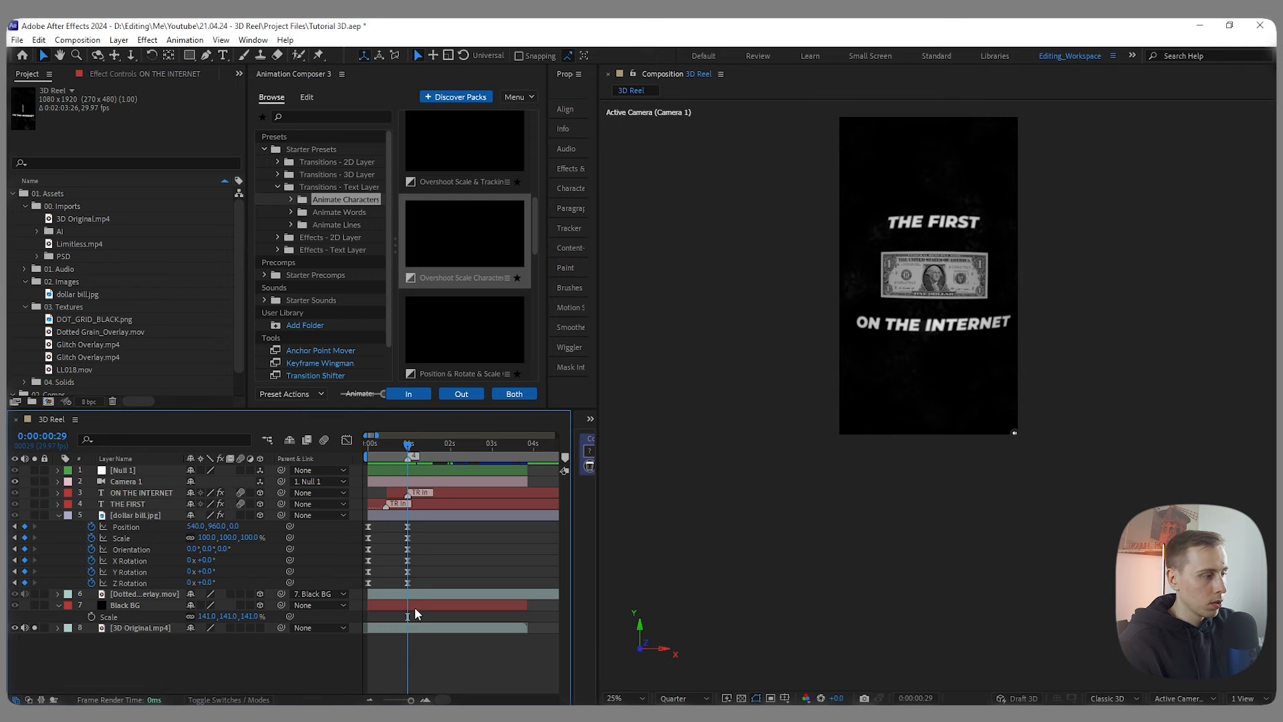
key(Page_Down)
key(Page_Down)
key(Page_Down)
key(Page_Down)
key(Page_Down)
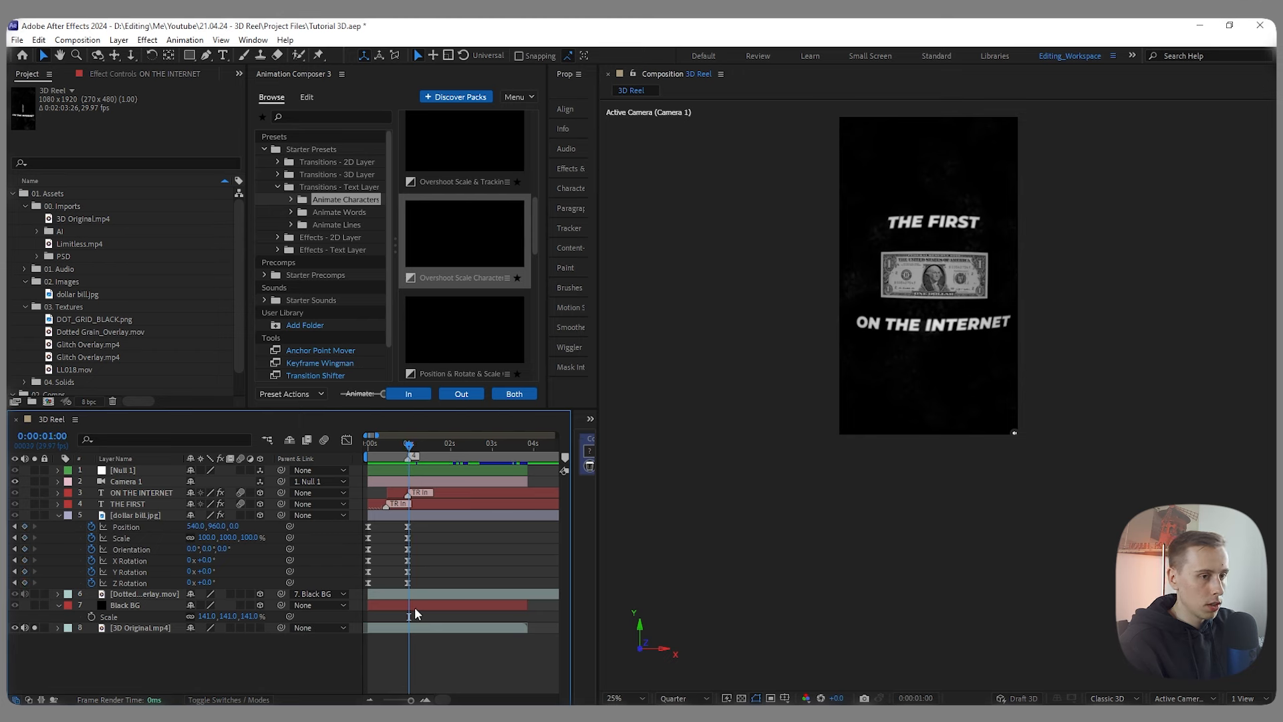
key(Page_Down)
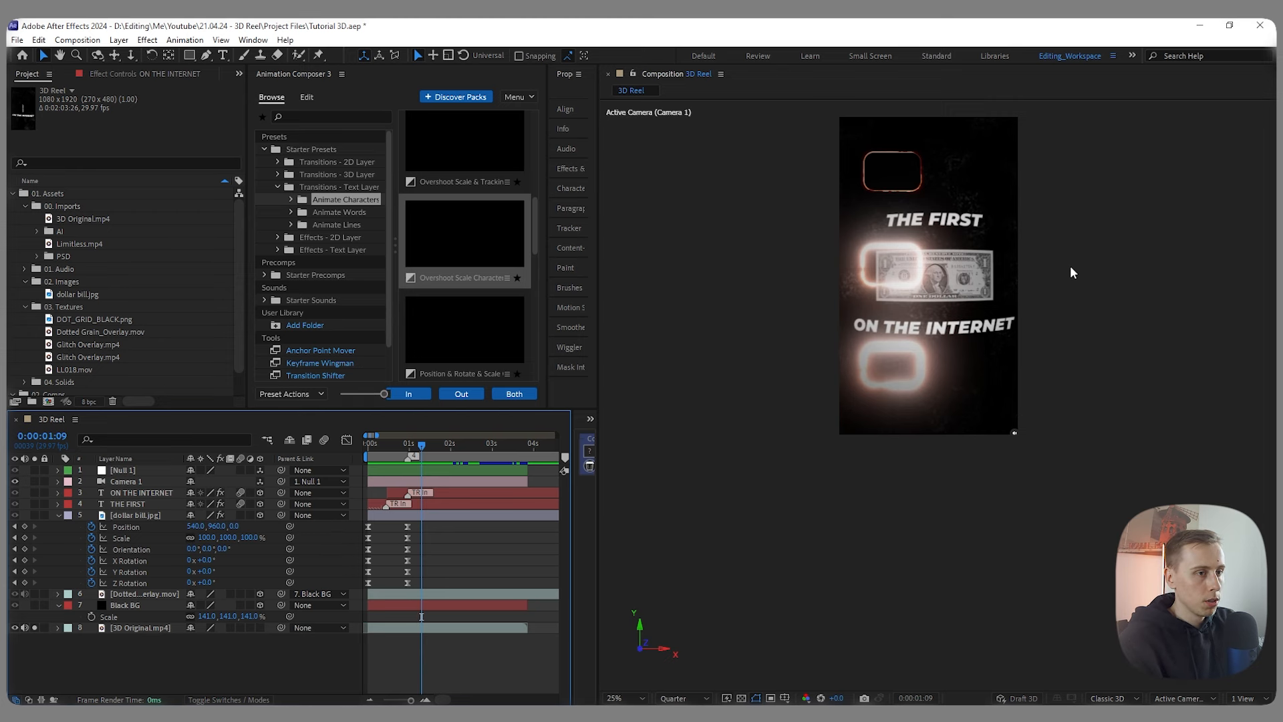
key(space)
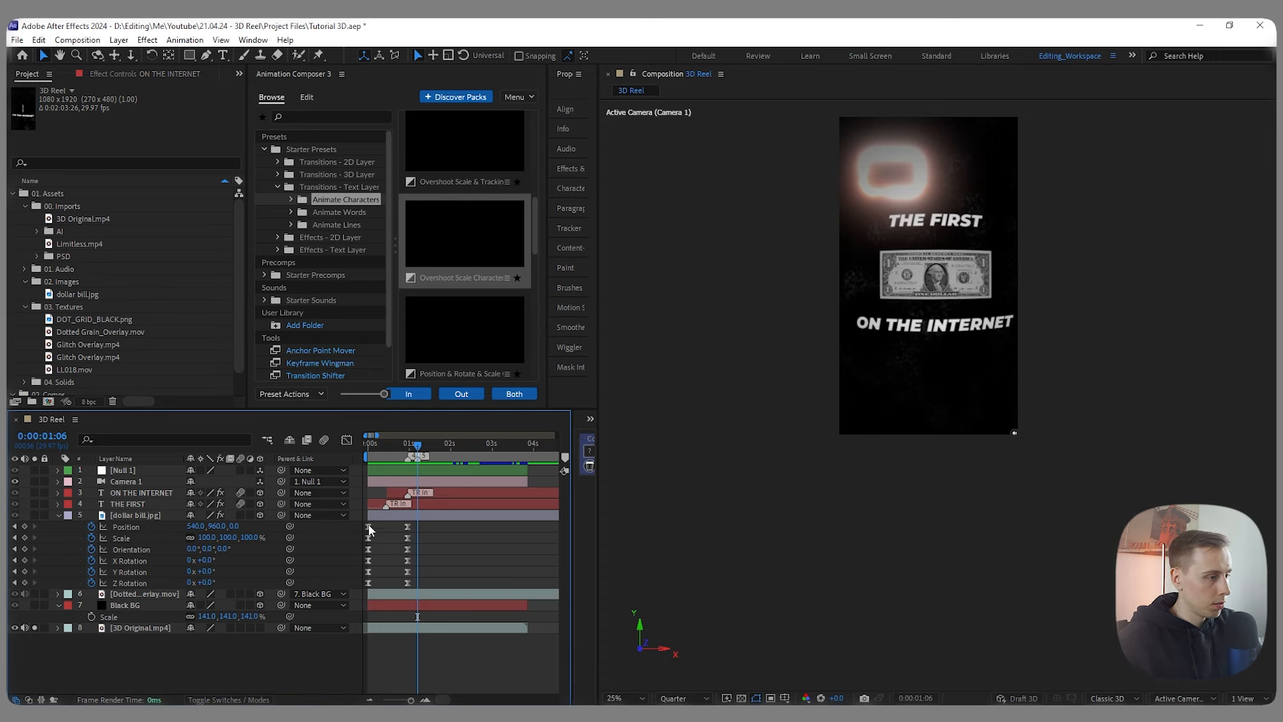
Step: Place the transition marker of ON THE INTERNET at about 0:00:01:07 and preview both text entrances
scroll(380, 476, up, 2)
mouse_move(455, 458)
mouse_down()
mouse_move(461, 448)
mouse_move(385, 455)
mouse_move(434, 447)
mouse_up()
scroll(435, 447, down, 2)
mouse_move(477, 495)
mouse_down()
mouse_move(505, 494)
mouse_move(469, 494)
mouse_up()
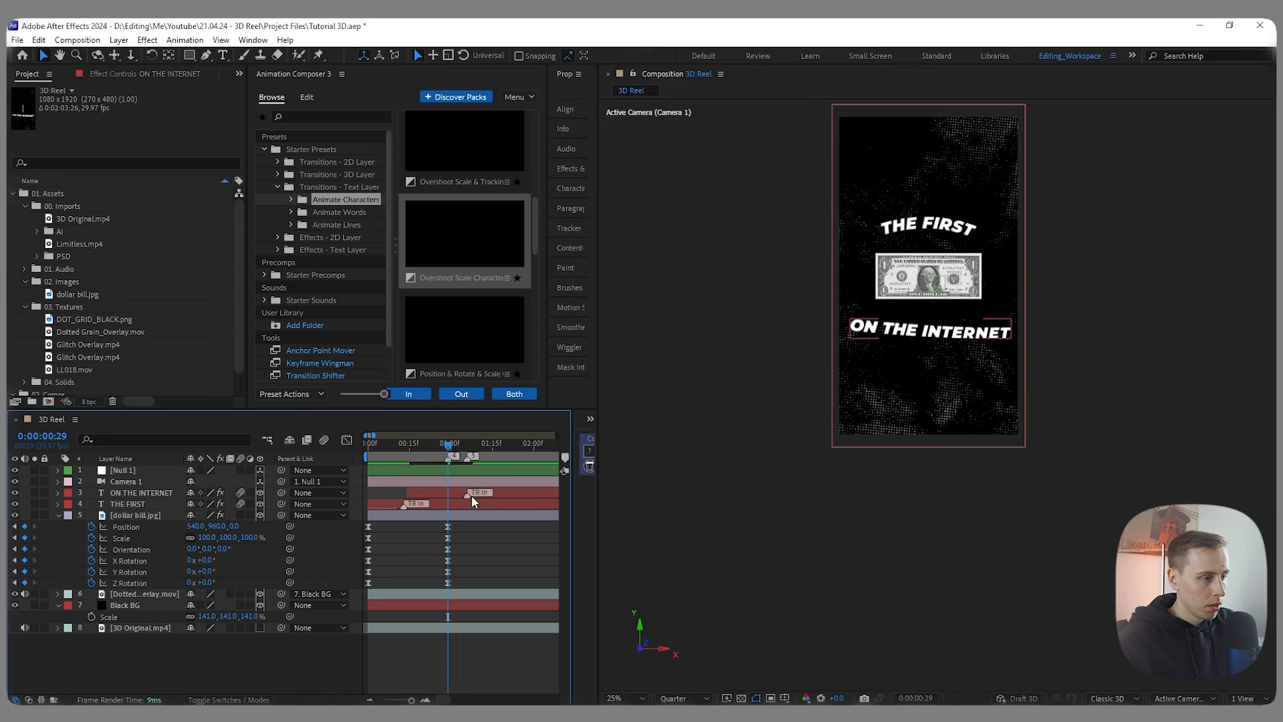
key(space)
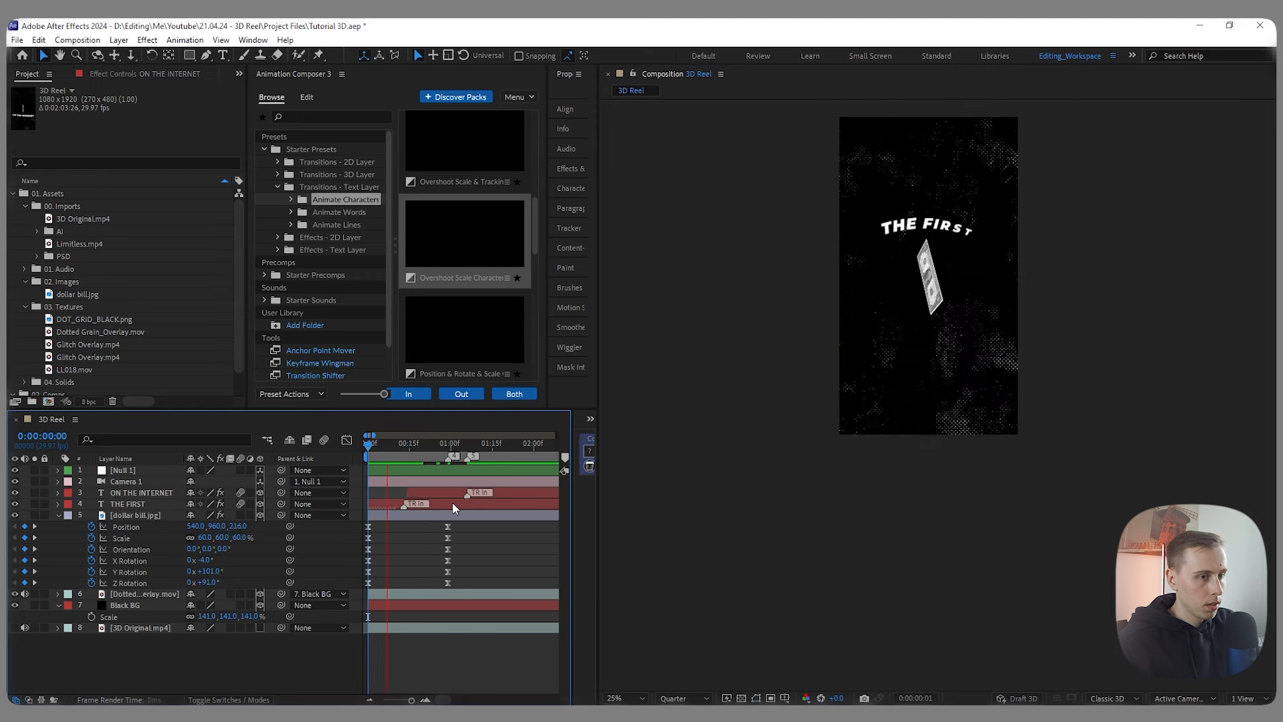
click(450, 451)
drag(452, 456, 394, 449)
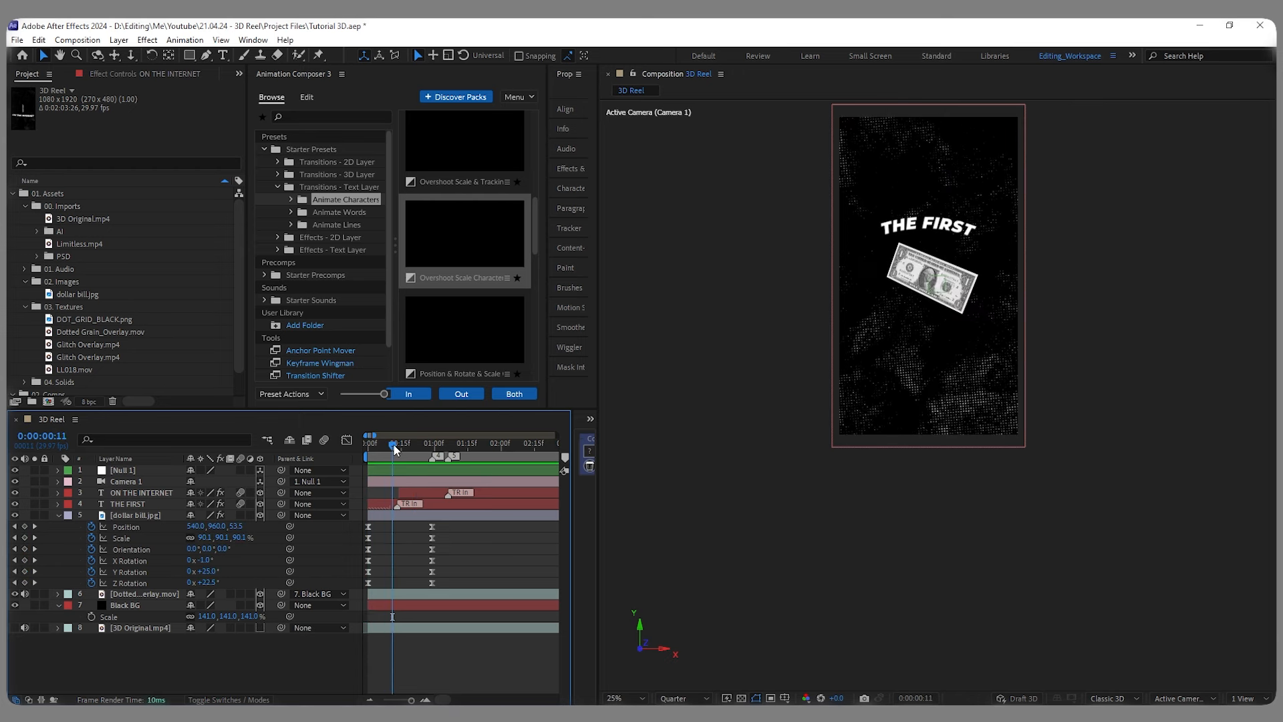
Step: Add position keyframes to Null 1 at the start of the composition and at 0:00:01:14
key(Home)
click(117, 470)
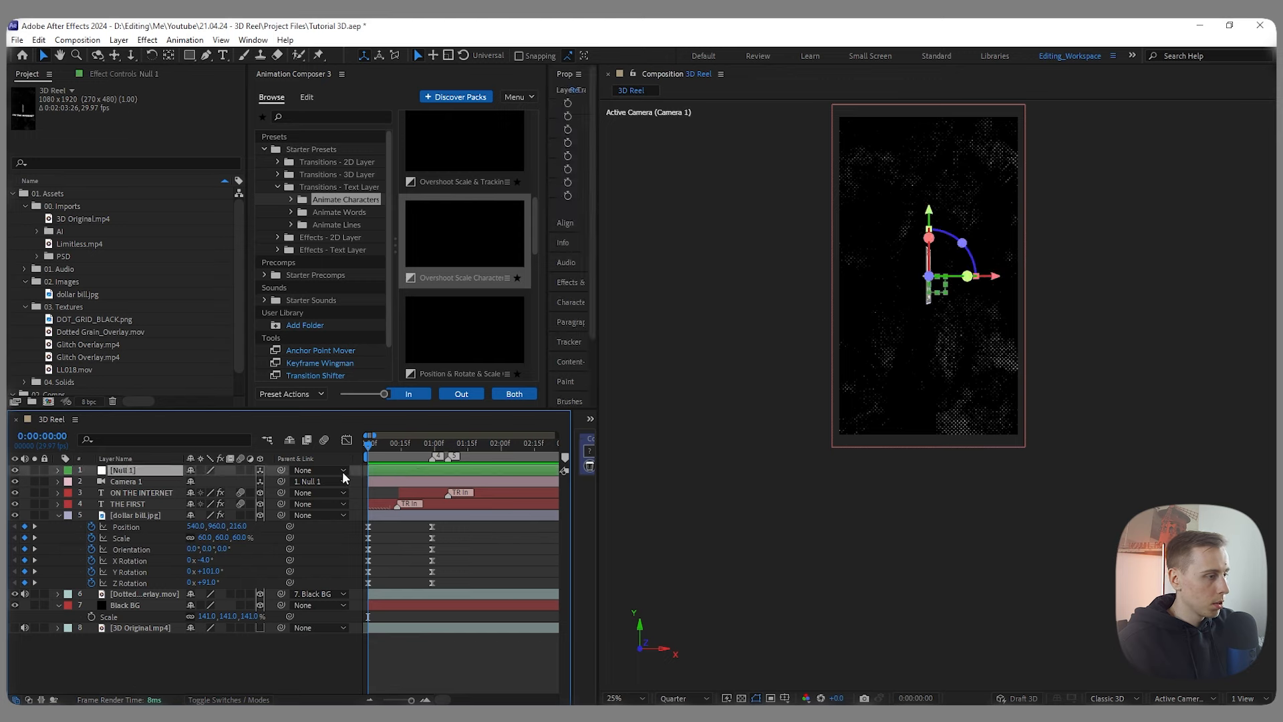
key(alt+shift+p)
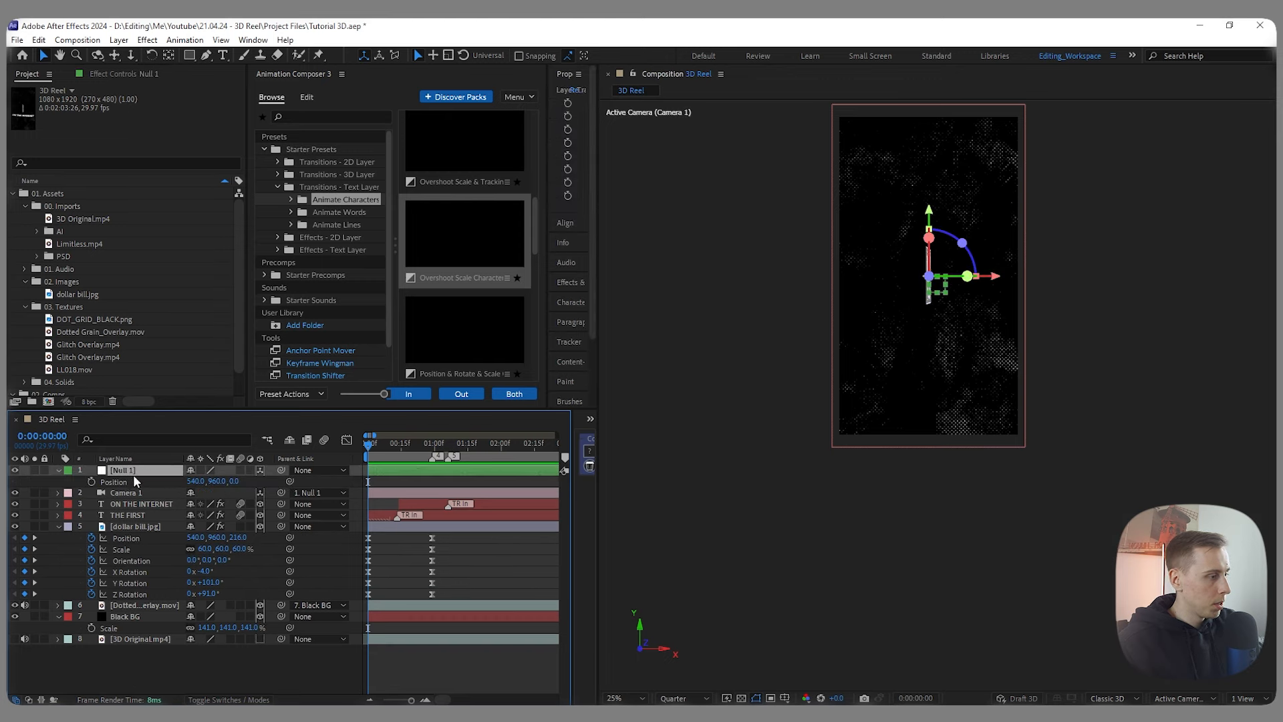
drag(468, 446, 462, 453)
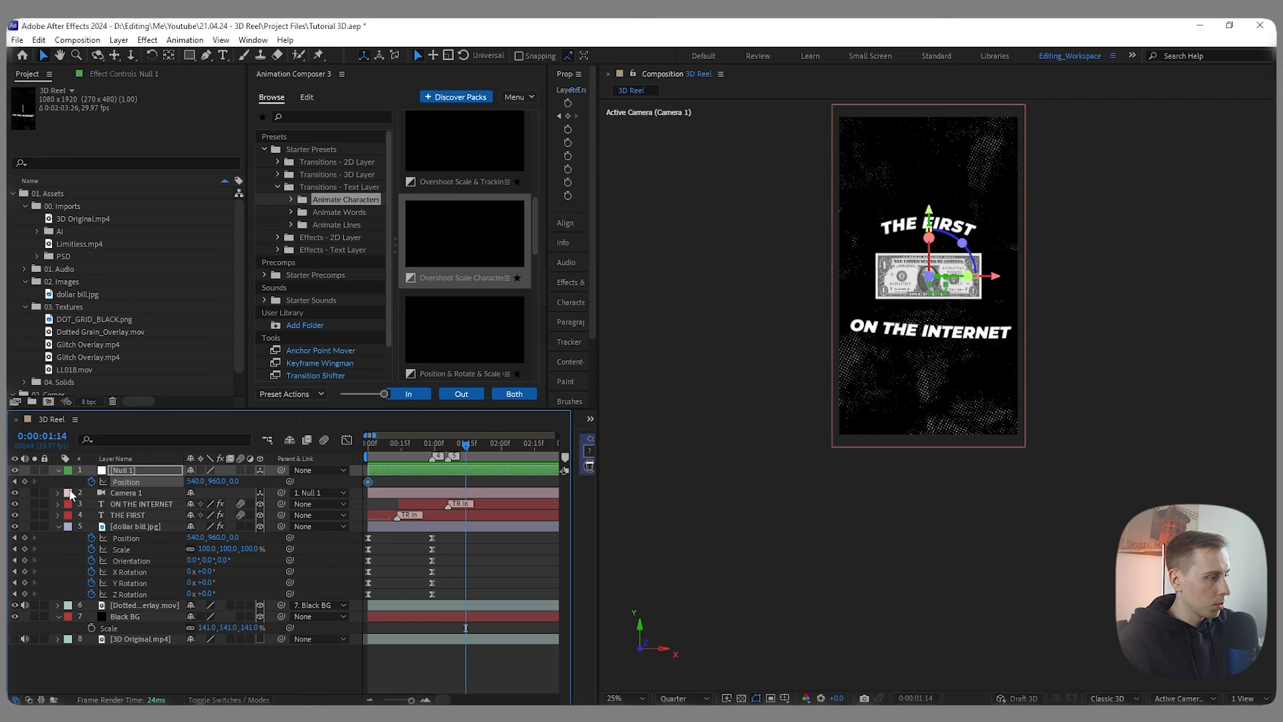
click(25, 481)
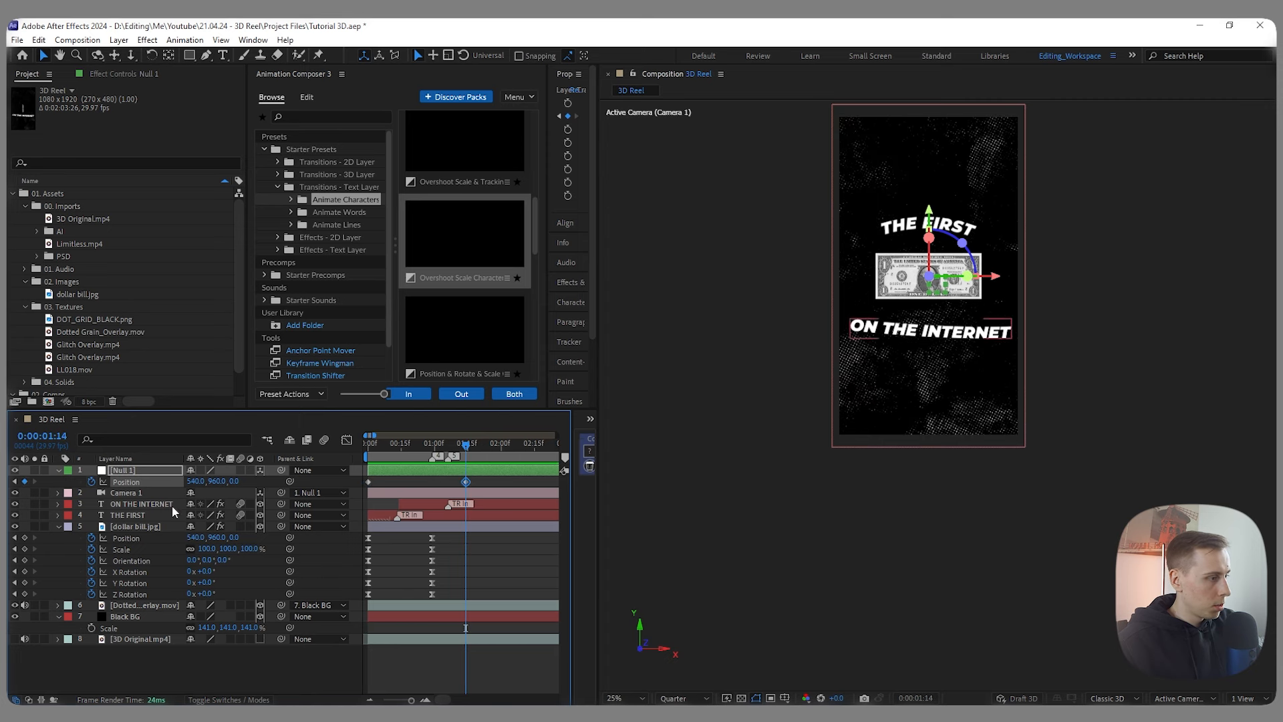
Step: Increase the Z position of Null 1 at the 0:00:01:14 keyframe and preview the camera push-in
drag(234, 483, 288, 482)
key(space)
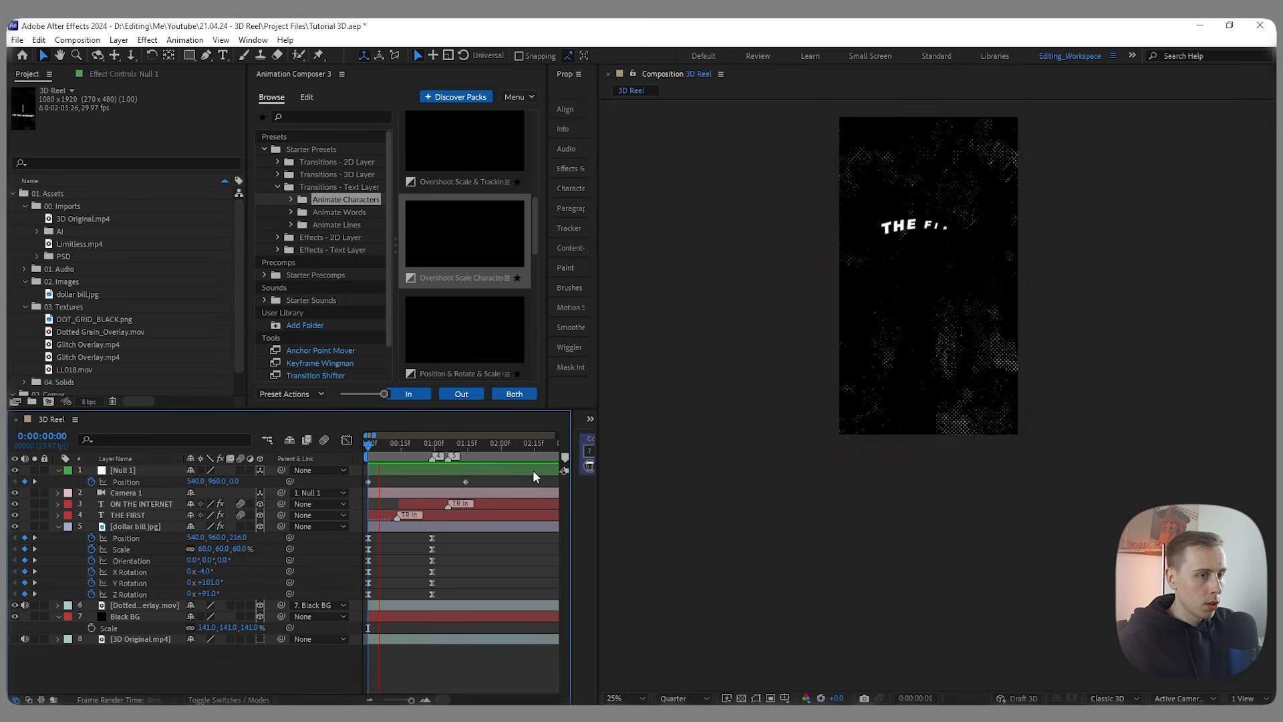
key(space)
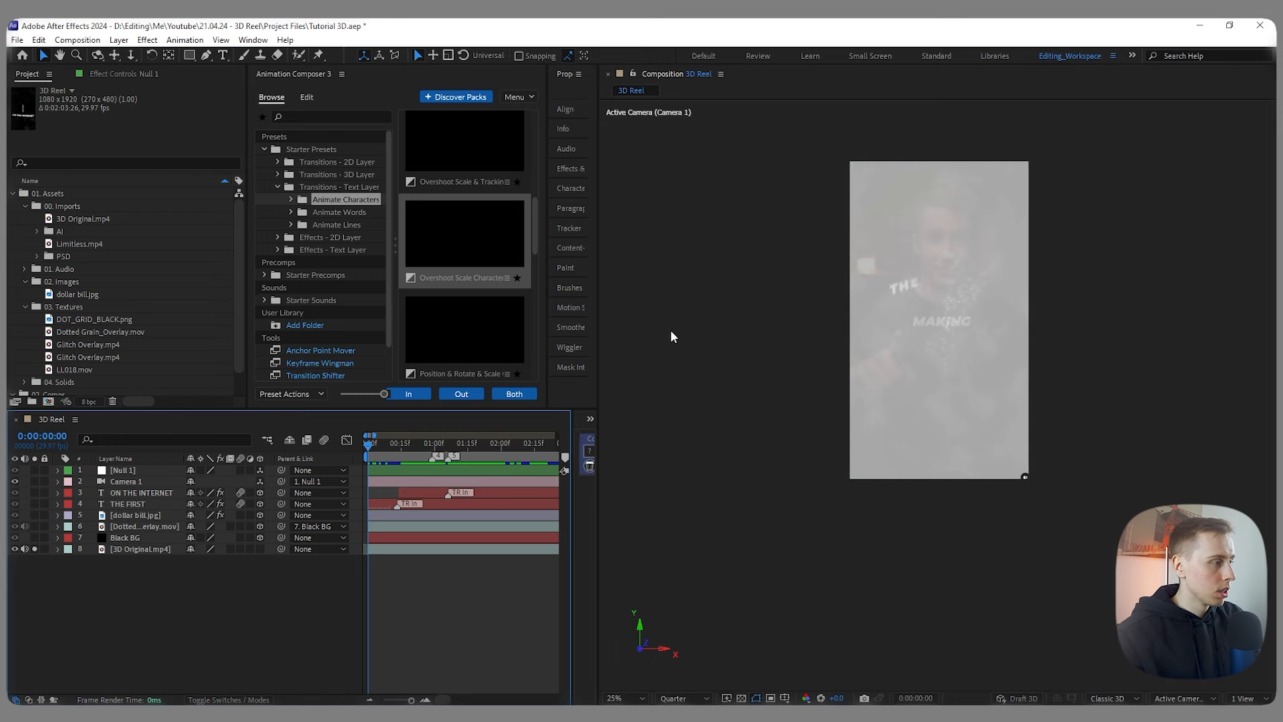
Step: Add the LL018.mov texture to the 3D Reel composition and raise it in the layer stack
click(111, 370)
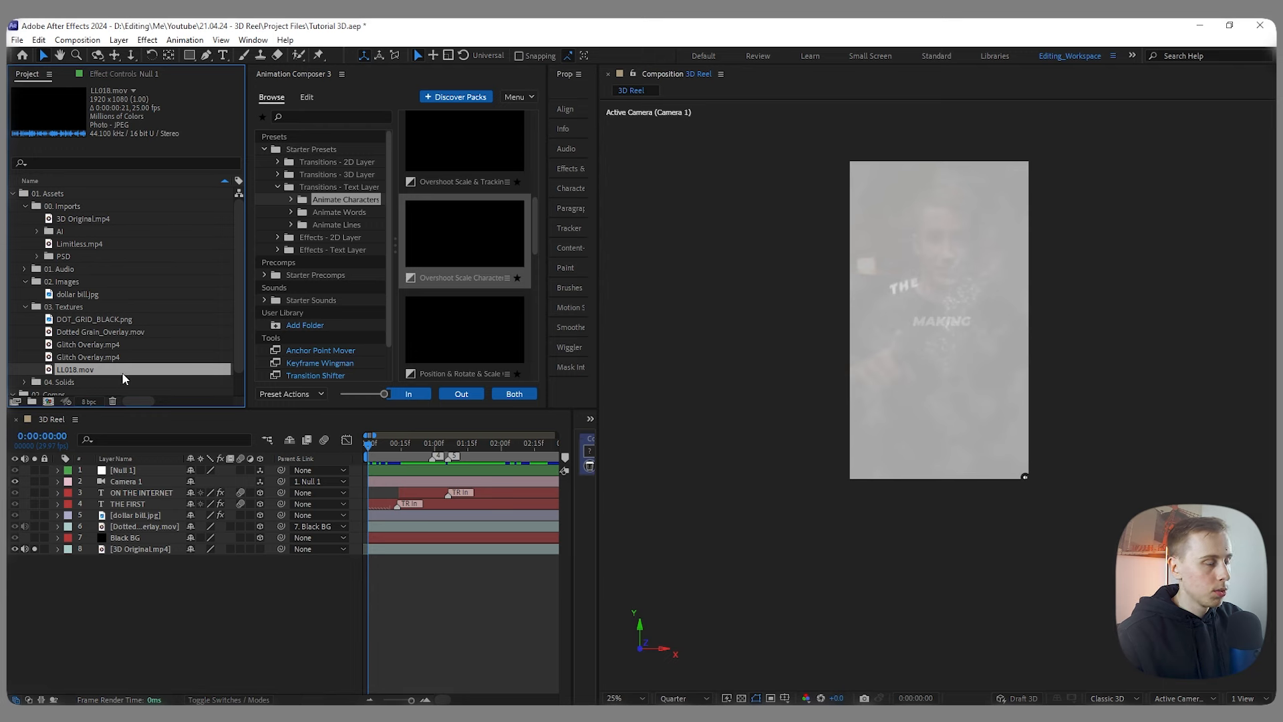
drag(79, 373, 106, 571)
key(ctrl+bracketright)
key(ctrl+bracketright)
key(ctrl+bracketright)
key(ctrl+bracketright)
key(ctrl+bracketright)
key(ctrl+bracketright)
key(ctrl+bracketright)
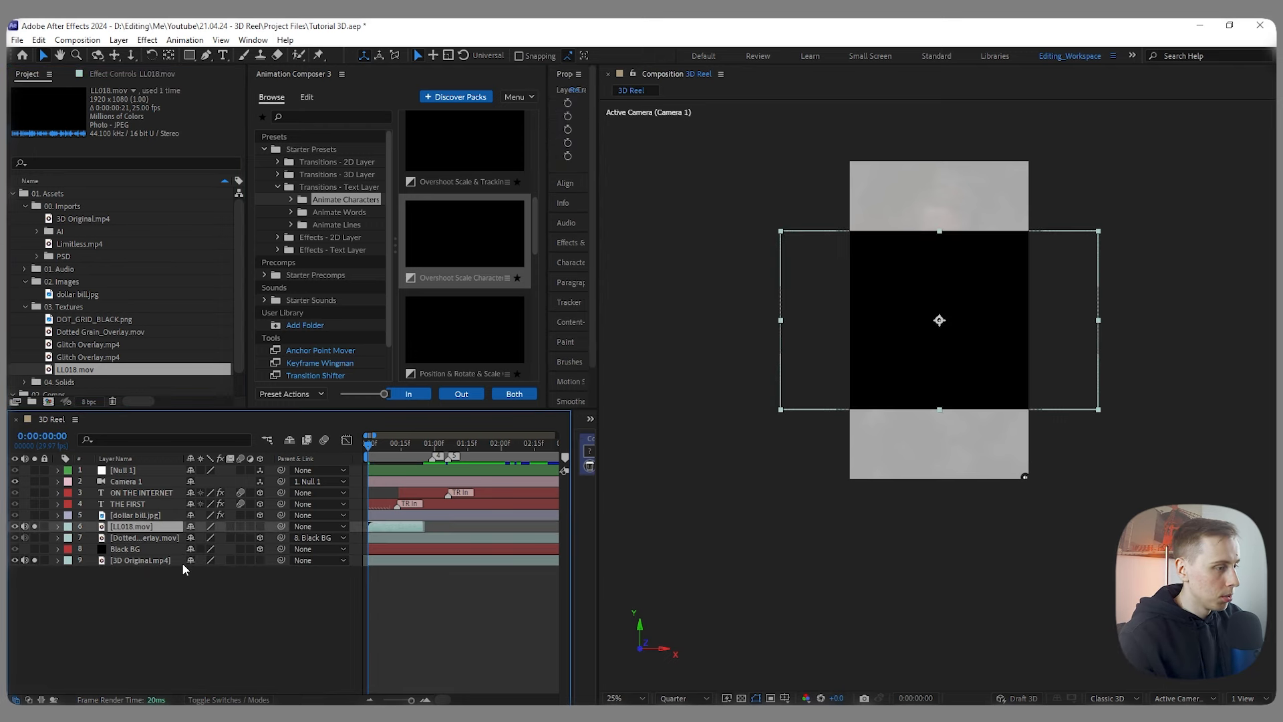
Step: Unsolo LL018.mov, unsolo and hide 3D Original.mp4, and place LL018.mov above all other layers with its rotation property revealed
key(r)
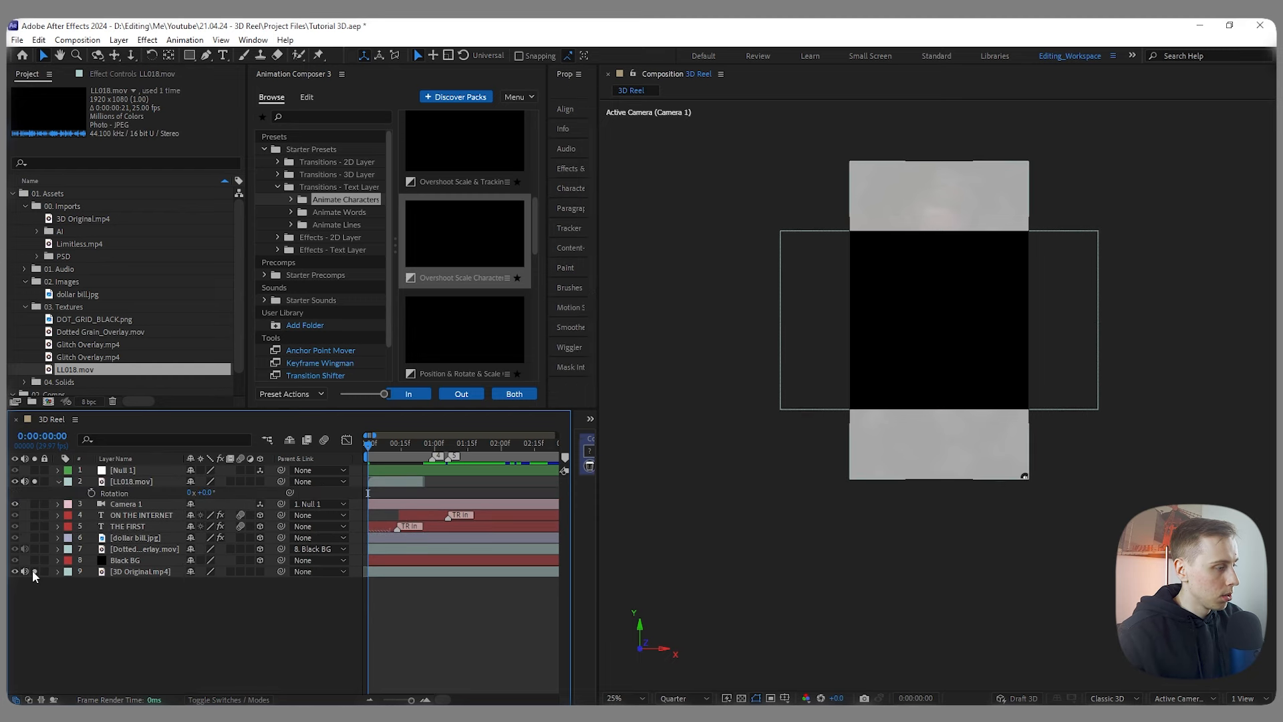
click(33, 571)
click(15, 572)
click(34, 482)
drag(131, 481, 131, 470)
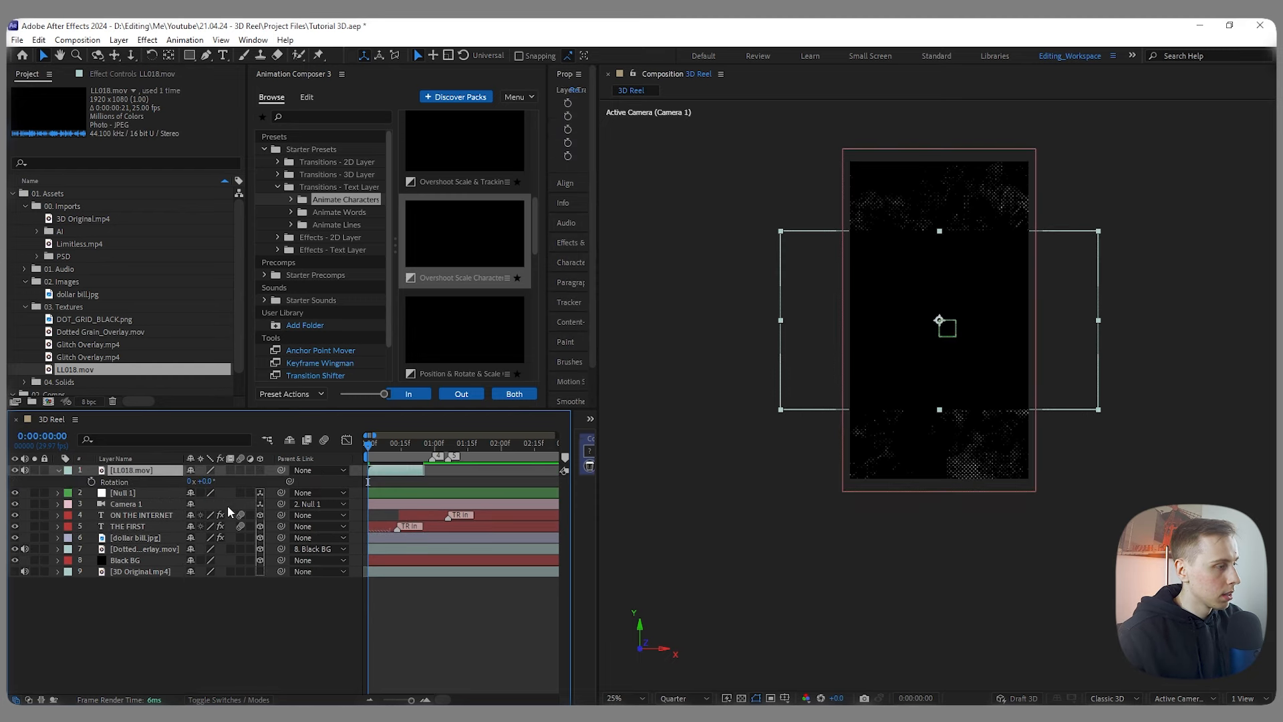
Step: Rotate LL018.mov to 90° so it fills the vertical frame and preview its playback
text(90)
key(Return)
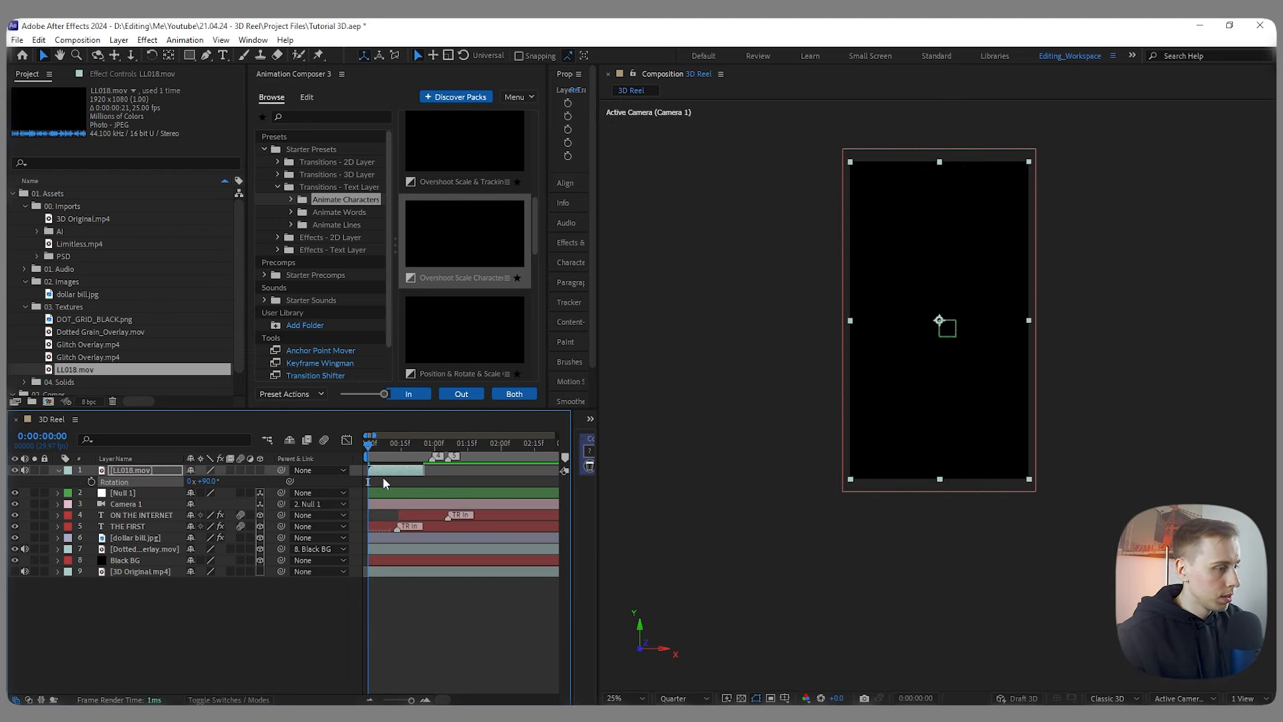
click(387, 482)
key(space)
key(space)
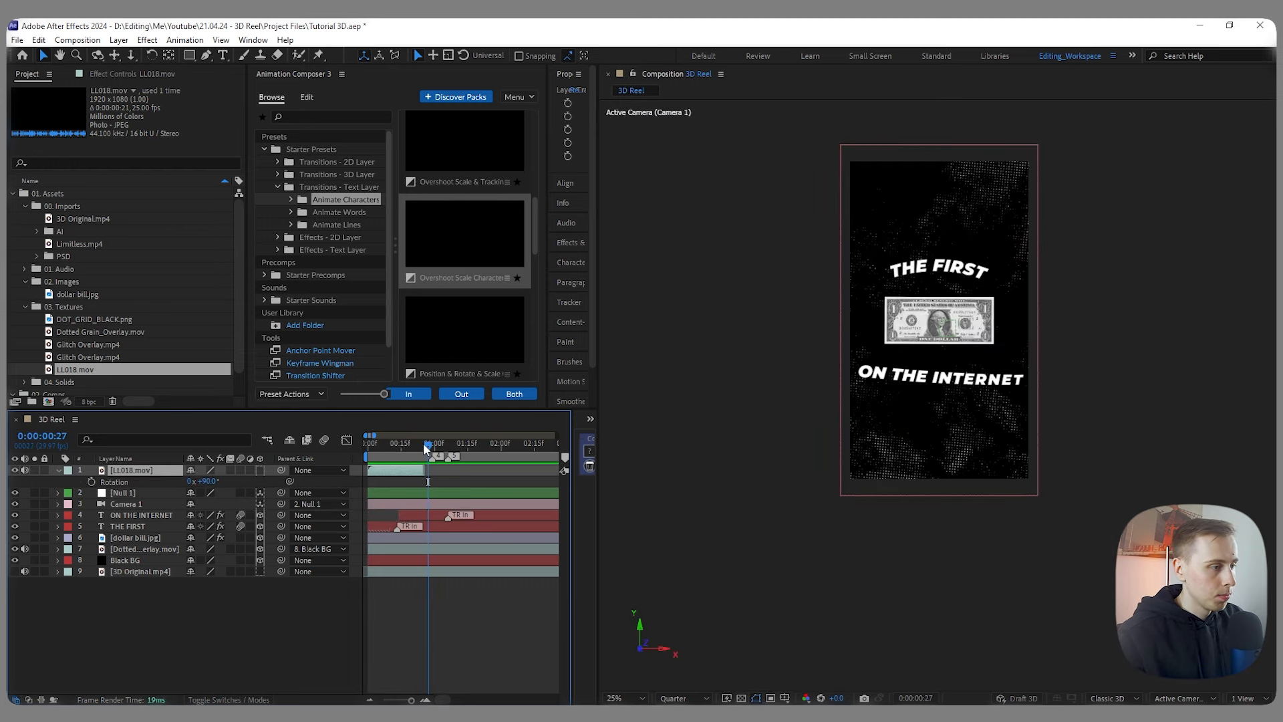
drag(419, 446, 367, 456)
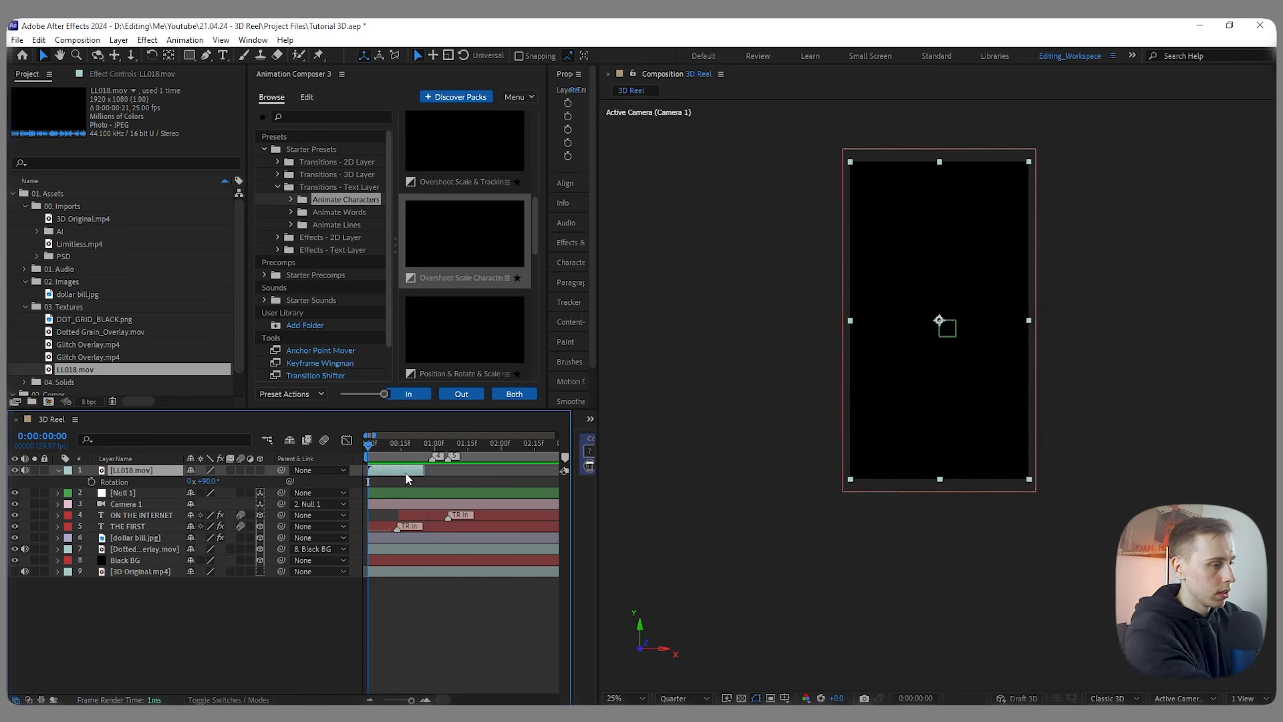
Step: Enable time remapping on LL018.mov and make its last keyframe a hold keyframe
key(ctrl+alt+t)
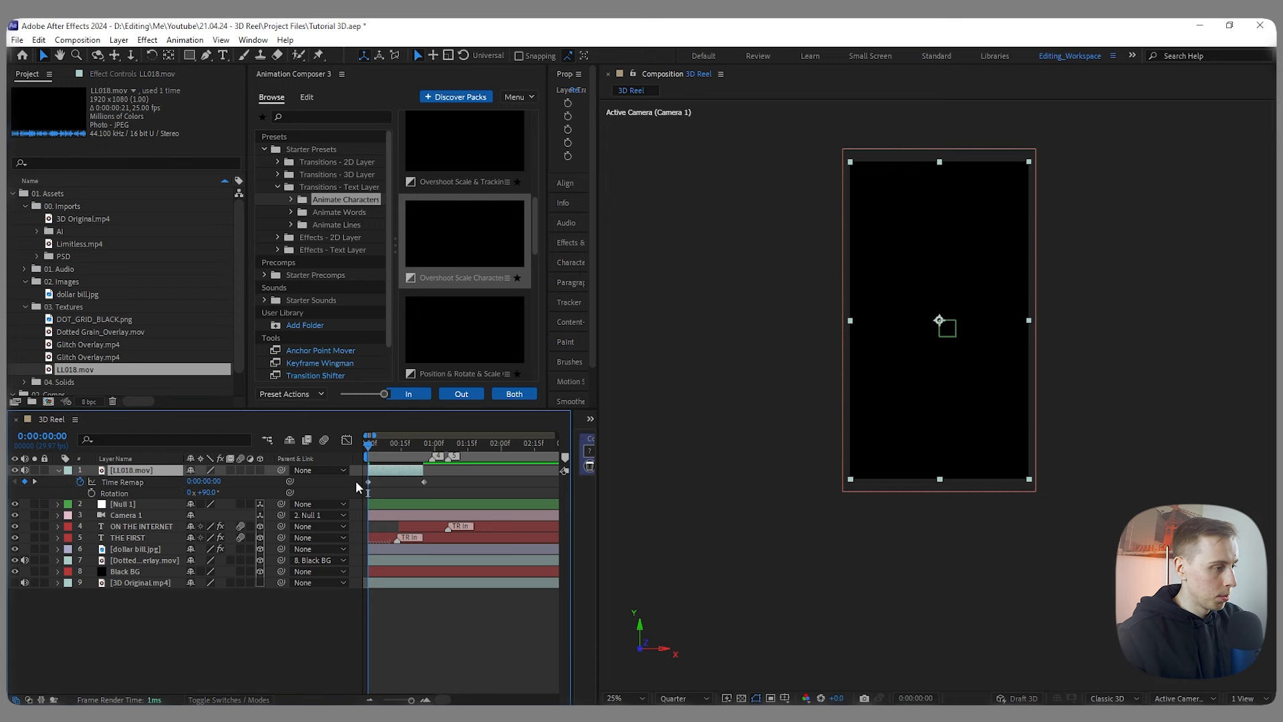
right_click(424, 482)
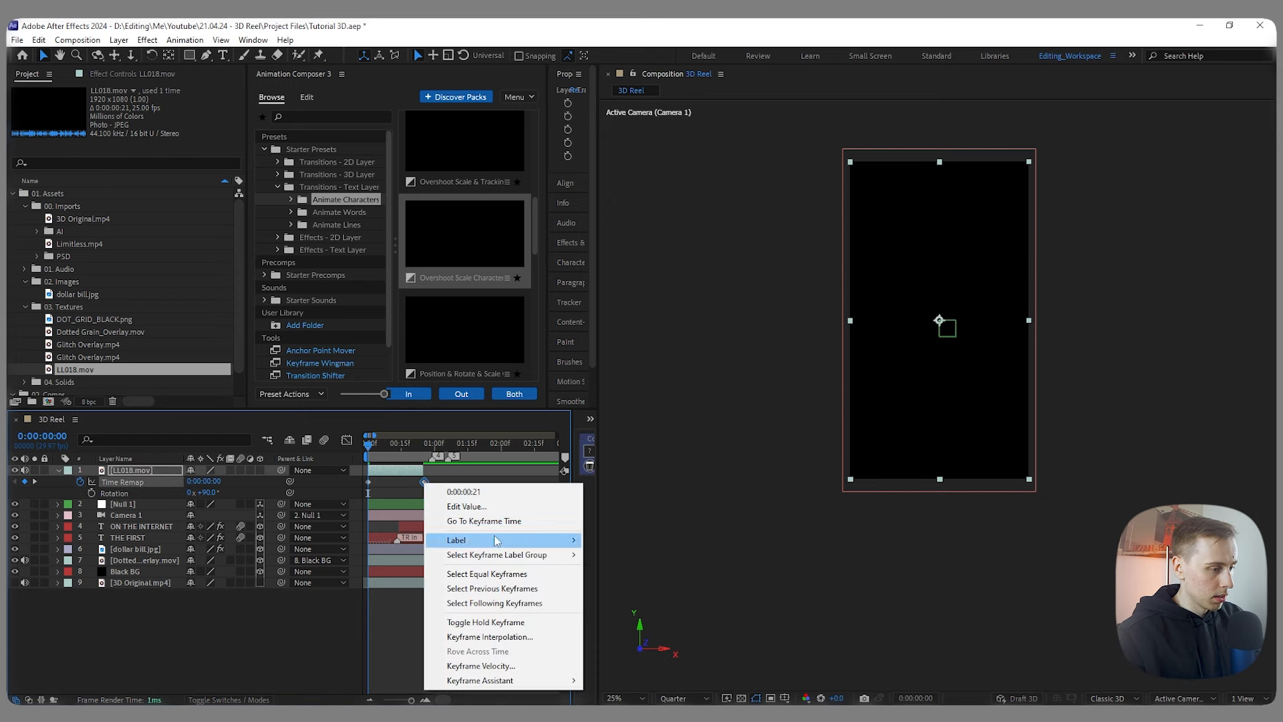
click(486, 622)
Step: Speed up LL018.mov by moving its last time-remap keyframe to about frame 9, shorten the layer to match, and preview it
drag(424, 482, 393, 470)
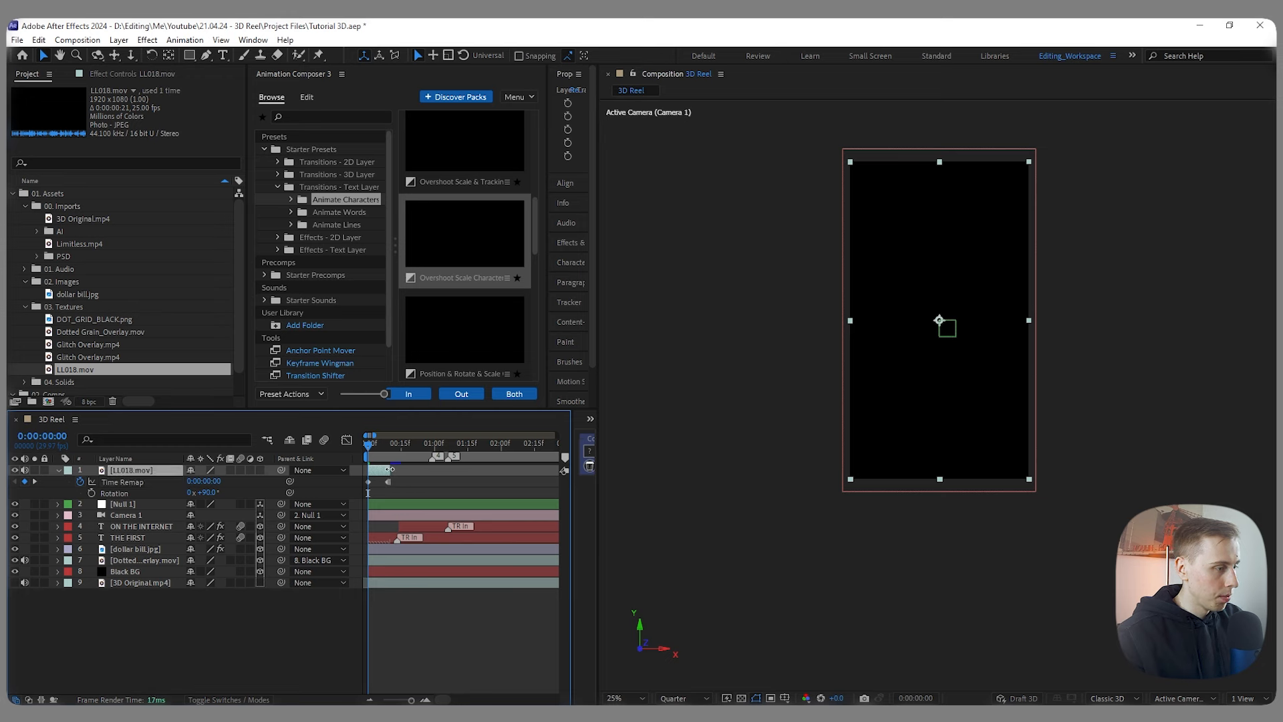
key(space)
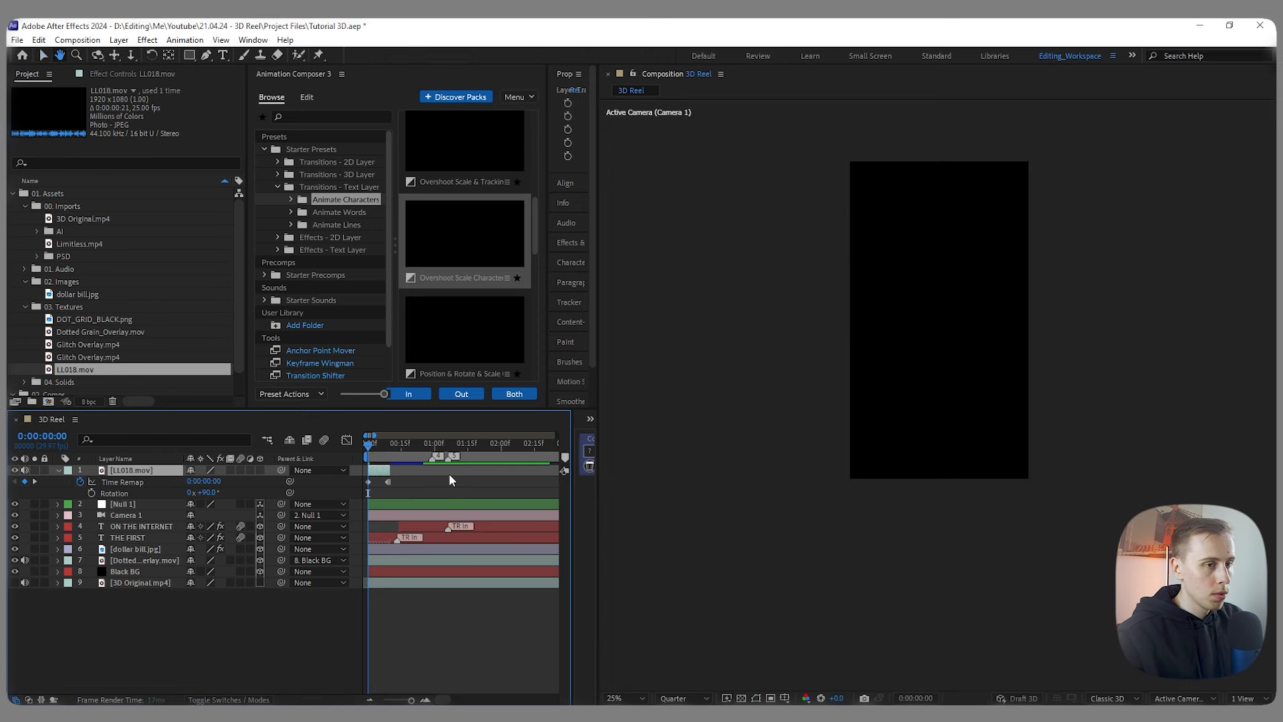
key(space)
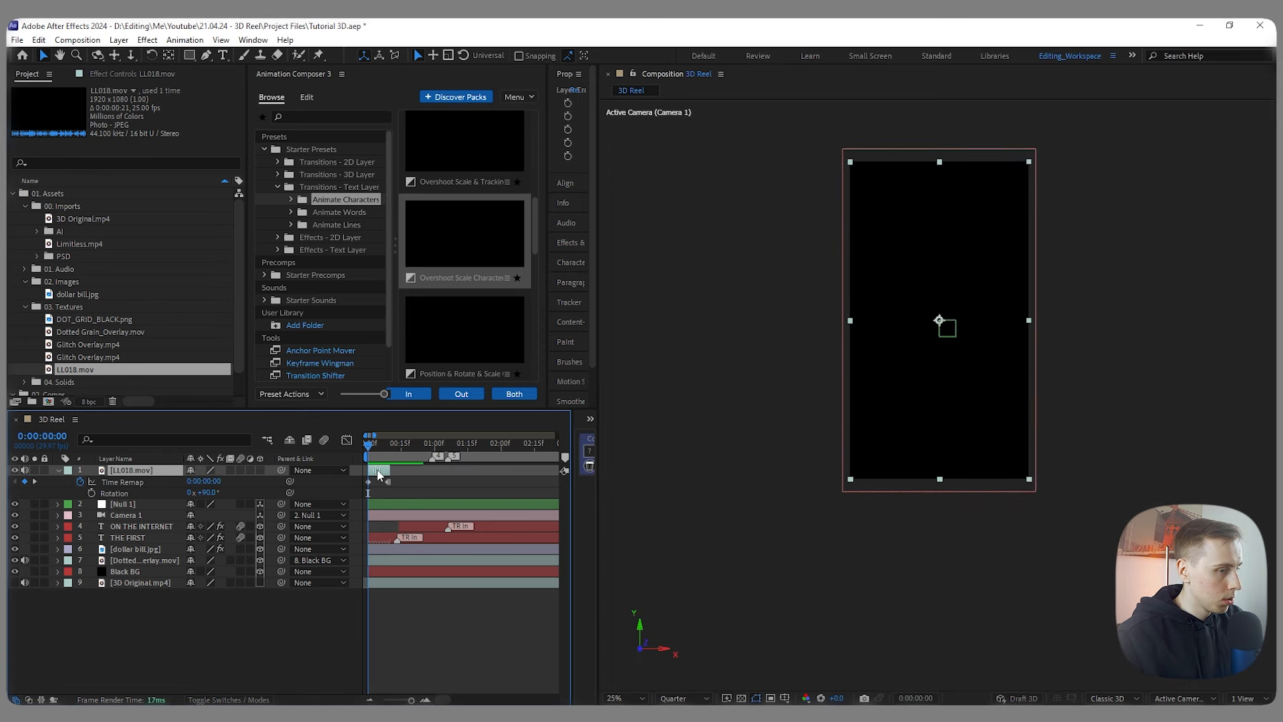
Step: Shift LL018.mov slightly earlier so the leak is already visible at the composition's first frame
scroll(372, 478, up, 1)
drag(442, 699, 401, 696)
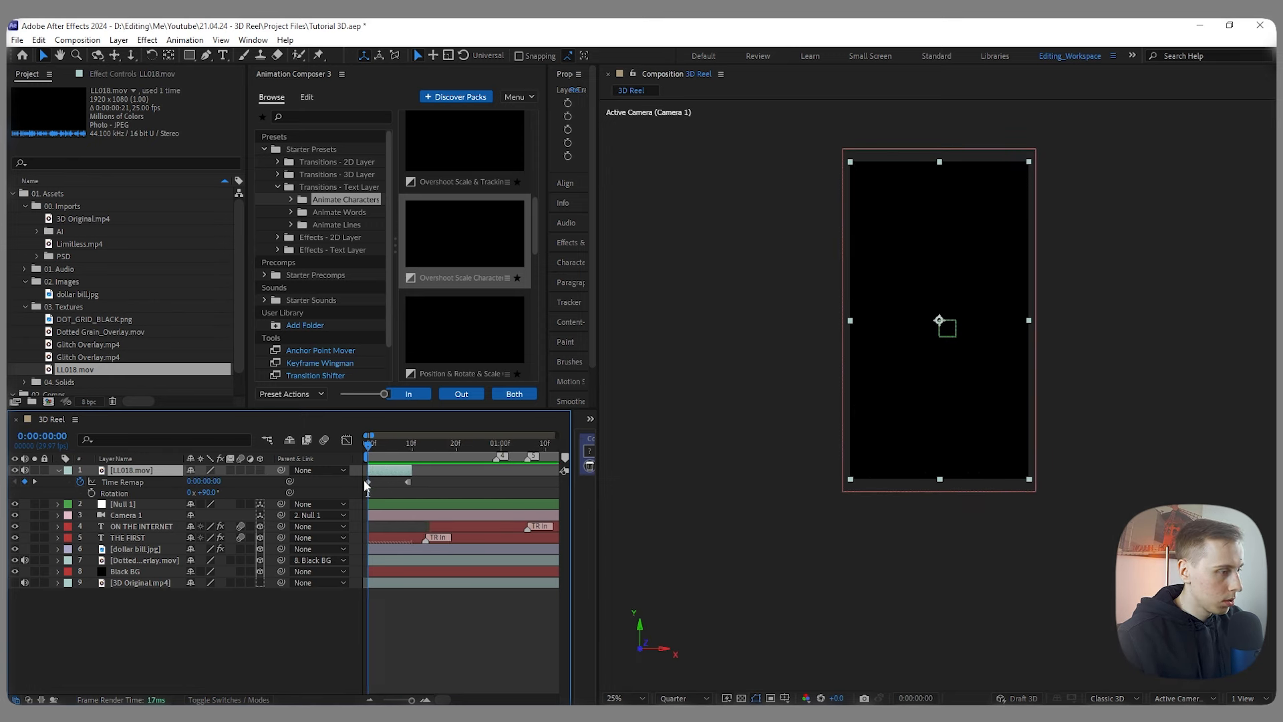
drag(368, 468, 391, 472)
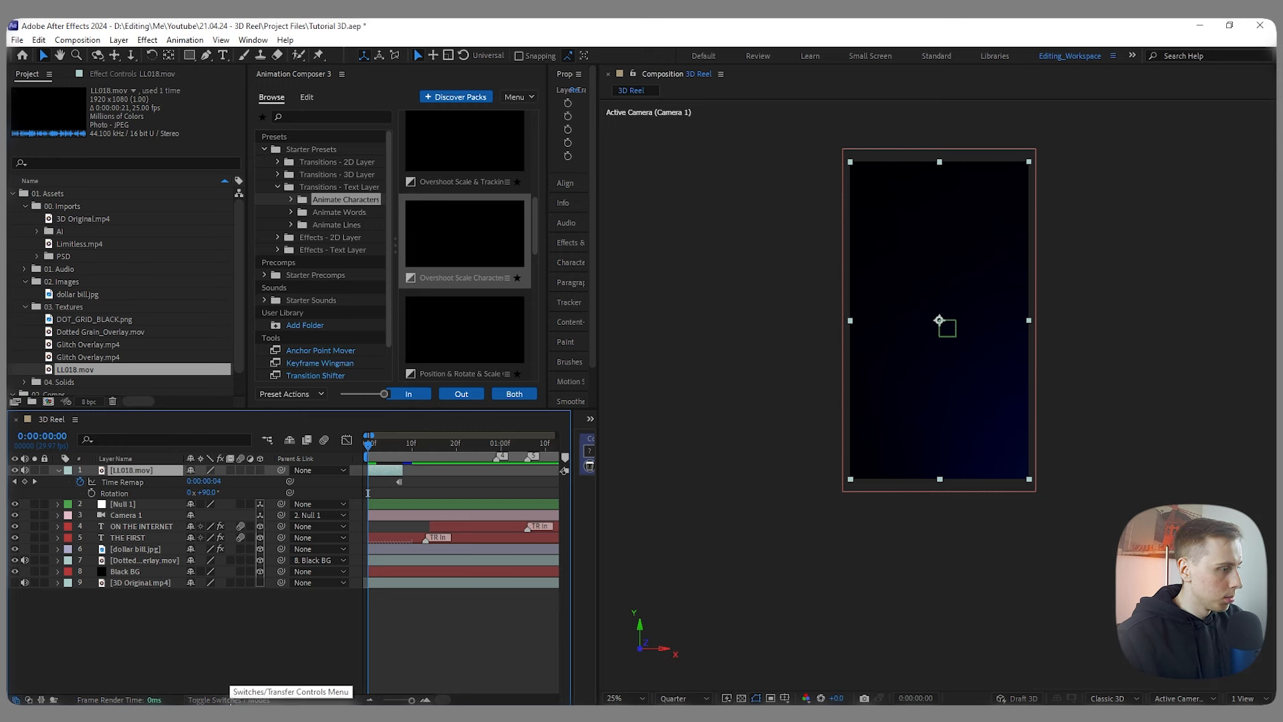
Step: Set the LL018.mov layer's blending mode to Screen and preview the light leak over the scene
click(230, 698)
click(218, 471)
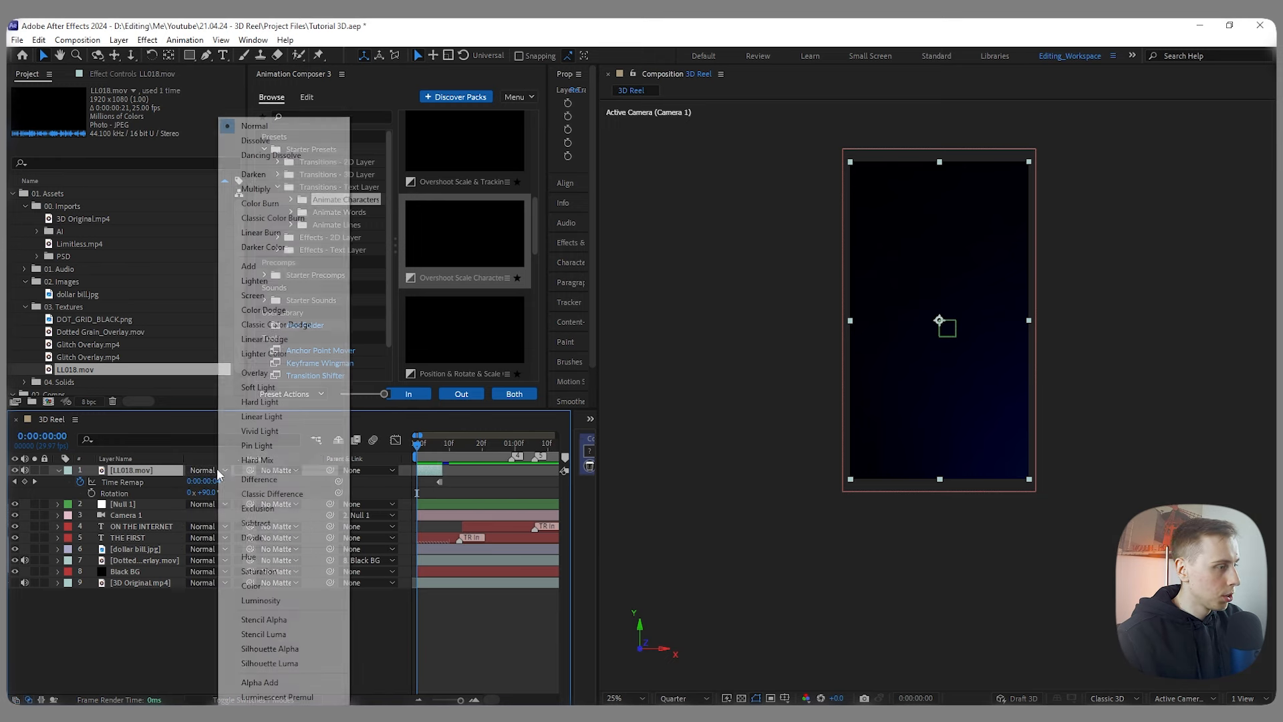
click(254, 294)
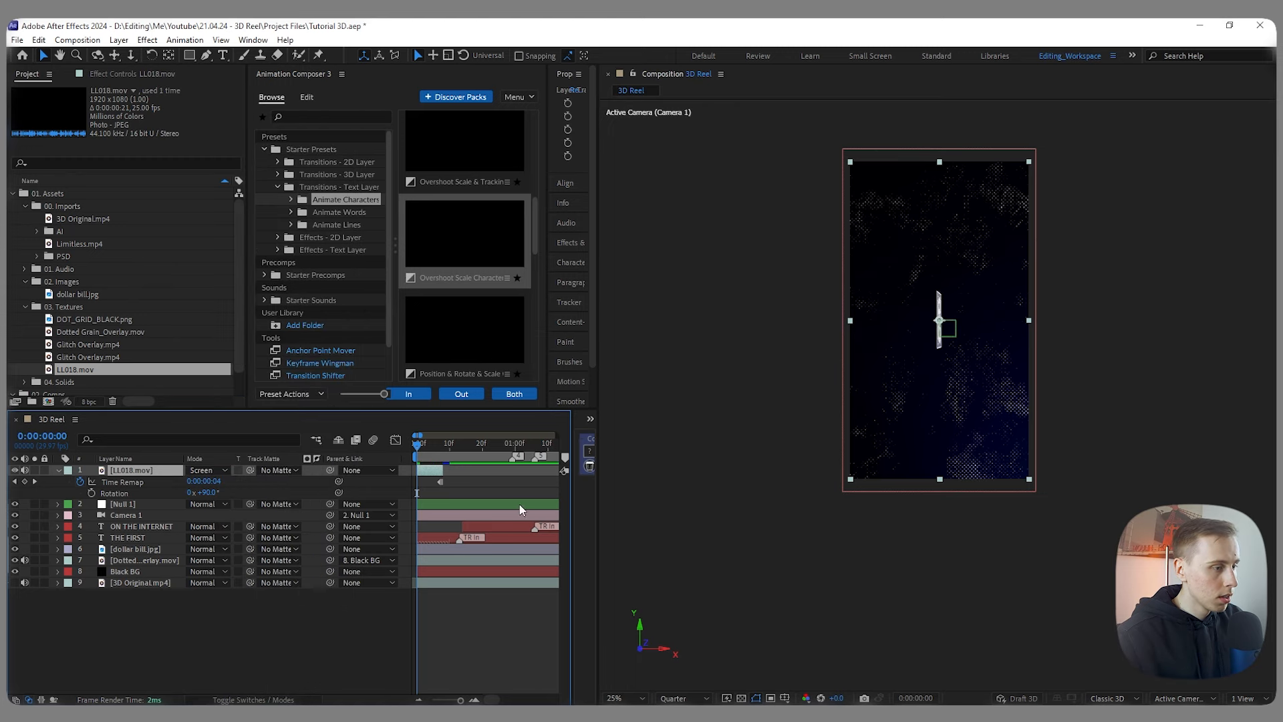
click(468, 643)
key(space)
key(space)
drag(473, 447, 413, 453)
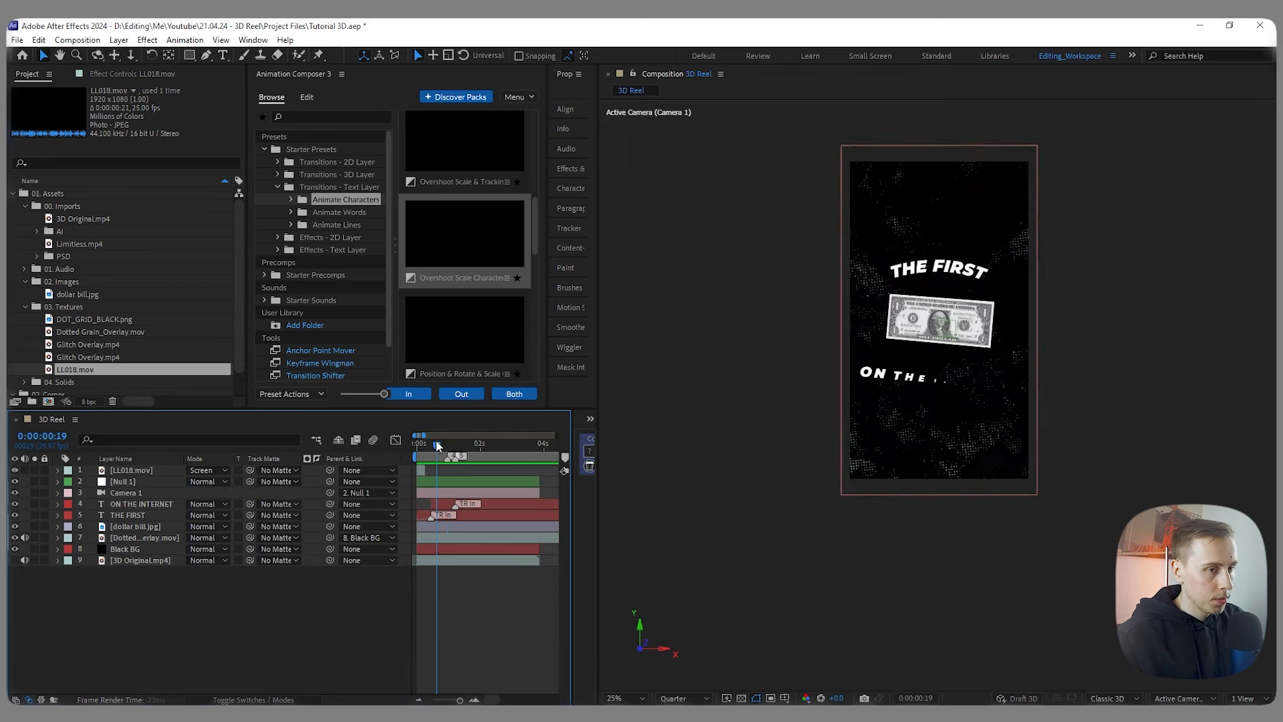
Step: Show and solo 3D Original.mp4 and examine its light flash between about 0:00:01:06 and 0:00:01:14
mouse_move(436, 441)
mouse_down()
mouse_move(478, 441)
mouse_move(457, 452)
mouse_up()
scroll(446, 476, up, 1)
click(14, 560)
click(34, 560)
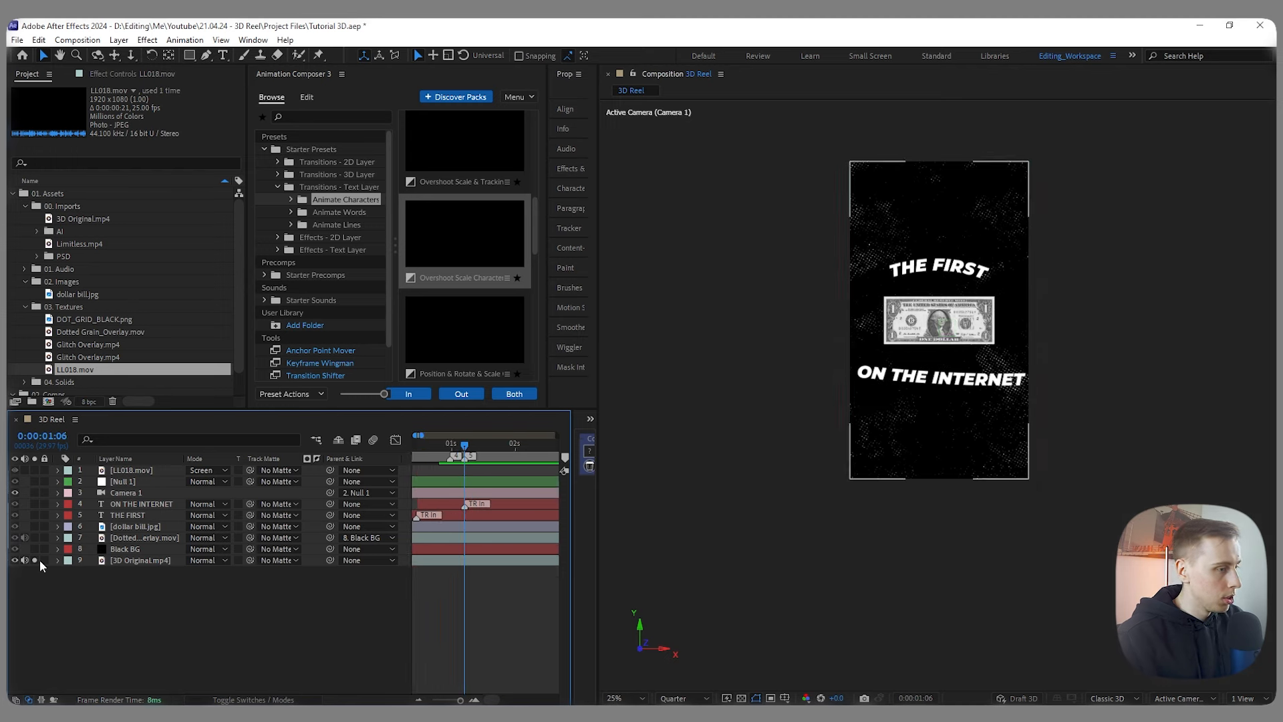
drag(465, 449, 476, 448)
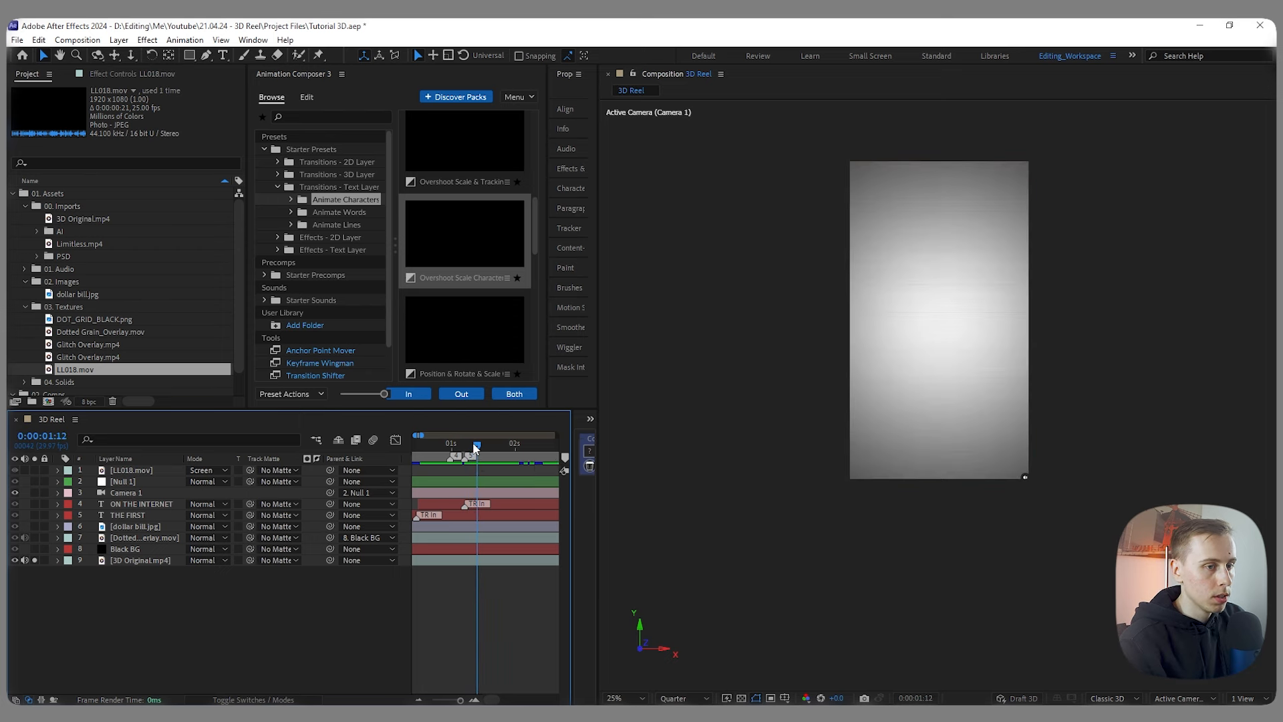
key(Page_Down)
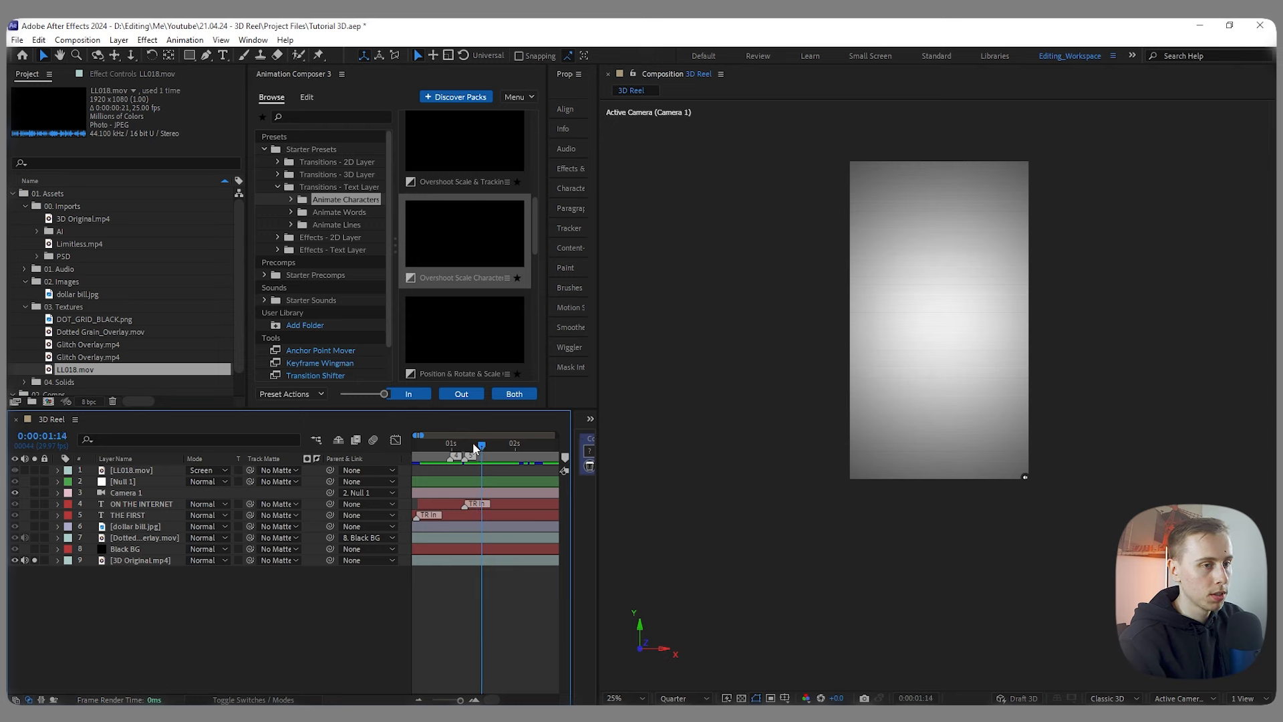
click(472, 443)
drag(473, 448, 476, 449)
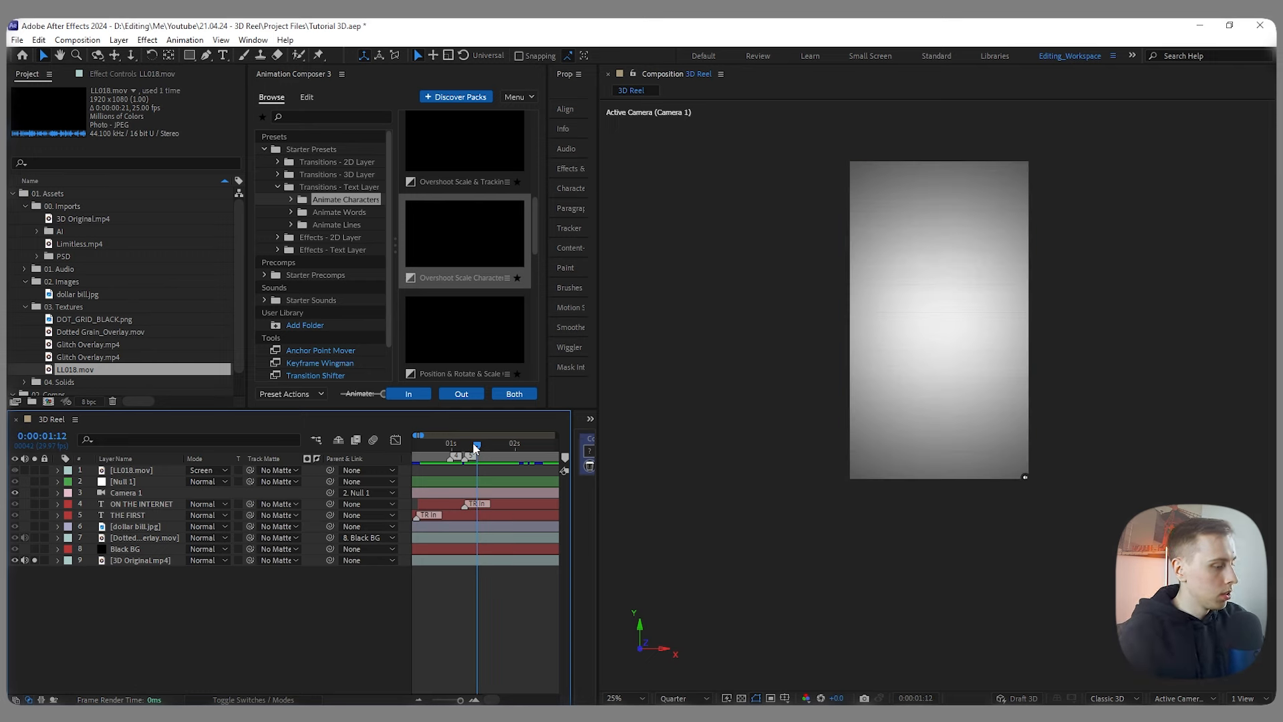
click(466, 446)
alt+scroll(438, 483, up, 1)
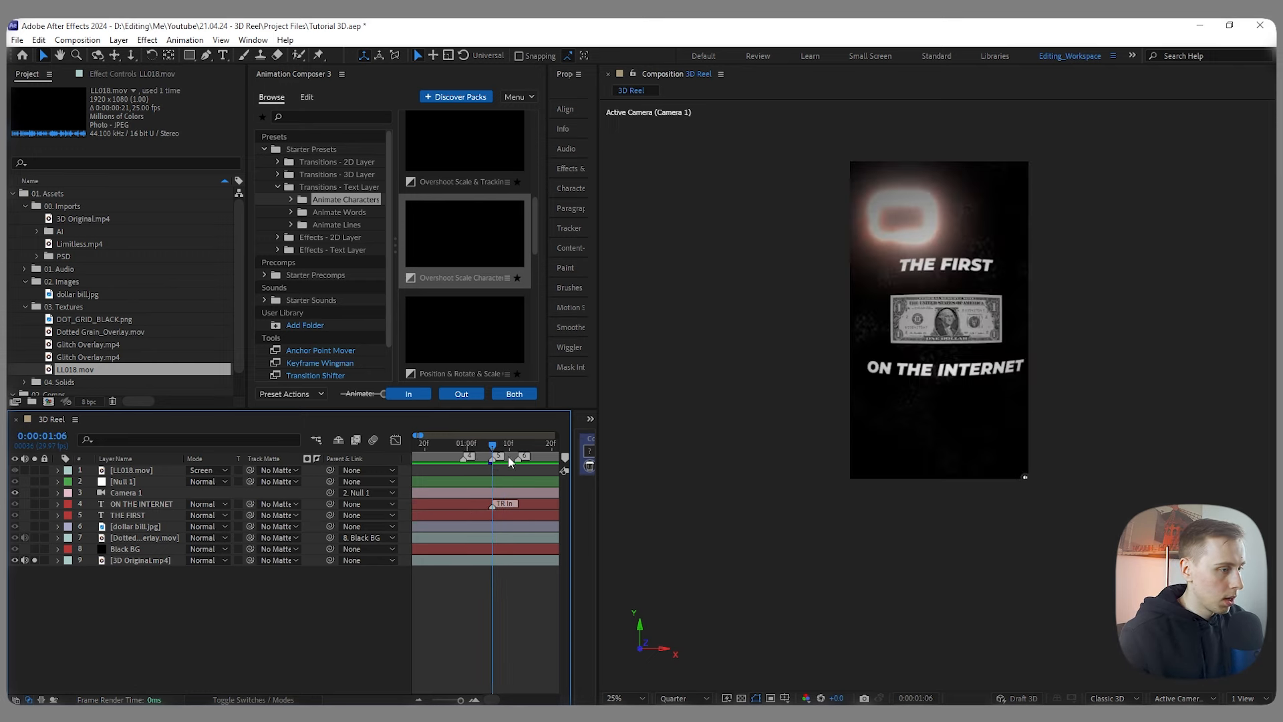
Step: Unsolo and hide 3D Original.mp4, and add light or fire leaks.mp4 to the composition as the topmost layer
click(34, 561)
scroll(165, 281, down, 1)
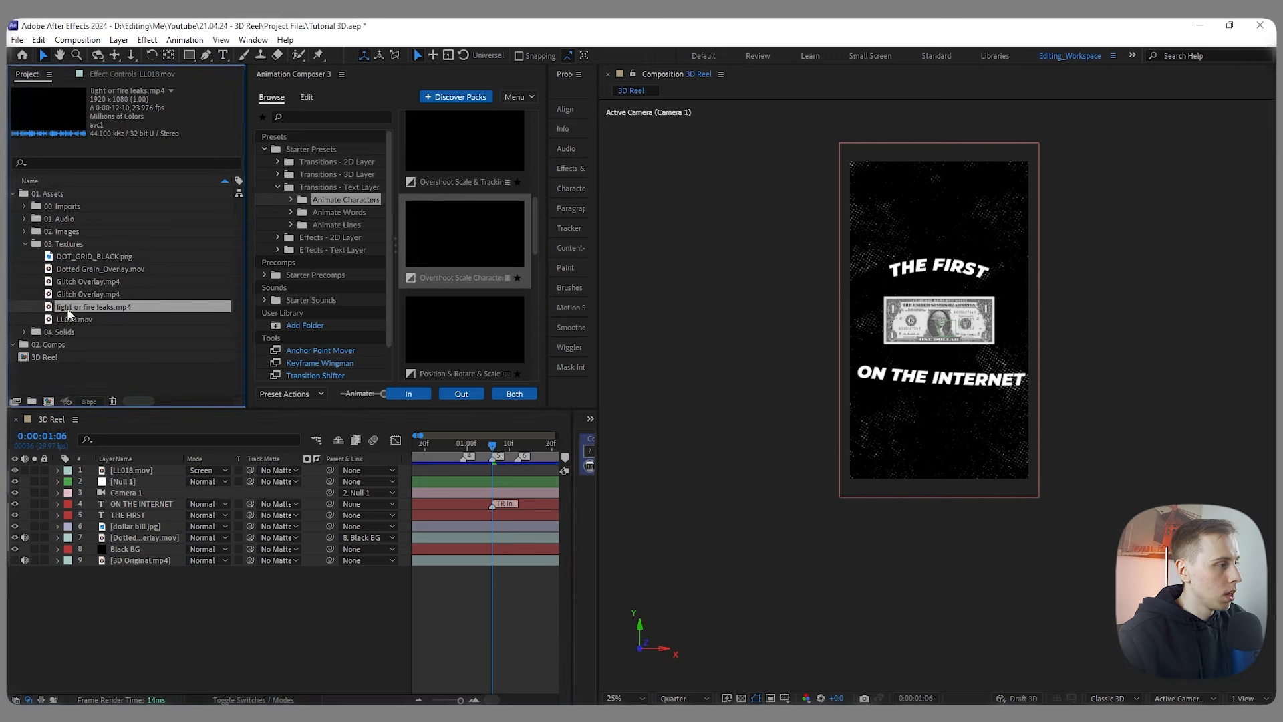
drag(73, 307, 148, 572)
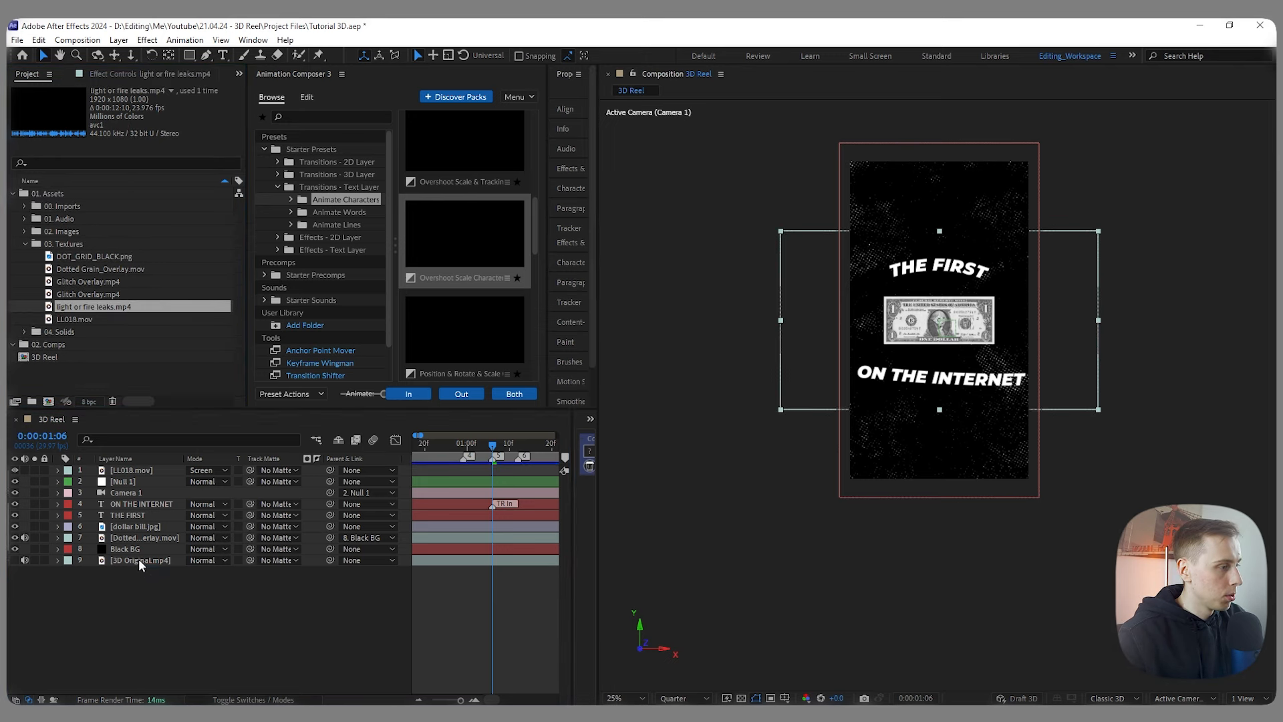
key(ctrl+bracketright)
key(ctrl+bracketright)
key(ctrl+bracketright)
key(ctrl+bracketright)
key(ctrl+bracketright)
key(ctrl+bracketright)
key(ctrl+bracketright)
key(ctrl+bracketright)
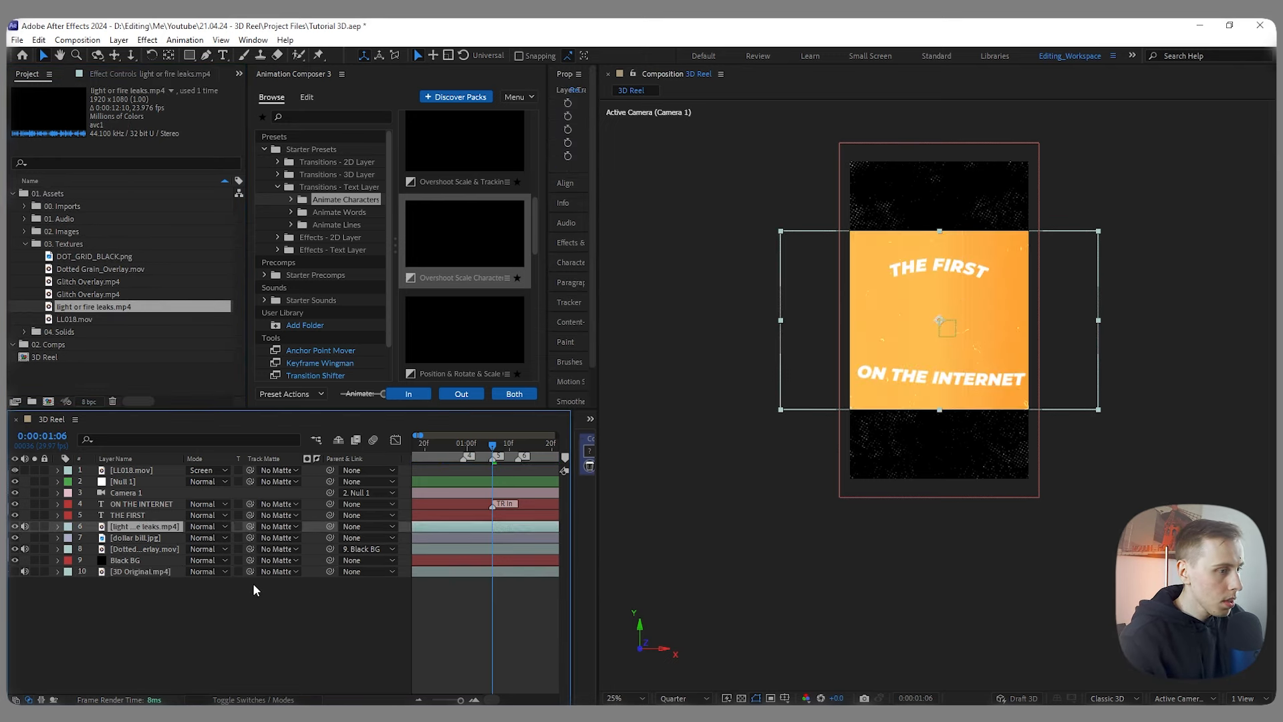
key(ctrl+bracketright)
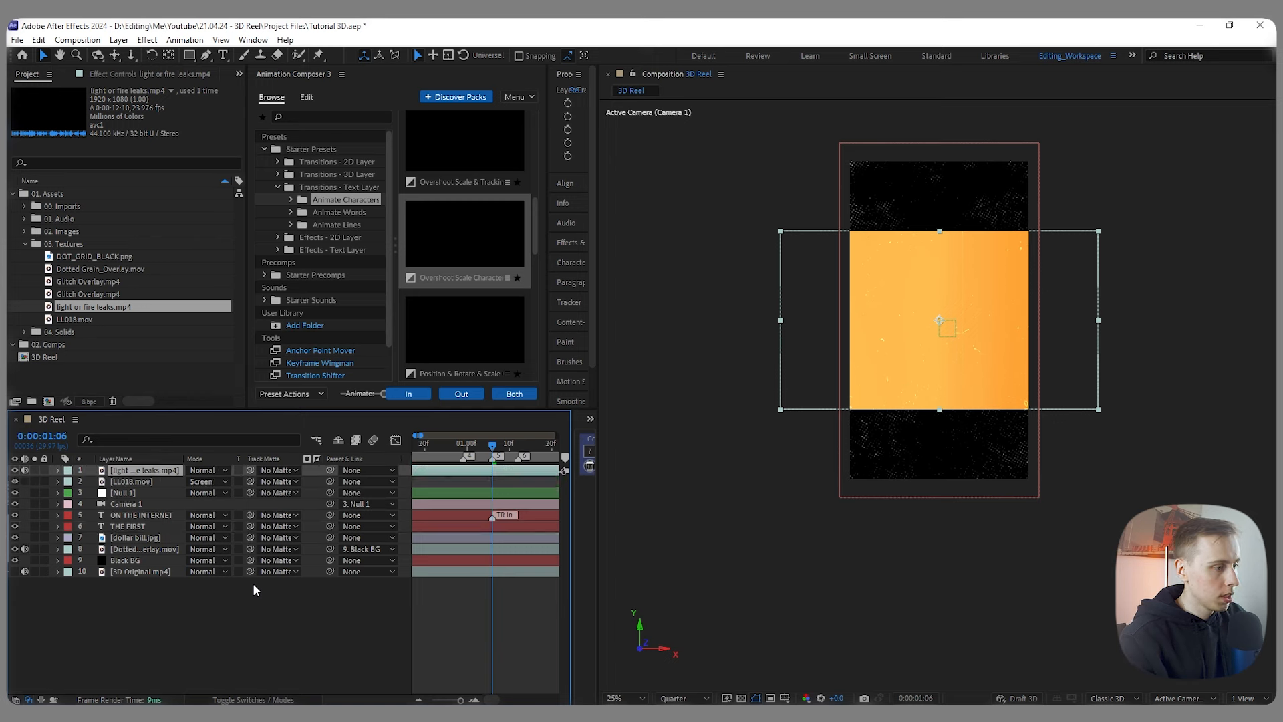
Step: Widen the timeline area and play the light or fire leaks.mp4 footage from about 0:00:01:14 to 0:00:01:22
scroll(917, 278, down, 2)
scroll(452, 514, down, 2)
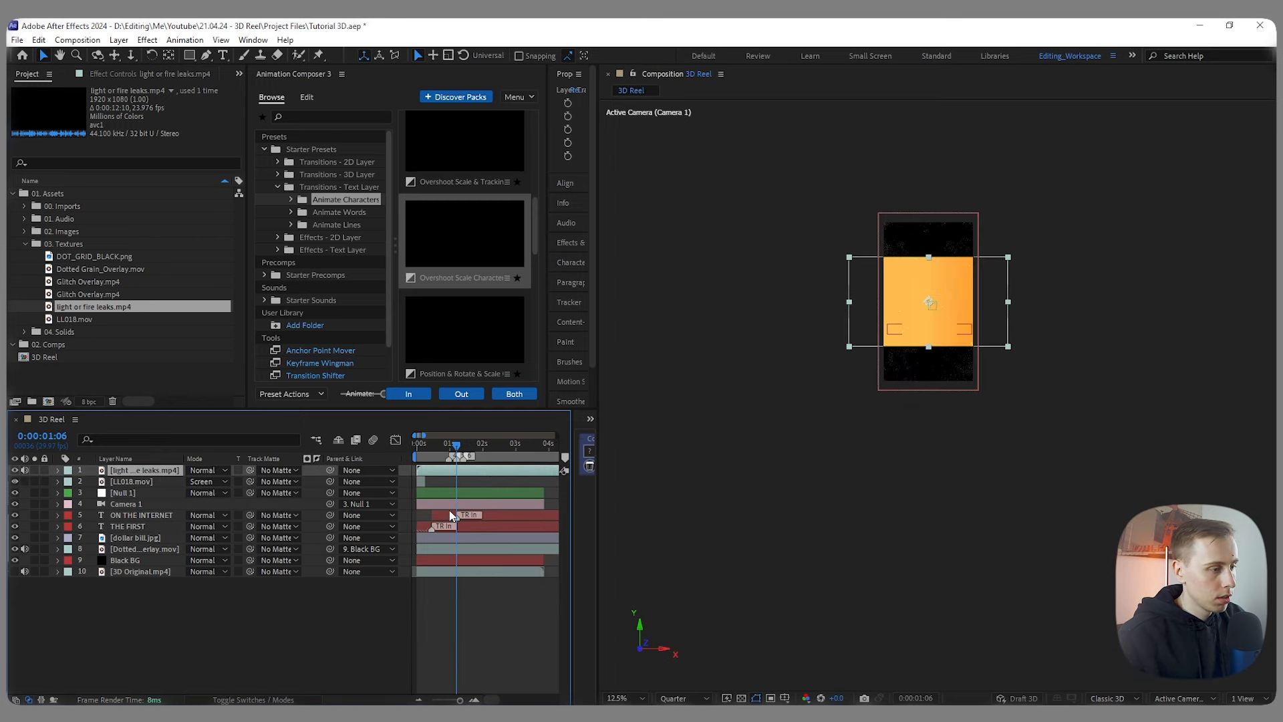
drag(599, 341, 710, 341)
drag(547, 273, 644, 273)
drag(573, 466, 662, 466)
click(468, 451)
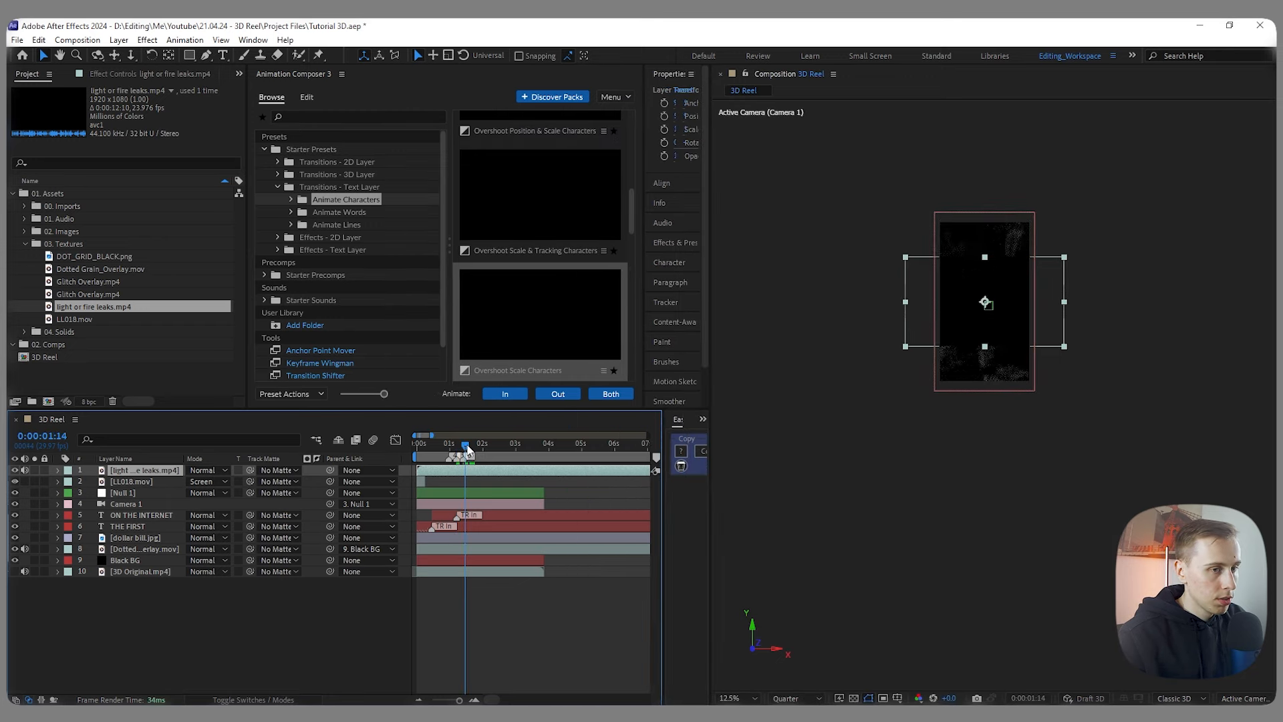
key(=)
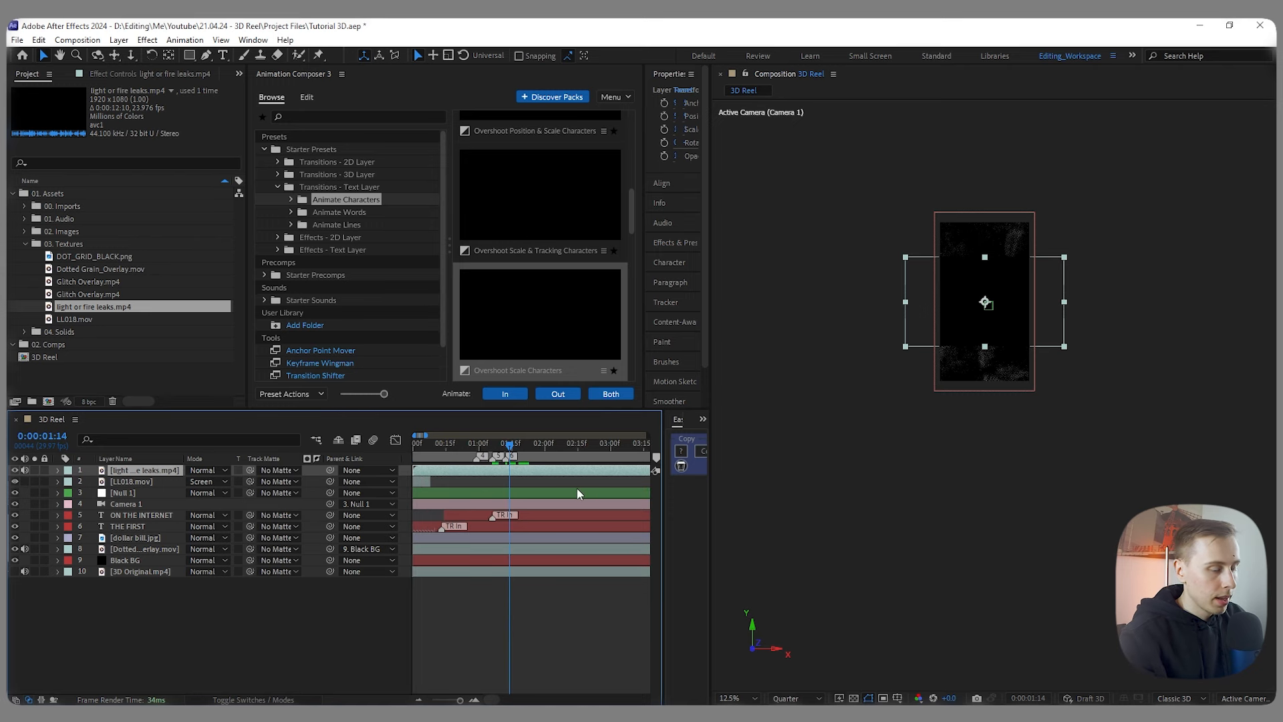
key(space)
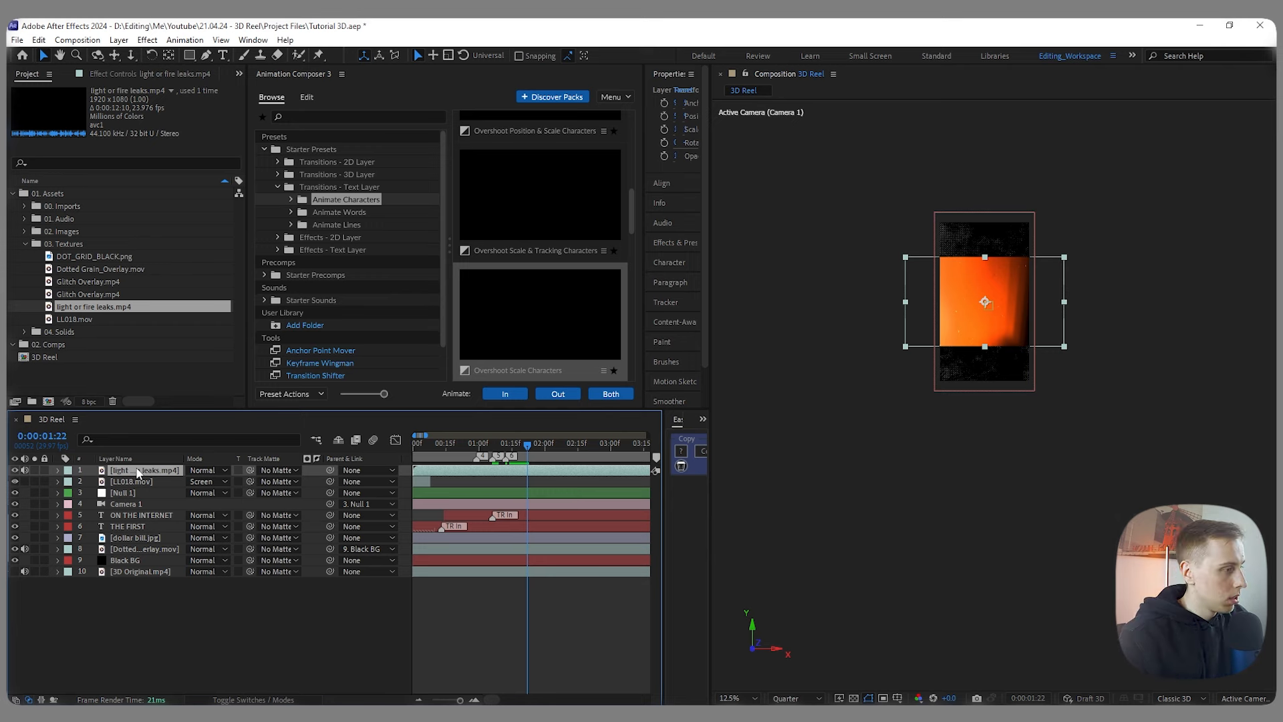
Step: Rotate the light or fire leaks.mp4 layer to 90° so it fills the vertical frame
key(r)
click(204, 481)
text(90)
key(Return)
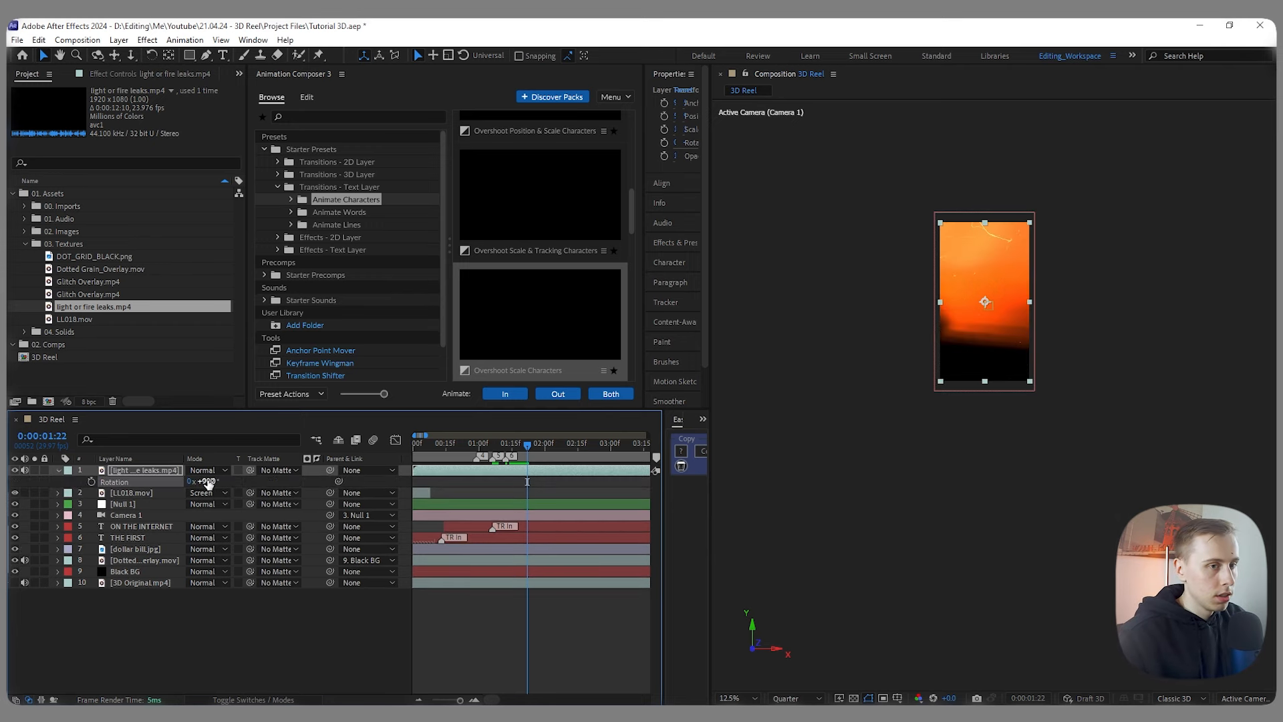
Step: Step frame by frame to where the leak begins and trim the light or fire leaks.mp4 layer's start to 0:00:01:16
key(Page_Up)
key(Page_Up)
key(Page_Up)
key(Page_Up)
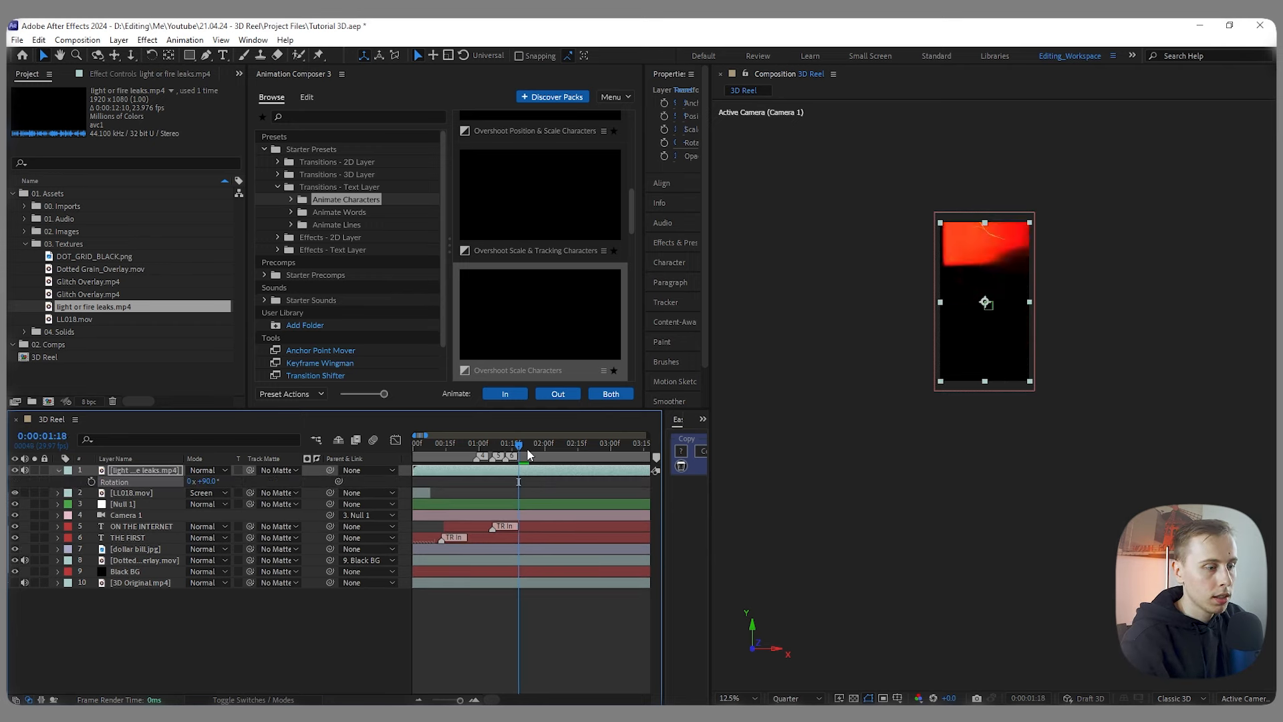
key(Page_Down)
key(Page_Down)
key(Page_Down)
key(Page_Down)
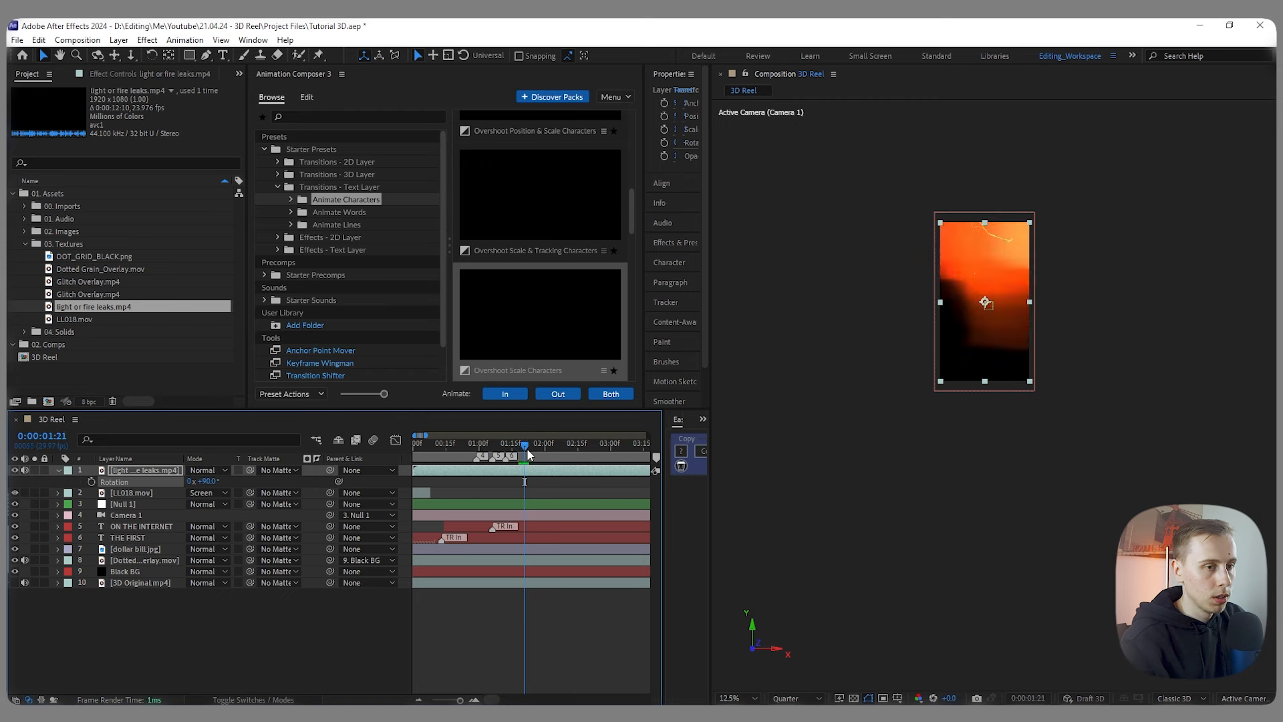
key(Page_Down)
key(Page_Up)
key(Page_Up)
key(Page_Up)
key(Page_Up)
key(Page_Up)
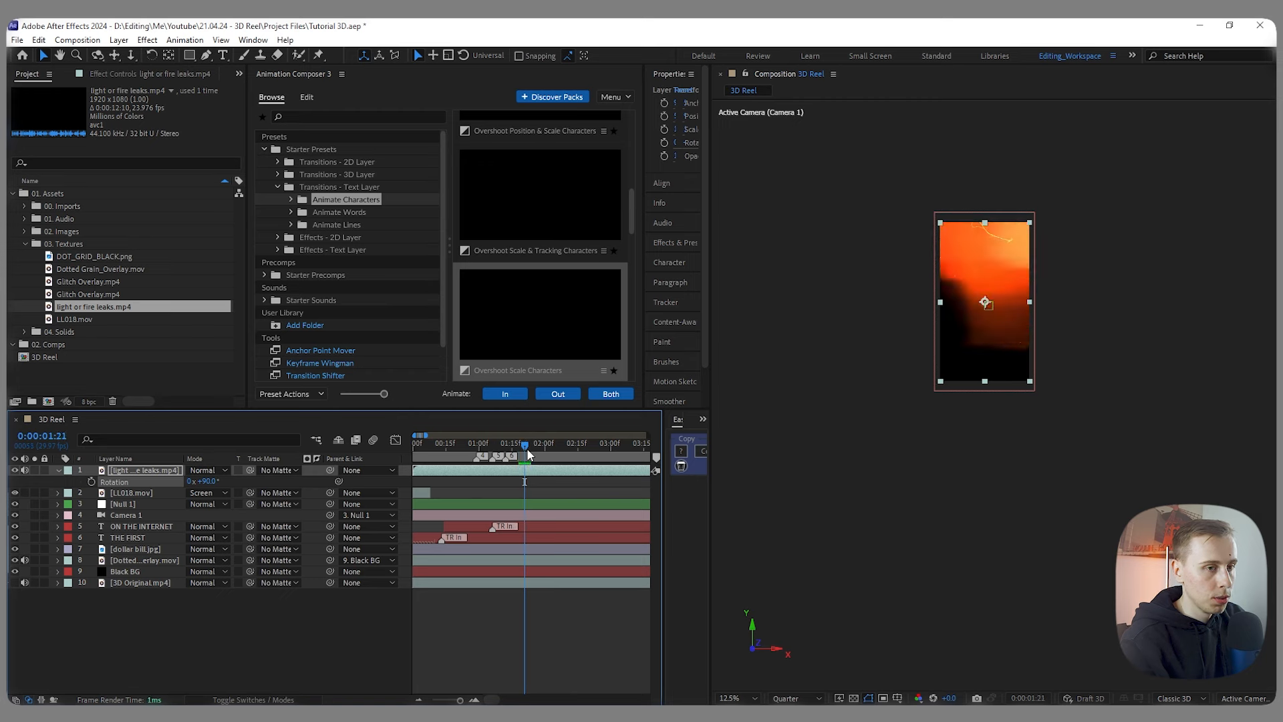
key(Page_Up)
key(Page_Up)
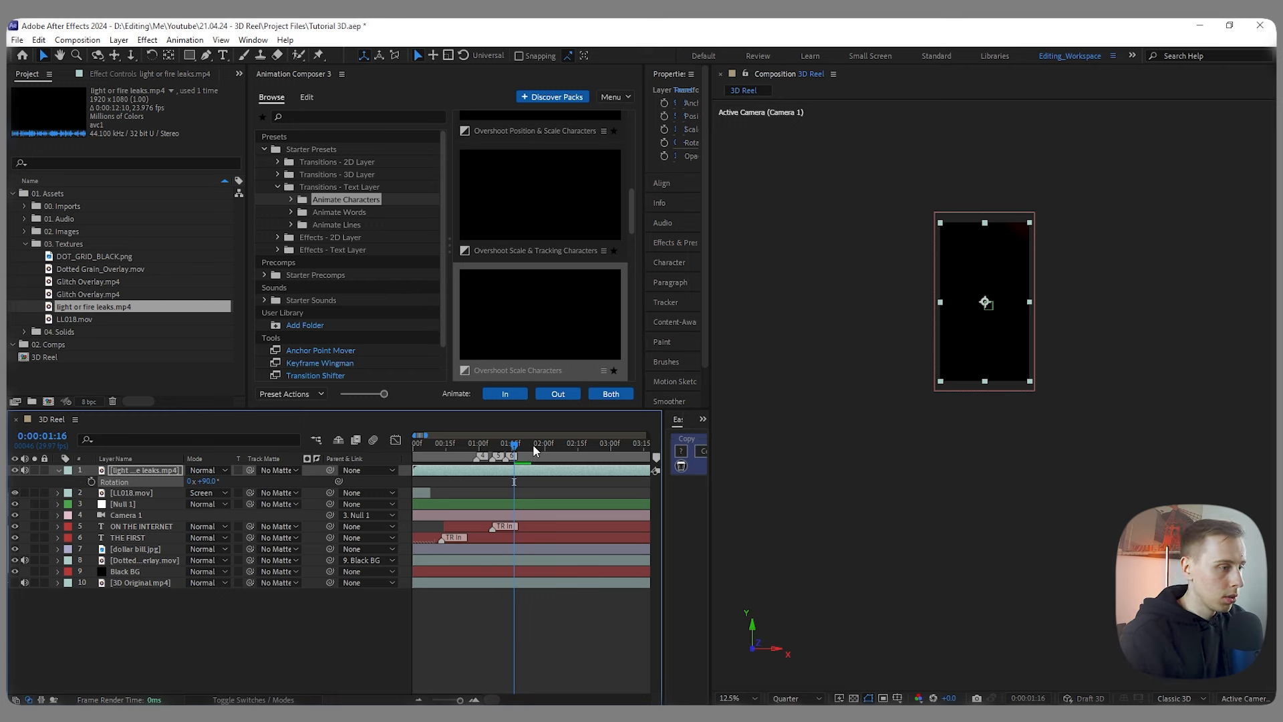
drag(413, 469, 514, 474)
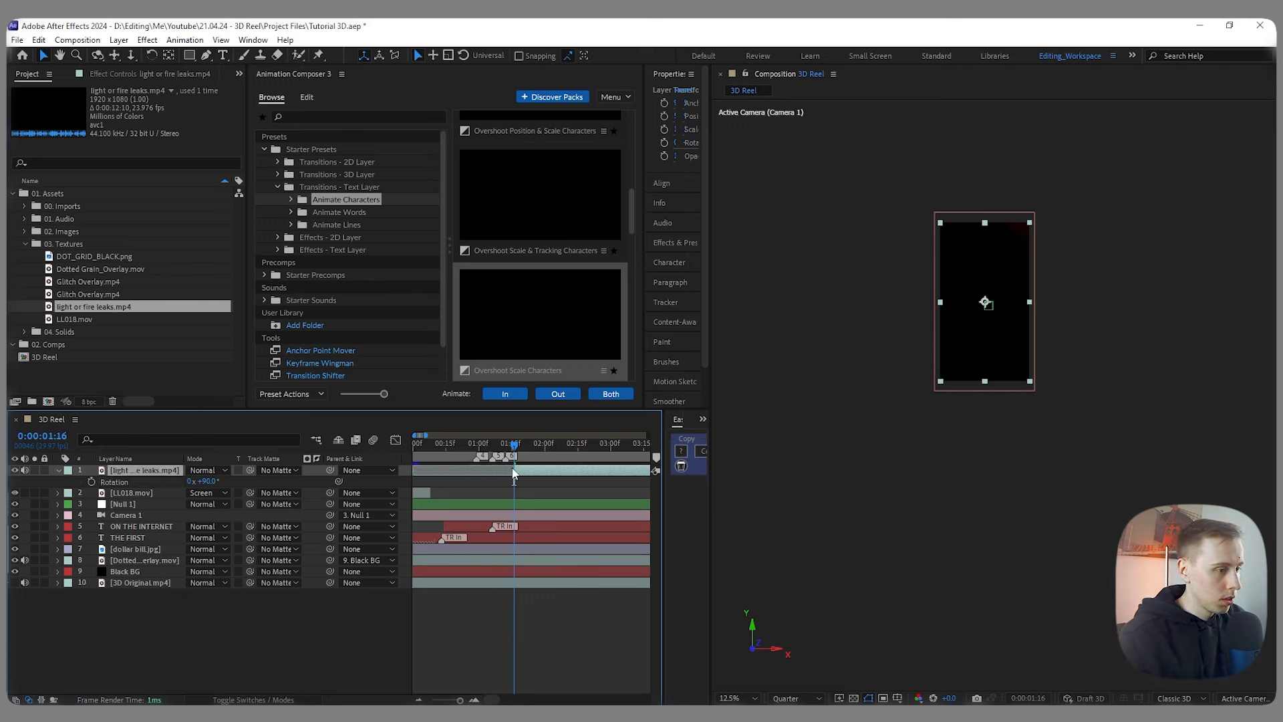
Step: Step forward to where the leak fades out and trim the light or fire leaks.mp4 layer's end to about 0:00:02:02
key(Page_Down)
key(Page_Down)
key(Page_Down)
key(Page_Down)
key(Page_Down)
key(Page_Down)
key(Page_Down)
key(Page_Down)
key(Page_Down)
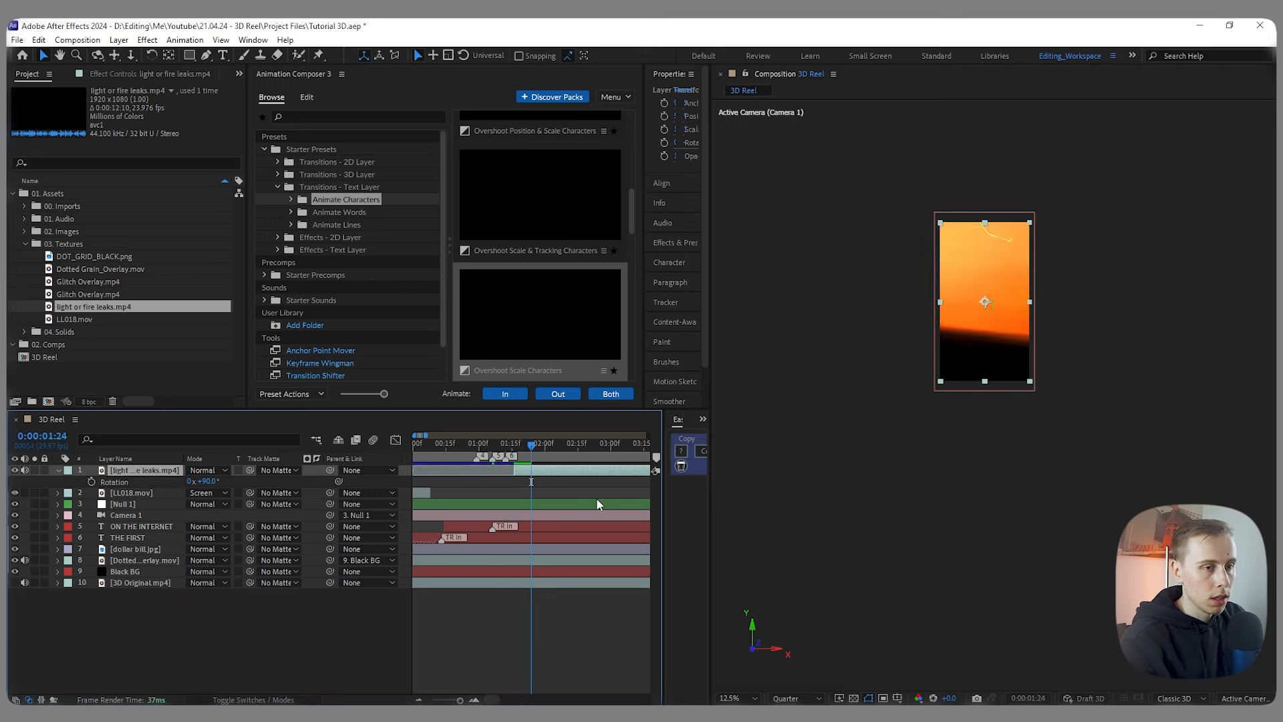
key(Page_Down)
key(Page_Down)
key(Page_Down)
key(Page_Down)
key(Page_Down)
key(Page_Down)
key(Page_Down)
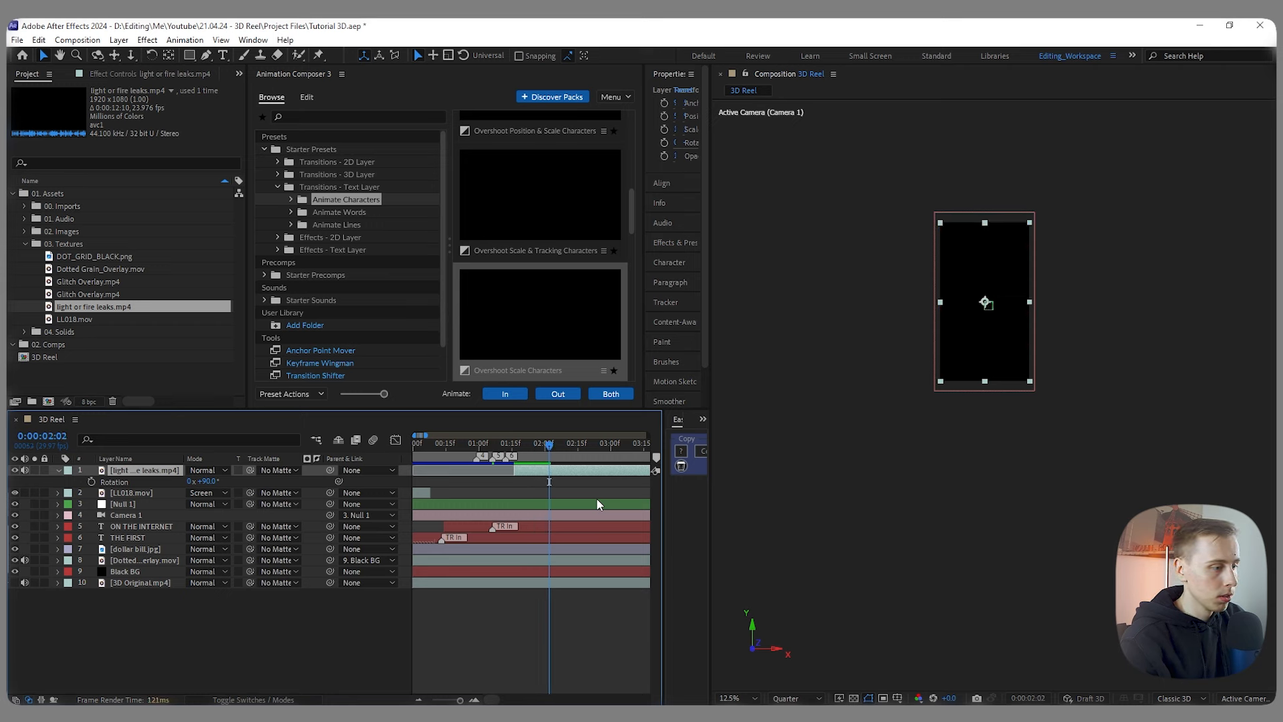
scroll(551, 493, down, 3)
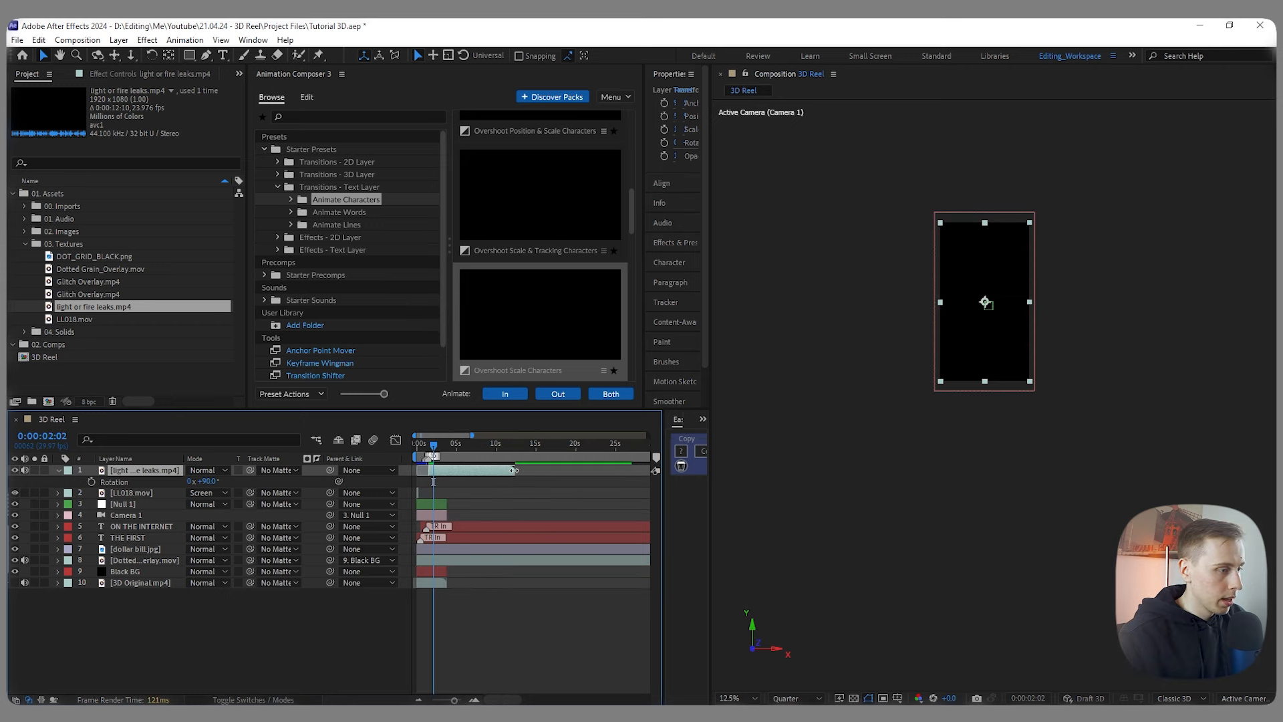
drag(514, 470, 440, 471)
scroll(427, 487, up, 3)
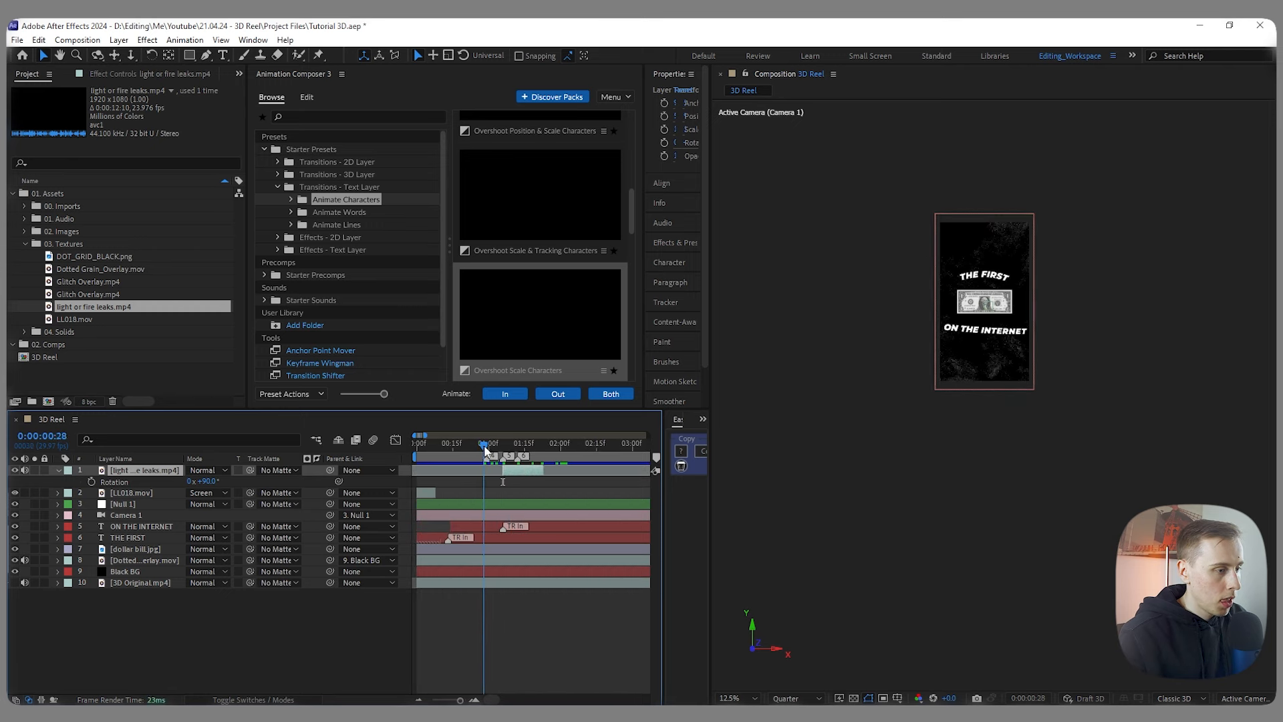
Step: Line up the trimmed light or fire leaks.mp4 layer with the marker at 0:00:01:06 and set its blending mode to Screen
drag(485, 449, 535, 473)
scroll(505, 470, up, 2)
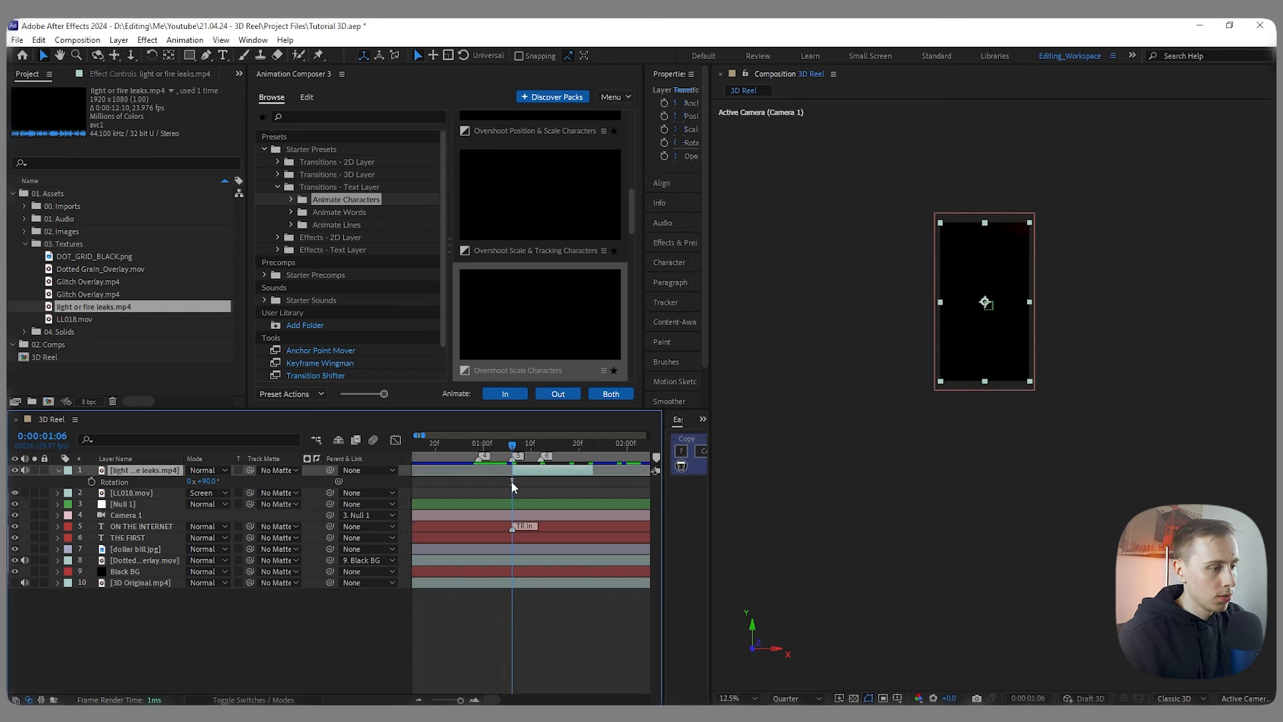
click(222, 470)
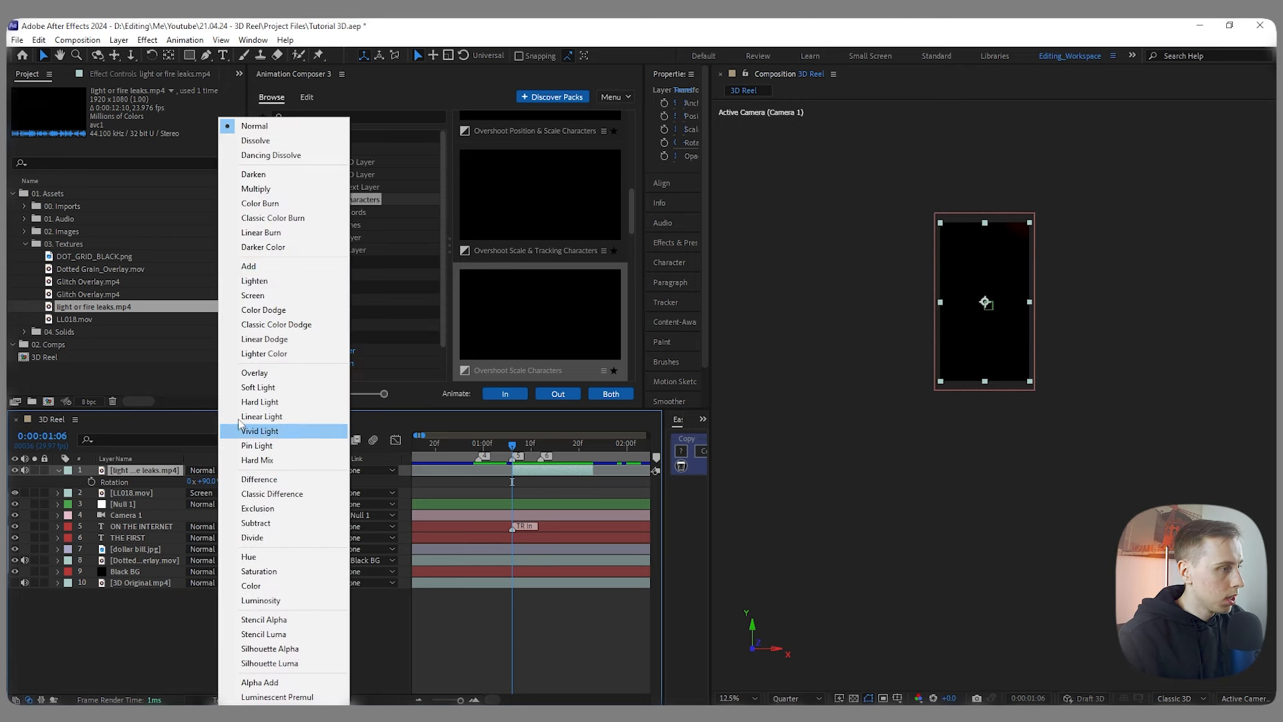
click(280, 294)
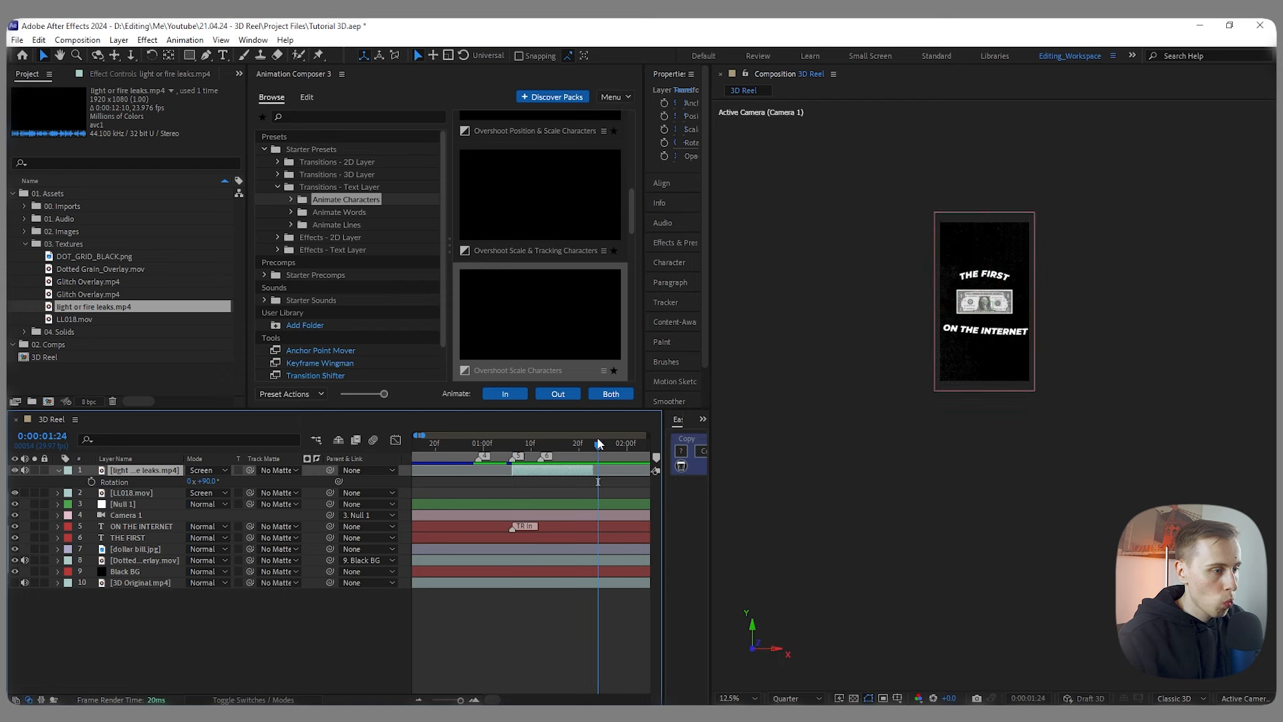
Step: Scale the light or fire leaks.mp4 layer to about 141%, set its position to 540, 1141, and preview the result
click(530, 447)
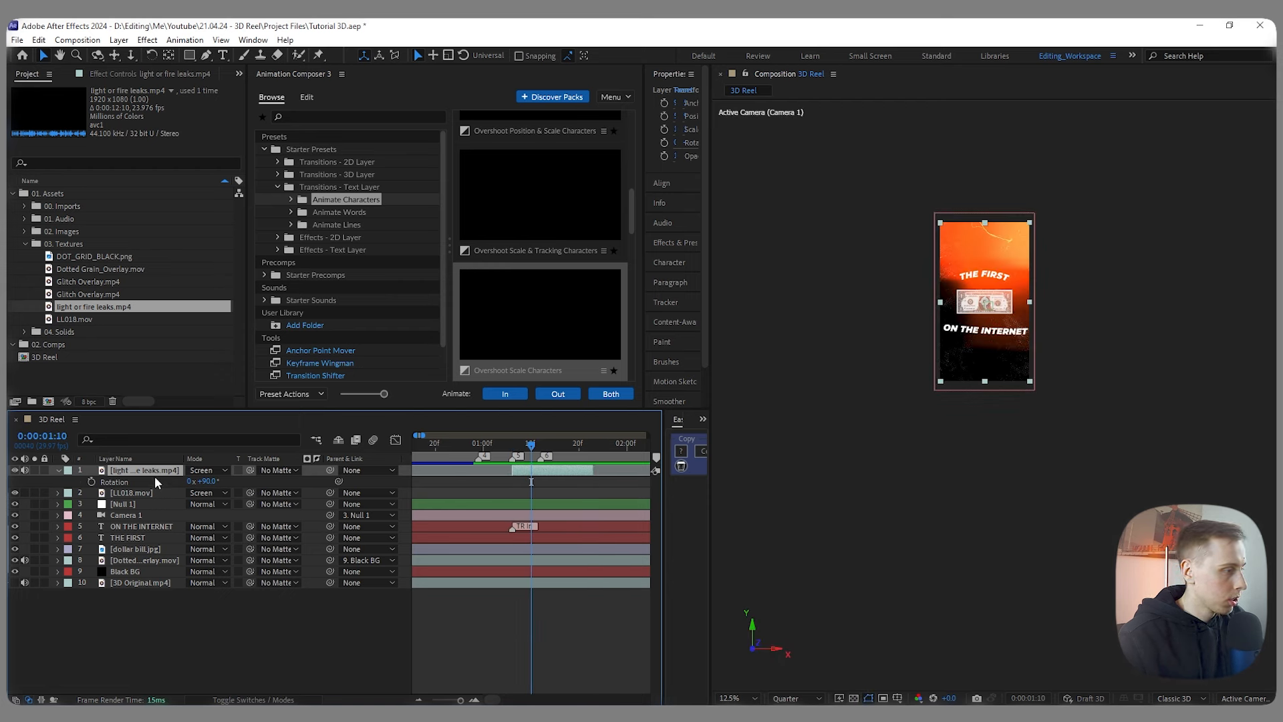
key(s)
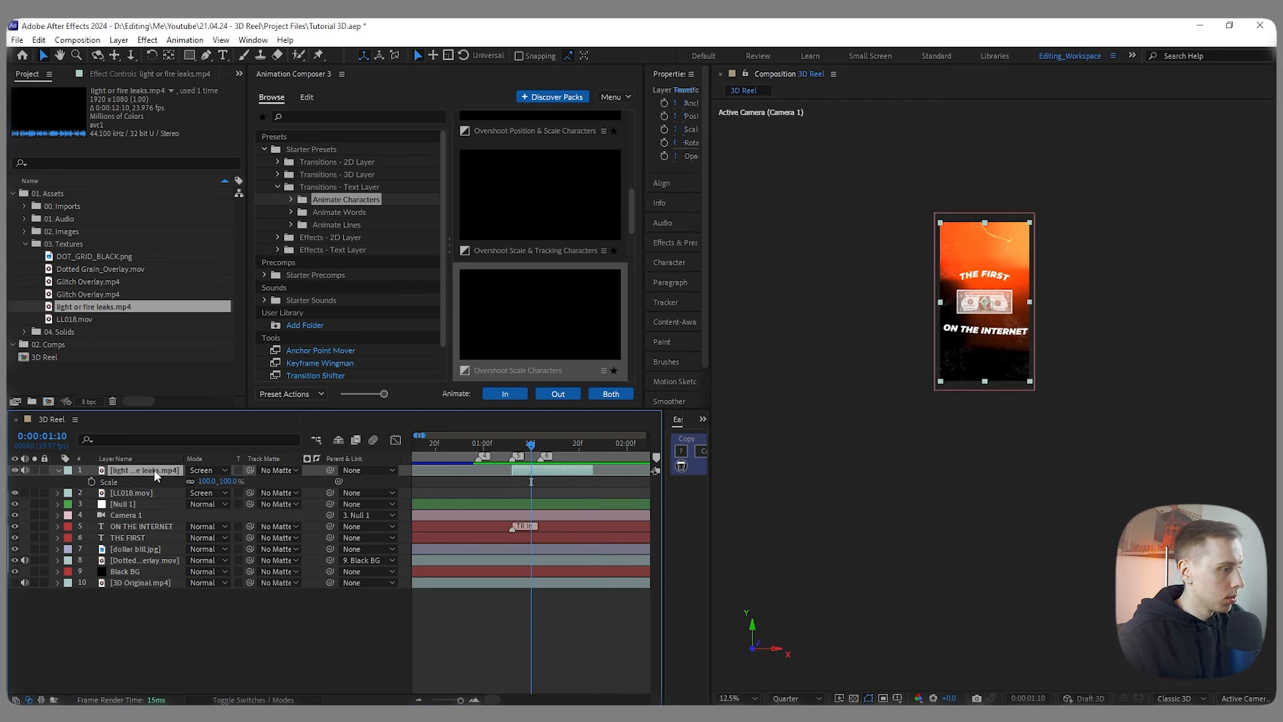
drag(207, 481, 232, 481)
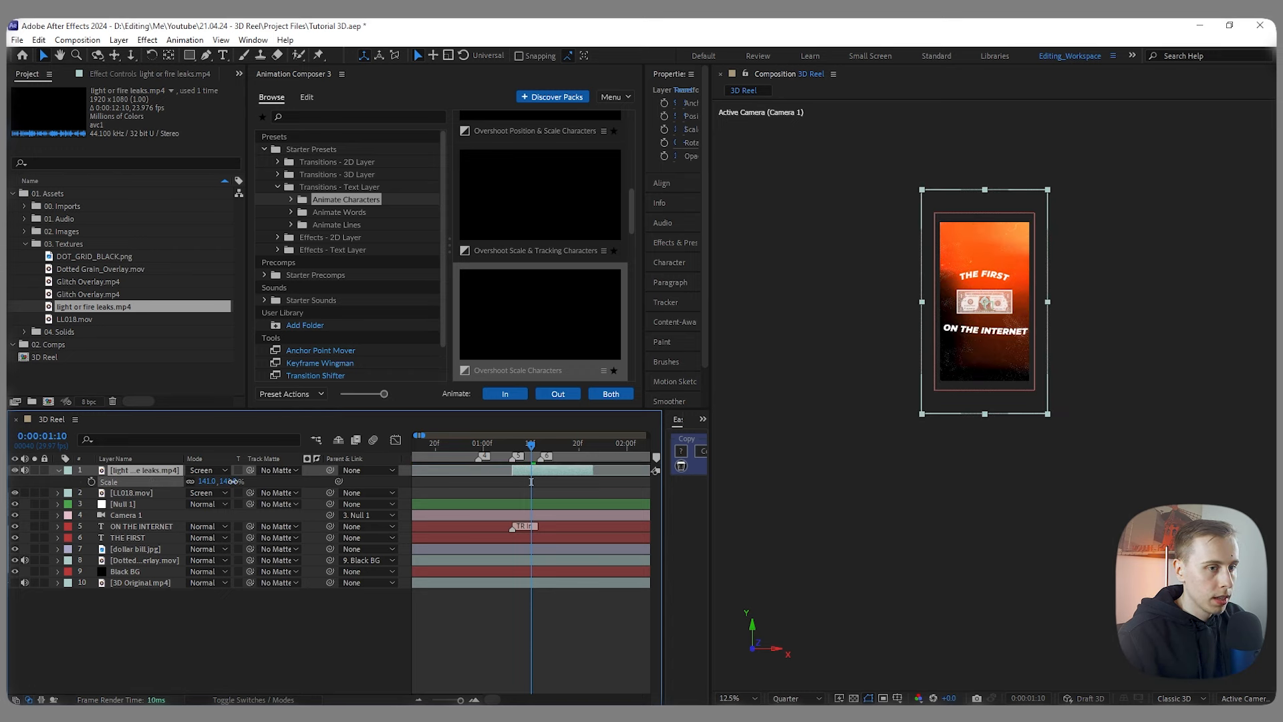
key(p)
drag(215, 481, 490, 568)
key(space)
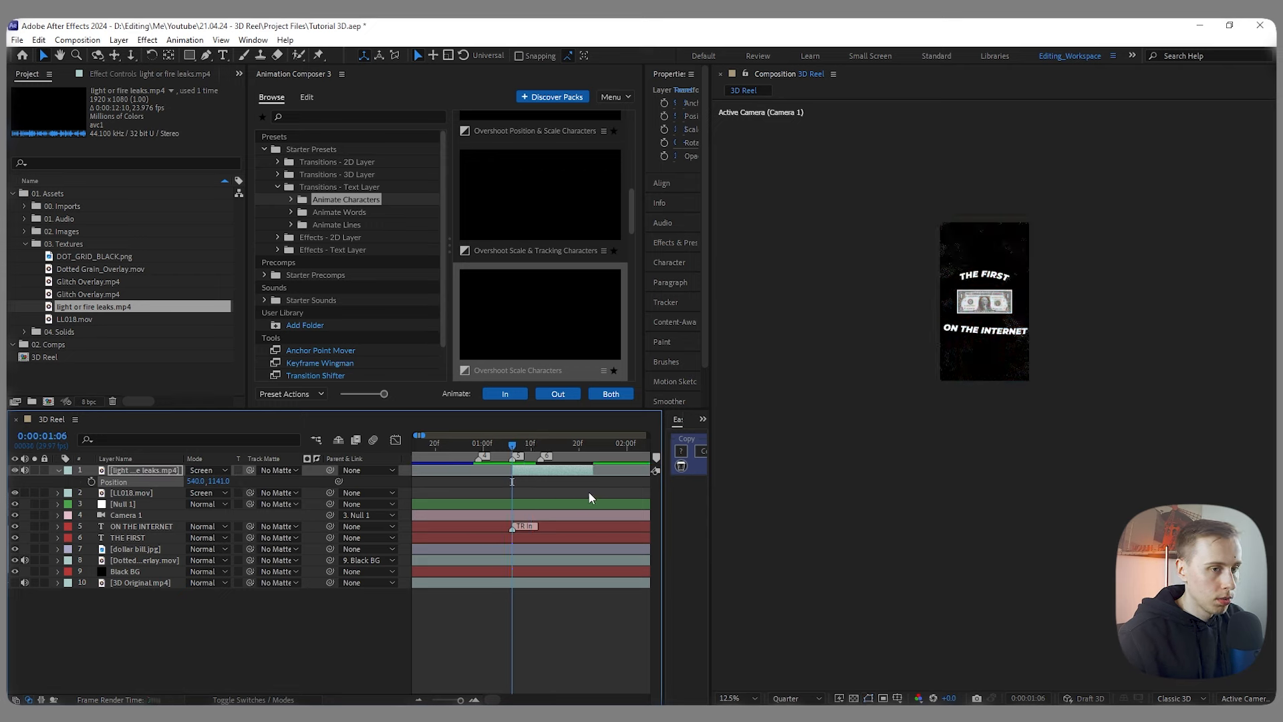
Step: Move to 0:00:01:12 and create a white 1080 x 1920 solid layer
key(space)
drag(574, 442, 542, 470)
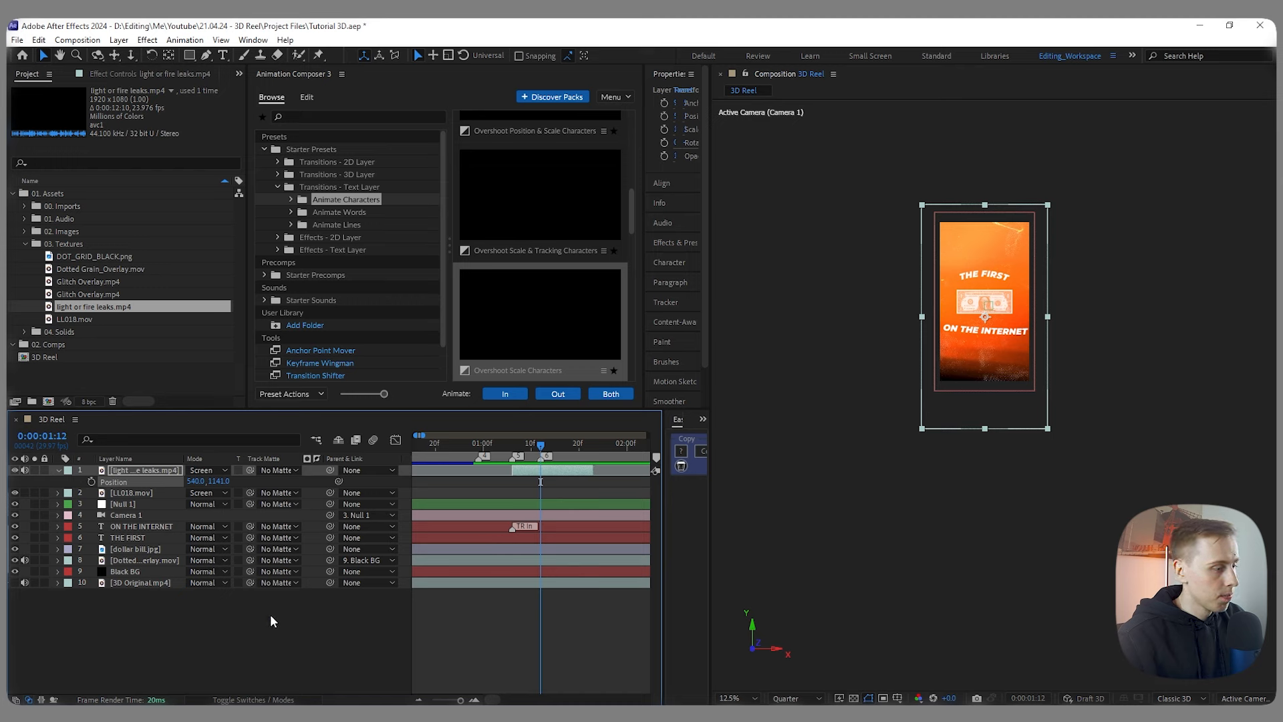
right_click(227, 610)
mouse_move(288, 461)
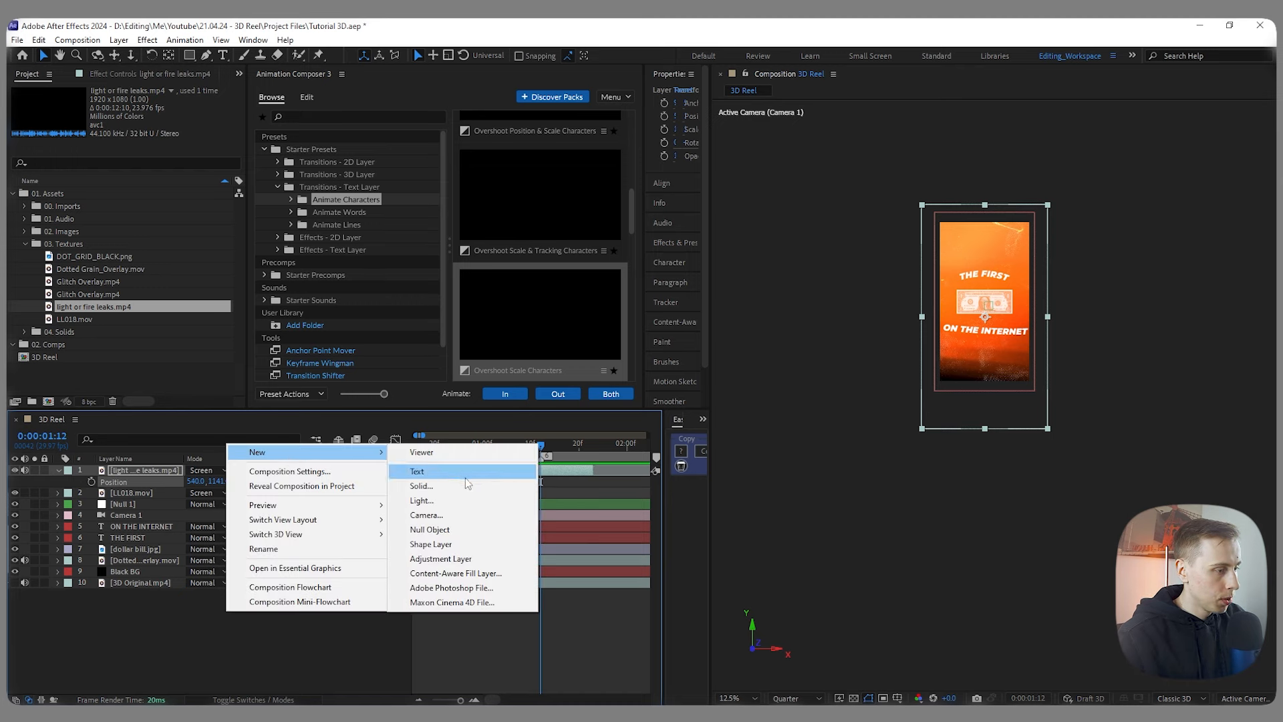
click(421, 486)
click(314, 527)
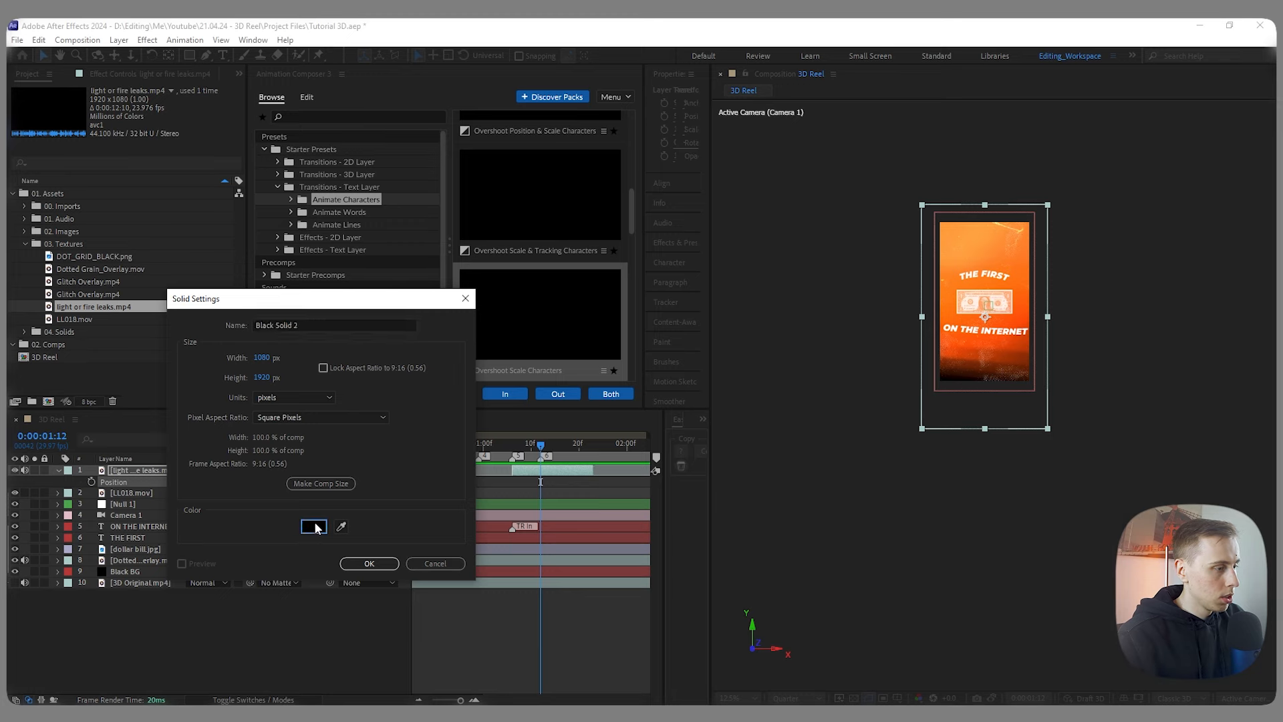
click(382, 442)
click(669, 444)
key(Return)
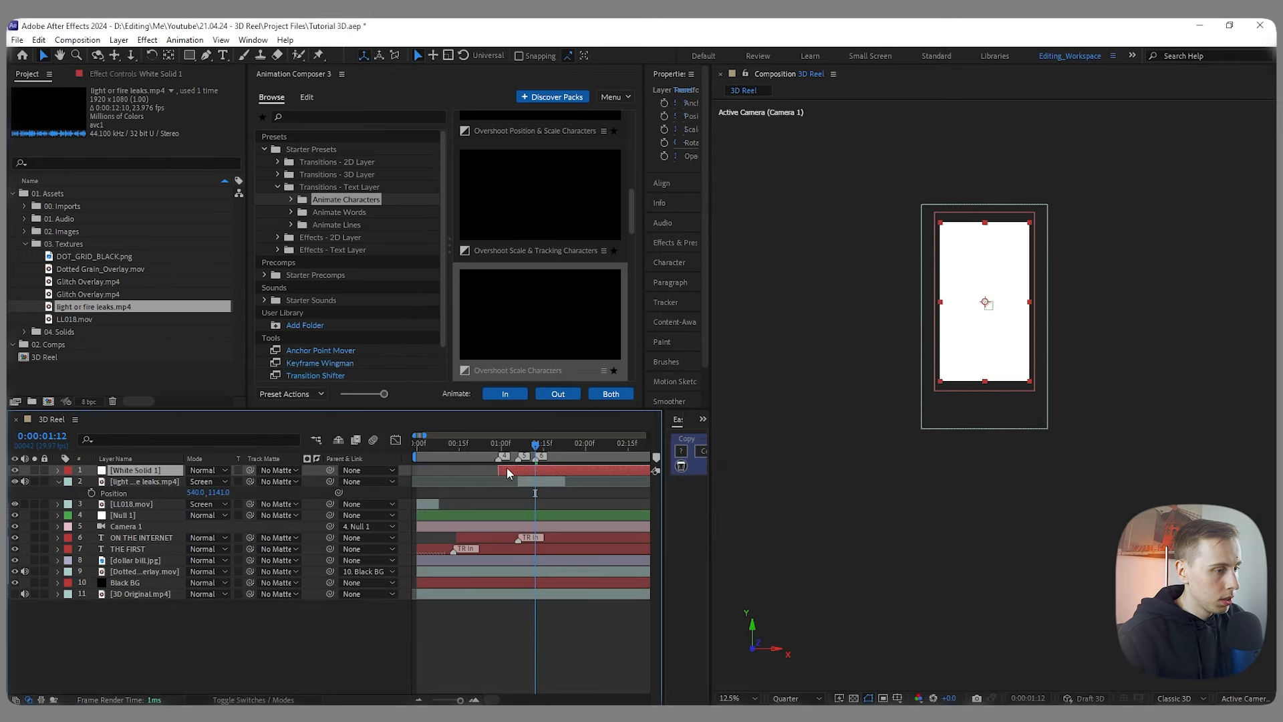
Step: Place the white solid directly below Camera 1 in the layer stack and have it start at 0:00:01:12
scroll(515, 489, up, 2)
scroll(454, 463, down, 2)
key(ctrl+alt+Down)
key(ctrl+alt+Down)
key(ctrl+alt+Down)
key(ctrl+alt+Down)
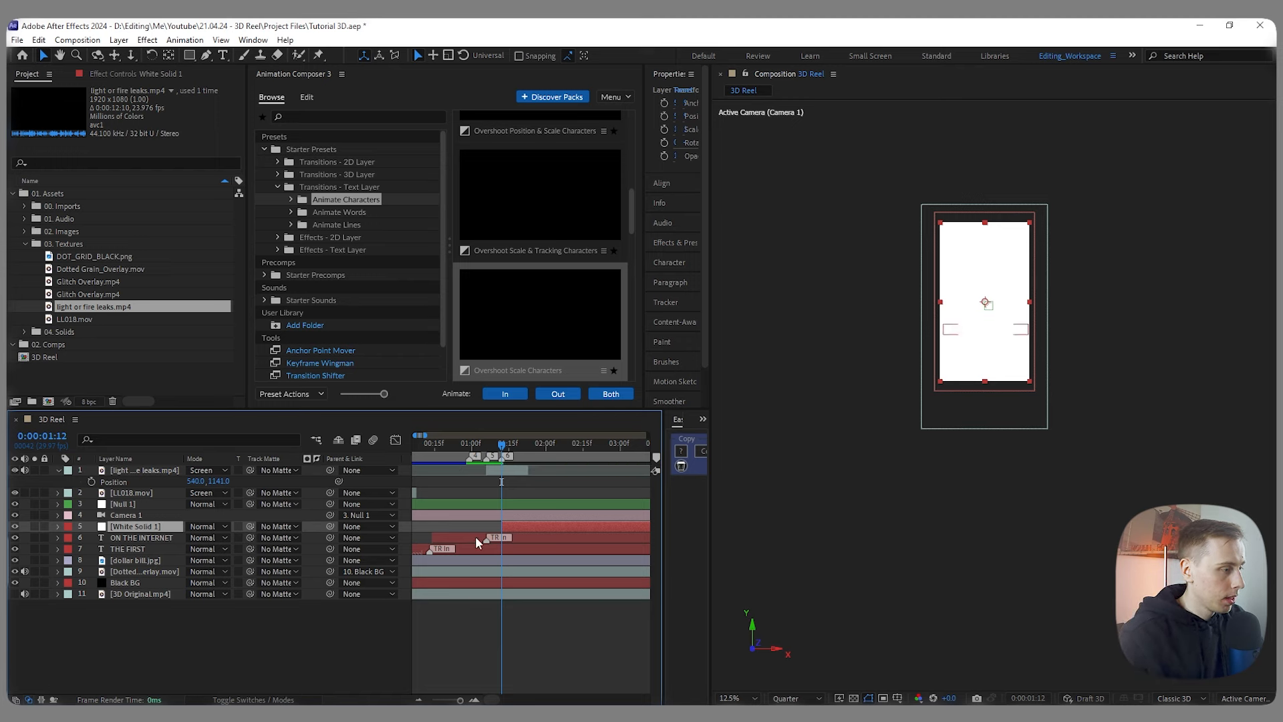
Step: Turn the white solid into a 3D layer
click(246, 700)
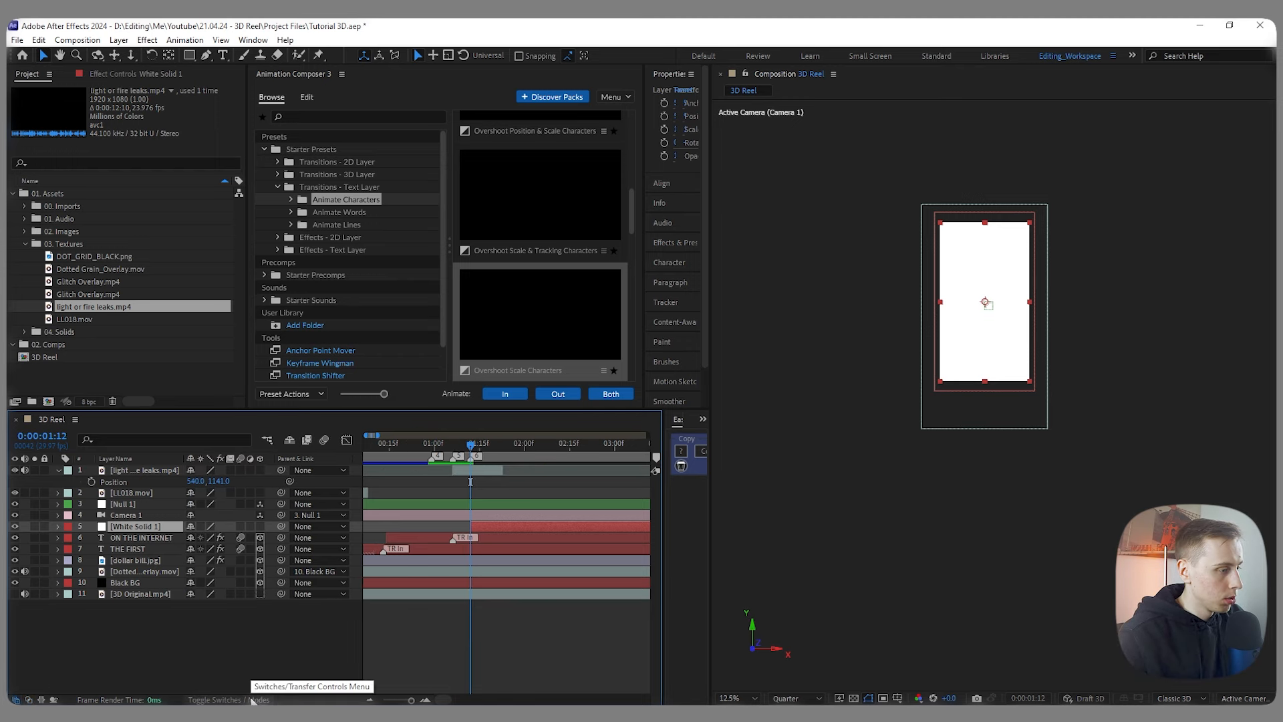
click(260, 526)
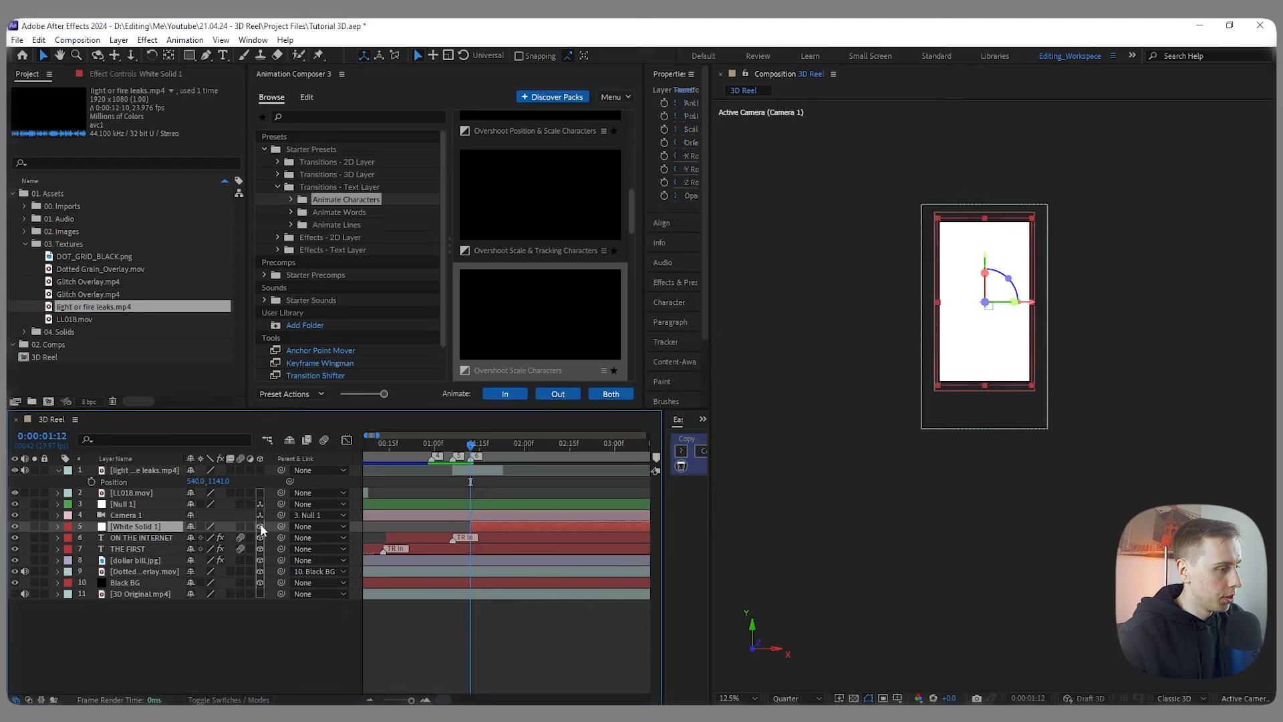
mouse_move(472, 444)
mouse_down()
mouse_move(455, 452)
mouse_move(488, 443)
mouse_move(470, 446)
mouse_up()
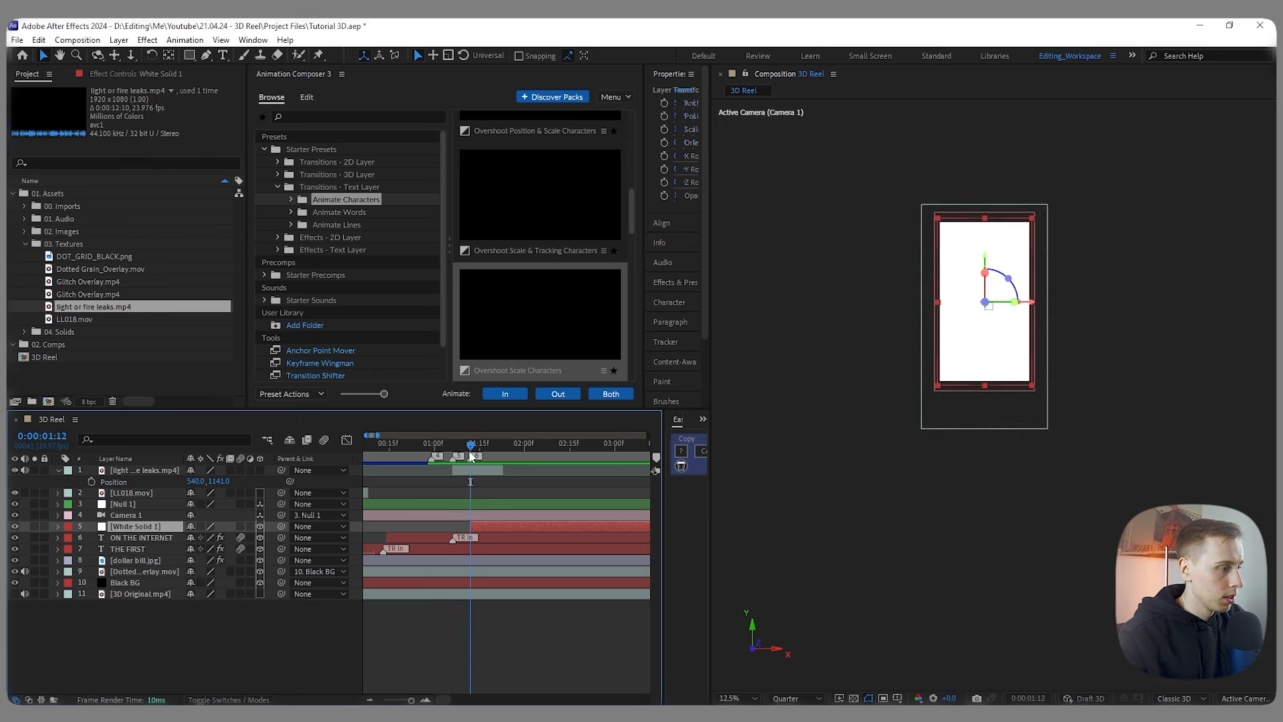
Step: Examine the transition in the 3D Original.mp4 reference between 0:00:01:11 and 0:00:01:14, then hide the reference again
scroll(411, 502, up, 2)
click(16, 595)
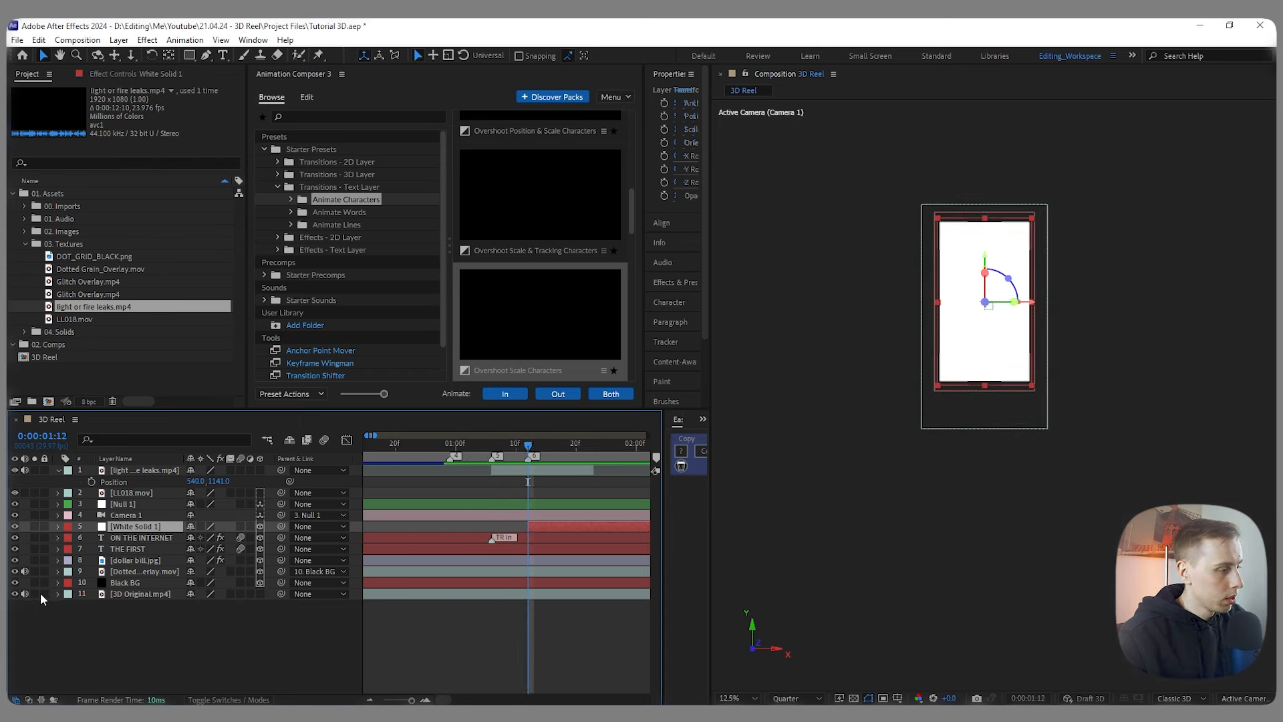
click(35, 594)
mouse_move(528, 446)
mouse_down()
mouse_move(507, 446)
mouse_move(522, 446)
mouse_up()
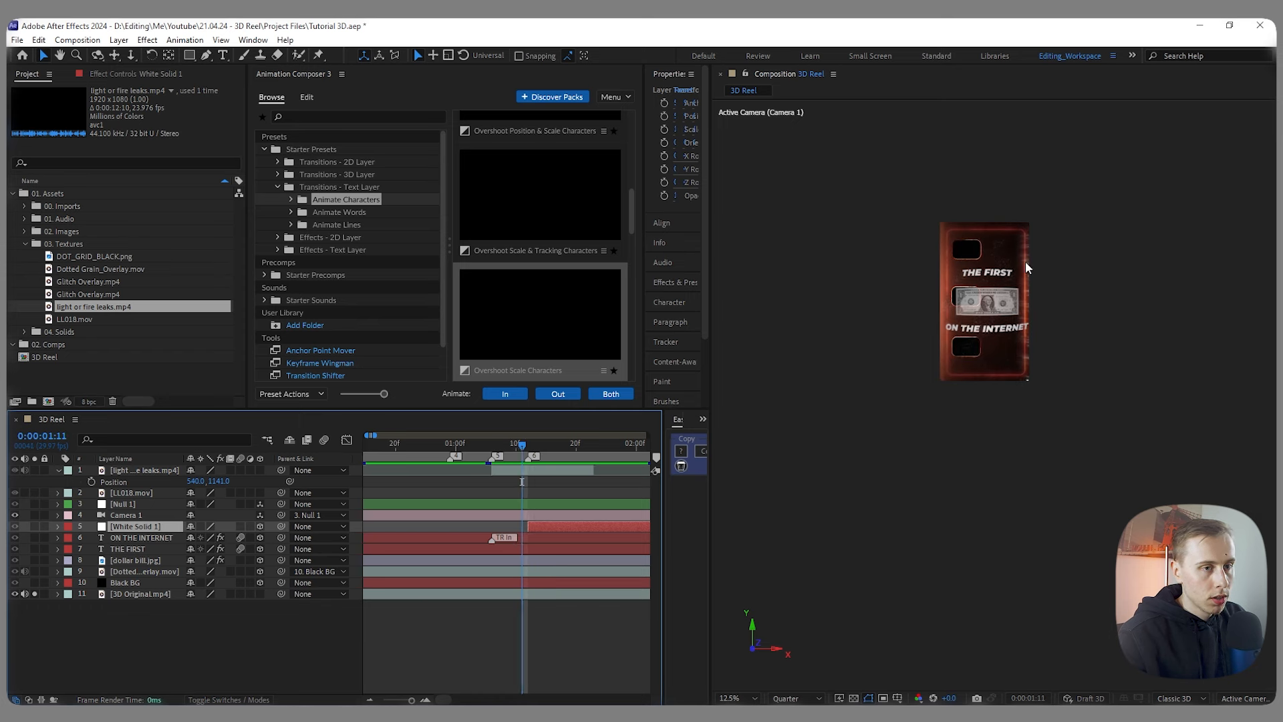
scroll(994, 270, up, 2)
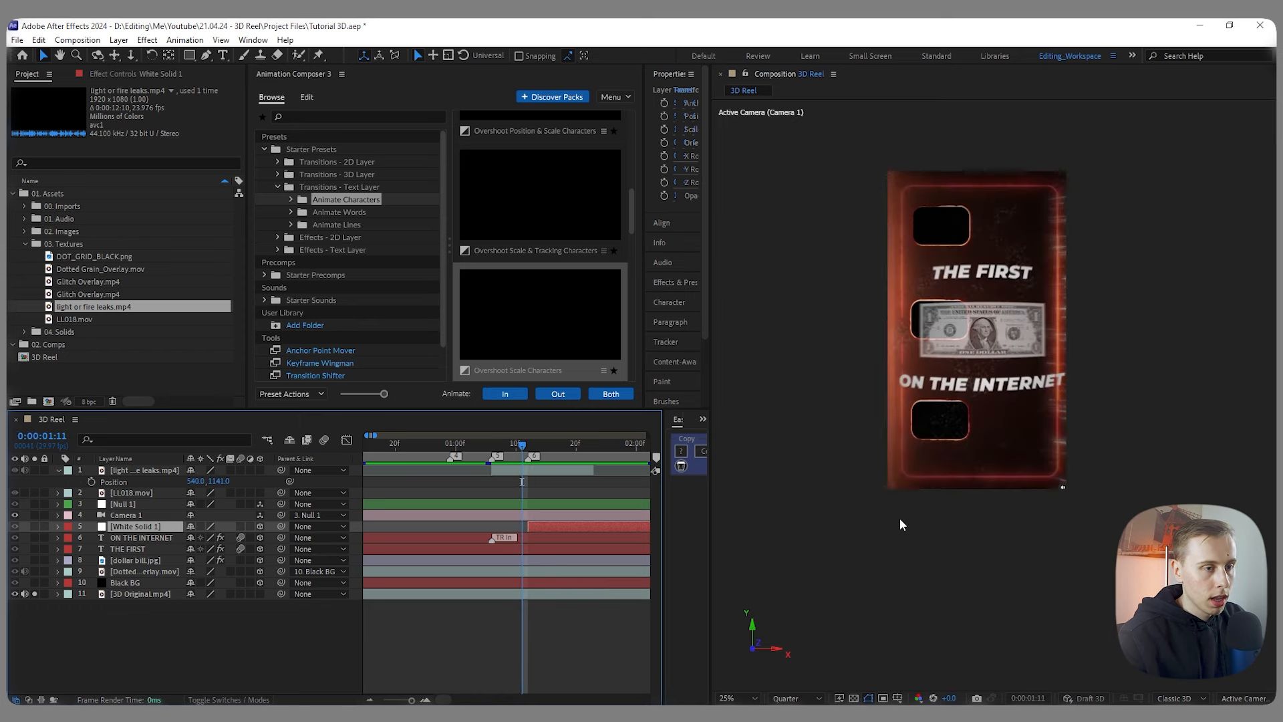
mouse_move(522, 447)
mouse_down()
mouse_move(504, 446)
mouse_move(540, 446)
mouse_up()
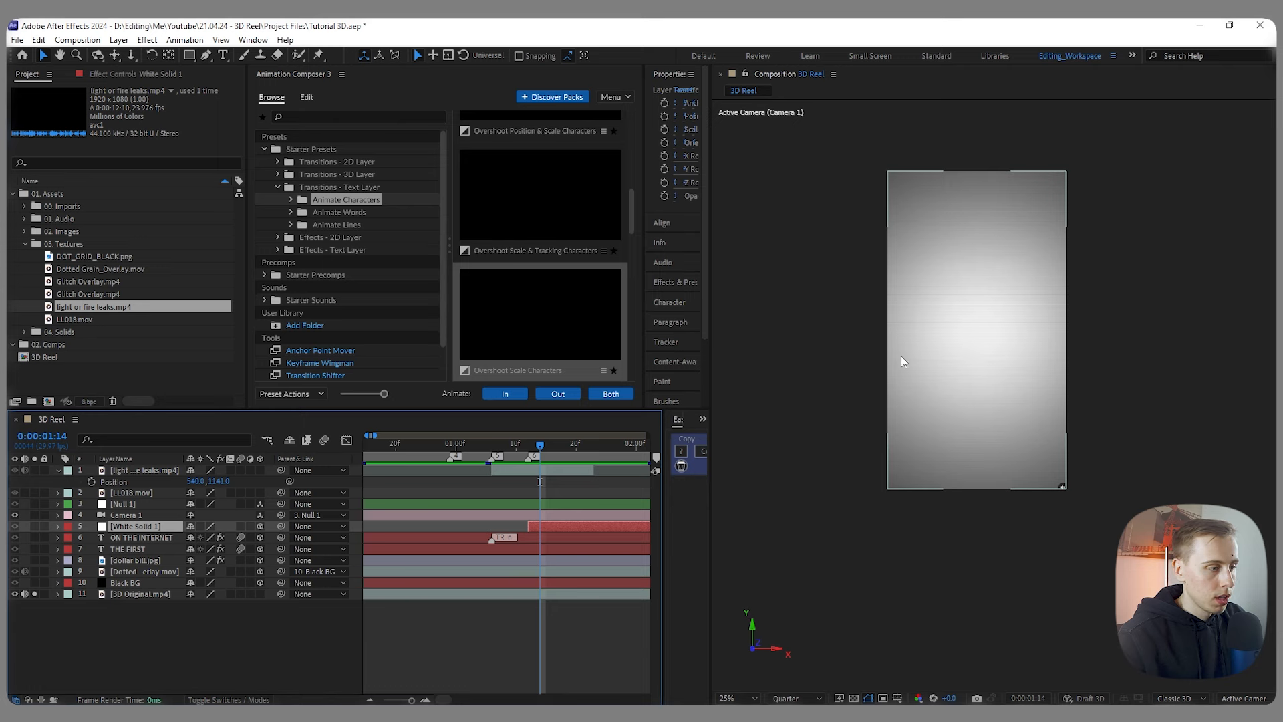
click(15, 594)
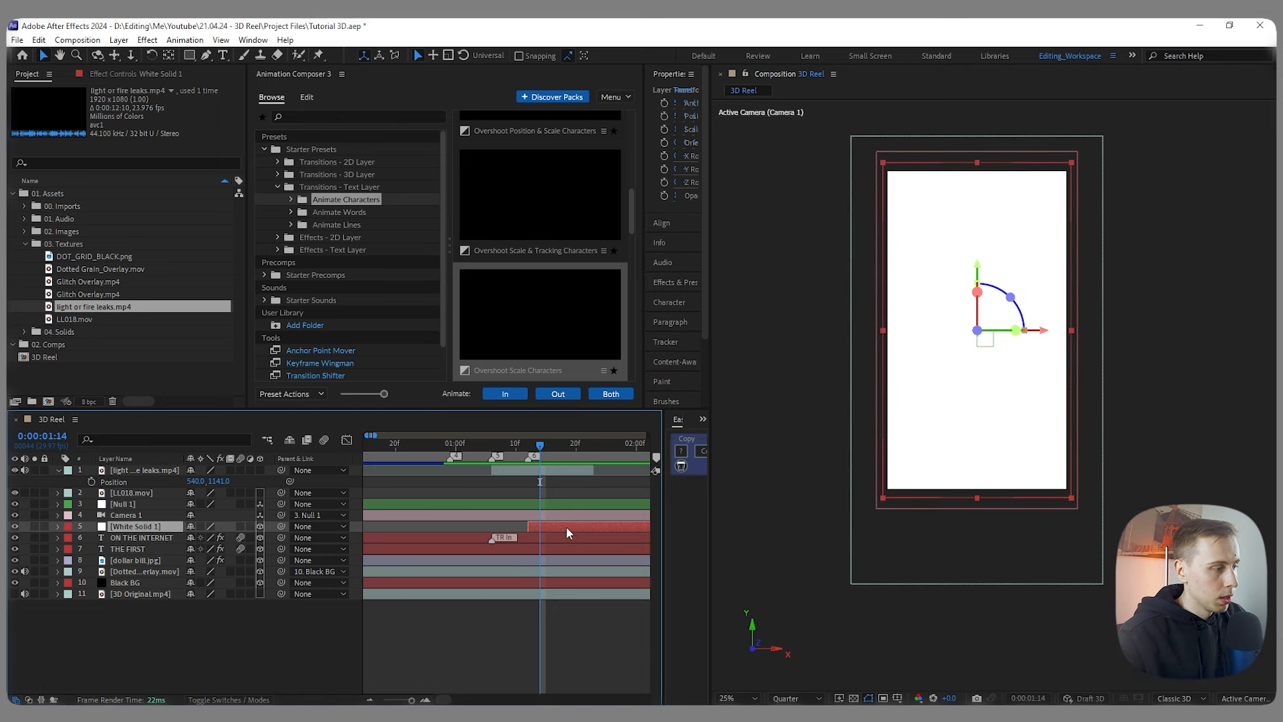
Step: Apply the CC Vignette effect to the white solid with an amount of 200
key(ctrl+space)
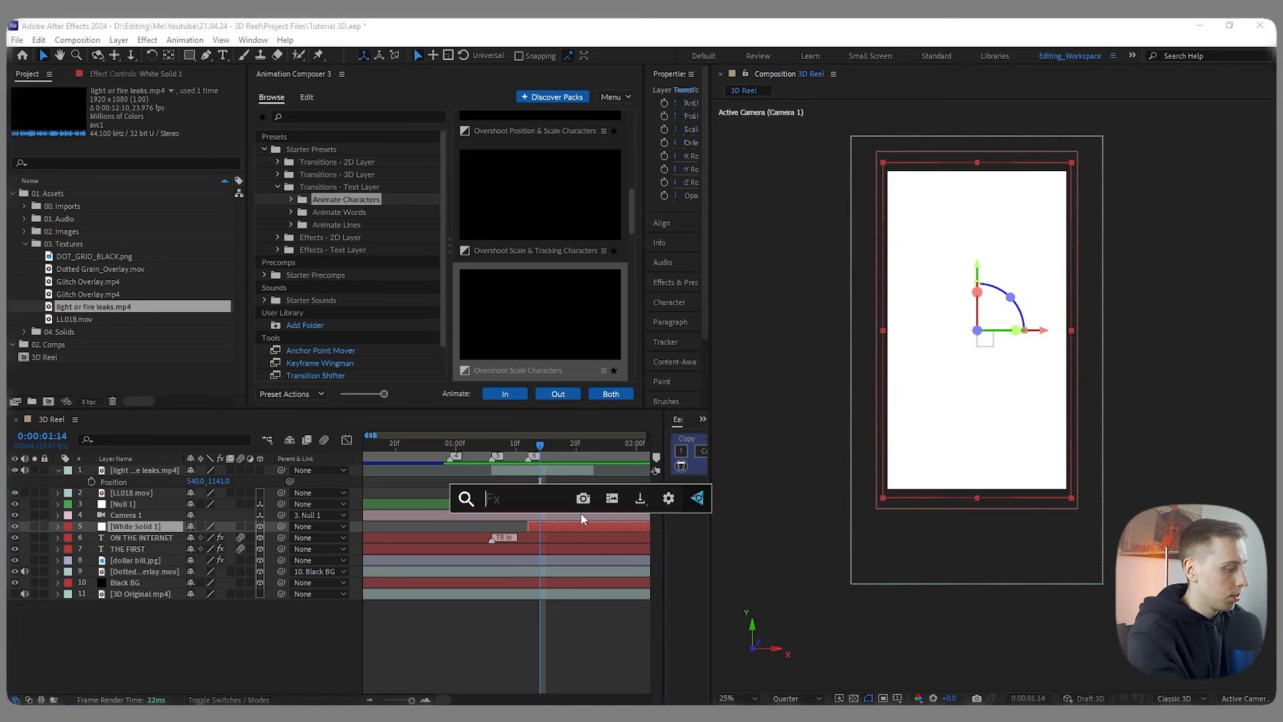
text(cc v)
key(Down)
key(Return)
click(146, 114)
text(200)
key(Return)
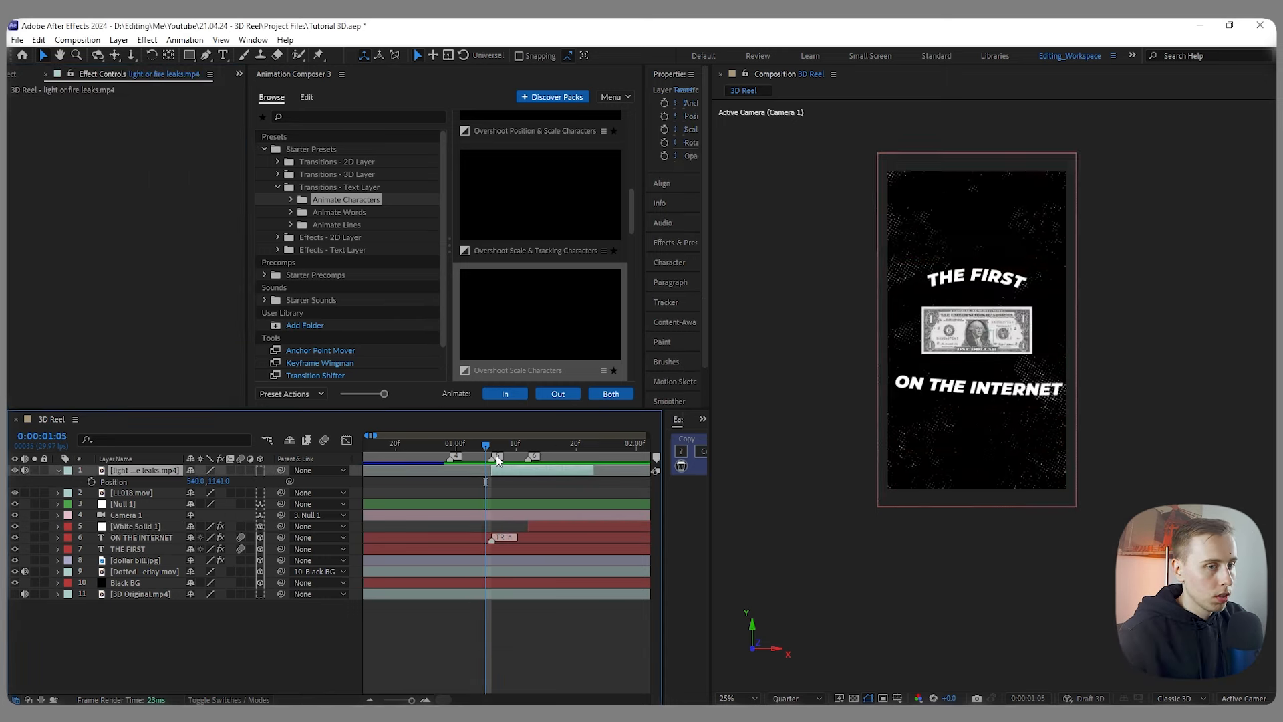
Step: Preview the transition and trim the end of the light or fire leaks.mp4 layer to 0:00:01:12
key(space)
click(574, 447)
drag(574, 447, 528, 459)
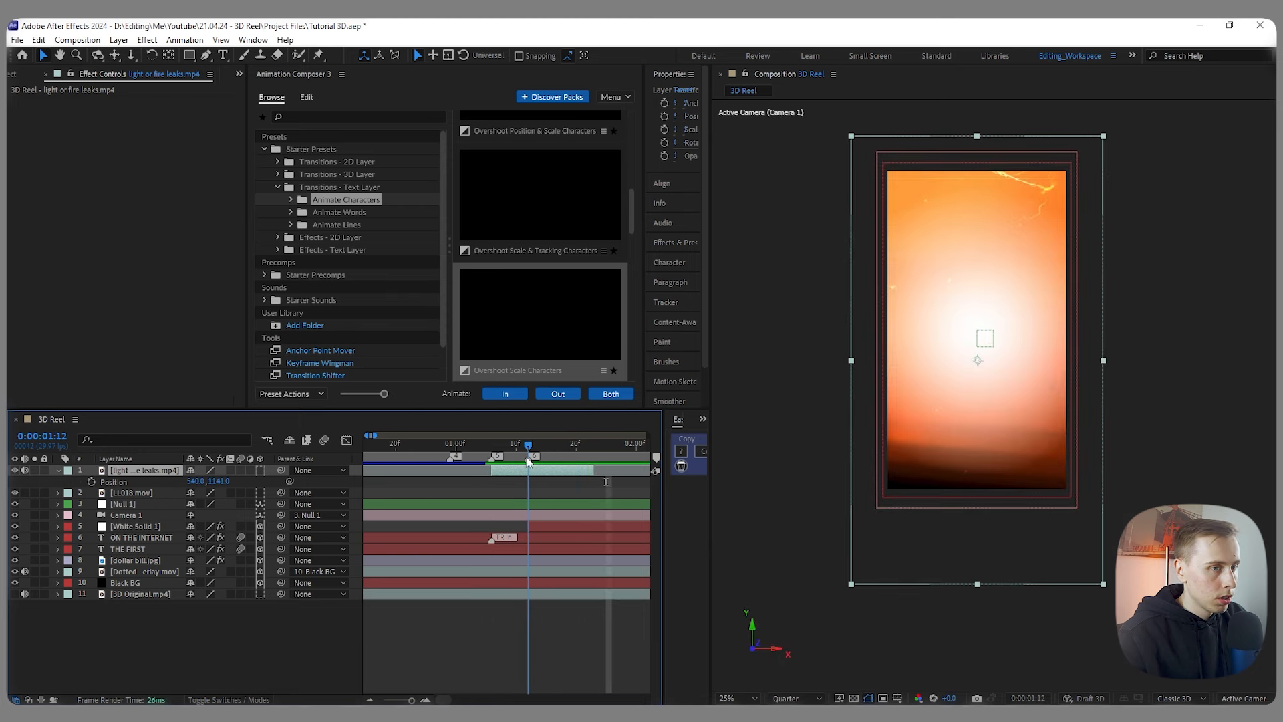
drag(528, 460, 561, 531)
key(j)
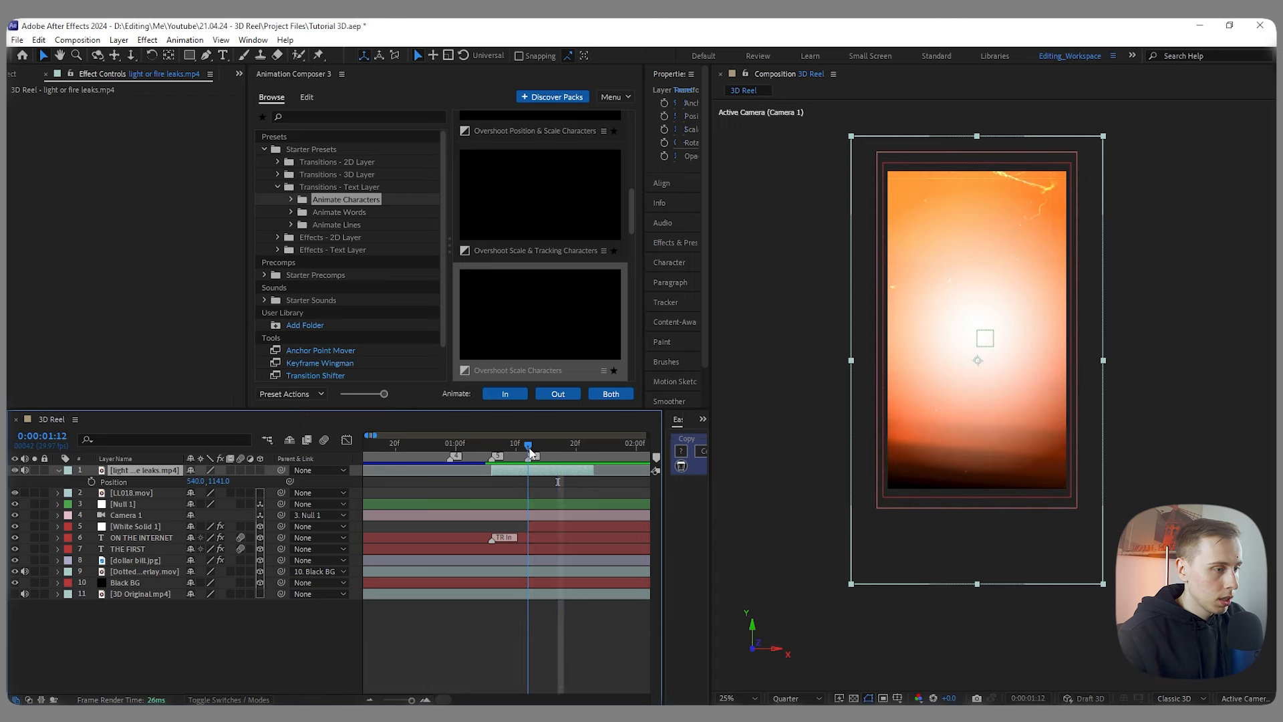
drag(594, 468, 546, 481)
Step: Reduce the white solid's CC Vignette amount to 147
click(565, 528)
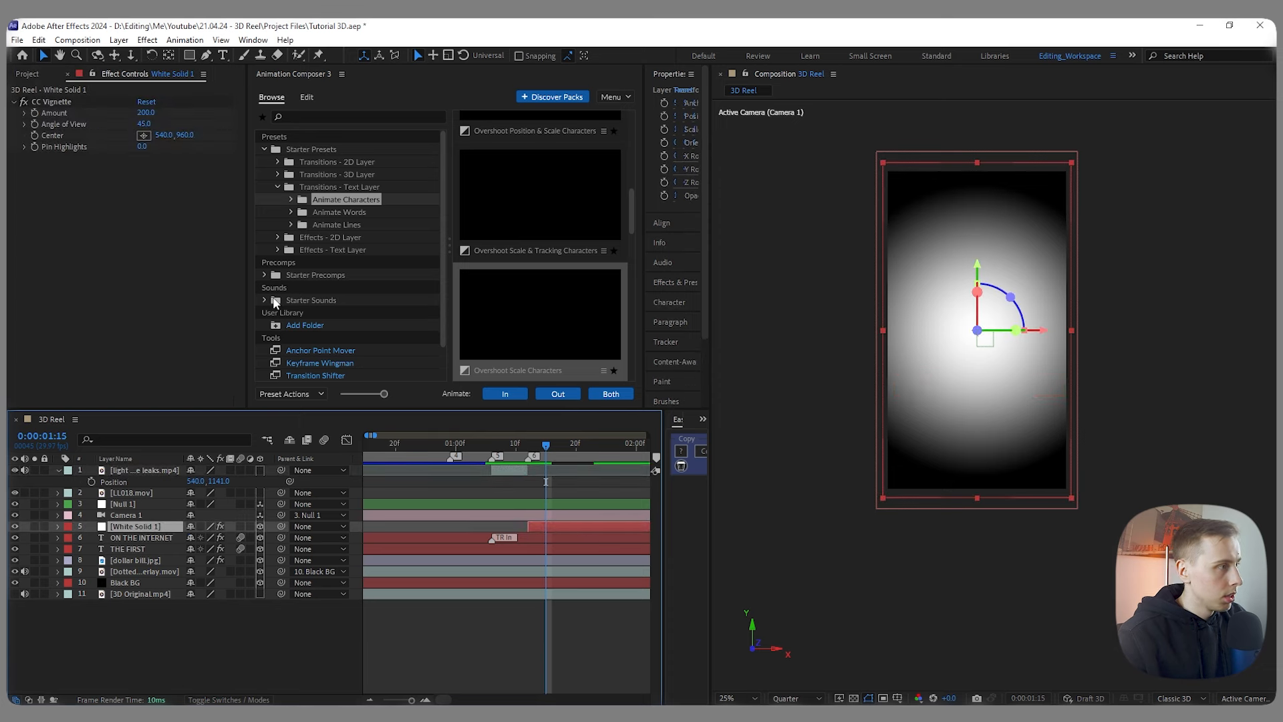
click(145, 112)
text(130)
key(Return)
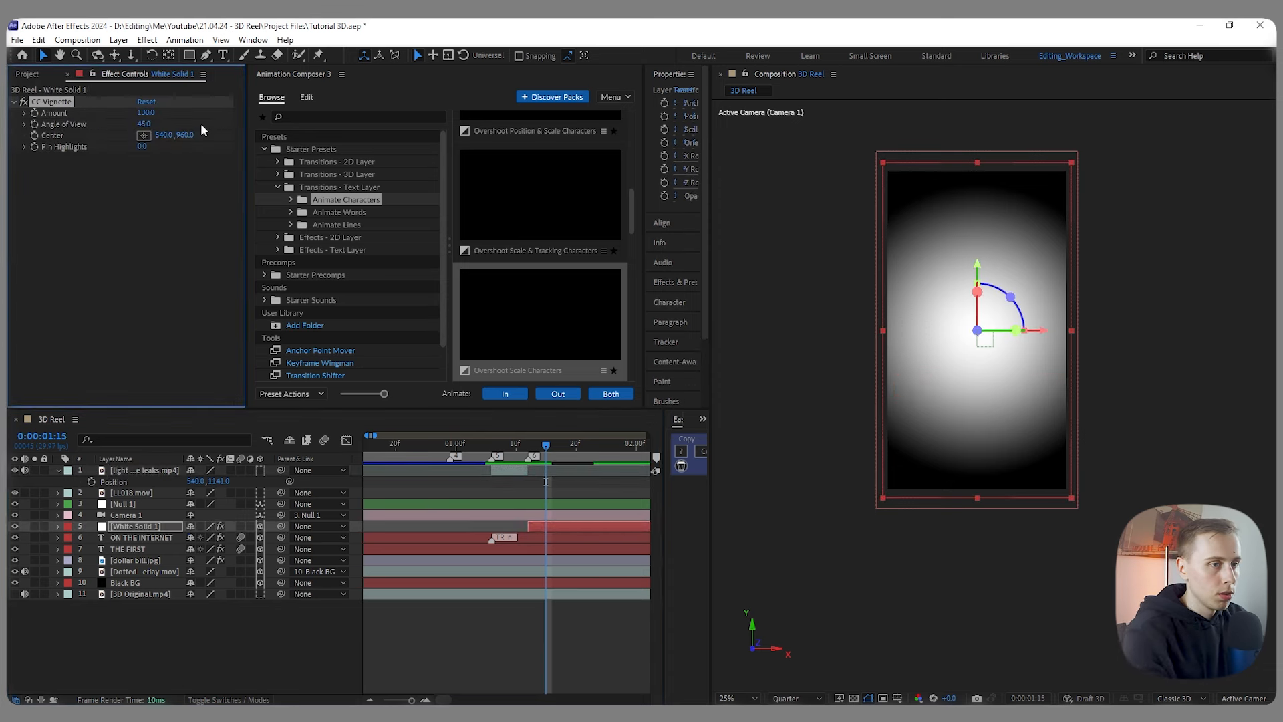
drag(146, 112, 157, 112)
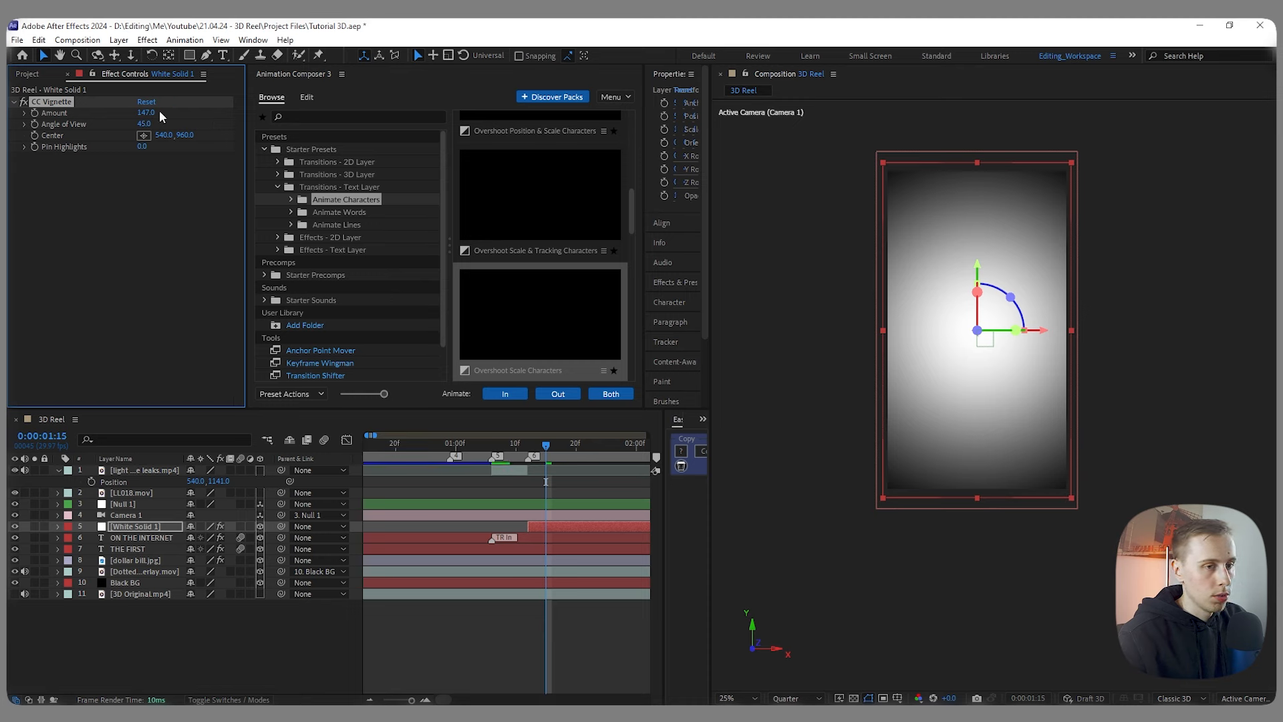
Step: Add the second Glitch Overlay.mp4 from the 03. Textures folder as the top layer and go to 0:00:01:08
drag(546, 446, 528, 514)
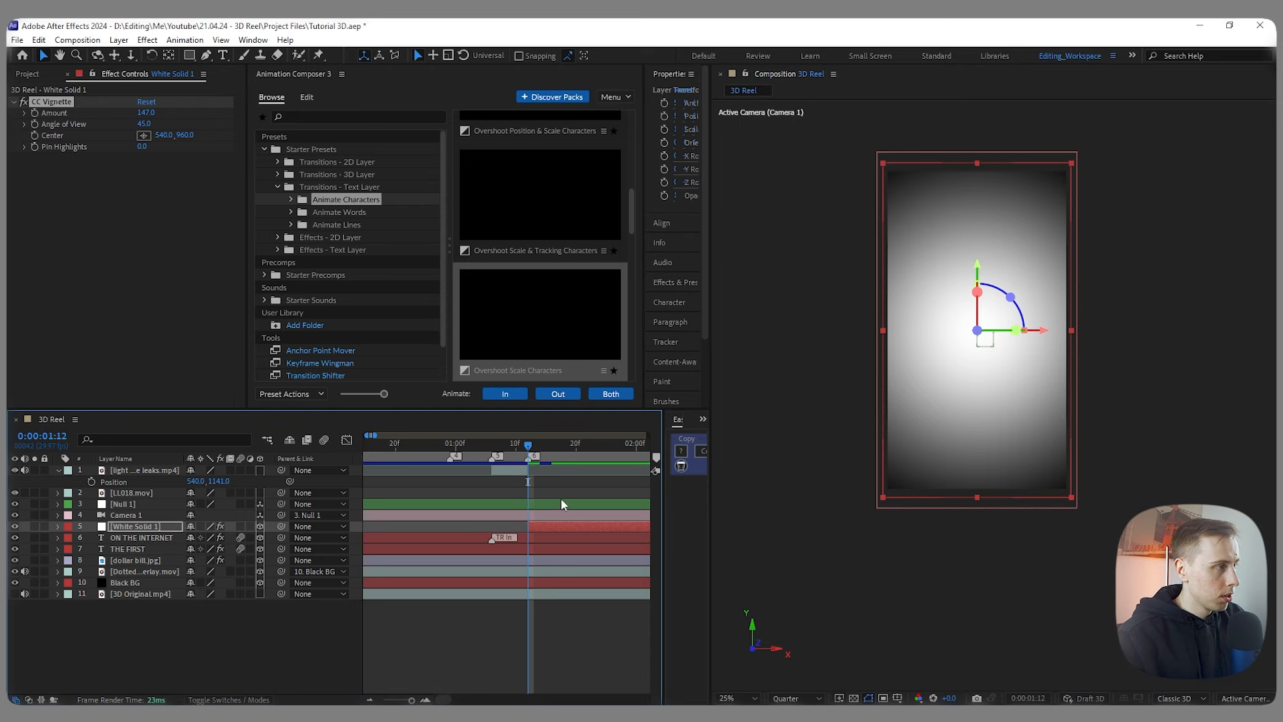
click(28, 75)
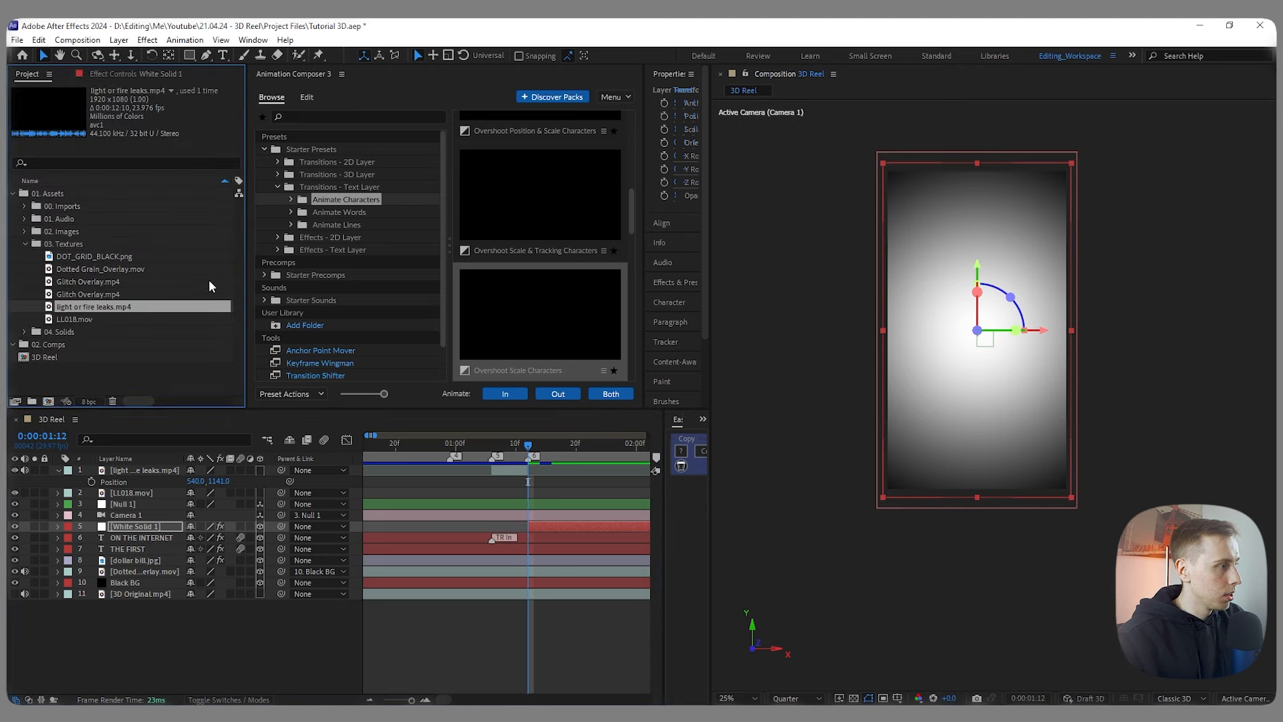
drag(94, 294, 248, 607)
key(ctrl+alt+Up)
key(ctrl+alt+Up)
key(ctrl+alt+Up)
key(ctrl+alt+Up)
key(ctrl+alt+Up)
key(ctrl+alt+Up)
key(ctrl+alt+Up)
key(ctrl+alt+Up)
key(ctrl+alt+Up)
key(ctrl+alt+Up)
key(Page_Up)
key(Page_Up)
key(Page_Up)
key(Page_Up)
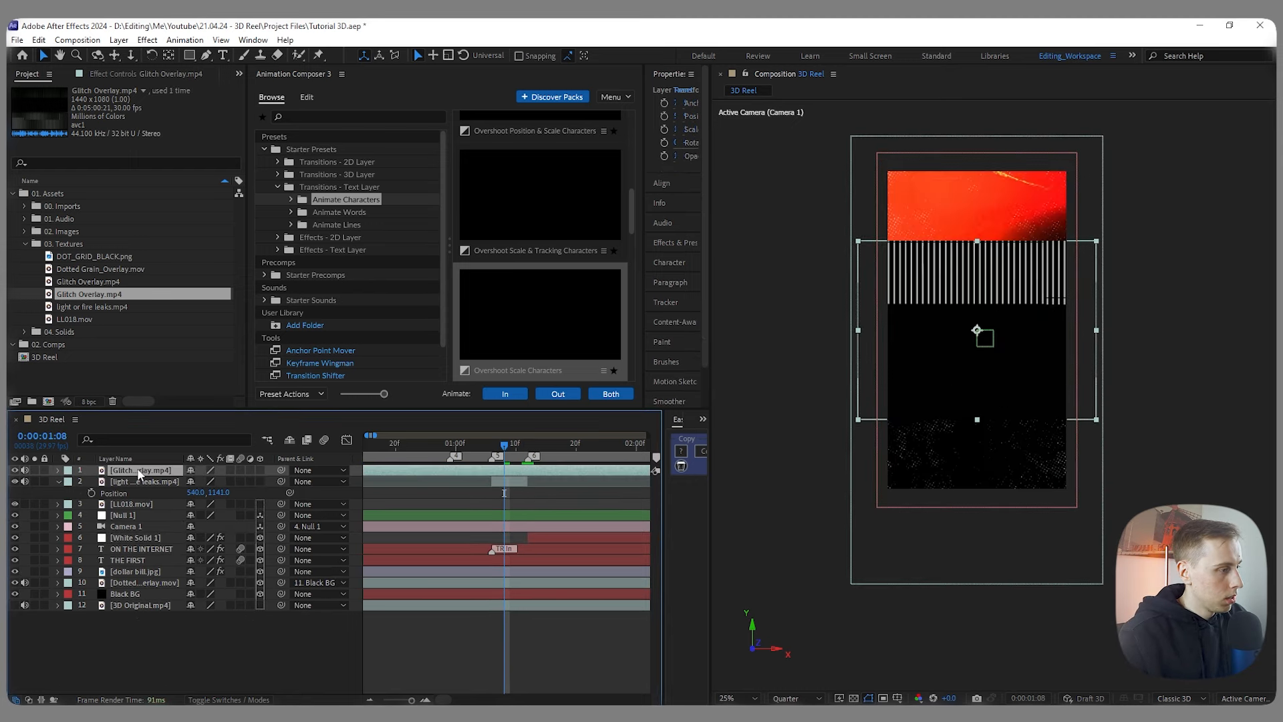
Step: Rotate the Glitch Overlay.mp4 layer 90° and scale it to 144% so it covers the frame
key(r)
click(207, 482)
text(90)
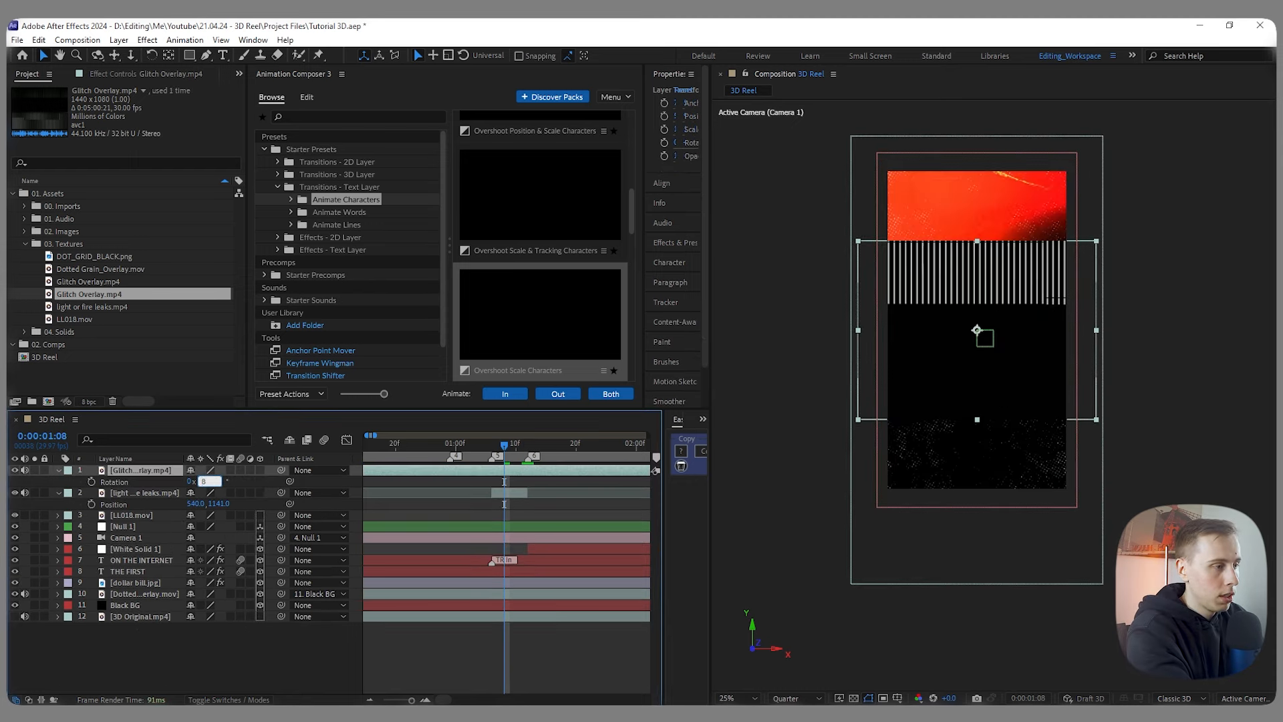
key(Return)
key(s)
drag(204, 481, 244, 481)
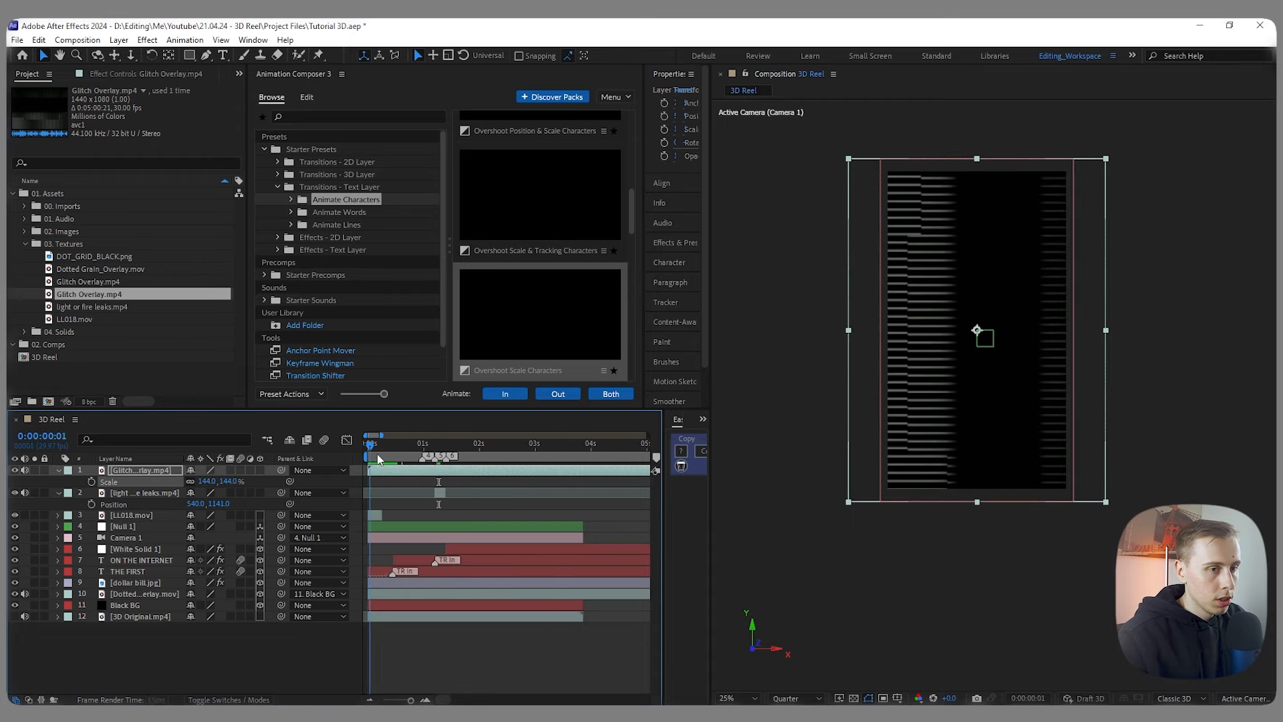
Step: Find where a glitch burst begins and trim the Glitch Overlay.mp4 layer's start to 0:00:01:28
drag(379, 458, 485, 456)
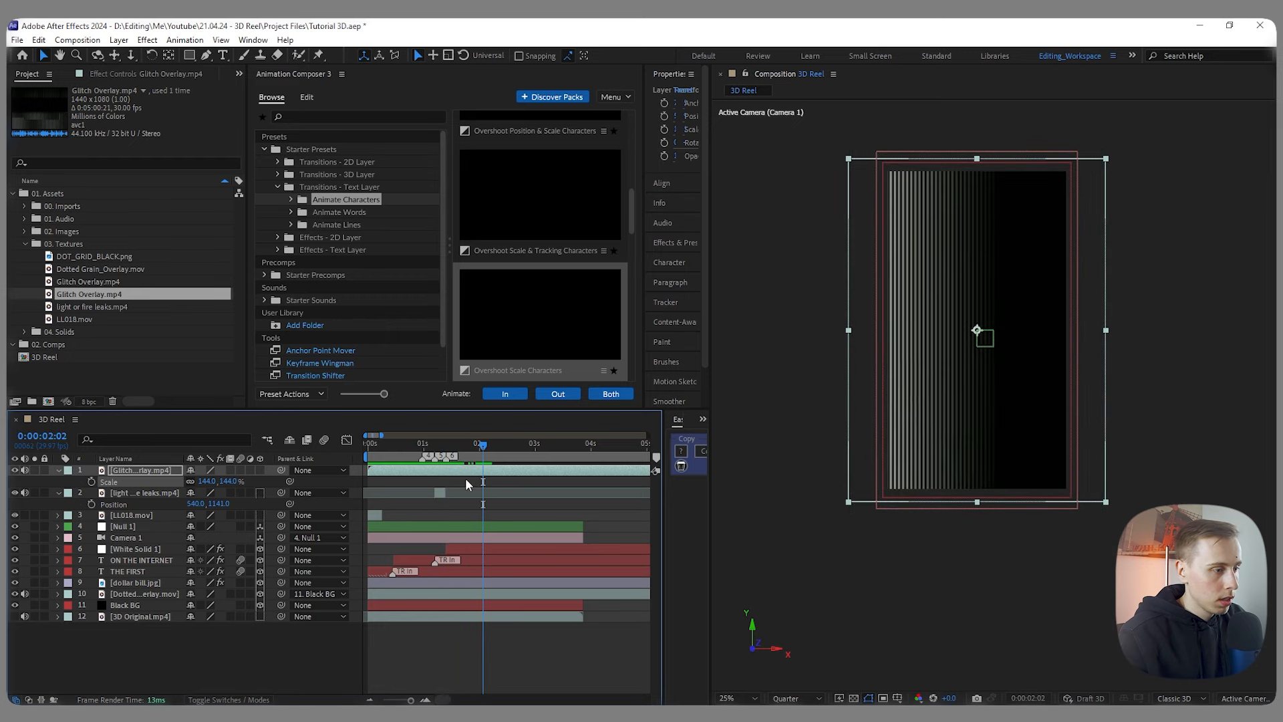
key(=)
key(Page_Up)
key(Page_Up)
key(Page_Up)
key(Page_Up)
key(alt+[)
key(=)
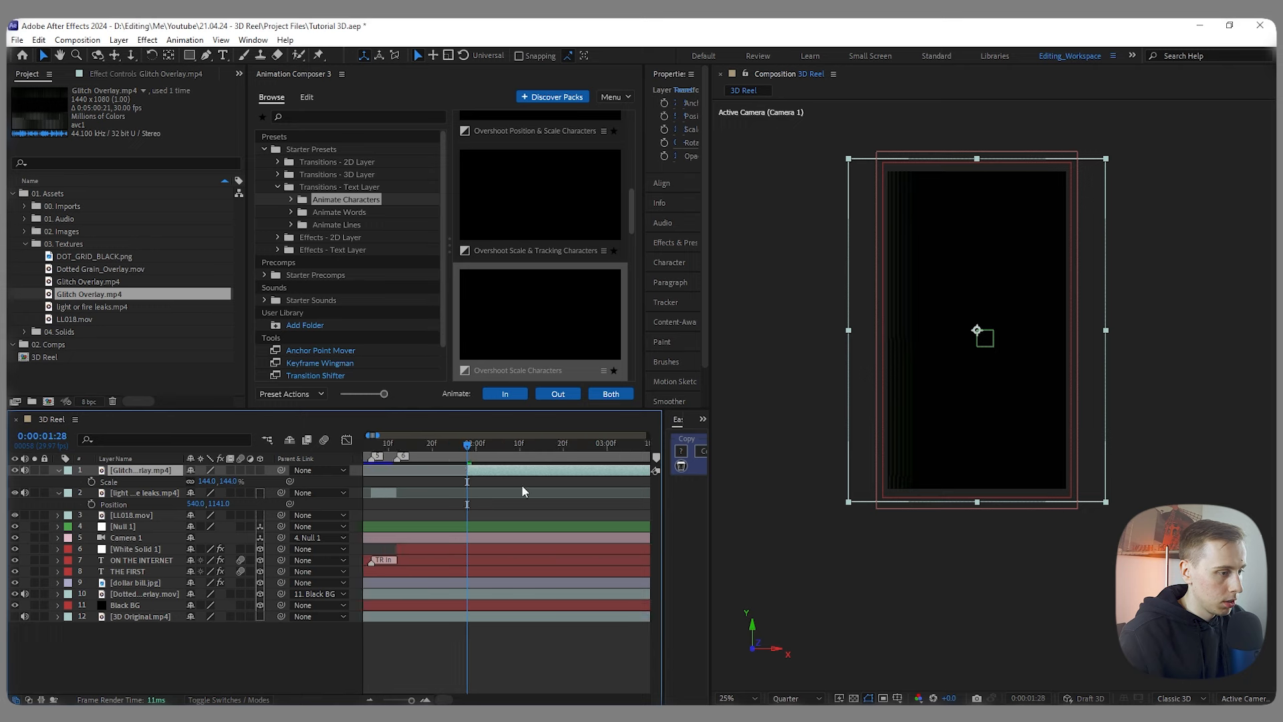
Step: Step forward to the end of the glitch burst and trim the Glitch Overlay.mp4 layer's end to 0:00:02:06
key(Page_Down)
key(Page_Down)
key(Page_Down)
key(Page_Down)
key(Page_Down)
key(Page_Down)
key(Page_Down)
key(Page_Down)
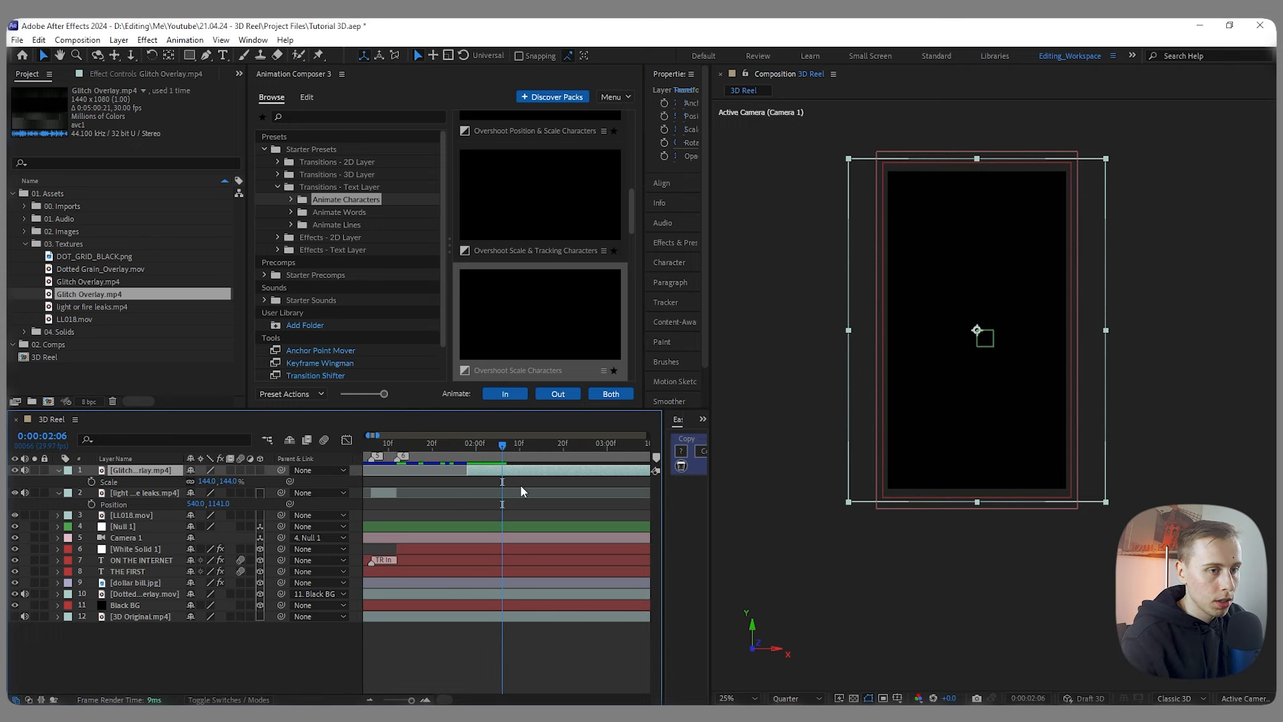
key(minus)
key(minus)
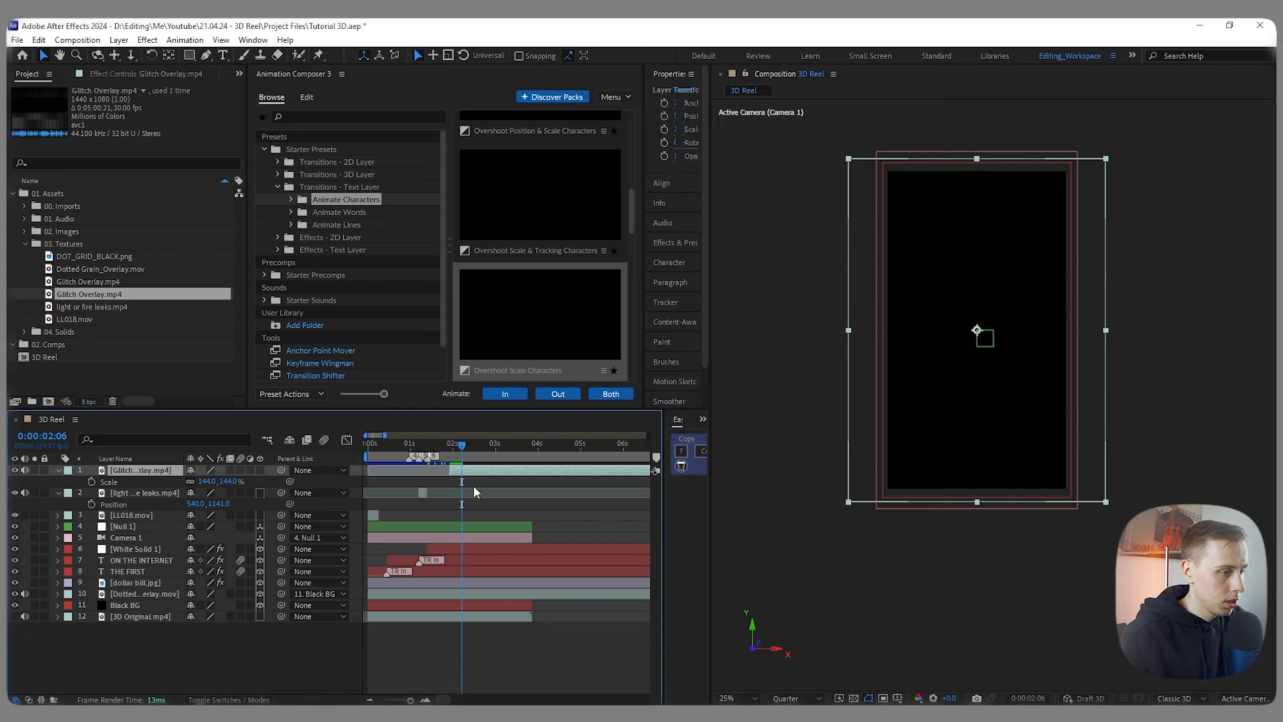
key(equal)
key(equal)
key(alt+])
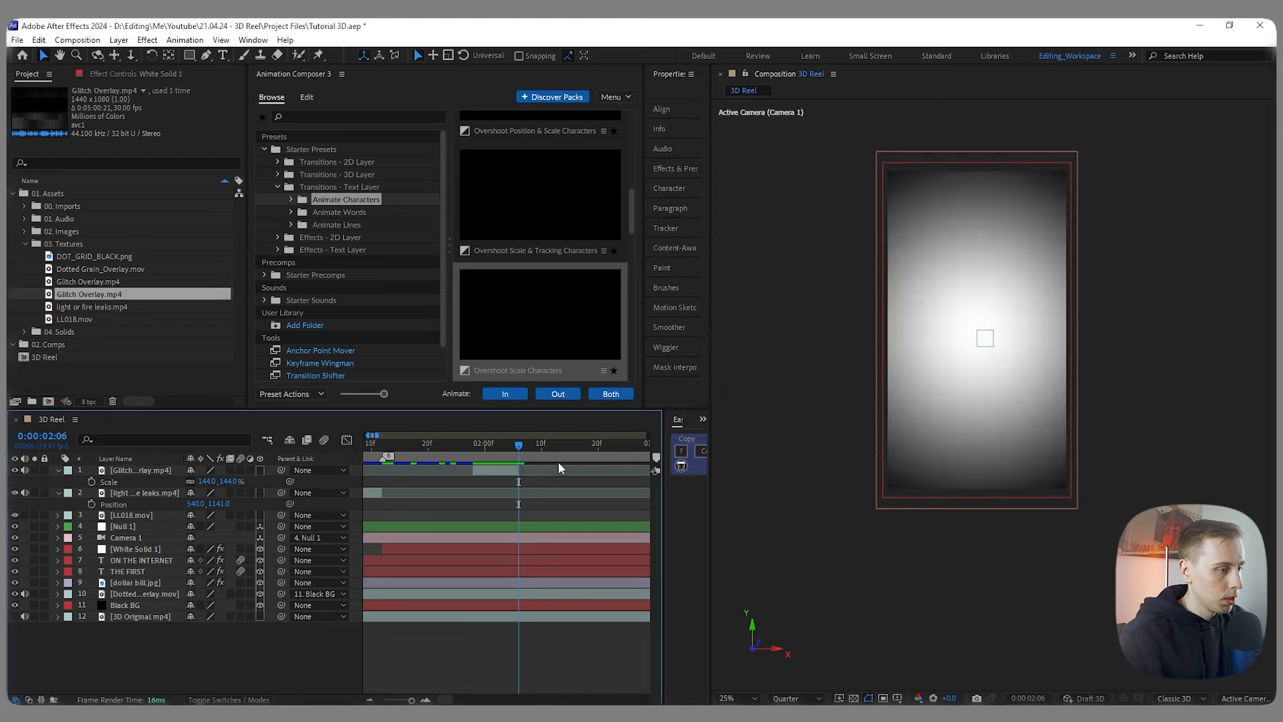
Step: Move the trimmed Glitch Overlay.mp4 layer to start at the 0:00:01:06 marker and collapse its properties
key(minus)
key(5)
key(equal)
drag(596, 470, 471, 471)
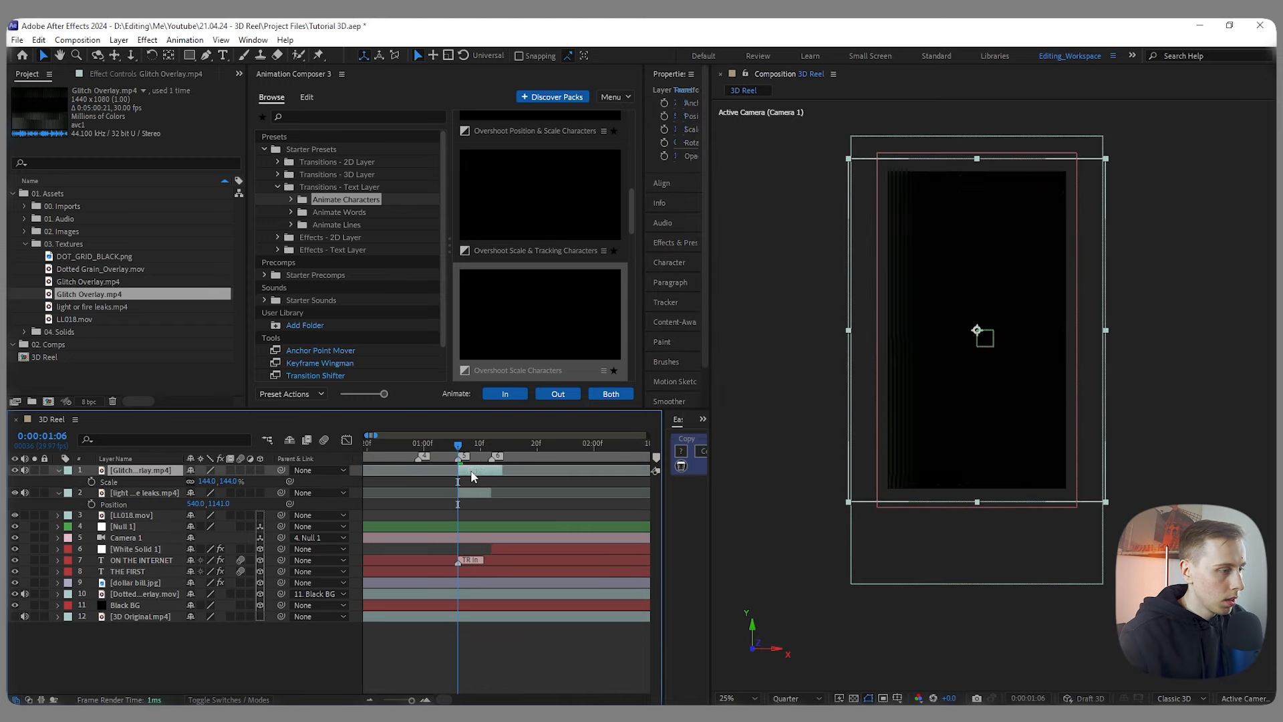
click(59, 471)
Step: Set the Glitch Overlay.mp4 layer's blending mode to Screen and check the blend at 0:00:01:08
key(Page_Down)
key(Page_Down)
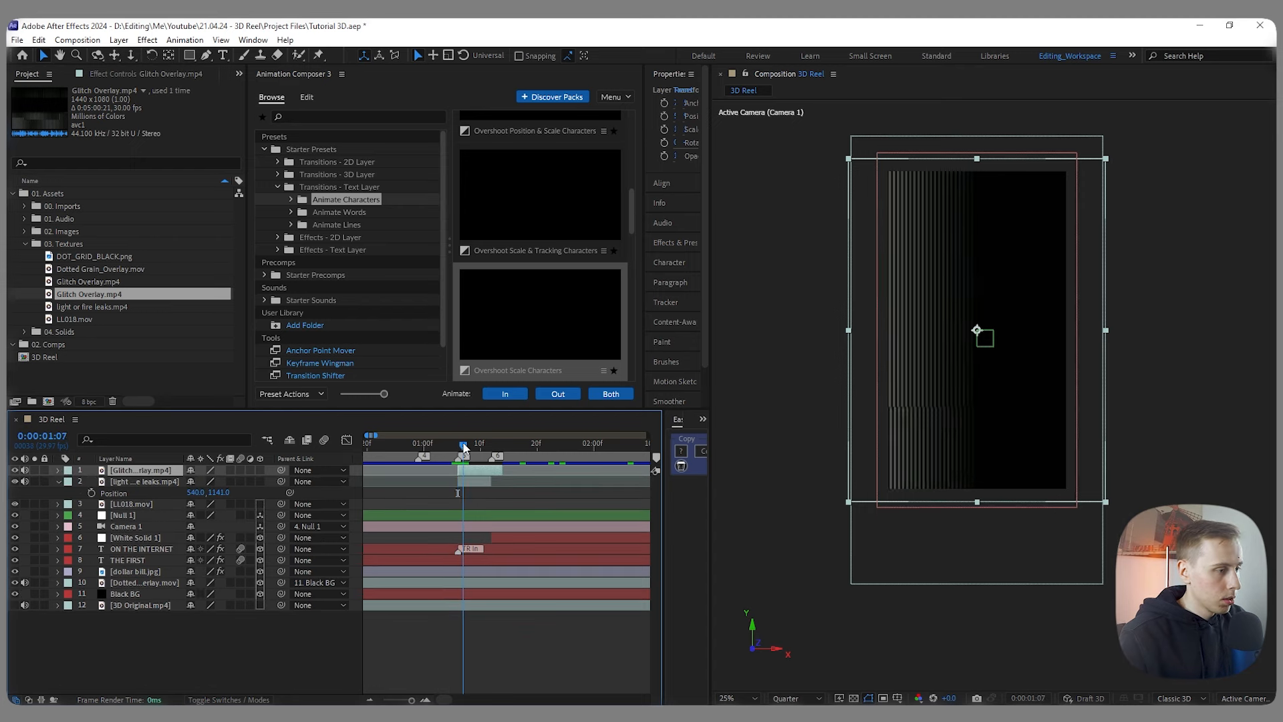
click(228, 698)
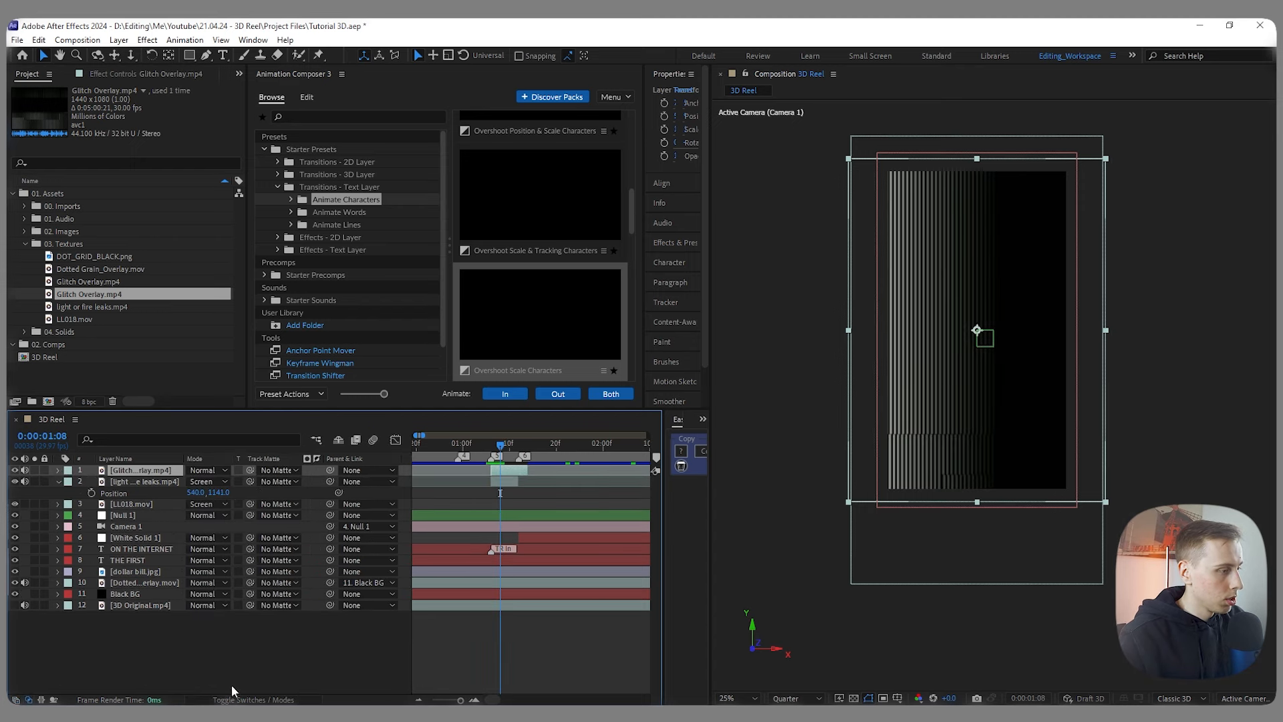
click(208, 470)
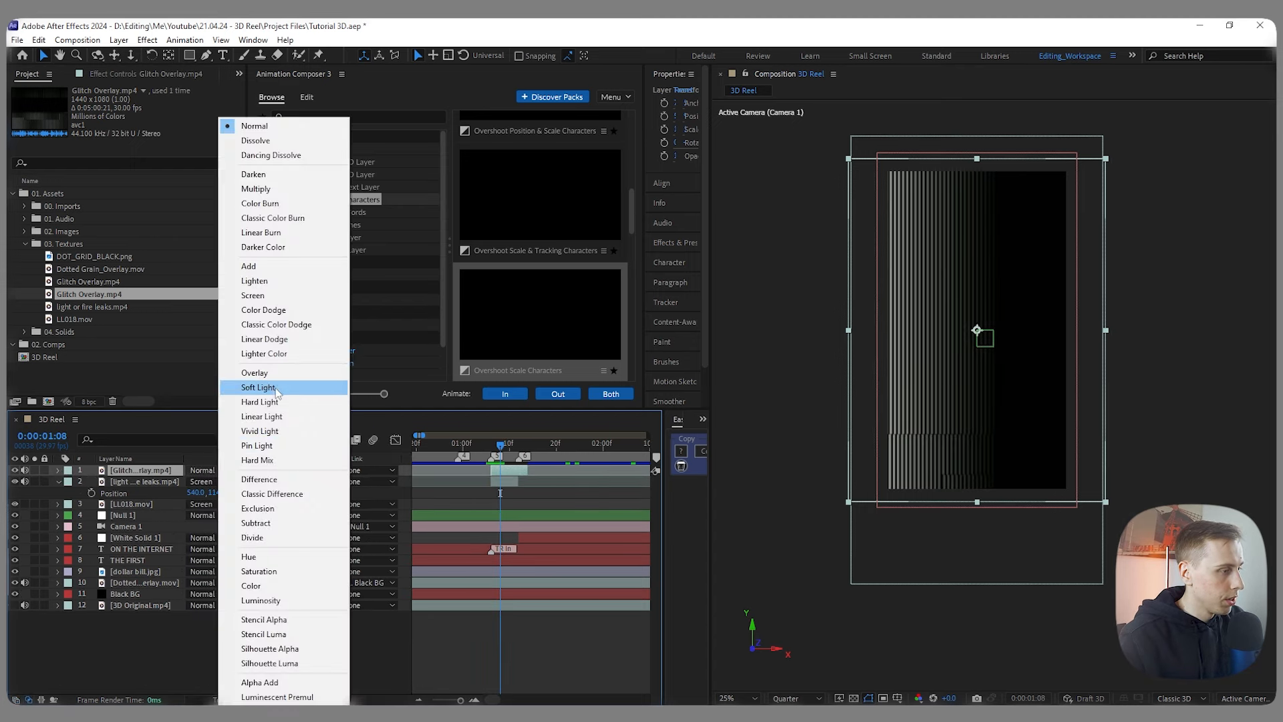
click(254, 295)
mouse_move(495, 442)
mouse_down()
mouse_move(524, 443)
mouse_move(499, 443)
mouse_up()
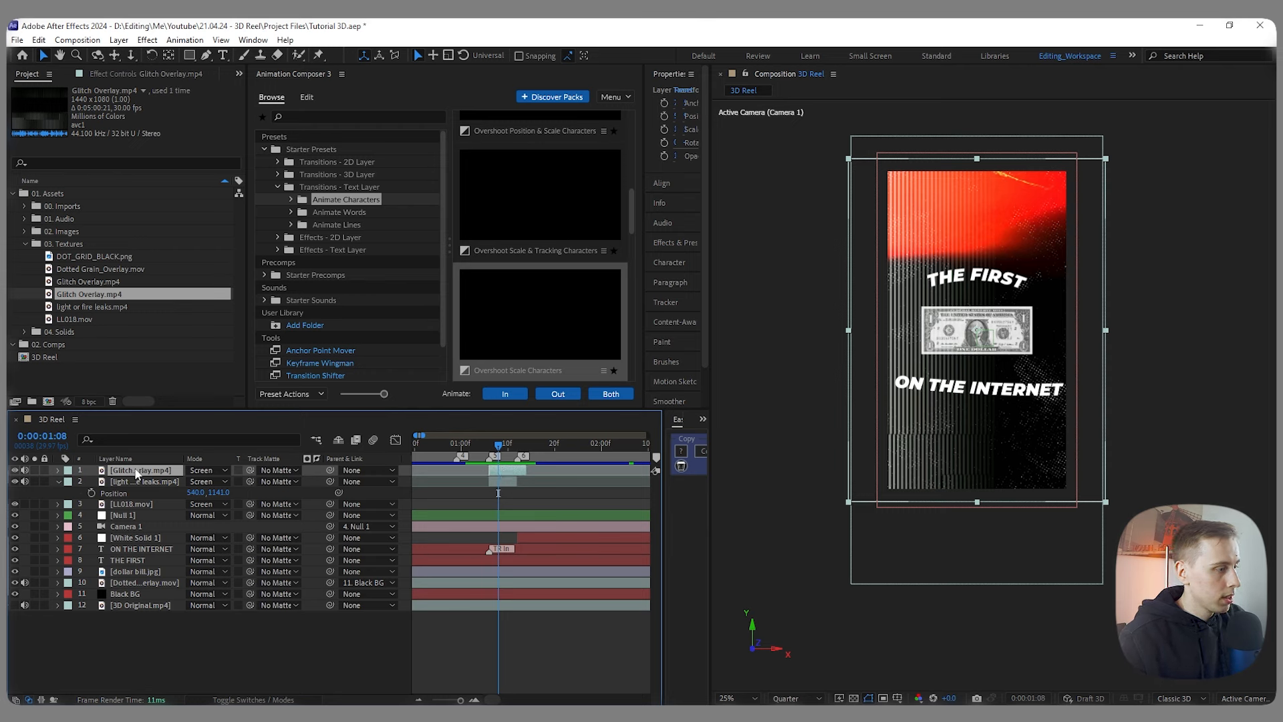
Step: Set the Glitch Overlay.mp4 layer's opacity to 50%
key(t)
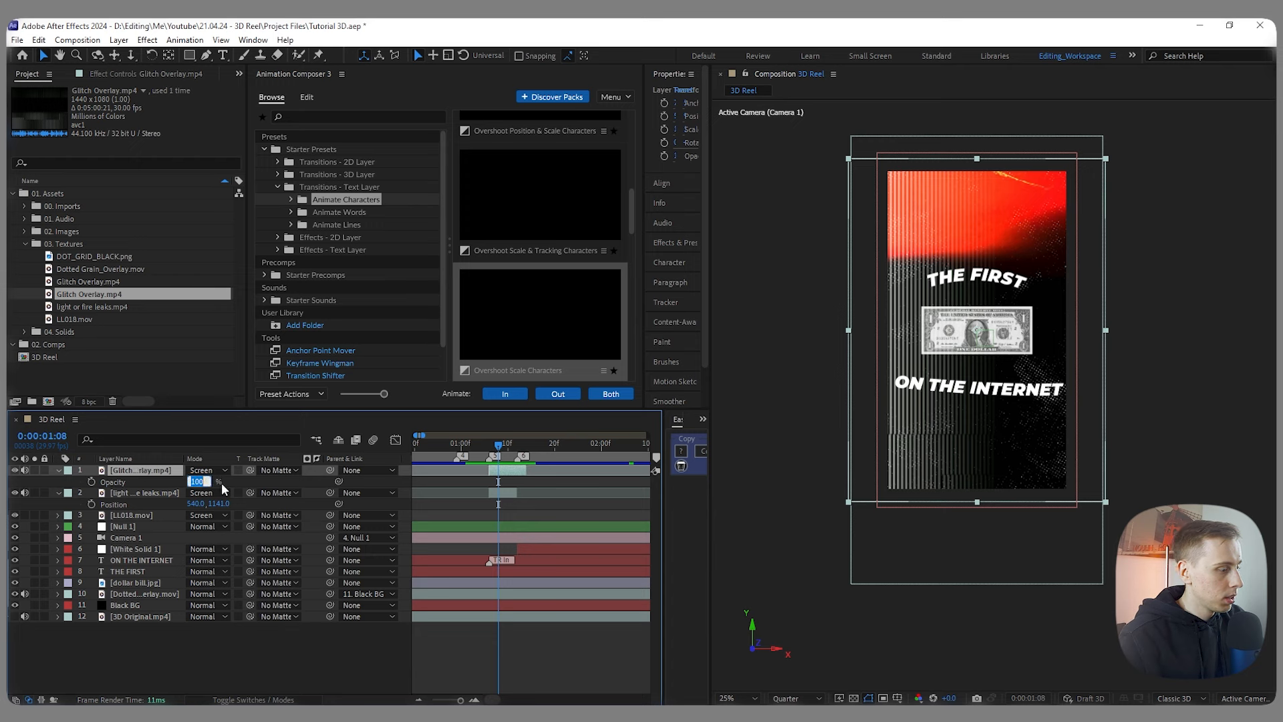
text(50)
key(Return)
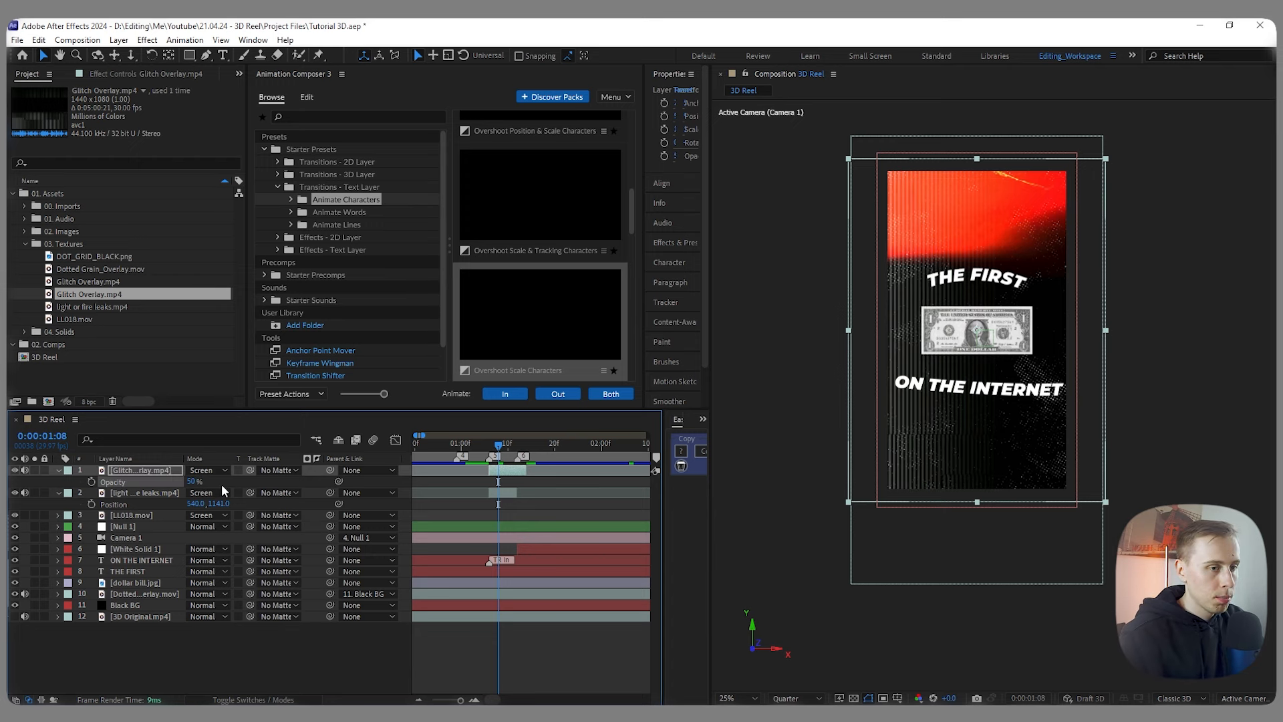
Step: Go back to 0:00:01:04, try 60% opacity on the Dotted Grain_Overlay.mov layer, and settle on 50%
key(Page_Up)
key(Page_Up)
key(Page_Up)
key(Page_Up)
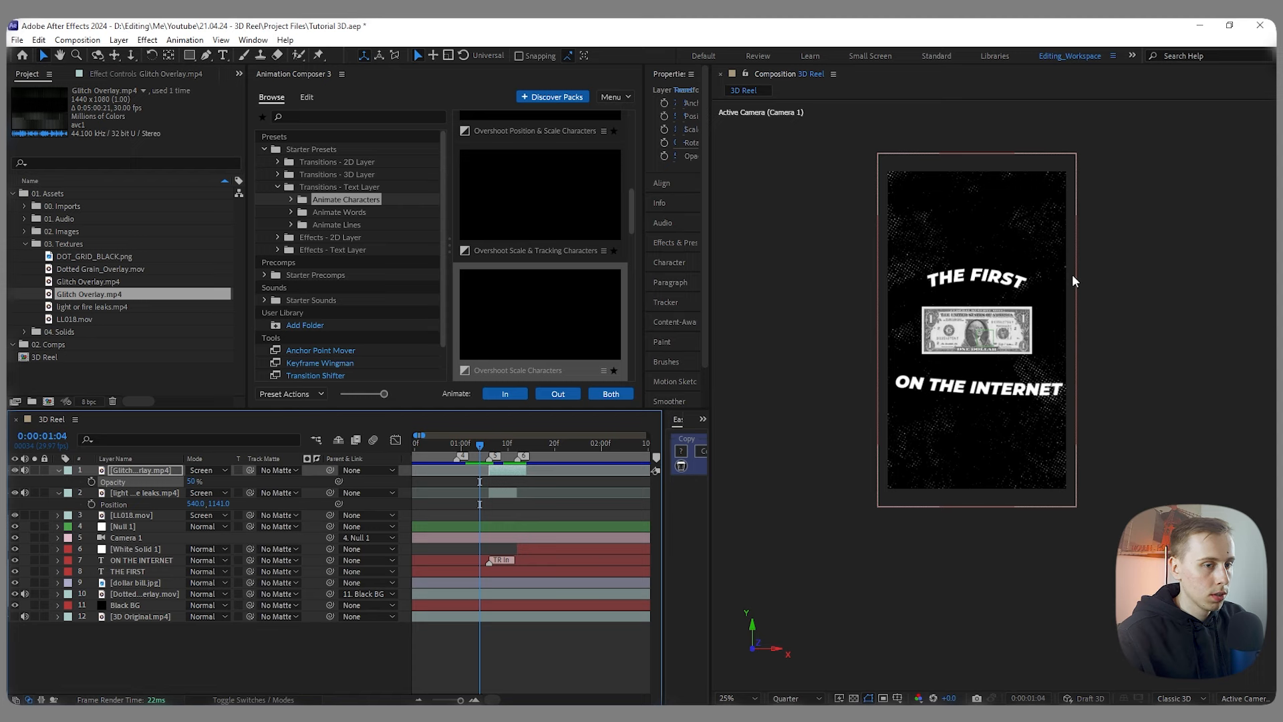
click(133, 593)
key(t)
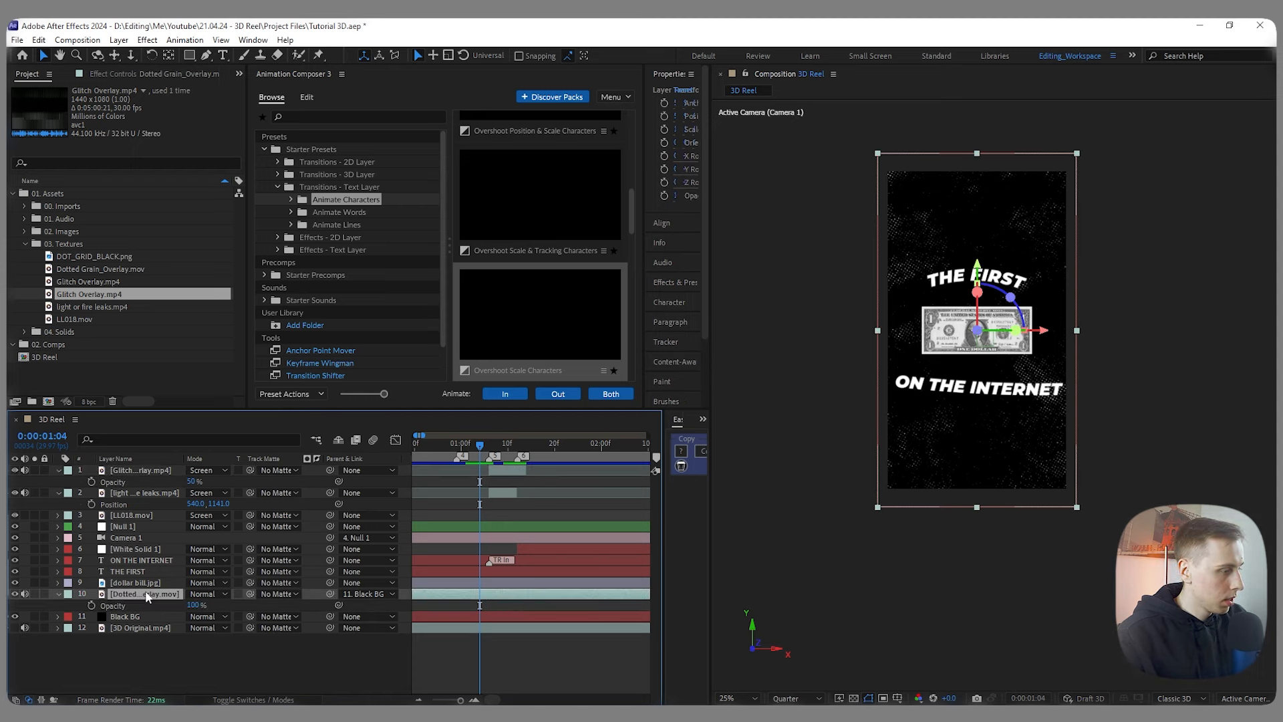
click(193, 605)
text(60)
key(Return)
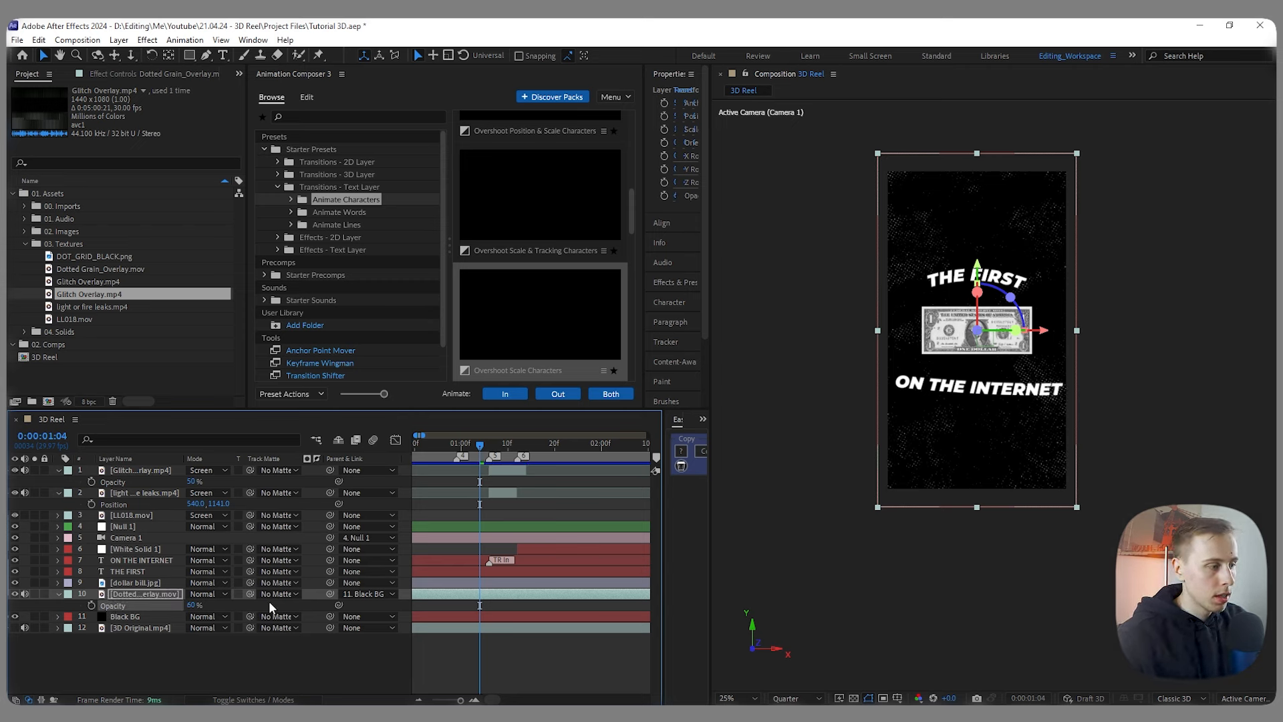
click(194, 605)
text(50)
key(Return)
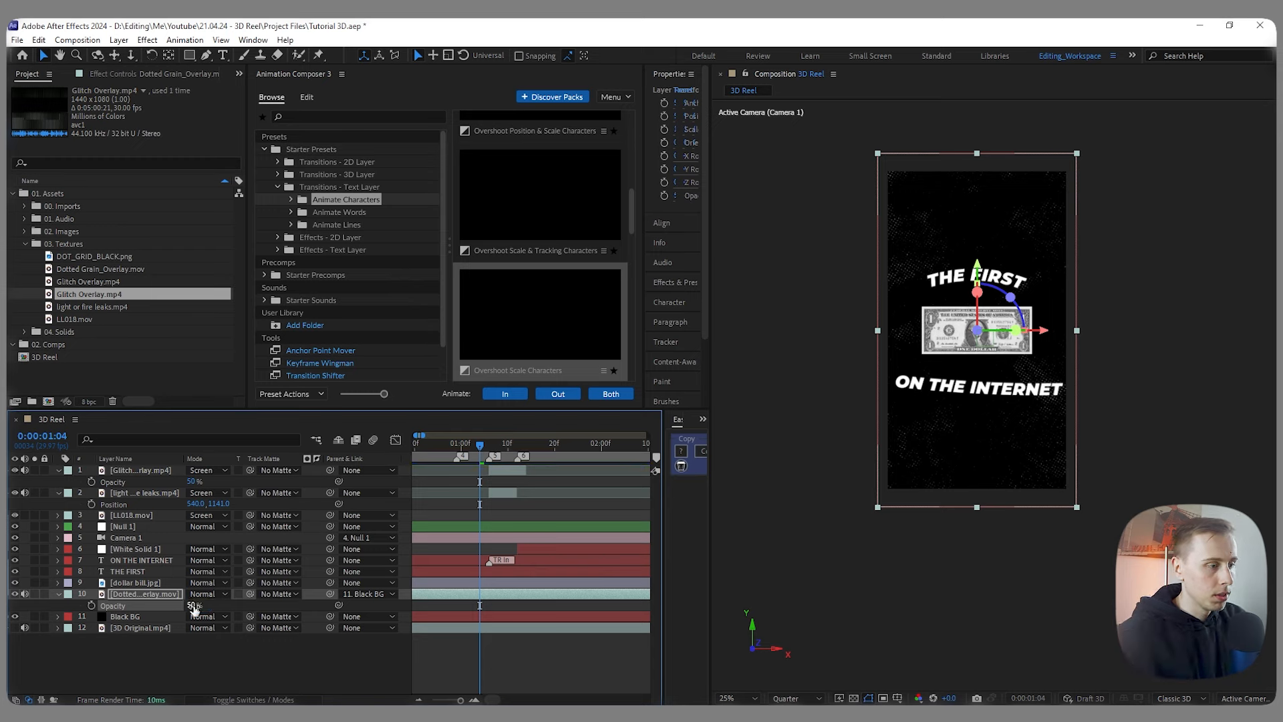
Step: Preview the reel from the start and solo 3D Original.mp4 to find the exact scene-change frame around 0:00:01:15
drag(480, 445, 405, 449)
key(space)
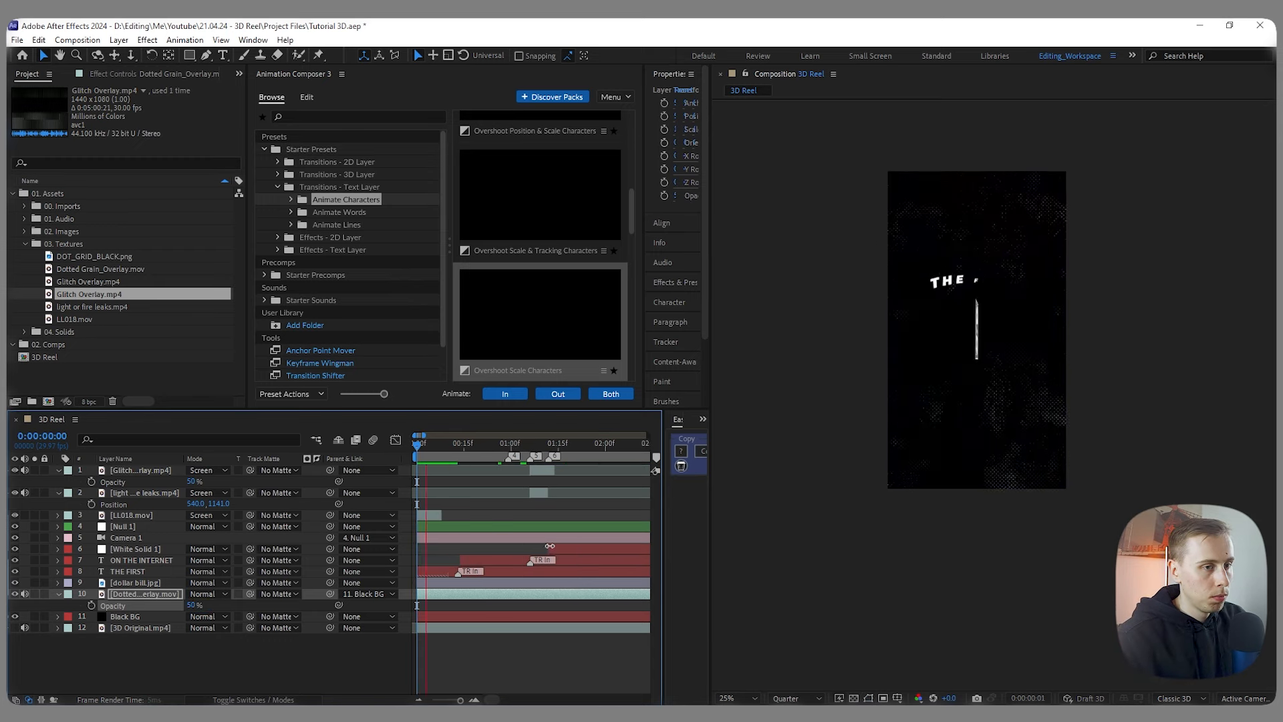
click(559, 448)
click(15, 628)
click(36, 628)
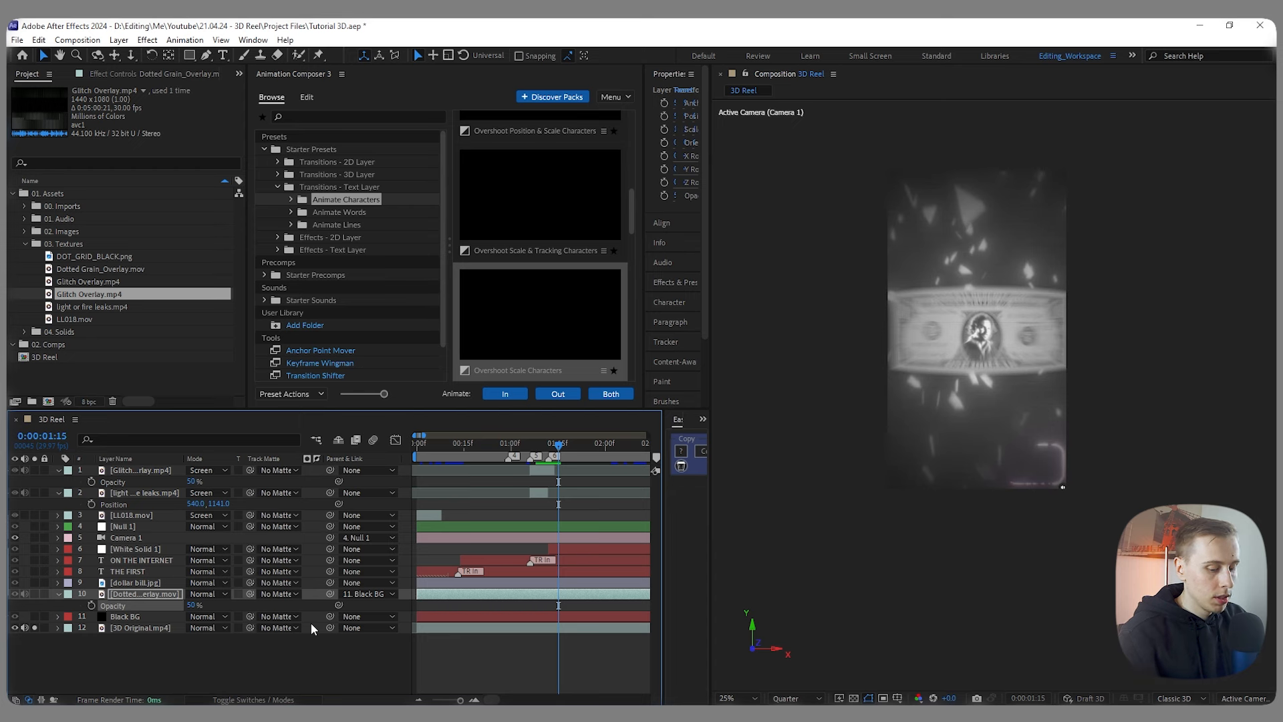
key(Page_Up)
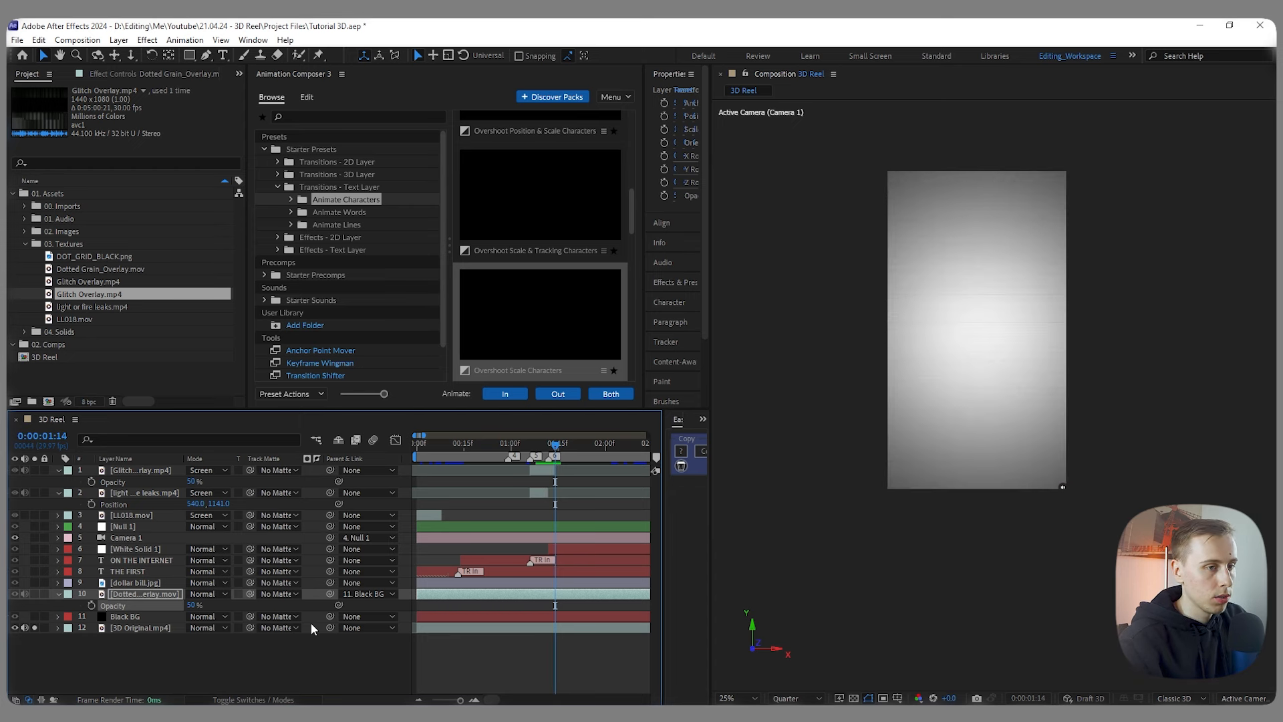
key(Page_Down)
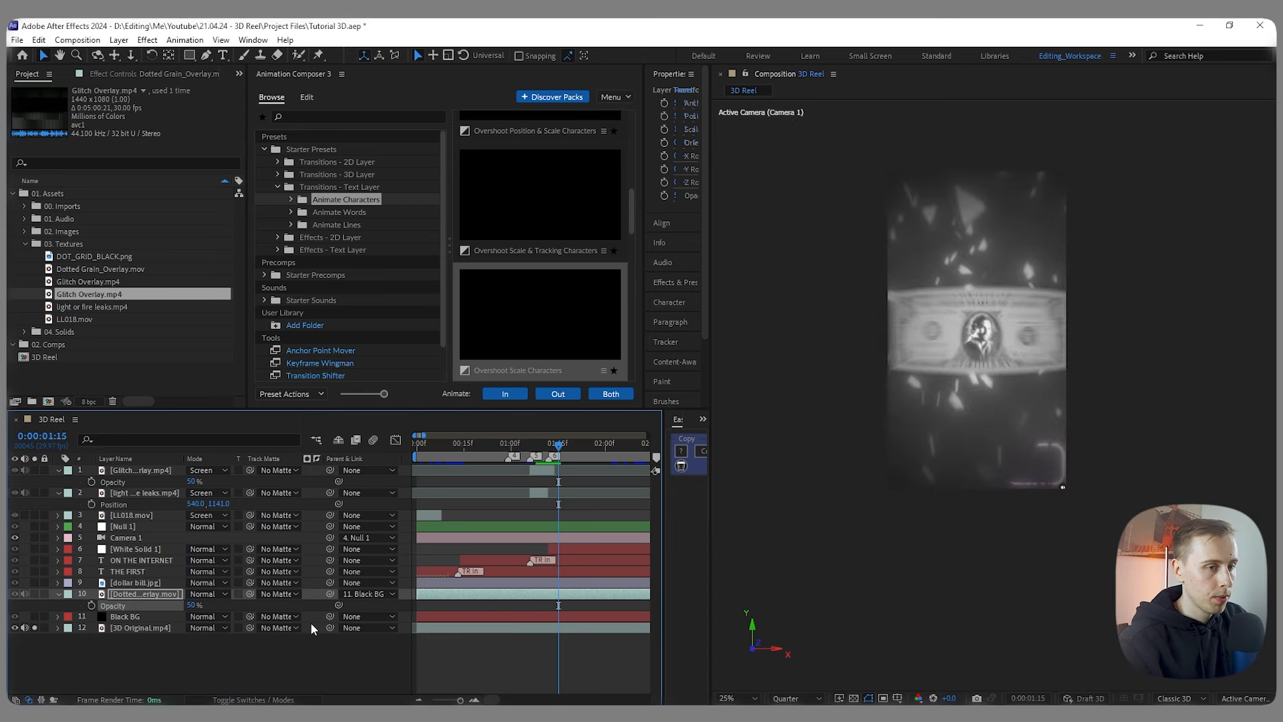
Step: Extend the end of the Glitch Overlay.mp4 layer to the marker at 0:00:01:15
scroll(545, 497, up, 3)
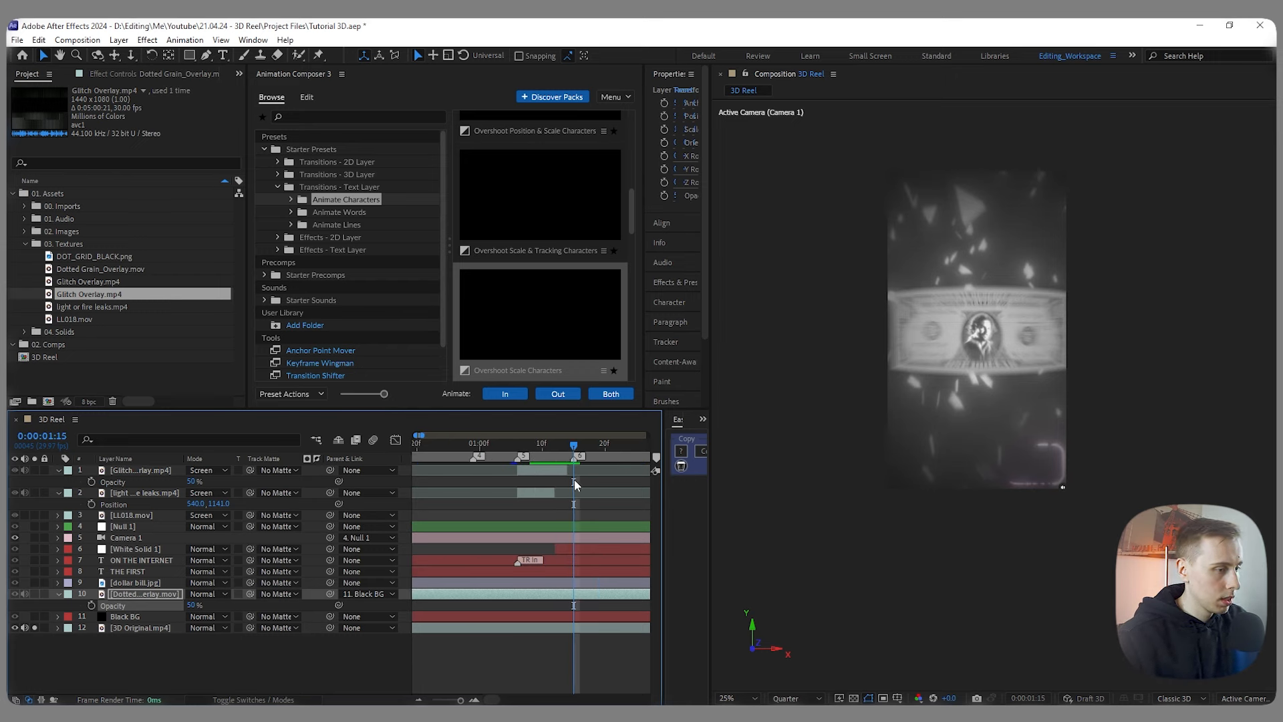
scroll(562, 480, up, 2)
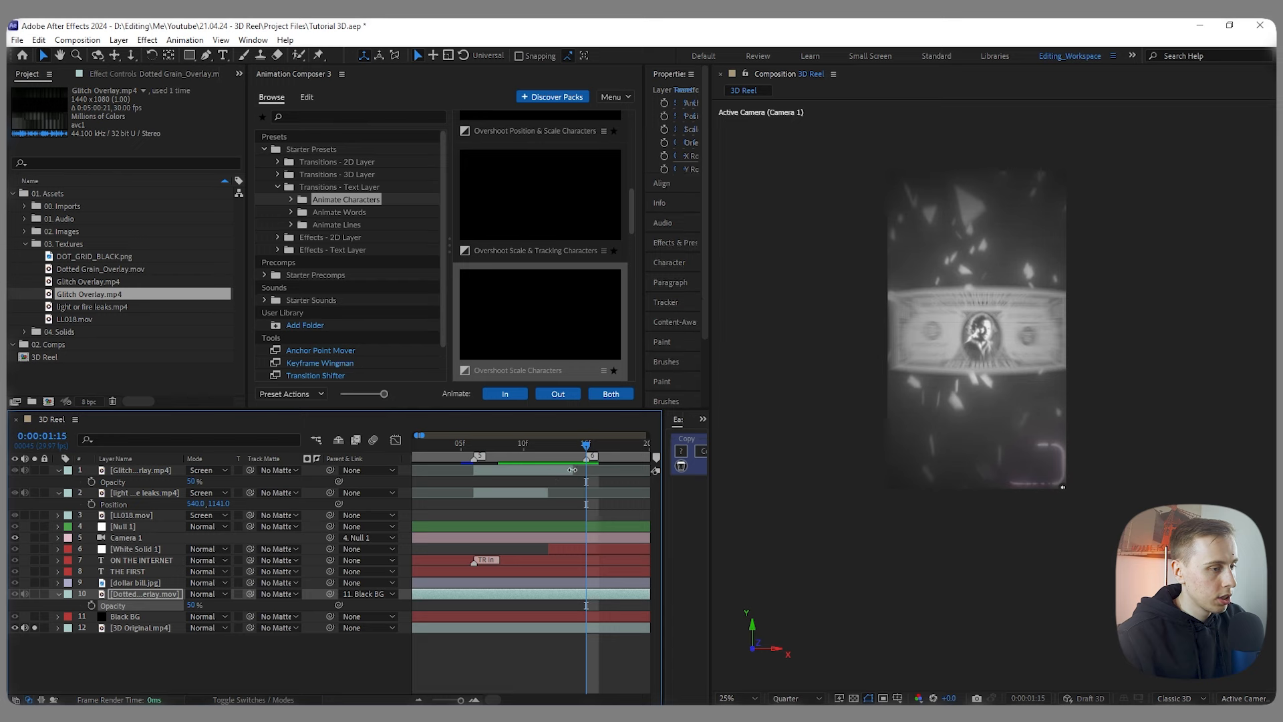
drag(574, 470, 584, 470)
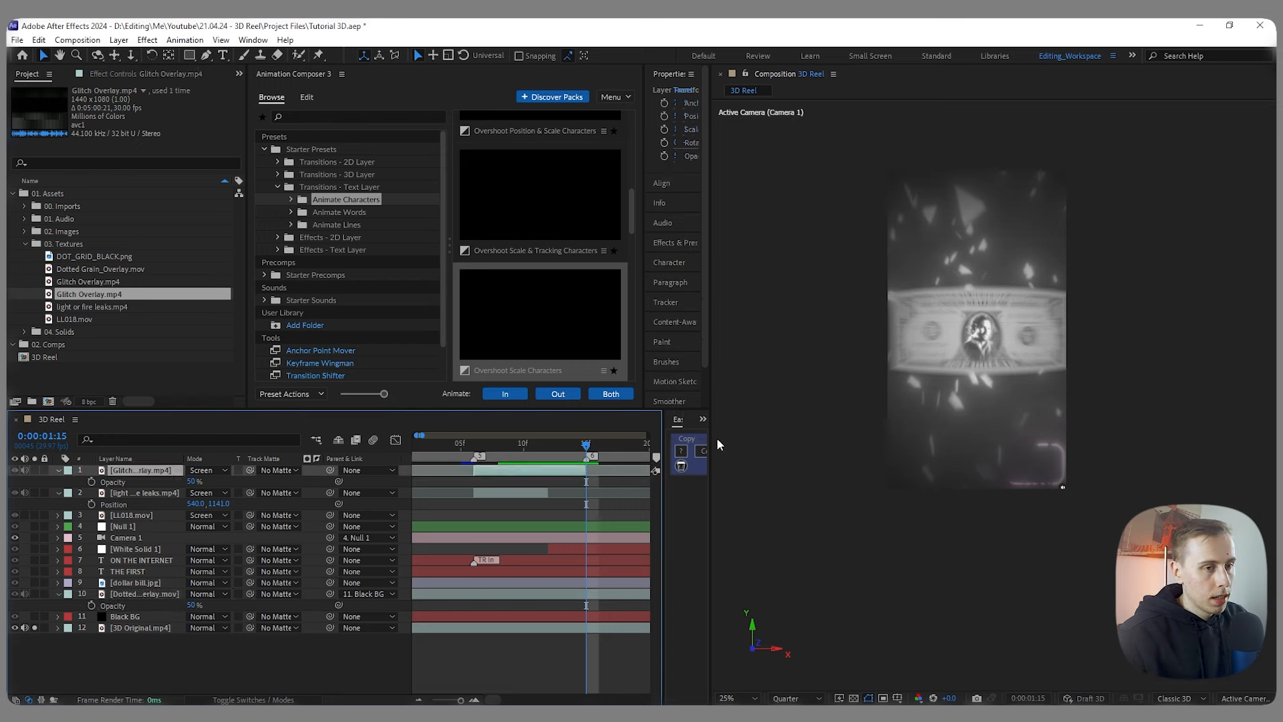
Step: Play back the glitch section and set the Glitch Overlay.mp4 layer's opacity to 30%
drag(997, 258, 1023, 258)
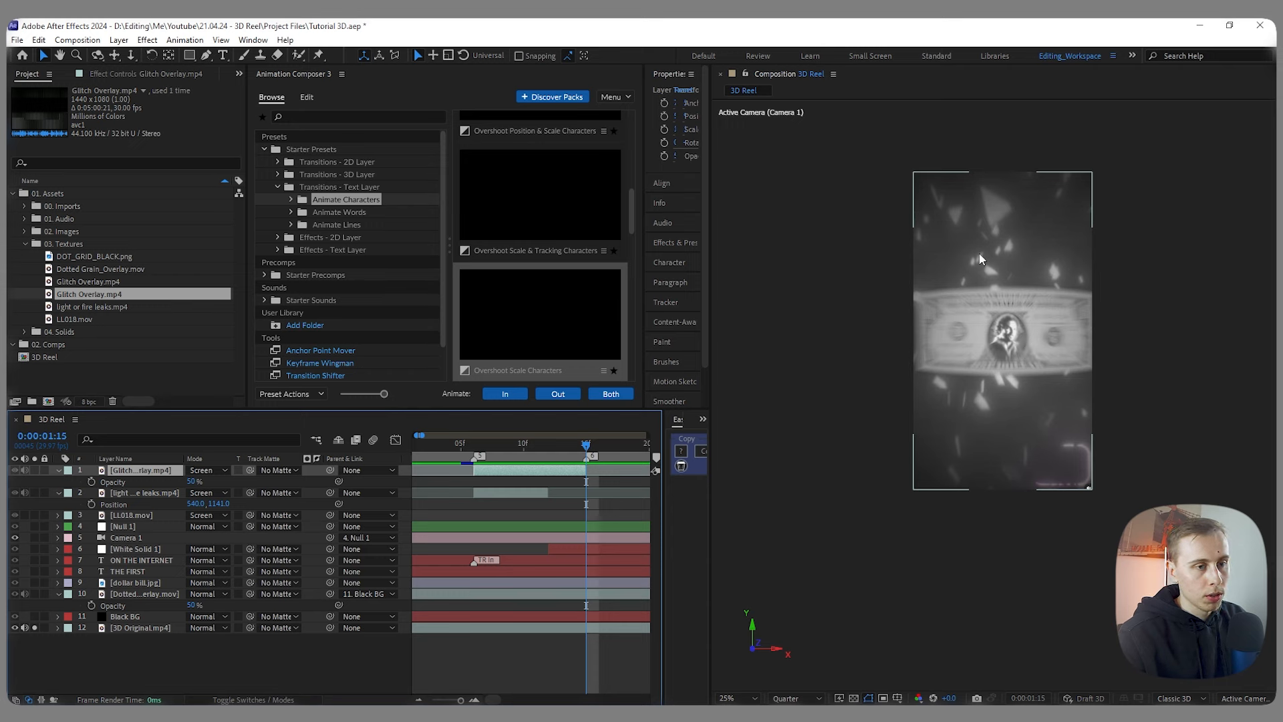
scroll(593, 495, right, 2)
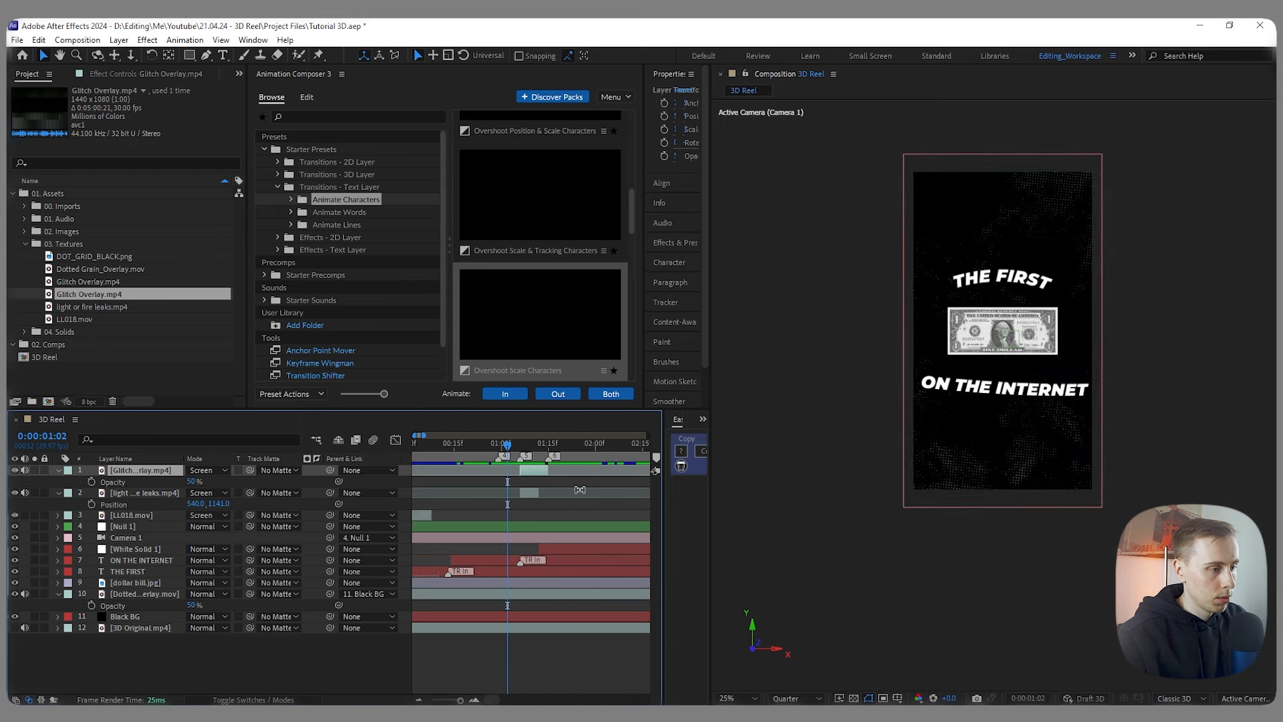
key(space)
key(space)
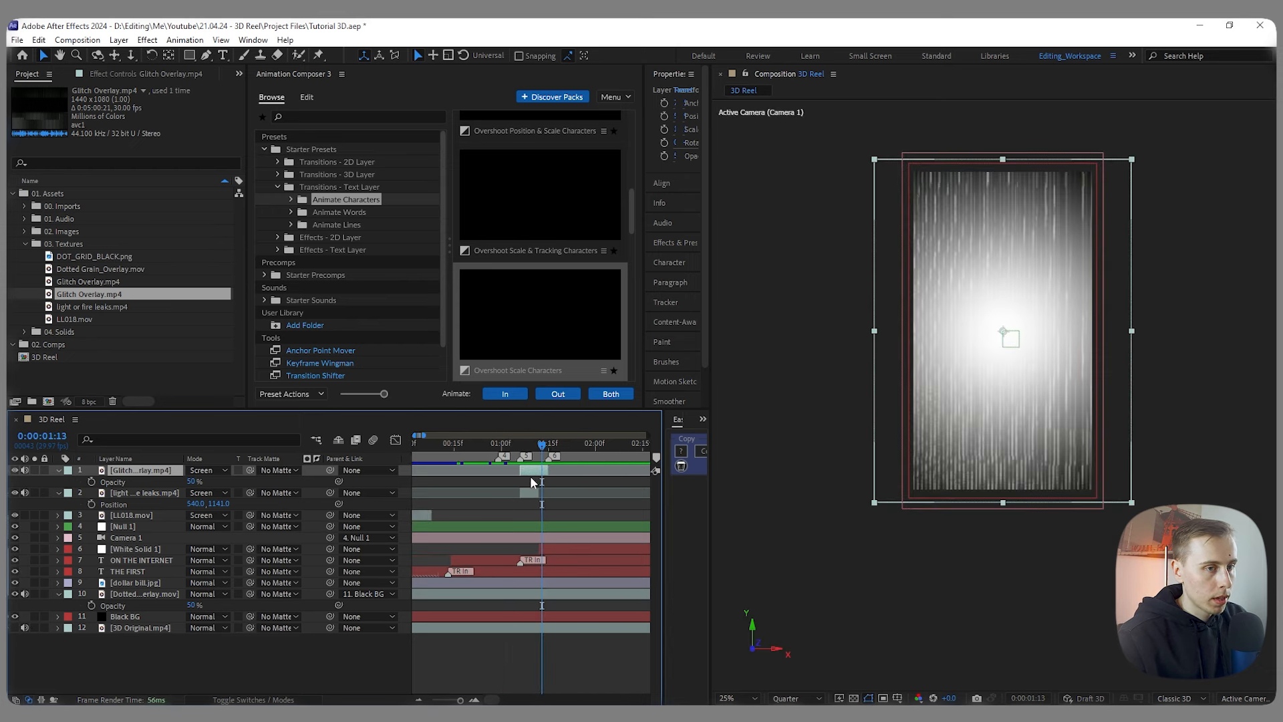
scroll(526, 480, up, 3)
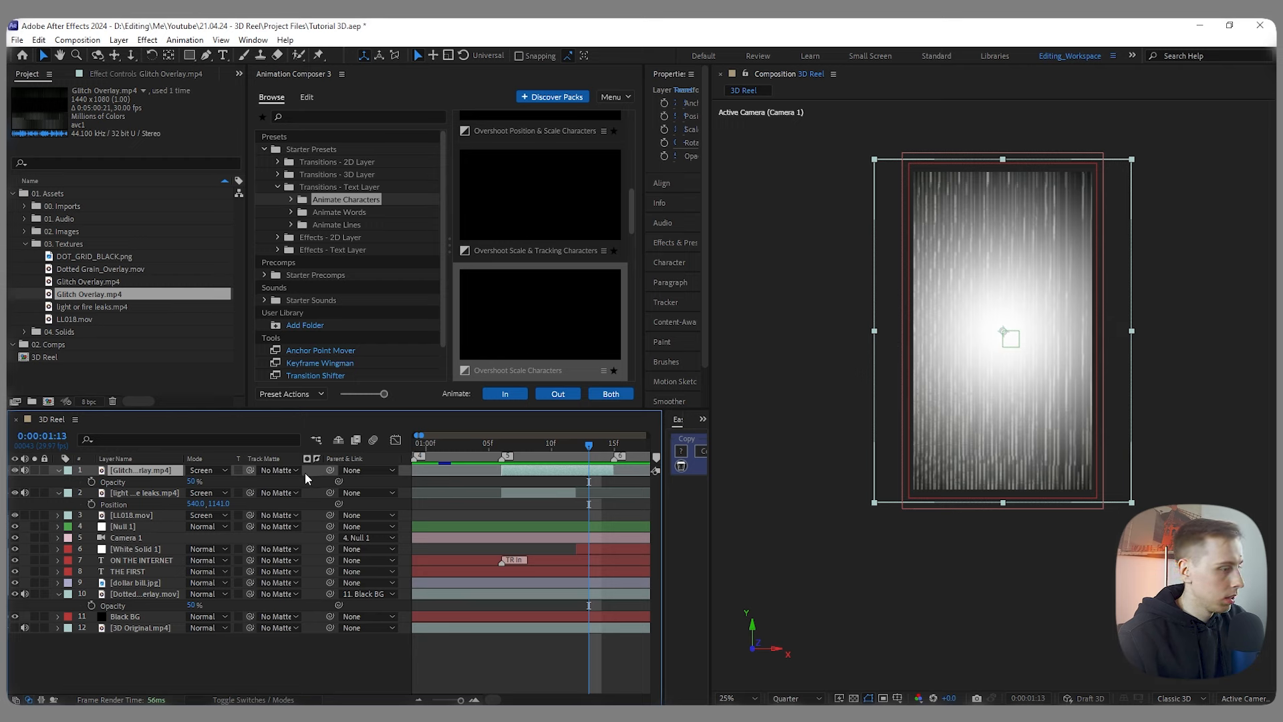
click(192, 483)
text(30)
key(Return)
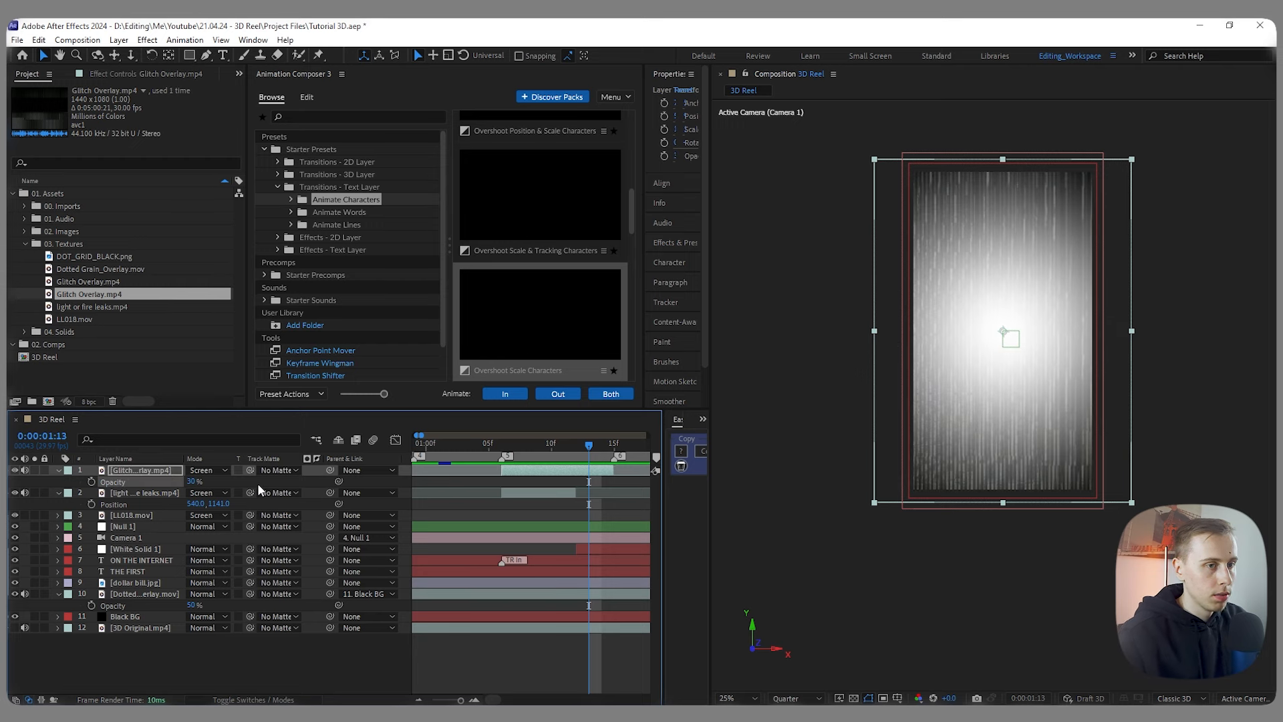
Step: Reveal Null 1's Position keyframes and check the last one against the marker at 0:00:01:15
scroll(581, 457, down, 3)
click(134, 527)
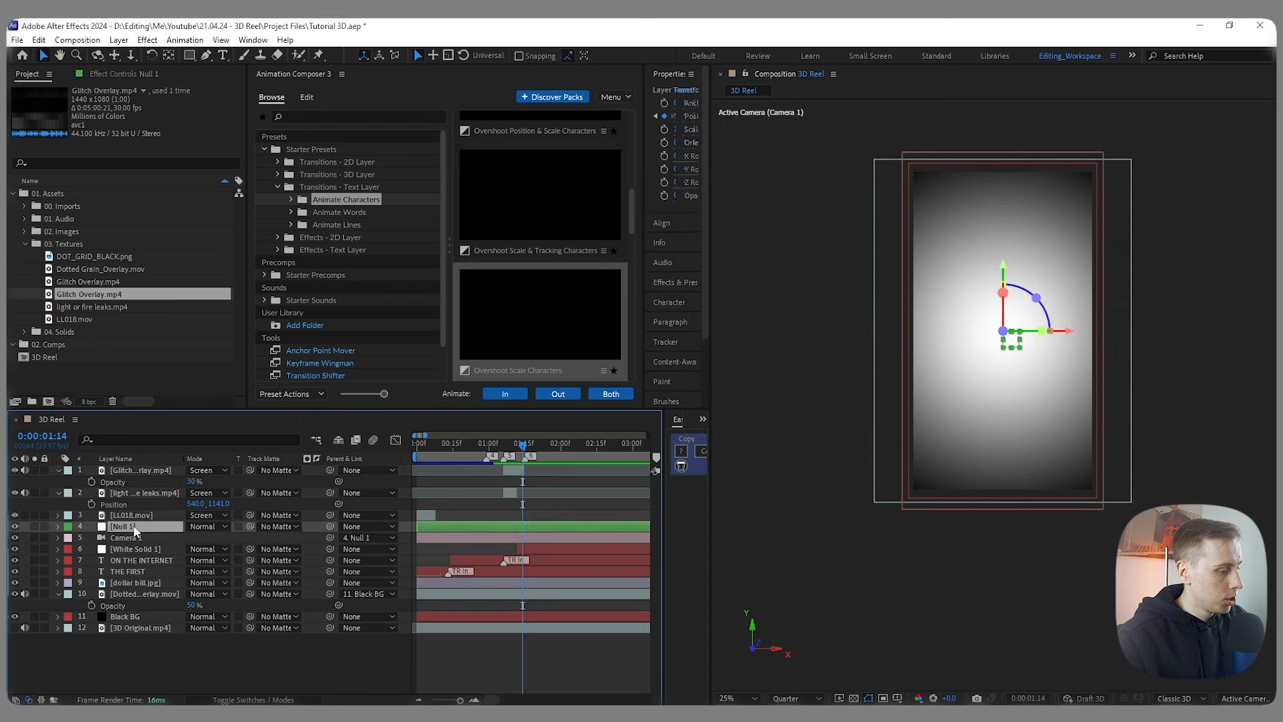
key(alt+shift+p)
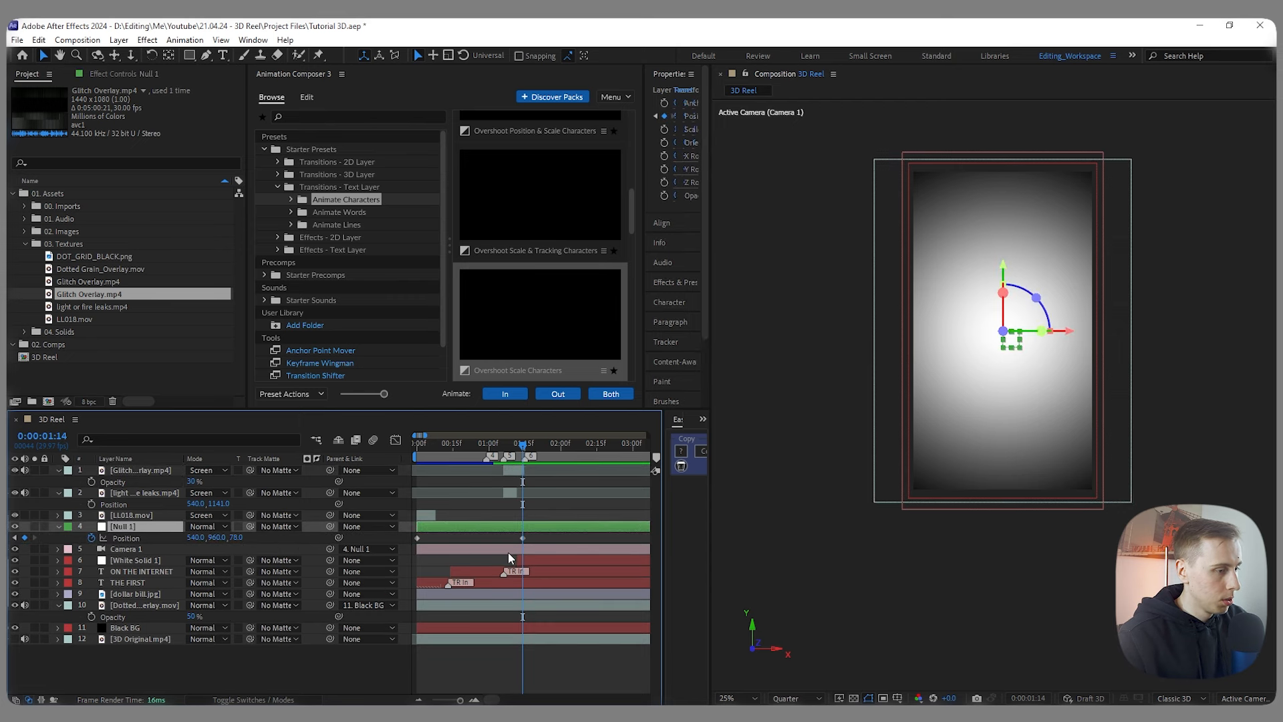
scroll(508, 542, up, 3)
key(Page_Down)
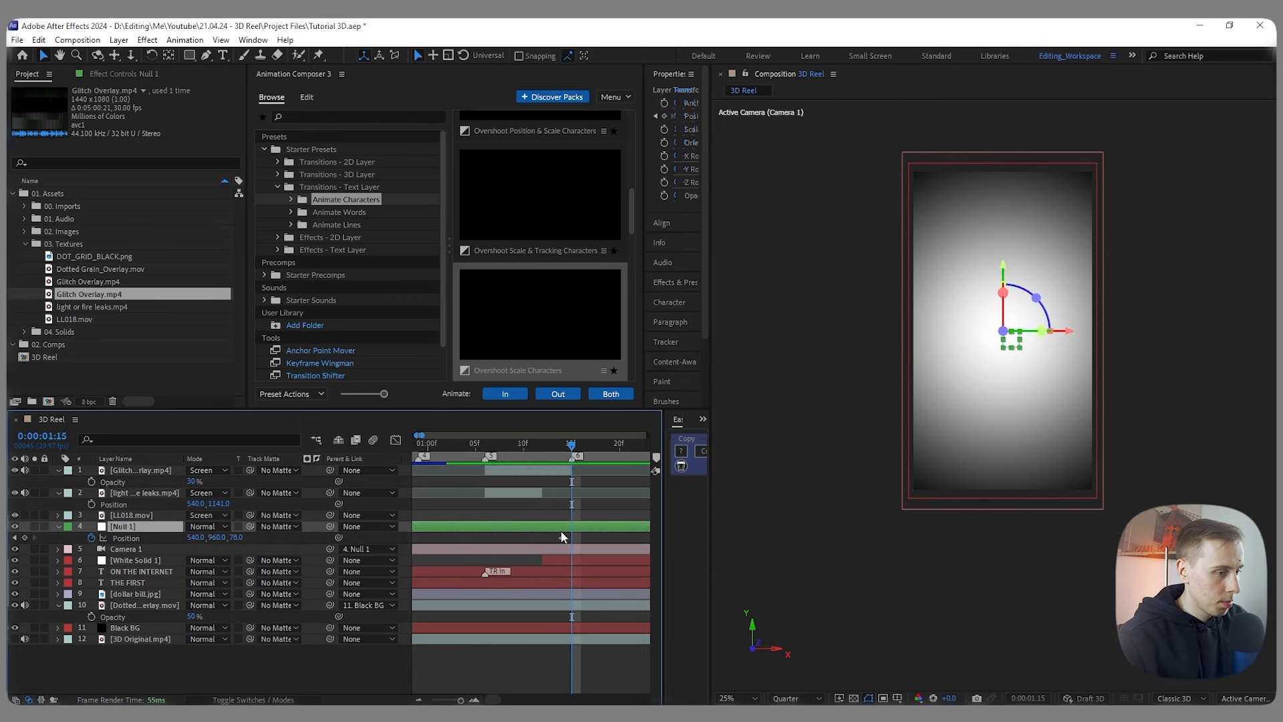
scroll(562, 536, up, 2)
click(560, 537)
scroll(579, 536, down, 3)
key(Page_Up)
key(Page_Up)
Step: Scrub through the opening scene to review the text, dollar bill and overlay animation
drag(496, 455, 535, 463)
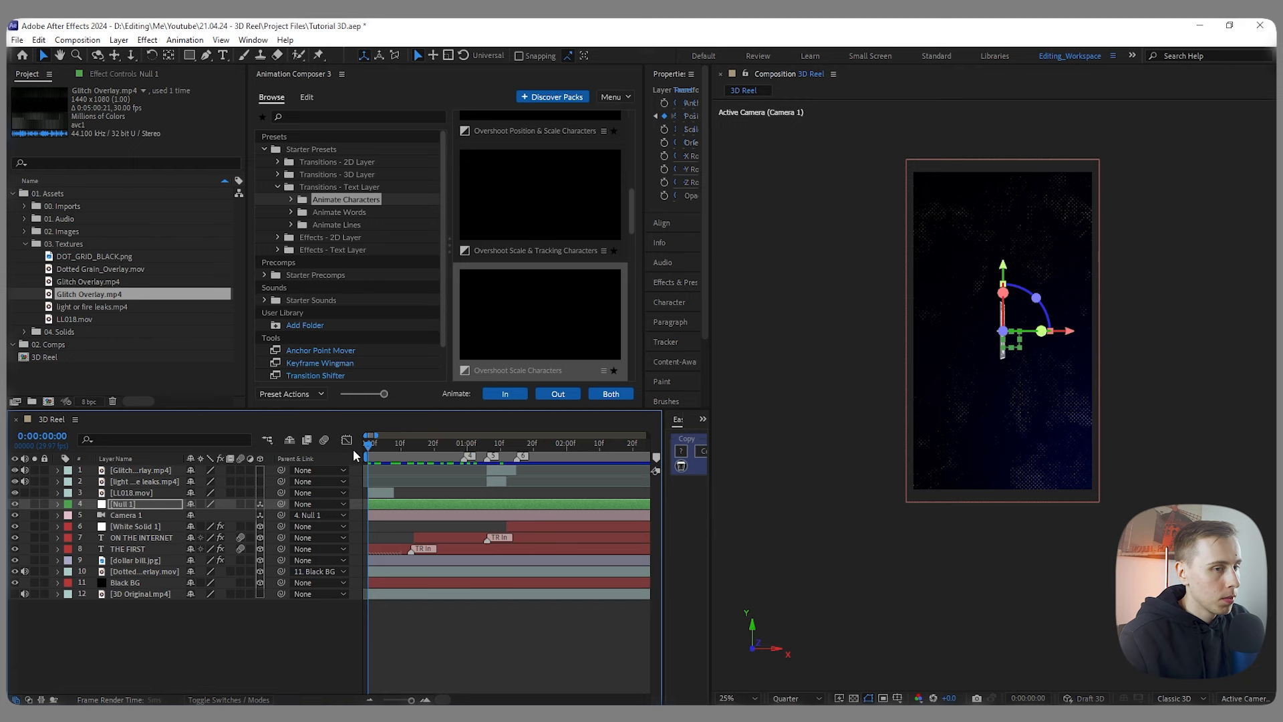
drag(353, 448, 440, 452)
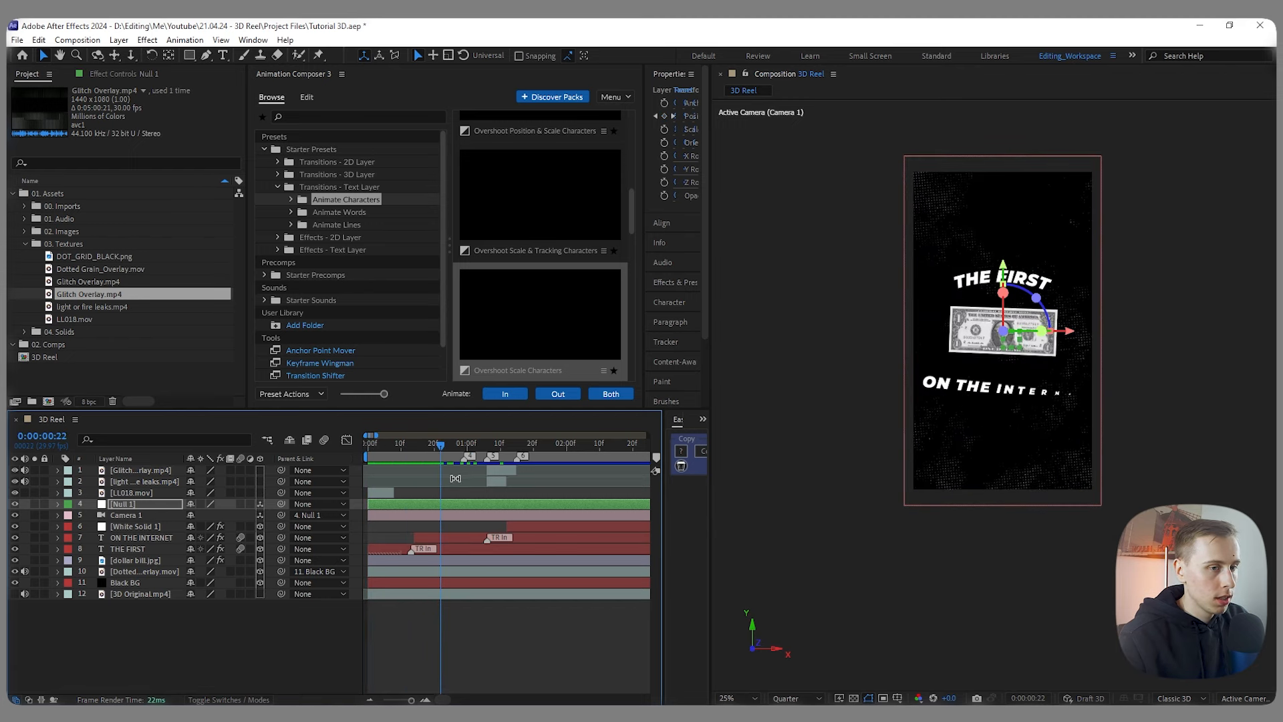
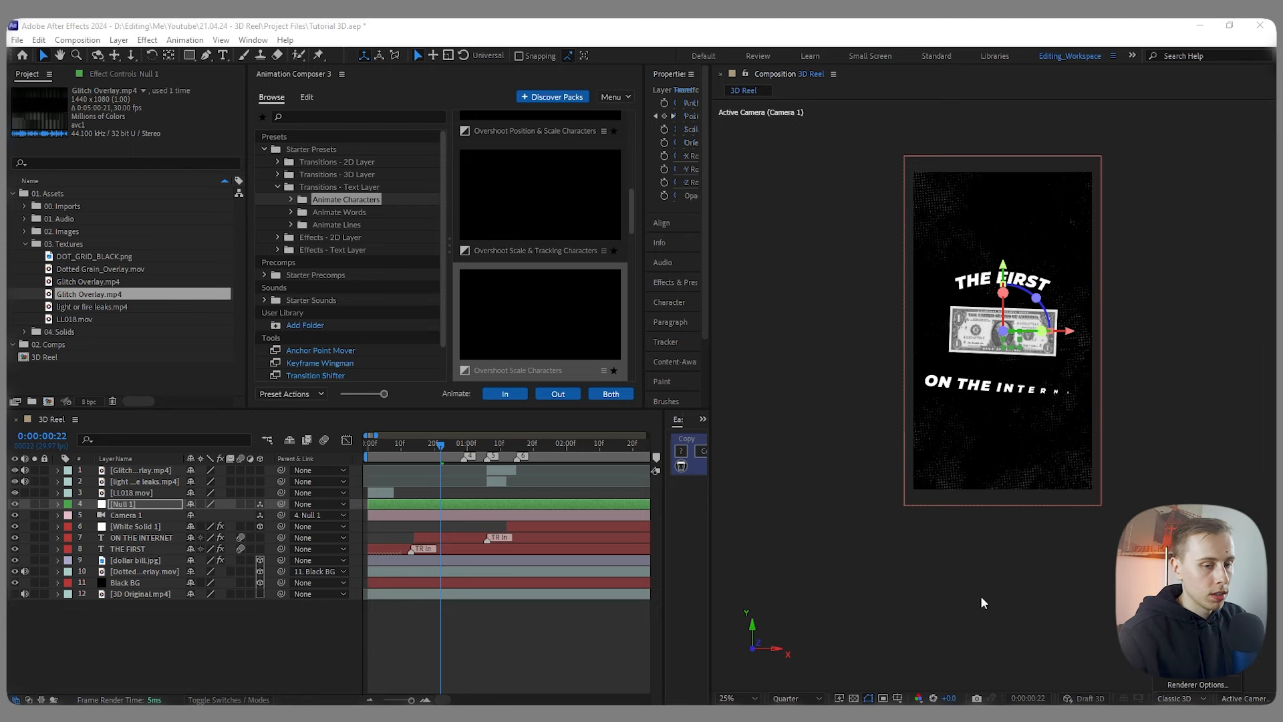
click(799, 570)
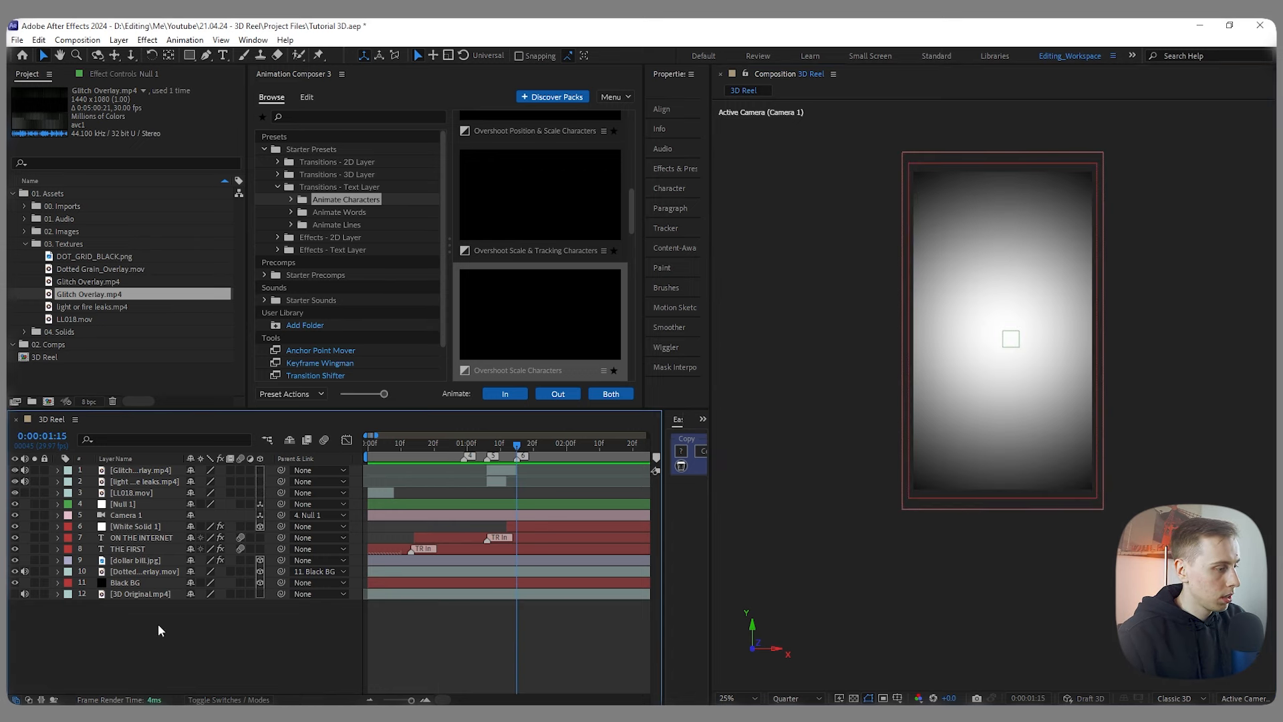
Step: Create a black 1080 by 1920 px solid and rename its layer Scene 2 BG
right_click(159, 625)
mouse_move(206, 471)
click(371, 499)
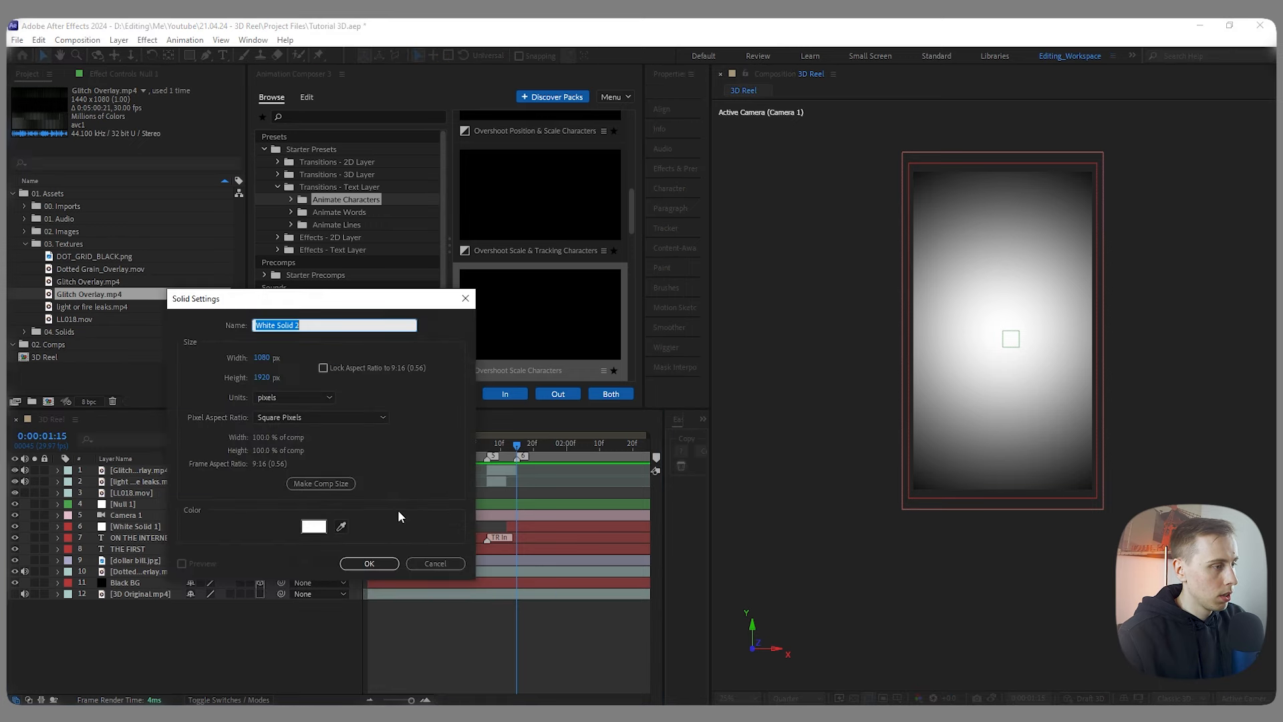
click(314, 528)
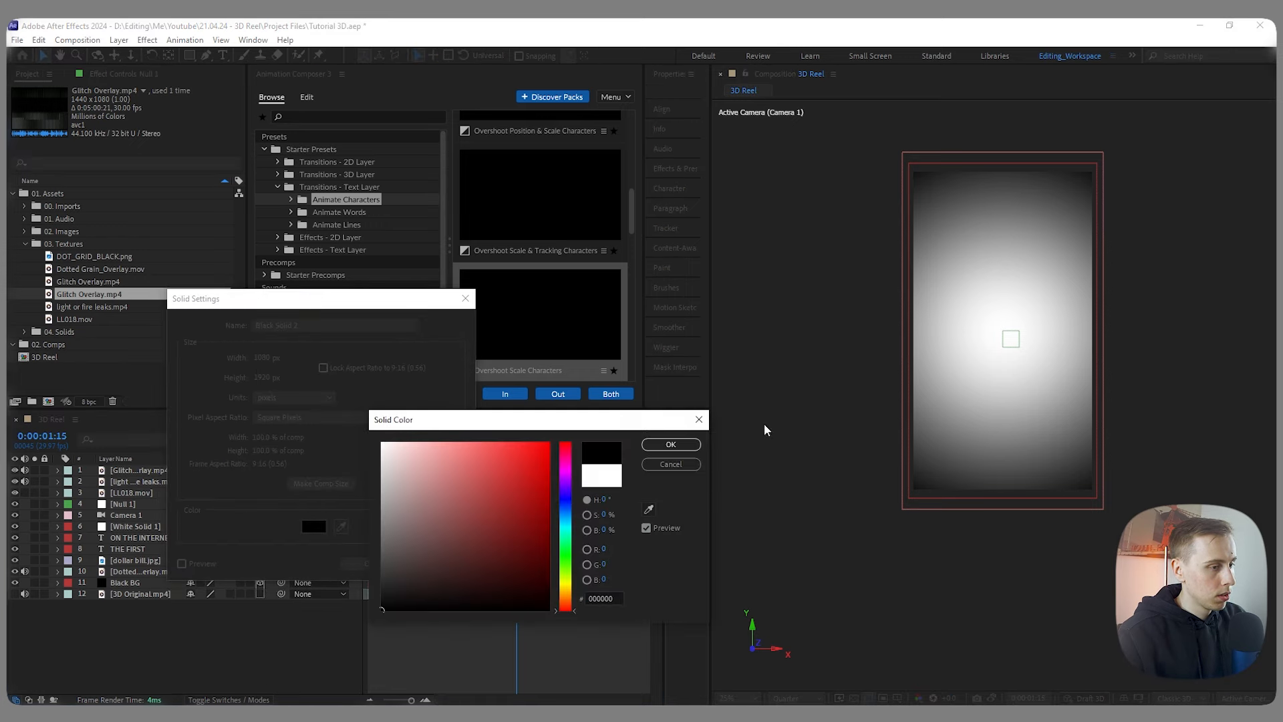
click(672, 445)
click(363, 562)
key(Return)
text(Scene 2 BG)
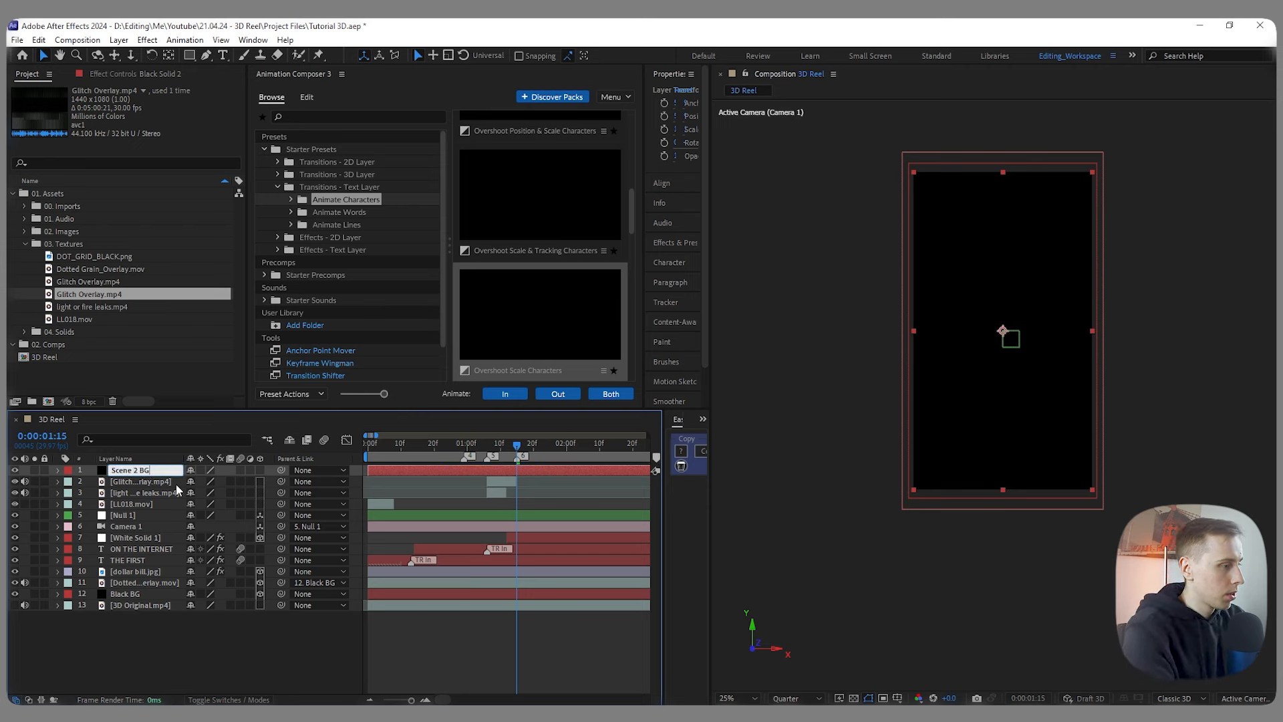
key(Return)
Step: Trim the Scene 2 BG layer's start to 0:00:01:15 and move it down directly above White Solid 1
drag(368, 470, 516, 474)
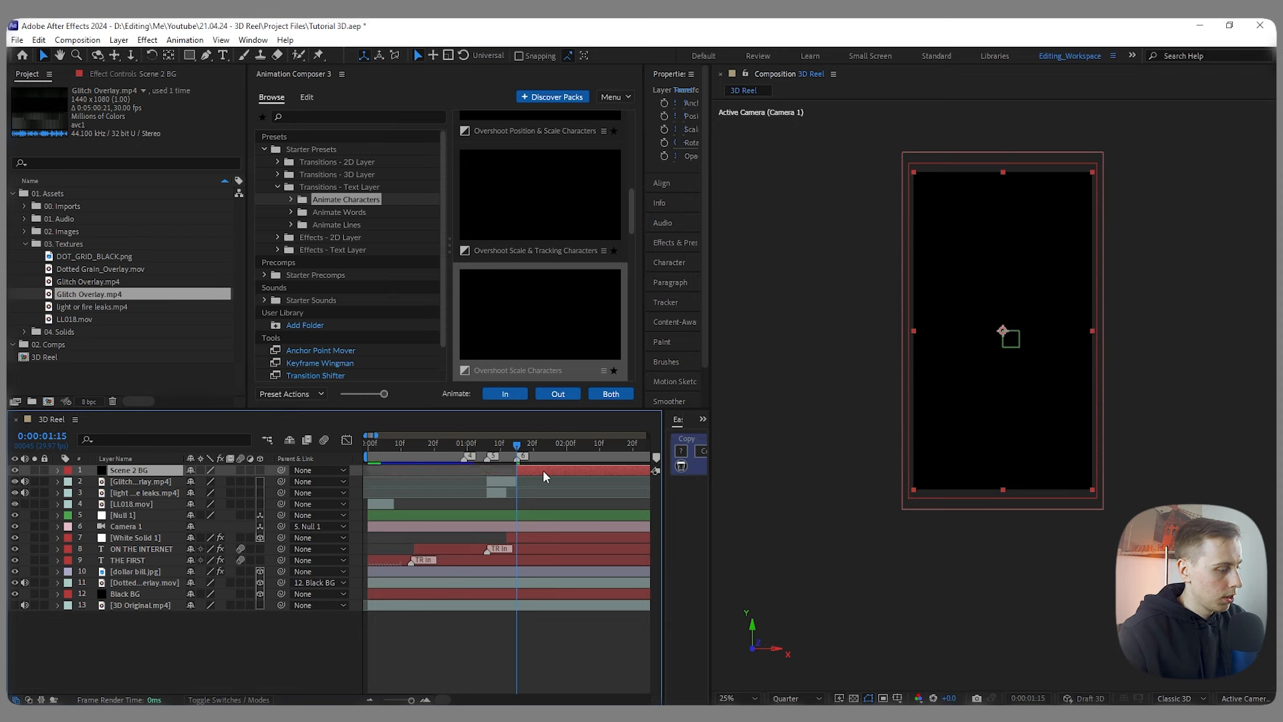
key(ctrl+bracketright)
key(ctrl+bracketright)
key(ctrl+bracketright)
key(ctrl+bracketright)
key(ctrl+bracketright)
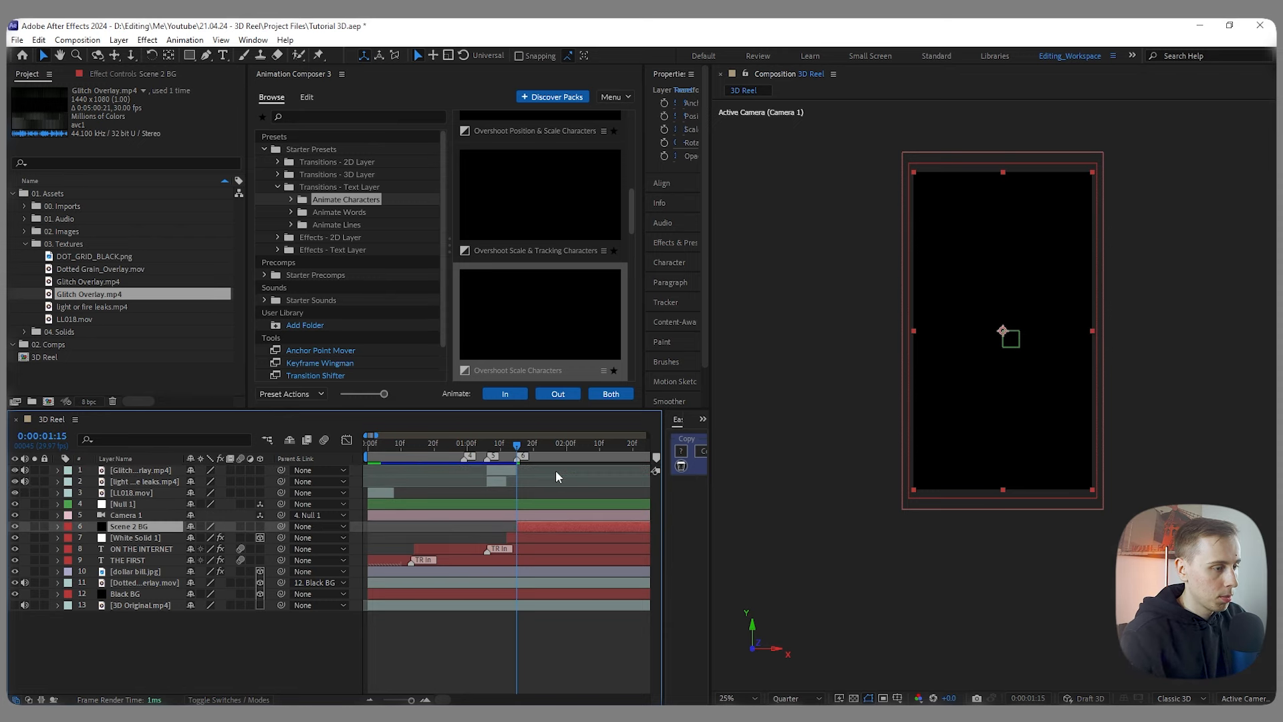
Step: Make the Scene 2 BG layer 3D and apply a particle effect to it by searching for "part"
click(260, 527)
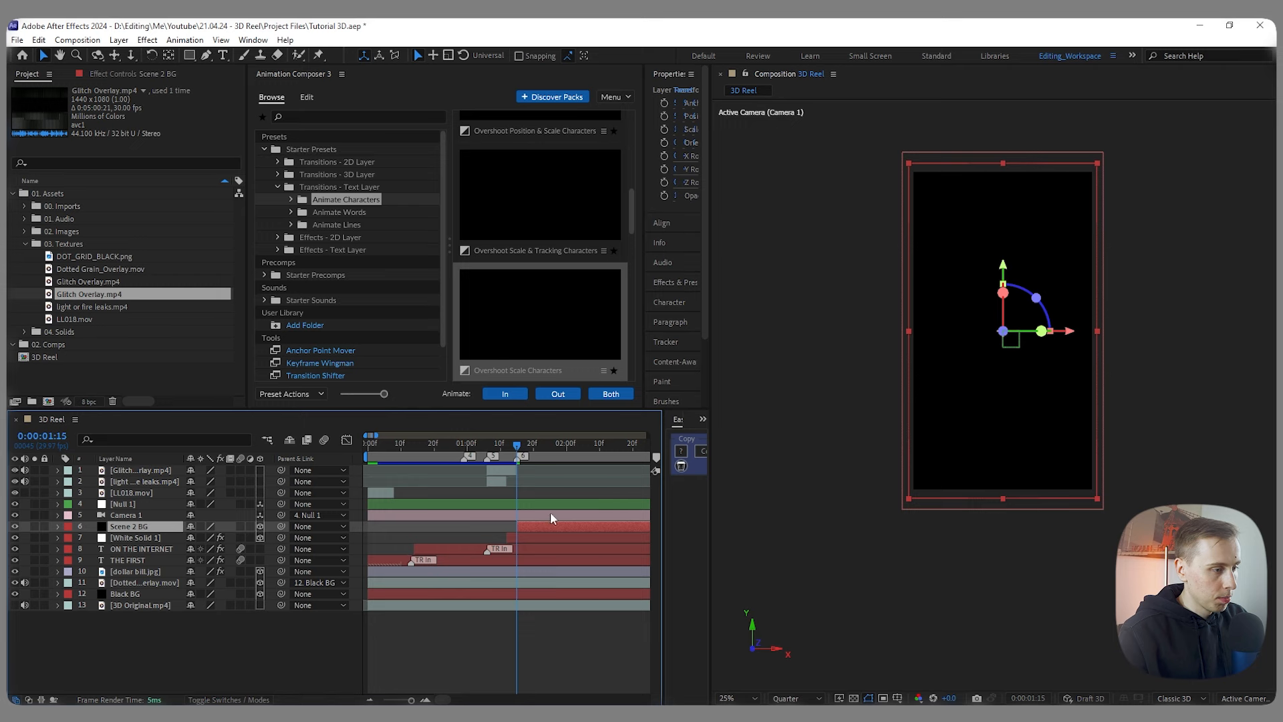
key(F2)
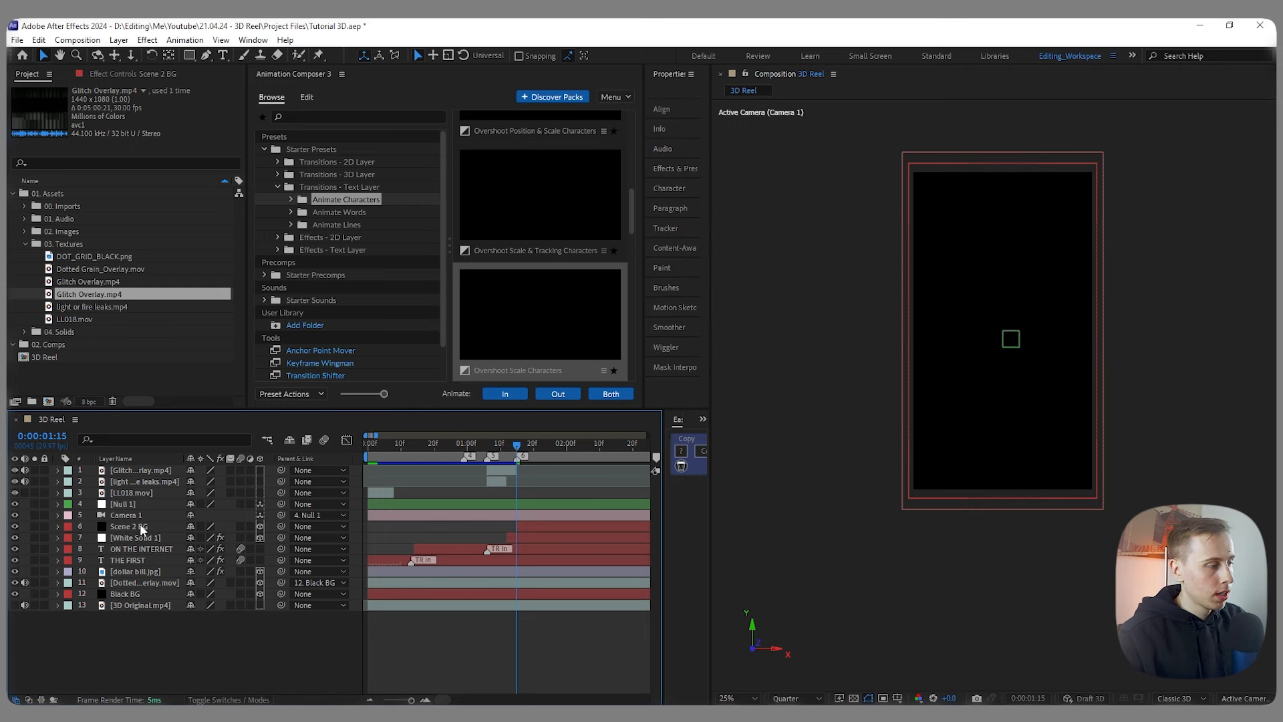
click(139, 526)
key(ctrl+space)
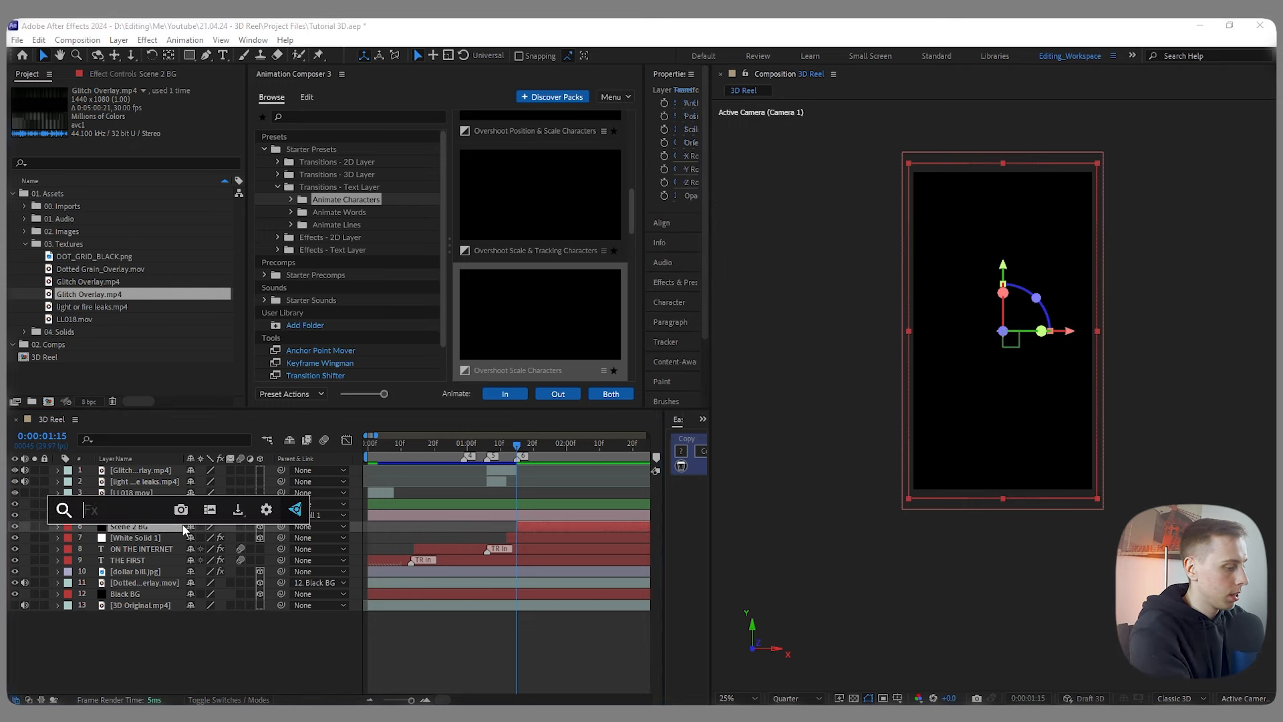
text(part)
key(Down)
key(Down)
key(Return)
drag(494, 453, 514, 452)
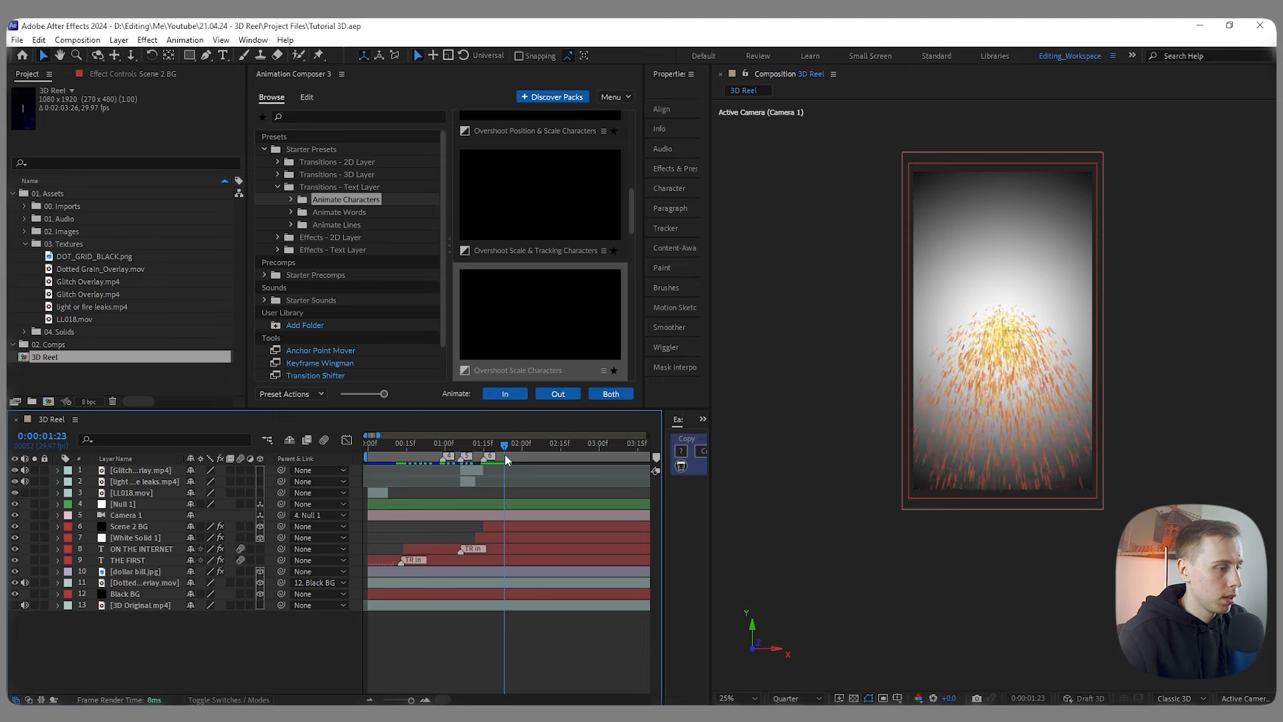
Step: Split the six layers from White Solid 1 through Black BG at 0:00:01:15 and delete the parts after that point
click(513, 524)
scroll(457, 501, up, 2)
click(524, 536)
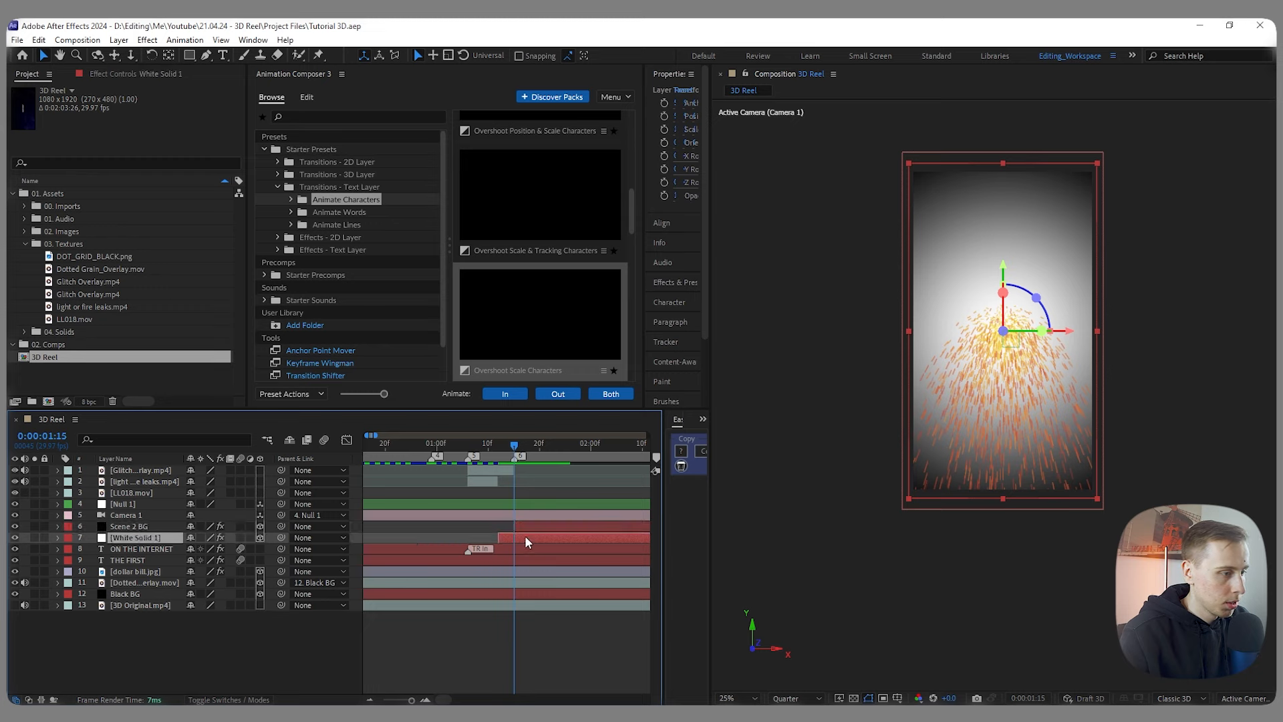
shift+click(524, 593)
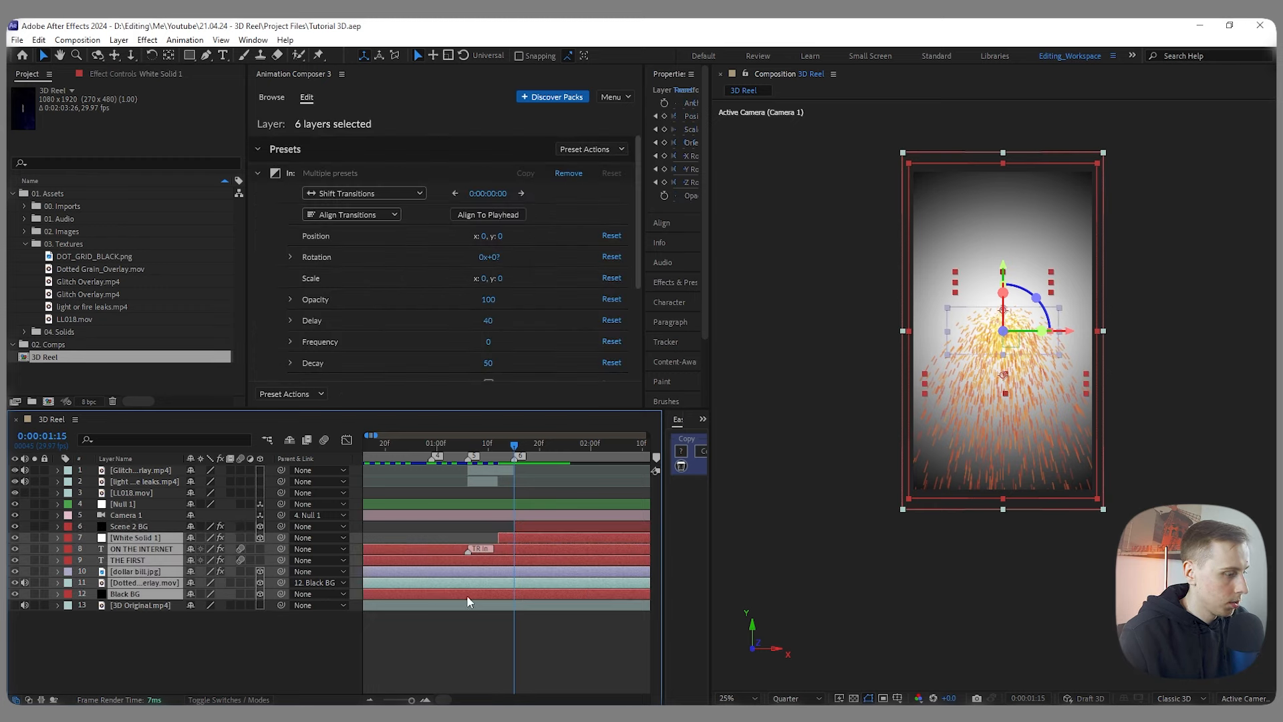
key(ctrl+shift+d)
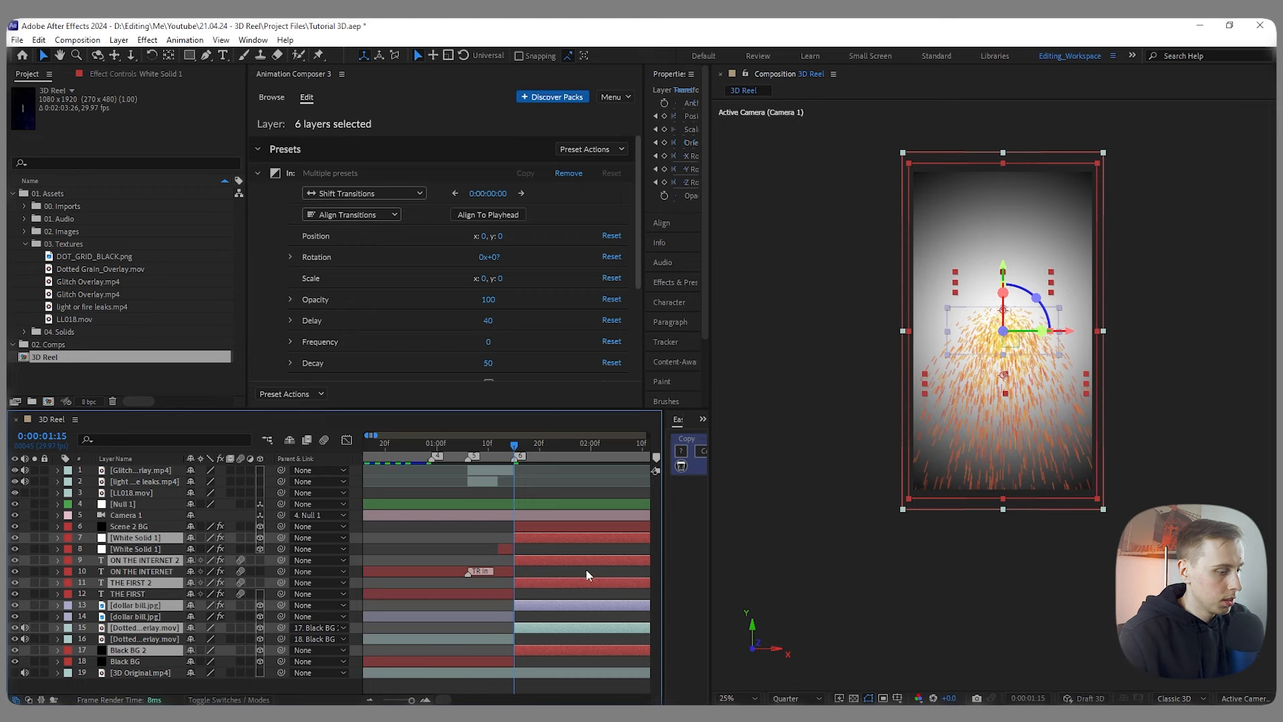
key(Delete)
mouse_move(514, 444)
mouse_down()
mouse_move(498, 446)
mouse_move(530, 456)
mouse_move(514, 457)
mouse_up()
key(minus)
Step: Raise the Longevity of the Scene 2 BG layer's CC Particle World effect to 3.66 seconds
click(129, 526)
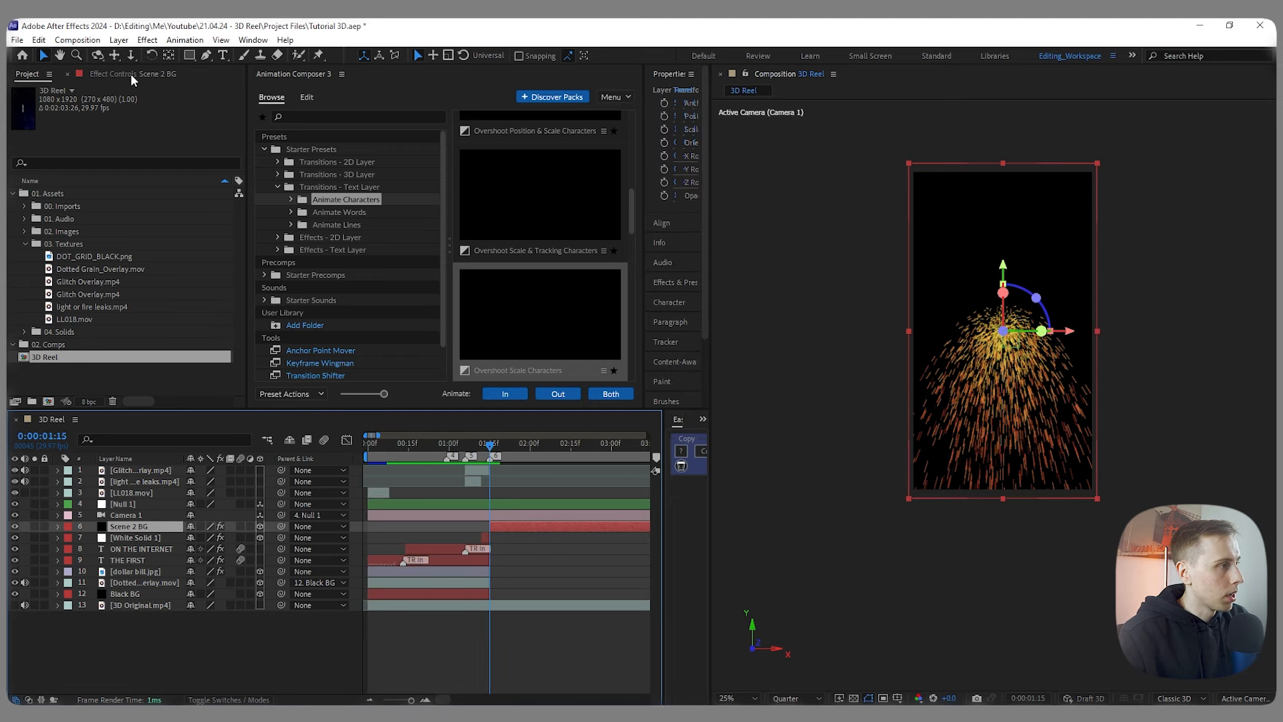
click(119, 73)
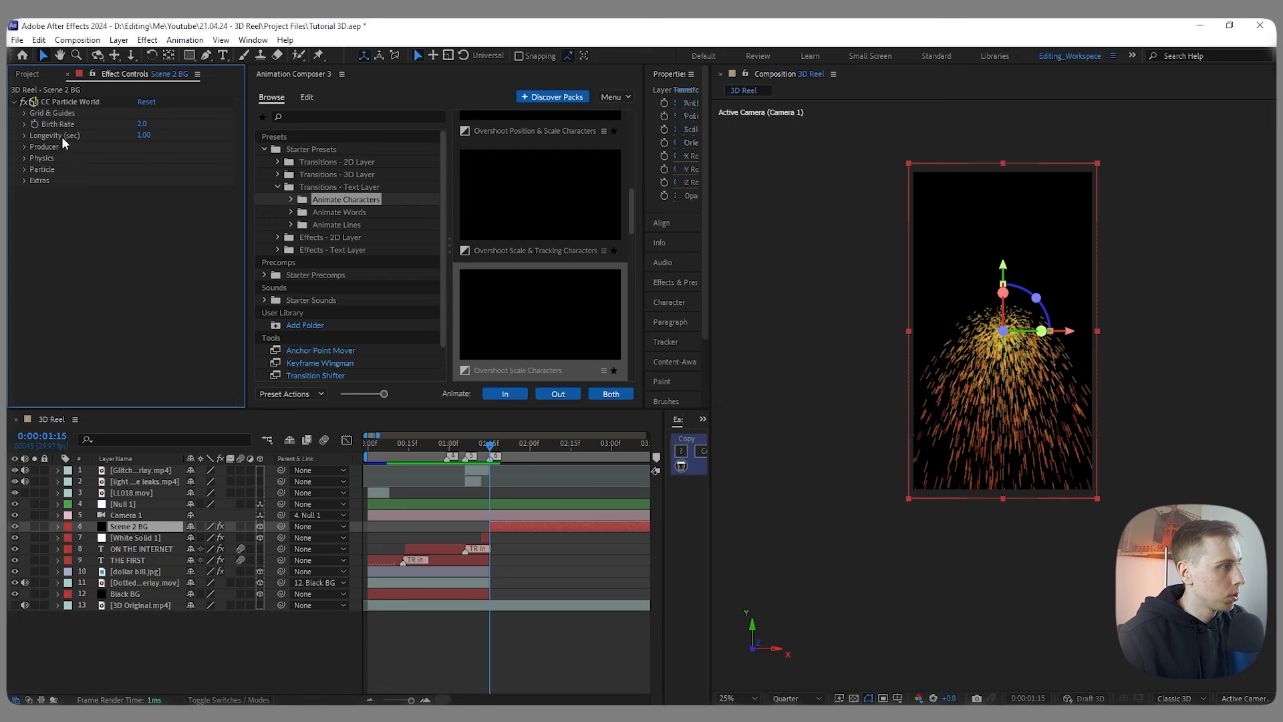
click(25, 135)
drag(88, 154, 193, 154)
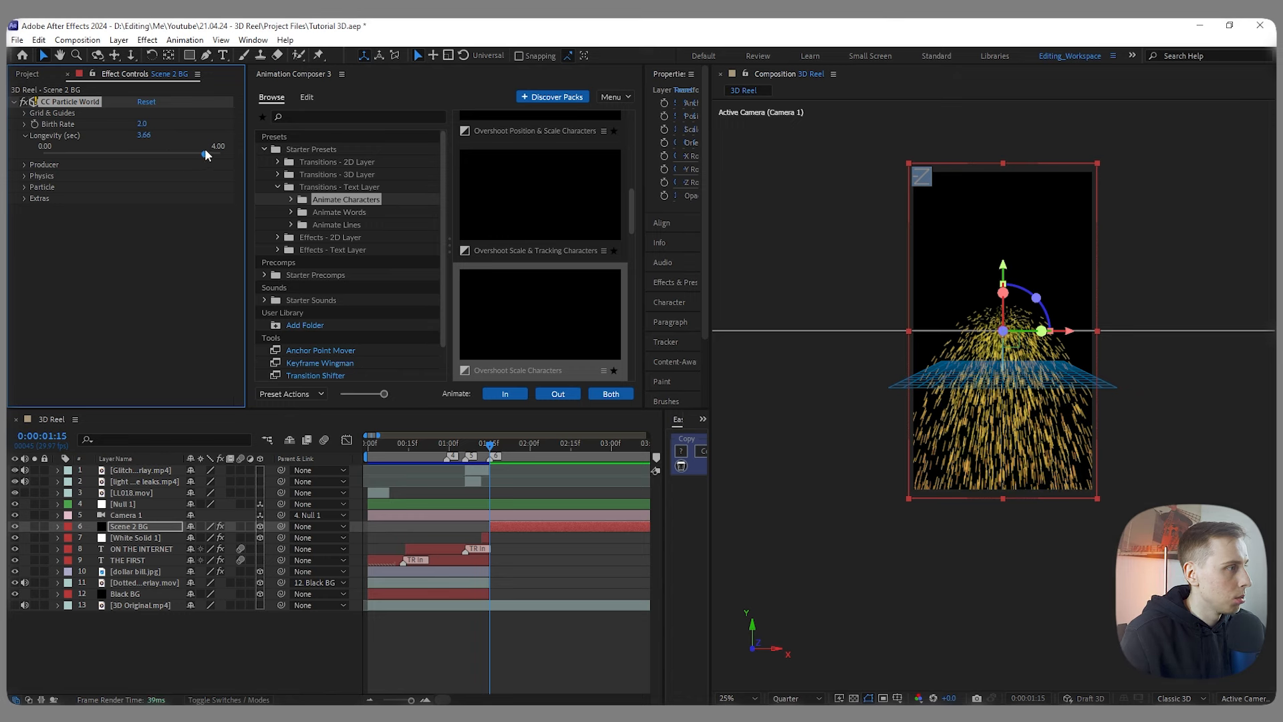
click(25, 135)
Step: In the particle physics, set Gravity to -0.300 and the Animation type to Twirly
click(24, 147)
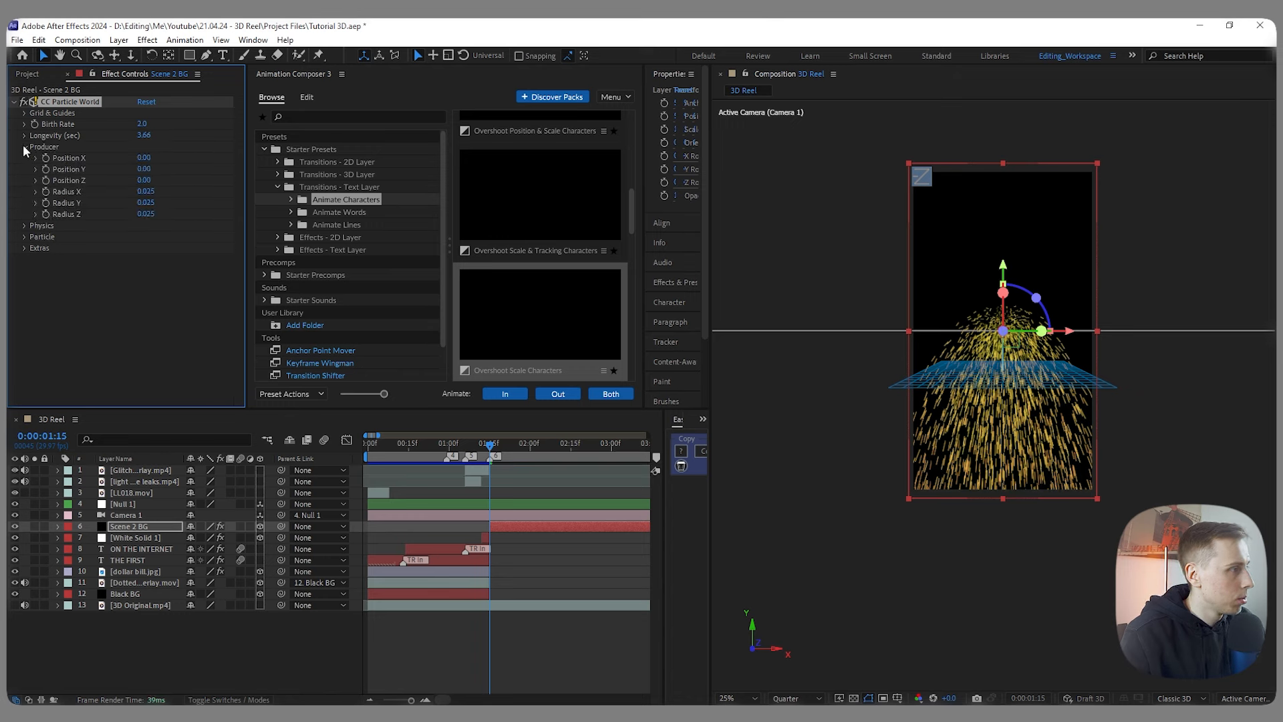
click(25, 146)
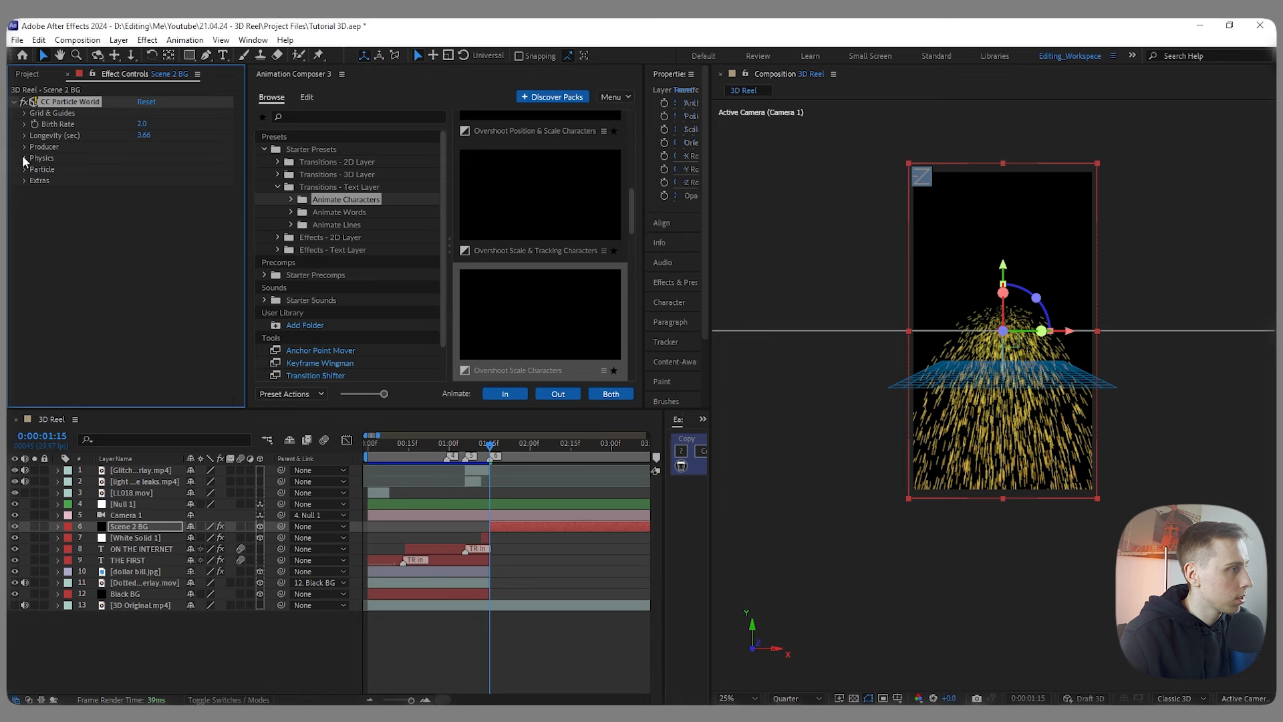
click(23, 156)
click(145, 203)
text(-3)
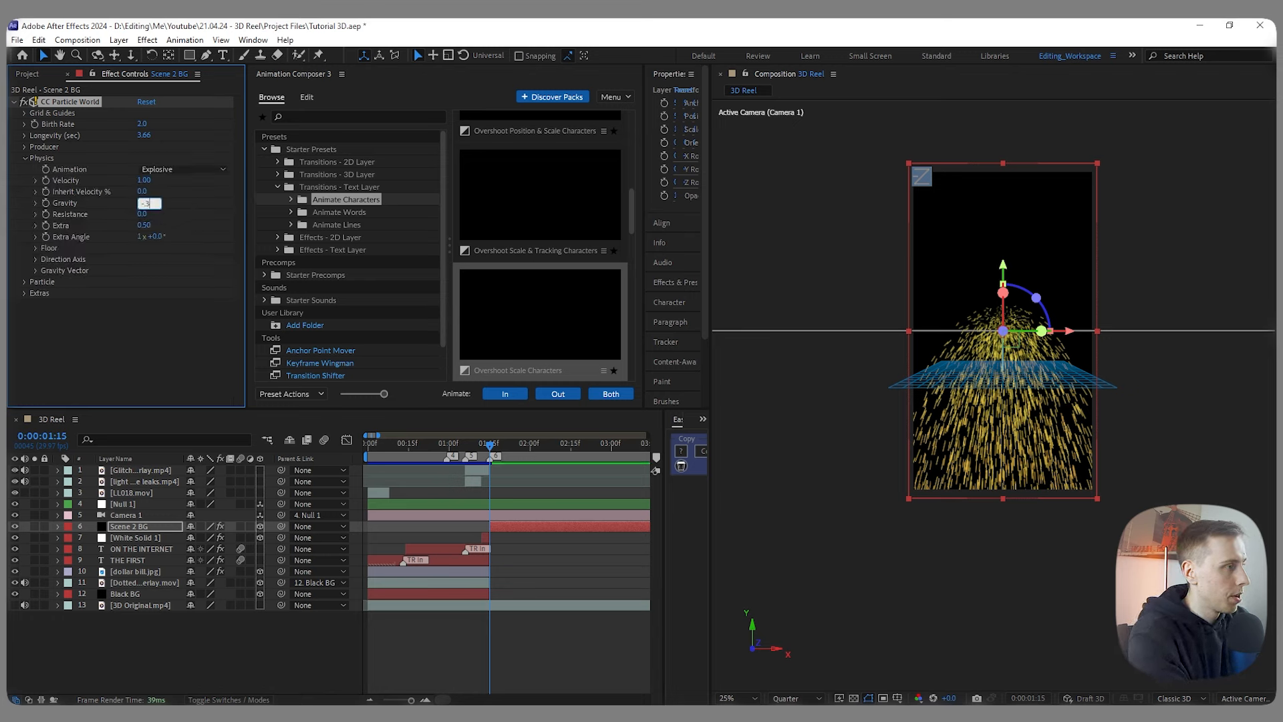
key(Return)
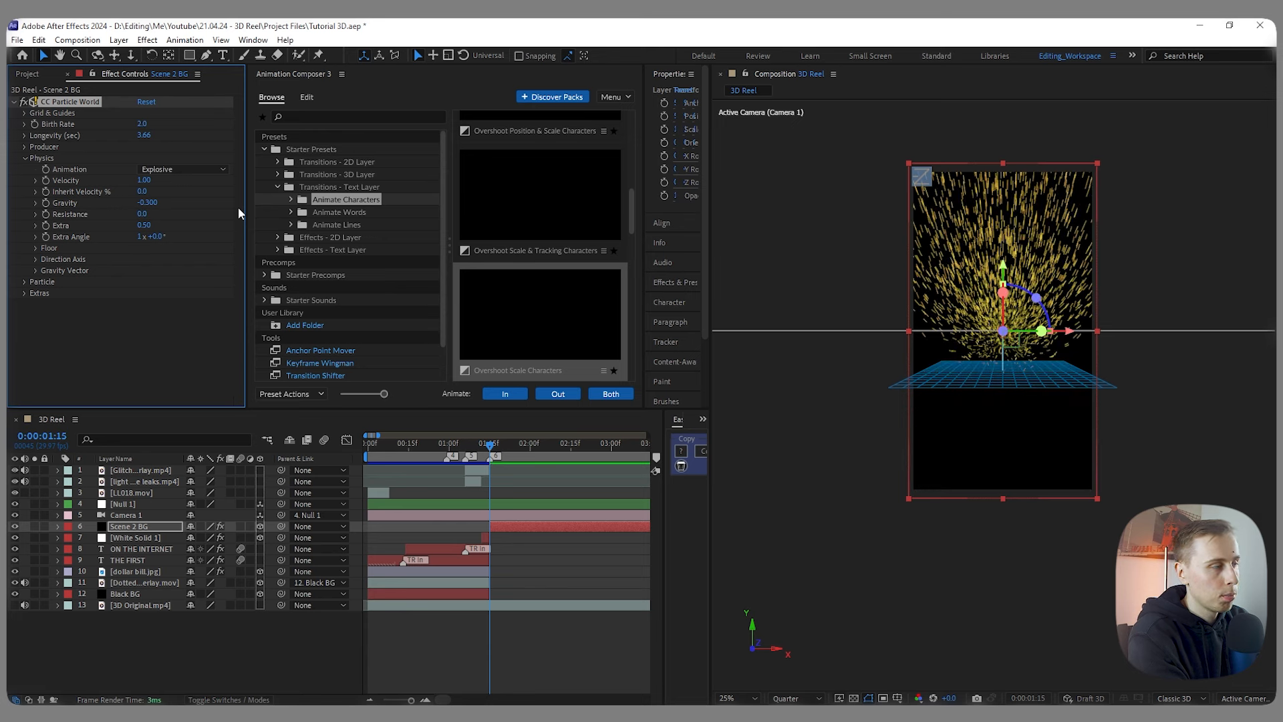
click(238, 208)
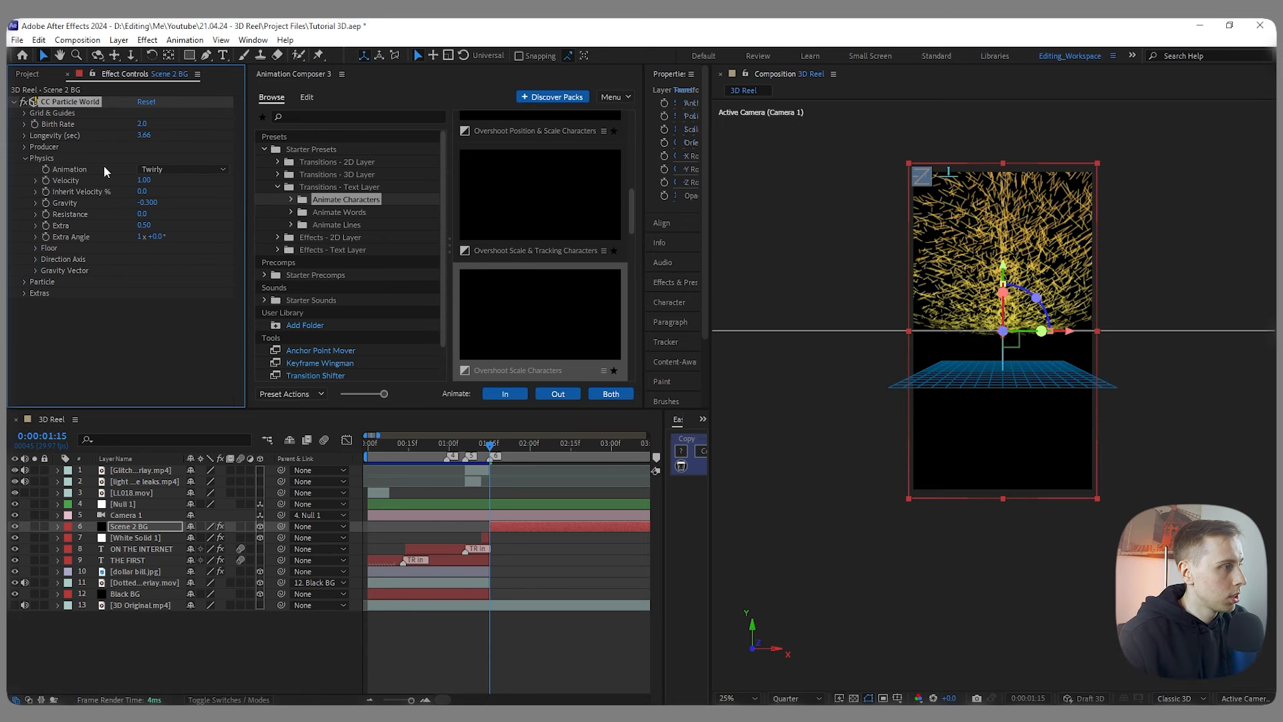
click(25, 158)
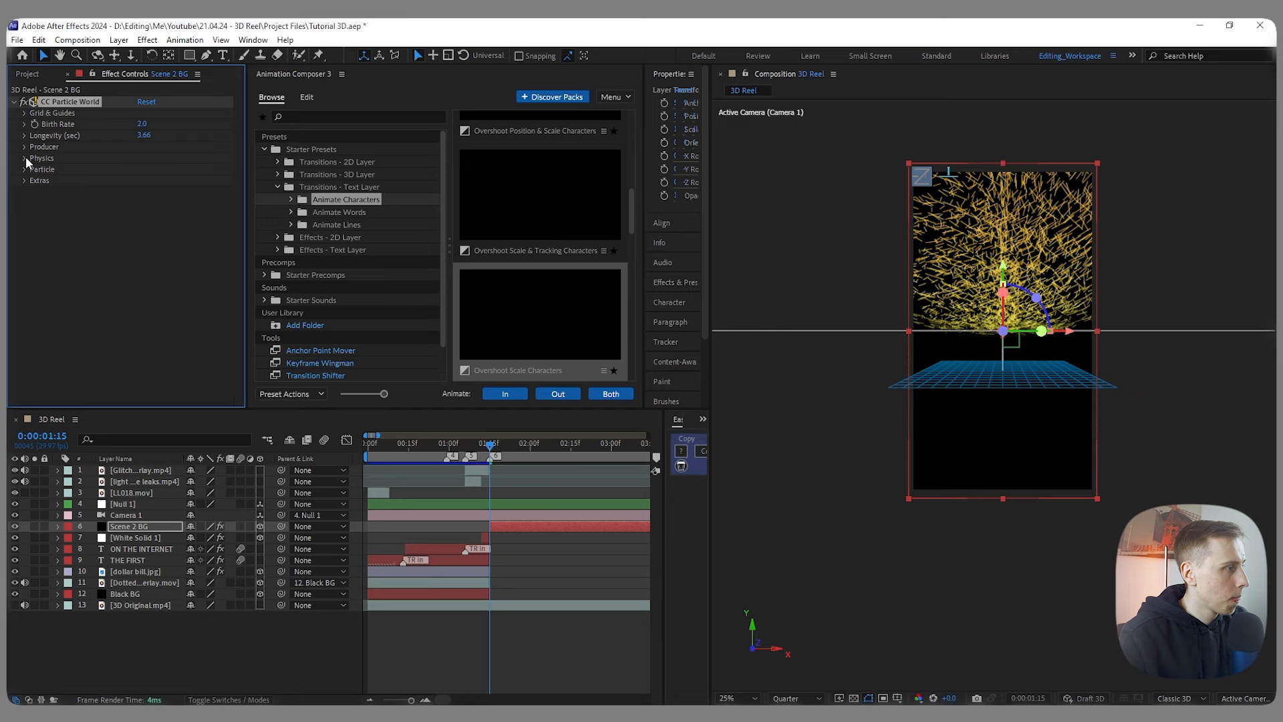
Step: Try QuadPolygon as the particle type and settle on TriPolygon
click(26, 169)
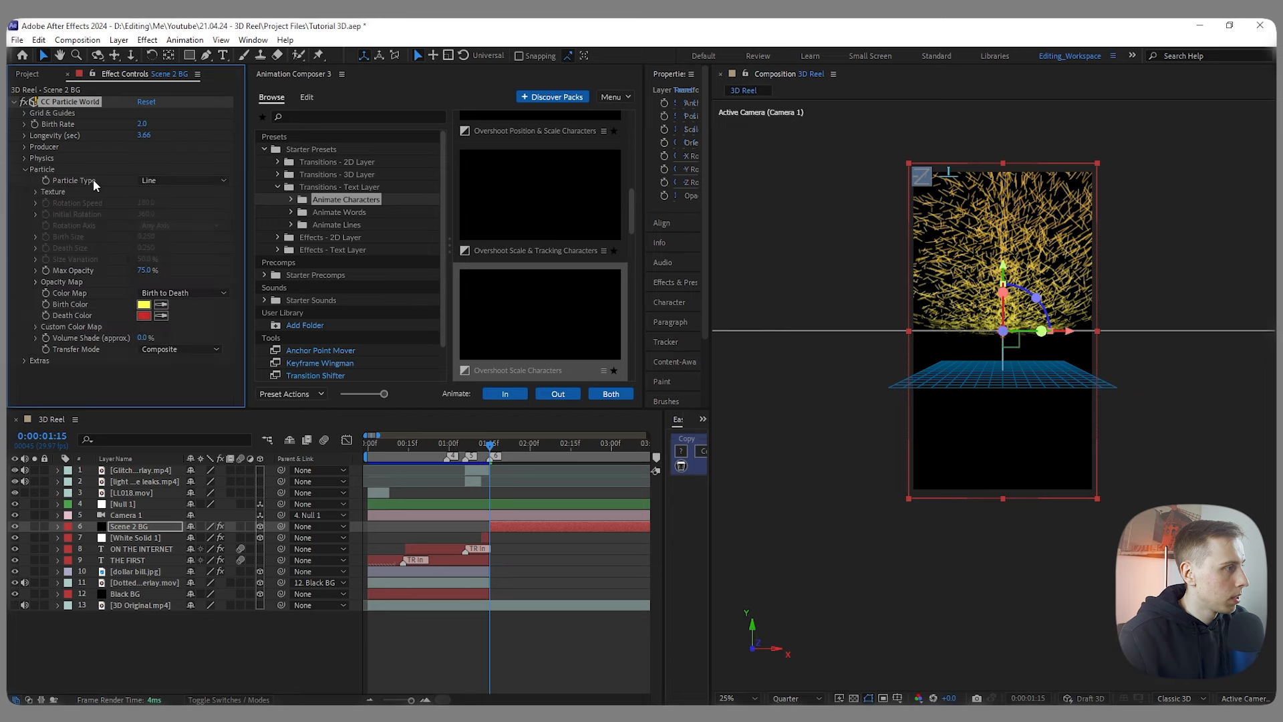
click(191, 179)
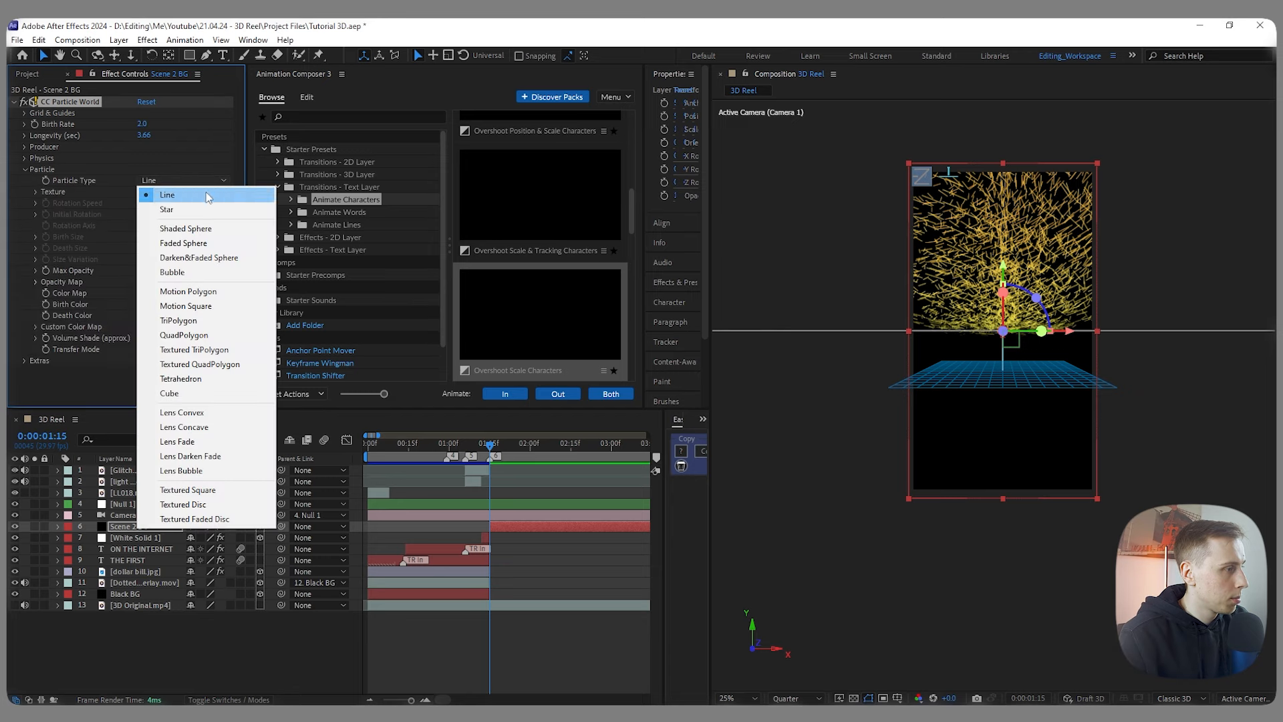
click(208, 335)
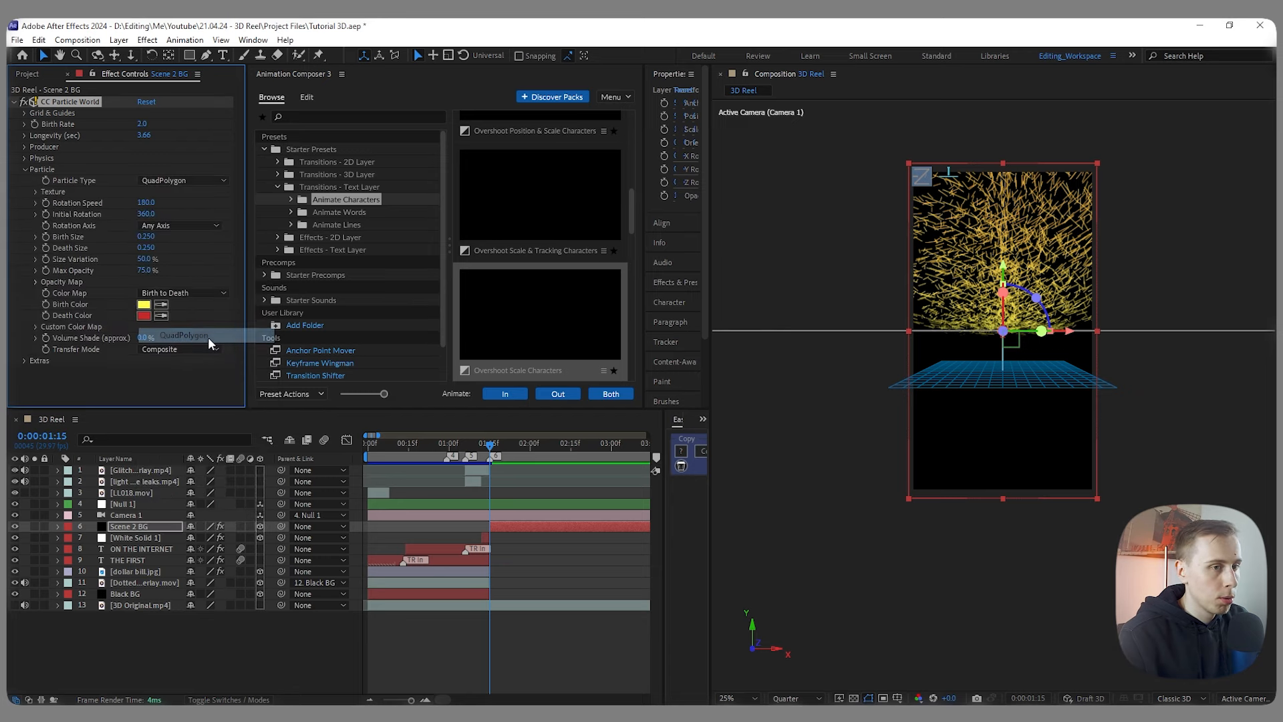
click(208, 179)
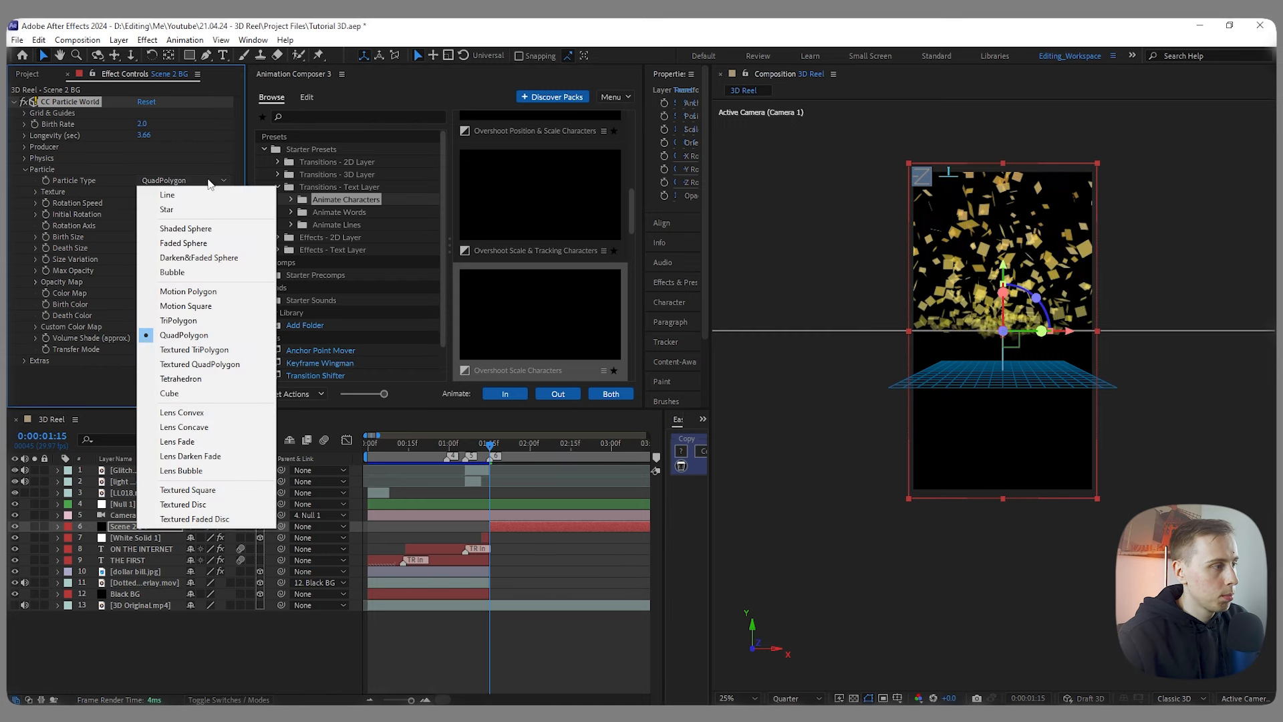
click(204, 323)
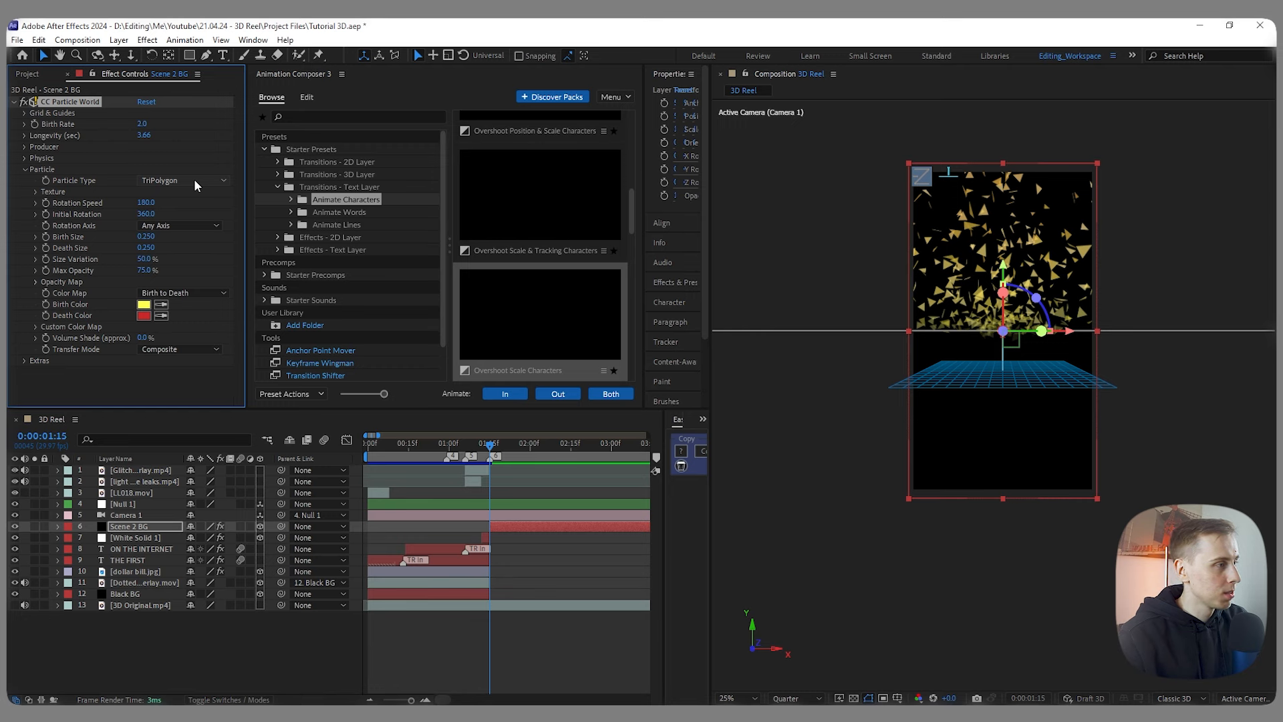
click(25, 169)
Step: Set the particle producer's Position Y to 0.94 and preview the particle motion from the start of scene two
click(25, 147)
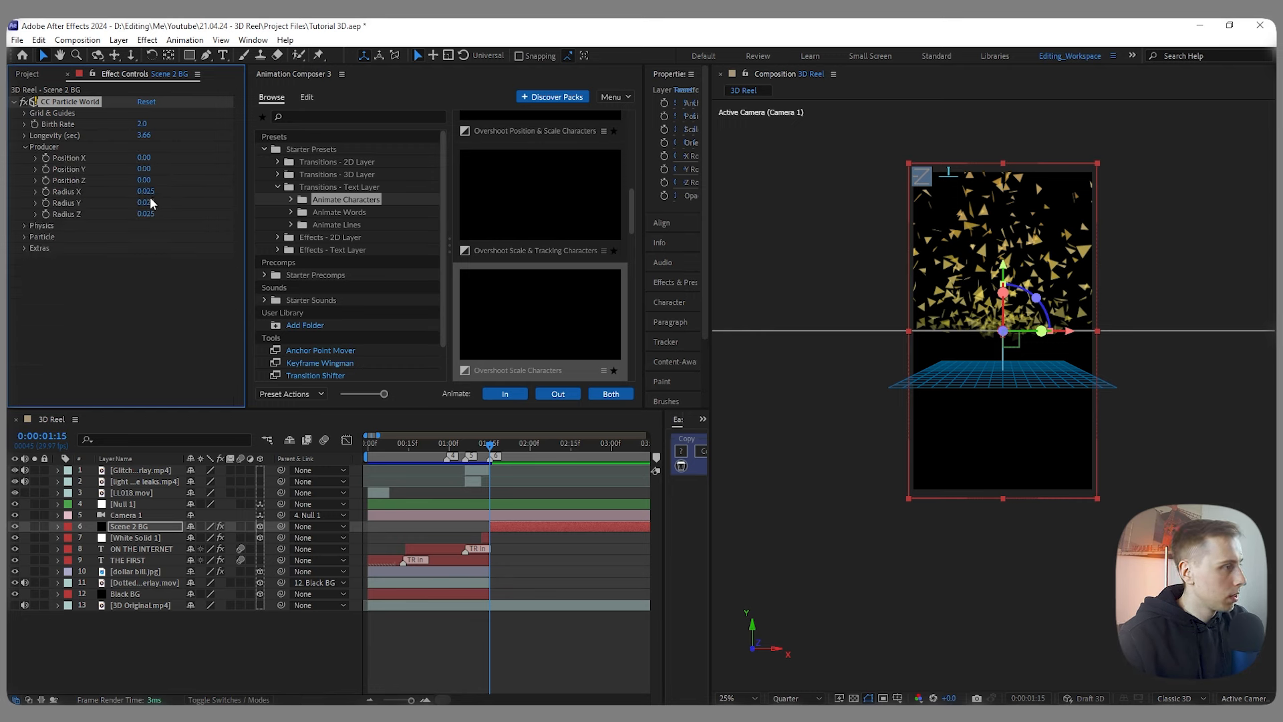
drag(143, 169, 214, 182)
mouse_move(496, 444)
mouse_down()
mouse_move(459, 451)
mouse_move(489, 451)
mouse_up()
key(space)
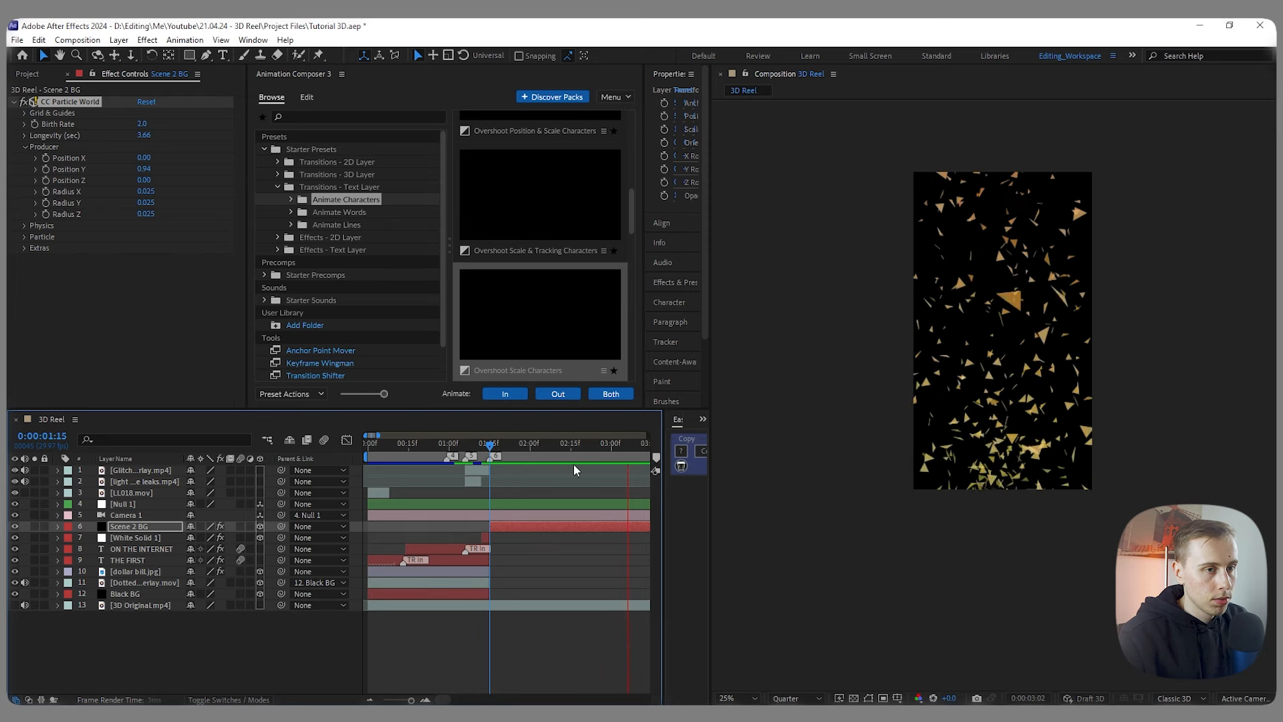
key(space)
key(minus)
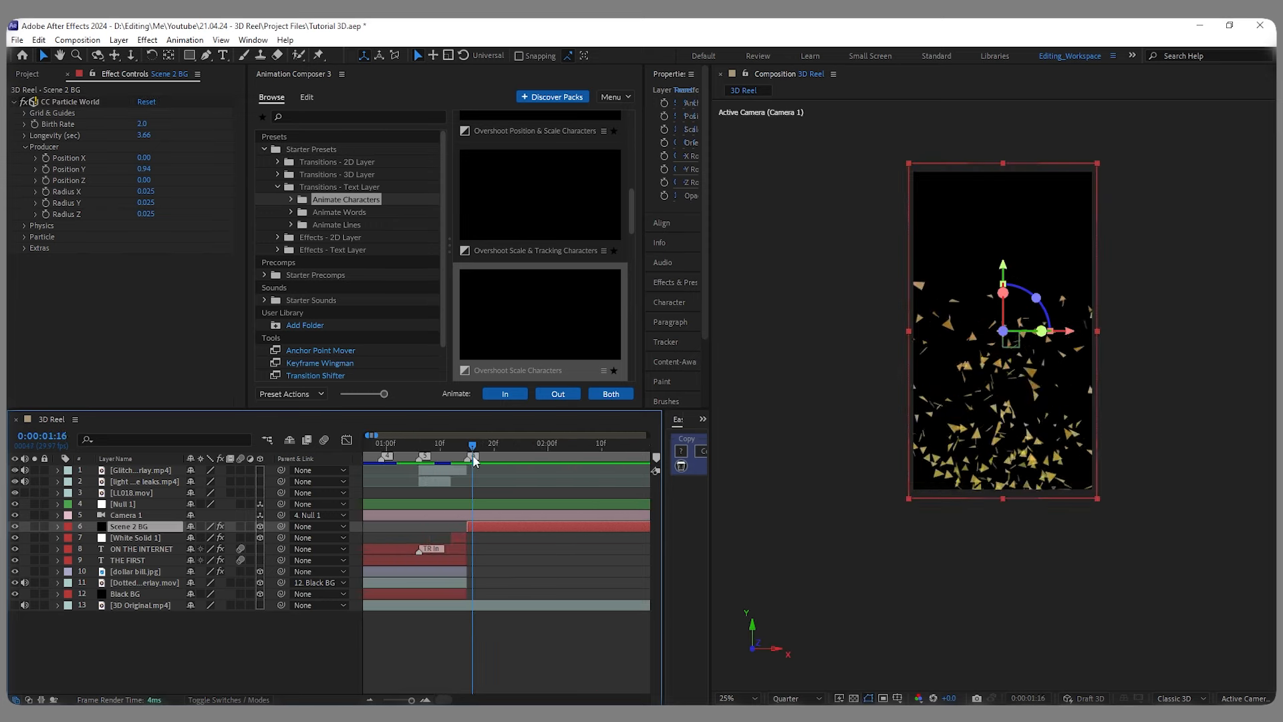
drag(472, 457, 558, 456)
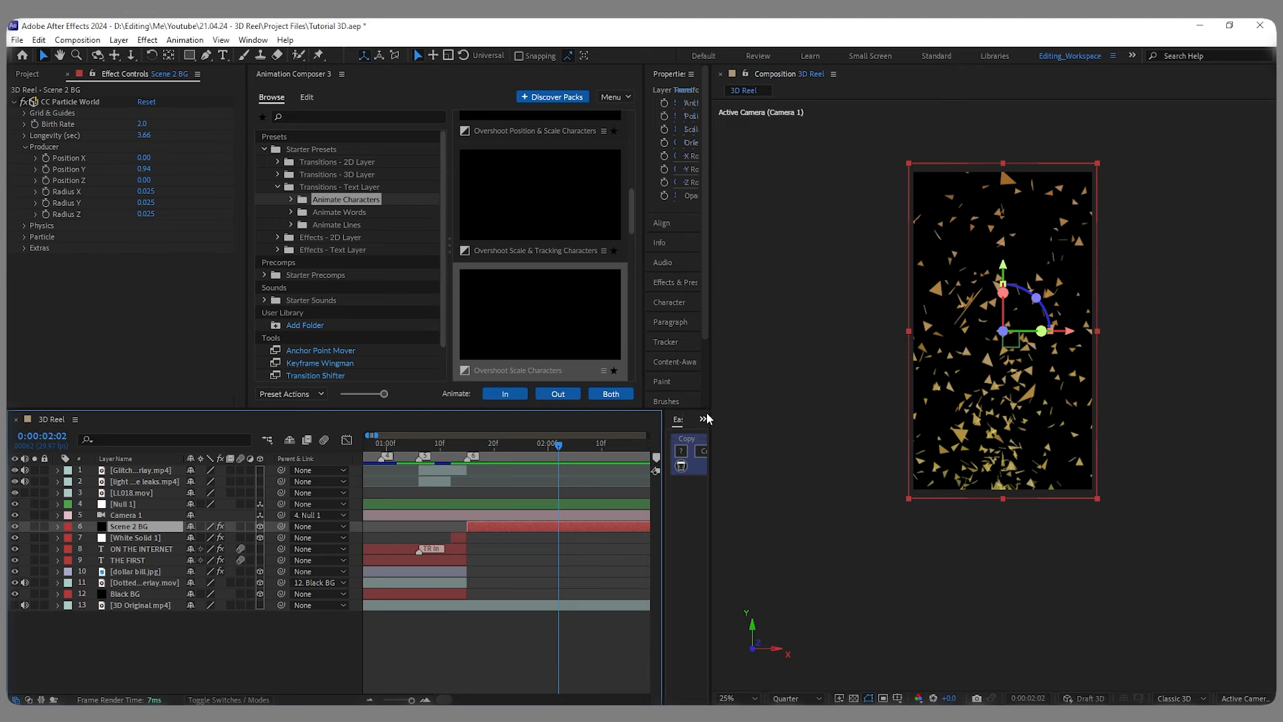
drag(466, 527, 498, 530)
drag(561, 443, 515, 453)
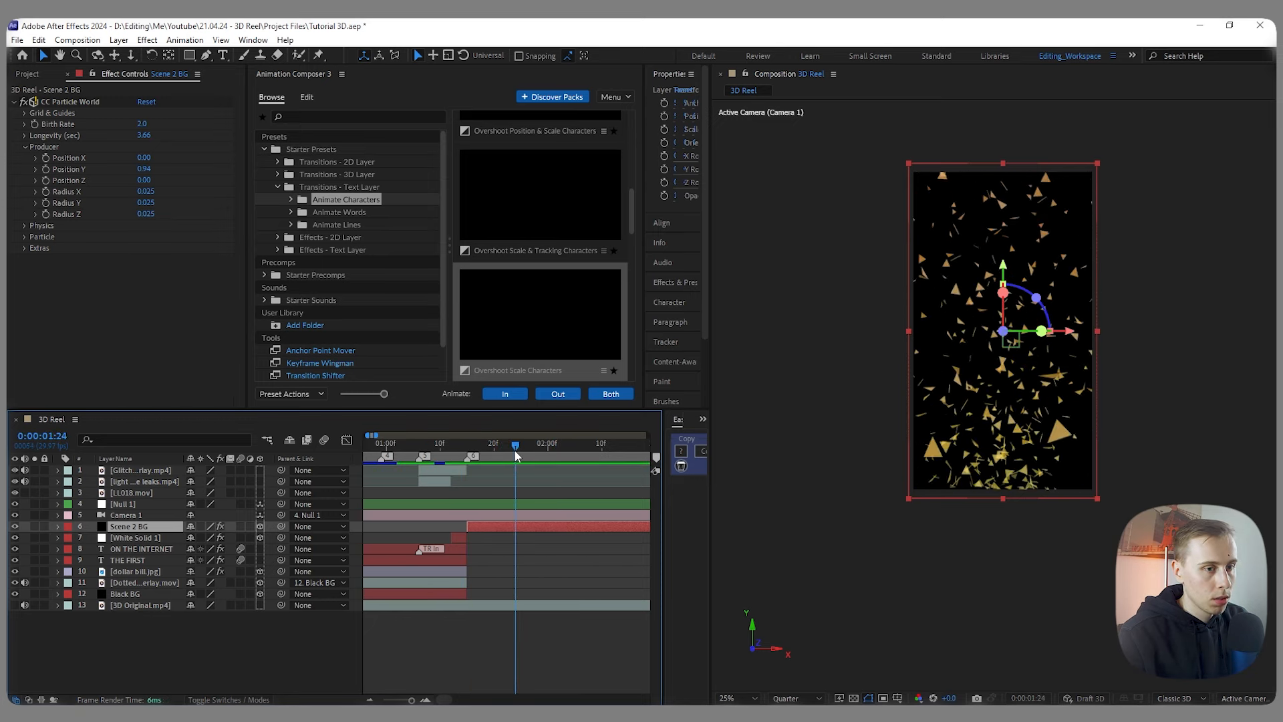
Step: Set the Birth Rate of the particles to 1.5
click(142, 123)
text(1.5)
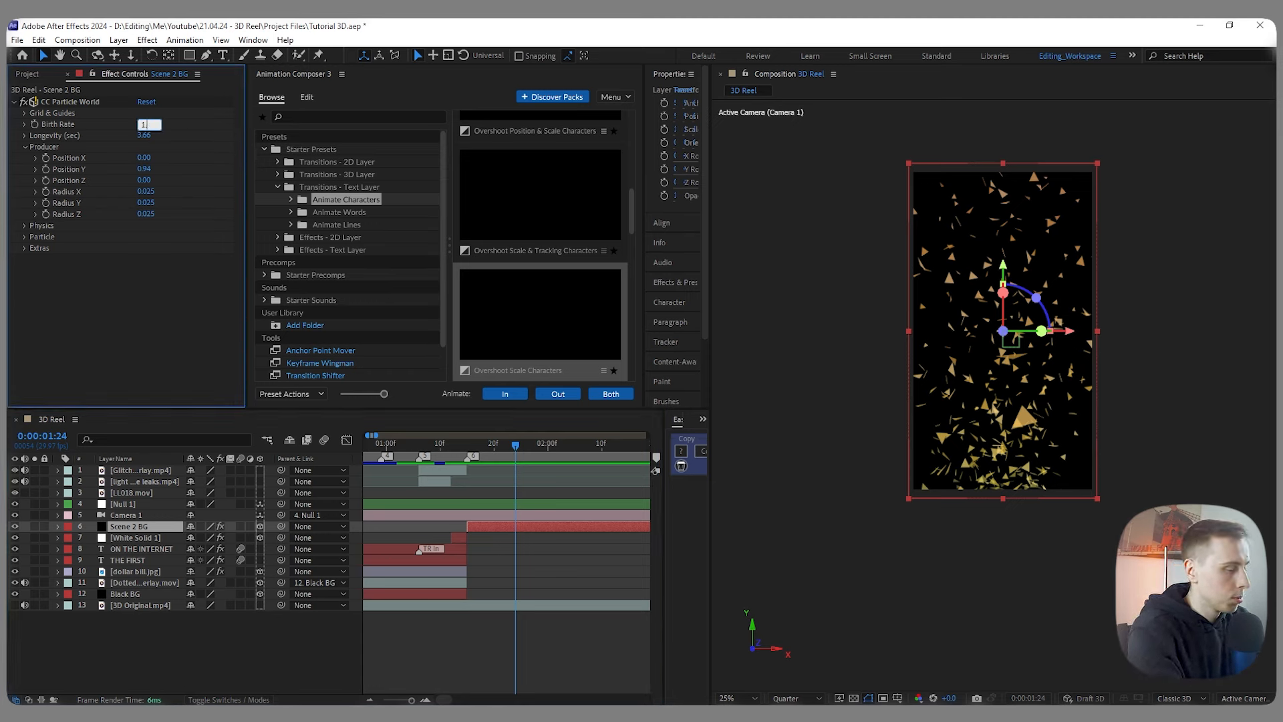
key(Return)
Step: Widen the particle producer to a Radius X of 0.655 and a Radius Y of 0.405, and play back the result
drag(147, 191, 190, 190)
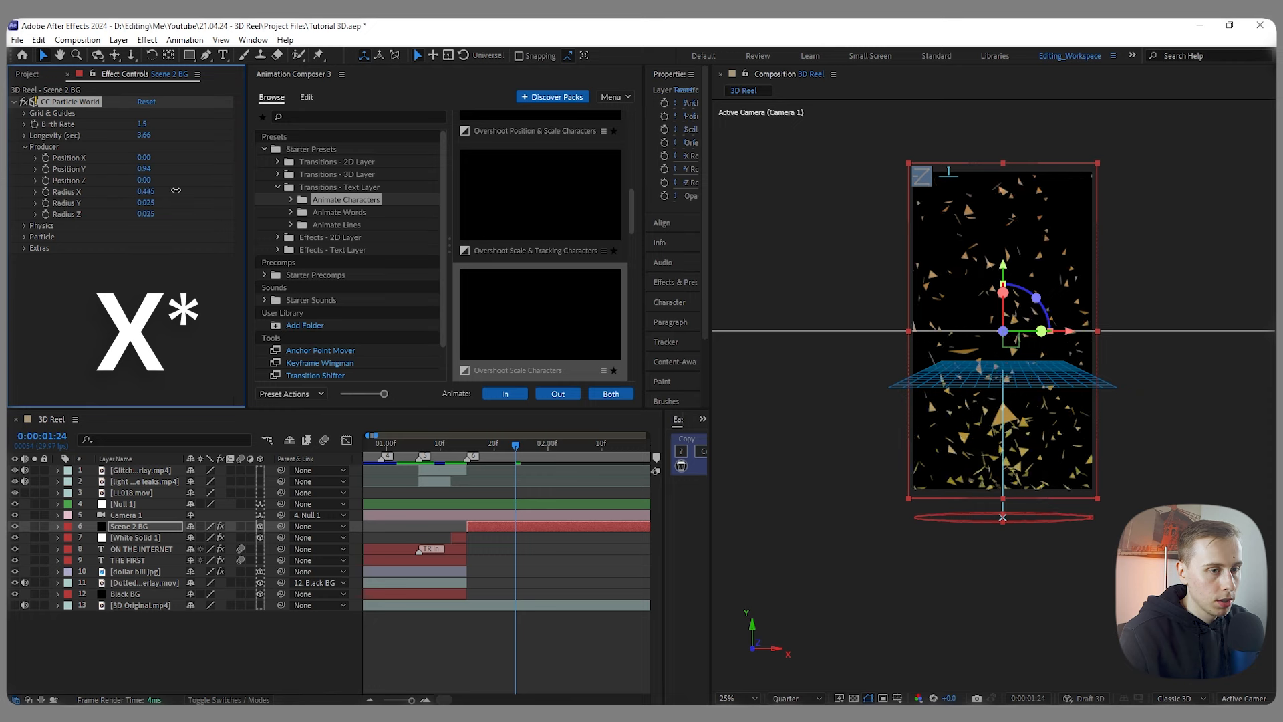
drag(147, 202, 173, 200)
drag(516, 446, 462, 445)
key(space)
key(space)
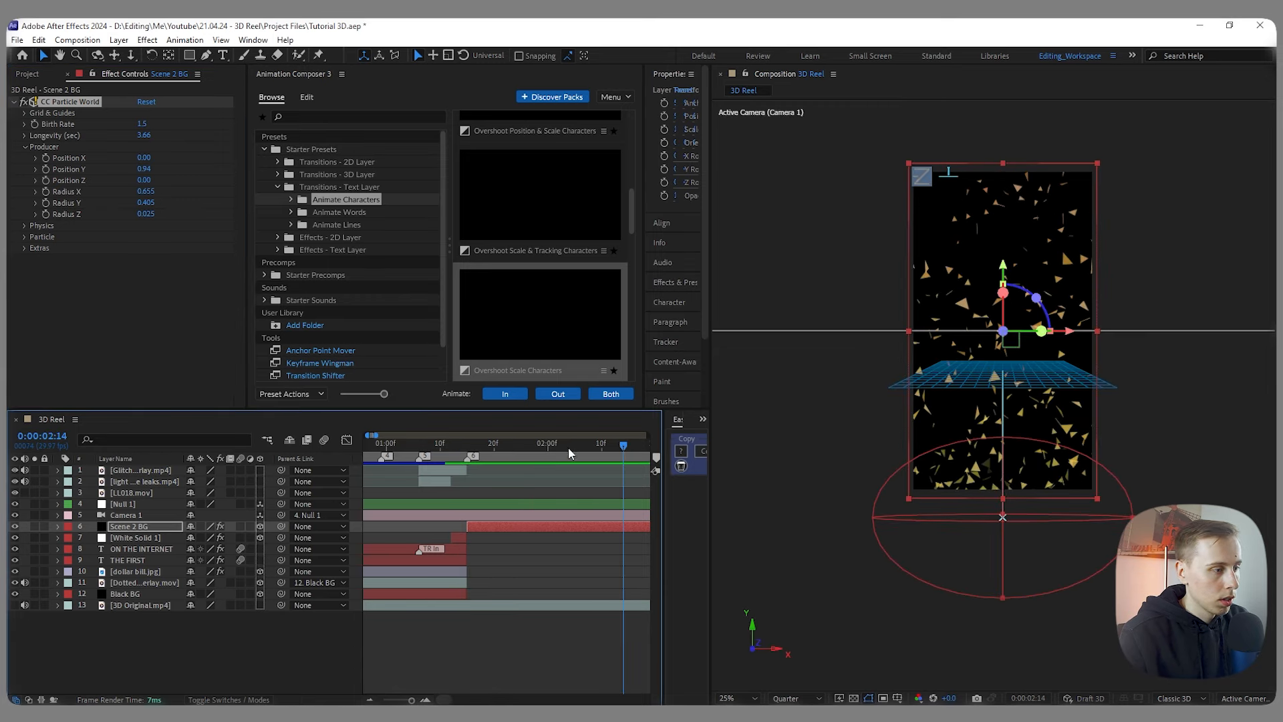
Step: Scrub back to 0:00:01:20 and enter a new negative Gravity value in the particle physics
drag(567, 450, 489, 456)
click(25, 226)
click(147, 270)
text(-0)
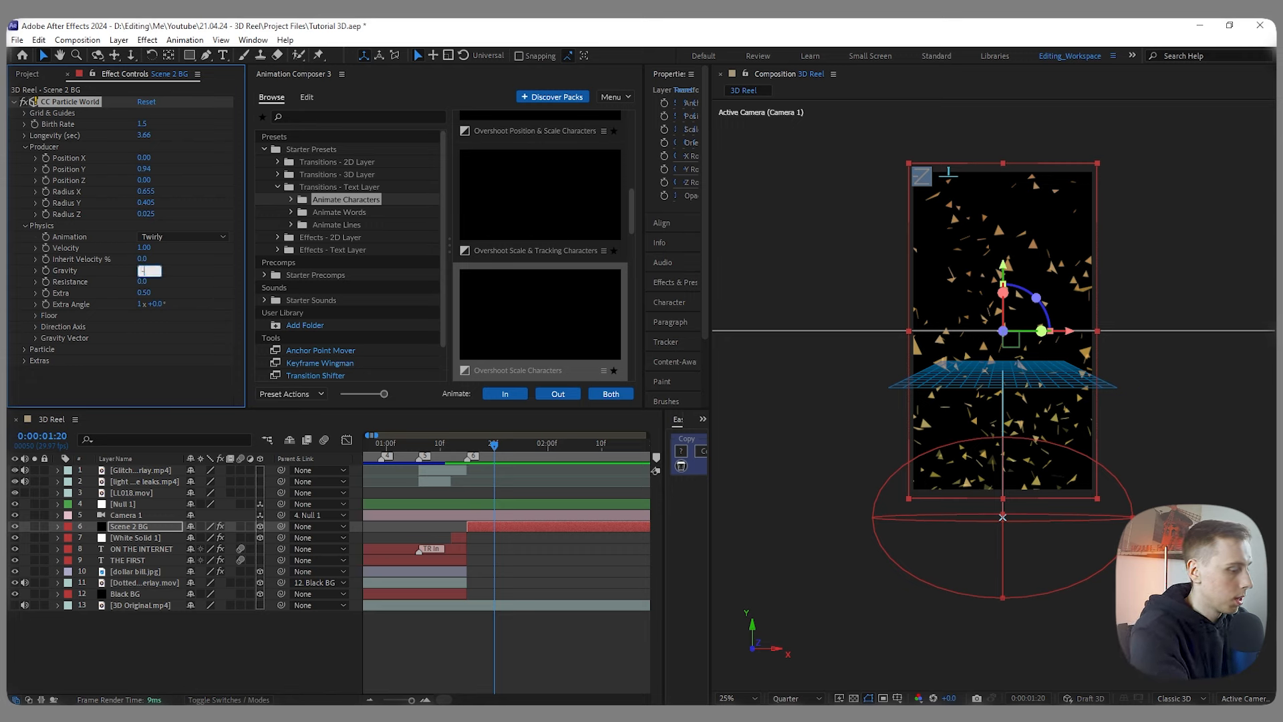
Step: Set the particle Gravity to -0.15 and the Birth Rate to 1 on the Scene 2 BG layer
text(.15)
key(Return)
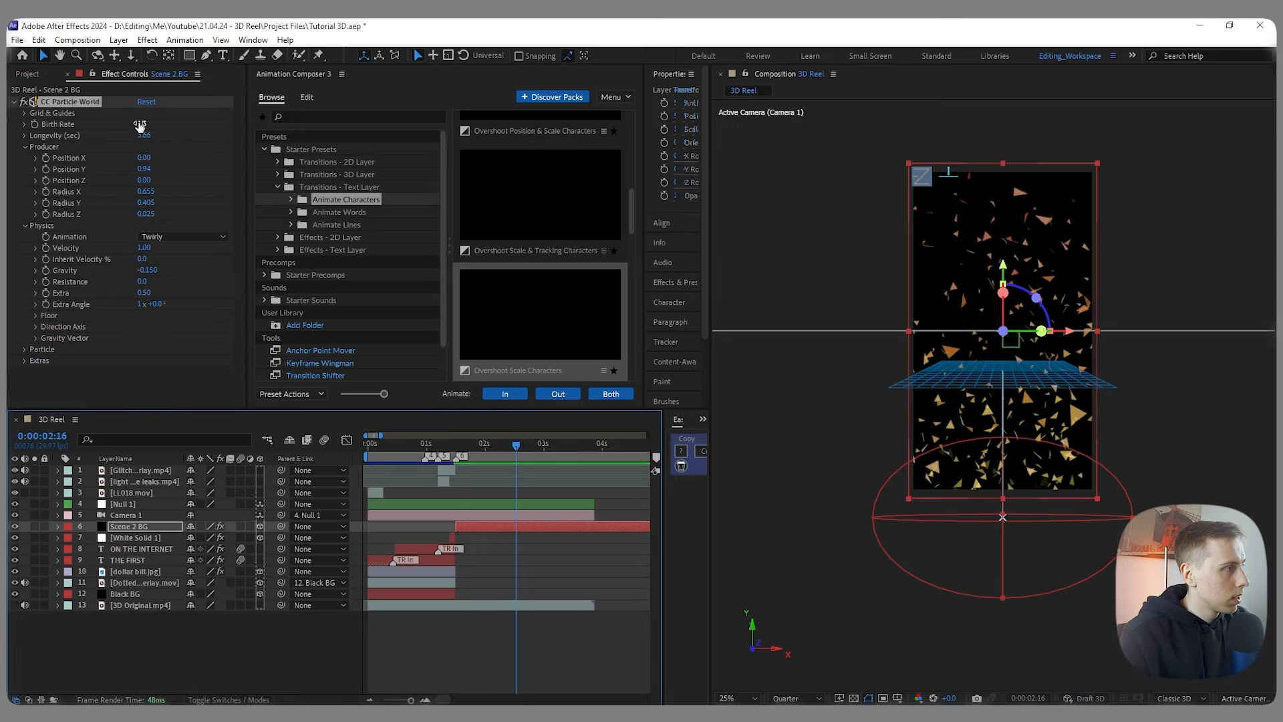
click(147, 124)
text(1)
key(Return)
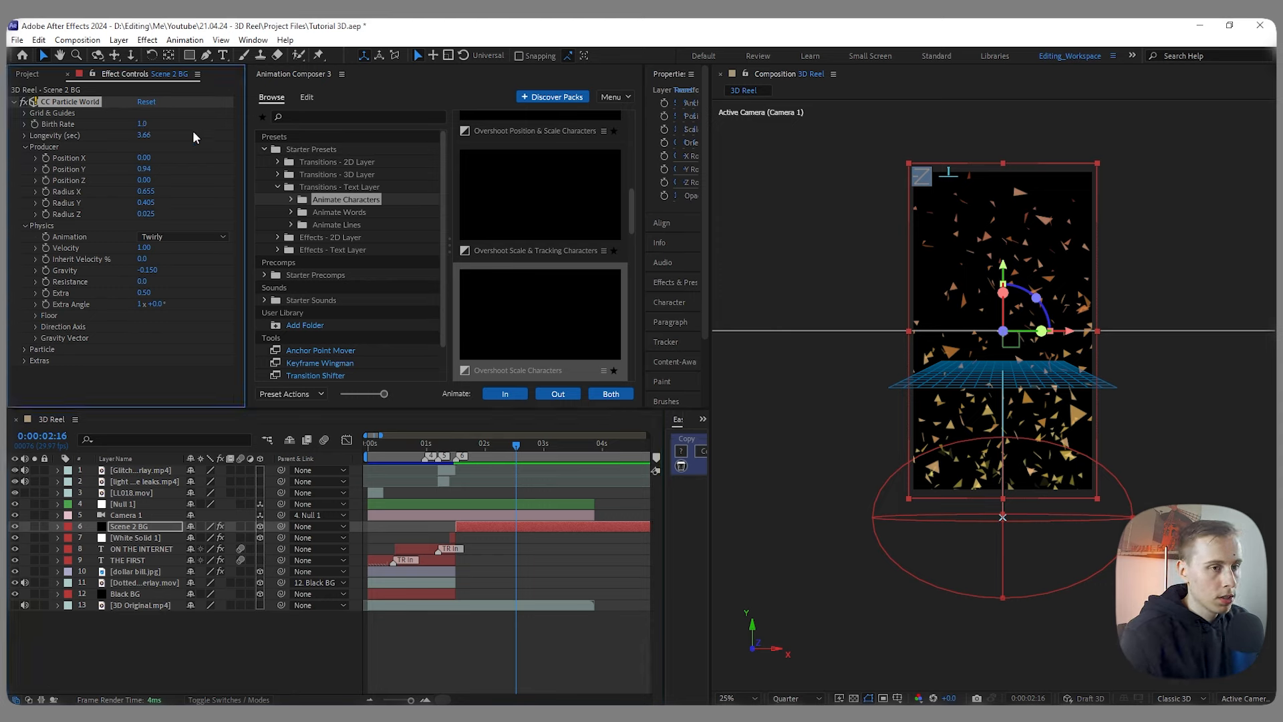
Step: Preview the particle motion from the start of the Scene 2 BG layer and through its first second
key(space)
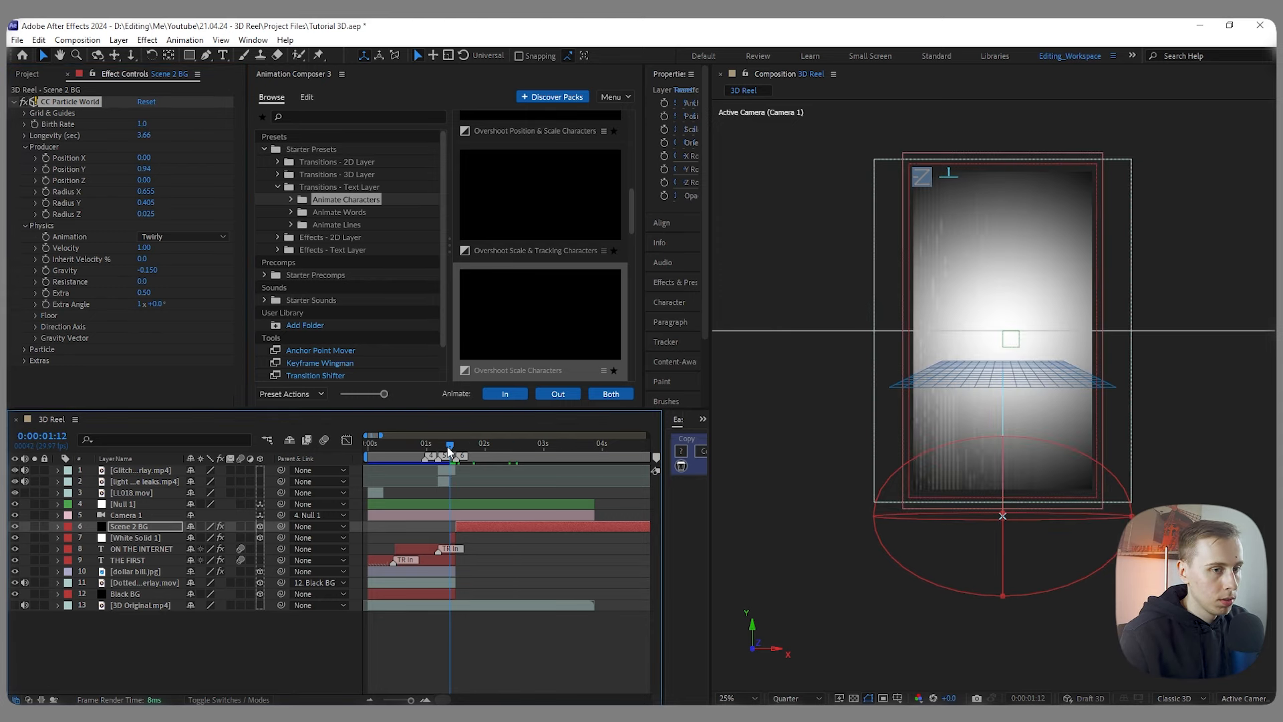
key(space)
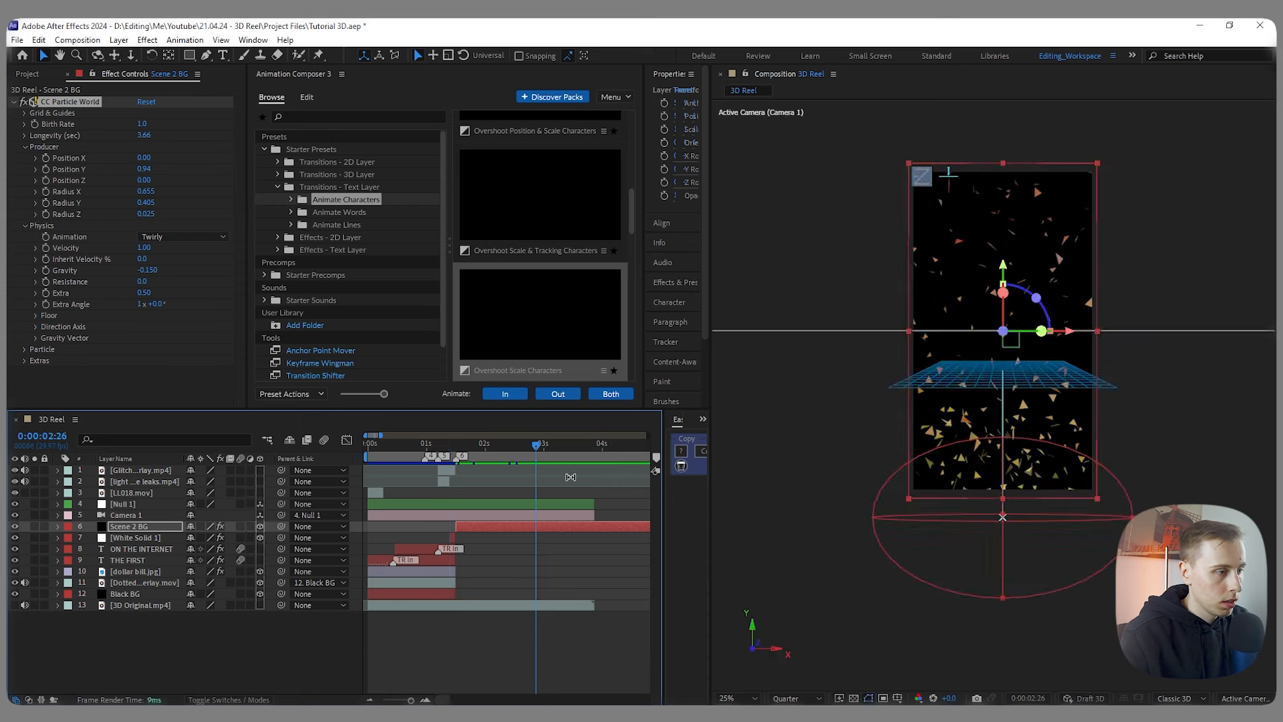
key(Page_Up)
key(Page_Up)
mouse_move(457, 526)
mouse_down()
mouse_move(523, 523)
mouse_move(490, 536)
mouse_up()
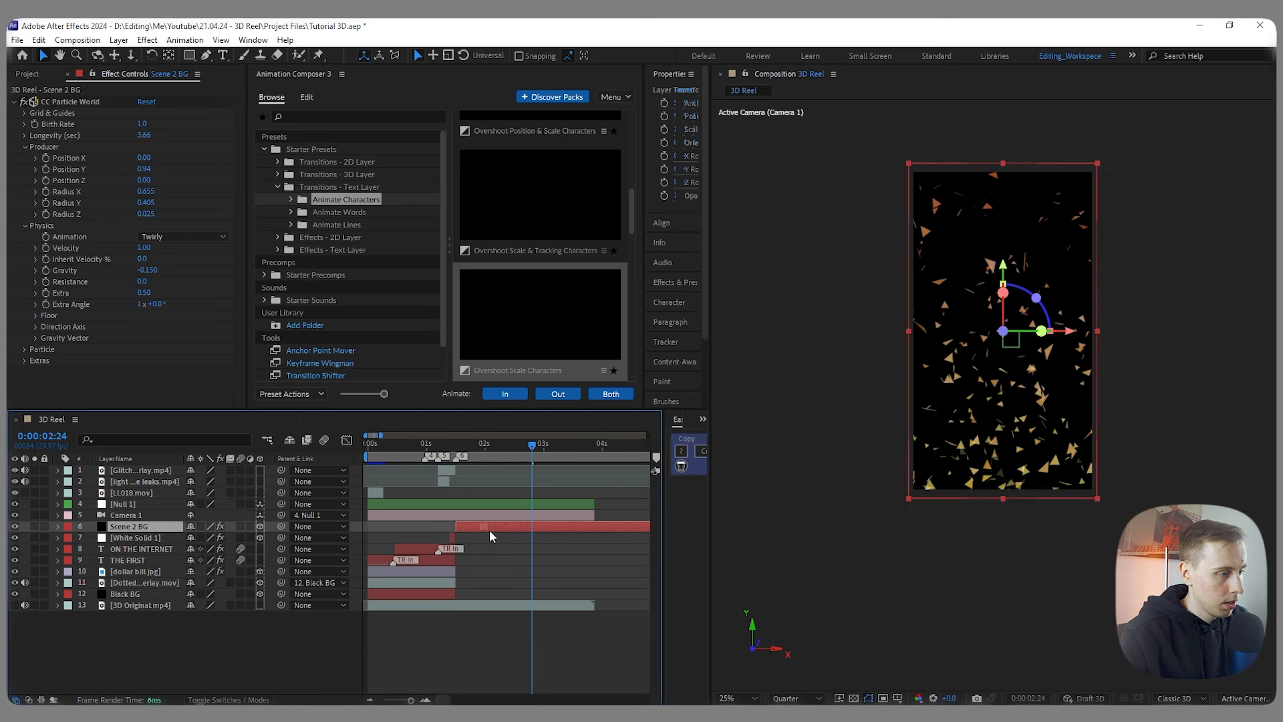
drag(532, 448, 495, 450)
key(space)
click(492, 449)
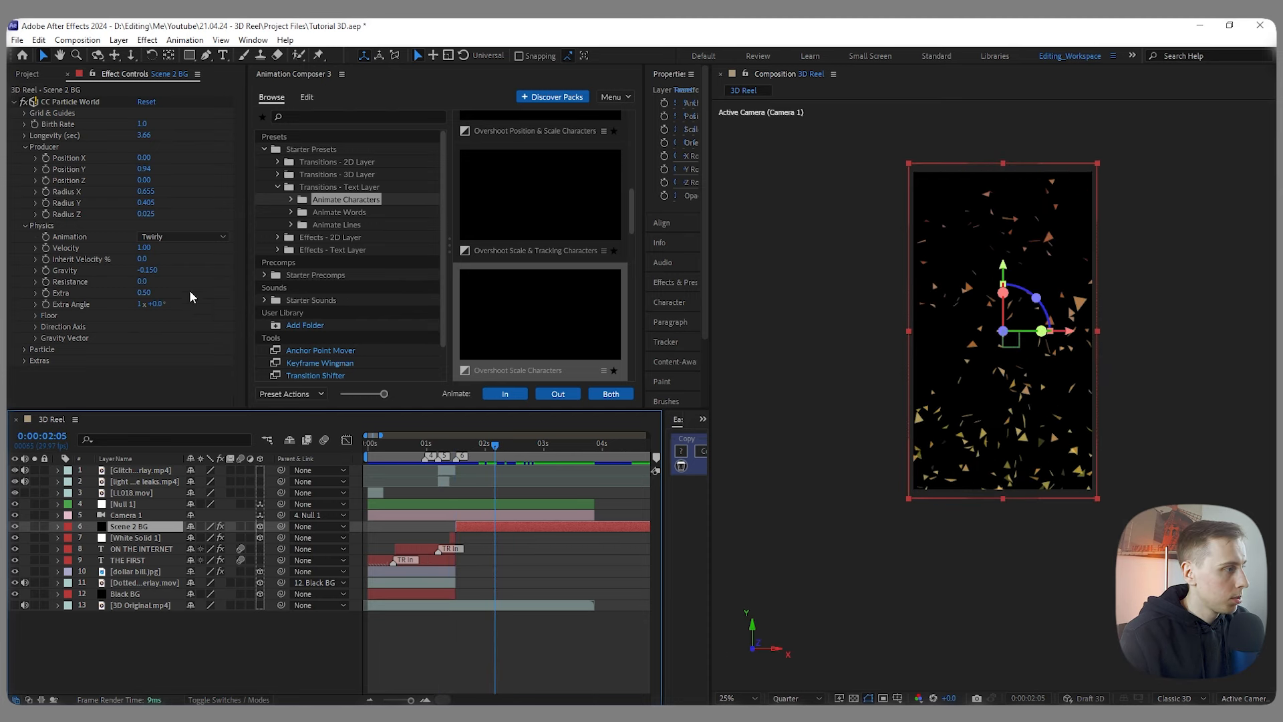
Step: Change both the Birth Color and the Death Color of the particles to white
click(24, 226)
click(25, 146)
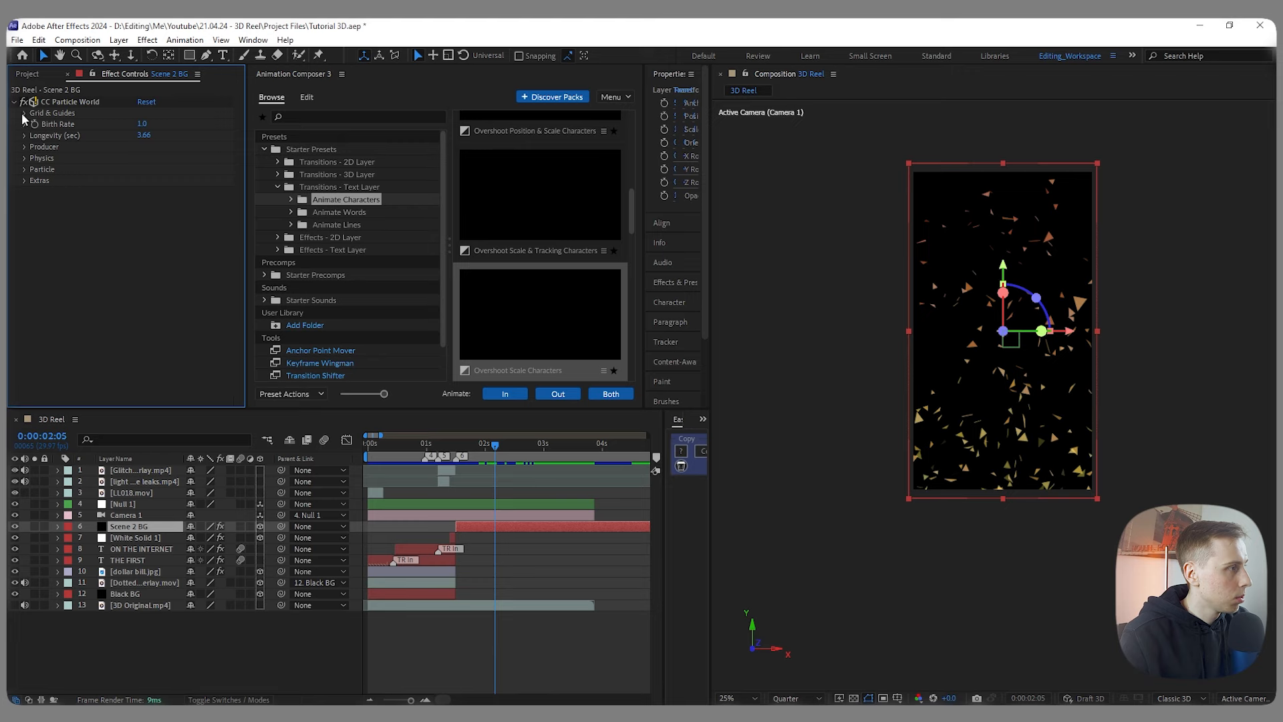
click(25, 168)
click(144, 304)
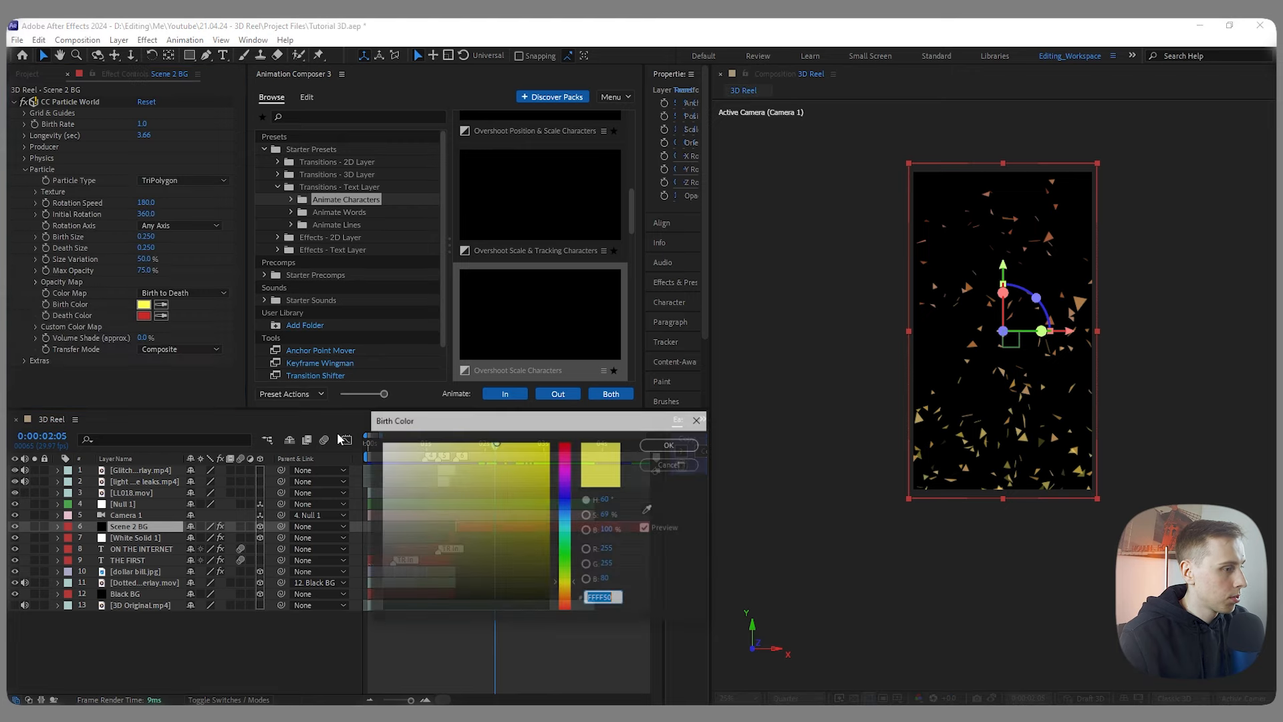
drag(401, 454, 362, 408)
click(671, 445)
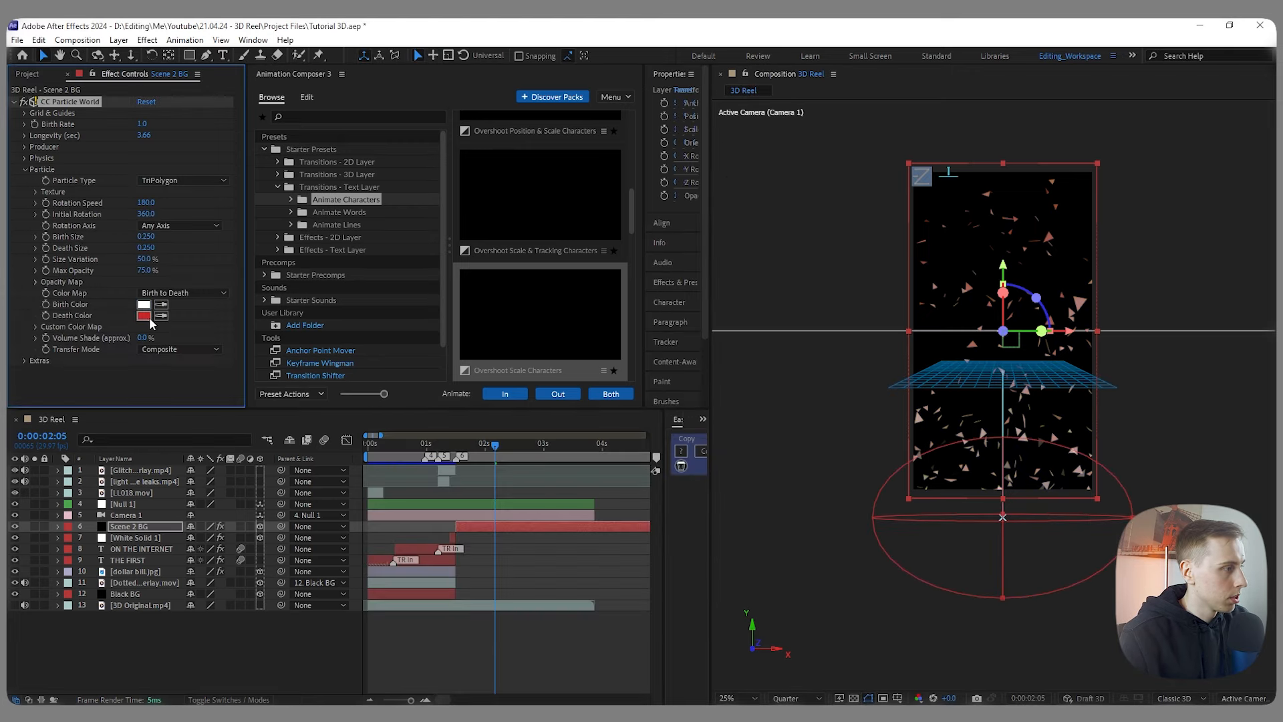
click(144, 316)
drag(401, 461, 308, 409)
click(671, 445)
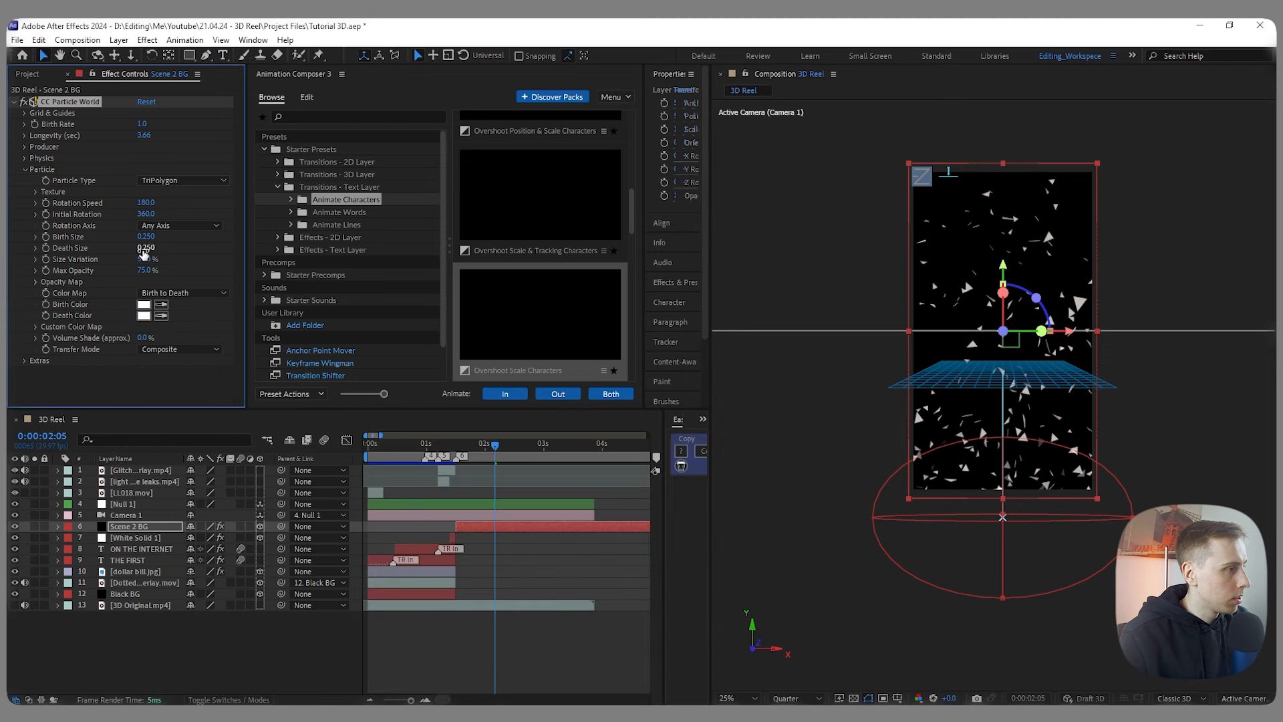
Step: Set the particles' Death Size to 0.5 and Birth Size to 0.15, and play back the result
click(146, 248)
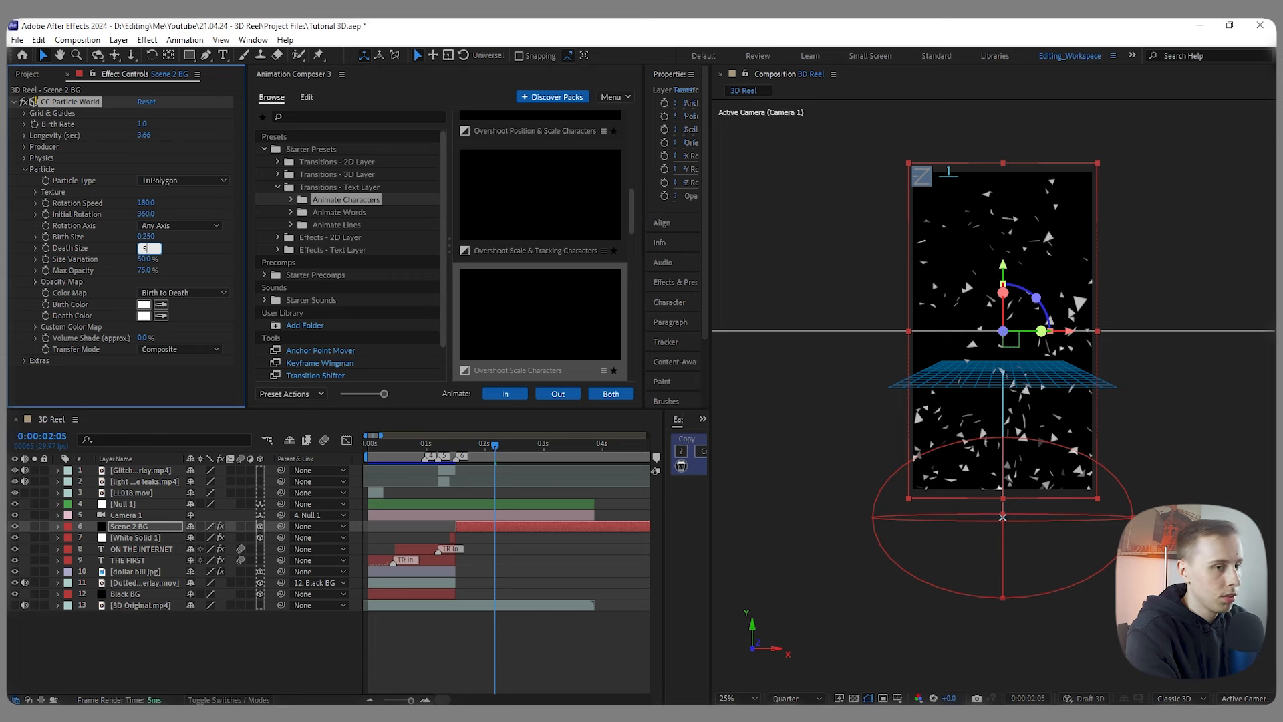
key(Return)
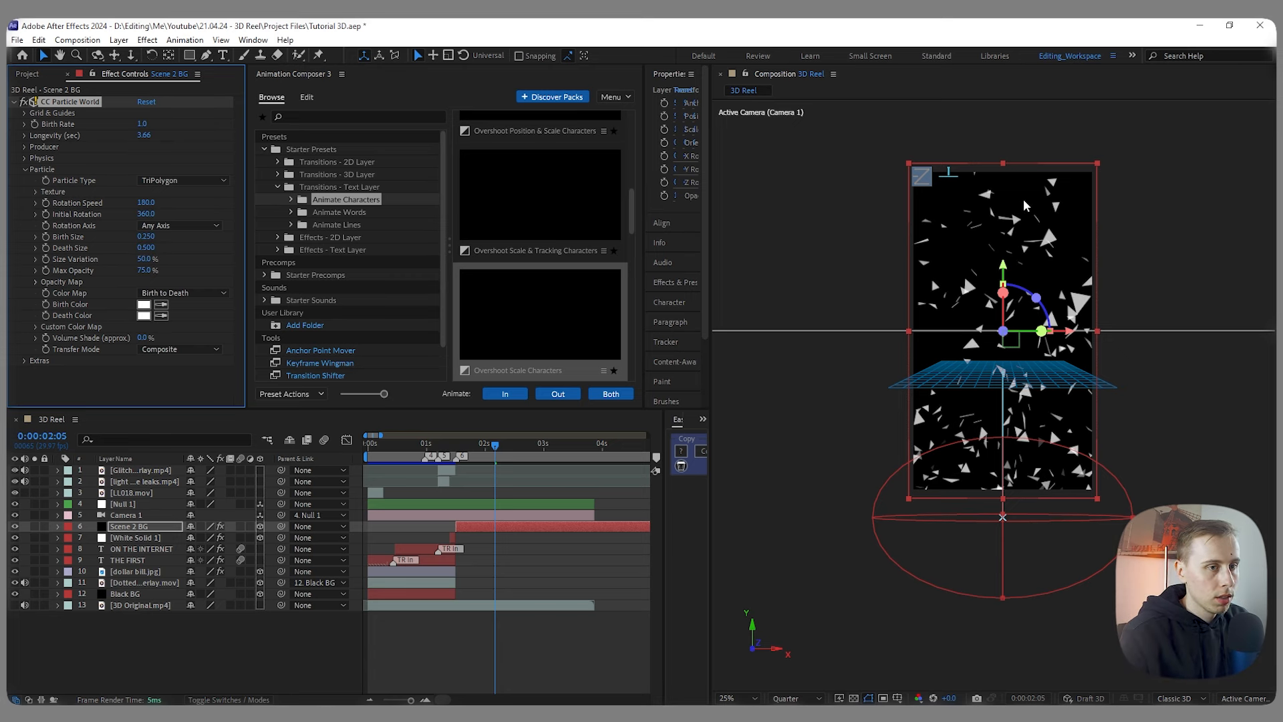
click(145, 237)
text(15)
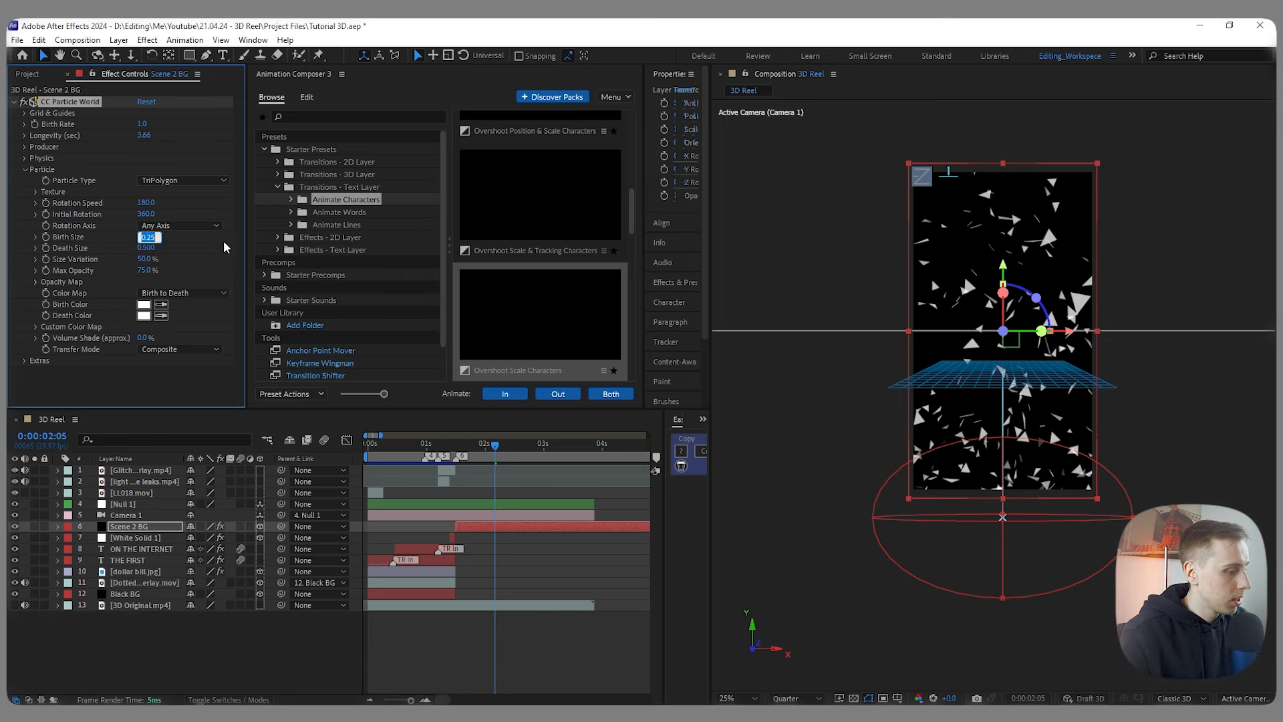
key(Return)
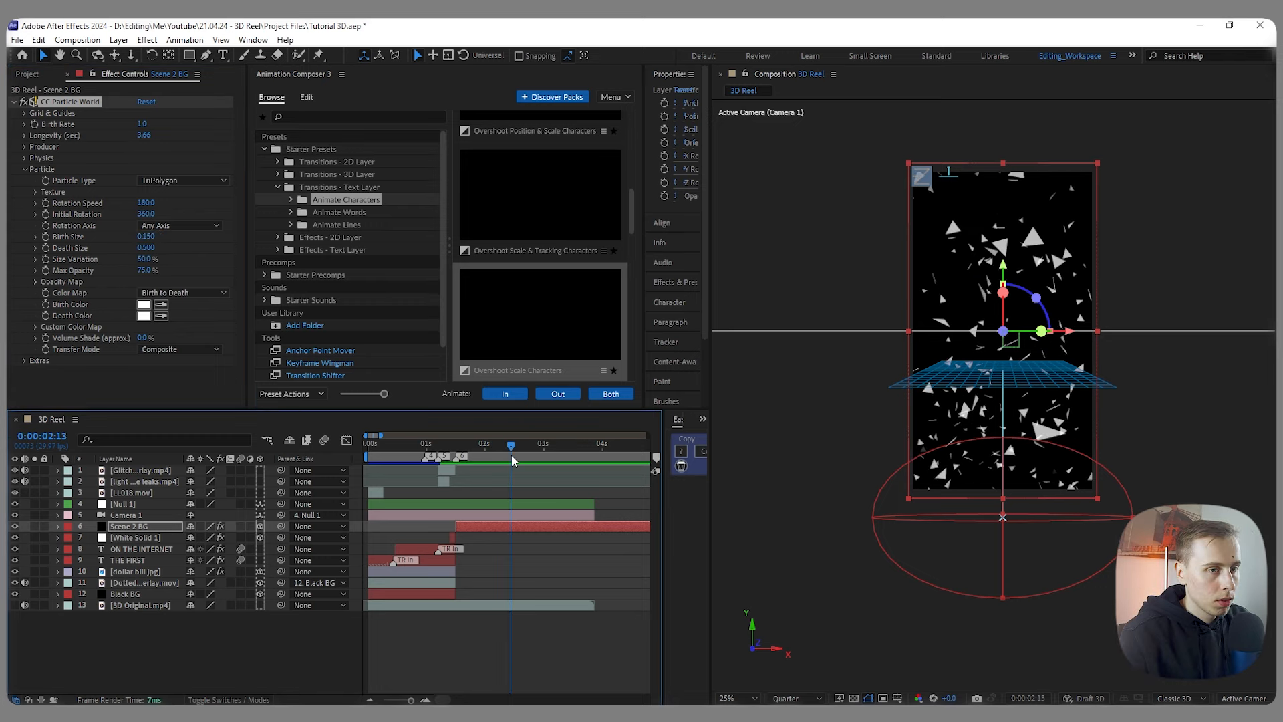
mouse_move(512, 457)
mouse_down()
mouse_move(524, 453)
mouse_move(462, 462)
mouse_move(536, 451)
mouse_up()
key(space)
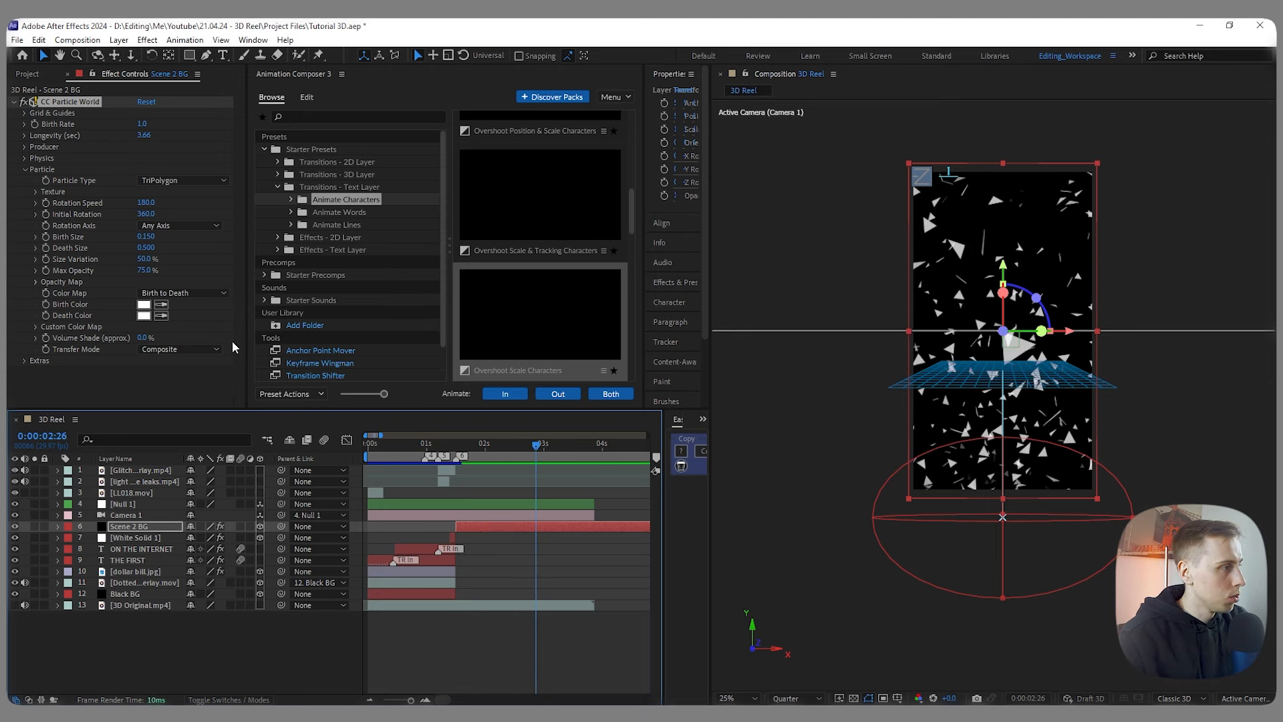
Step: Try the Explosive and Direction Axis animation types in the particle physics settings
click(26, 169)
click(25, 158)
click(210, 170)
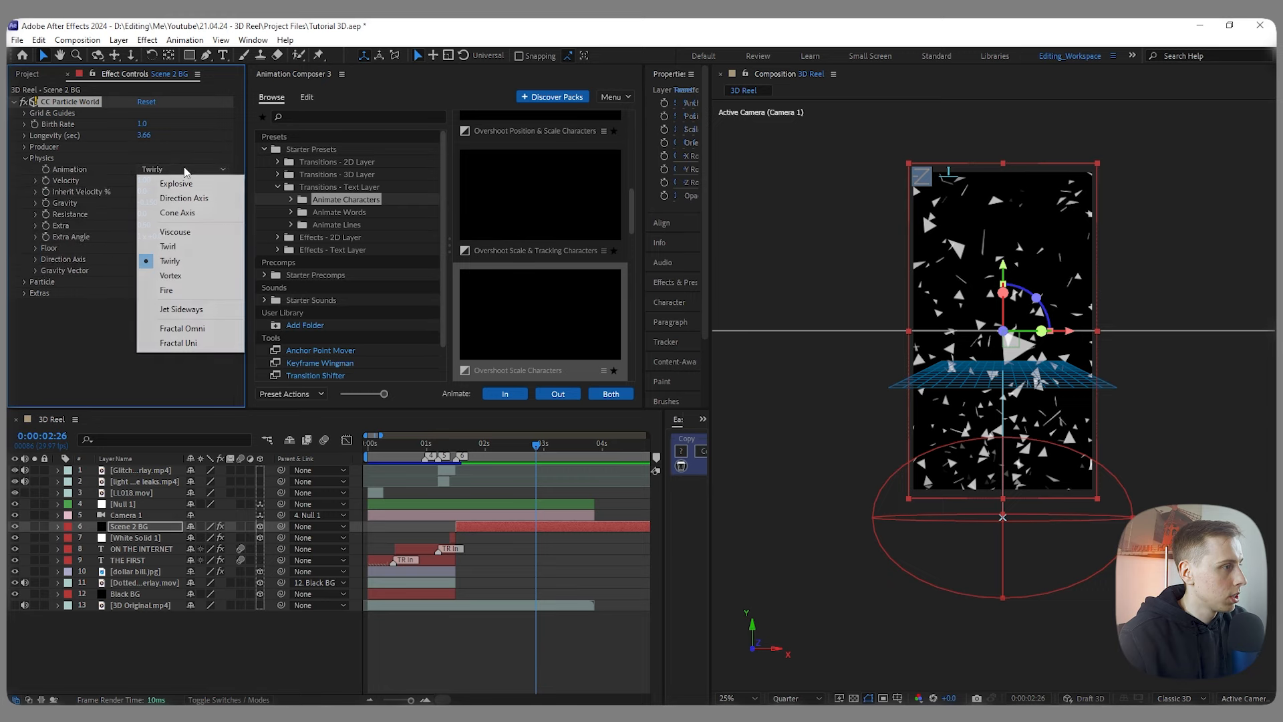
click(187, 177)
drag(536, 451, 436, 456)
key(space)
click(170, 171)
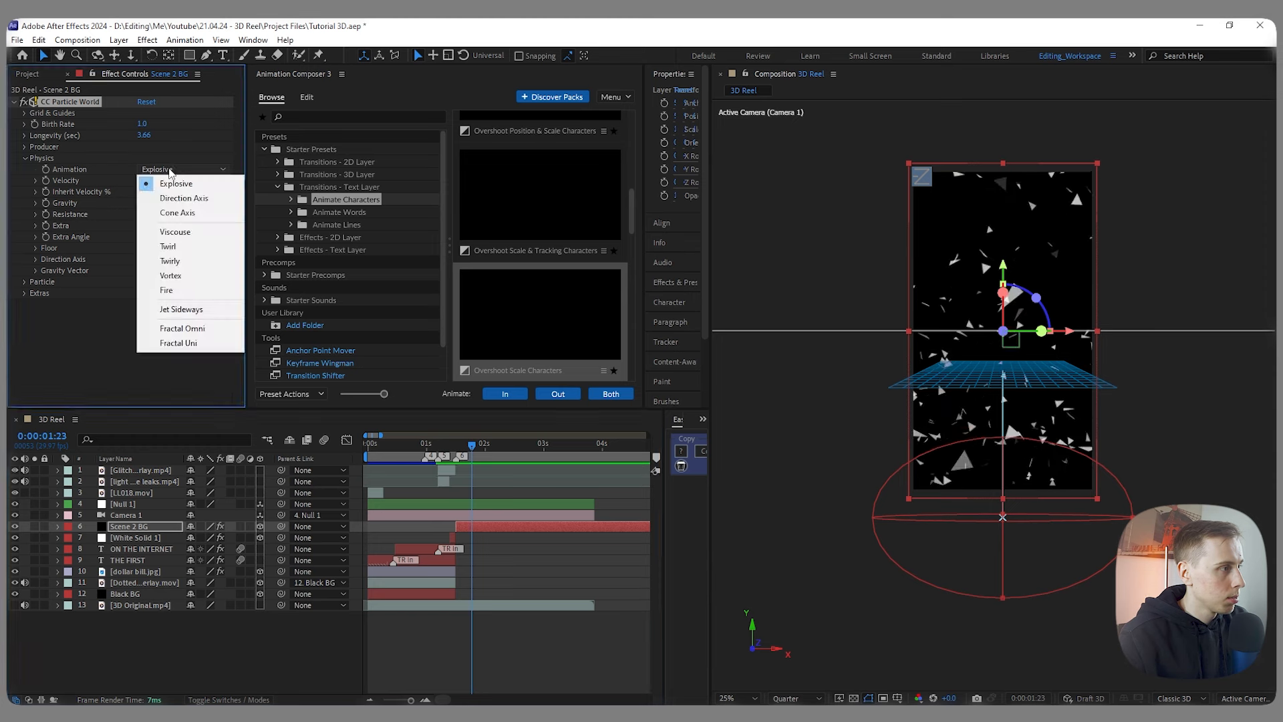
click(183, 198)
Step: Set the particle physics animation type to Cone Axis and preview it from just before scene 2
click(180, 169)
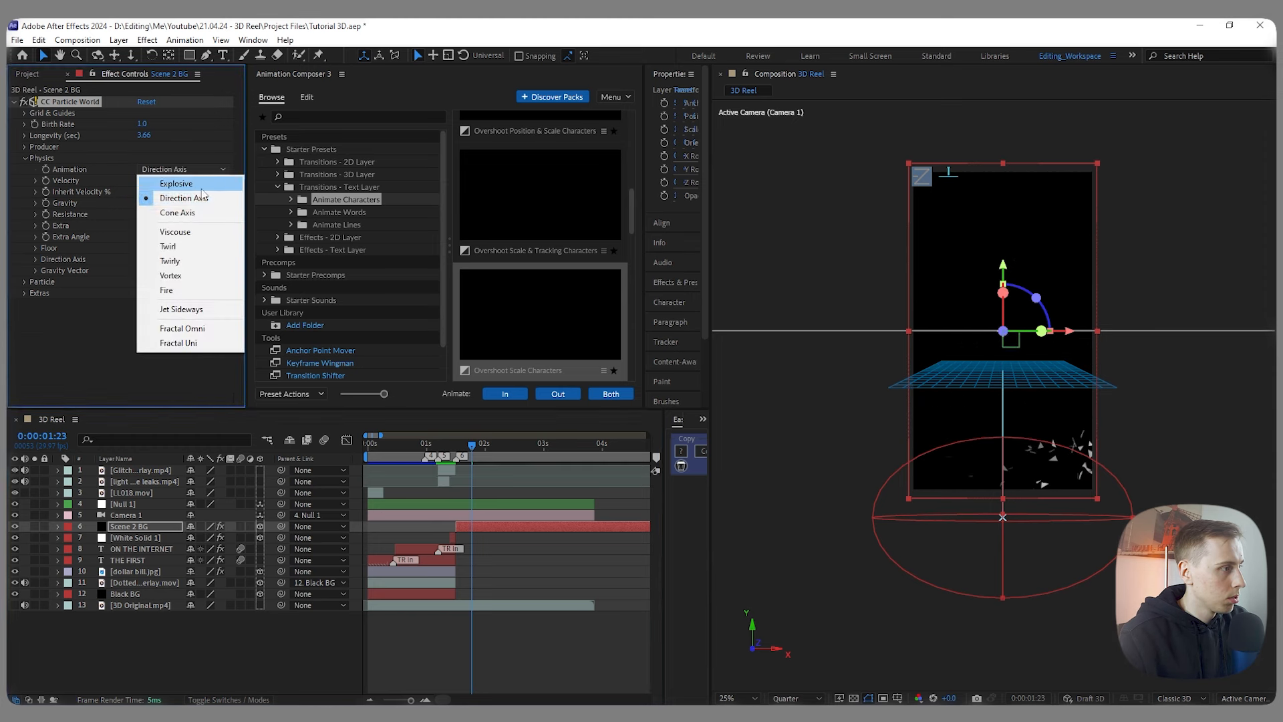
click(187, 212)
drag(472, 443, 448, 446)
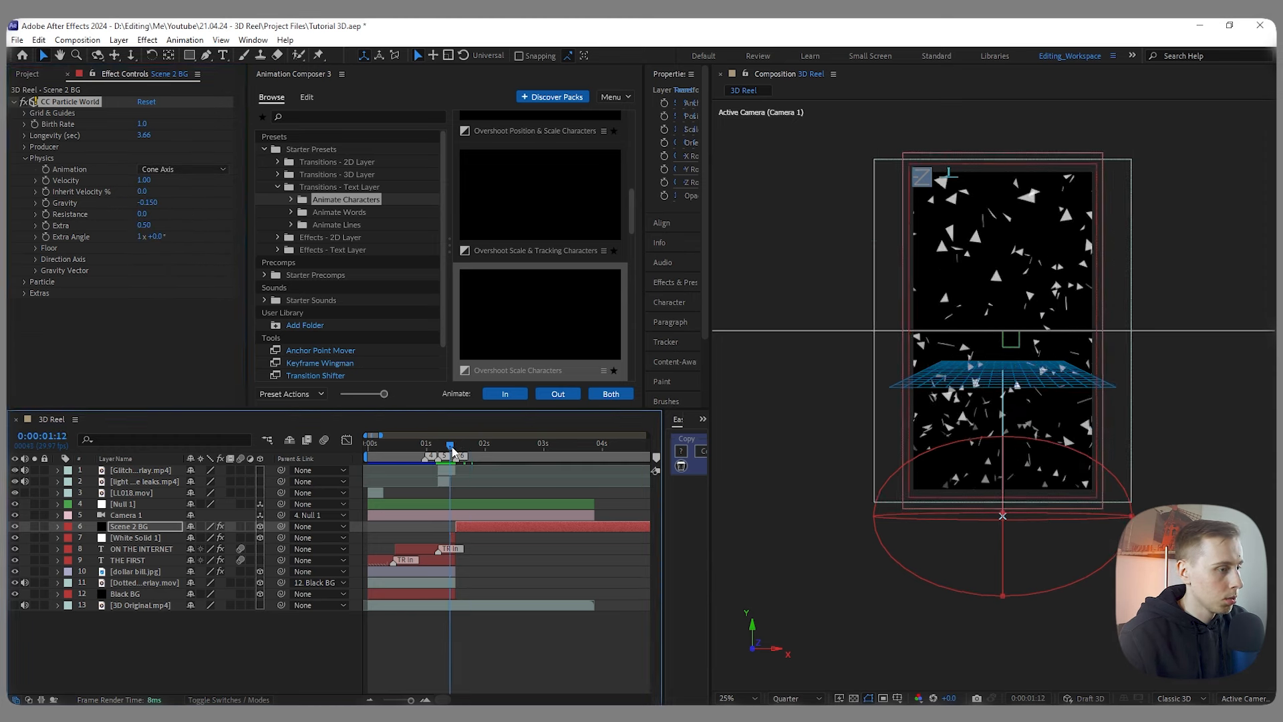
key(space)
drag(555, 450, 440, 452)
key(space)
key(space)
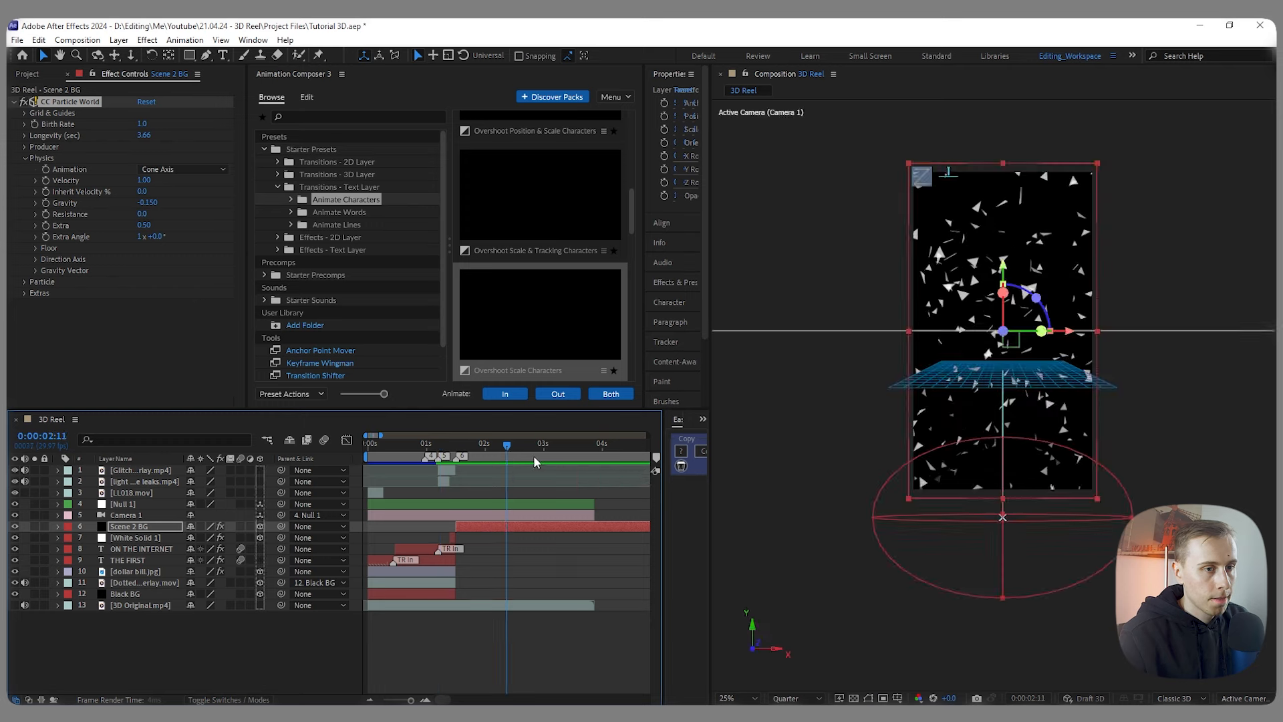
Step: Set the particle Gravity to -0.1 and play back the motion
click(145, 202)
text(-1)
key(space)
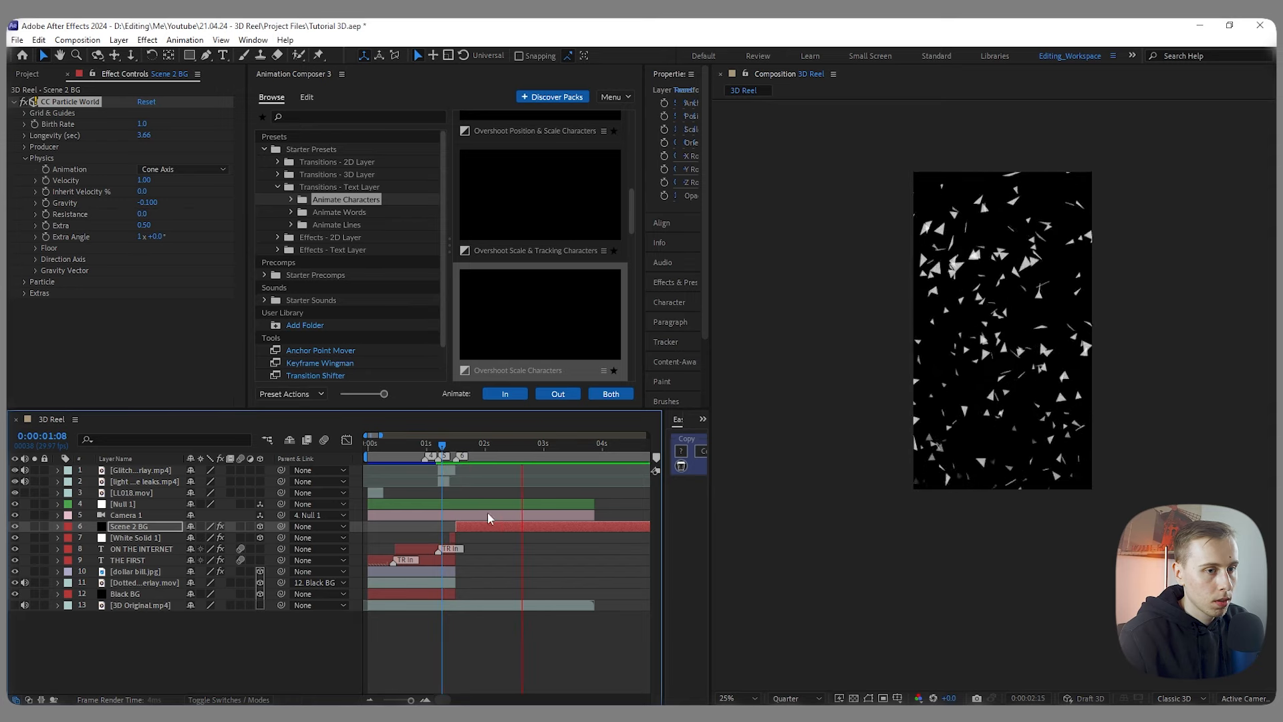
key(space)
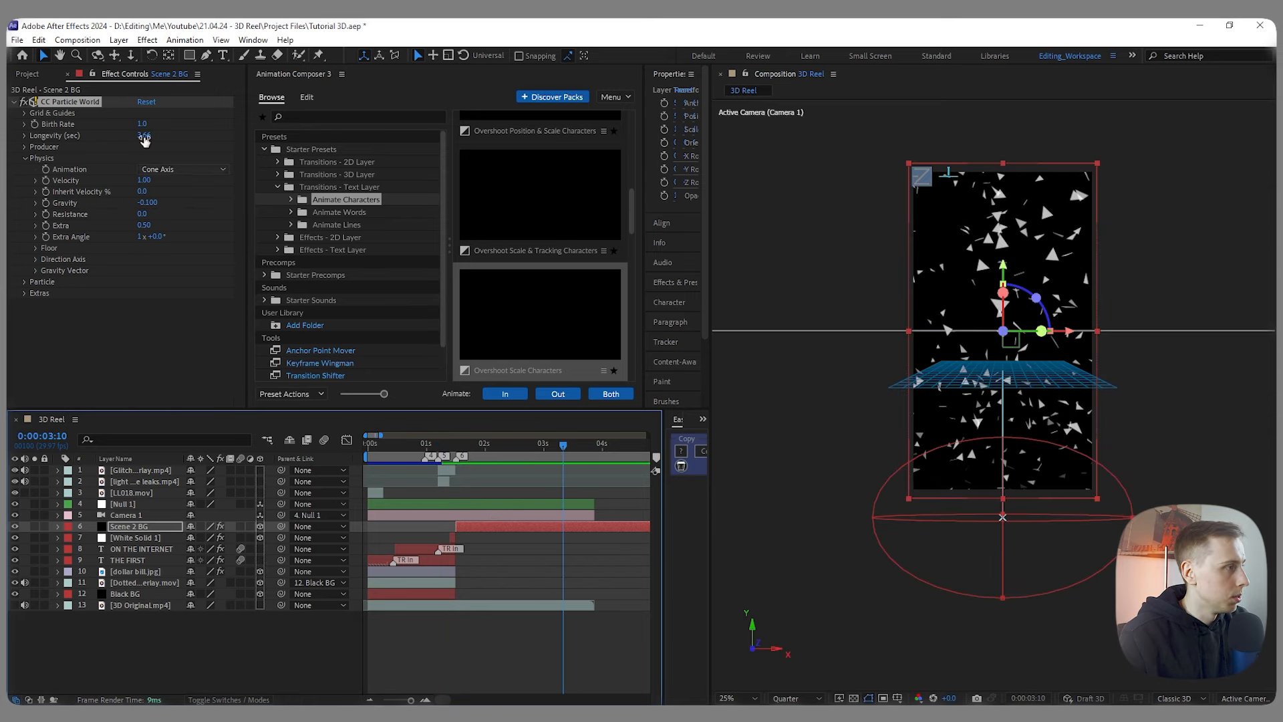
Step: Reduce the particle Birth Rate to 0.7 and preview scene 2 again
click(143, 124)
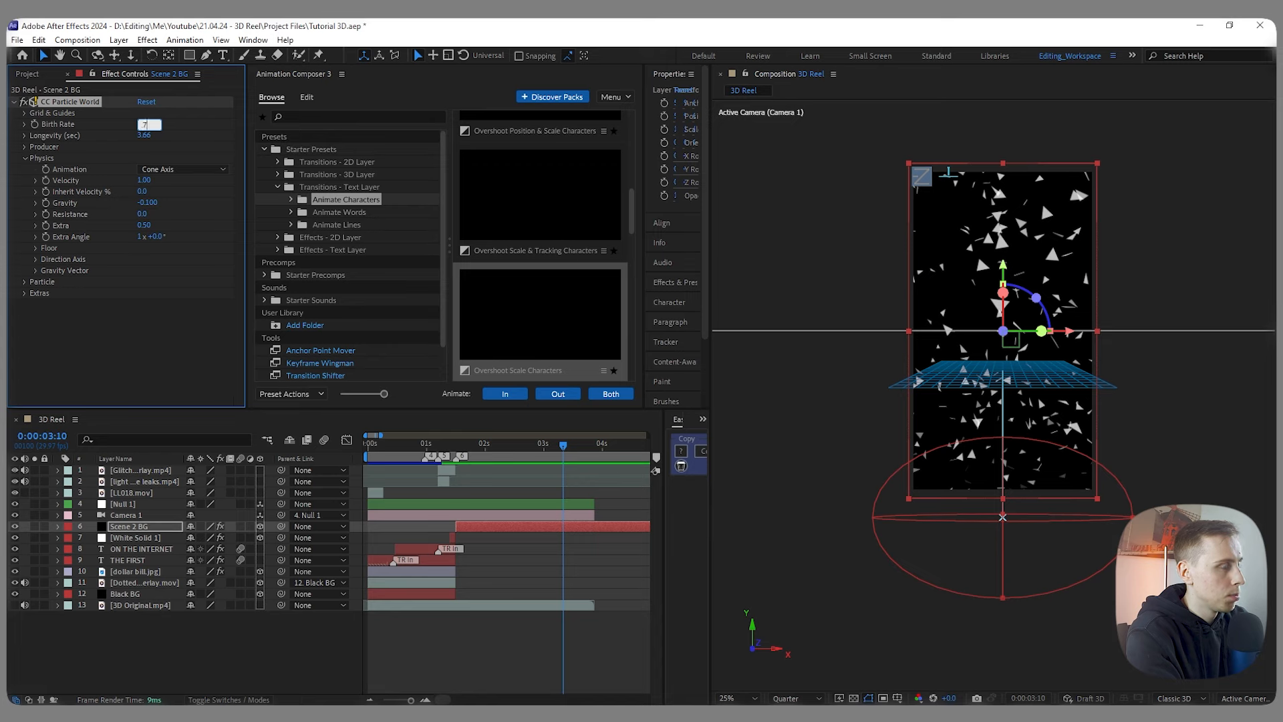
key(Return)
drag(554, 446, 451, 459)
key(space)
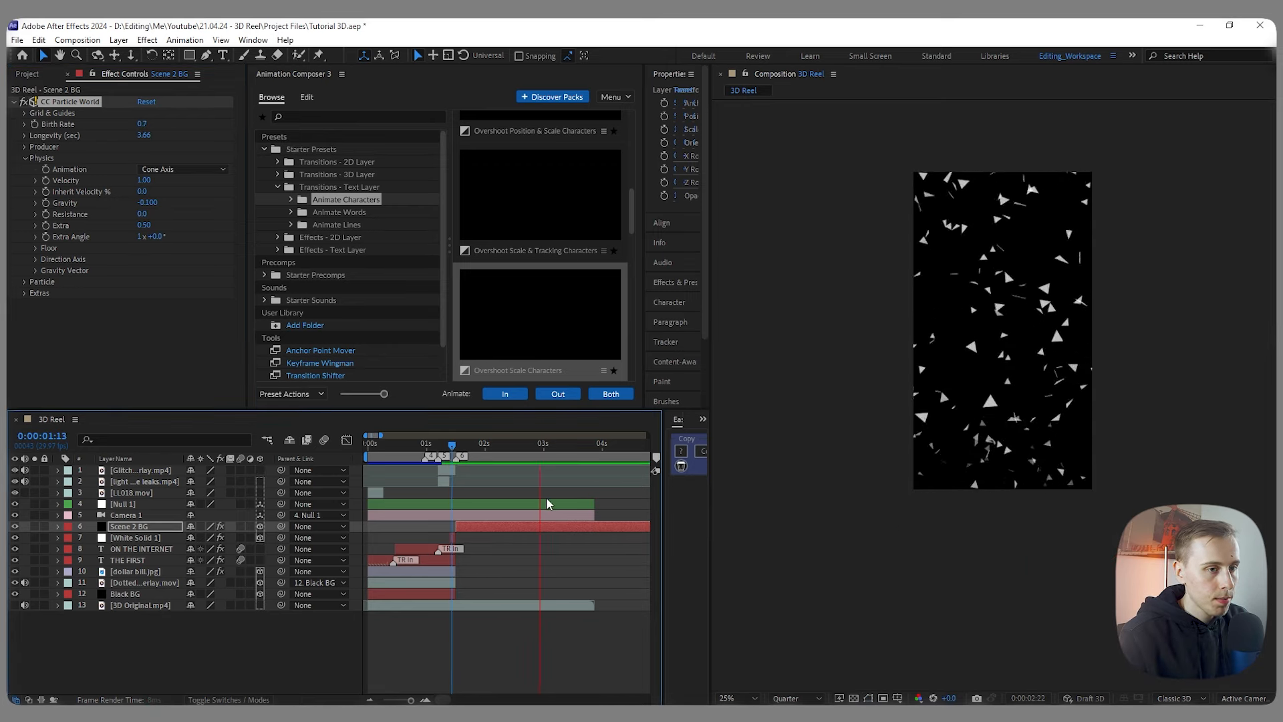
key(space)
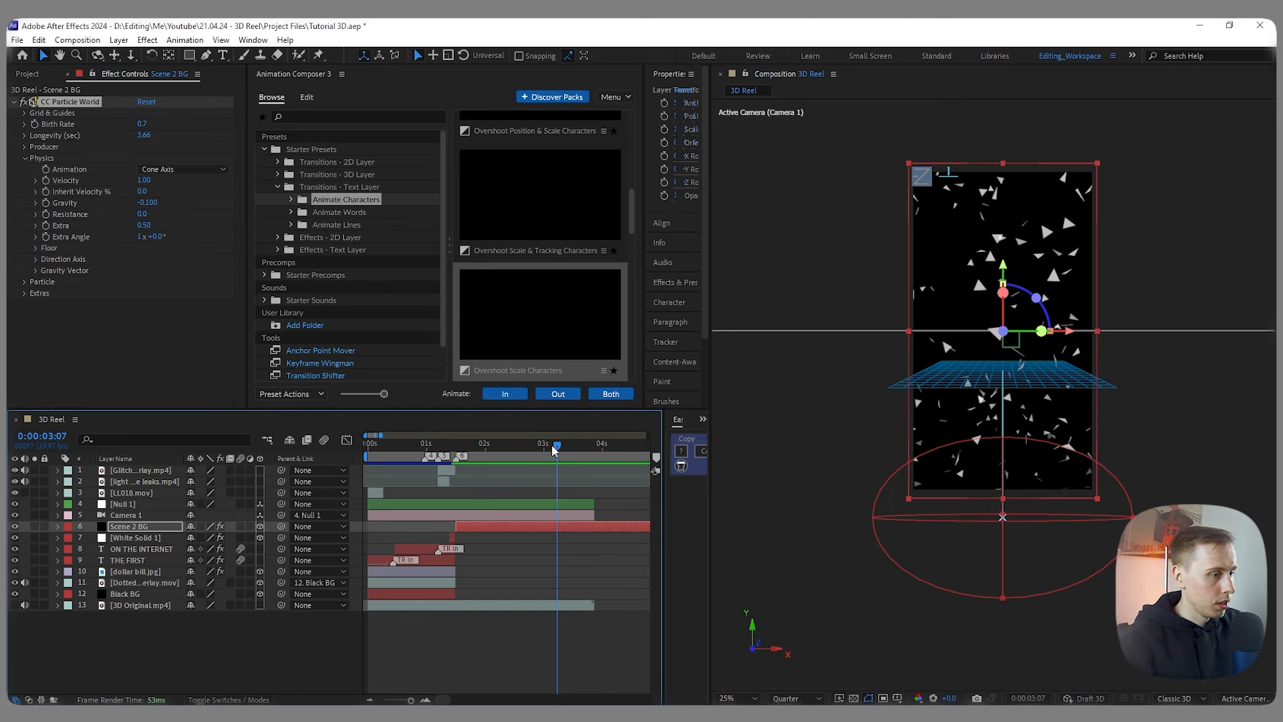
Step: Go to 0:00:01:15 and add dollar bill.jpg from the 02. Images folder to the 3D Reel timeline
drag(551, 446, 456, 450)
key(F2)
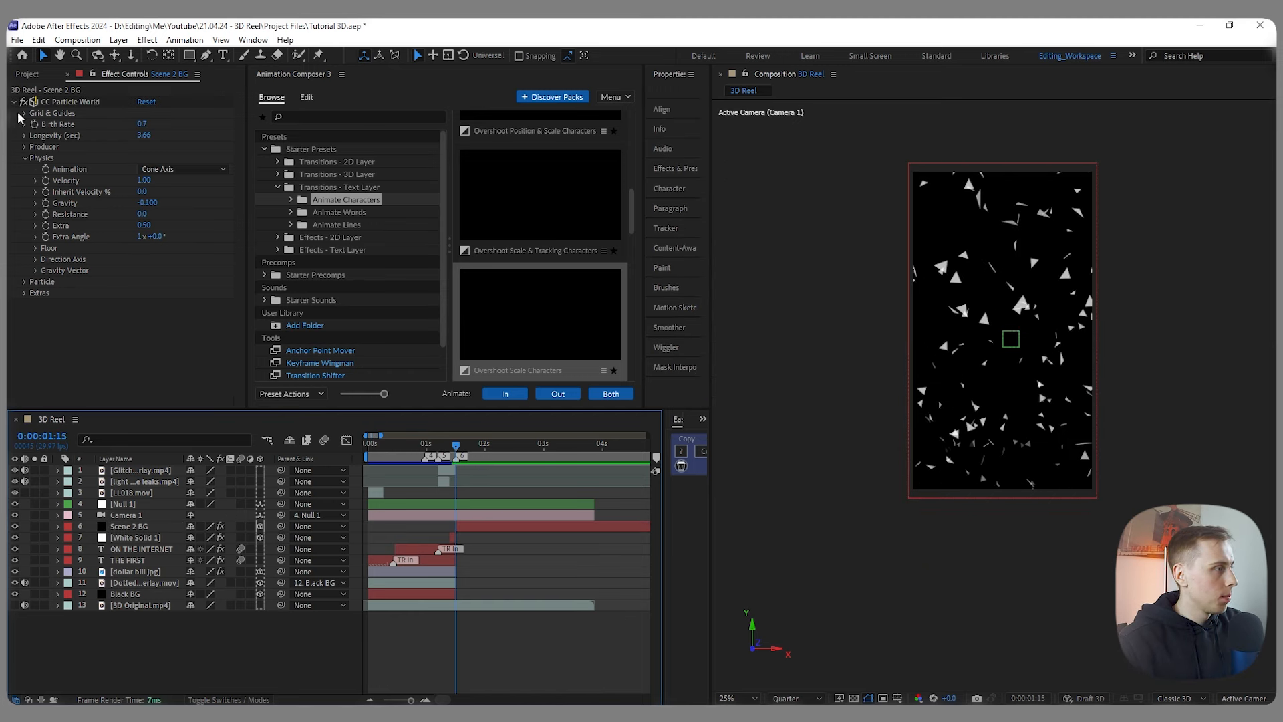
click(21, 74)
click(25, 244)
click(24, 207)
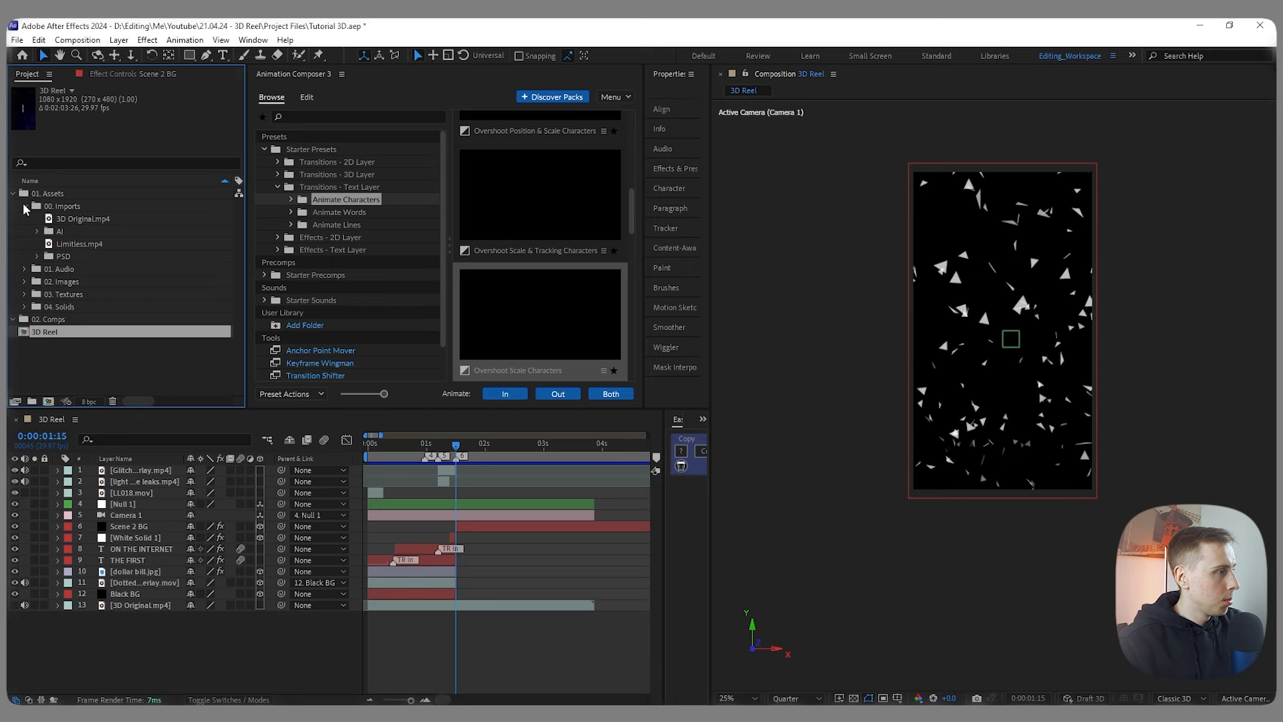
click(25, 206)
click(26, 232)
drag(77, 244, 154, 600)
Step: Move the new dollar bill layer directly above Scene 2 BG and make it start at 0:00:01:15
key(ctrl+bracketright)
key(ctrl+bracketright)
key(ctrl+bracketright)
key(ctrl+bracketright)
key(ctrl+bracketright)
key(ctrl+bracketright)
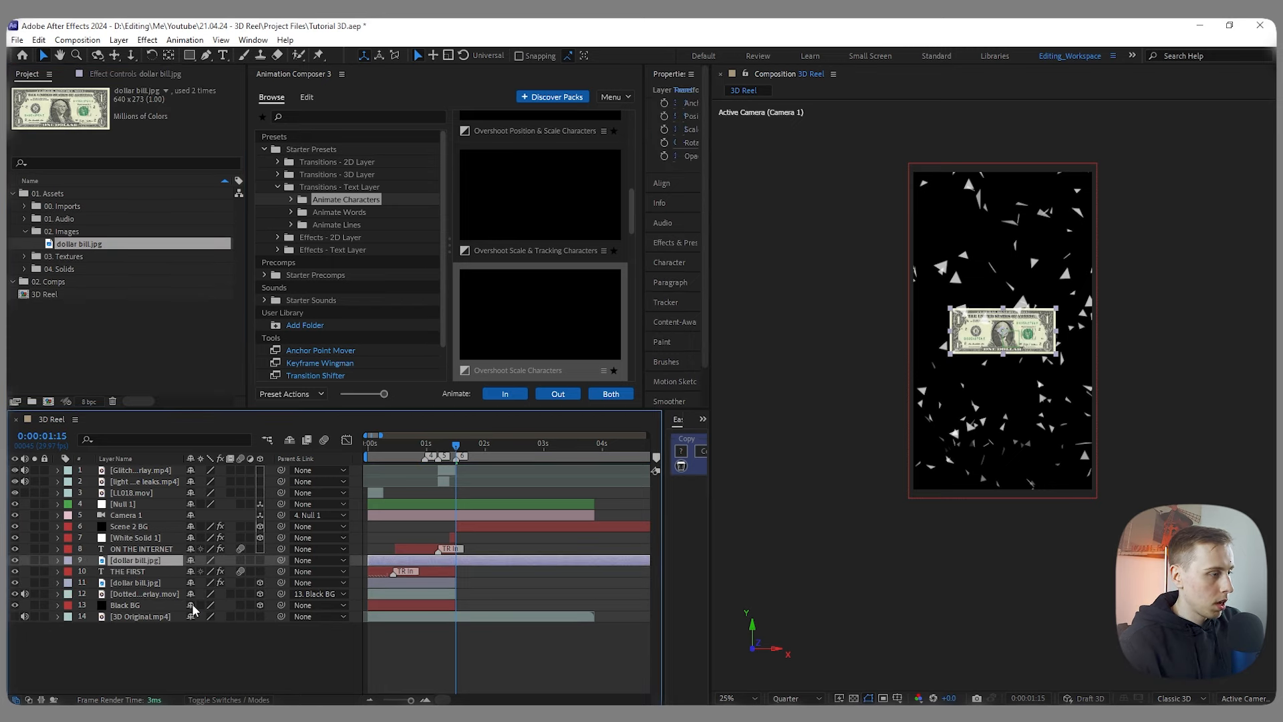
drag(368, 526, 460, 531)
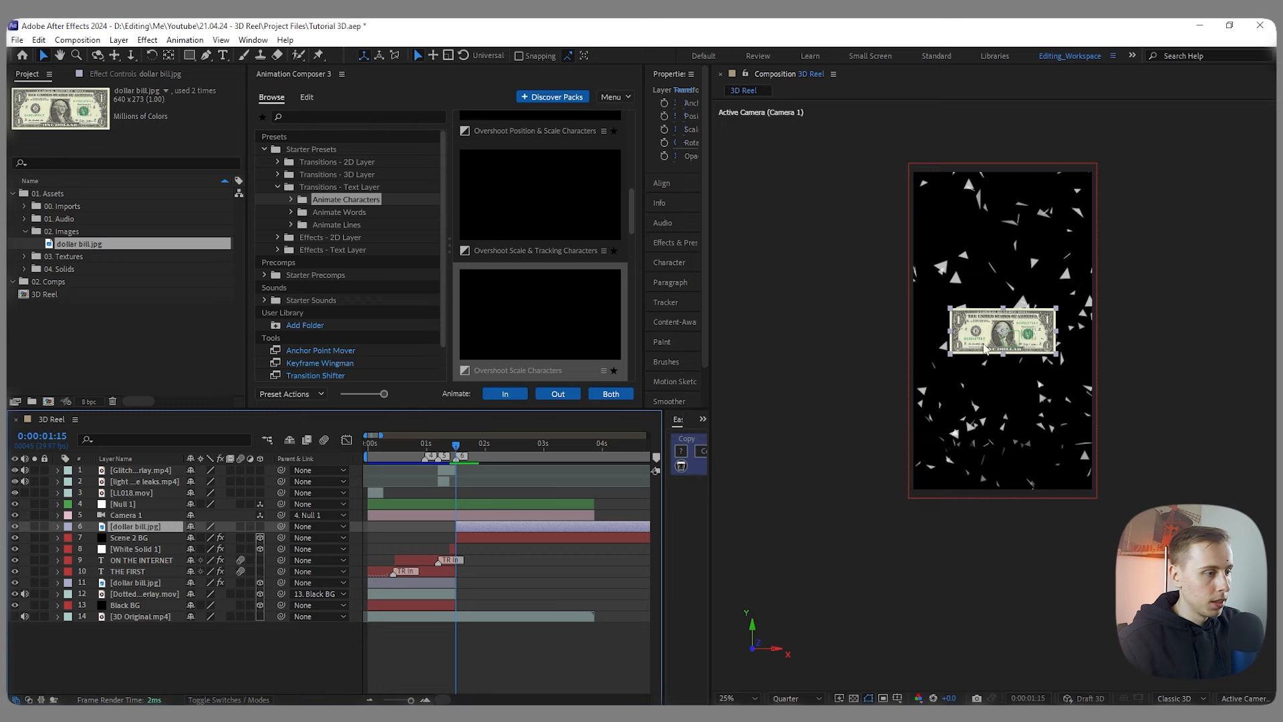
Step: Apply the Tint effect to the new dollar bill layer
key(ctrl+space)
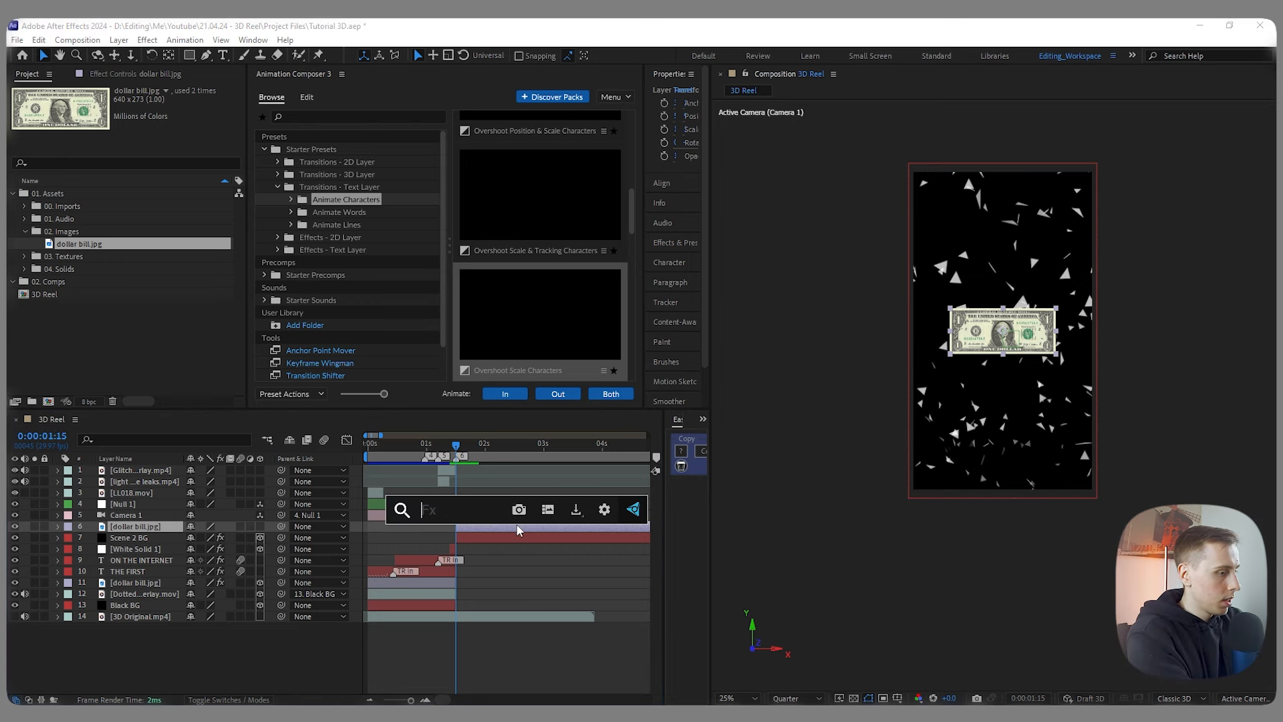
text(tint)
key(Return)
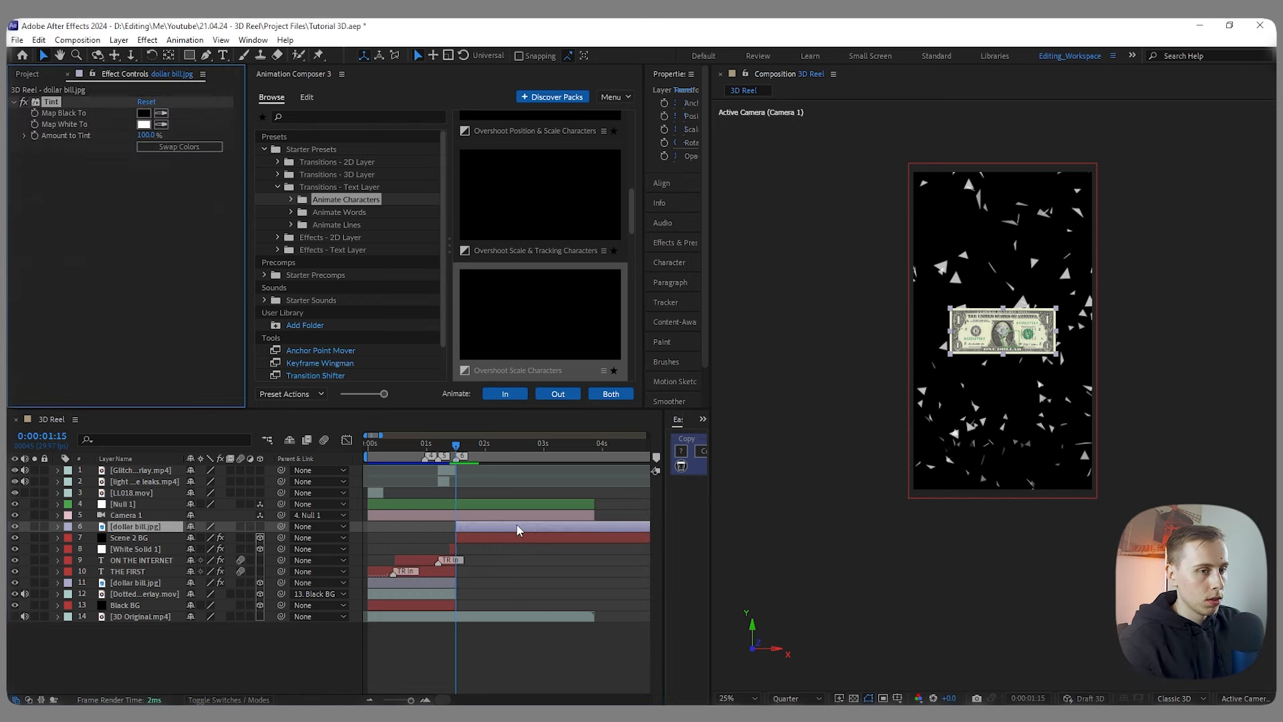
Step: Switch the composition's 3D renderer to Cinema 4D and make the new dollar bill layer 3D
key(equal)
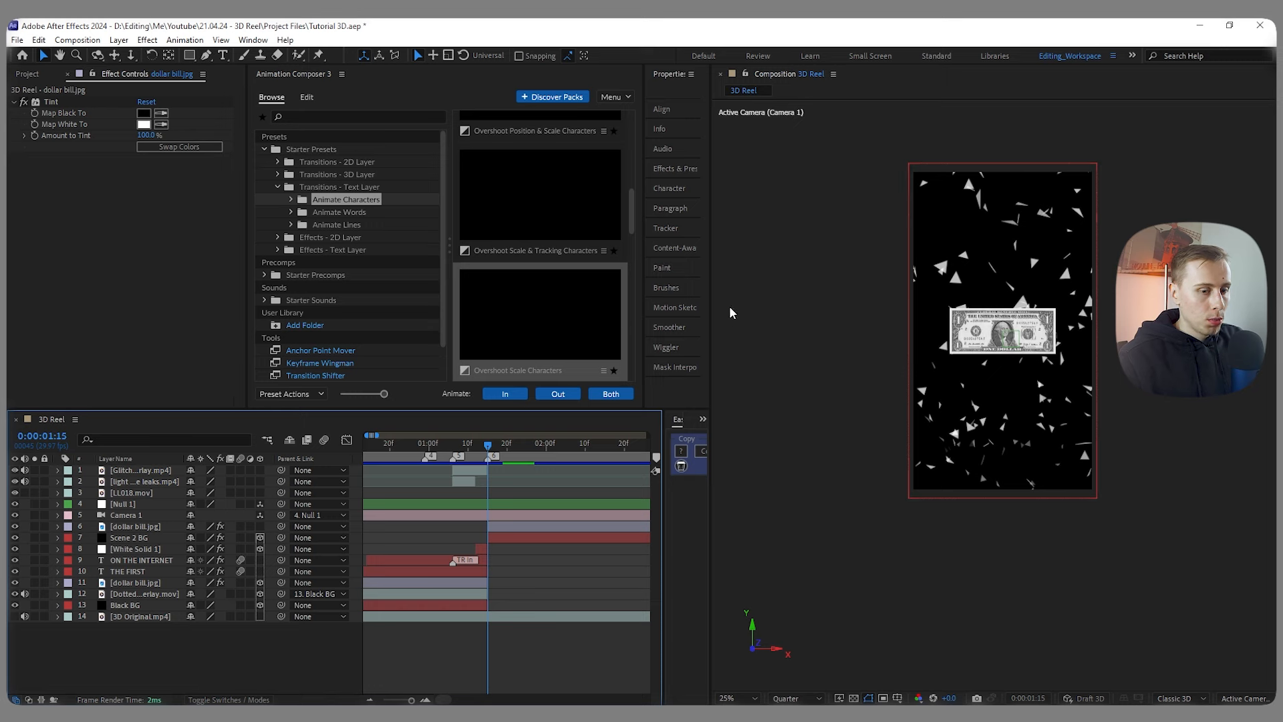
click(1189, 699)
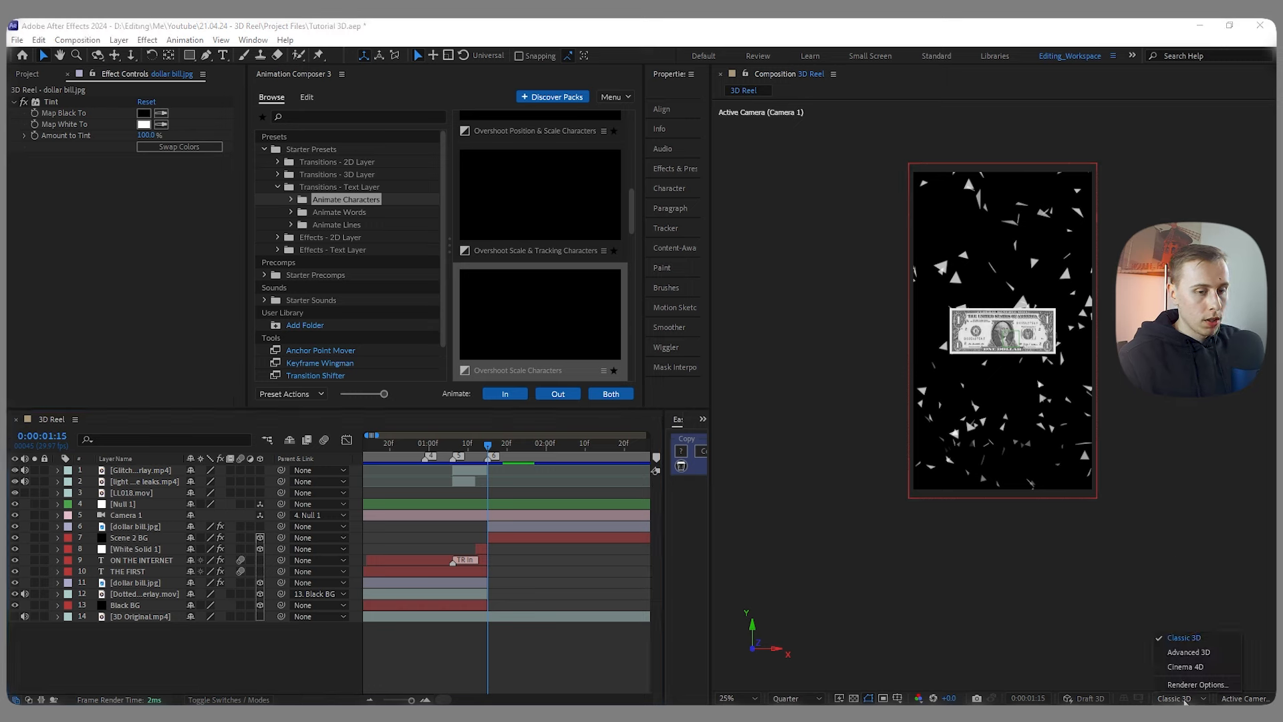
click(1189, 666)
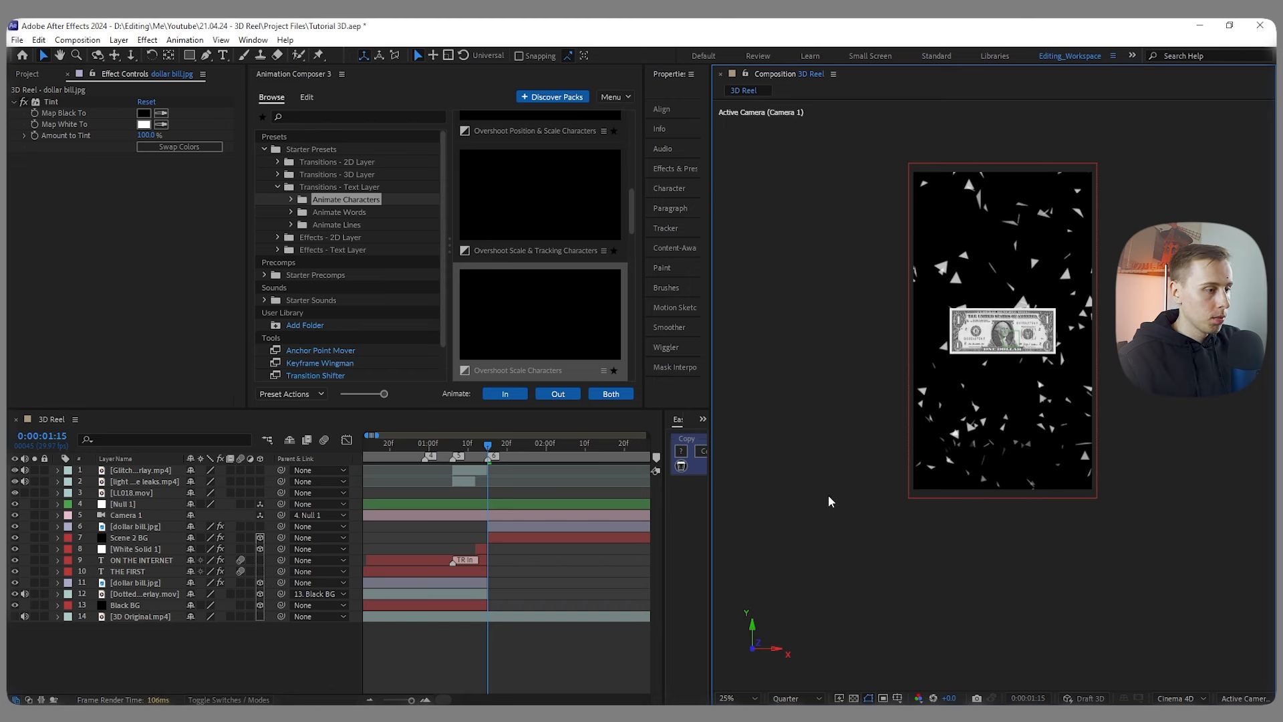
click(260, 526)
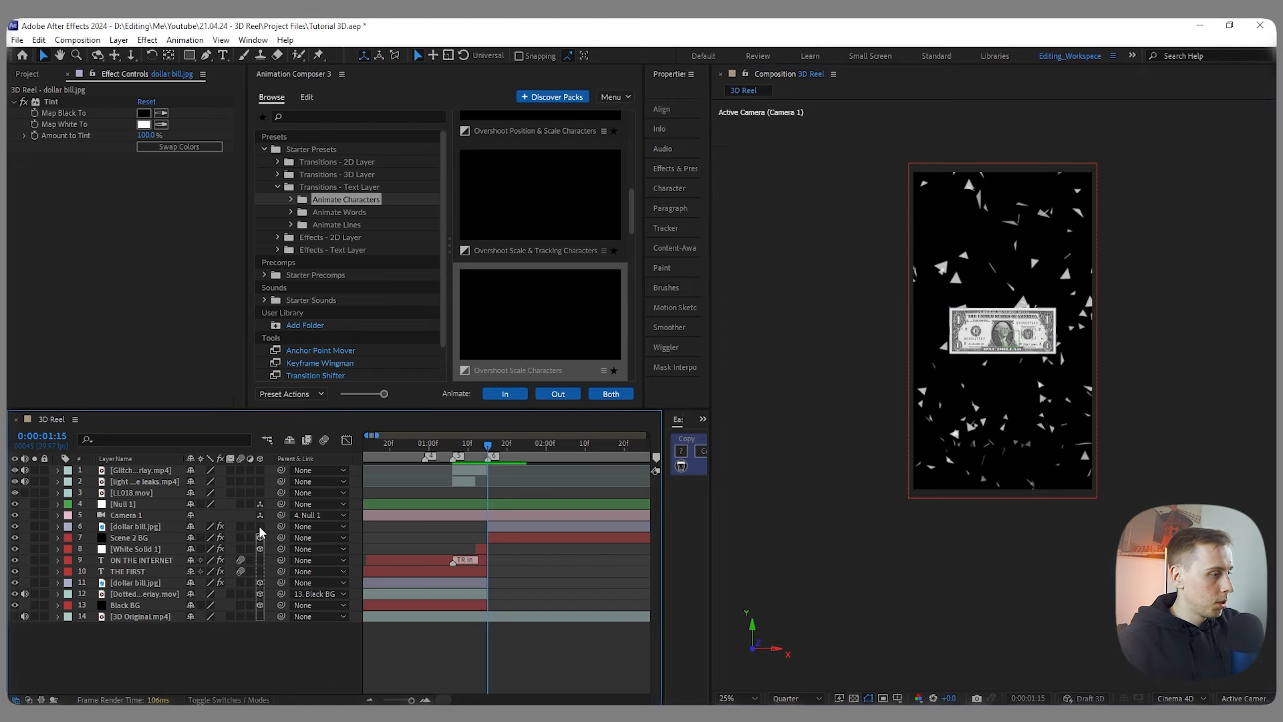
Step: Set the curvature of the new dollar bill layer to -80% in its geometry options
click(57, 526)
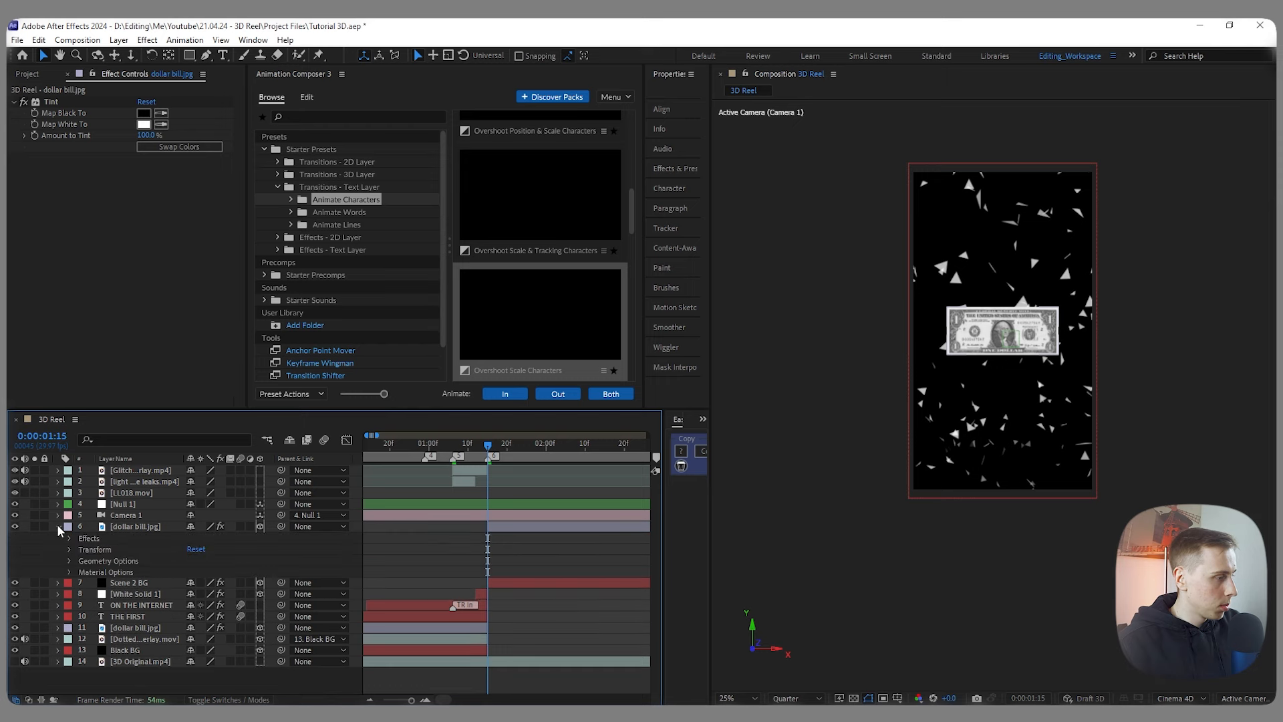
click(69, 561)
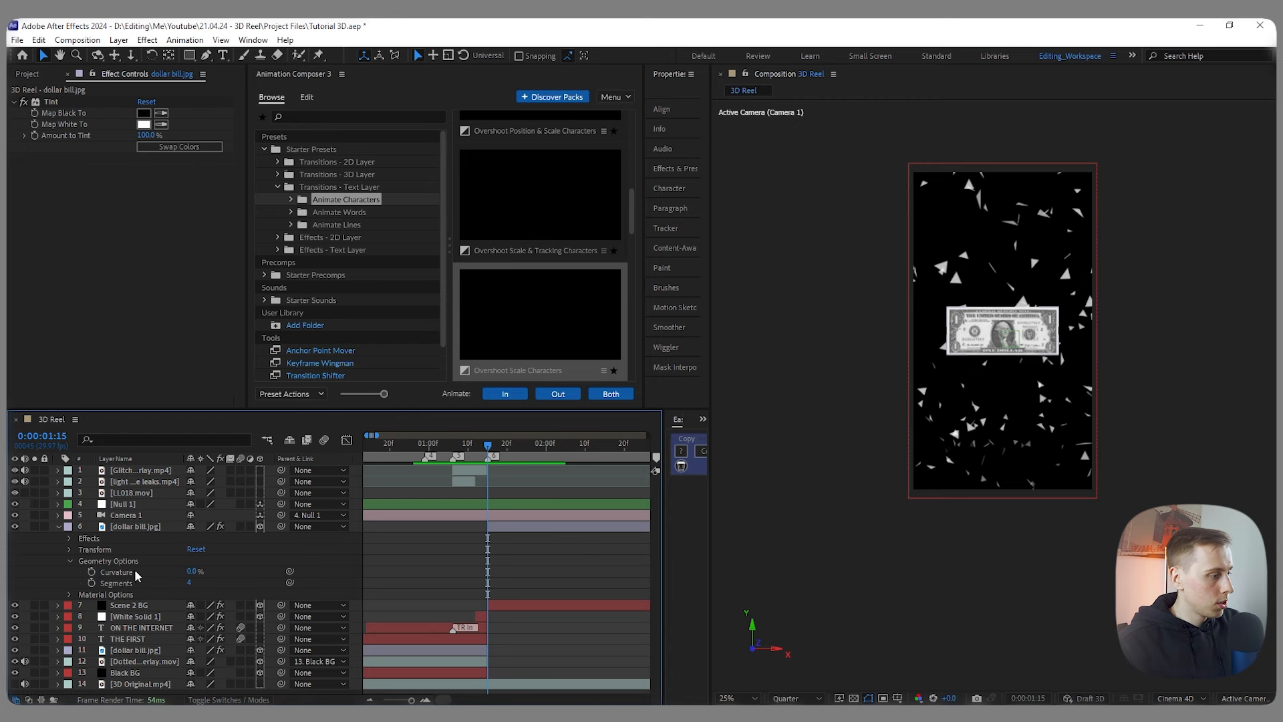
click(193, 572)
text(-80)
key(Return)
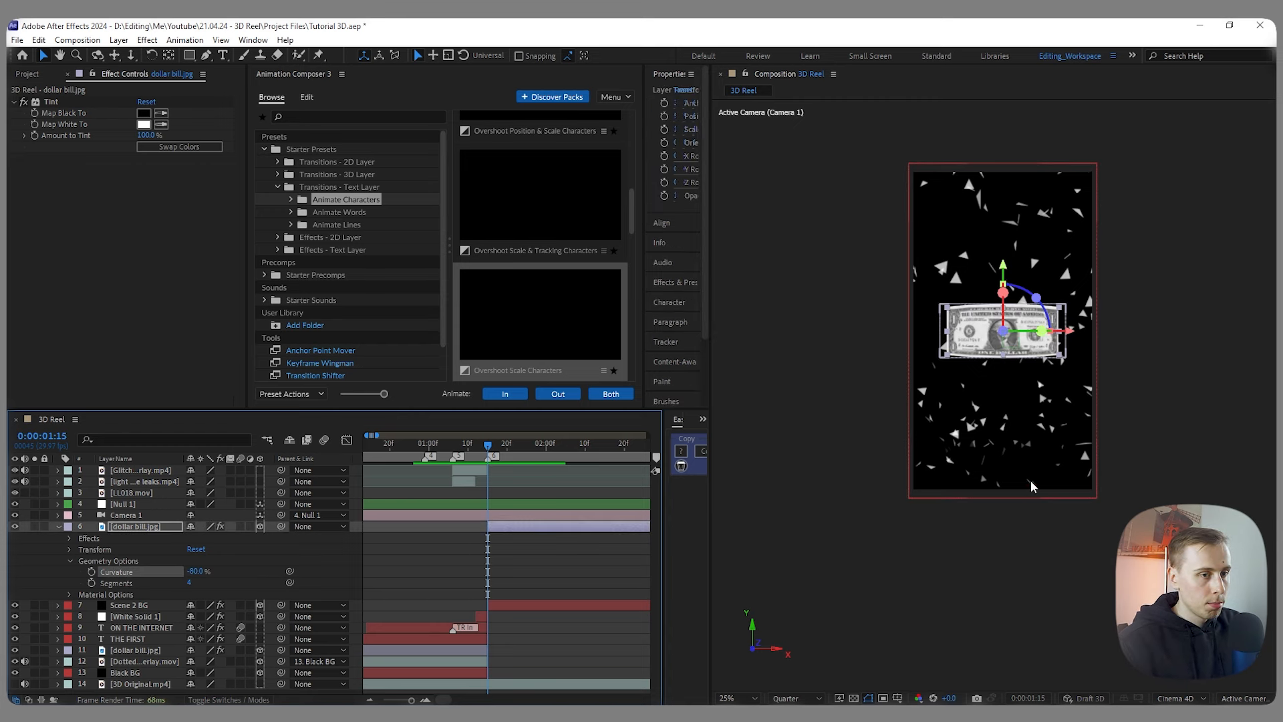
scroll(1003, 347, up, 2)
scroll(982, 336, down, 2)
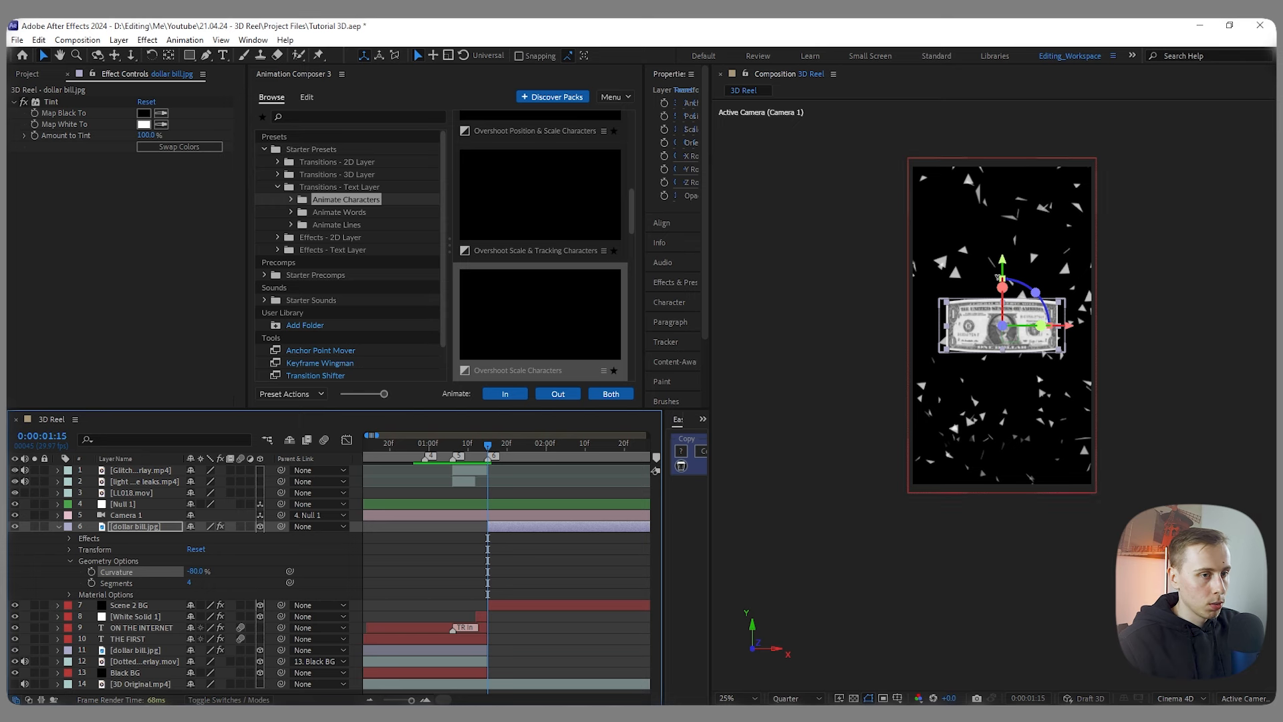
Step: Set the new dollar bill's geometry segments to 20 and the composition preview resolution to Full
click(190, 583)
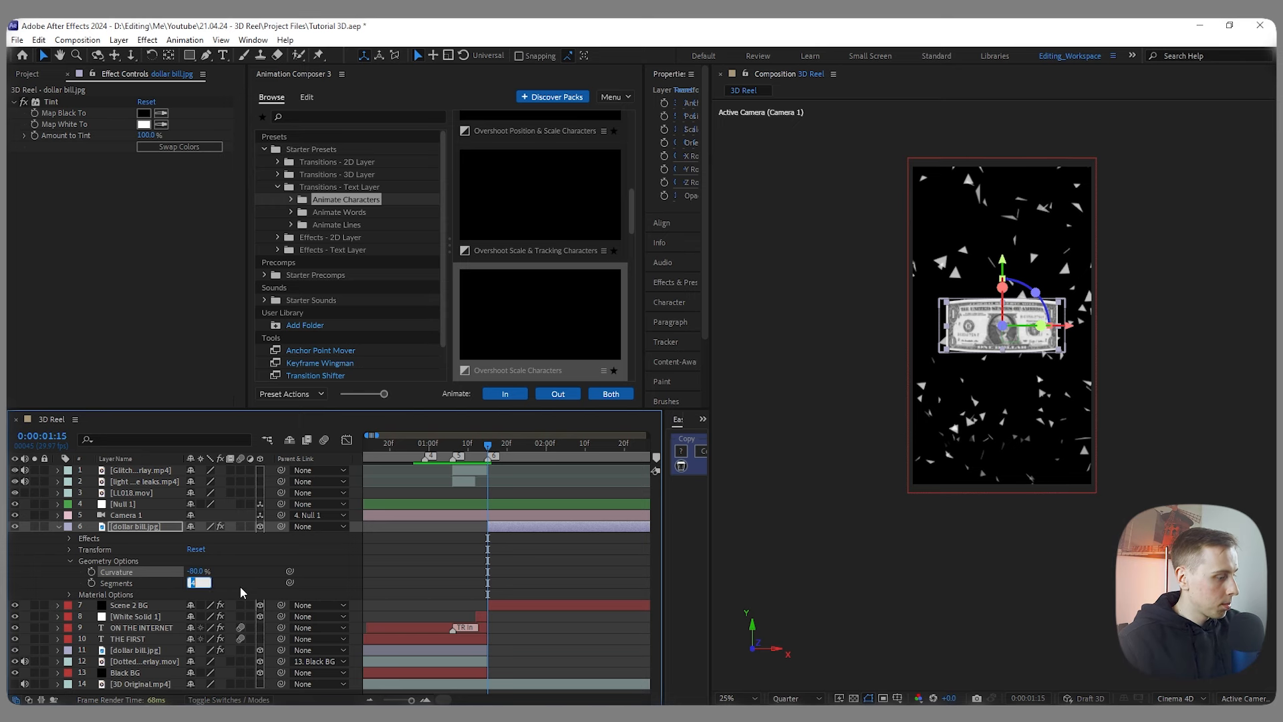
text(20)
key(Return)
click(844, 660)
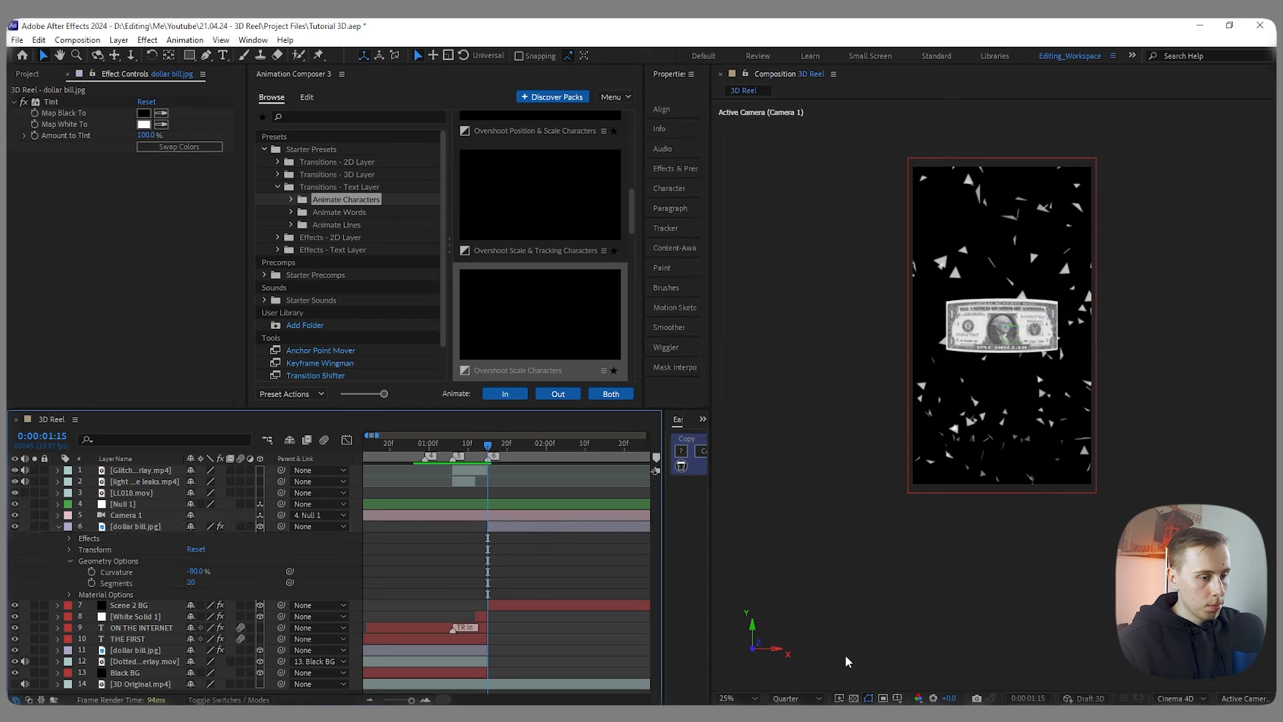
click(796, 698)
click(782, 623)
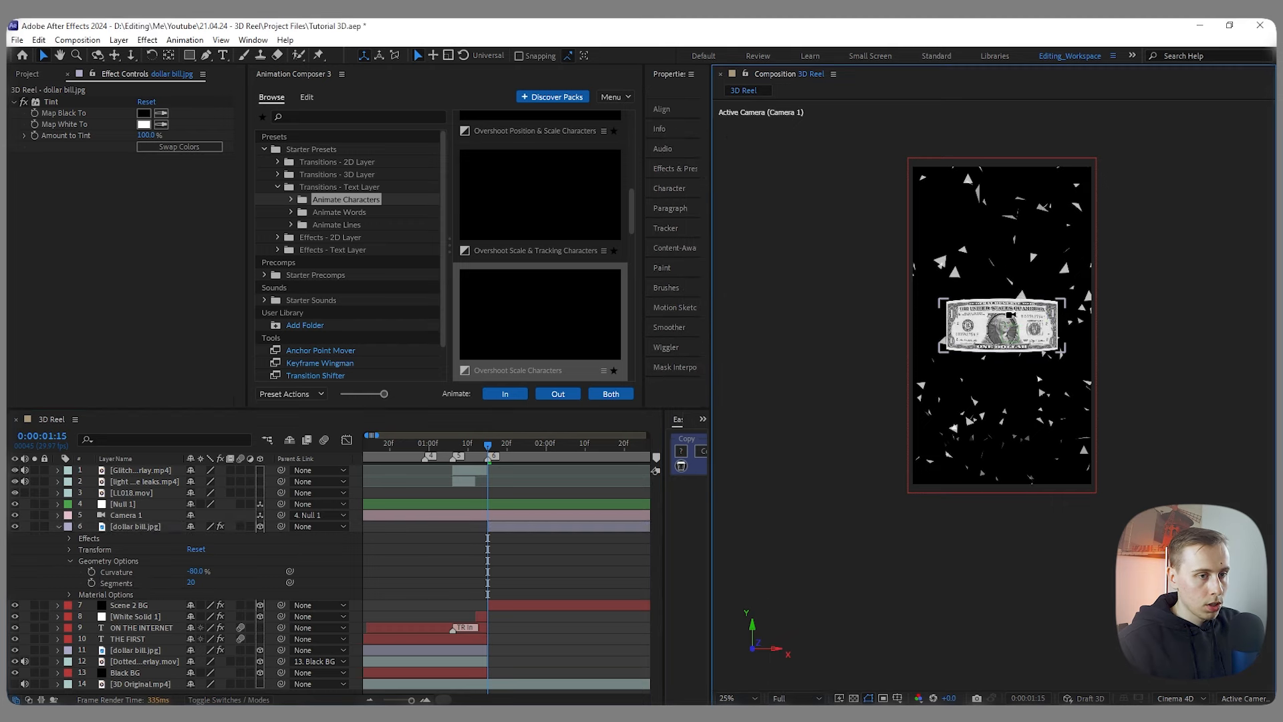
Step: Compare the dollar bill's curve using only 2 segments, and set the segments back to 20
scroll(1003, 317, up, 1)
click(192, 582)
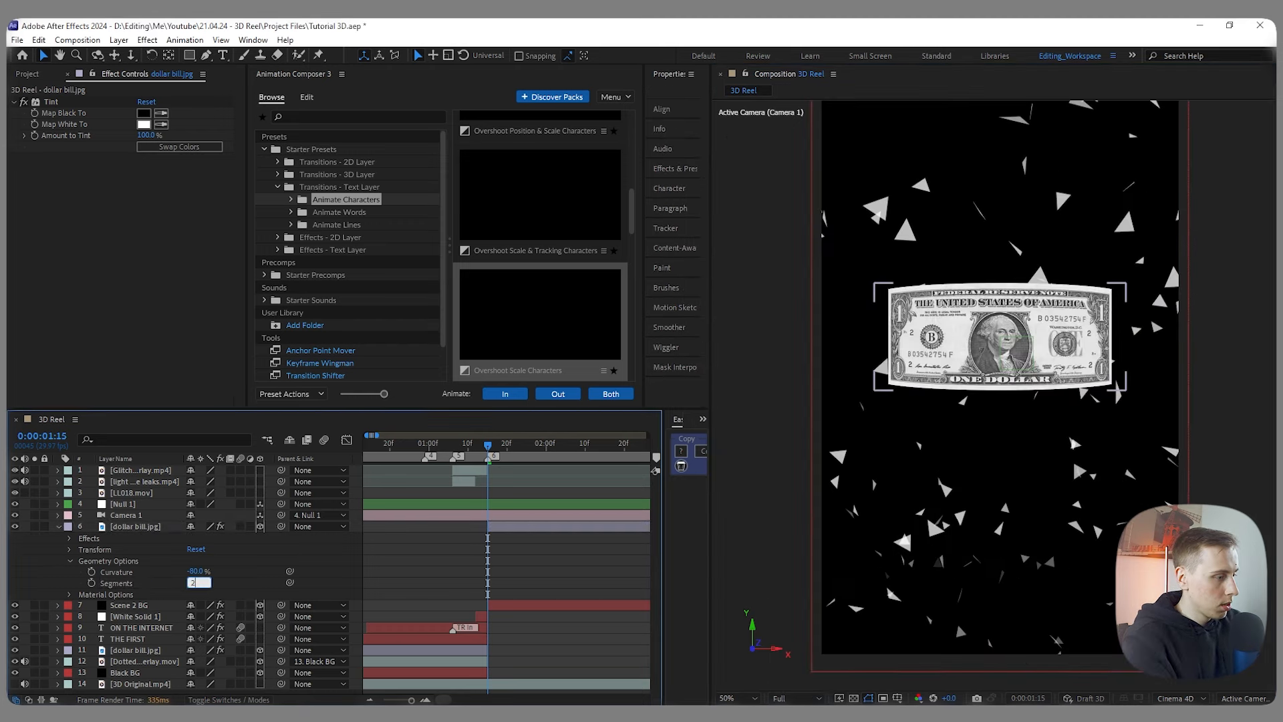
text(2)
key(Return)
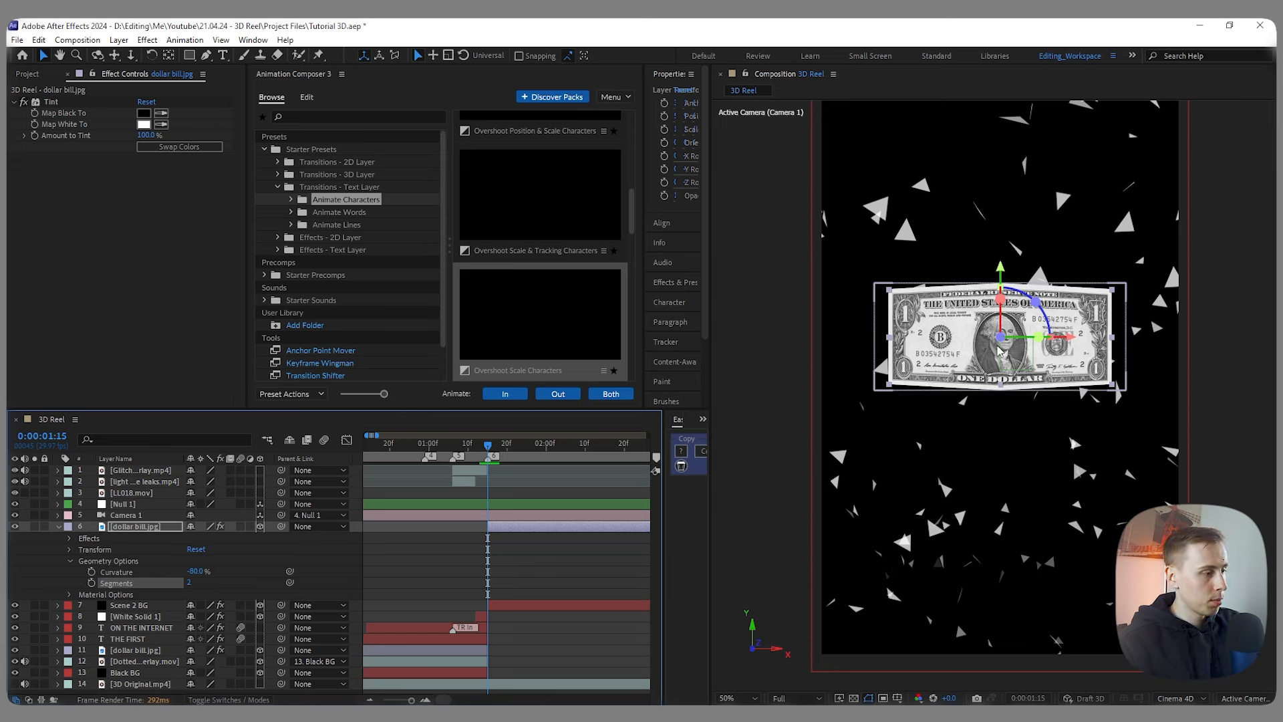
click(190, 583)
text(20)
key(Return)
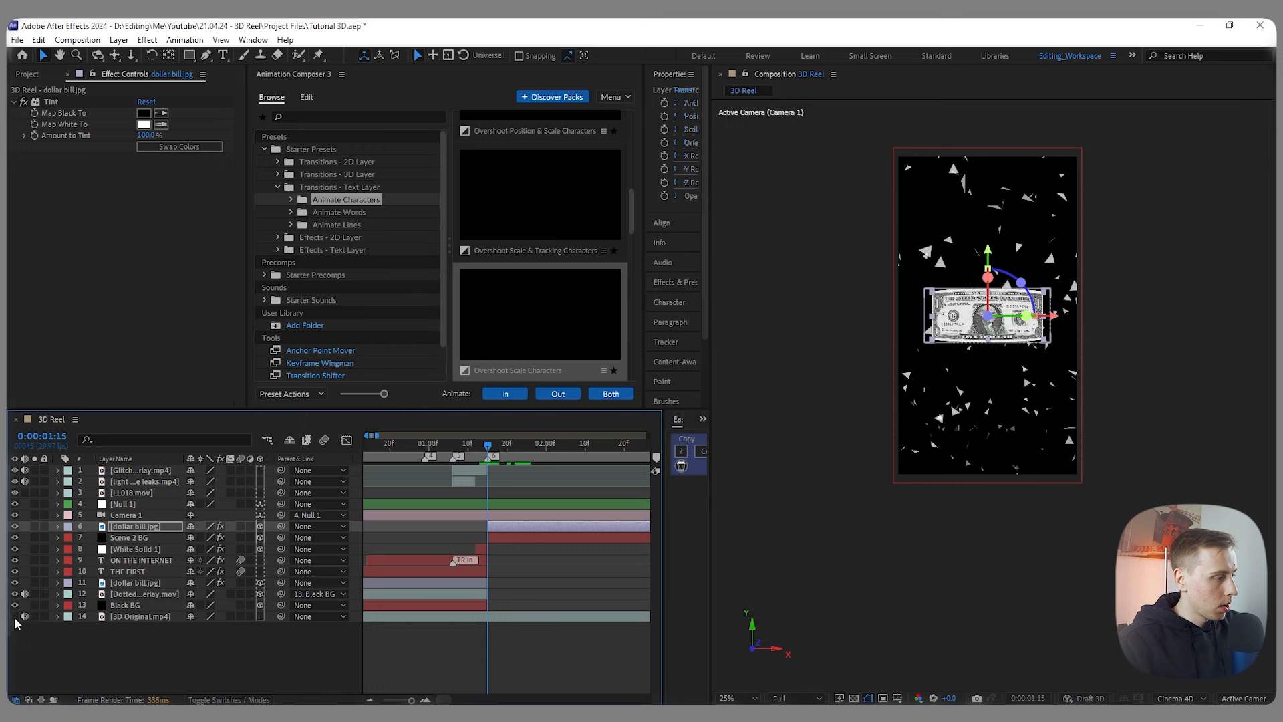
Step: Show and solo the 3D Original.mp4 reference and step through its dollar bill scene from 0:00:01:15 to 0:00:02:02
click(15, 616)
click(34, 616)
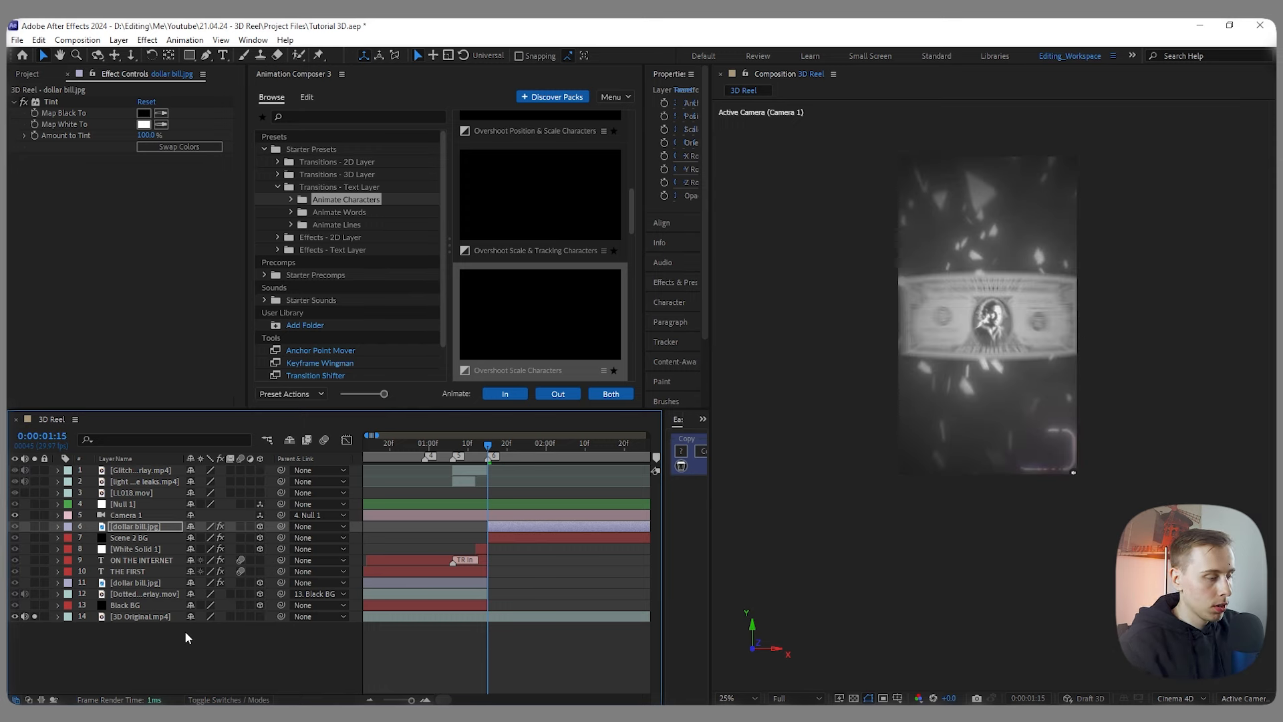
key(Page_Down)
key(Page_Down)
key(Page_Up)
key(Page_Up)
key(Page_Up)
key(Page_Down)
key(Page_Down)
key(Page_Down)
key(Page_Down)
key(Page_Down)
key(Page_Down)
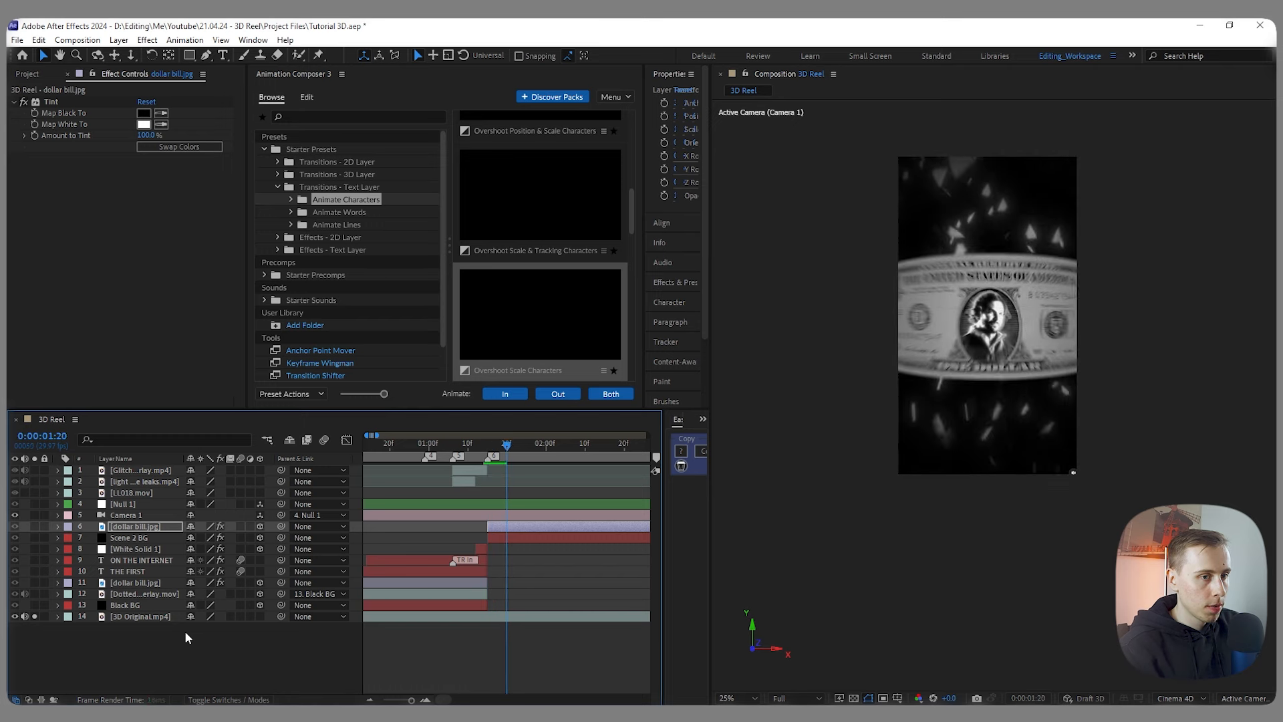
key(Page_Down)
key(Page_Down)
key(Page_Down)
key(Page_Down)
key(Page_Down)
key(Page_Down)
key(Page_Down)
key(Page_Down)
key(Page_Down)
key(Page_Down)
key(Page_Down)
key(Page_Down)
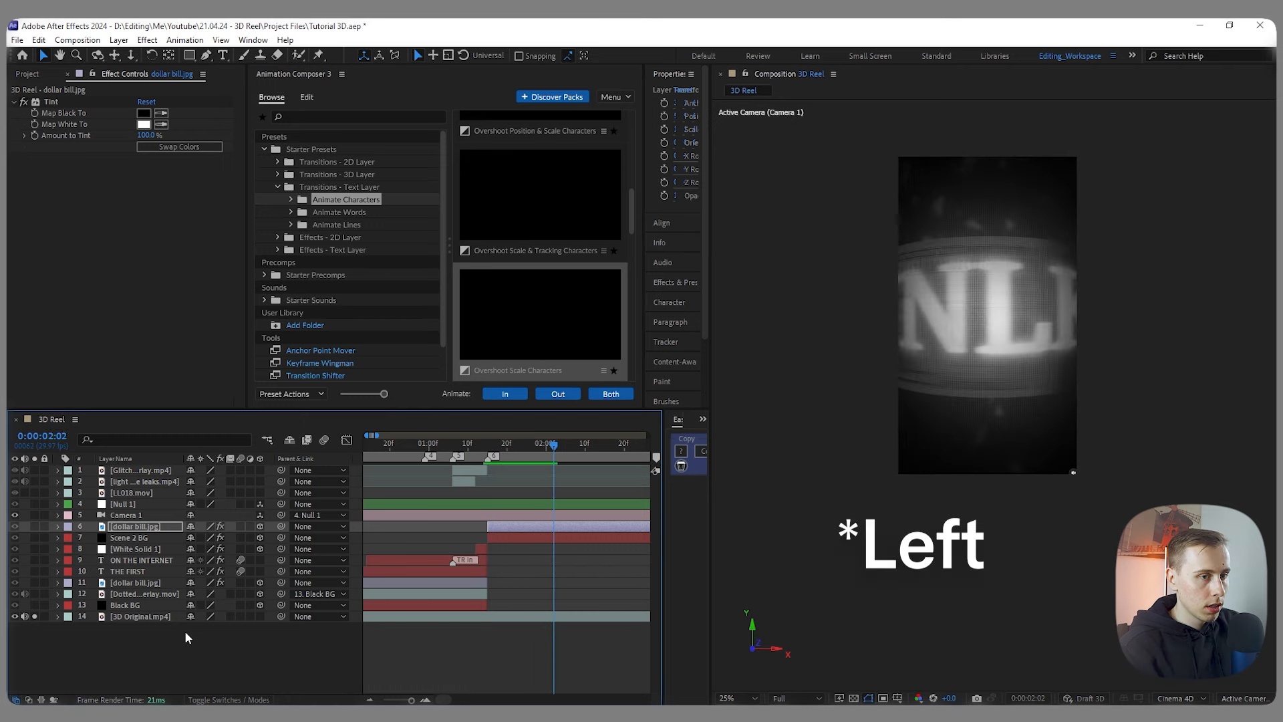
Step: Find where the fast spin starts in the reference and place composition marker 4 at 0:00:01:29
key(Page_Up)
key(Page_Up)
key(Page_Up)
key(Page_Up)
key(Page_Up)
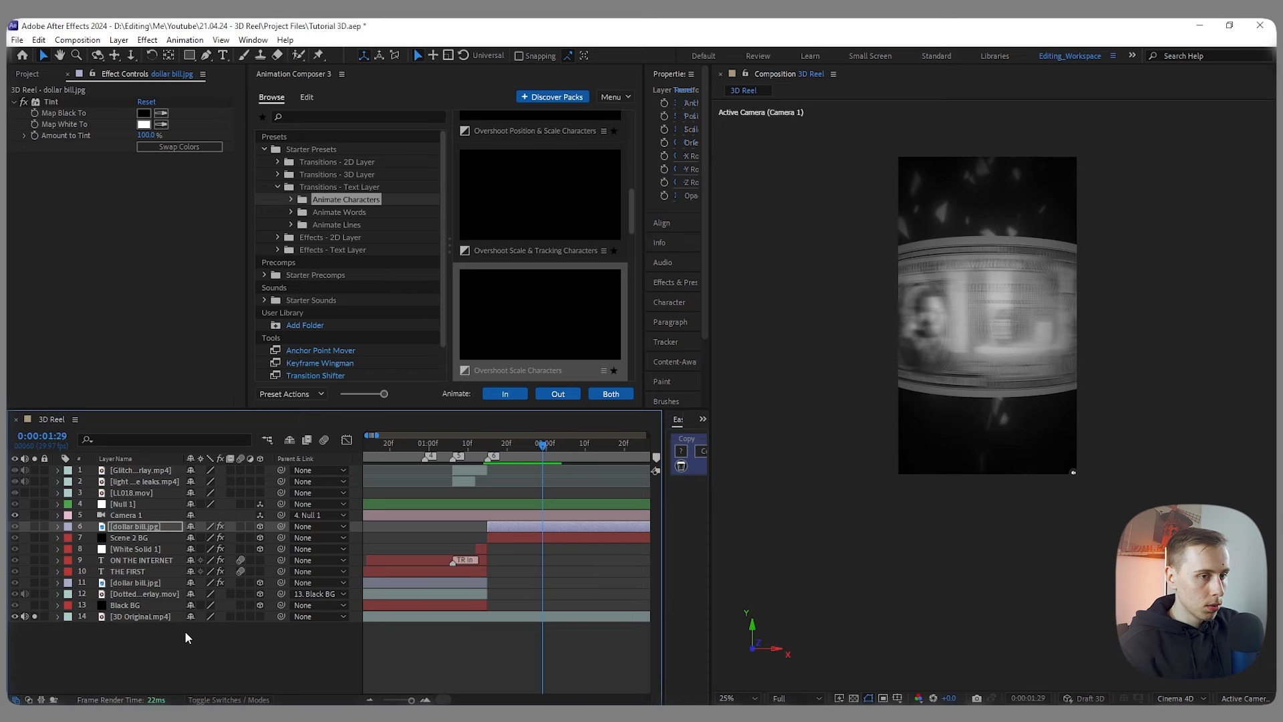
key(Page_Down)
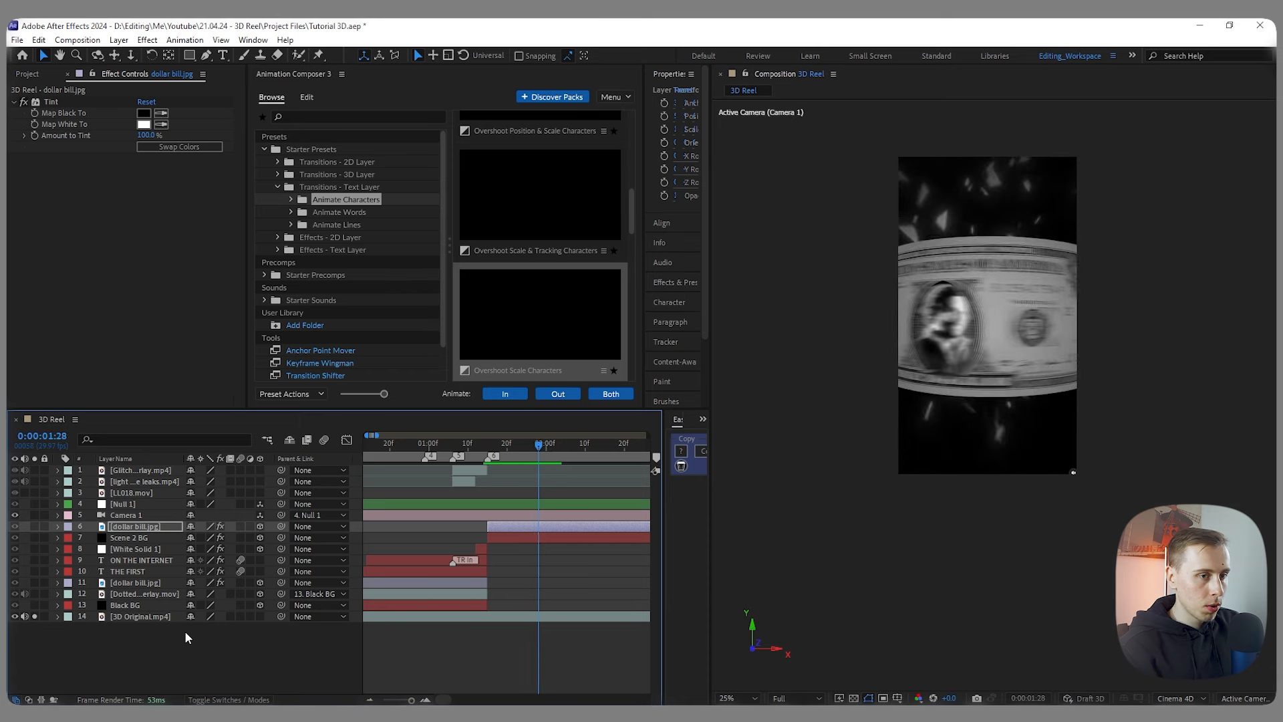
key(Page_Down)
key(Page_Down)
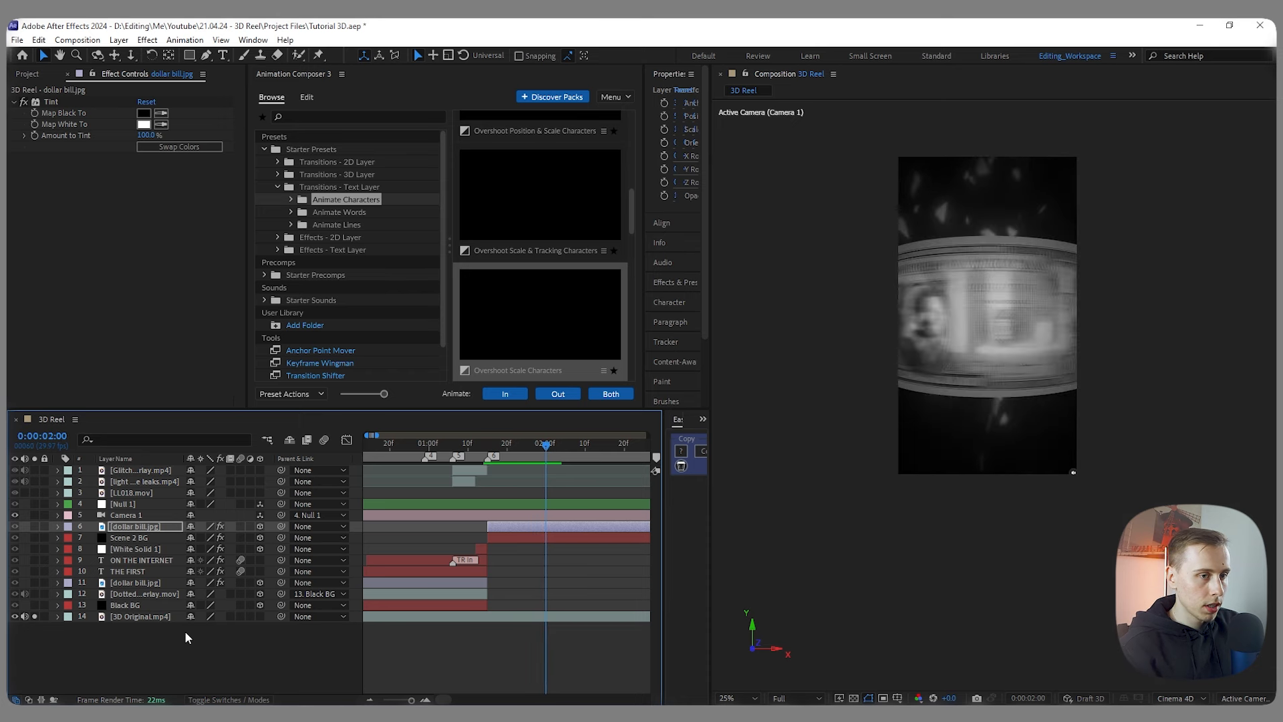
key(Page_Up)
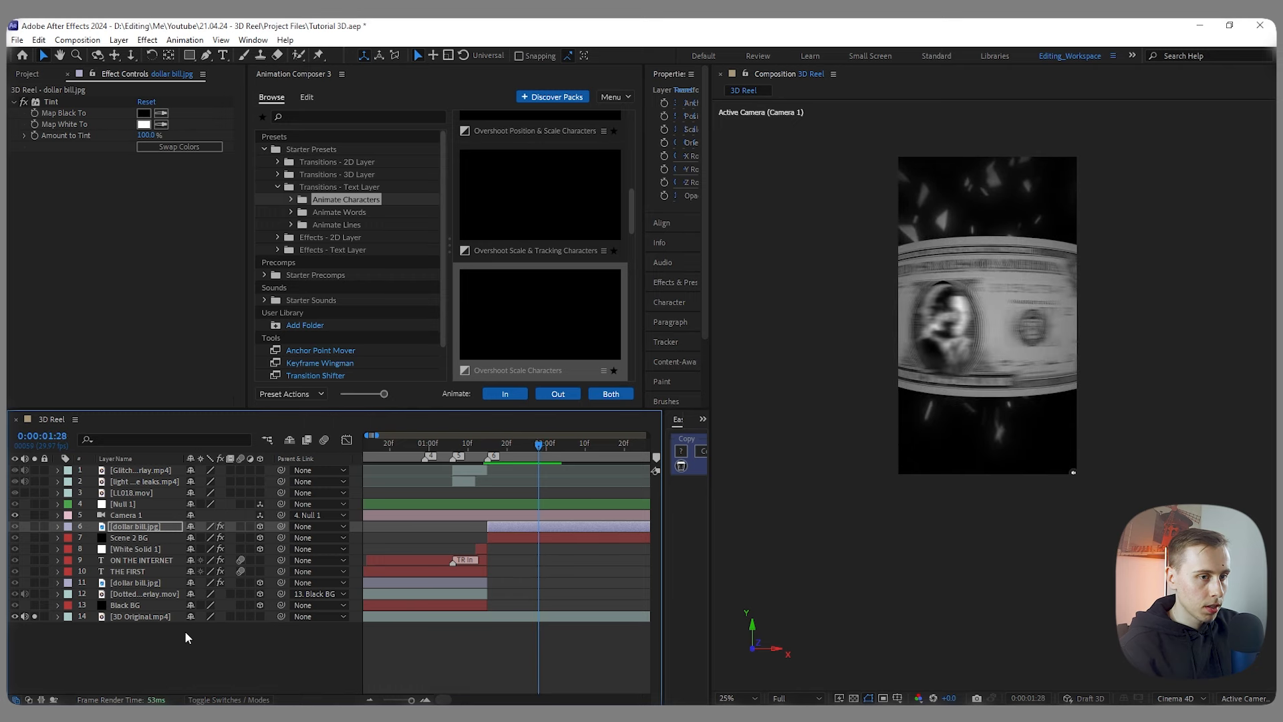
key(shift+4)
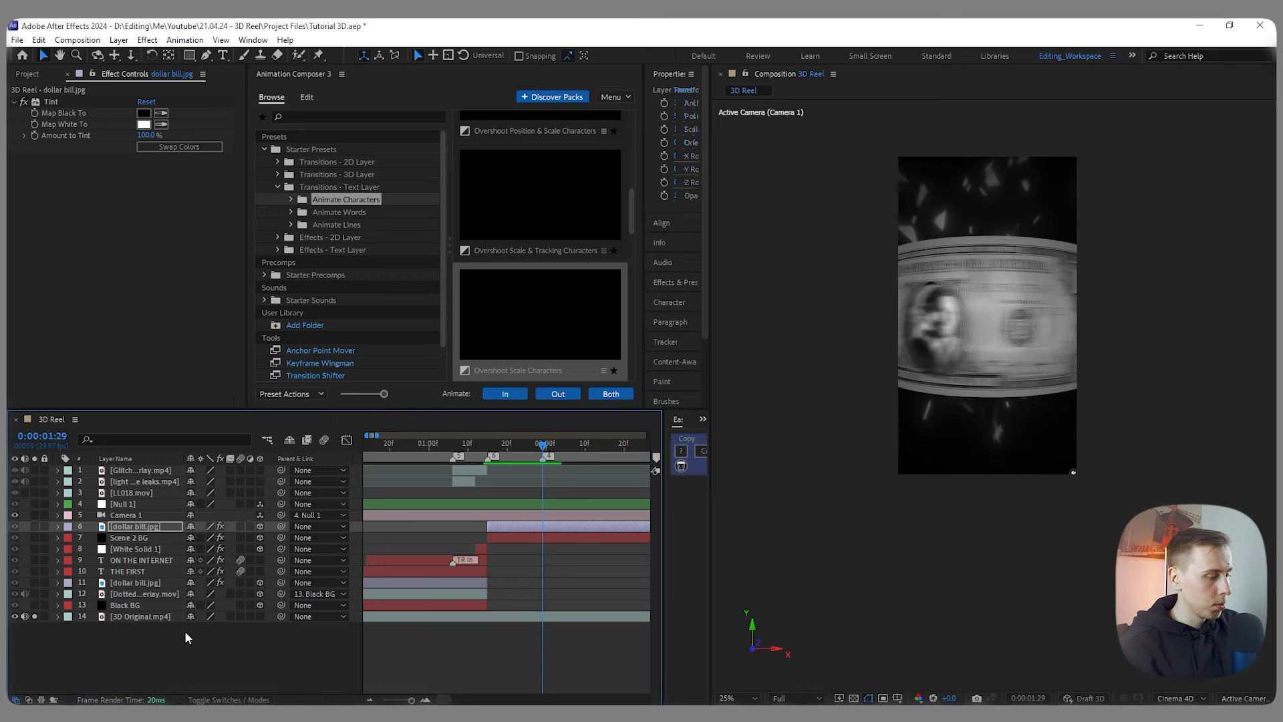
Step: Place composition marker 5 at 0:00:02:03, and unsolo and hide the 3D Original.mp4 reference layer
key(Page_Down)
key(Page_Down)
key(Page_Down)
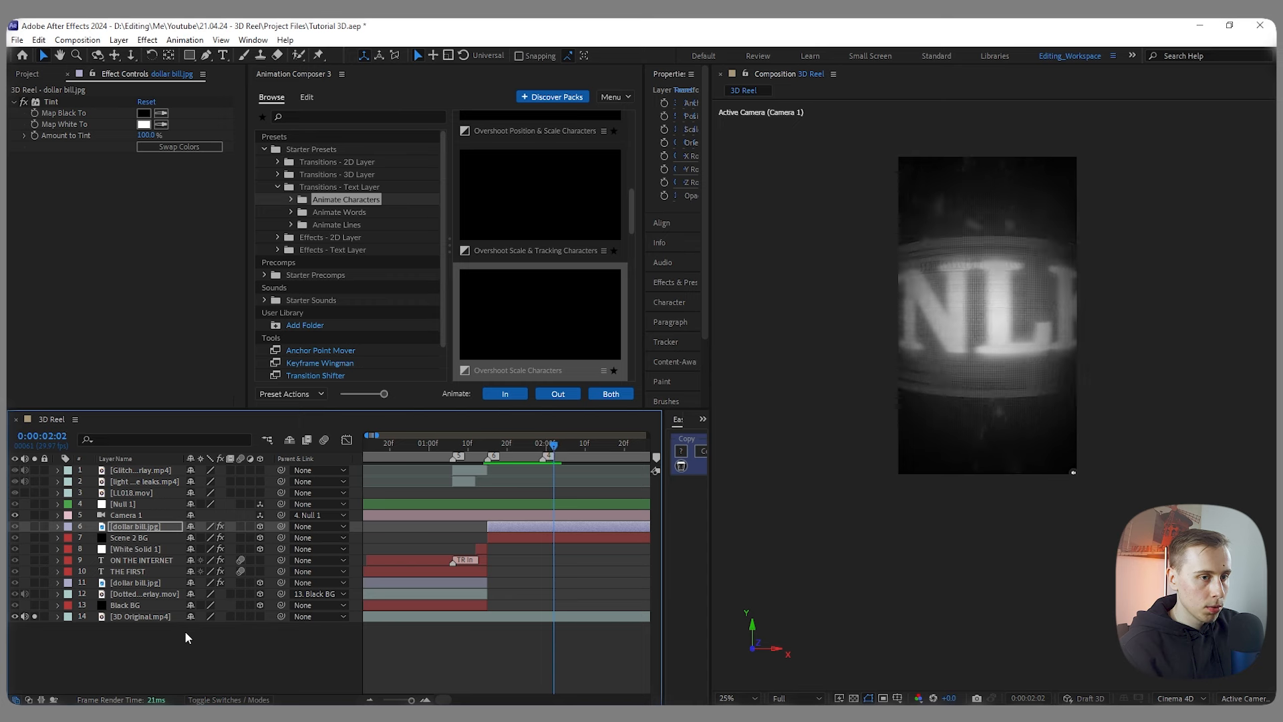
key(Page_Down)
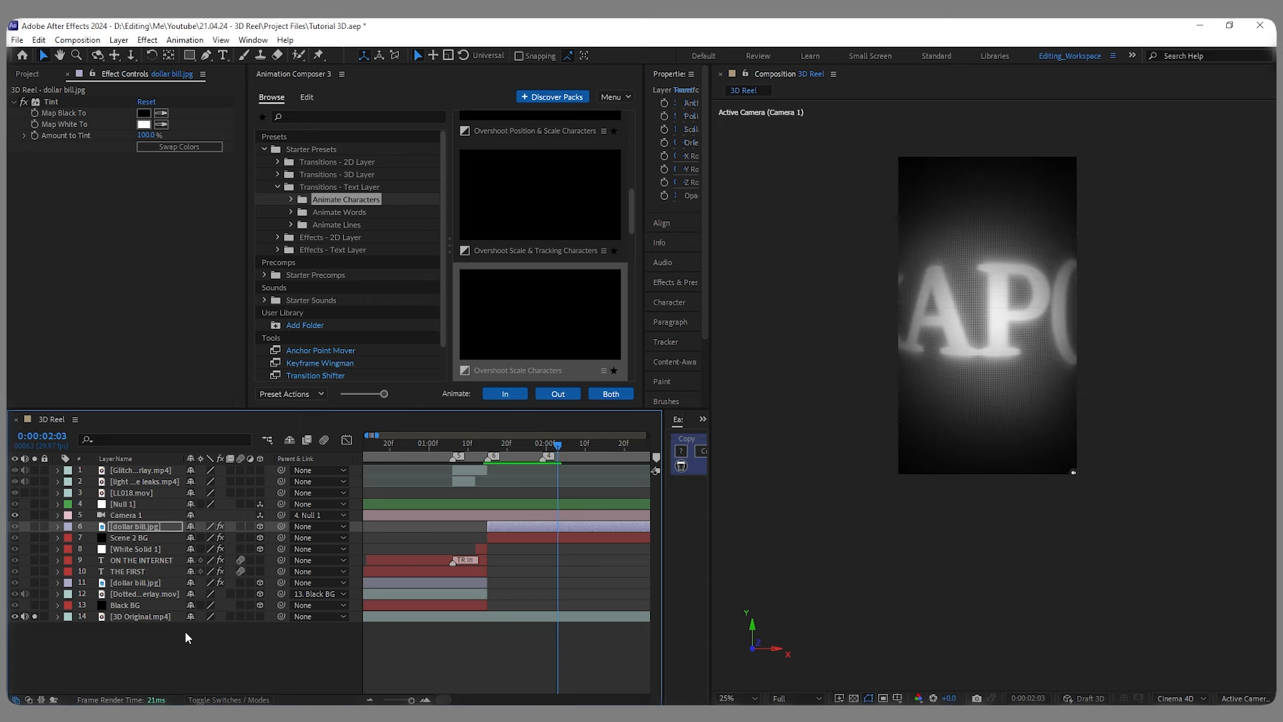
key(Page_Up)
key(Page_Down)
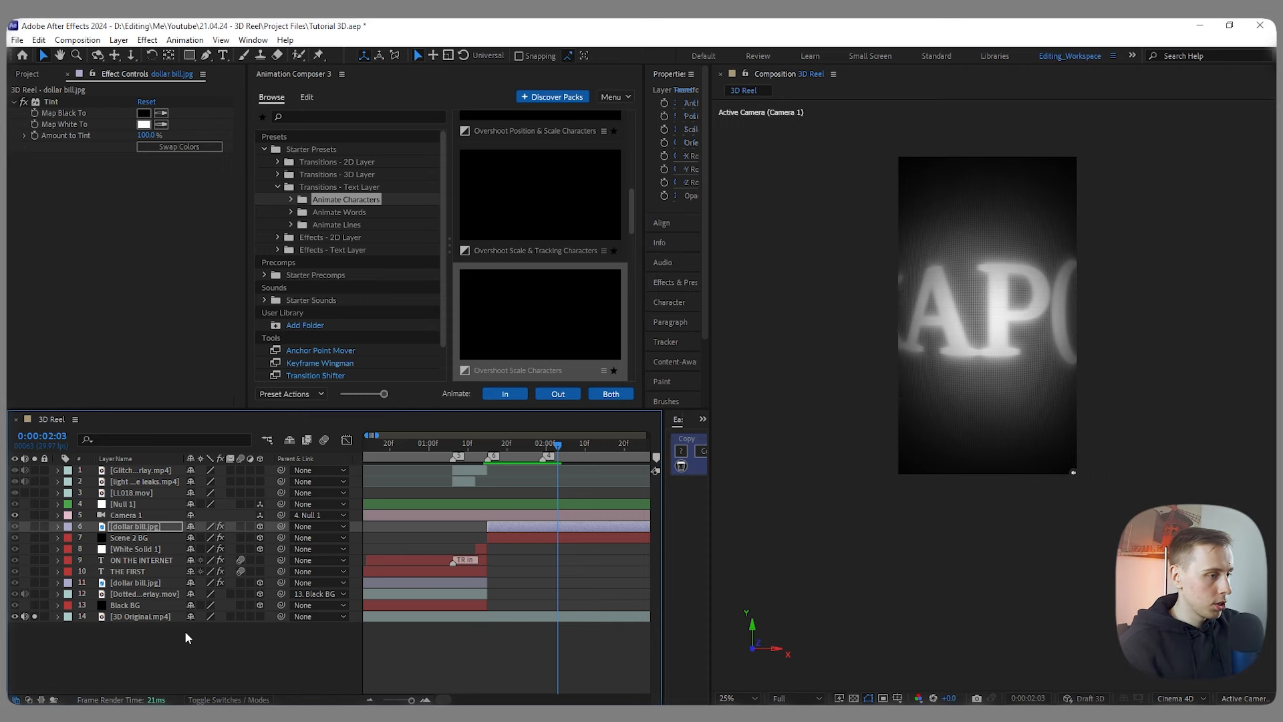
key(shift+5)
click(35, 616)
click(14, 616)
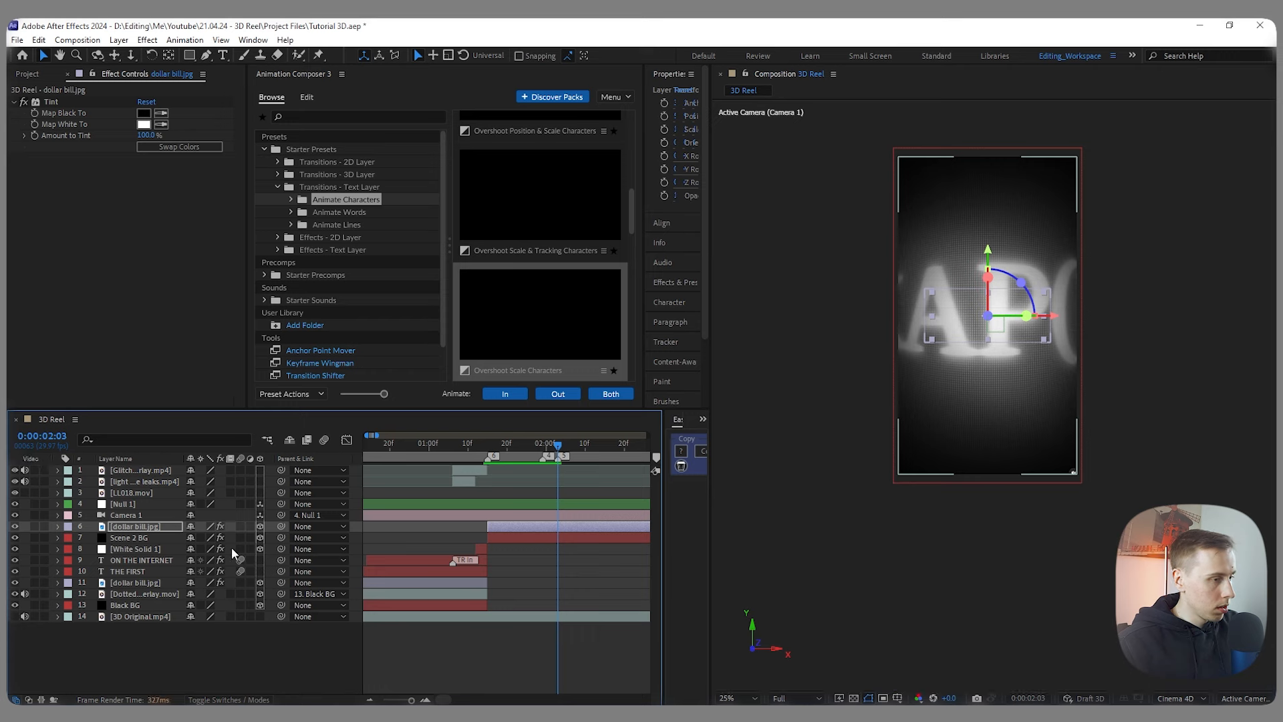
Step: Keyframe the new dollar bill's position, scale, orientation and X, Y and Z rotation at 0:00:01:15 and 0:00:02:03
drag(558, 448, 488, 455)
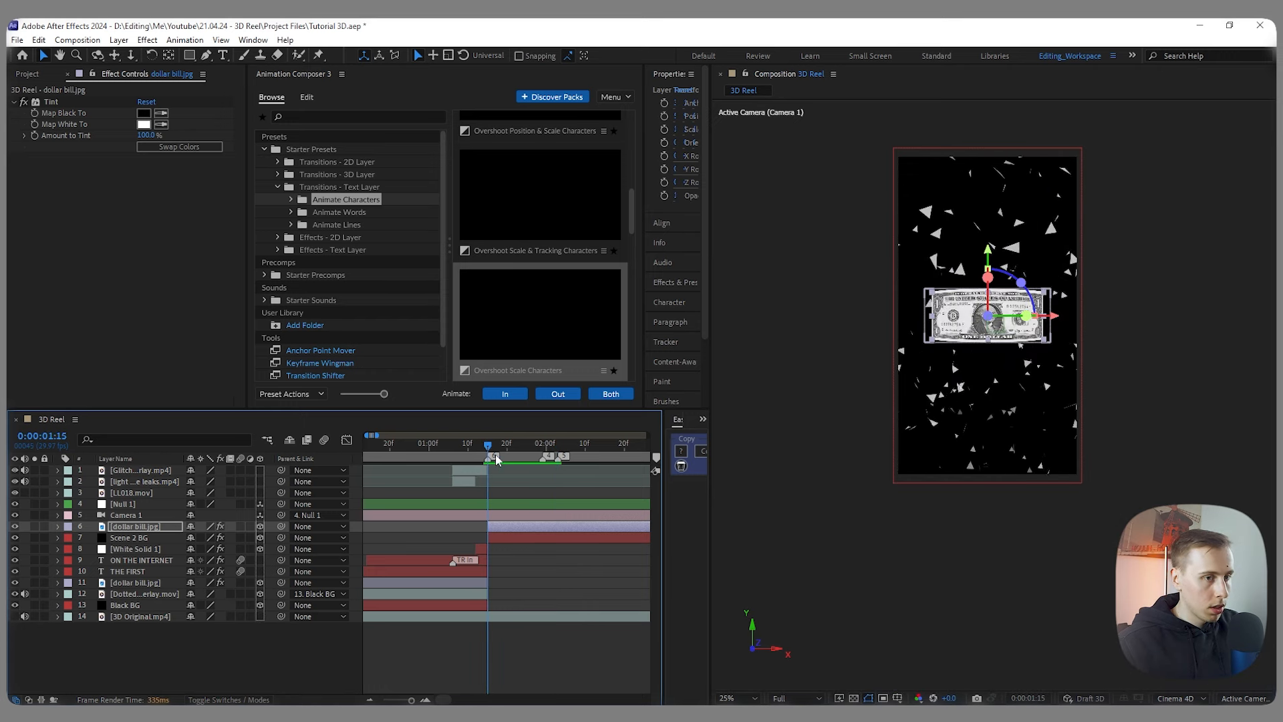
click(509, 527)
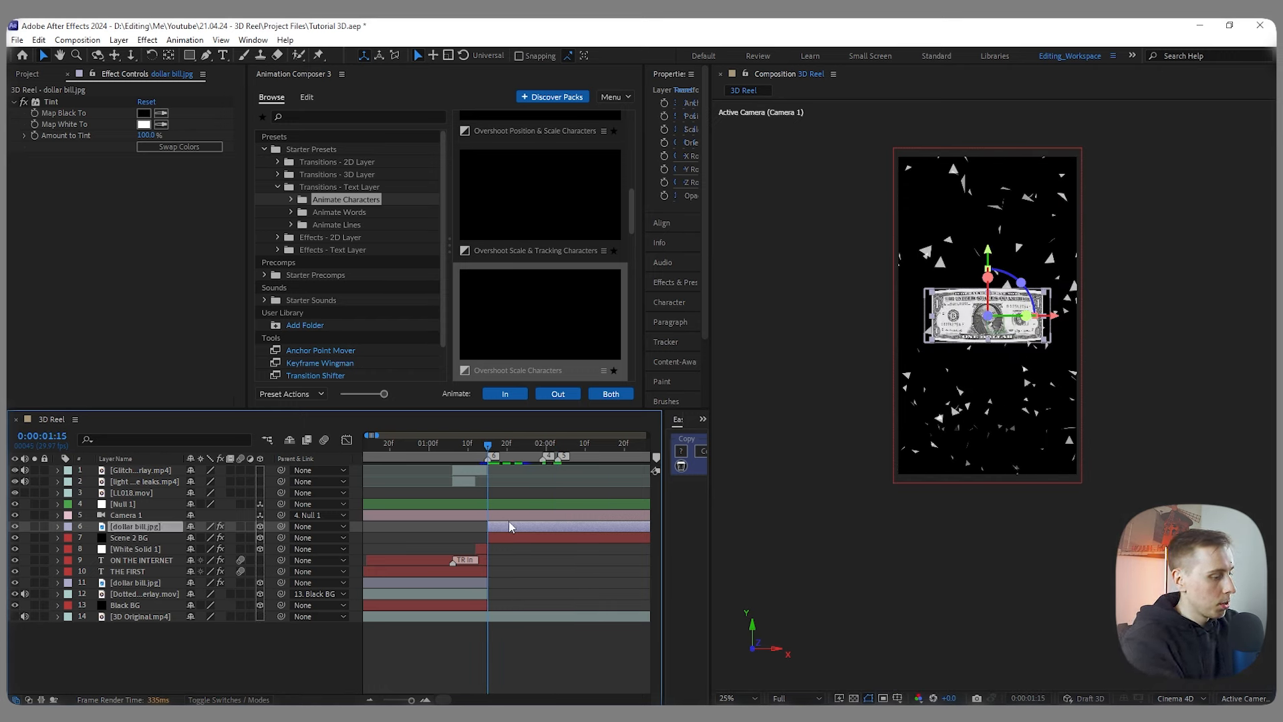
key(p)
key(shift+r)
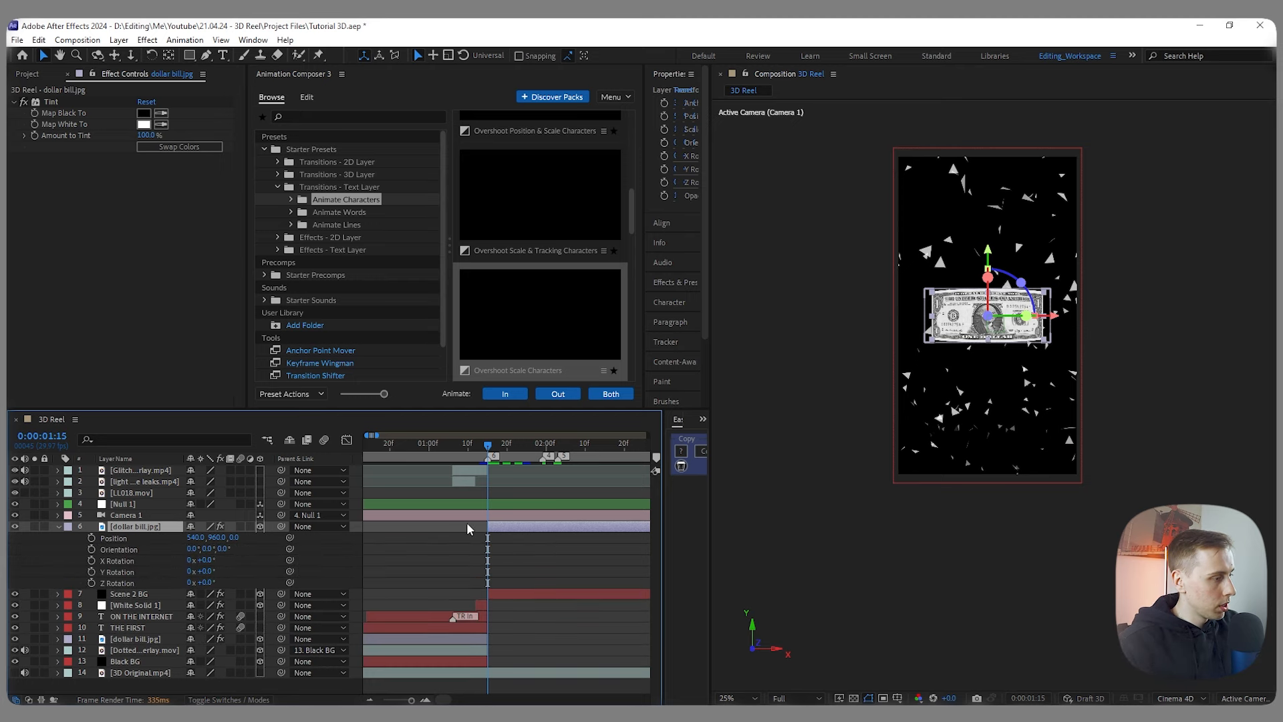
key(shift+s)
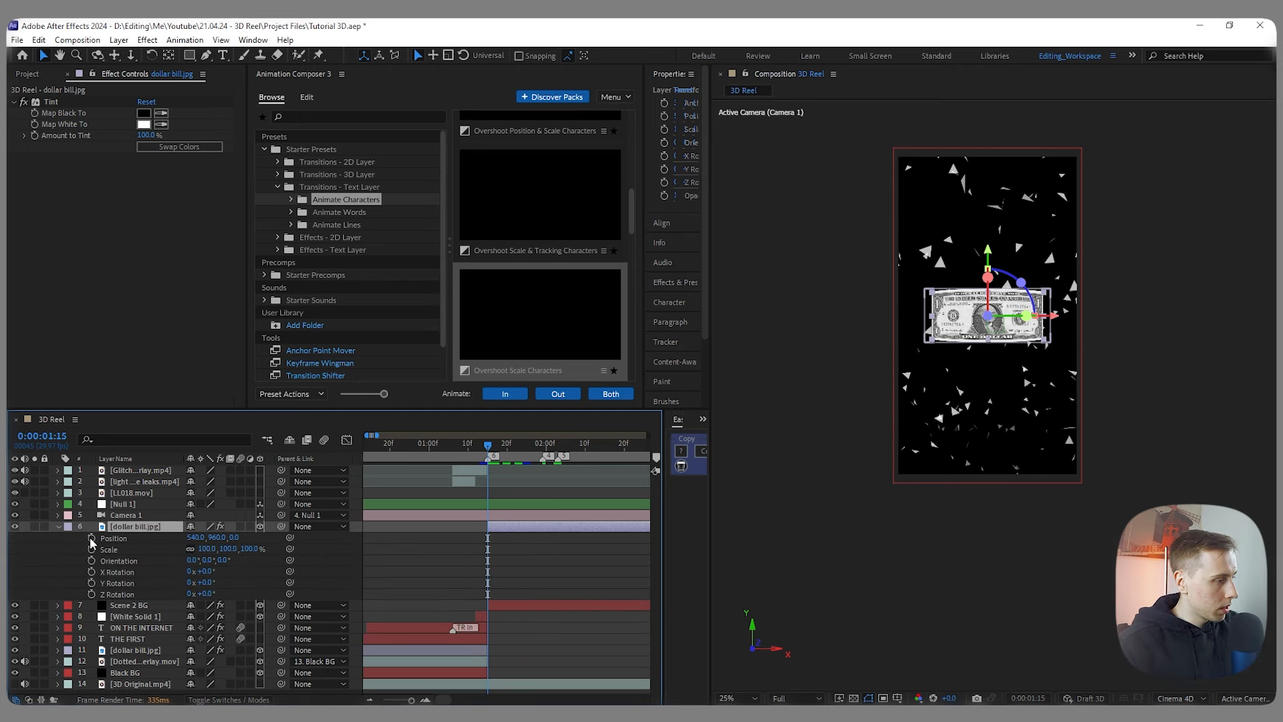
drag(91, 538, 92, 595)
click(92, 595)
click(559, 445)
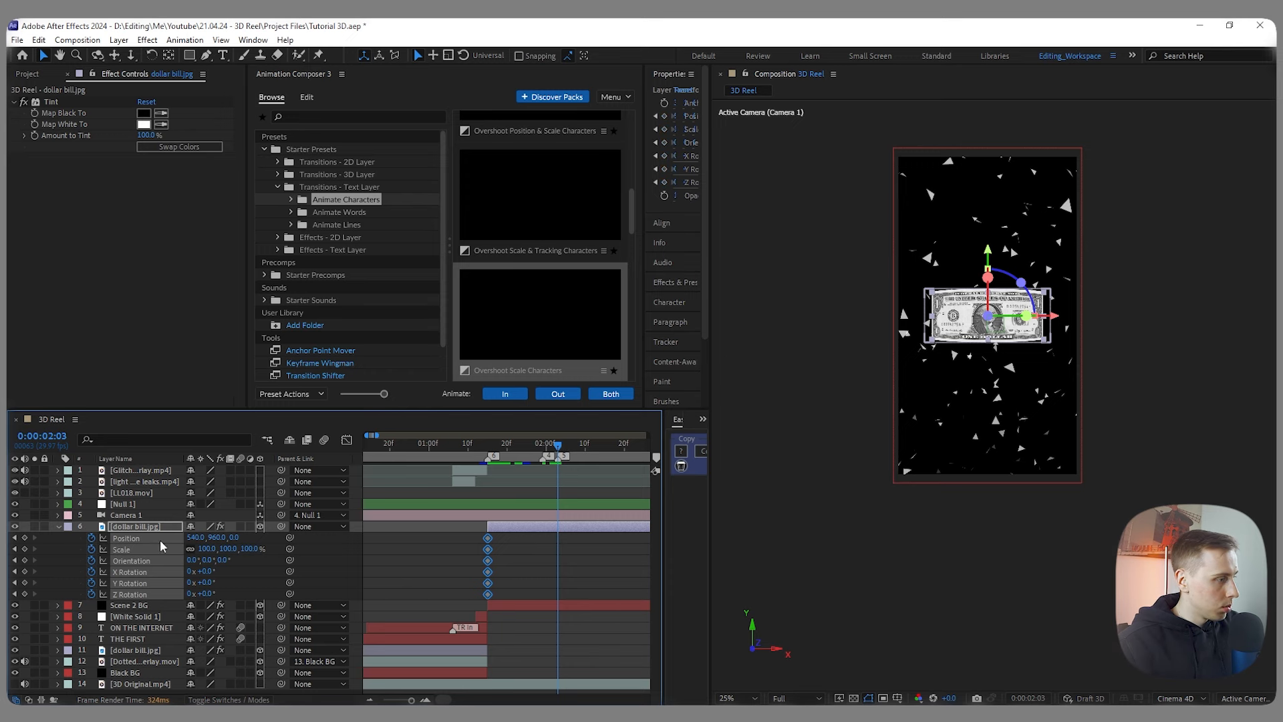
drag(25, 538, 25, 594)
Step: Preview the scene from 0:00:01:14 and add a position keyframe to the dollar bill at 0:00:01:21
click(483, 459)
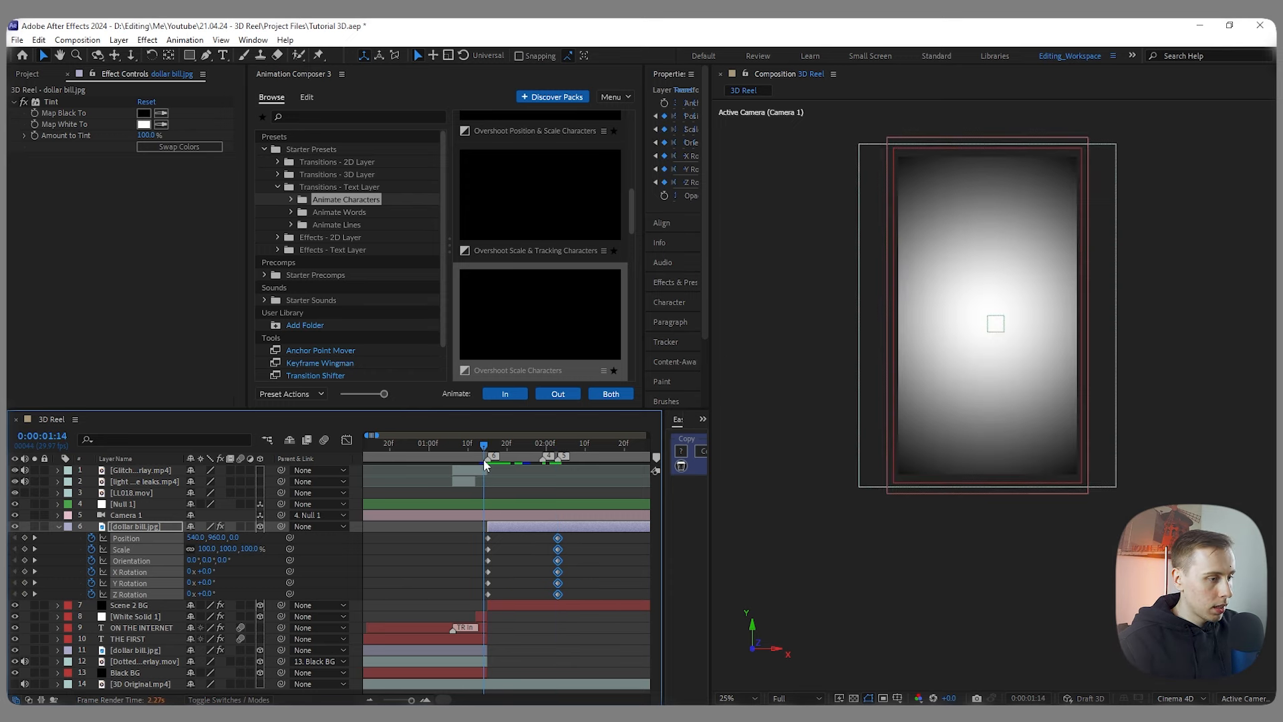
key(space)
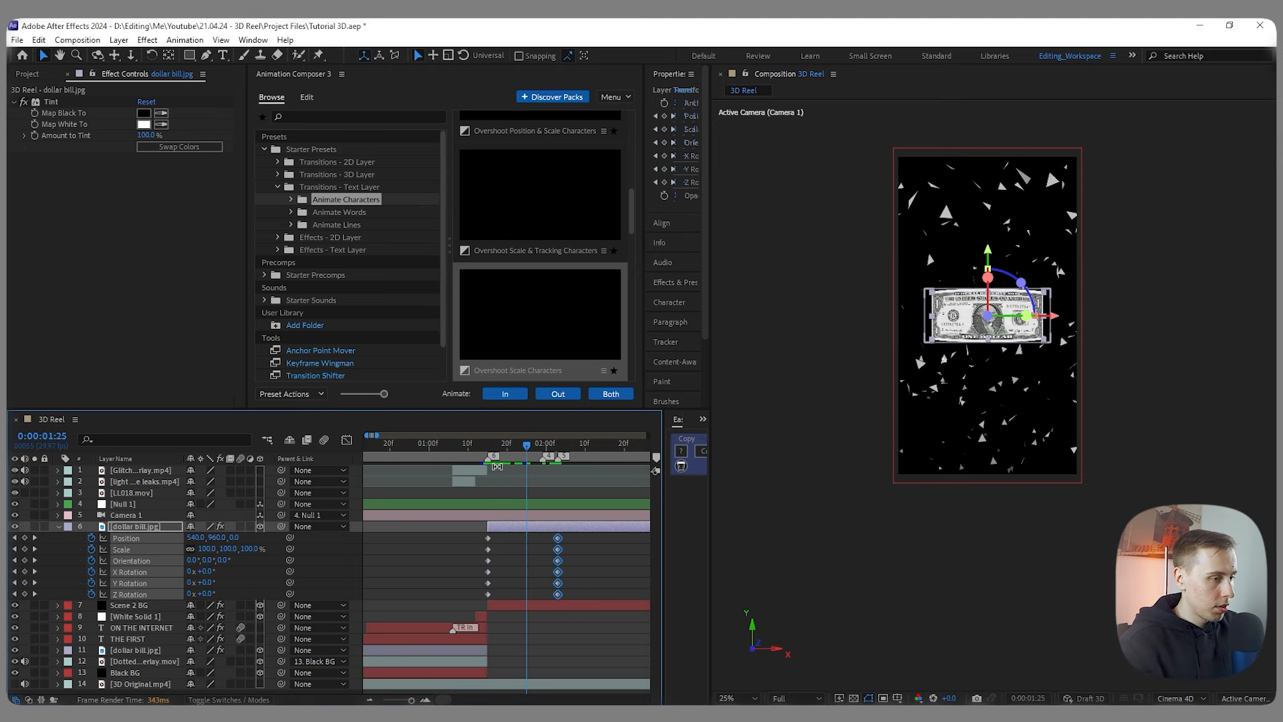
key(space)
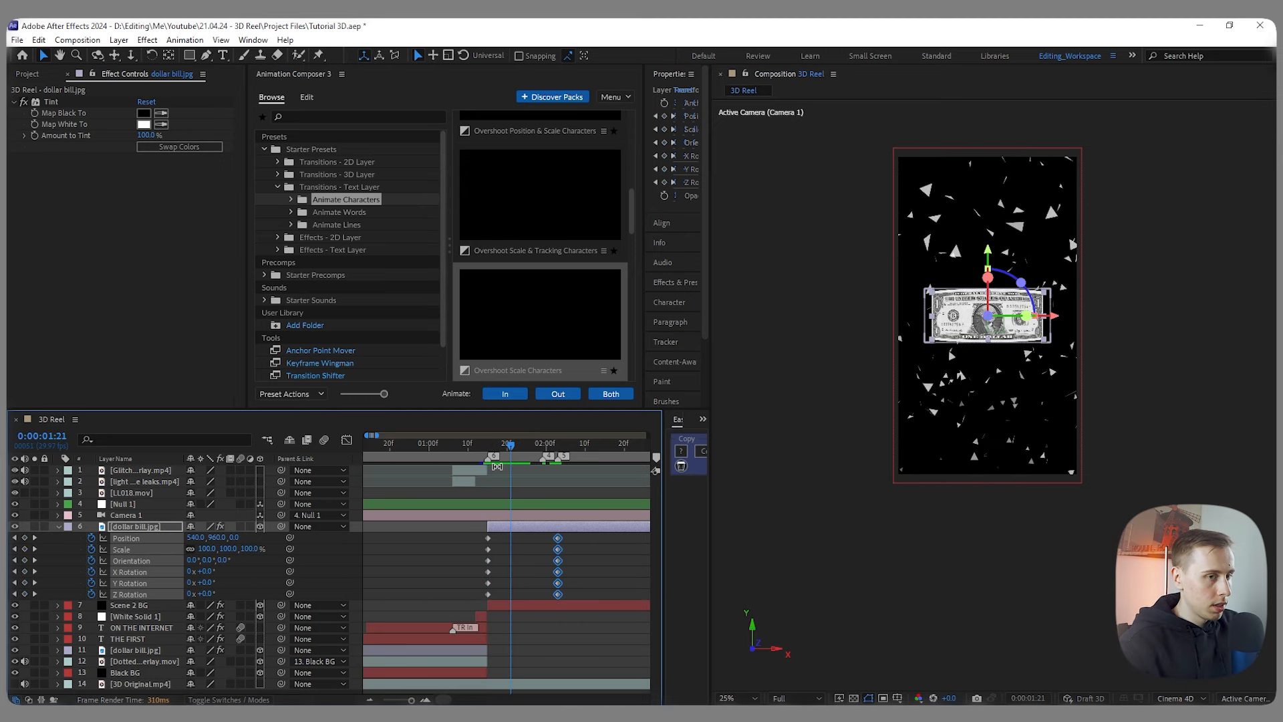
click(25, 538)
Step: Set the dollar bill's Z position to -316 at 0:00:01:15 and to -609 at 0:00:01:21
key(j)
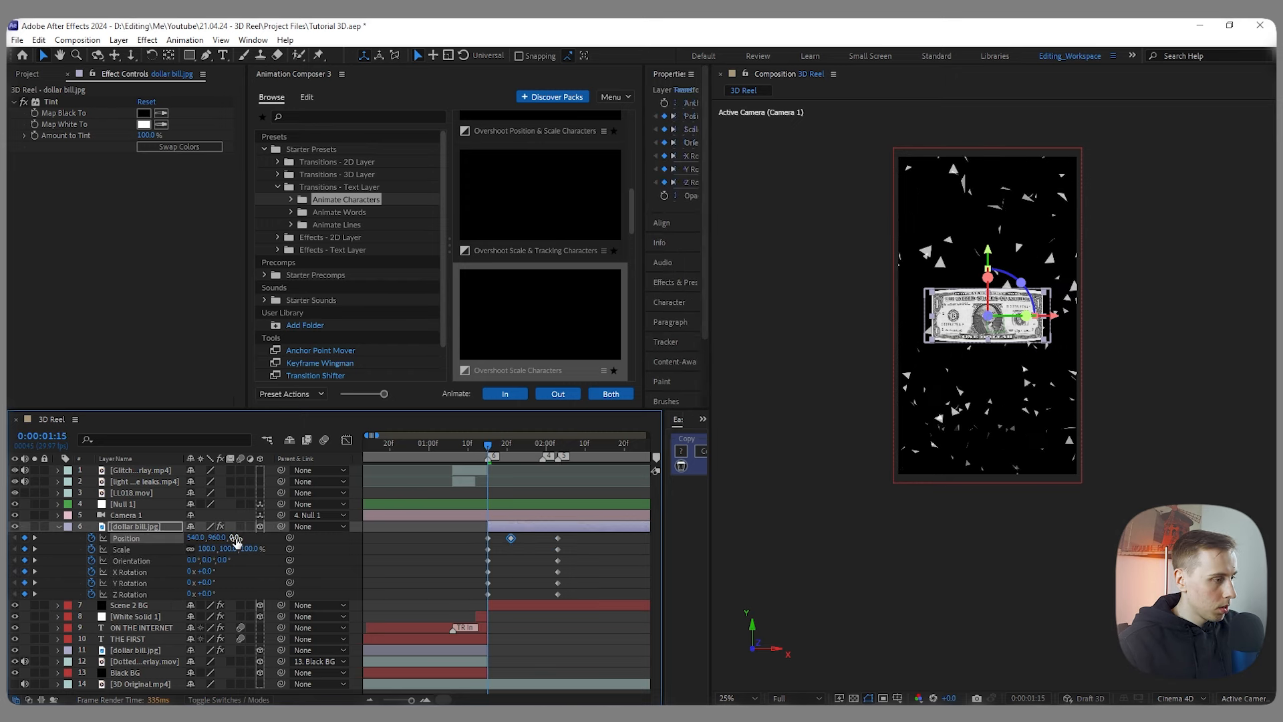
drag(236, 537, 59, 569)
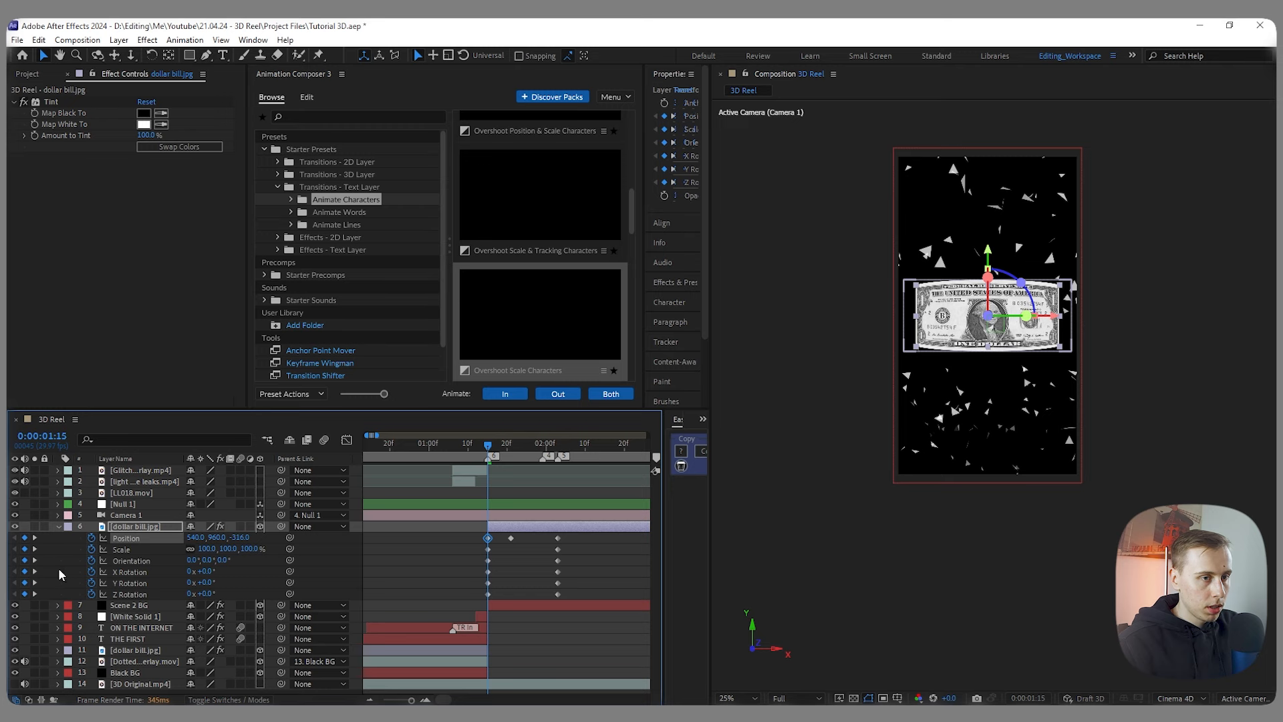
drag(490, 454, 504, 446)
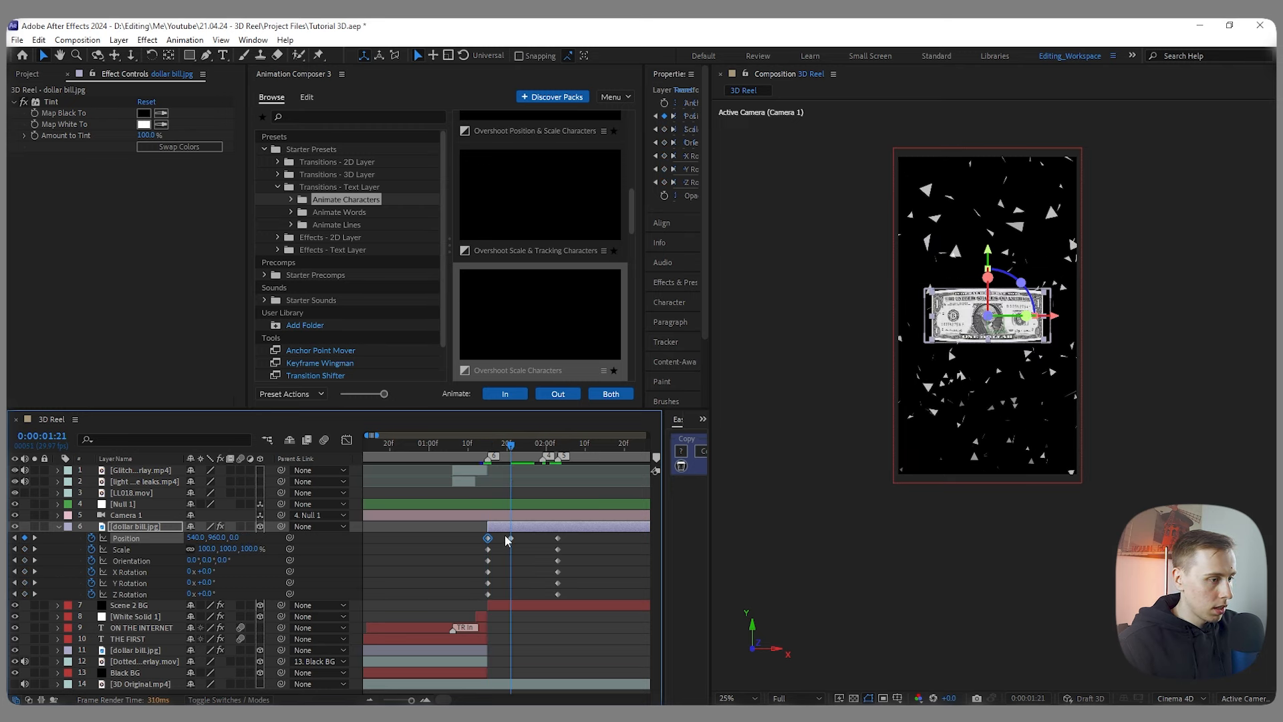
drag(234, 538, 352, 567)
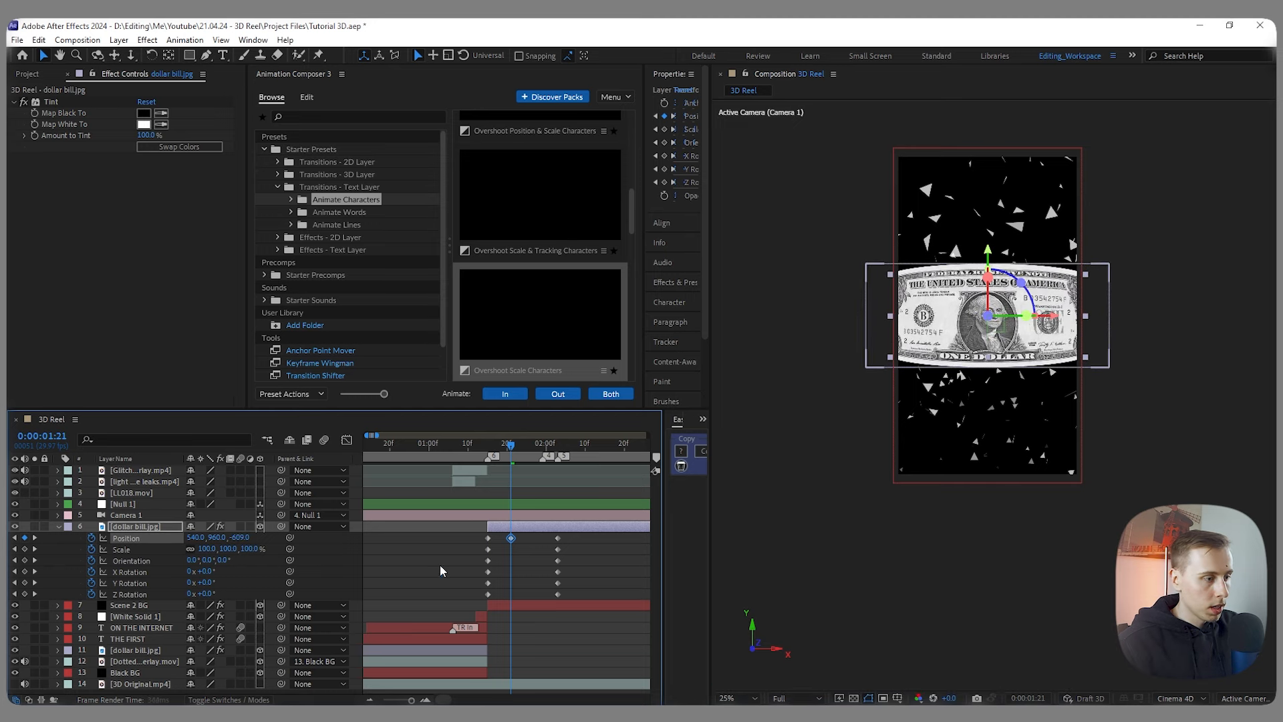
Step: Copy the dollar bill's position keyframe from 0:00:01:21 to 0:00:02:03
click(561, 452)
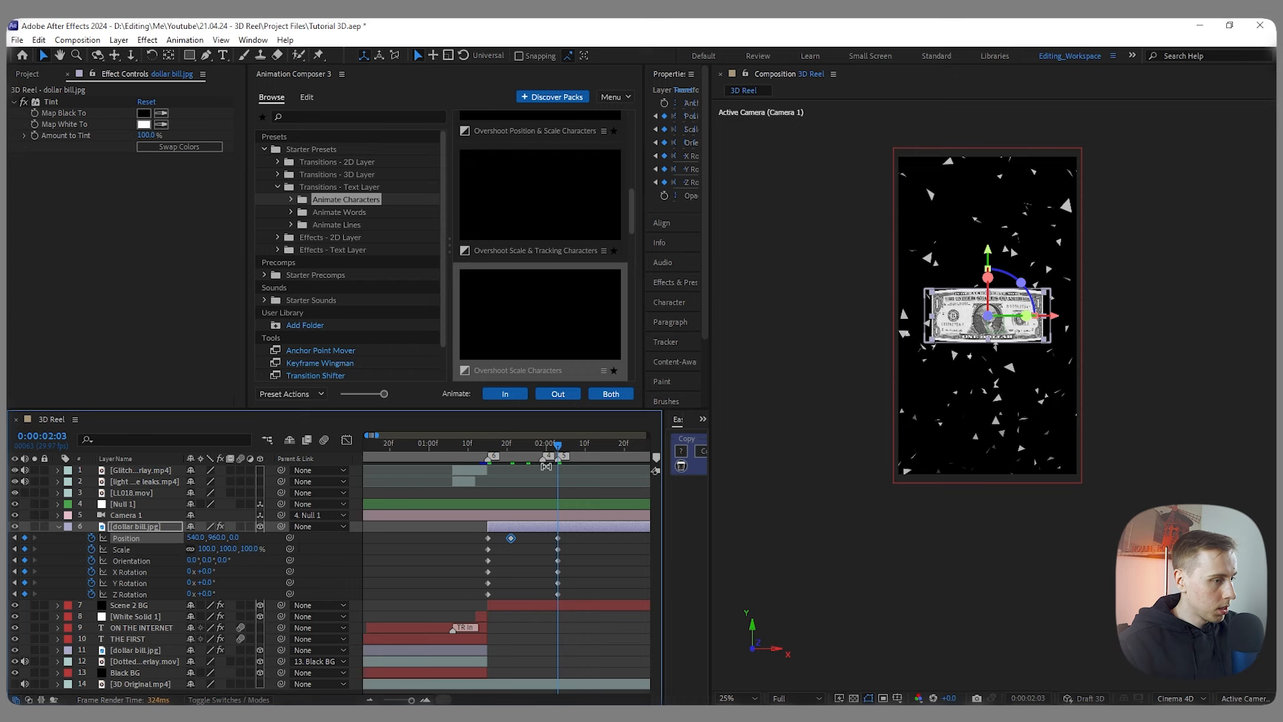
key(j)
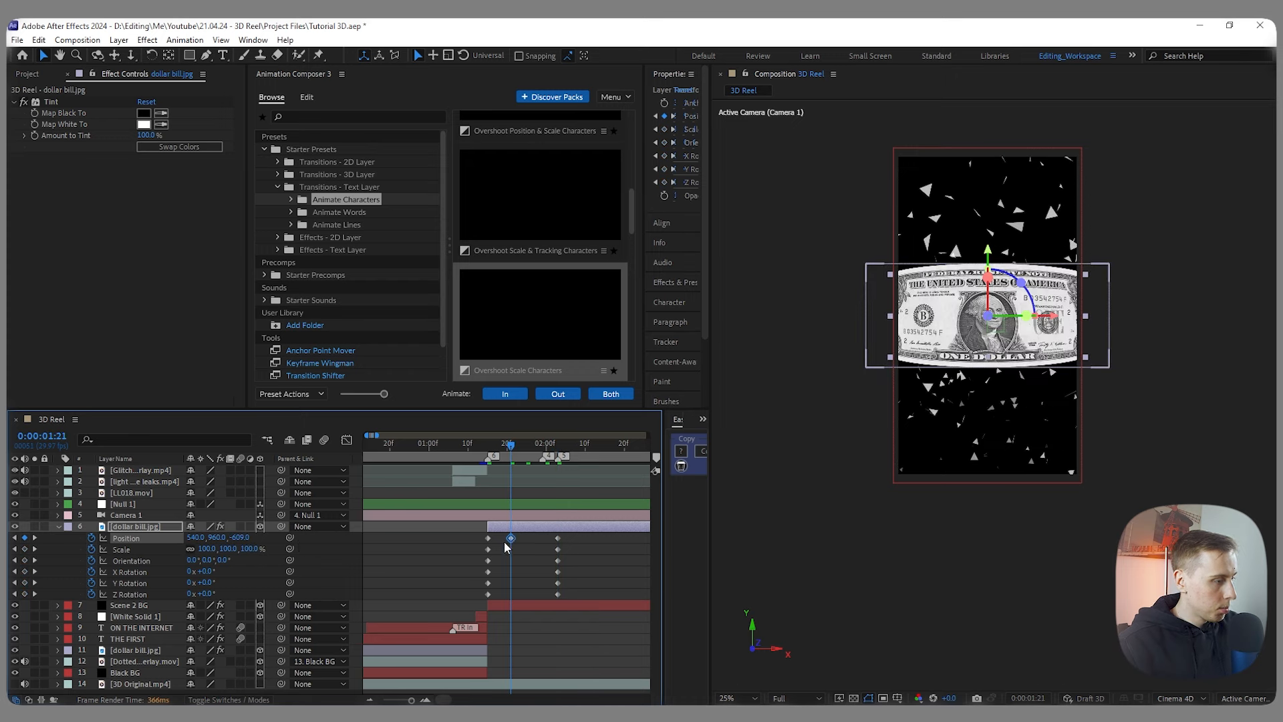
drag(512, 451, 568, 533)
key(ctrl+v)
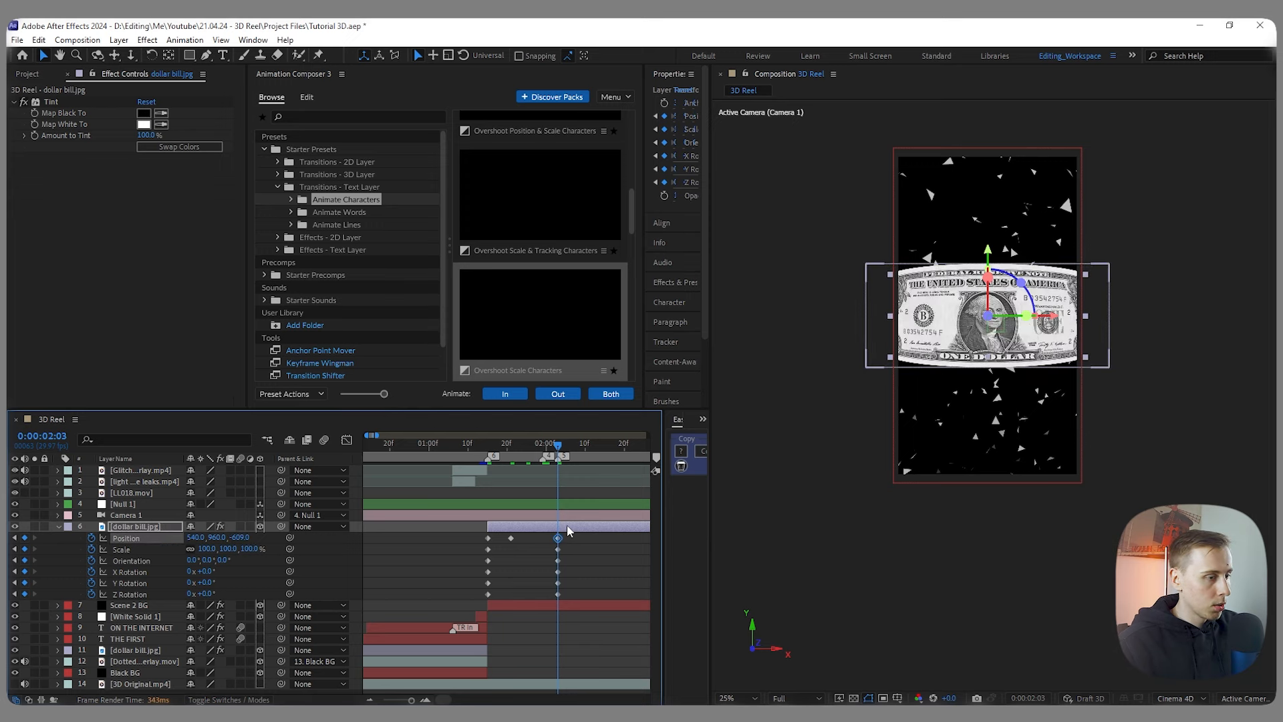
key(F2)
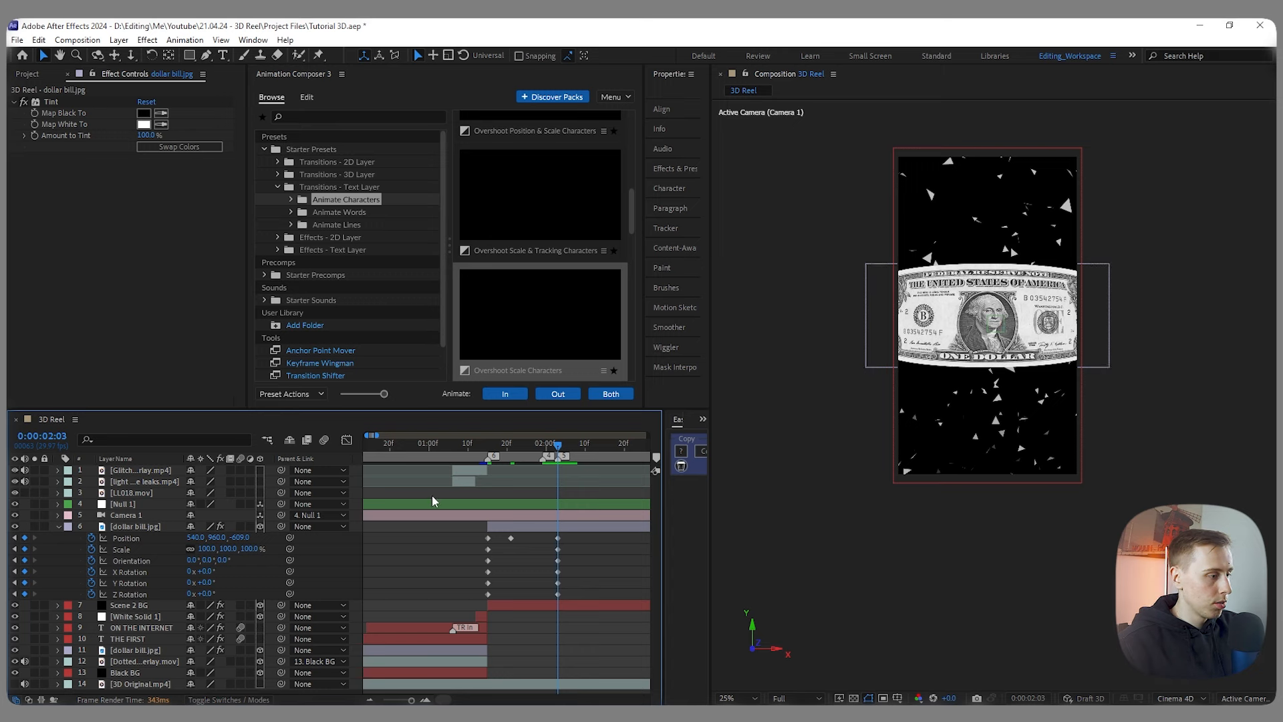
drag(188, 538, 107, 538)
click(121, 549)
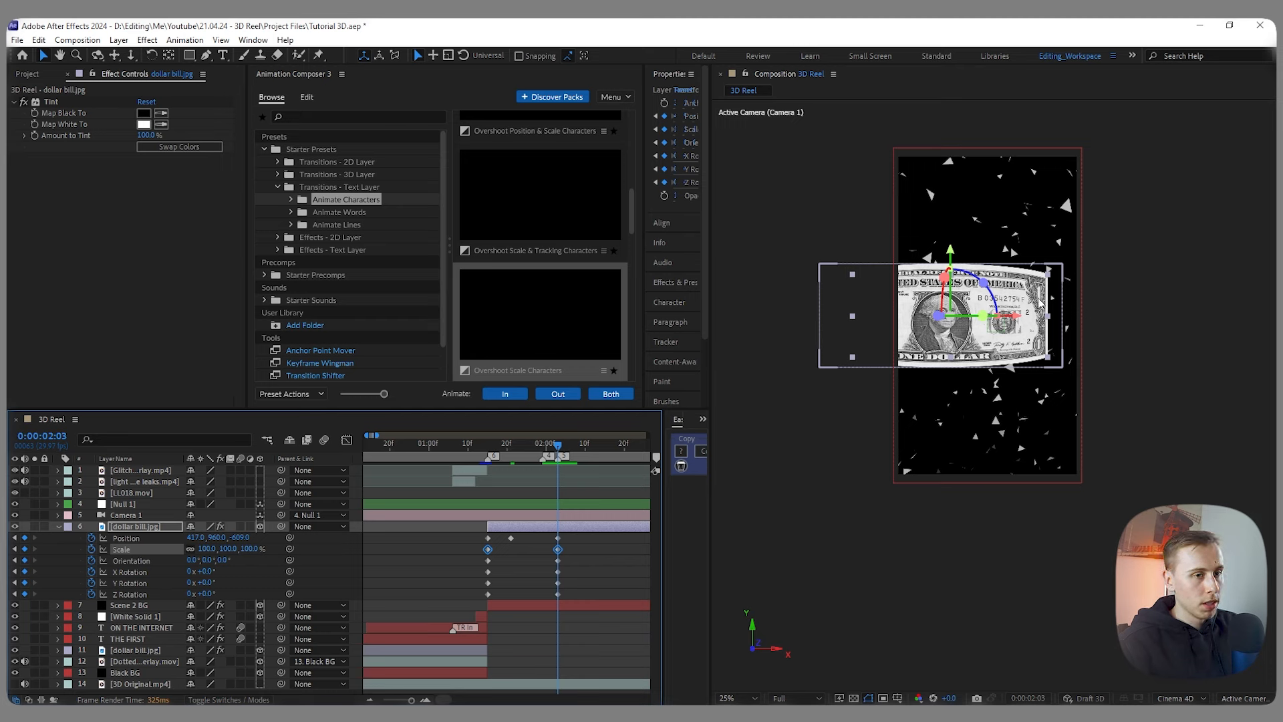
key(ctrl+z)
Step: Set the dollar bill's X position to 469 and its Y rotation to 26° at 0:00:02:03
drag(192, 537, 196, 580)
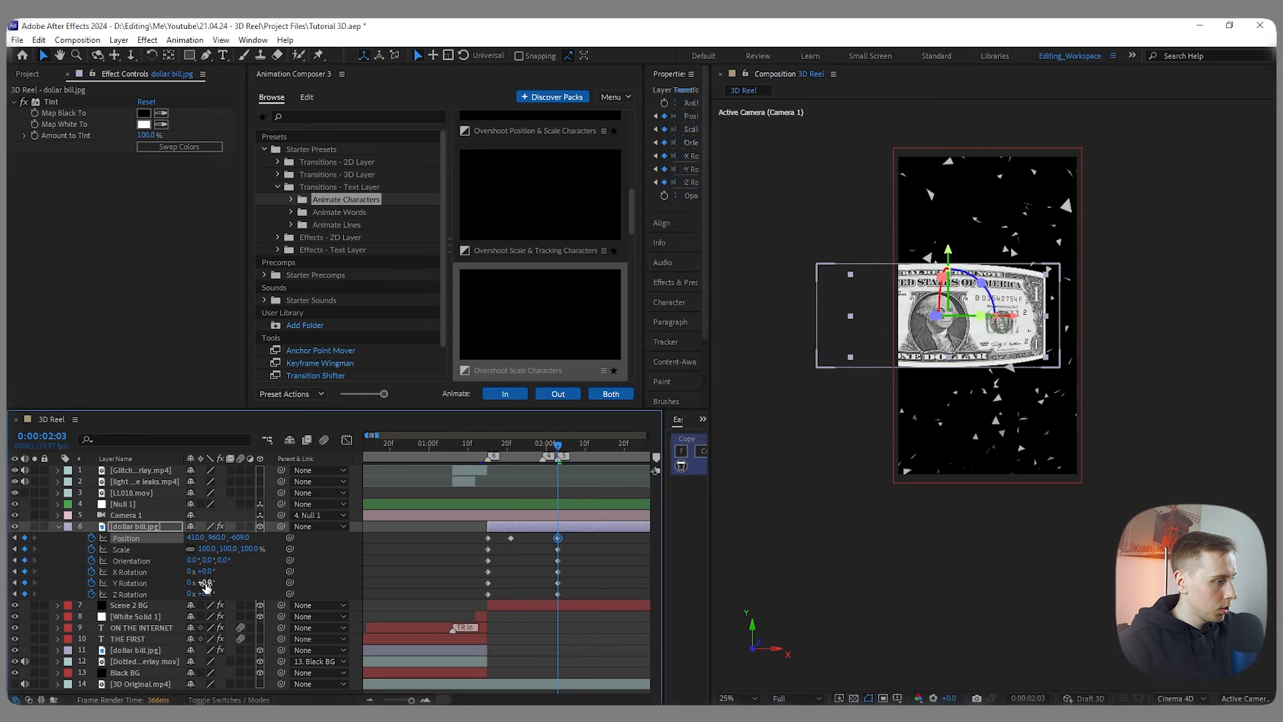
click(203, 582)
drag(203, 582, 221, 580)
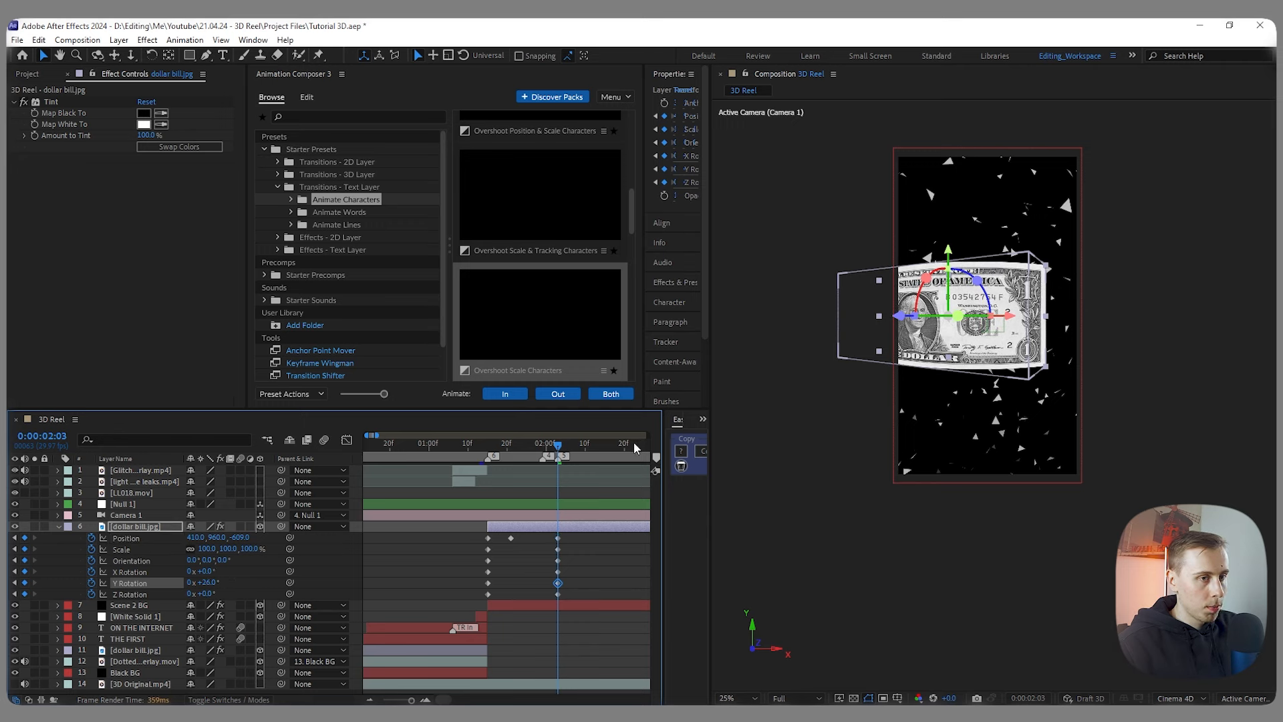
drag(196, 537, 235, 535)
Step: Preview the dollar bill's motion from 0:00:01:13
drag(557, 446, 479, 456)
key(space)
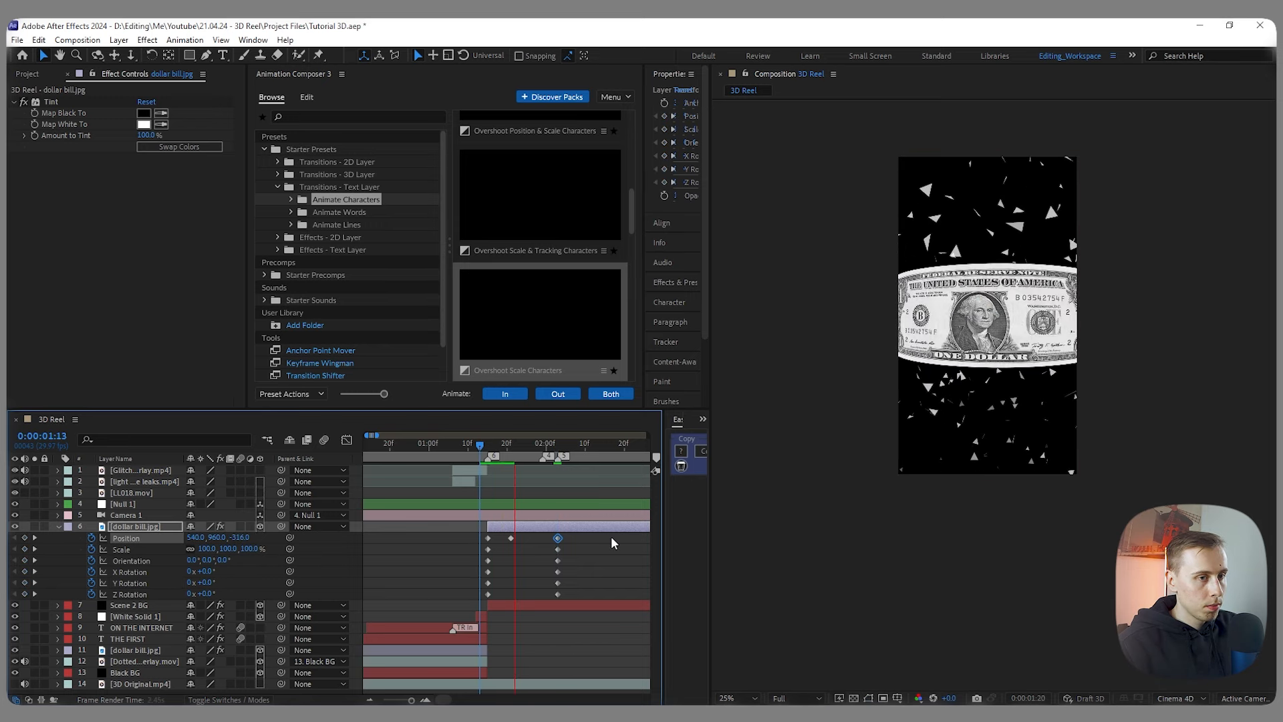
key(space)
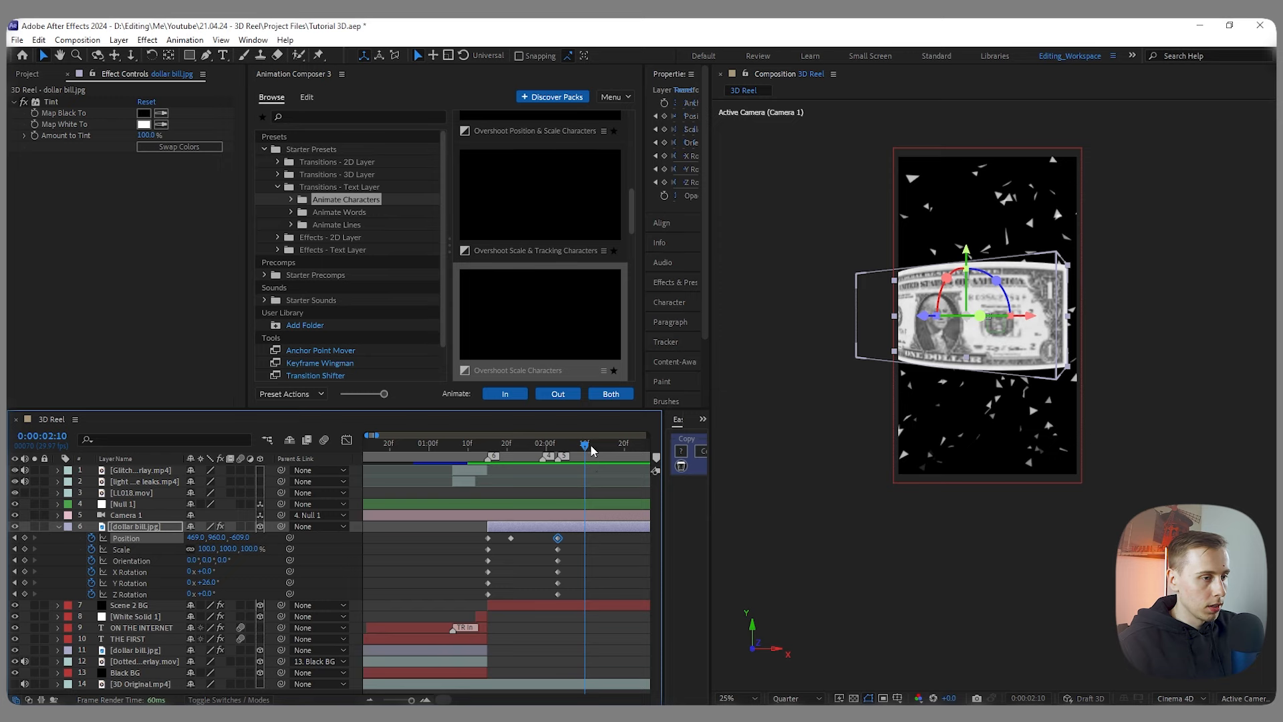
Step: Apply Easy Ease to all three of the dollar bill's position keyframes
drag(588, 444, 513, 457)
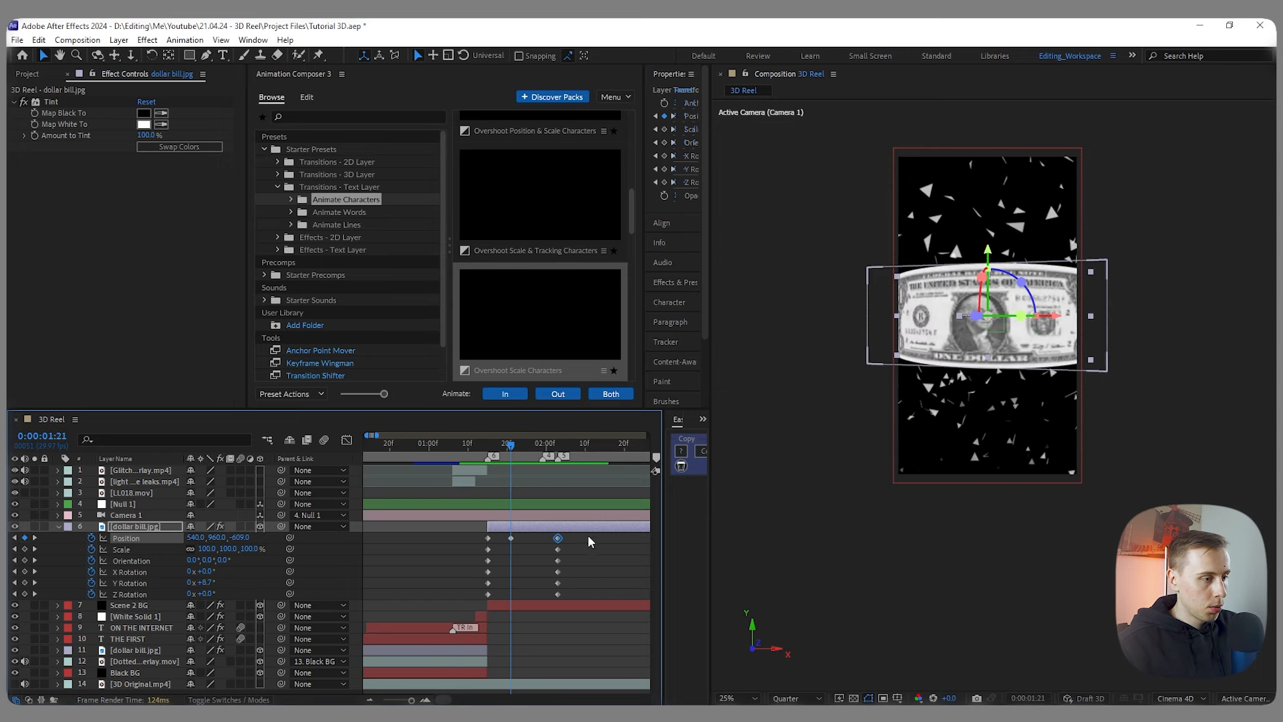
drag(585, 541, 460, 536)
key(F9)
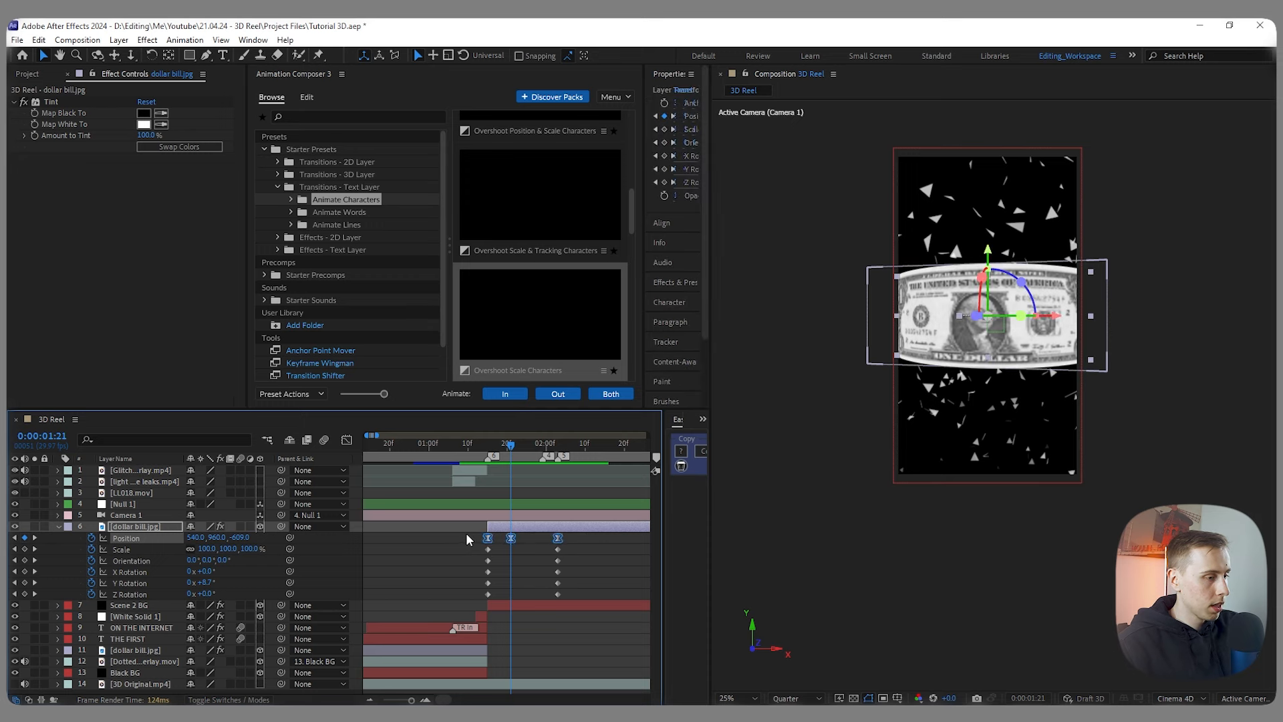
Step: Shape the position speed graph with a longer incoming ease and a speed slightly above zero at the 0:00:01:21 keyframe
click(346, 441)
scroll(495, 612, up, 5)
drag(515, 659, 539, 671)
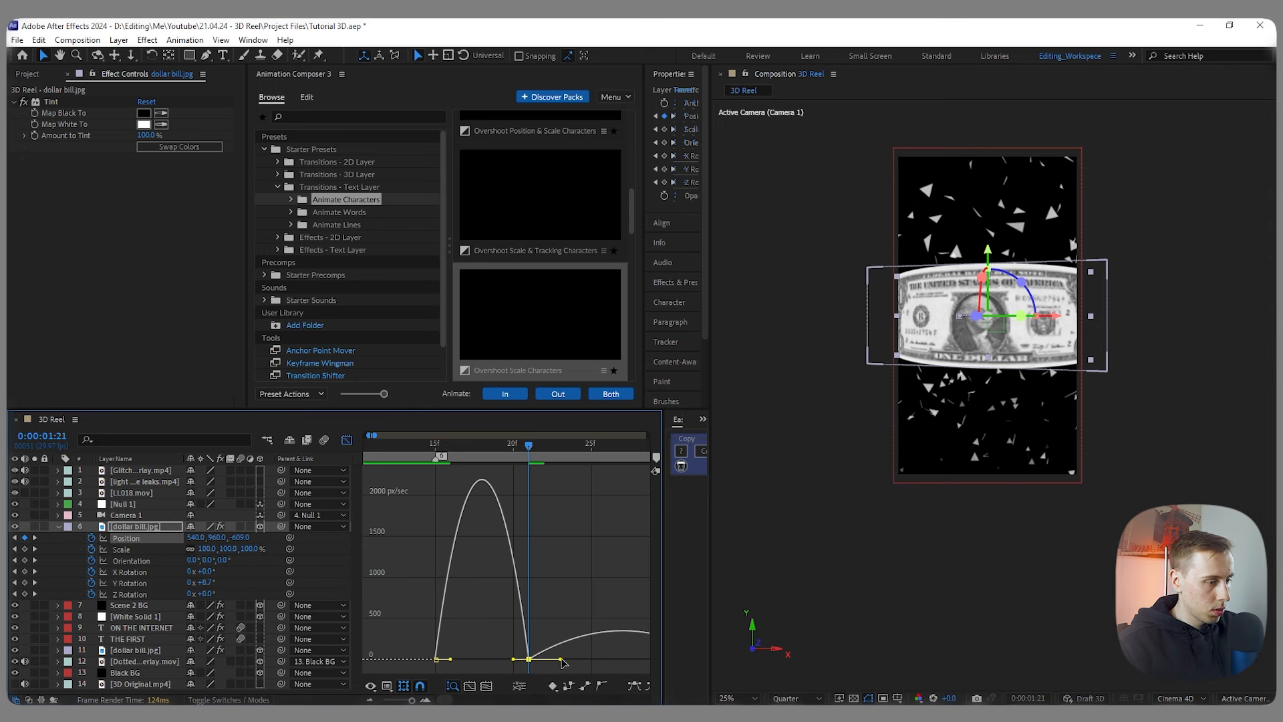
drag(513, 659, 482, 659)
scroll(528, 666, up, 3)
scroll(501, 647, down, 5)
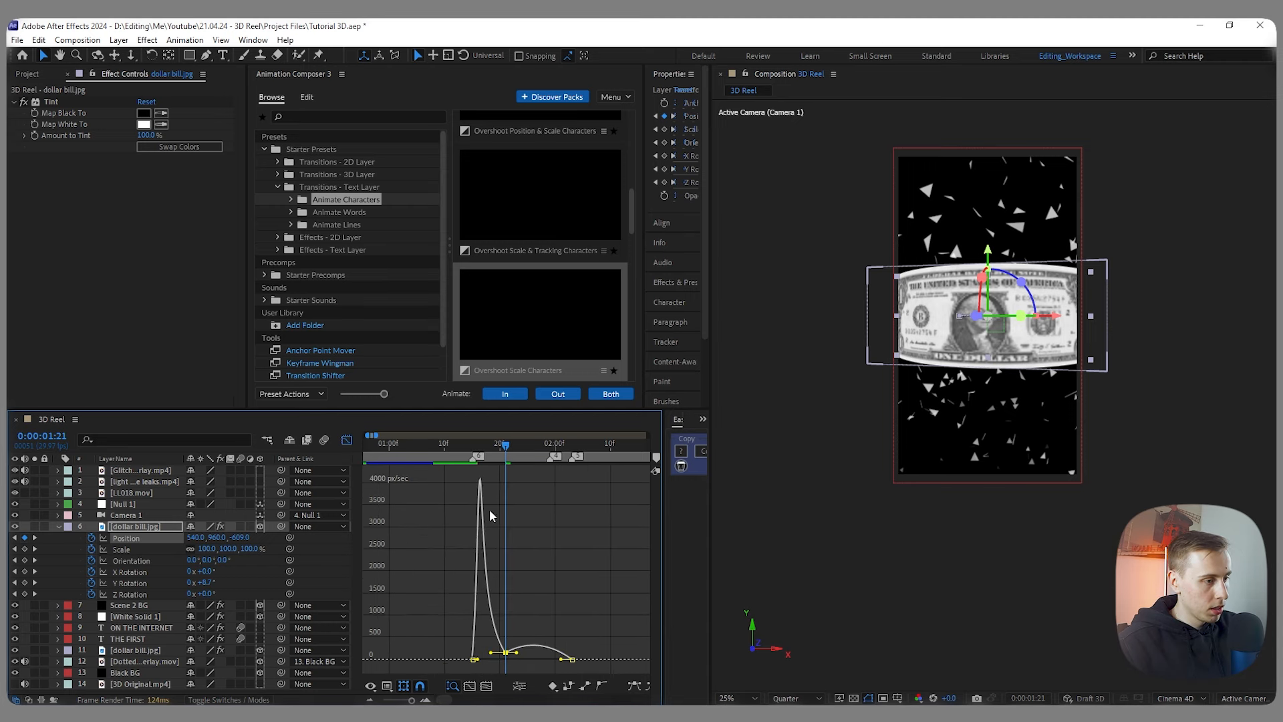
Step: Preview the motion and shorten the first position keyframe's outgoing ease in the speed graph so the speed peaks immediately
drag(505, 454, 458, 461)
key(space)
key(space)
scroll(462, 555, up, 3)
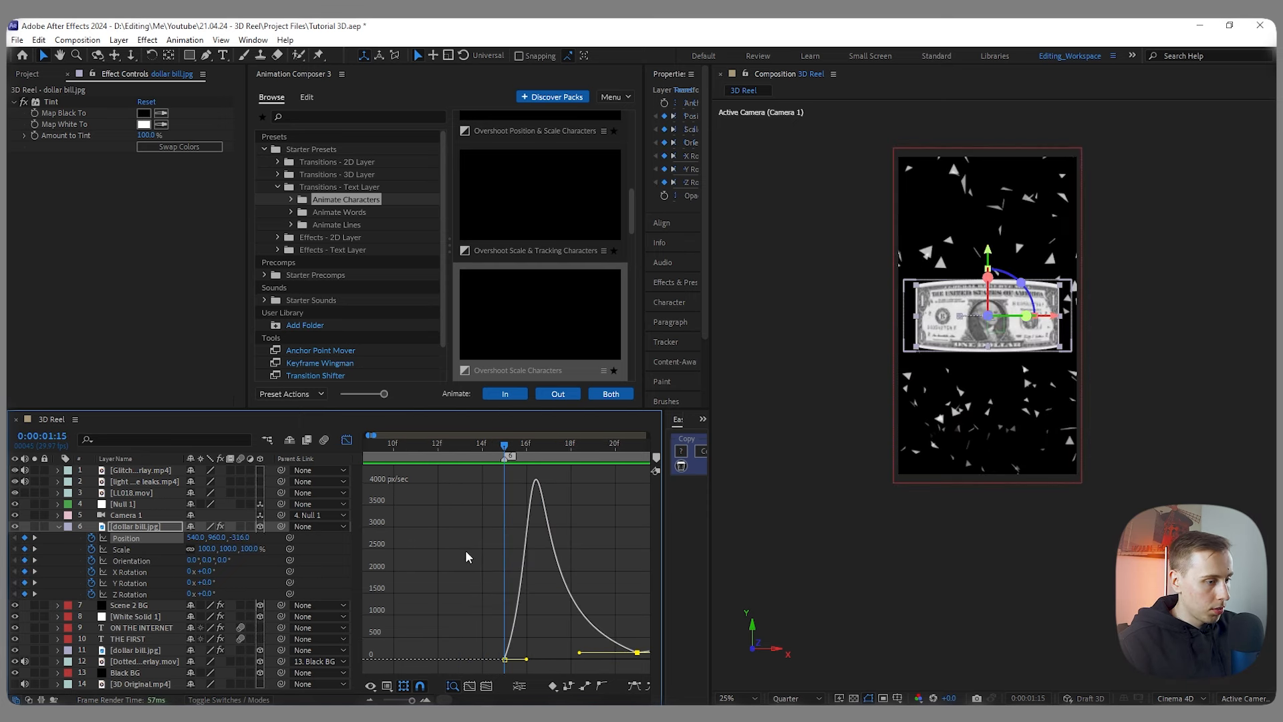
scroll(508, 641, up, 2)
drag(484, 661, 453, 661)
scroll(535, 539, down, 3)
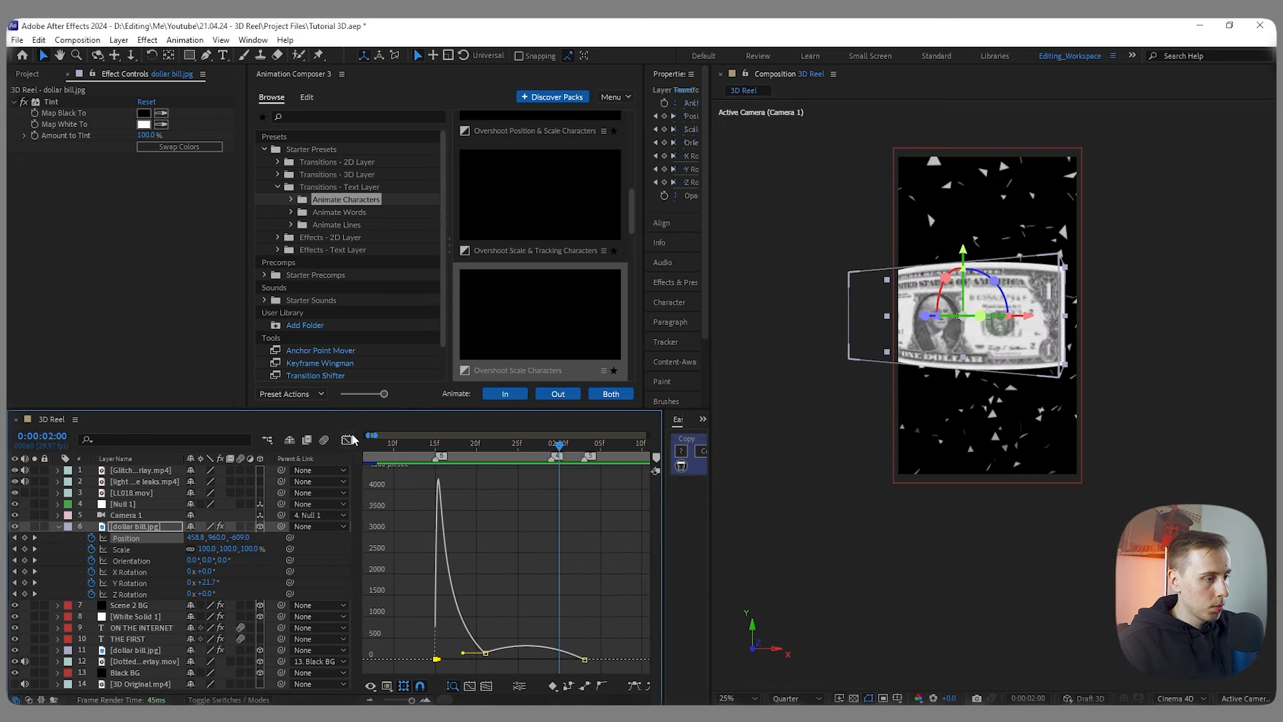
click(346, 439)
Step: Move the middle position keyframe to 0:00:01:24 and set its Z position to -694
scroll(508, 549, down, 1)
click(499, 555)
drag(530, 446, 509, 538)
click(470, 460)
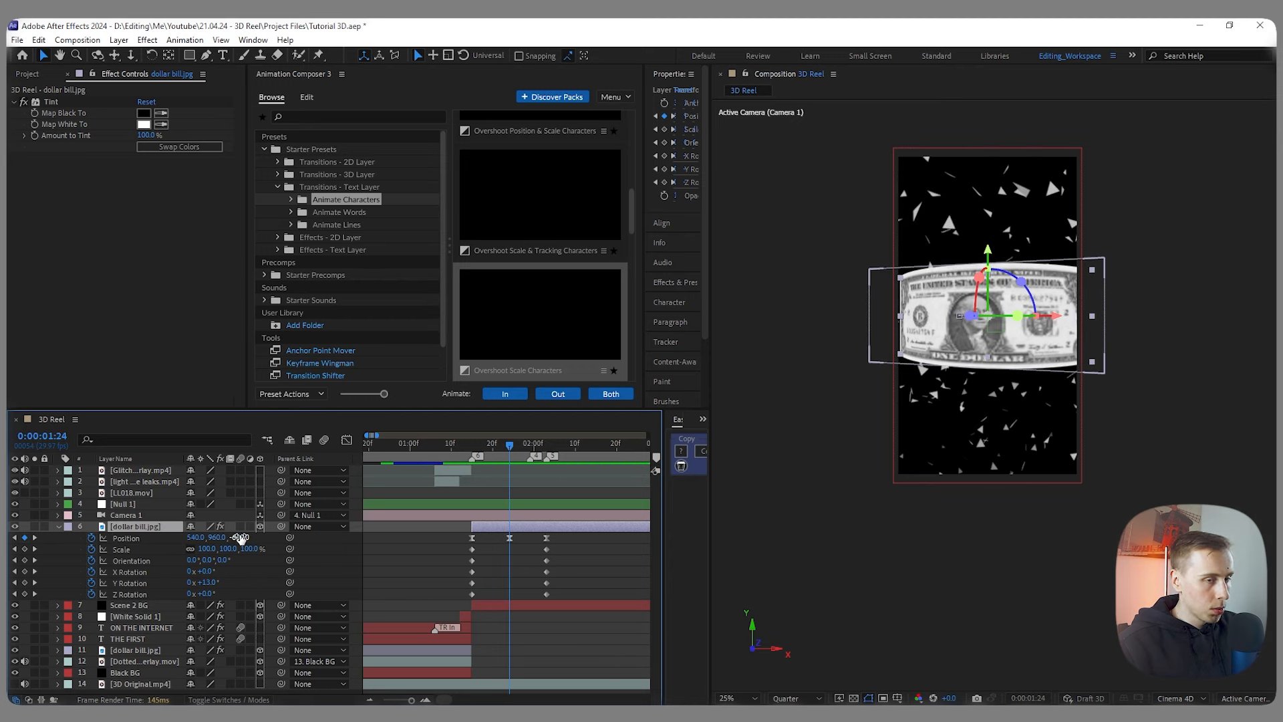
drag(239, 538, 185, 538)
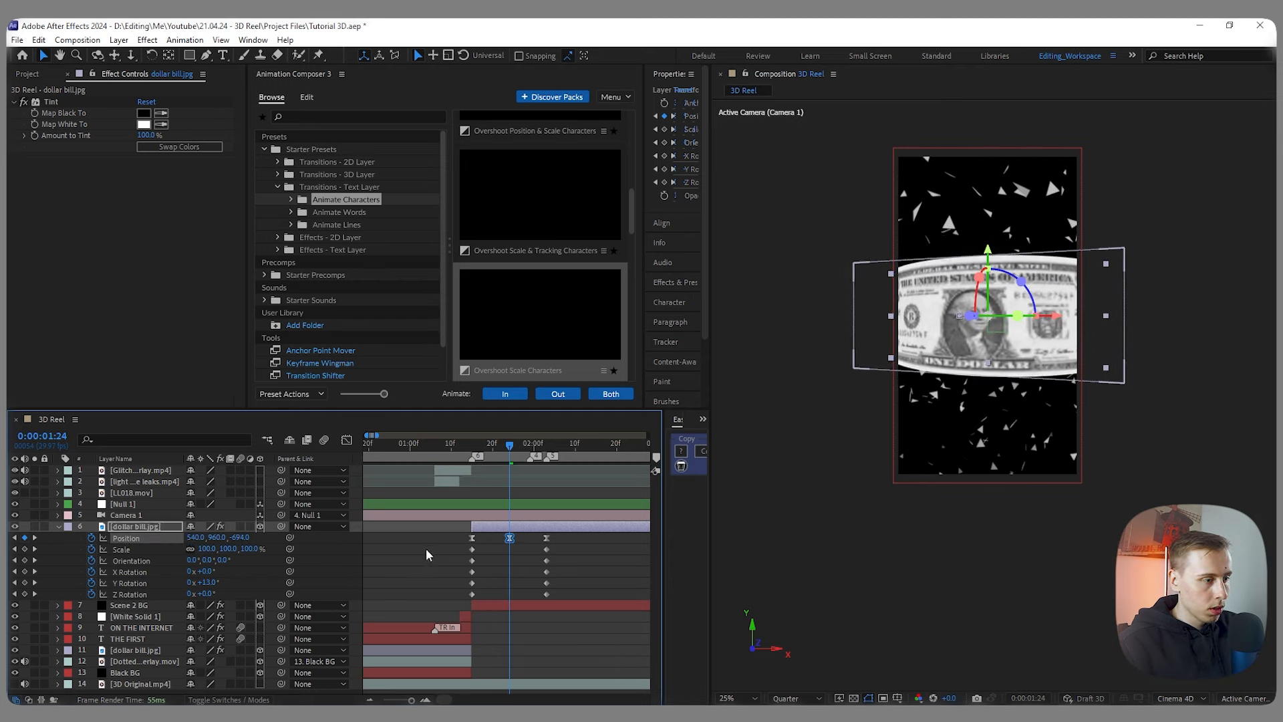
Step: Copy the middle position keyframe to 0:00:02:03 and set the Z position there to -777
mouse_move(510, 450)
mouse_down()
mouse_move(551, 454)
mouse_move(516, 460)
mouse_up()
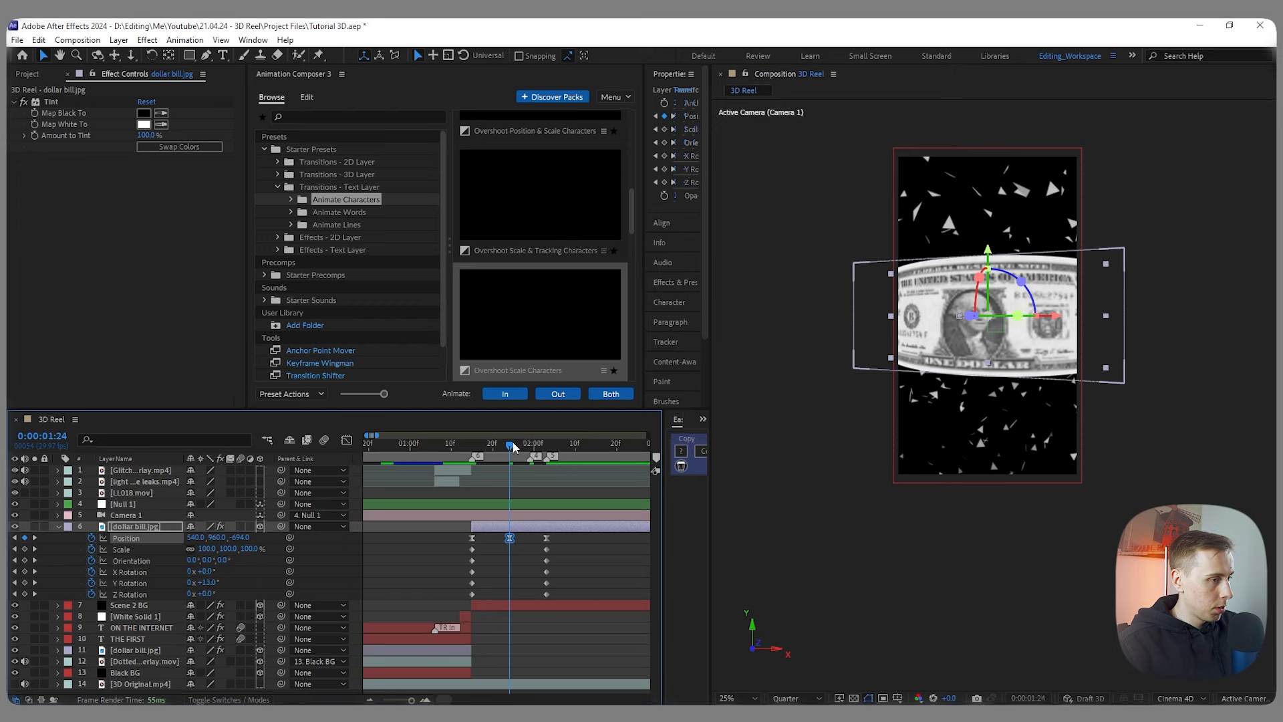
drag(513, 448, 546, 449)
click(548, 536)
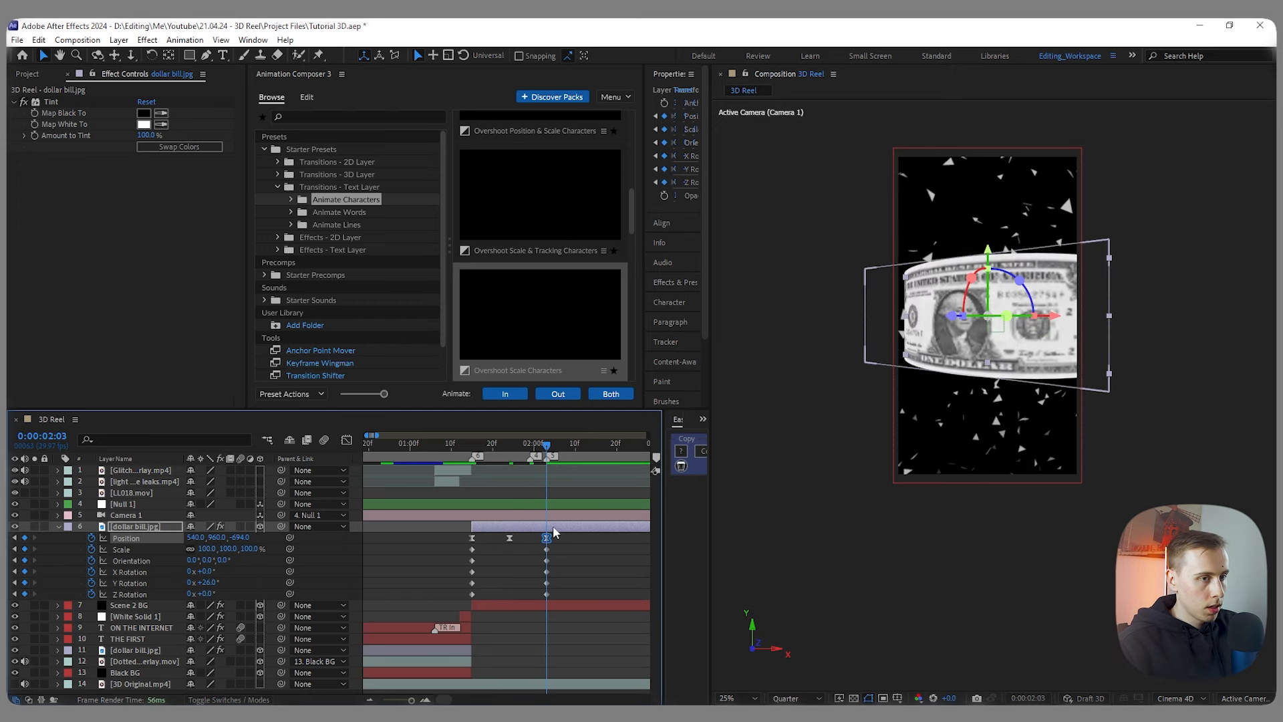
drag(240, 538, 191, 542)
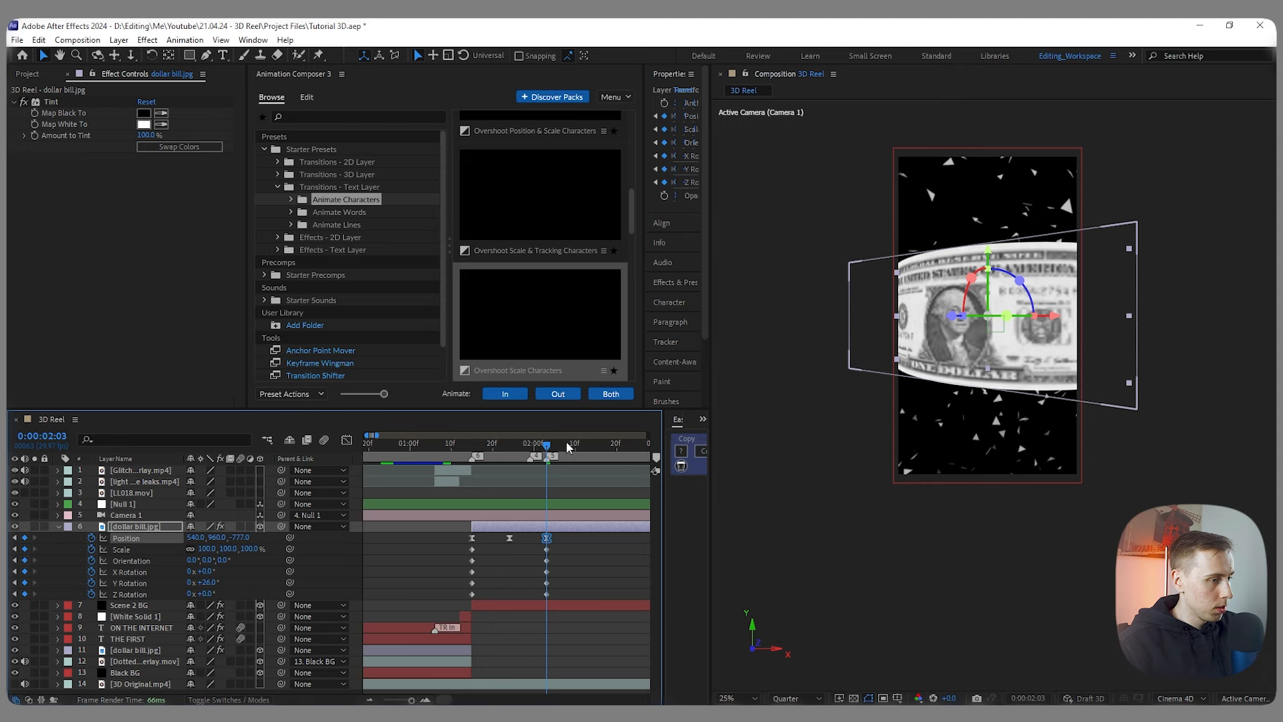
Step: Set the dollar bill's Z position to -777 at 0:00:01:24 and its X position to 438 at 0:00:02:03
drag(546, 449, 510, 449)
click(241, 538)
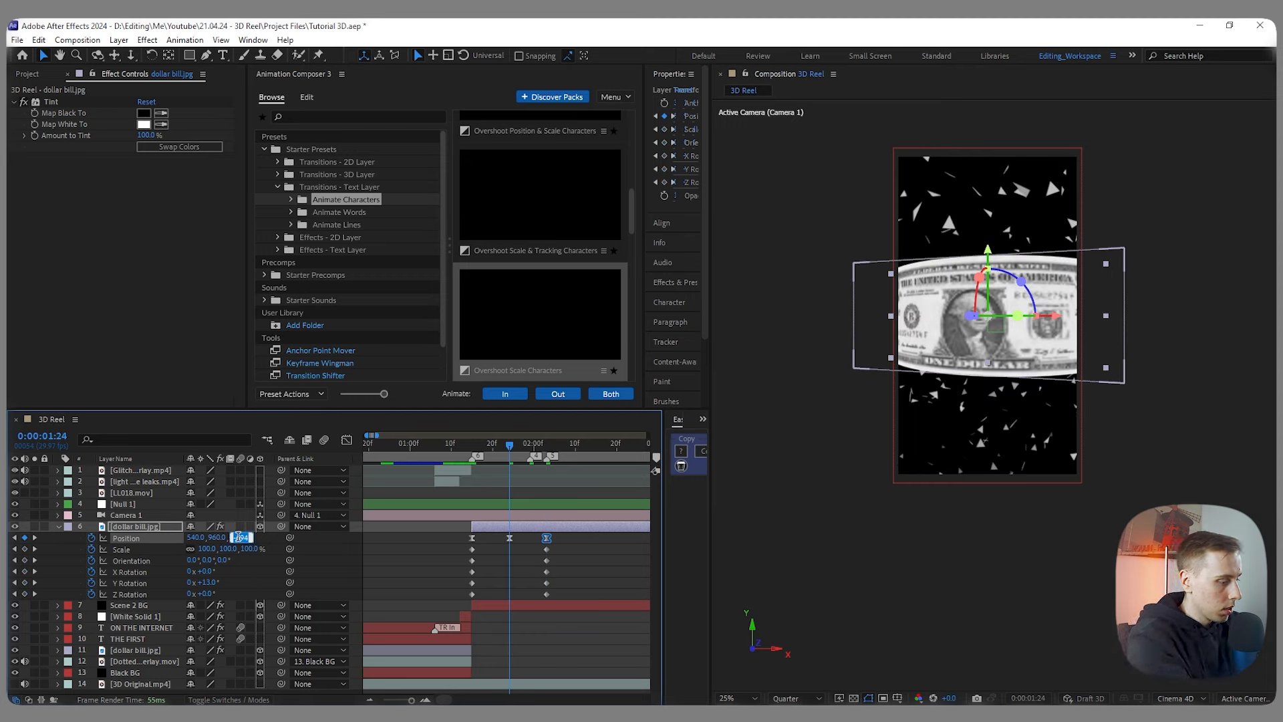
key(Return)
key(k)
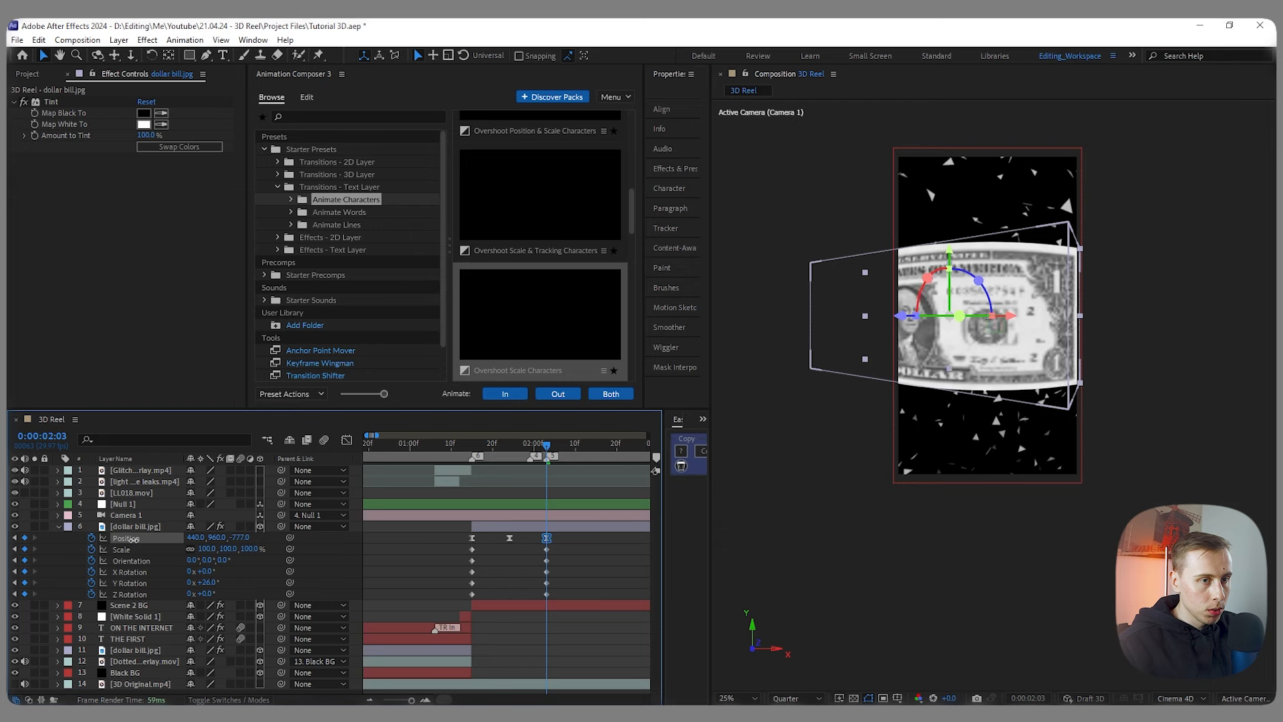
click(473, 528)
Step: Preview the motion from 0:00:01:12 and move the middle position keyframe to 0:00:01:22
drag(546, 449, 460, 454)
key(space)
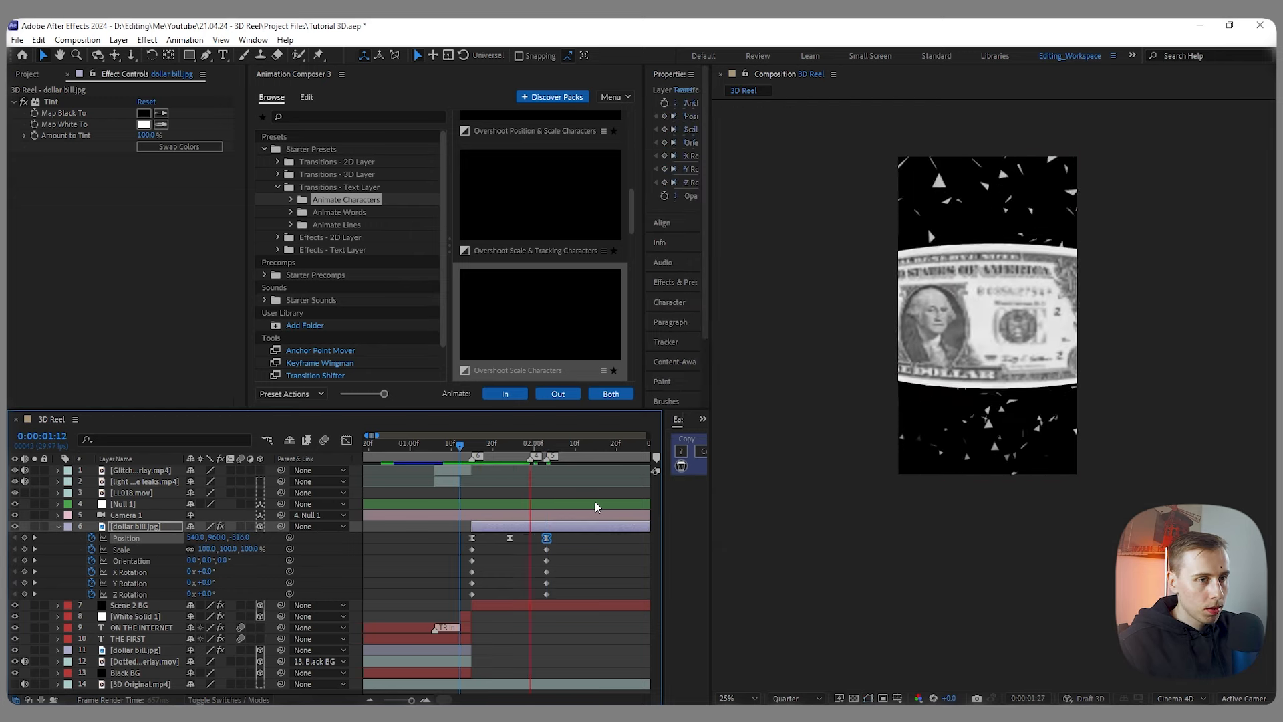
key(space)
click(493, 538)
drag(493, 538, 501, 538)
drag(516, 445, 569, 460)
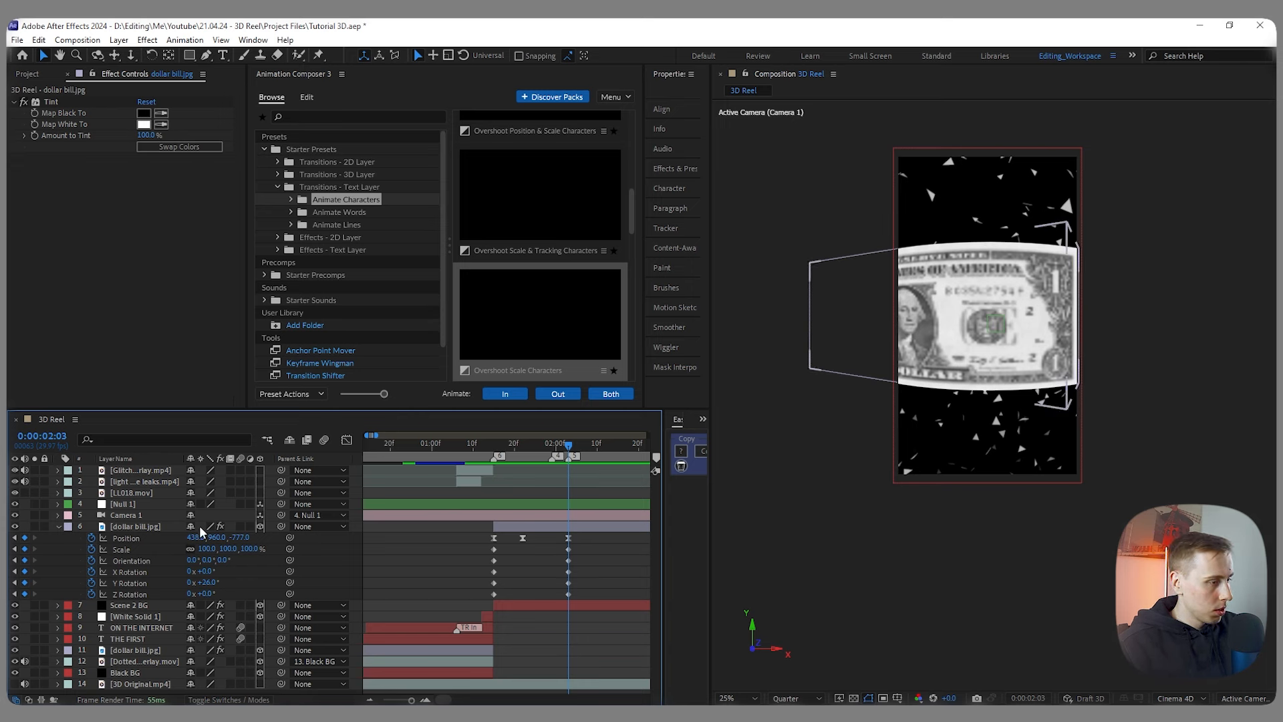
drag(568, 444, 528, 446)
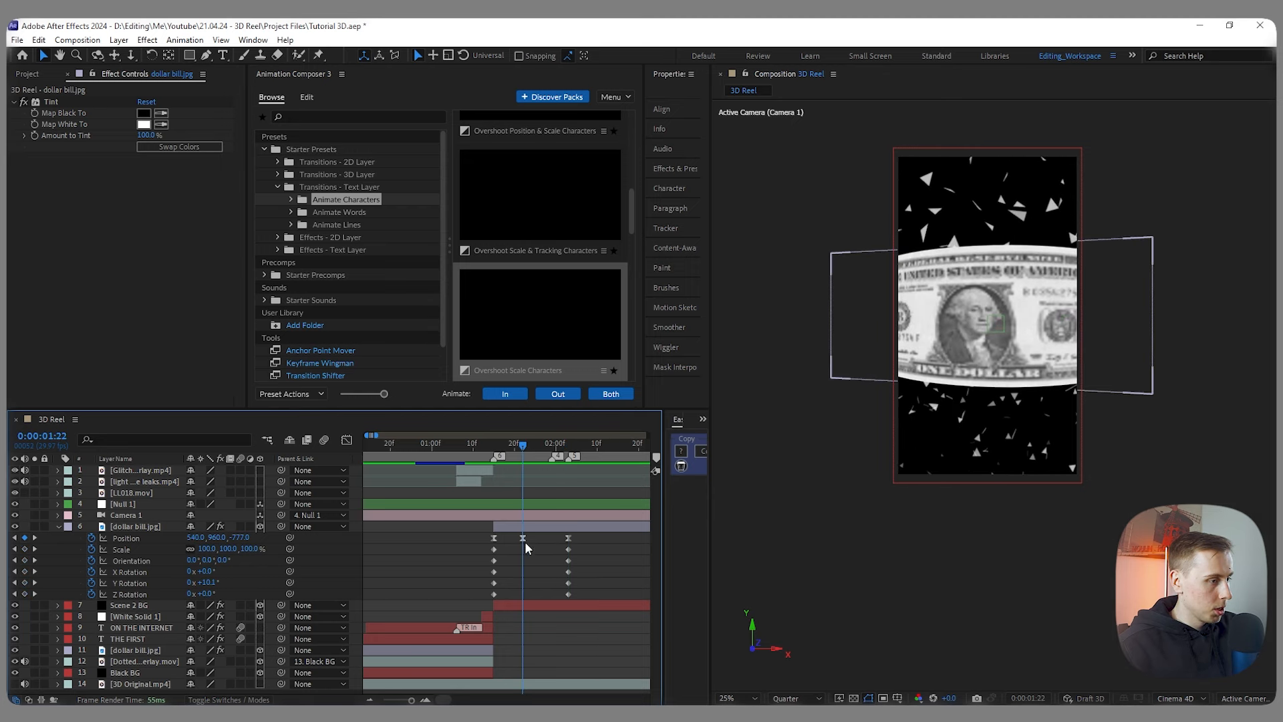
Step: Select all the dollar bill's position keyframes and lower the last keyframe's speed to zero in the speed graph
key(j)
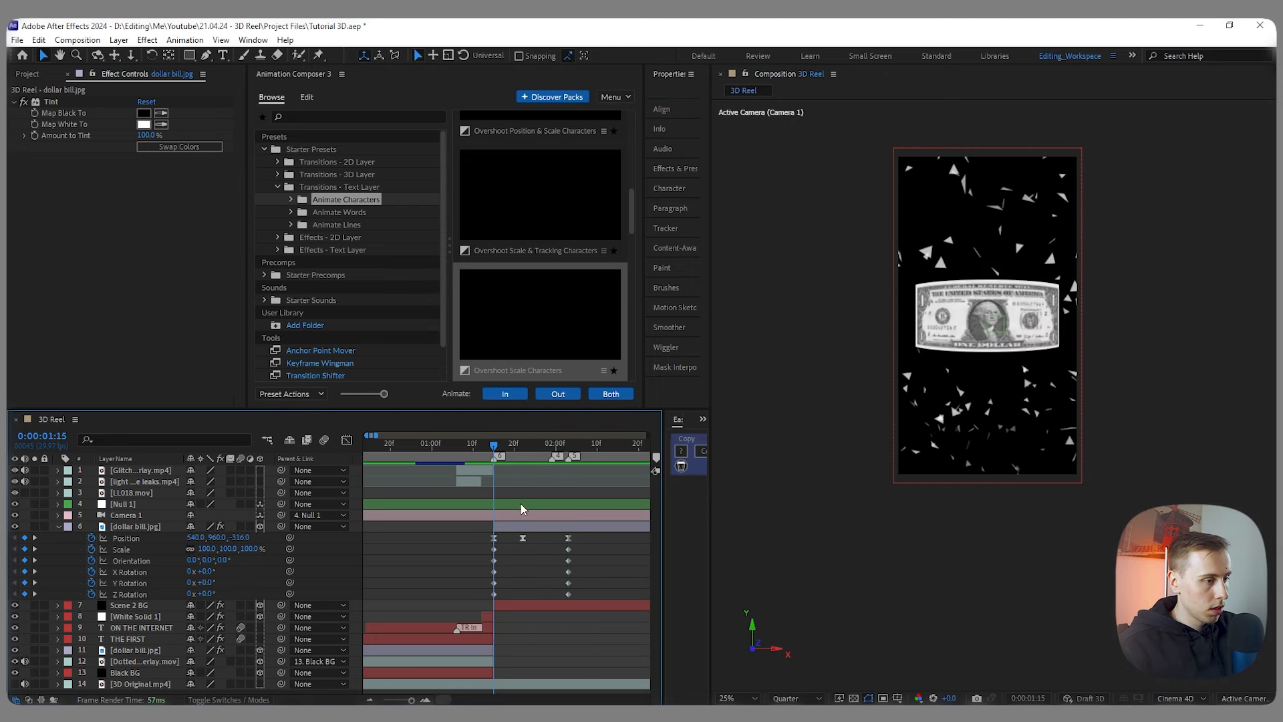
key(k)
key(k)
drag(600, 541, 465, 535)
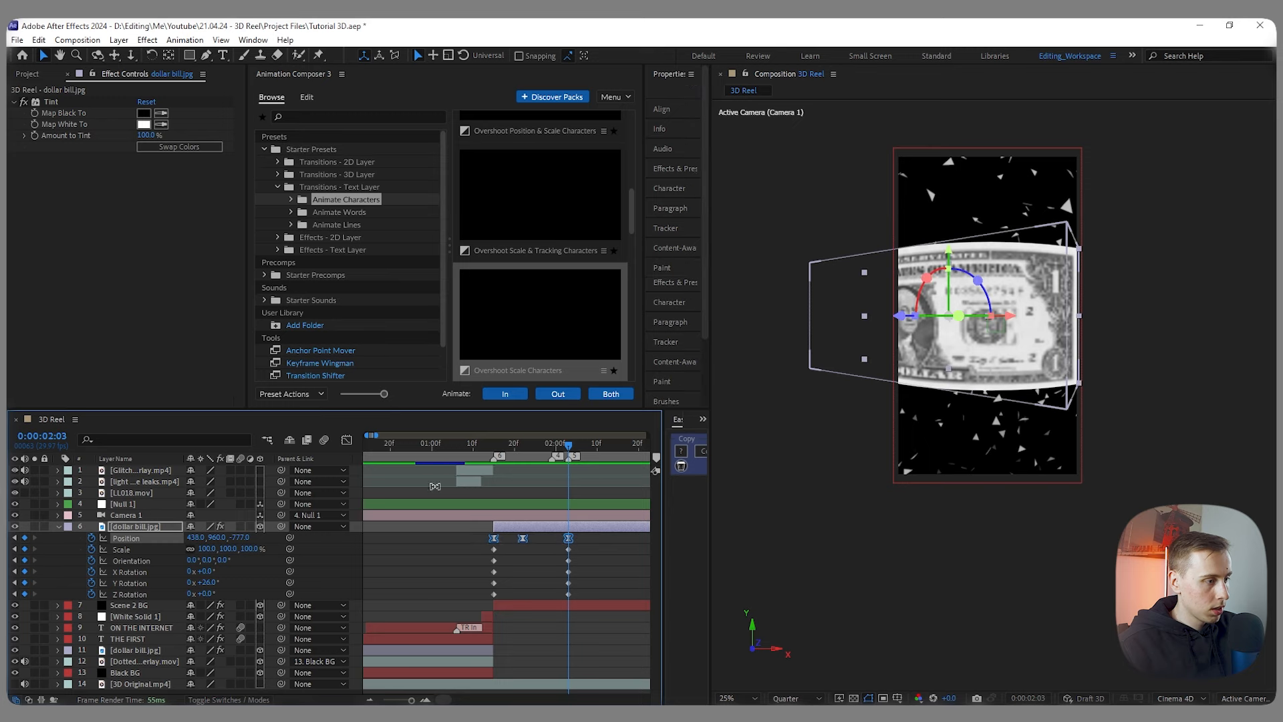
click(347, 440)
scroll(521, 613, down, 1)
scroll(580, 629, up, 1)
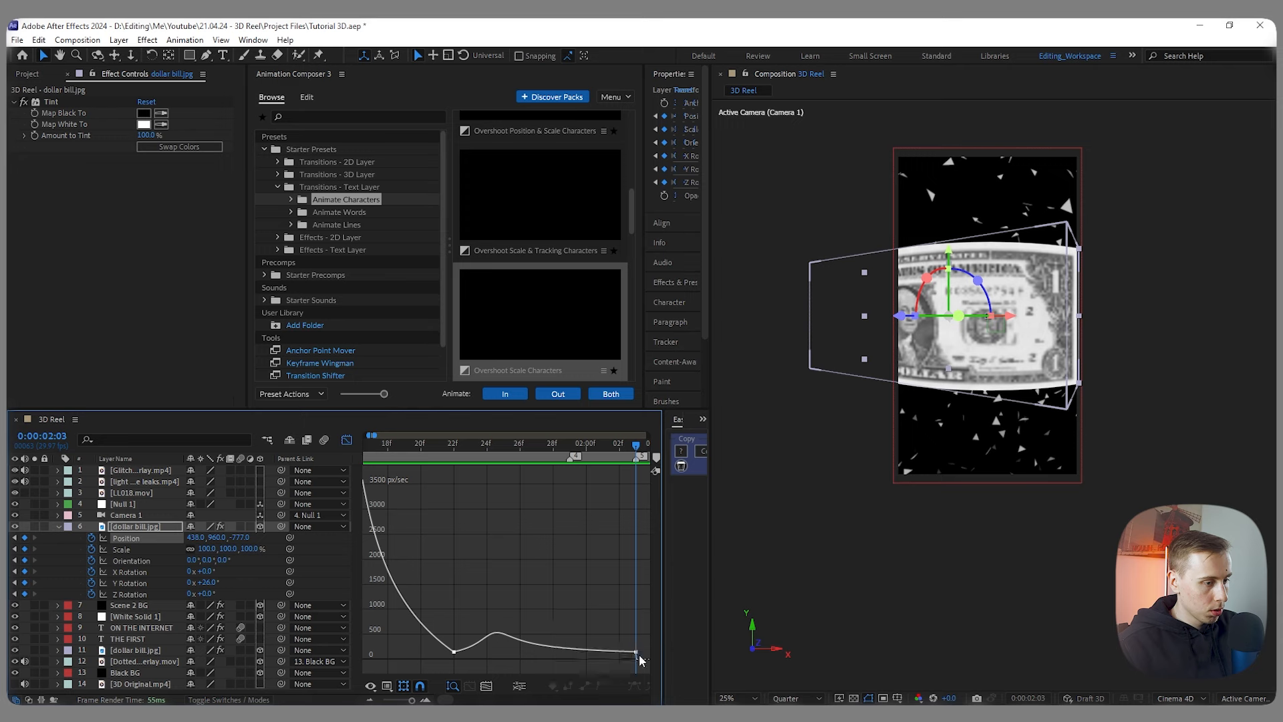
drag(637, 652, 638, 659)
scroll(639, 659, up, 1)
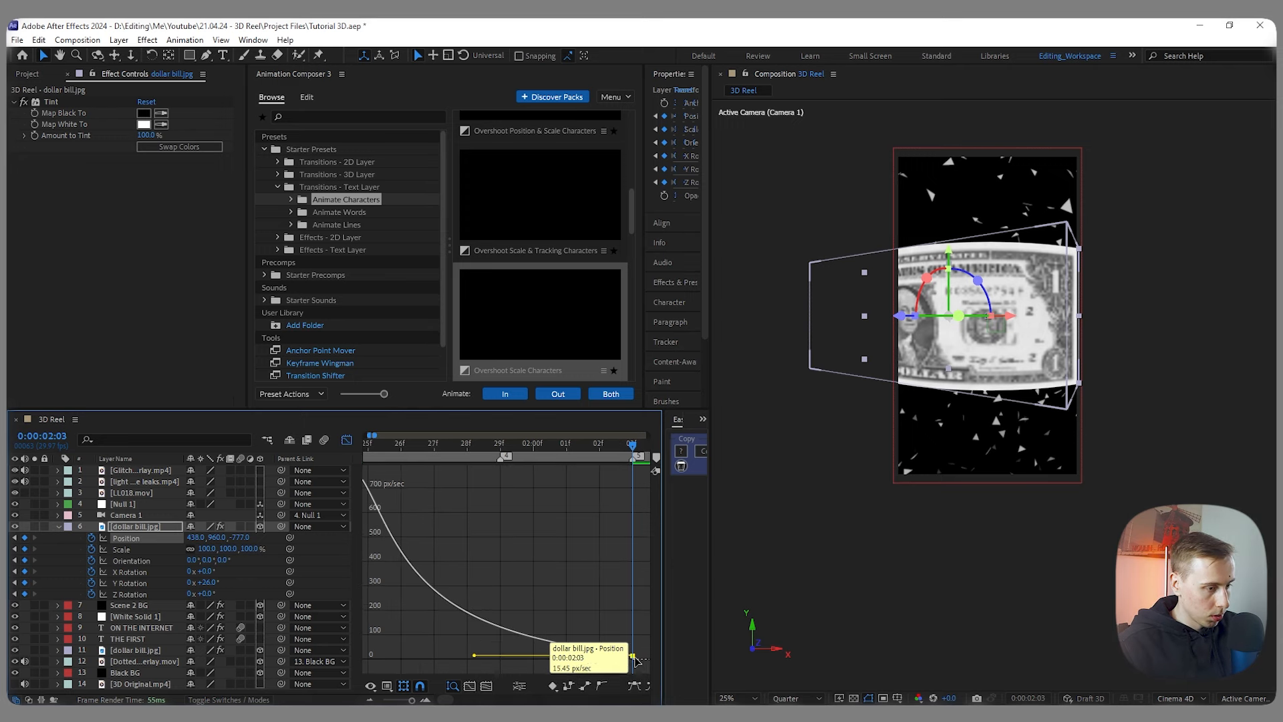
drag(633, 657, 634, 664)
scroll(617, 652, down, 3)
scroll(569, 622, up, 3)
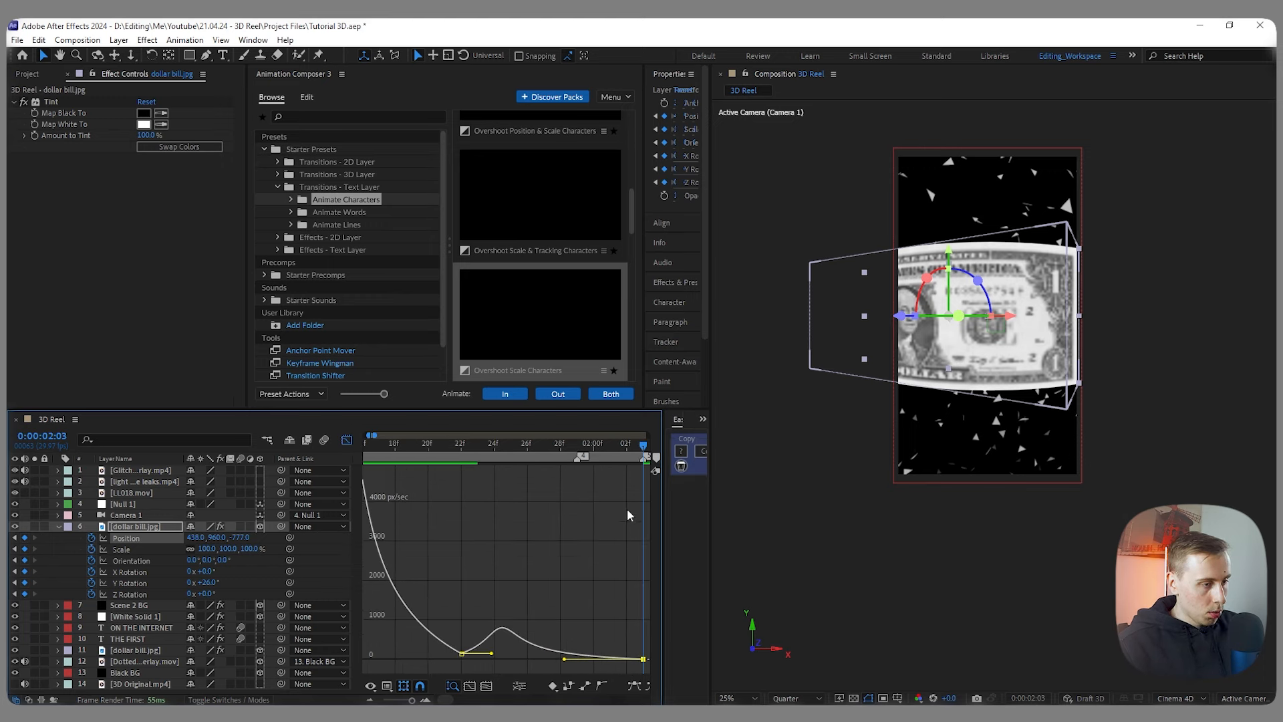
Step: Shorten the last position keyframe's incoming ease and lengthen the middle keyframe's outgoing ease in the speed graph
drag(644, 452, 582, 479)
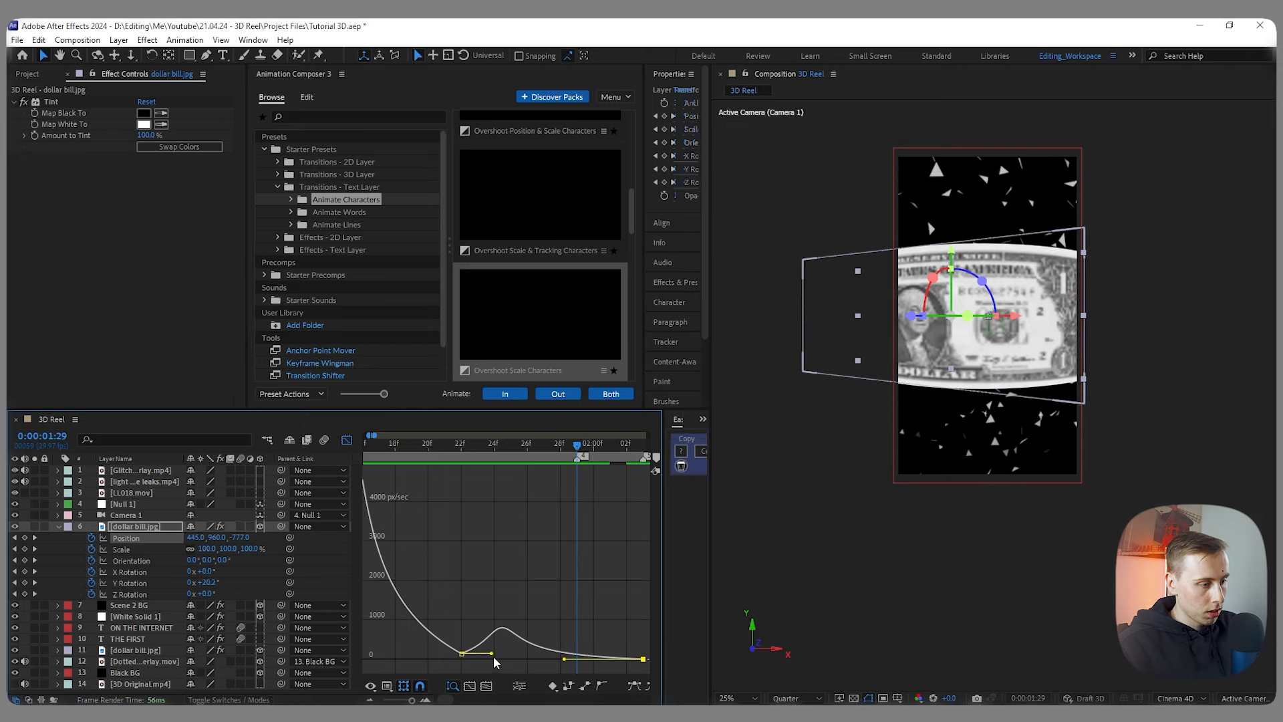
drag(563, 661, 619, 661)
drag(494, 658, 533, 655)
Step: Preview the dollar bill's eased motion from 0:00:01:07
drag(575, 446, 444, 460)
scroll(586, 559, down, 5)
drag(528, 445, 485, 446)
key(space)
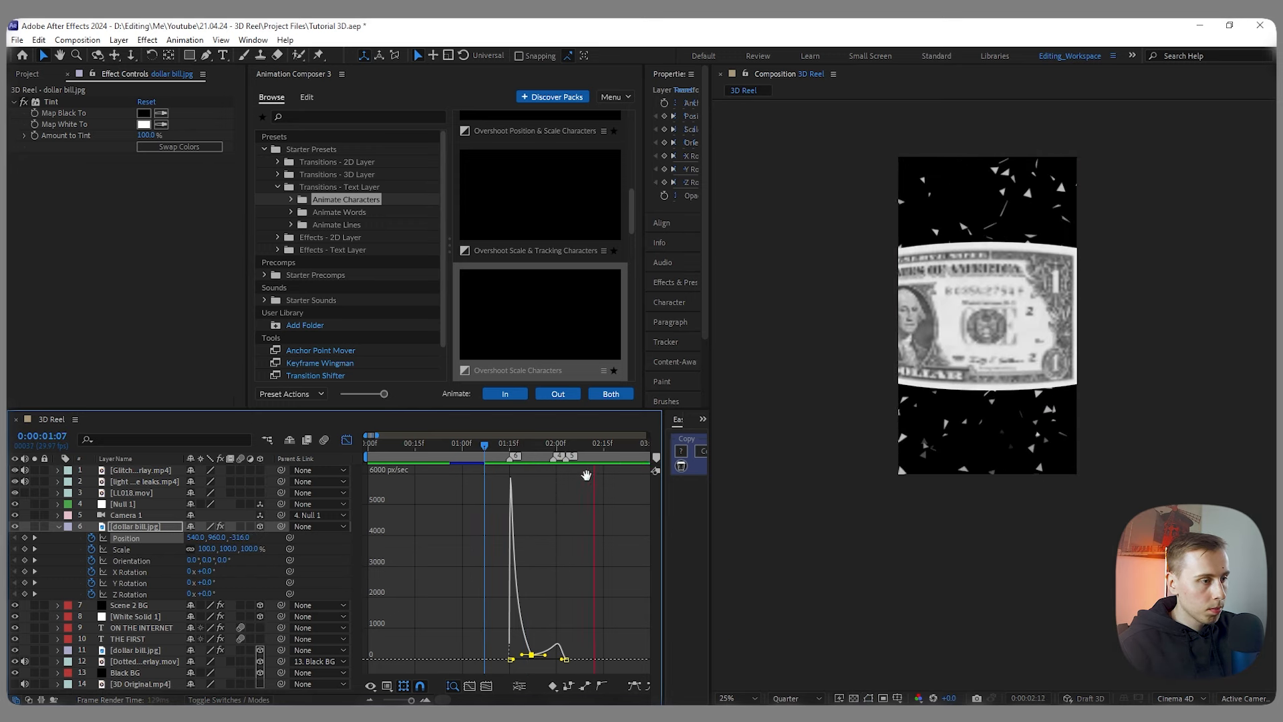
key(space)
Step: Leave the graph view and apply Easy Ease to both of the dollar bill's Y Rotation keyframes
key(shift+F3)
drag(575, 446, 566, 445)
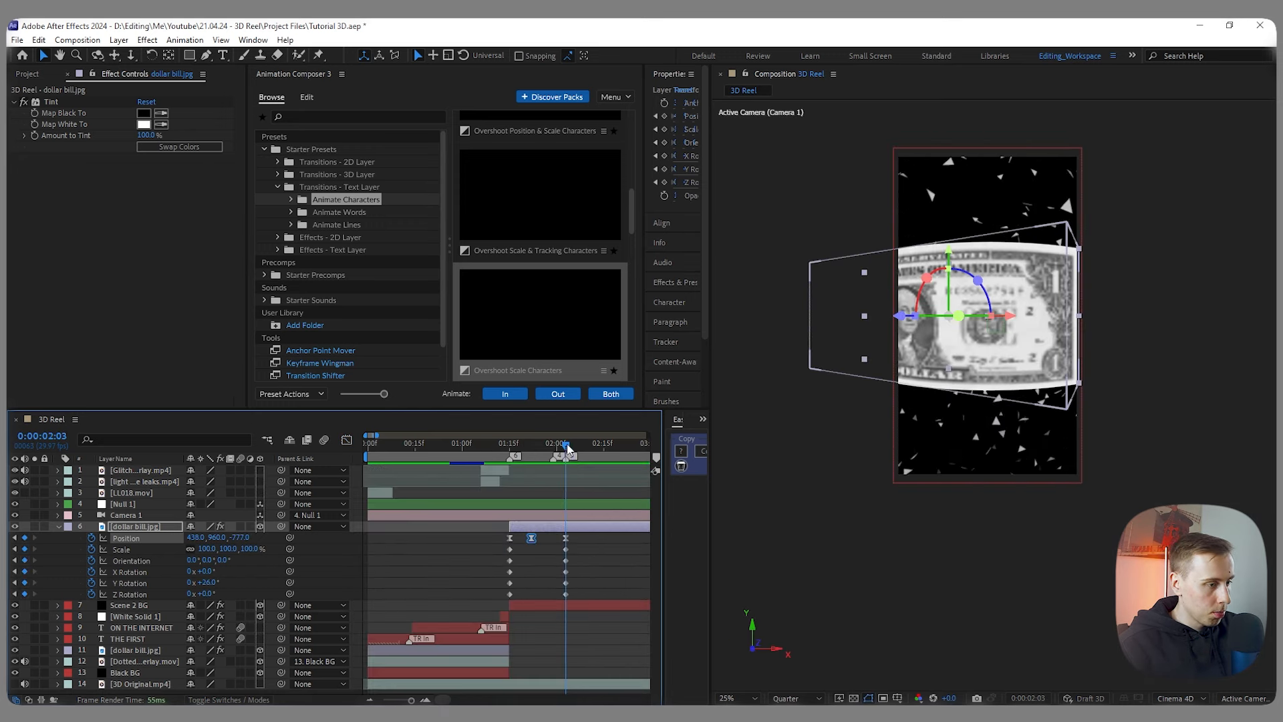
scroll(559, 575, up, 2)
drag(599, 582, 423, 583)
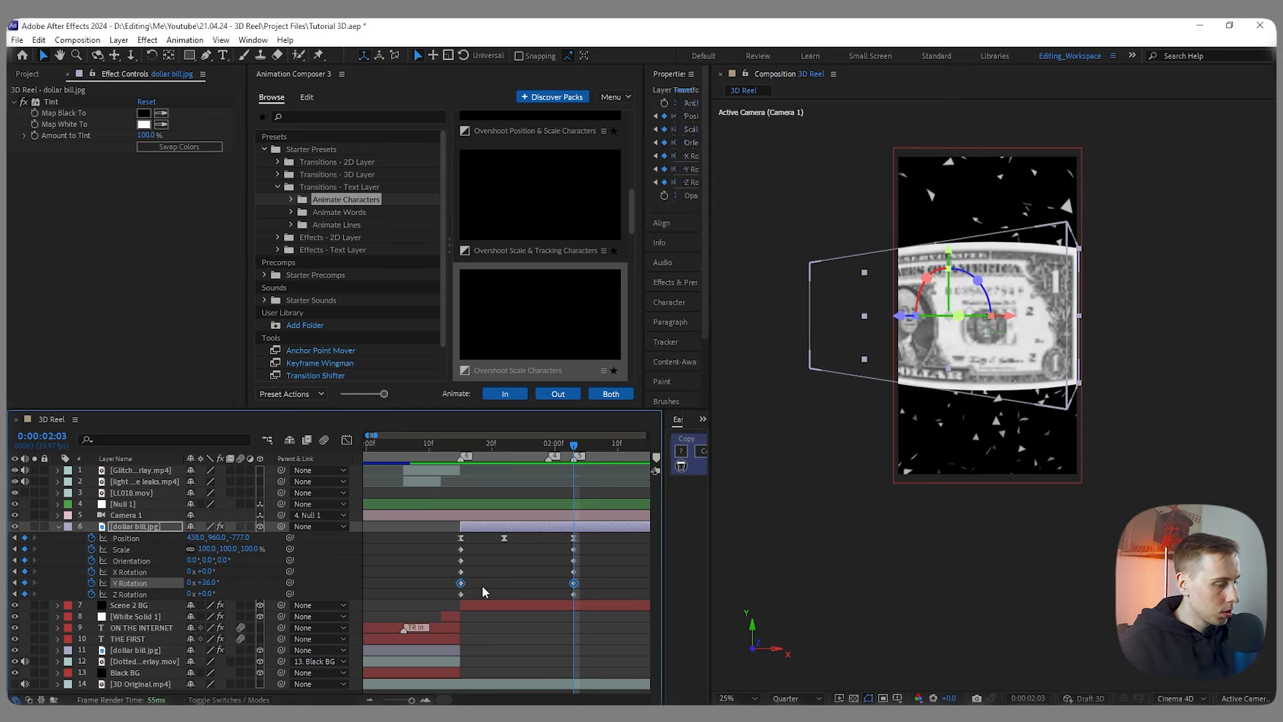
key(F9)
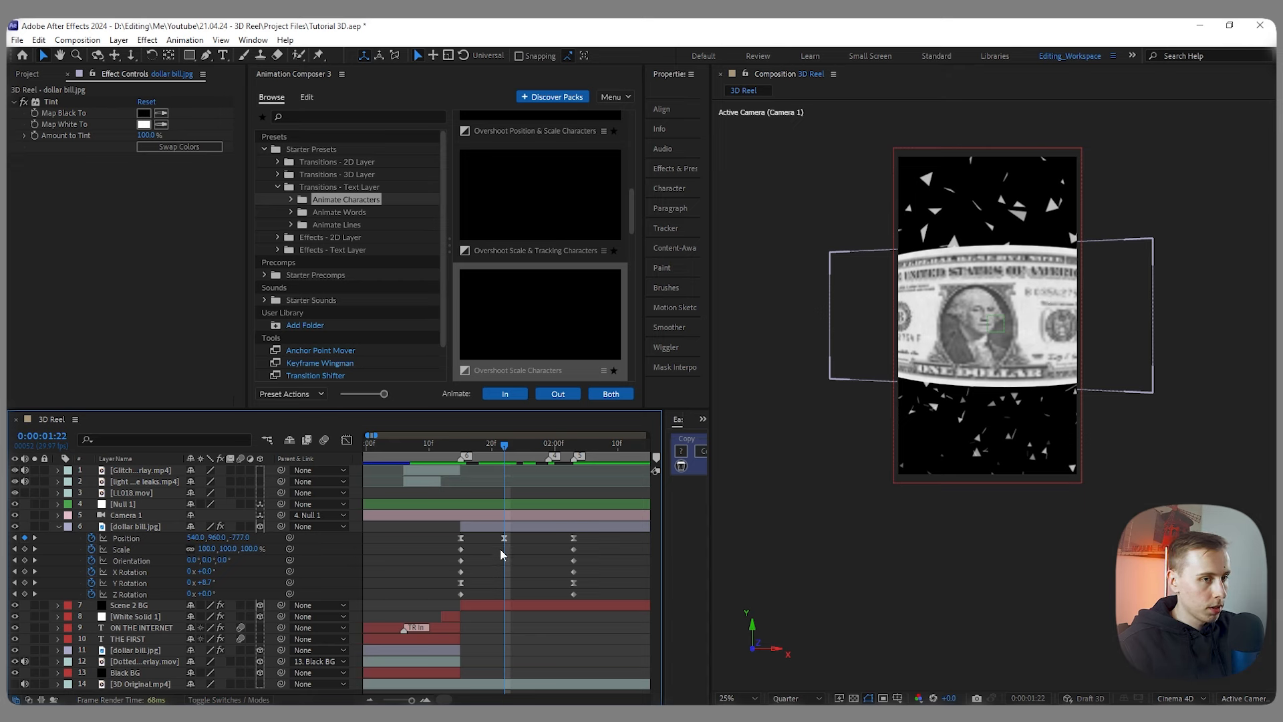
Step: Move the dollar bill's first Y Rotation keyframe to 0:00:01:22, in line with its middle position keyframe
double_click(461, 584)
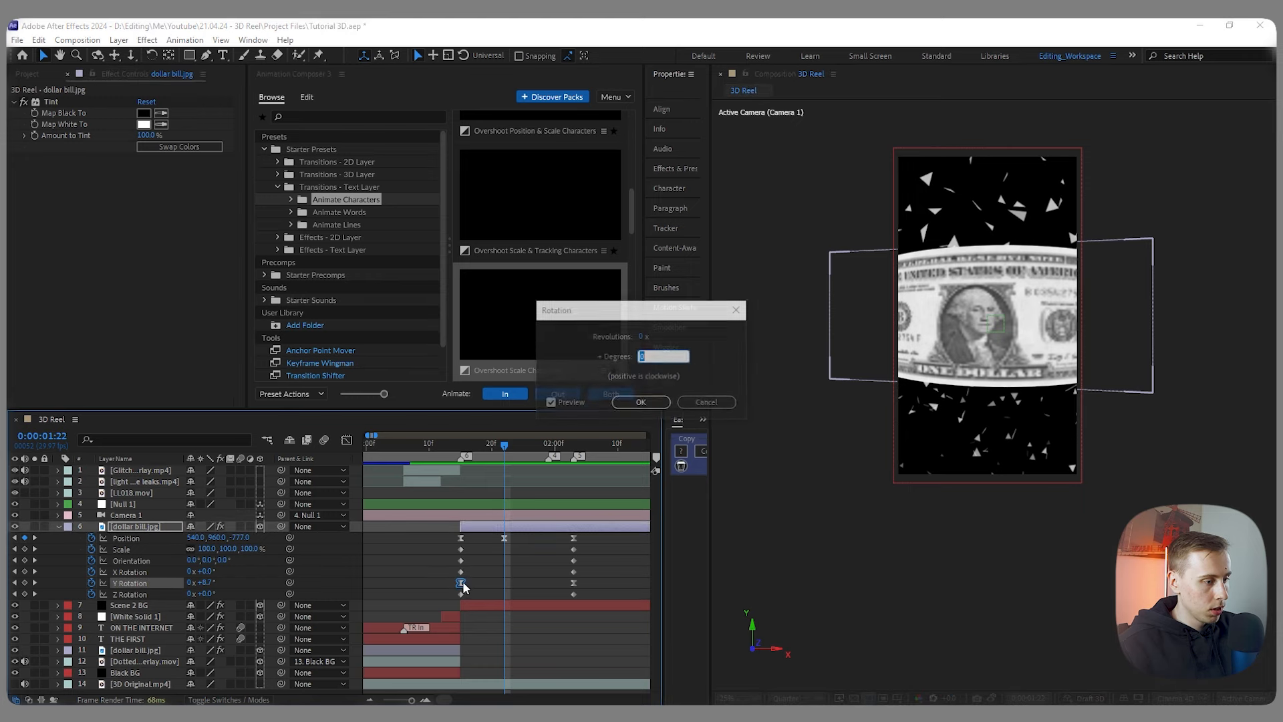
key(Escape)
drag(464, 587, 509, 586)
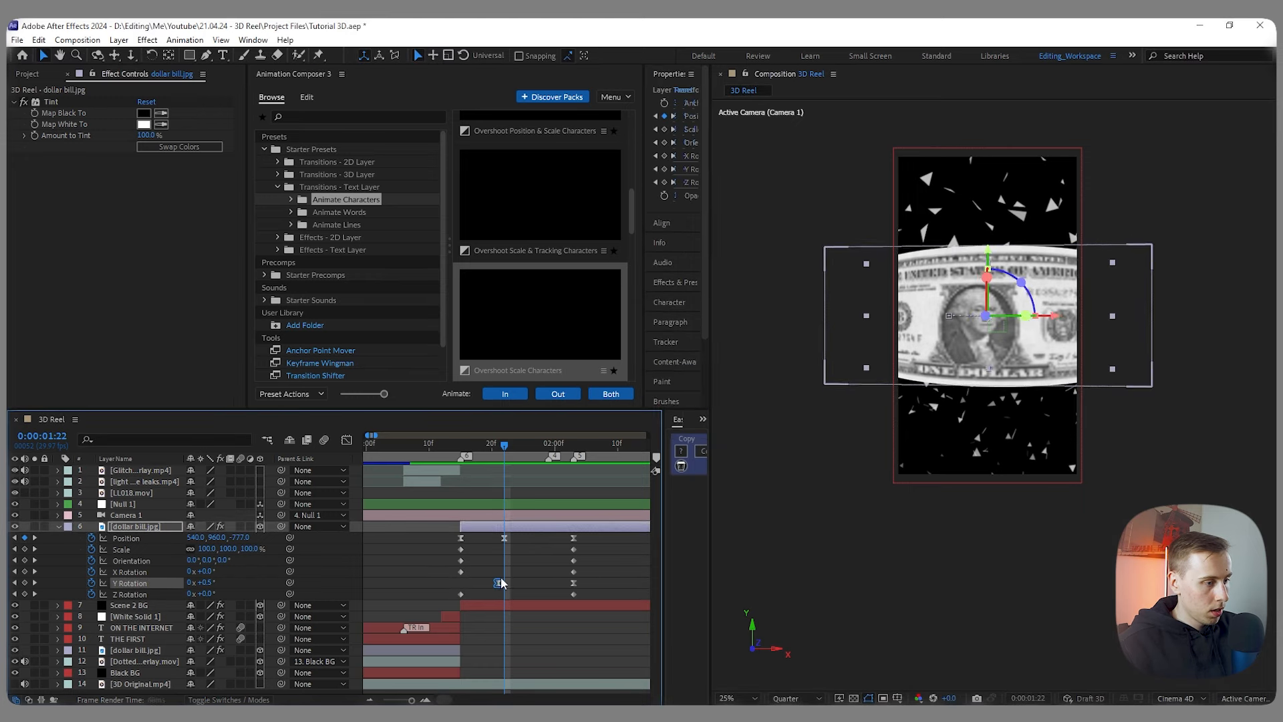
Step: Copy the ease of the dollar bill's last two position keyframes and paste it onto both Y Rotation keyframes
click(579, 464)
drag(595, 545, 495, 533)
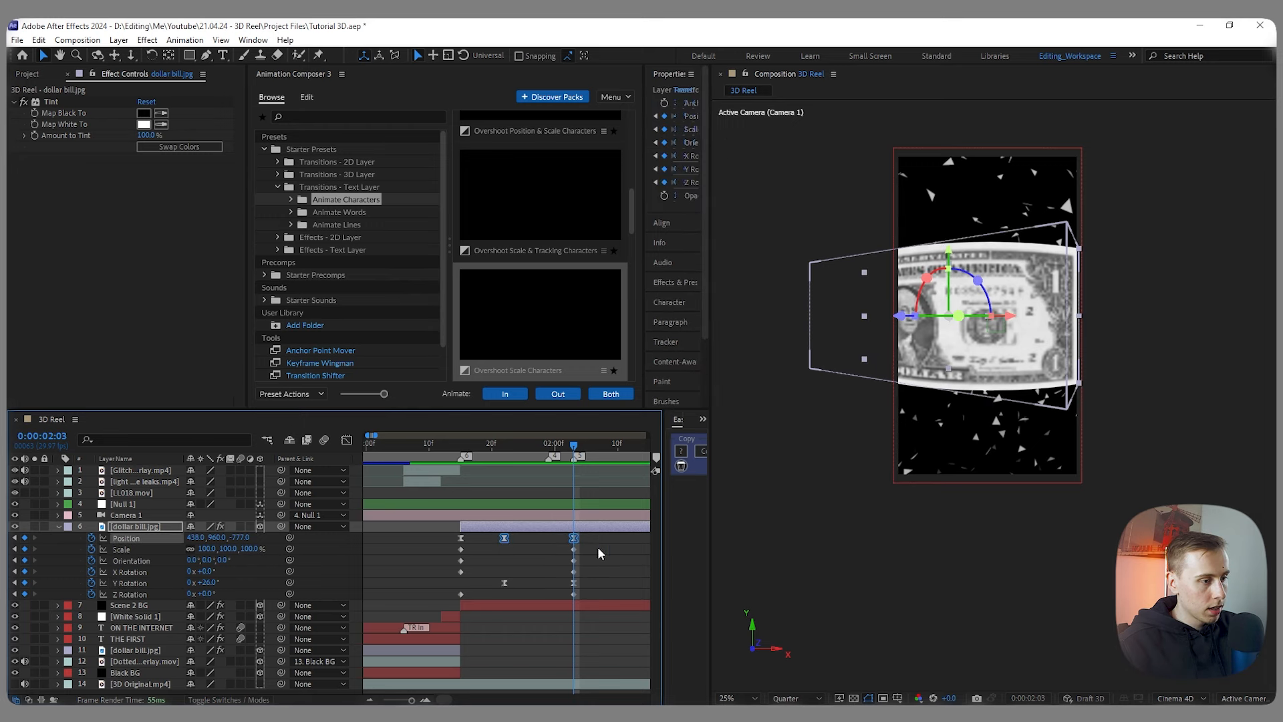
drag(664, 496, 558, 495)
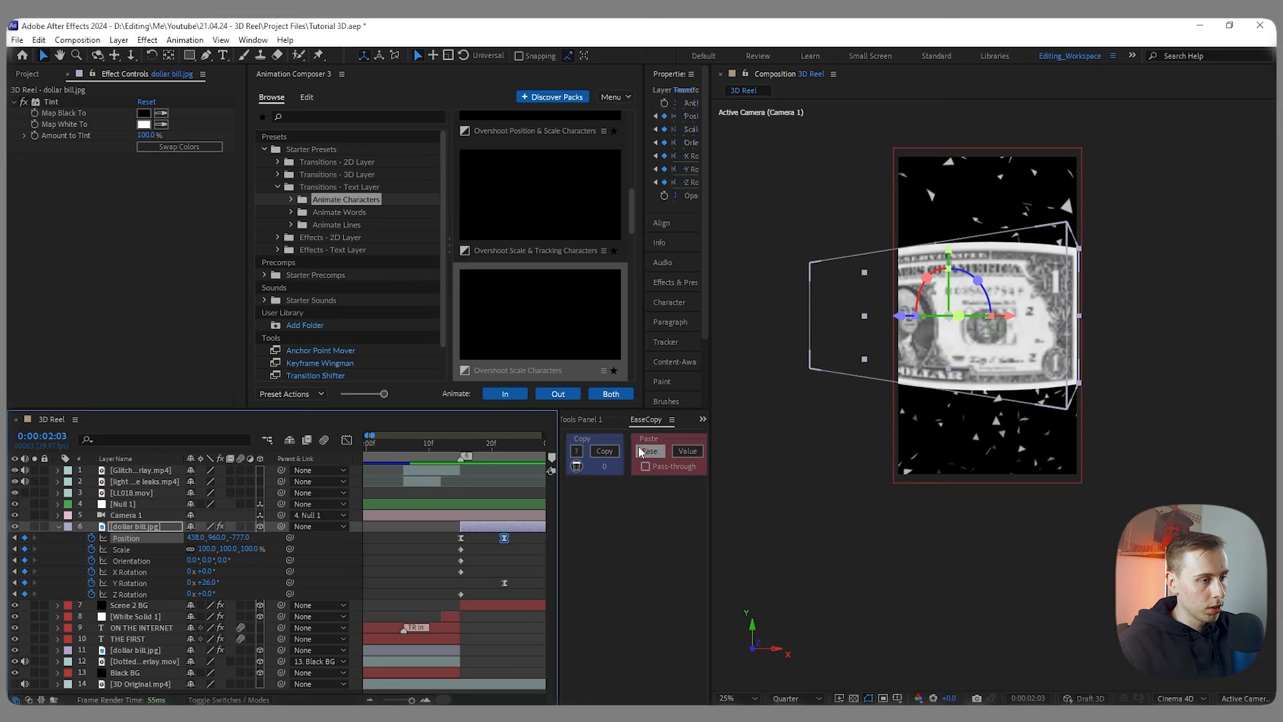
scroll(515, 543, right, 2)
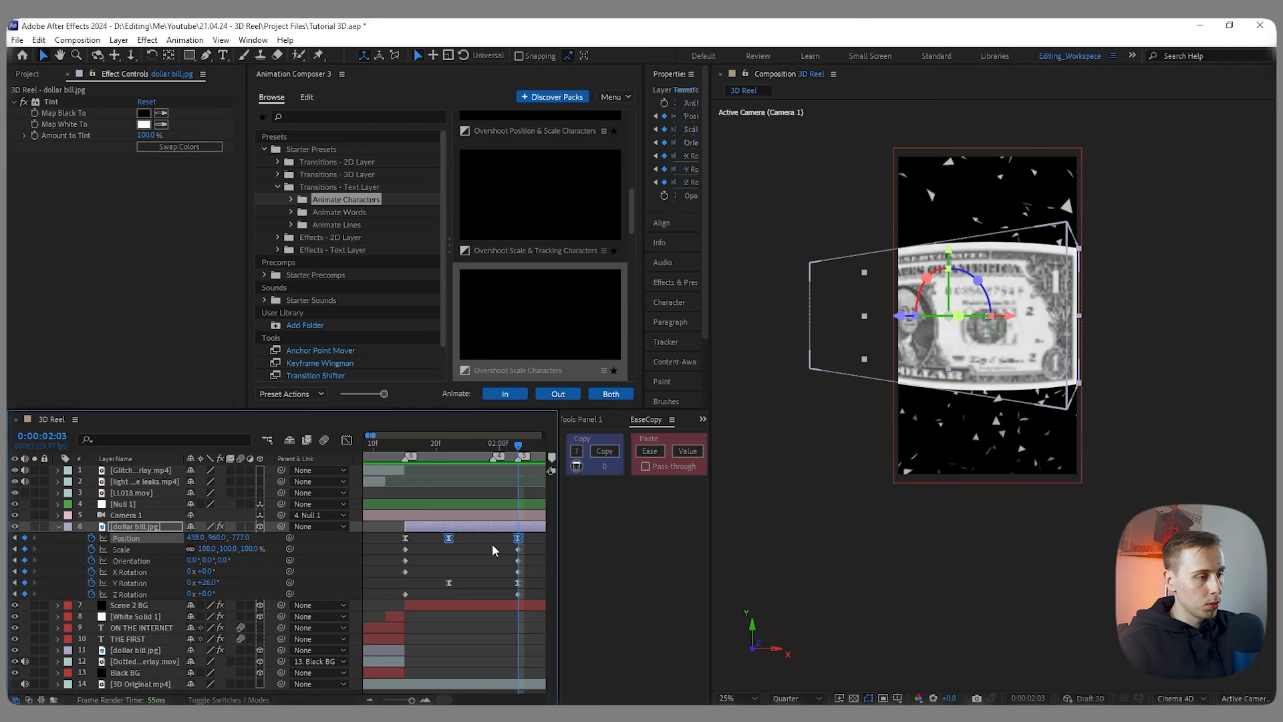
drag(533, 536, 427, 539)
click(604, 451)
drag(523, 579, 418, 584)
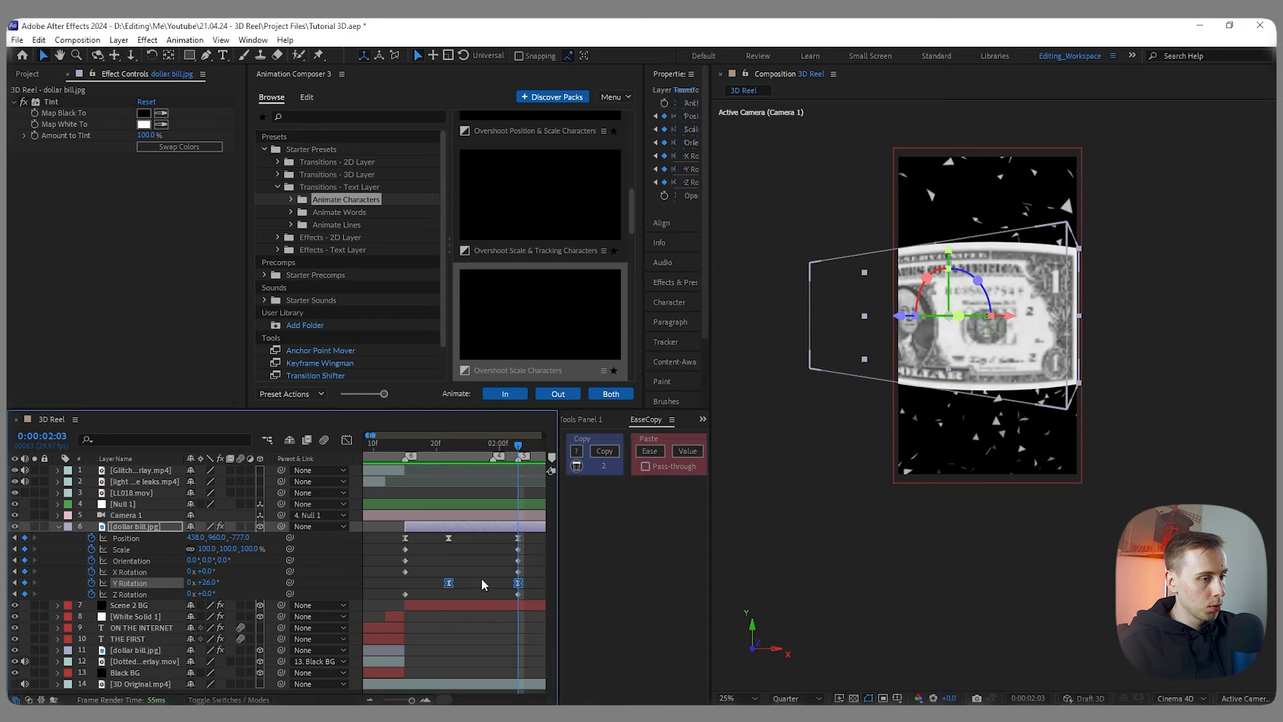
click(651, 452)
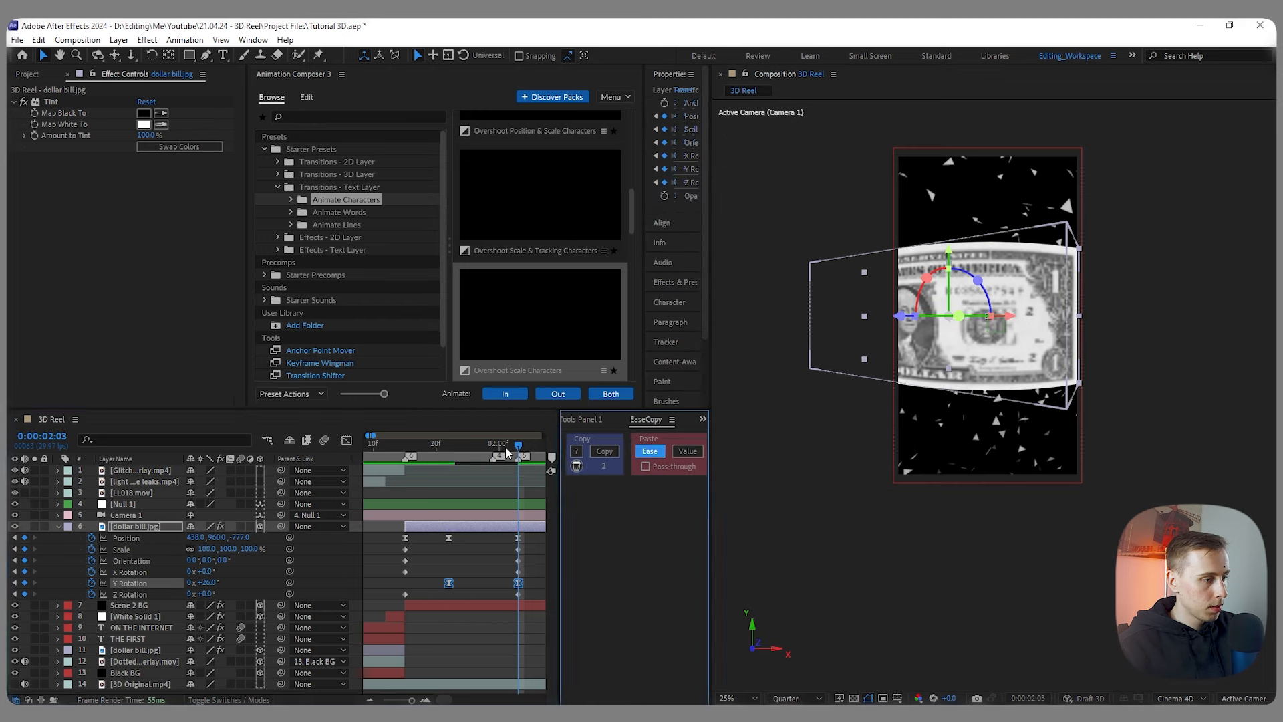
Step: Preview the dollar bill's eased motion from 0:00:01:14 and compare it with the soloed 3D Original reference video
drag(518, 447, 398, 447)
click(462, 566)
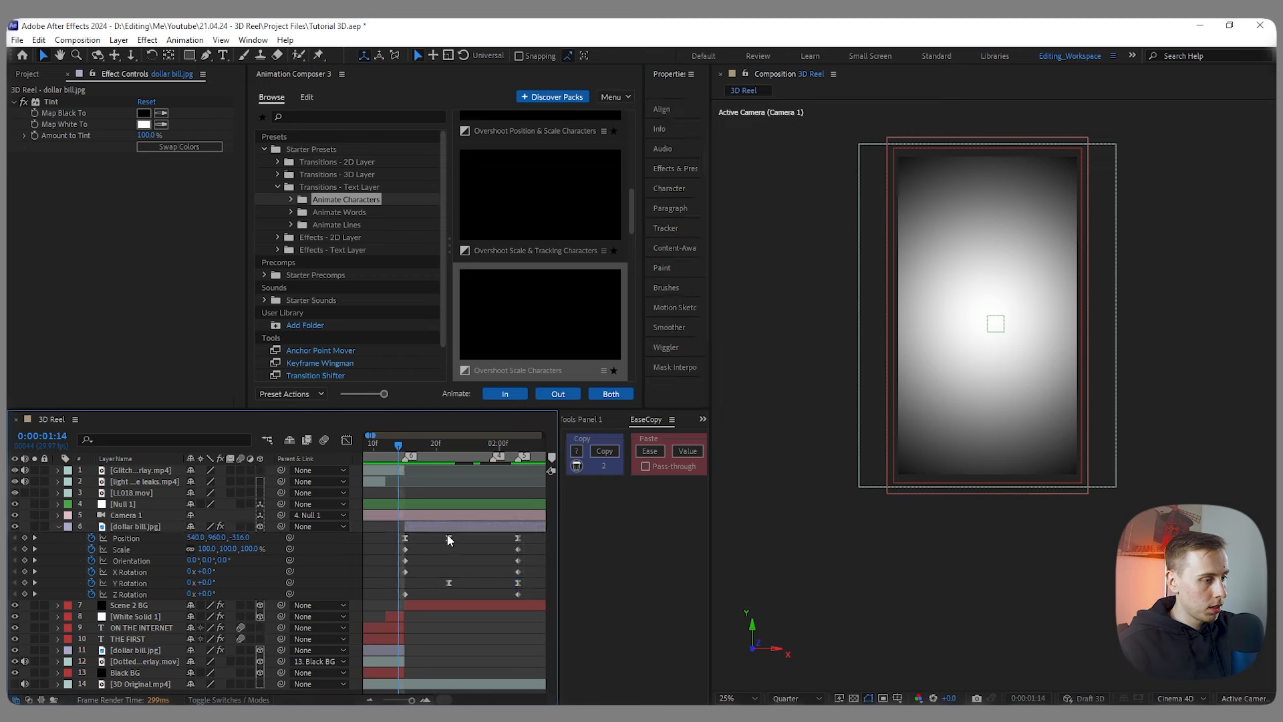
key(space)
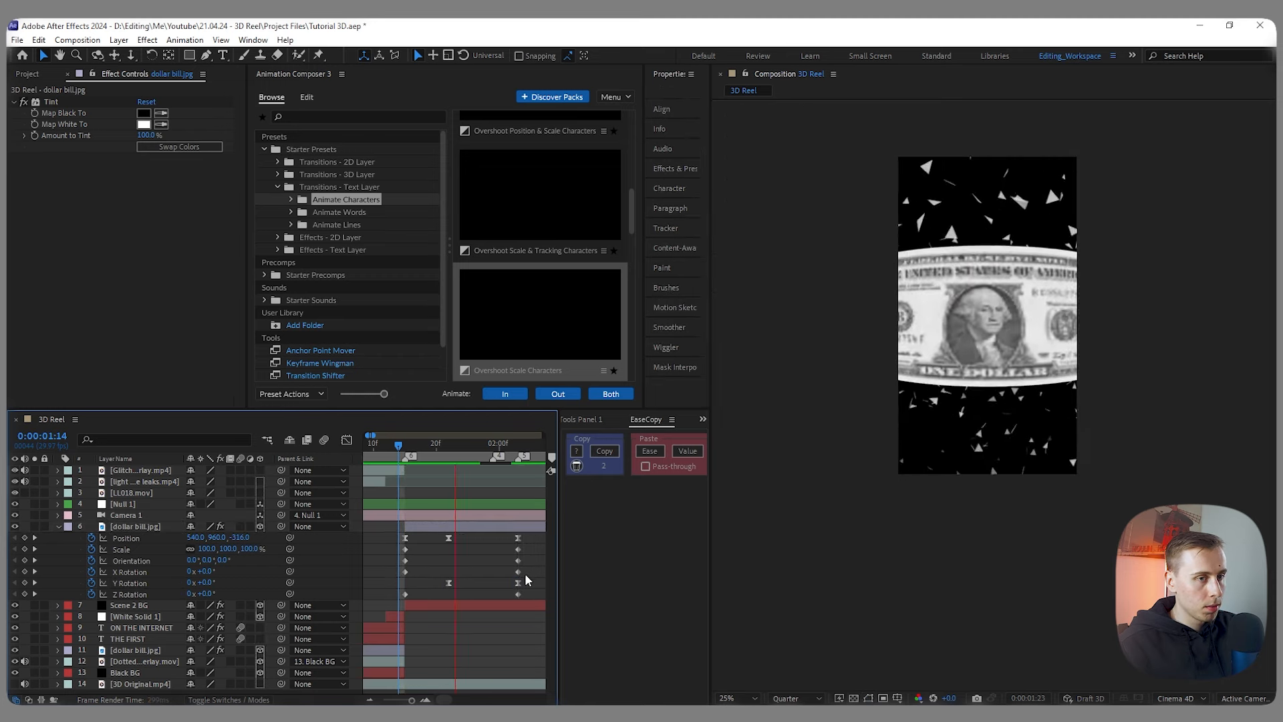
key(space)
click(15, 684)
click(34, 684)
drag(529, 447, 490, 465)
Step: Lengthen the middle position keyframe's outgoing ease and shorten the last one's incoming ease in the speed graph
click(490, 583)
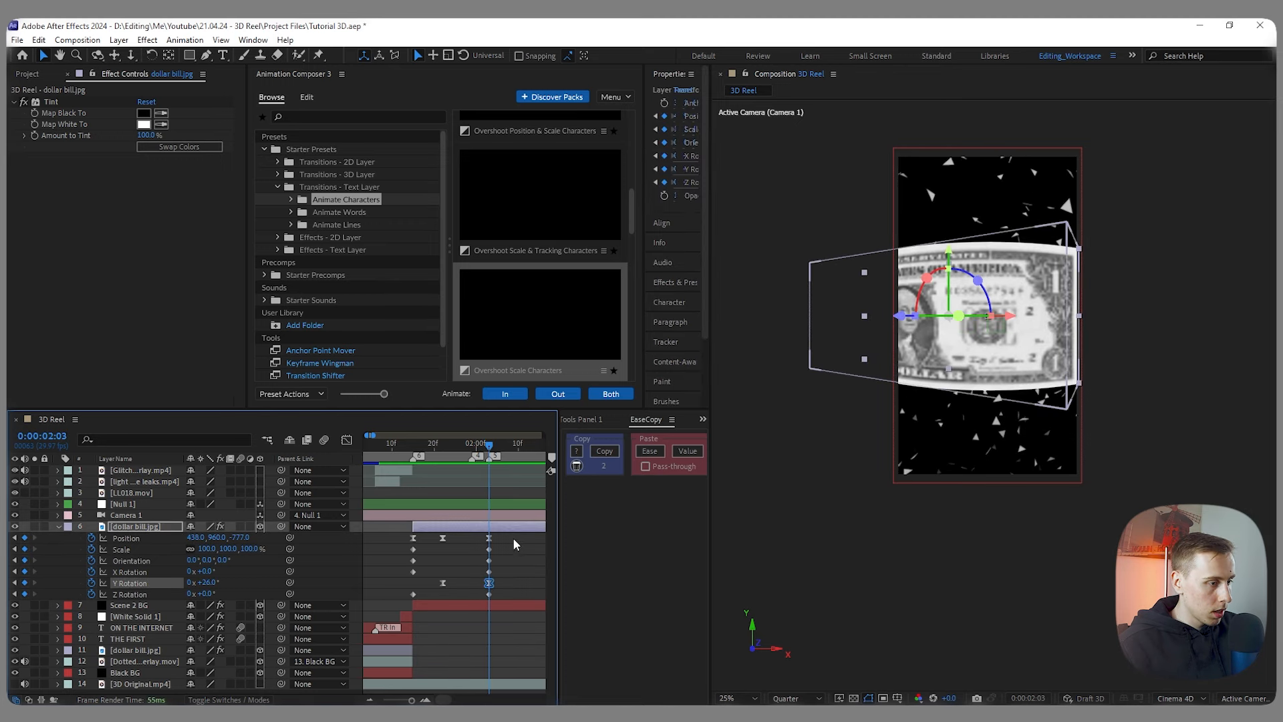
click(442, 538)
click(346, 439)
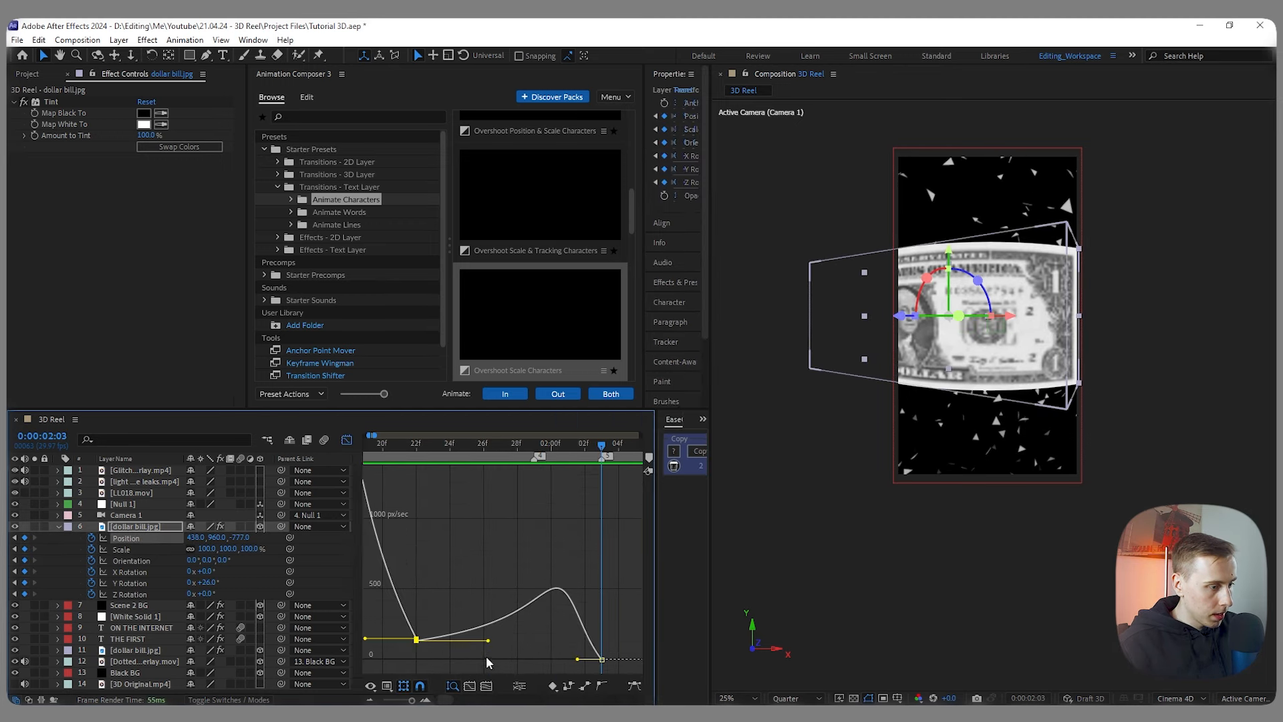
drag(488, 640, 515, 642)
drag(577, 659, 586, 659)
scroll(614, 549, down, 3)
scroll(615, 555, down, 1)
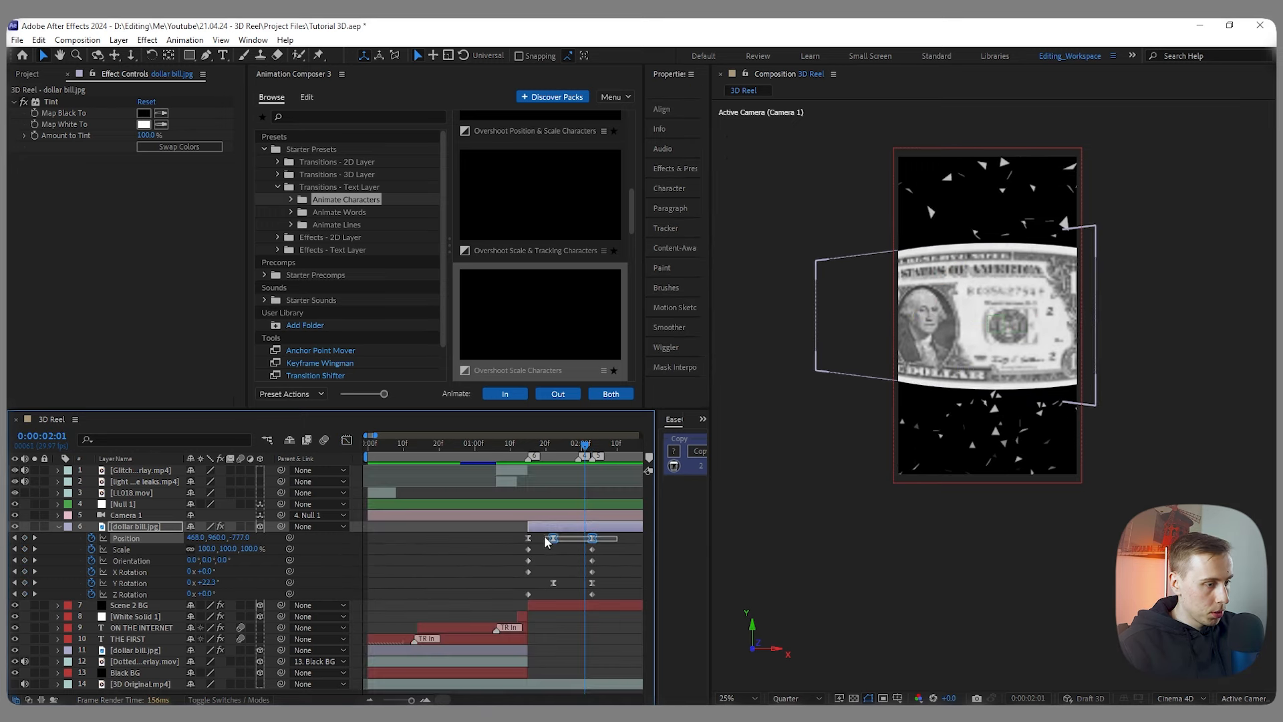
Step: Apply the refined position ease to the dollar bill's two Y Rotation keyframes
drag(607, 578, 542, 585)
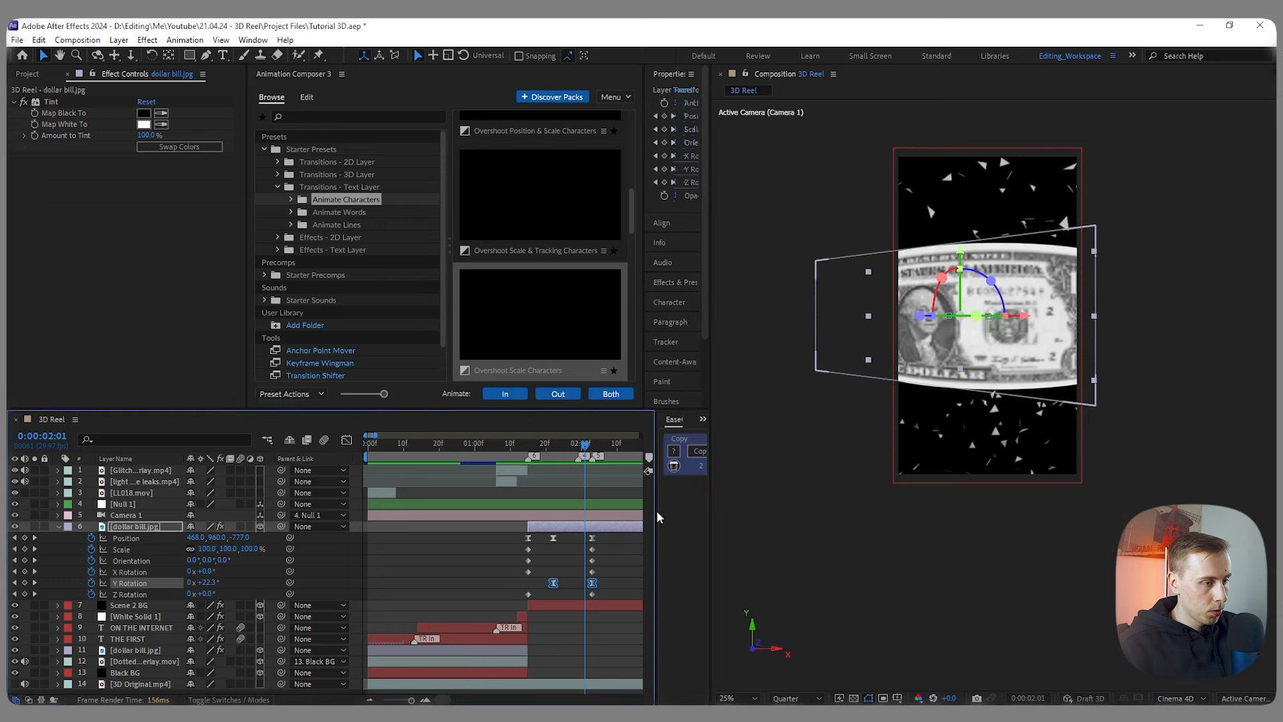
drag(656, 483, 580, 487)
click(669, 455)
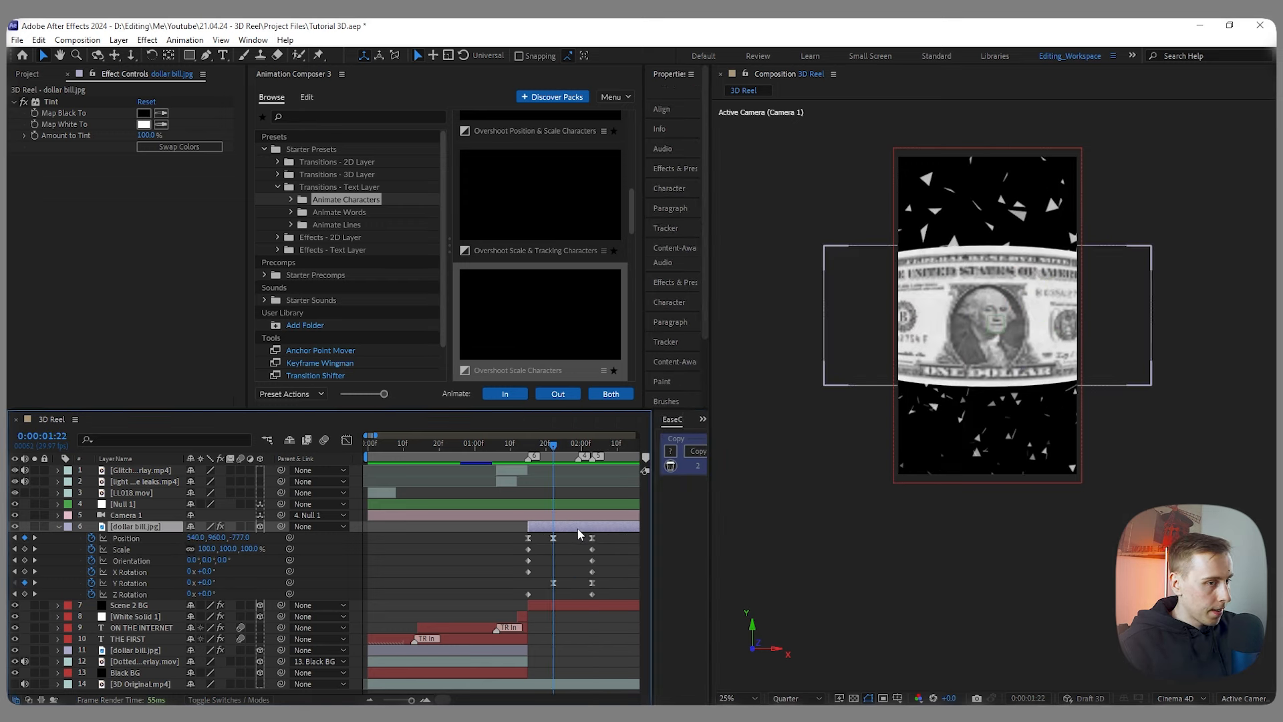
Step: Set the dollar bill's Z position to -693 at the middle position keyframe, 0:00:01:22
click(578, 533)
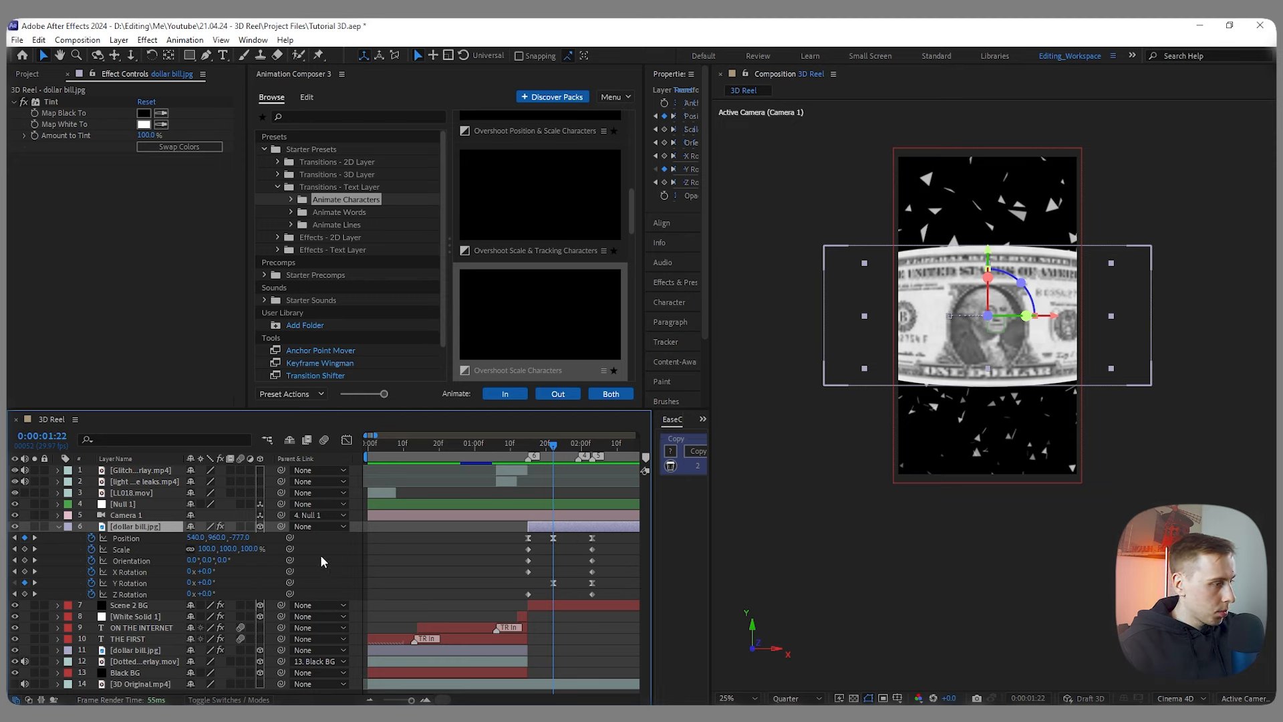
drag(246, 539, 288, 530)
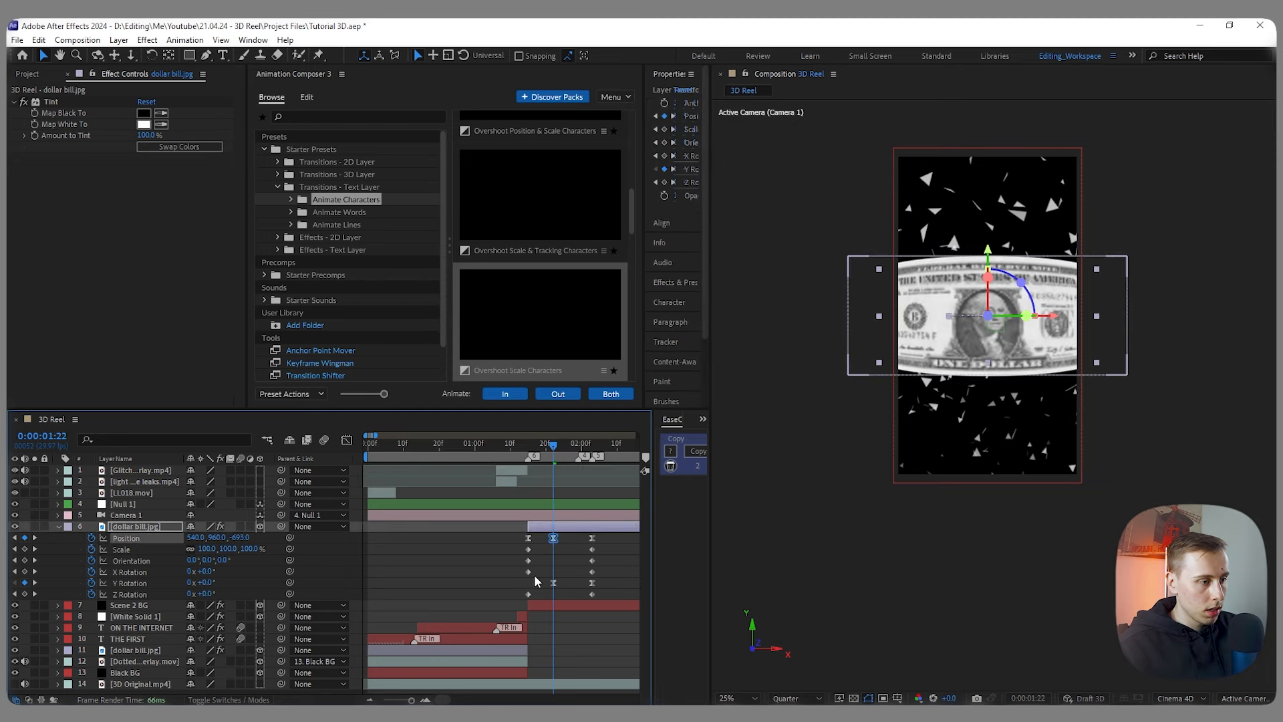
click(575, 475)
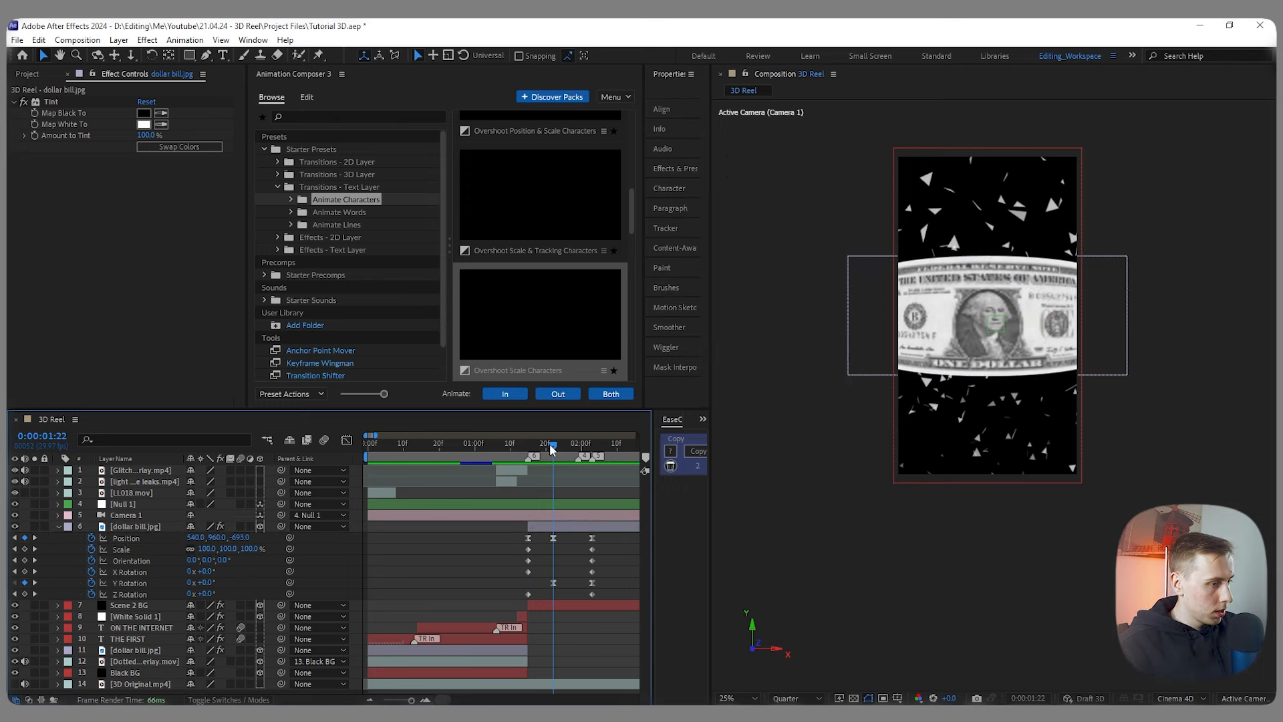
Step: At 0:00:02:03, set the dollar bill's Z position to -693 and its Y Rotation to 35°
drag(555, 449, 592, 445)
click(241, 537)
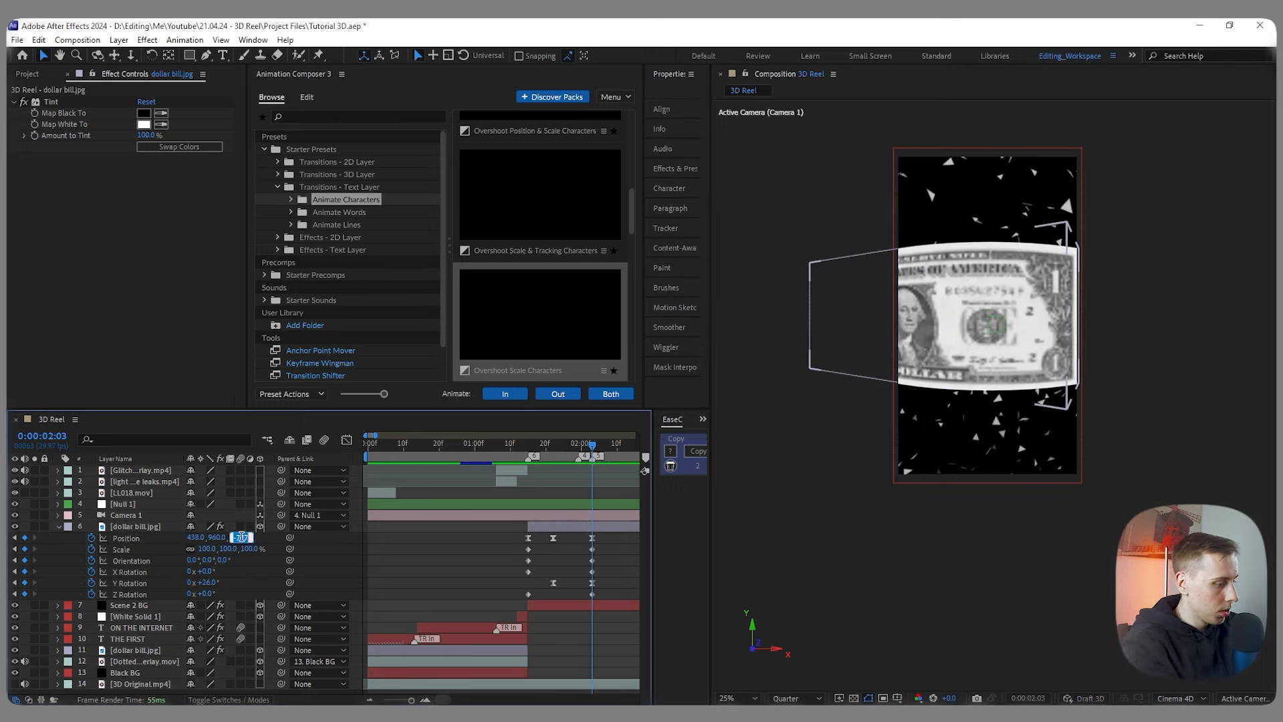
text(-693)
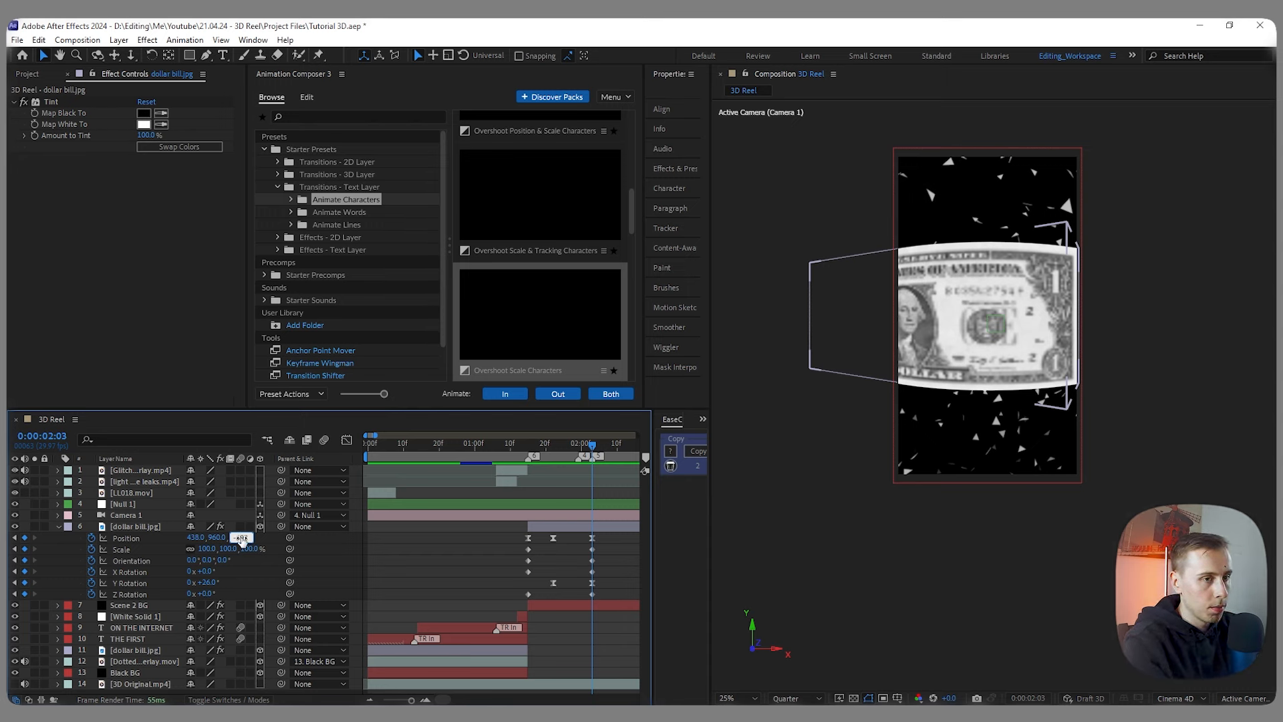
key(Return)
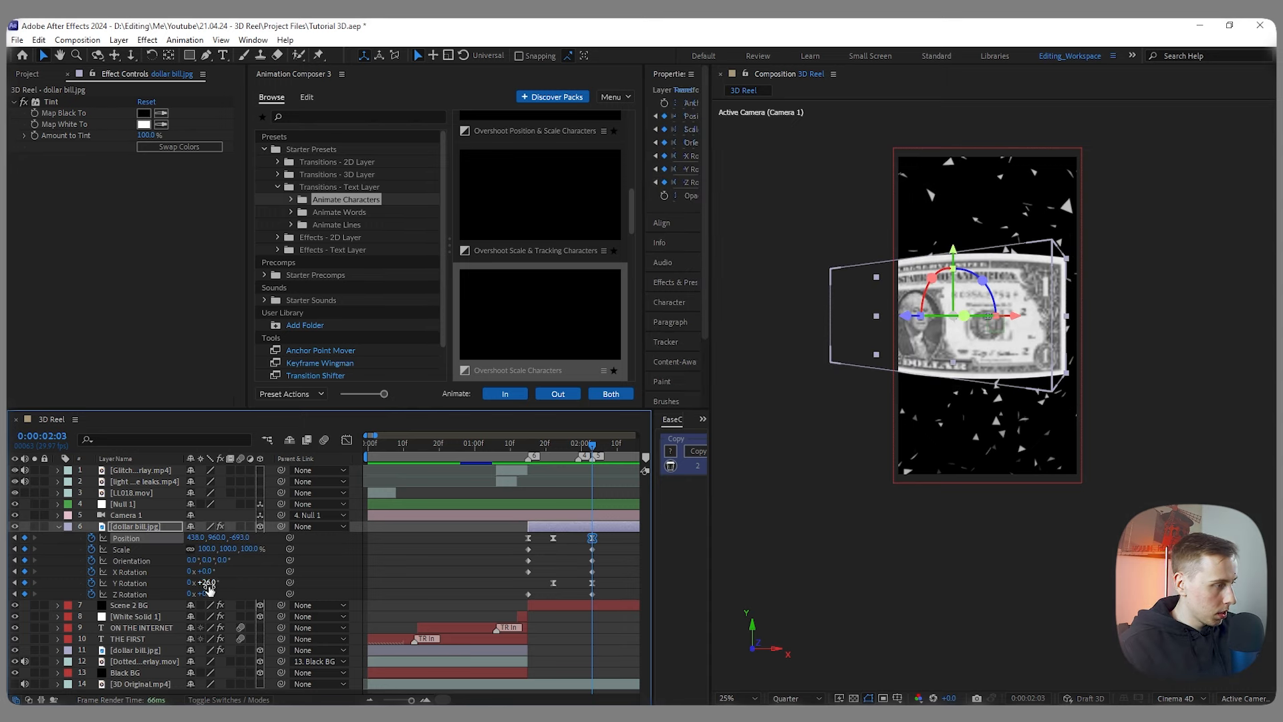
drag(208, 584, 214, 582)
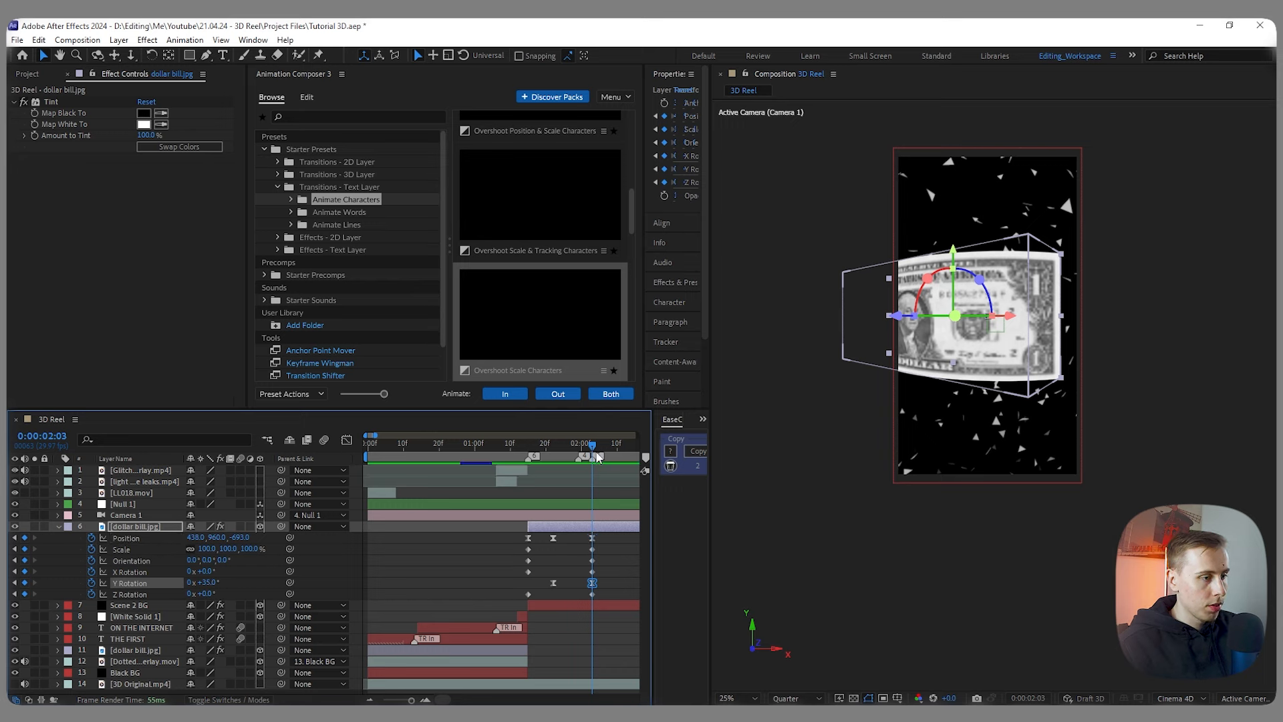
Step: Solo the 3D Original reference video and examine its transition to the next scene between 0:00:01:29 and 0:00:02:06
click(579, 453)
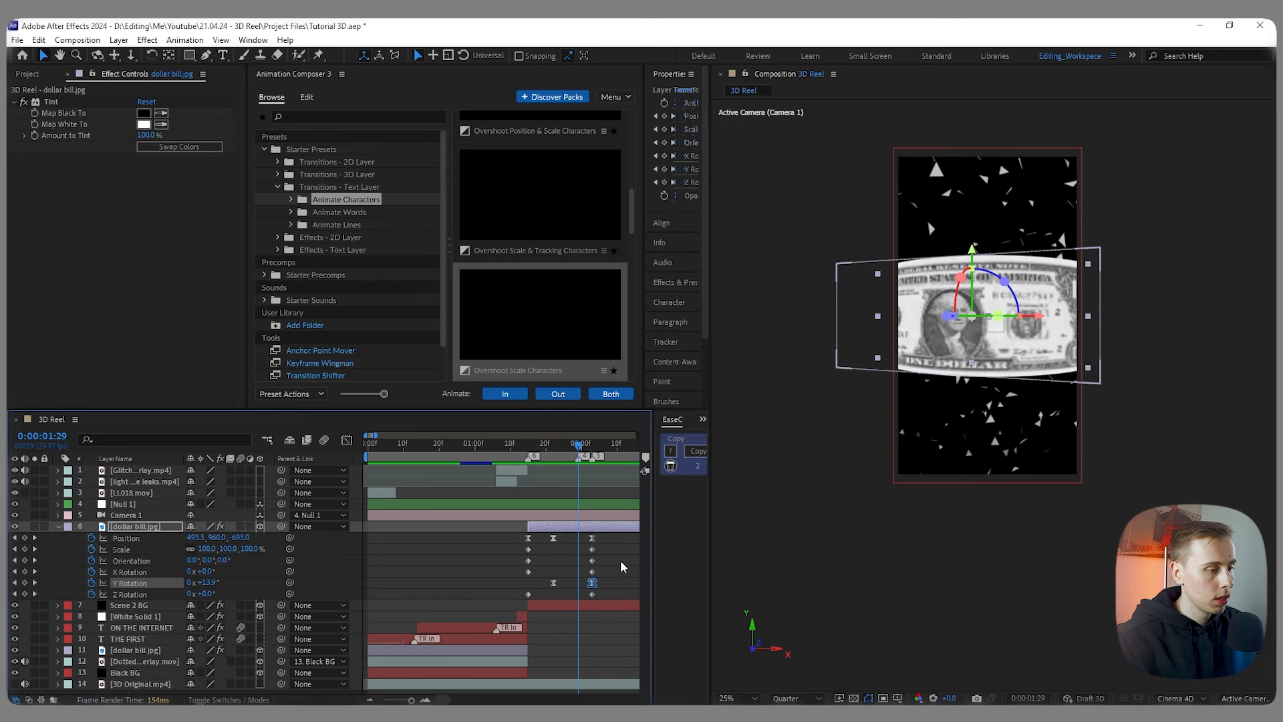
click(14, 684)
click(34, 684)
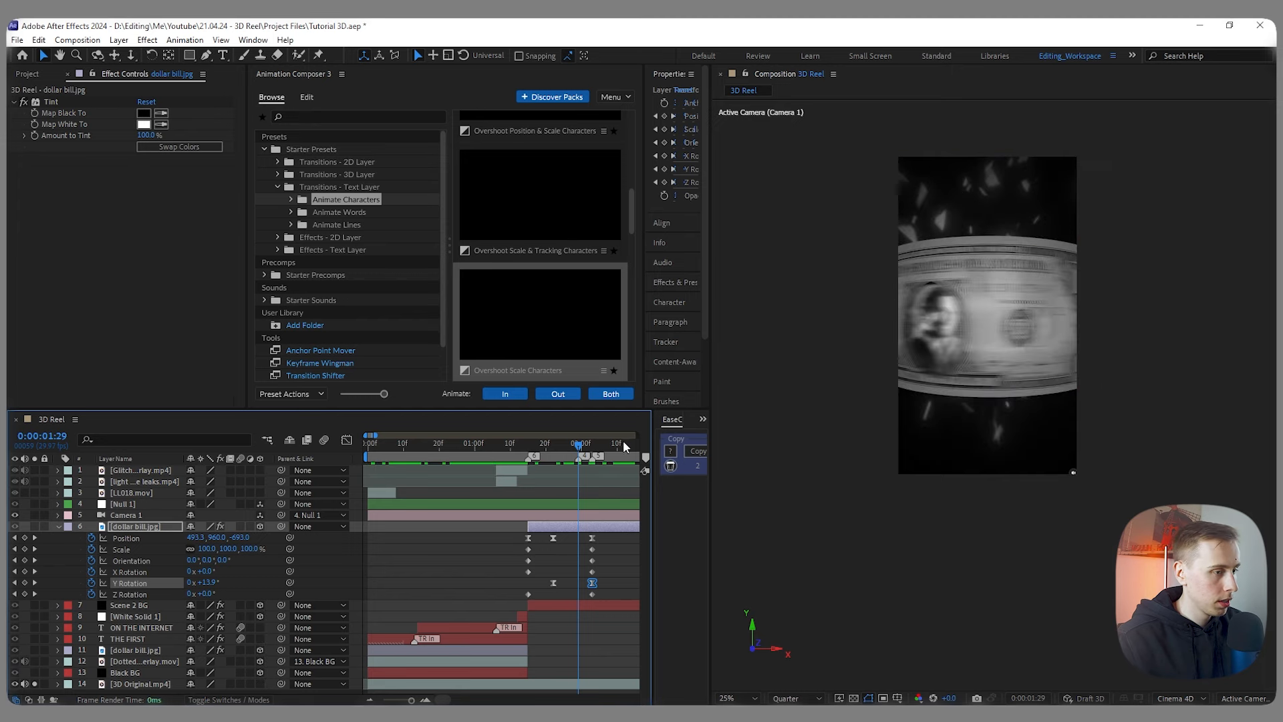
key(minus)
mouse_move(497, 445)
mouse_down()
mouse_move(475, 445)
mouse_move(498, 448)
mouse_up()
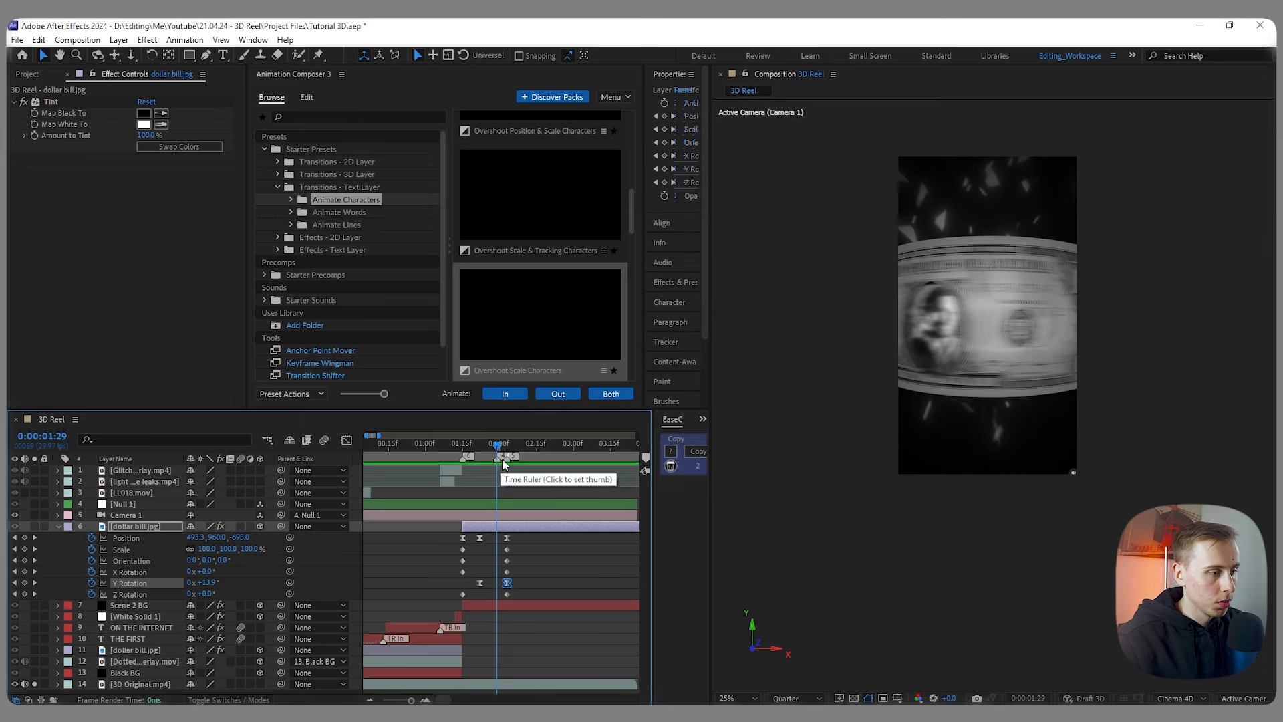
key(equal)
drag(492, 448, 522, 448)
drag(526, 444, 526, 444)
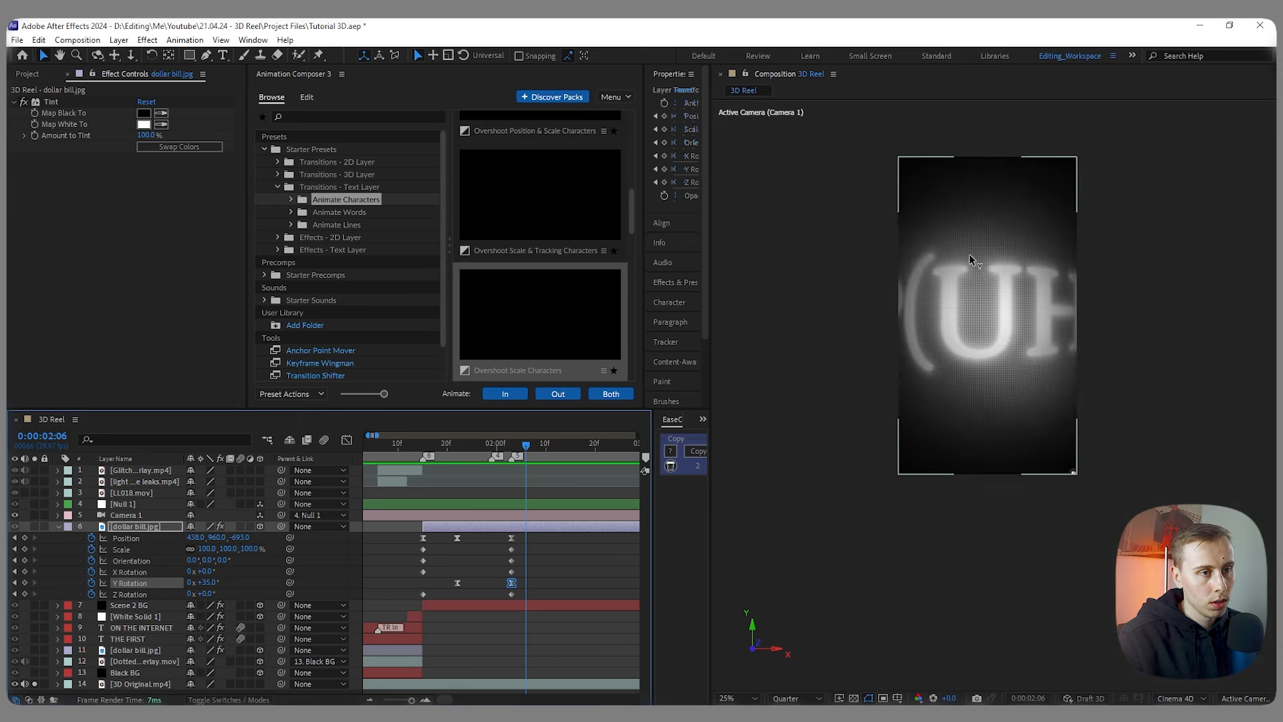
Step: Trim the ends of the scene 2 dollar bill and Scene 2 BG layers to 0:00:02:03
drag(527, 446, 492, 447)
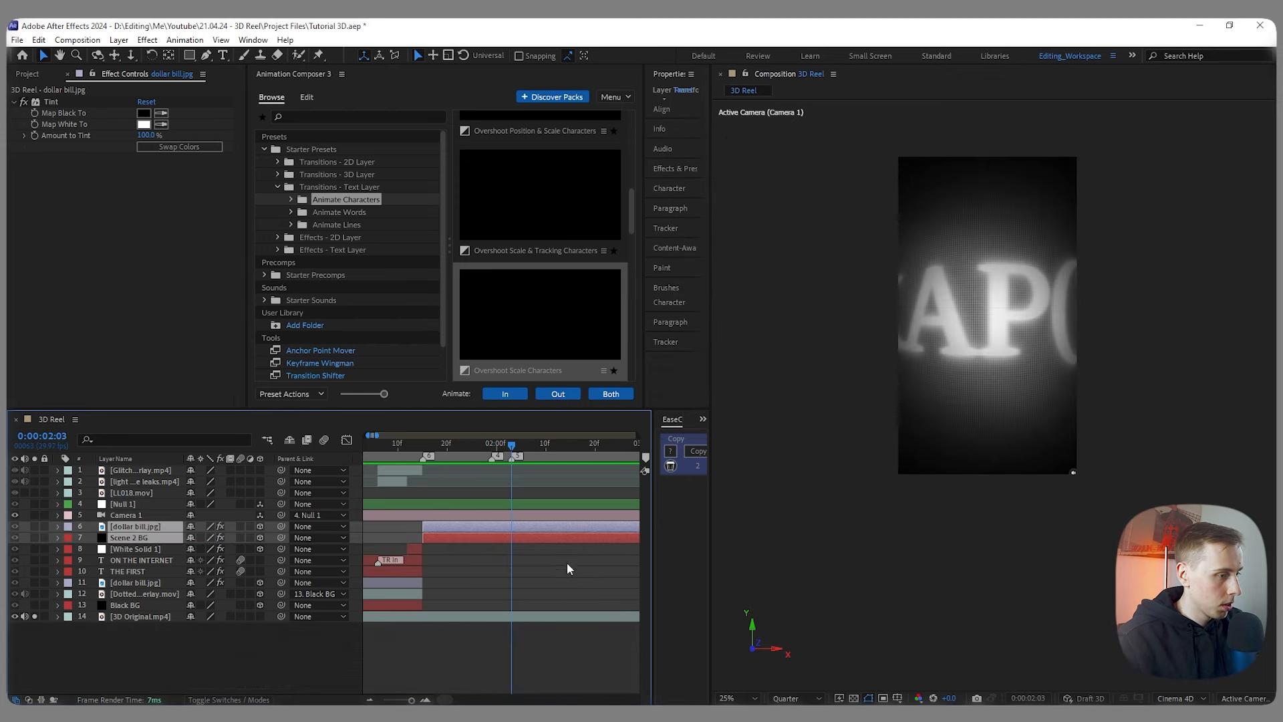
click(567, 563)
click(542, 525)
shift+click(539, 535)
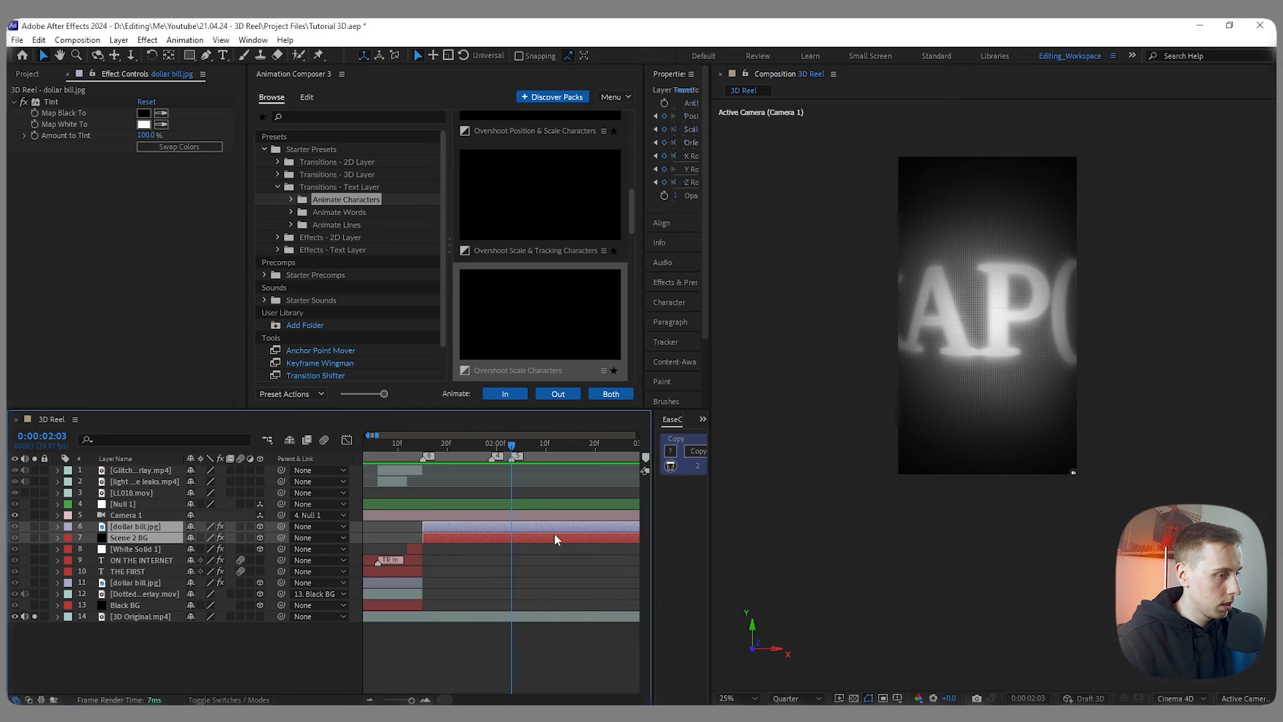
key(alt+])
click(553, 539)
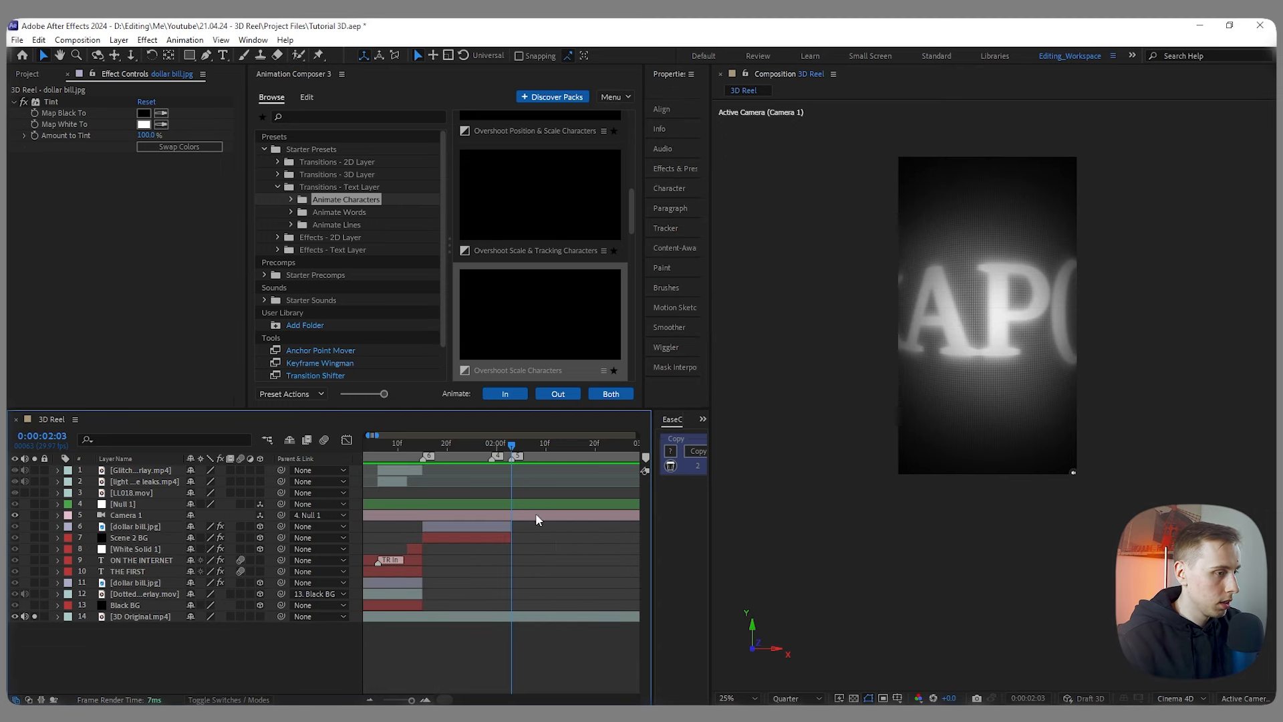
Step: Hide the 3D Original reference video and add a black 1080 x 1920 px solid layer to the composition
drag(521, 464, 572, 467)
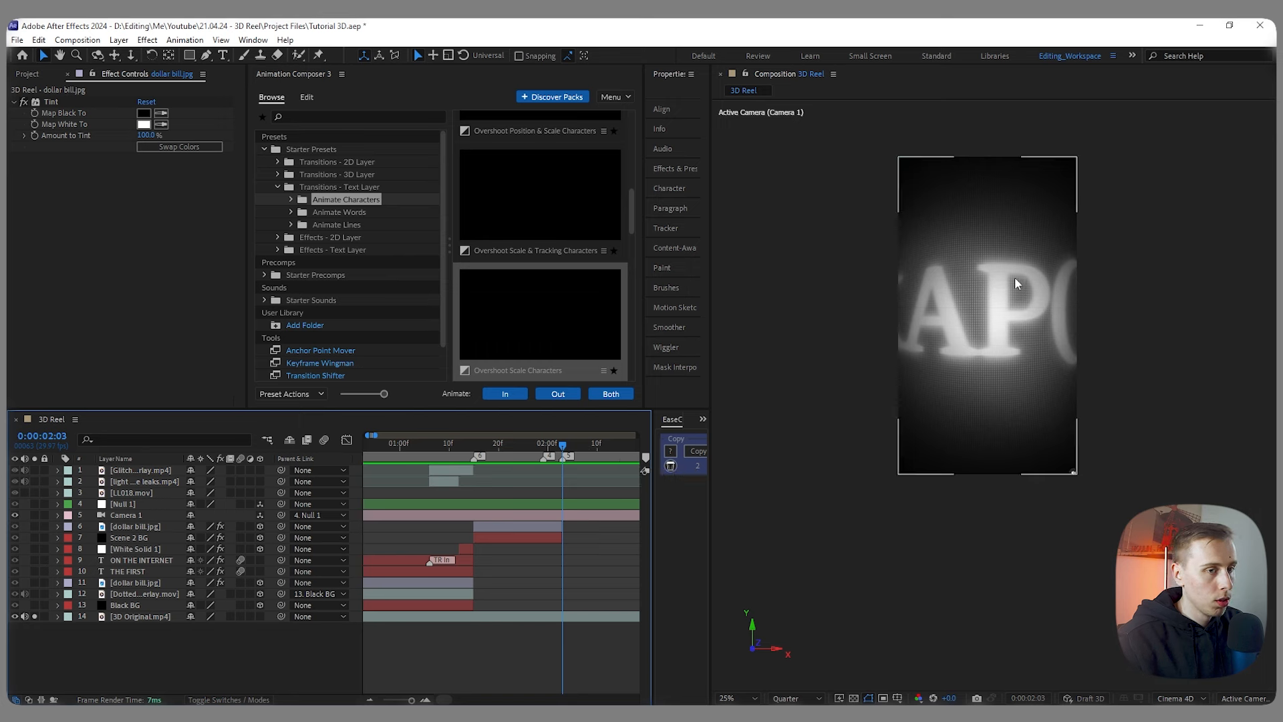
click(16, 616)
key(j)
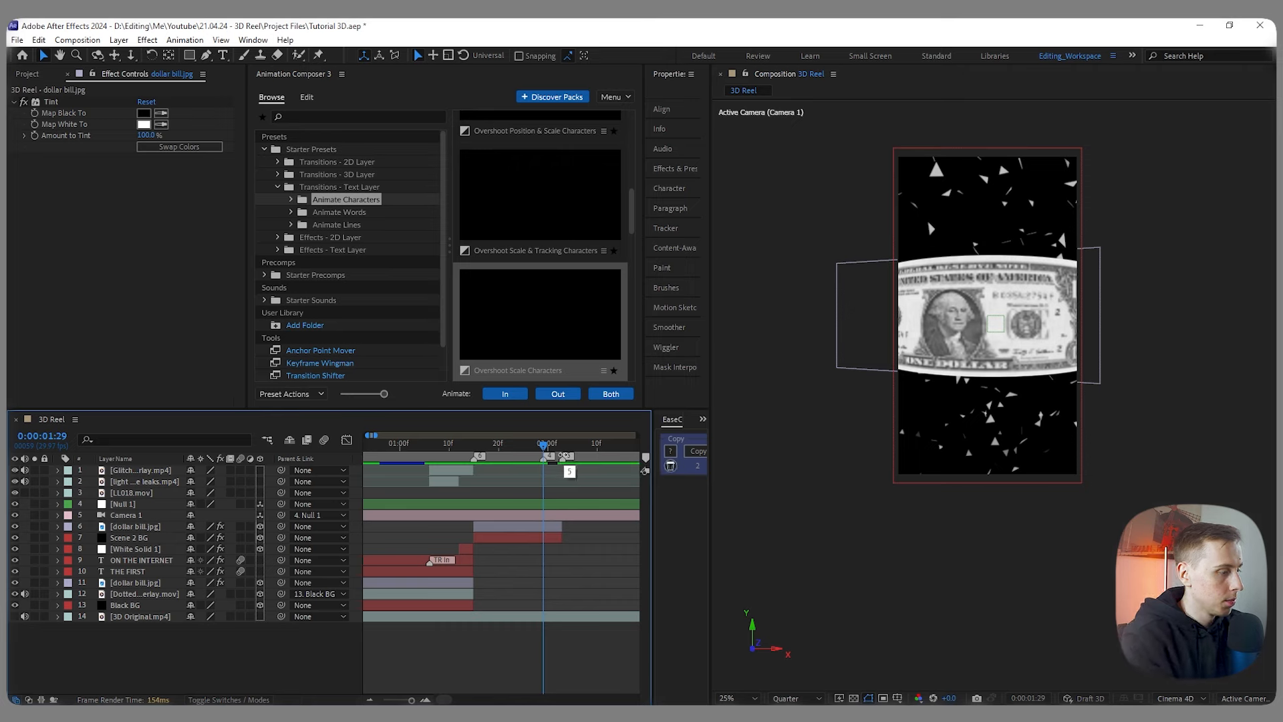
right_click(227, 479)
mouse_move(284, 489)
click(444, 522)
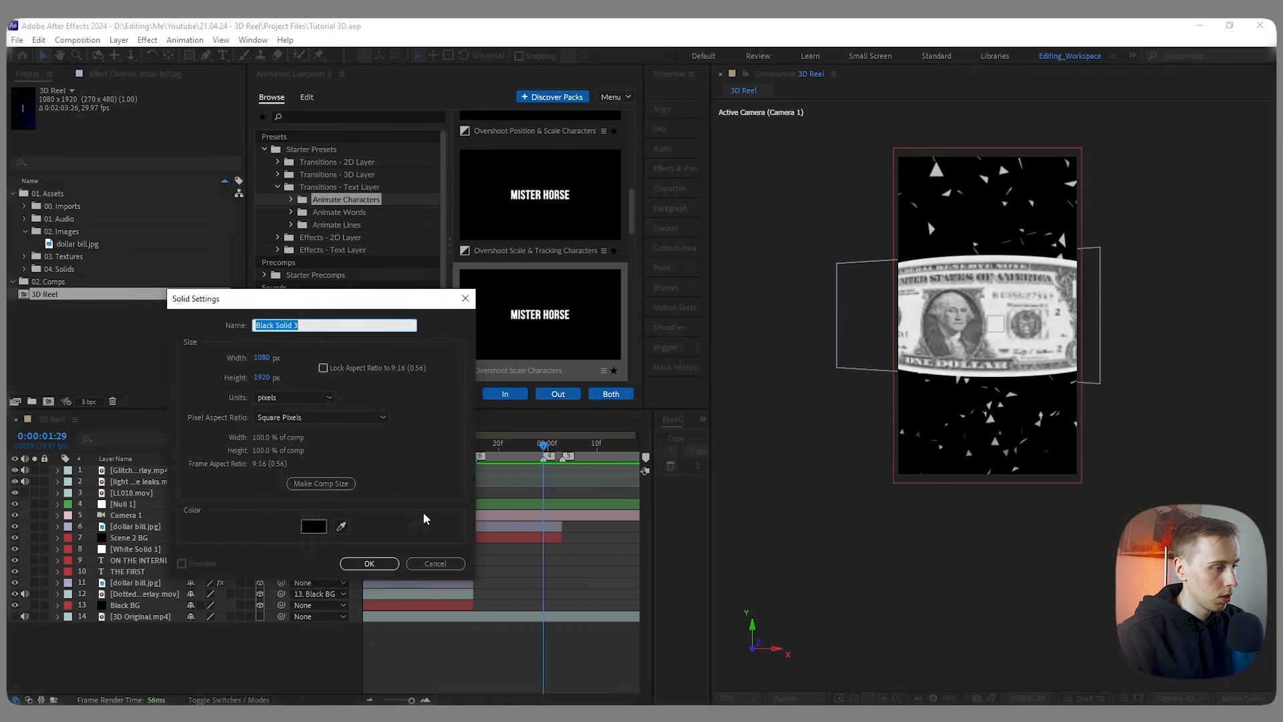
click(369, 564)
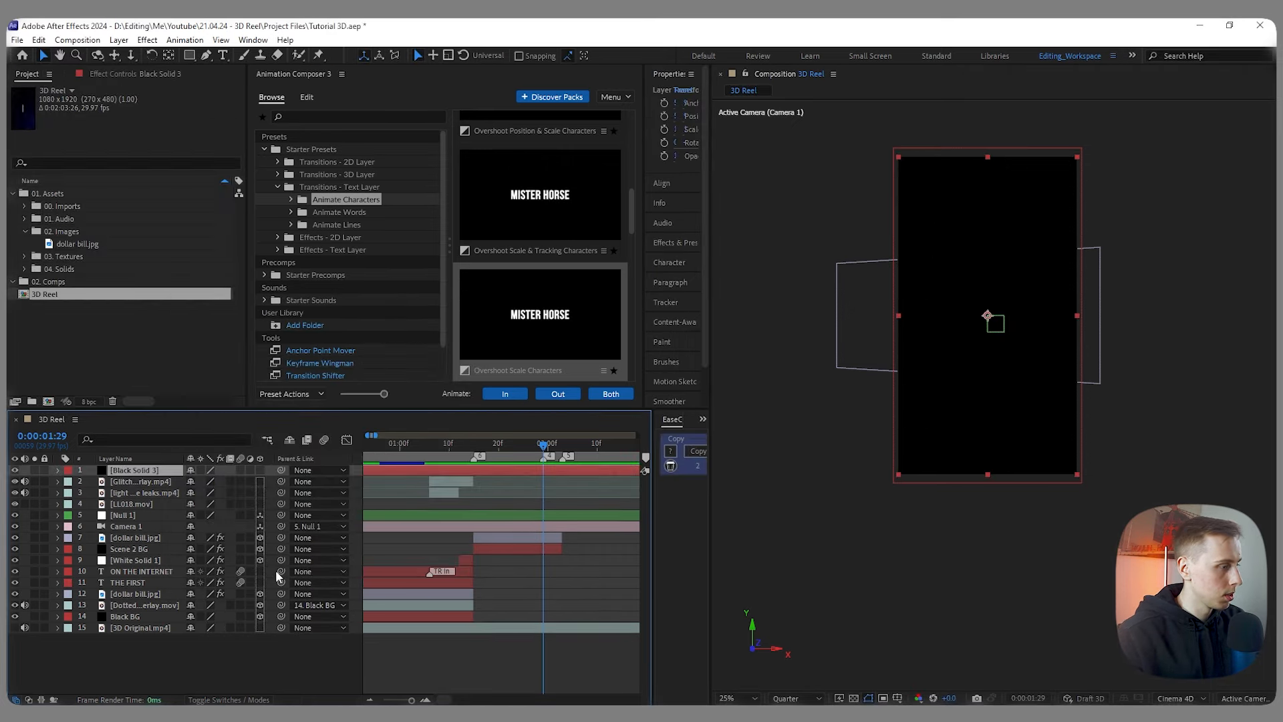
Step: Place the new black solid directly below Camera 1 in the layer order and trim its start to 0:00:01:29
key(ctrl+[)
key(ctrl+[)
key(ctrl+[)
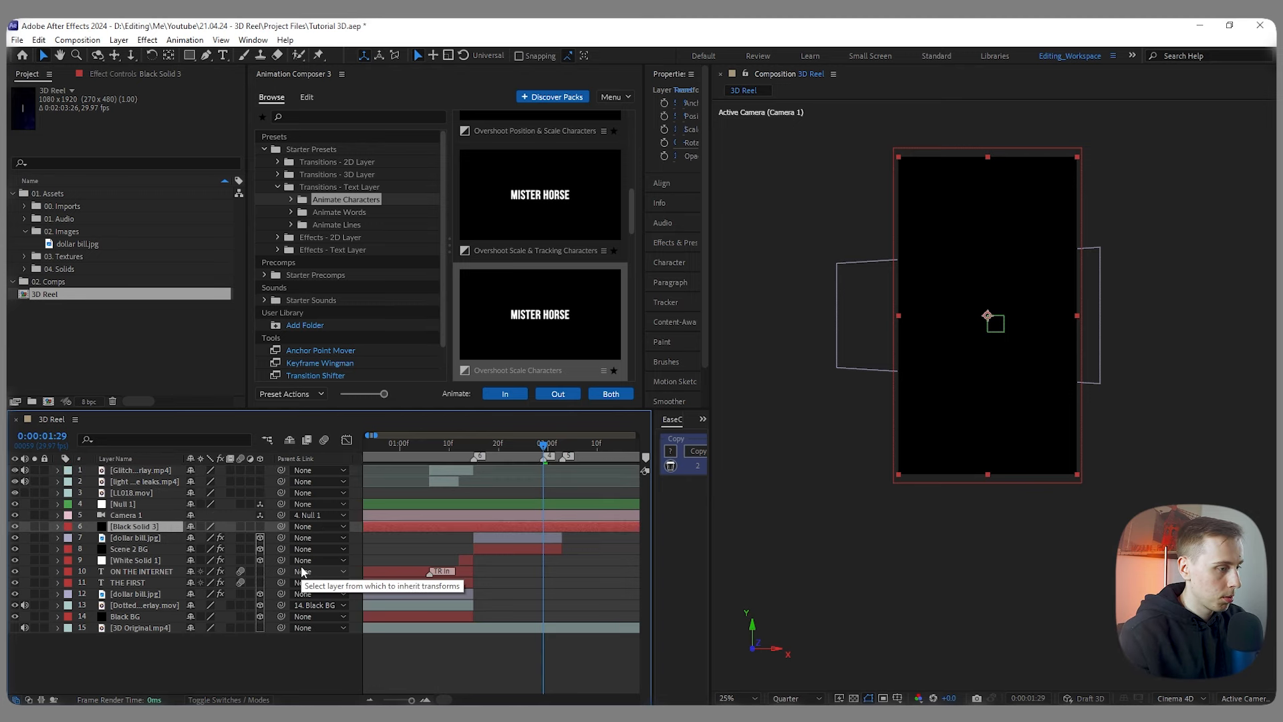
key(minus)
key(minus)
key(minus)
drag(367, 526, 471, 526)
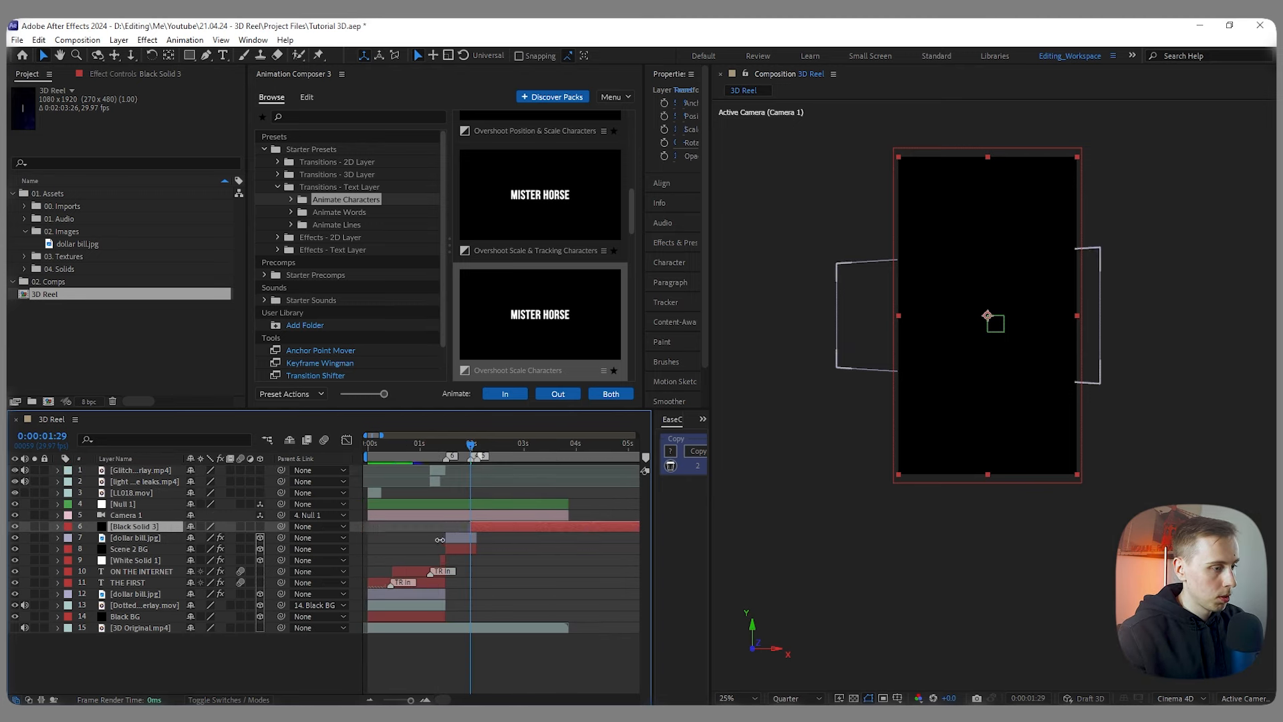
key(equal)
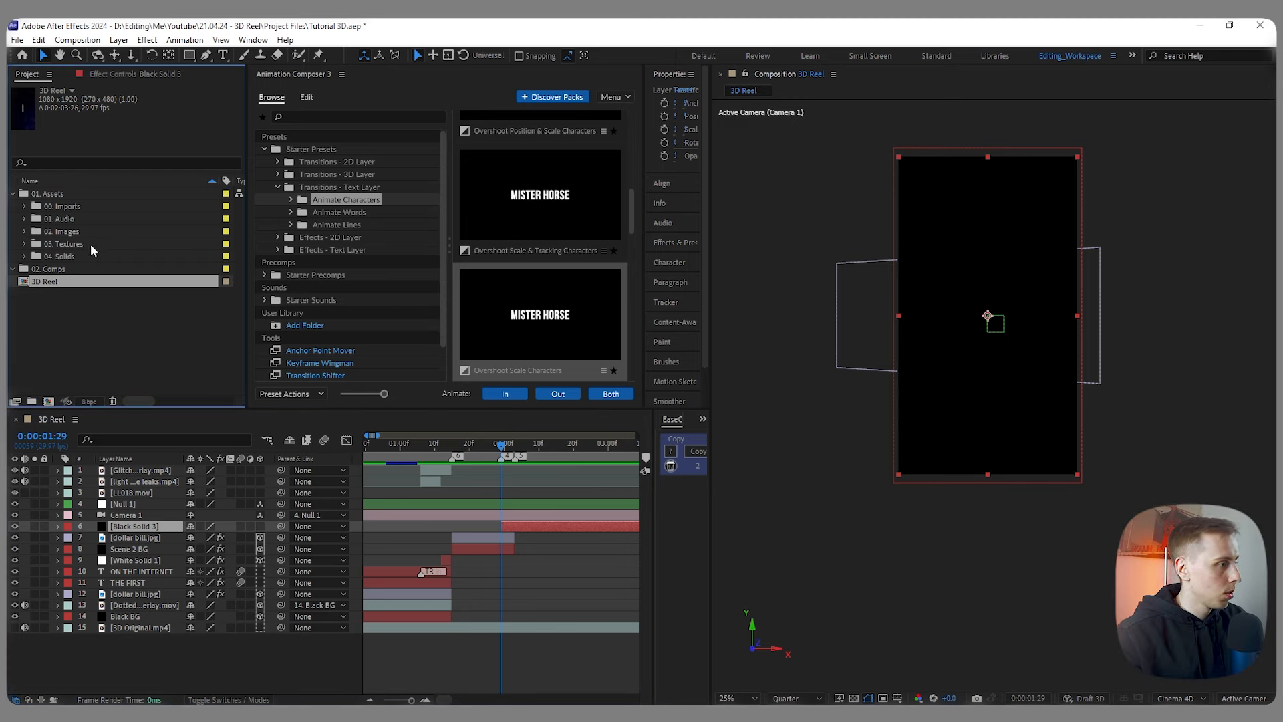
Step: Add DOT_GRID_BLACK.png from the Textures folder directly above the new black solid and start it at 0:00:01:29
click(26, 244)
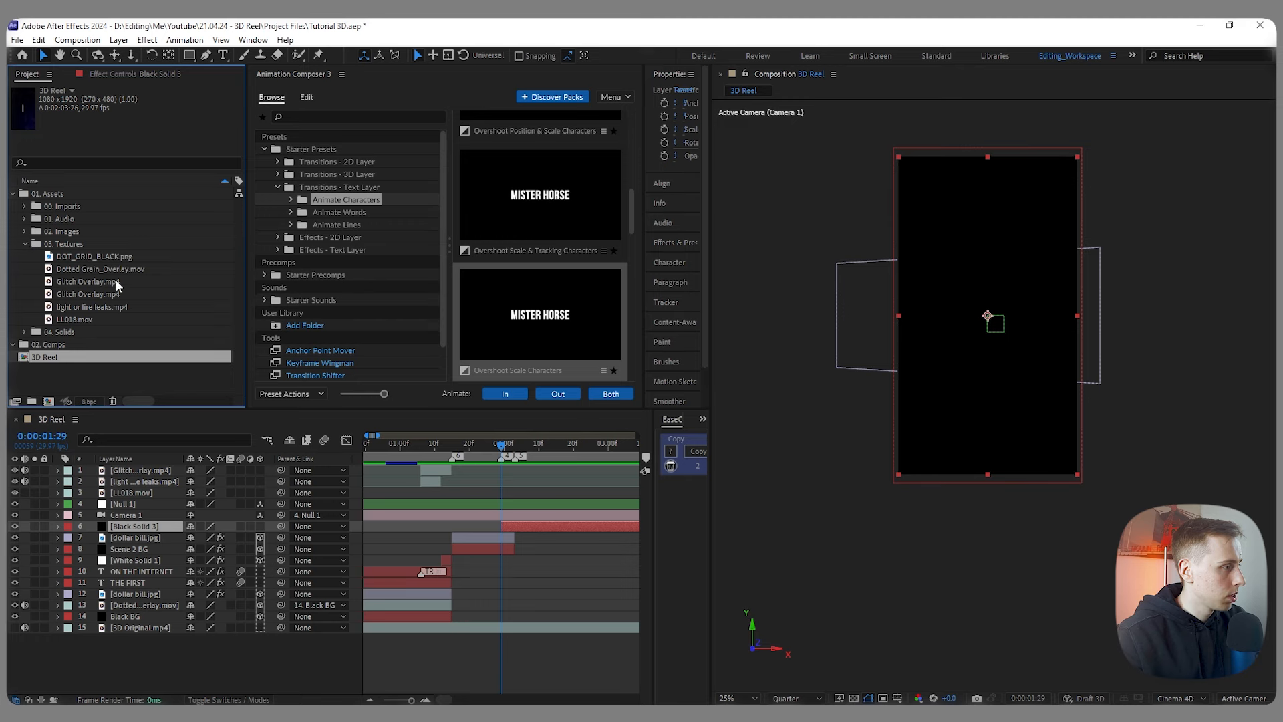
drag(83, 254, 130, 528)
key(minus)
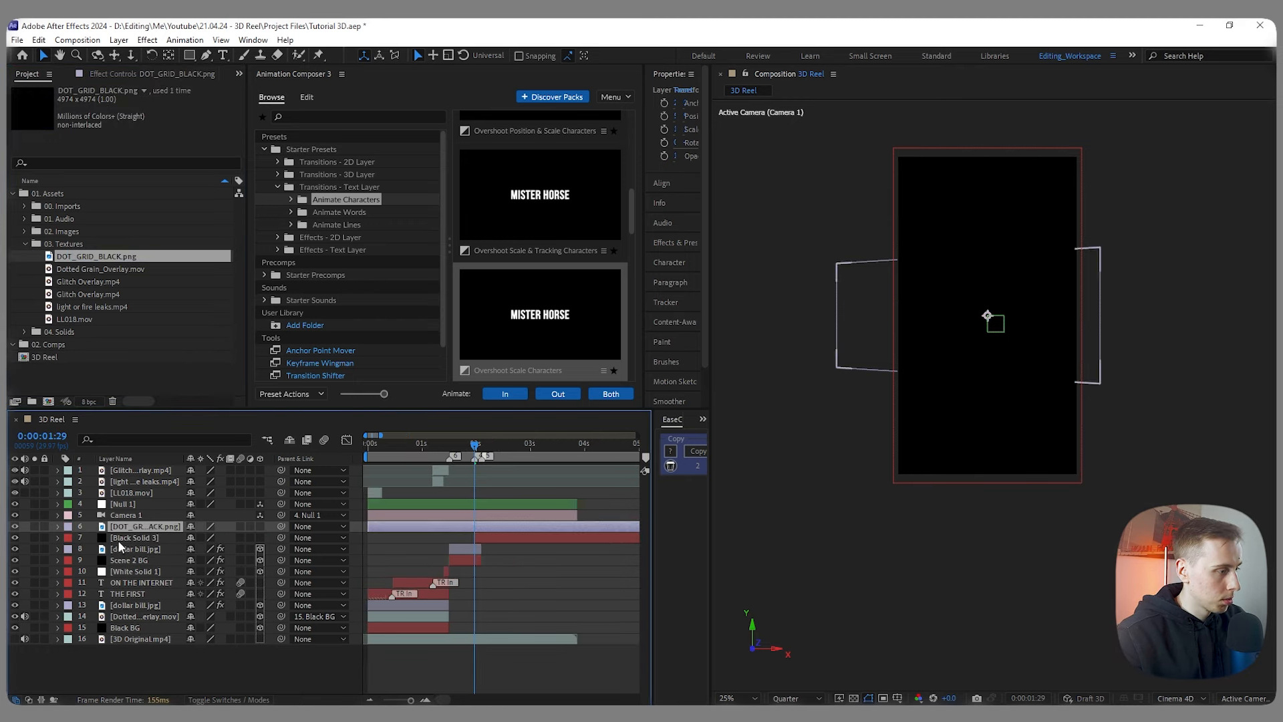
drag(364, 528, 475, 528)
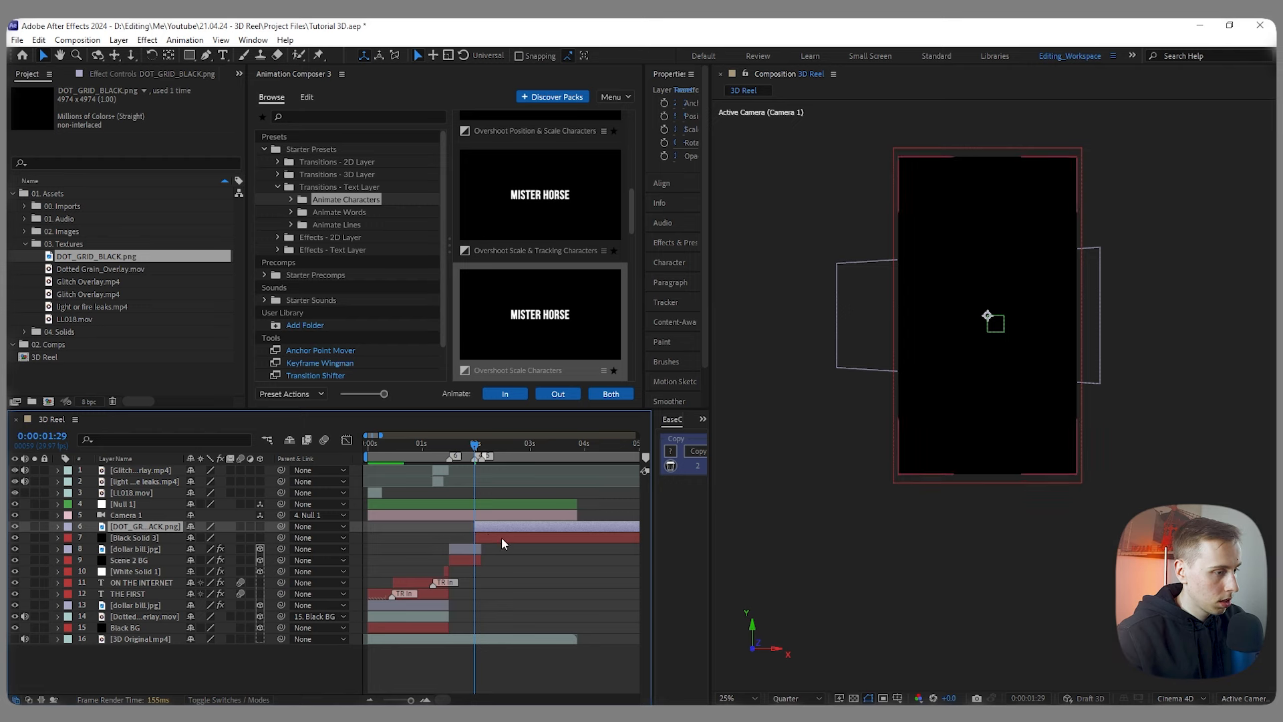
Step: Apply a Tint effect to the dot grid layer, map its black to white, and check the dots at full preview resolution
key(equal)
key(ctrl+space)
text(tint)
key(Return)
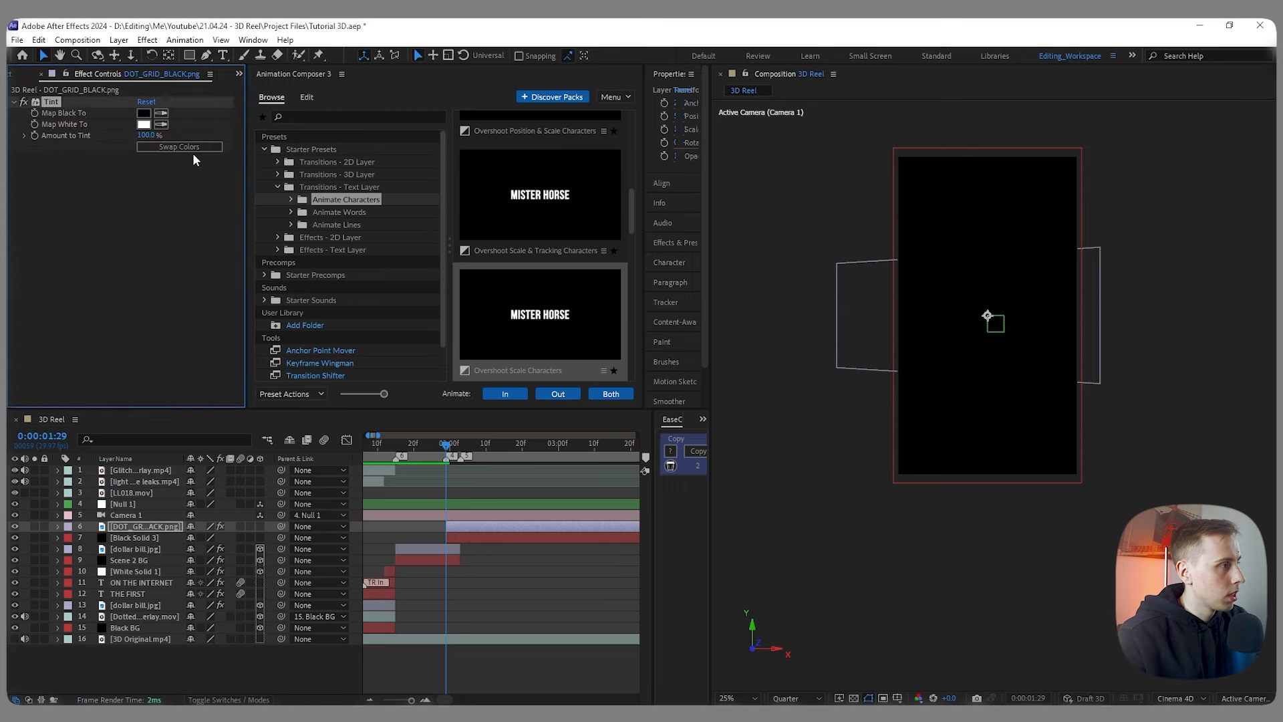
click(161, 113)
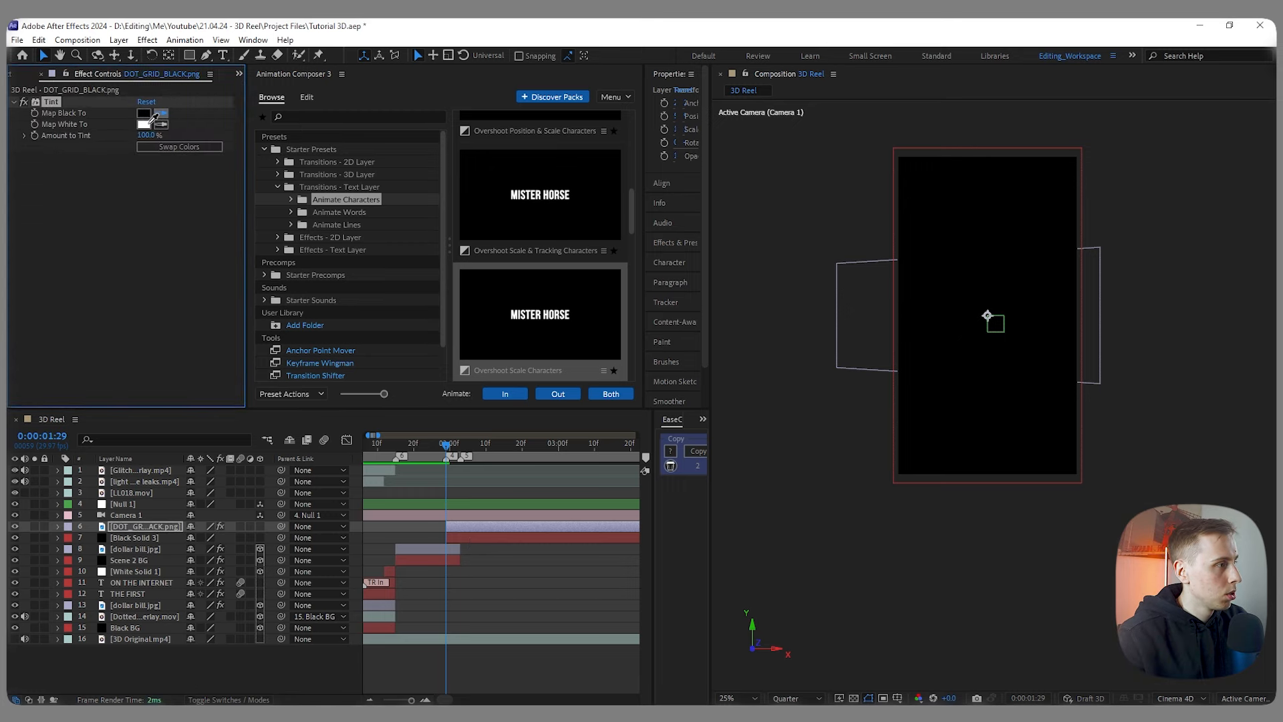
click(144, 124)
scroll(933, 273, up, 4)
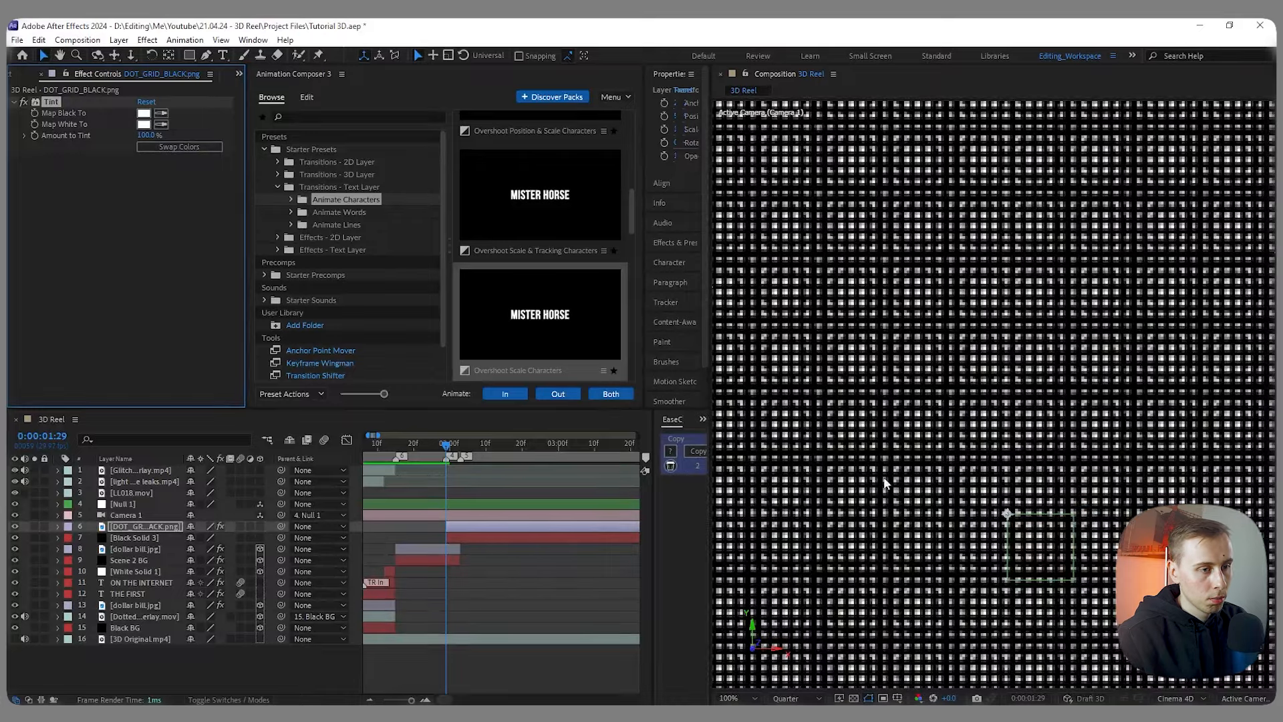
click(795, 699)
click(792, 610)
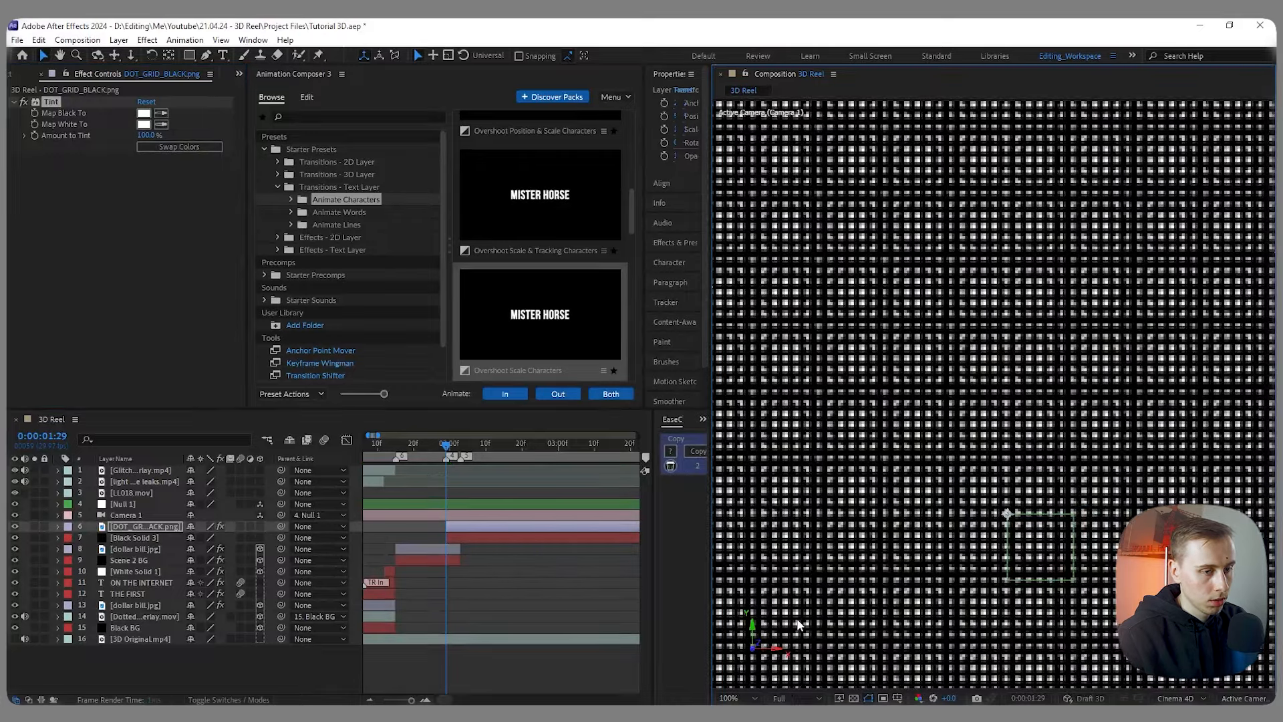
scroll(928, 461, down, 2)
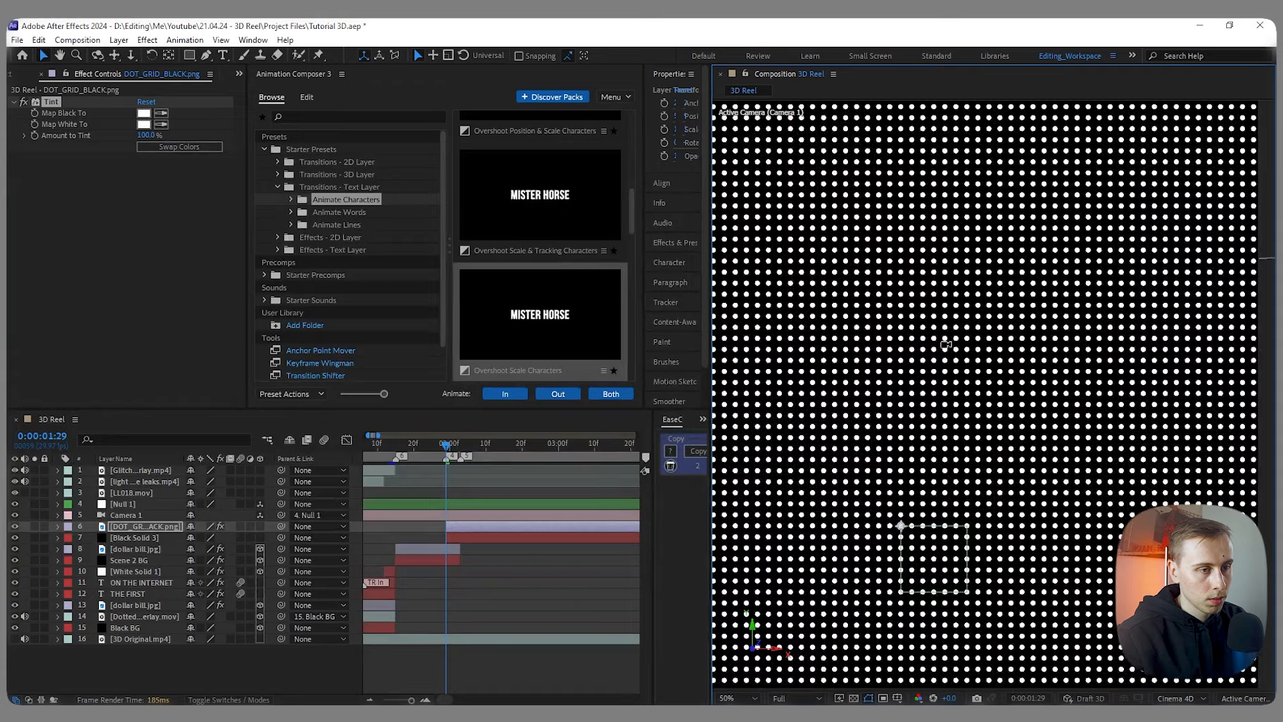
scroll(954, 339, down, 1)
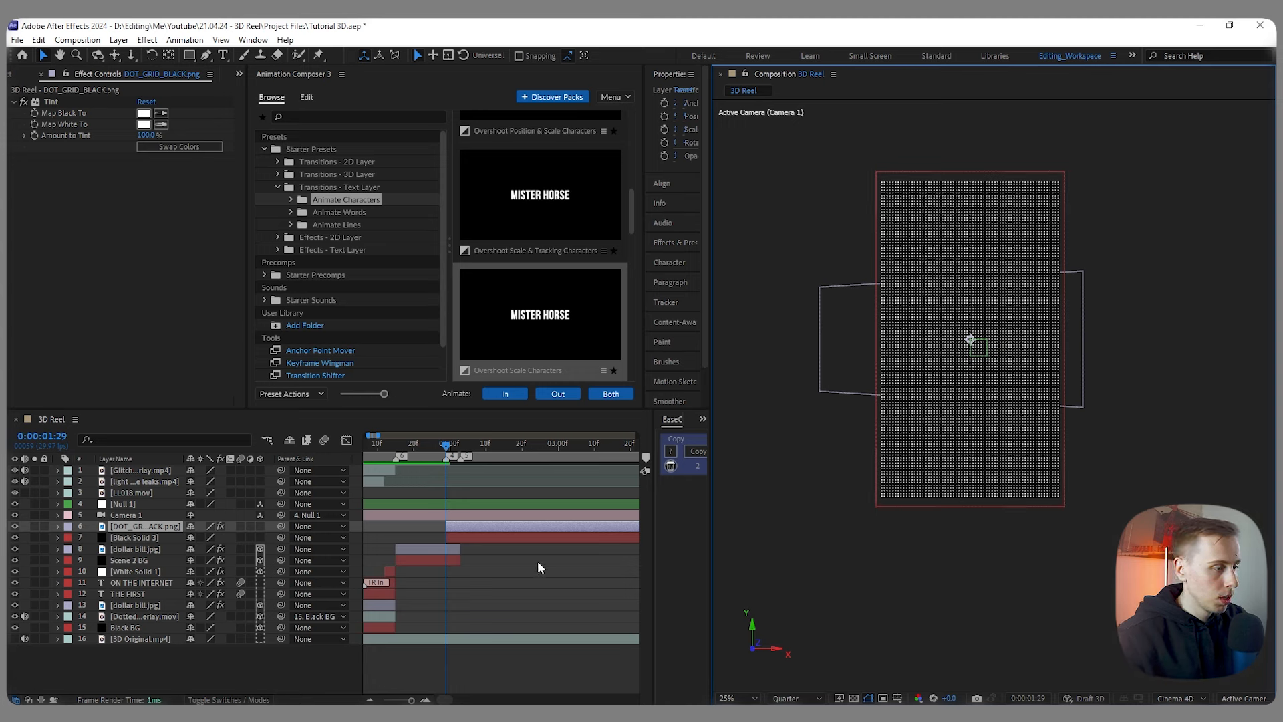
Step: Add an adjustment layer directly above the dot grid layer and trim its start to 0:00:01:29
right_click(270, 667)
mouse_move(334, 509)
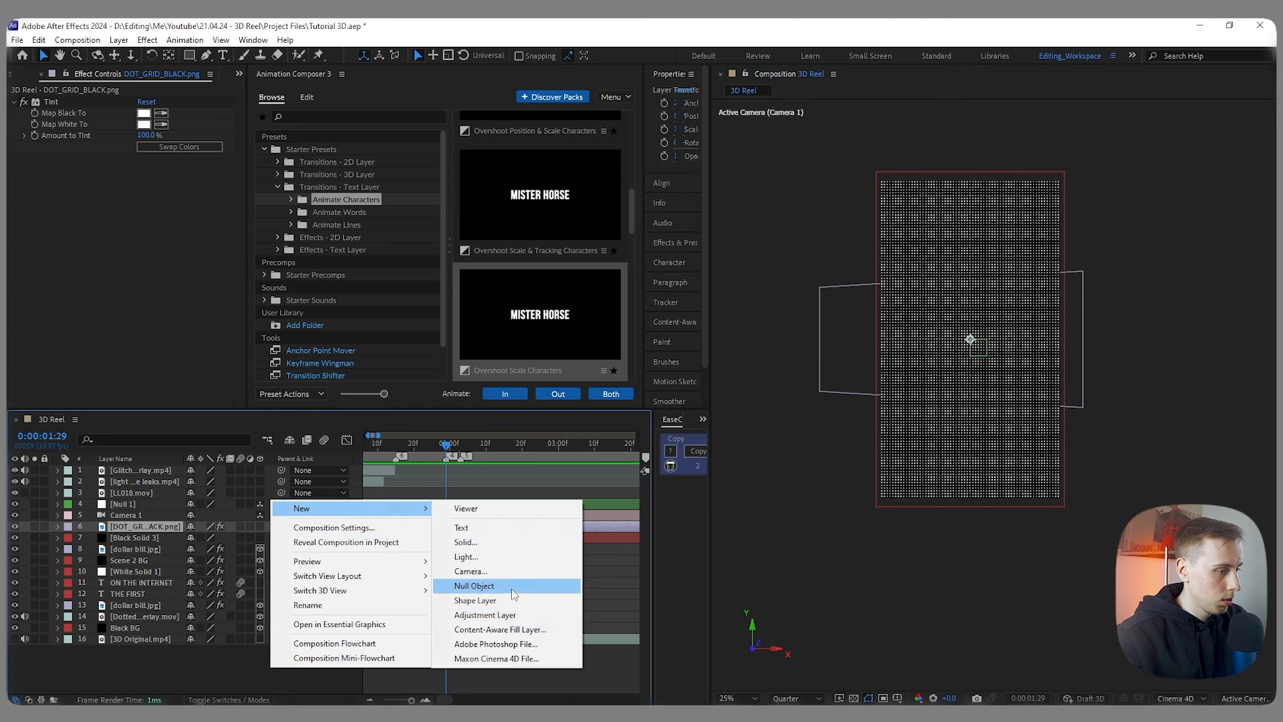
click(486, 615)
scroll(439, 537, down, 1)
drag(369, 526, 475, 526)
scroll(481, 531, up, 2)
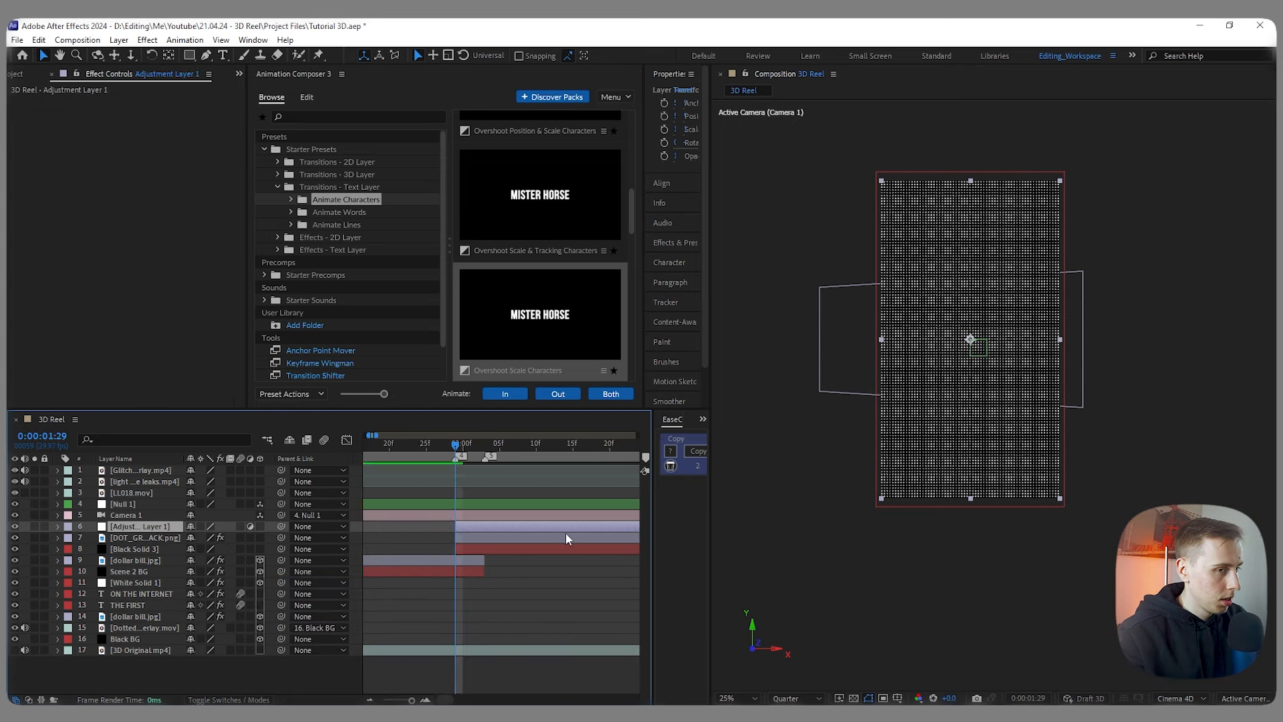
Step: Apply a Bulge effect to the adjustment layer with a horizontal radius of 1460 and a vertical radius of 1636
key(ctrl+space)
text(bul)
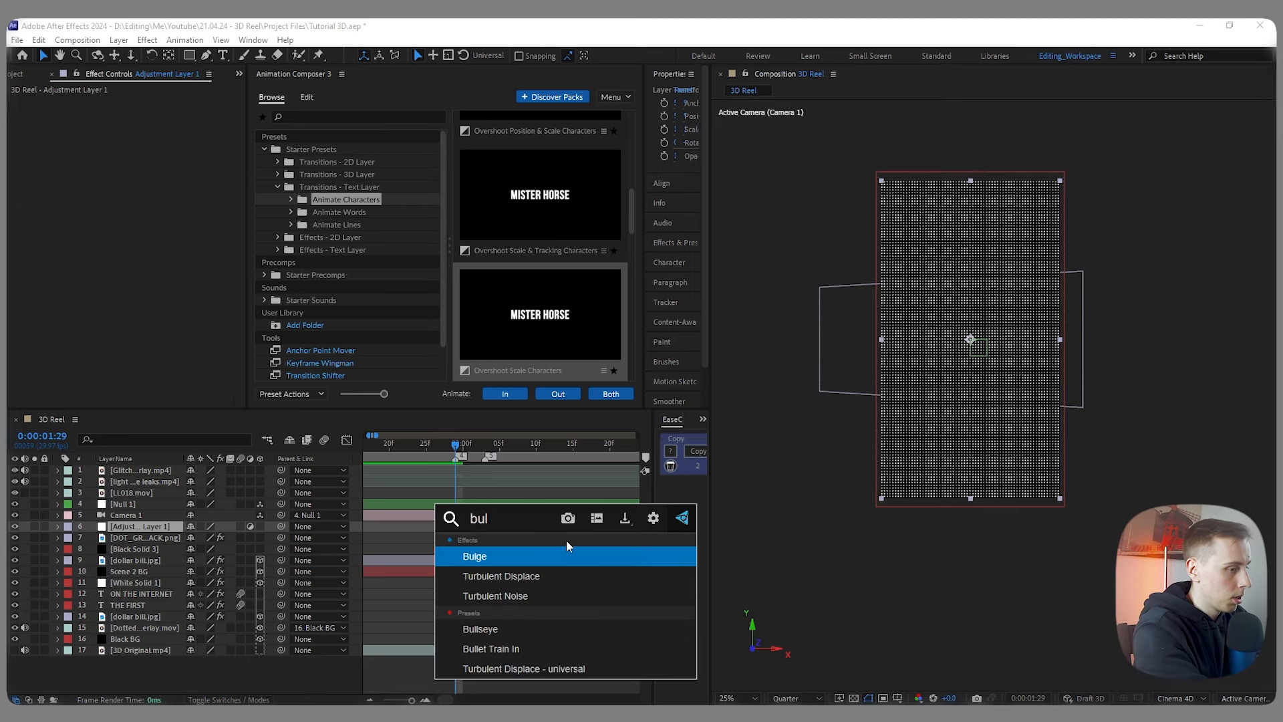
key(Return)
drag(693, 144, 689, 143)
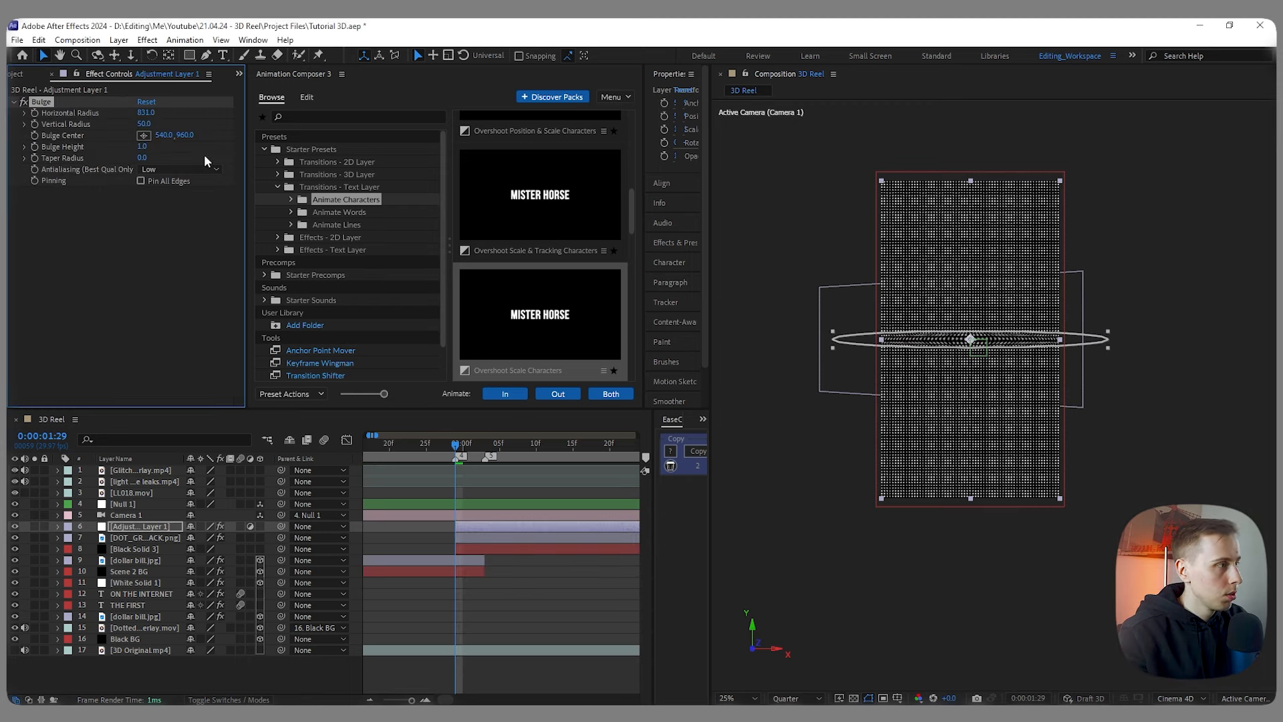
drag(154, 122, 436, 119)
drag(148, 113, 229, 119)
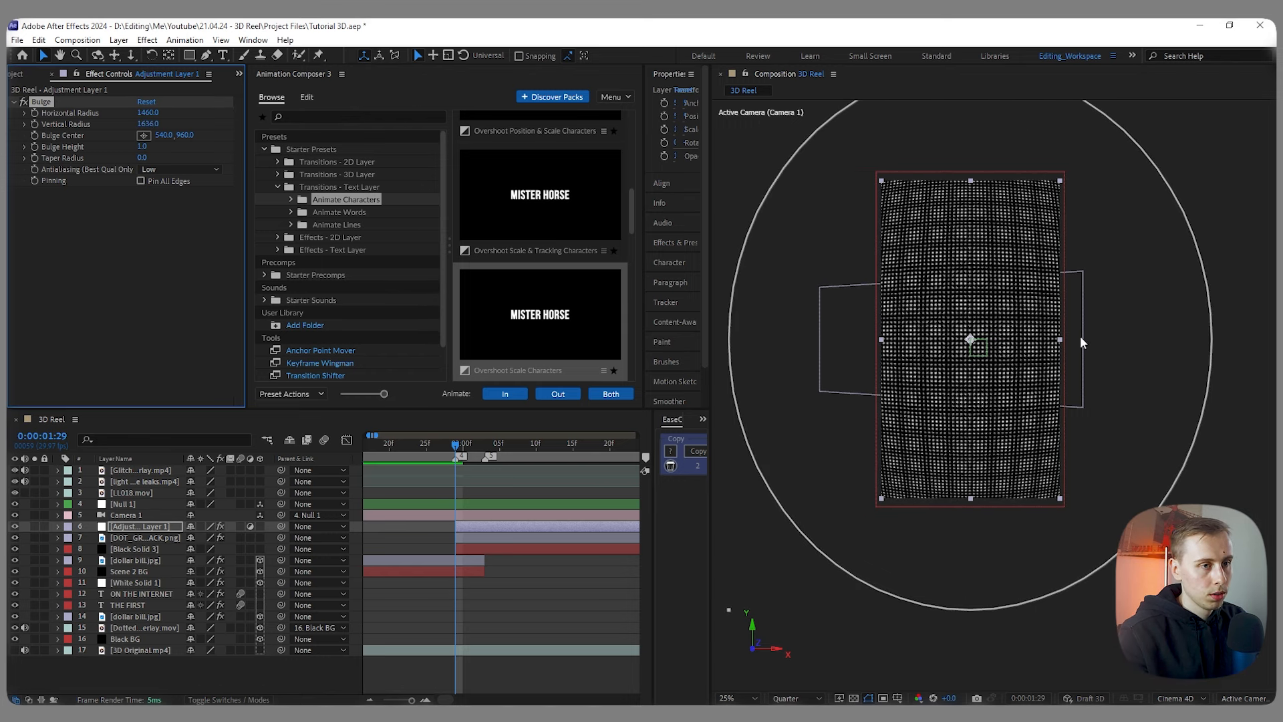
Step: Solo the 3D Original reference video, examine its dotted background between 0:00:01:29 and 0:00:02:06, and hide it again
click(142, 538)
click(14, 649)
click(35, 649)
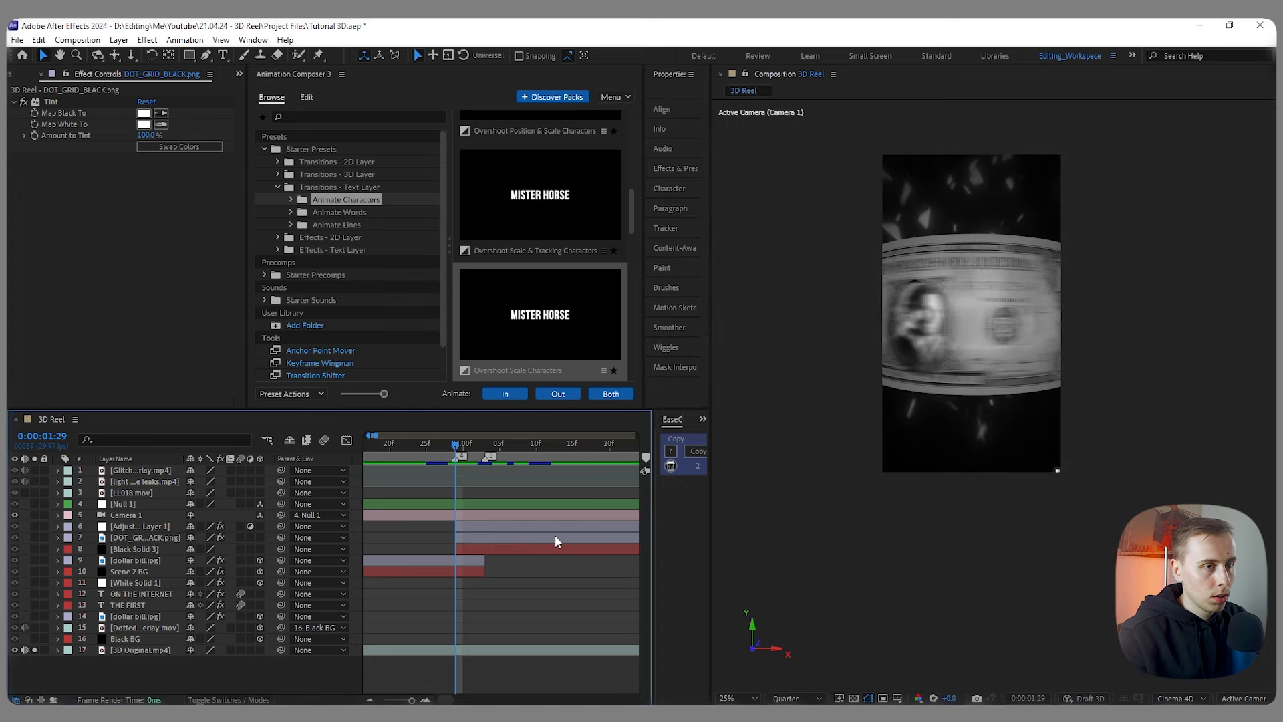
key(space)
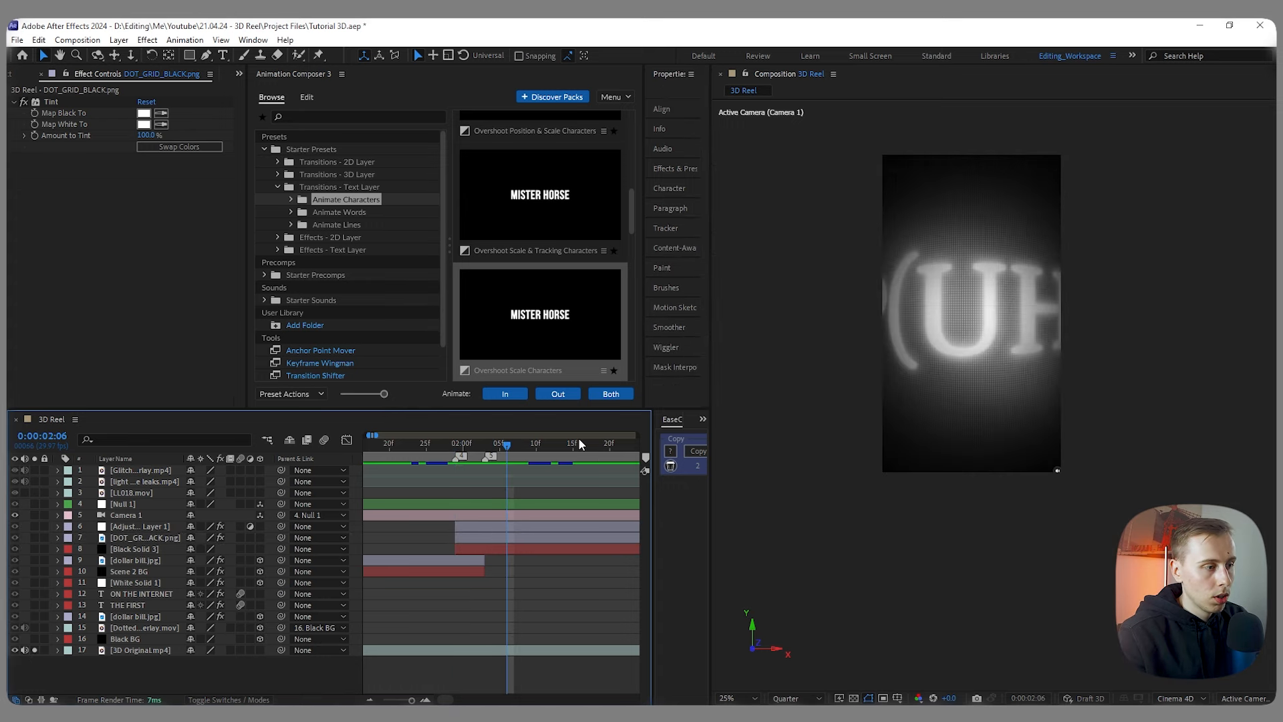
drag(505, 449, 492, 449)
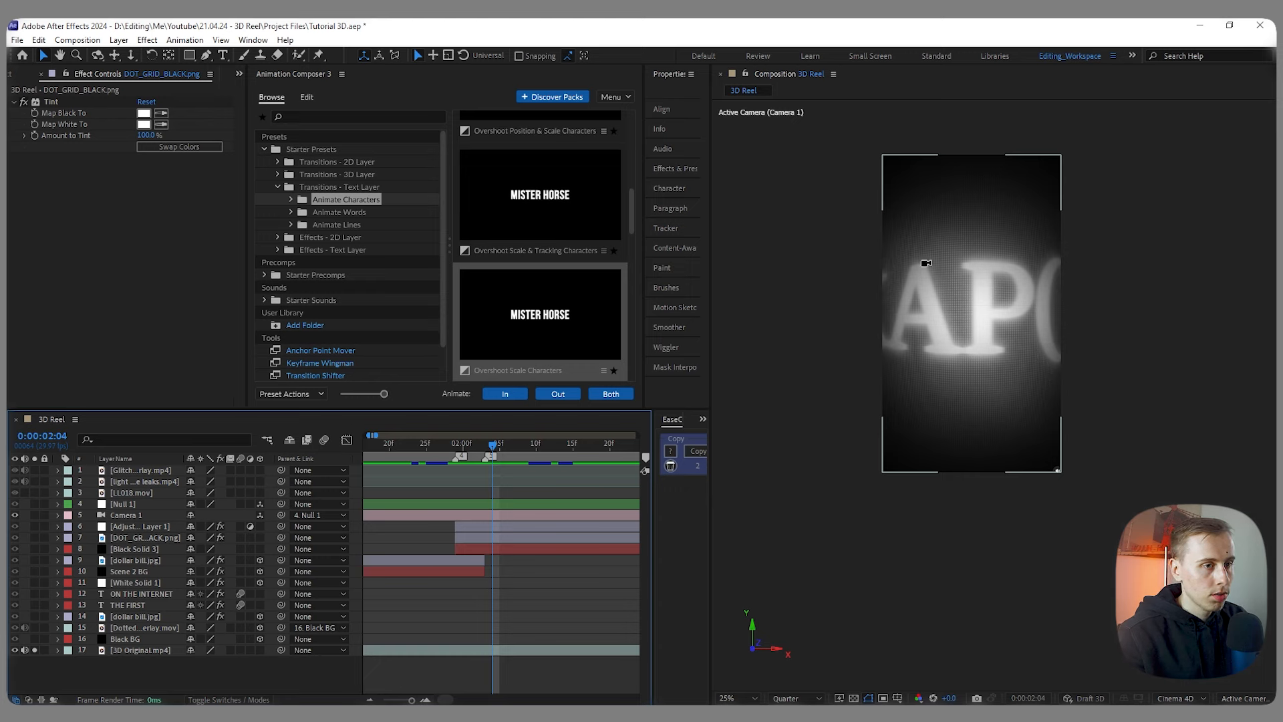
scroll(890, 194, up, 2)
scroll(917, 167, down, 2)
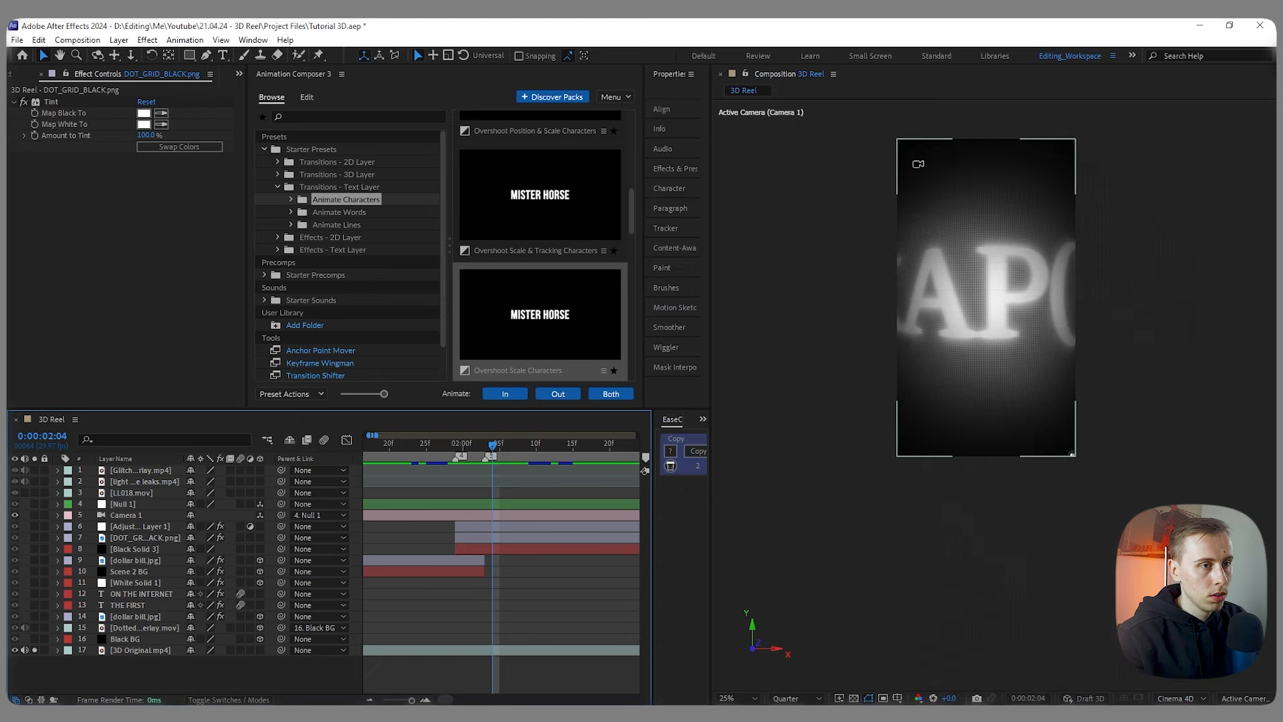
click(15, 650)
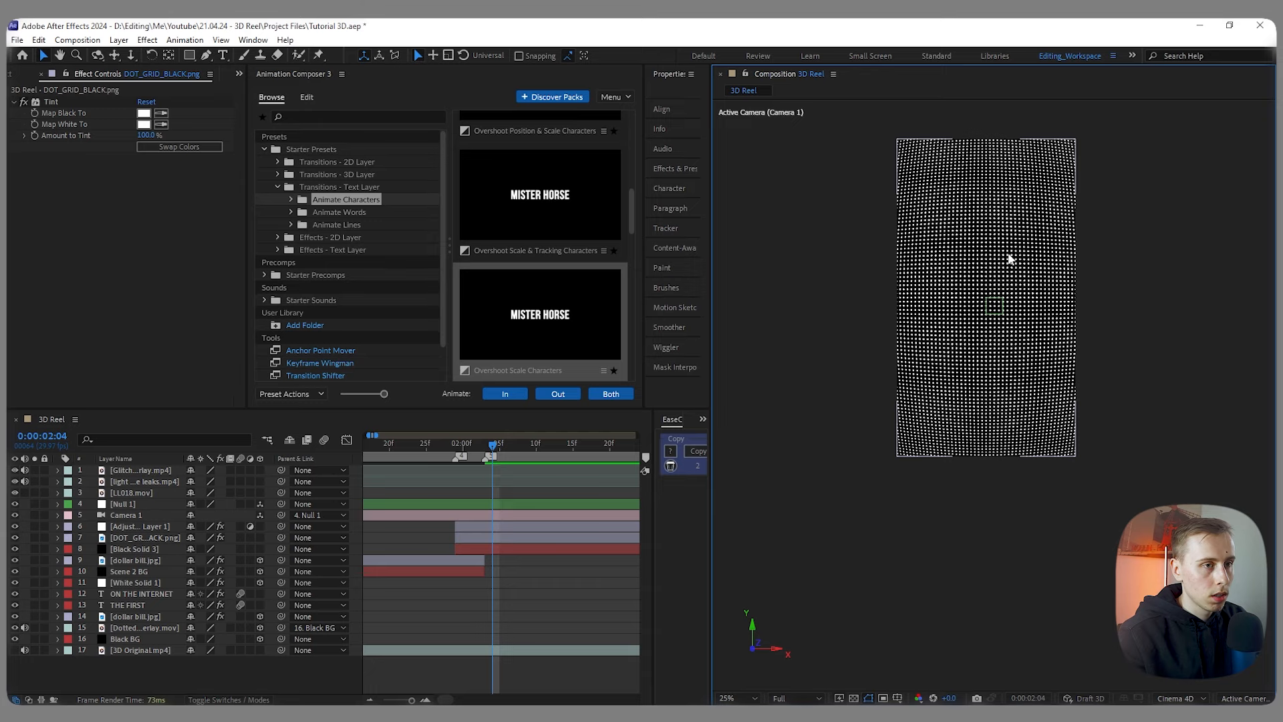
Step: Try scaling the dot grid layer down to 45% and compare the dot size
click(506, 537)
key(s)
drag(200, 548, 206, 548)
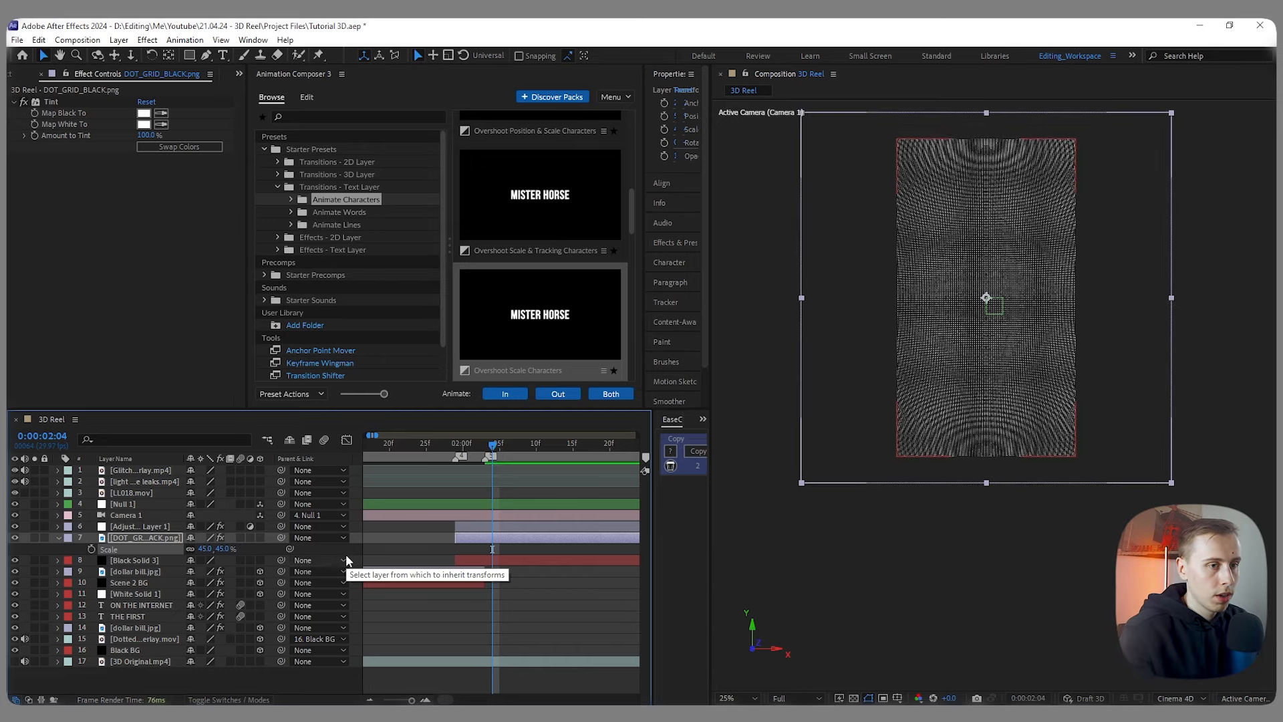
click(592, 595)
scroll(982, 239, up, 3)
scroll(983, 239, down, 3)
scroll(982, 242, up, 2)
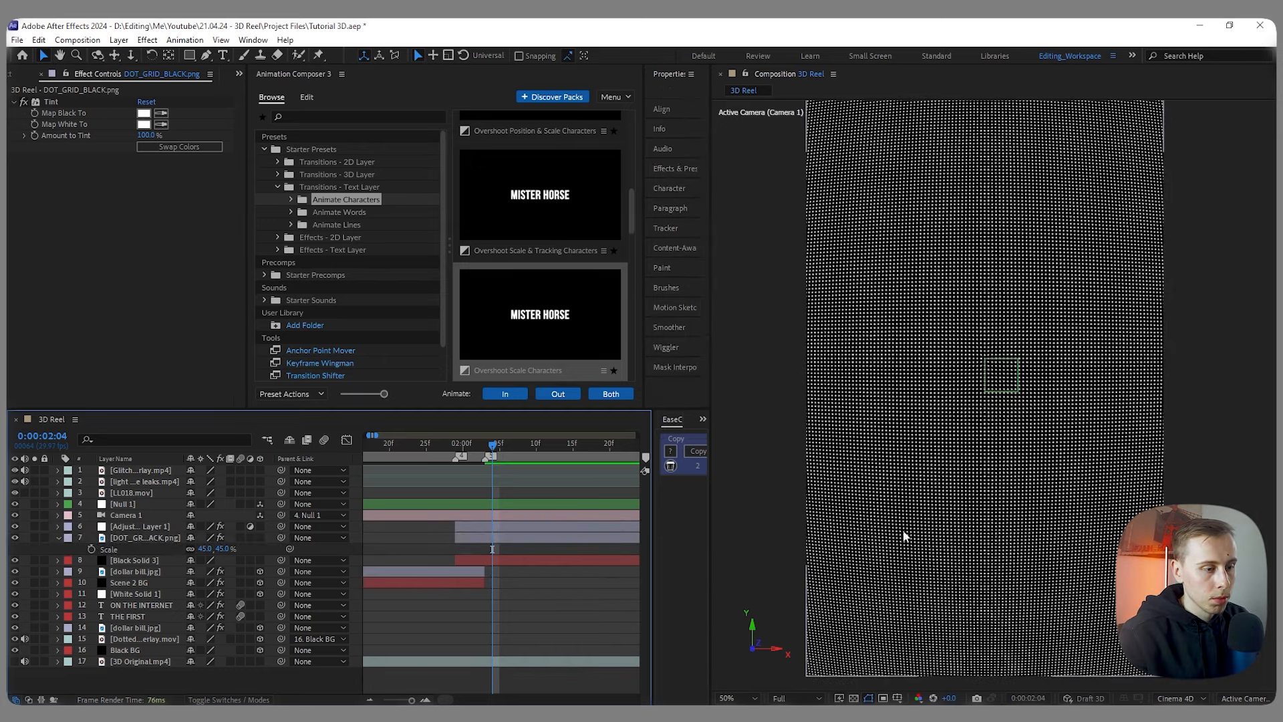
Step: Set the dot grid layer's scale to 55% and return the preview resolution to Quarter
click(205, 549)
text(55)
key(Return)
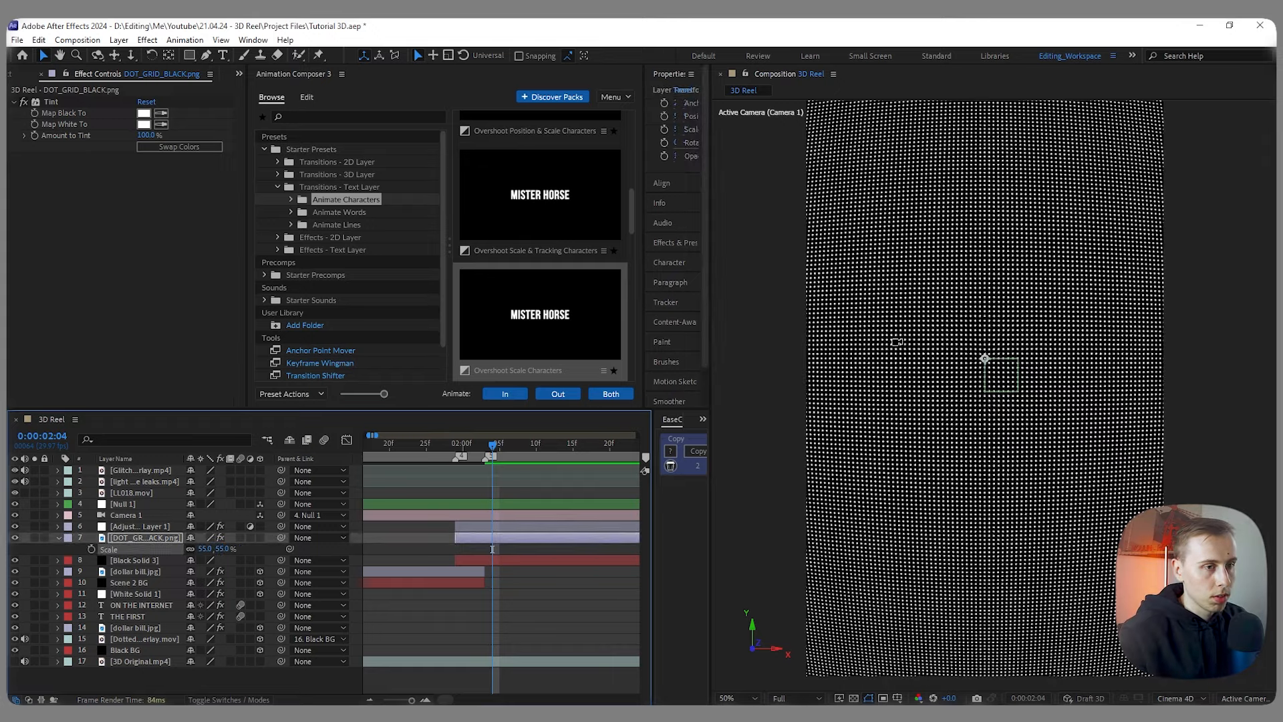
scroll(1057, 304, down, 2)
scroll(902, 139, up, 2)
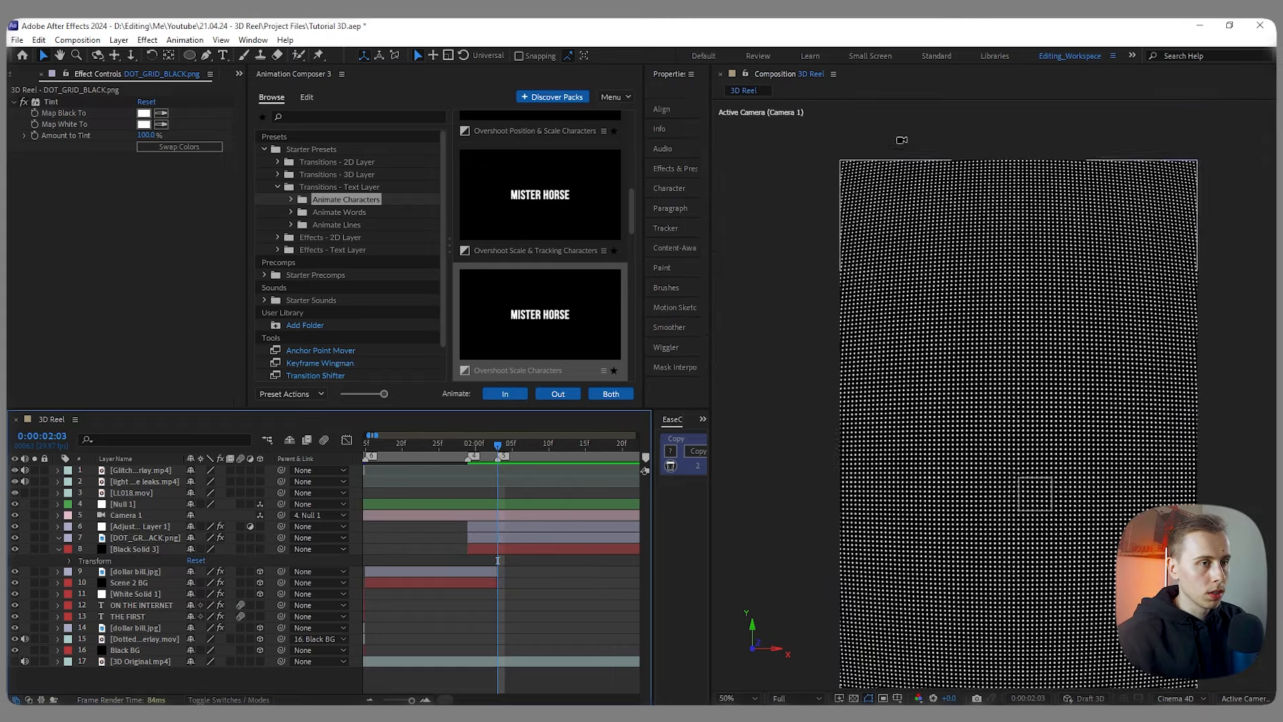
scroll(902, 139, down, 2)
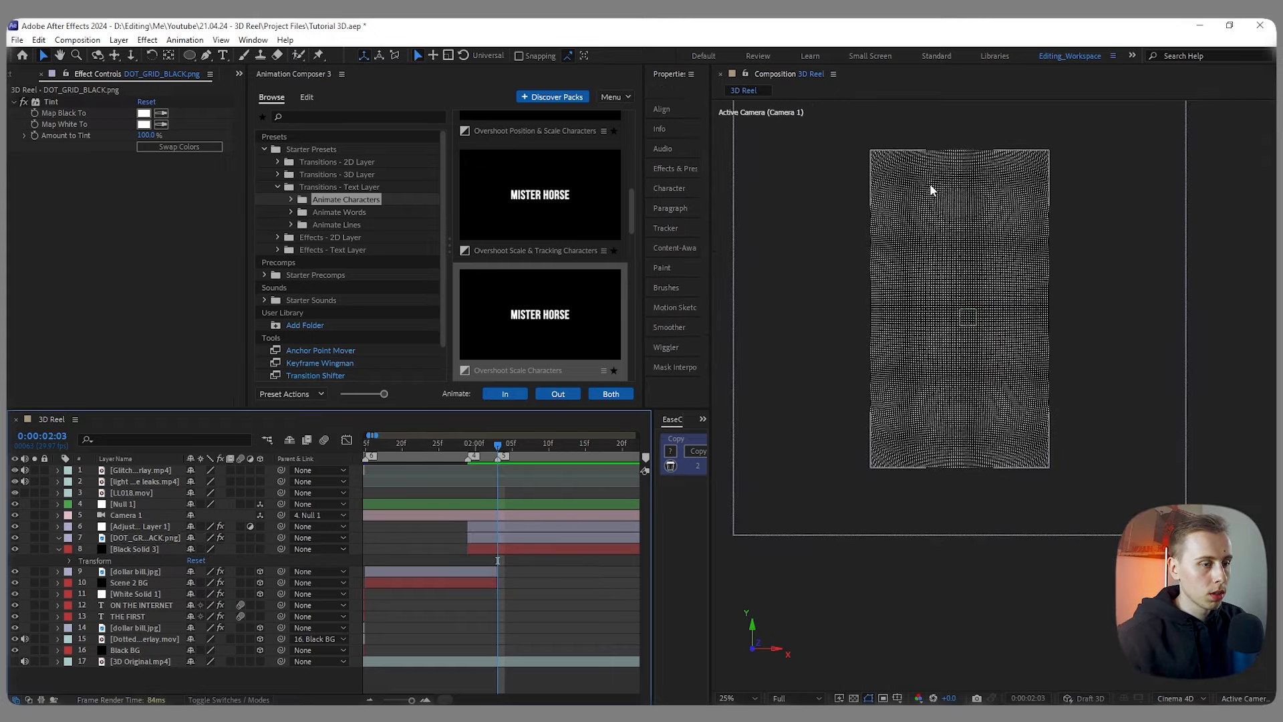
click(796, 698)
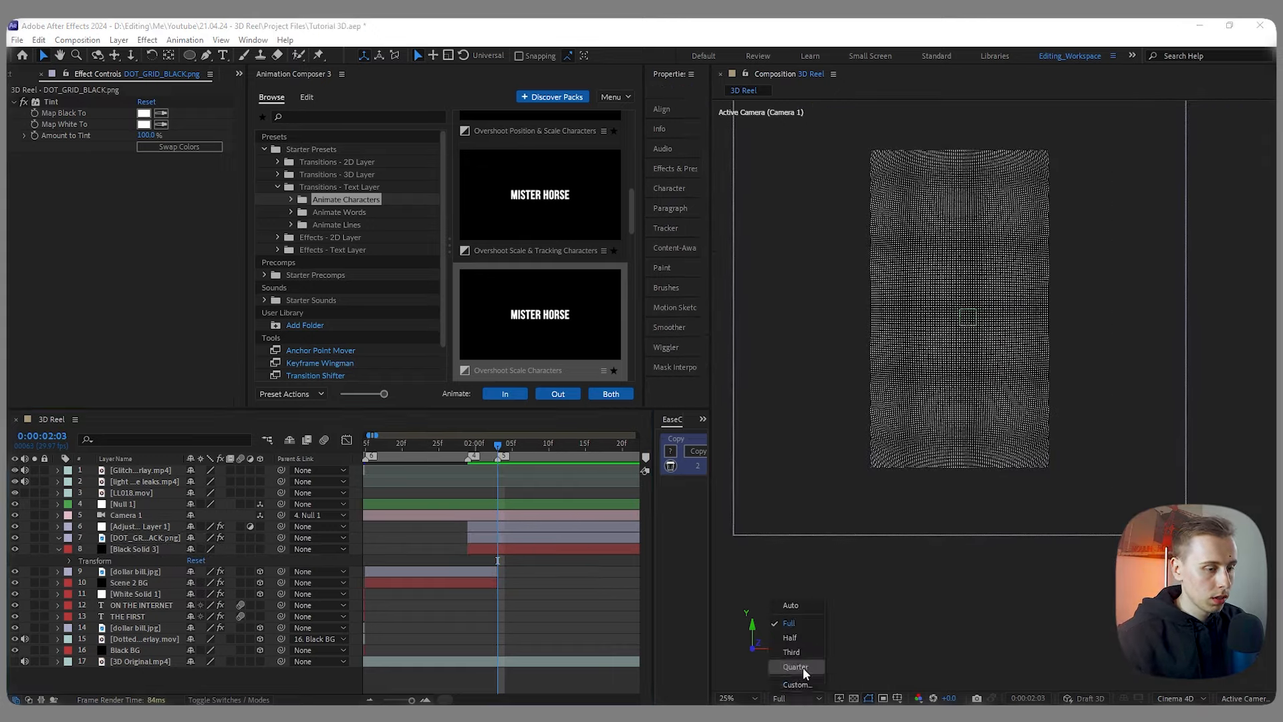
click(807, 668)
Step: Add a black 1080 x 1920 px solid named Vignette and place it directly below the adjustment layer
right_click(313, 680)
mouse_move(379, 520)
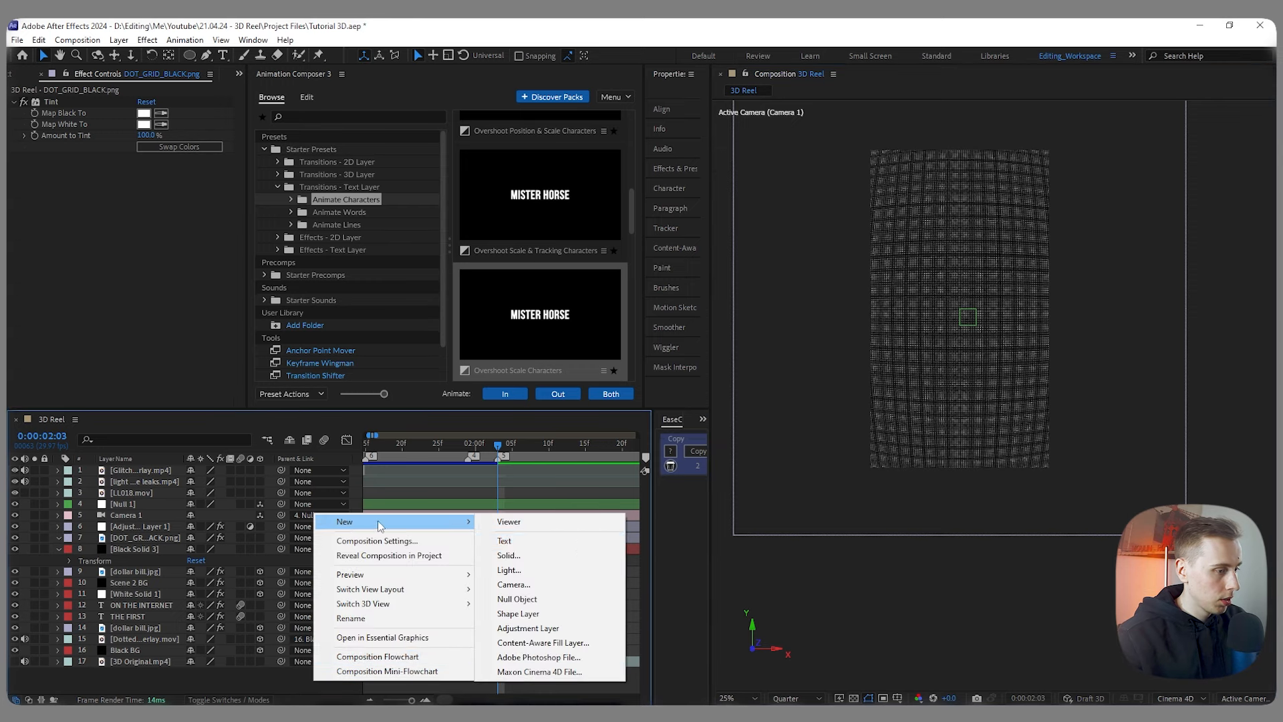
click(533, 560)
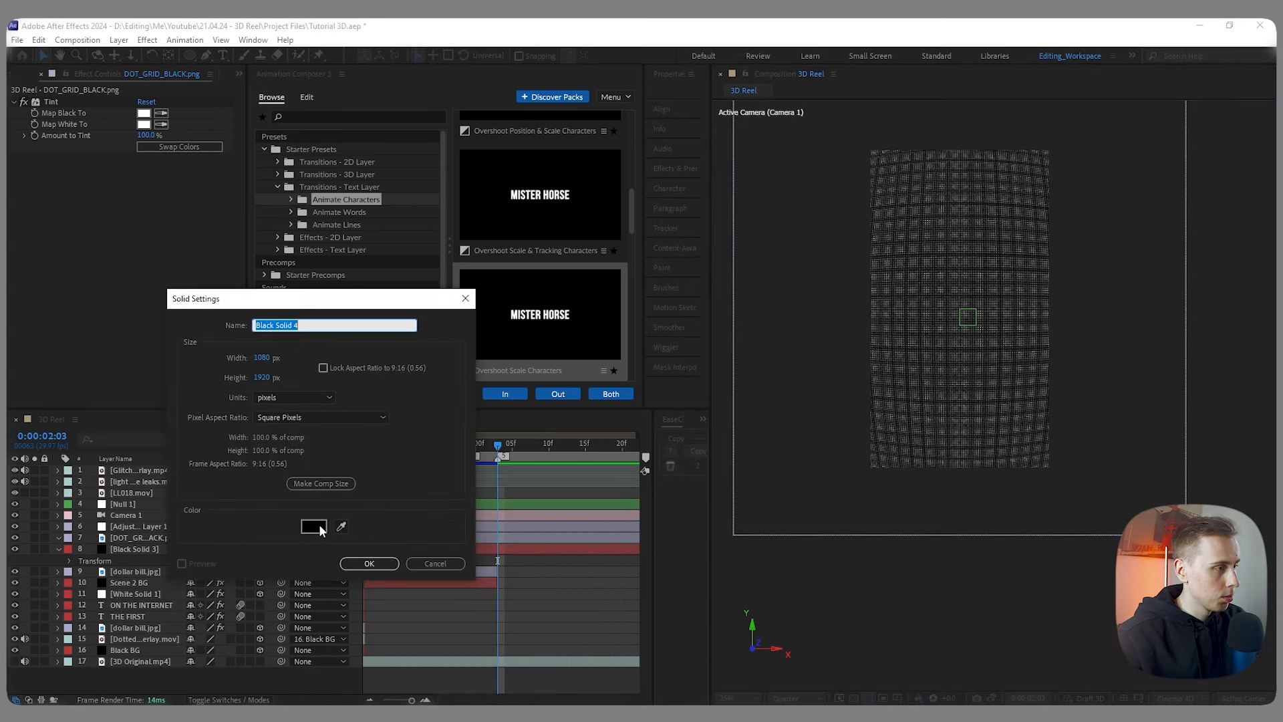
text(Vignette)
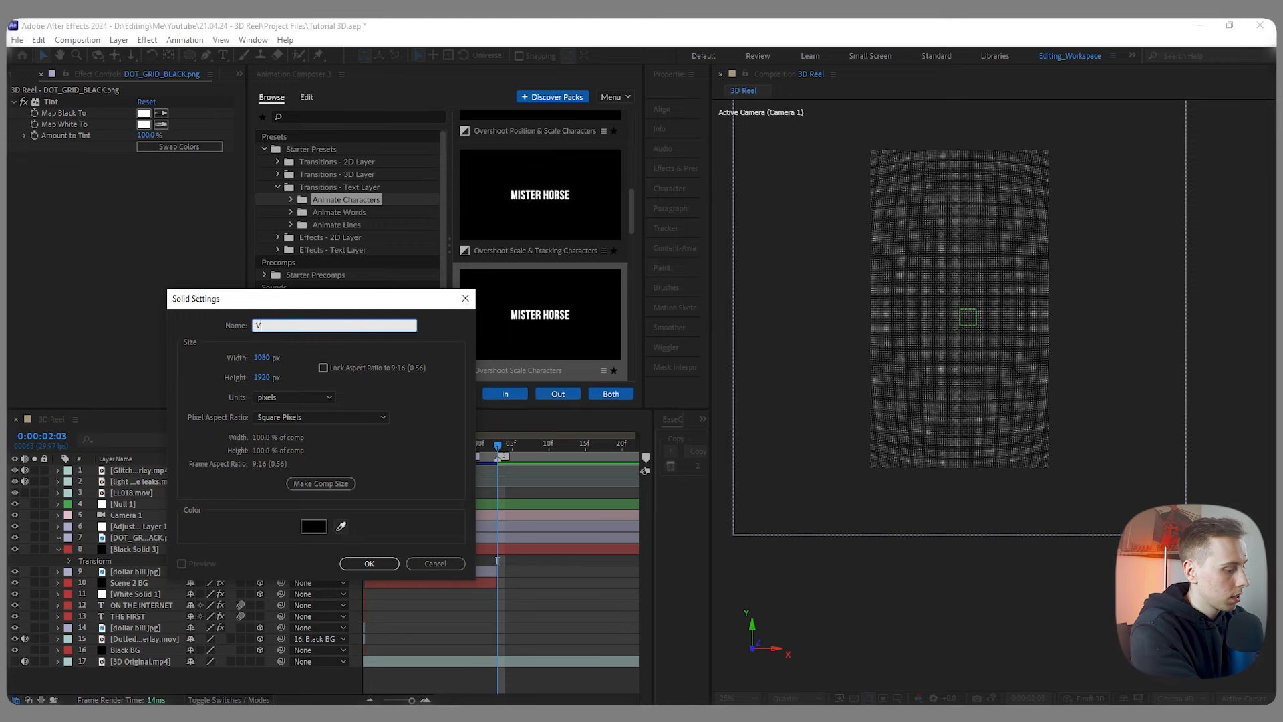
key(Return)
key(ctrl+bracketleft)
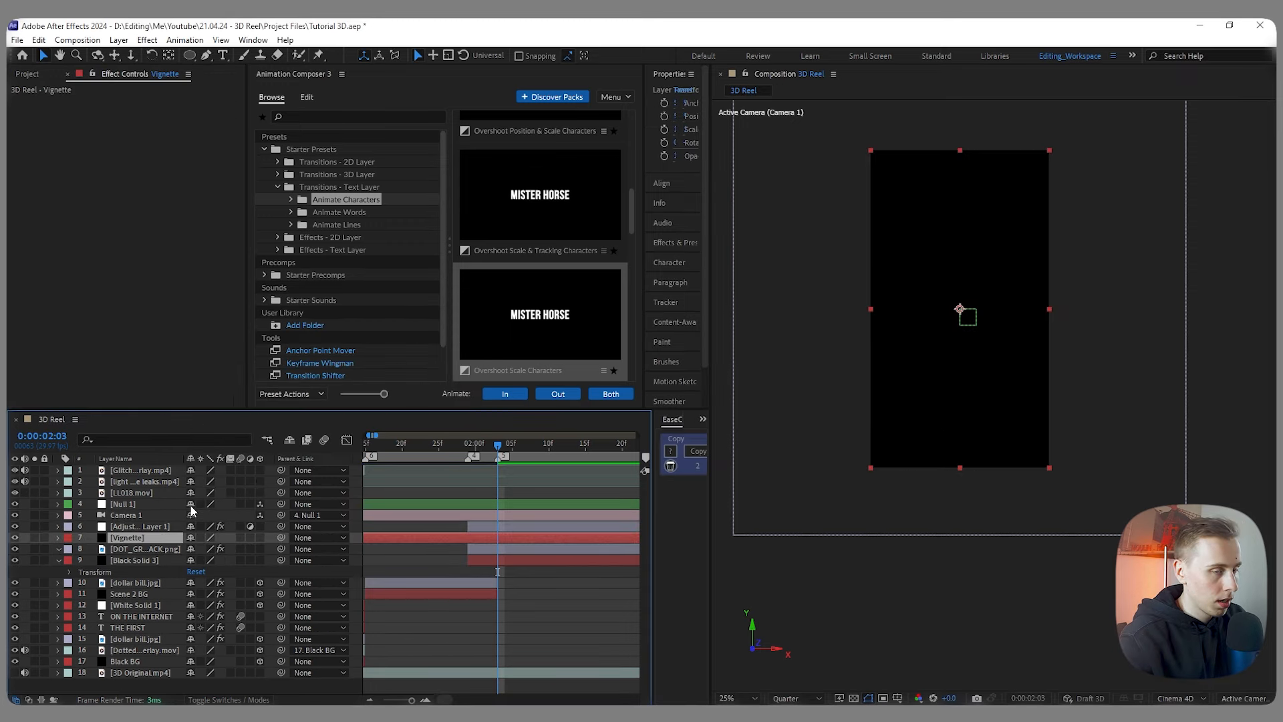
Step: Trim the start of the Vignette layer to line up with the dot grid layer's start
scroll(432, 548, down, 3)
scroll(369, 548, up, 1)
drag(367, 537, 447, 542)
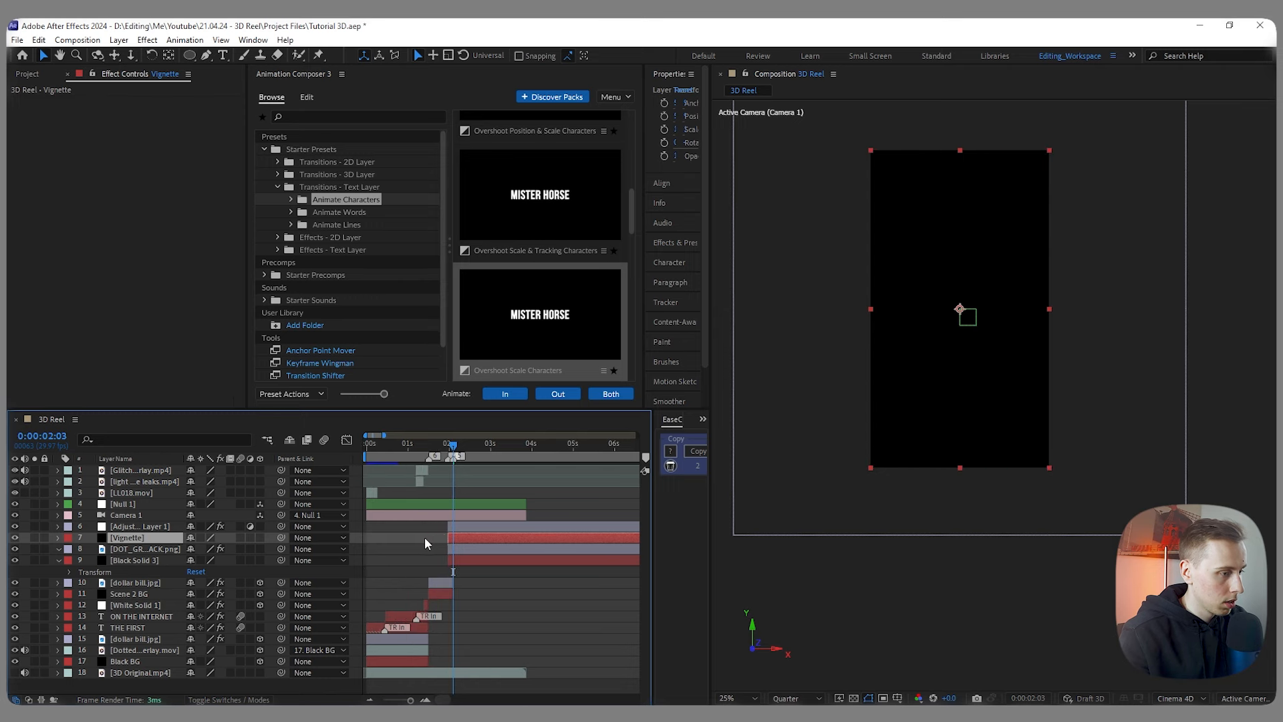
scroll(425, 543, up, 2)
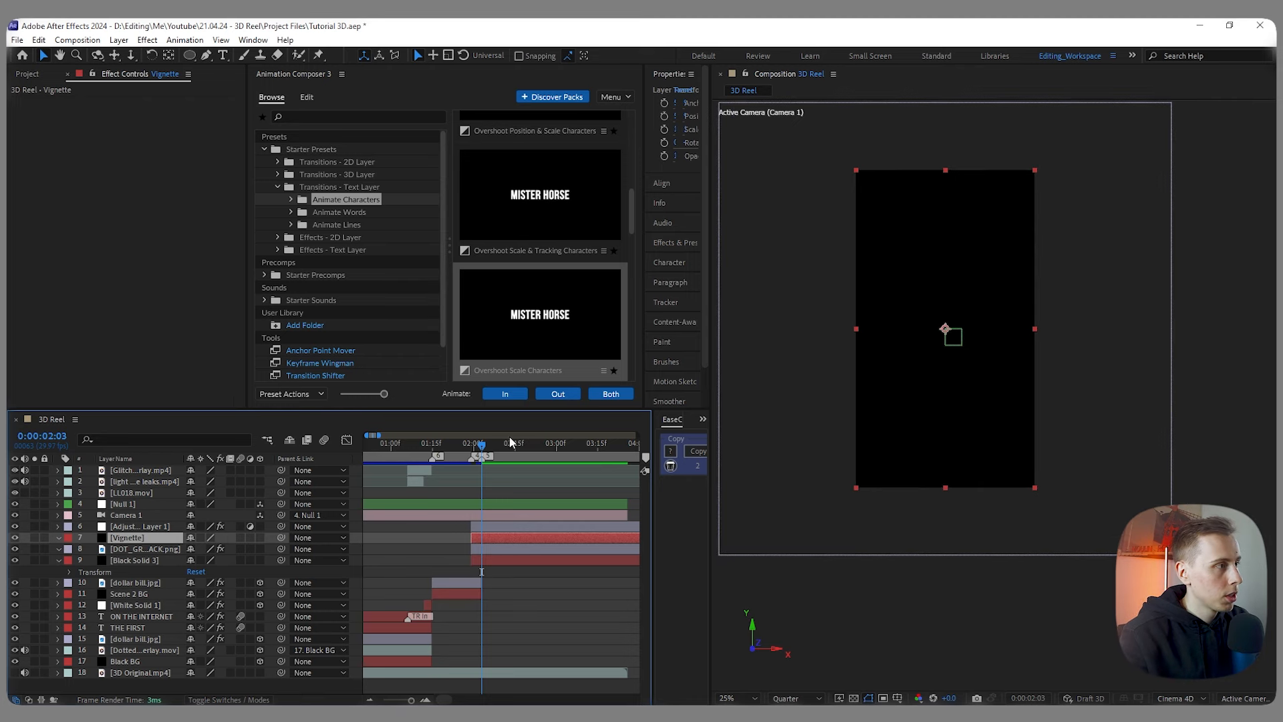
Step: Add an elliptical mask spanning the full Vignette layer and set its mask expansion to -161 pixels
double_click(191, 57)
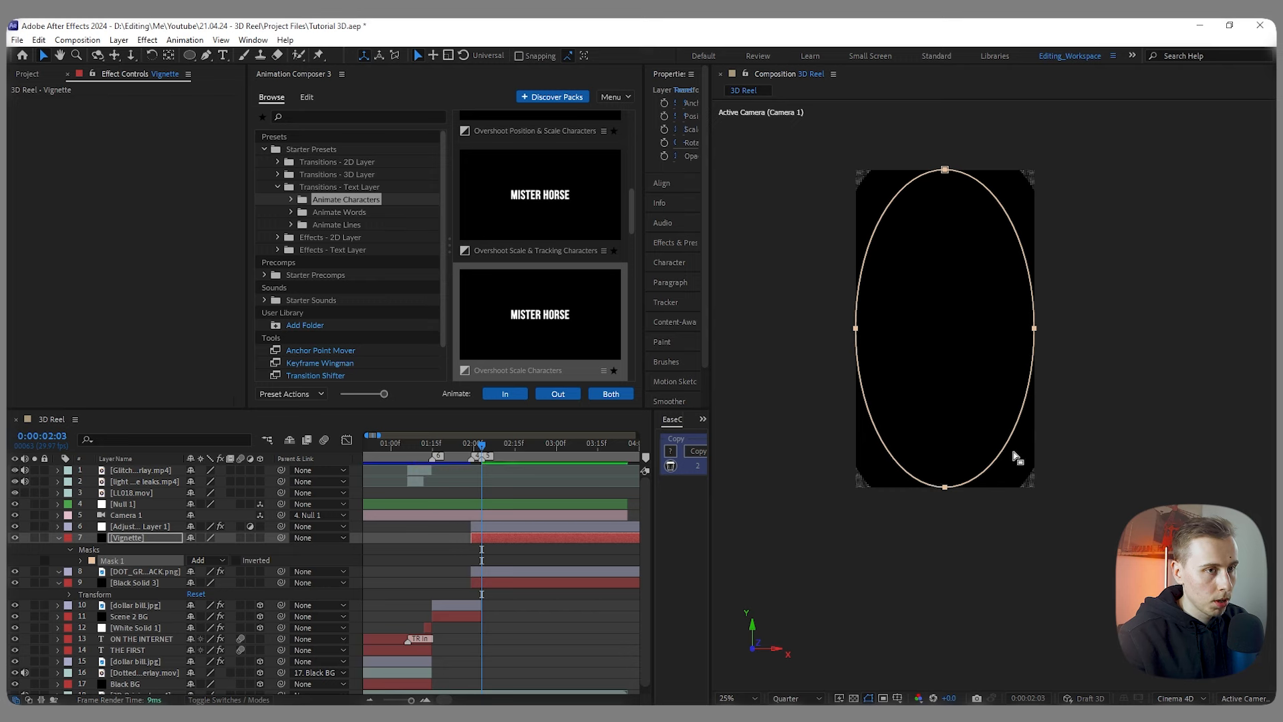
click(80, 561)
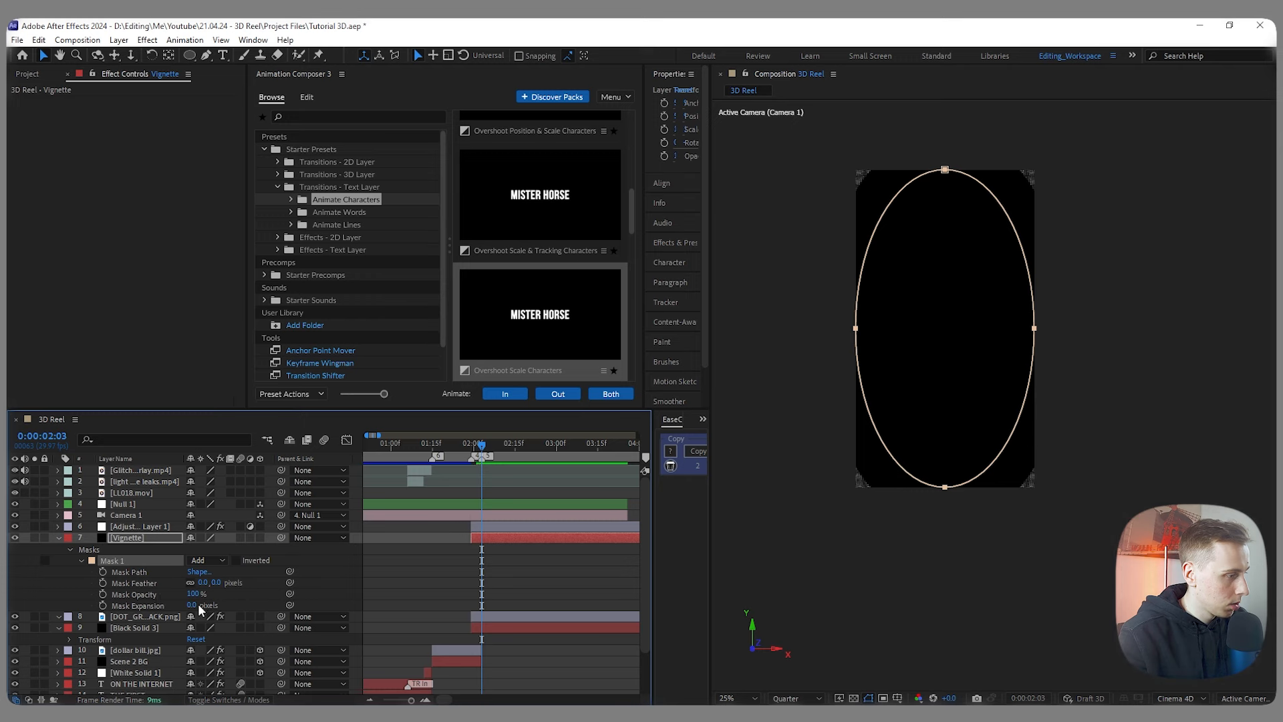
drag(182, 605, 798, 543)
Step: Shorten the Vignette's elliptical mask by pulling its uppermost and lowermost points slightly inward
click(945, 487)
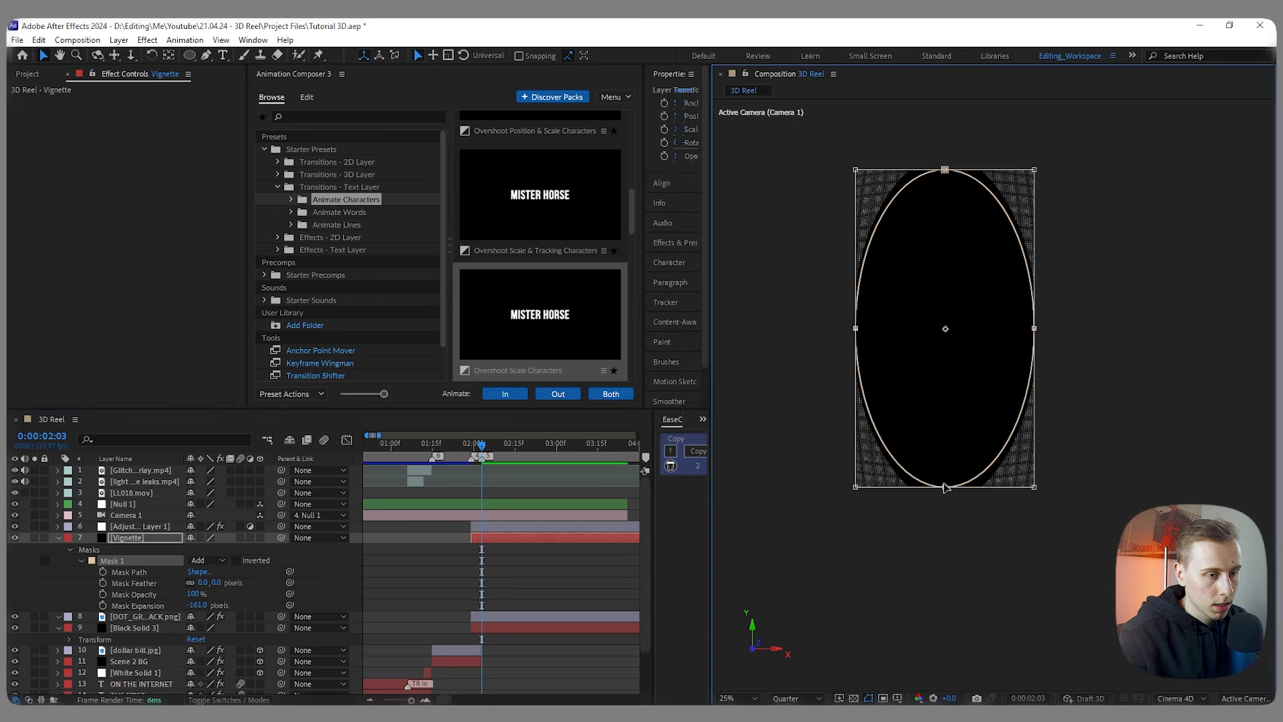
drag(945, 488, 945, 472)
drag(945, 169, 945, 184)
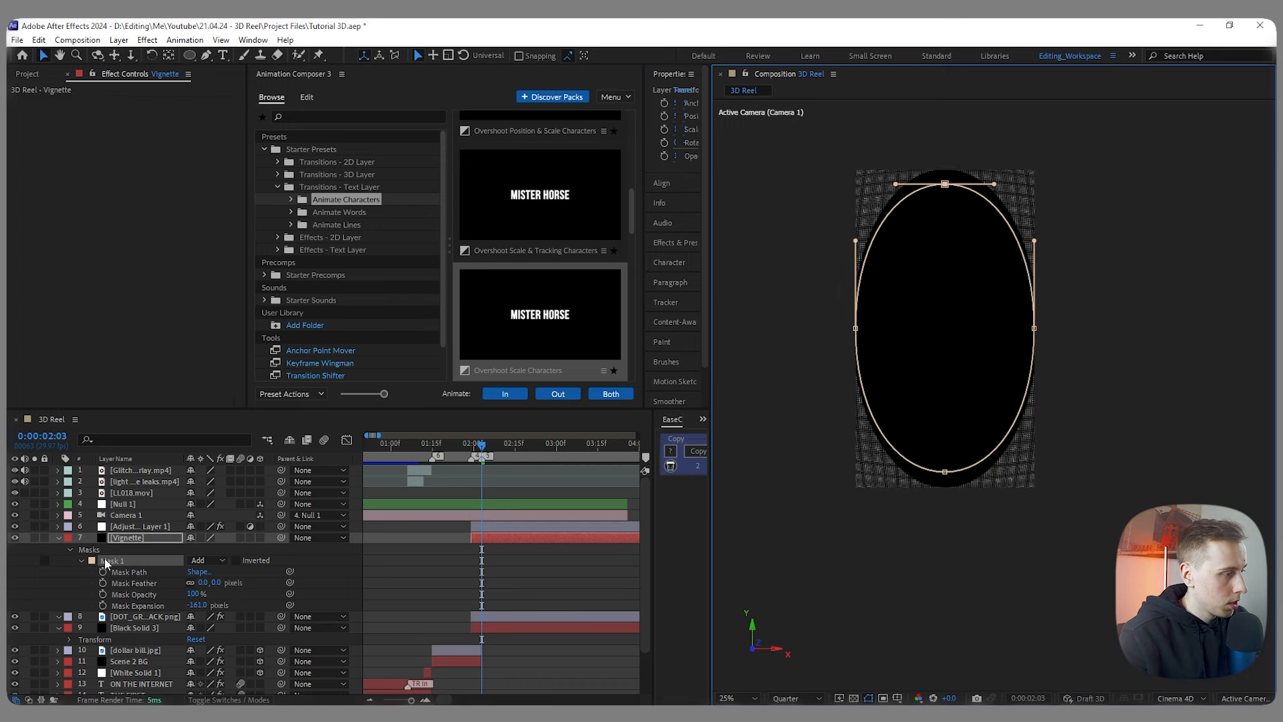
Step: Invert the Vignette layer's mask, set its mask feather to 150 pixels, and collapse the expanded layer properties
click(236, 560)
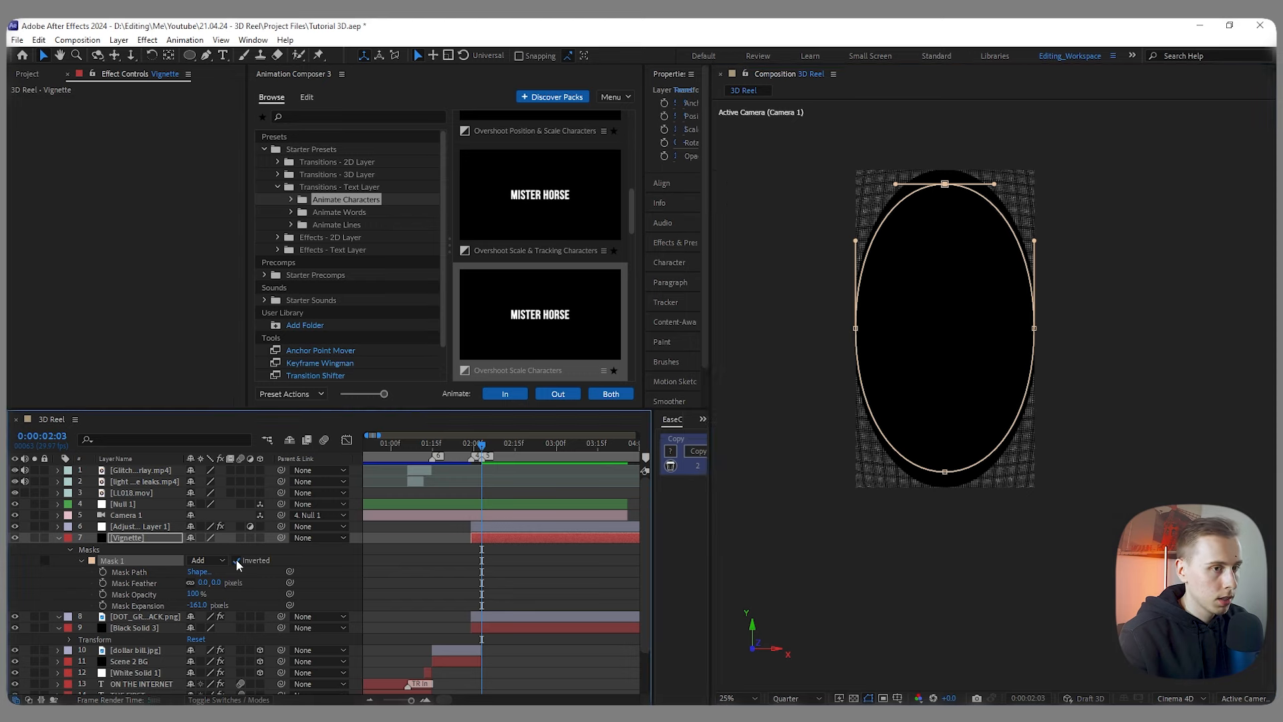
click(120, 538)
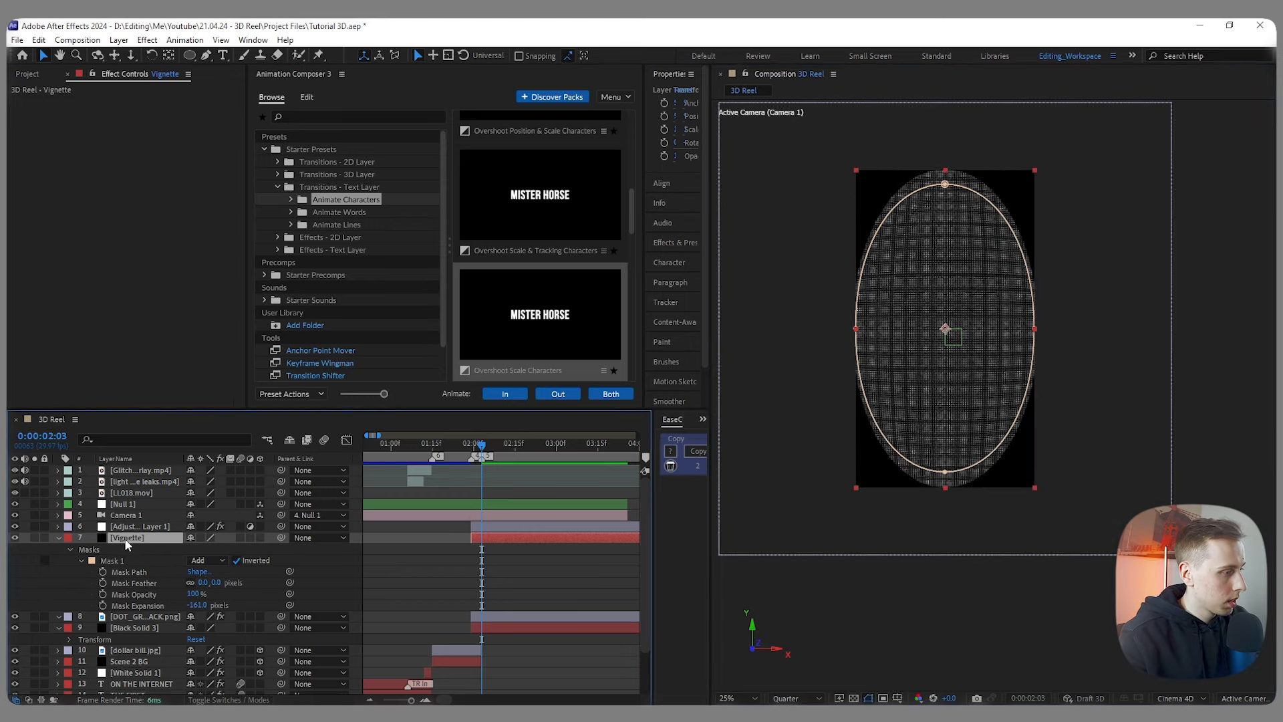
key(f)
click(206, 560)
text(35)
key(Return)
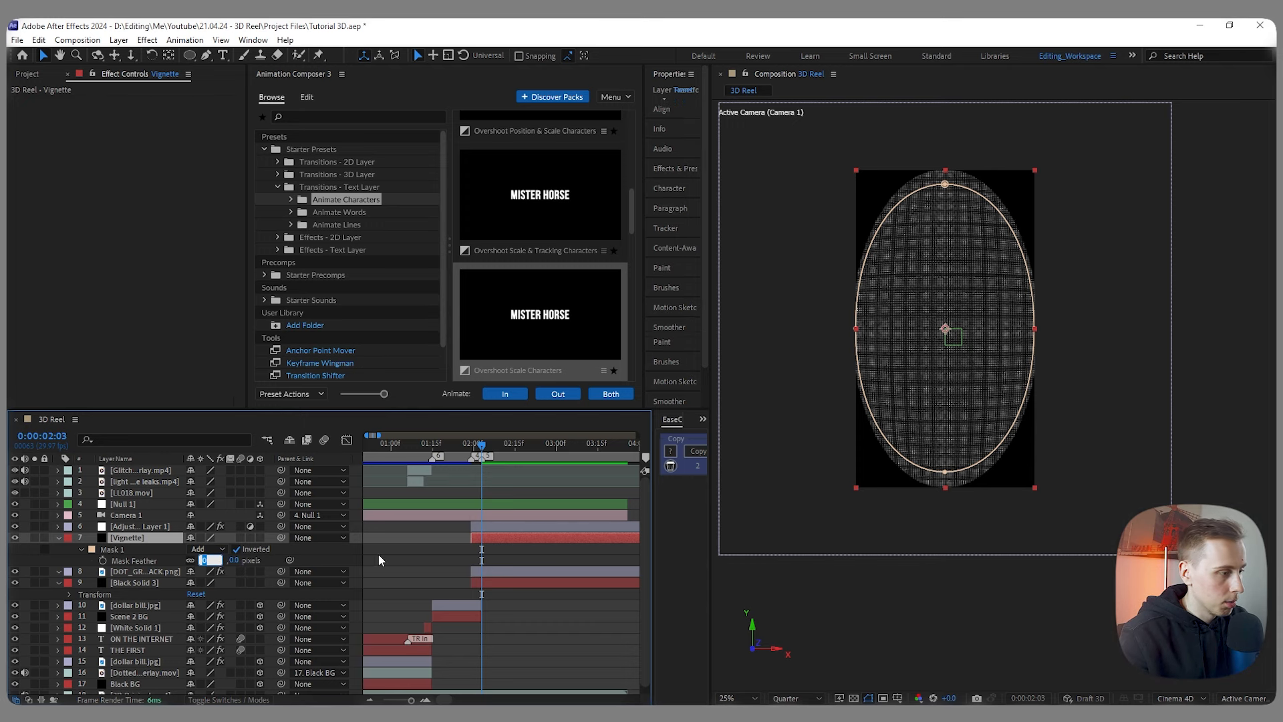
drag(230, 558, 319, 573)
click(944, 284)
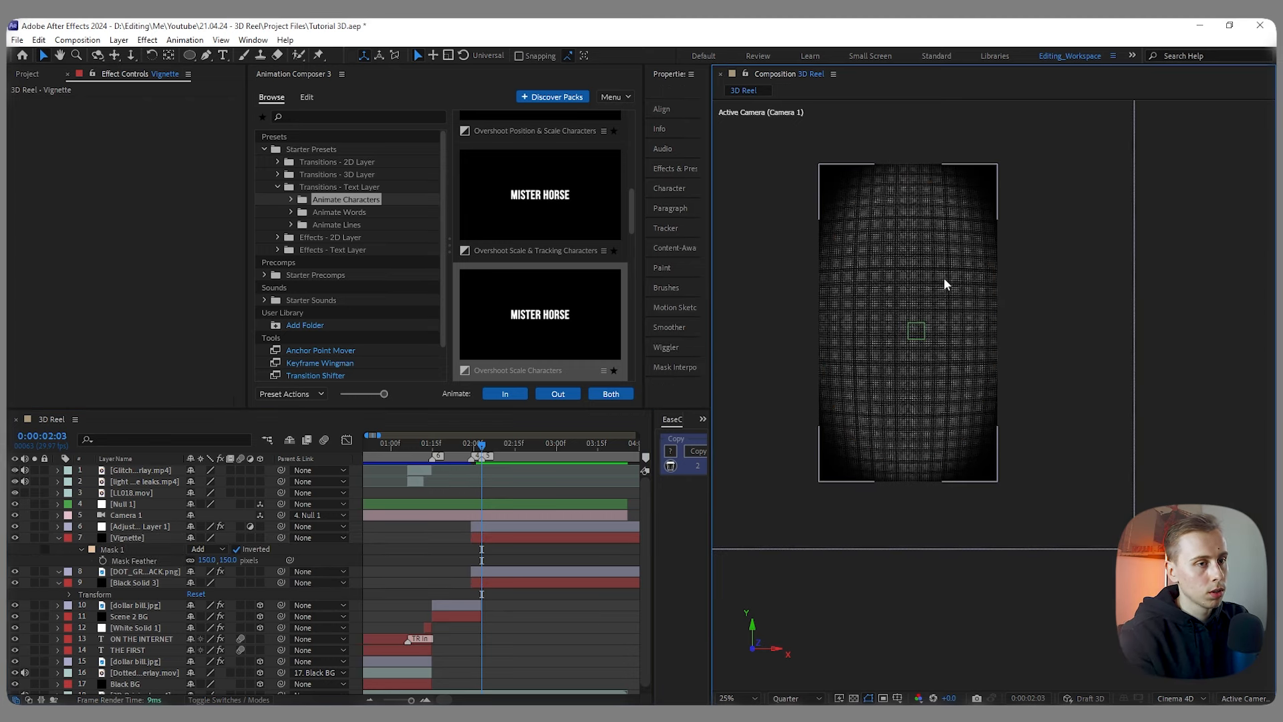
click(1002, 229)
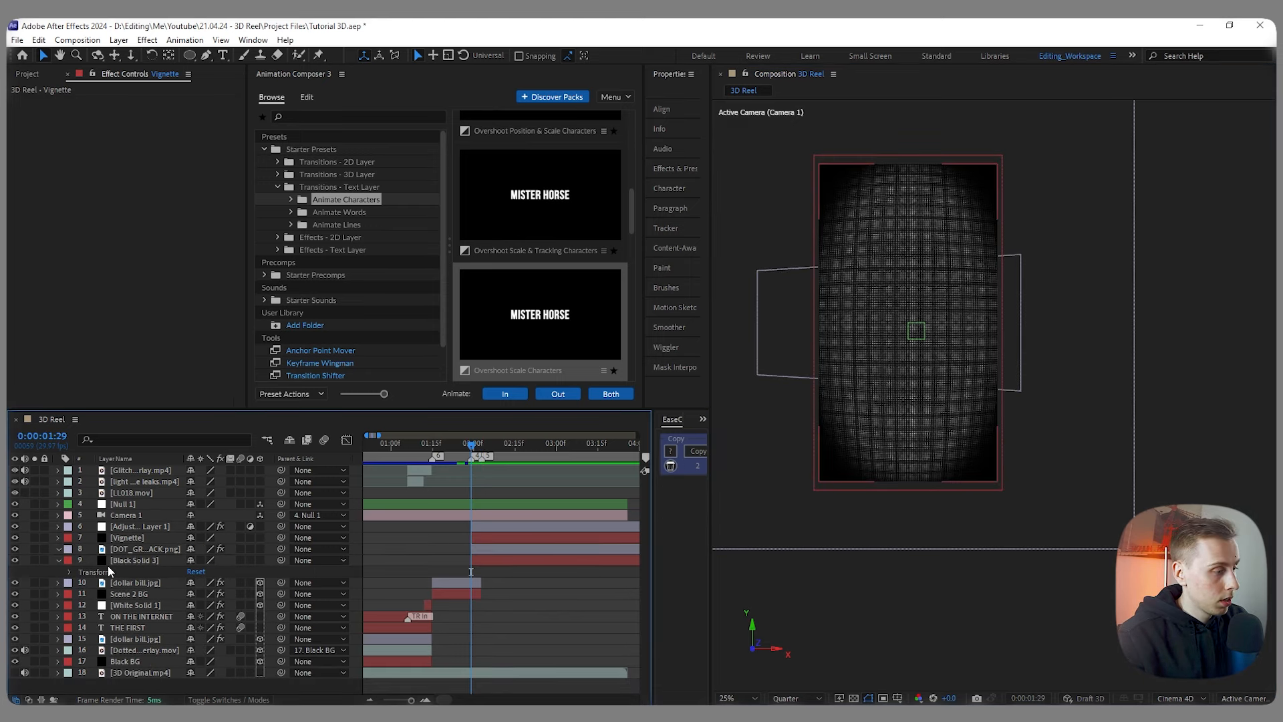
click(59, 560)
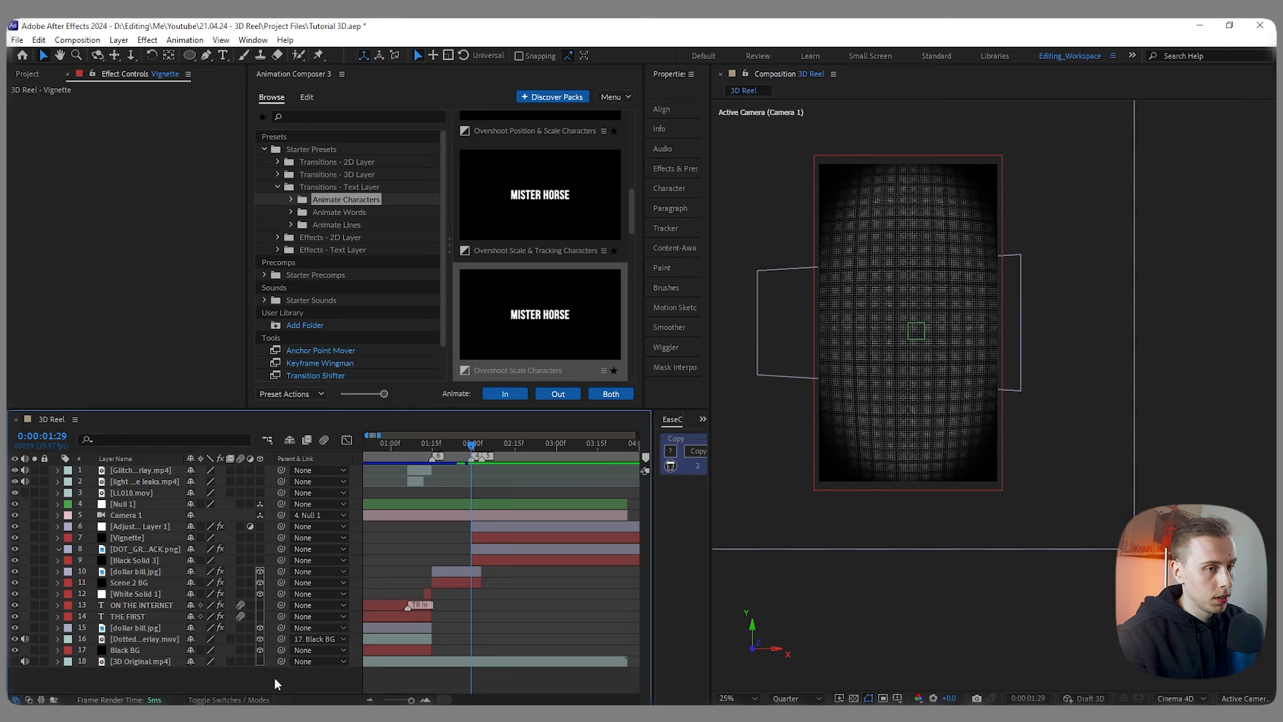
Step: Add a text layer with the placeholder text "gfdshgfdhhsfdh"
click(508, 528)
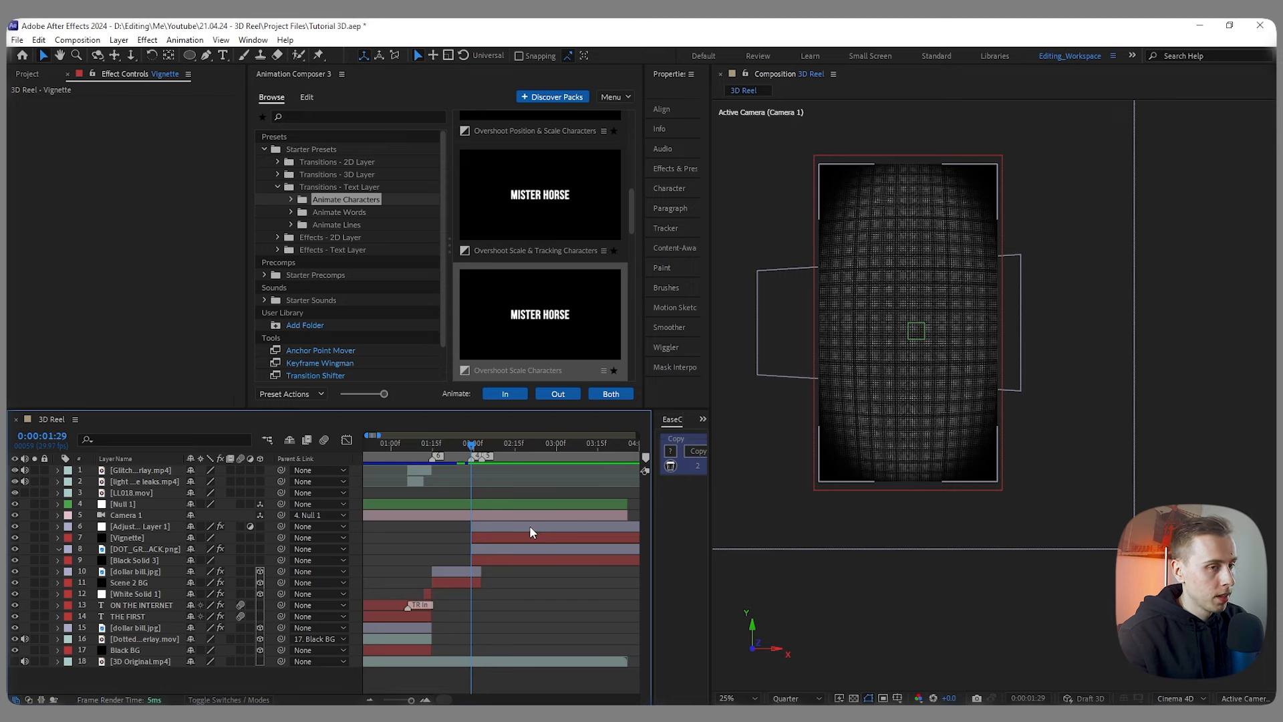
right_click(132, 686)
mouse_move(193, 531)
click(355, 546)
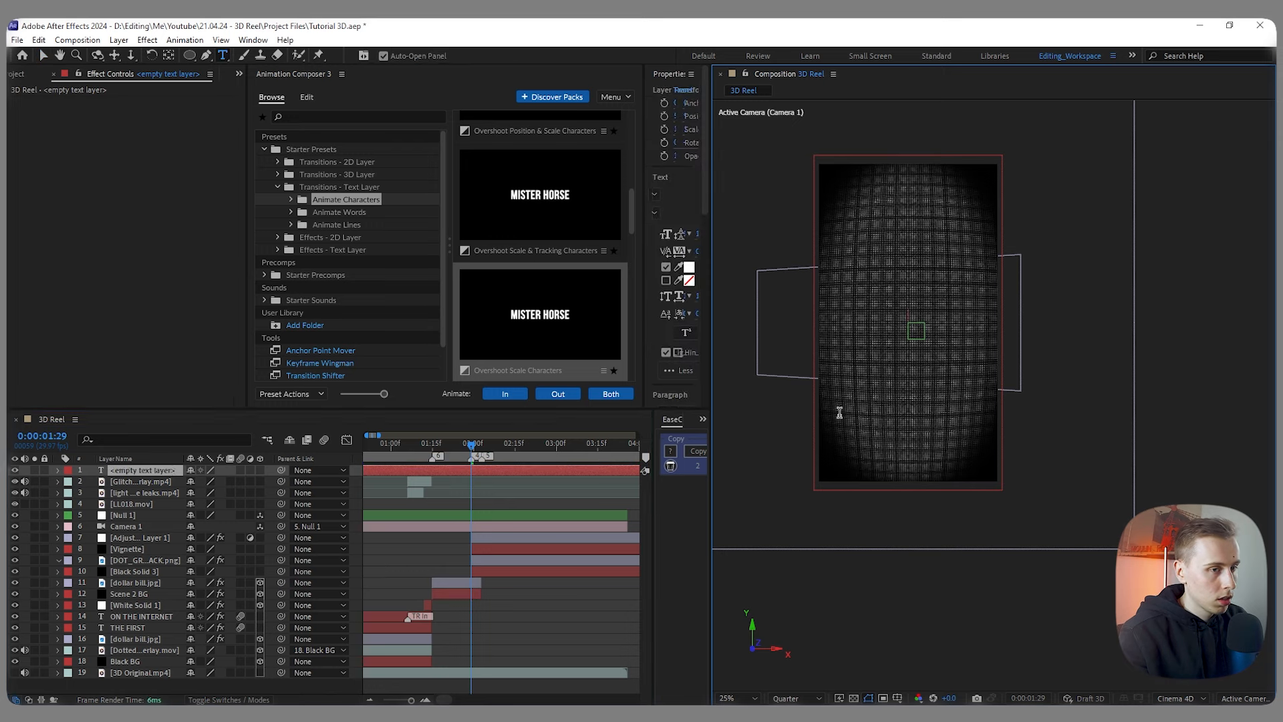
text(gfdshgfdhhsfdh)
click(553, 619)
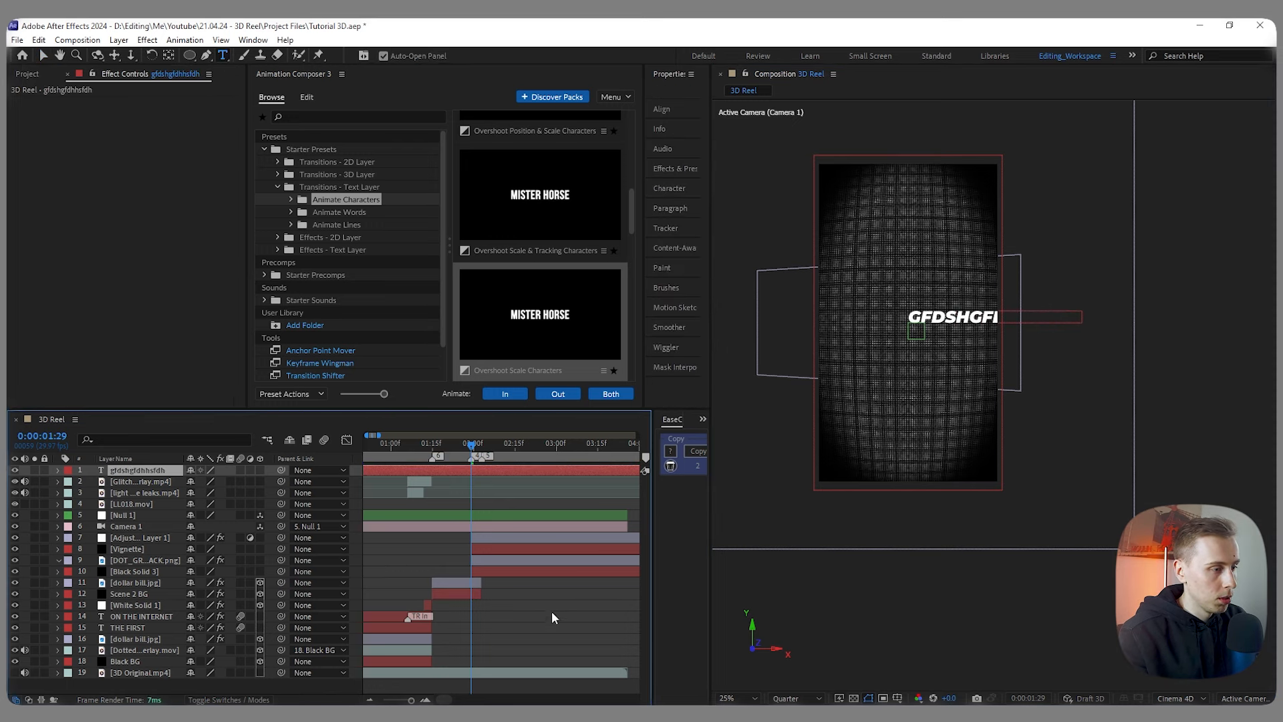
Step: Trim the placeholder text layer to start at 0:00:01:29 and move it directly below the adjustment layer
key(minus)
drag(366, 471, 482, 472)
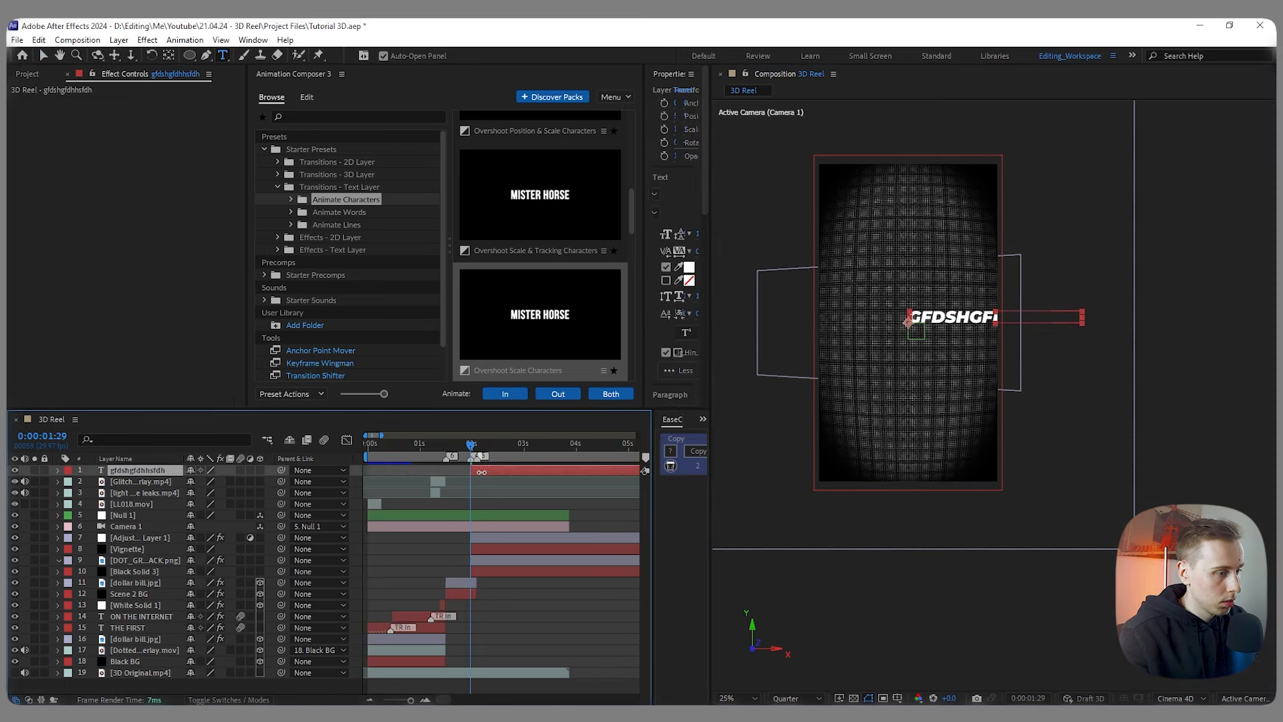
key(ctrl+bracketleft)
key(ctrl+bracketleft)
key(ctrl+bracketleft)
key(ctrl+bracketleft)
key(ctrl+bracketleft)
key(ctrl+bracketleft)
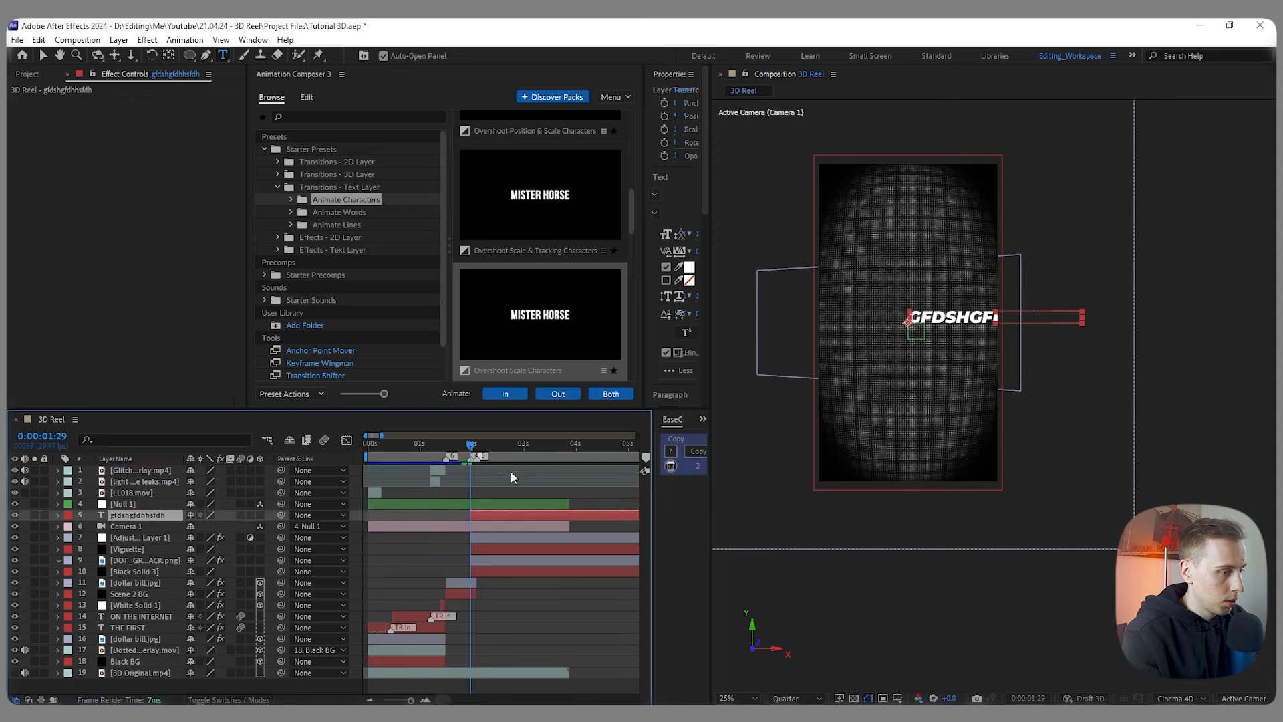
key(equal)
key(equal)
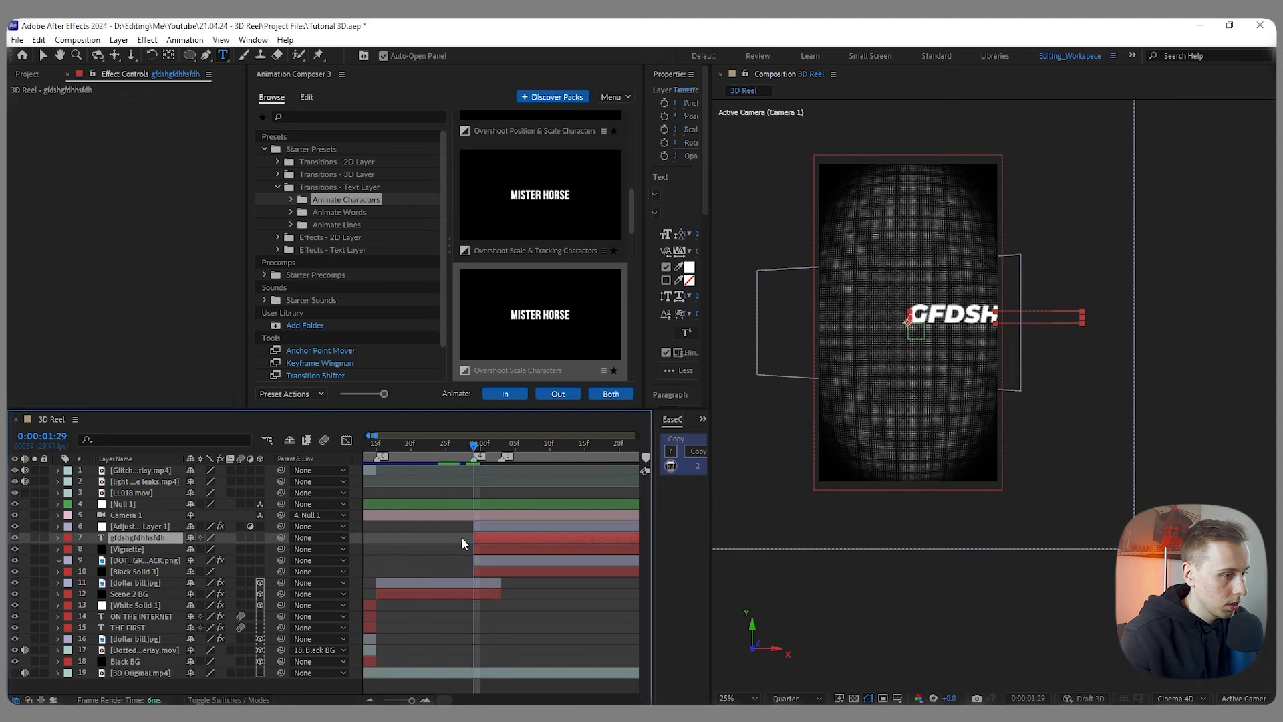
Step: Split the placeholder text layer at 0:00:02:01, 0:00:02:03 and 0:00:02:05
key(Page_Down)
key(Page_Down)
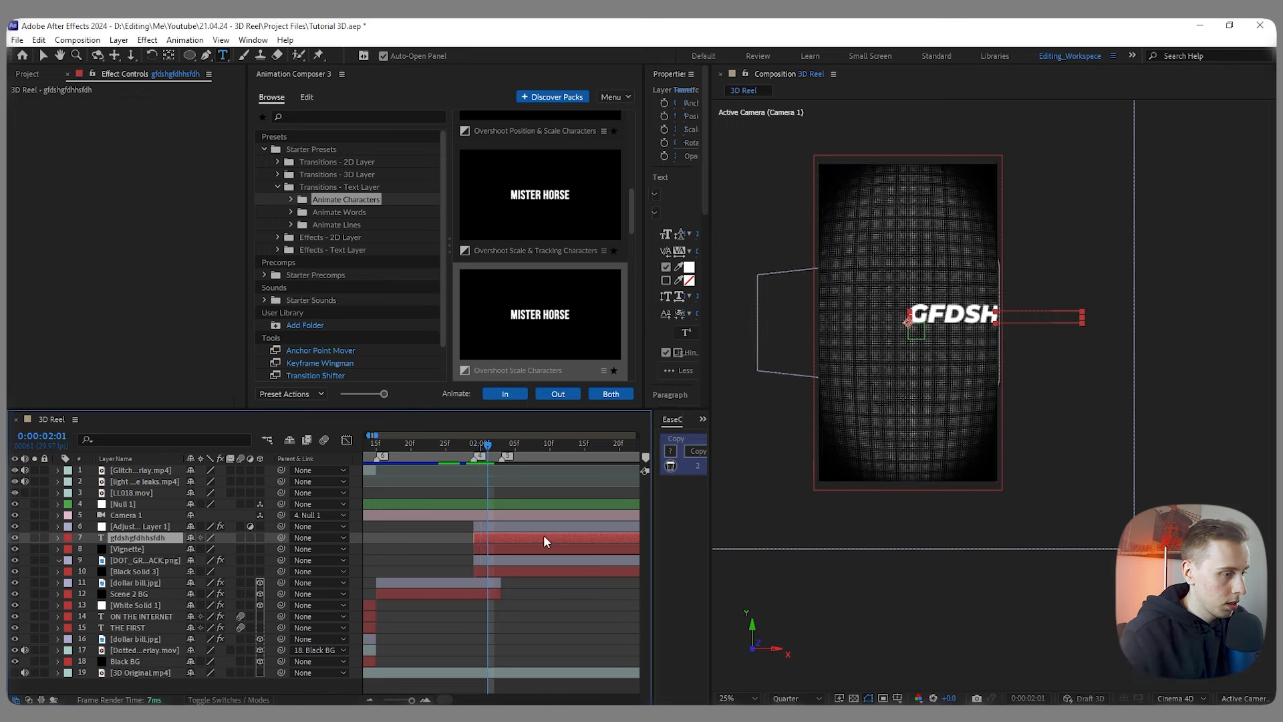
key(ctrl+shift+d)
key(Page_Down)
key(Page_Down)
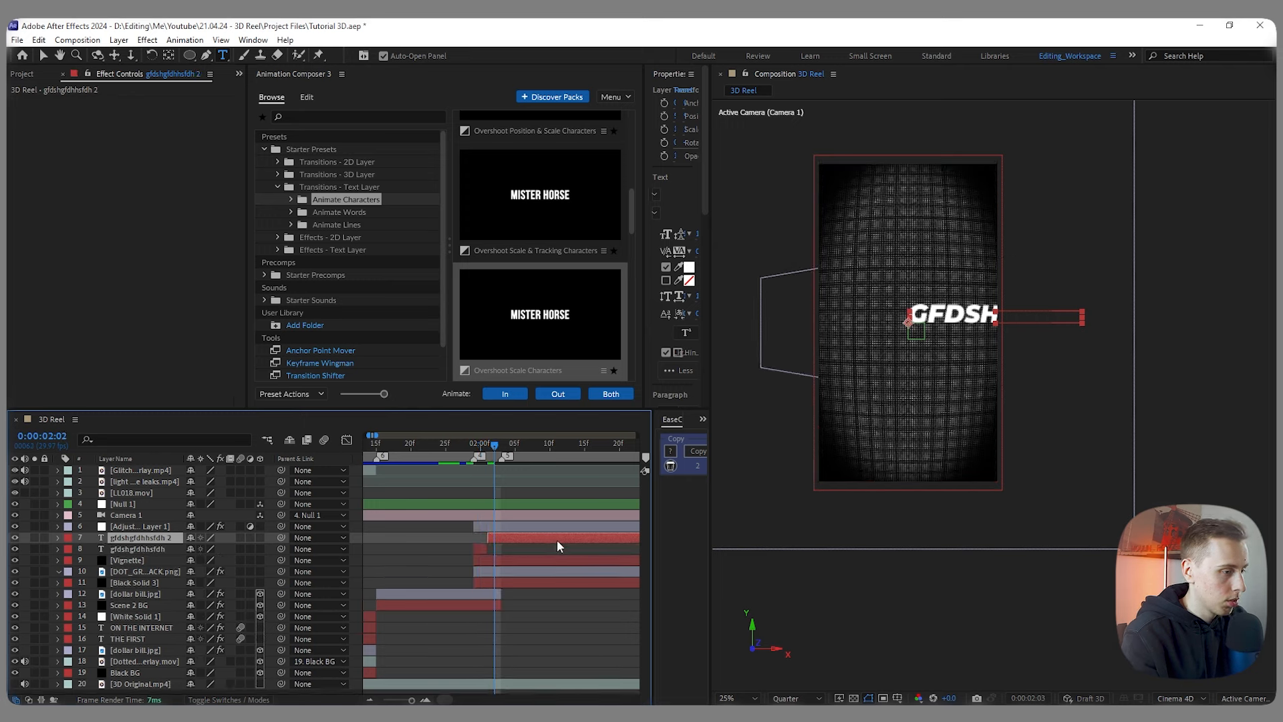
key(ctrl+shift+d)
key(Page_Down)
key(Page_Down)
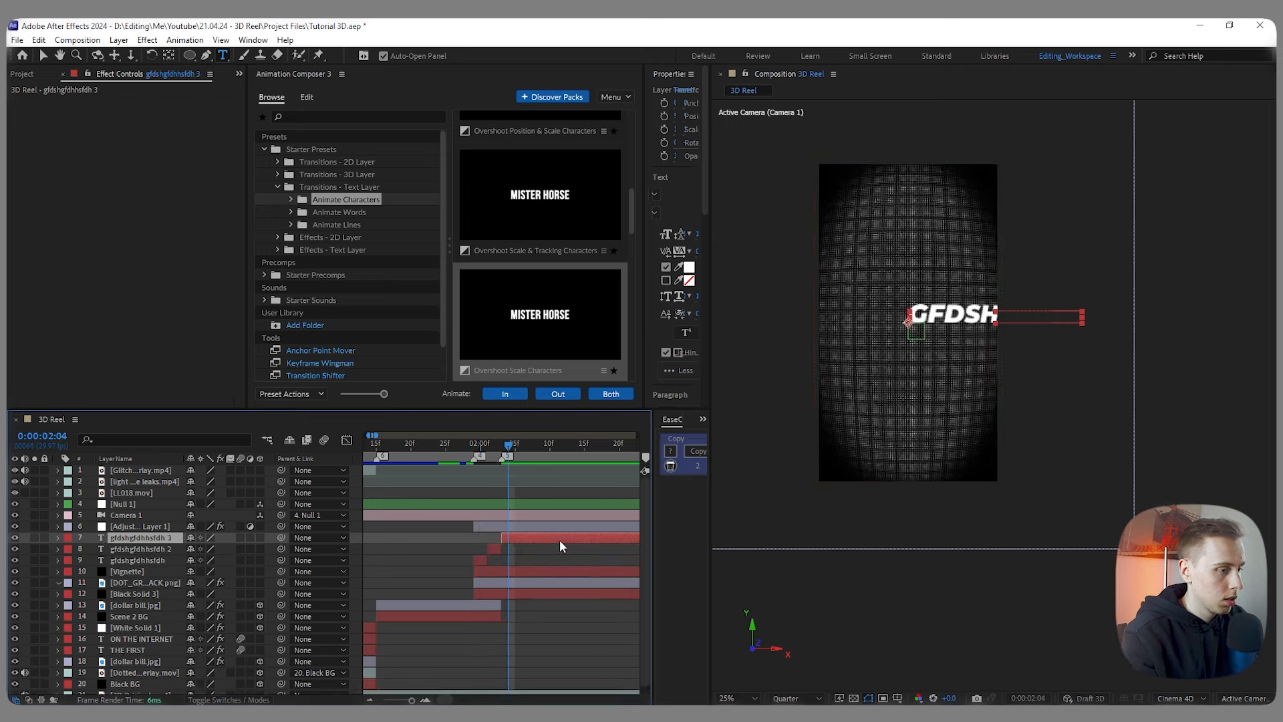
key(ctrl+shift+d)
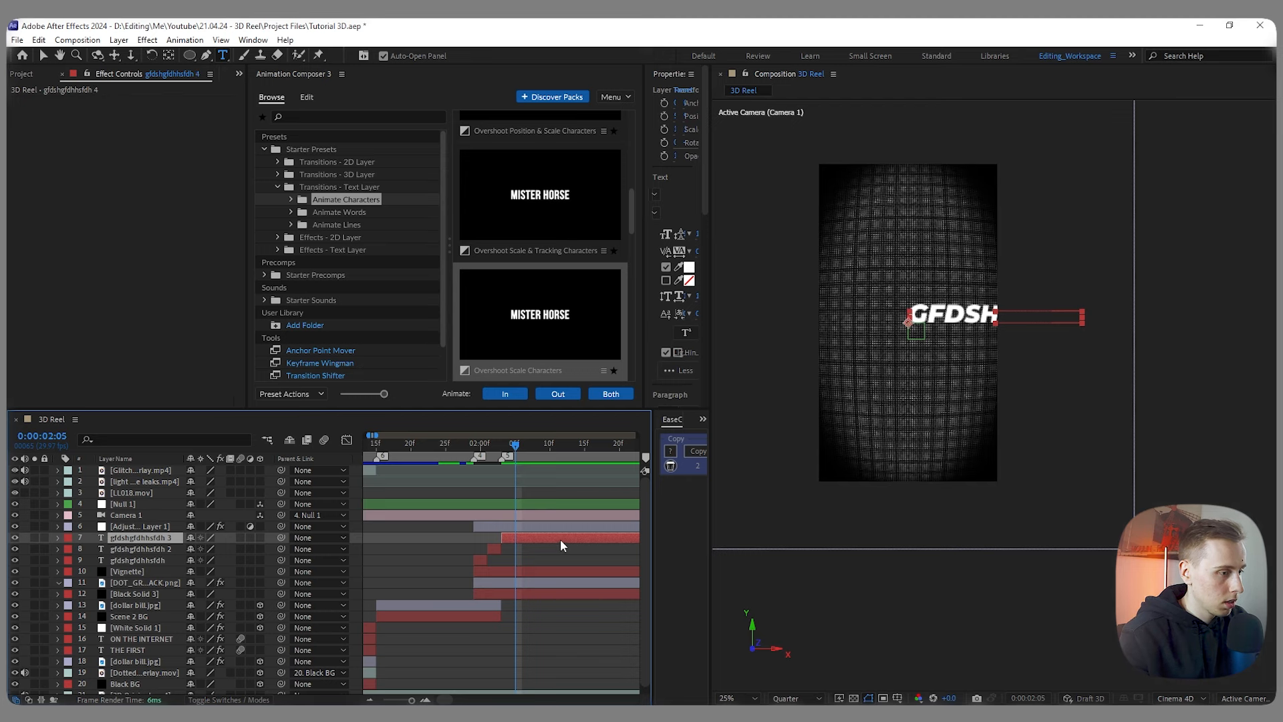
Step: Solo the 3D Original.mp4 reference layer and examine its frames from 0:00:02:08 to 0:00:02:17 for the text timing
scroll(591, 551, down, 1)
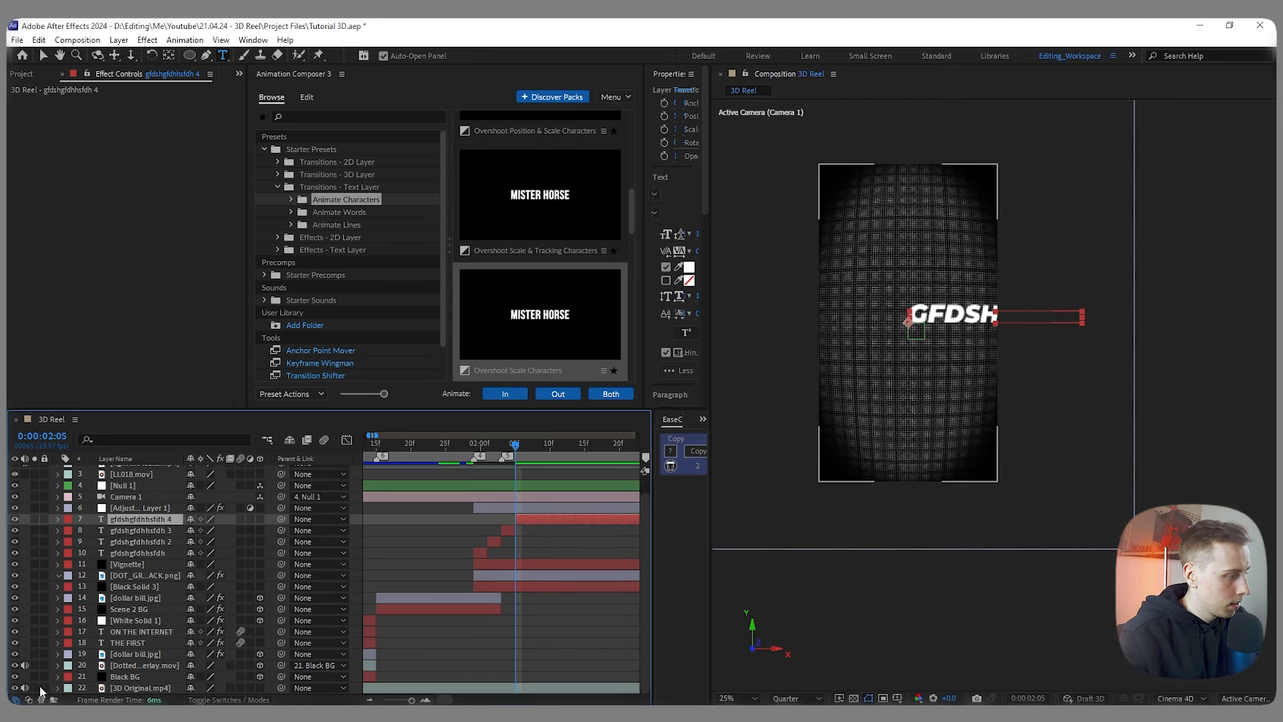
click(522, 445)
drag(523, 445, 541, 444)
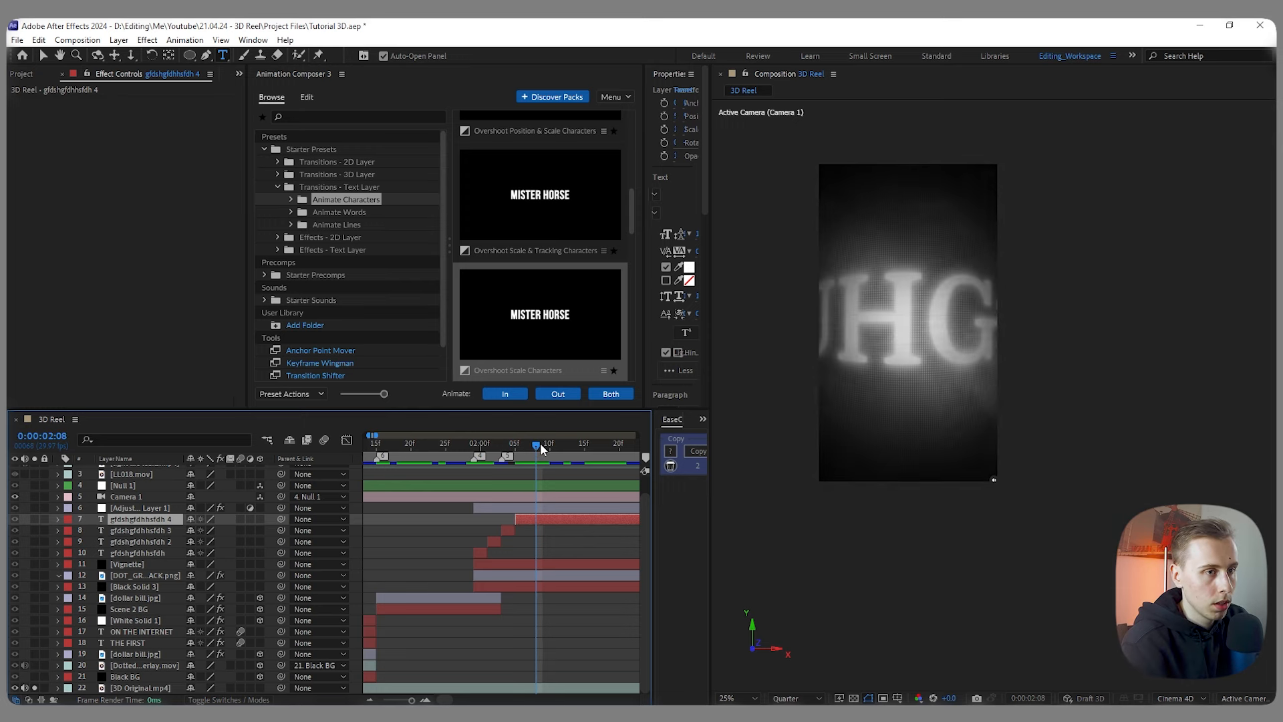
key(Page_Down)
key(Page_Down)
key(Page_Down)
key(Page_Down)
key(Page_Down)
key(Page_Down)
key(Page_Down)
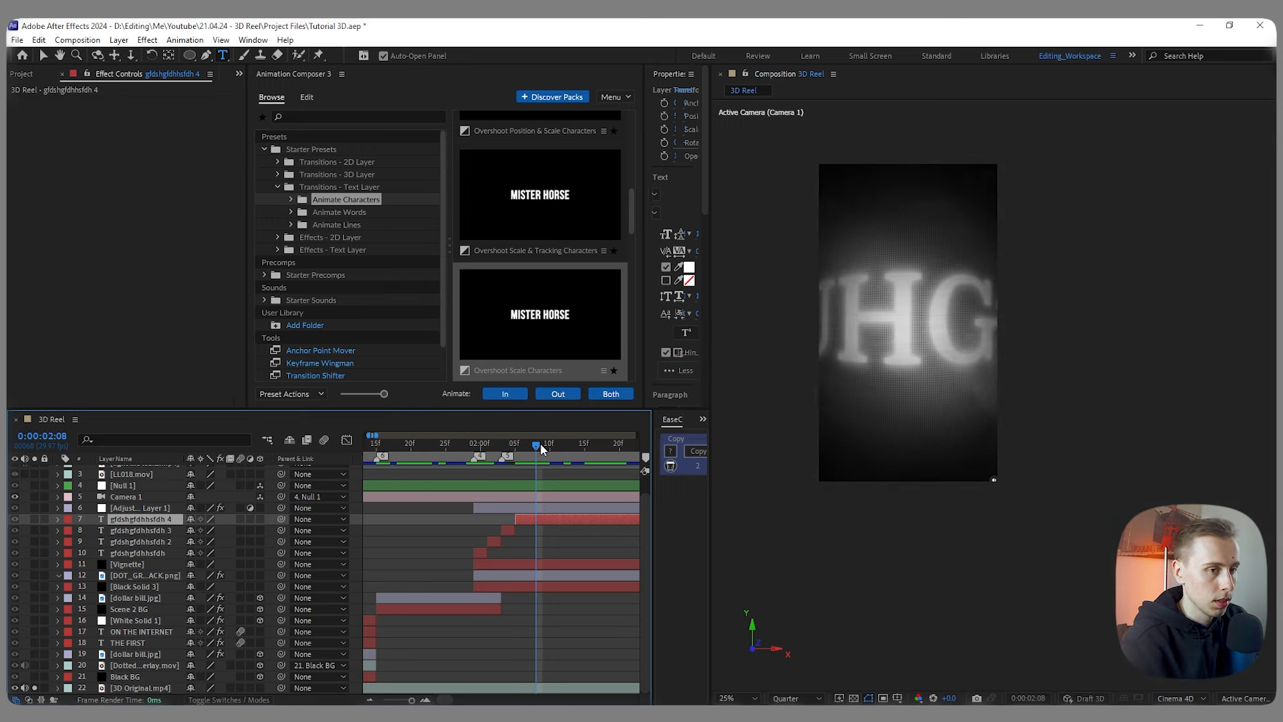
key(Page_Down)
key(Page_Down)
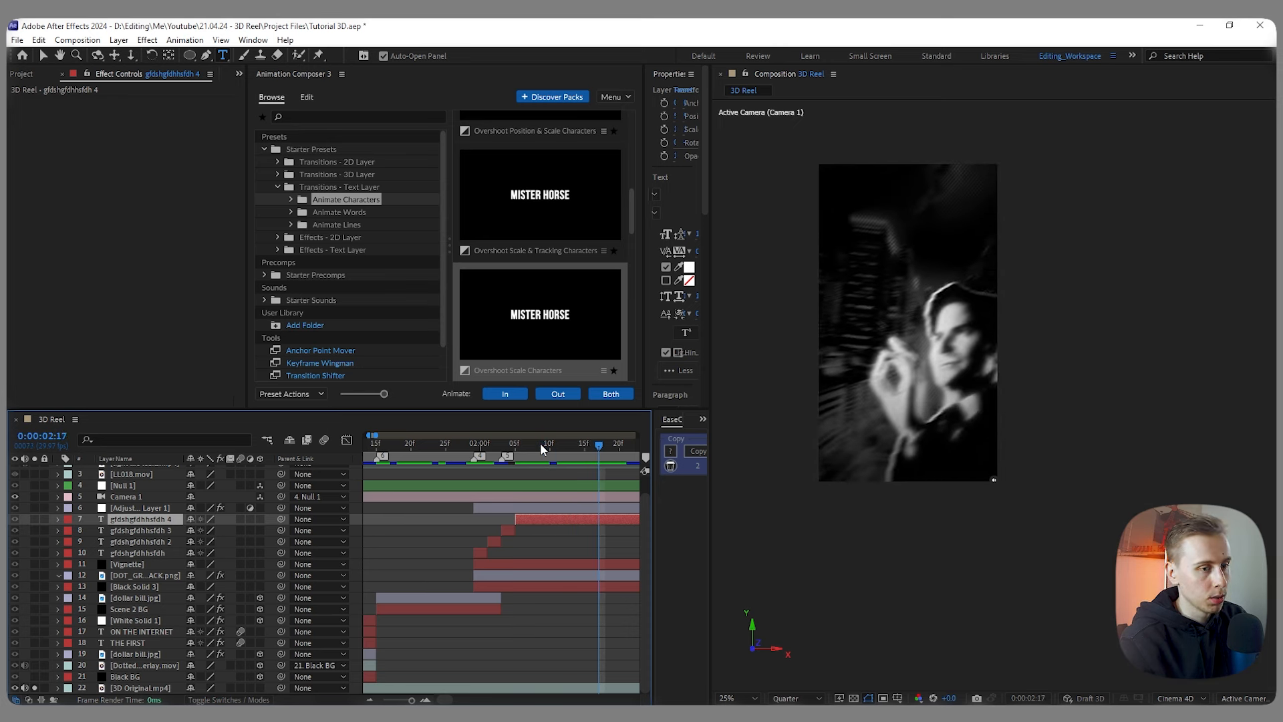
Step: Go back through the reference video's transition frames and add a composition marker at 0:00:02:08
key(Page_Up)
key(Page_Up)
key(Page_Up)
key(Page_Up)
key(Page_Up)
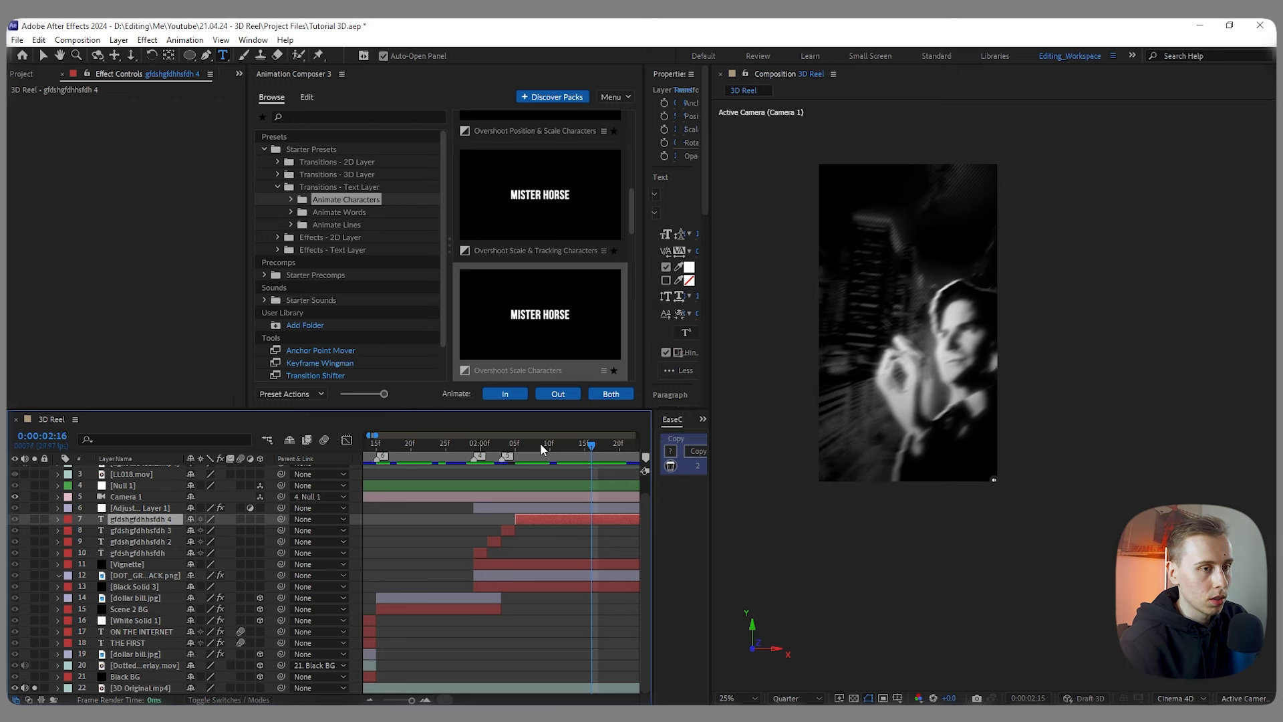
key(Page_Up)
key(Page_Up)
key(Page_Up)
key(Page_Up)
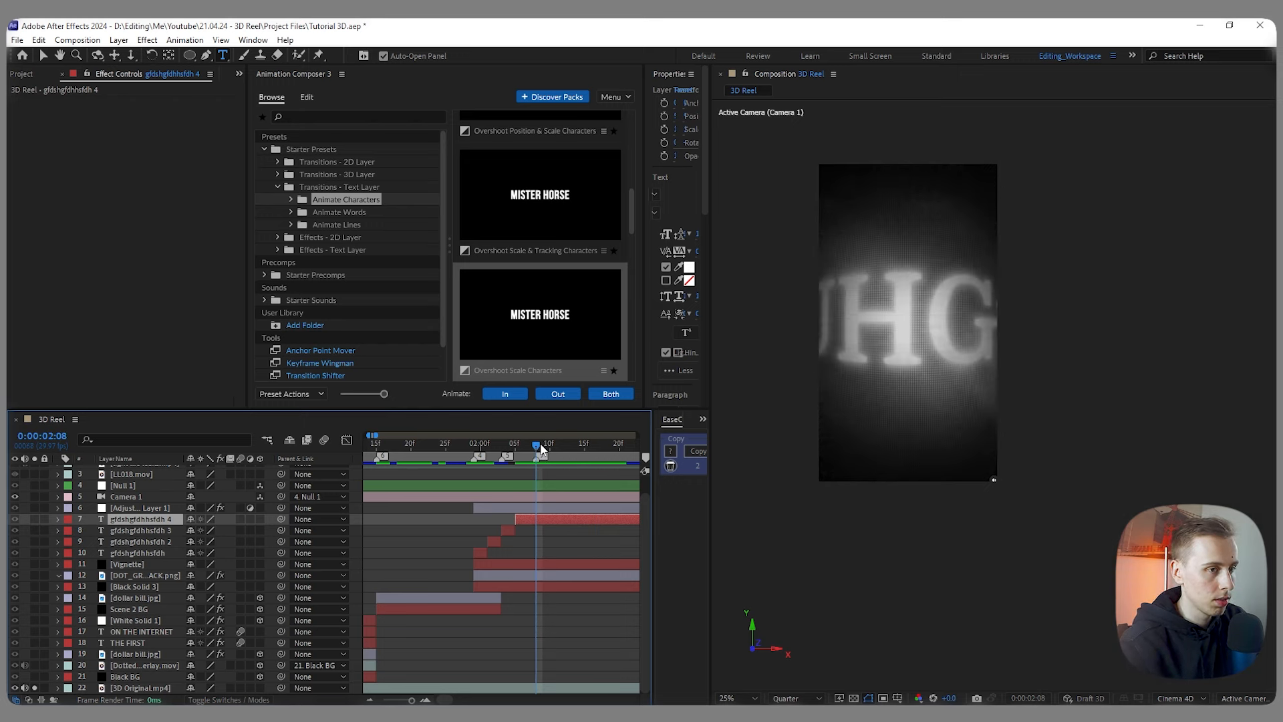
Step: Check the reference frames around the end of the text transition and add a composition marker at 0:00:02:11
key(Page_Down)
key(Page_Down)
key(Page_Down)
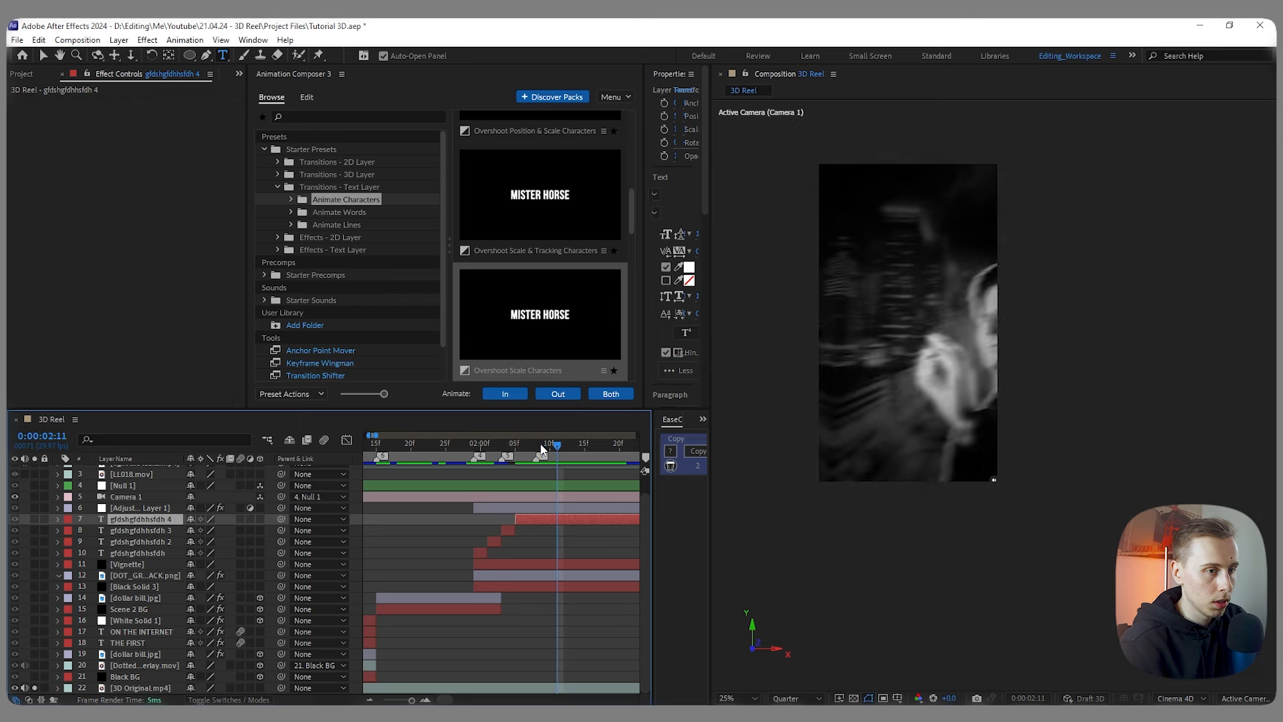
key(Page_Up)
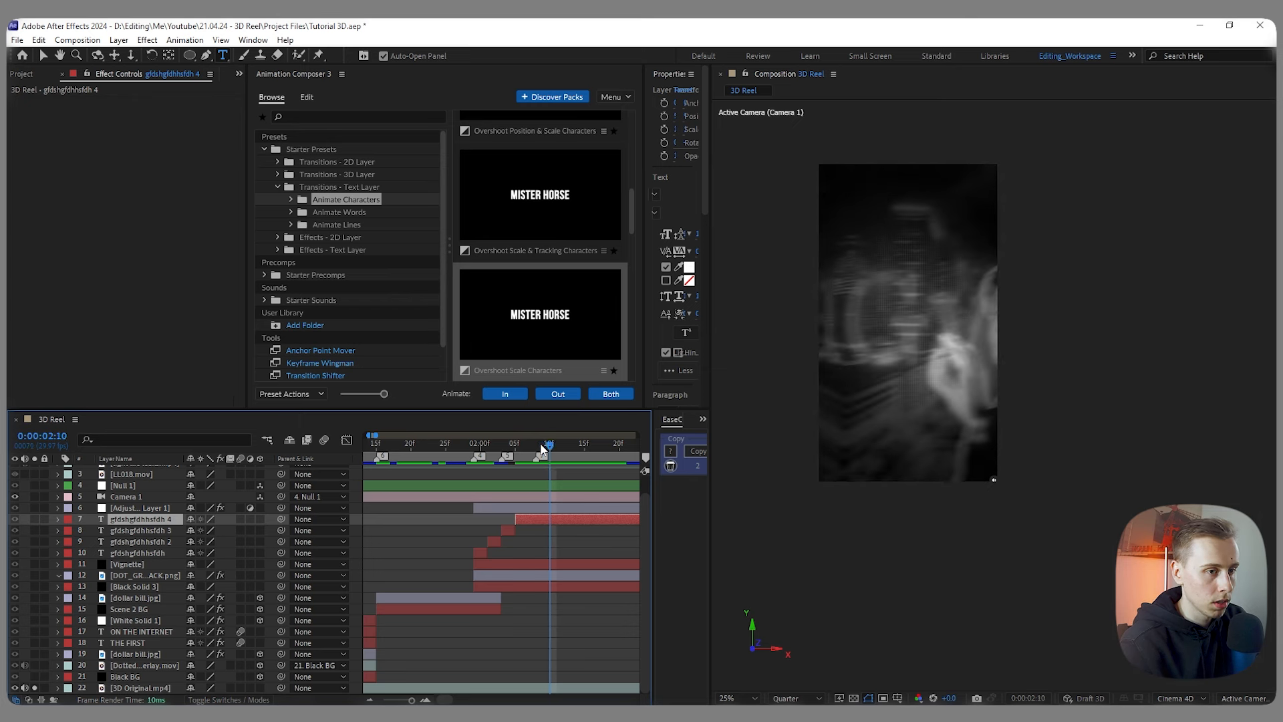
key(Page_Down)
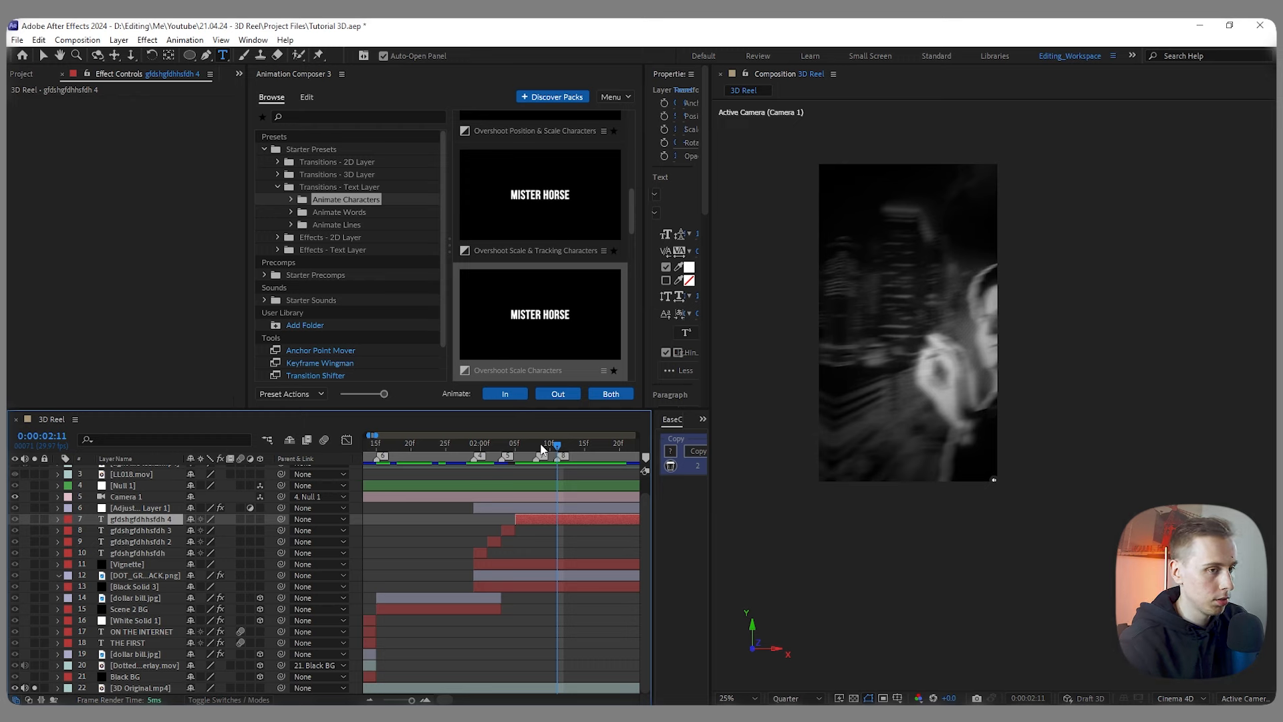
key(Page_Down)
key(Page_Up)
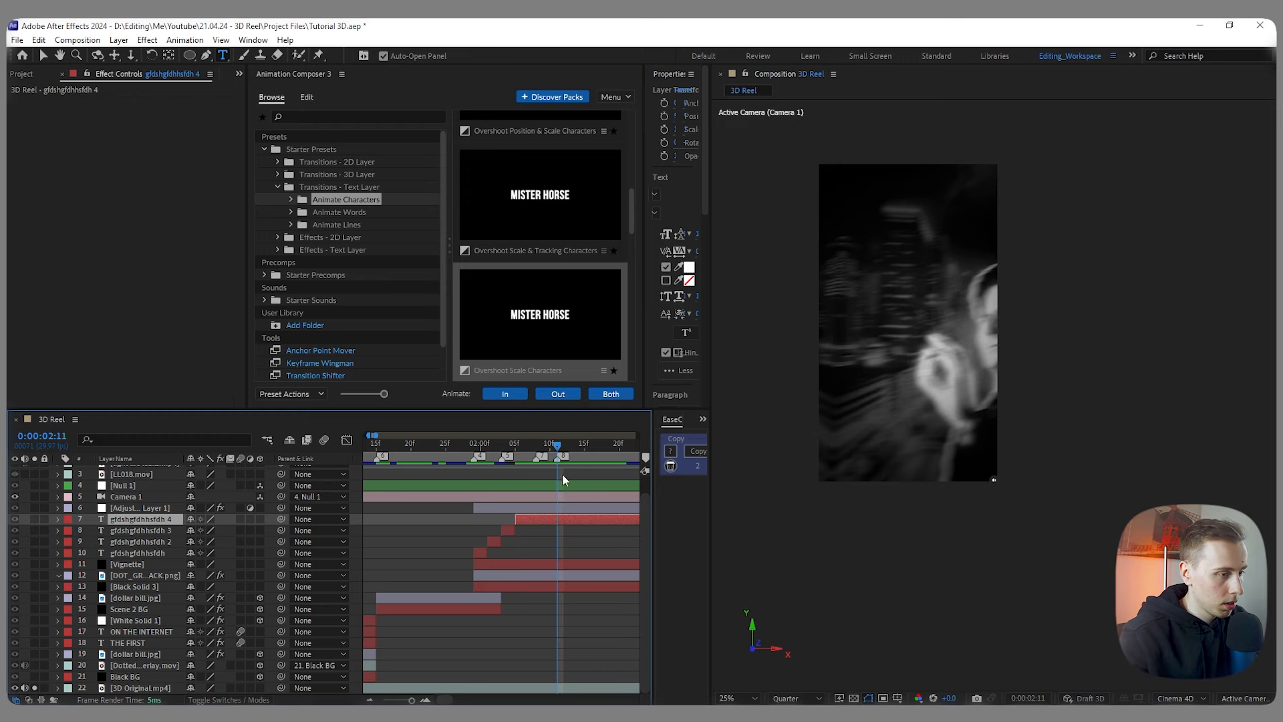
Step: Split the last placeholder text segment at 0:00:02:07, 0:00:02:09 and 0:00:02:11, and delete the piece after 0:00:02:11
scroll(557, 498, up, 2)
drag(563, 457, 482, 457)
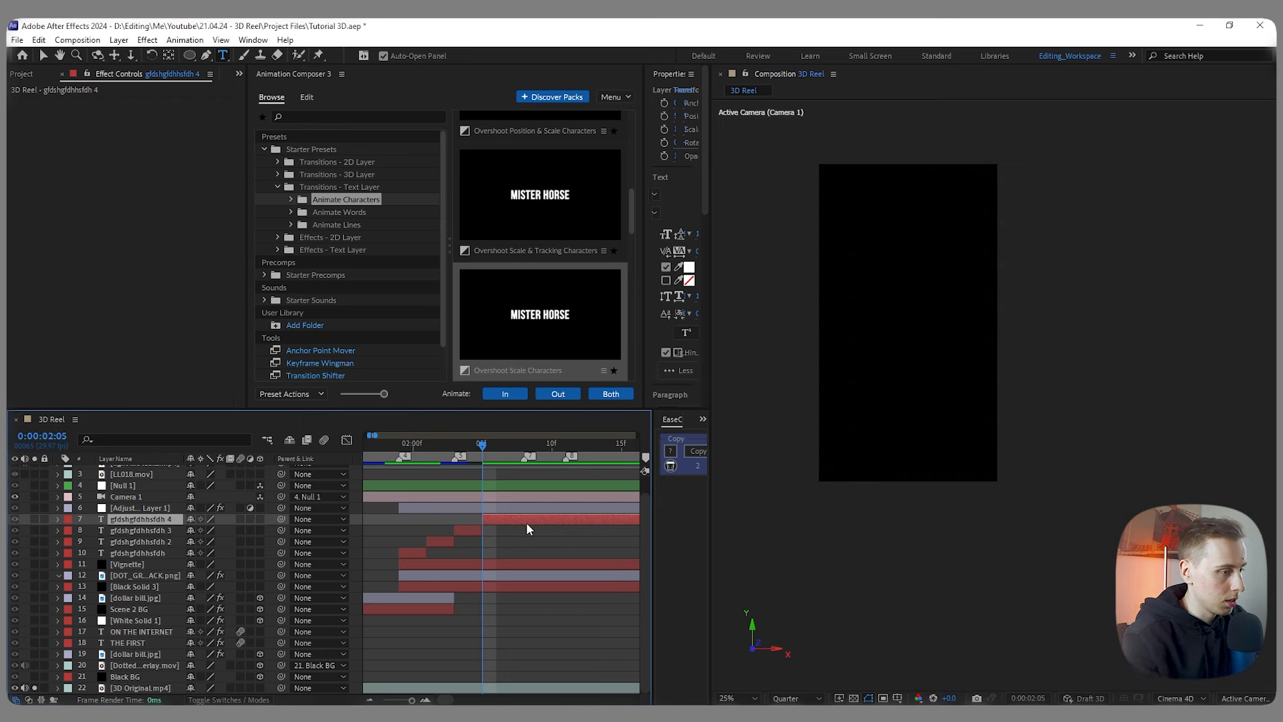
key(Page_Down)
key(Page_Down)
key(ctrl+shift+d)
key(Page_Down)
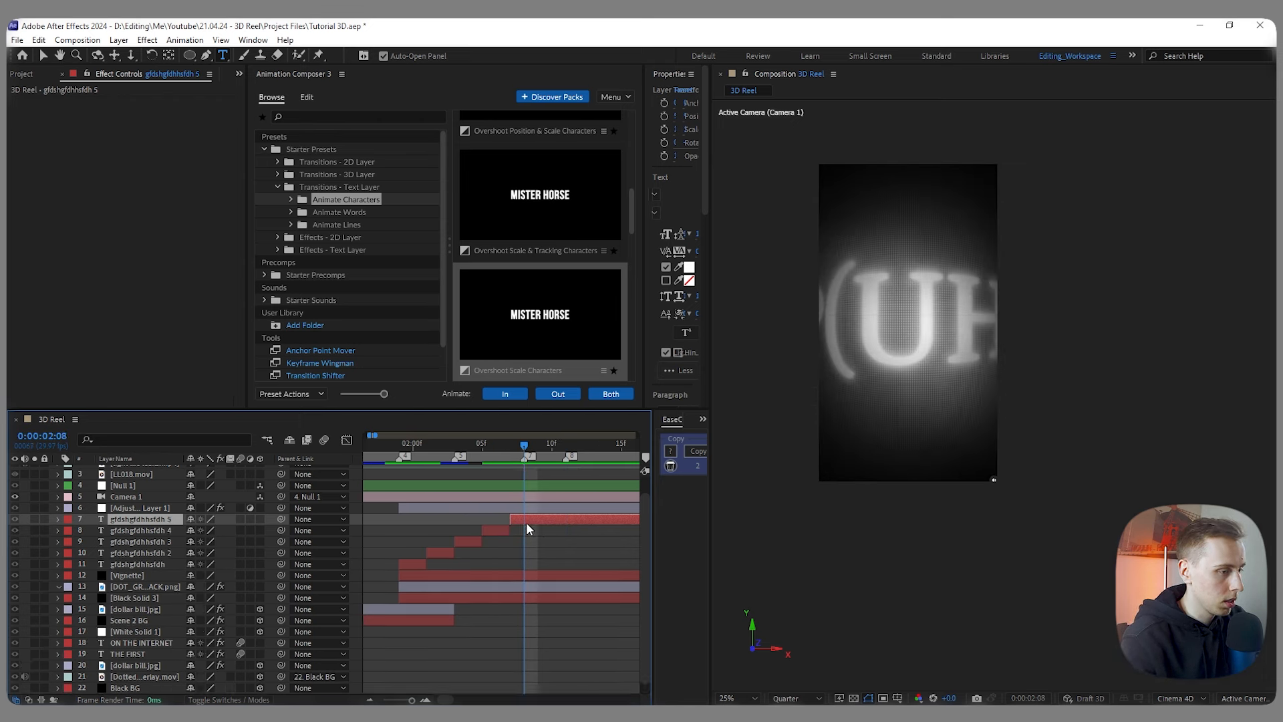
key(Page_Down)
key(ctrl+shift+d)
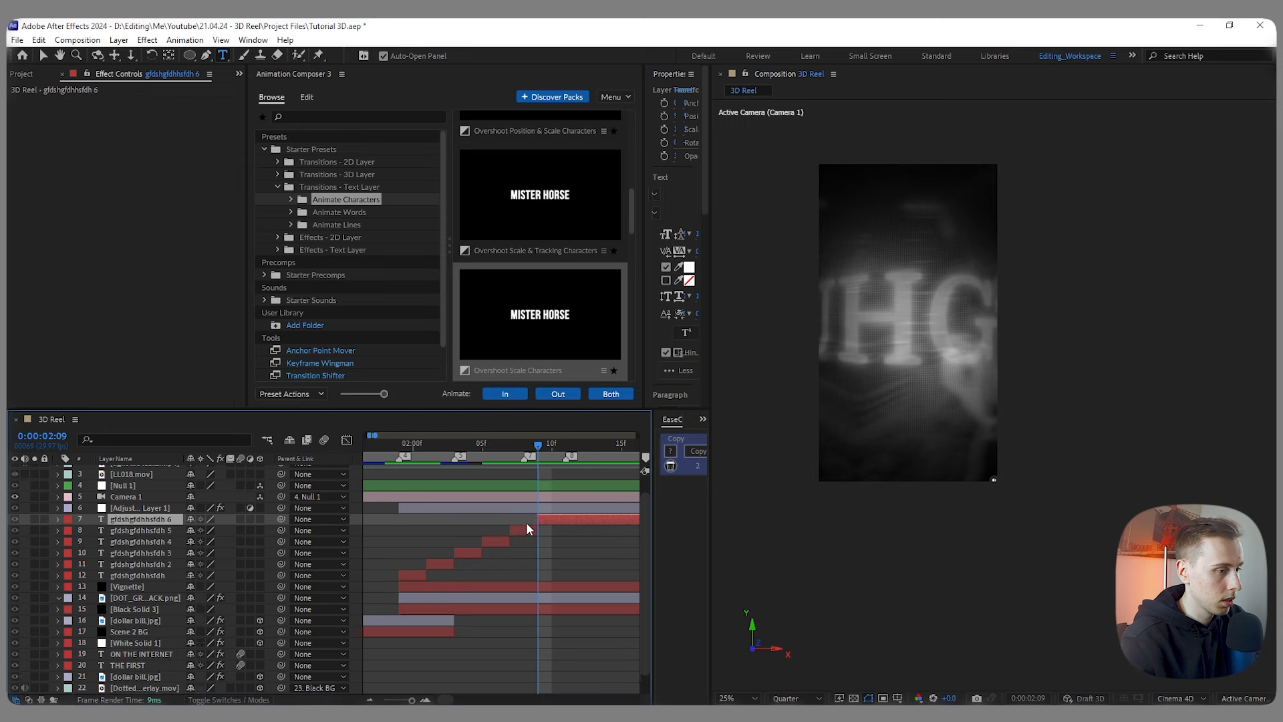
key(Page_Down)
key(Page_Down)
key(ctrl+shift+d)
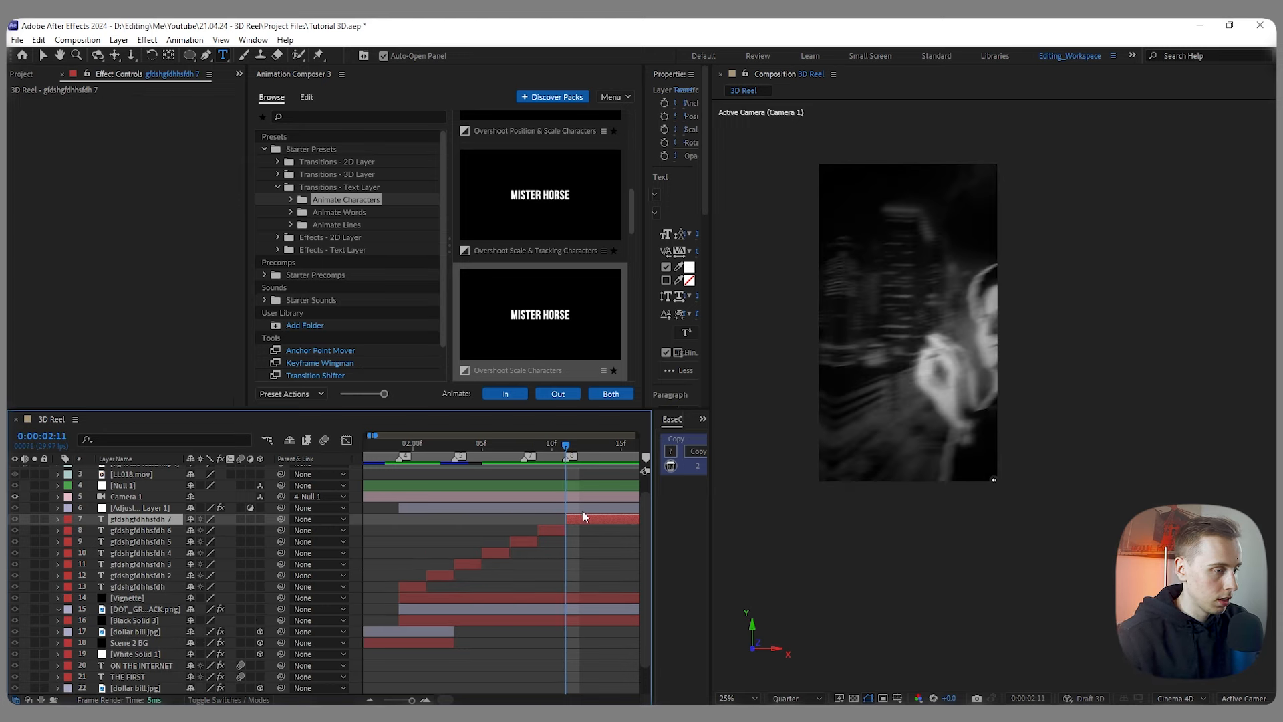
key(Delete)
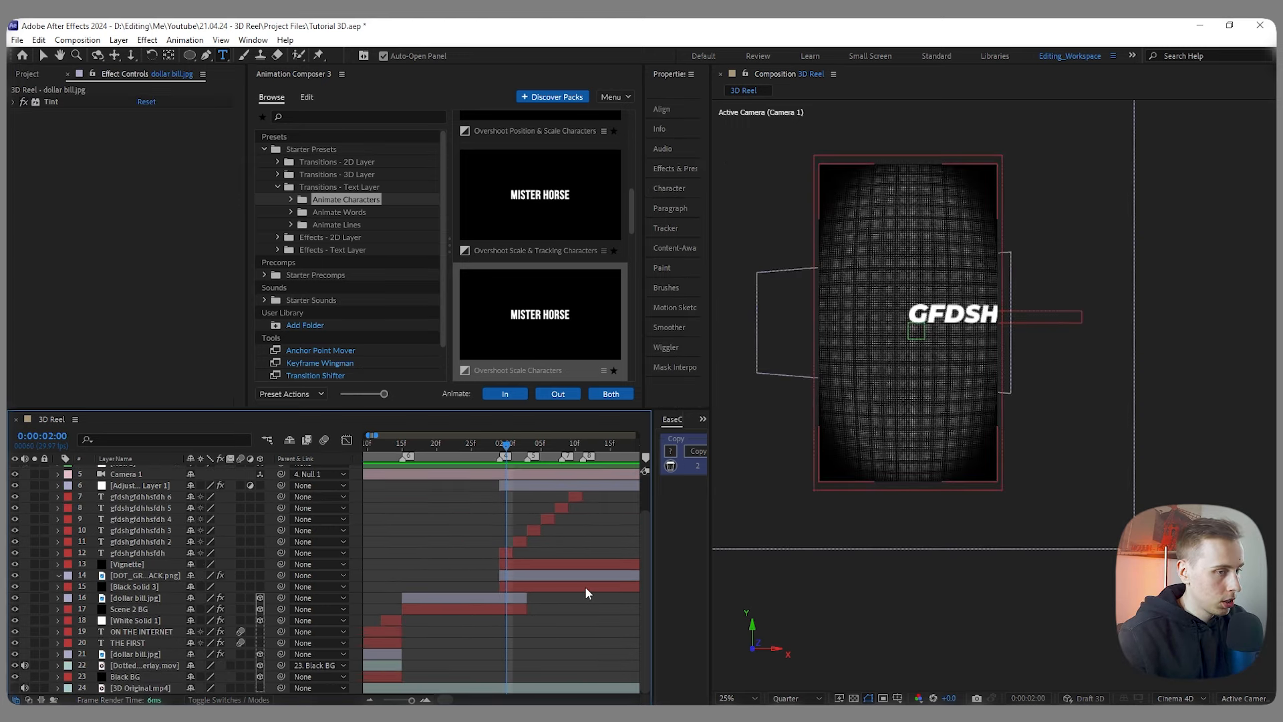
Step: Centre the first placeholder text segment horizontally in the composition
scroll(584, 587, up, 1)
click(572, 587)
key(v)
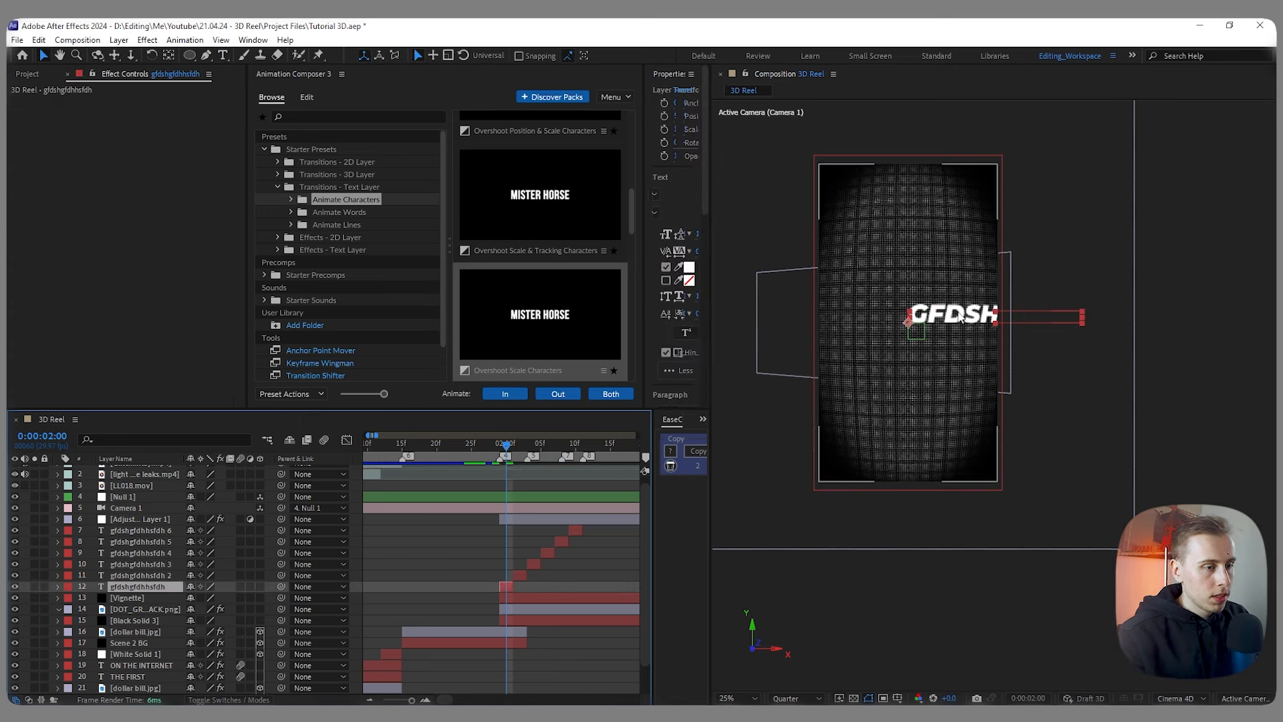
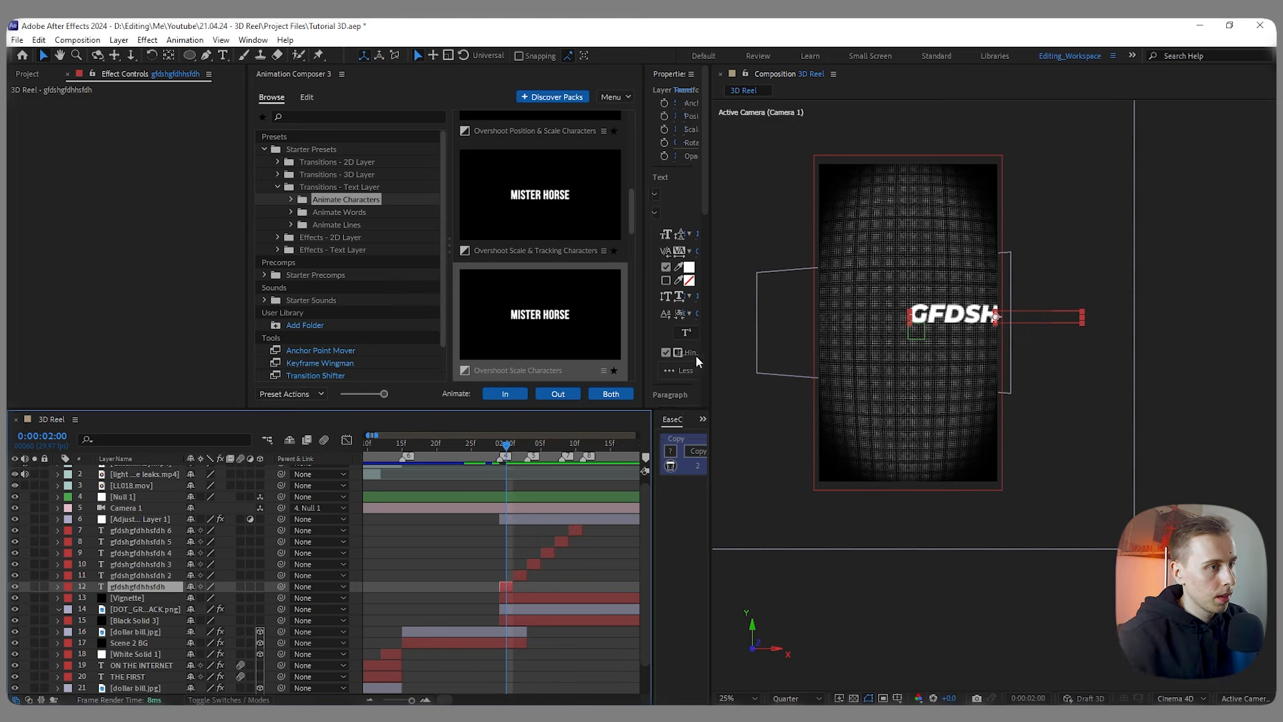
drag(644, 149, 403, 144)
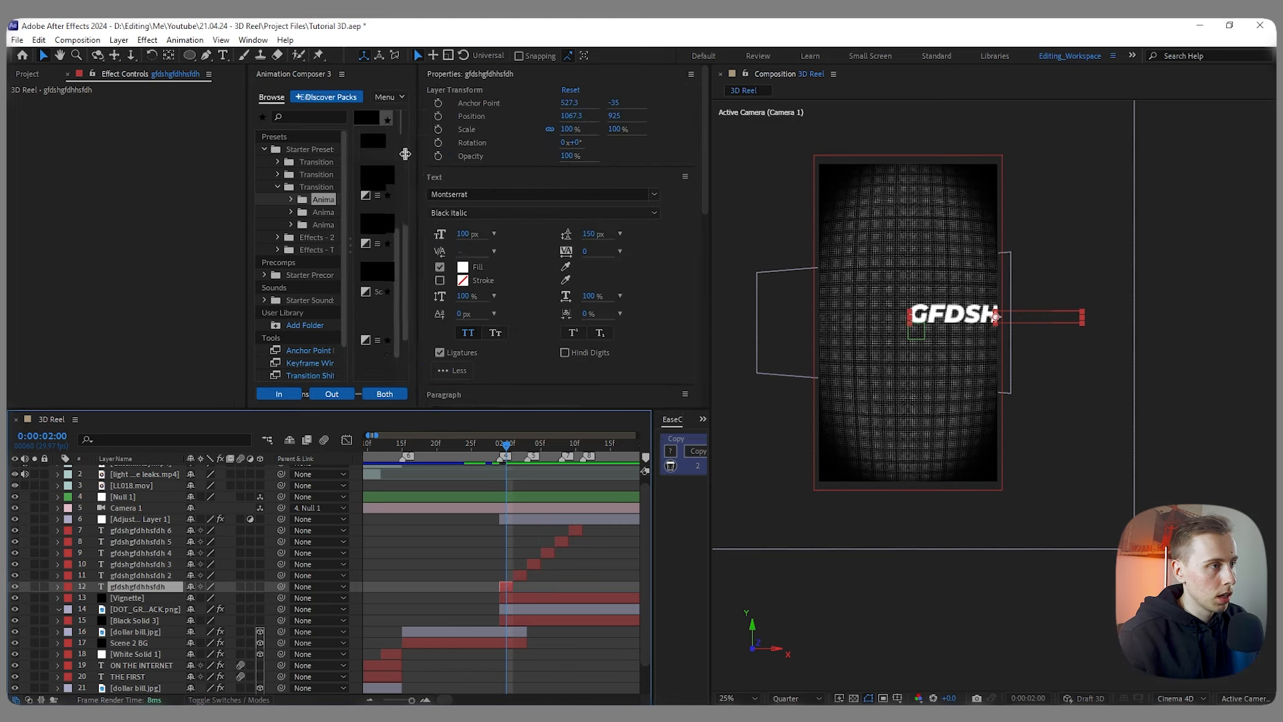
click(450, 73)
click(433, 95)
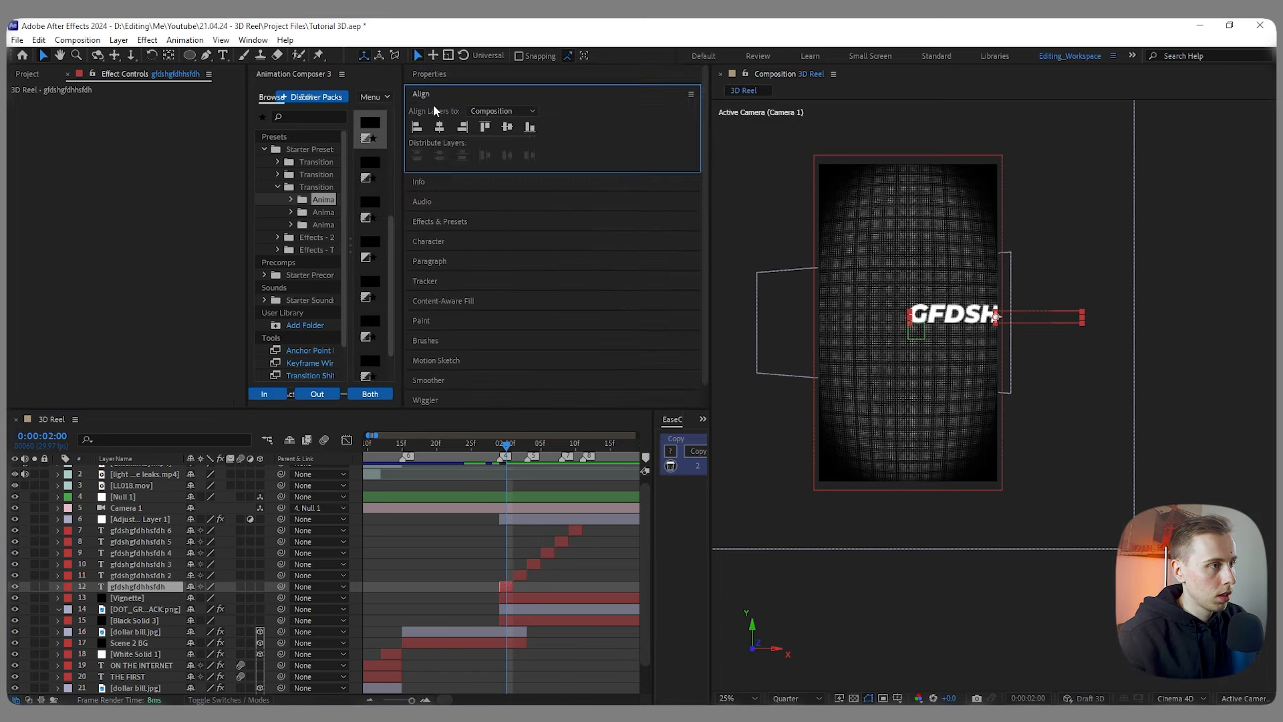
click(440, 128)
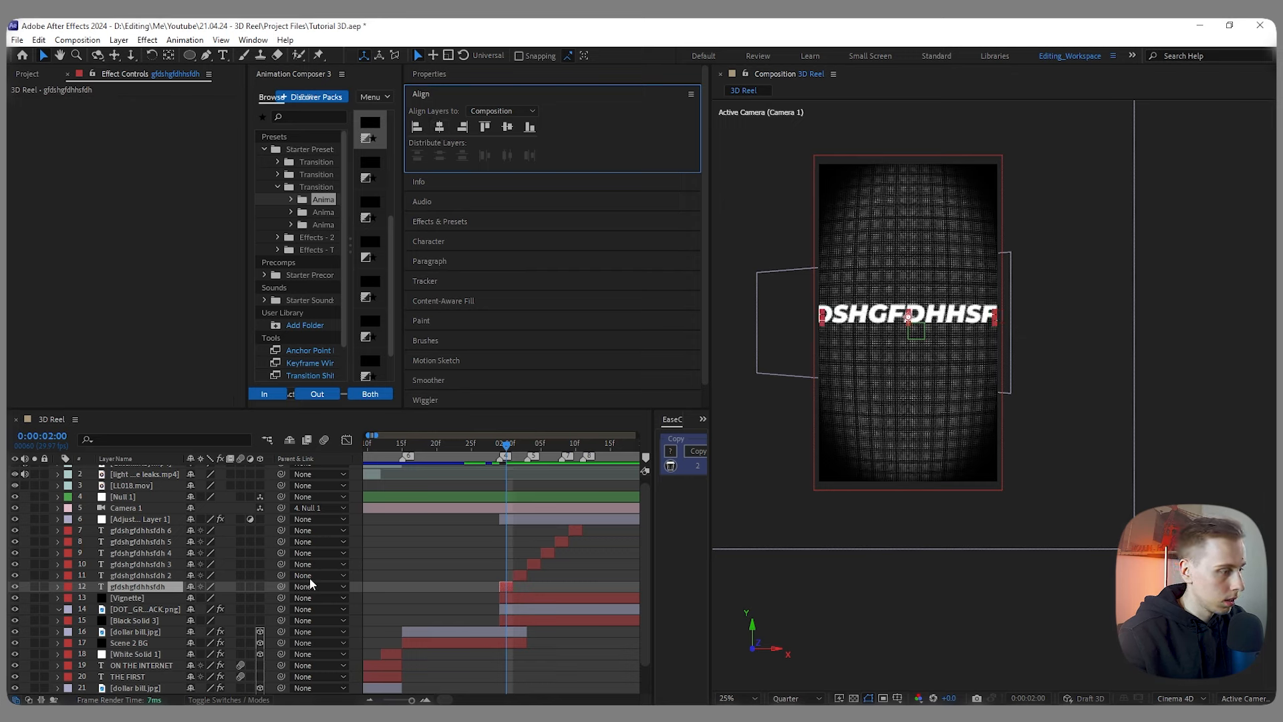
Step: Enlarge the first placeholder text segment to a scale of 326%
click(148, 588)
key(s)
drag(219, 602, 633, 466)
Step: Change the first placeholder text segment's font to Europa Grotesk SH Medium Italic
click(442, 94)
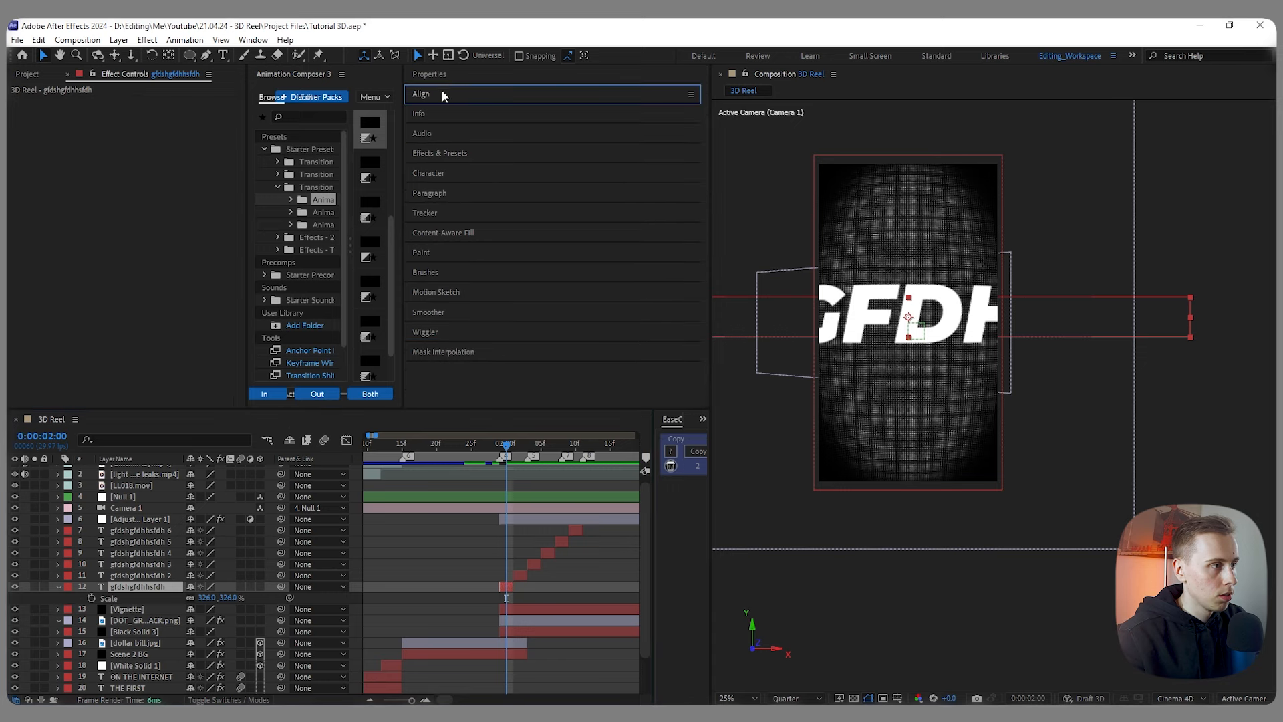
click(446, 76)
click(517, 195)
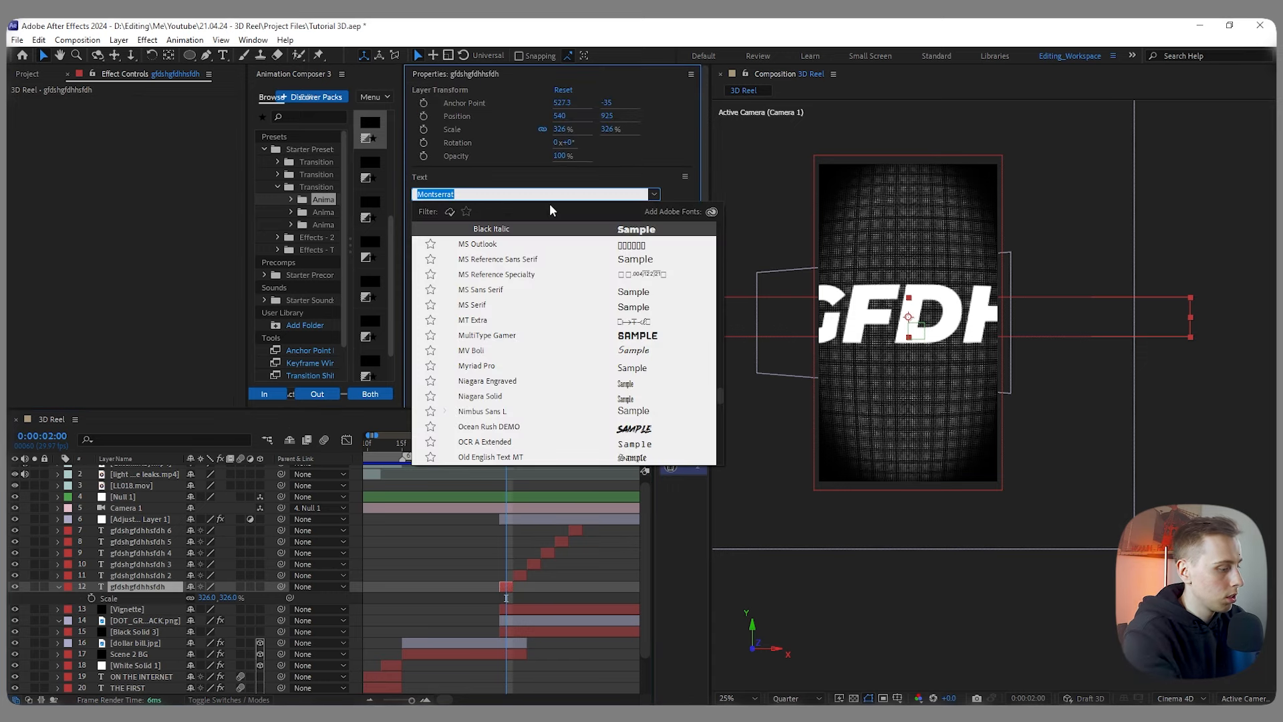
text(euro)
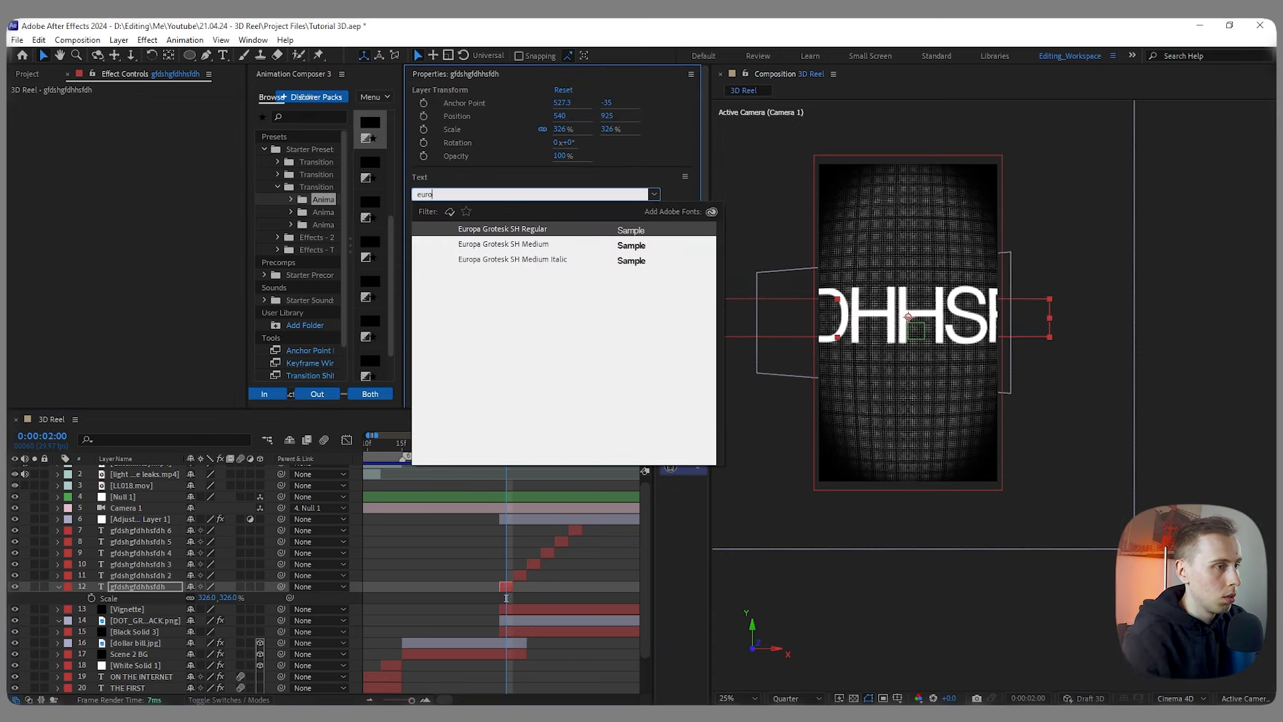
key(Down)
key(Down)
key(Up)
key(Down)
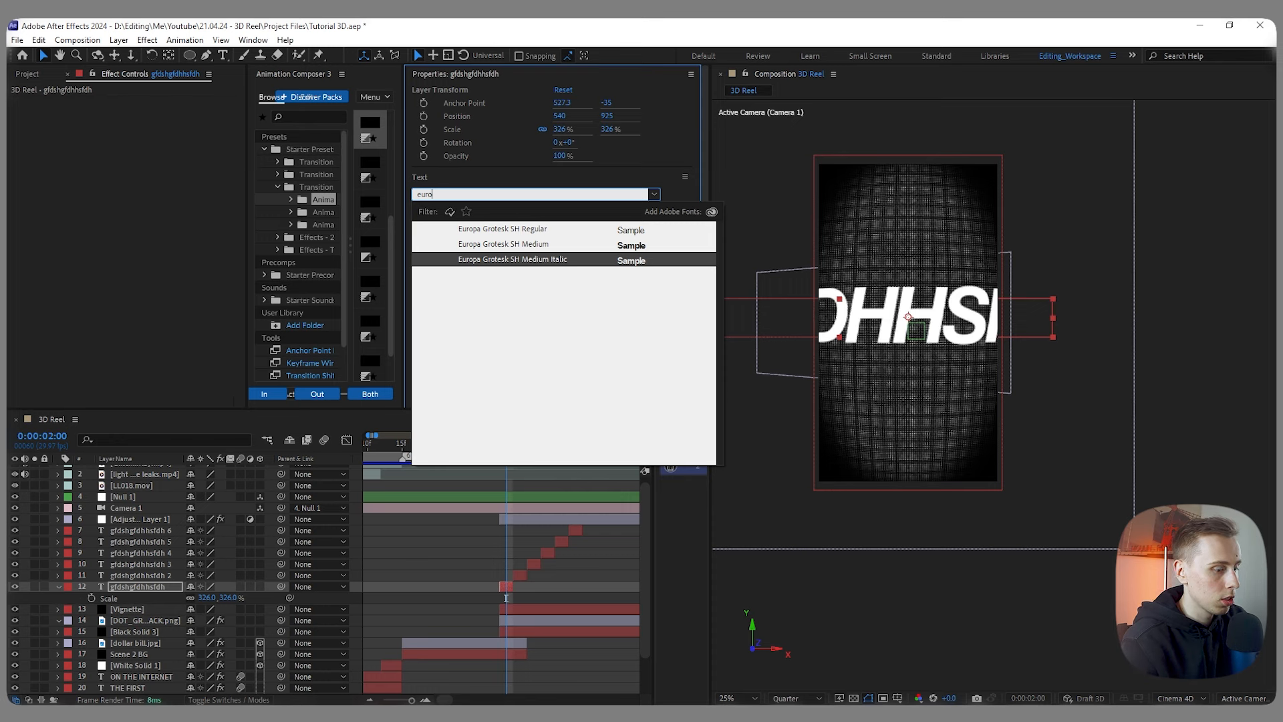
key(Return)
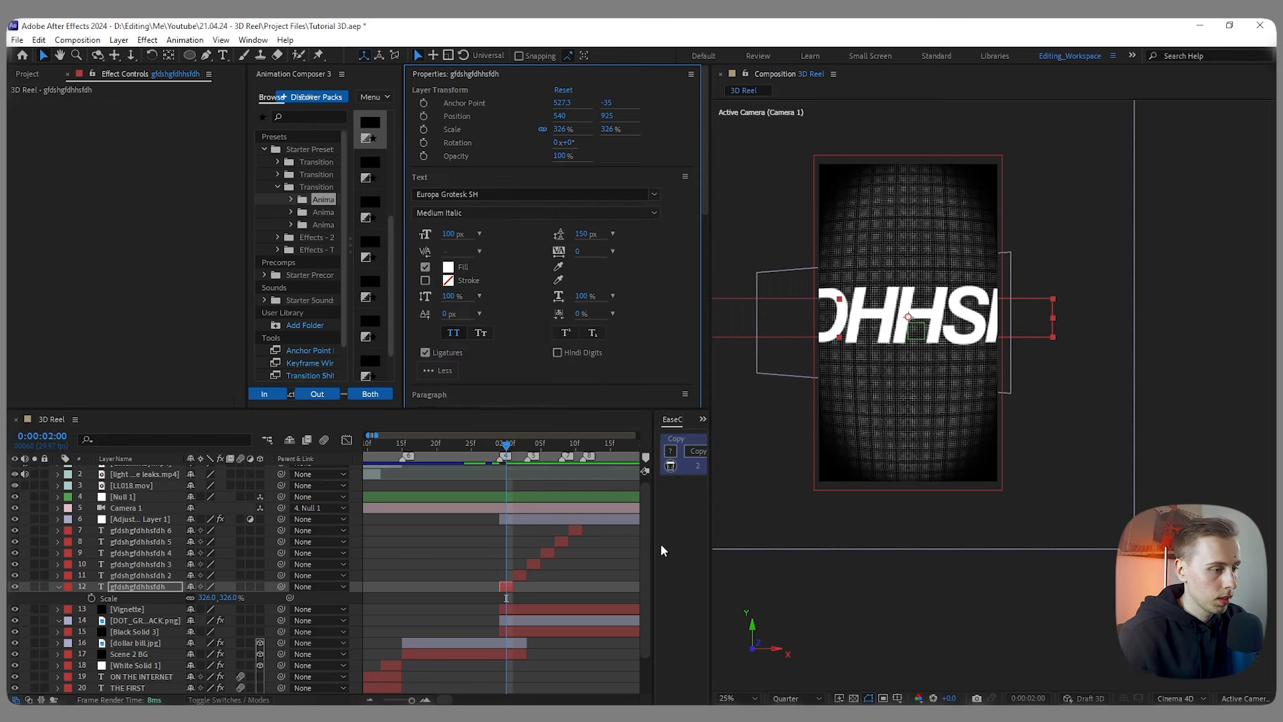
Step: Try a scale of 400% on the first placeholder text segment, and settle on 360%
click(206, 597)
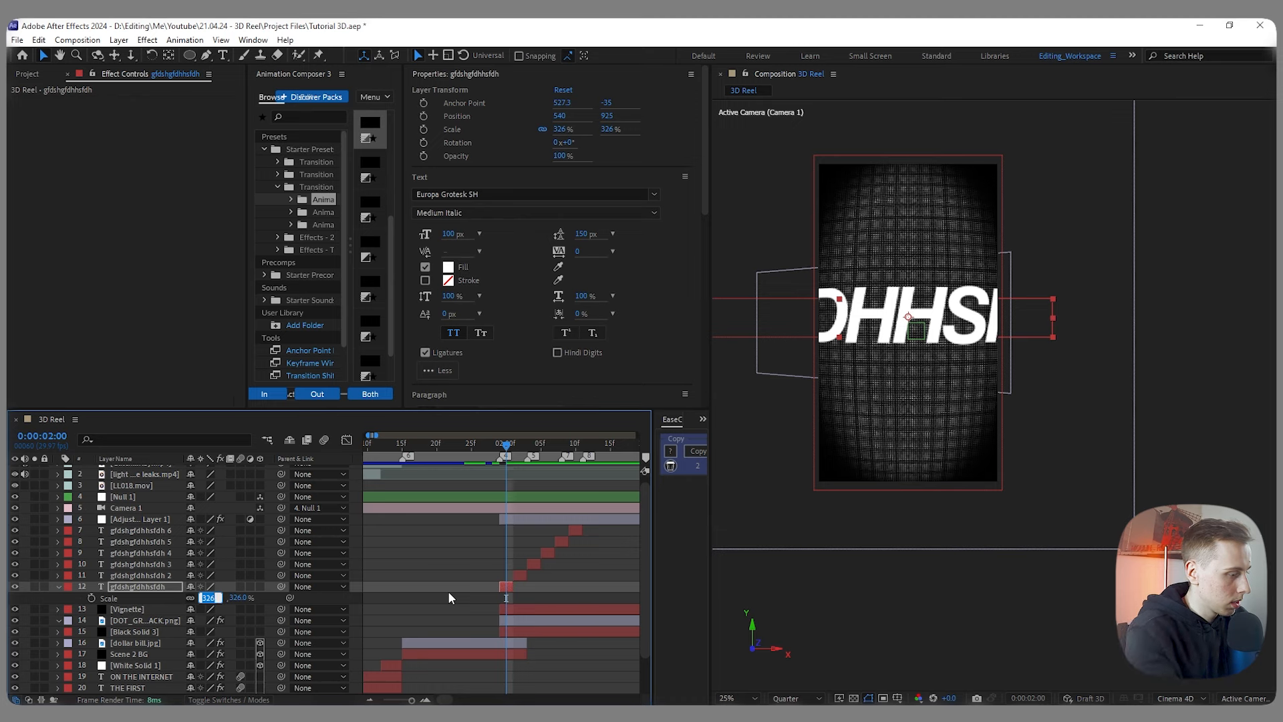
text(400)
key(Return)
text(360)
key(Return)
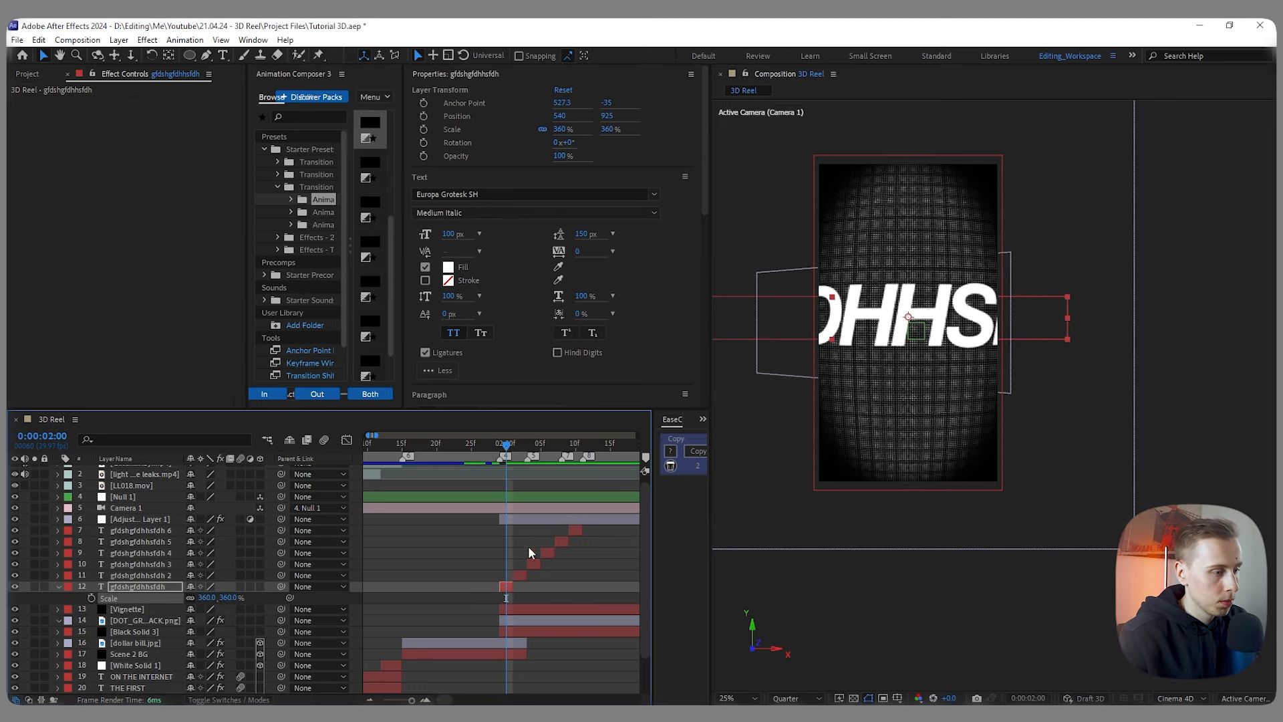
Step: Extend the restyled first text segment to the end of the staggered placeholder segments at 0:00:02:11
key(Page_Down)
key(Page_Down)
drag(542, 586, 589, 586)
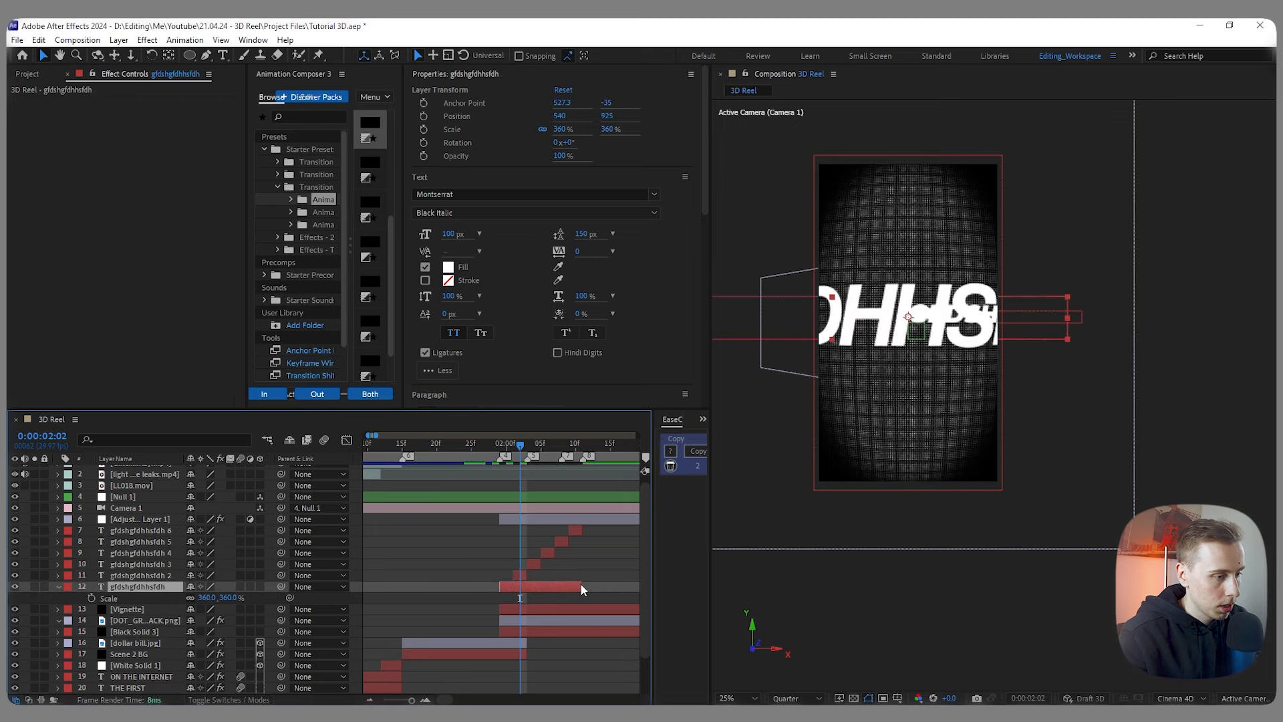
mouse_move(521, 446)
mouse_down()
mouse_move(586, 448)
mouse_move(513, 446)
mouse_up()
click(535, 542)
click(537, 587)
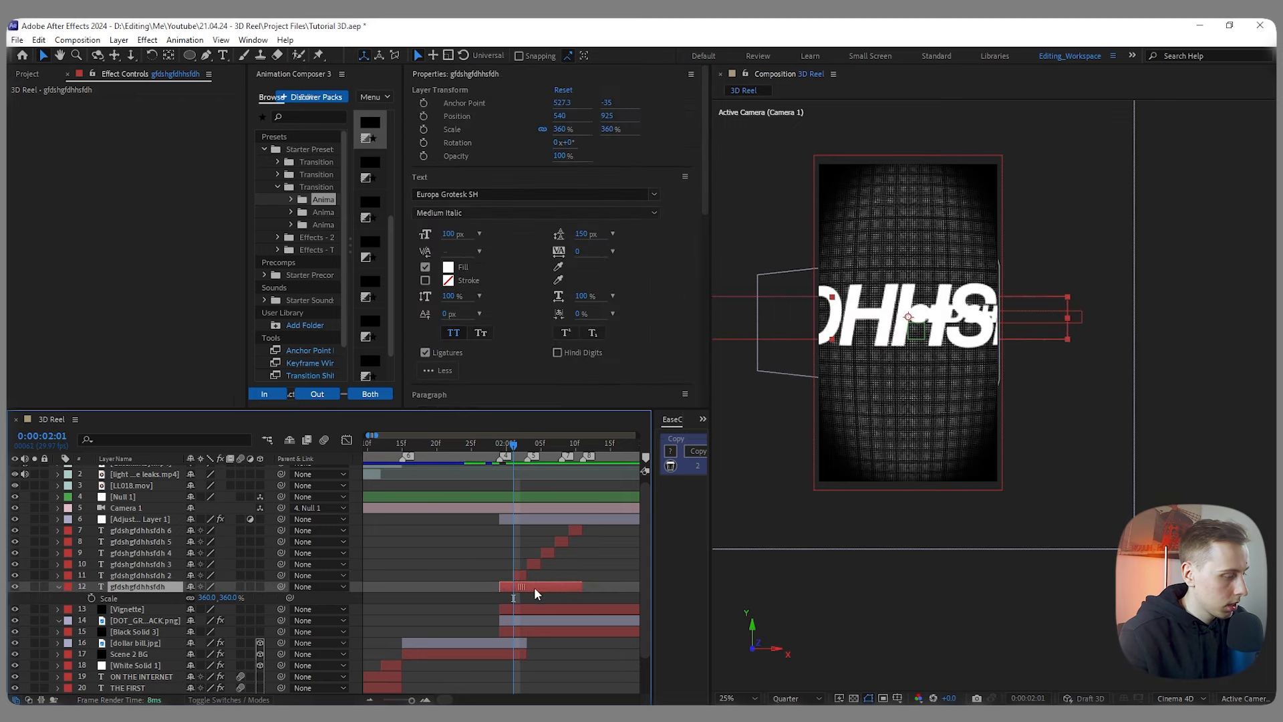
key(ctrl+Up)
shift+click(577, 530)
click(536, 587)
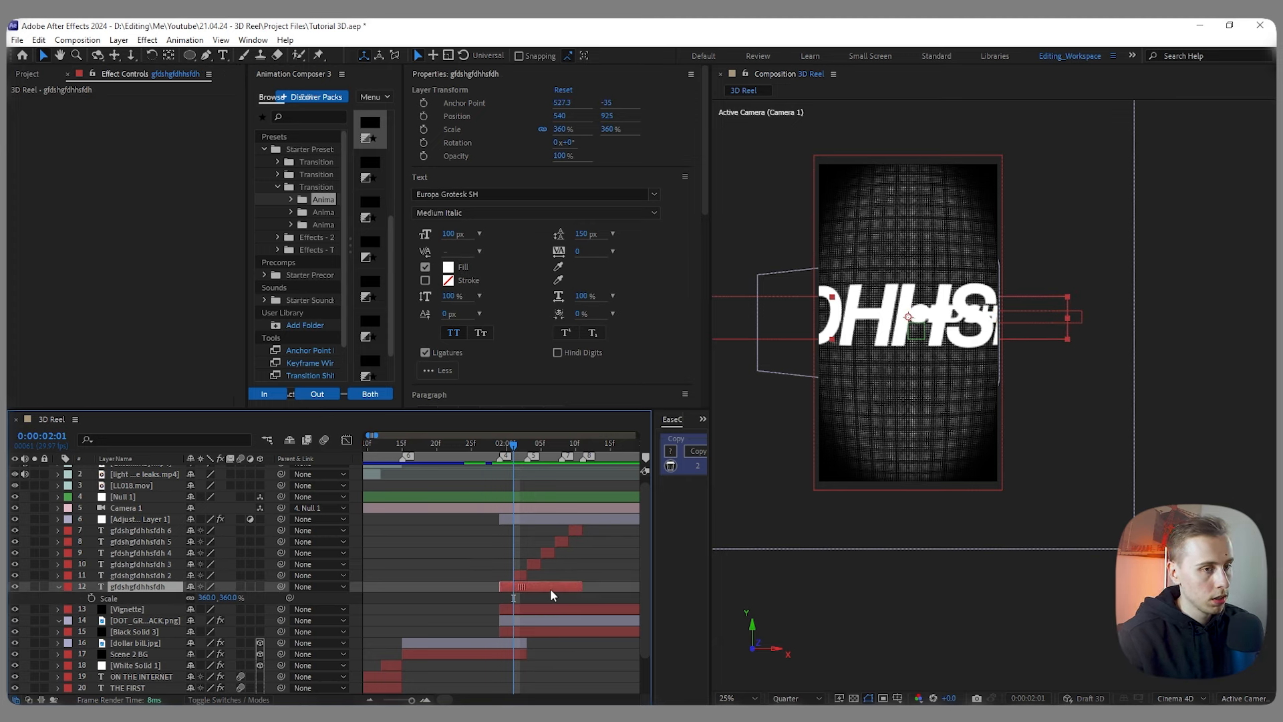
Step: Delete the five other placeholder text segments and go to 0:00:02:01 for the first split
drag(526, 446, 571, 445)
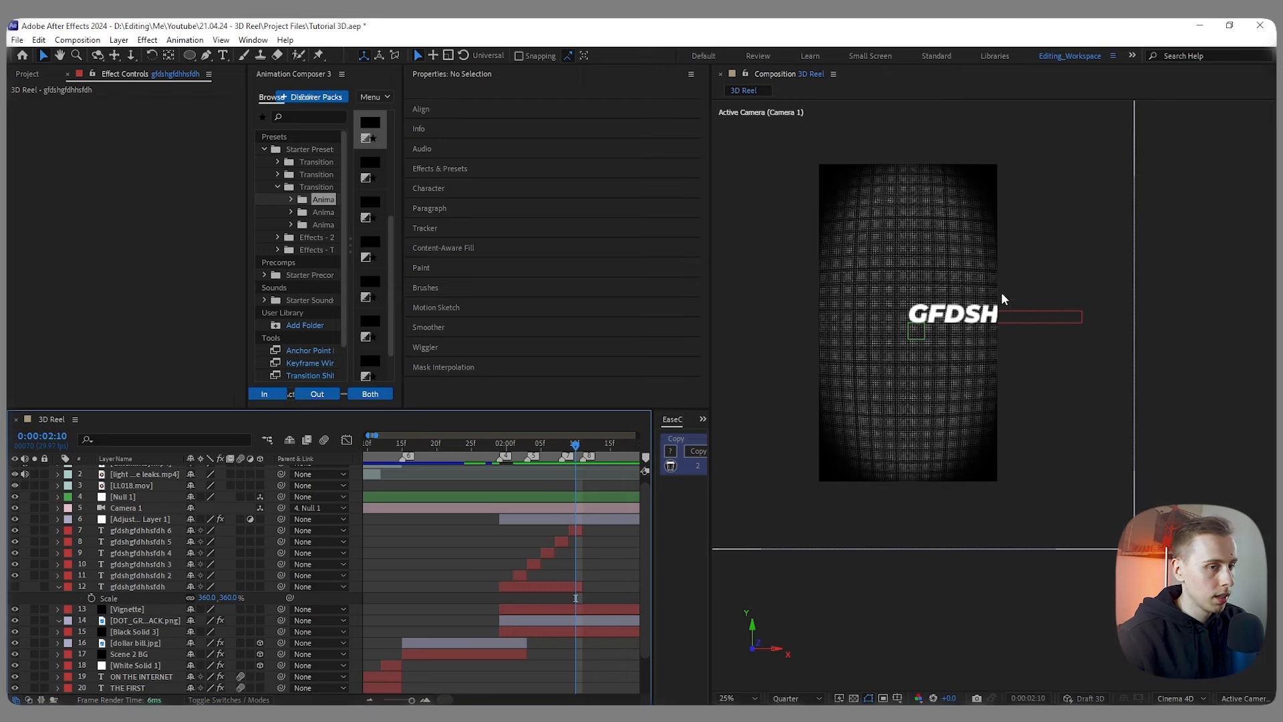
drag(575, 445, 528, 446)
click(519, 576)
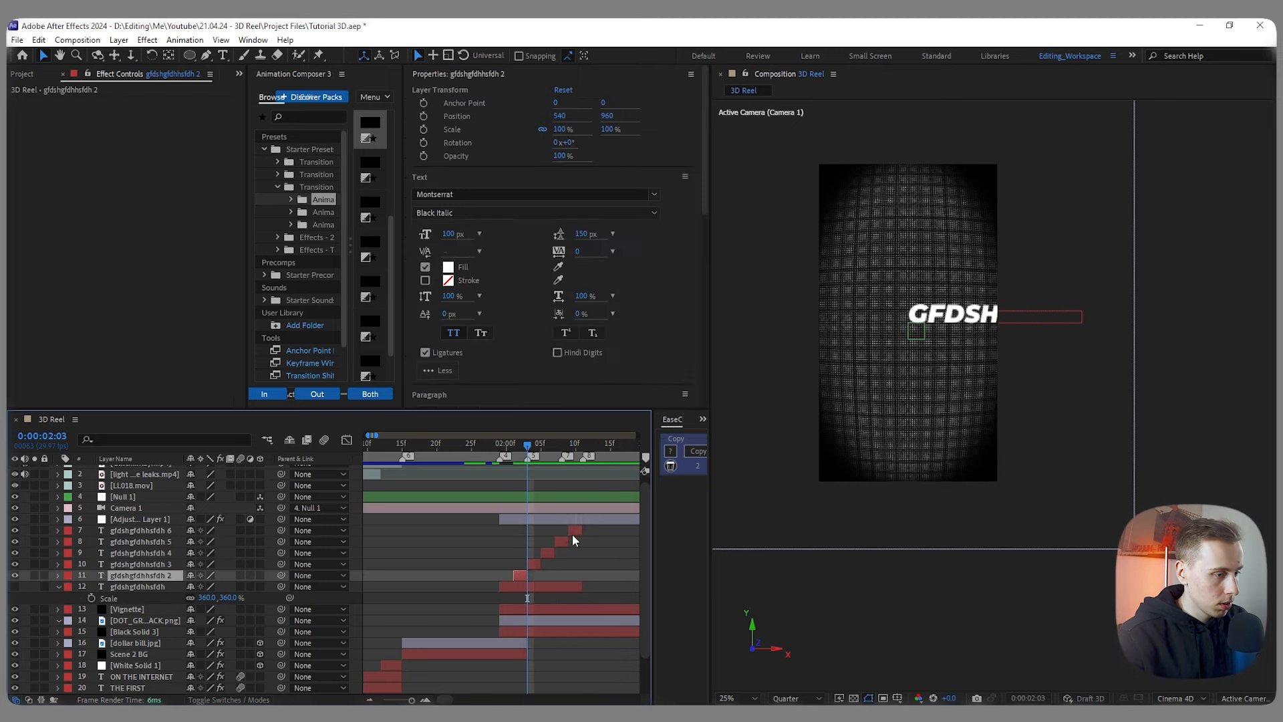
shift+click(574, 529)
key(Delete)
drag(527, 447, 514, 447)
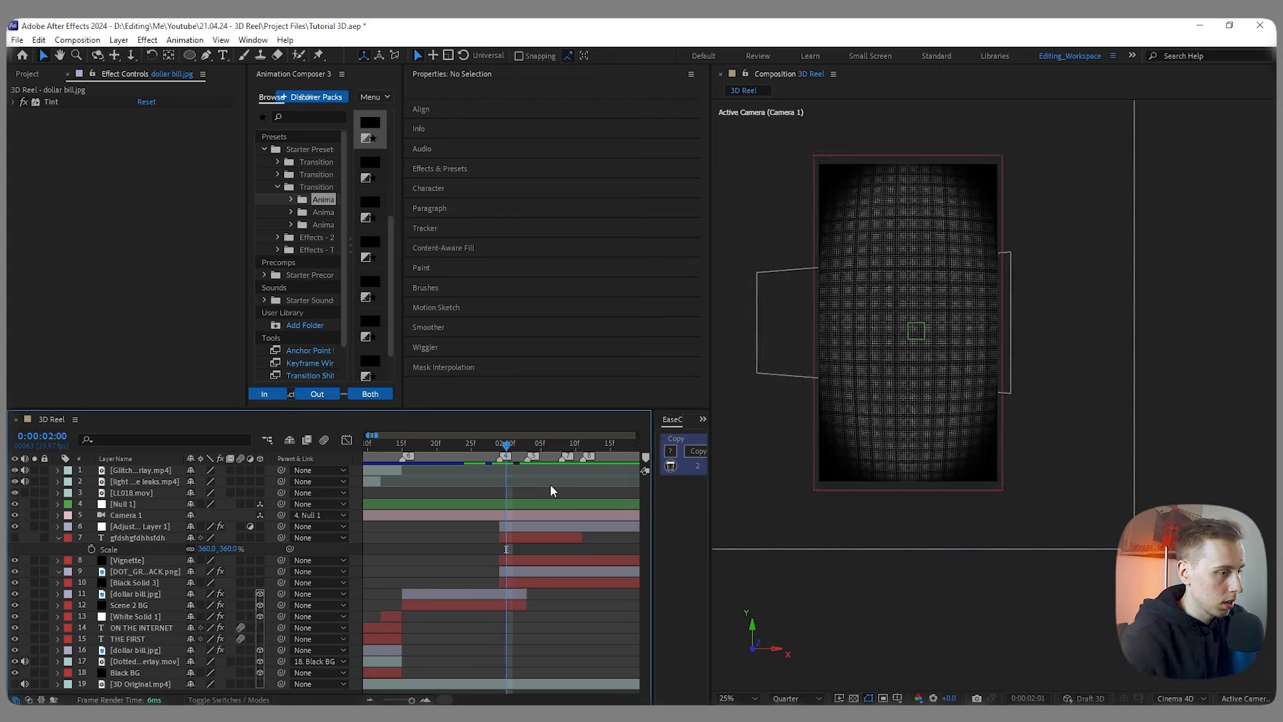
key(ctrl+a)
key(ctrl+shift+d)
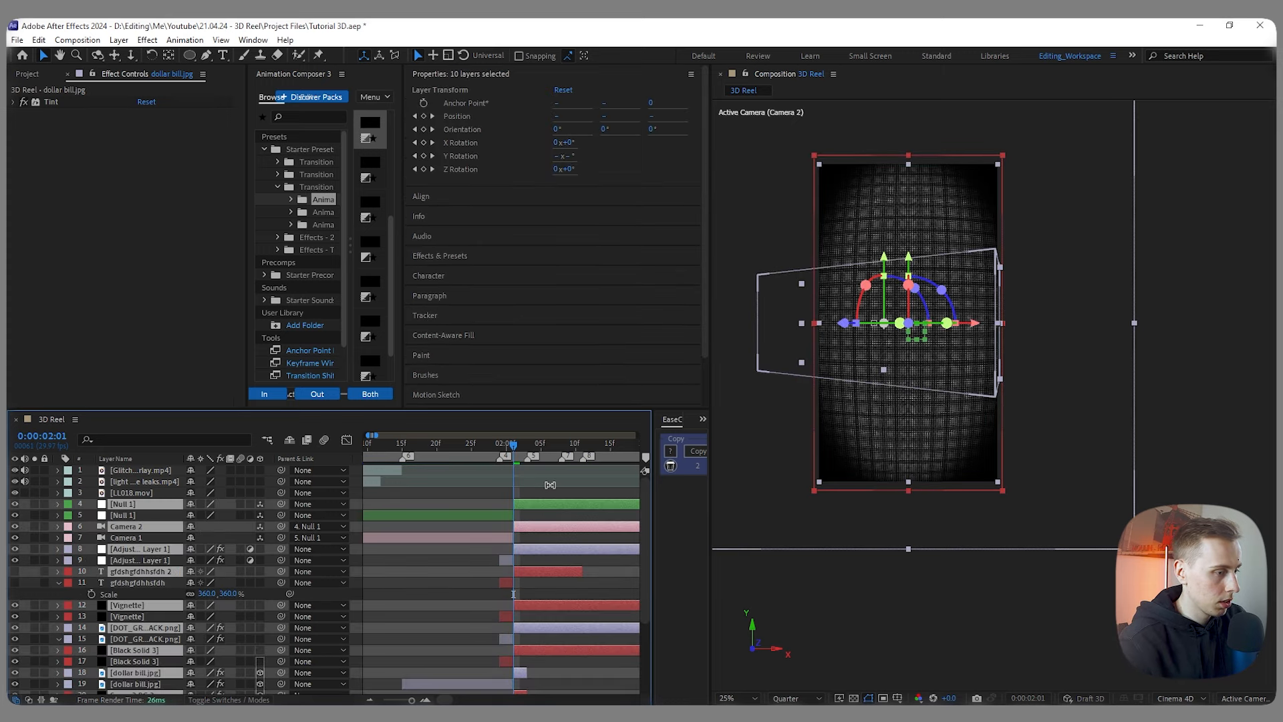
key(ctrl+z)
Step: Split the restyled text layer every two frames from 0:00:02:01 to 0:00:02:09 and make all six segments visible
click(532, 538)
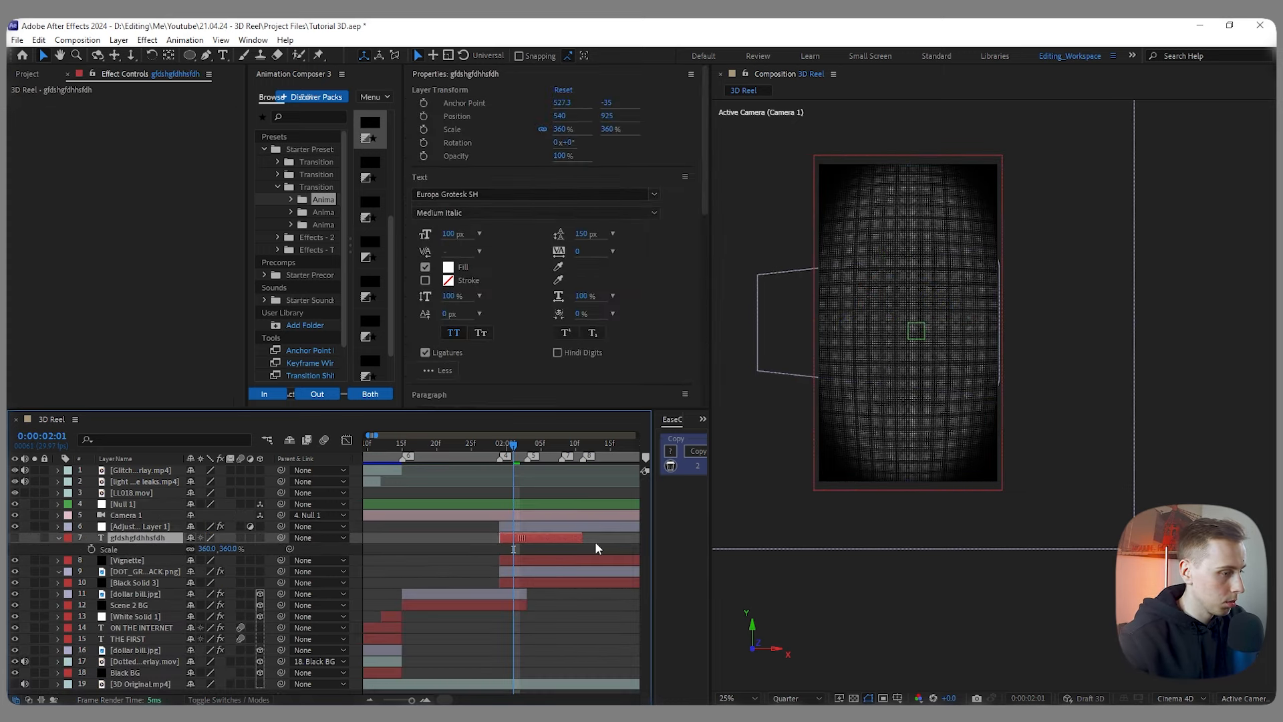
key(ctrl+shift+d)
key(Page_Down)
key(Page_Down)
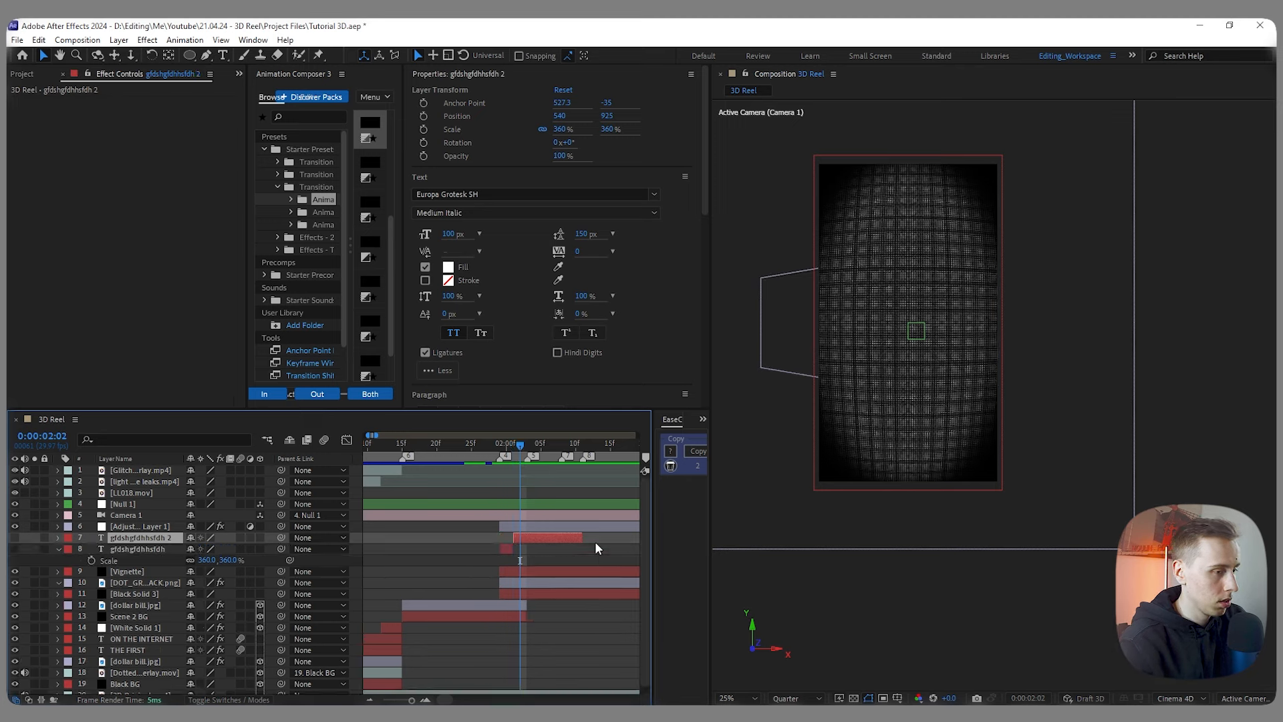
key(ctrl+shift+d)
key(Page_Down)
drag(548, 449, 513, 467)
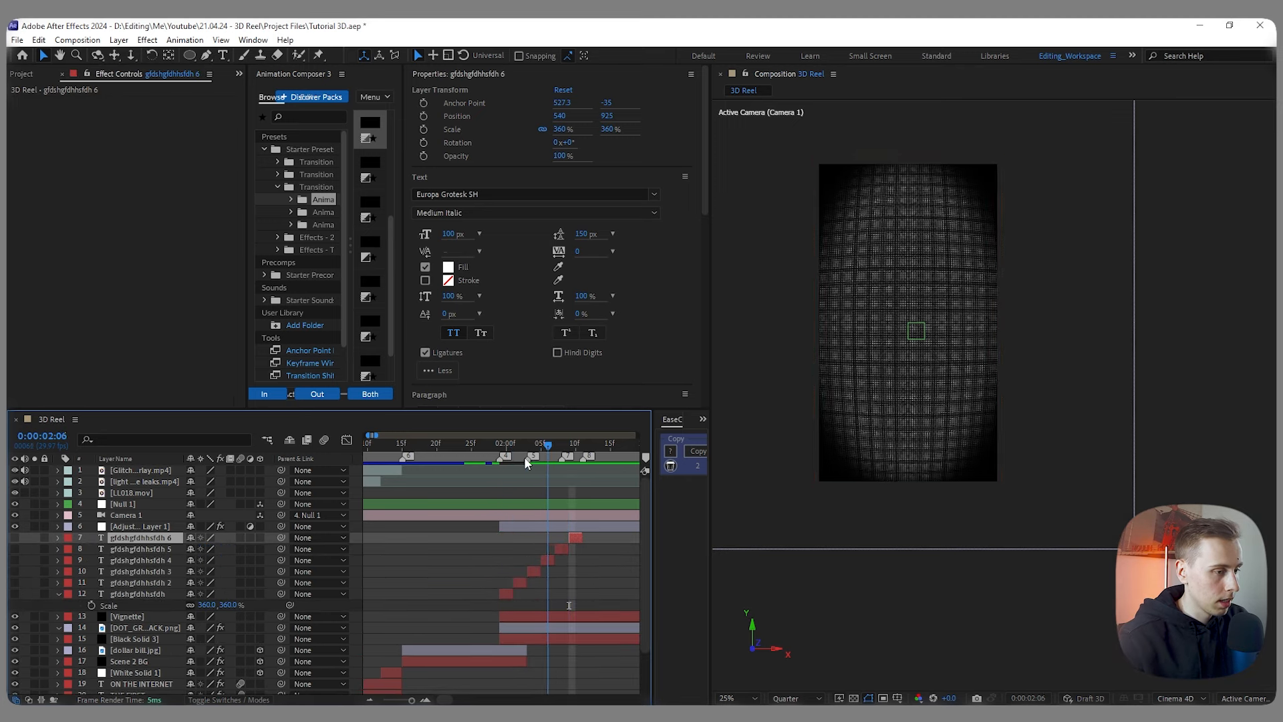
drag(14, 538, 16, 594)
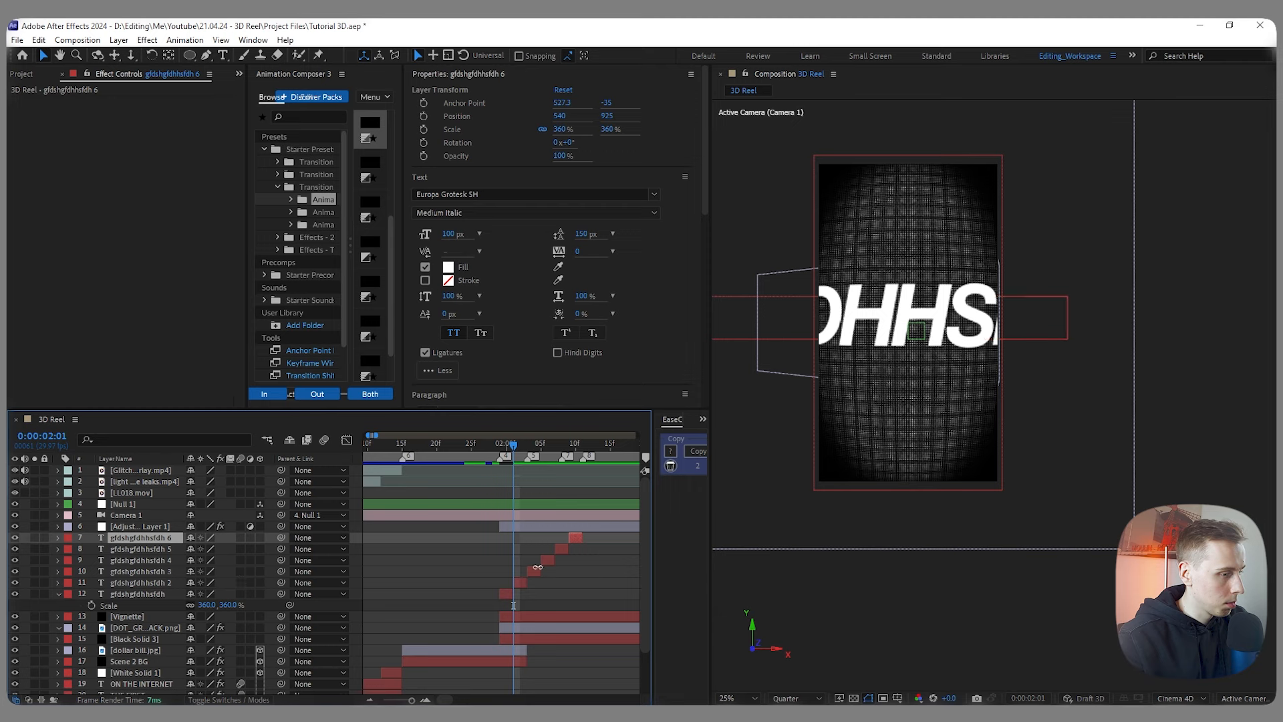
Step: Replace the second text segment's content with "hstrhhsdfh(441"
click(586, 583)
click(519, 450)
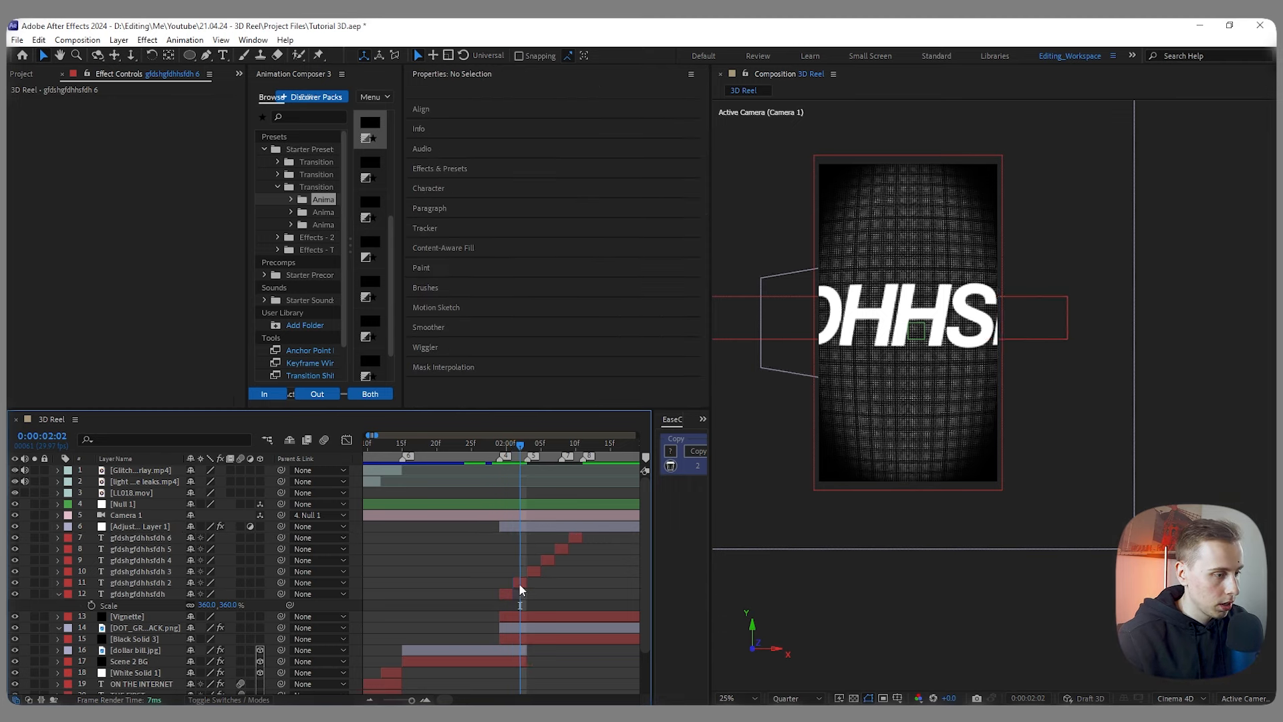
click(519, 582)
double_click(929, 325)
text(hstrh)
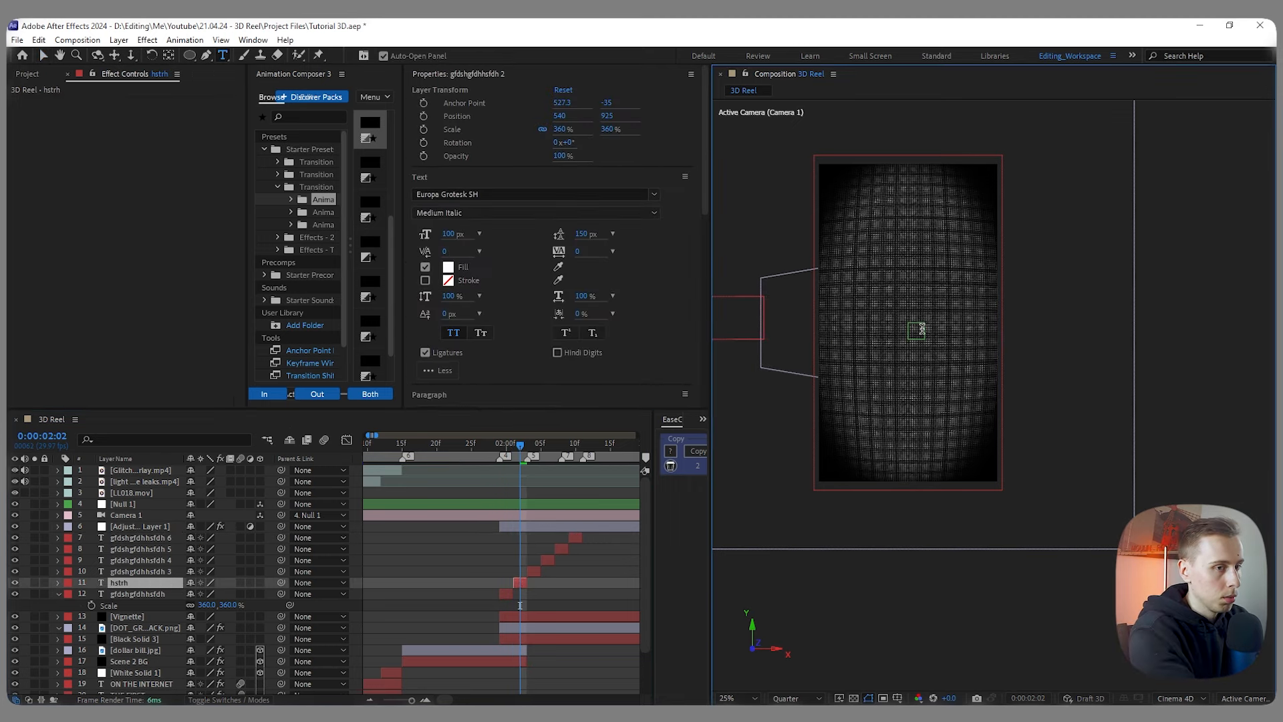
text(hsdfh)
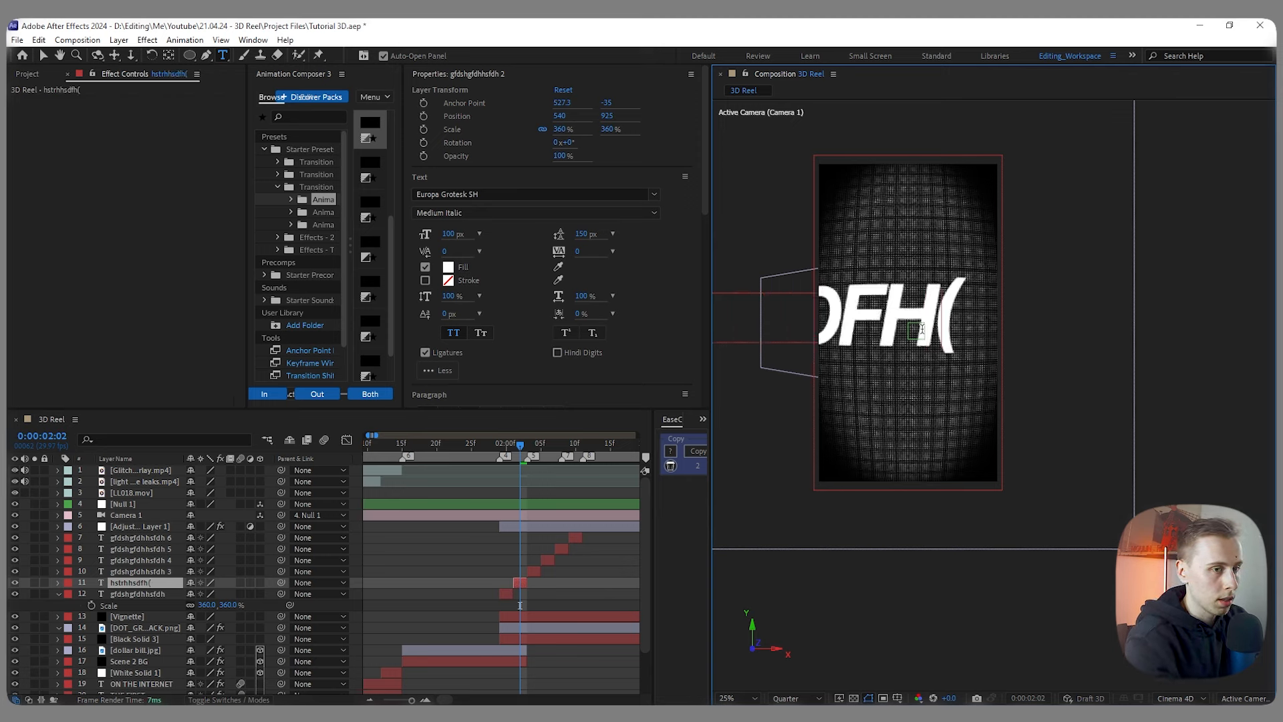
text((441)
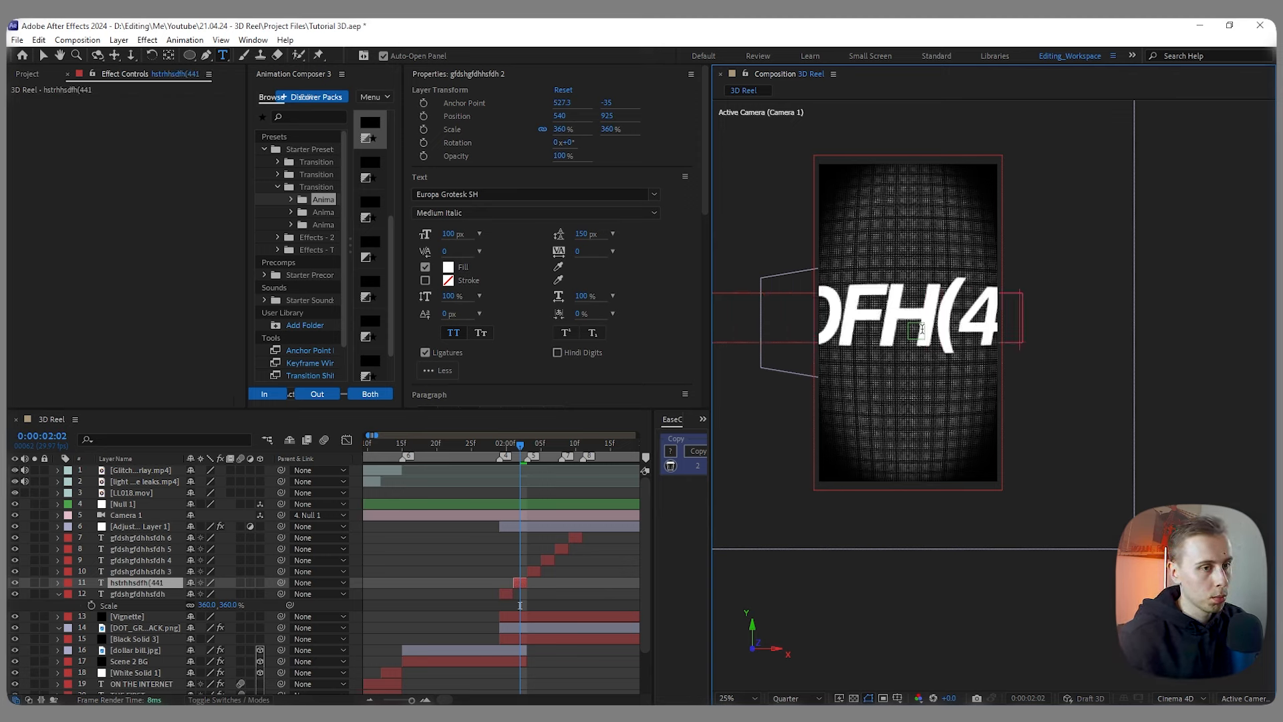
drag(520, 447, 533, 446)
double_click(534, 571)
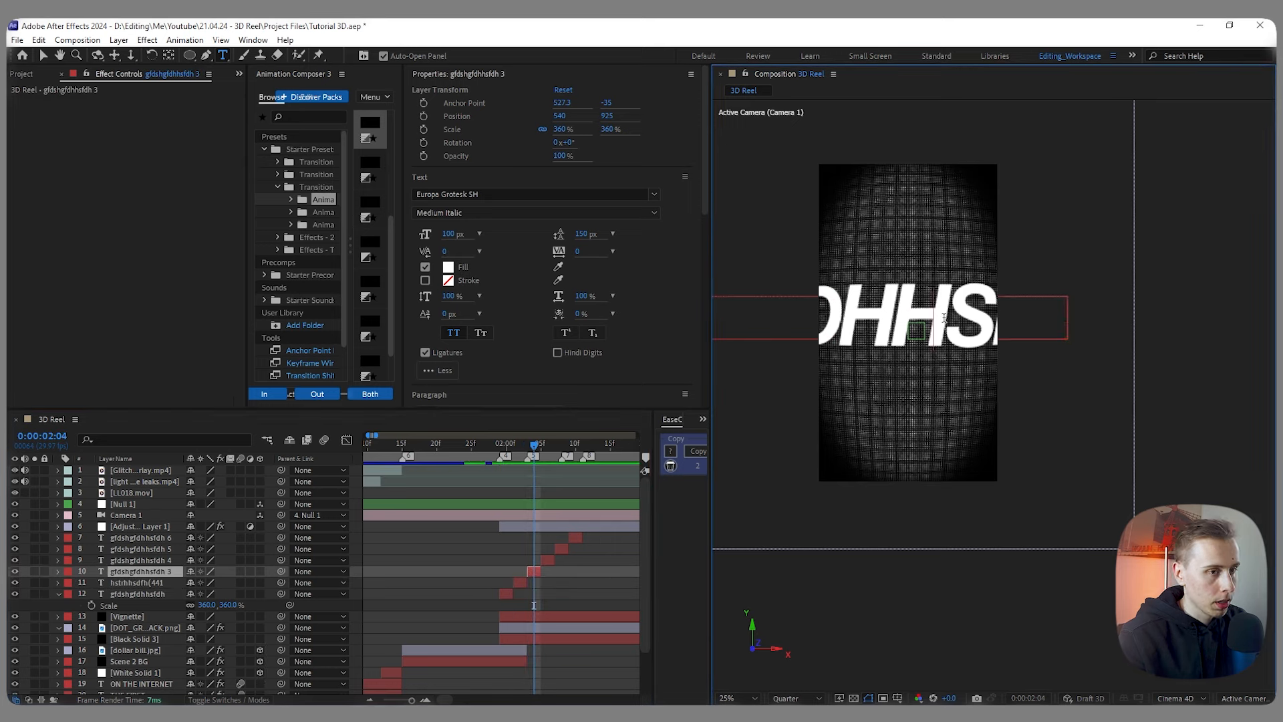
text(7654877543754754)
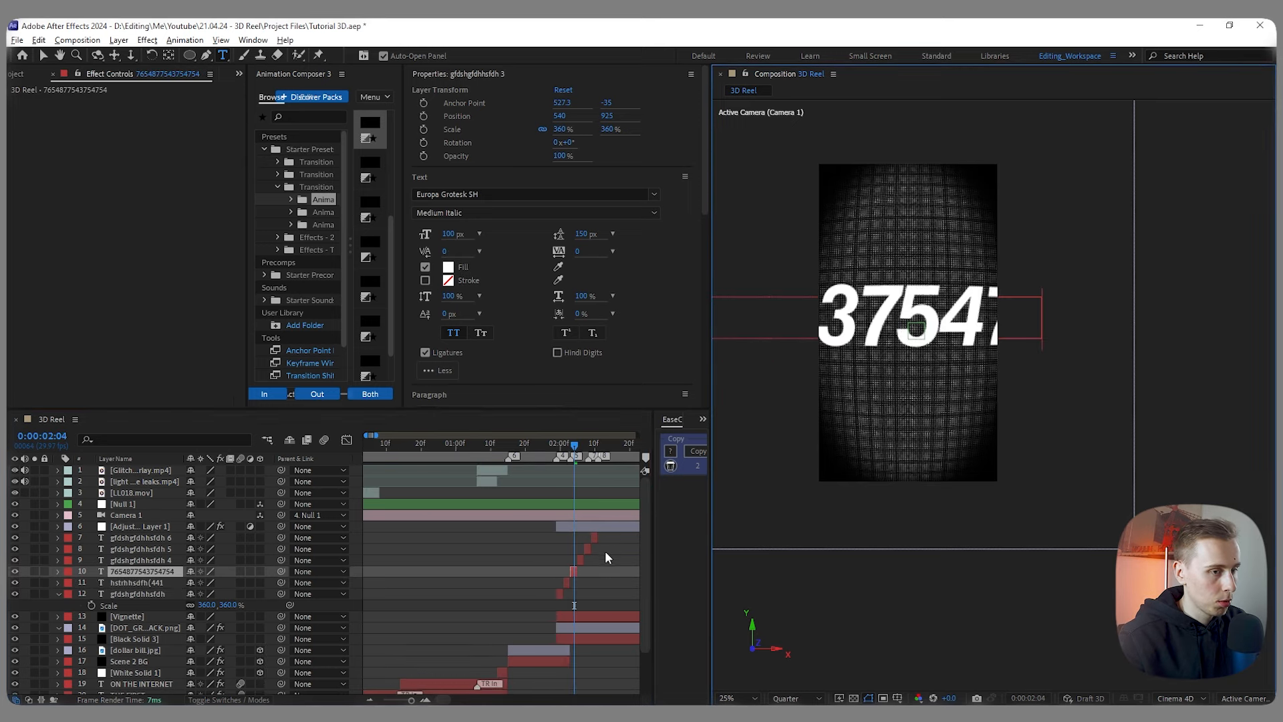
double_click(979, 326)
text(hafdhfdhsjsgfjgfj)
Step: Change the fifth text segment to "eewqrewrewtewt" and the sixth to "oiuoiukiuiiuoiuiu"
drag(542, 446, 570, 447)
double_click(978, 325)
text(eewqrewrewtewt)
key(Page_Down)
key(Page_Down)
double_click(1060, 310)
text(oiuoiukiuiiuoiuiu)
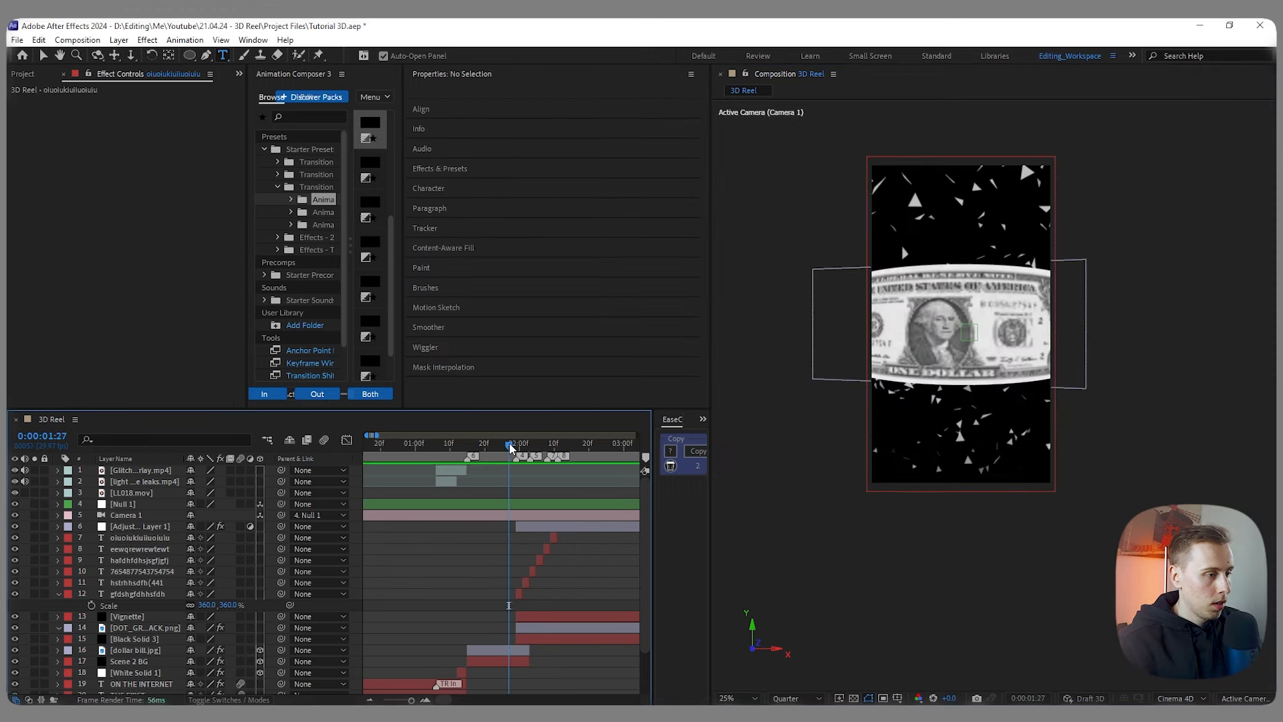
Step: Keyframe the first text segment's opacity from 6% at 0:00:01:29 to 100% at 0:00:02:03
mouse_move(509, 449)
mouse_down()
mouse_move(499, 446)
mouse_move(554, 451)
mouse_move(505, 466)
mouse_move(517, 468)
mouse_up()
scroll(507, 566, up, 1)
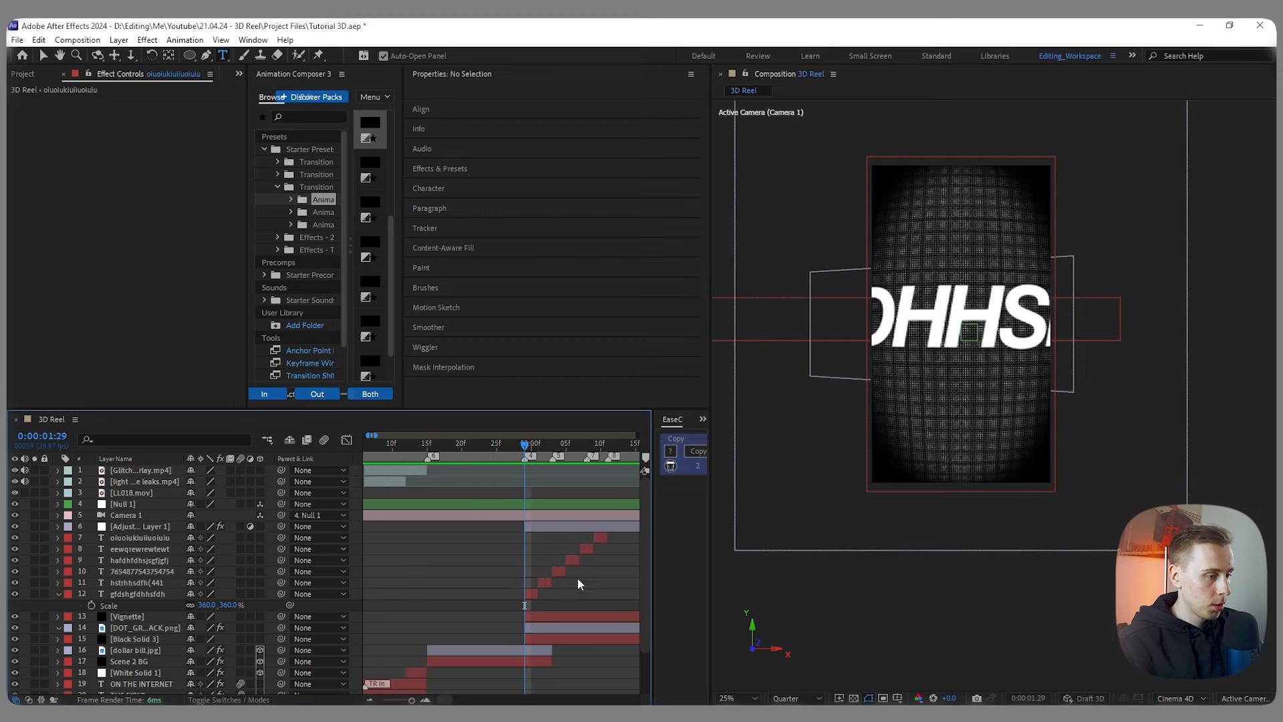
scroll(575, 601, up, 1)
click(501, 651)
click(508, 594)
key(t)
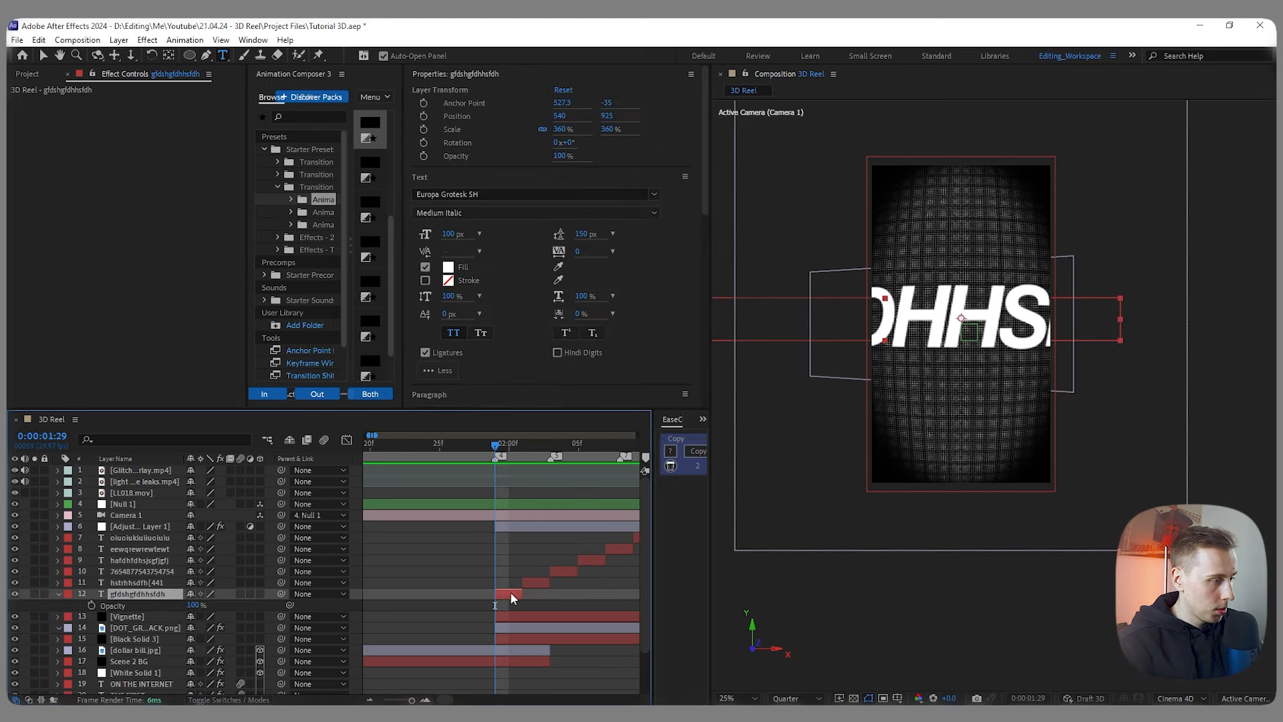
click(92, 605)
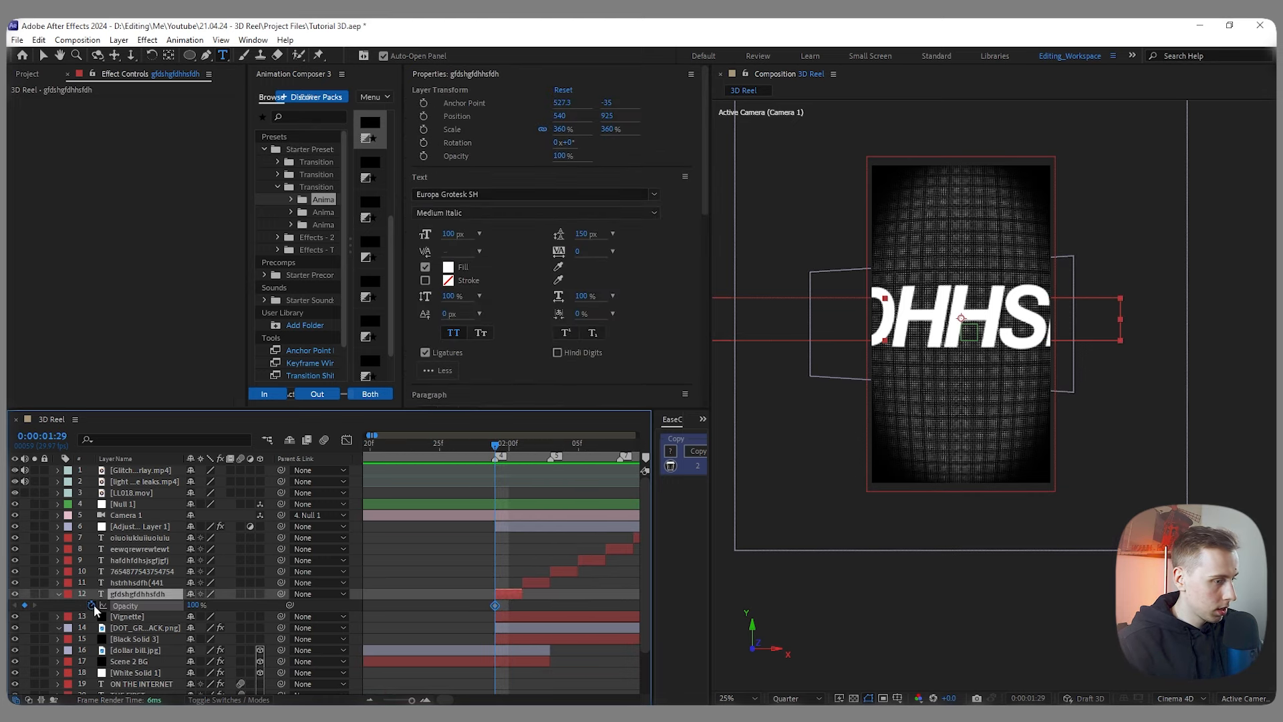
drag(496, 447, 550, 452)
key(alt+shift+t)
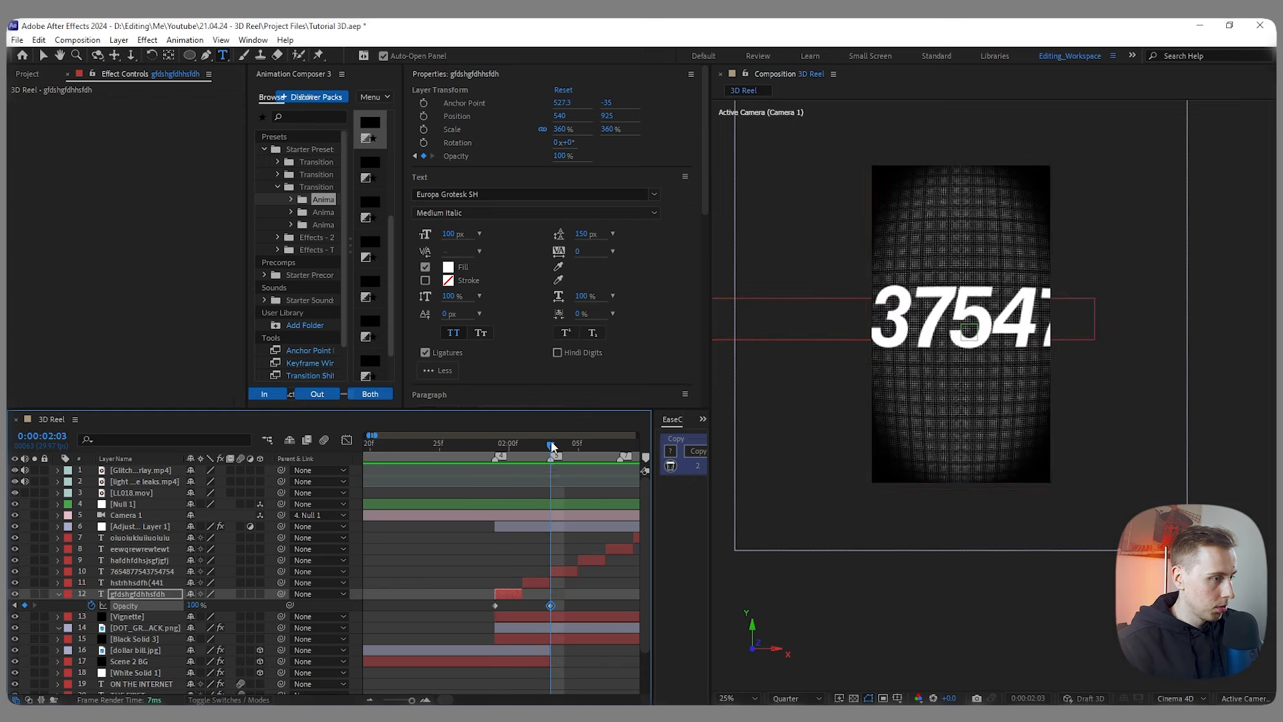
drag(552, 446, 496, 446)
drag(192, 605, 51, 607)
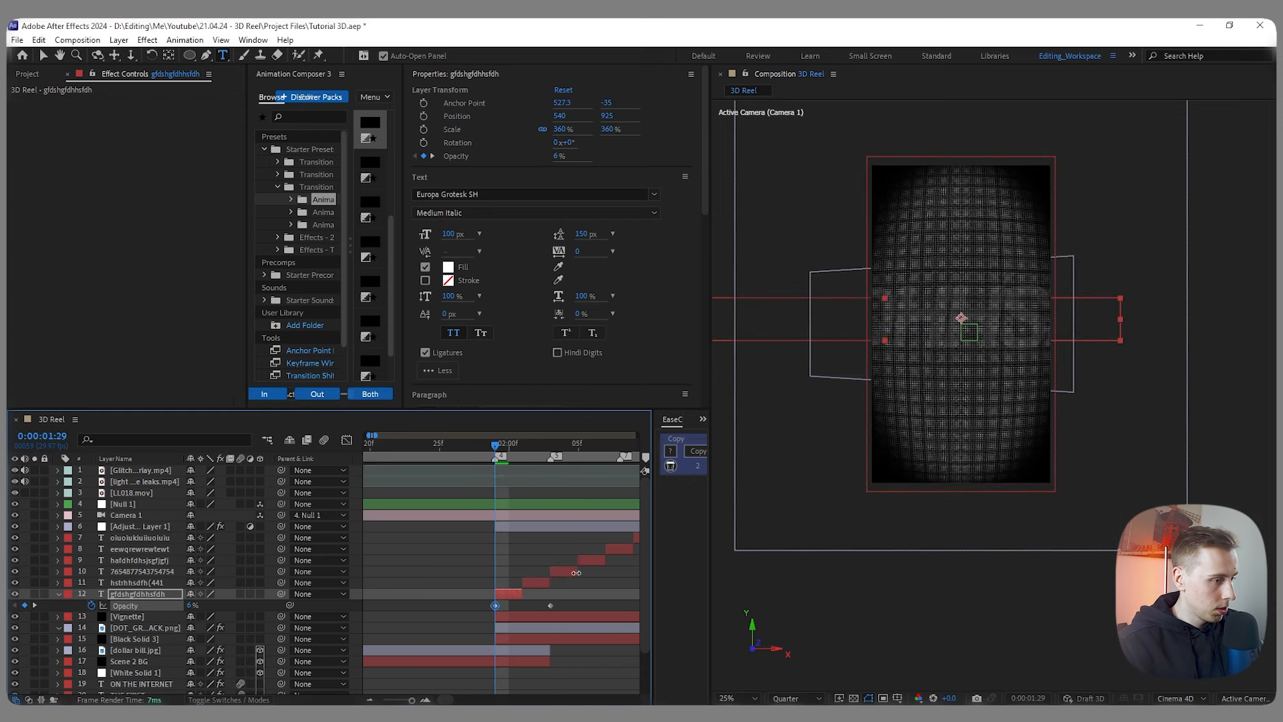
Step: Enable opacity keyframing on the Vignette and DOT_GRID_BLACK.png layers at 0:00:01:29
mouse_move(495, 447)
mouse_down()
mouse_move(534, 447)
mouse_move(495, 447)
mouse_up()
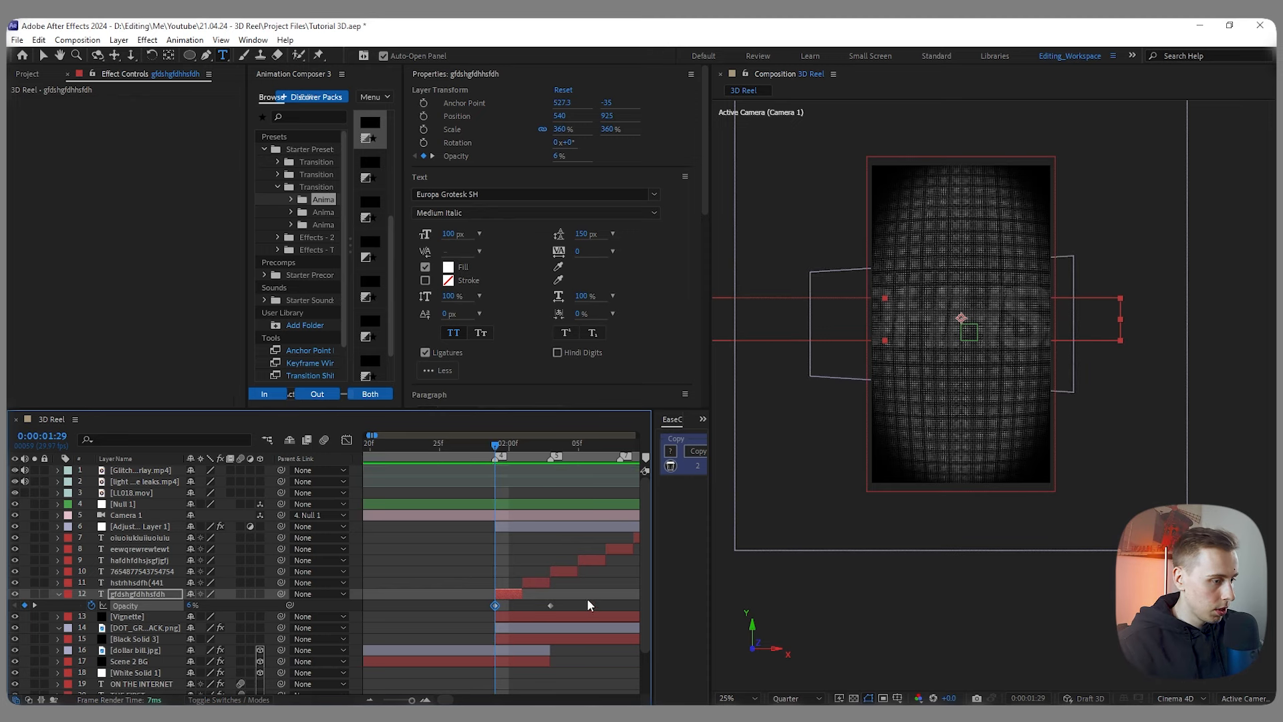
scroll(568, 601, down, 1)
click(525, 588)
shift+click(522, 583)
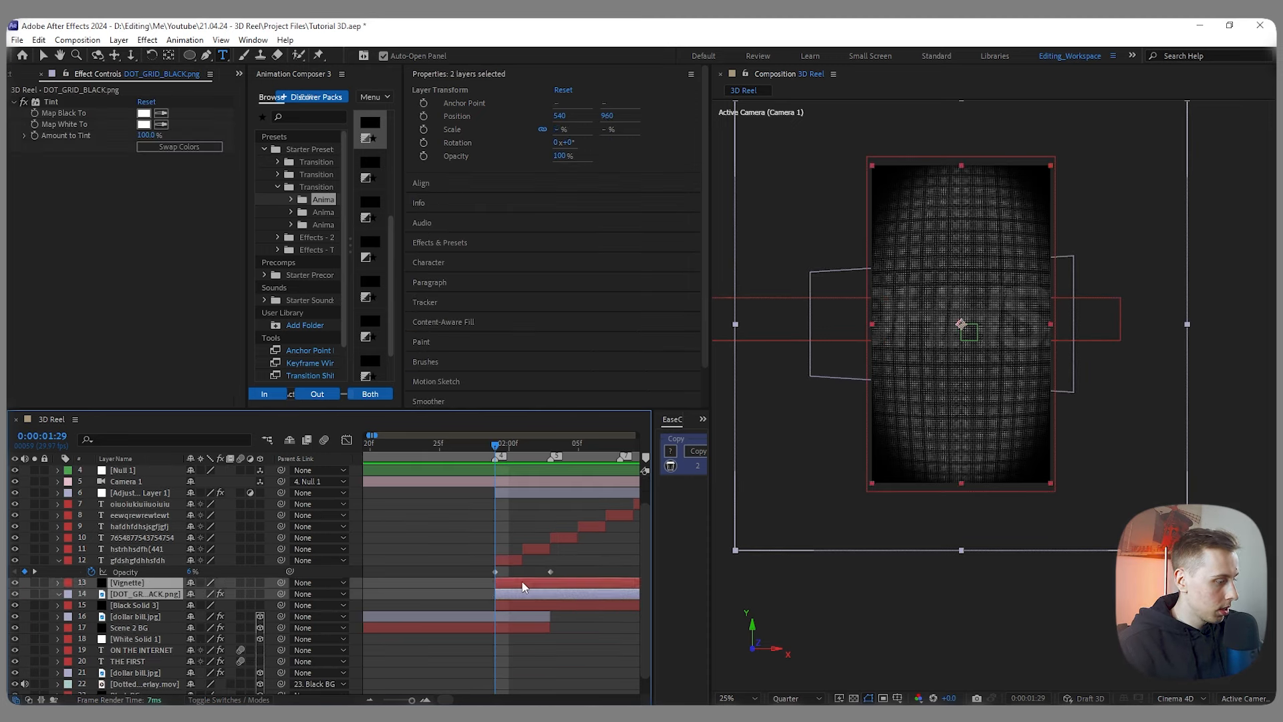
key(t)
click(92, 594)
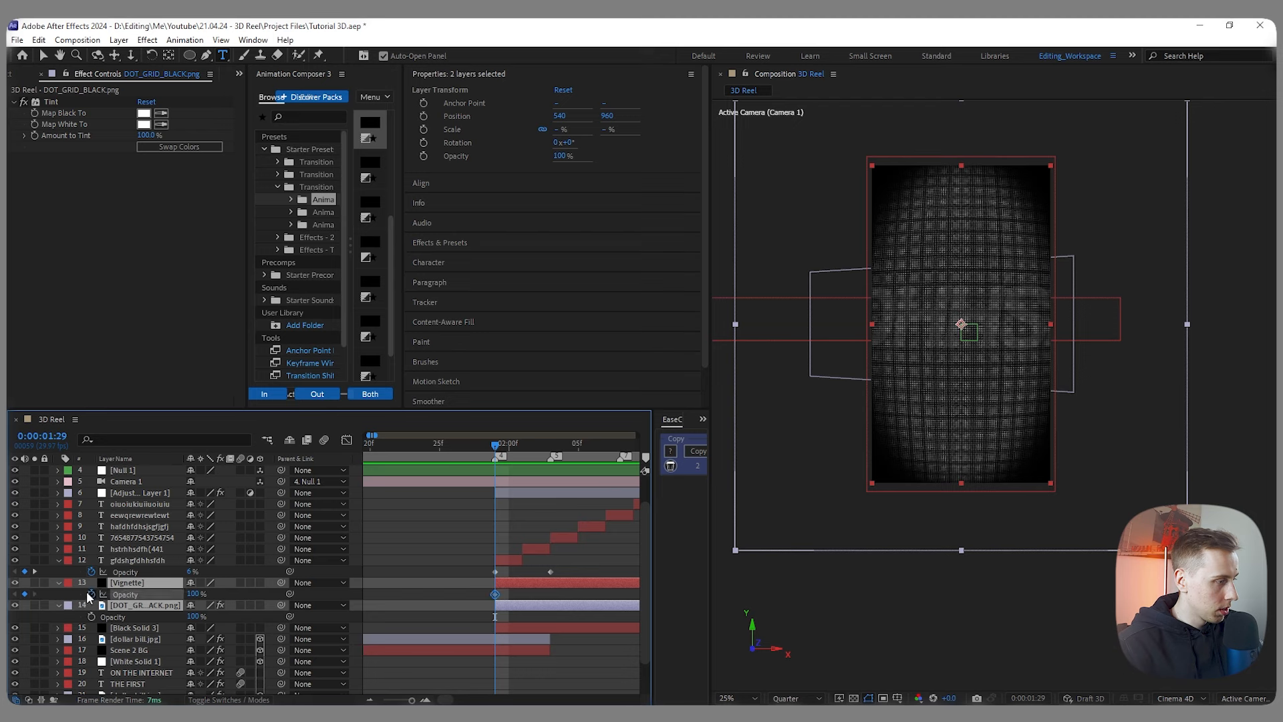
click(92, 616)
Step: Add opacity keyframes to both layers at 0:00:02:03, and at 0:00:01:29 set them and the first text layer to 0%
drag(499, 446, 550, 446)
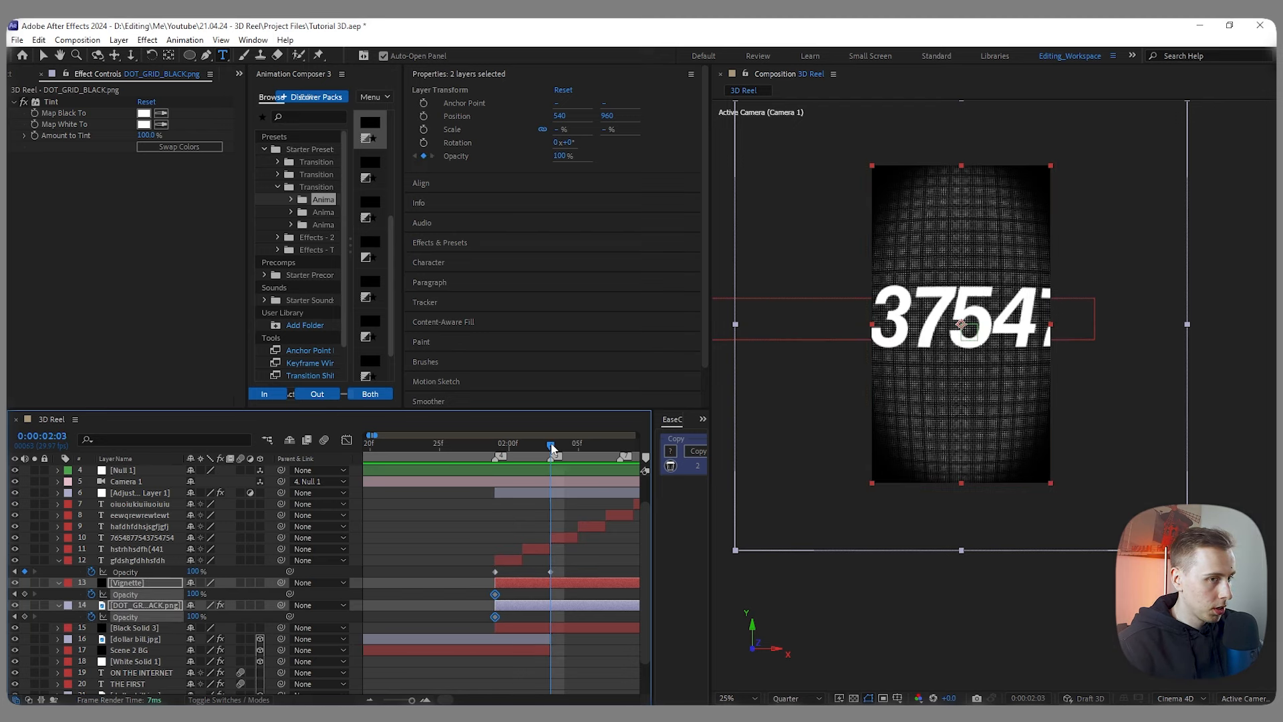
key(alt+shift+t)
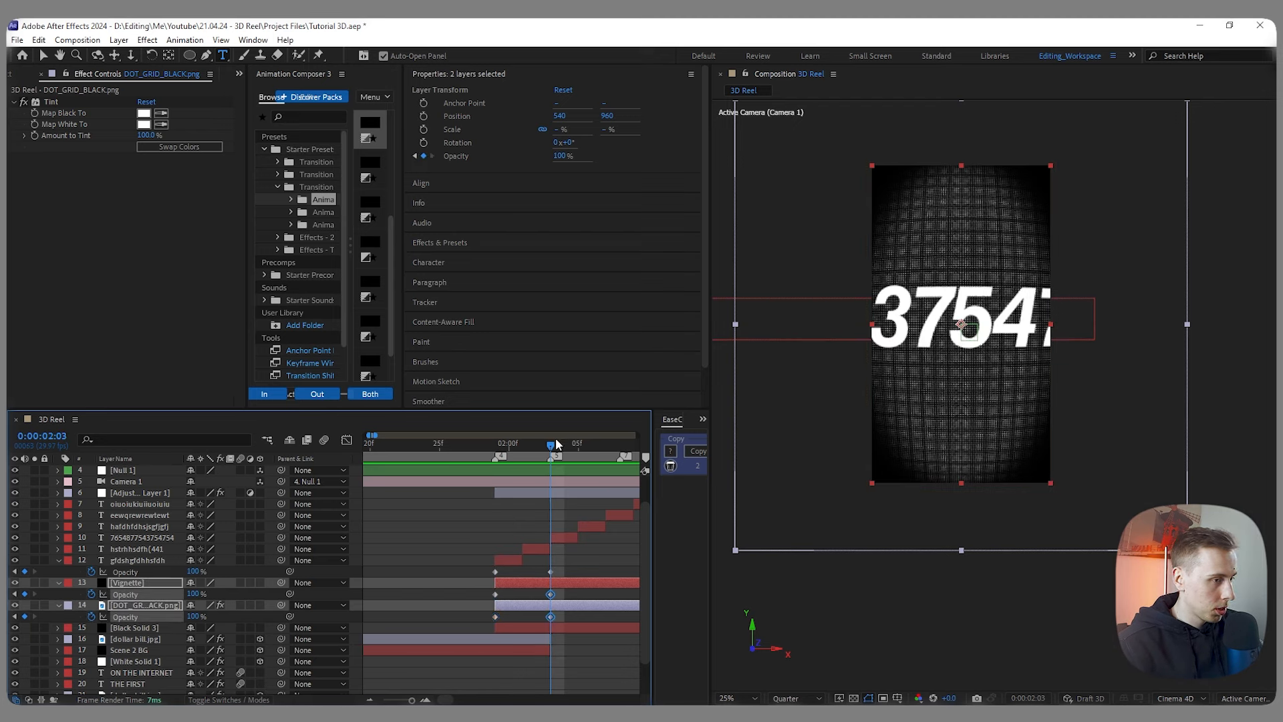
drag(550, 445, 495, 445)
drag(191, 594, 14, 596)
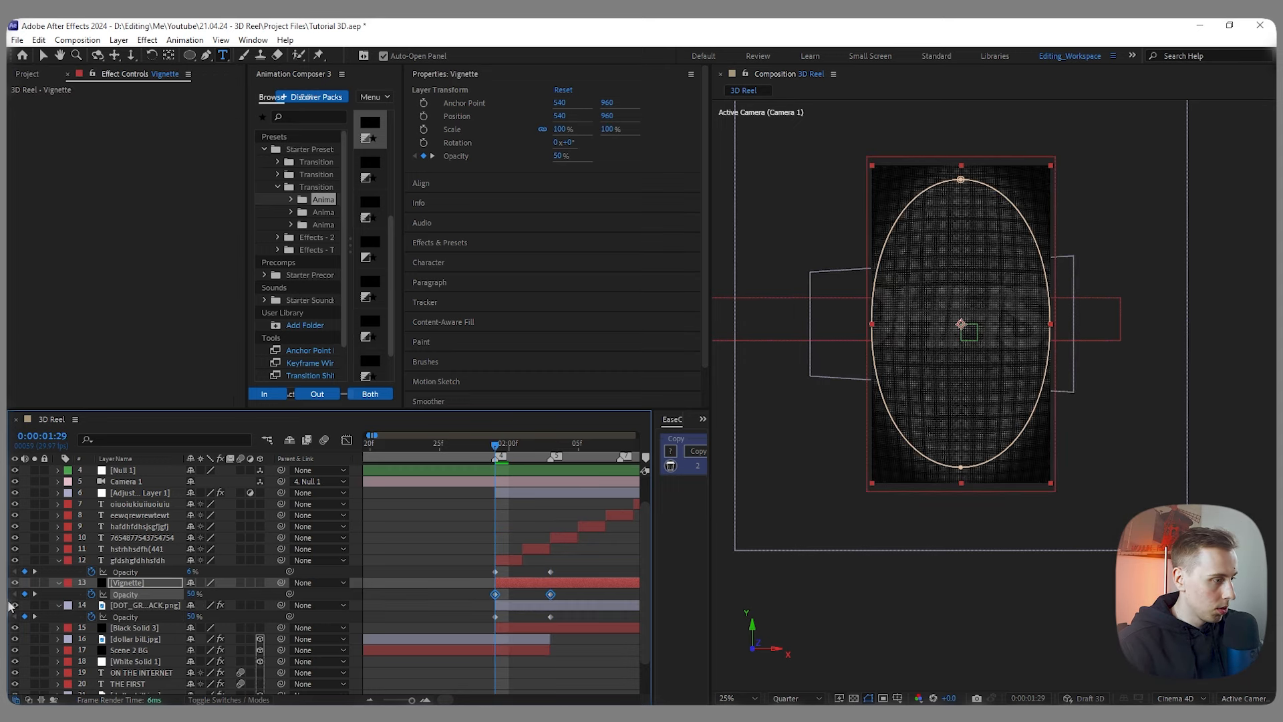
click(556, 577)
Step: Keyframe Black Solid 3's opacity from 0% at 0:00:01:29 to 100% at 0:00:02:03
click(515, 628)
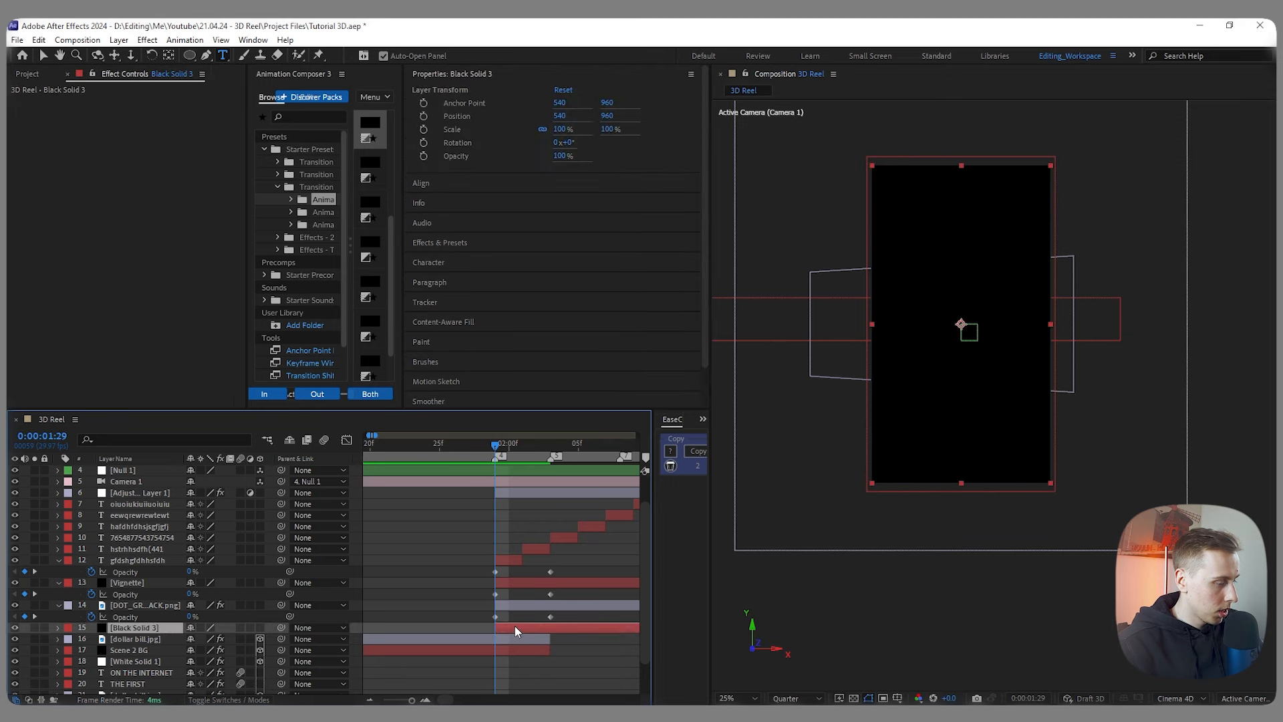
key(t)
click(91, 639)
drag(496, 445, 550, 445)
key(alt+shift+t)
drag(550, 445, 500, 452)
drag(199, 638, 107, 638)
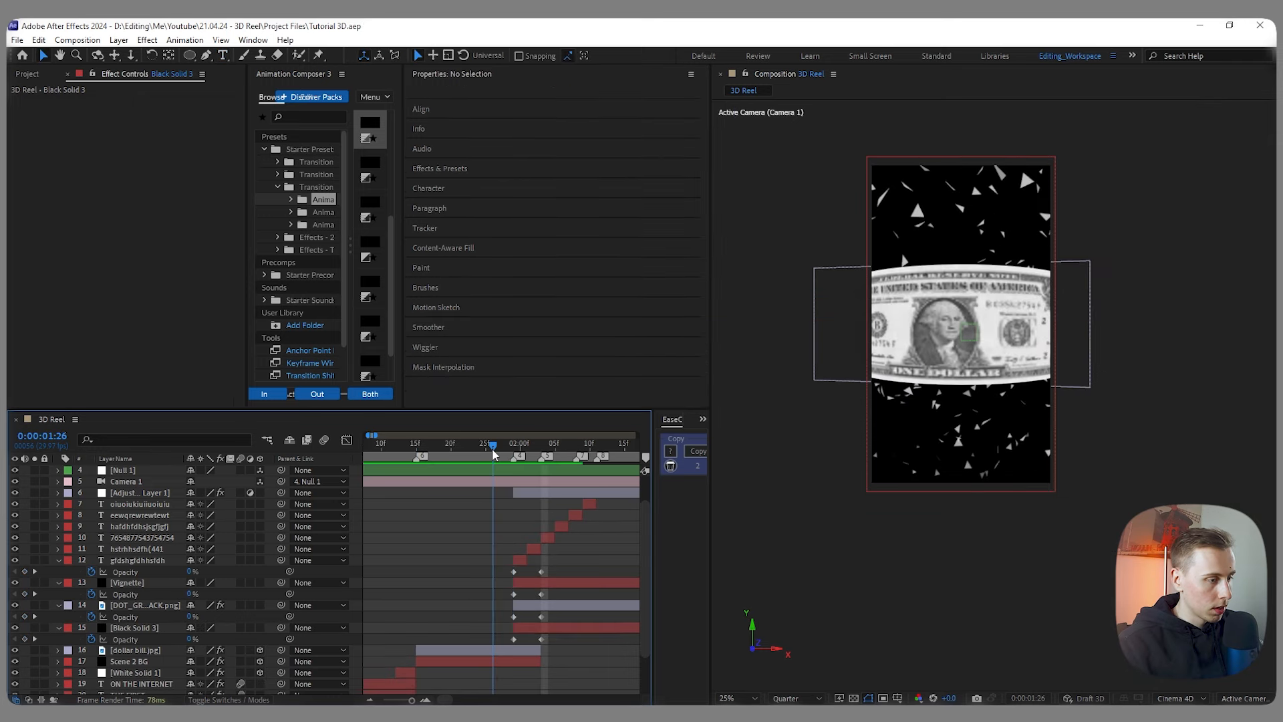
drag(493, 449, 492, 448)
Step: Compare the frames around 0:00:01:29 to examine how the adjustment layer's bulge affects the dollar bill as it starts
click(565, 498)
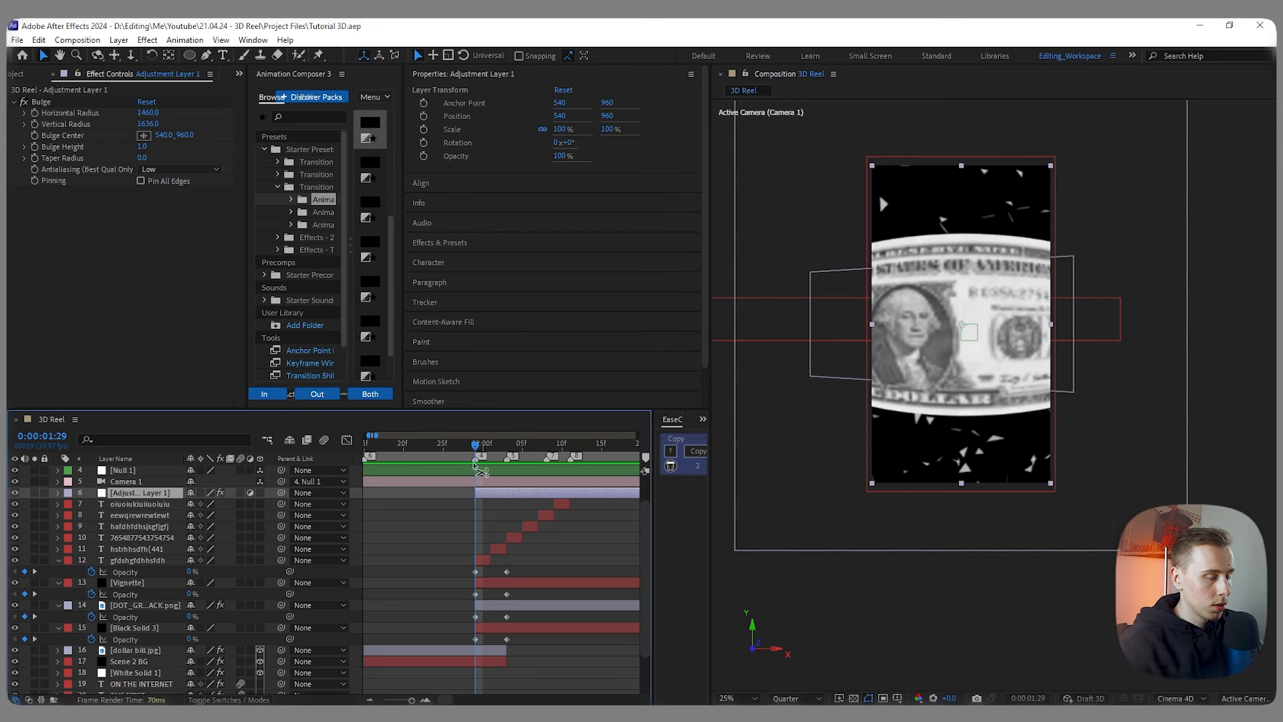
key(Page_Up)
key(Page_Down)
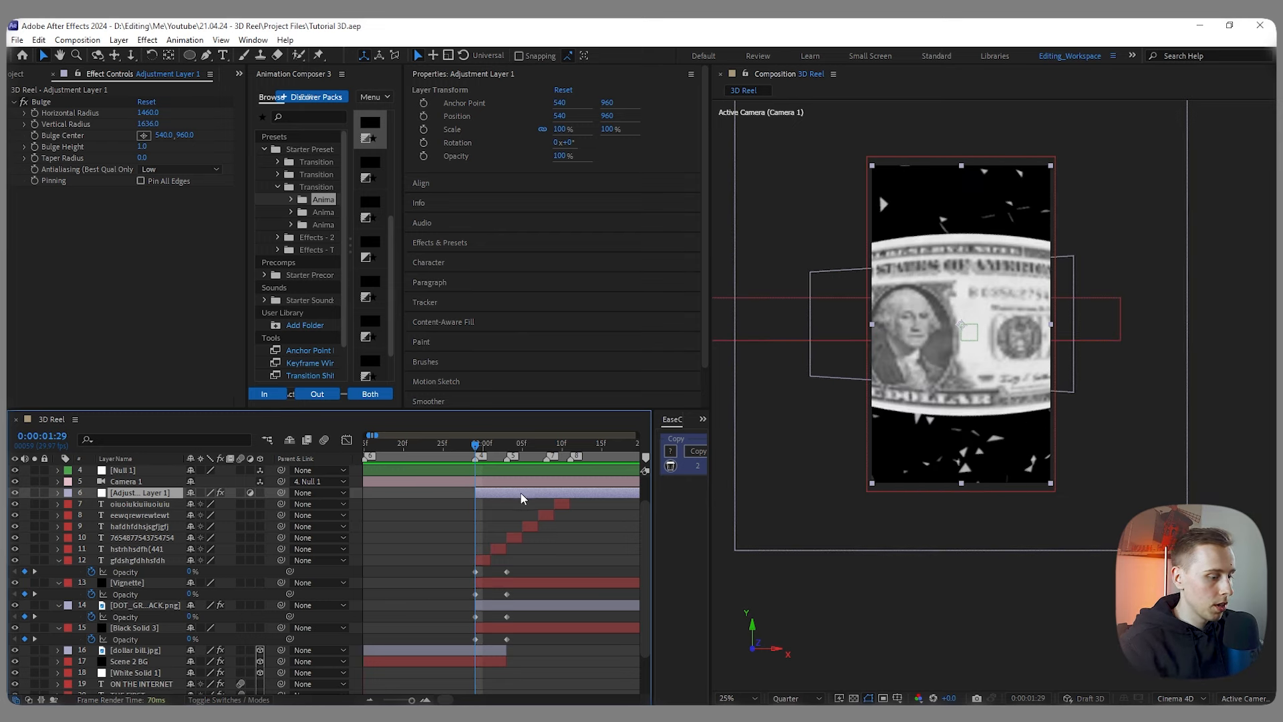
key(Page_Up)
key(Page_Down)
key(Page_Up)
key(Page_Down)
key(Page_Up)
key(Page_Down)
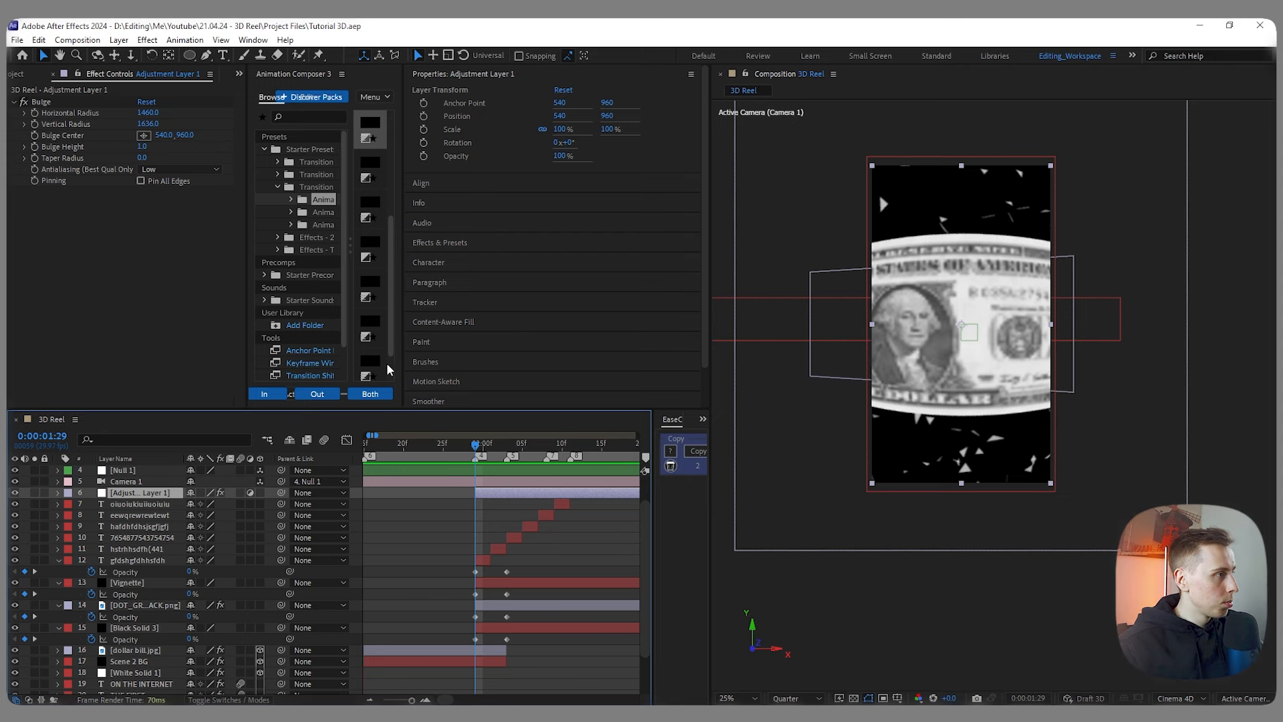
Step: Keyframe the adjustment layer's Bulge Height from 0.0 at 0:00:01:29 to 1.0 at 0:00:02:03
click(34, 146)
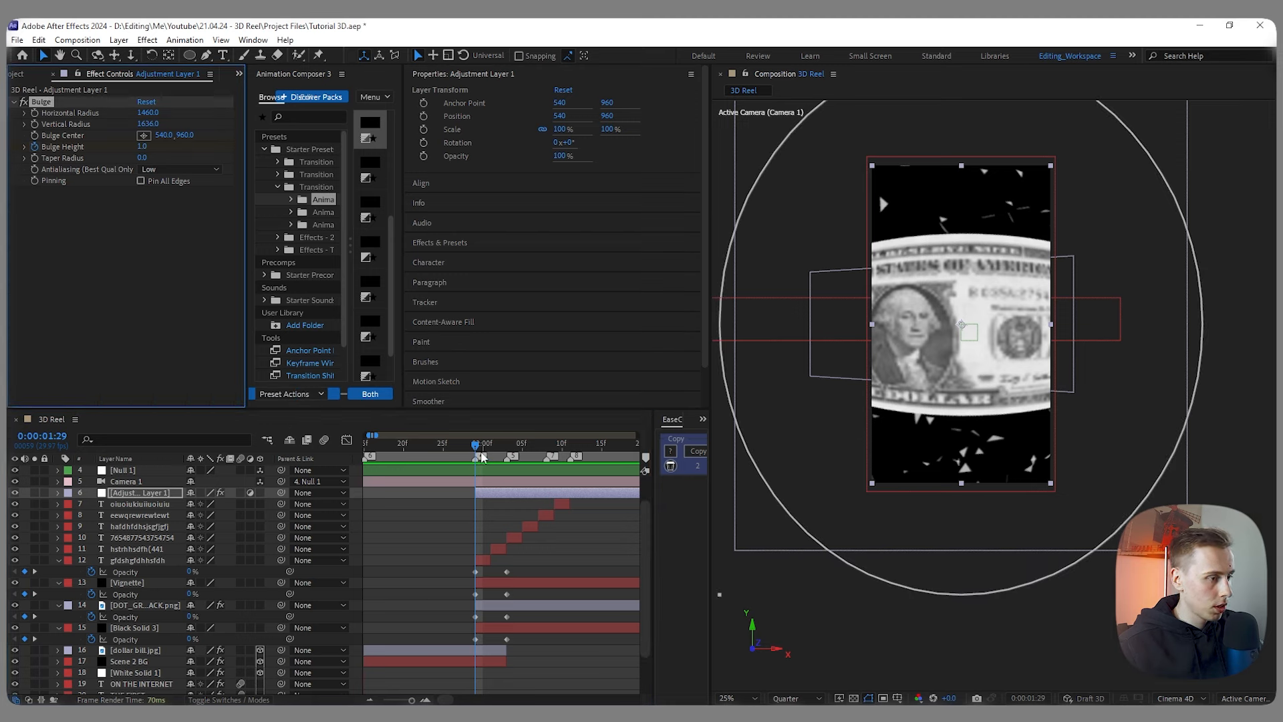
drag(476, 445, 508, 447)
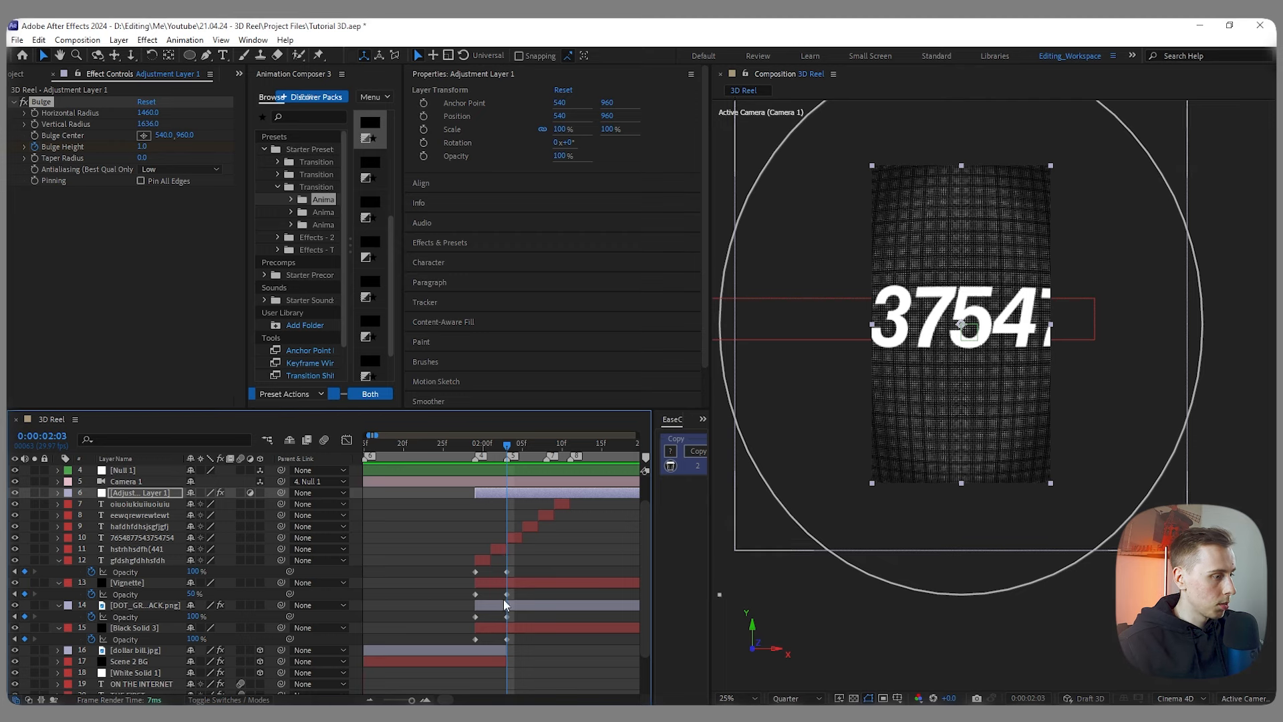
key(u)
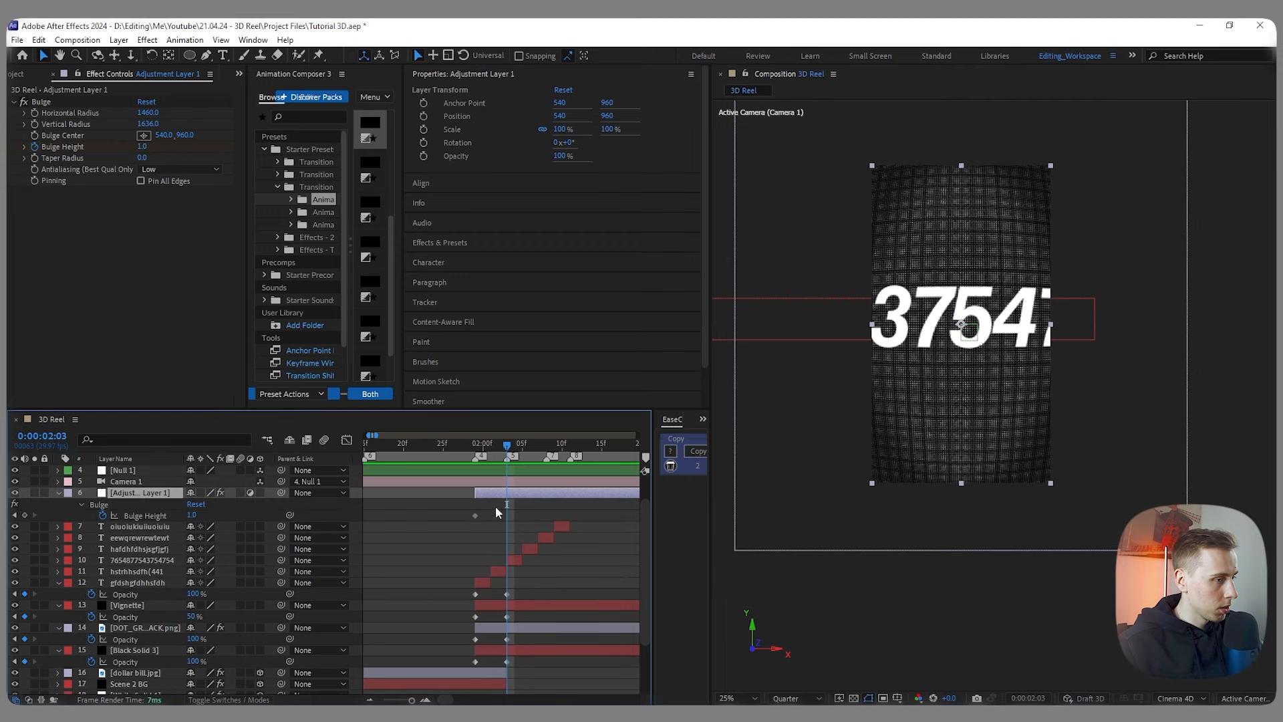
click(25, 515)
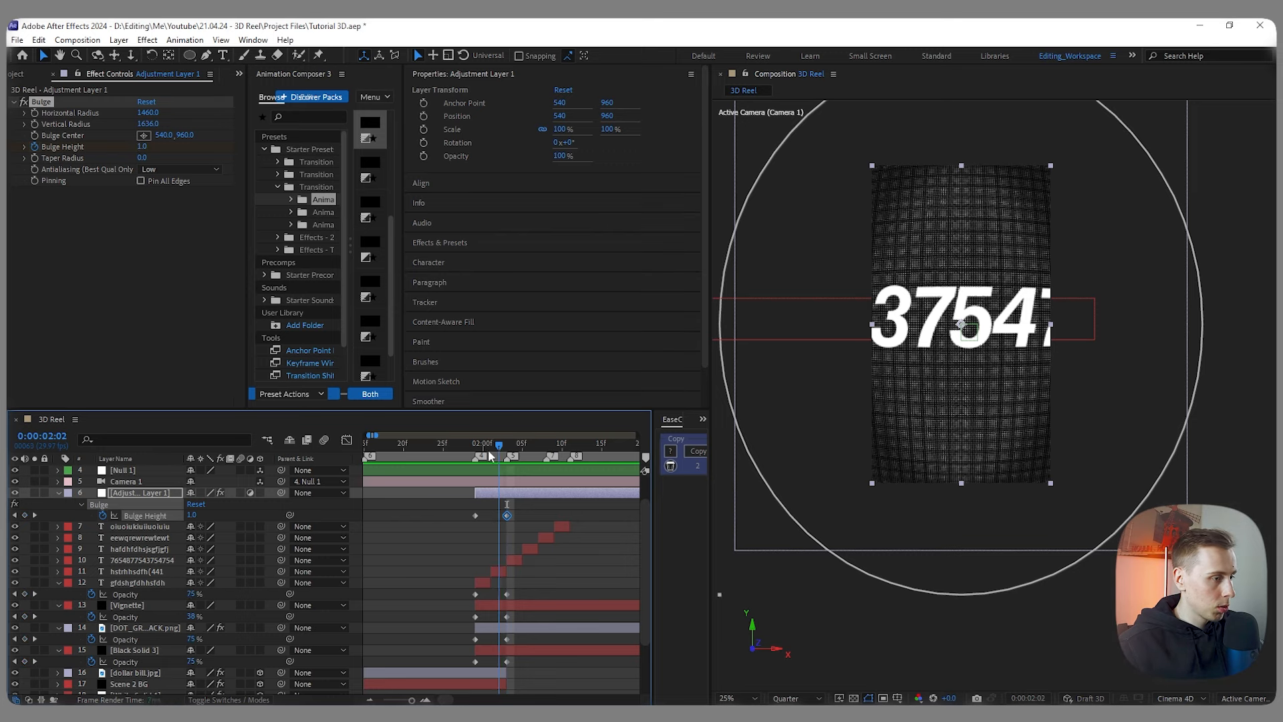
drag(495, 455, 475, 456)
drag(142, 147, 59, 150)
click(434, 504)
mouse_move(473, 455)
mouse_down()
mouse_move(511, 455)
mouse_move(460, 455)
mouse_move(496, 451)
mouse_move(463, 465)
mouse_up()
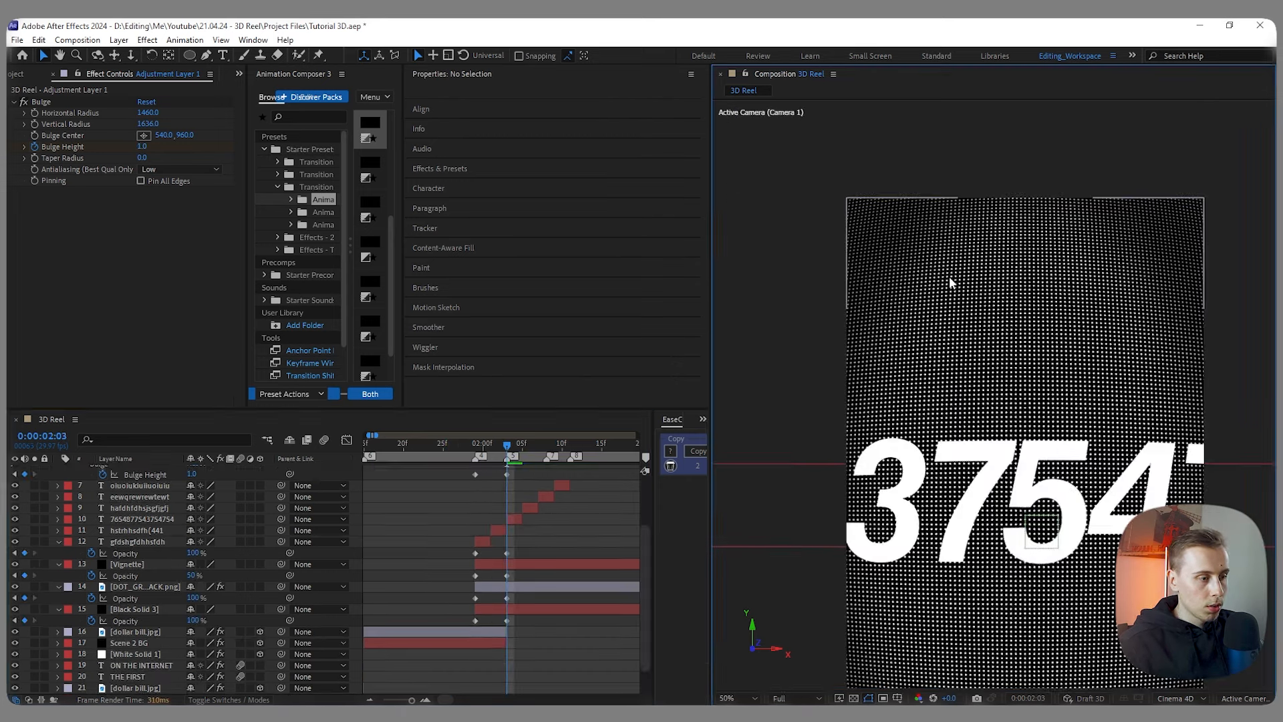
Step: Set the Mask Feather of the Vignette layer's Mask 1 to 150 pixels
scroll(896, 221, down, 1)
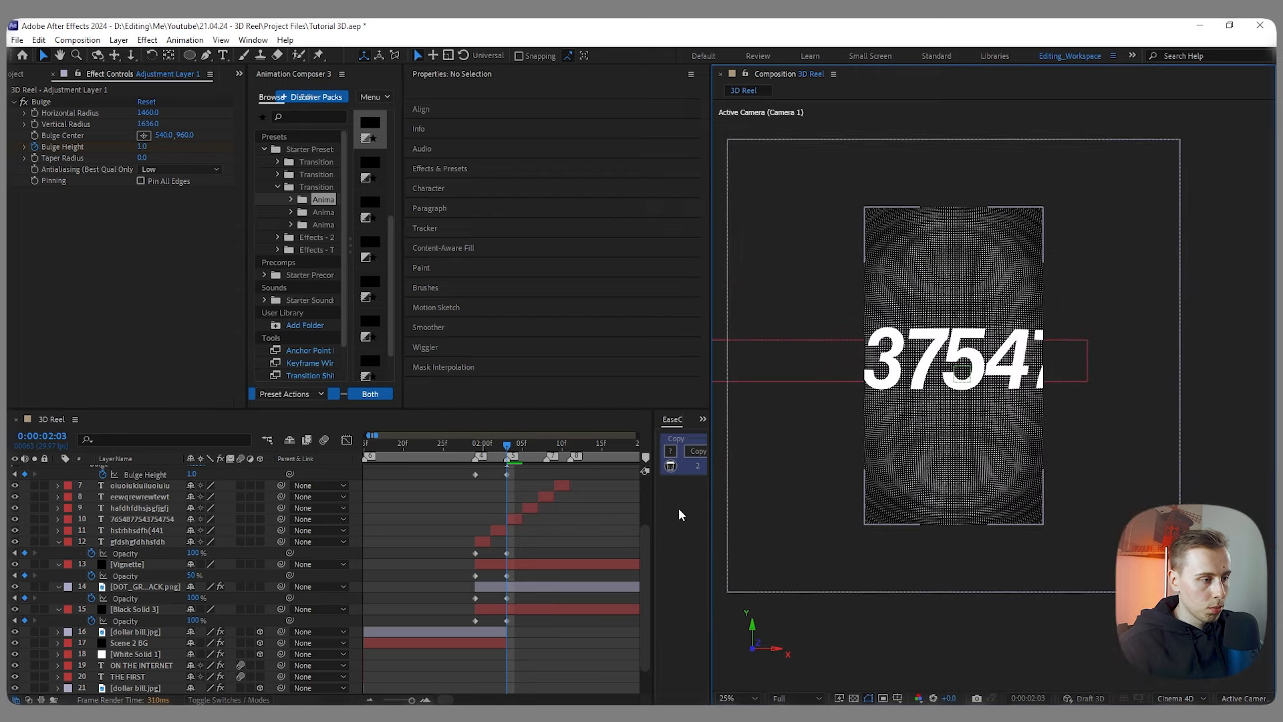
scroll(881, 214, up, 1)
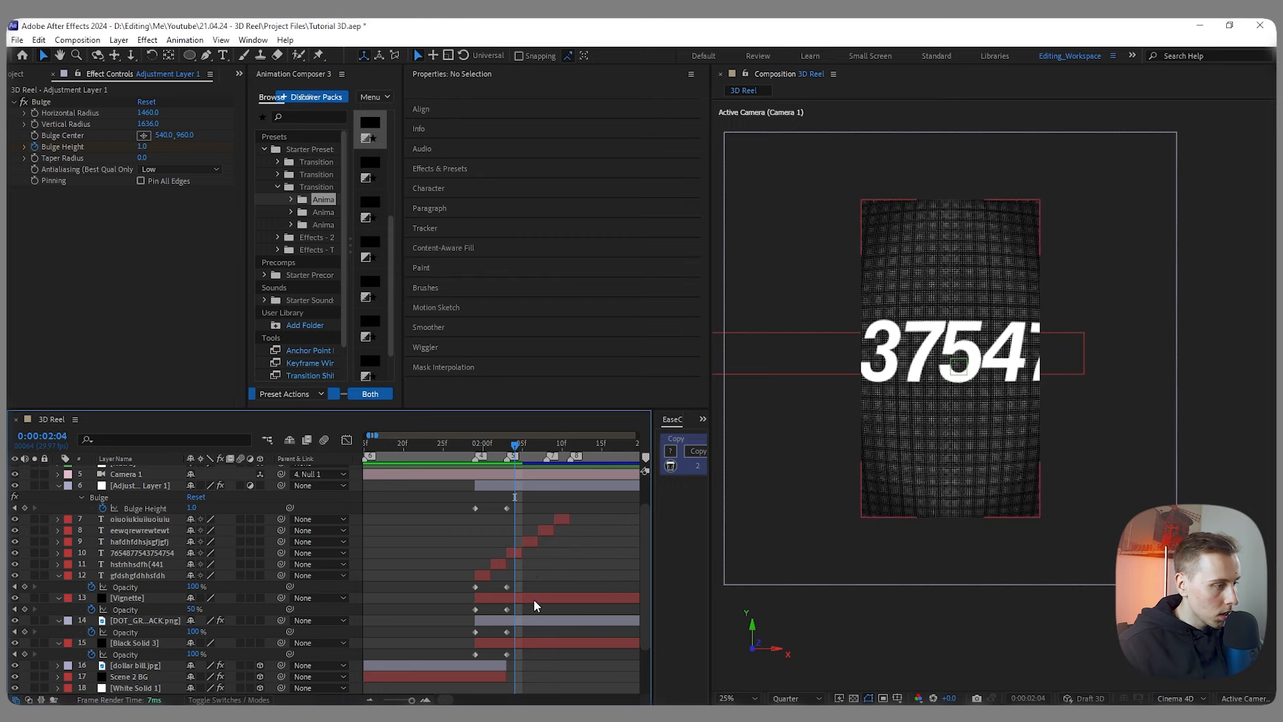
click(534, 599)
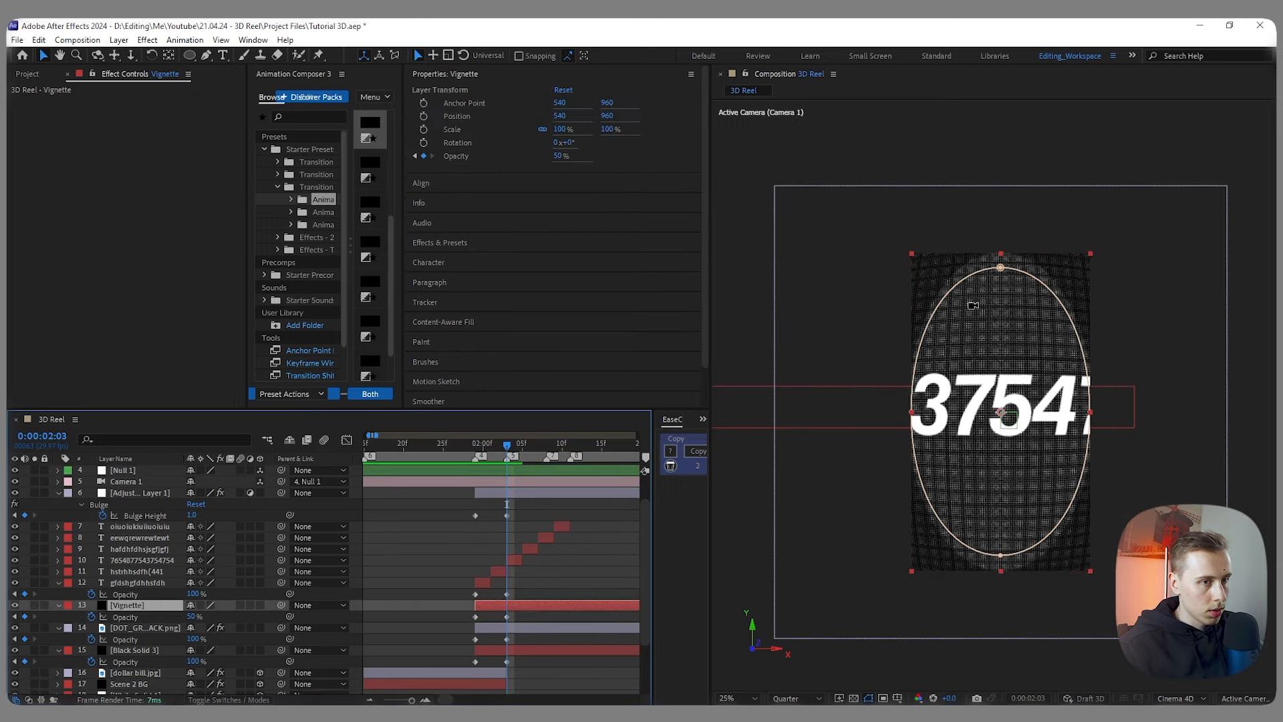
key(f)
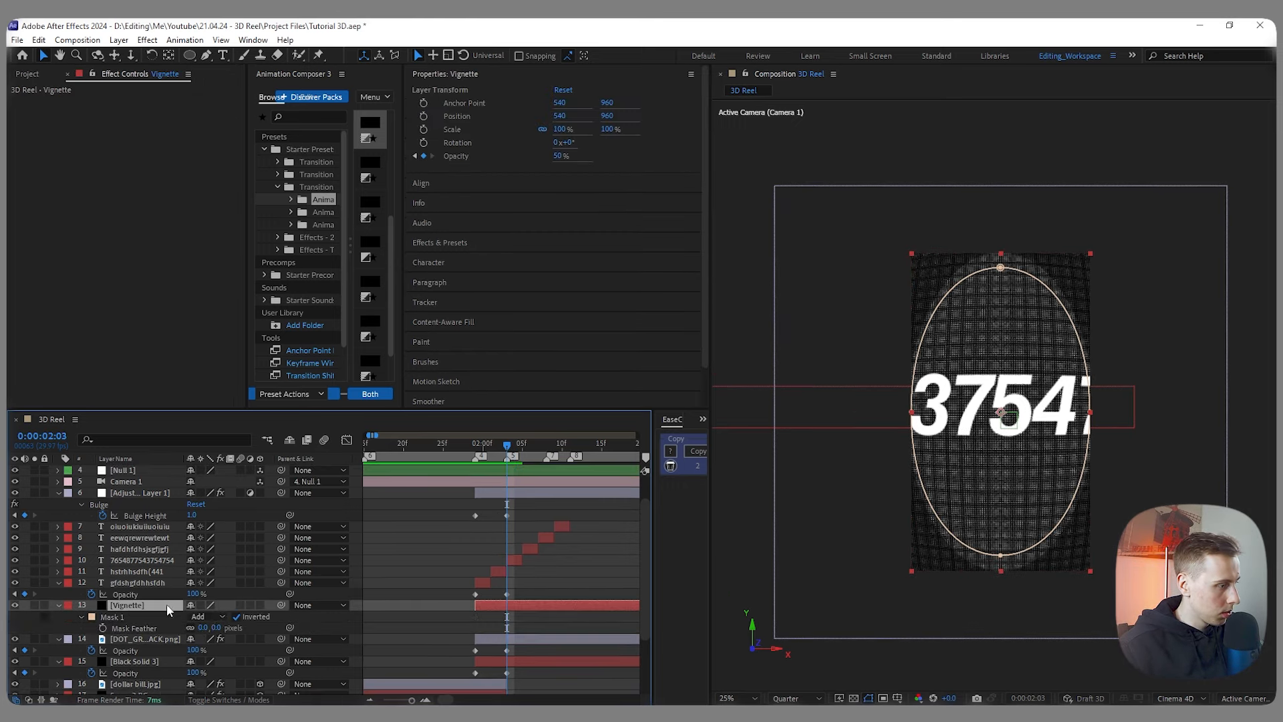
click(208, 627)
text(150)
key(Return)
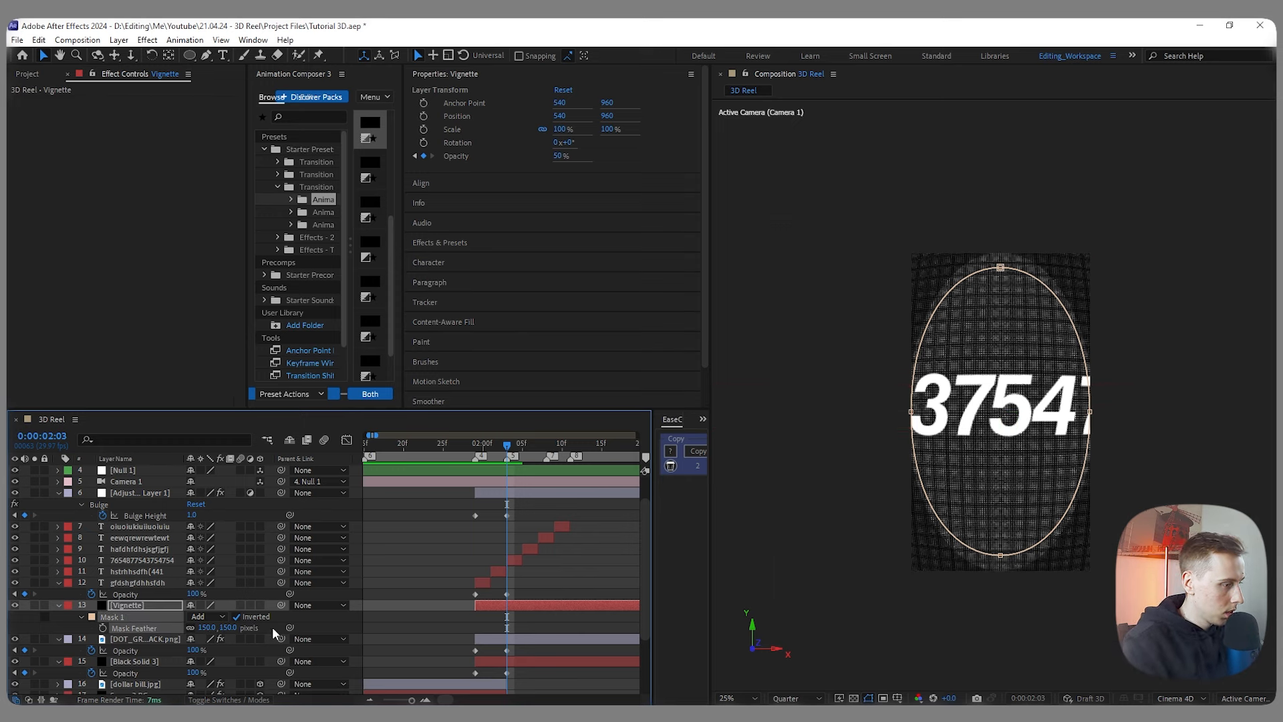
Step: Set the Vignette layer's opacity to 100% at 0:00:02:03 and play back the transition into scene 3
click(540, 603)
key(t)
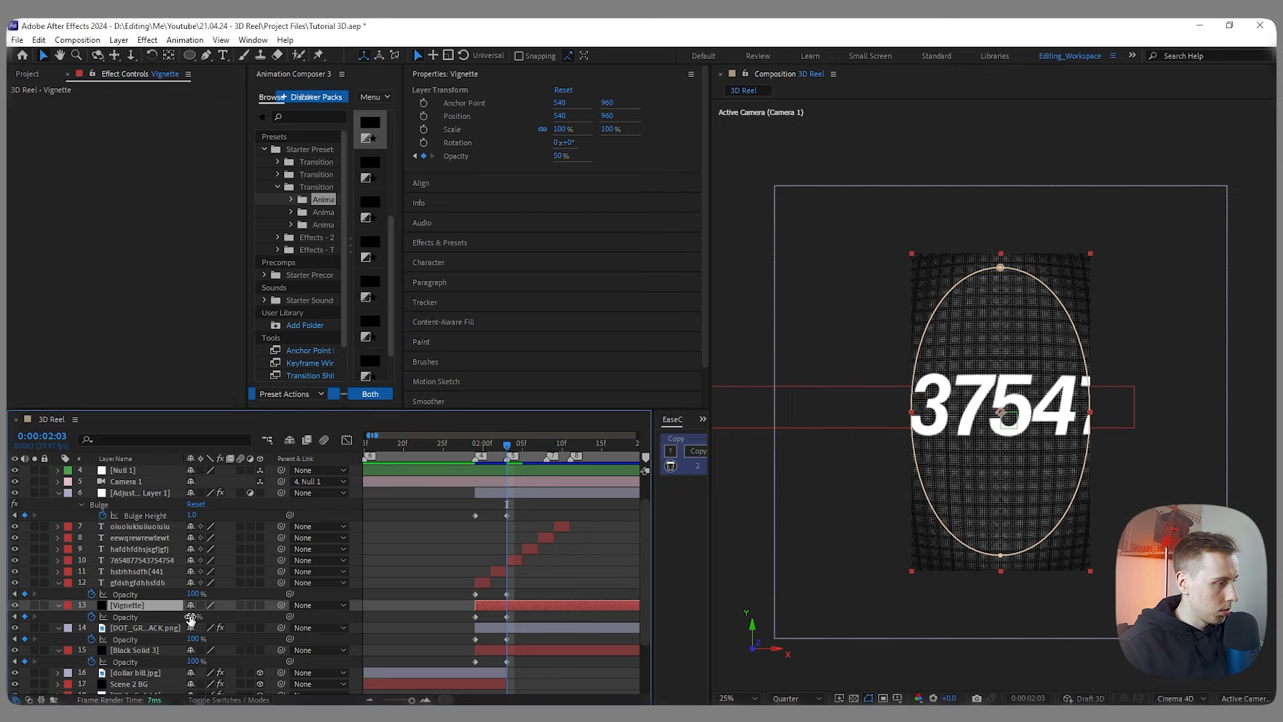
click(240, 620)
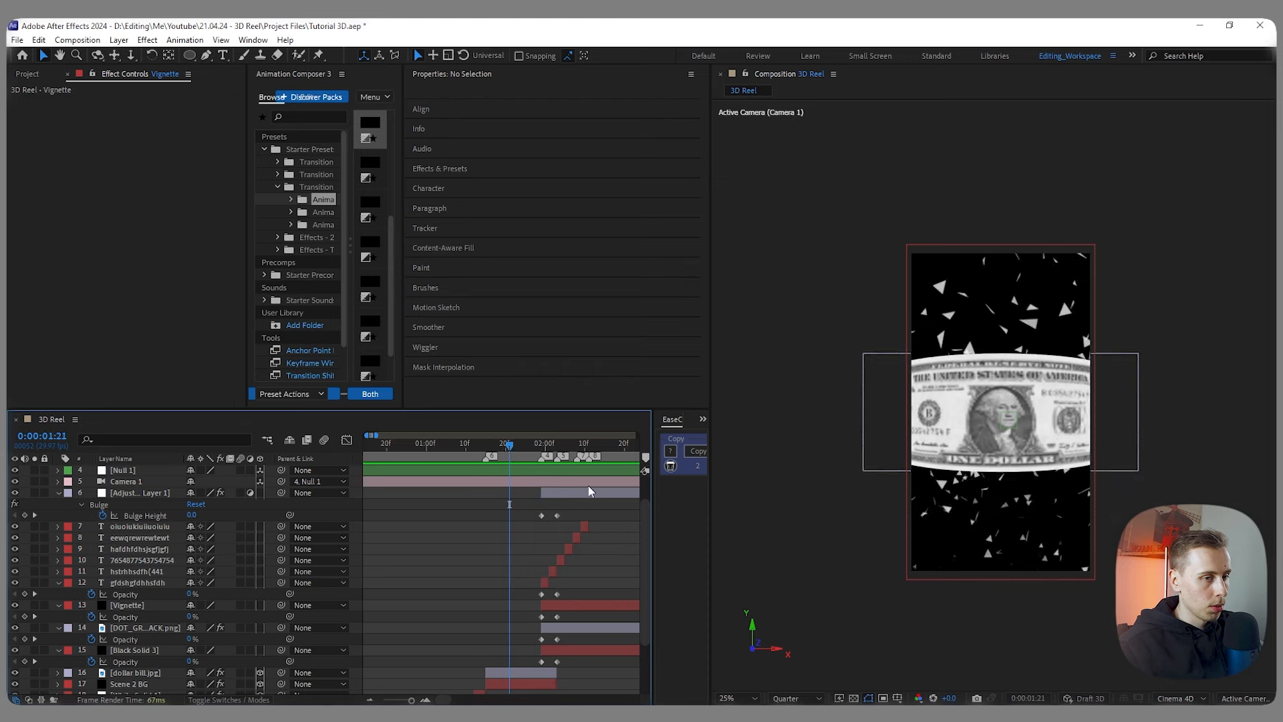
key(space)
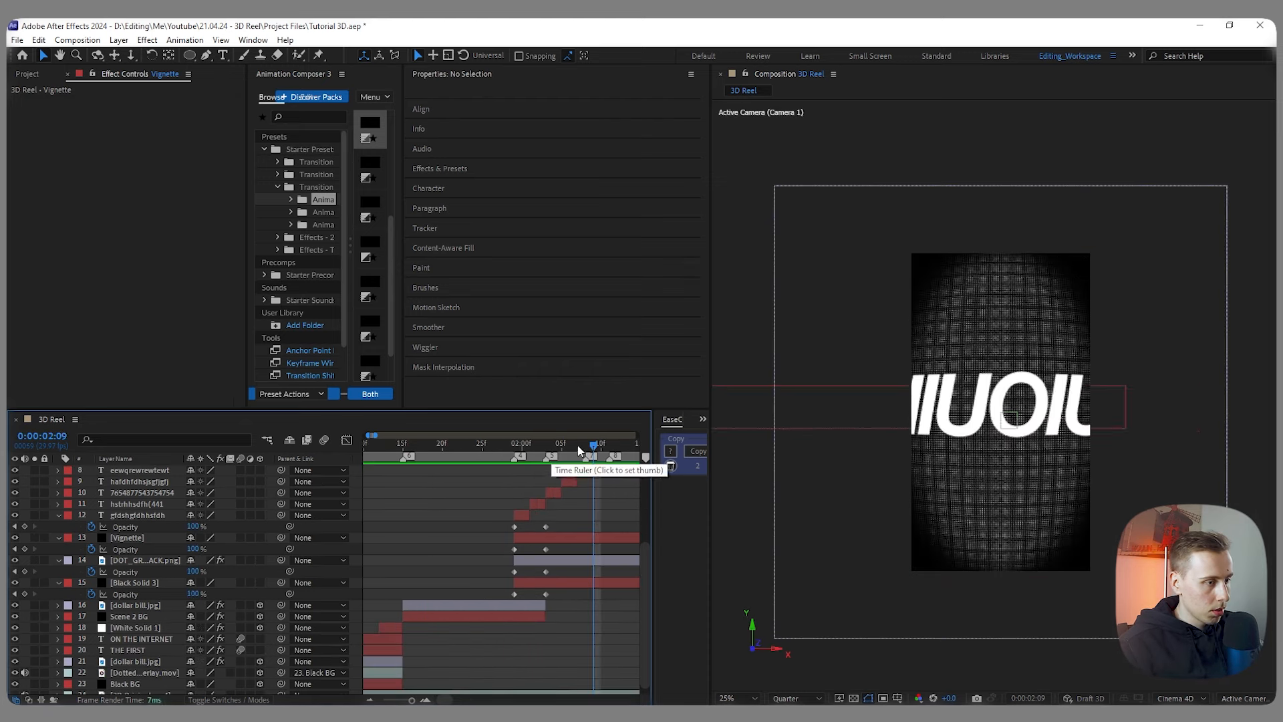
drag(580, 451, 515, 451)
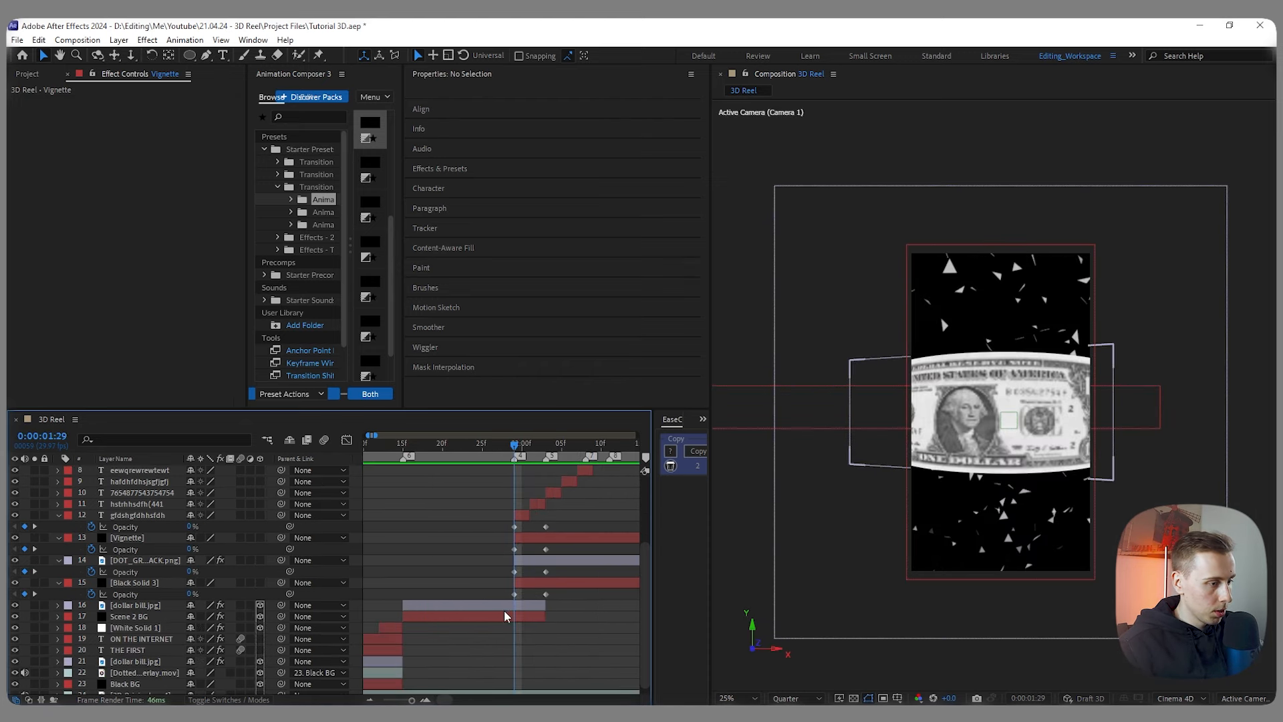
Step: Adjust the easing curve of the scene 2 dollar bill's Position keyframes in the graph editor and collapse the layer's properties
click(489, 609)
key(u)
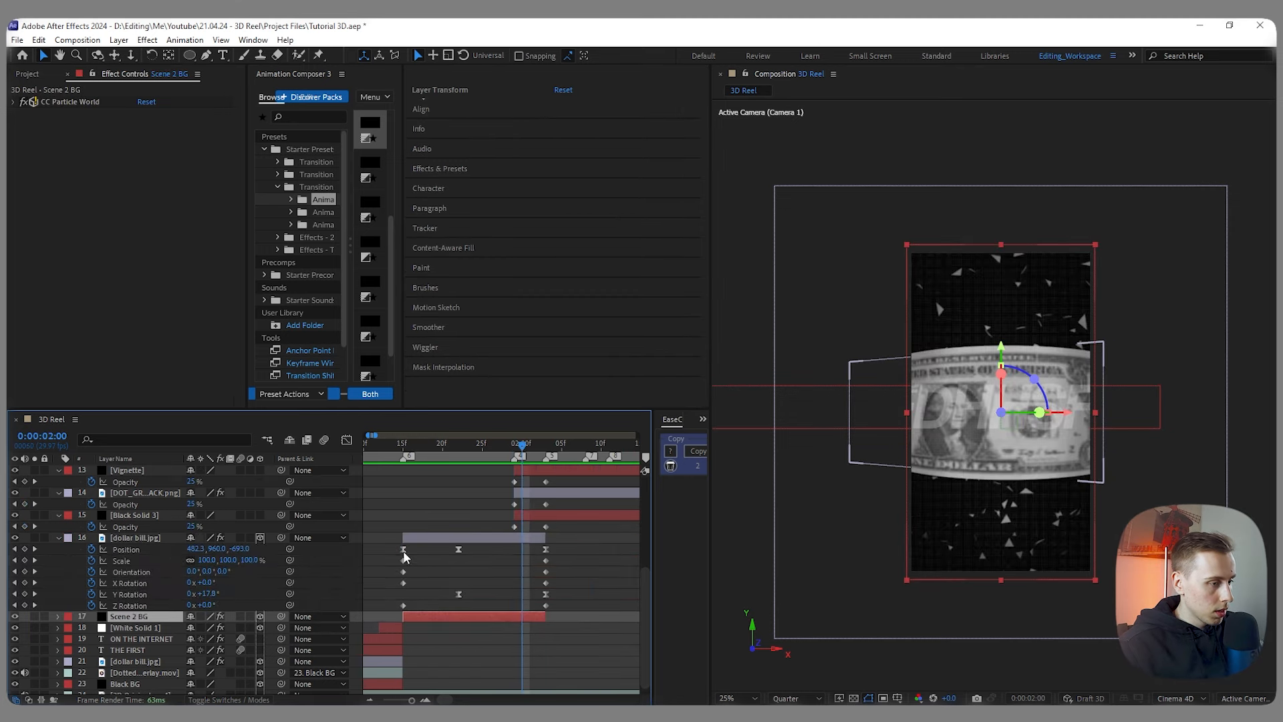
click(403, 549)
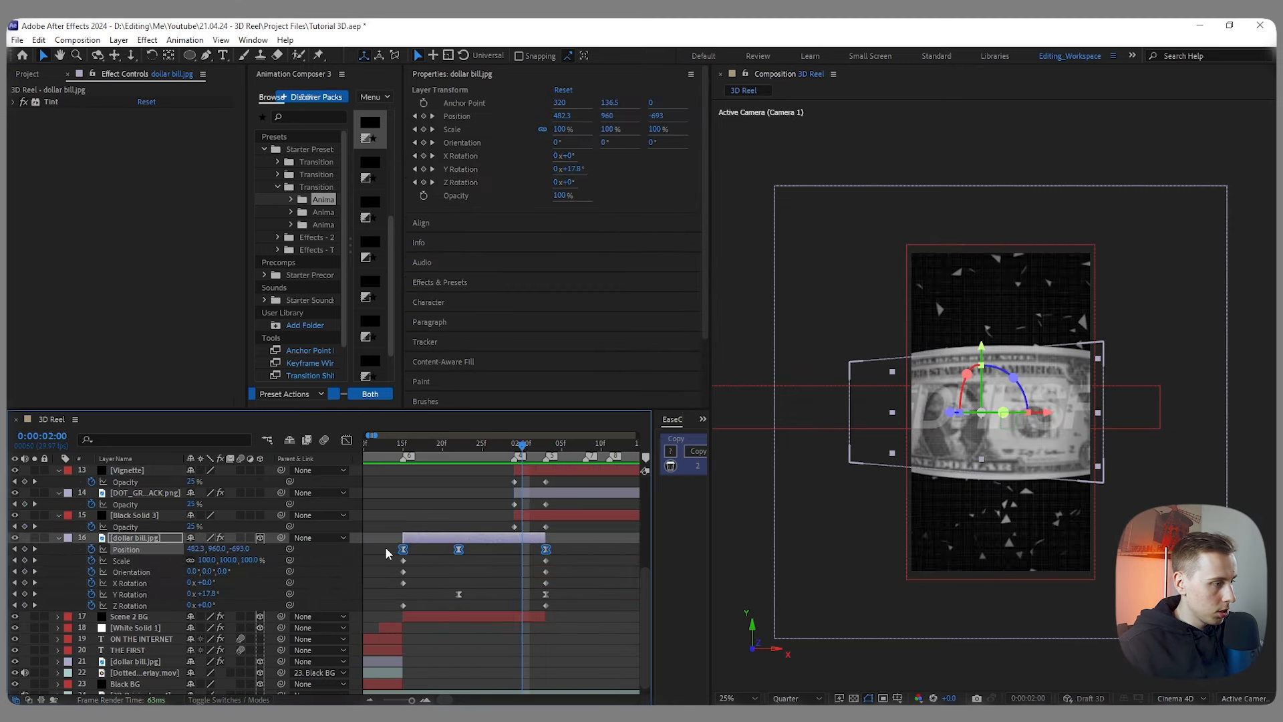
click(346, 441)
scroll(500, 661, up, 1)
drag(517, 657, 400, 626)
drag(506, 641, 488, 642)
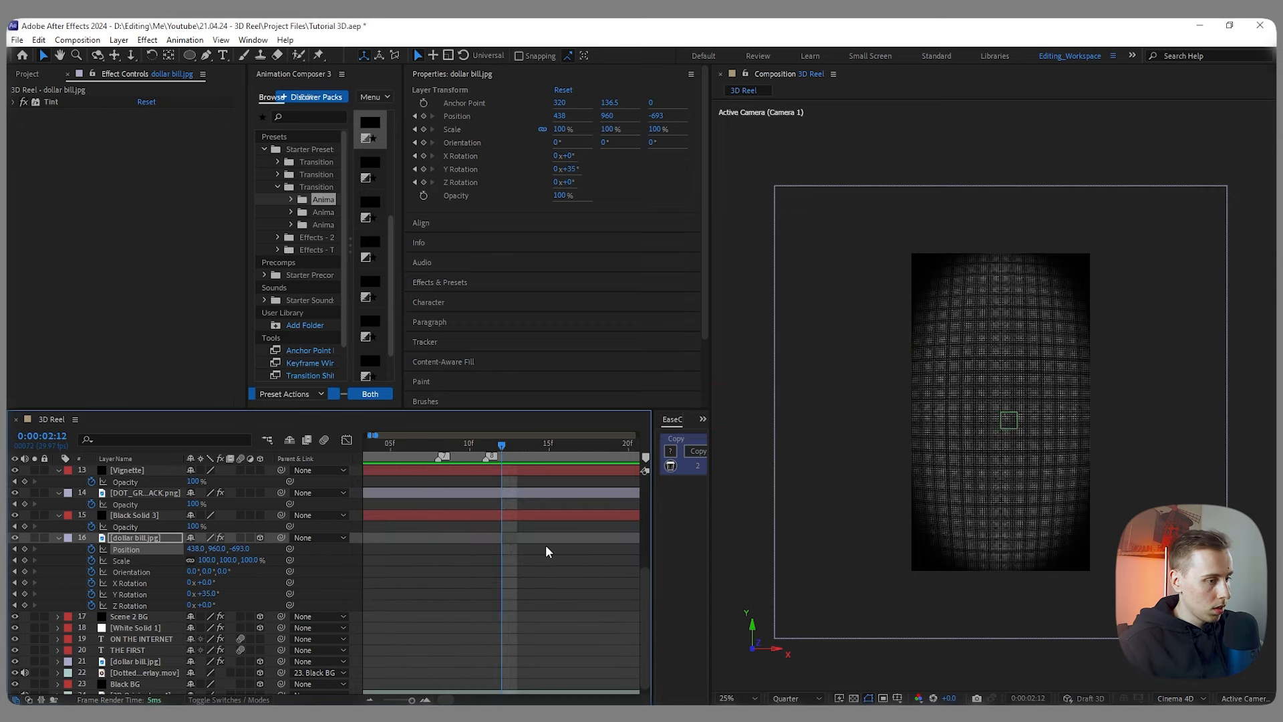
scroll(562, 562, down, 3)
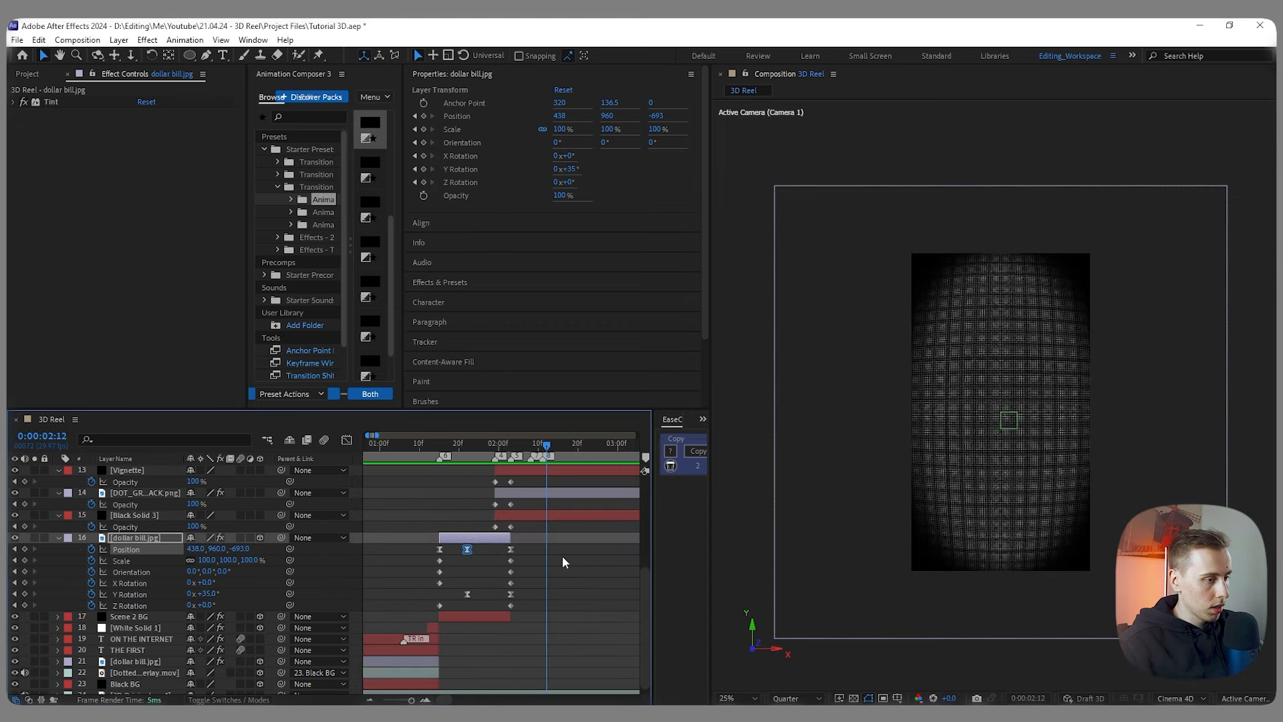
click(57, 538)
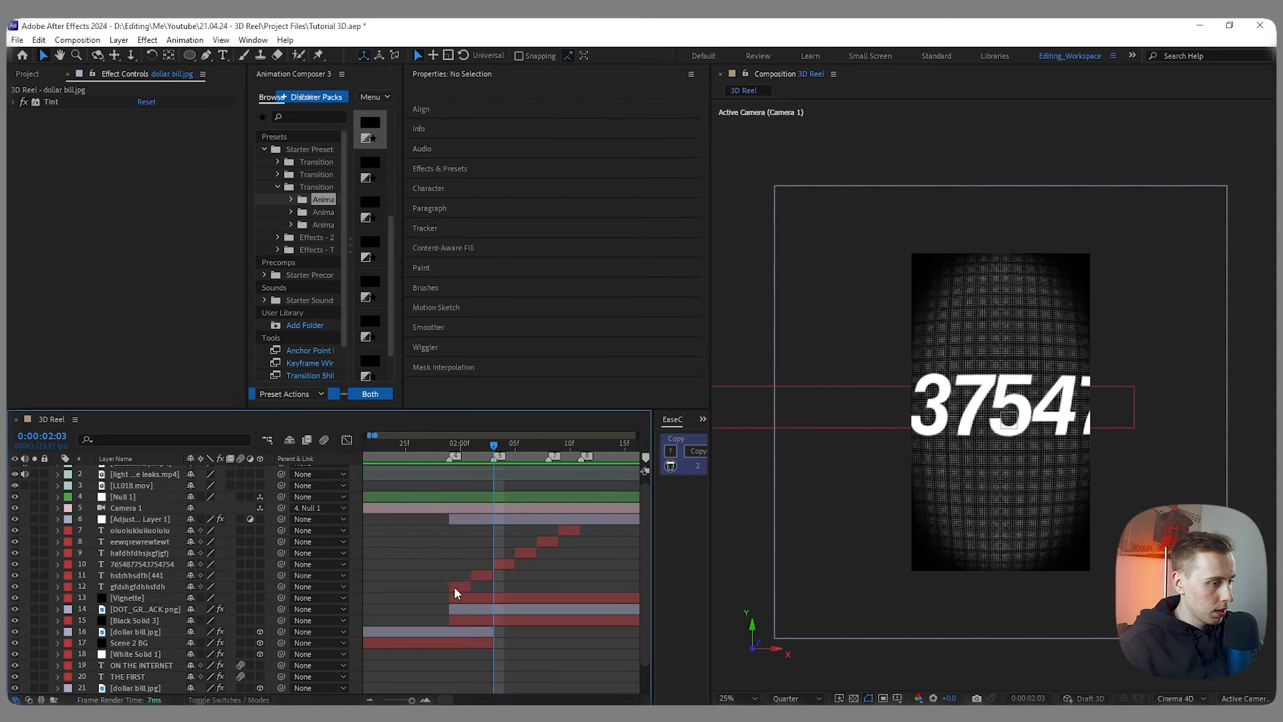
Step: Copy the Opacity keyframes of text layer gfdshgfdhhsfdh and paste them onto text layer hstrhhsdfh(441 at 0:00:01:29
click(459, 586)
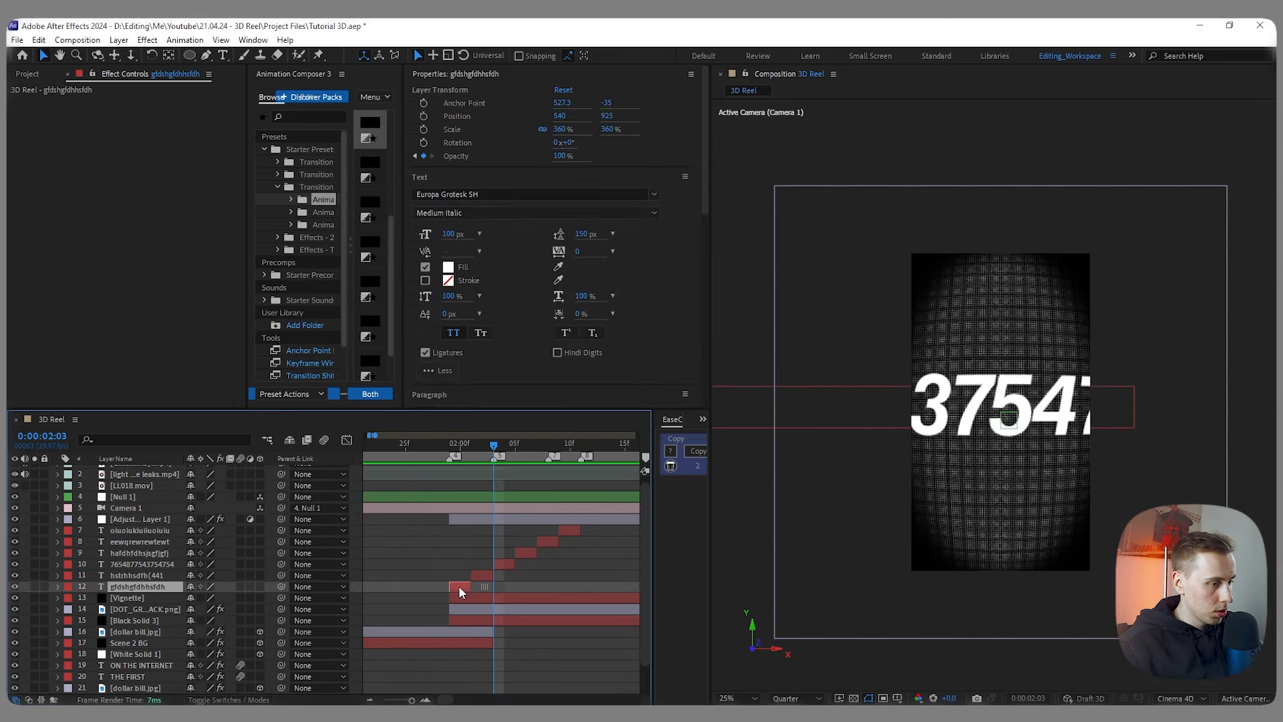
key(t)
scroll(470, 589, up, 1)
drag(545, 593, 428, 600)
click(495, 576)
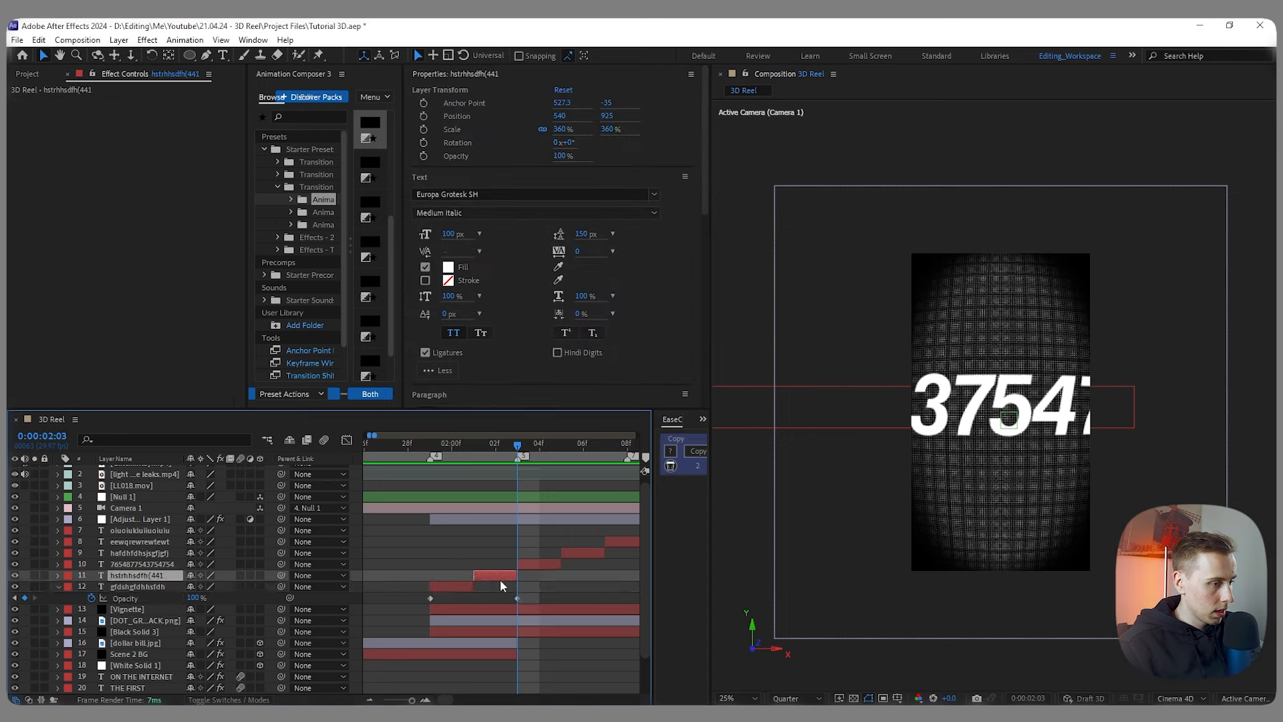
key(j)
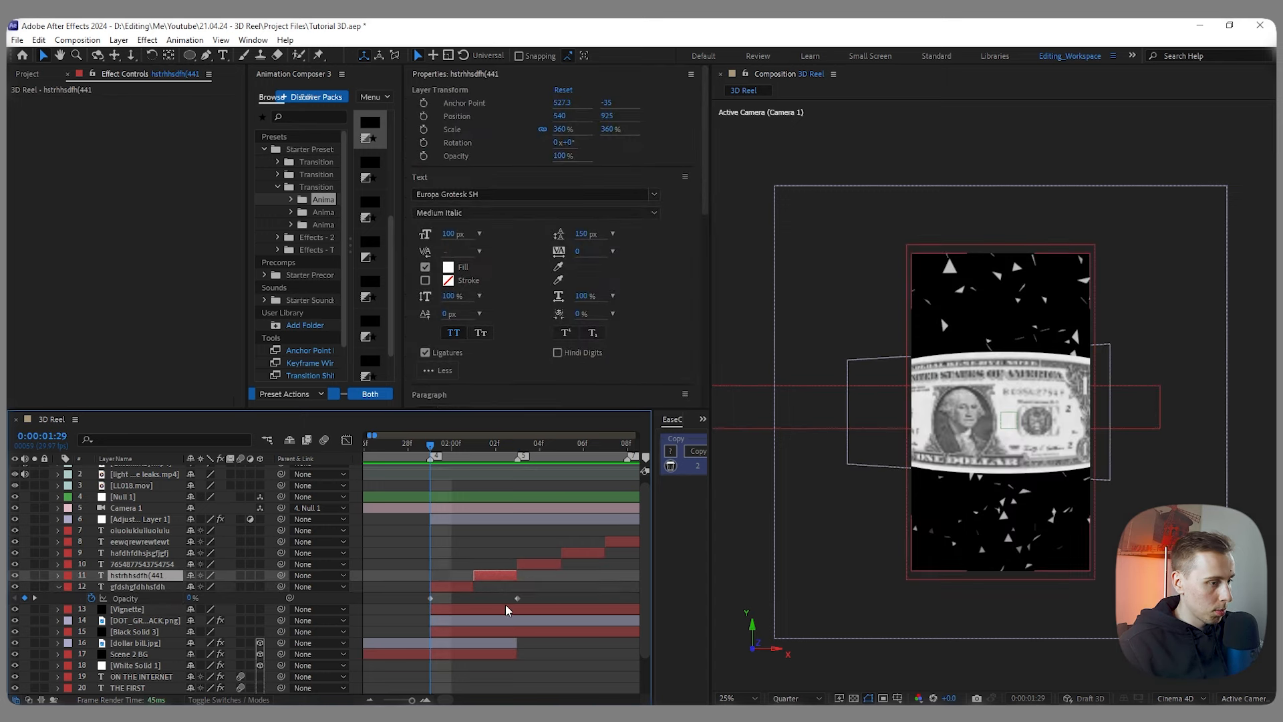
click(472, 443)
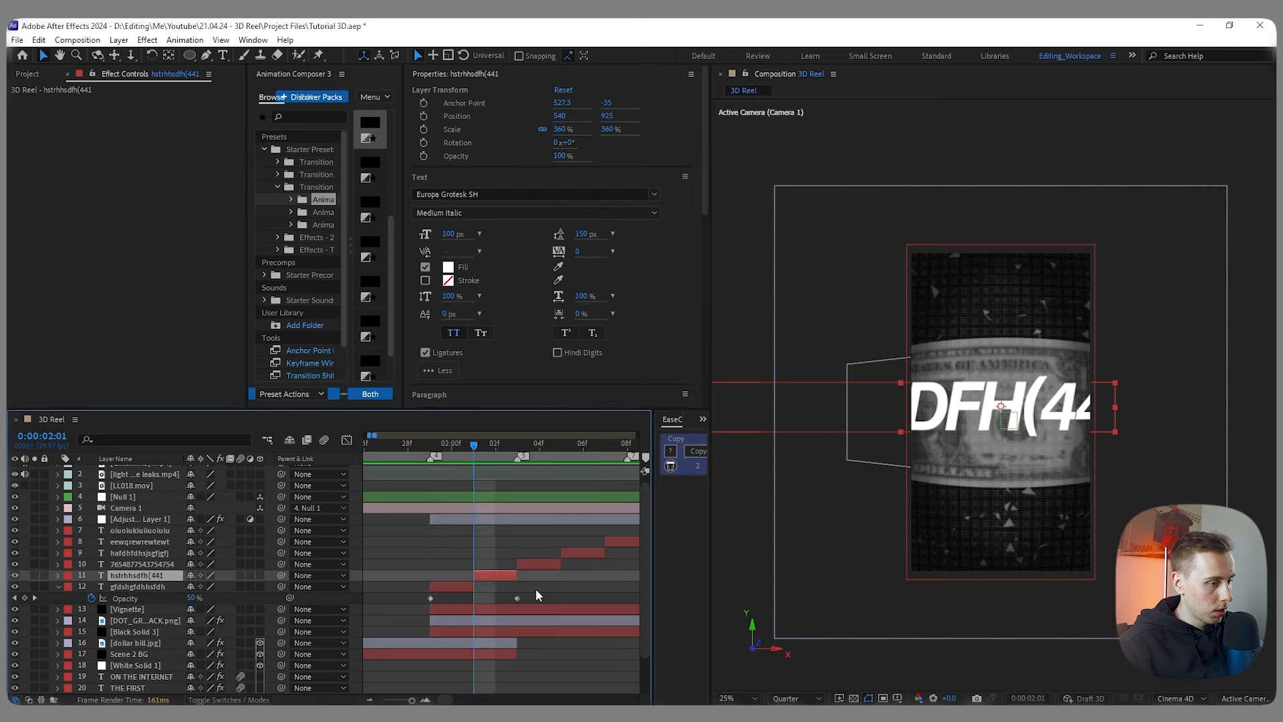
drag(535, 589, 427, 597)
key(j)
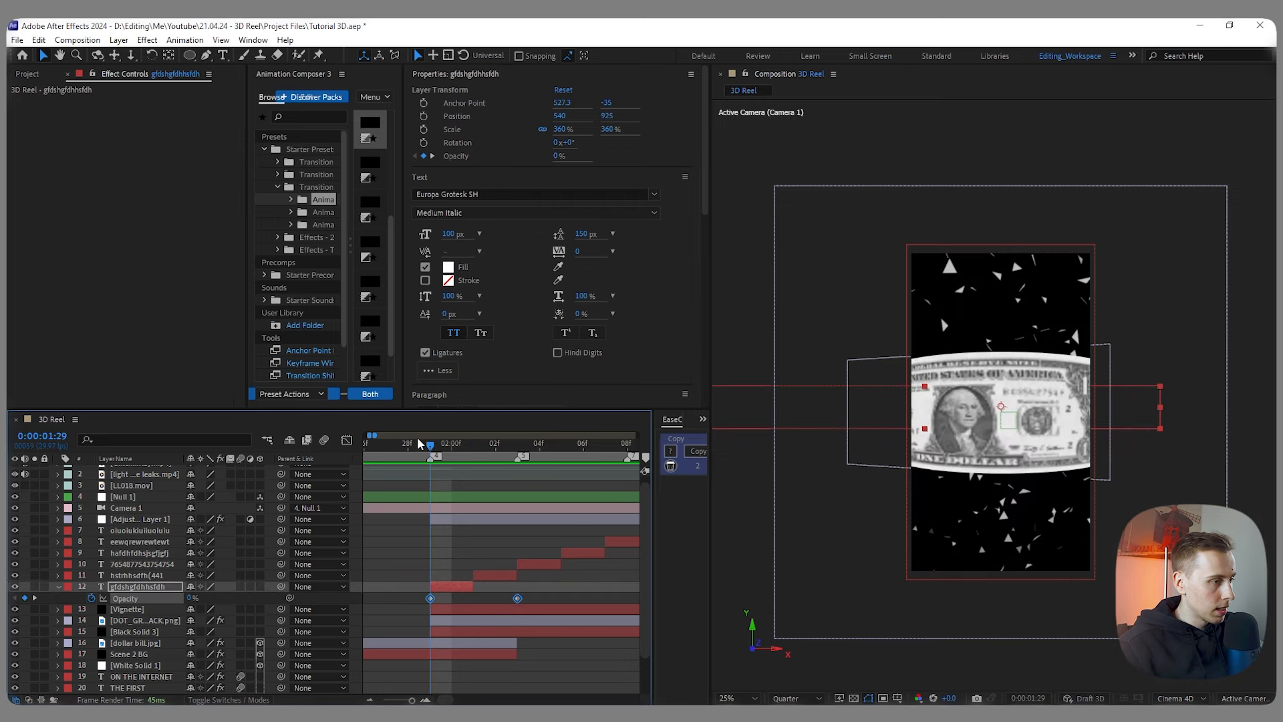
click(490, 573)
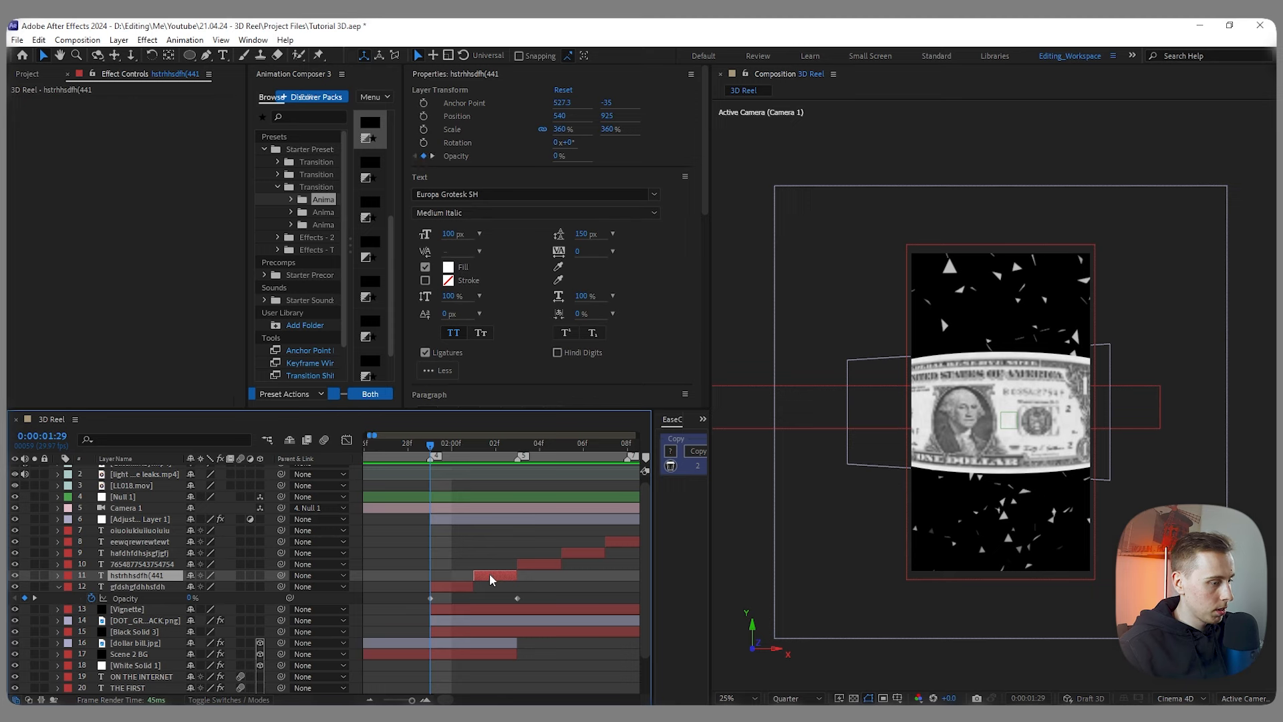
key(ctrl+v)
click(448, 559)
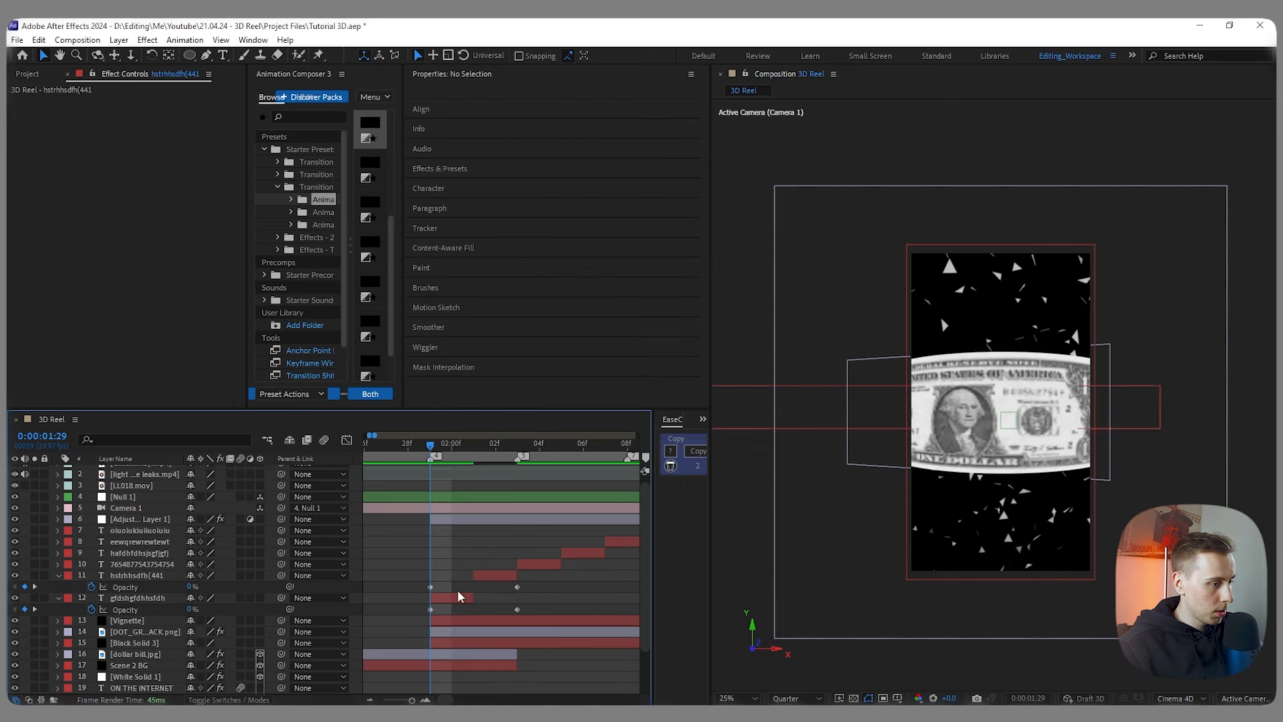
Step: Play the text fade-in and move the adjustment layer's second Bulge Height keyframe to 0:00:02:01
drag(440, 453, 518, 457)
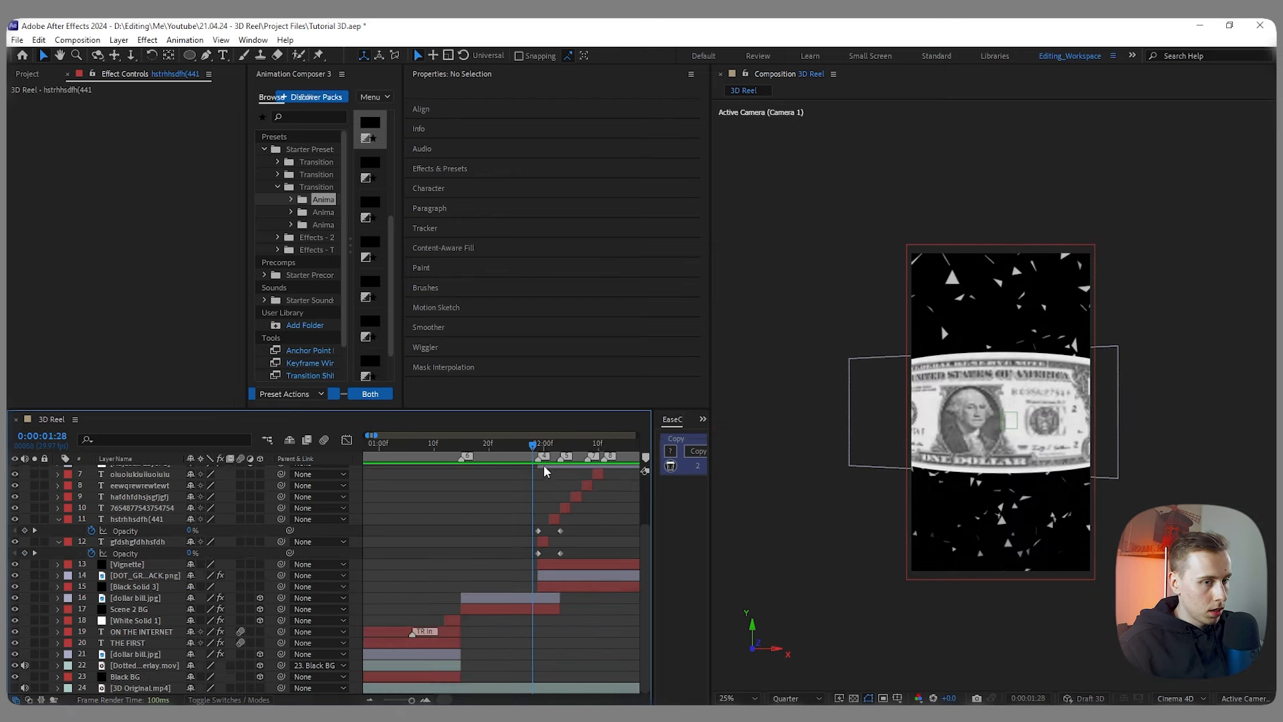
scroll(591, 507, up, 1)
key(space)
key(space)
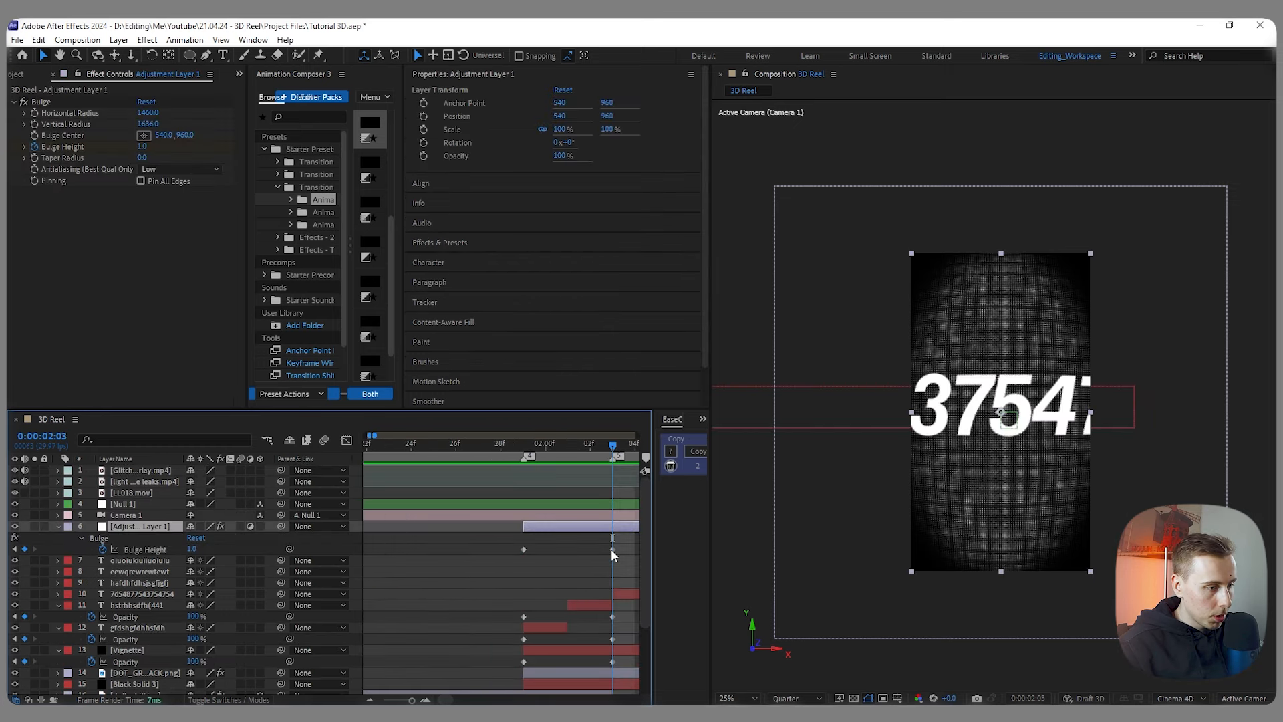
drag(612, 549, 579, 552)
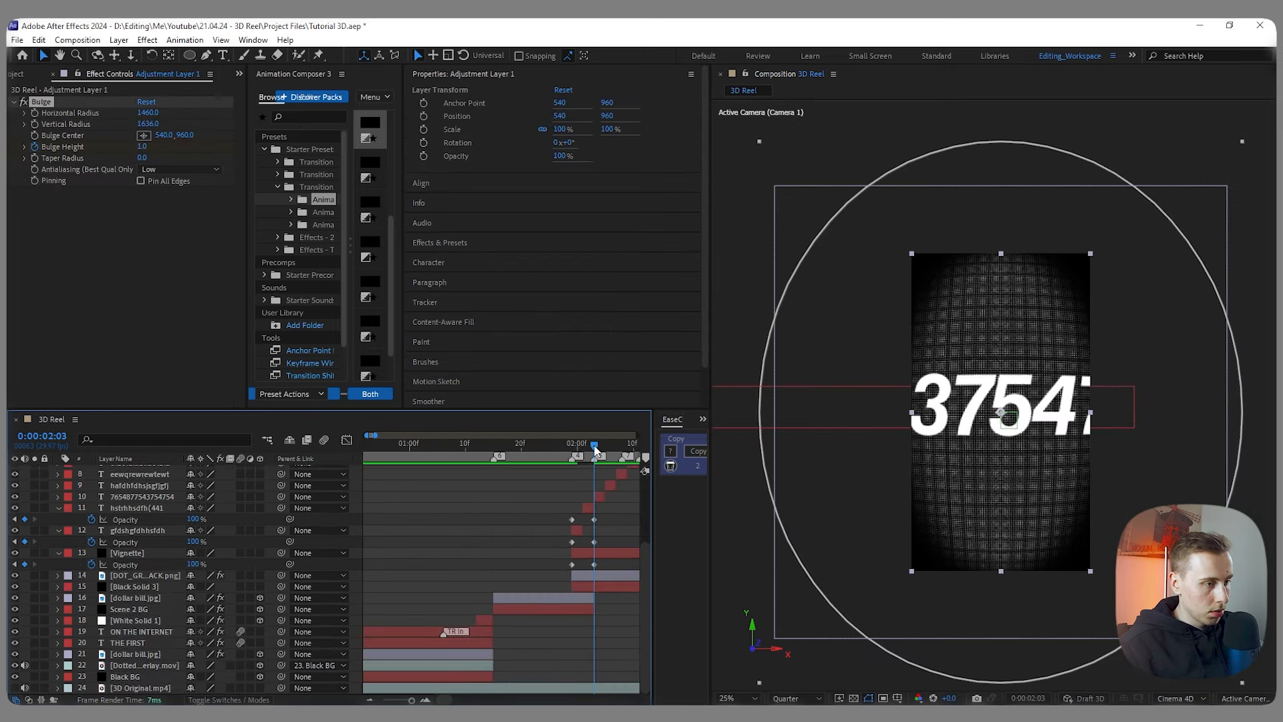
Step: Play back the transition from scene 2 into scene 3 and examine the frames between 0:00:01:29 and 0:00:02:03
drag(596, 450, 547, 458)
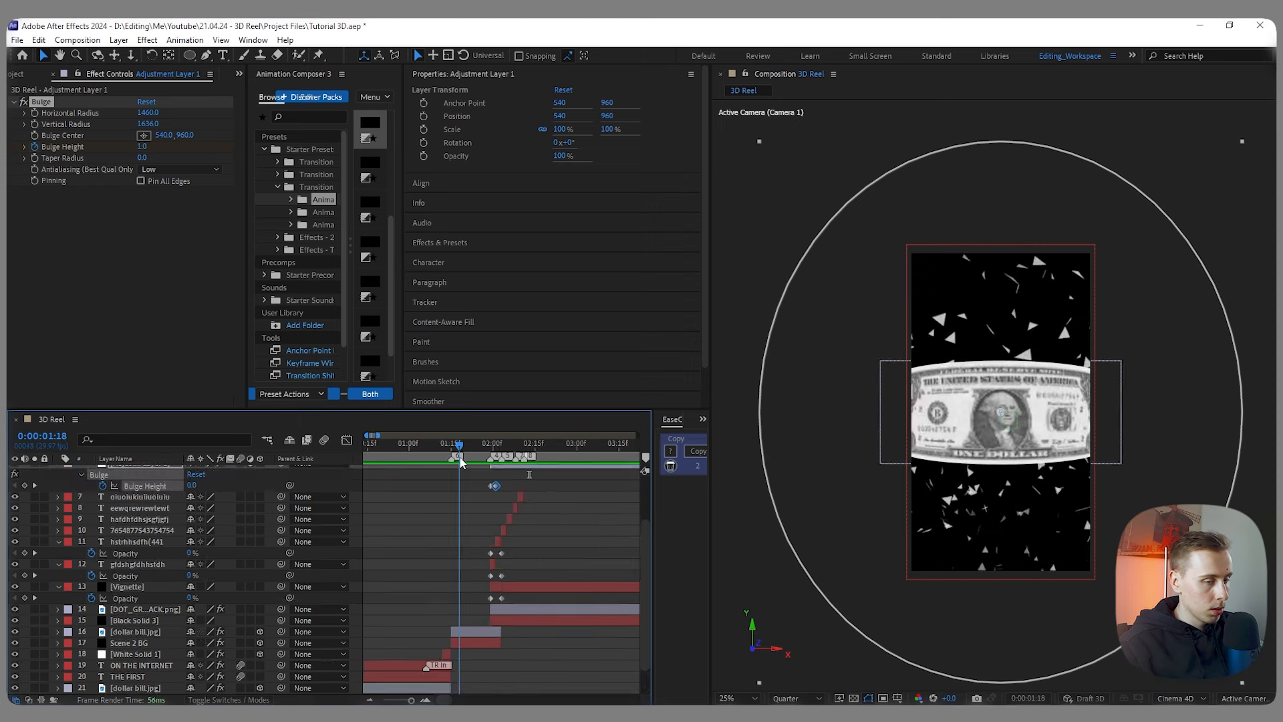
drag(460, 458, 463, 460)
click(609, 535)
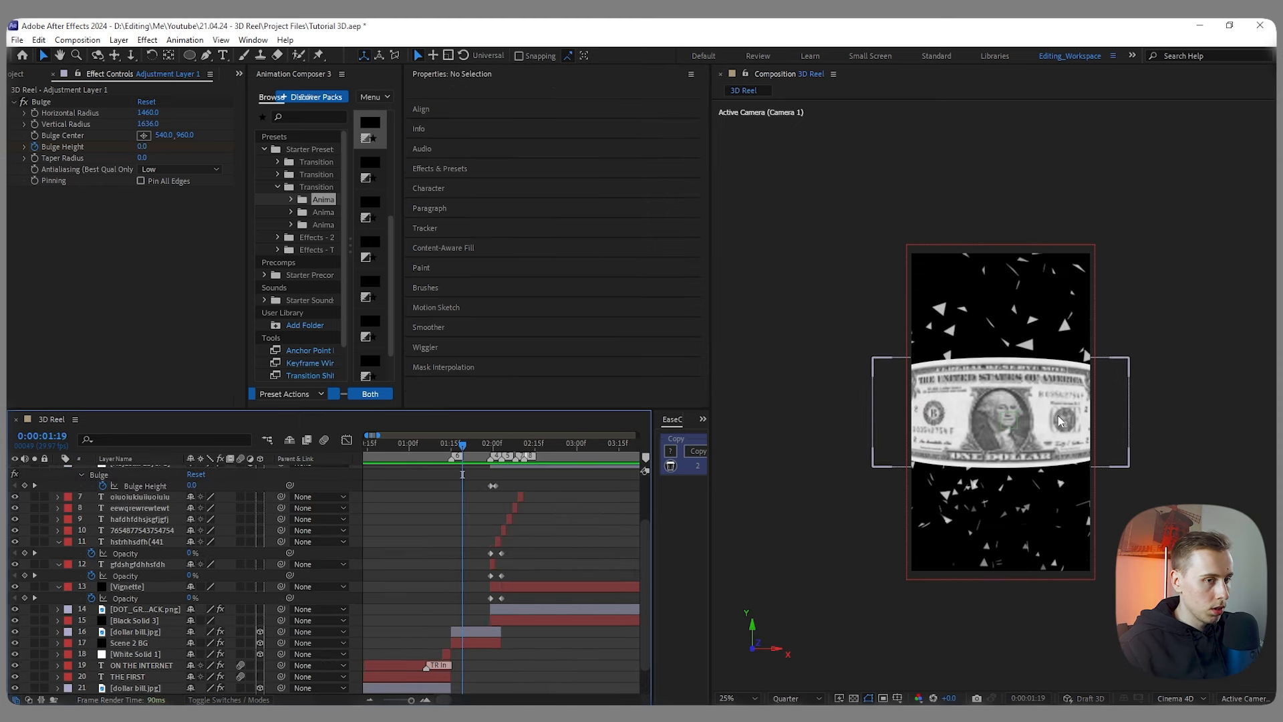
key(space)
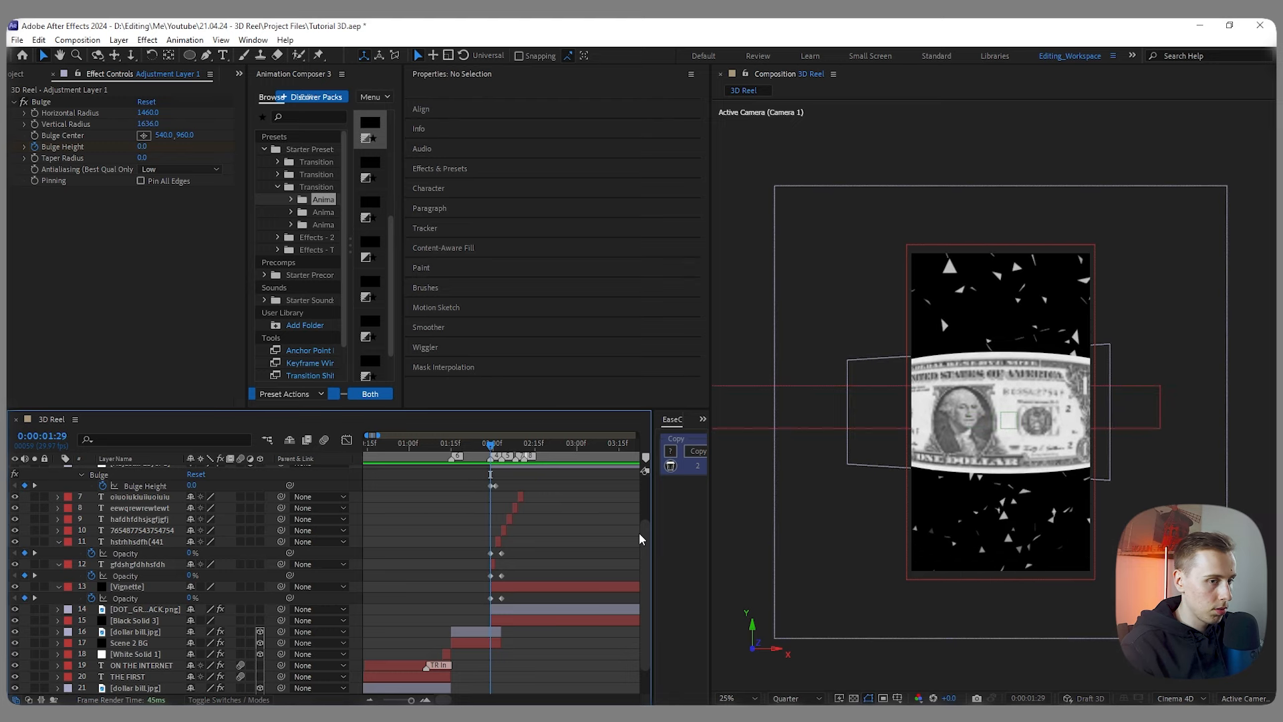
key(Page_Down)
key(Page_Down)
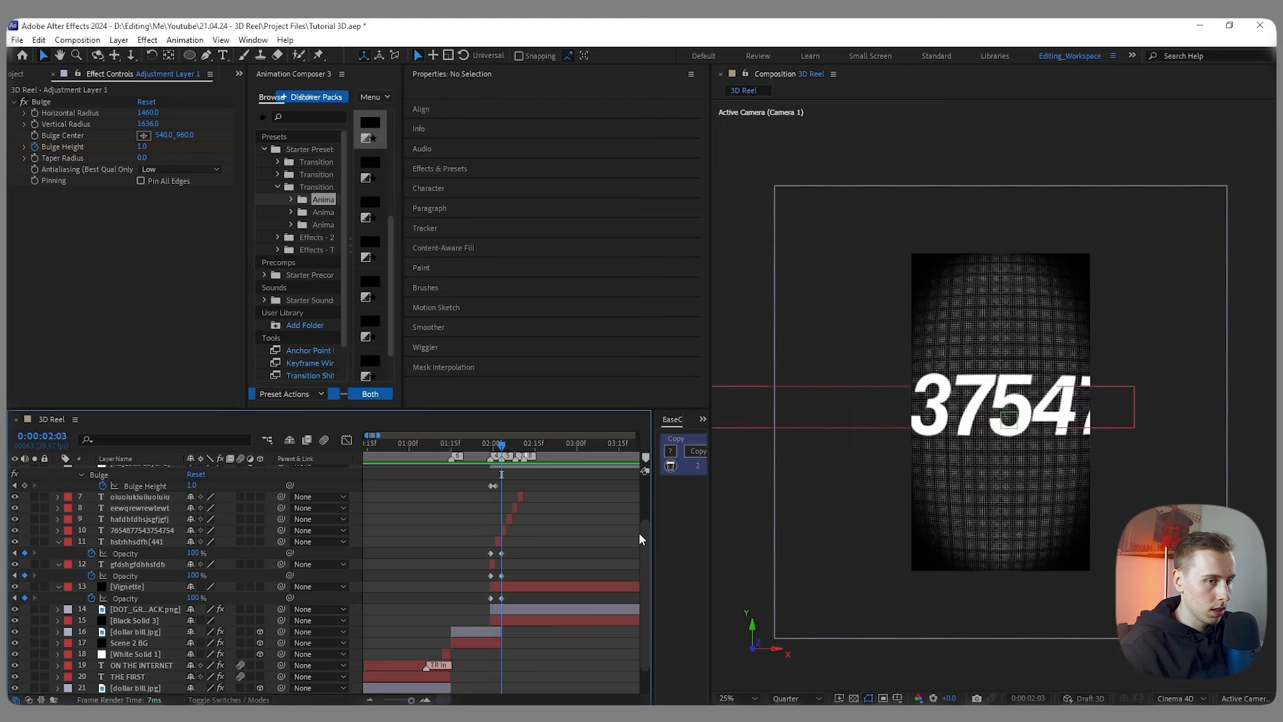
key(Page_Up)
key(=)
Step: At 0:00:02:03, set the scene 2 dollar bill's Y Rotation to 46° and lower its X Position
click(517, 633)
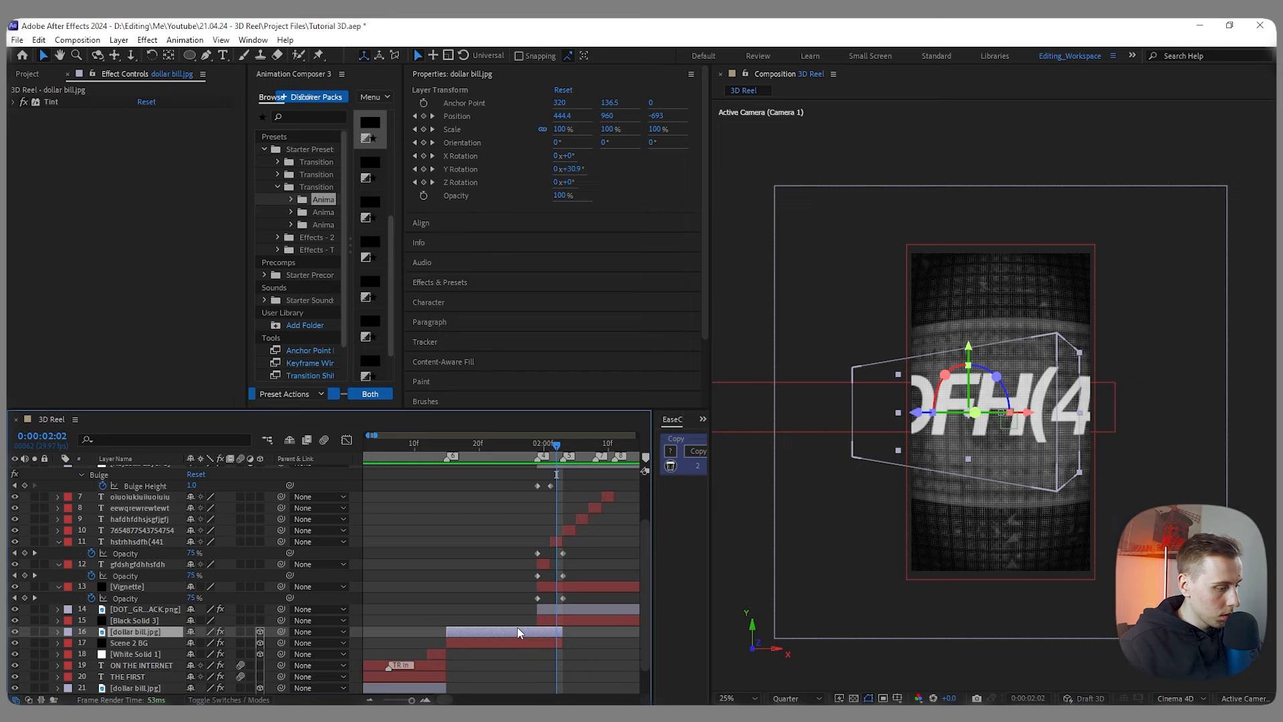
key(u)
key(=)
drag(531, 443, 542, 445)
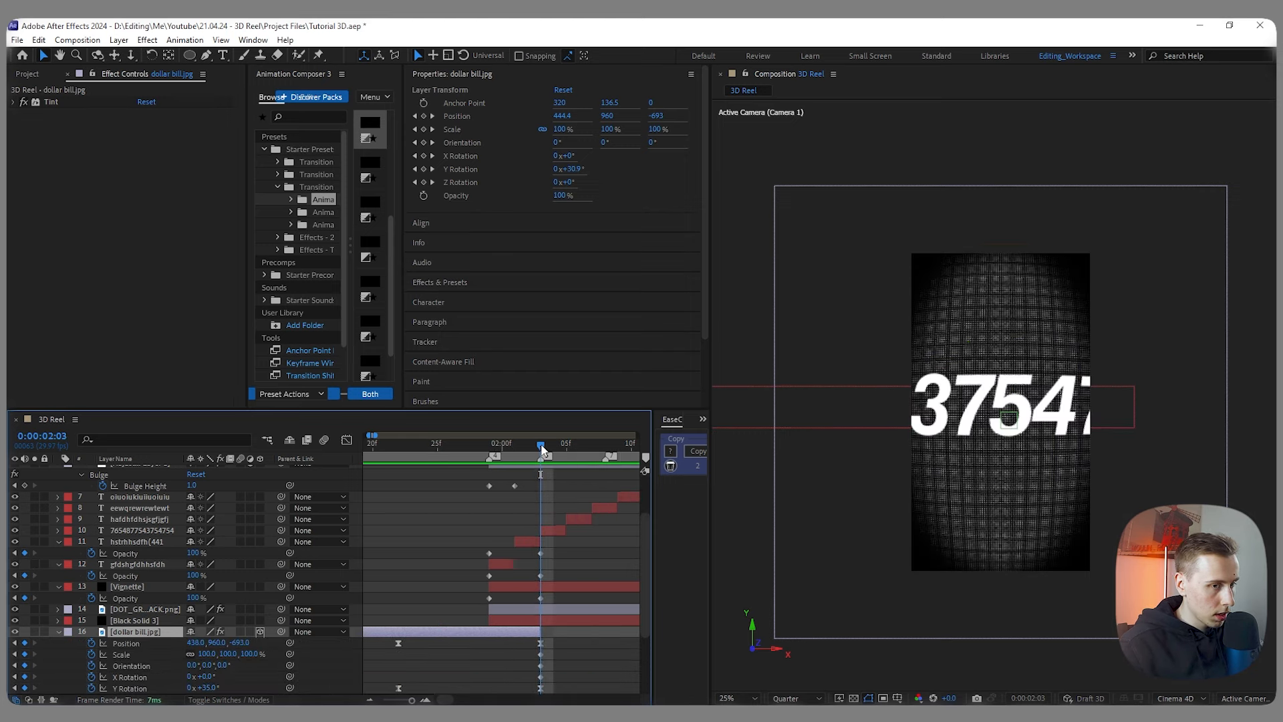
scroll(582, 599, down, 3)
drag(209, 620, 220, 598)
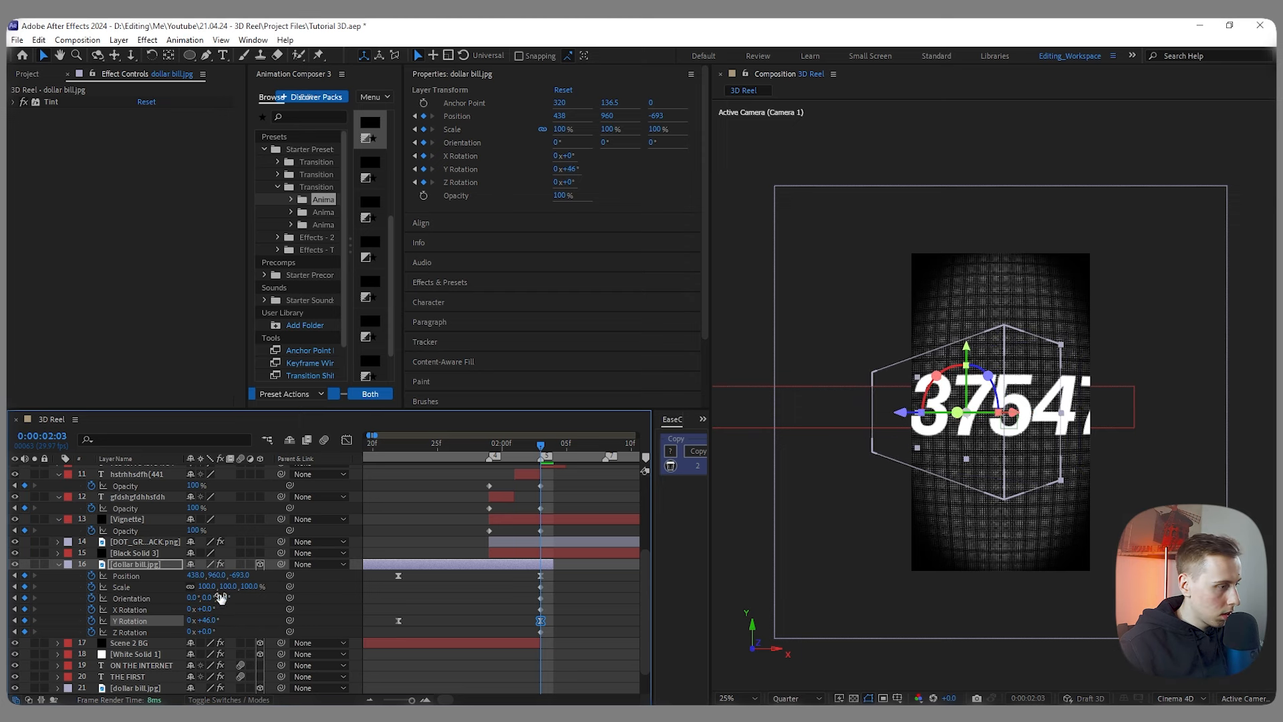
click(196, 576)
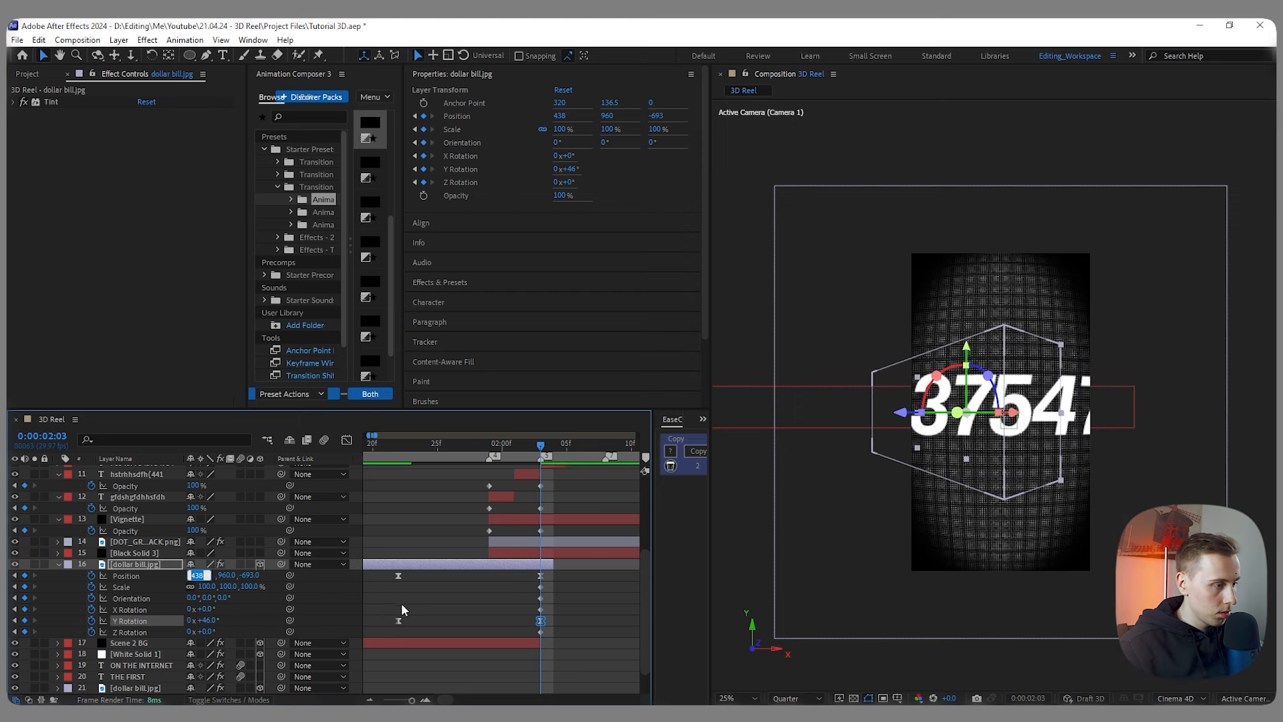
click(387, 607)
drag(192, 575, 175, 574)
Step: Scrub and play back the adjusted dollar bill rotation and the text sequence of scene 3
drag(541, 452, 412, 453)
click(491, 465)
key(space)
key(space)
scroll(577, 484, down, 2)
scroll(572, 488, up, 1)
scroll(552, 493, up, 2)
drag(553, 453, 475, 455)
key(space)
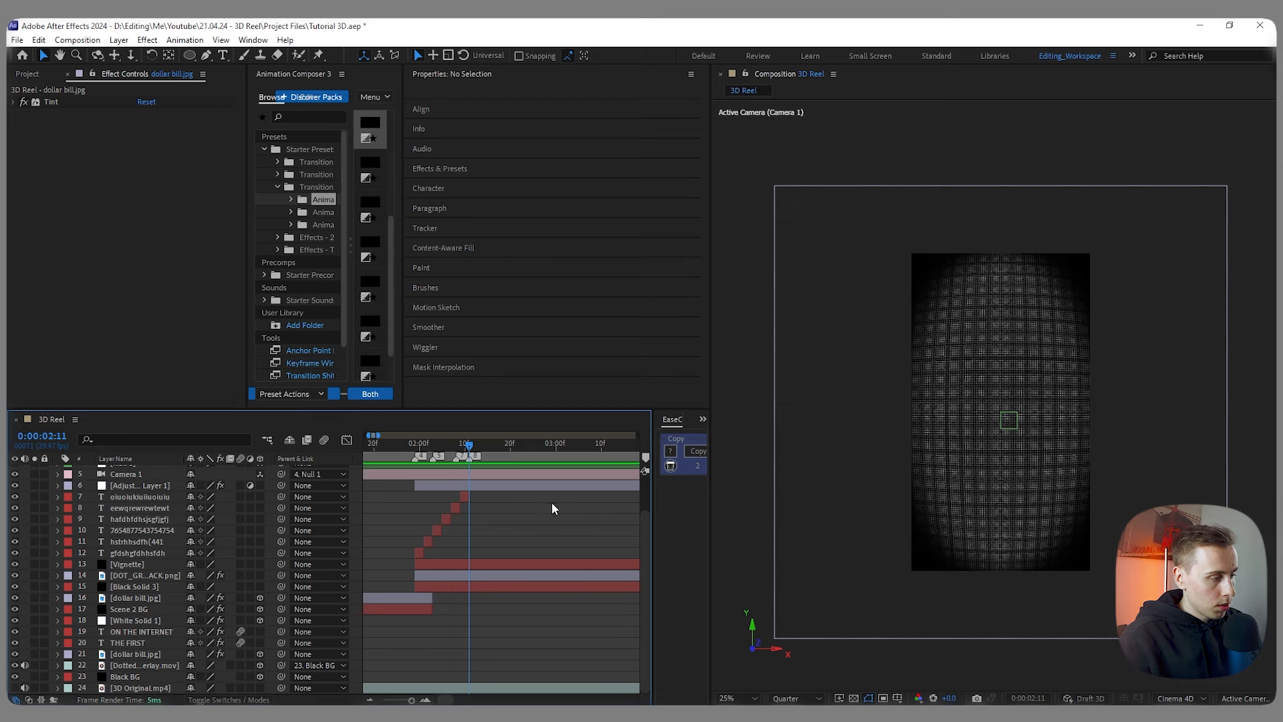
Step: Solo the 3D Original.mp4 reference, scrub through its next scene and add a composition marker at 0:00:02:23
click(35, 688)
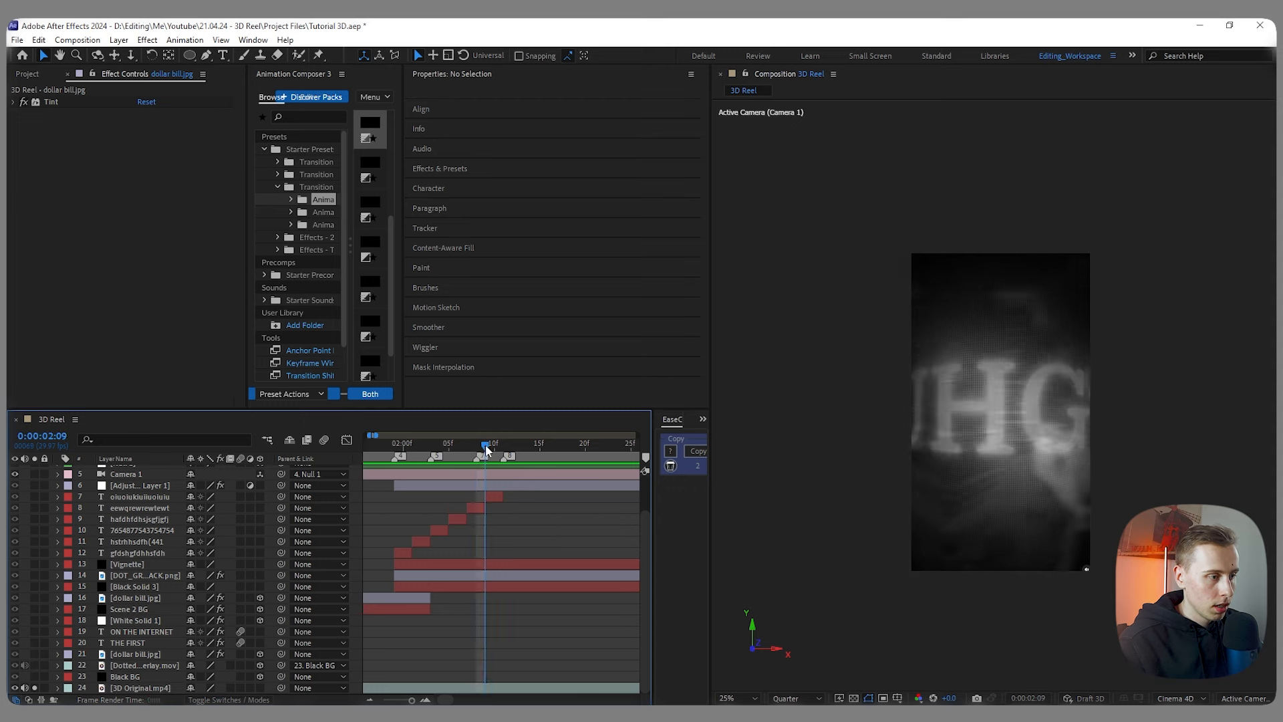
click(505, 445)
drag(504, 449, 602, 458)
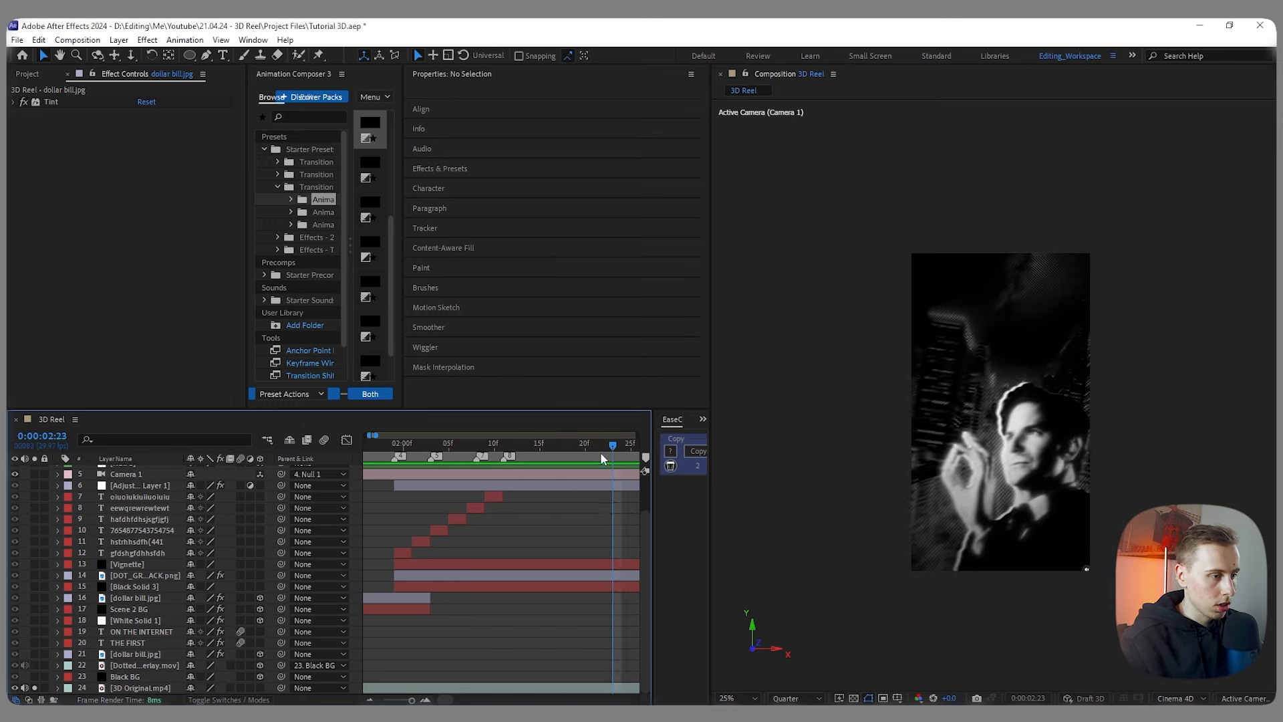
key(semicolon)
key(KP_Multiply)
key(semicolon)
Step: Split the Vignette, DOT_GRID_BLACK.png and Black Solid 3 layers at 0:00:02:11 and delete the parts after it
click(478, 464)
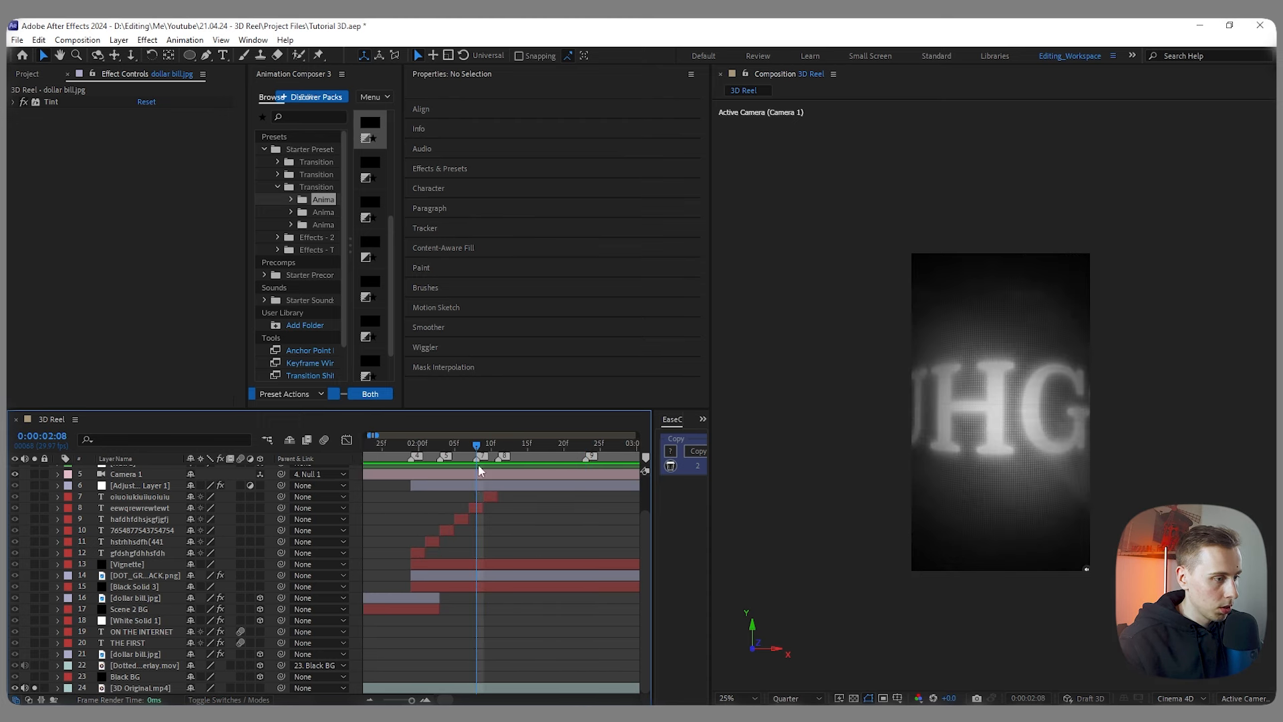
drag(478, 446, 499, 446)
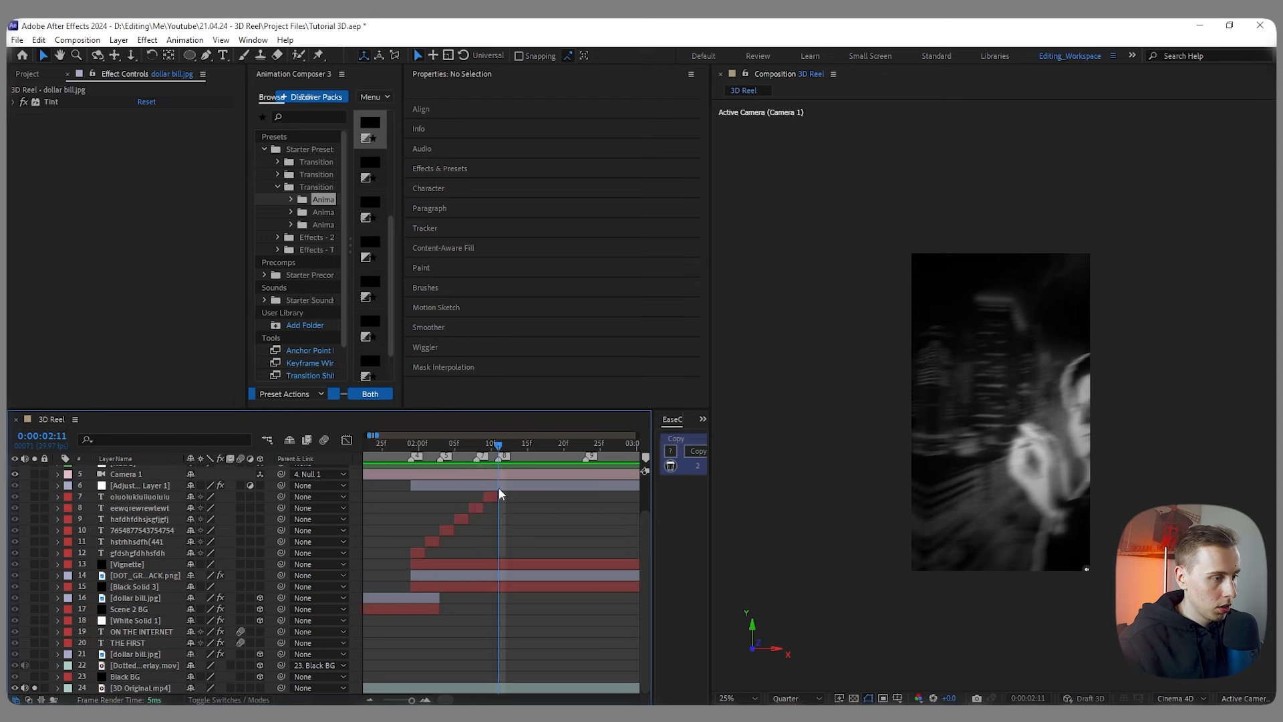
click(502, 565)
shift+click(516, 587)
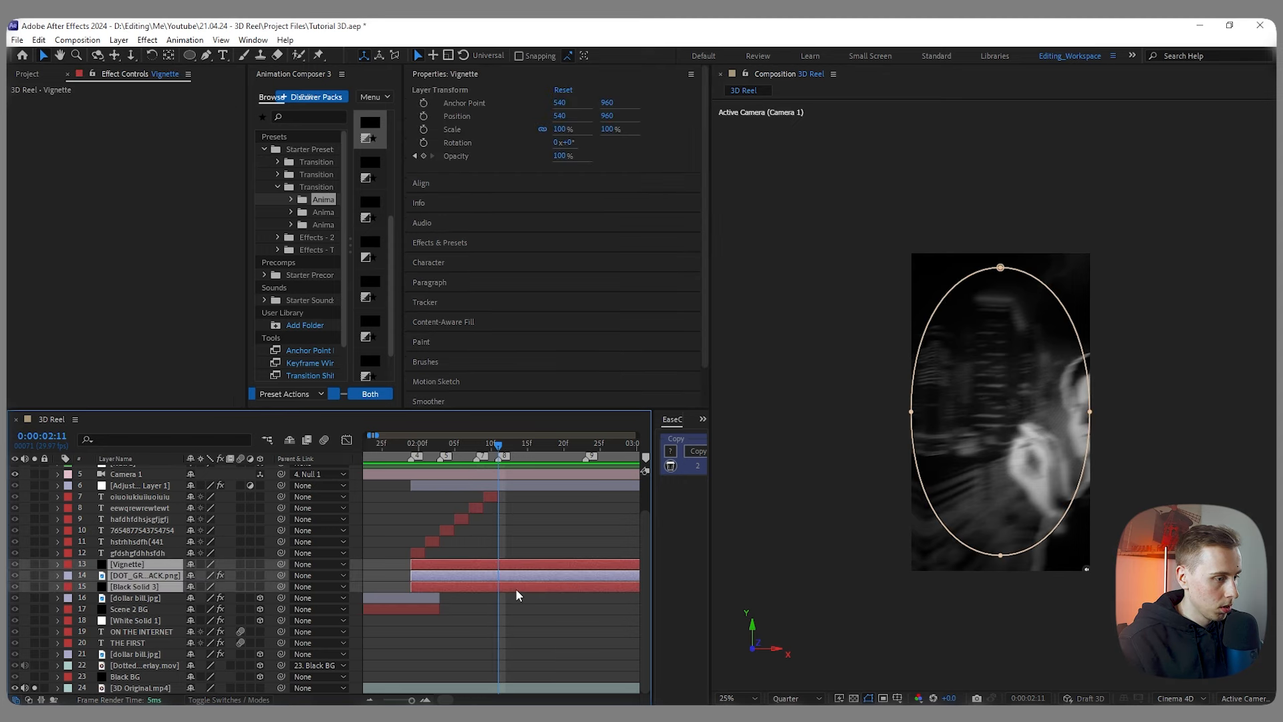
key(ctrl+shift+d)
key(Delete)
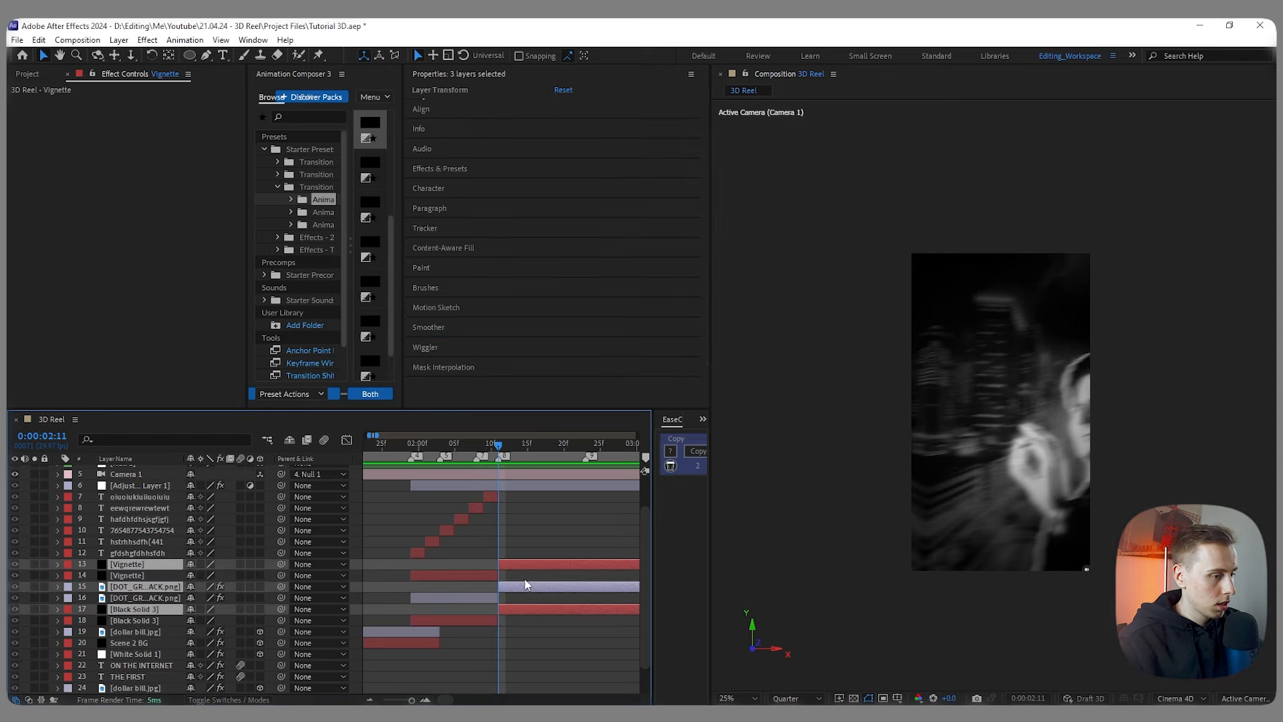
mouse_move(498, 446)
mouse_down()
mouse_move(588, 449)
mouse_move(498, 450)
mouse_up()
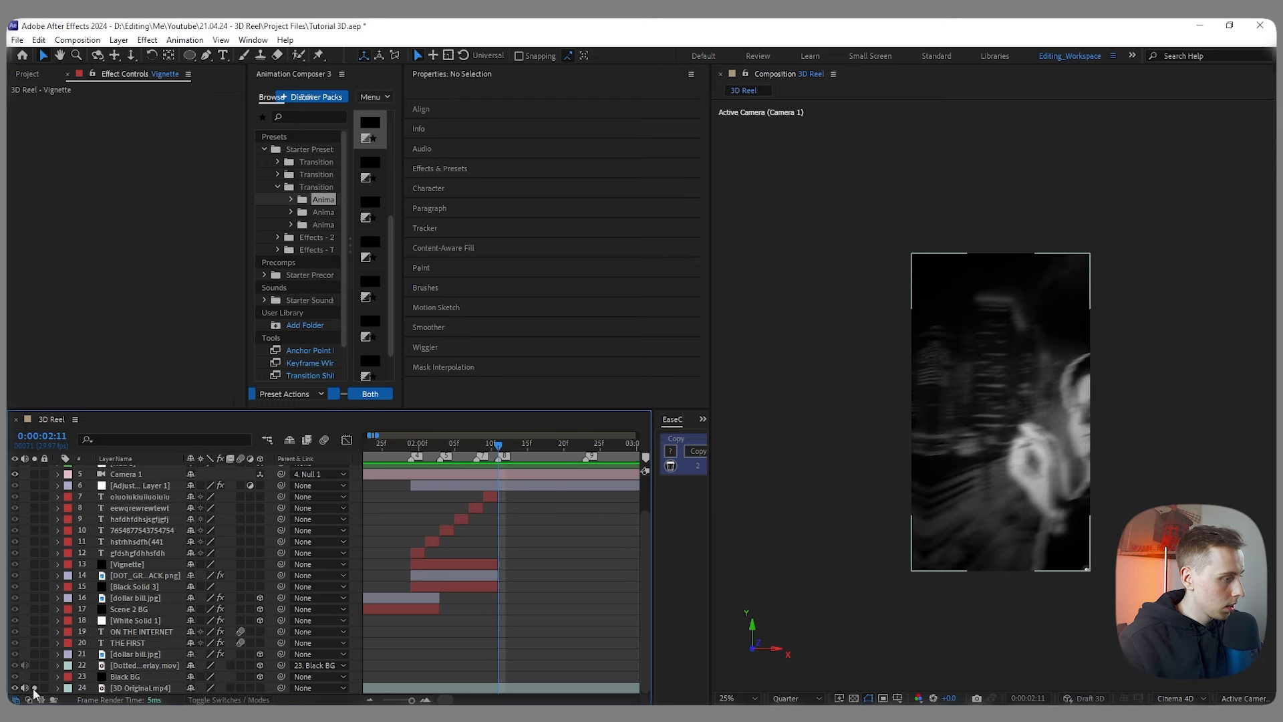
Step: Turn off the reference video's solo and create a black solid named Scene 4
click(15, 688)
right_click(354, 612)
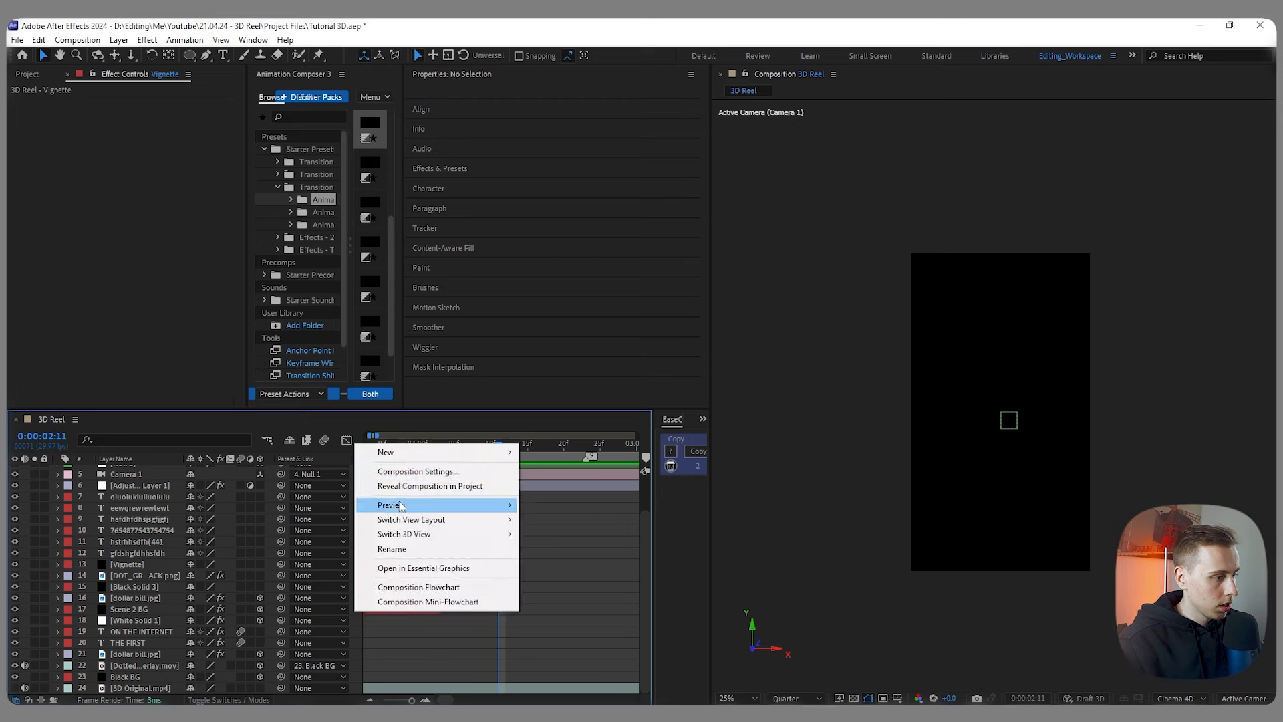
mouse_move(394, 461)
click(550, 486)
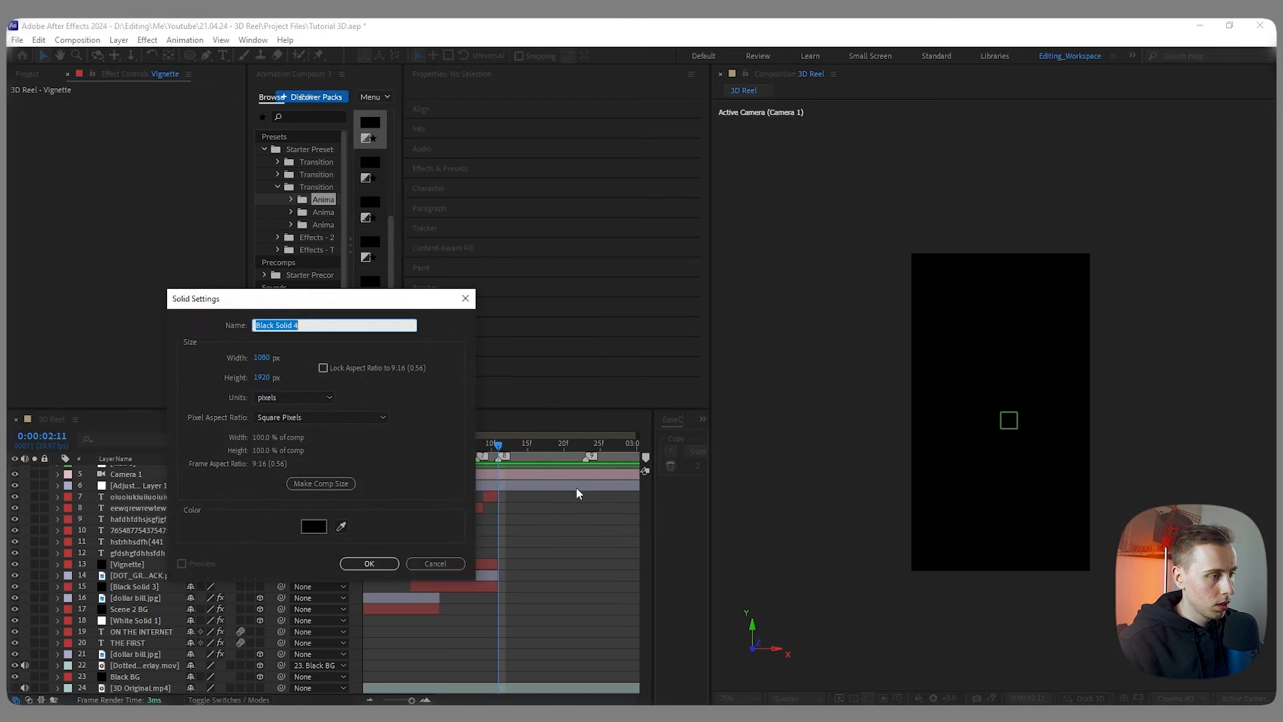
text(Scene 4)
click(369, 563)
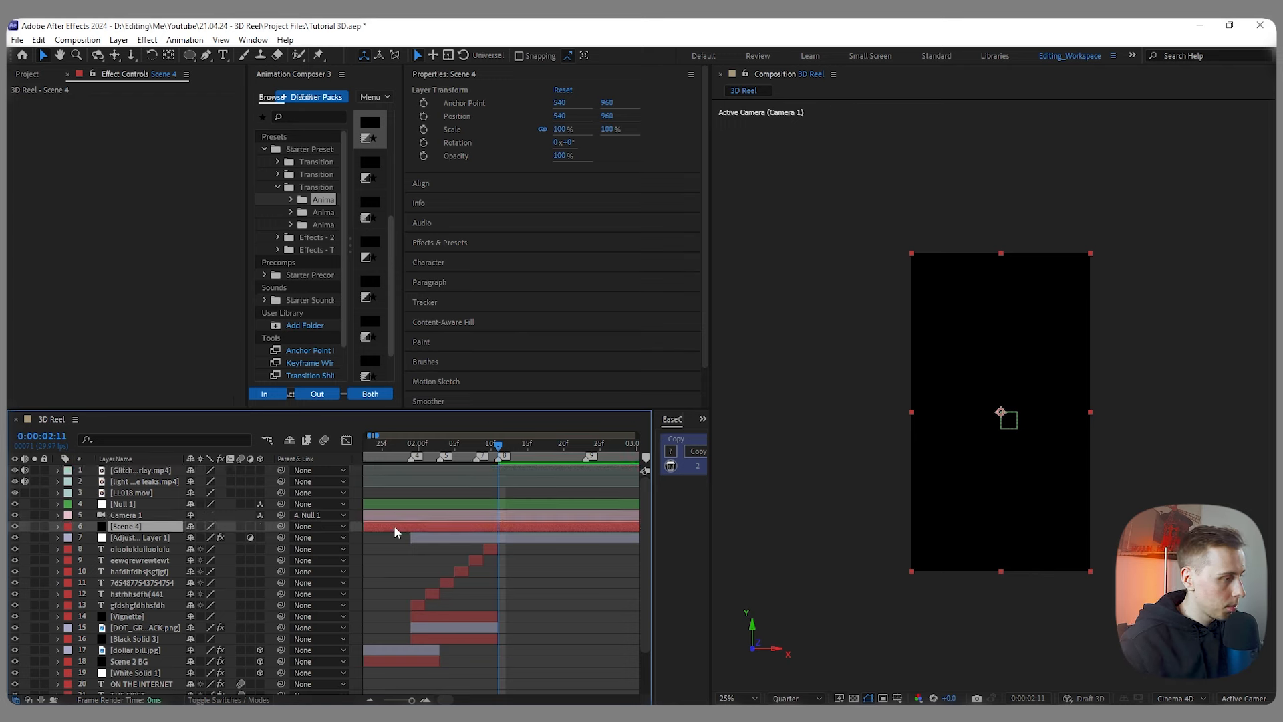
Step: Trim Adjustment Layer 1 to end at 0:00:02:11 and the Scene 4 solid to start there
scroll(451, 564, down, 1)
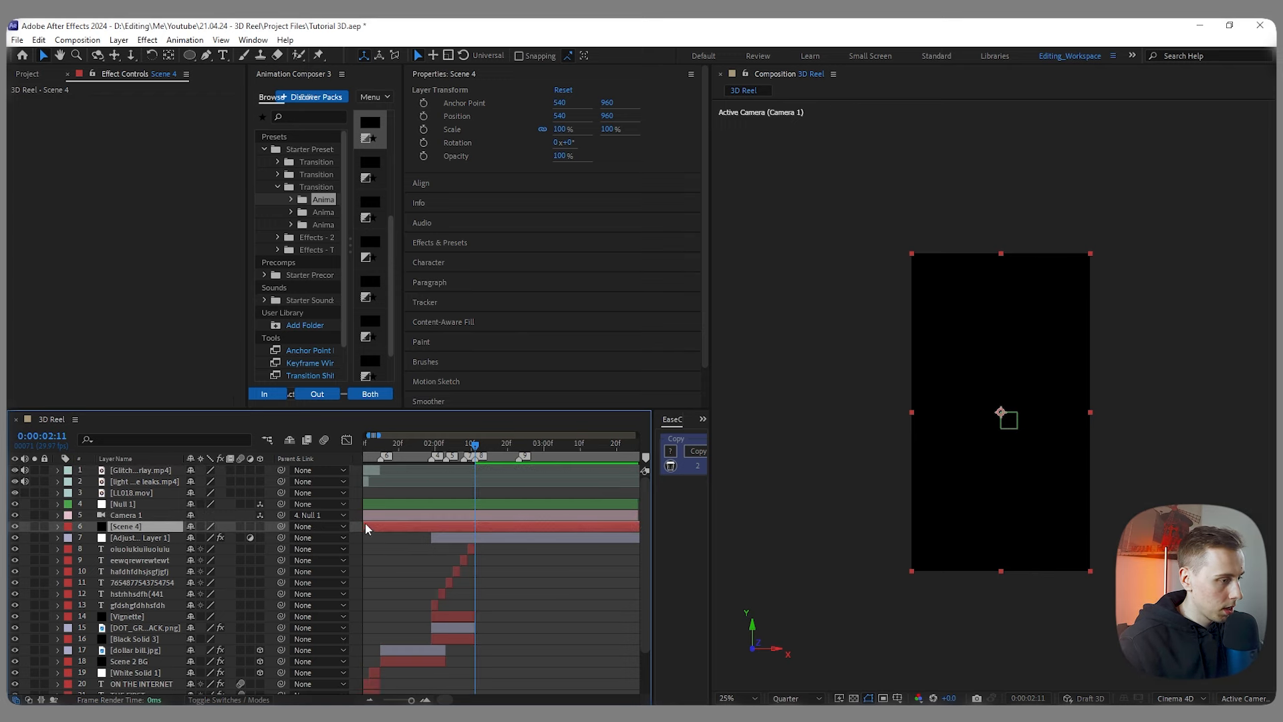
scroll(409, 567, down, 1)
scroll(446, 556, up, 3)
click(540, 538)
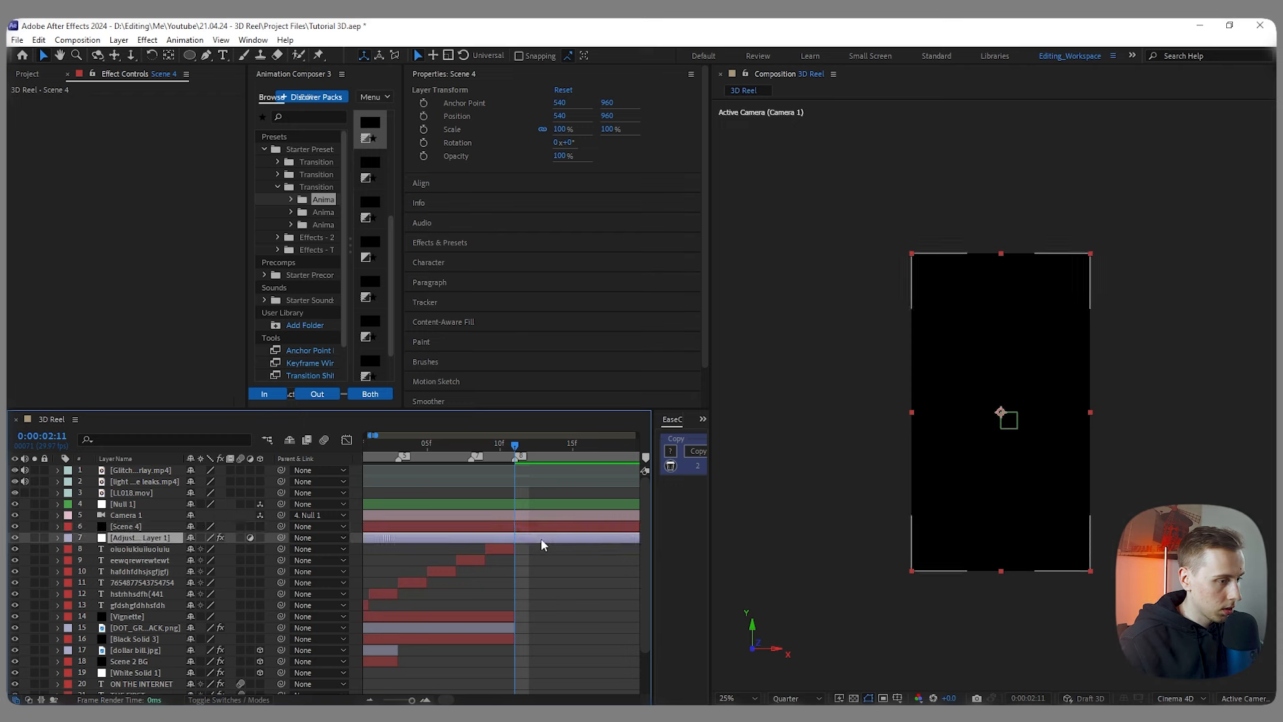
key(ctrl+shift+d)
key(Delete)
scroll(600, 595, down, 2)
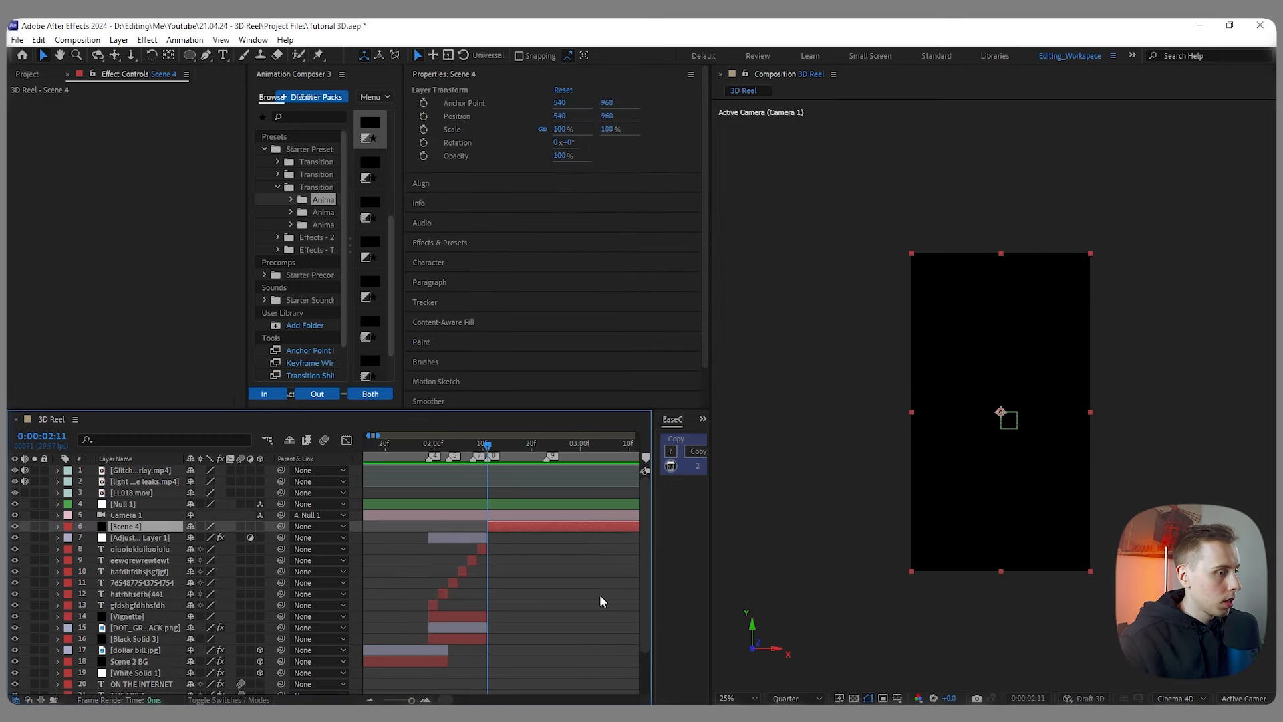
Step: Collapse the 03. Textures folder among the project assets and expand the PSD folder inside 00. Imports
click(27, 74)
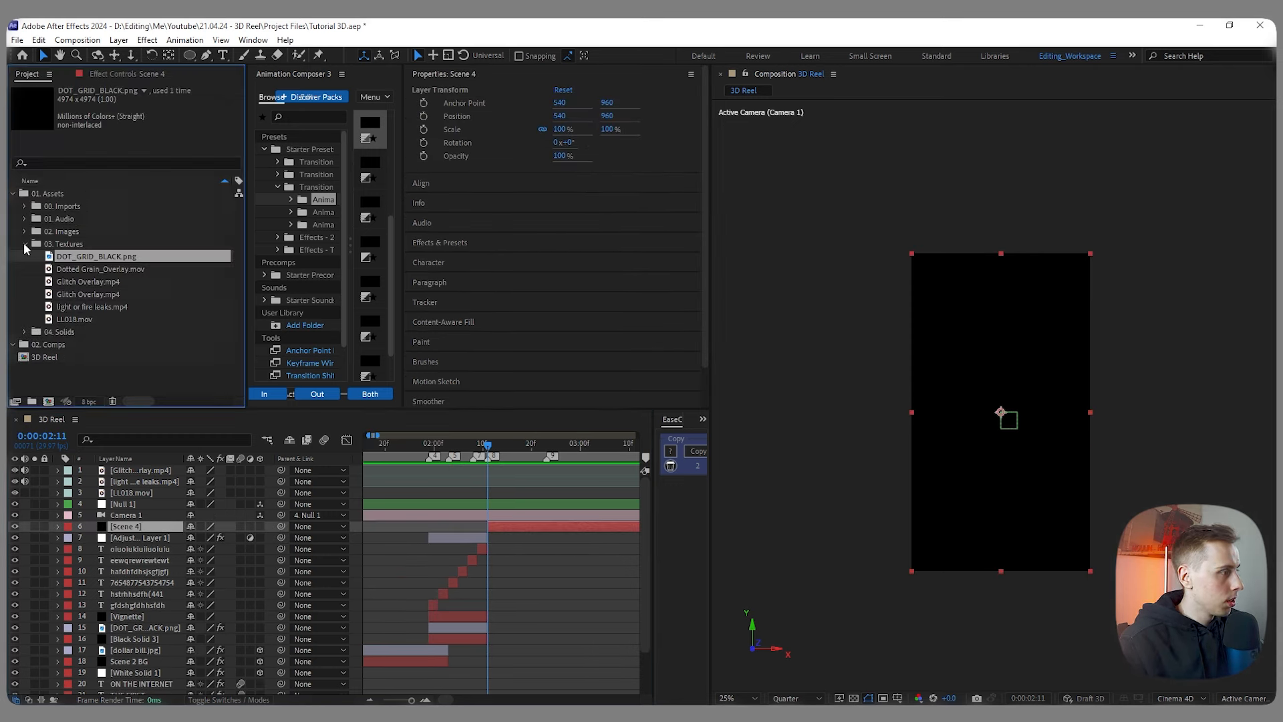
click(24, 244)
click(25, 206)
click(37, 257)
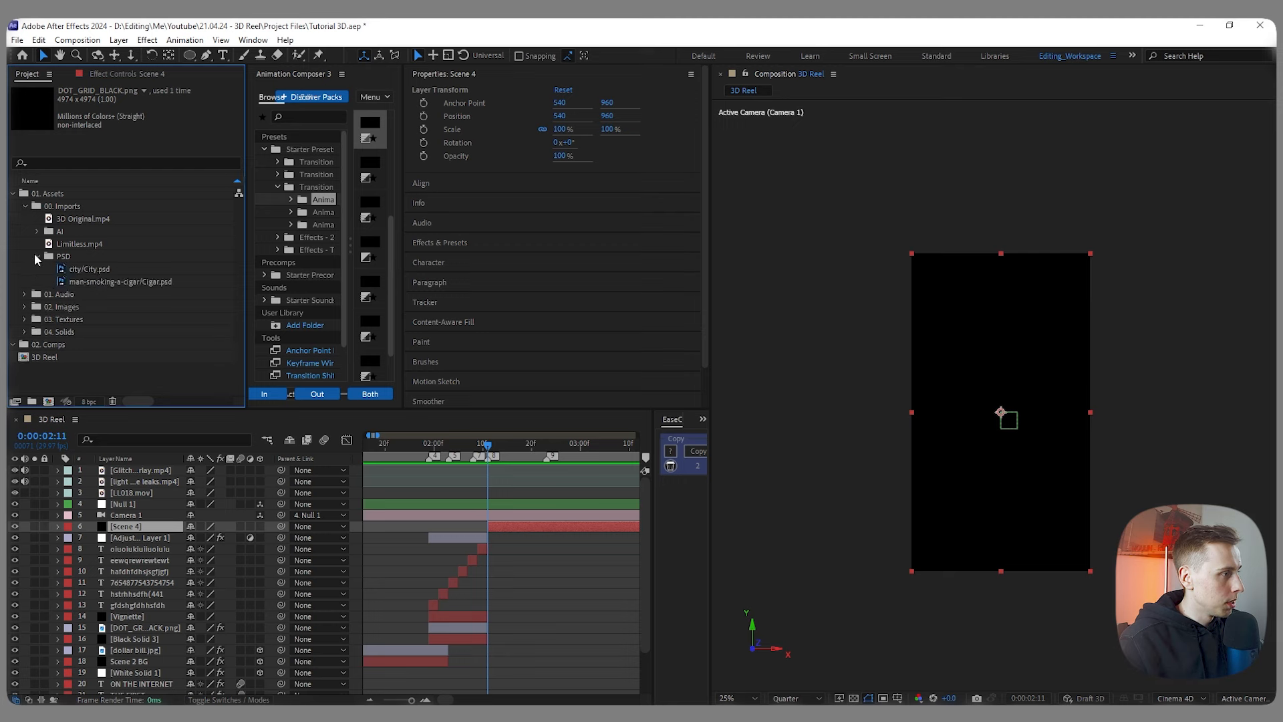
Step: Add City.psd and Cigar.psd to the 3D Reel timeline above Scene 4, man above city, both starting at 0:00:02:08
drag(84, 269, 543, 524)
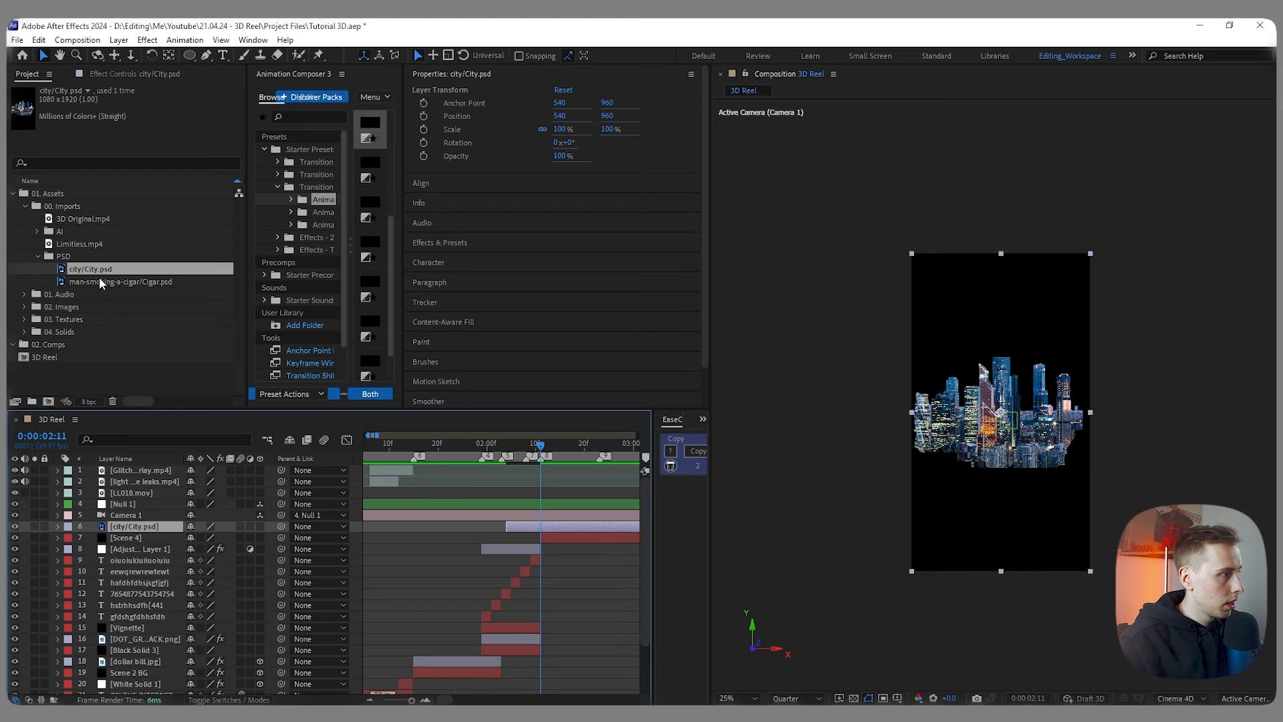
drag(91, 282, 556, 533)
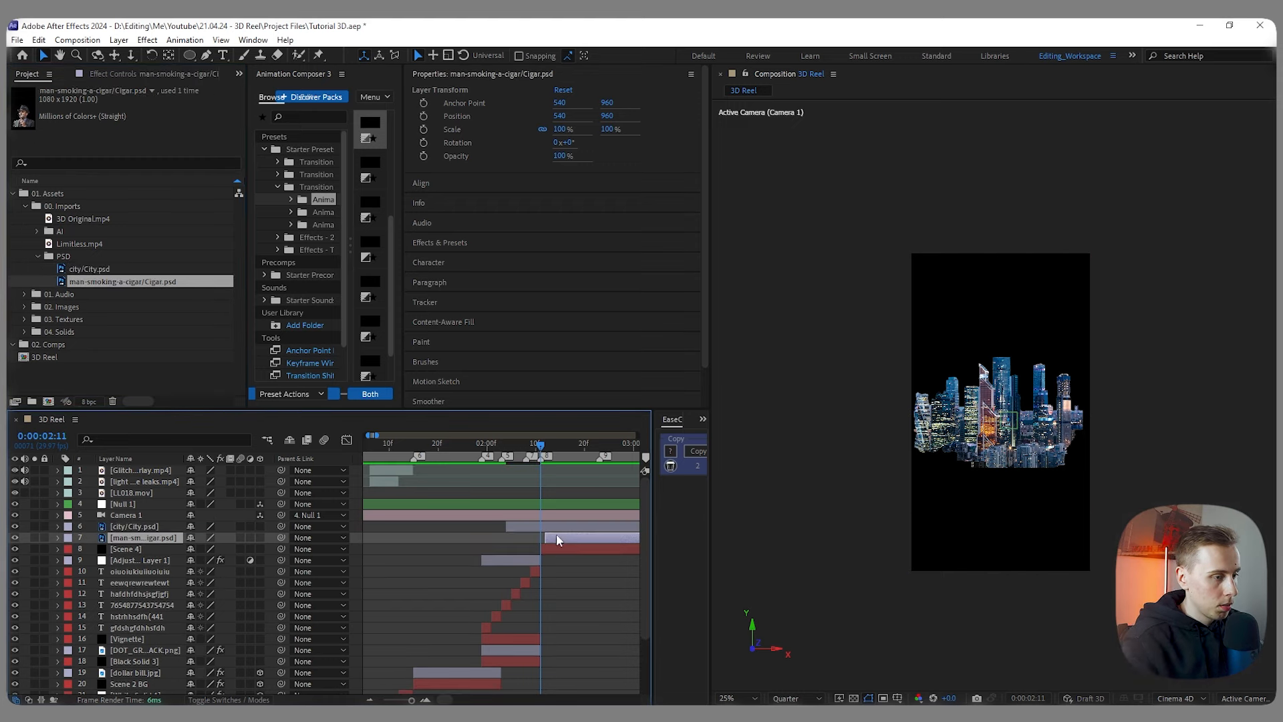
scroll(531, 545, down, 1)
scroll(547, 544, up, 2)
key(j)
drag(444, 536, 474, 547)
click(491, 534)
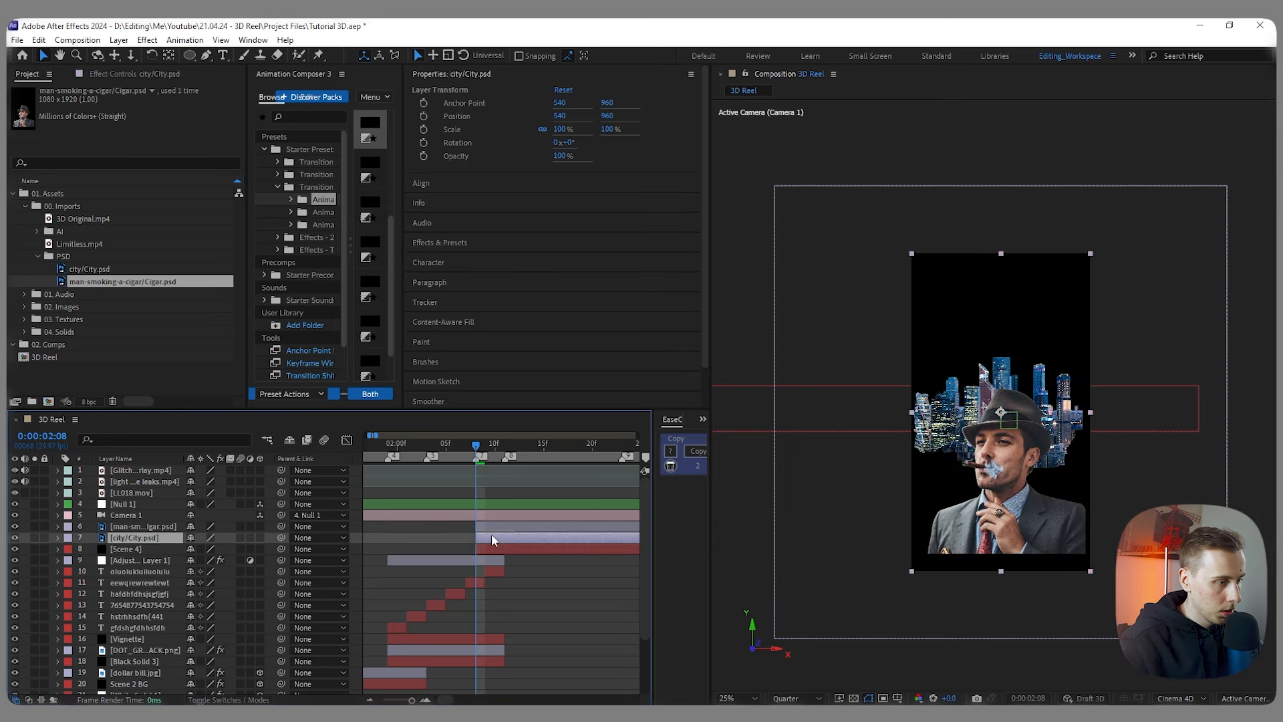
Step: Make the man, city and Scene 4 layers 3D and show the composition in two views, Top and Active Camera
drag(260, 526, 260, 550)
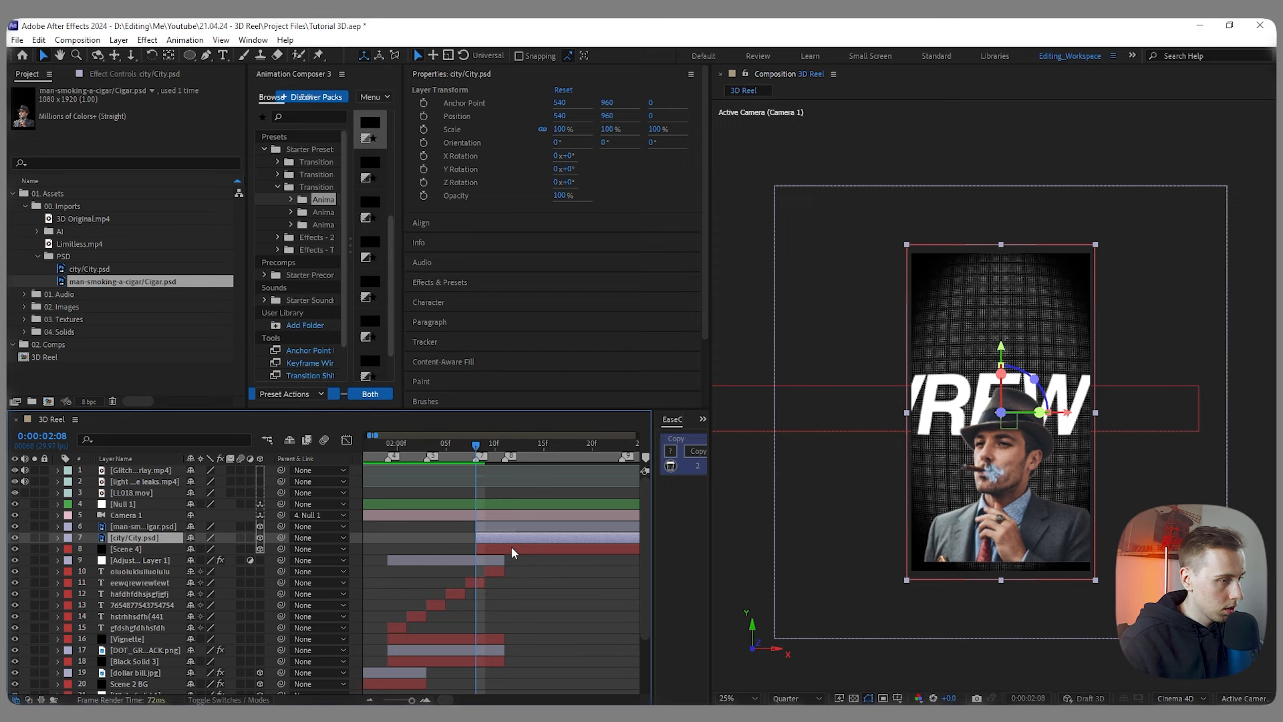
drag(708, 322, 561, 315)
click(1245, 697)
click(1210, 655)
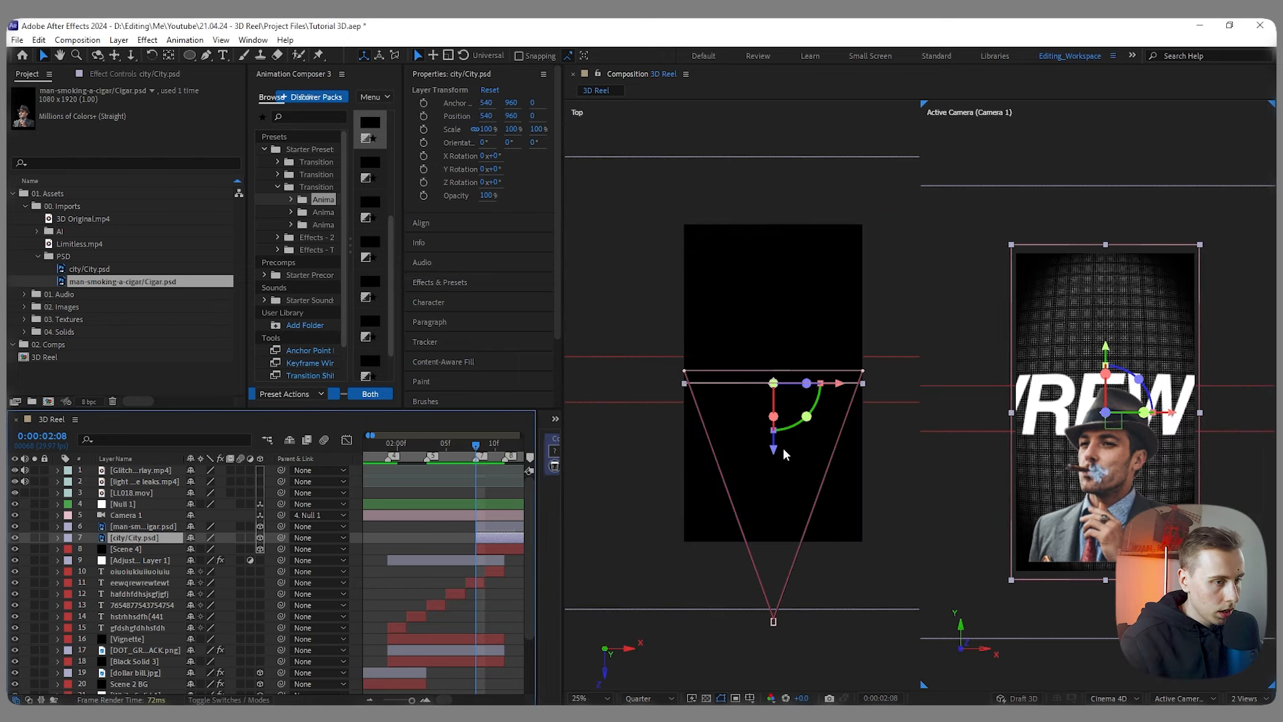
Step: Offset the city and man layers in depth toward the camera in the Top view, placing the man in front of the city
mouse_move(775, 455)
mouse_down()
mouse_move(795, 478)
mouse_move(773, 449)
mouse_move(778, 464)
mouse_up()
click(490, 526)
click(289, 547)
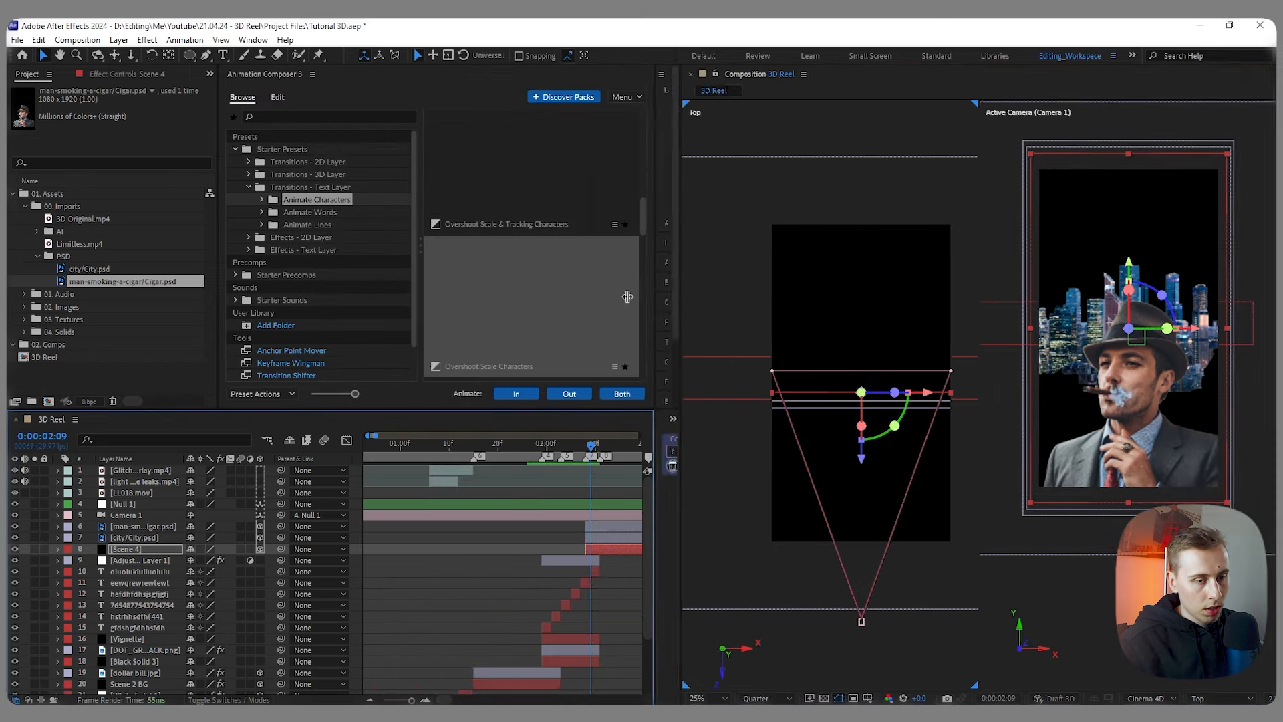
drag(627, 296, 595, 296)
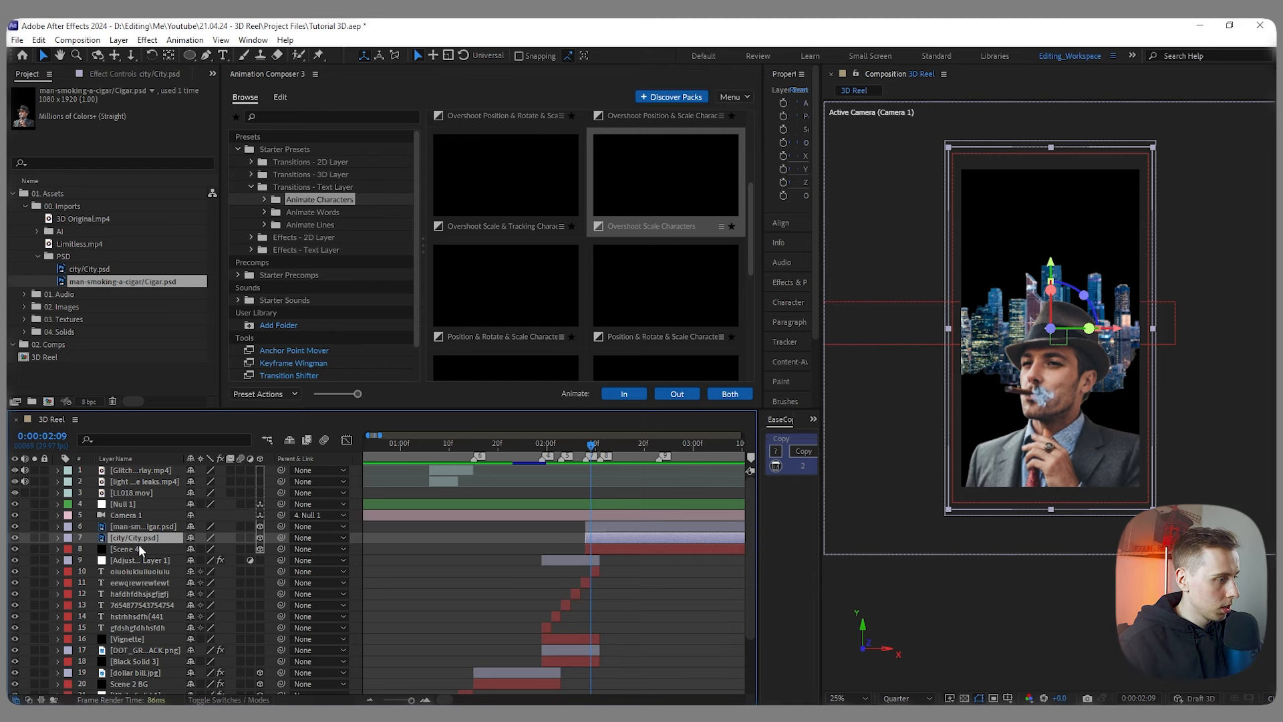
Step: Scale up the city layer so the buildings fill more of the frame, and show the city and man position values
key(s)
mouse_move(206, 549)
mouse_down()
mouse_move(235, 549)
mouse_move(194, 560)
mouse_up()
key(p)
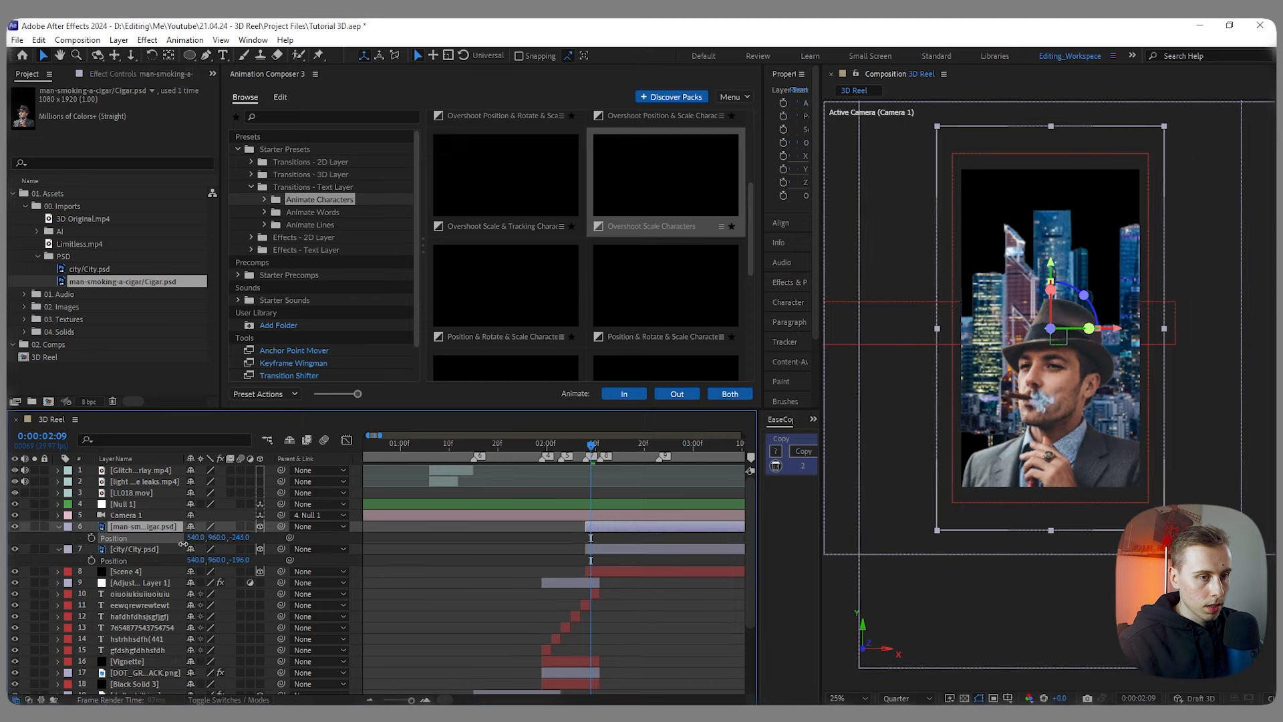
Step: Position the man layer at 620, 1009, -254
drag(182, 544, 250, 534)
click(135, 548)
key(s)
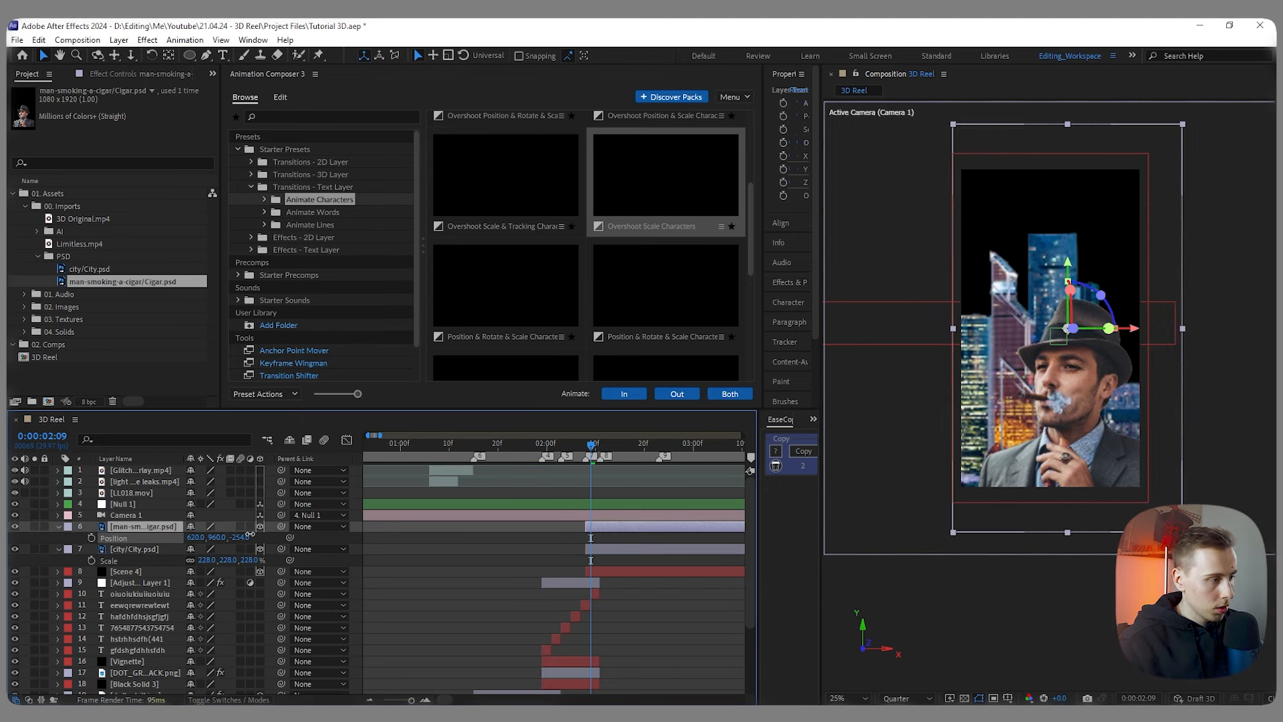
key(s)
drag(212, 538, 247, 536)
key(p)
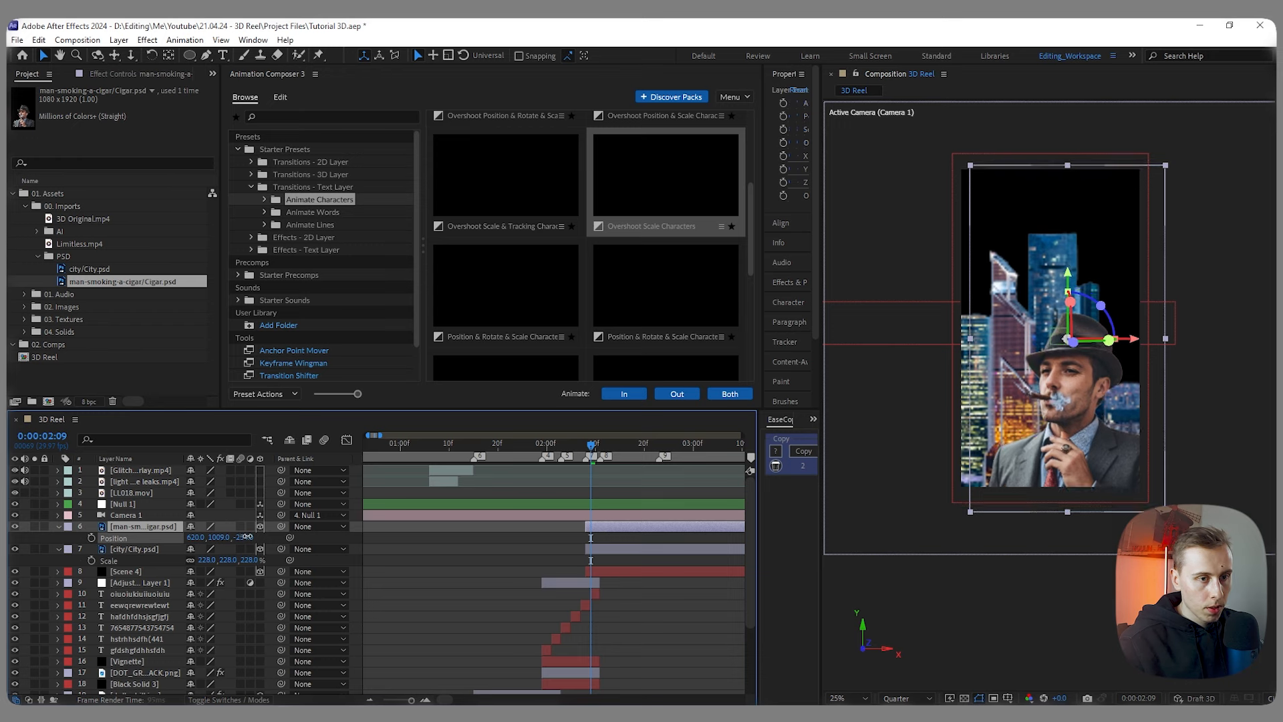
Step: Move the city layer to position 359, 1251, -196 and scrub through the shot to check the framing
click(252, 561)
drag(206, 558, 83, 564)
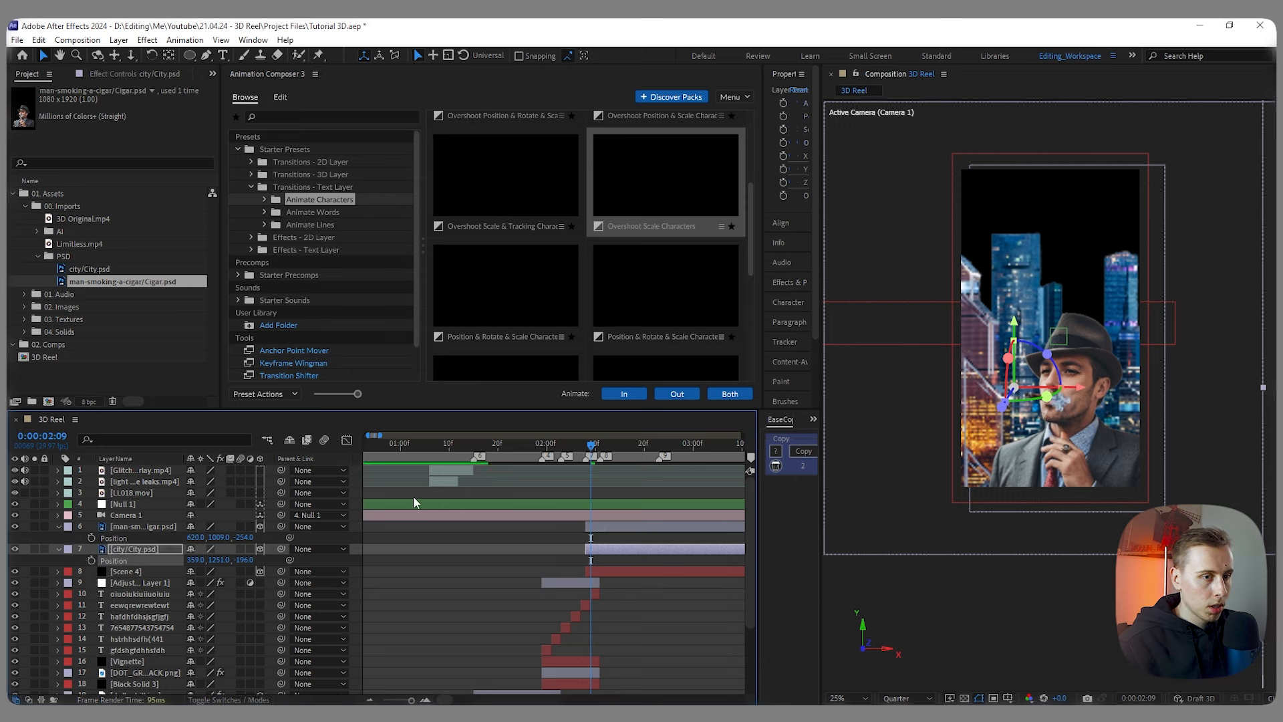
drag(590, 447, 659, 460)
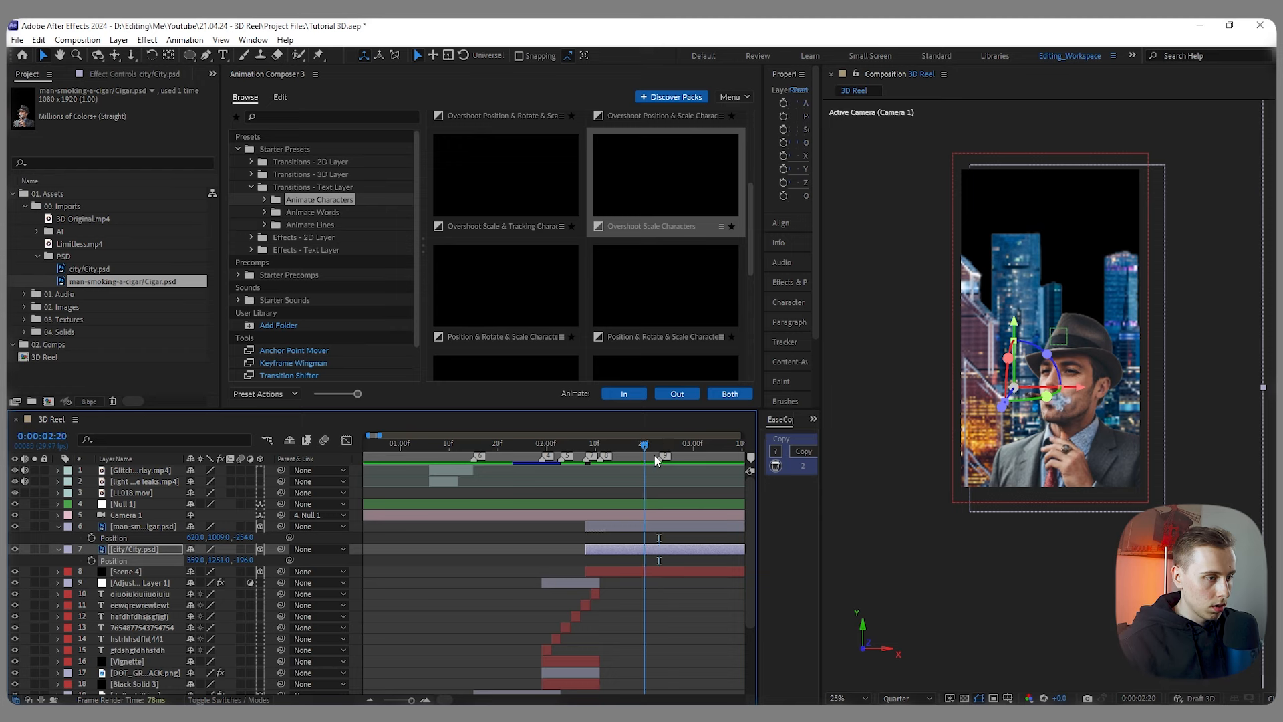
drag(659, 446, 600, 446)
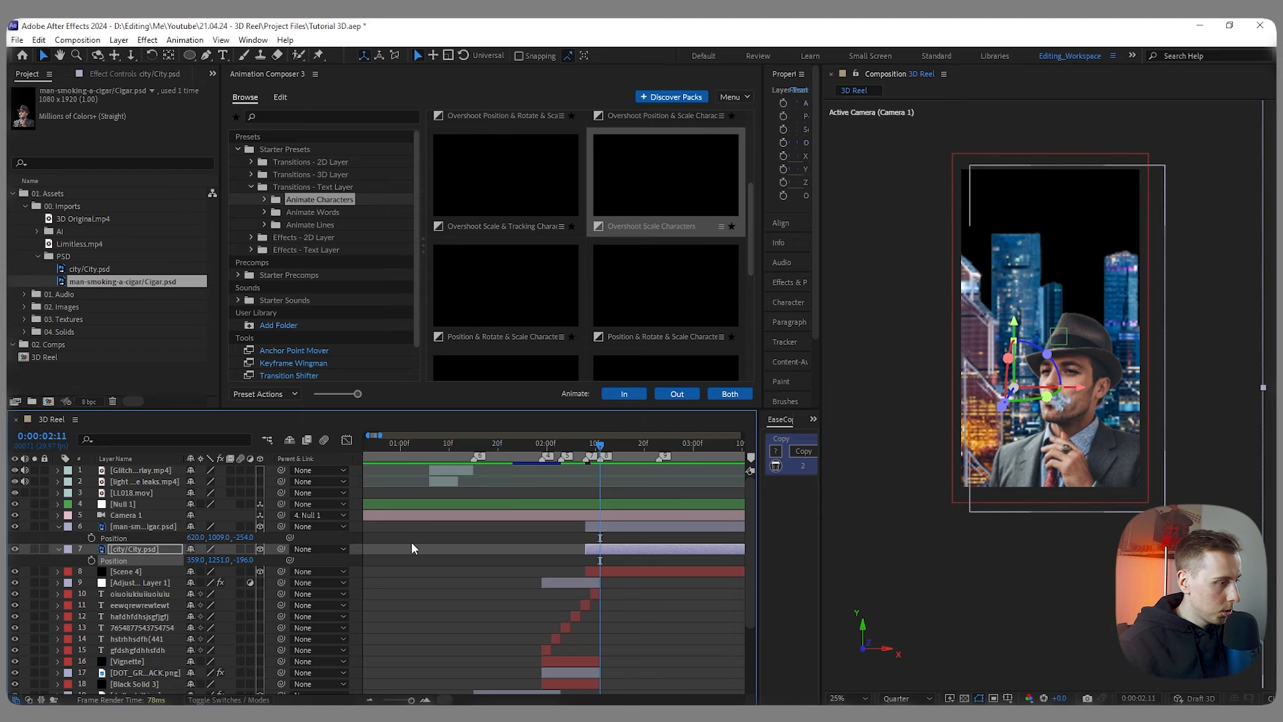
Step: Reduce the city layer's scale, position it at 401, 1040, -196, and shift the man layer to X 662
key(s)
drag(207, 560, 169, 564)
key(p)
drag(218, 560, 178, 561)
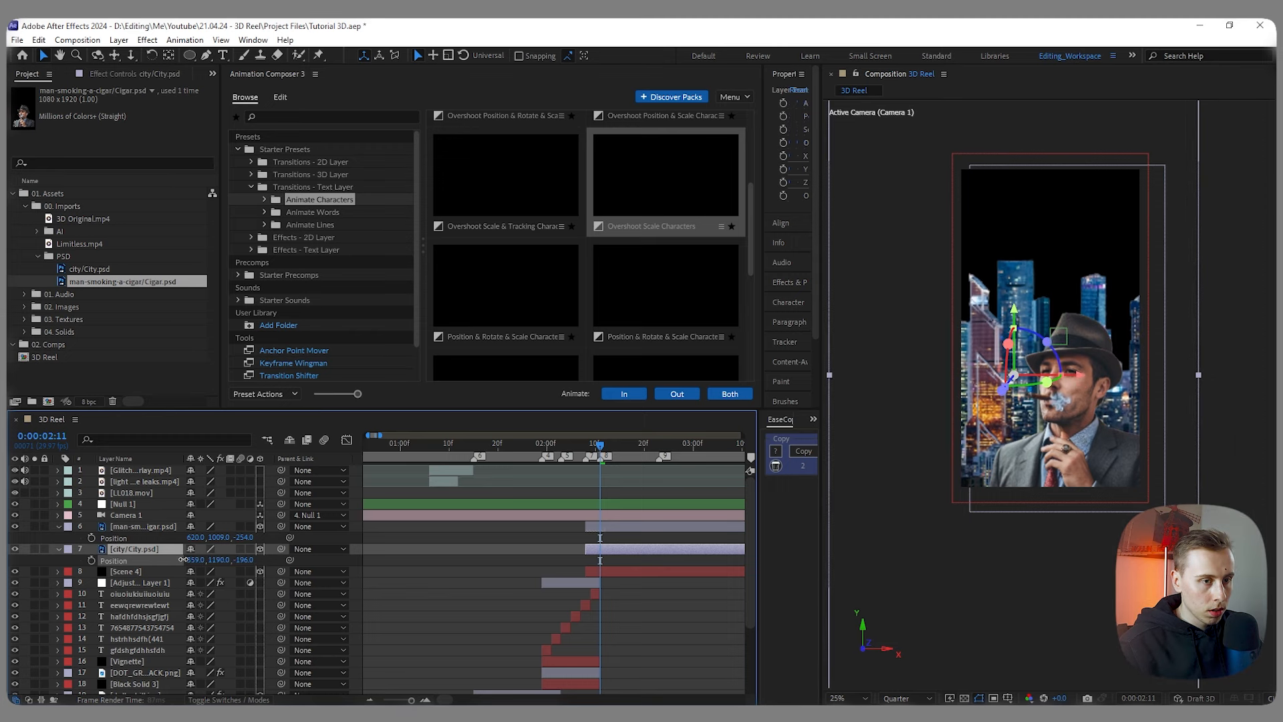
drag(210, 562, 121, 562)
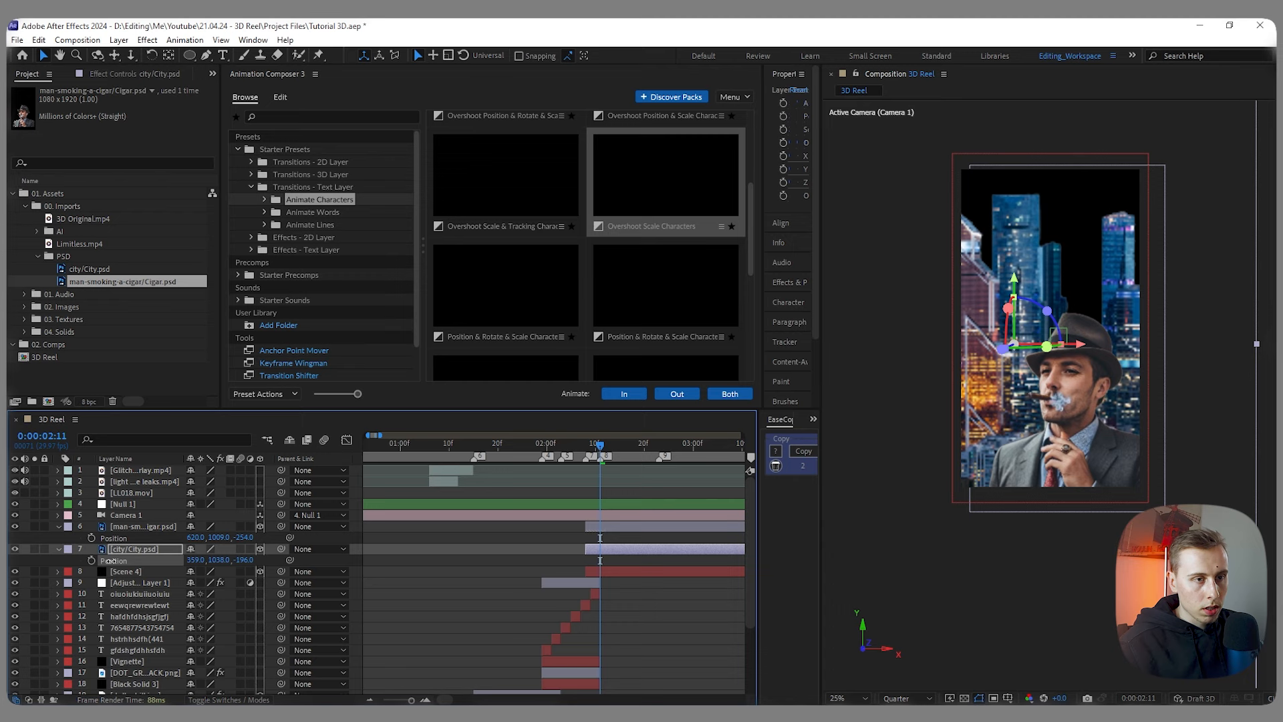
drag(119, 560, 242, 573)
click(167, 527)
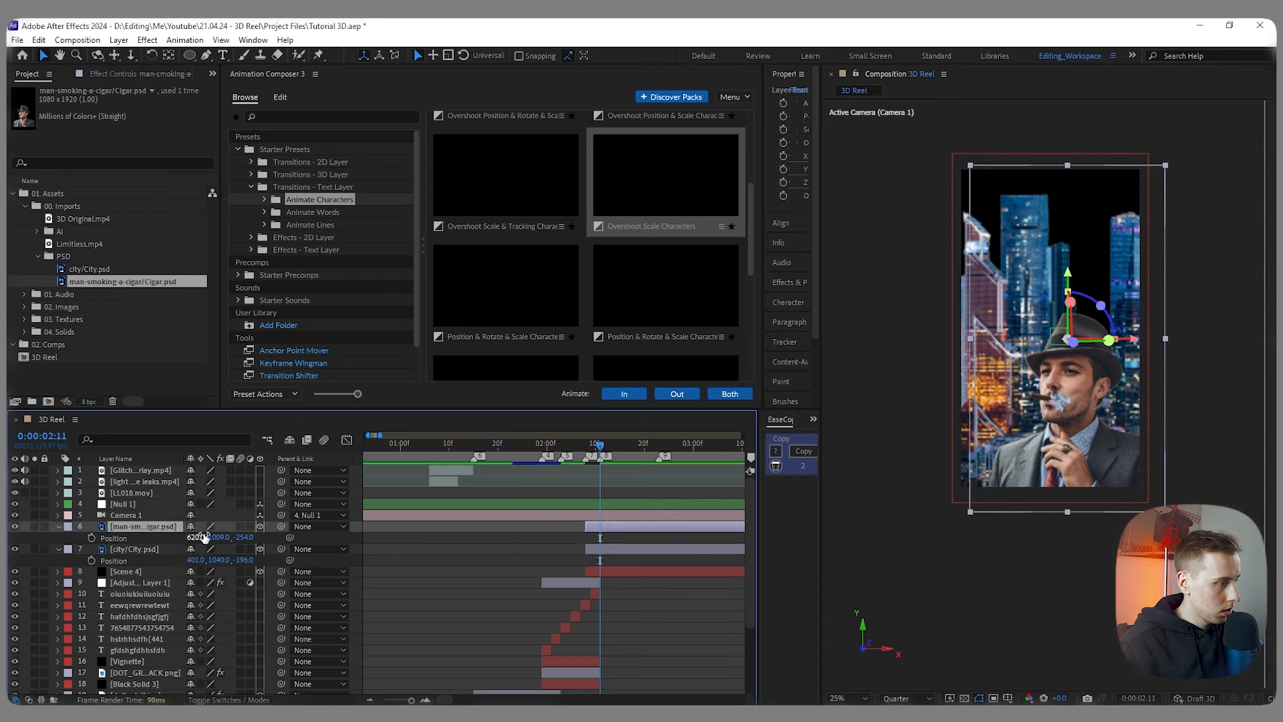
drag(194, 537, 224, 536)
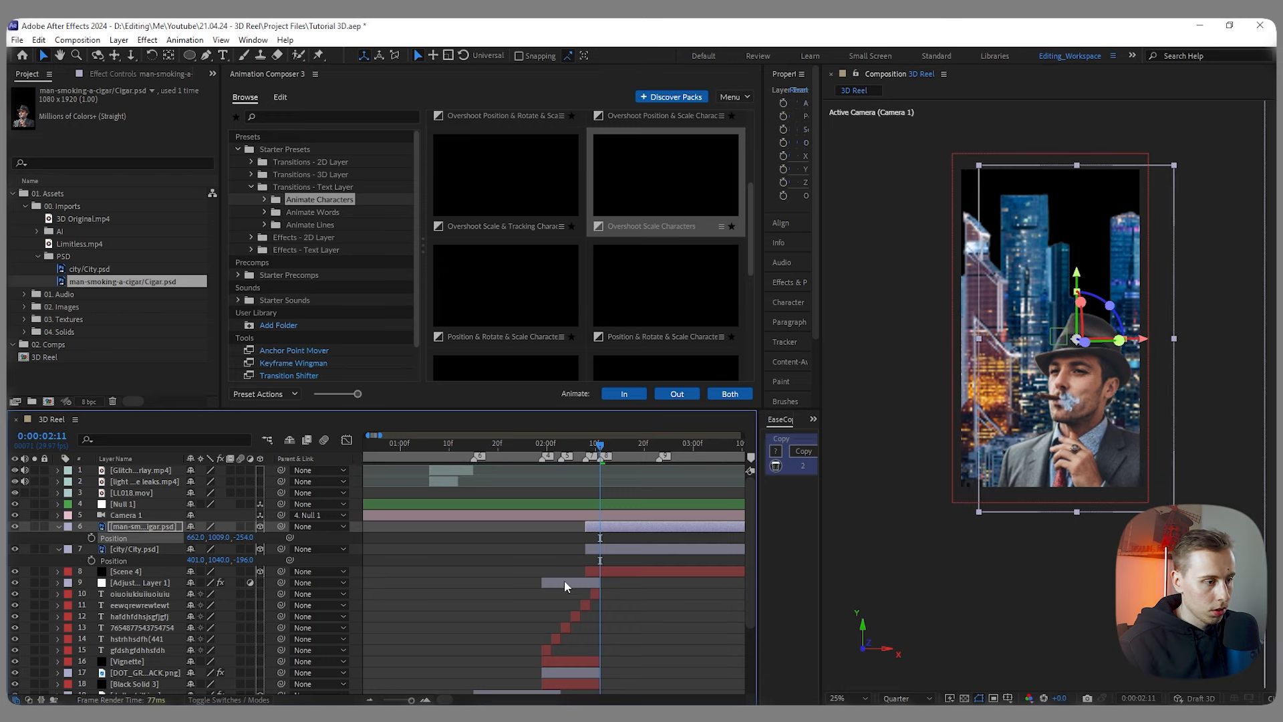
Step: Apply the Tint effect to the city layer and the man layer to make both black and white
click(646, 589)
click(517, 549)
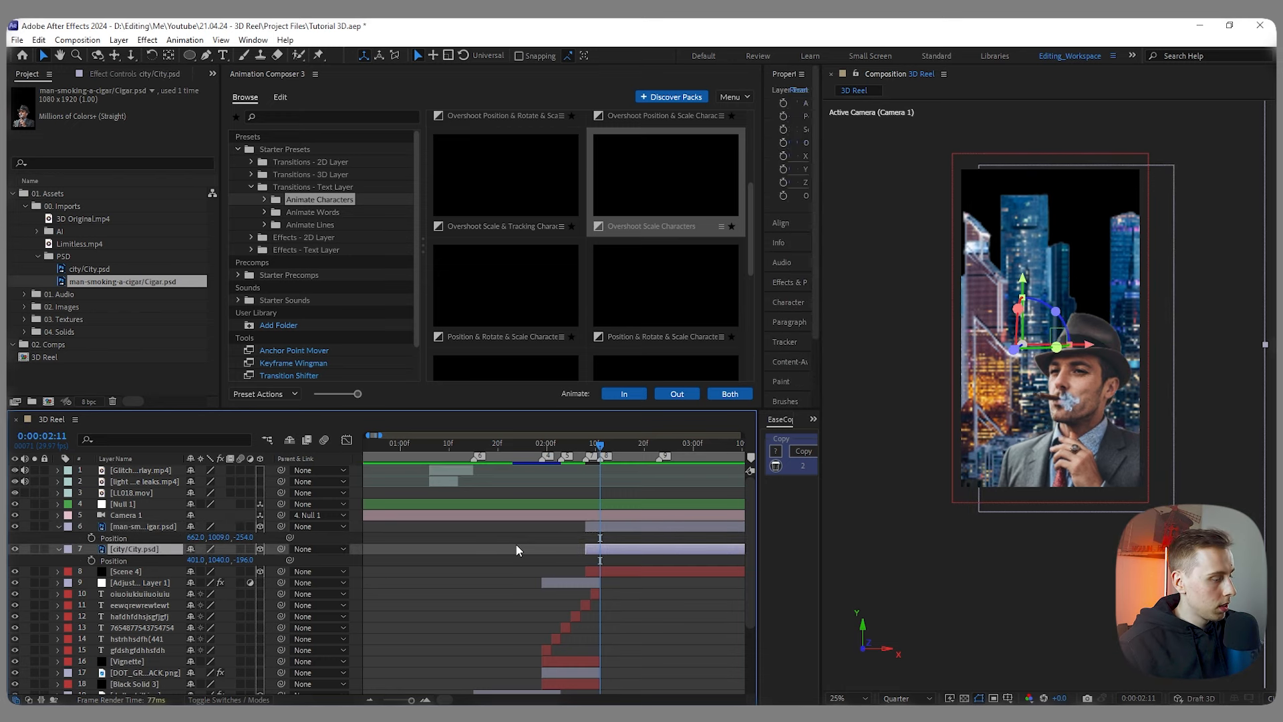
key(ctrl+space)
text(tint)
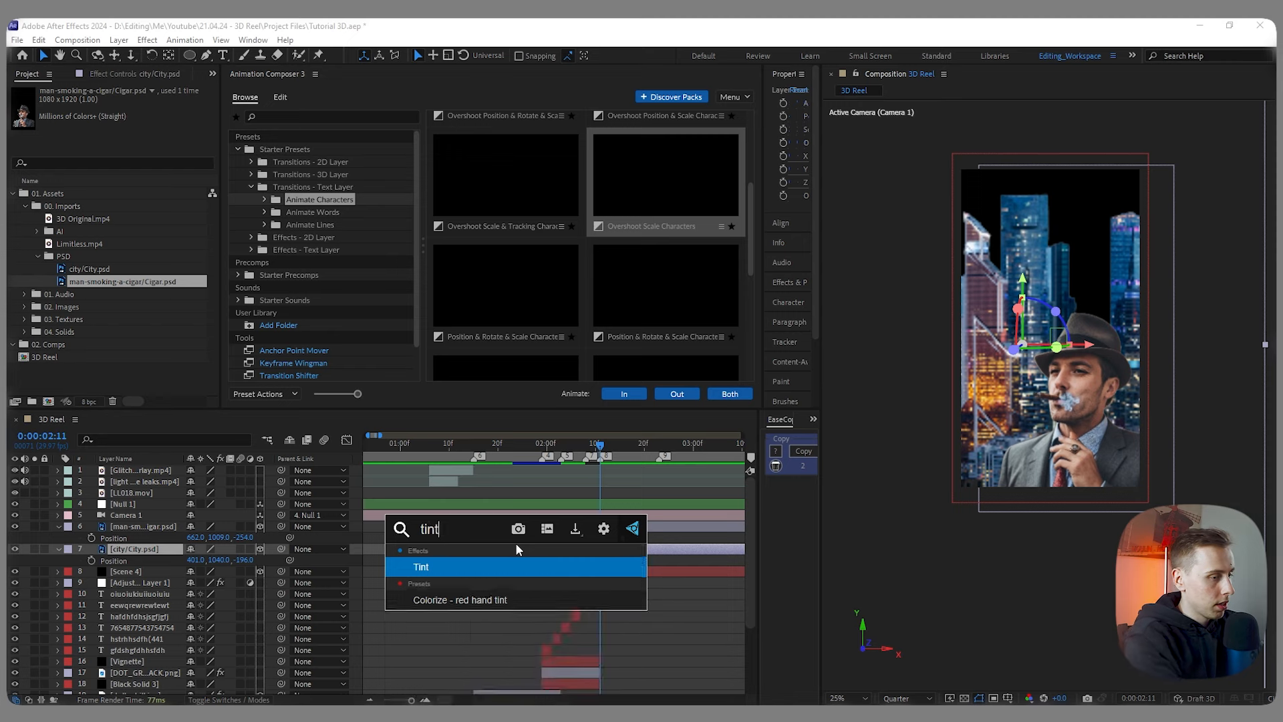
key(Return)
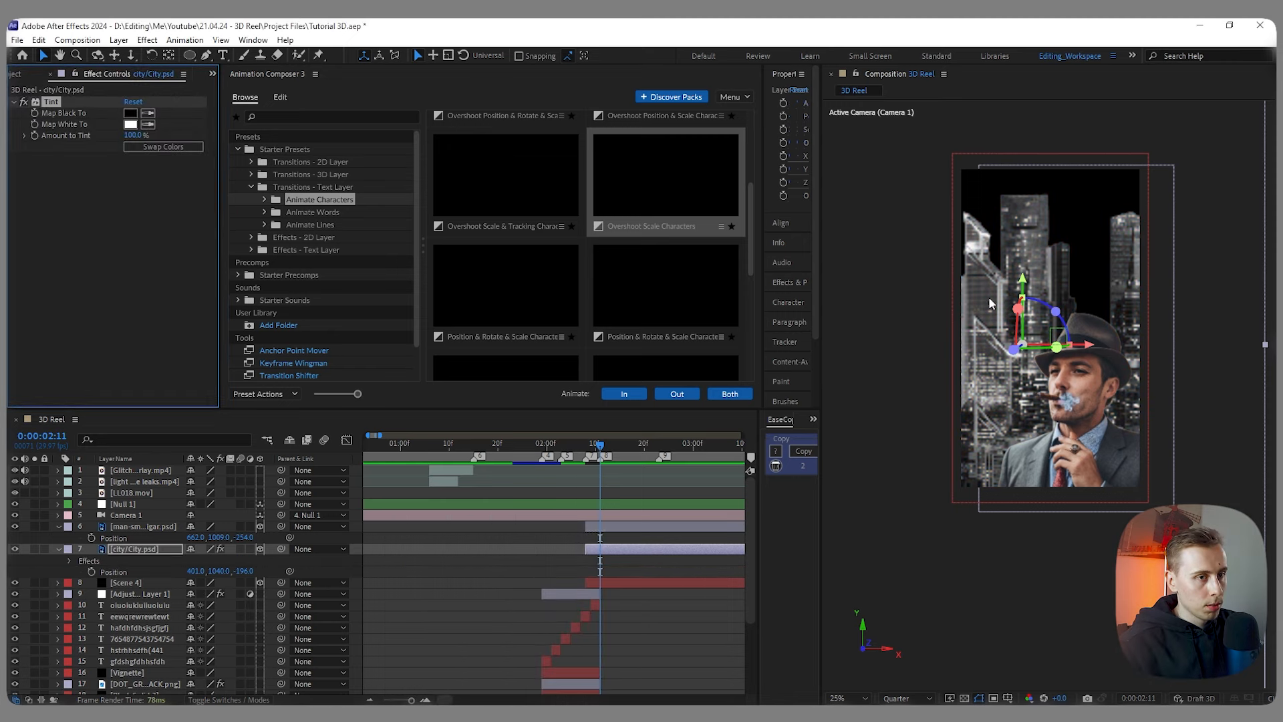
click(137, 527)
key(ctrl+space)
text(tint)
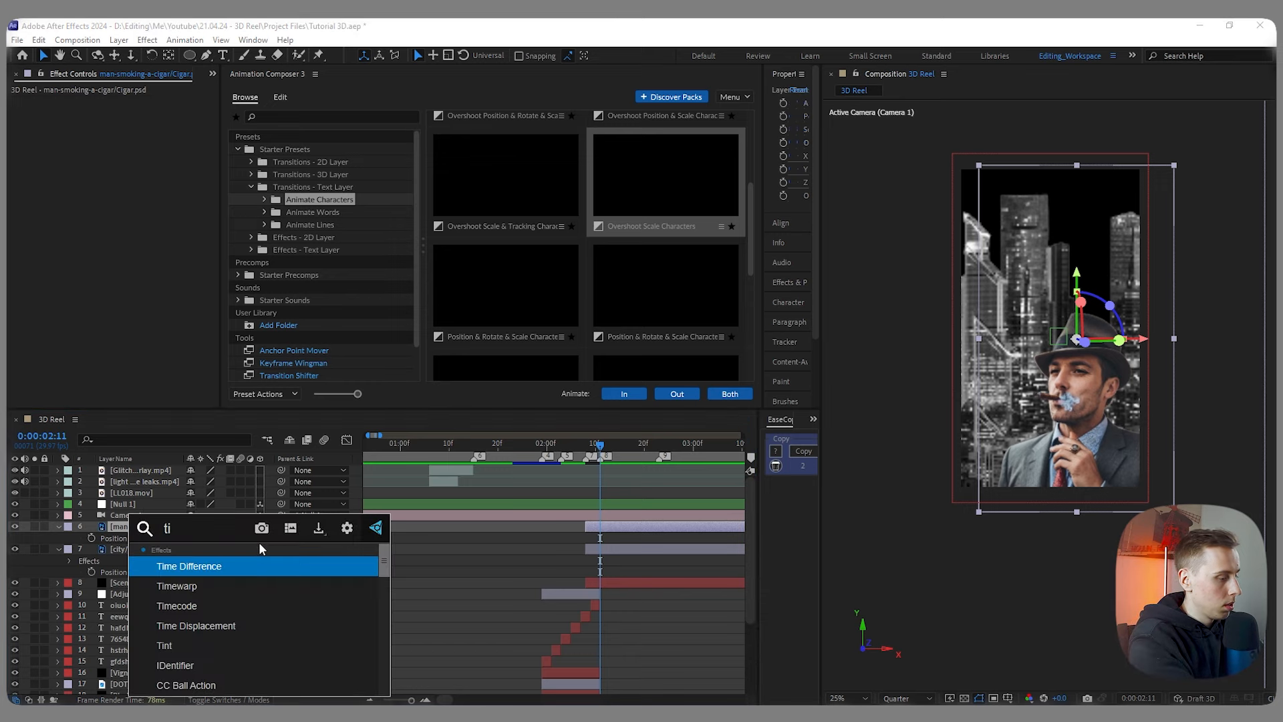
key(Return)
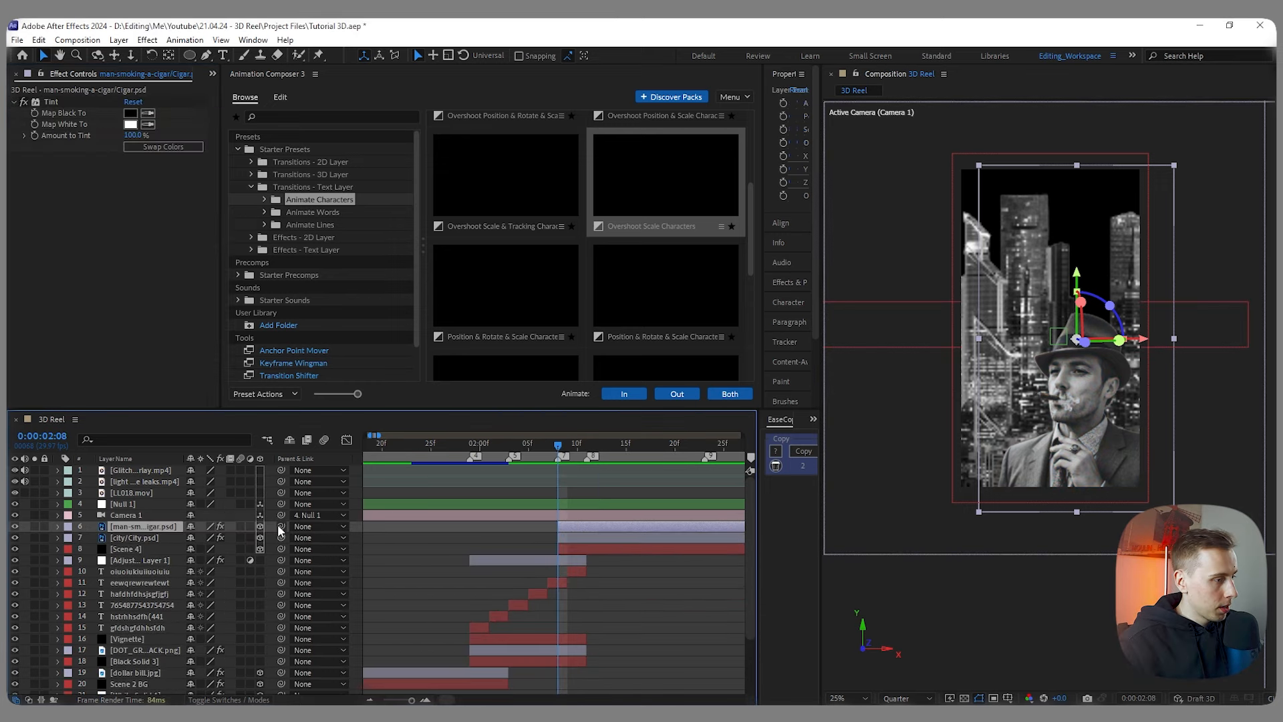
Step: Parent the man layer to the city layer and keyframe the city's position, orientation and X, Y, Z rotation at 0:00:02:08 and 0:00:02:23
drag(280, 529, 137, 538)
key(p)
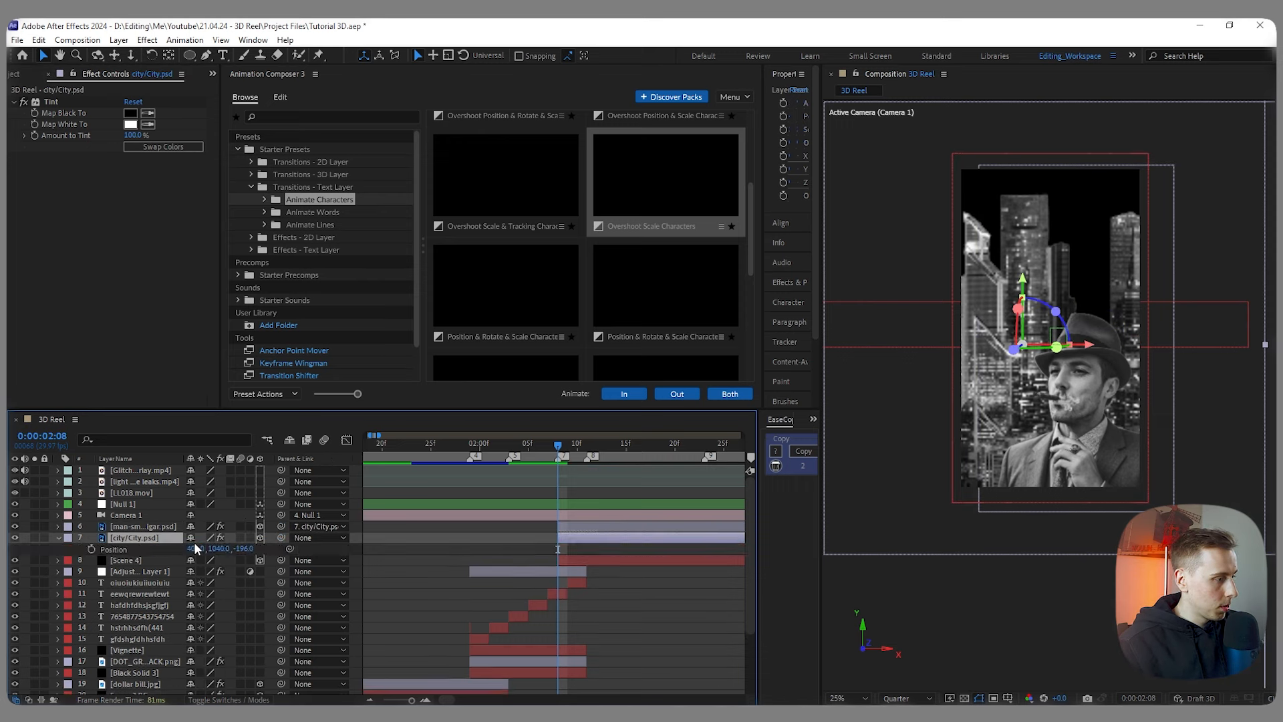
key(shift+r)
drag(92, 549, 93, 583)
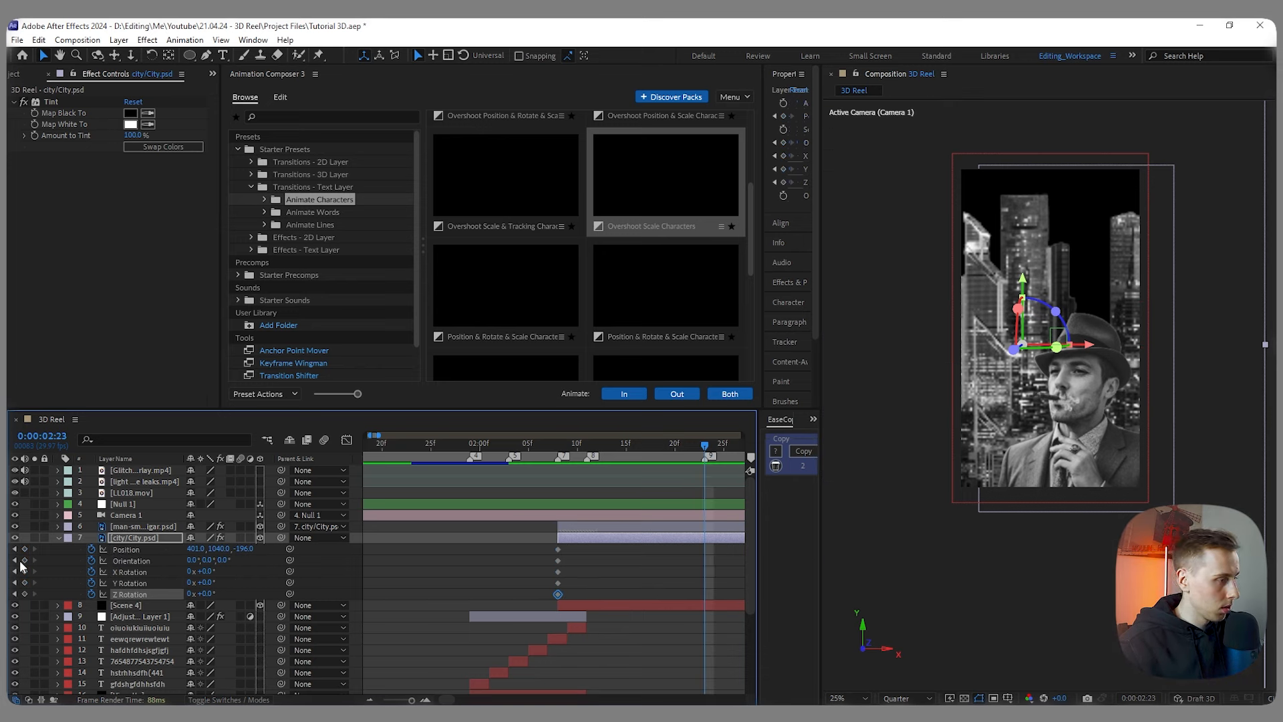
drag(20, 562, 27, 595)
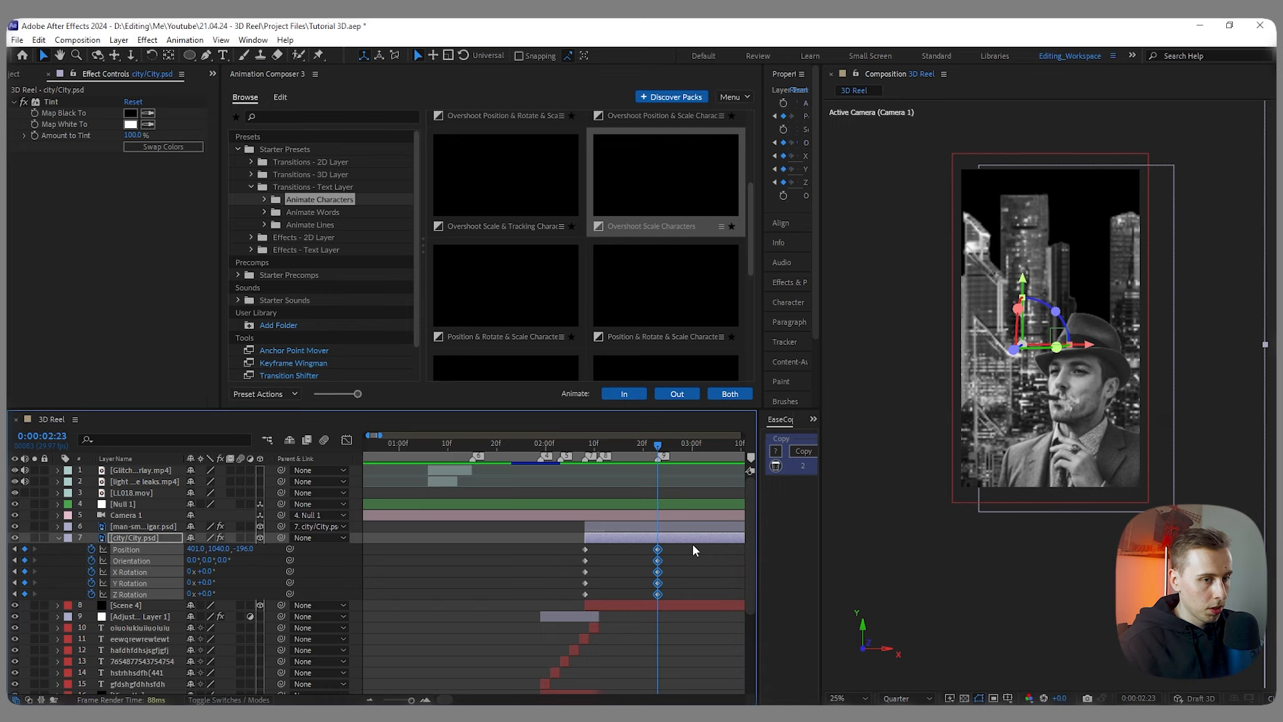
Step: At 0:00:02:08, set the city layer's position to 1227, 1112, -196 and its Z Rotation to -9°
scroll(693, 543, right, 3)
drag(626, 448, 483, 468)
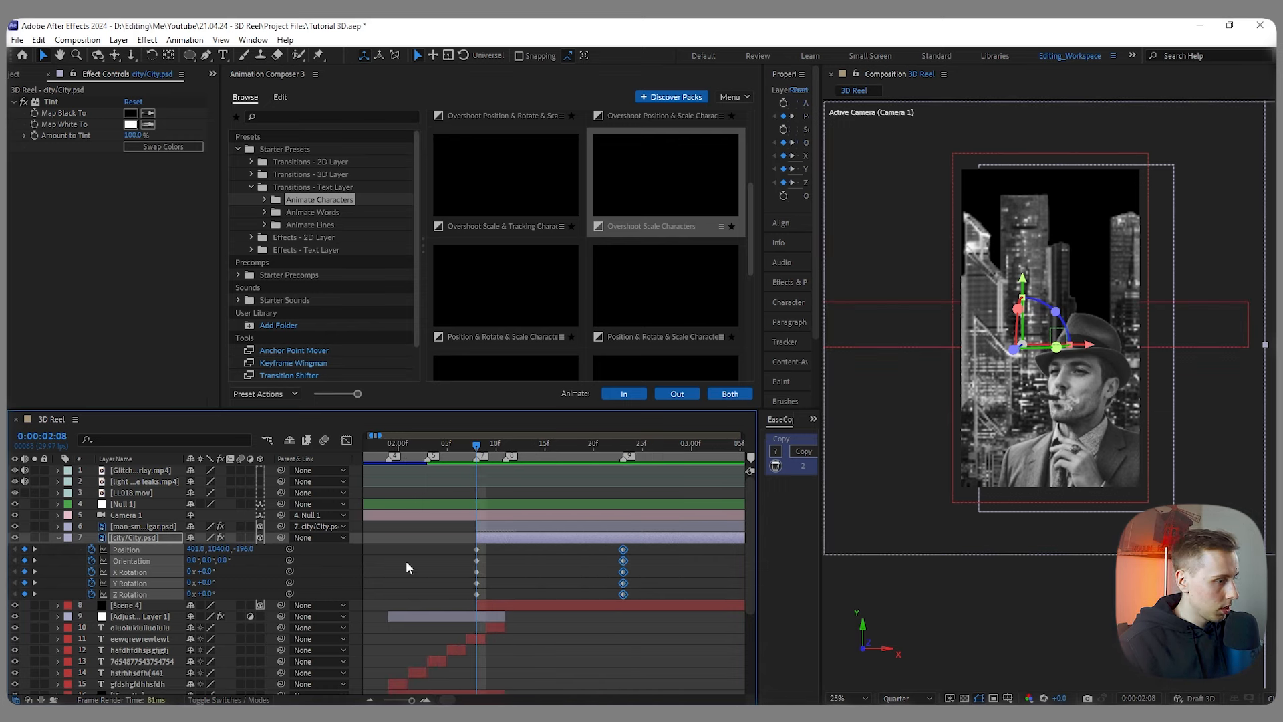
click(282, 560)
drag(191, 548, 739, 536)
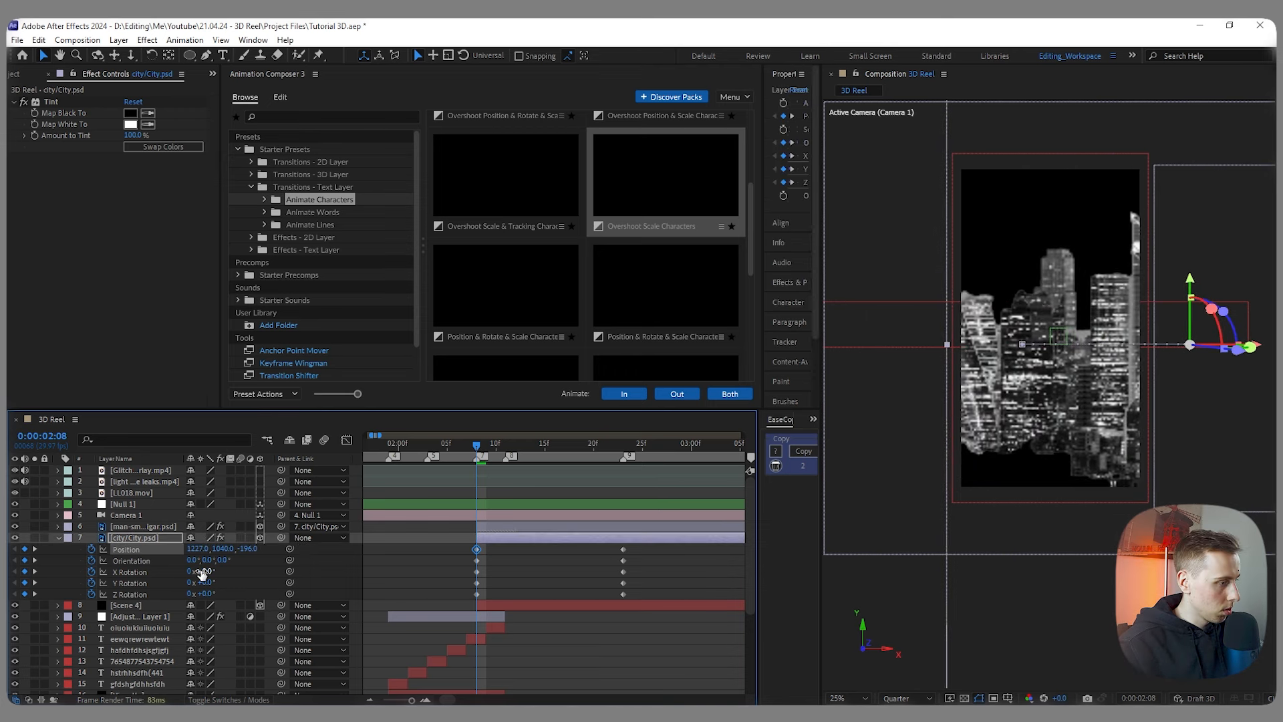
drag(214, 584, 198, 593)
key(ctrl+z)
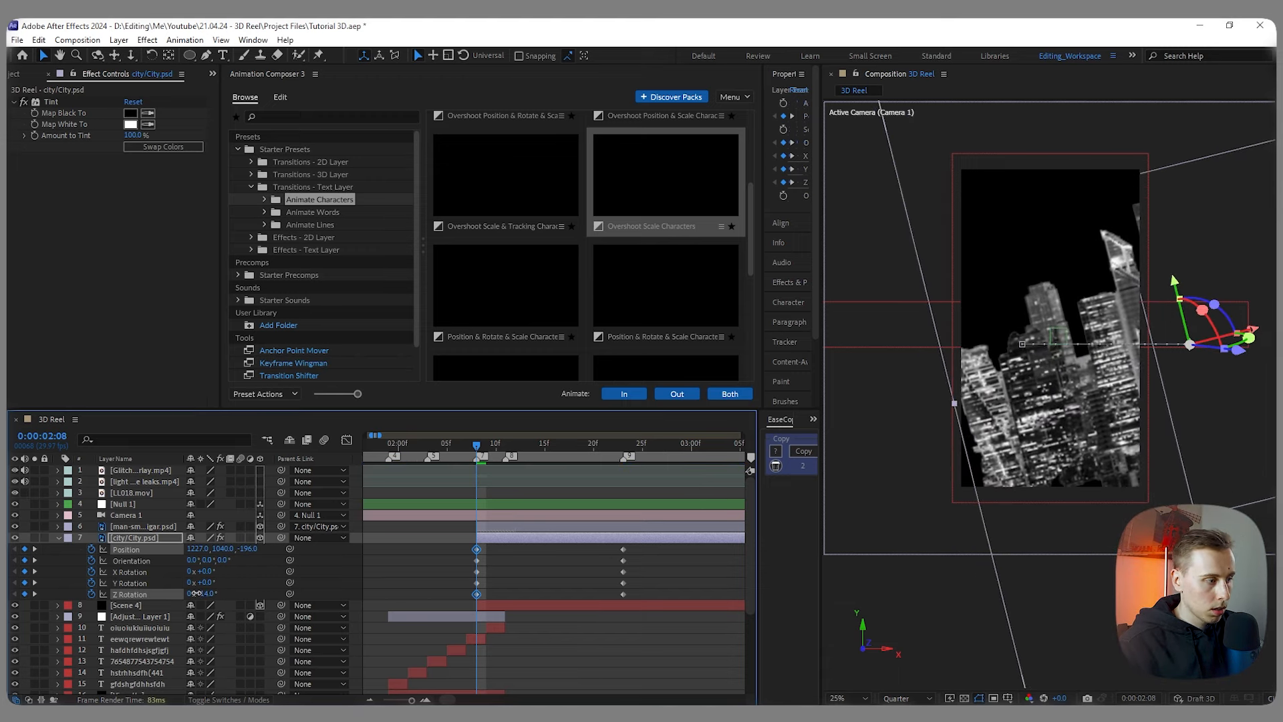
drag(220, 549, 212, 595)
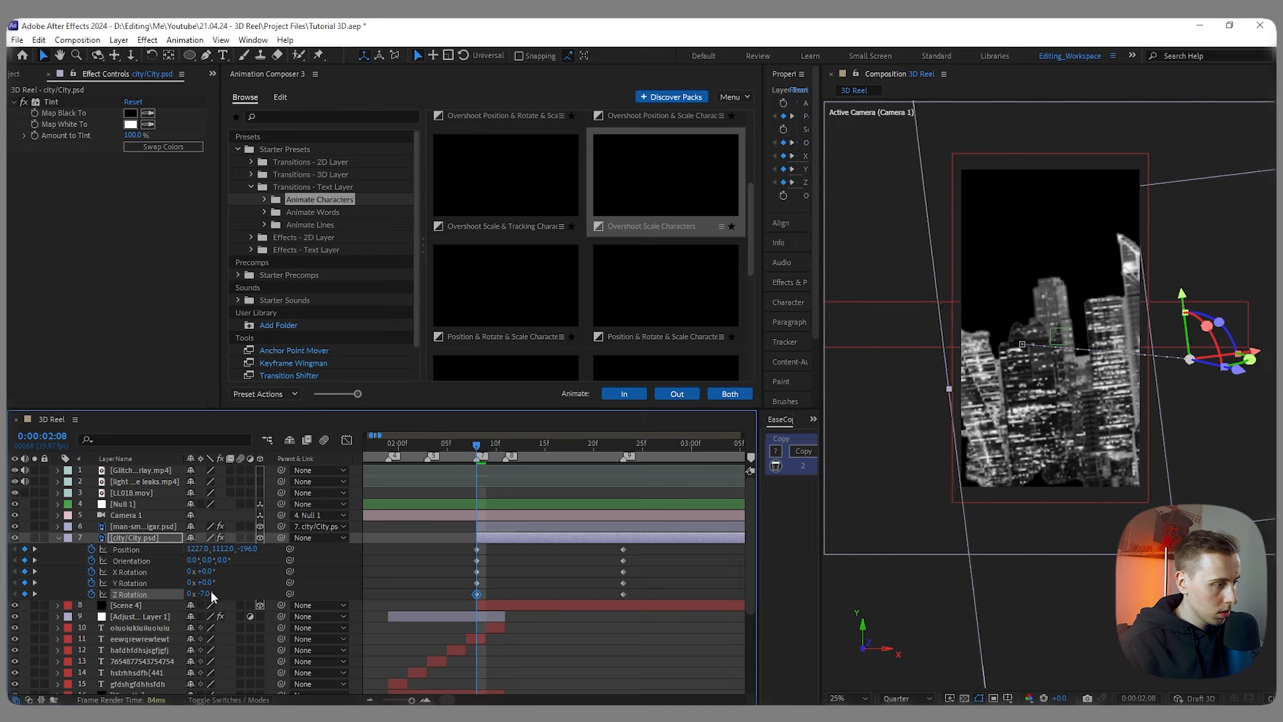
click(201, 595)
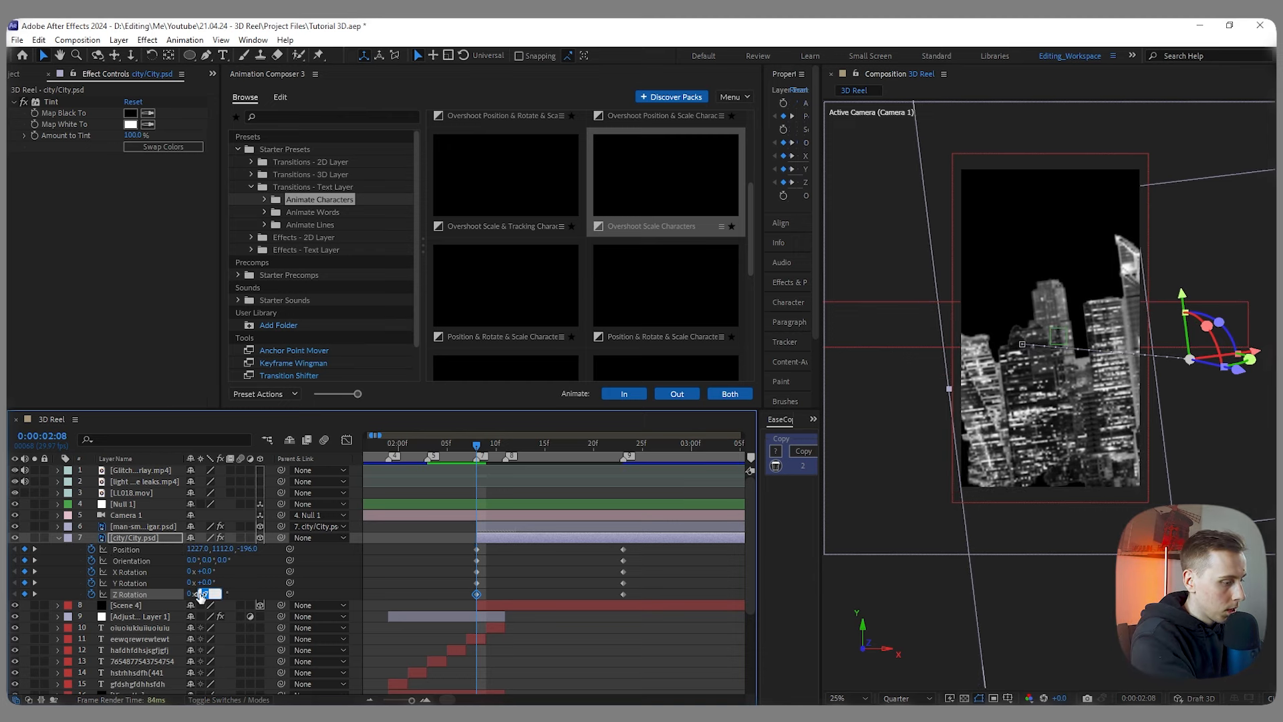
key(Return)
Step: Refine the city layer's position keyframe at 0:00:02:08 to 1137, 1246, 45, previewing the move along the way
drag(197, 548, 381, 542)
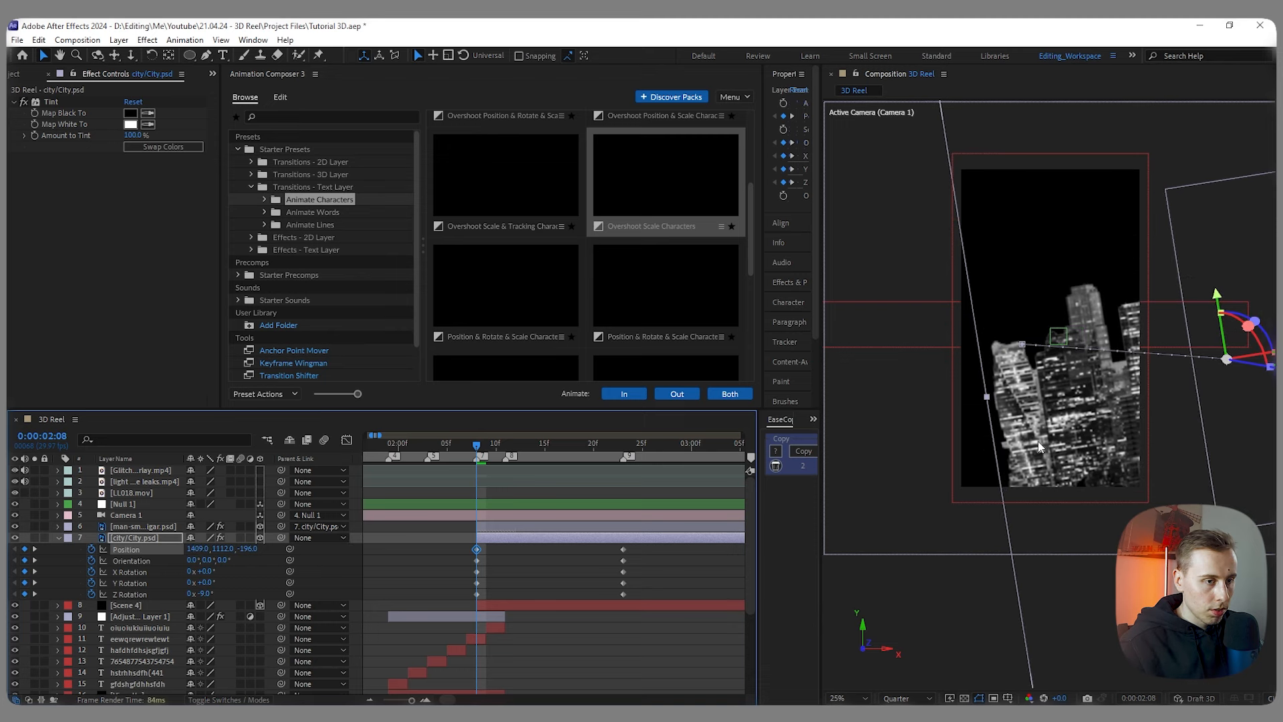
drag(158, 535, 55, 567)
drag(222, 549, 252, 544)
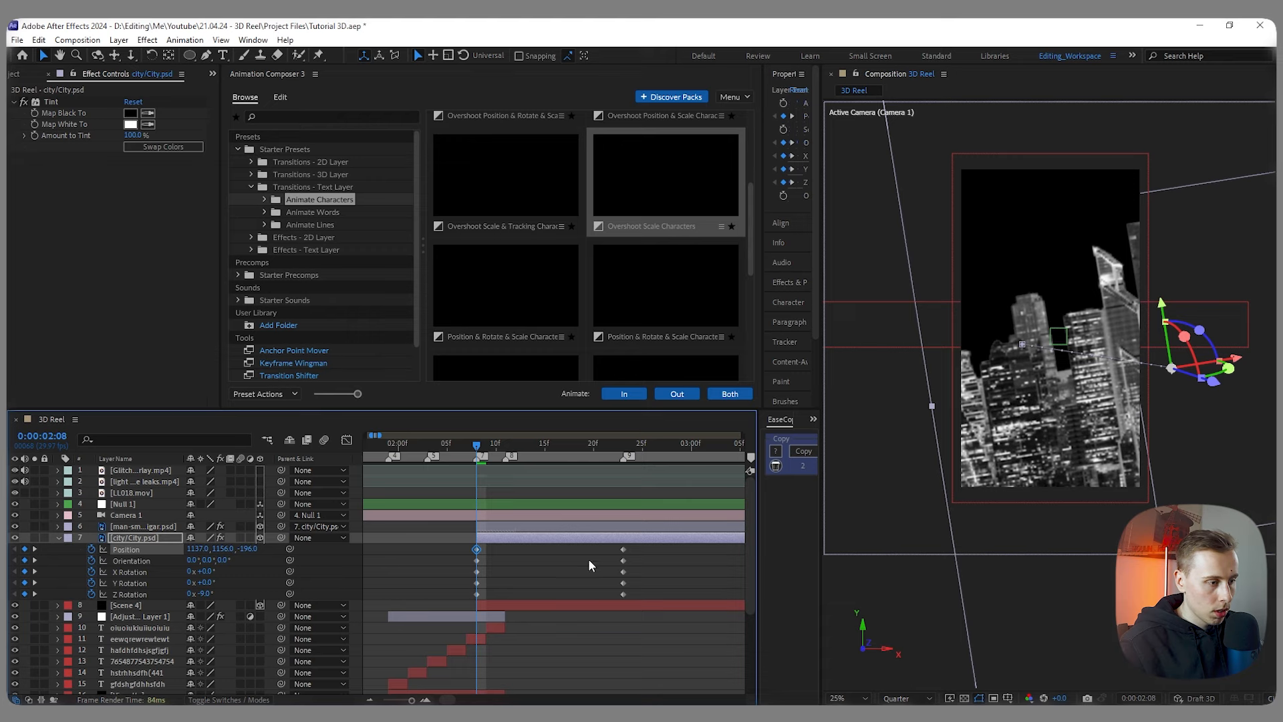
key(space)
drag(682, 454, 477, 456)
drag(223, 555, 375, 544)
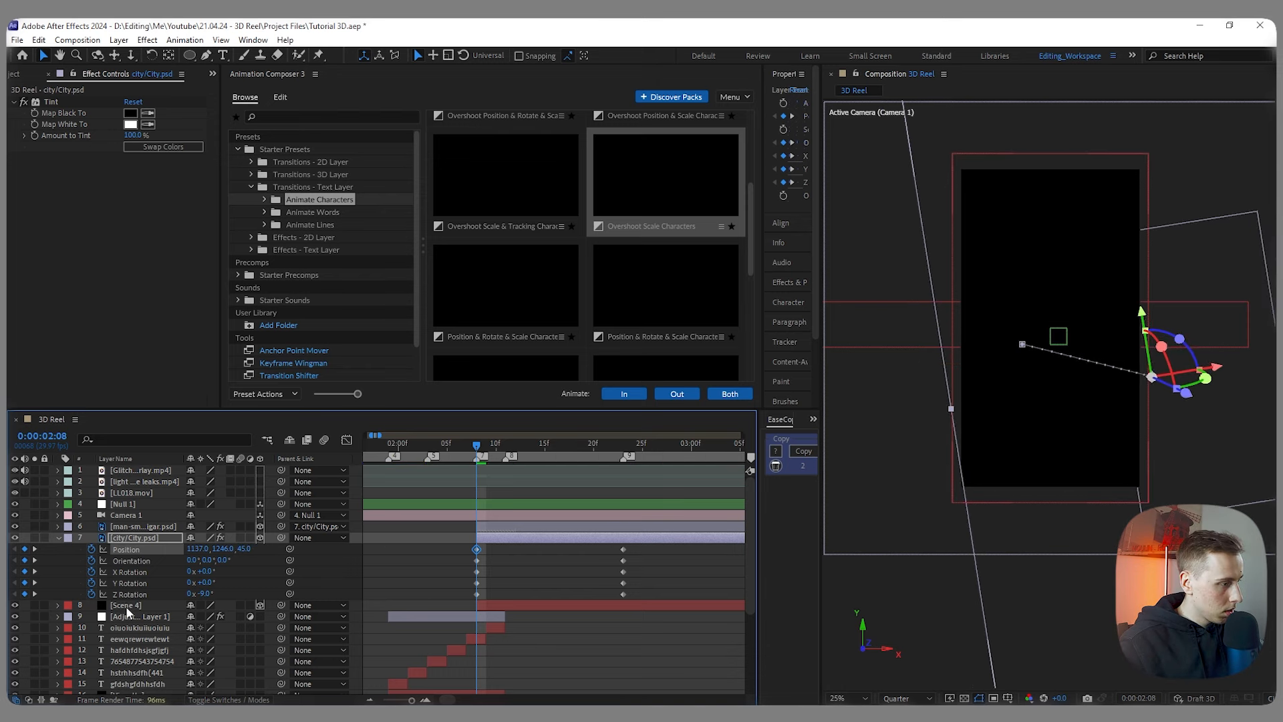
Step: Scale the Scene 4 background layer to 218%
click(131, 605)
key(p)
key(s)
Step: At 0:00:02:23, set the city layer's Z Rotation to 2°
click(631, 447)
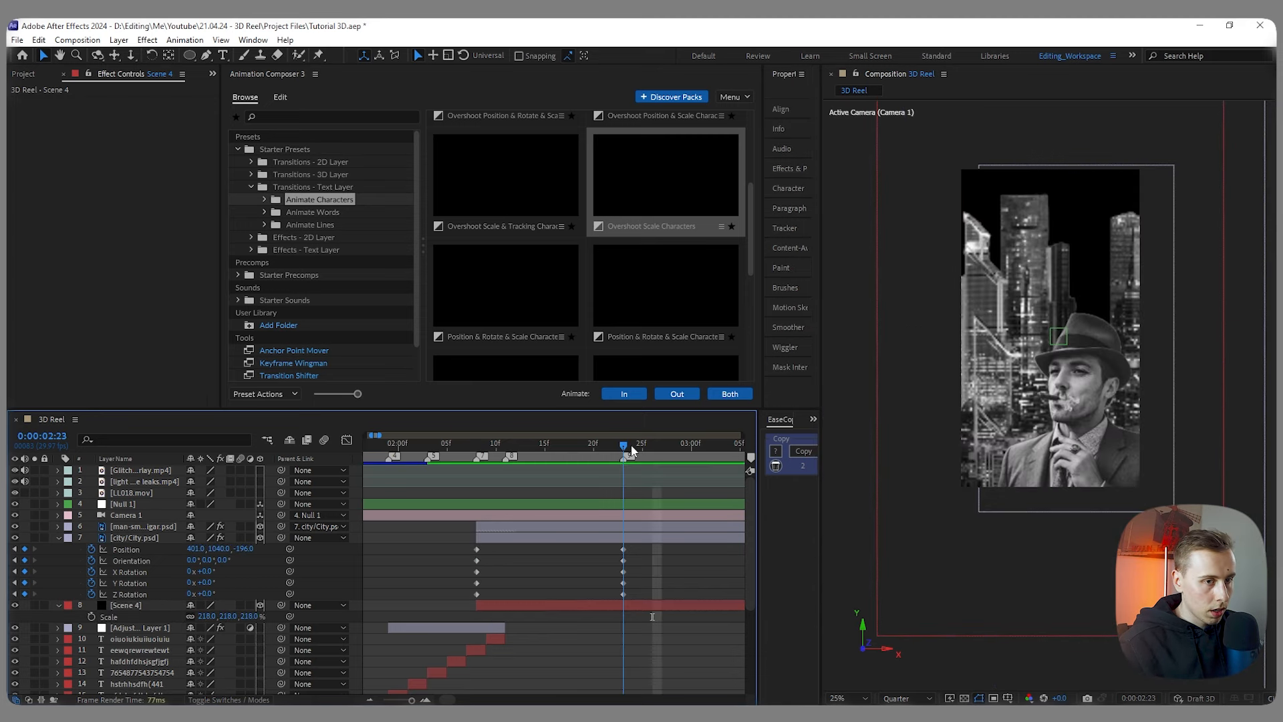
drag(210, 593, 210, 595)
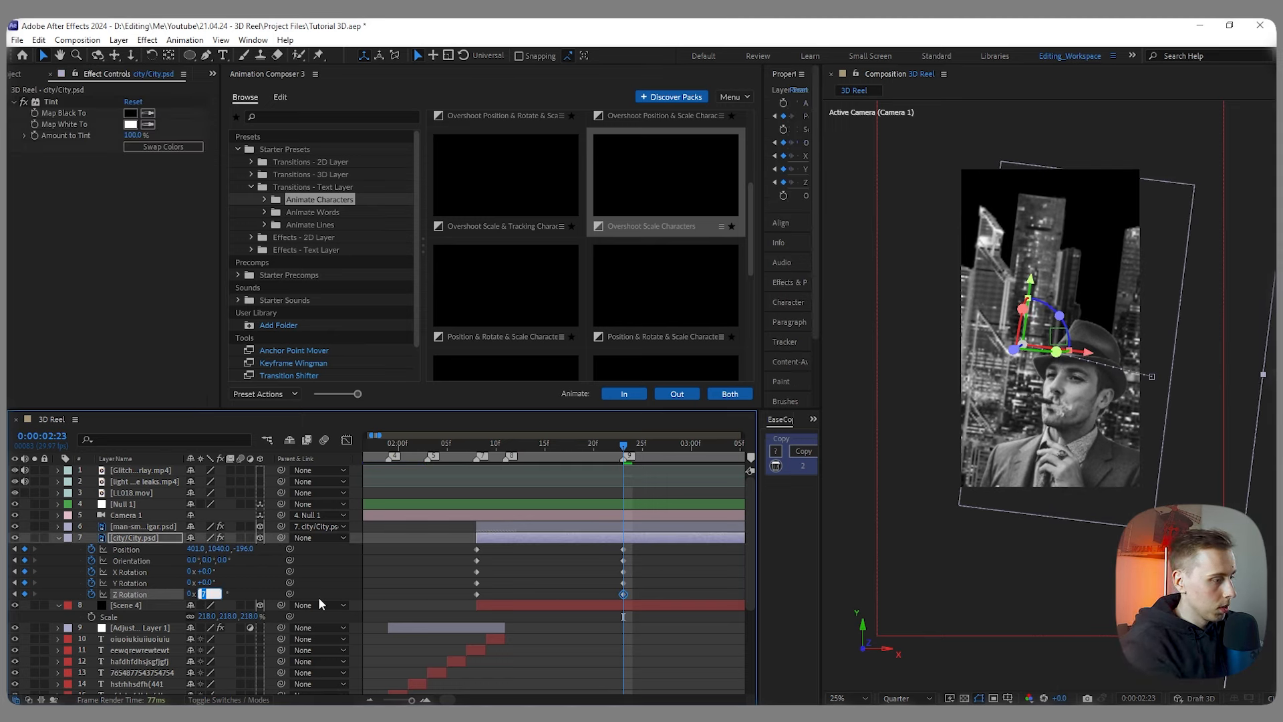
text(2)
key(Return)
Step: At 0:00:02:08, set the city layer's position to 1054, 1477, 45 and preview the move
key(j)
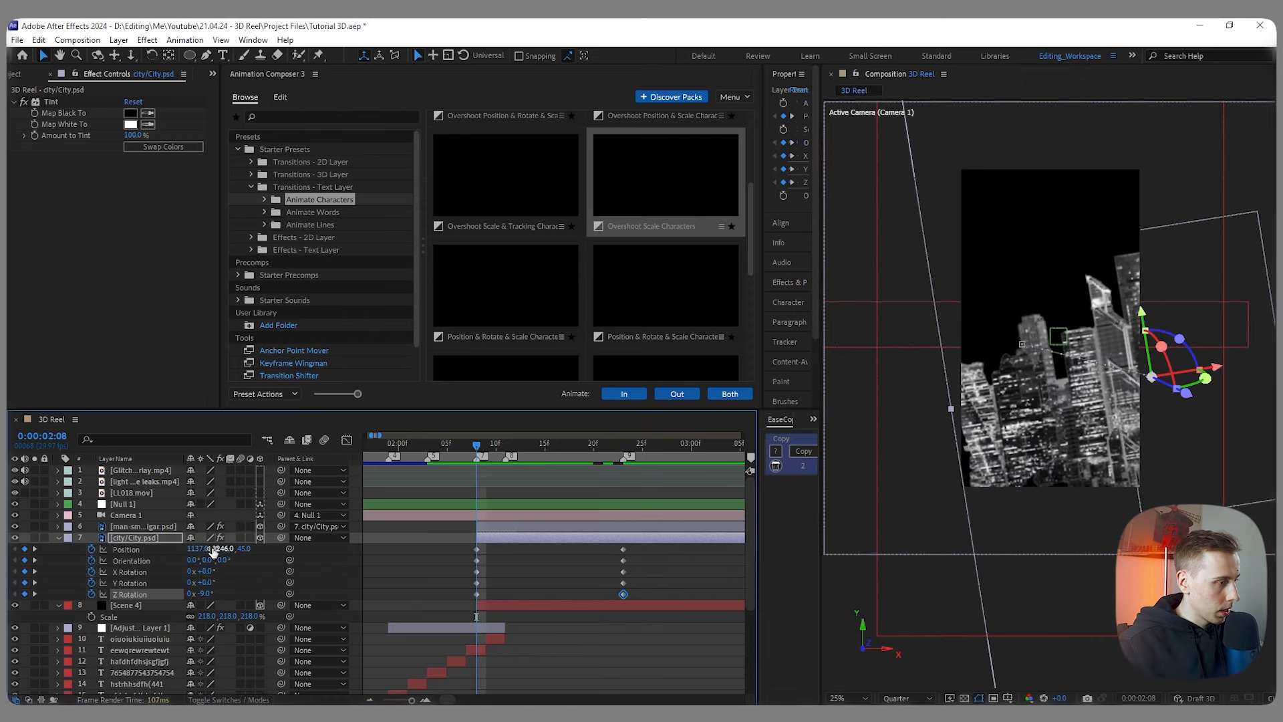
drag(199, 548, 399, 552)
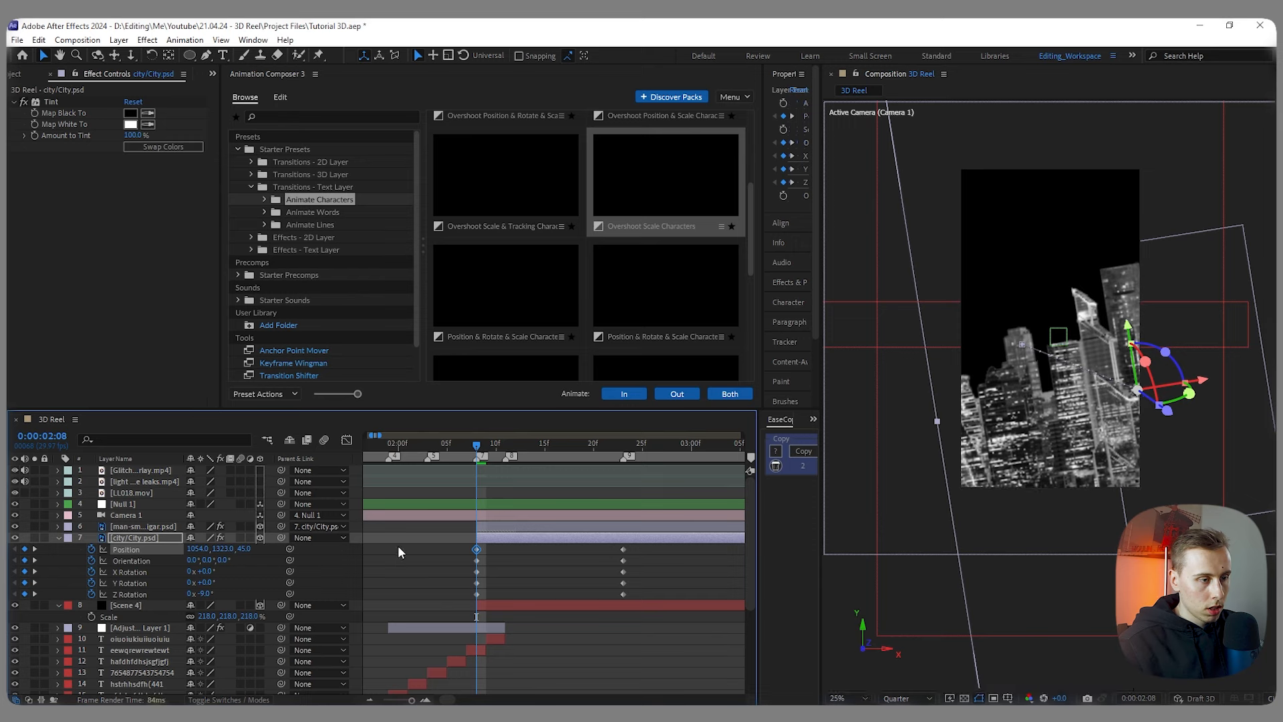
drag(486, 466, 522, 460)
click(477, 447)
drag(222, 549, 318, 550)
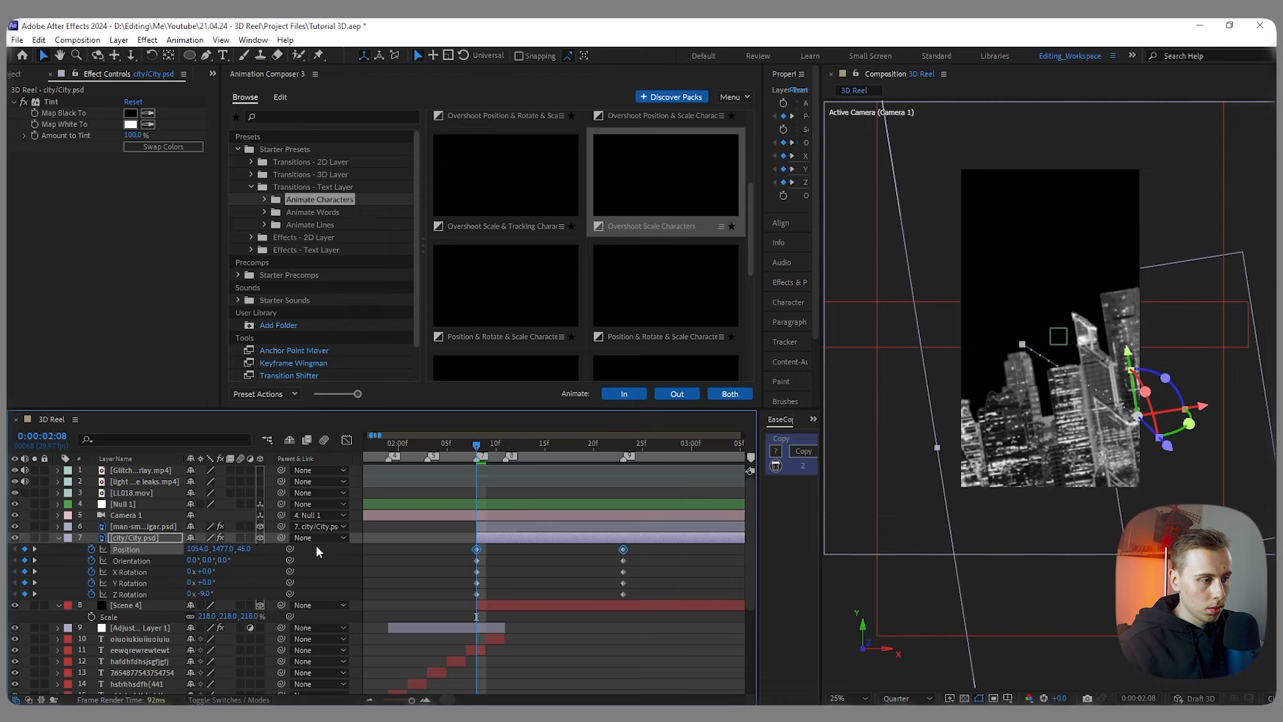
click(416, 535)
drag(478, 446, 557, 464)
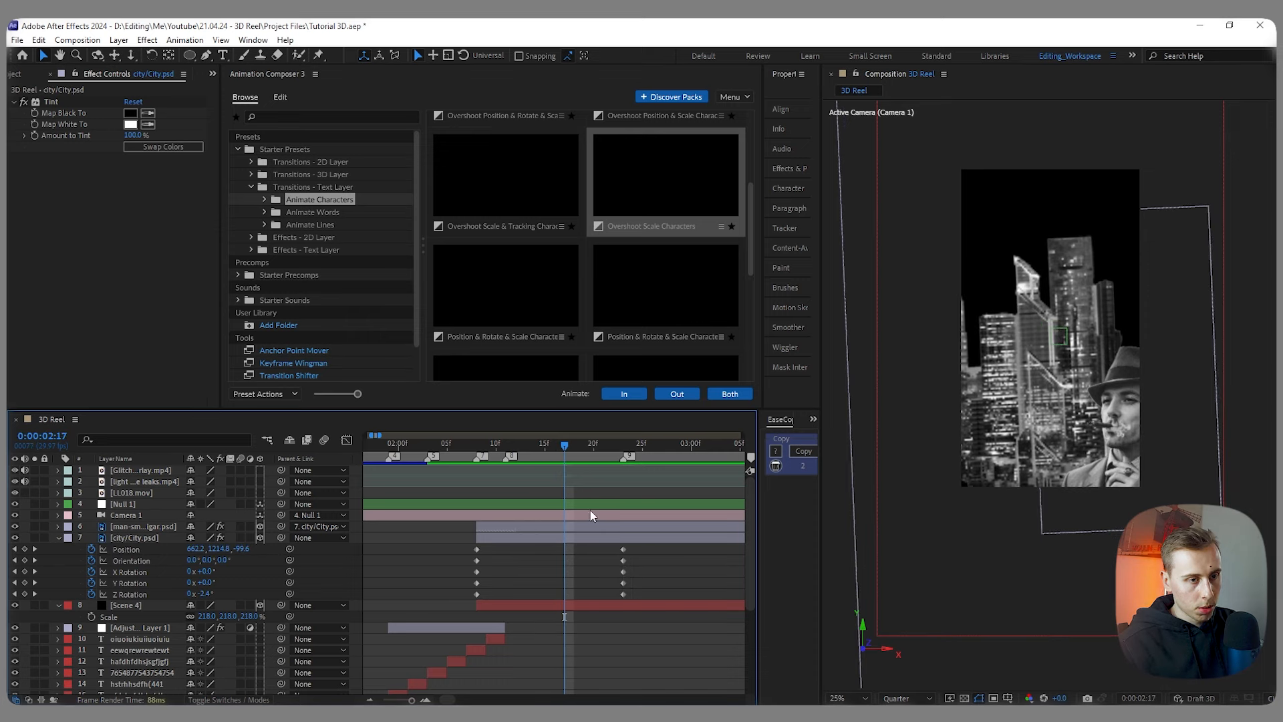
drag(565, 446, 473, 459)
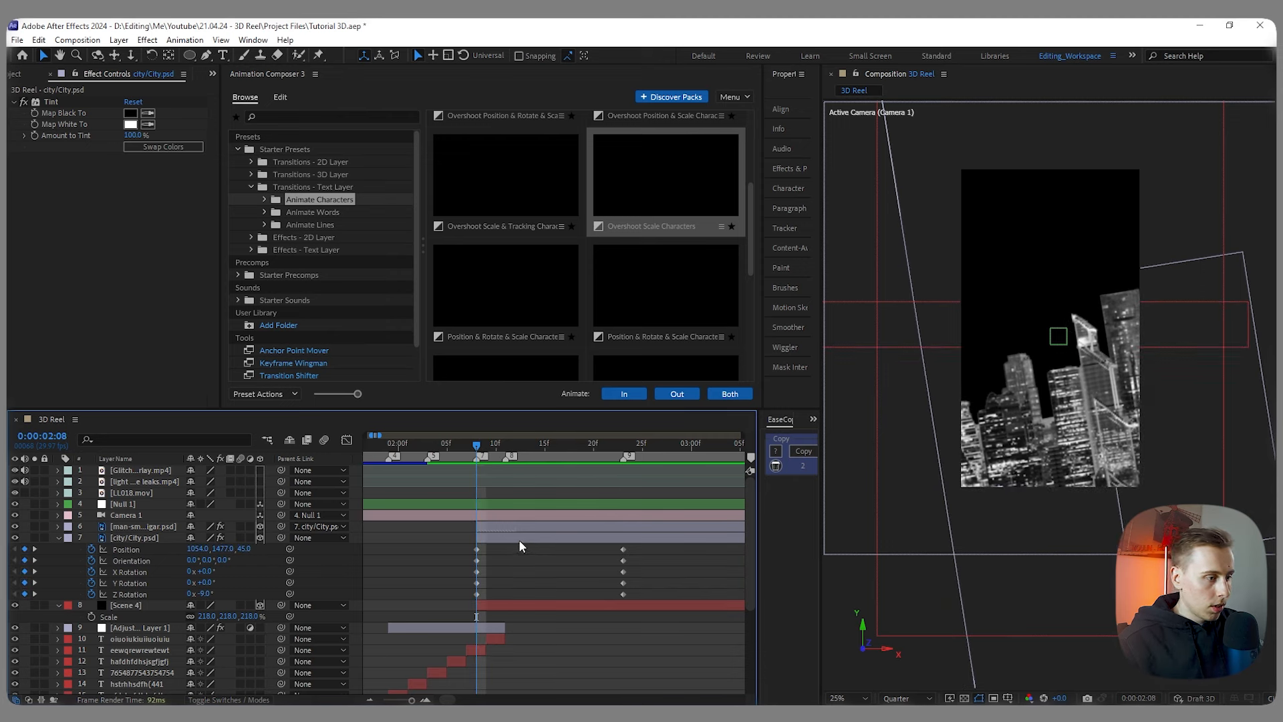
Step: Fade in the man, city and Scene 4 layers from 0% opacity at 0:00:02:08, reaching 100% at 0:00:02:11 and, for Scene 4, at 0:00:02:14
click(513, 605)
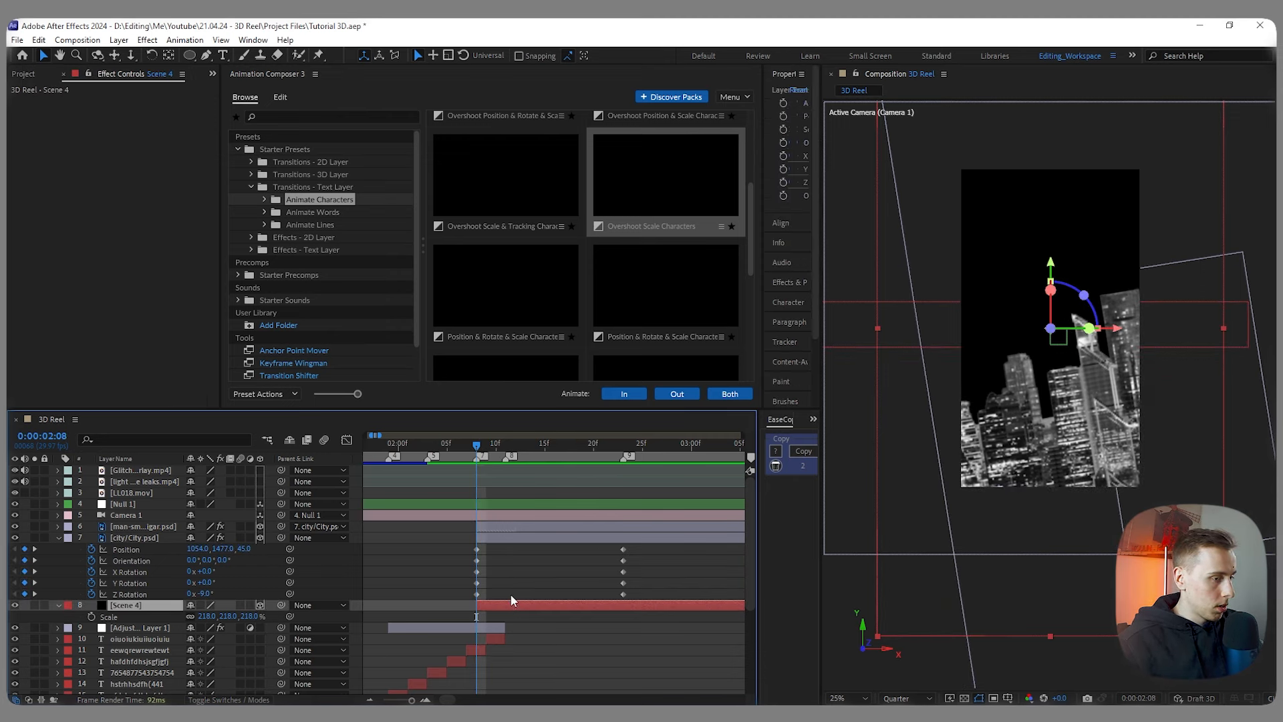
click(503, 527)
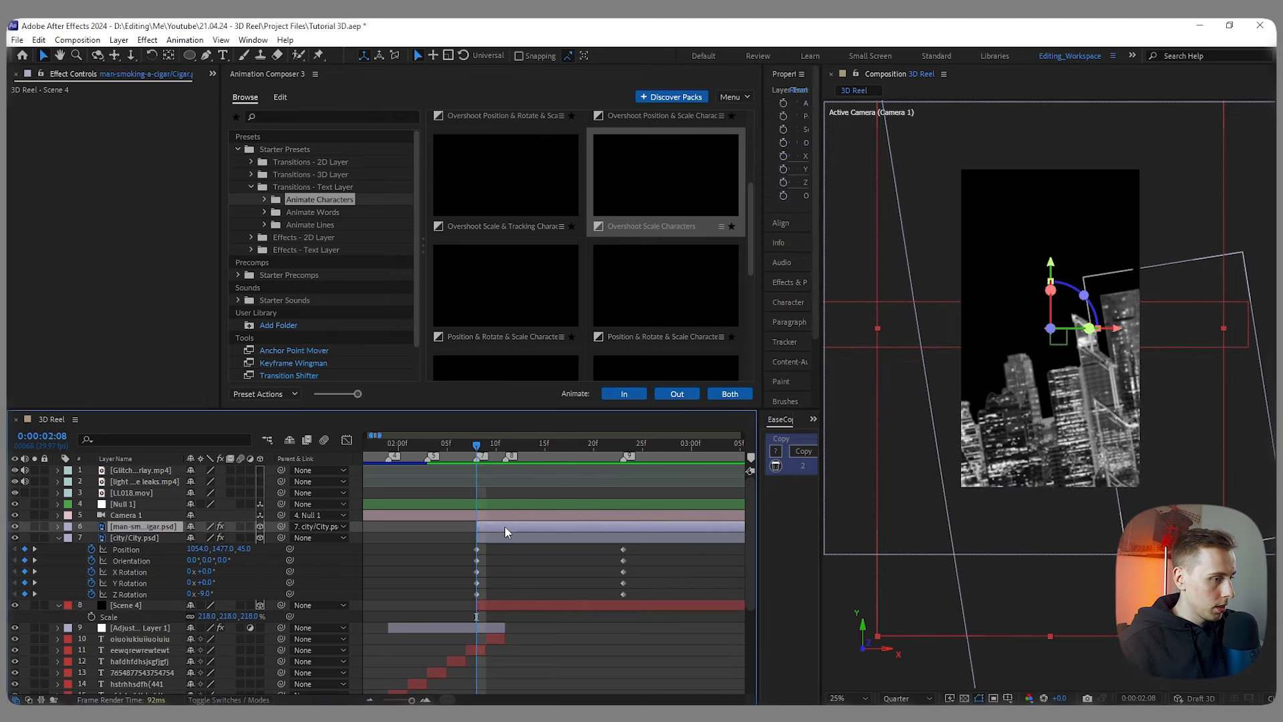
shift+click(518, 604)
key(alt+shift+t)
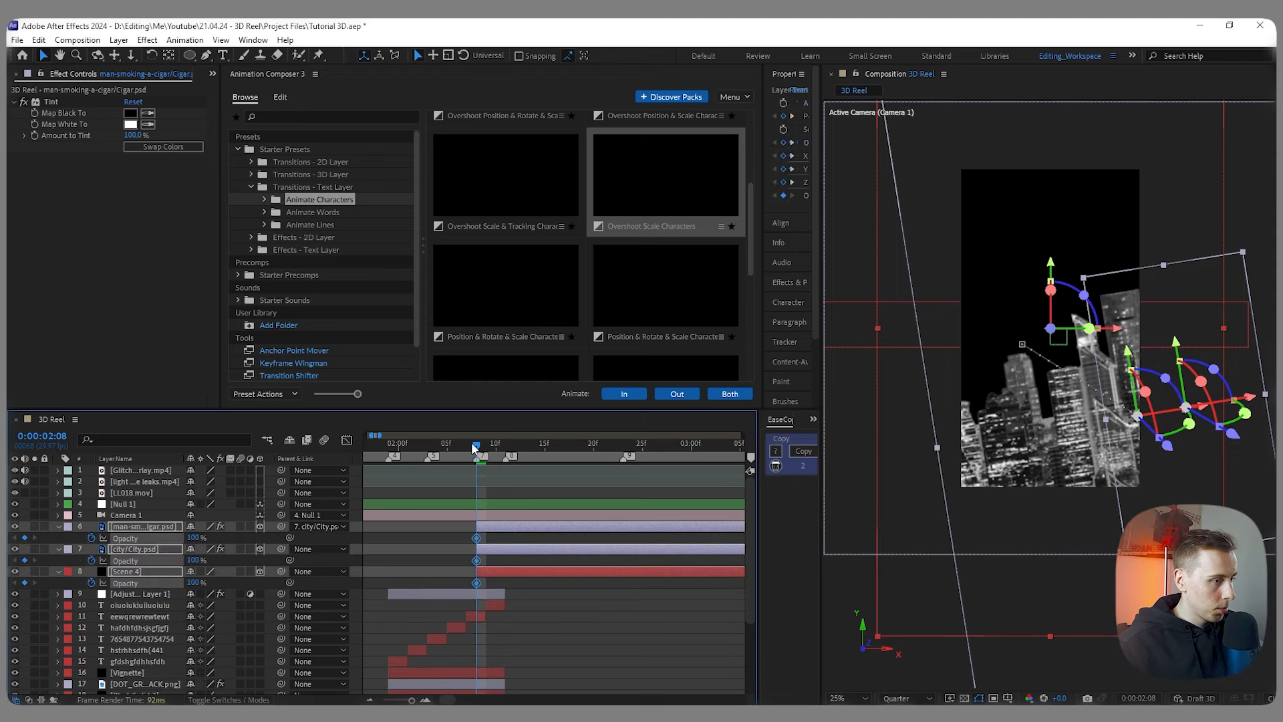
drag(483, 448, 506, 447)
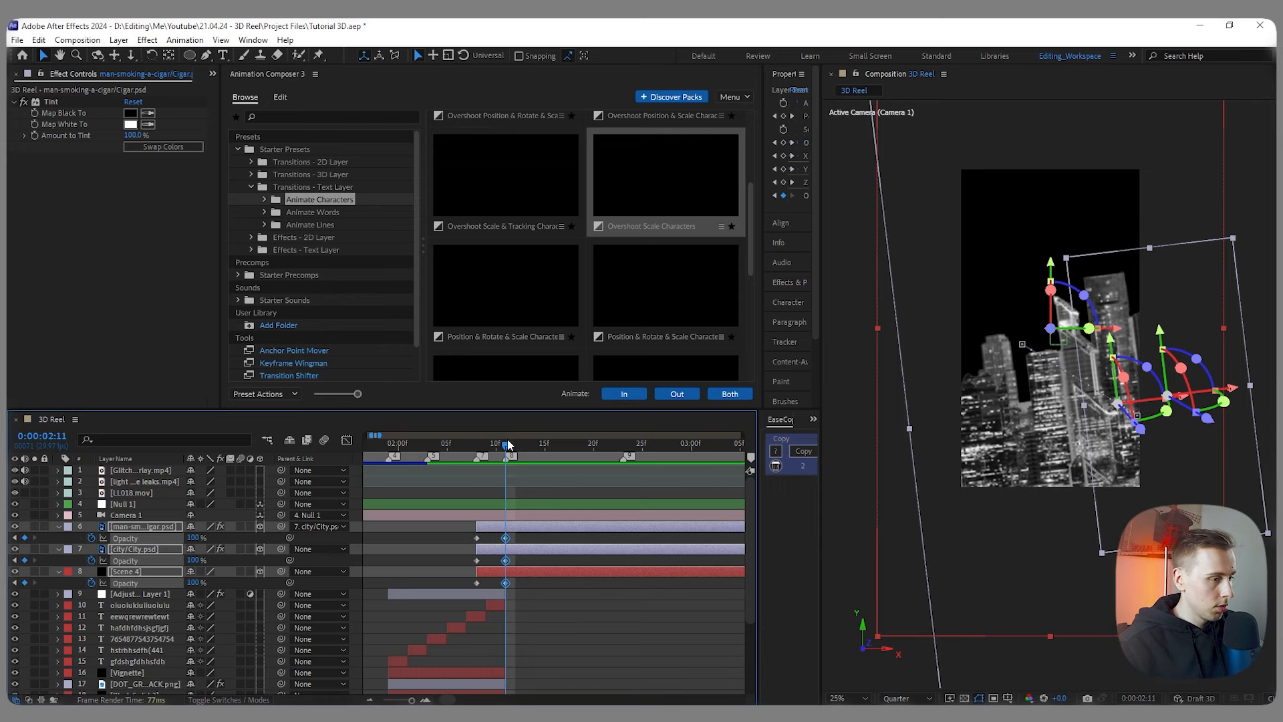
drag(506, 446, 477, 448)
drag(192, 537, 94, 538)
click(586, 635)
key(space)
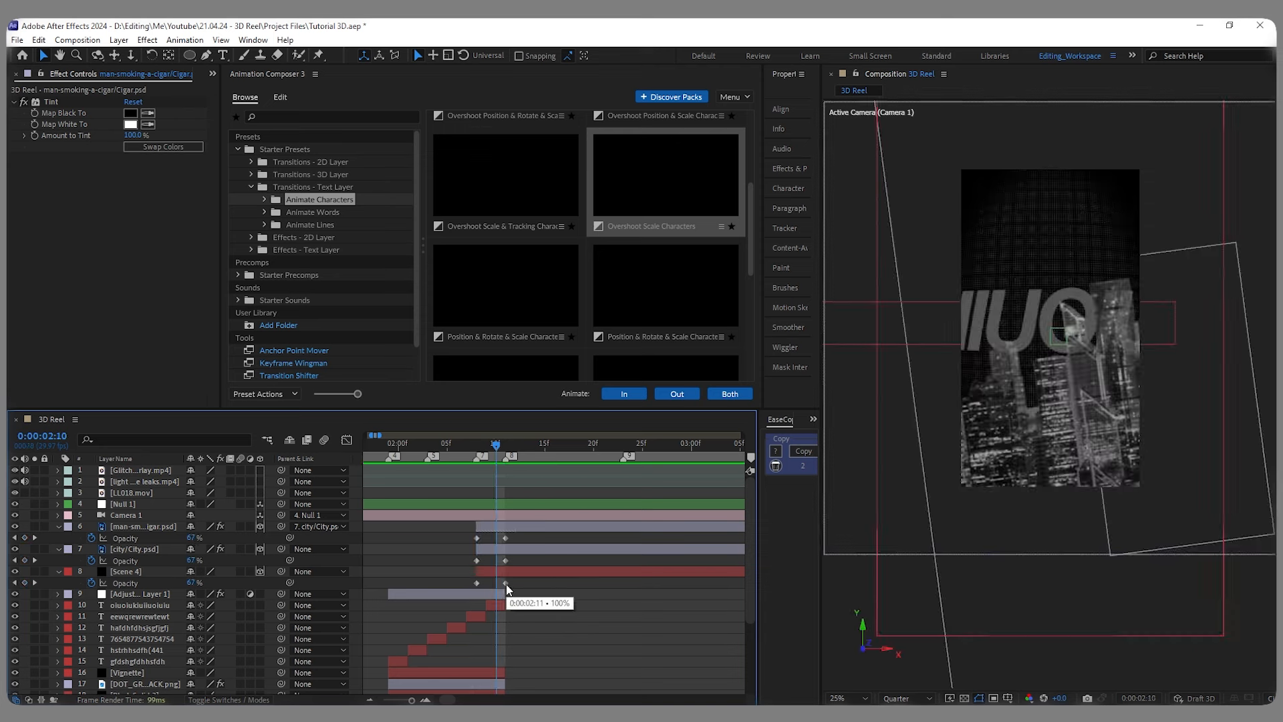
drag(506, 583, 534, 583)
mouse_move(506, 454)
mouse_down()
mouse_move(535, 458)
mouse_move(503, 457)
mouse_move(513, 461)
mouse_up()
Step: Extend the adjustment layer, last scrambled text, Vignette, dot grid and Black Solid 3 layers to 0:00:02:13, splitting the text at 0:00:02:11
scroll(539, 595, down, 3)
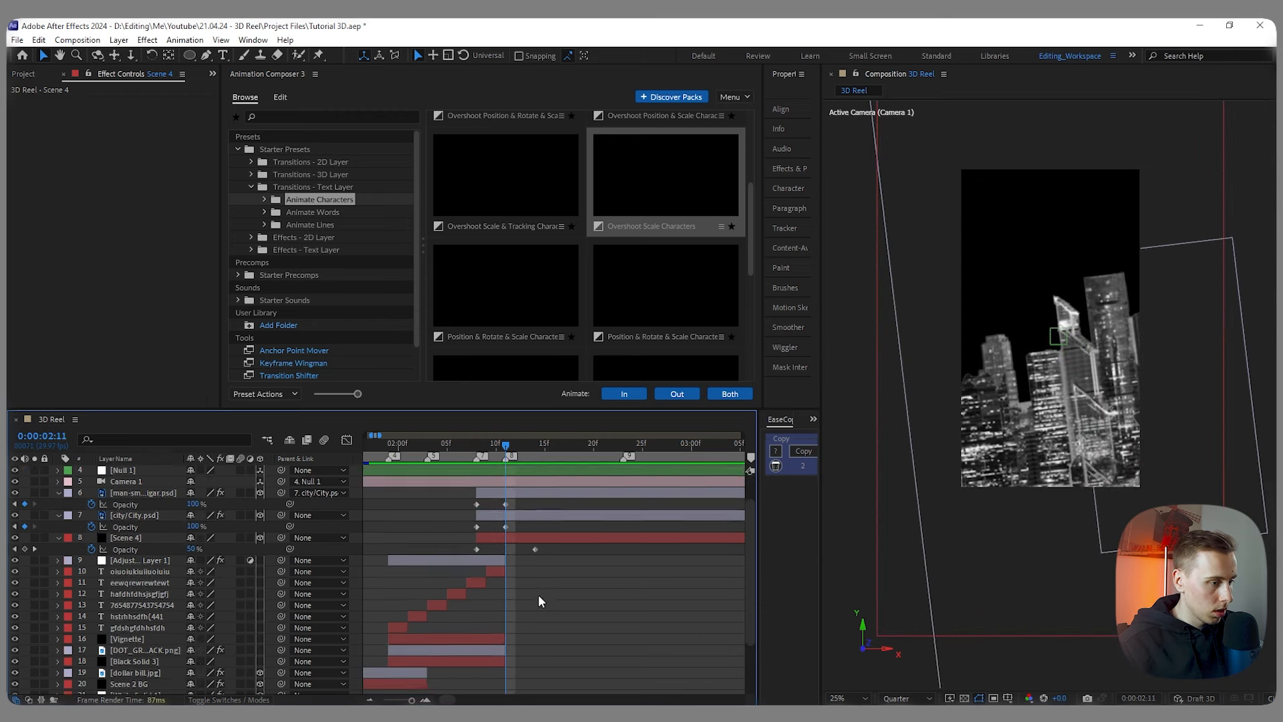
click(492, 526)
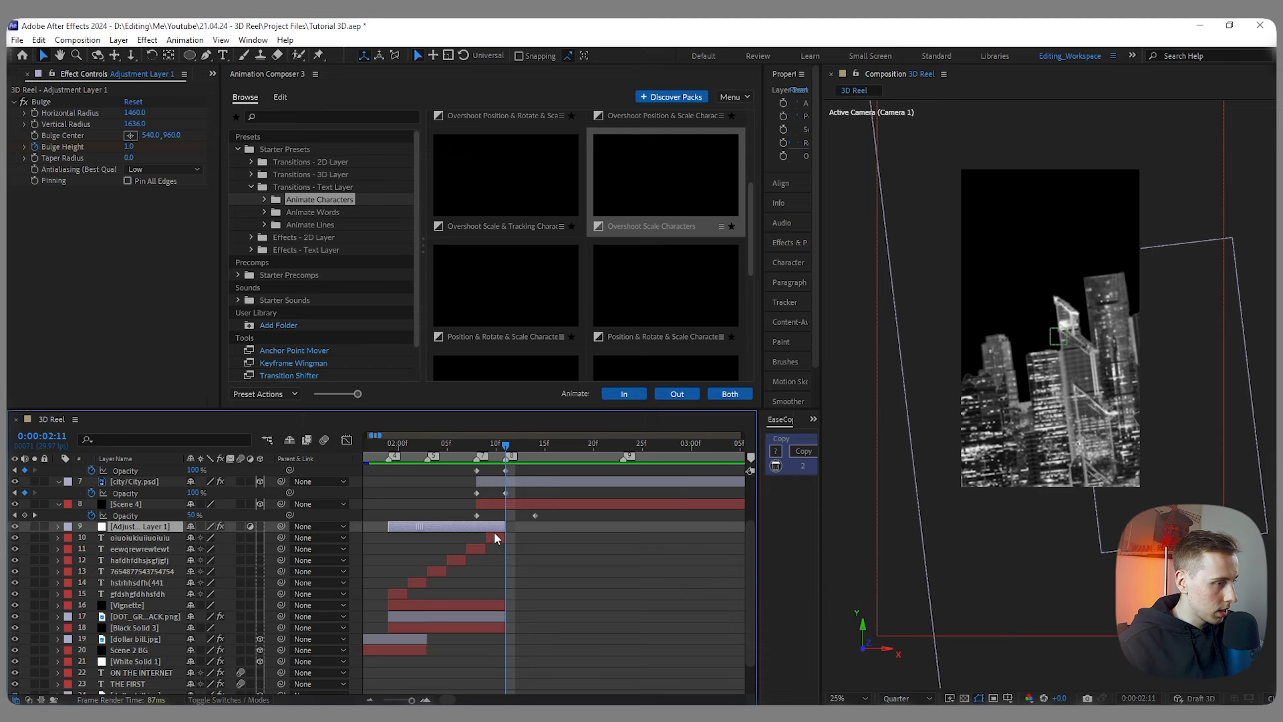
drag(505, 537, 525, 535)
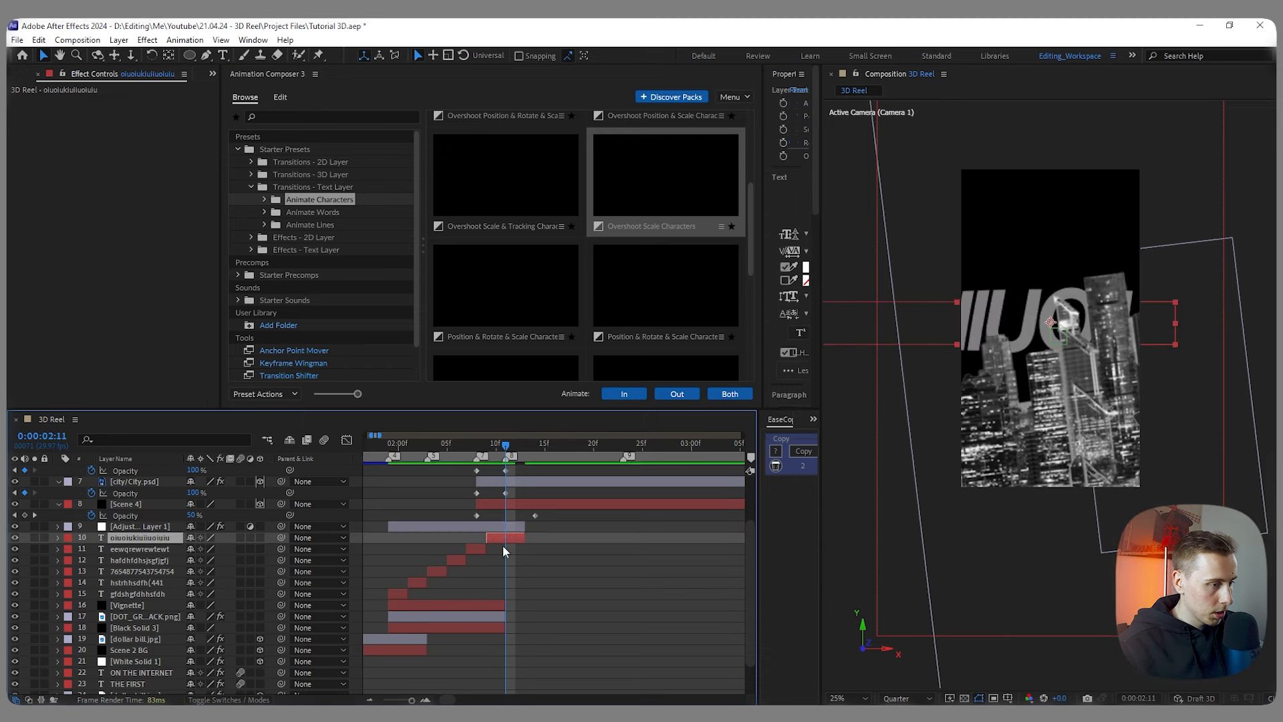
alt+scroll(500, 545, up, 2)
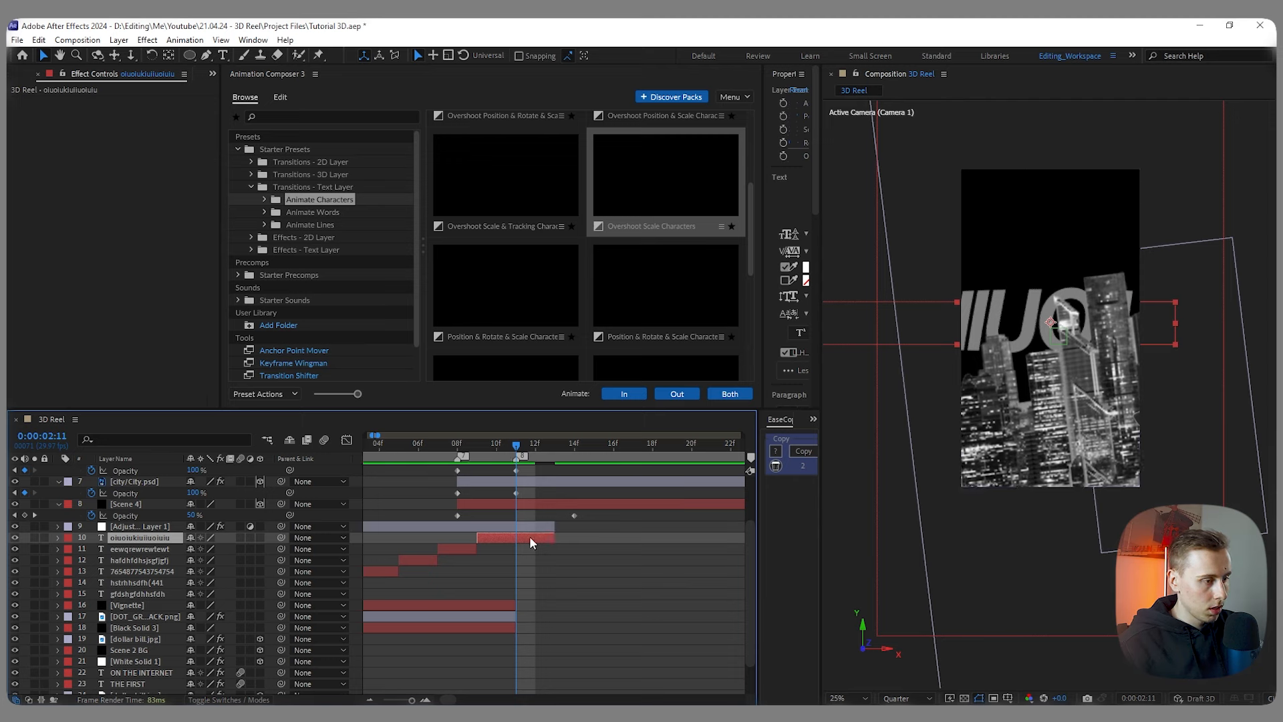
key(ctrl+shift+d)
drag(504, 608, 510, 639)
drag(517, 616, 543, 614)
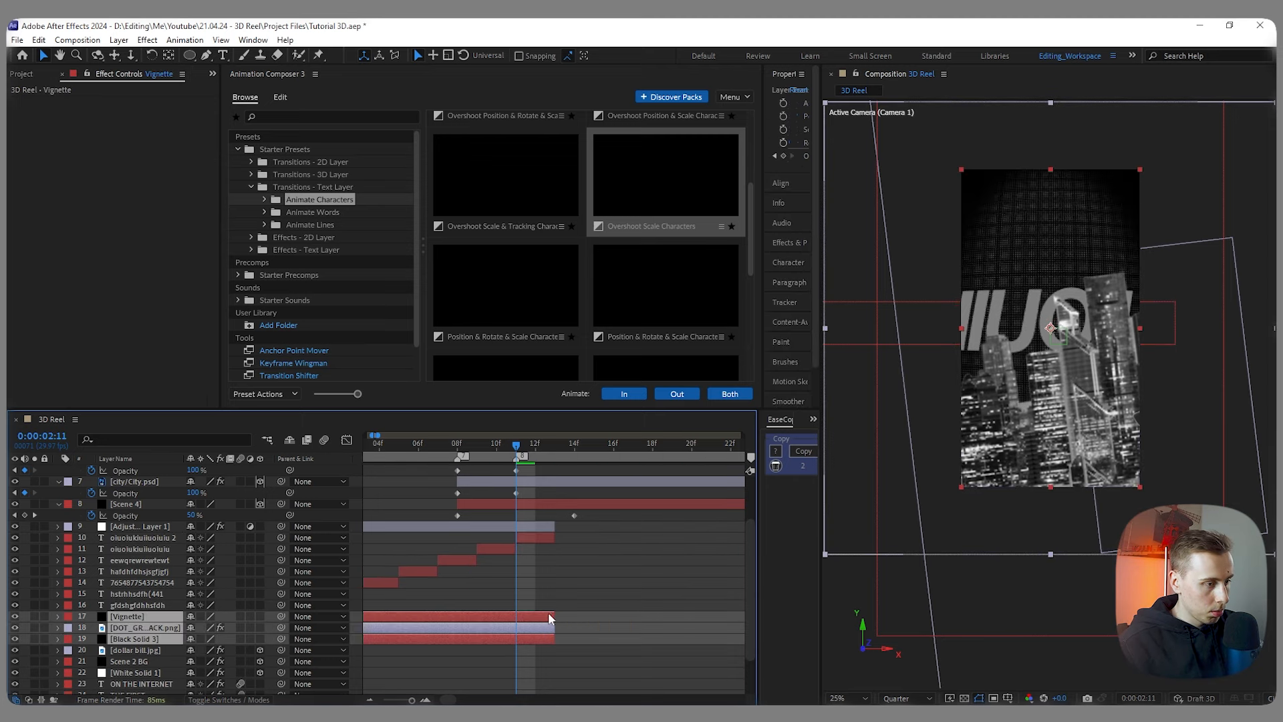
Step: Replace the content of the text layer starting at 0:00:02:11 with "hadnohfdnoimhfdoimh" and preview the change between texts
double_click(534, 537)
text(hadnohfdnoimhfdoimh)
click(496, 445)
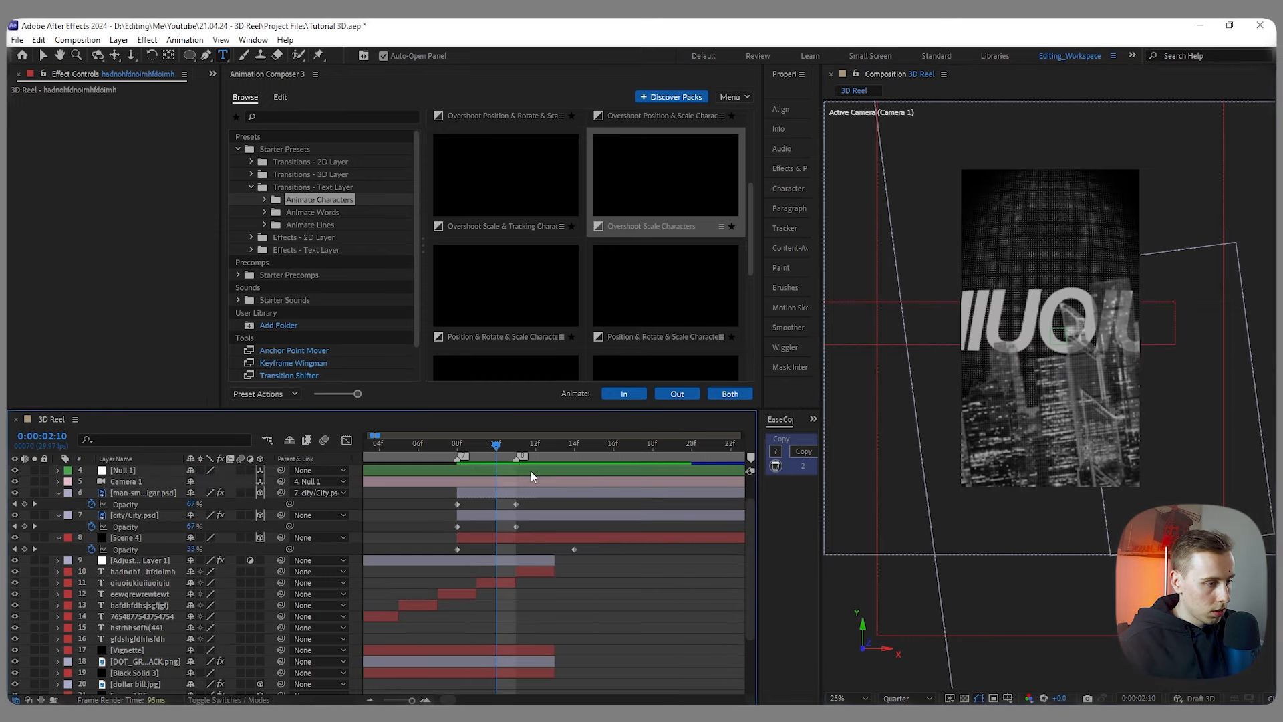
click(508, 443)
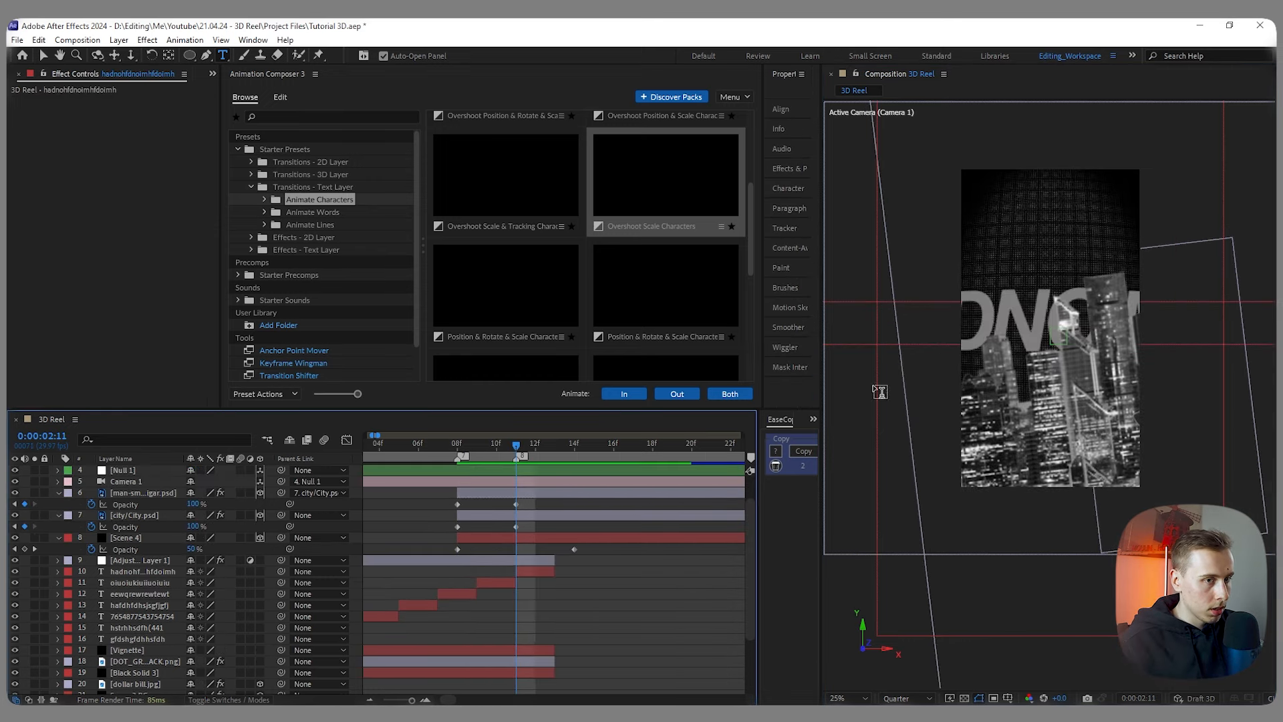
Step: Add 100% opacity keyframes at 0:00:02:11 to the Vignette, dot grid and Black Solid 3 layers
scroll(542, 581, down, 2)
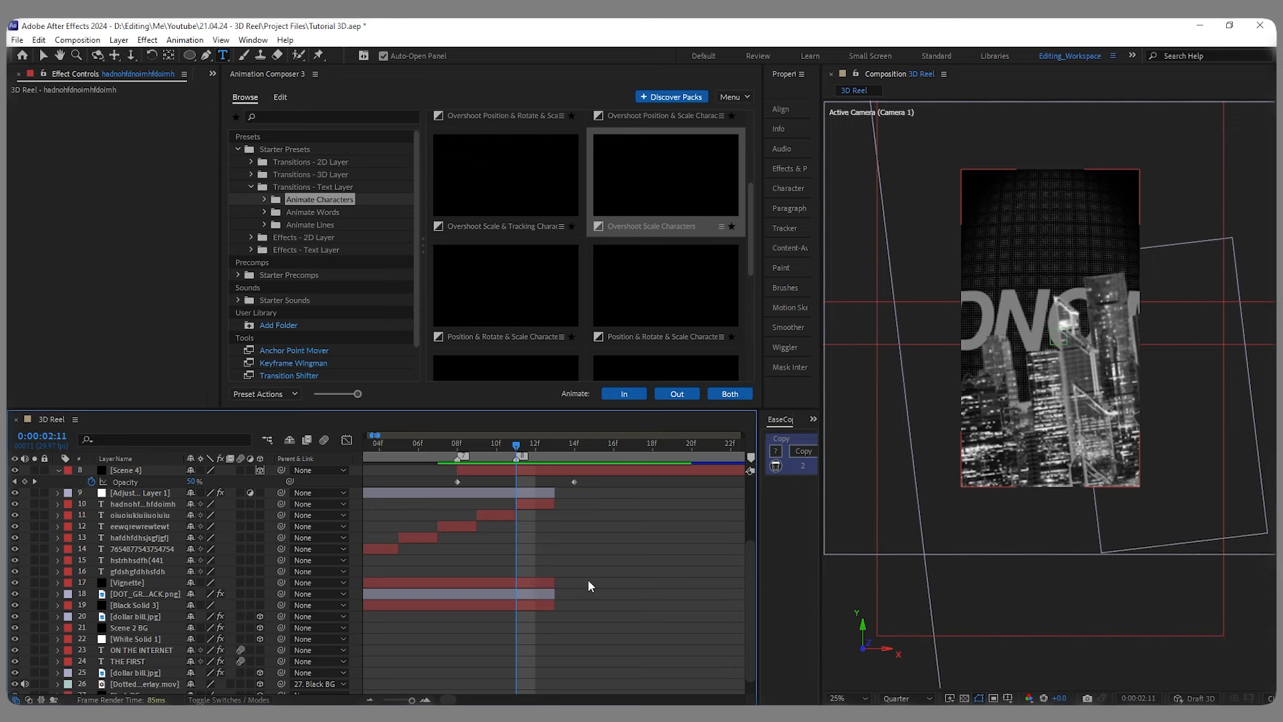
click(531, 582)
key(u)
scroll(621, 561, down, 2)
scroll(601, 567, up, 2)
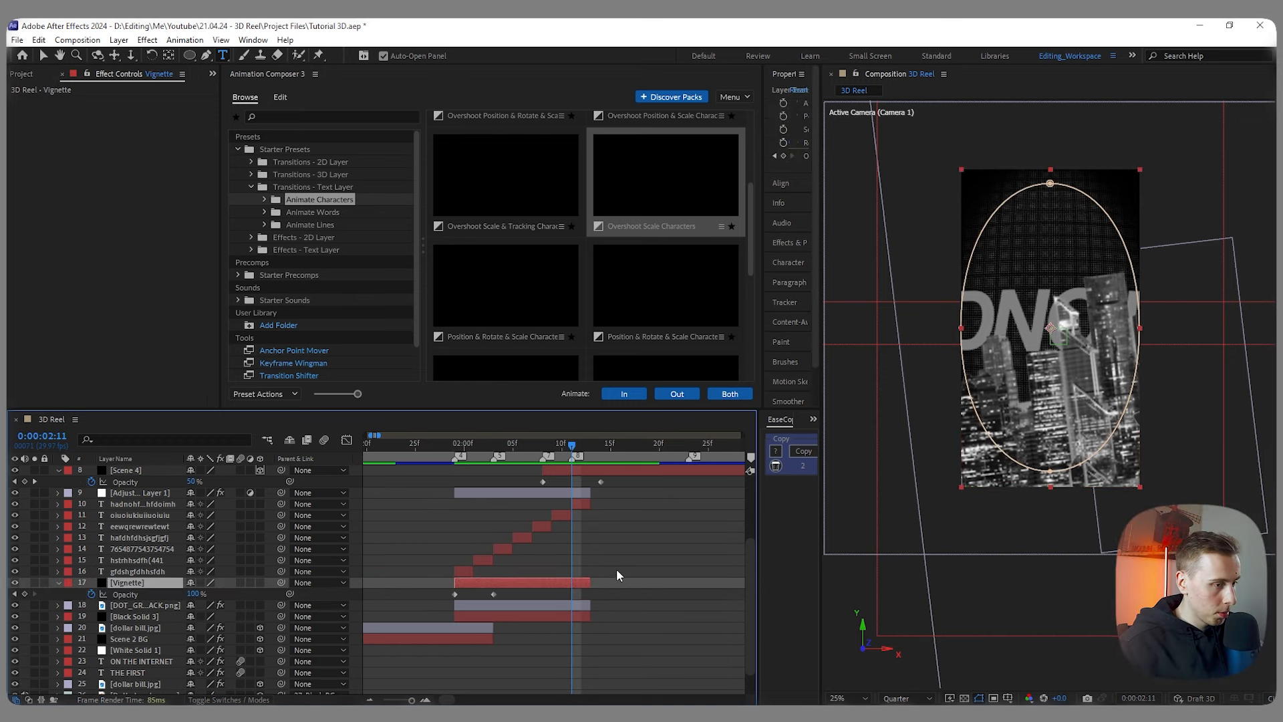
key(alt+shift+t)
click(544, 604)
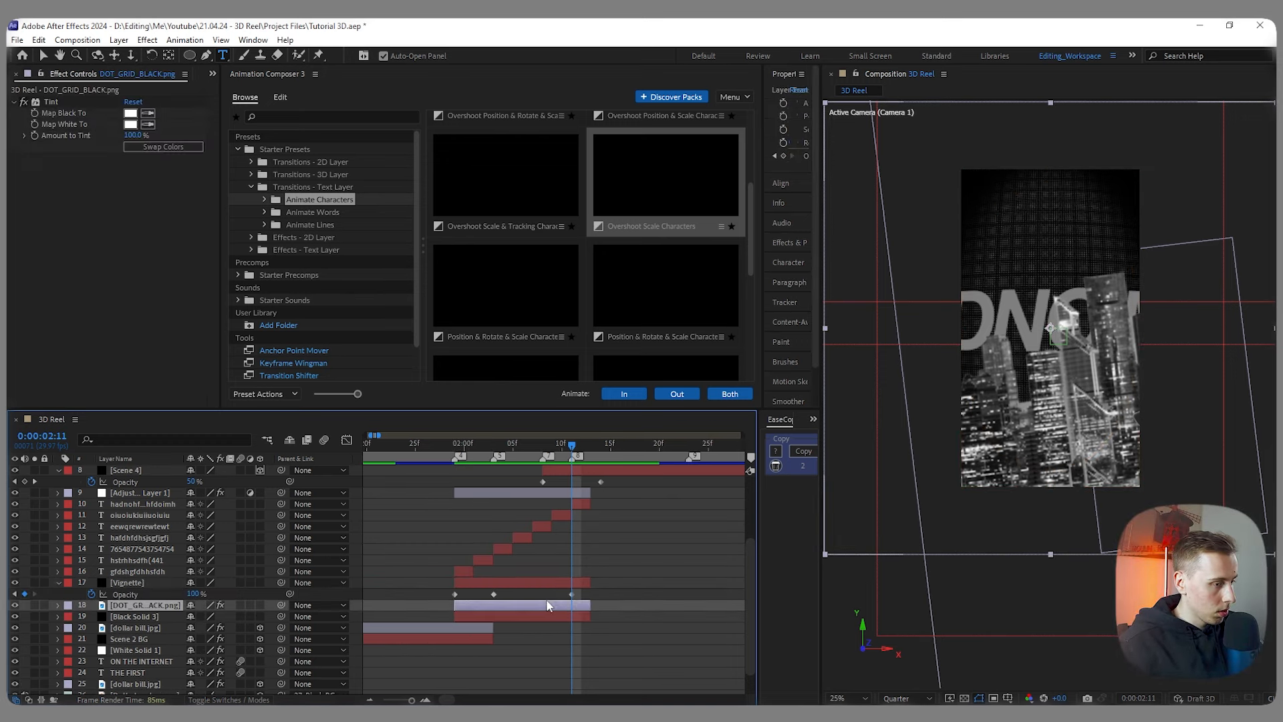
key(t)
click(25, 615)
click(136, 629)
key(t)
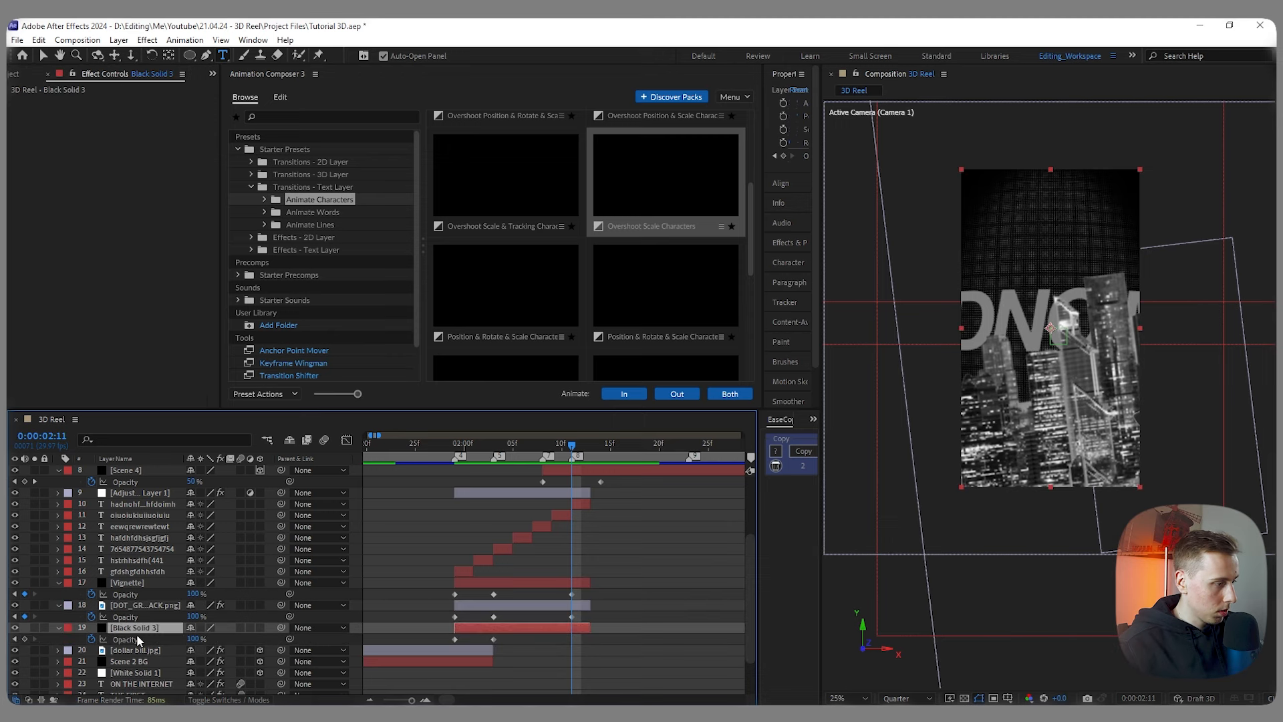
click(25, 639)
Step: Add a 100% opacity keyframe at 0:00:02:11 to the hadnohfdnoimhfdoimh text layer
scroll(582, 584, up, 2)
click(587, 506)
key(t)
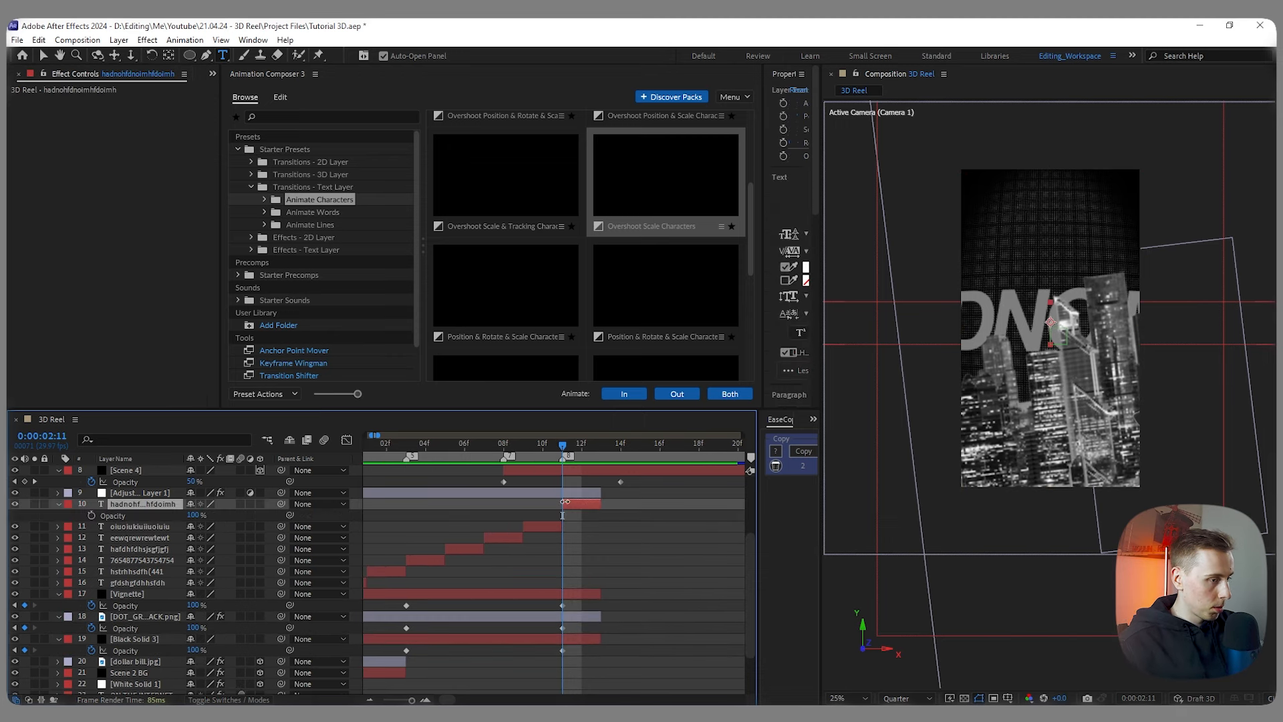
click(92, 515)
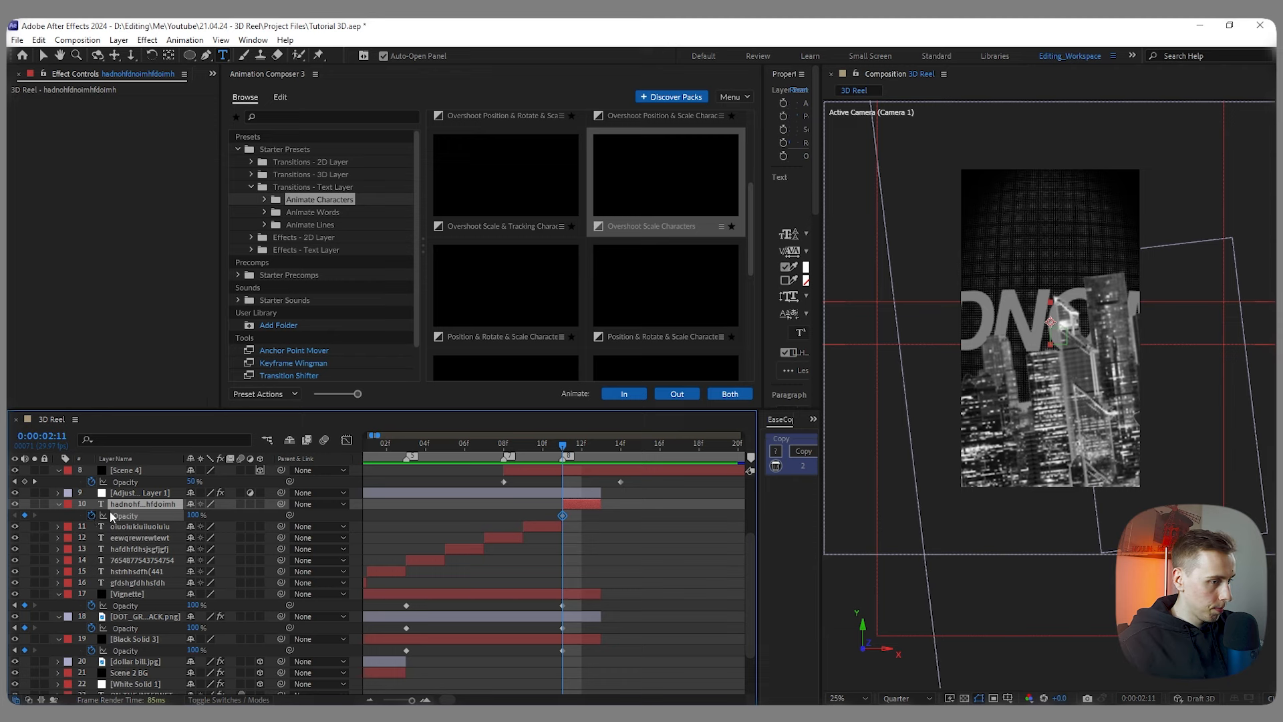
Step: Move the 0:00:02:11 opacity keyframes of the Vignette, dot grid, Black Solid 3 and newest text layers to 0:00:02:10
drag(554, 608, 572, 655)
drag(562, 606, 543, 605)
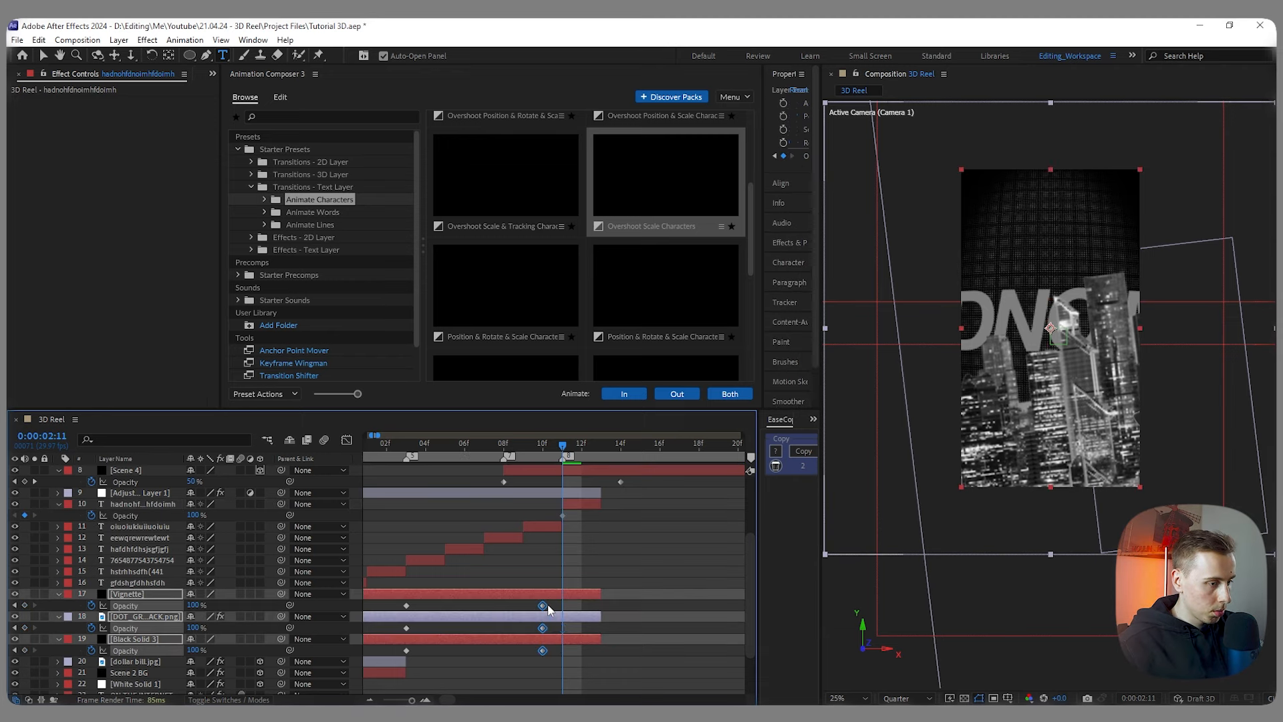
drag(563, 447, 554, 457)
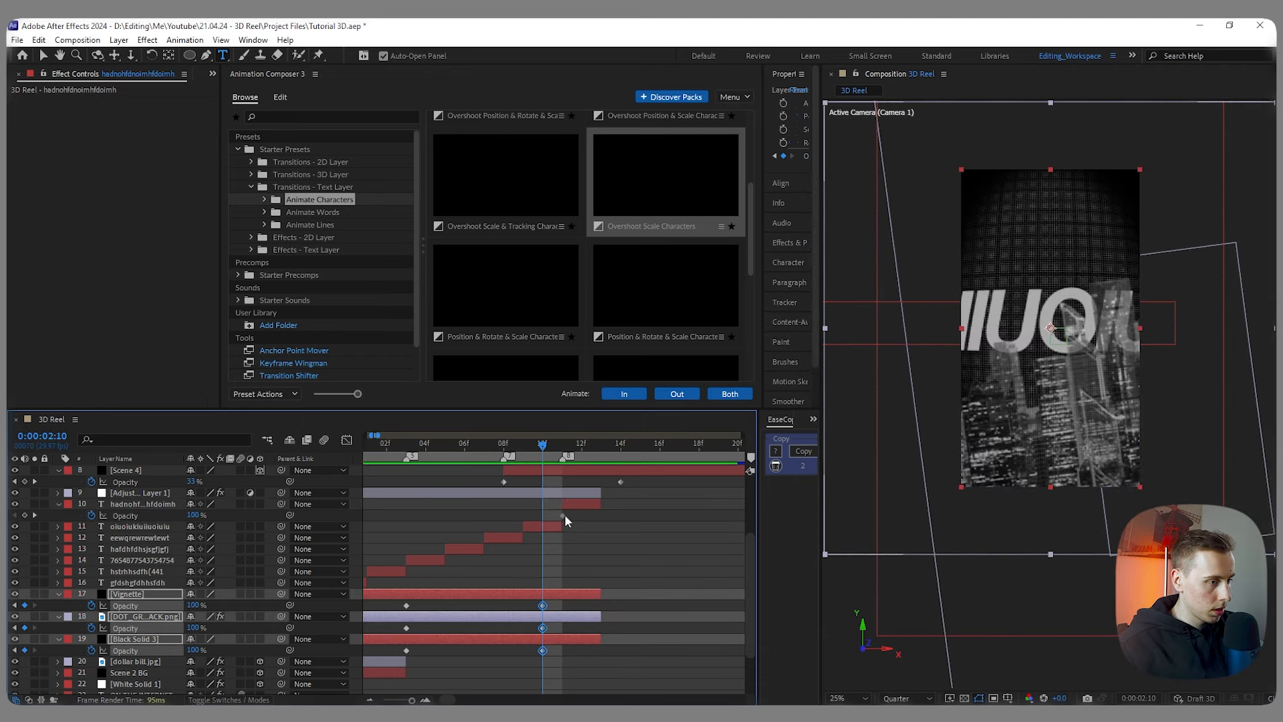
drag(564, 516, 554, 515)
click(572, 556)
Step: At 0:00:02:13, set the opacity of the Vignette, dot grid, Black Solid 3 and hadnohfdnoimhfdoimh text layers to 0%
key(space)
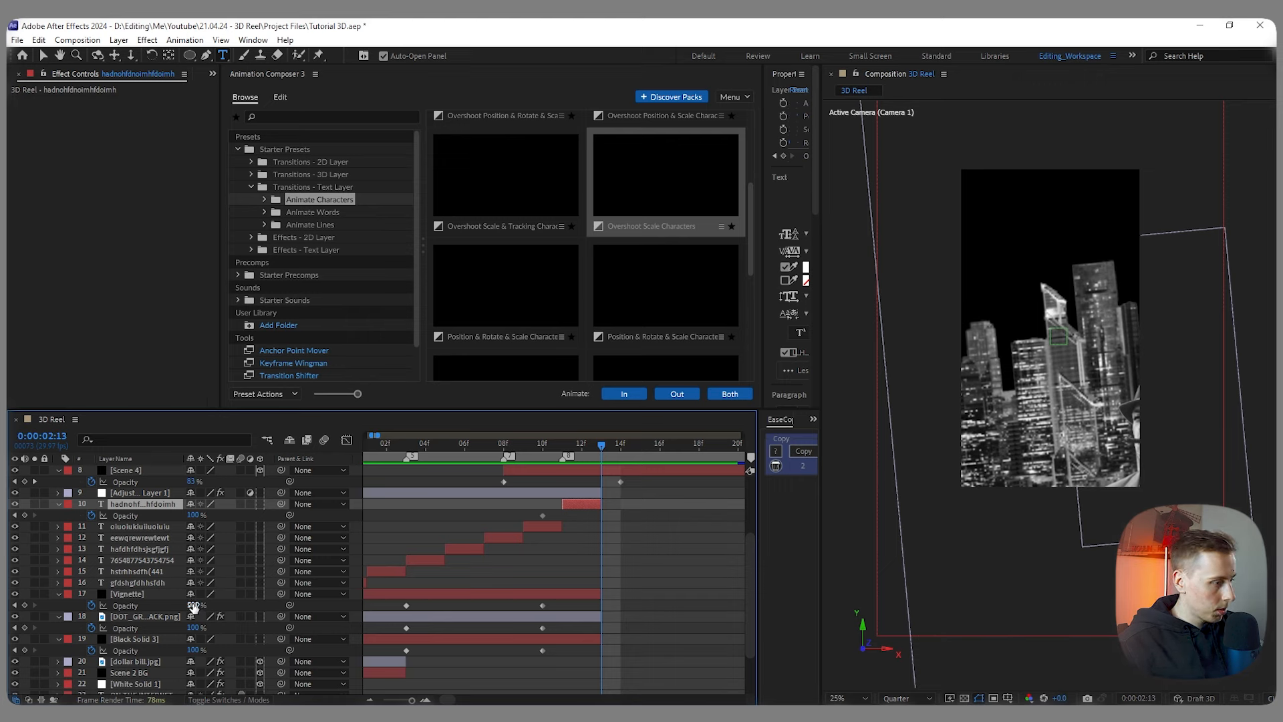
drag(194, 606, 80, 623)
drag(193, 628, 100, 629)
drag(192, 649, 101, 651)
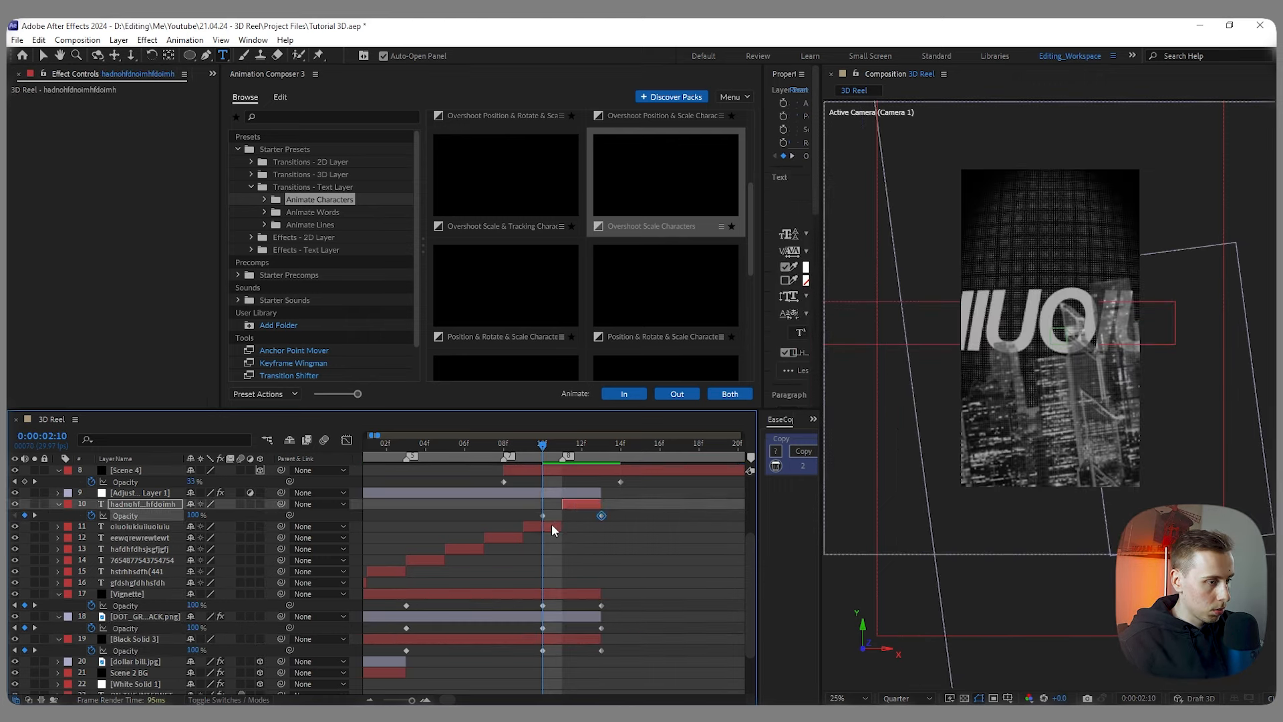
drag(630, 518, 515, 516)
Step: Play back the crossfade from the scrambled text scene into the city and man scene
click(560, 527)
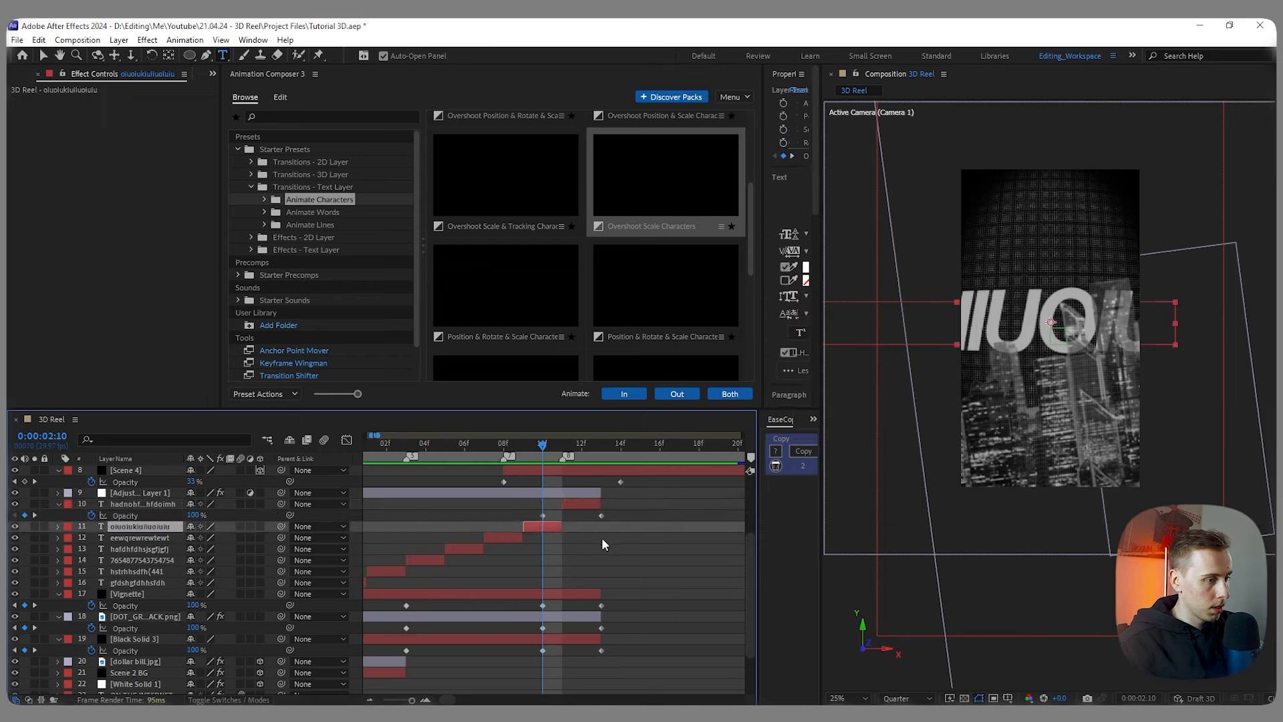
click(507, 455)
mouse_move(508, 454)
mouse_down()
mouse_move(619, 454)
mouse_move(515, 452)
mouse_up()
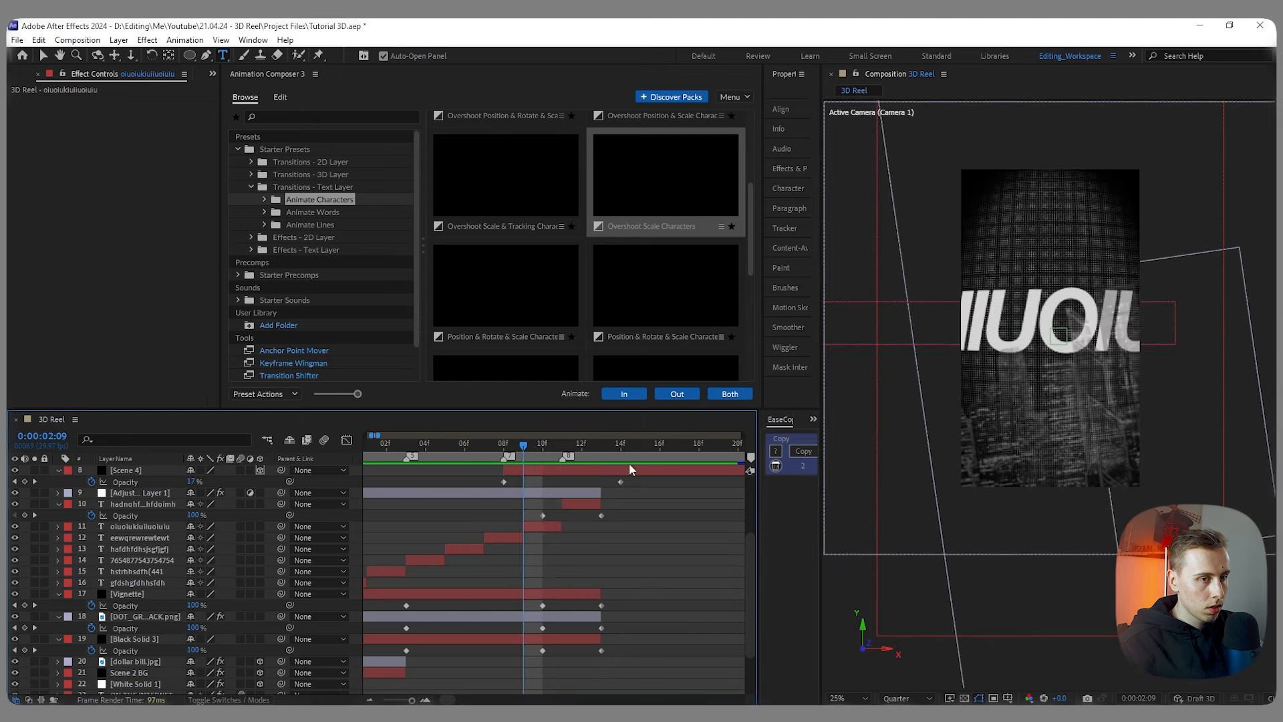
key(space)
key(space)
scroll(640, 527, down, 4)
scroll(631, 526, up, 1)
key(Page_Up)
key(Page_Up)
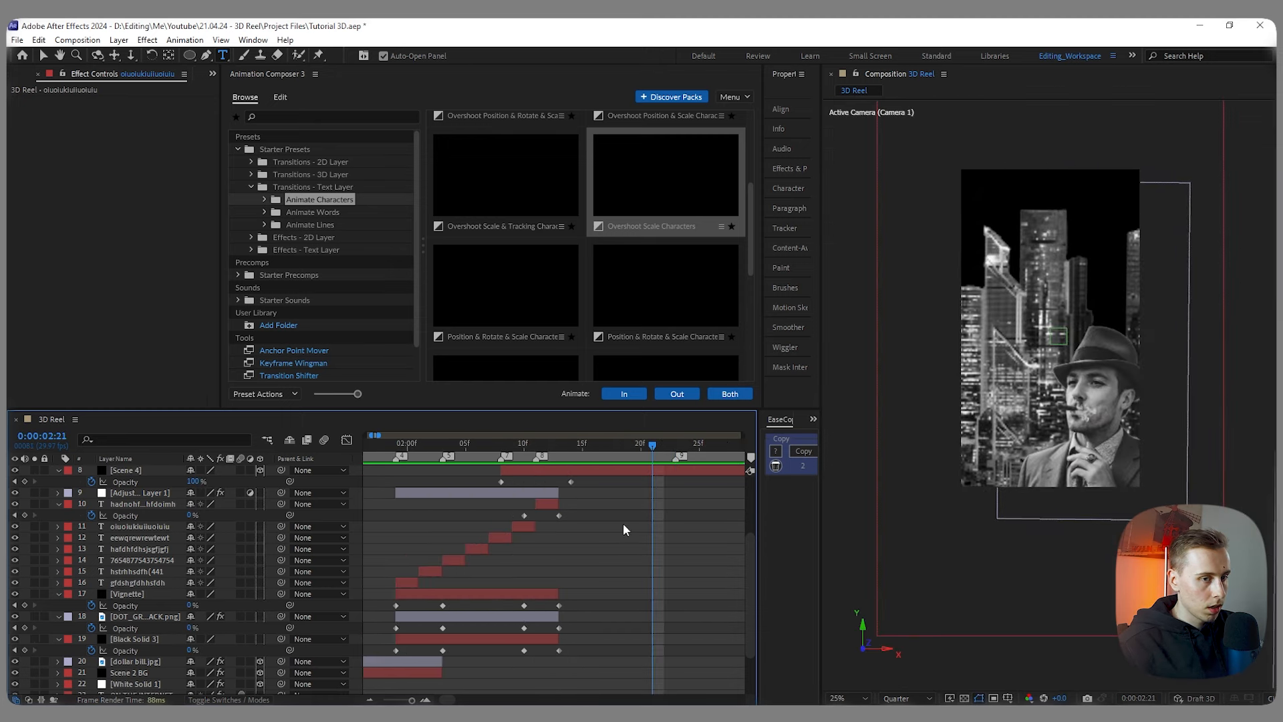
Step: Ease the city layer's opacity fade-in with an early speed peak and a slow finish, and check it just after 0:00:02:08
scroll(602, 523, up, 2)
drag(636, 461, 501, 458)
mouse_move(494, 496)
mouse_down()
mouse_move(575, 524)
mouse_move(473, 503)
mouse_up()
click(572, 525)
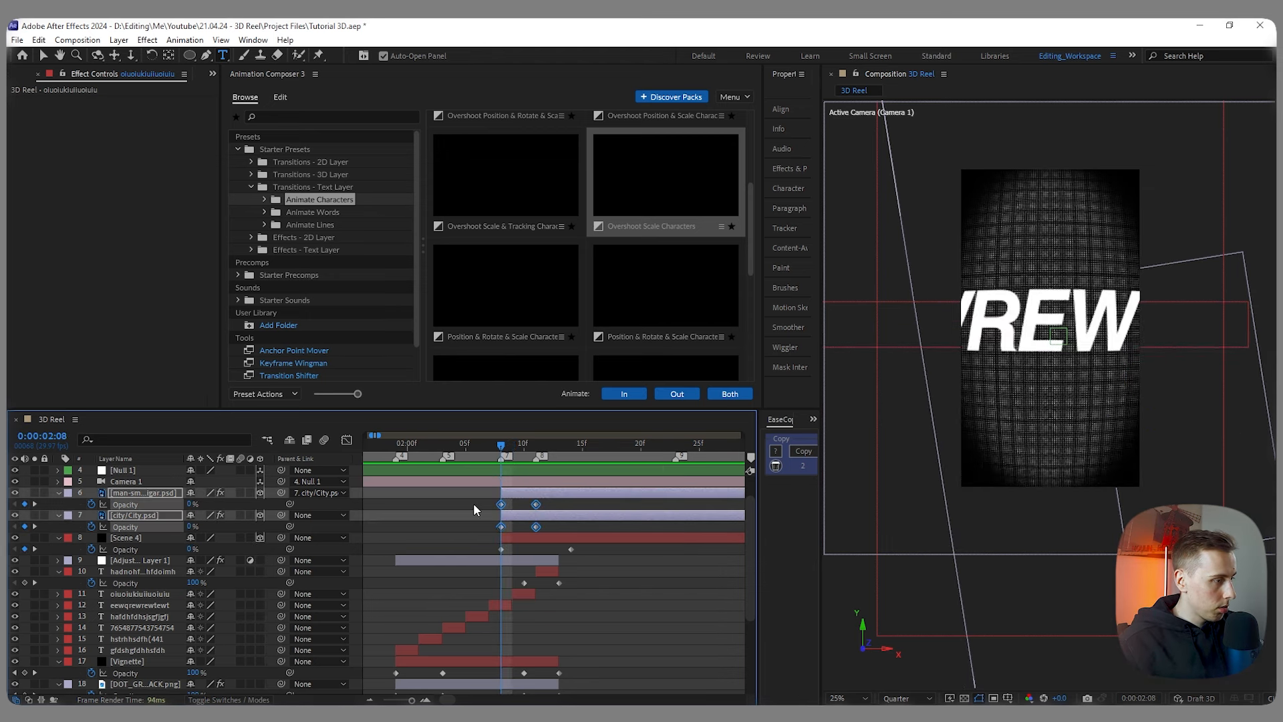
drag(572, 524, 461, 531)
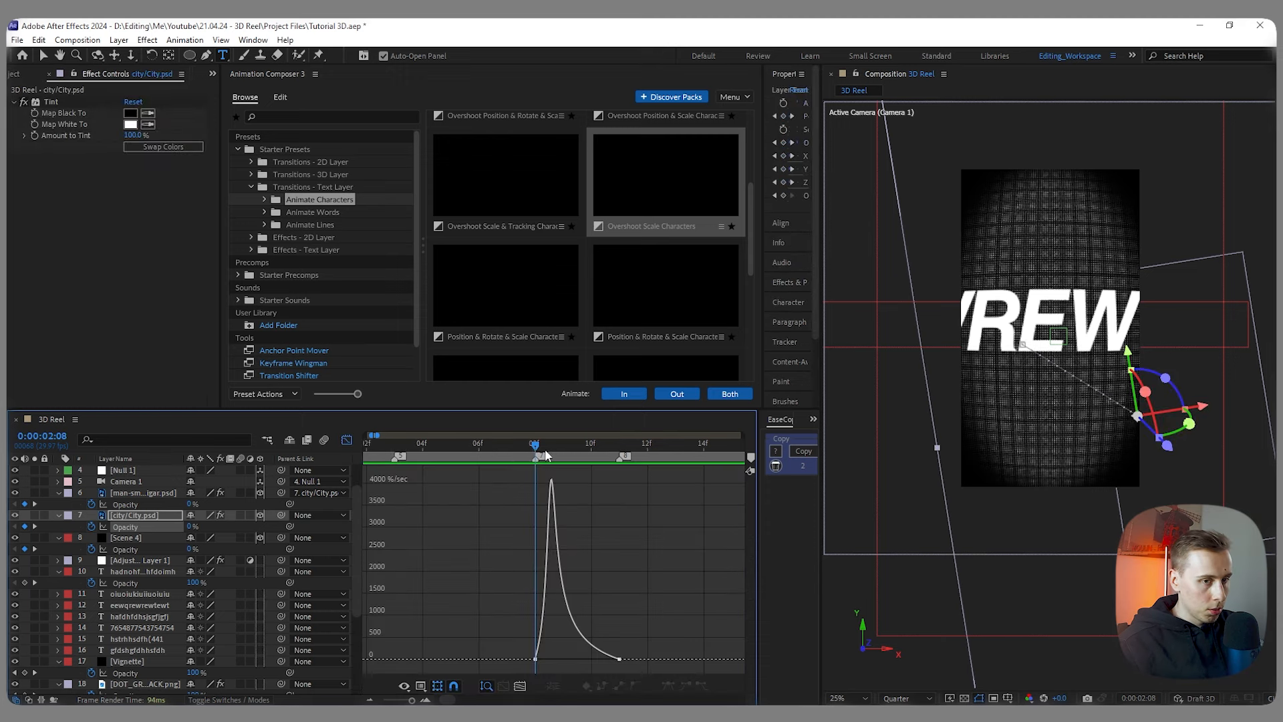
mouse_move(544, 450)
mouse_down()
mouse_move(580, 455)
mouse_move(557, 455)
mouse_up()
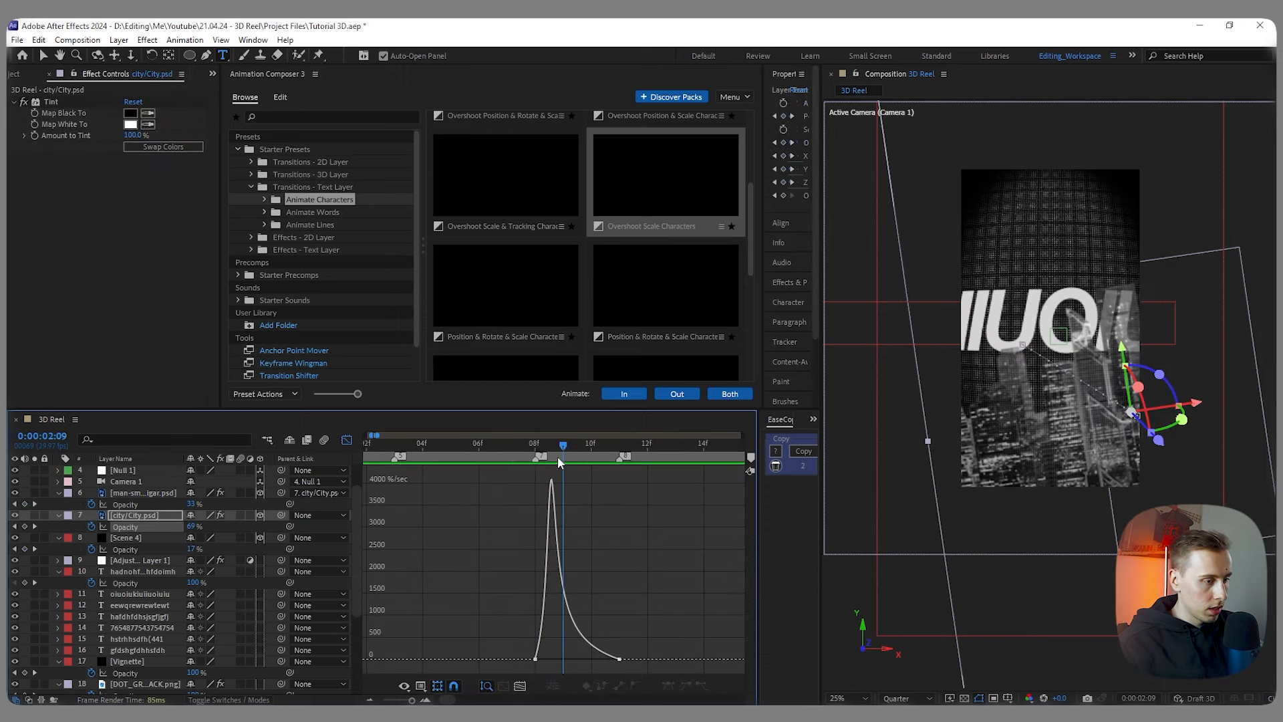
Step: Try refining the city layer's opacity ease and copying that ease onto the man layer's opacity keyframes
scroll(482, 651, up, 1)
drag(454, 643, 481, 662)
key(shift+F3)
drag(758, 475, 518, 508)
click(708, 452)
click(753, 451)
click(604, 525)
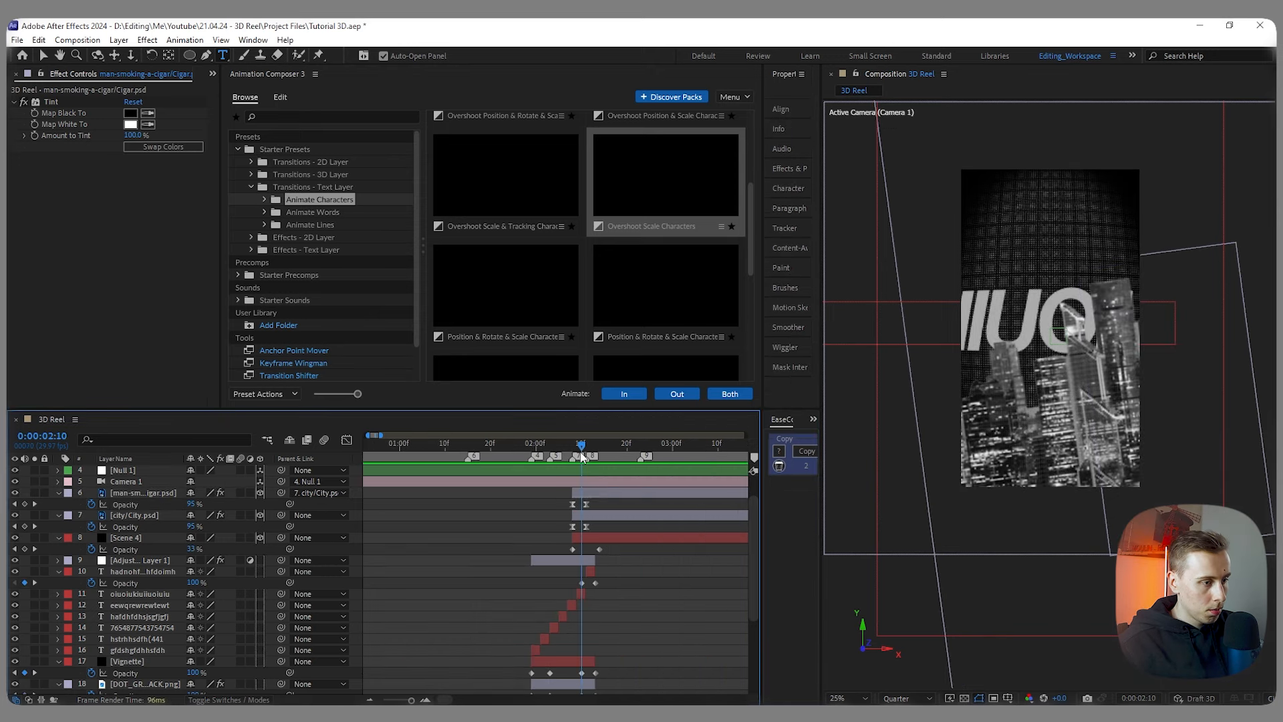
Step: Review the transition into the city and man scene, playing it back from 0:00:01:25
drag(582, 455, 585, 457)
drag(603, 454, 616, 452)
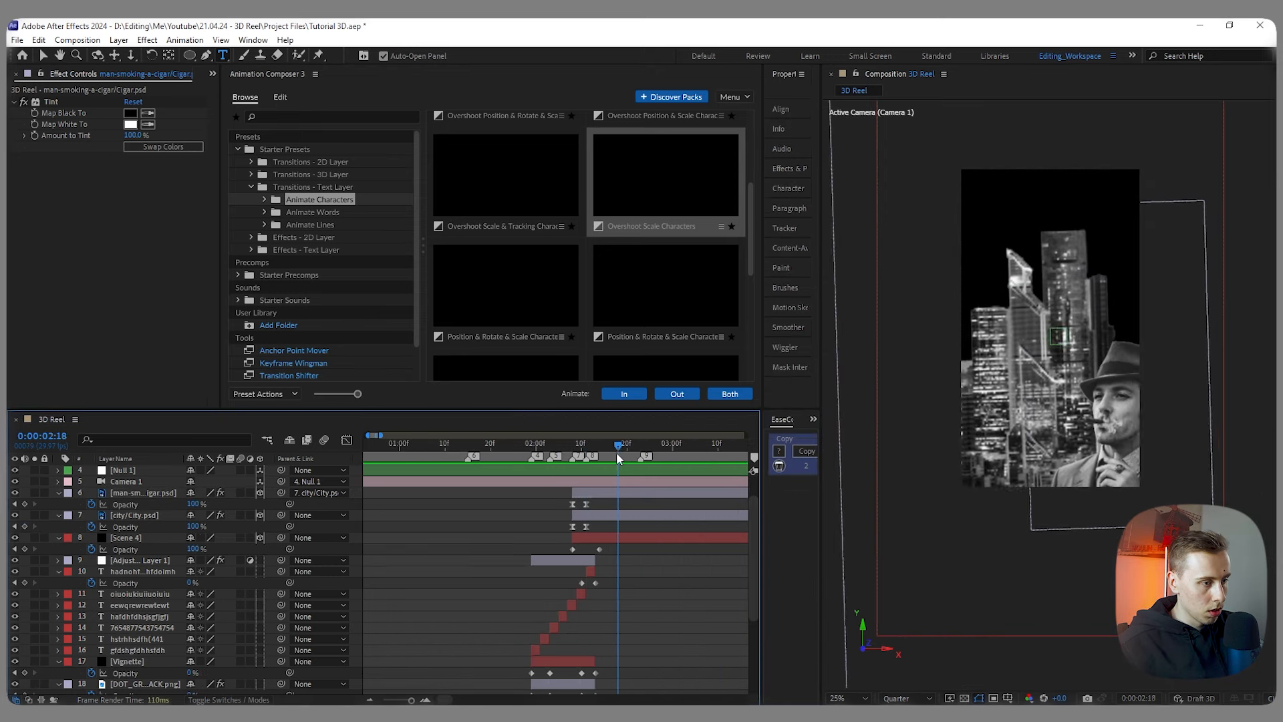
click(406, 459)
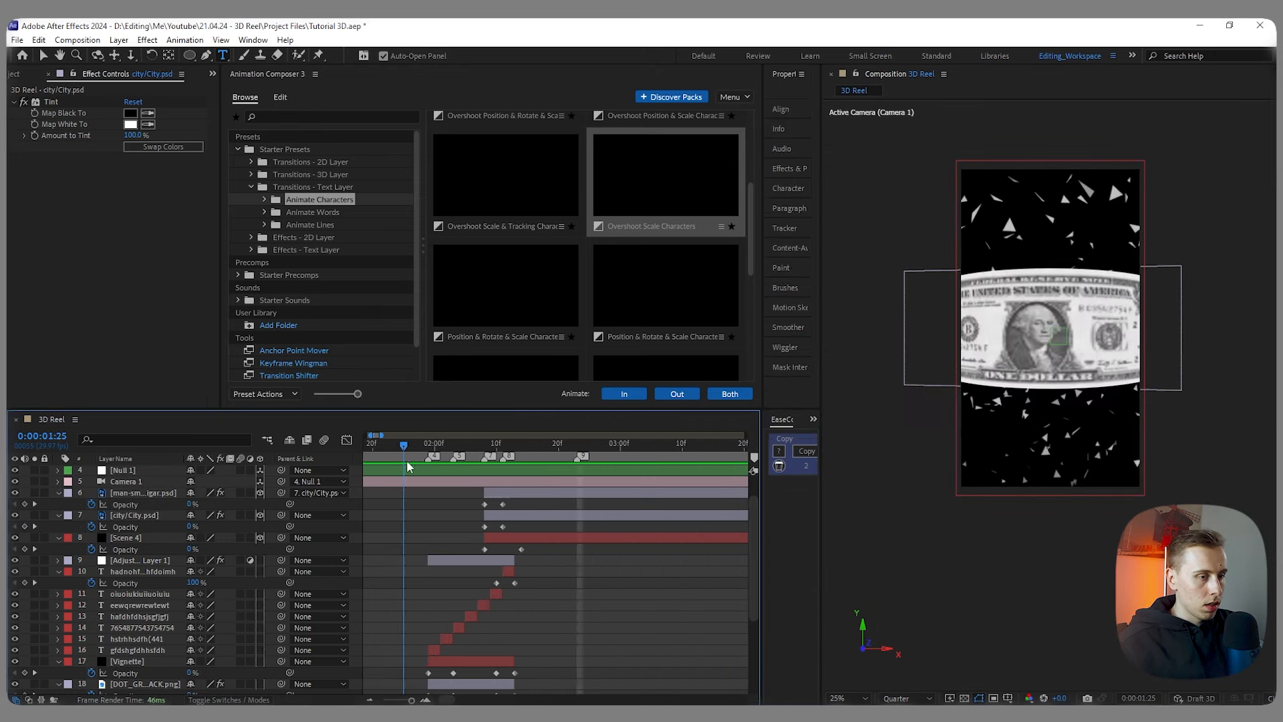
scroll(633, 558, down, 2)
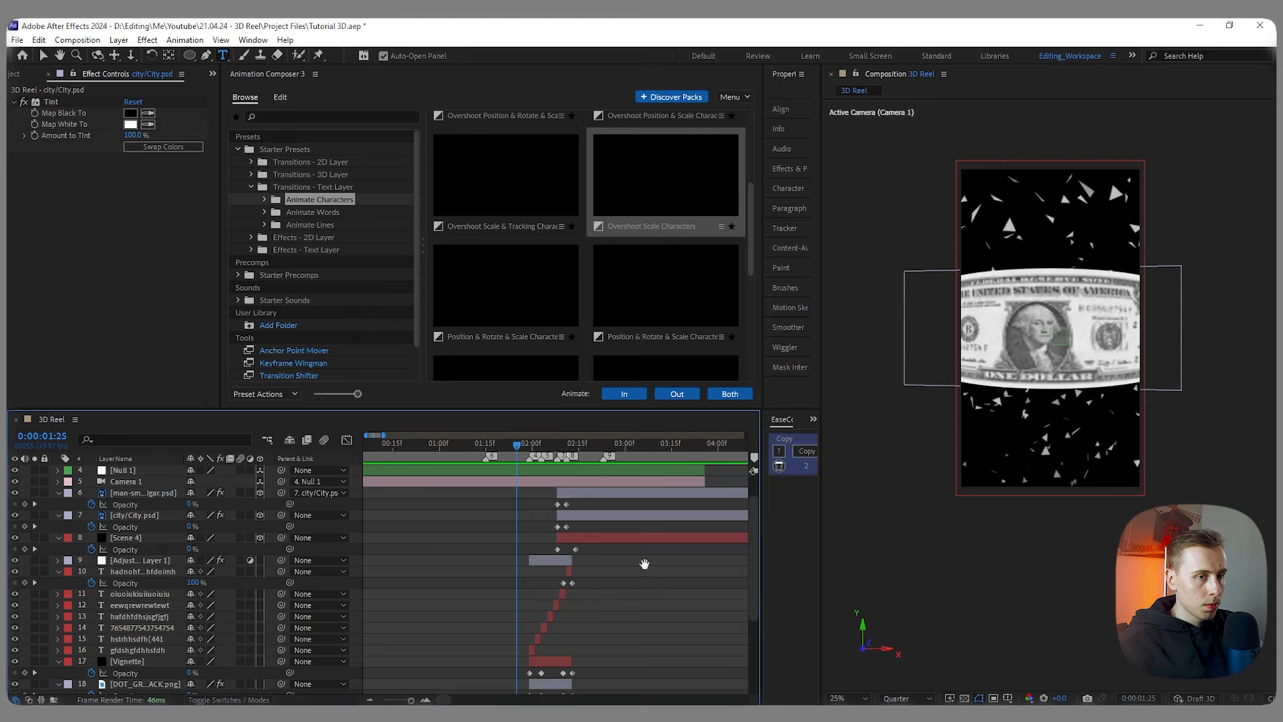
key(space)
key(space)
Step: Ease the city layer's position keyframes ending at 0:00:02:23 with an early speed peak and slow finish, and check the motion at 0:00:02:15
key(v)
click(633, 495)
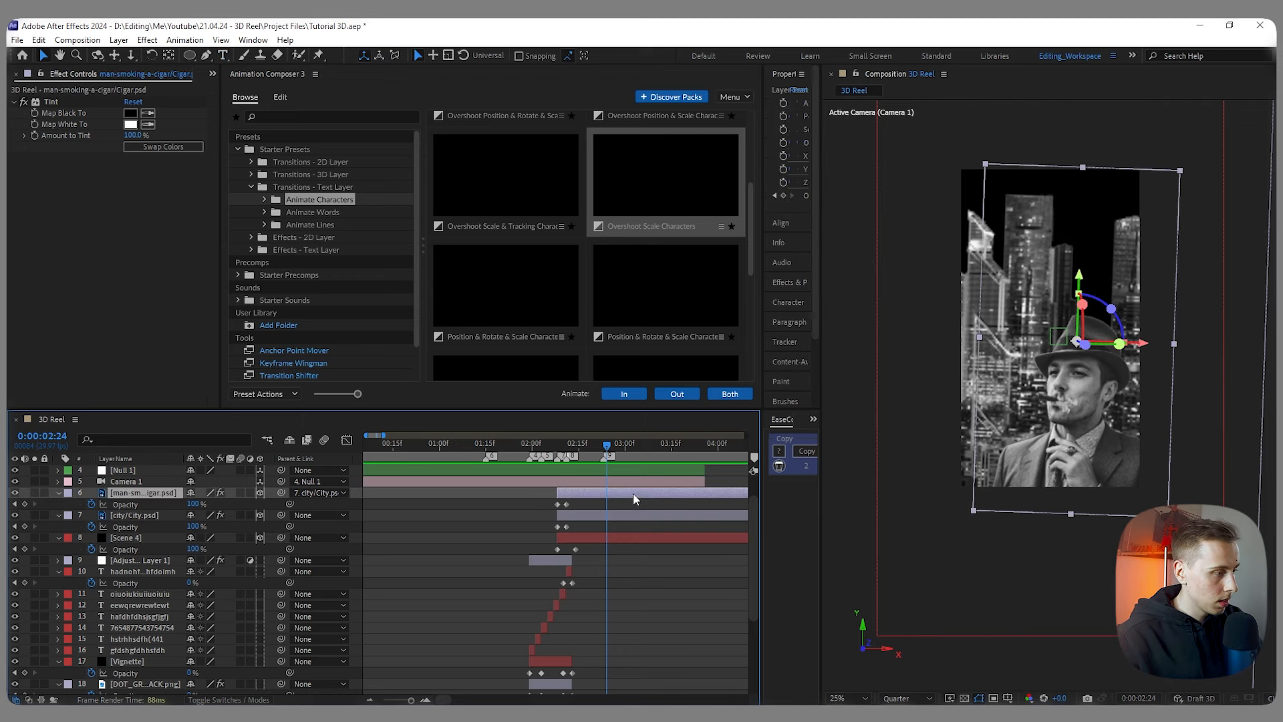
click(620, 514)
key(u)
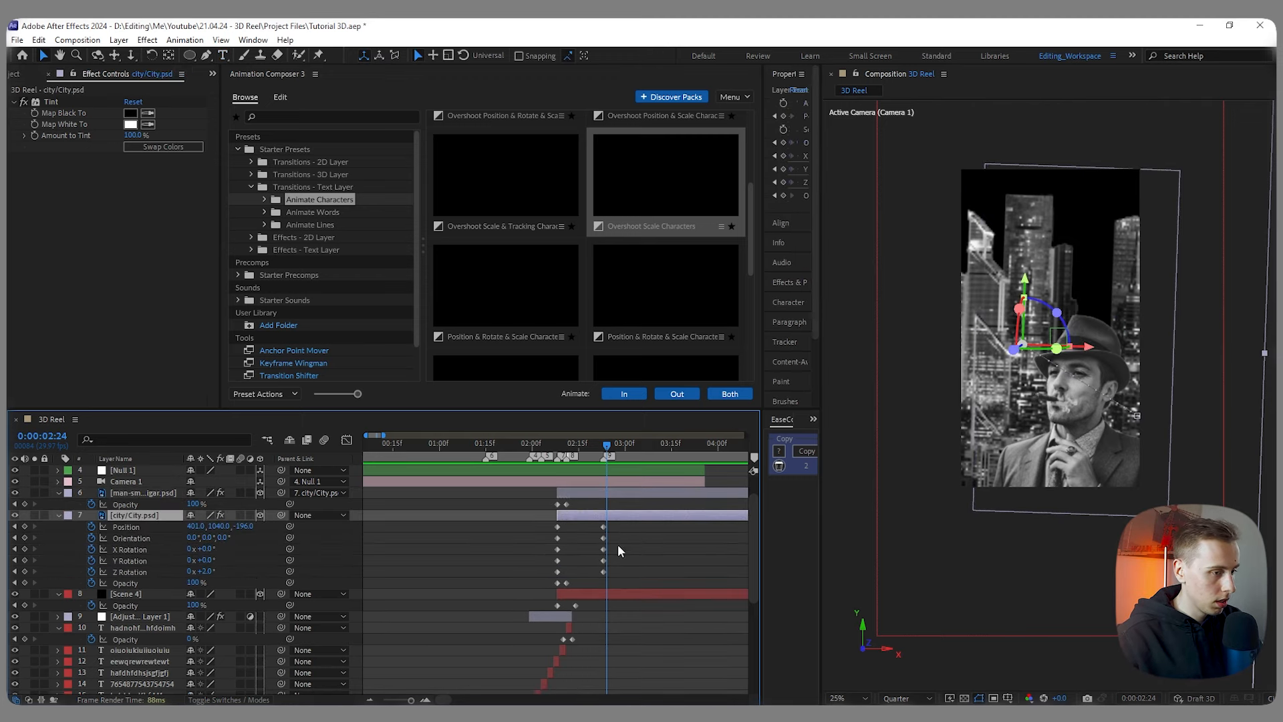
scroll(545, 550, up, 2)
key(j)
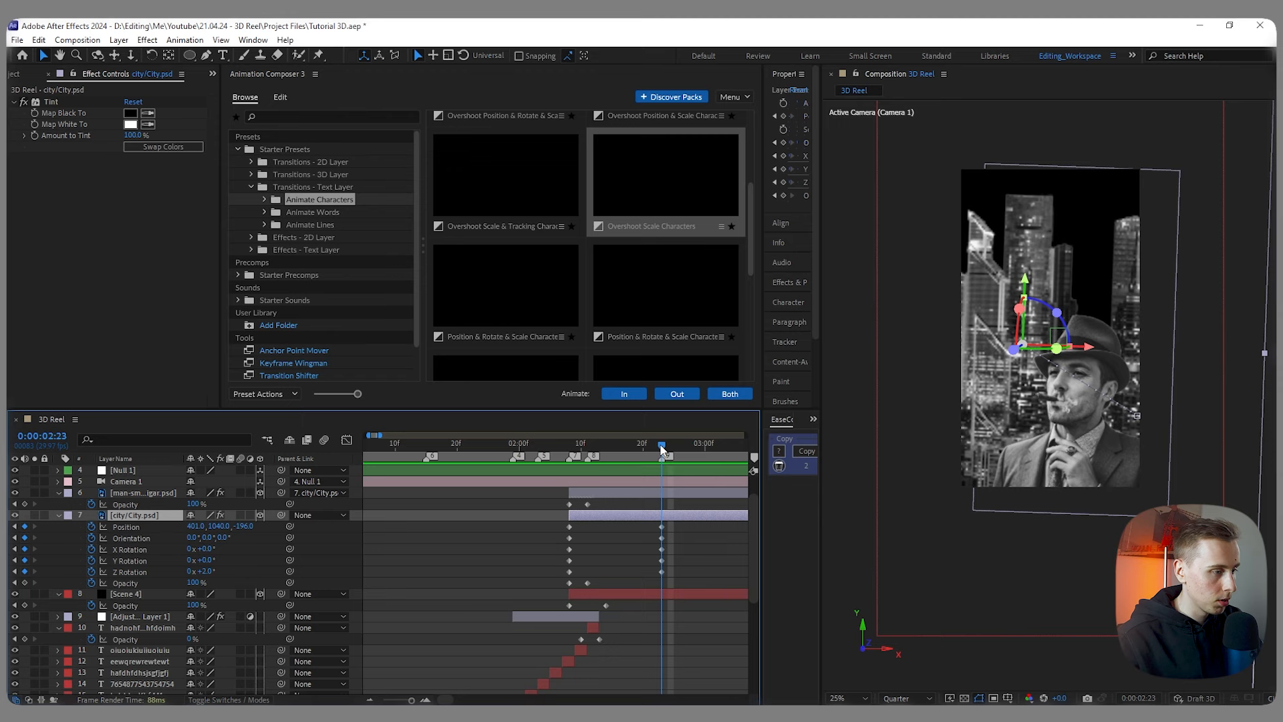
drag(671, 519, 531, 523)
key(F9)
click(346, 439)
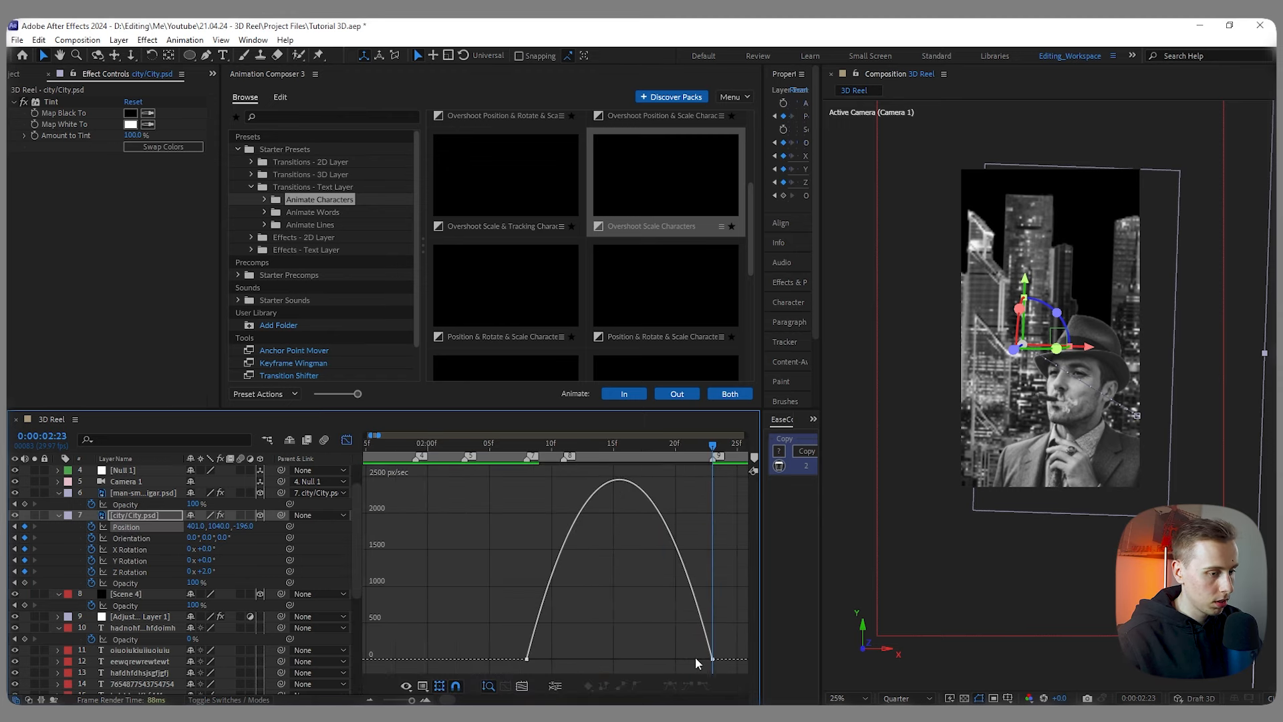
drag(678, 643, 631, 626)
drag(681, 660, 601, 667)
drag(707, 444, 621, 444)
key(minus)
click(347, 440)
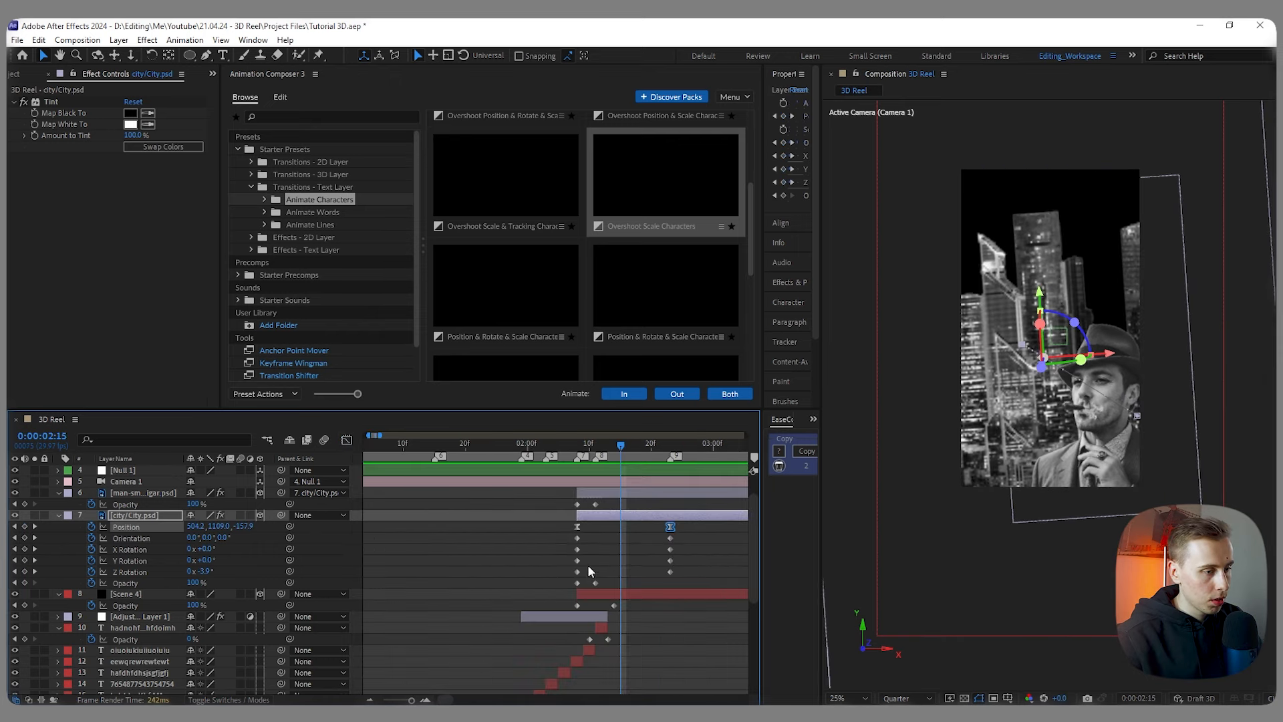
Step: Copy the city layer's position ease onto its orientation and rotation keyframes, and collapse the city and man layers
click(695, 533)
drag(696, 539, 572, 527)
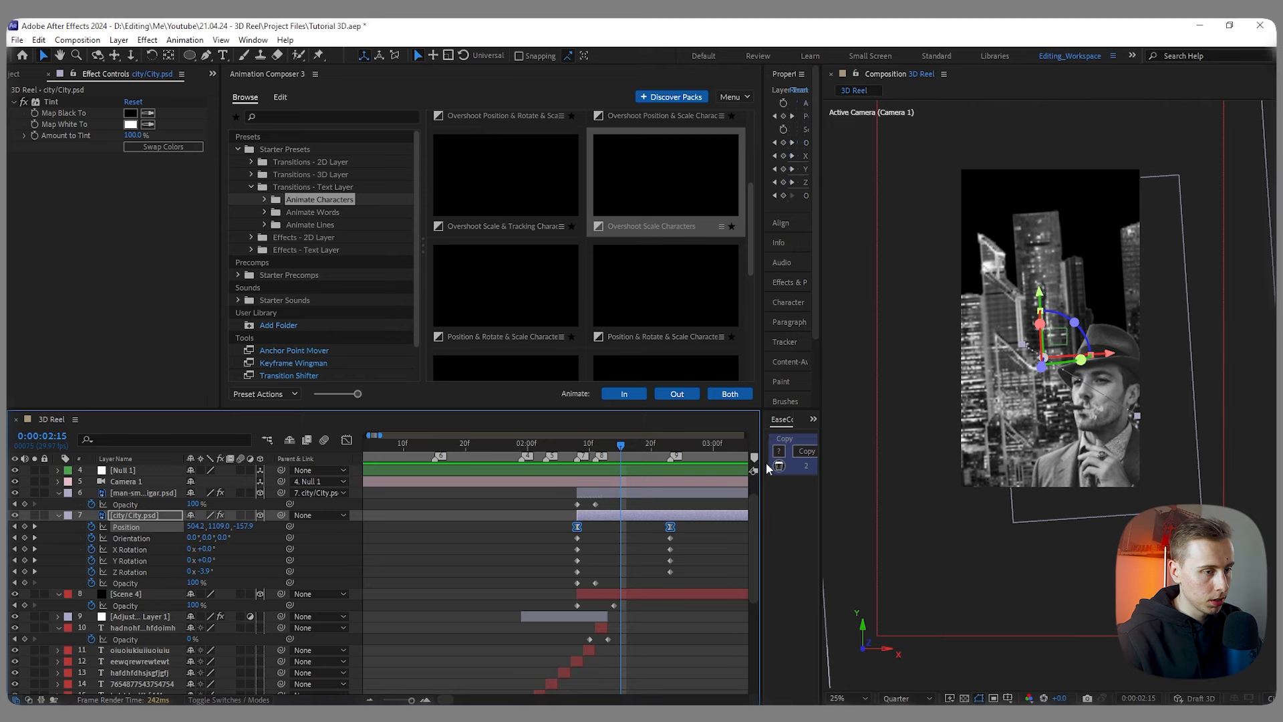
drag(760, 460, 667, 460)
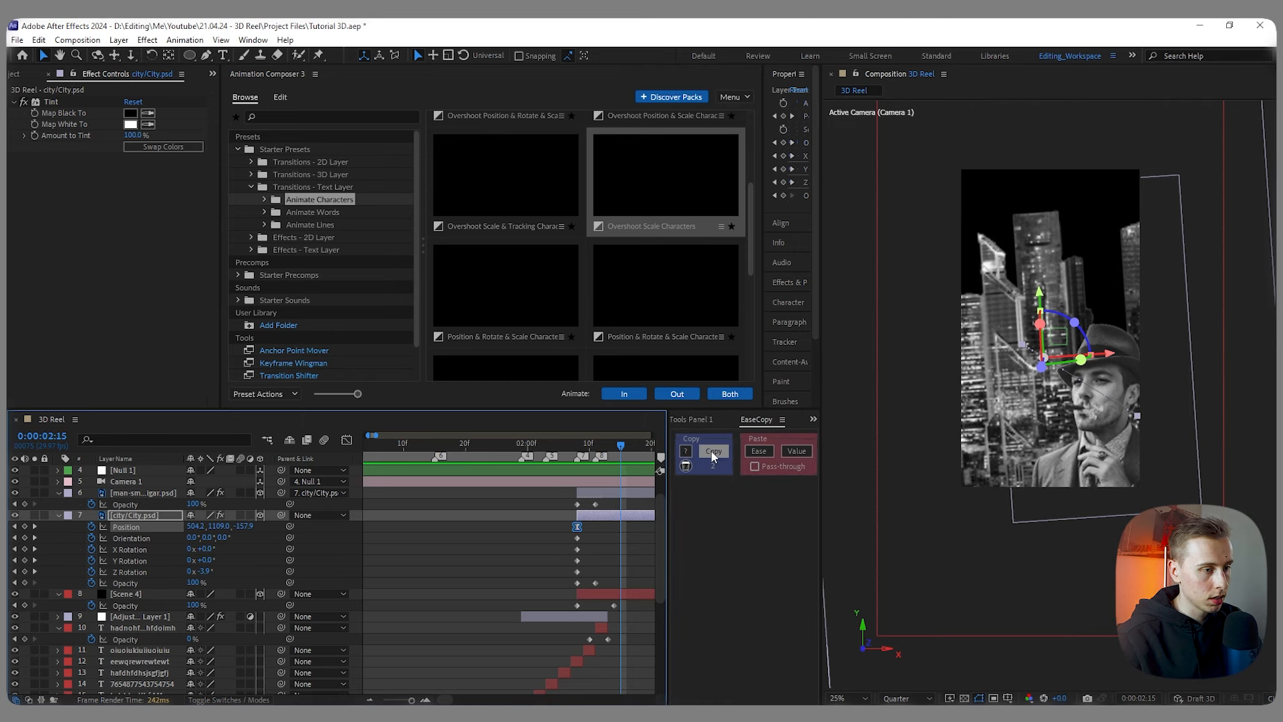
click(714, 453)
scroll(603, 560, right, 5)
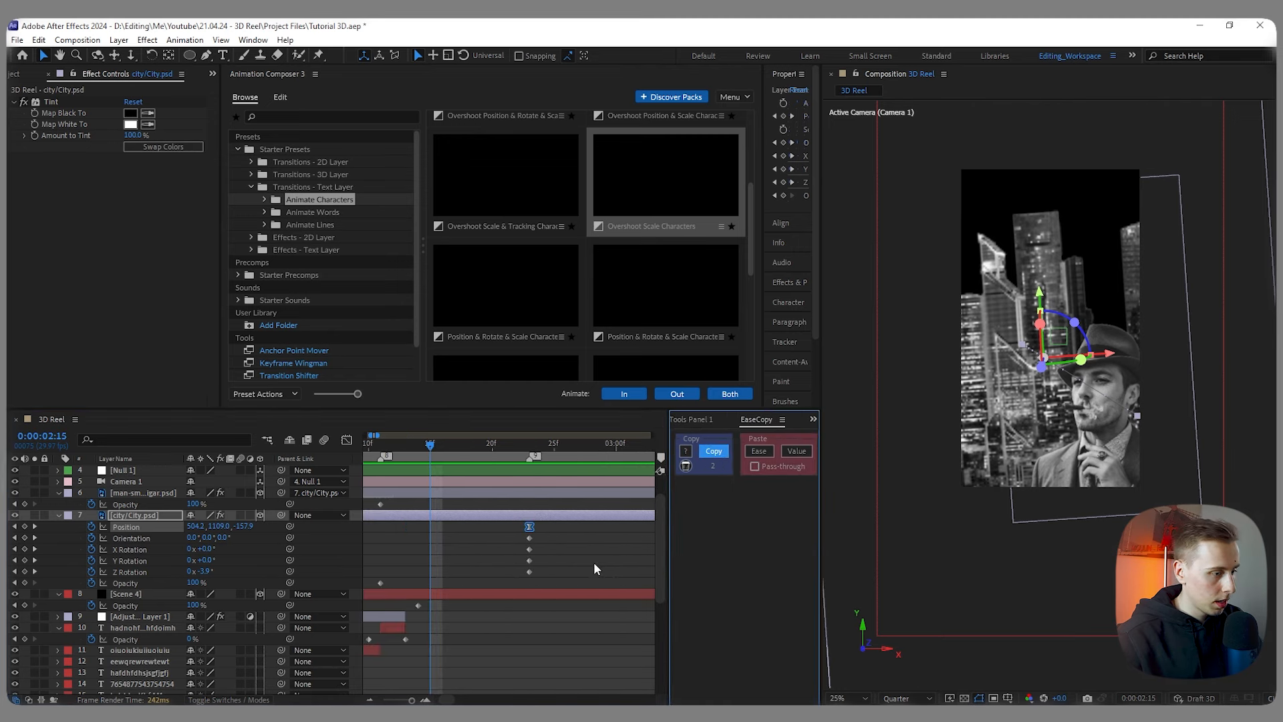
drag(570, 568, 439, 574)
click(759, 451)
mouse_move(509, 449)
mouse_down()
mouse_move(544, 470)
mouse_move(461, 465)
mouse_move(565, 467)
mouse_move(405, 467)
mouse_move(535, 461)
mouse_move(514, 462)
mouse_up()
click(58, 515)
click(58, 493)
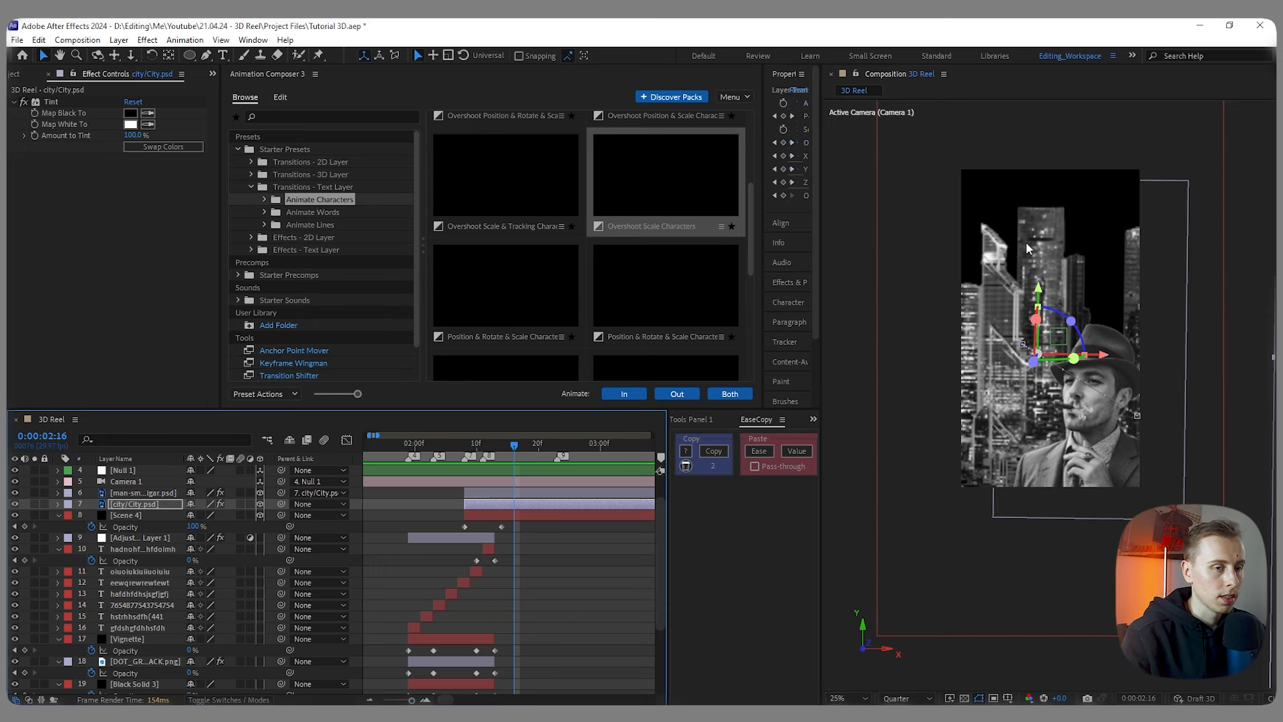
Step: Add DOT_GRID_BLACK.png from the Textures folder to the timeline between the man and city layers
click(15, 74)
click(25, 294)
drag(79, 308, 153, 531)
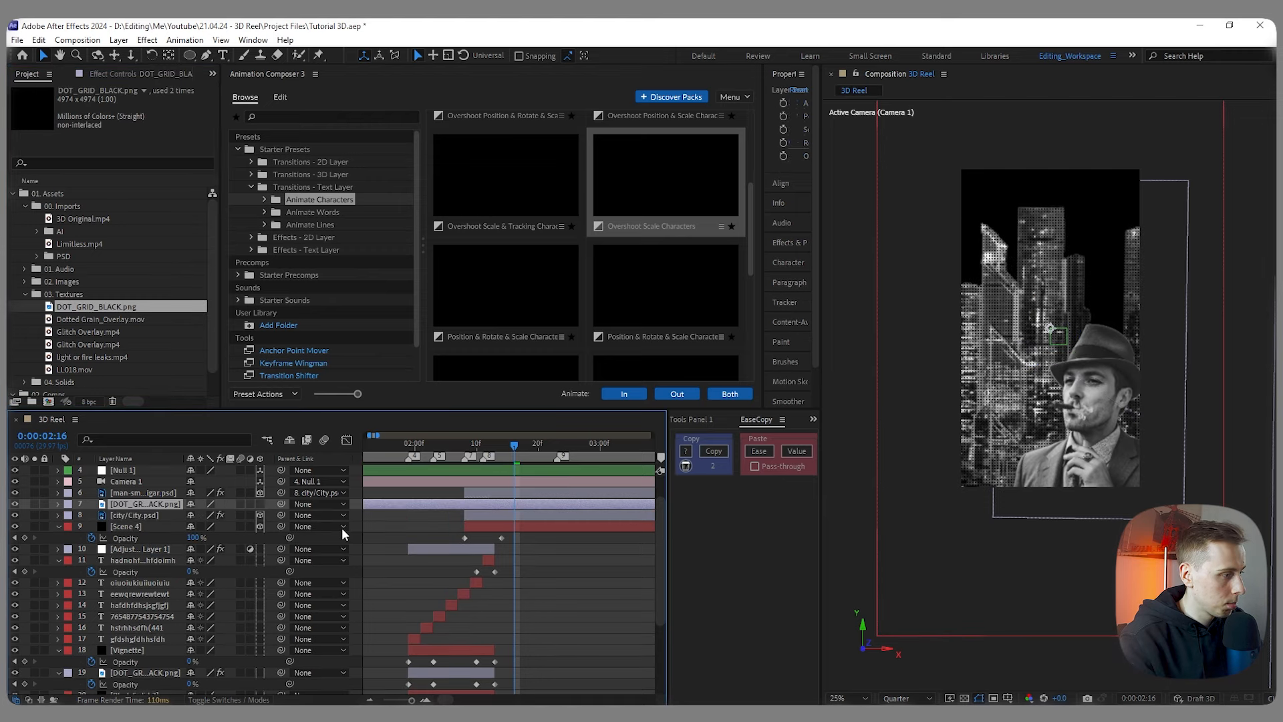
Step: Trim the new dot grid layer so it starts together with the city layer, deleting the earlier part
key(ctrl+shift+d)
click(436, 518)
mouse_move(511, 447)
mouse_down()
mouse_move(465, 446)
mouse_move(508, 446)
mouse_up()
key(Delete)
key(=)
click(570, 507)
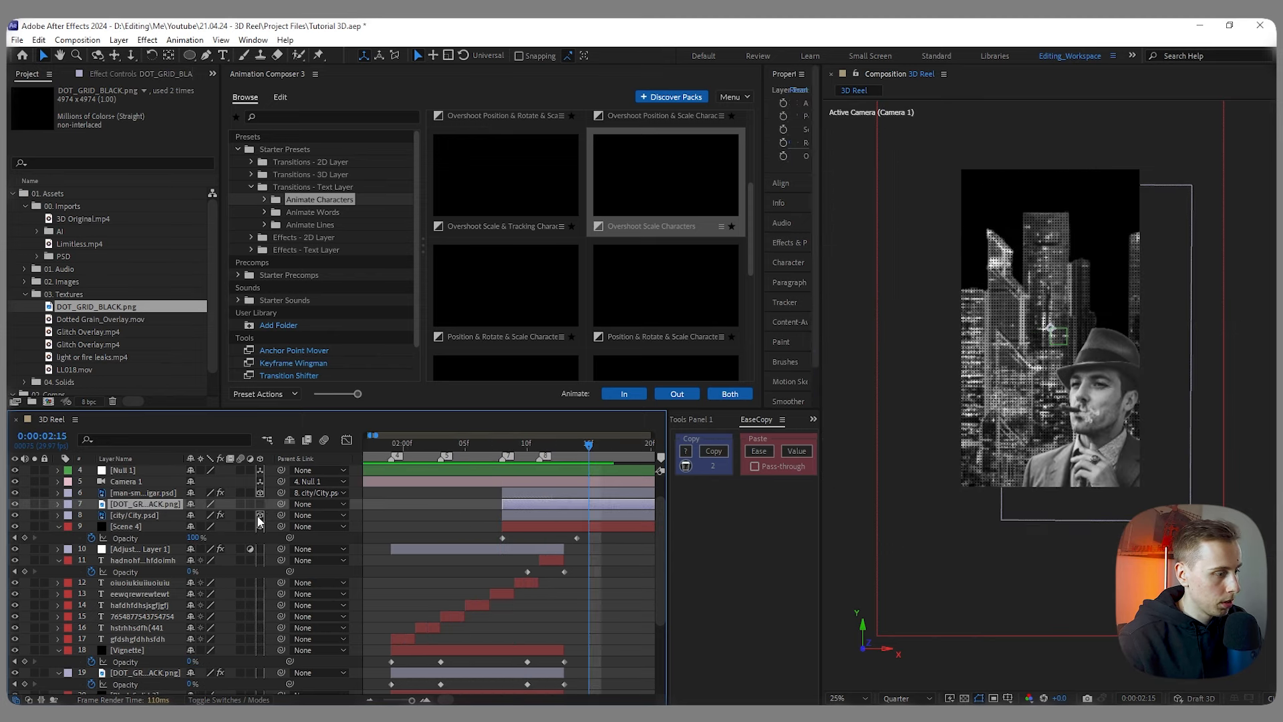
Step: Use the city layer as the dot grid's track matte, and add a Tint effect to the grid mapping black to white
click(228, 700)
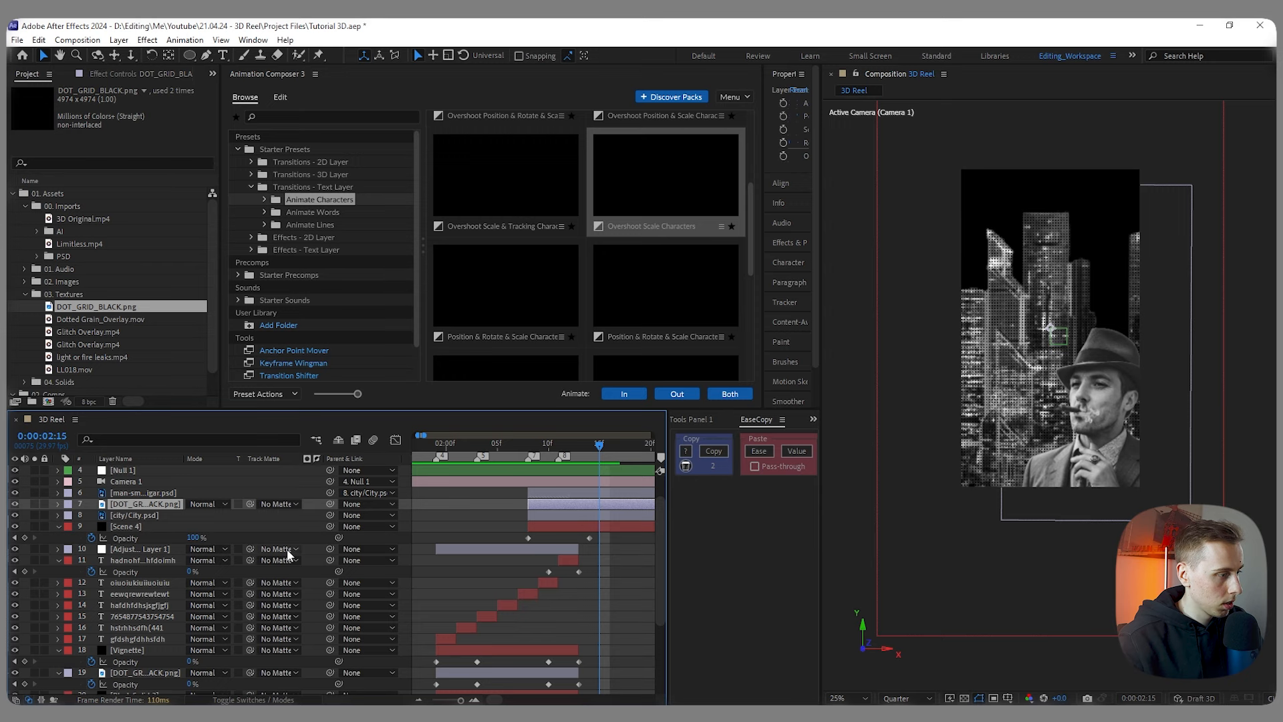
drag(250, 504, 139, 520)
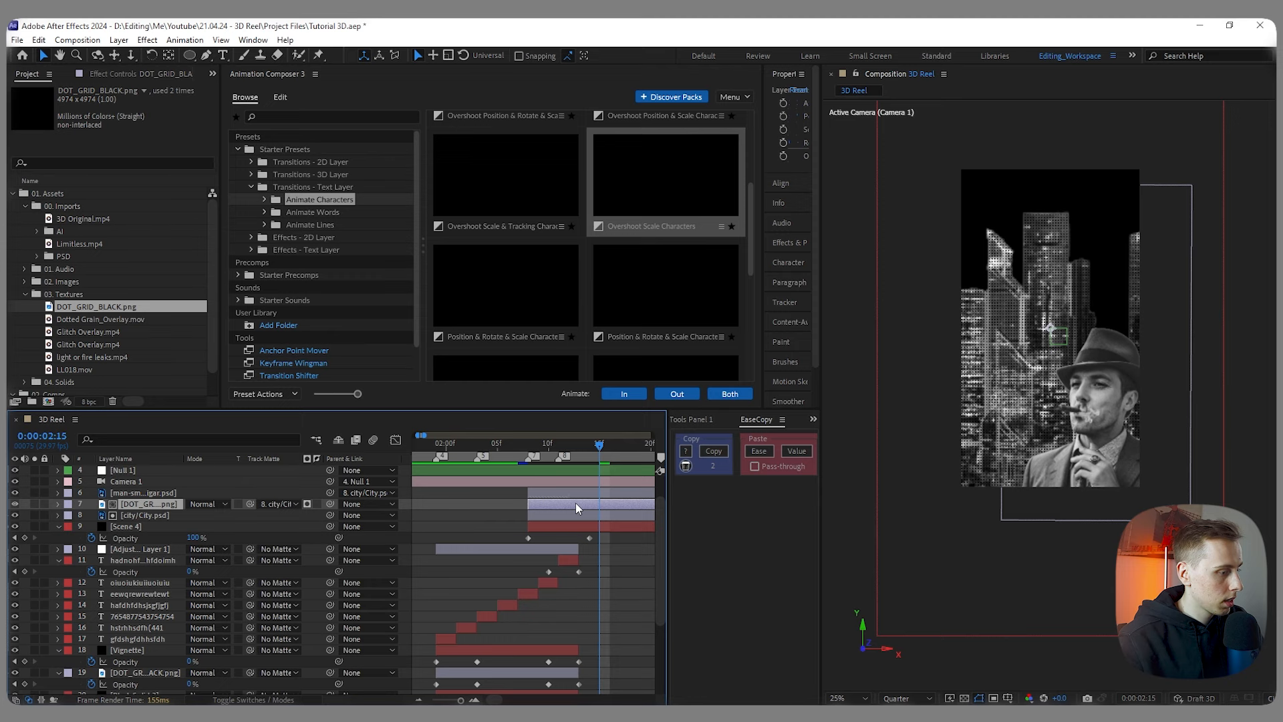
key(ctrl+space)
text(tint)
key(Return)
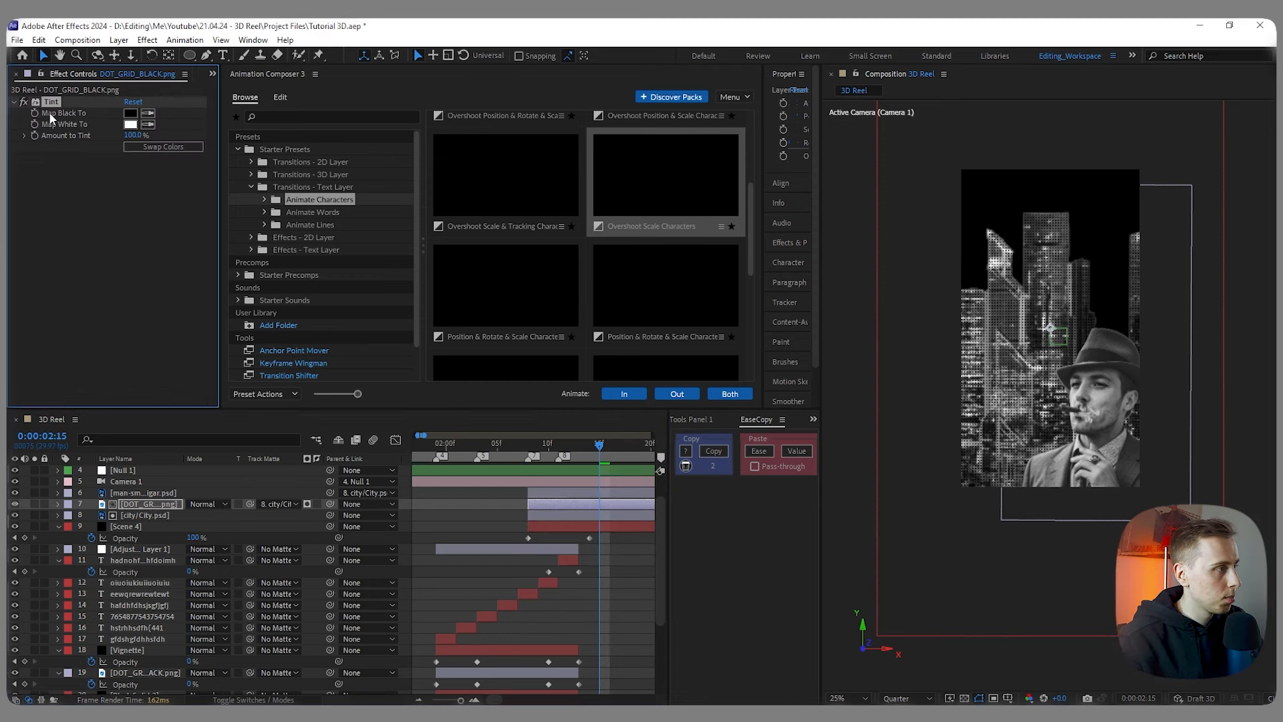
click(131, 125)
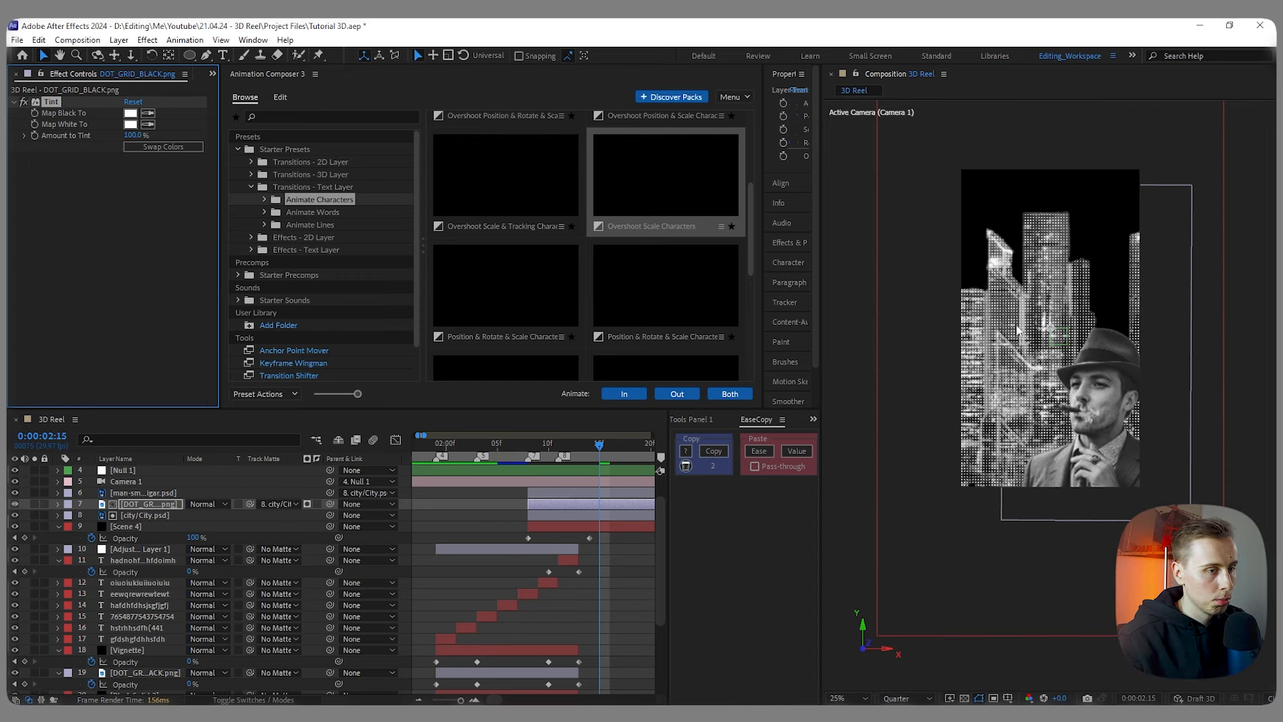
Step: Set the white dot grid layer's opacity to 15% and check the look at 0:00:02:18
click(153, 505)
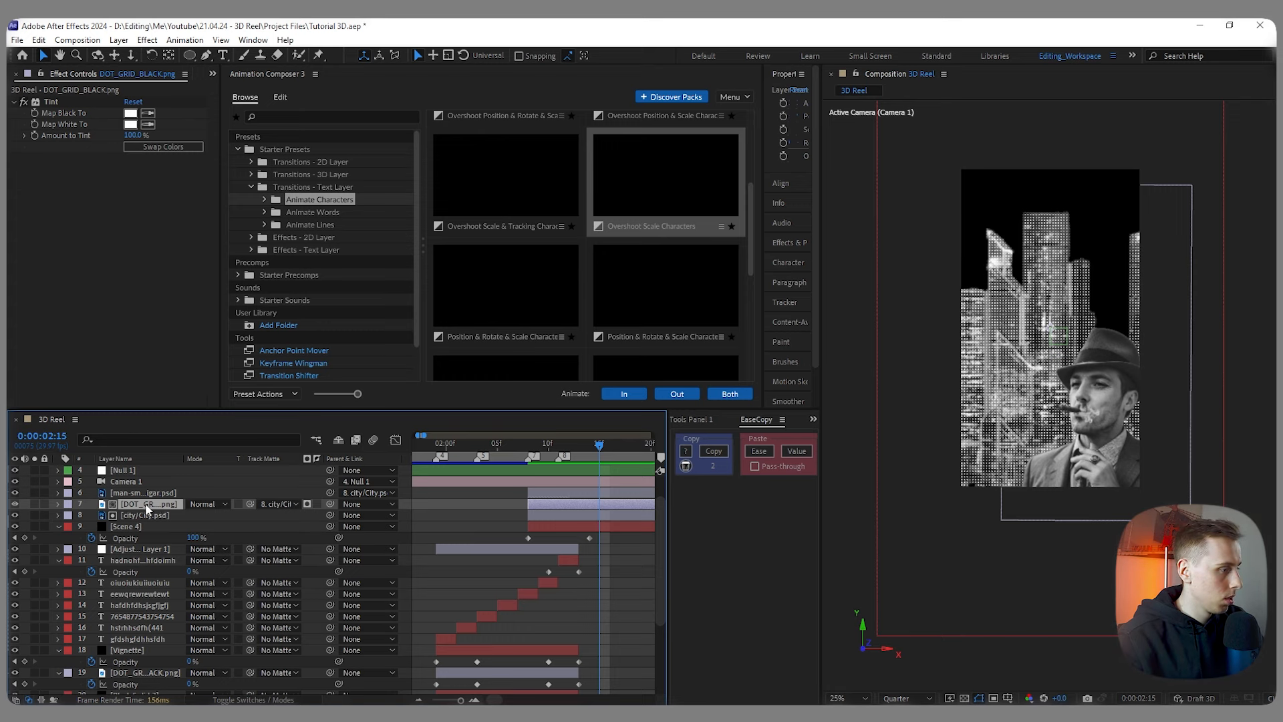
key(t)
click(196, 515)
text(1)
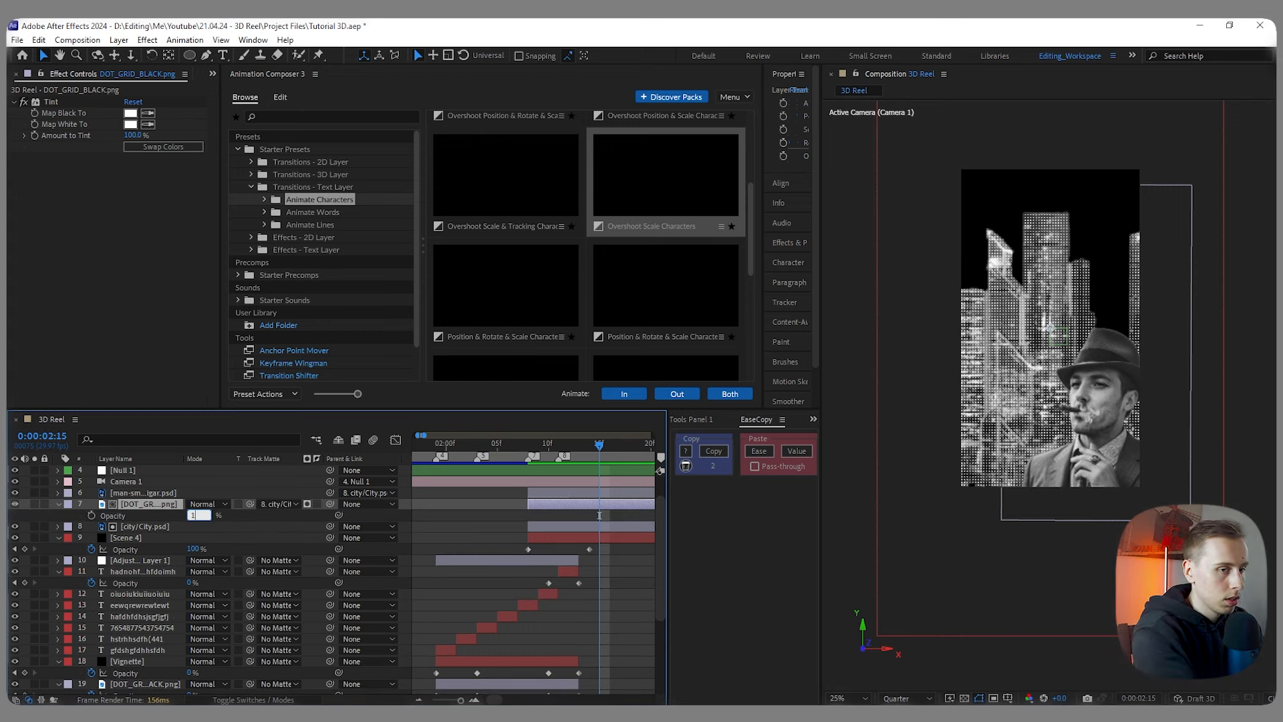
text(0)
key(Return)
text(15)
key(Return)
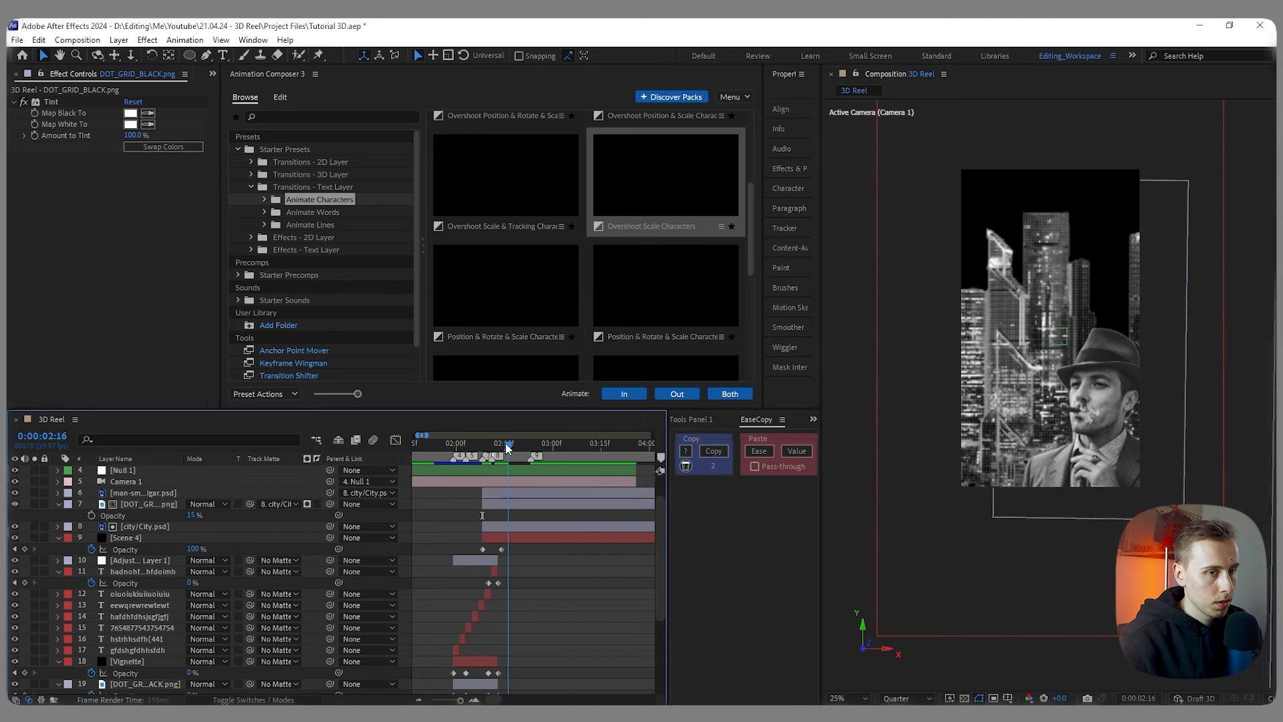
drag(508, 445, 514, 445)
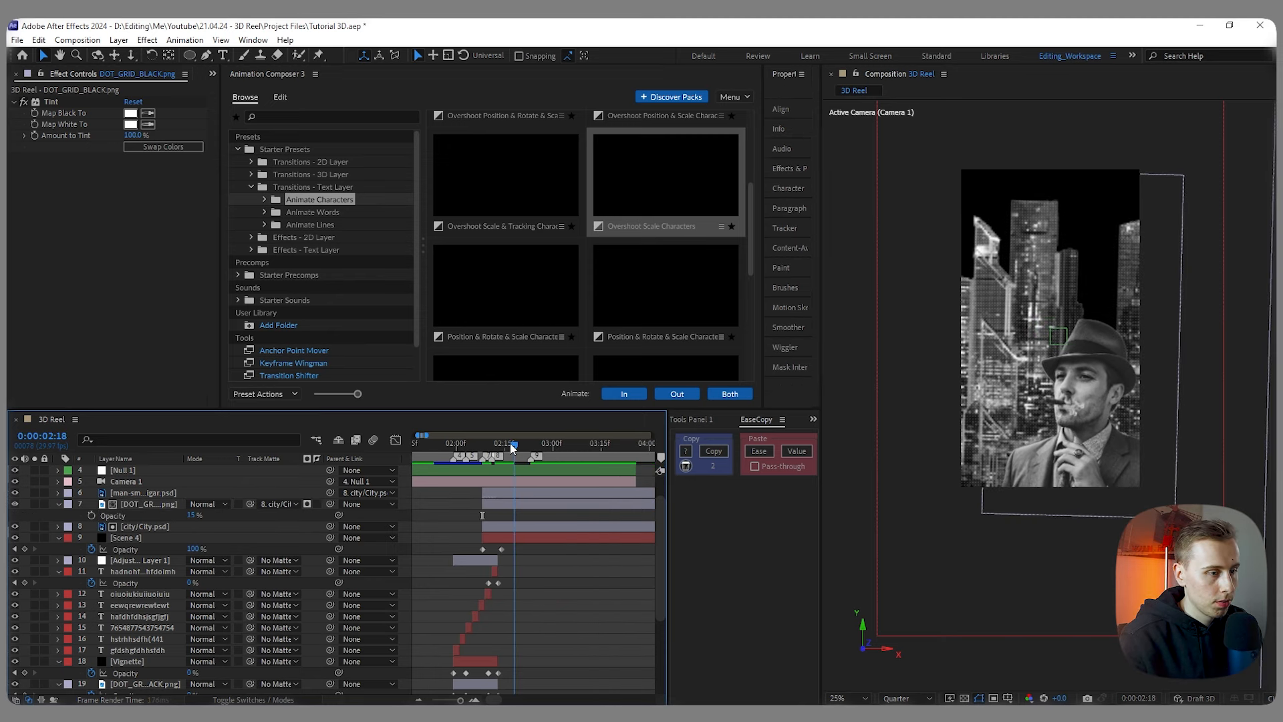
Step: Duplicate the man layer and add a Fill effect in white to the upper copy
click(559, 492)
key(ctrl+d)
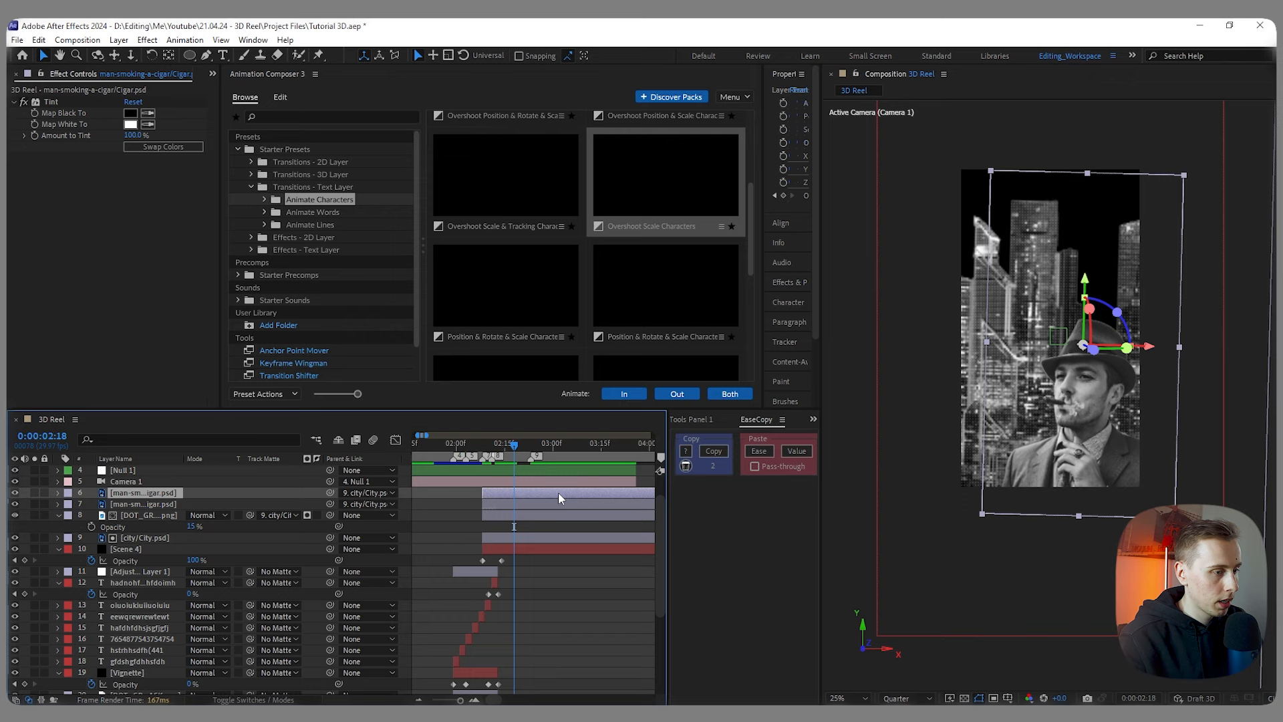
key(ctrl+space)
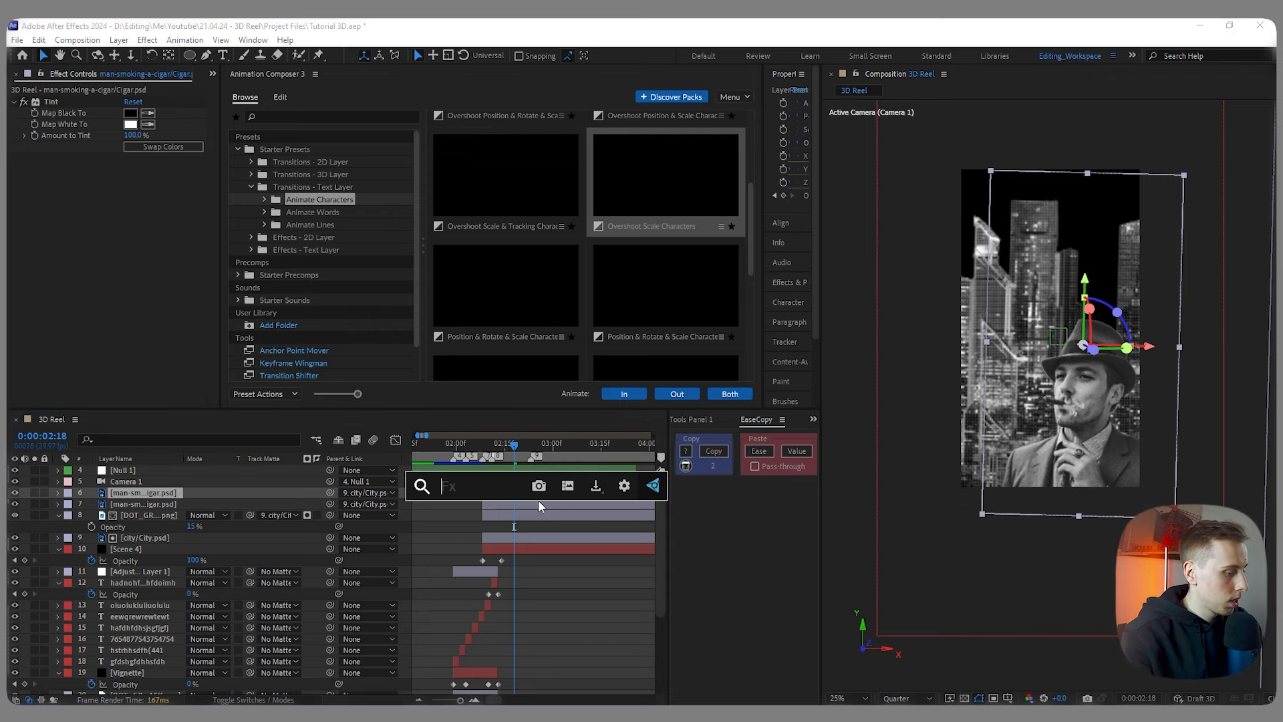
text(fill)
key(Return)
click(130, 192)
drag(461, 476, 382, 438)
click(671, 445)
click(532, 495)
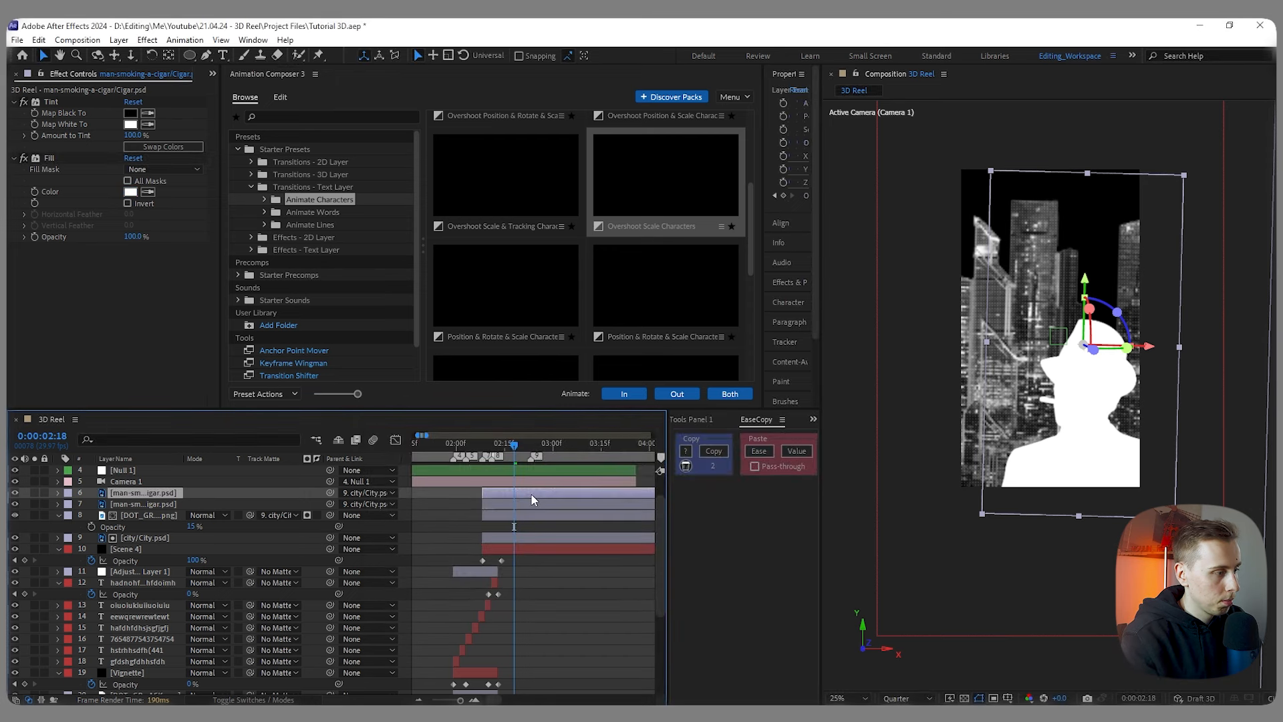
Step: Try stacking the white-filled man copy below and above the original man layer to compare the two orders
key(ctrl+bracketleft)
key(ctrl+bracketright)
key(ctrl+bracketleft)
key(ctrl+bracketright)
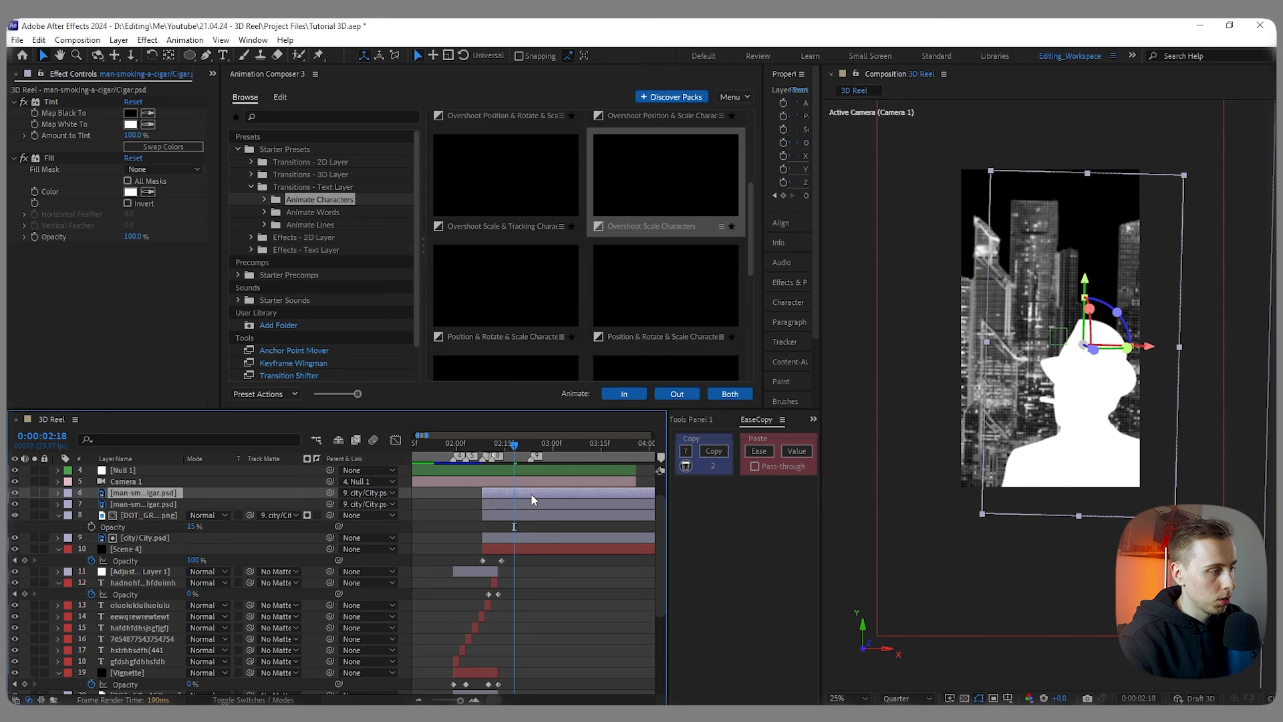
key(ctrl+bracketleft)
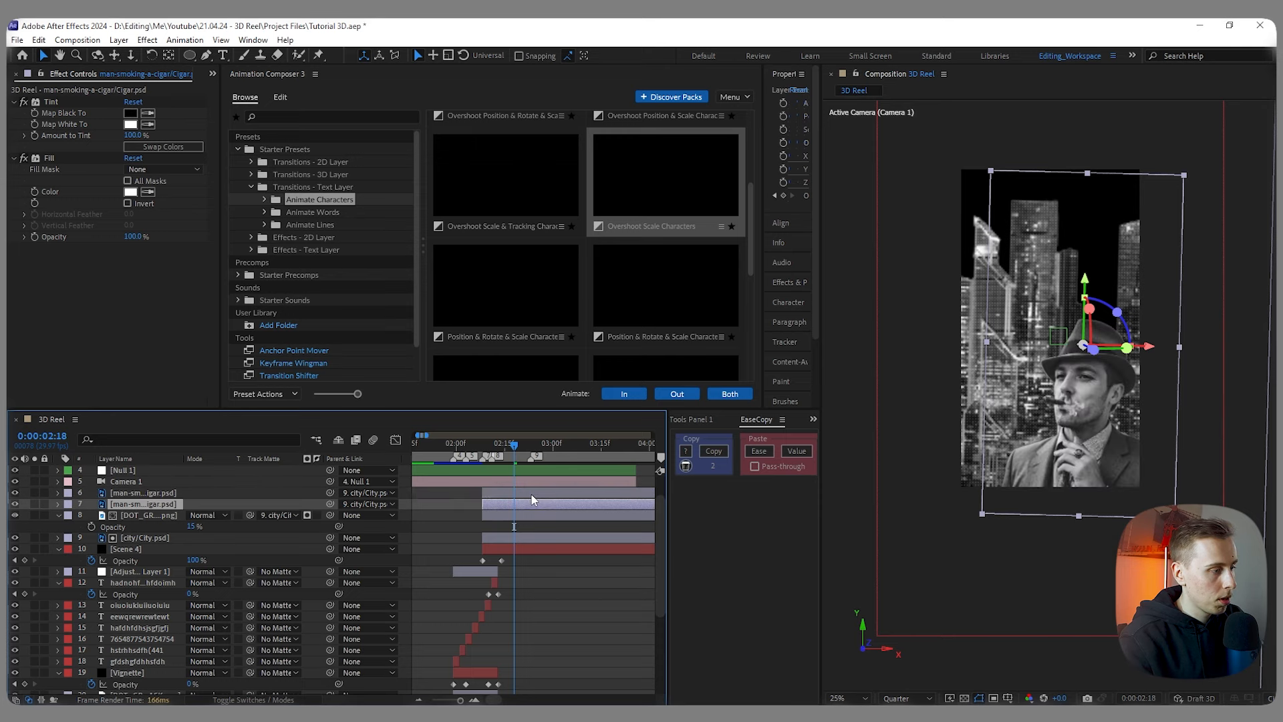
key(ctrl+bracketright)
key(ctrl+bracketleft)
key(ctrl+bracketright)
Step: Shift the white-filled man copy horizontally to an X position of 644.6
key(p)
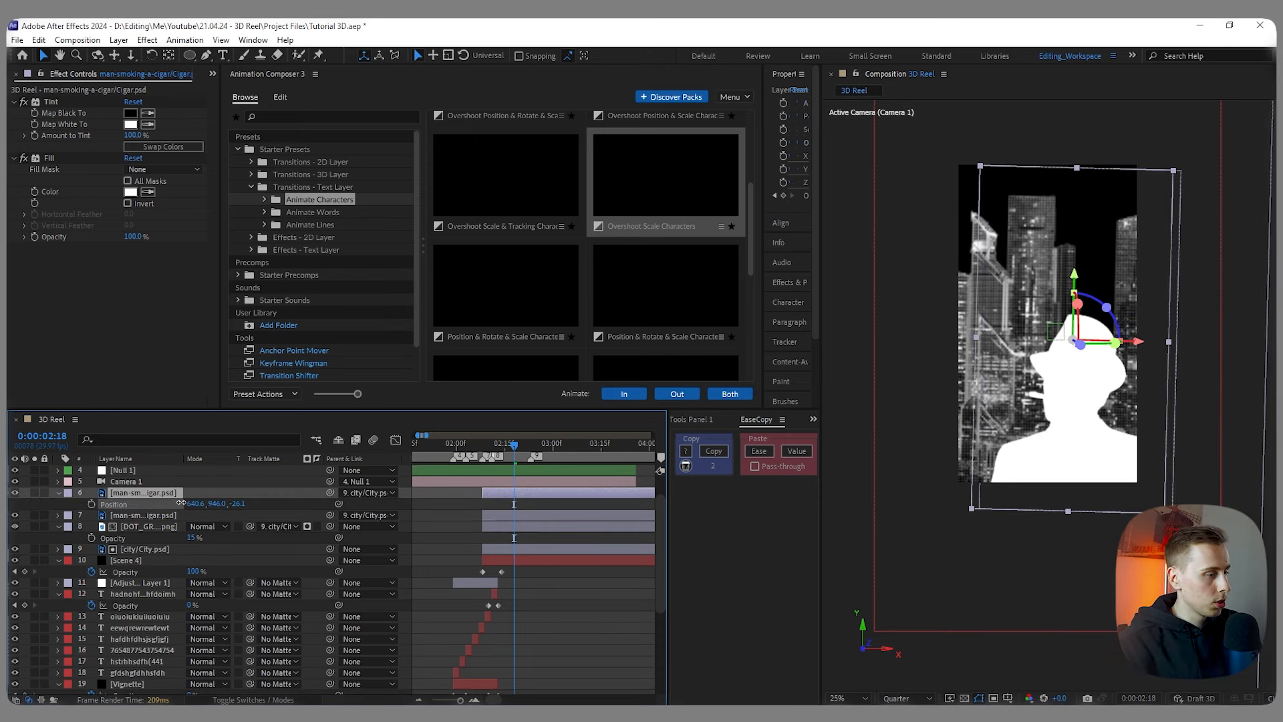
drag(182, 502, 185, 500)
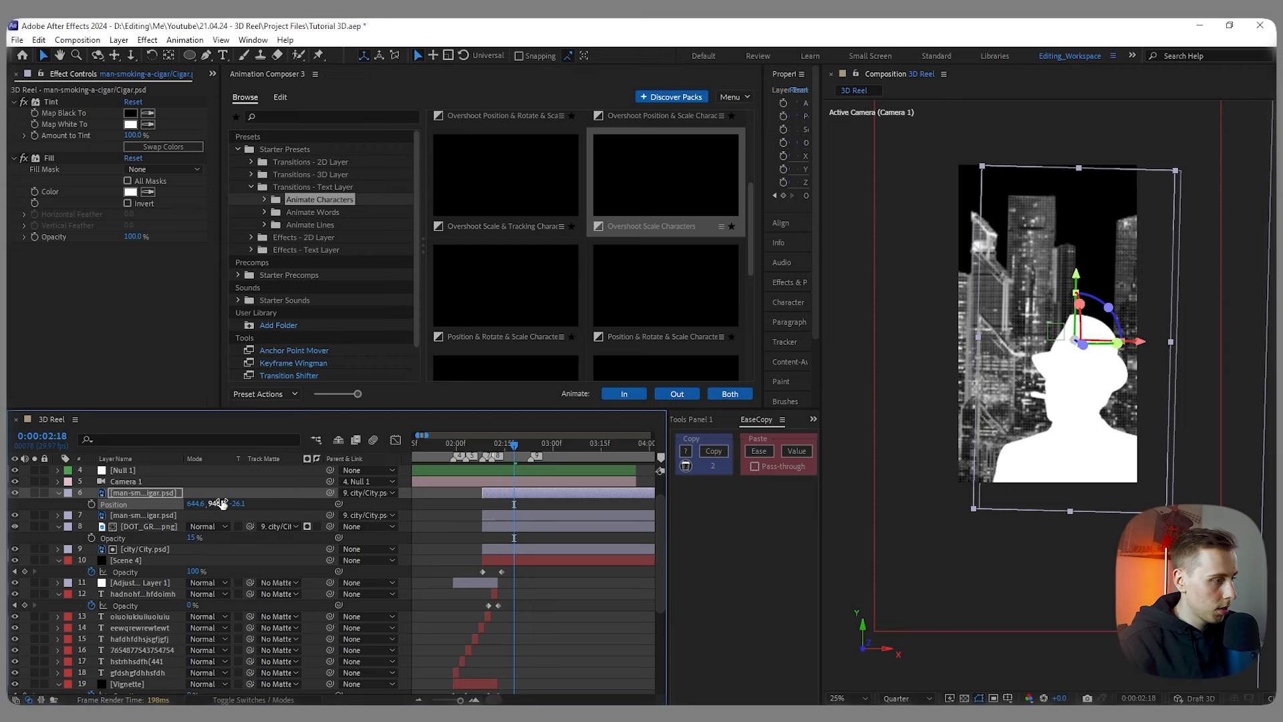
Step: Try restacking the white copy beneath the original man and moving the original to about -58.1 in Z, and undo both
key(ctrl+bracketleft)
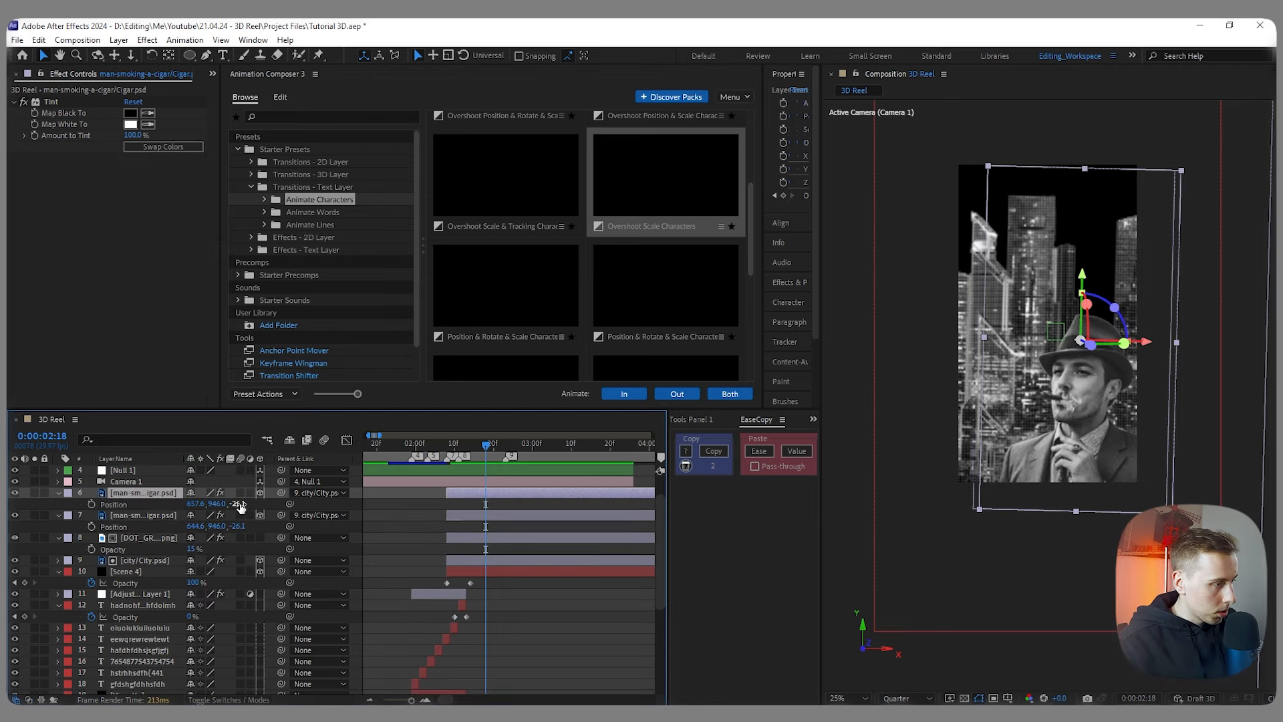
drag(238, 504, 220, 504)
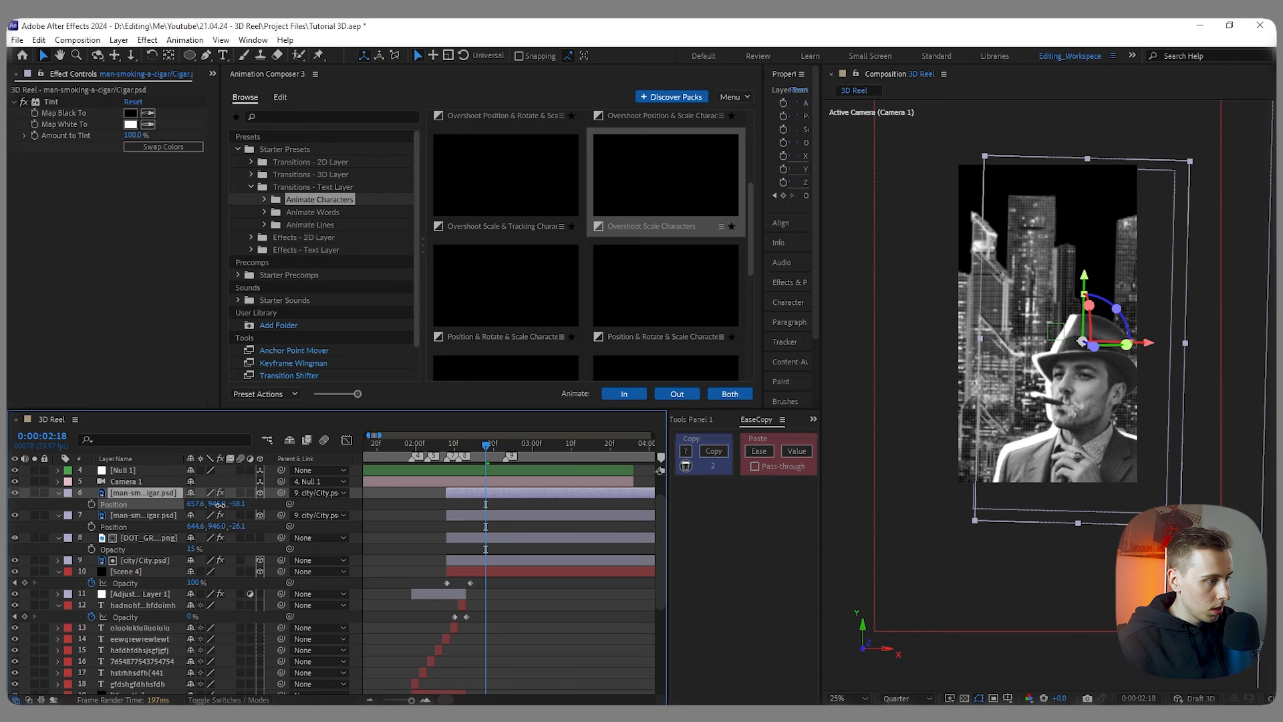
key(ctrl+z)
key(ctrl+z)
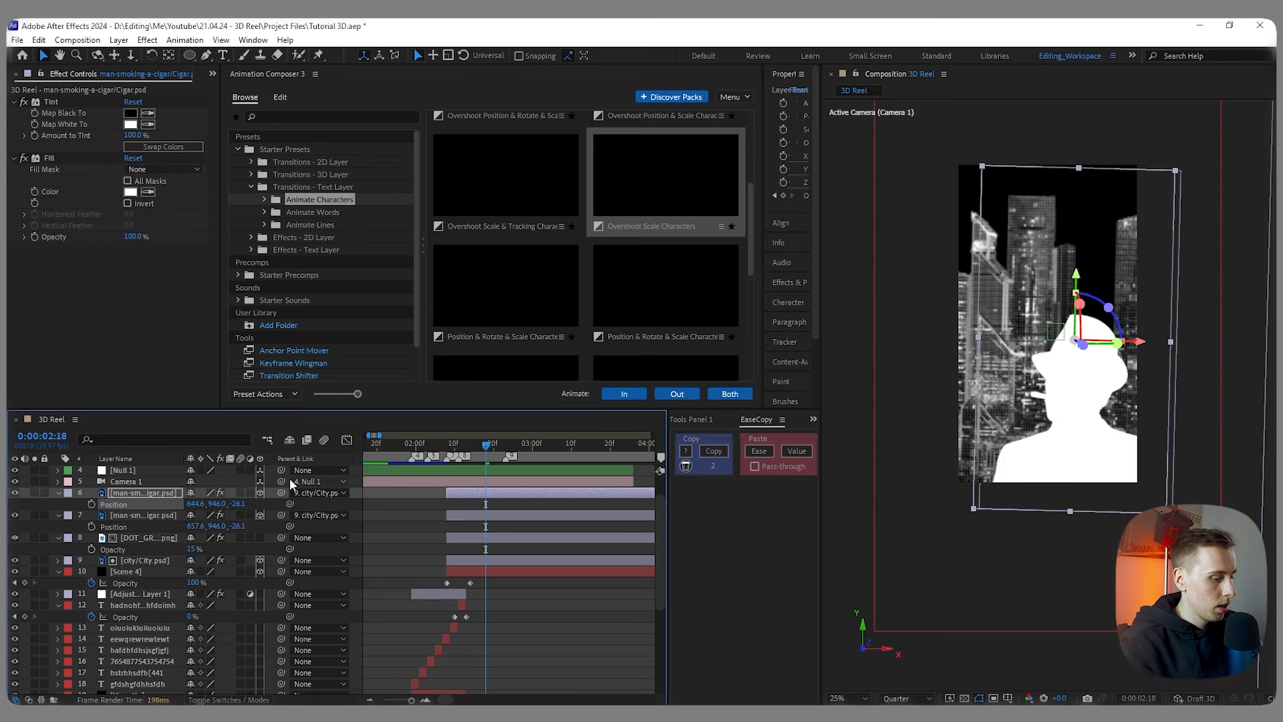
Step: Stack the white-filled man copy beneath the original man, shift the copy to X 629.6, and bring the original to -34.1 in Z
key(ctrl+bracketleft)
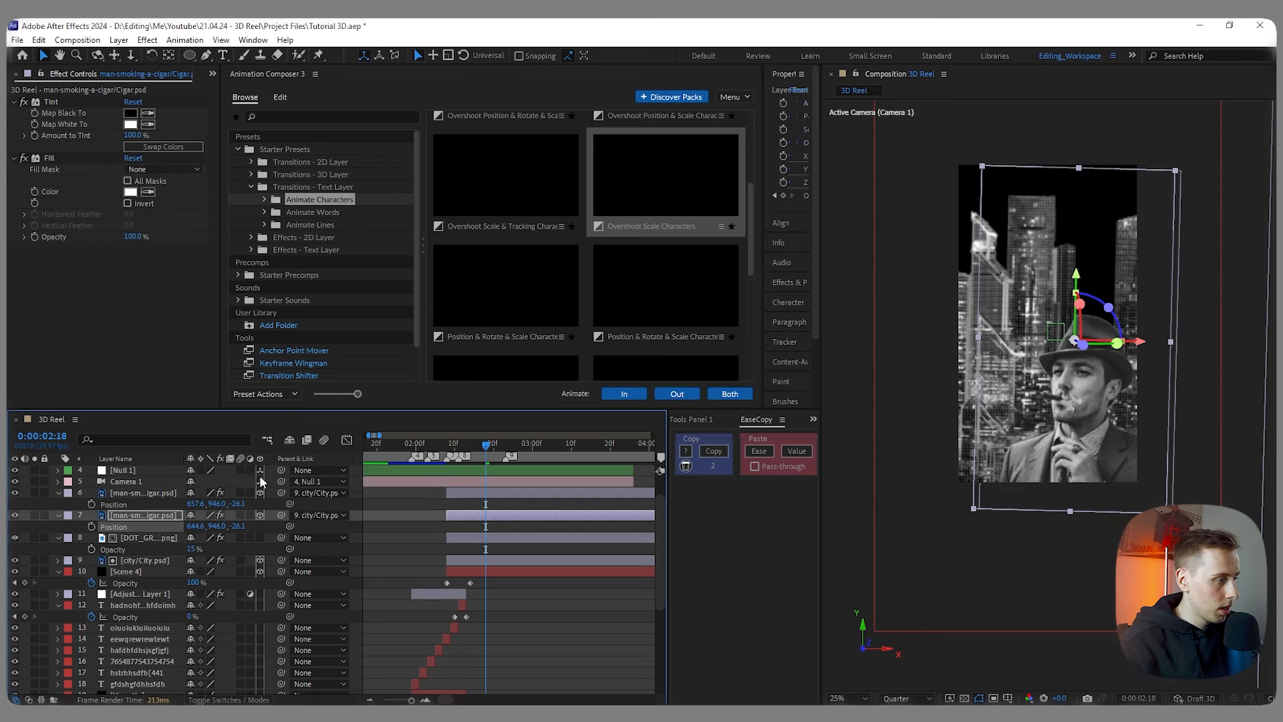
drag(196, 504, 163, 506)
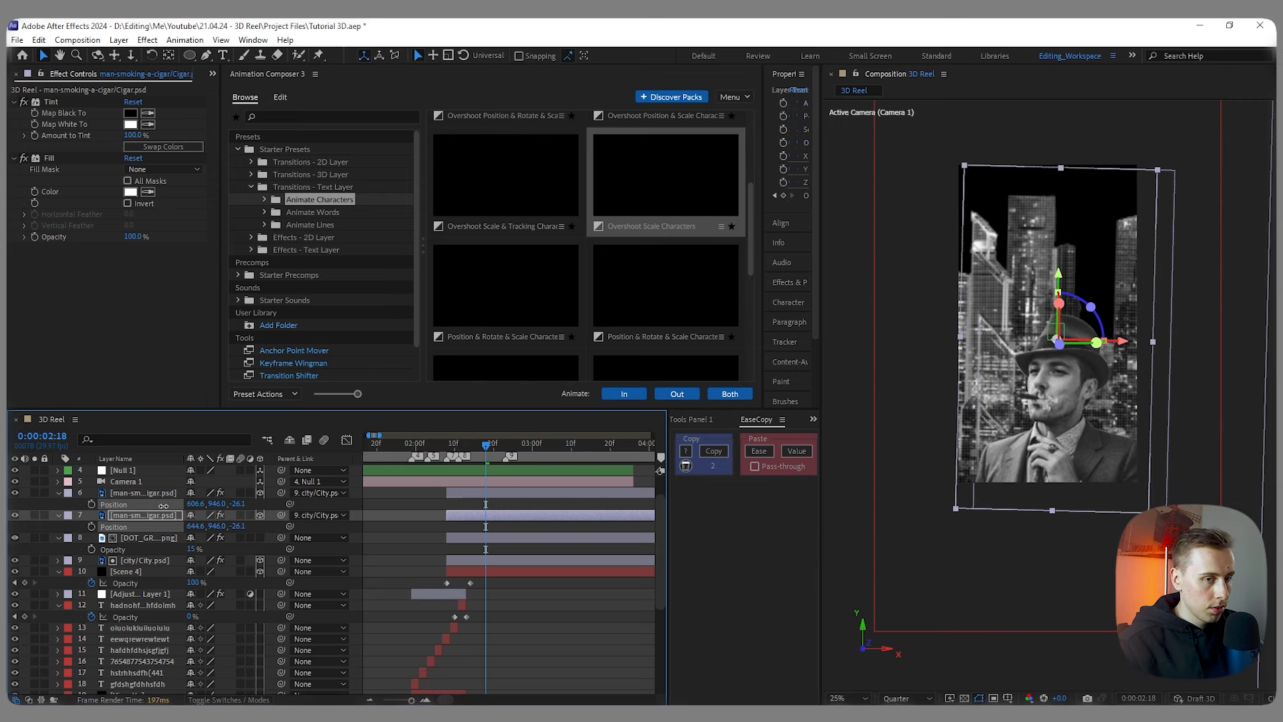
key(ctrl+z)
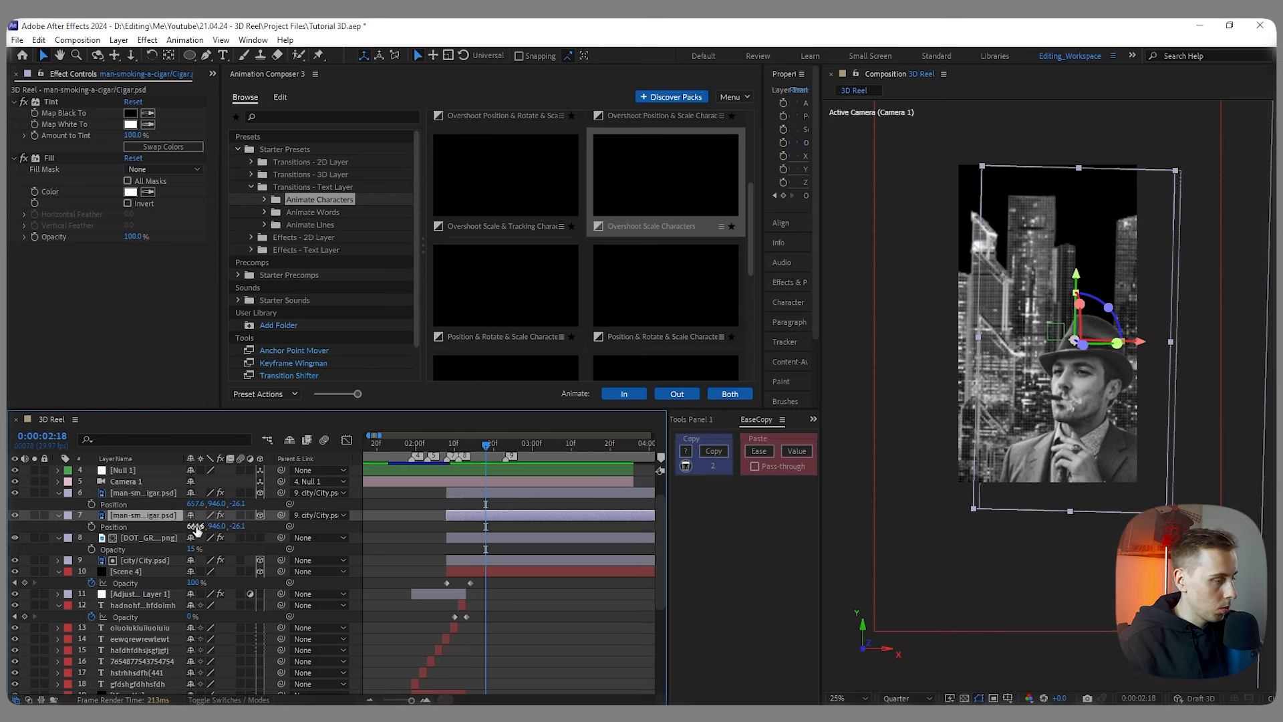
drag(192, 526, 236, 526)
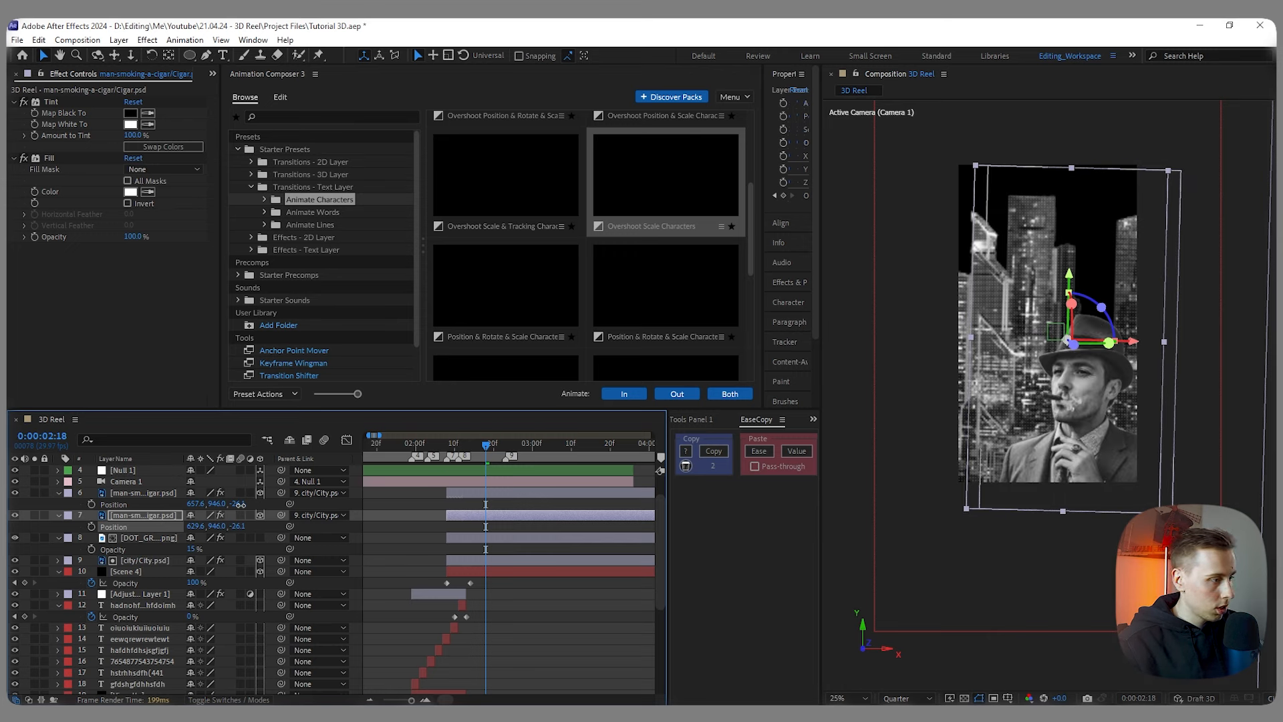
drag(234, 504, 230, 504)
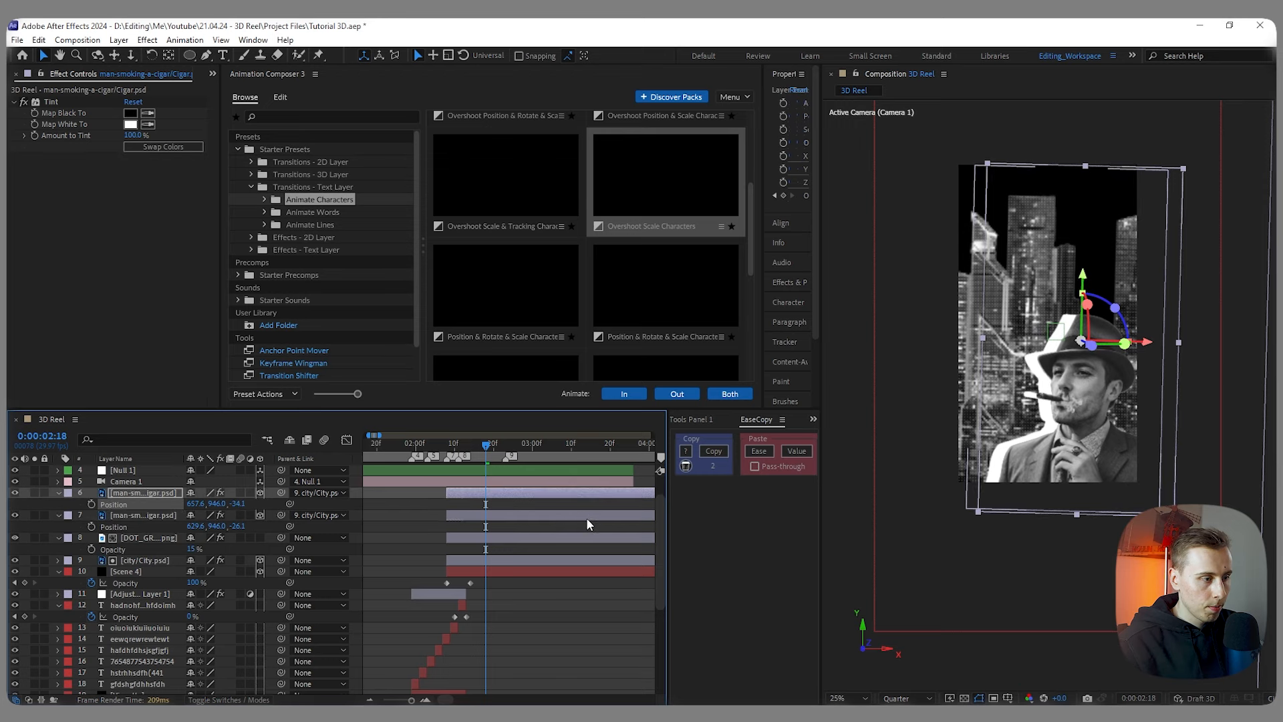
Step: Reposition the white-filled man copy to X 646.6 and Y 943 so it forms a thin edge behind the man
click(501, 516)
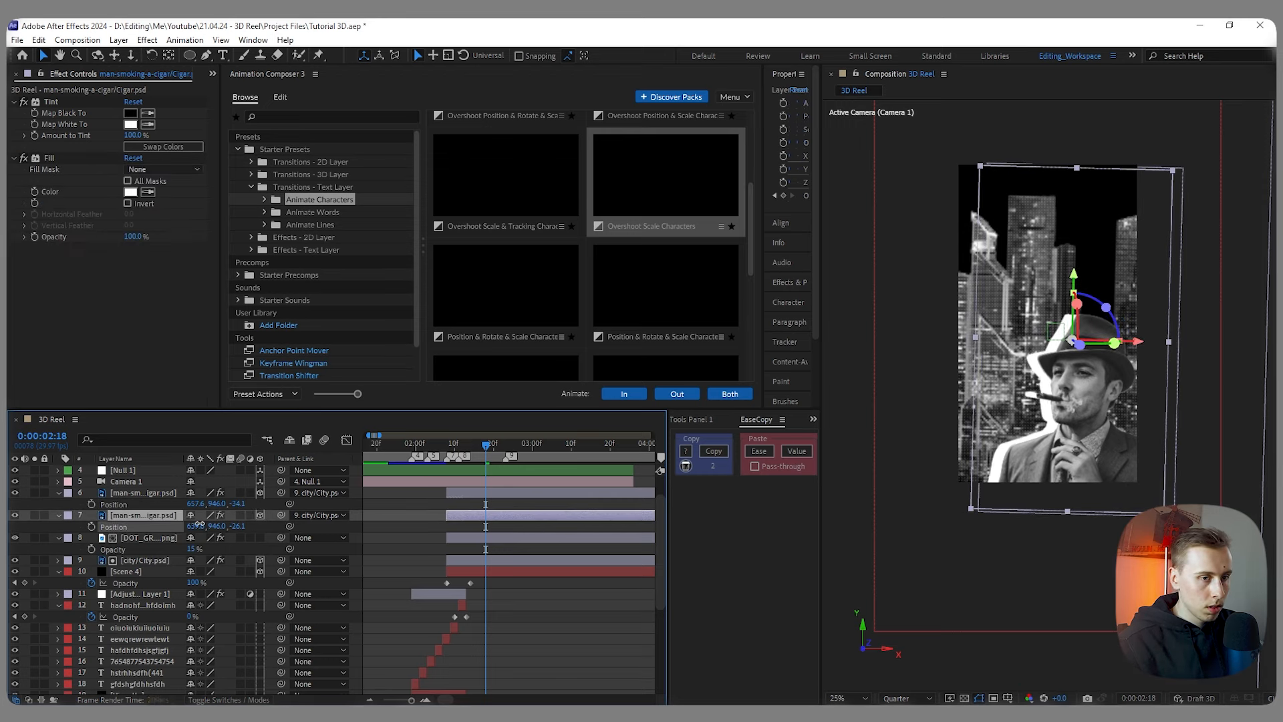
drag(199, 525, 212, 524)
click(623, 527)
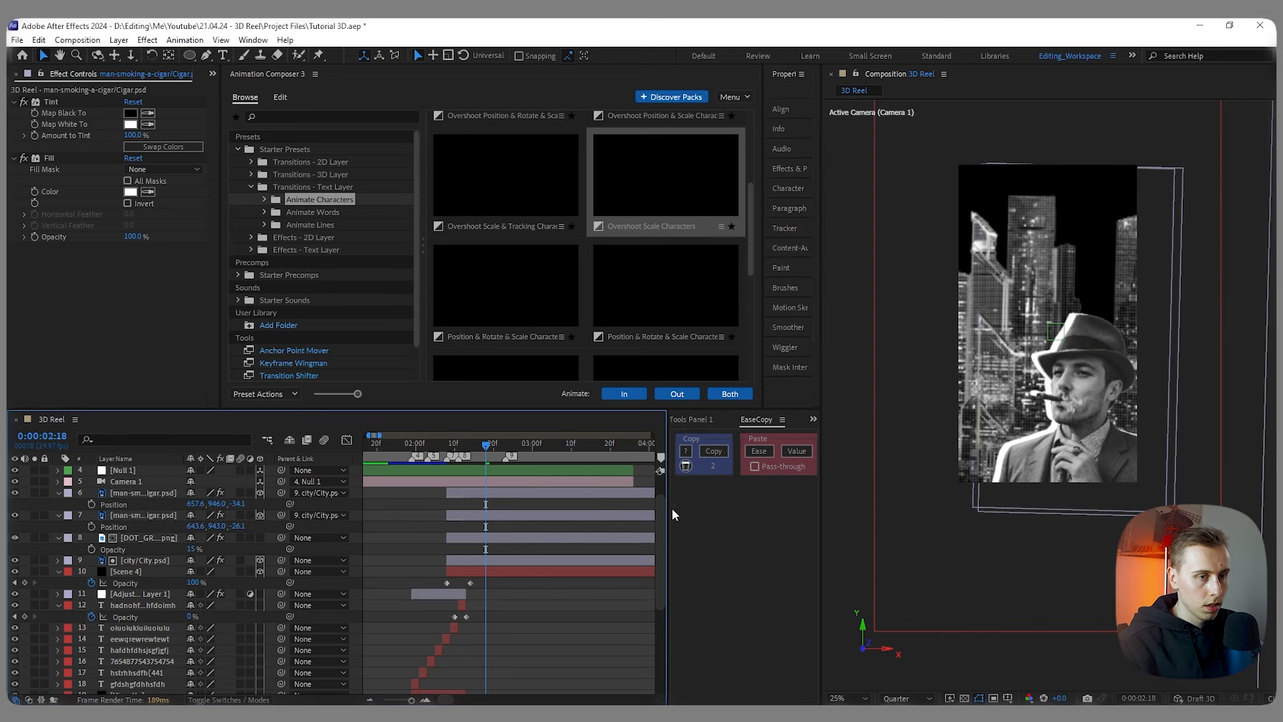
drag(1073, 365, 1083, 363)
click(175, 516)
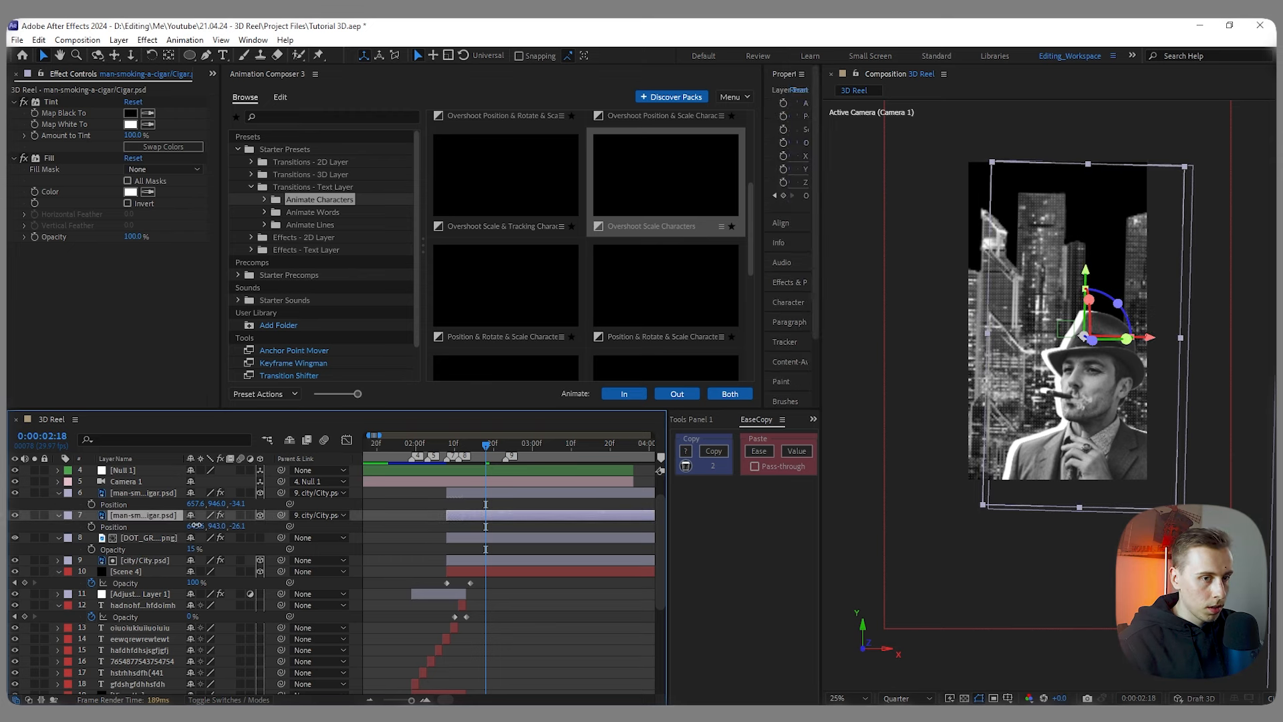
click(986, 532)
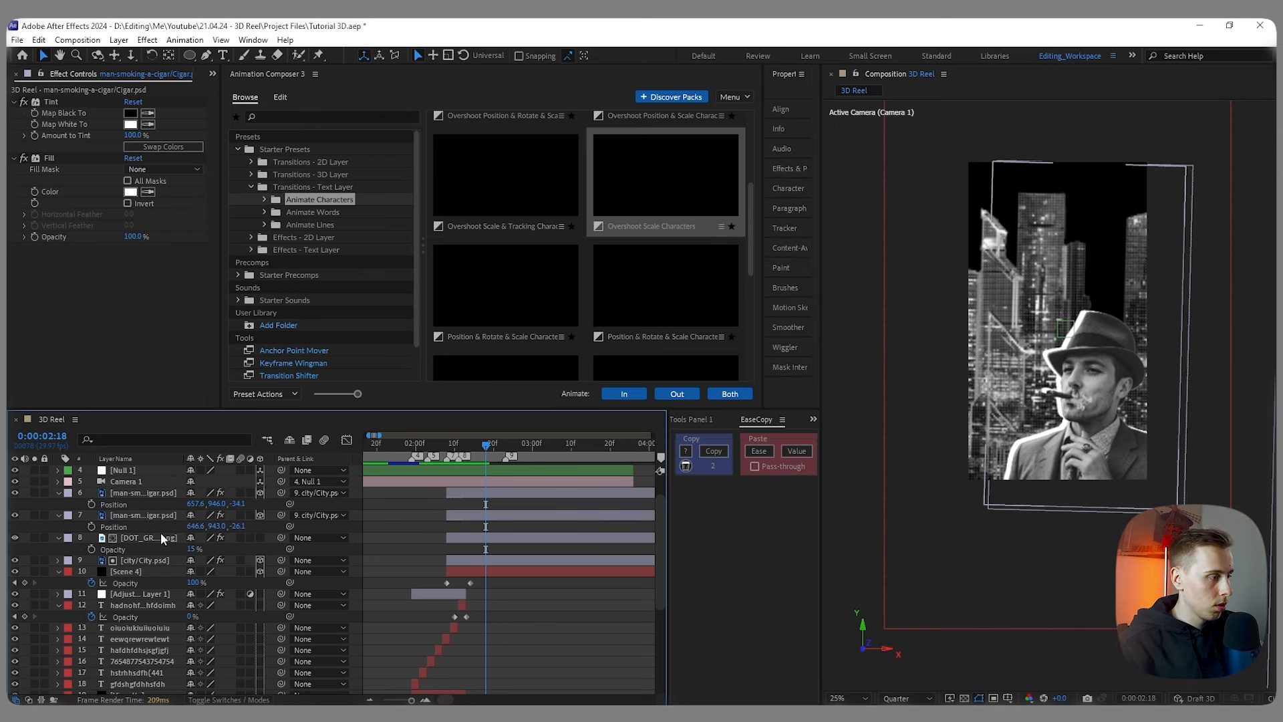
Step: Step frame by frame through the reference footage and add a composition marker at 0:00:02:29
drag(492, 458, 509, 459)
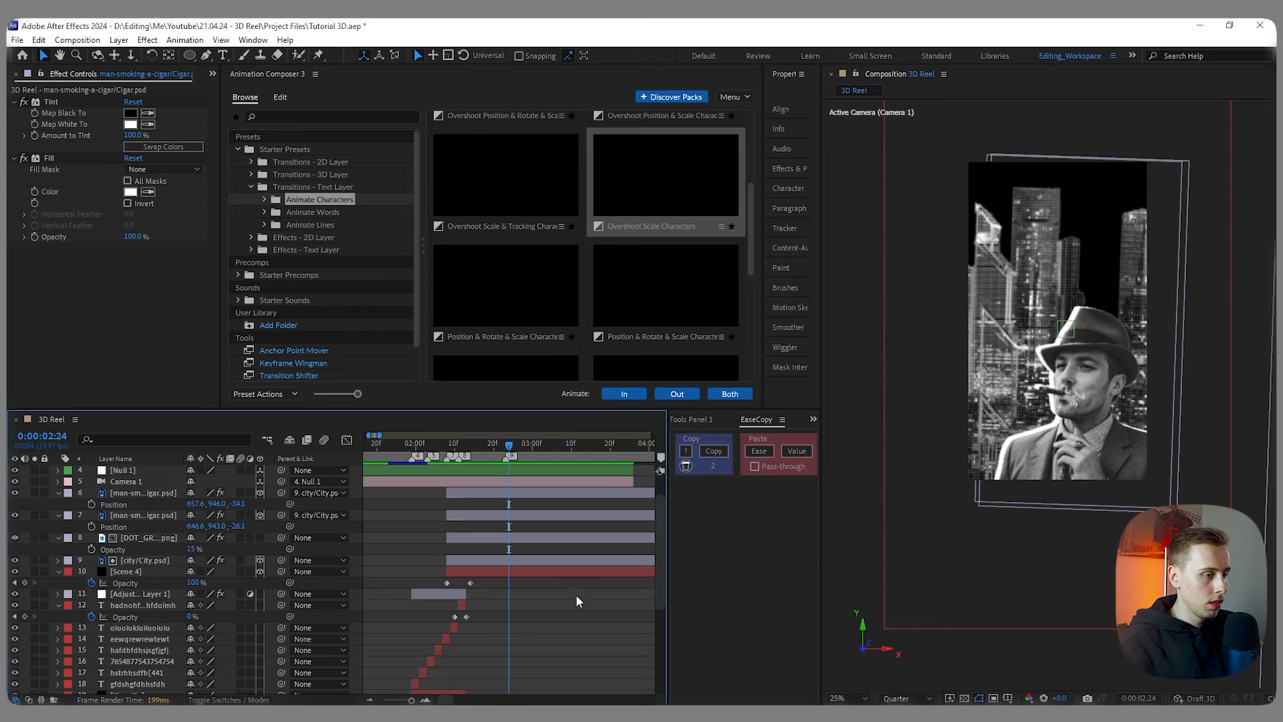
scroll(588, 588, down, 3)
scroll(593, 580, up, 5)
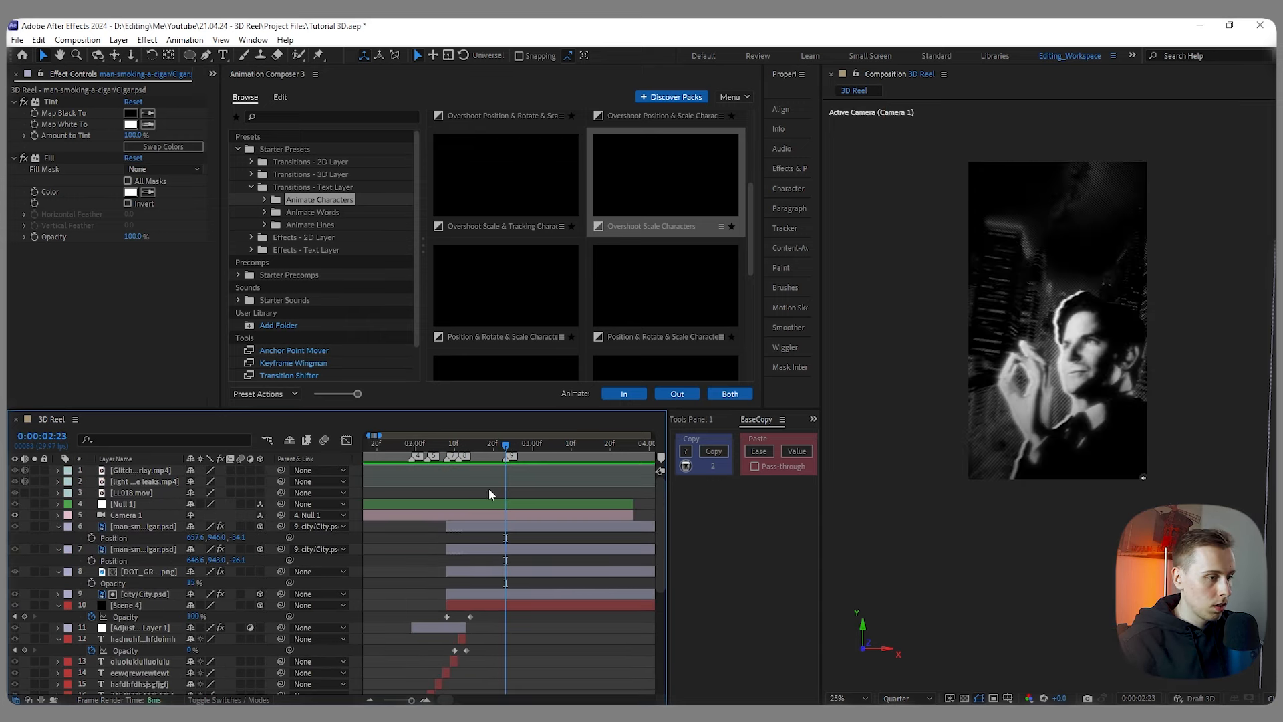
key(=)
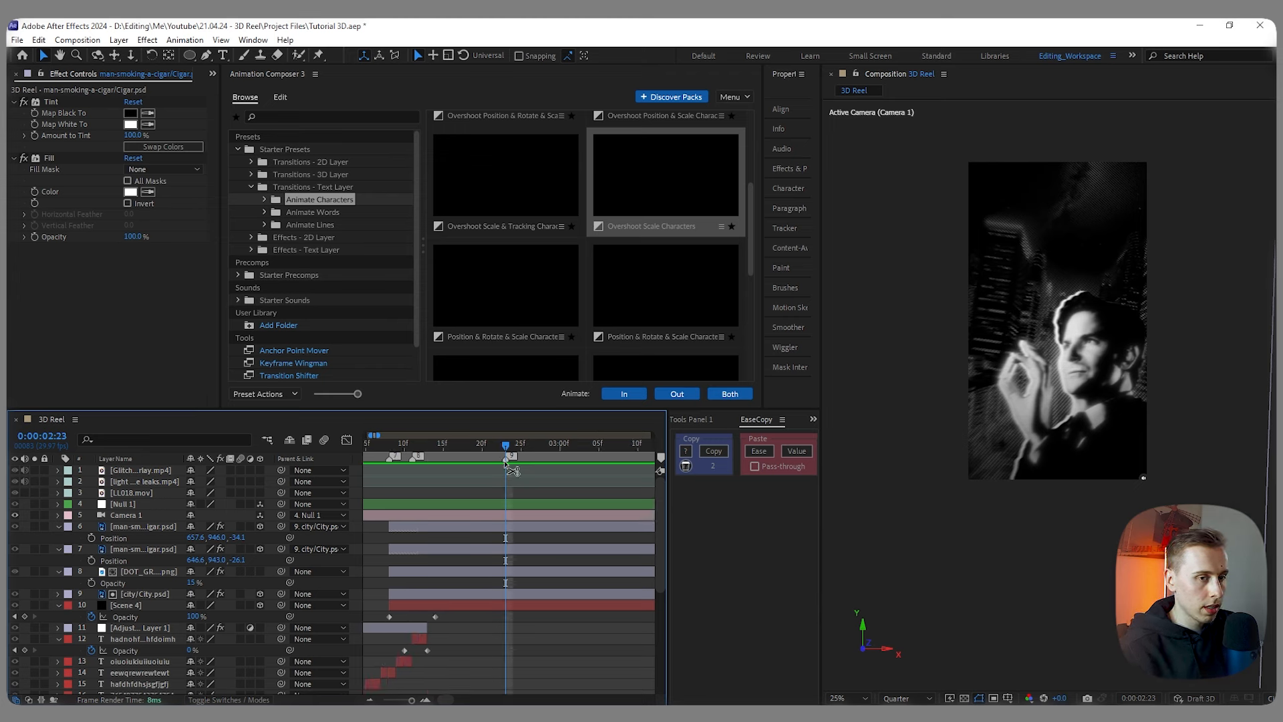
key(Page_Down)
key(Page_Down)
key(Page_Down)
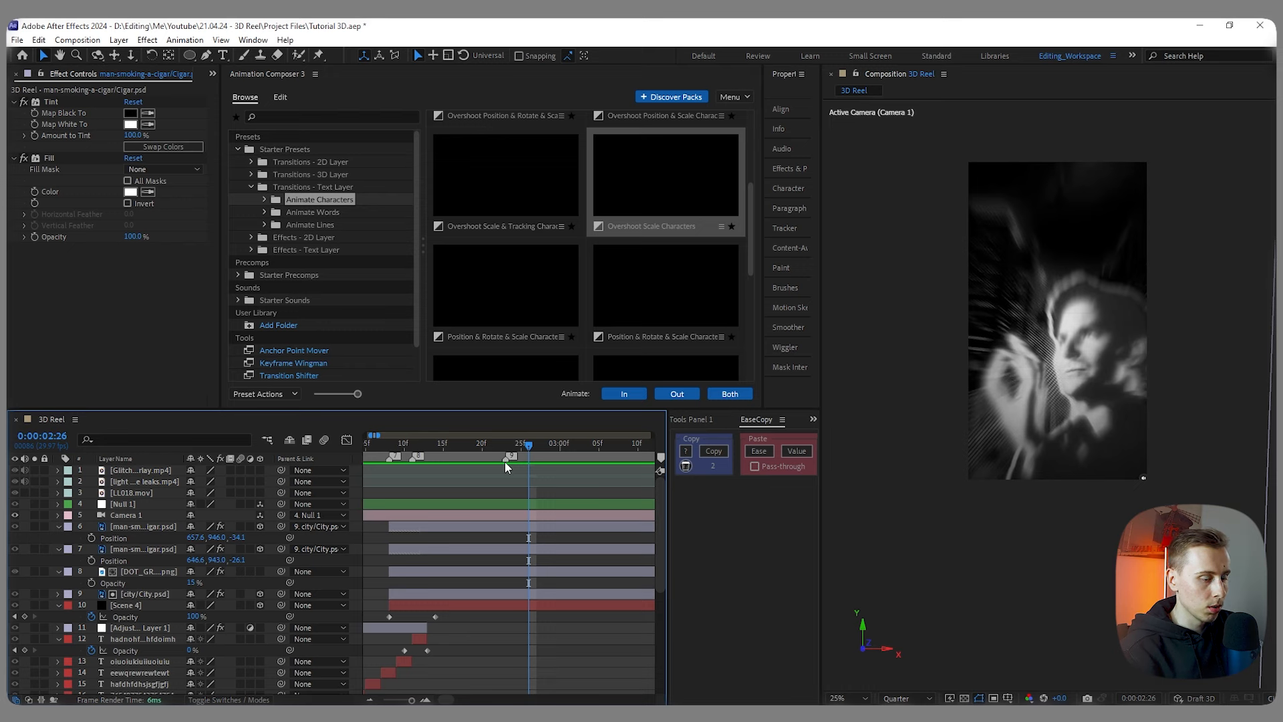
key(Page_Down)
key(Page_Down)
key(Page_Down)
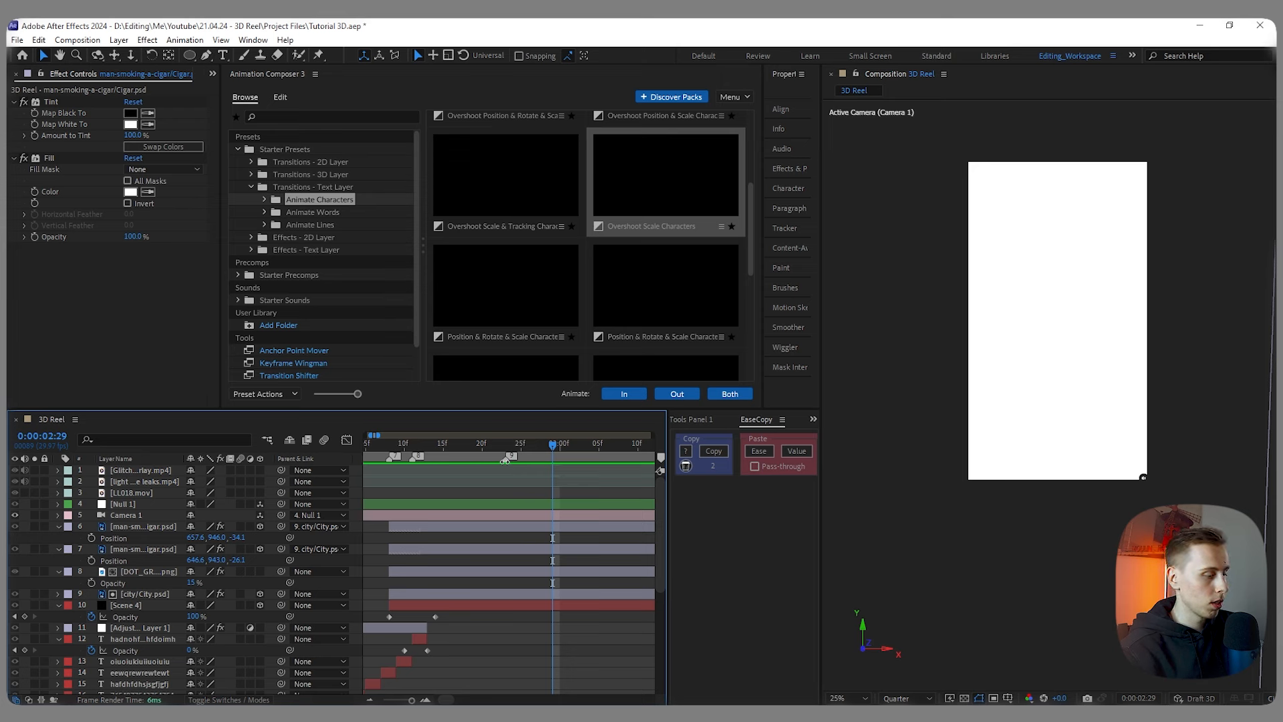
key(KP_Multiply)
Step: Add composition markers at 0:00:03:01 and 0:00:03:07, and return to the marker at 0:00:02:23
key(Page_Down)
key(Page_Down)
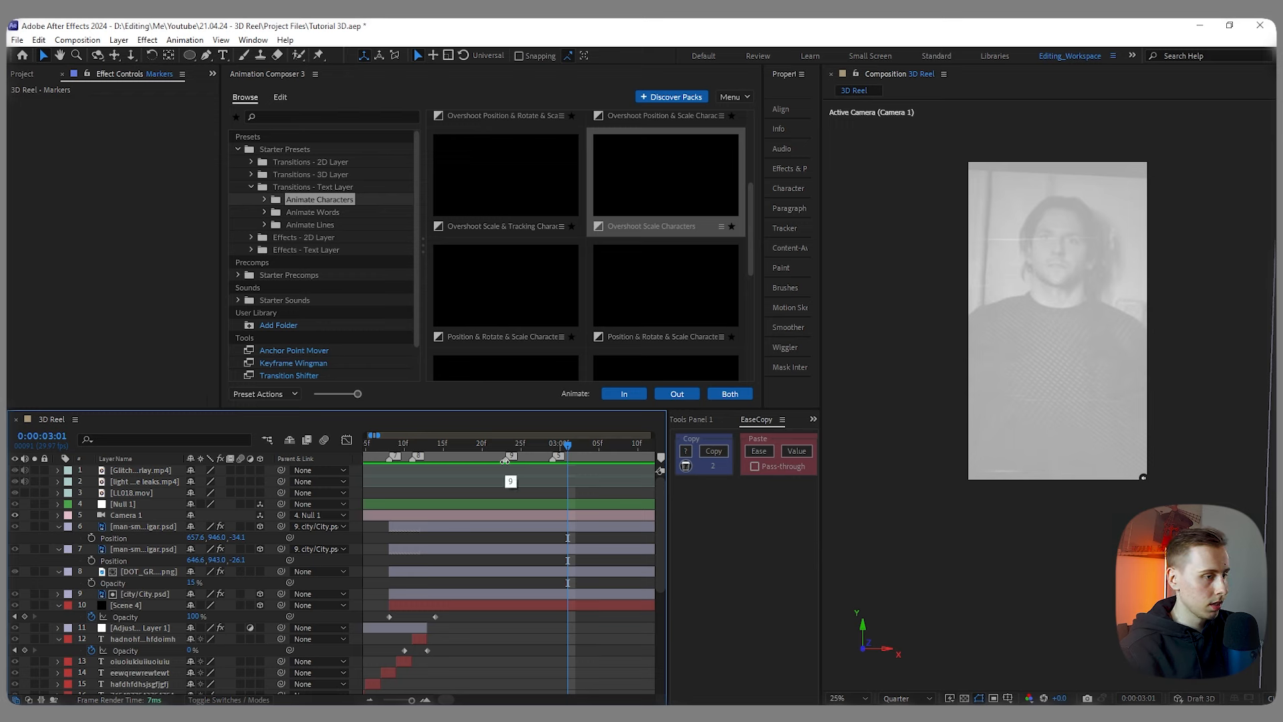
key(KP_Multiply)
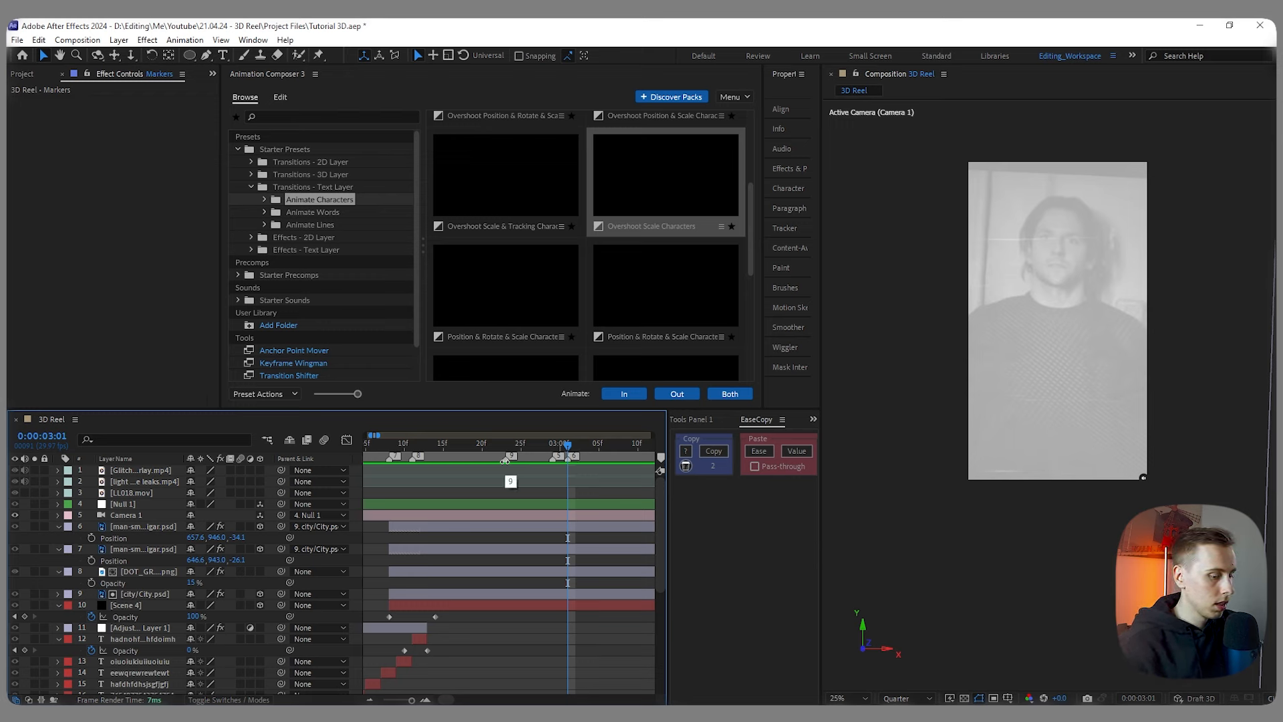
key(Page_Down)
key(Page_Down)
key(Page_Down)
key(Page_Down)
key(Page_Down)
key(Page_Down)
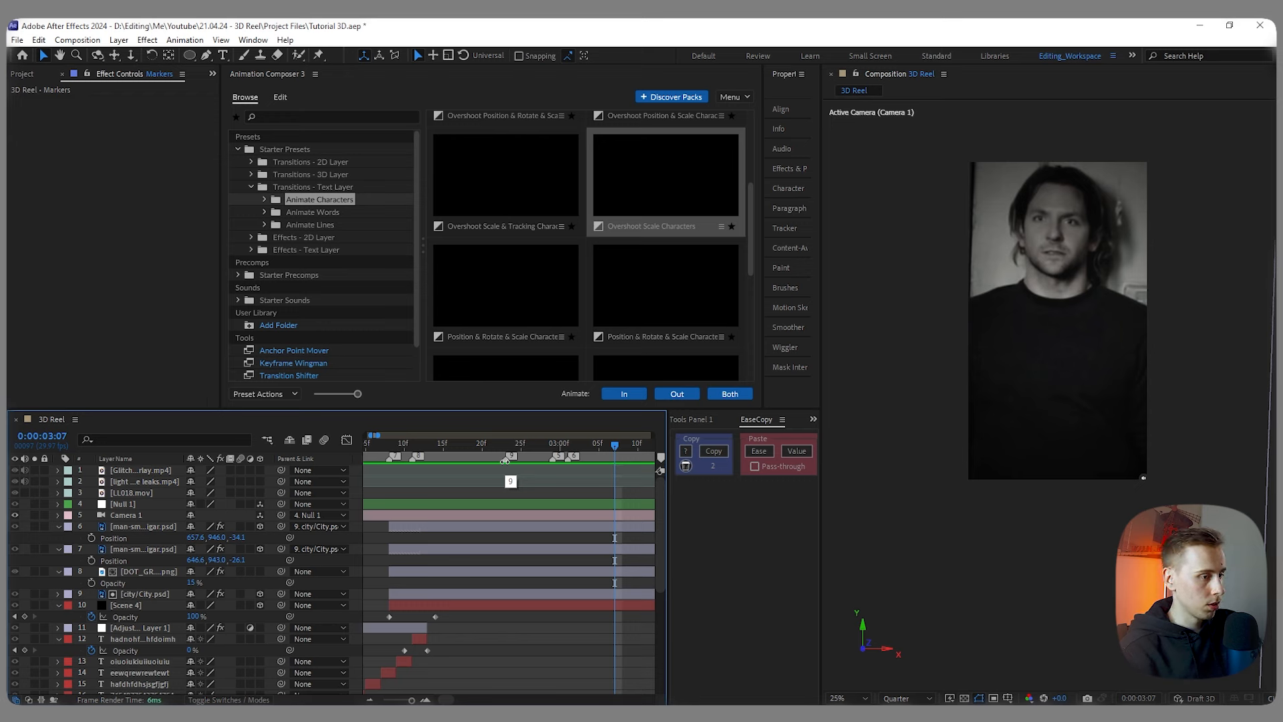
click(504, 460)
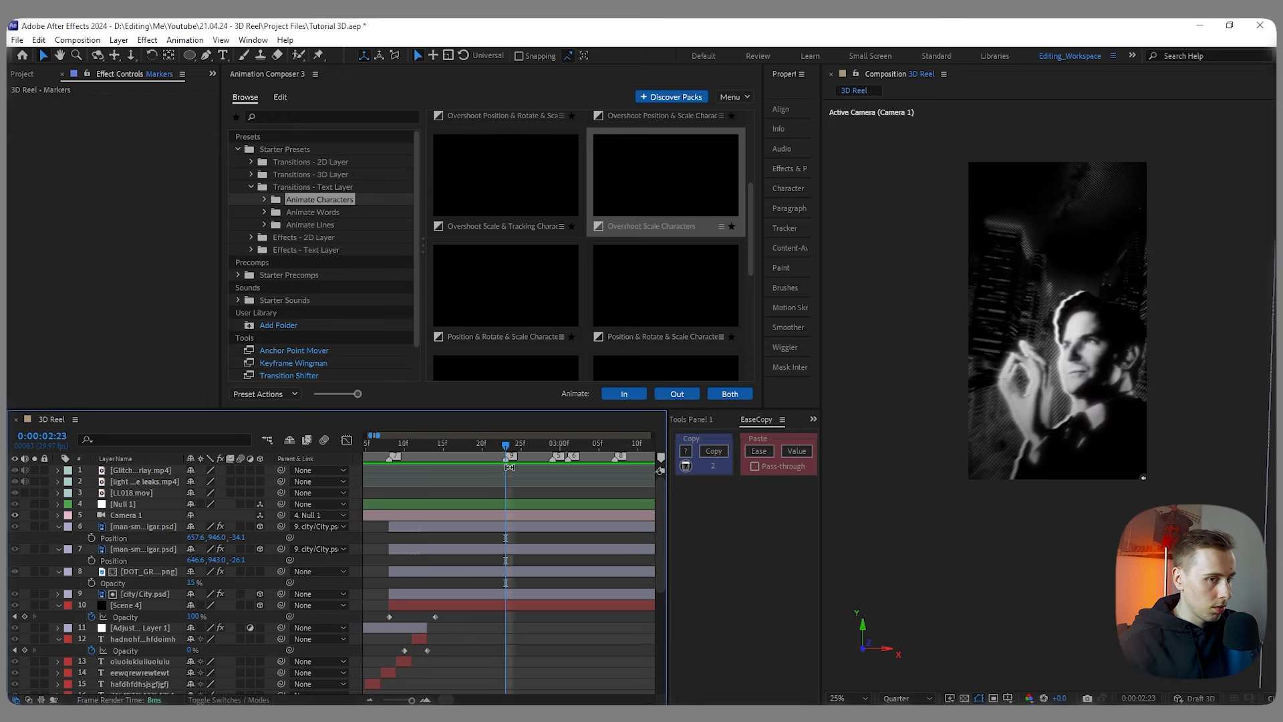
Step: Set the dot-grid layer's opacity to 7% and preview the scene around 0:00:02:19
scroll(163, 573, down, 6)
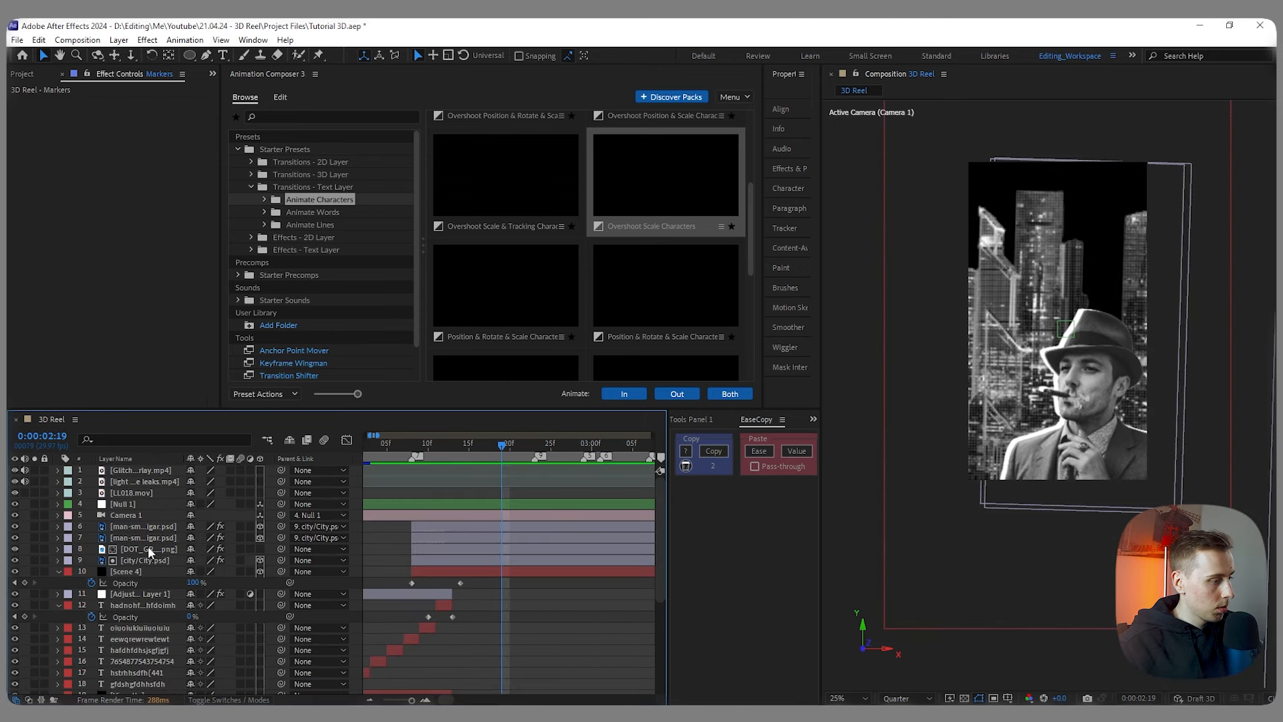
click(147, 547)
key(t)
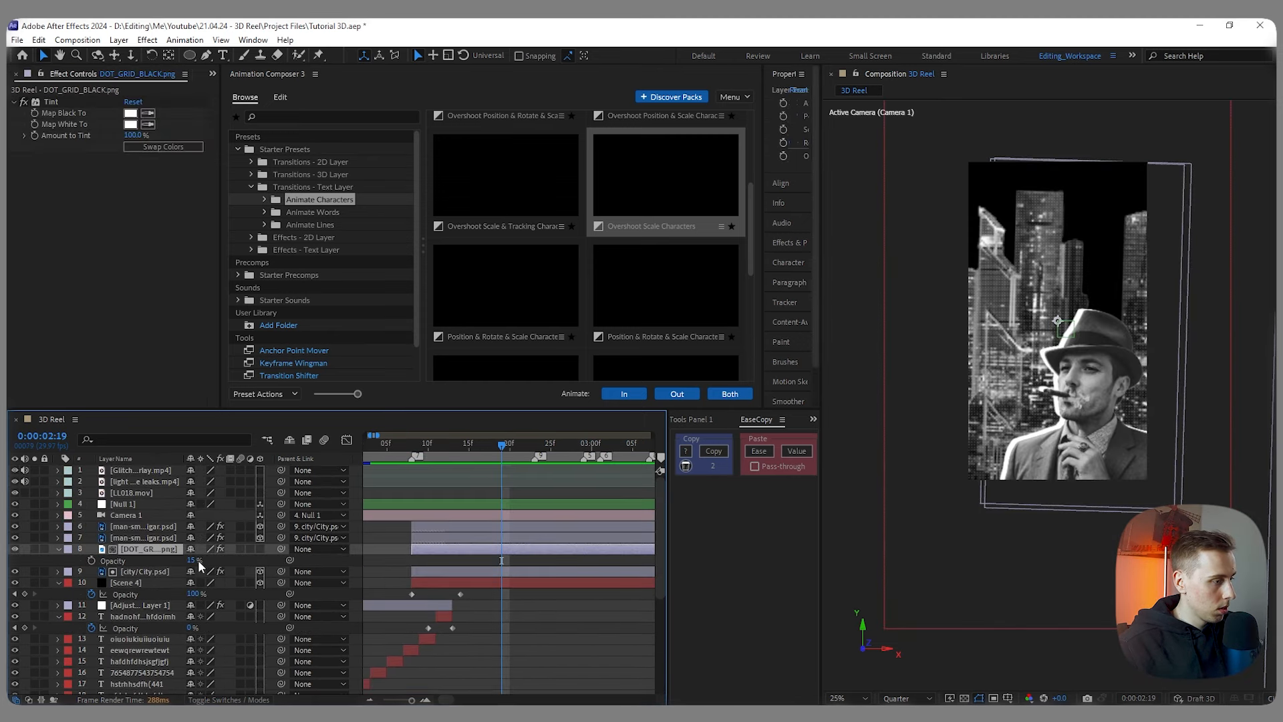
click(192, 560)
text(7)
key(Return)
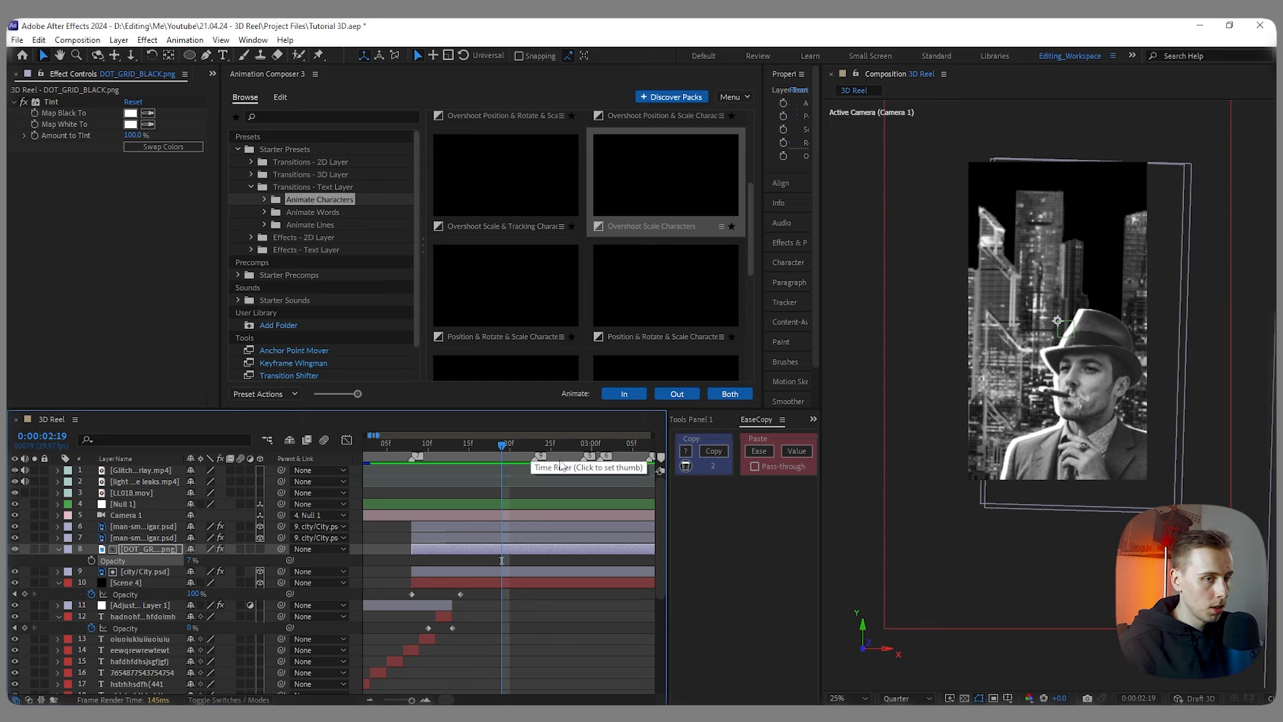
click(464, 447)
drag(464, 446, 502, 447)
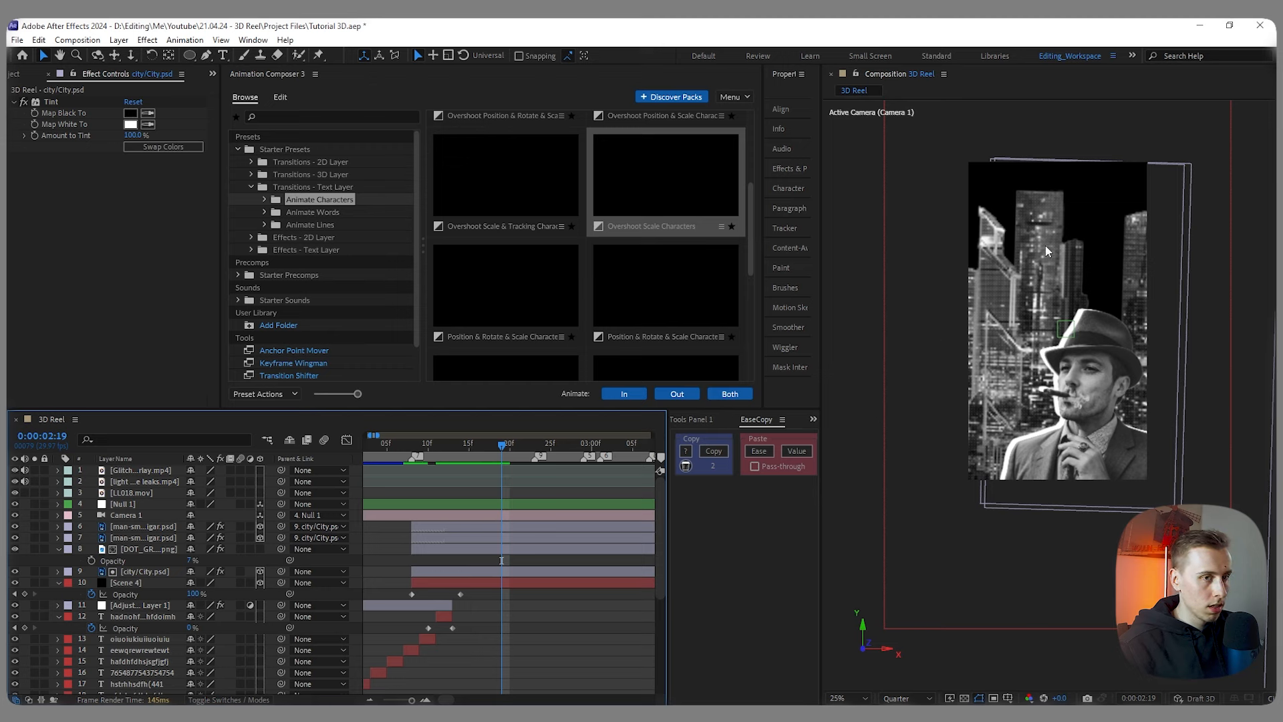
Step: Apply Hue/Saturation to the city layer and set its Master Lightness to -50
click(472, 571)
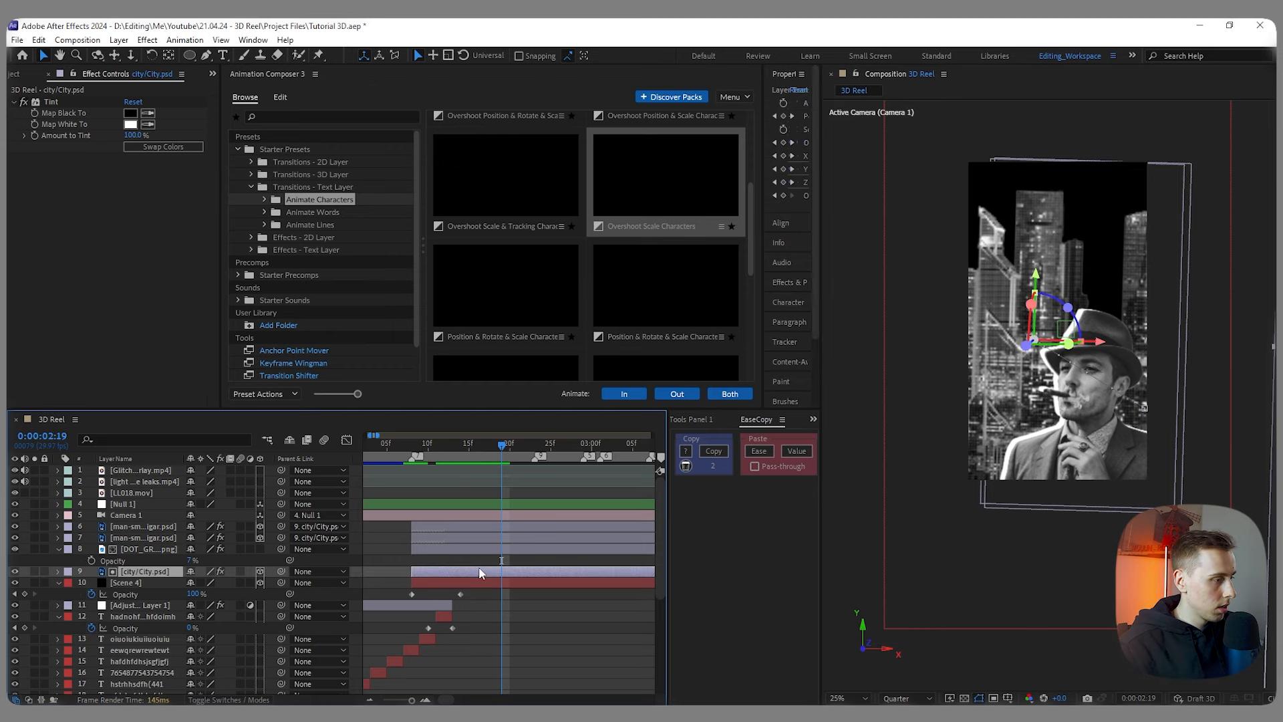
key(ctrl+space)
text(hue)
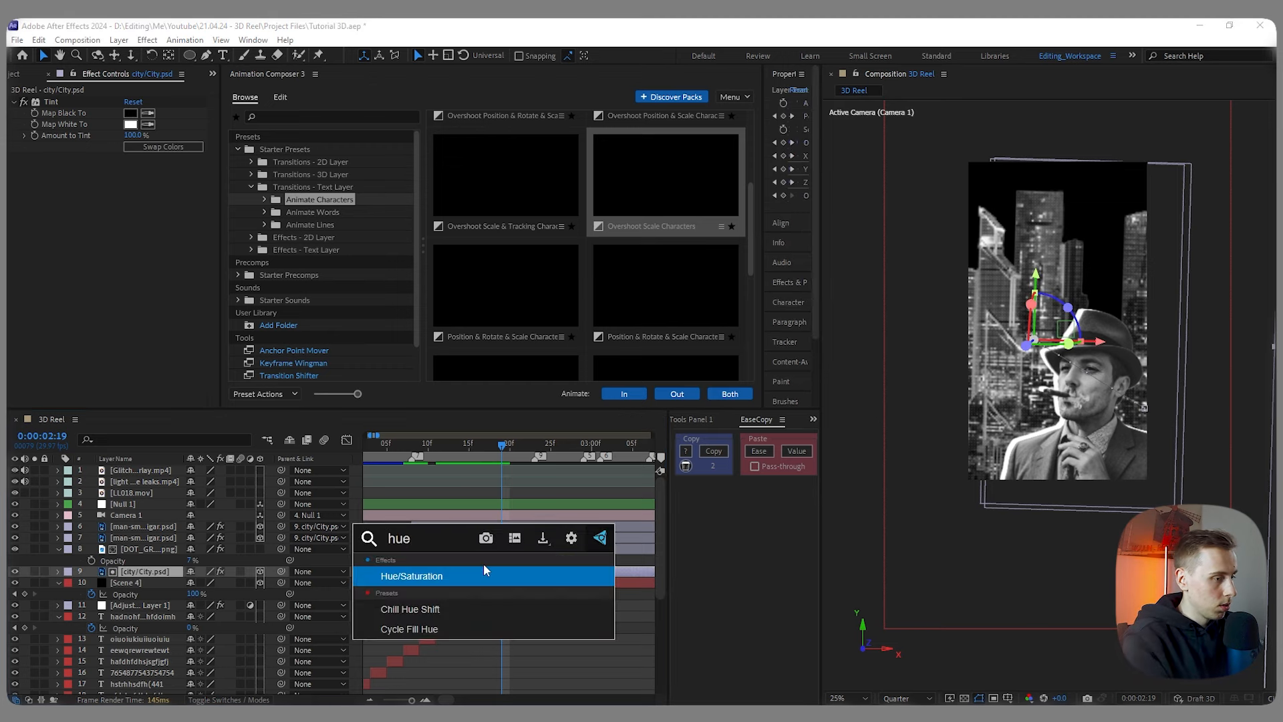
key(Return)
drag(119, 307, 82, 306)
click(133, 290)
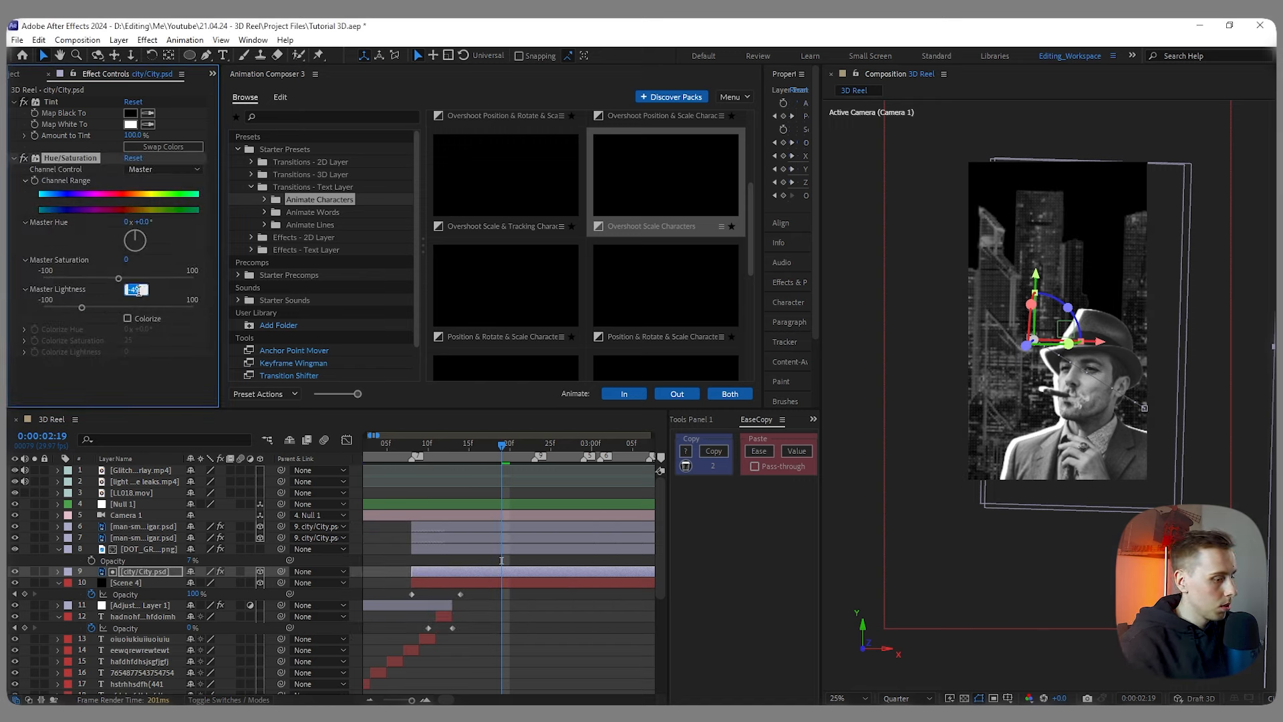
key(Return)
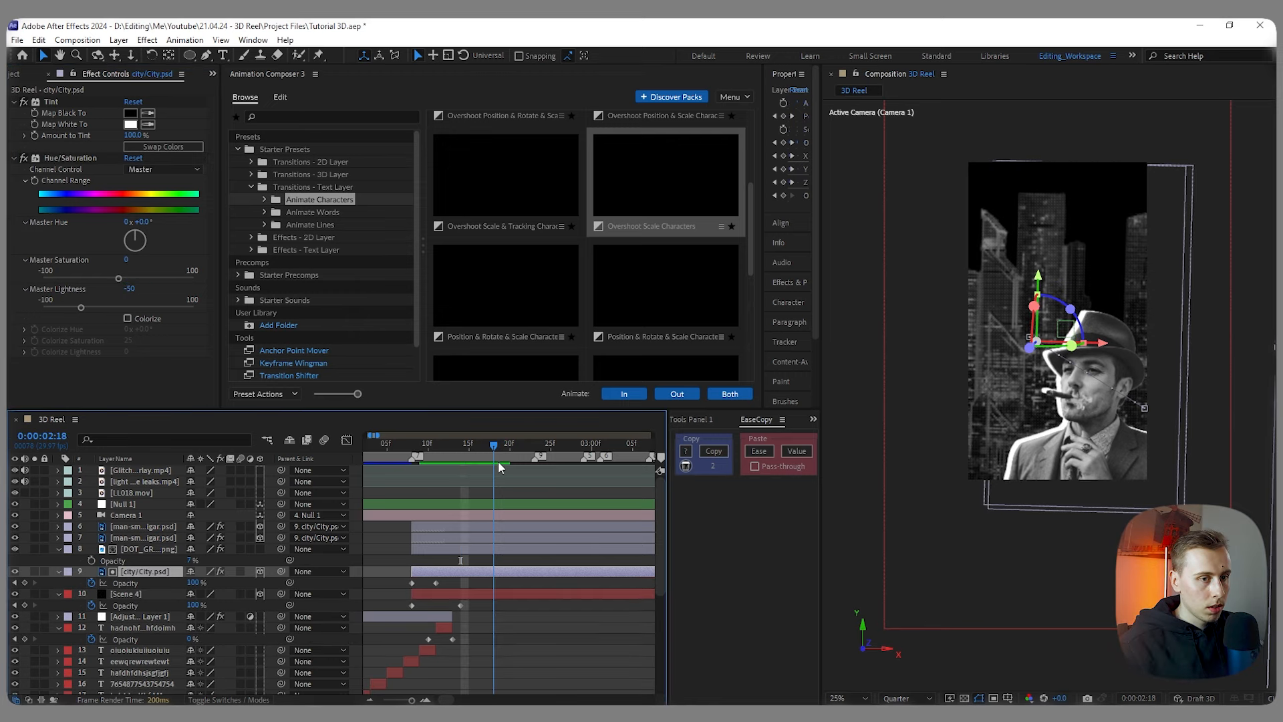
Step: Duplicate the city layer and apply an Extract effect to the copy with a Black Point of 94
drag(498, 464, 481, 464)
drag(479, 464, 447, 475)
key(ctrl+d)
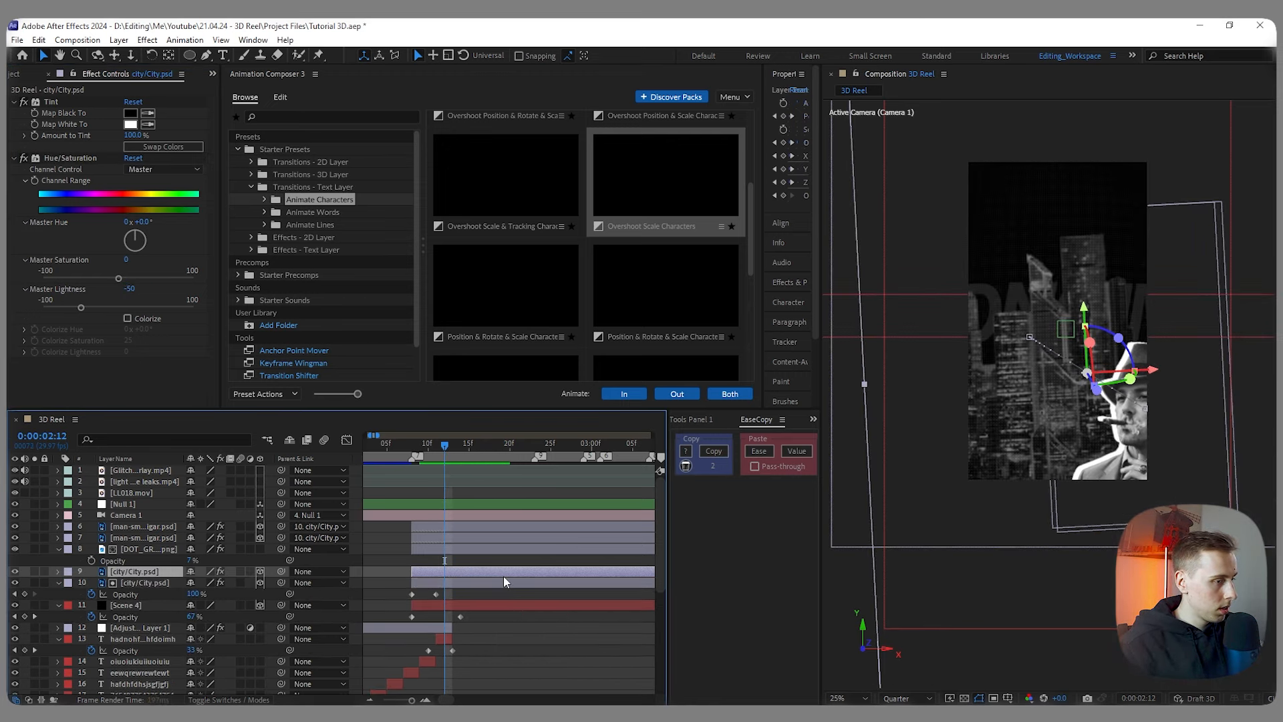
key(ctrl+space)
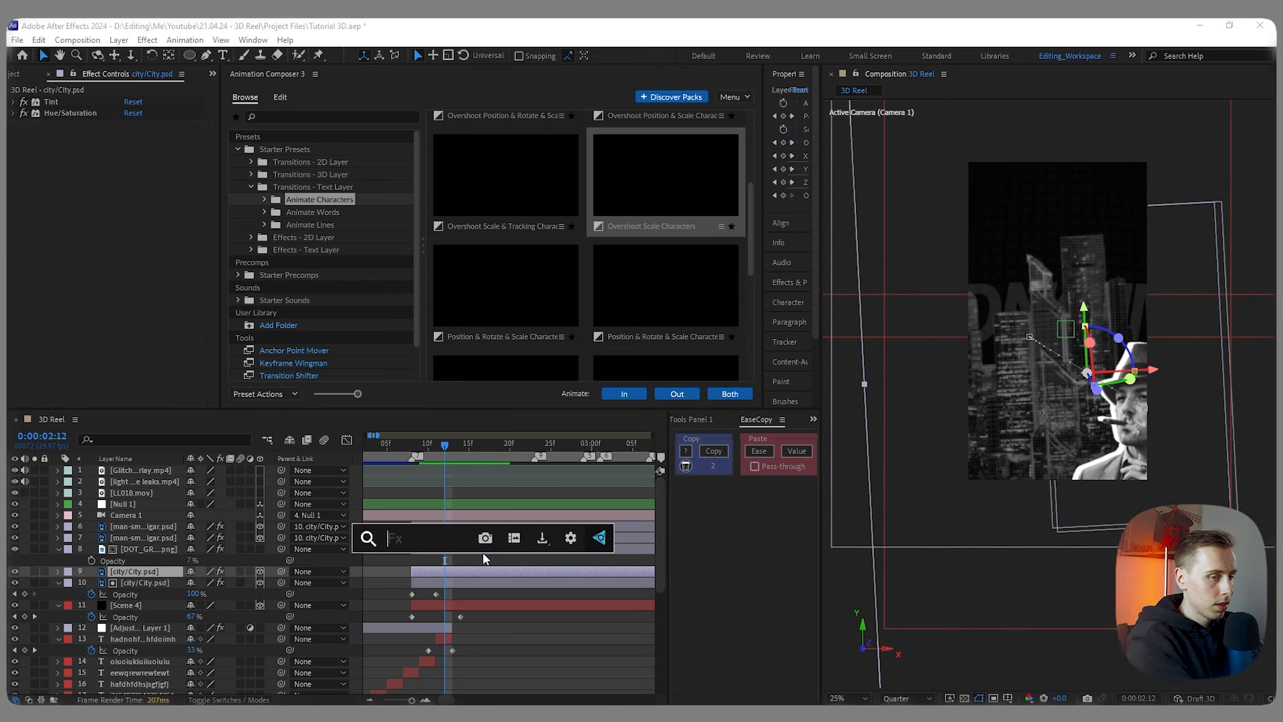
text(ext)
key(Return)
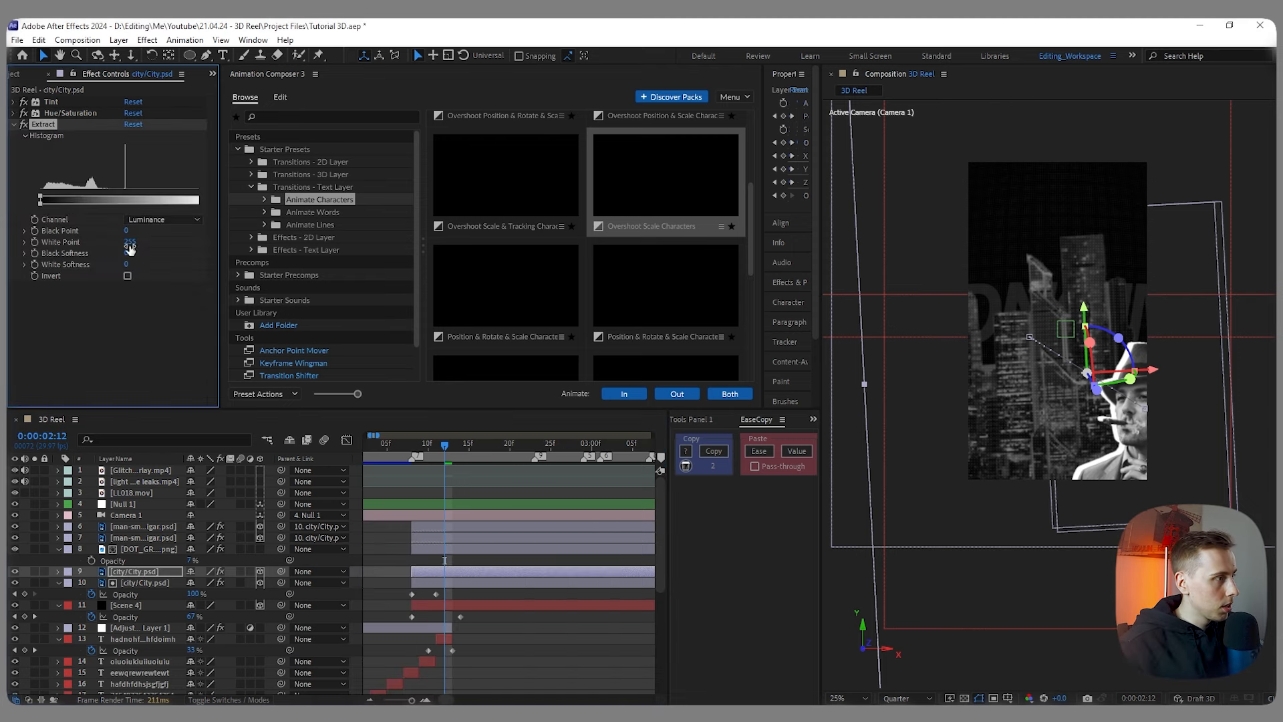
drag(38, 195, 102, 199)
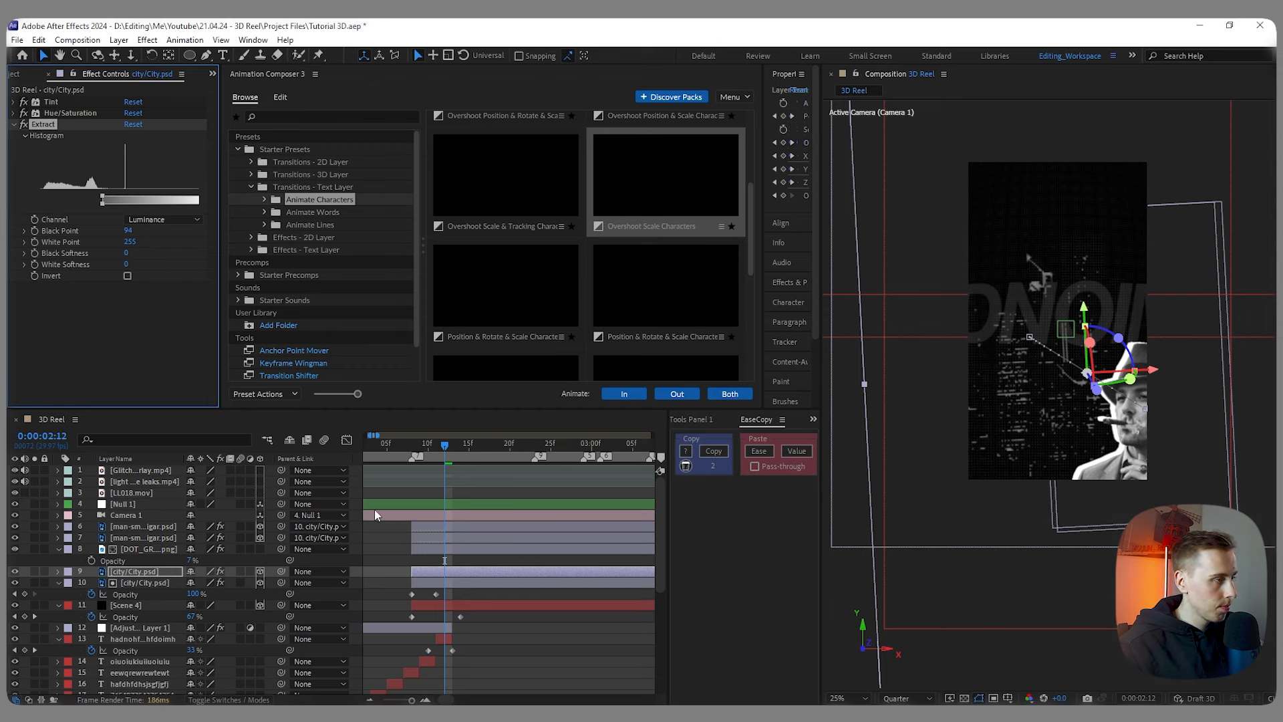
Step: Bring the extracted city copy to -179.4 in Z at 0:00:02:16, and toggle the original city's visibility to compare
drag(446, 446, 476, 446)
key(p)
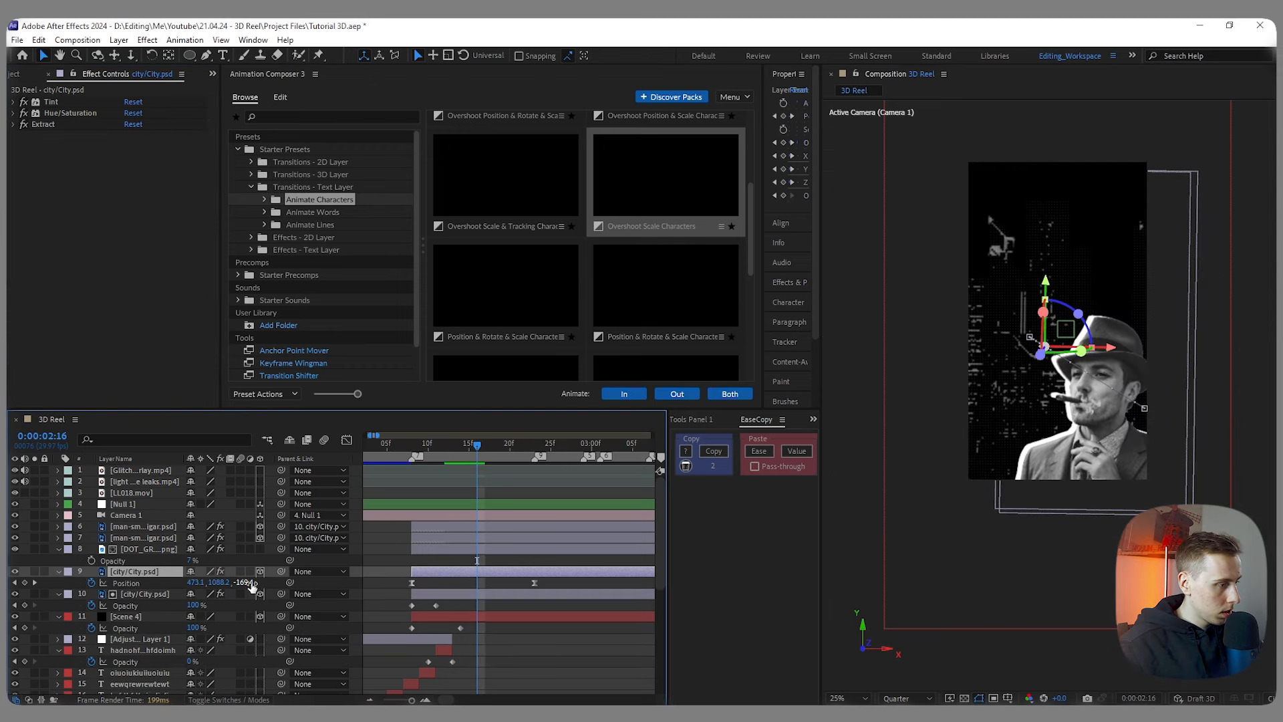
drag(246, 582, 200, 585)
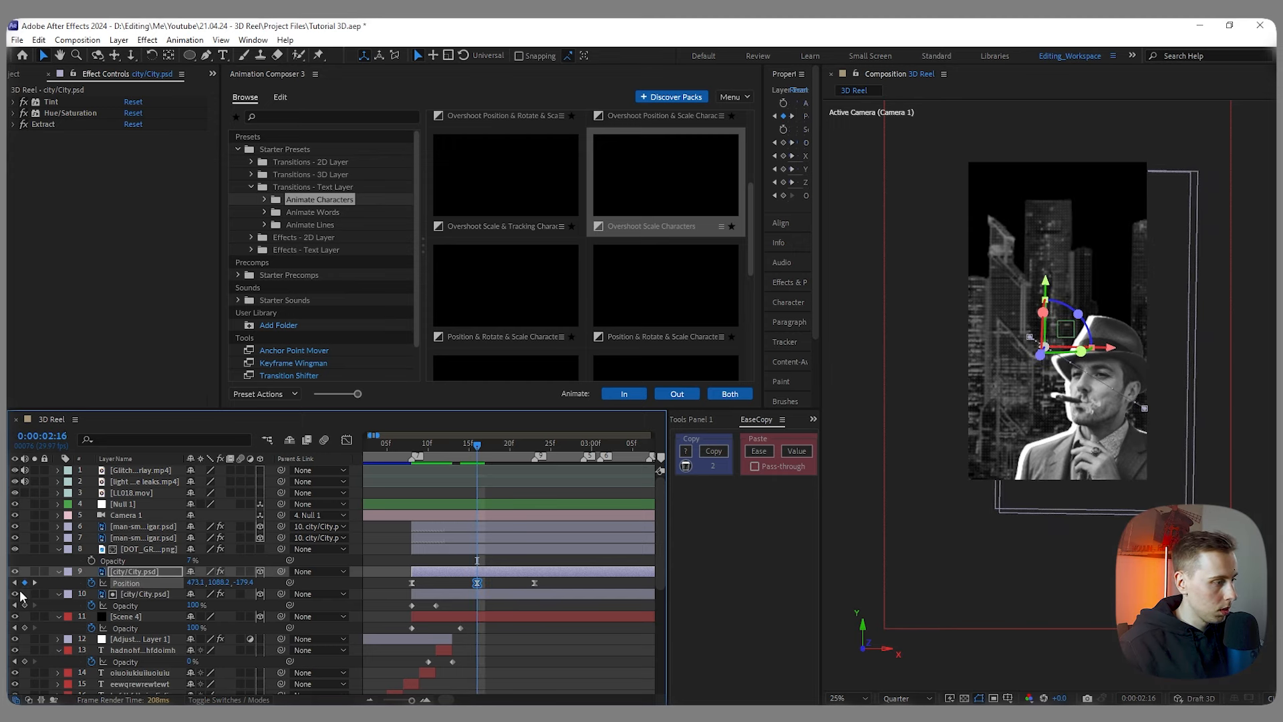
click(15, 594)
click(15, 594)
Step: Move the extracted city copy above the dot-grid layer in the layer stack
click(149, 571)
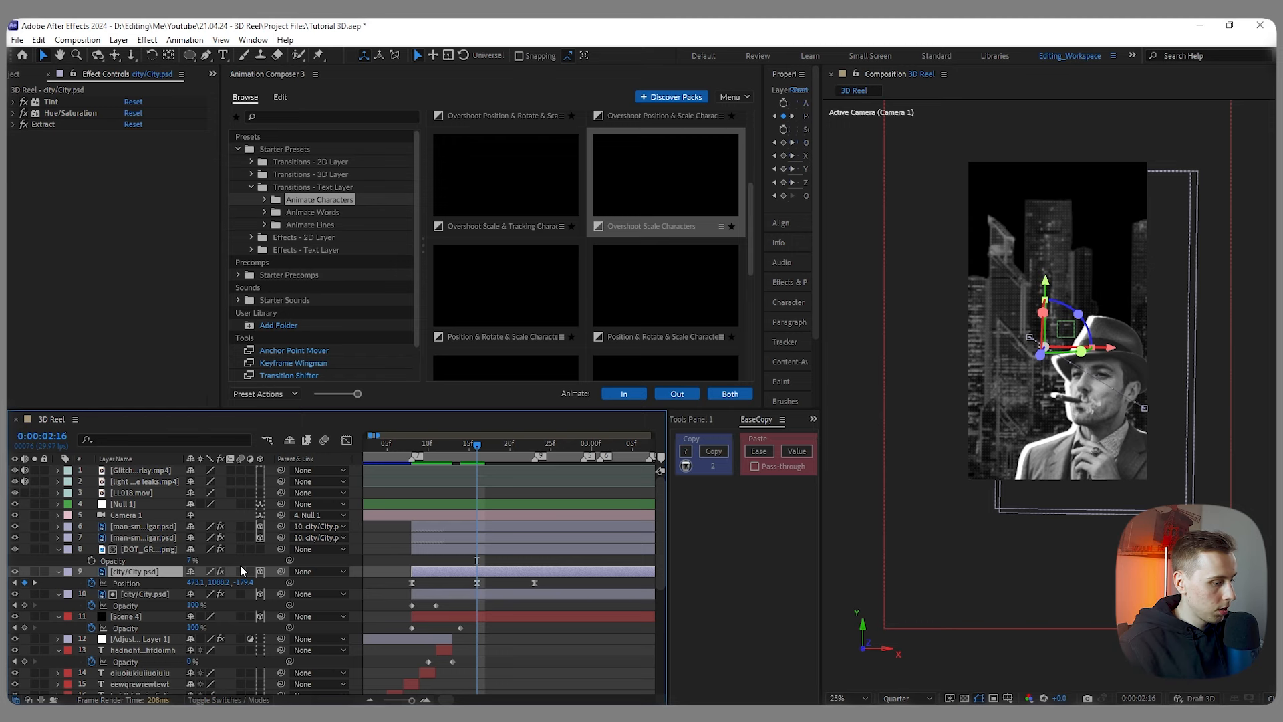
key(ctrl+])
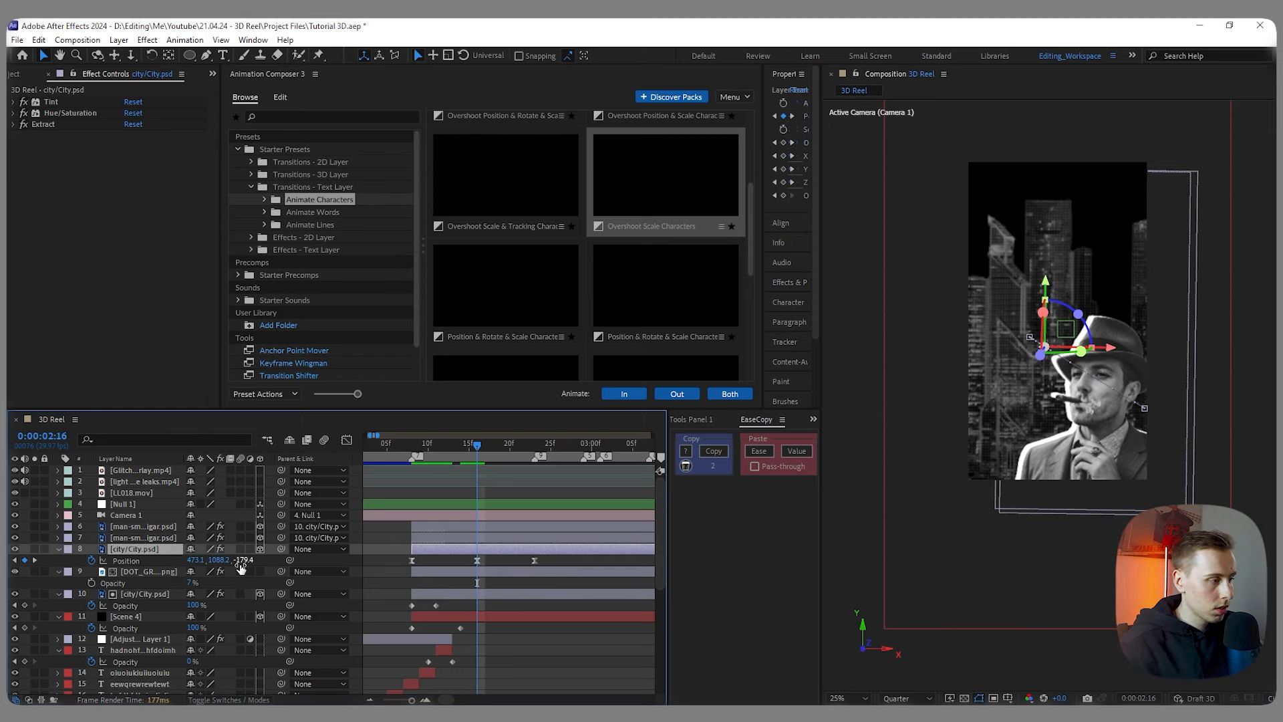
scroll(1027, 247, up, 1)
scroll(1012, 237, down, 1)
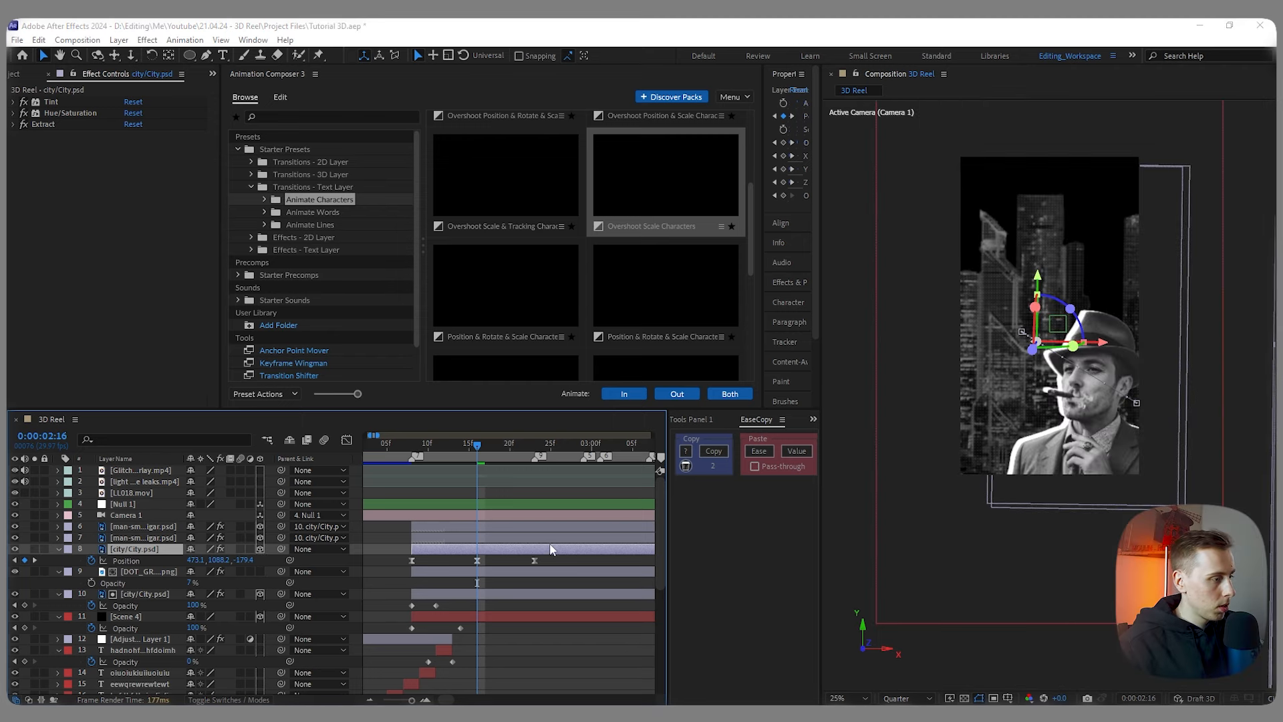
Step: Apply Deep Glow to the extracted city copy and check the glow at other points in the timeline
key(ctrl+space)
text(deep)
key(Return)
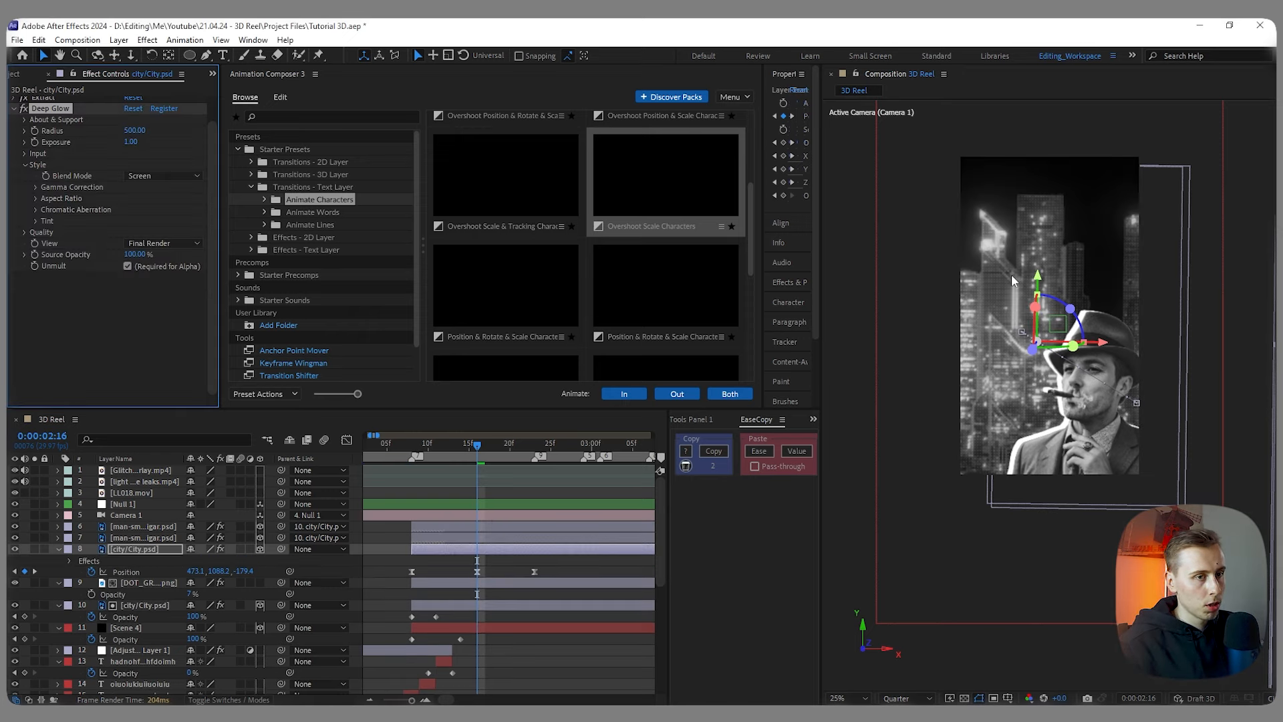
drag(477, 449, 445, 454)
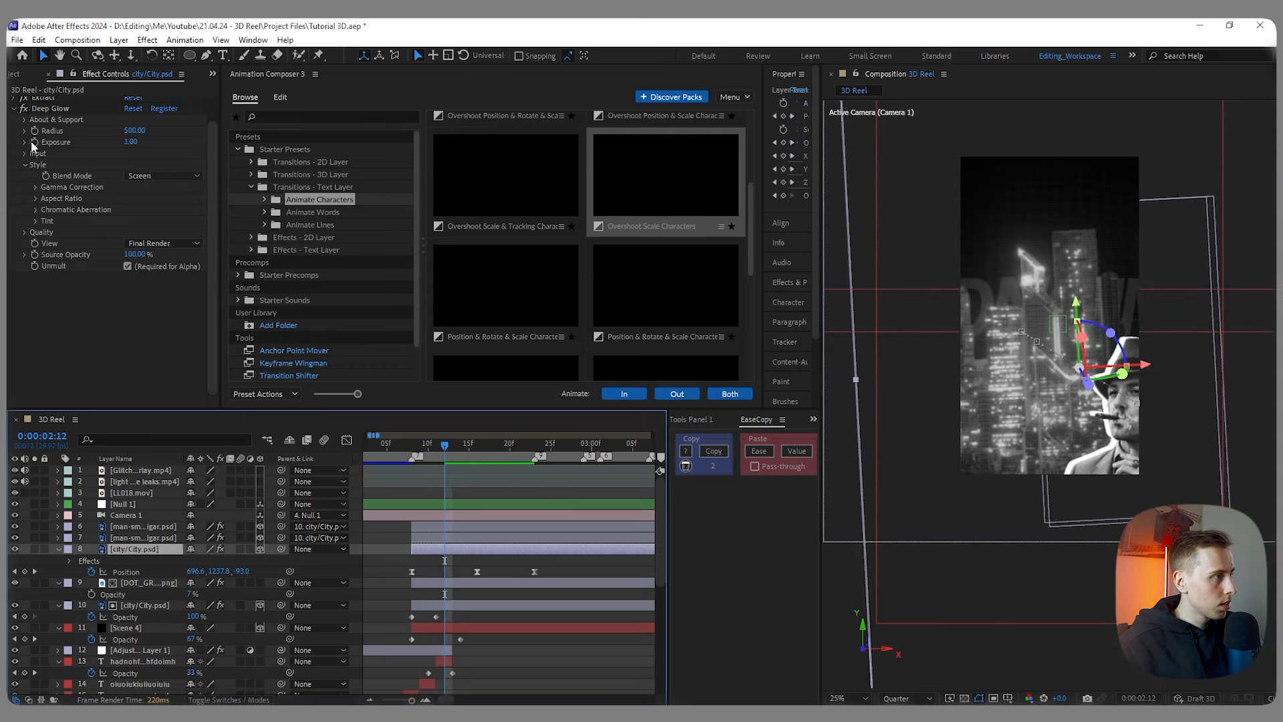
click(14, 109)
click(14, 124)
drag(98, 202, 112, 201)
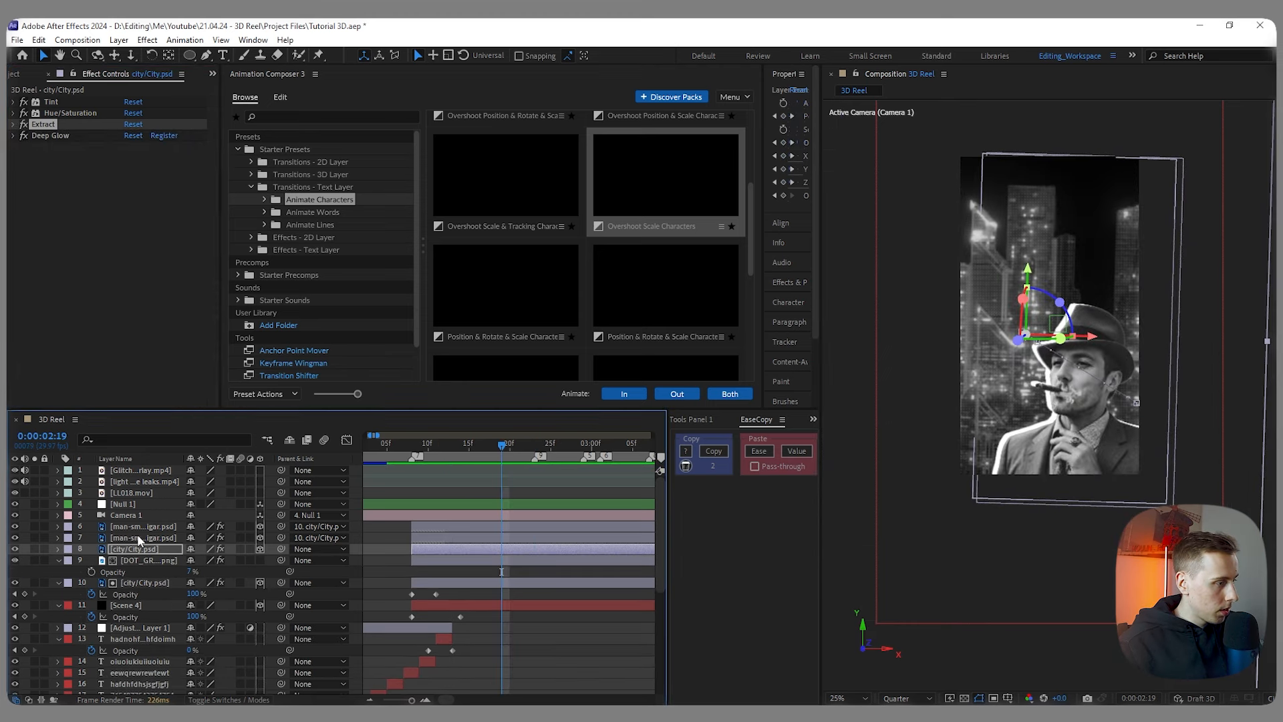
Step: Duplicate the topmost man-smoking layer and apply an Extract effect to the copy so only its bright areas remain
click(137, 536)
click(137, 526)
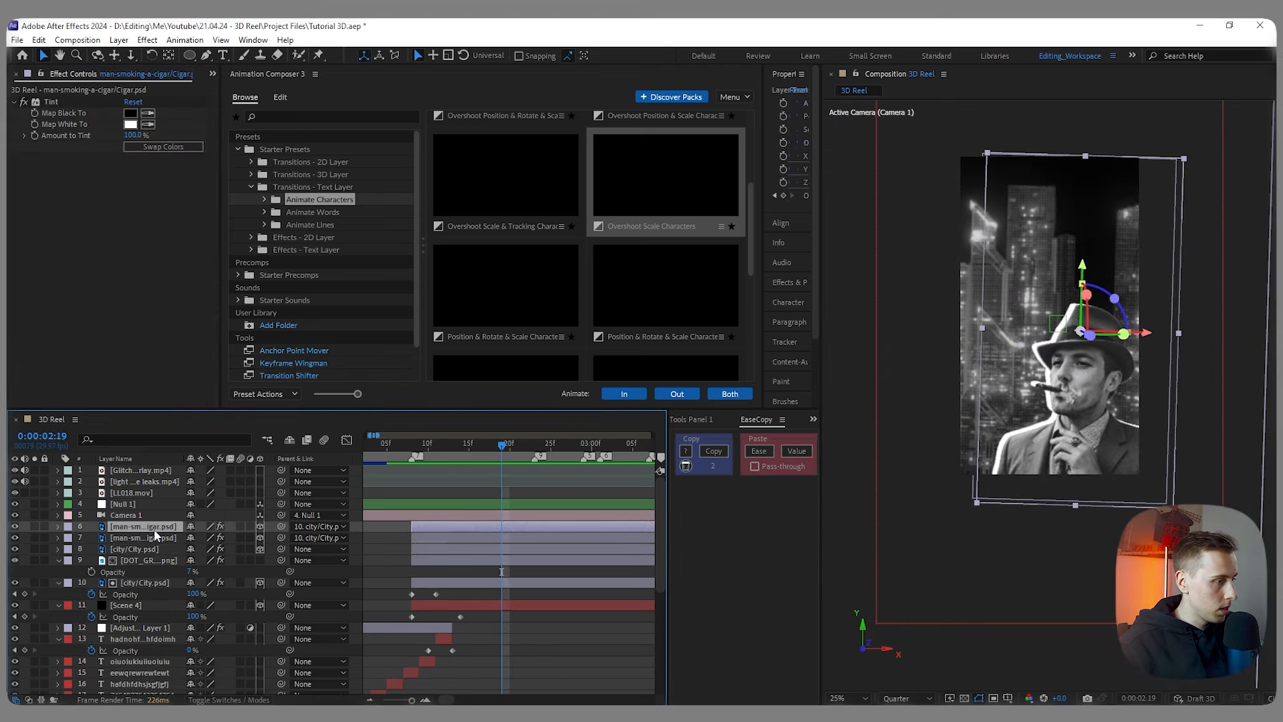
key(ctrl+d)
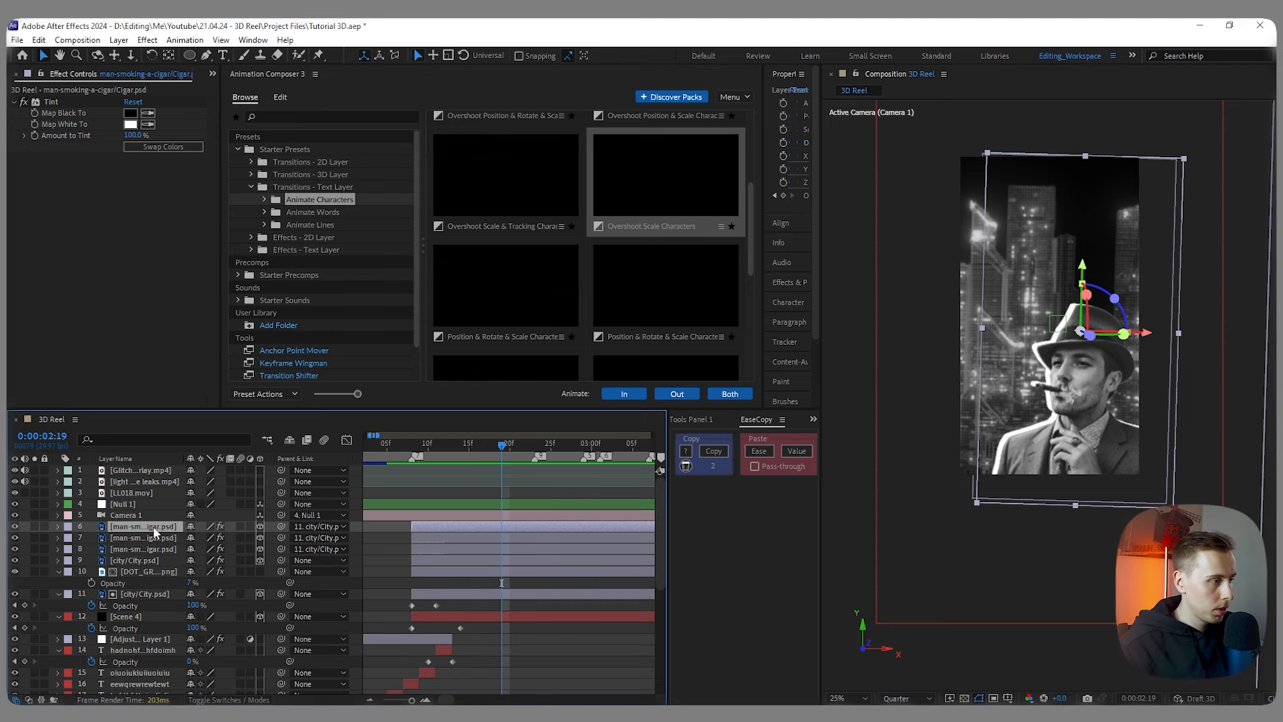
key(ctrl+space)
text(ext)
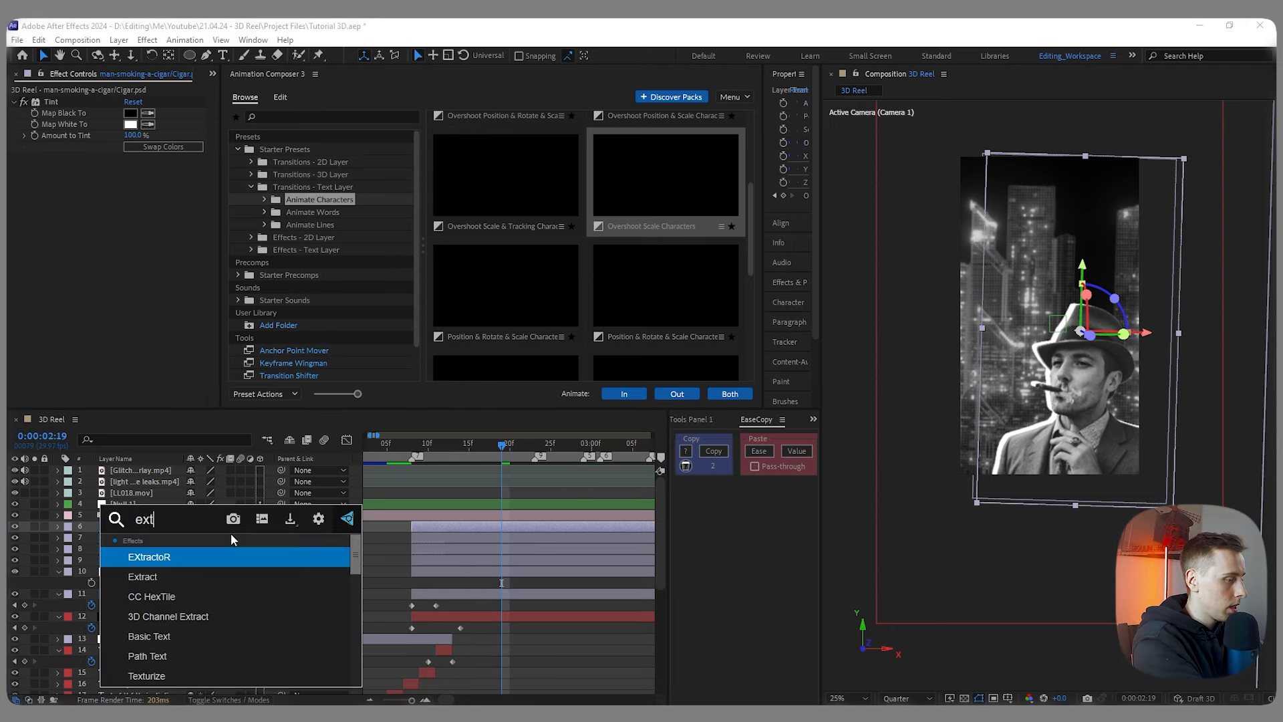
key(Return)
drag(42, 233, 129, 233)
Step: Set the extracted man copy's Z position to -34.2 so it sits just in front of the original
key(p)
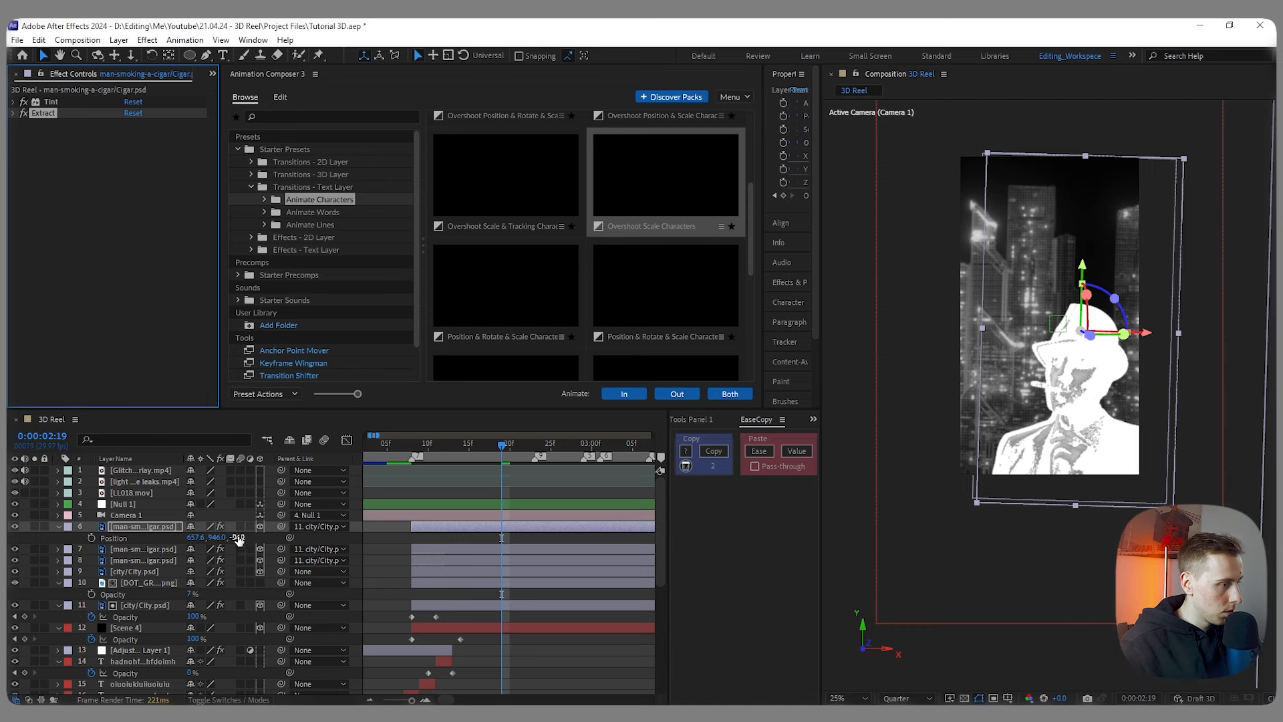
click(239, 538)
text(-34)
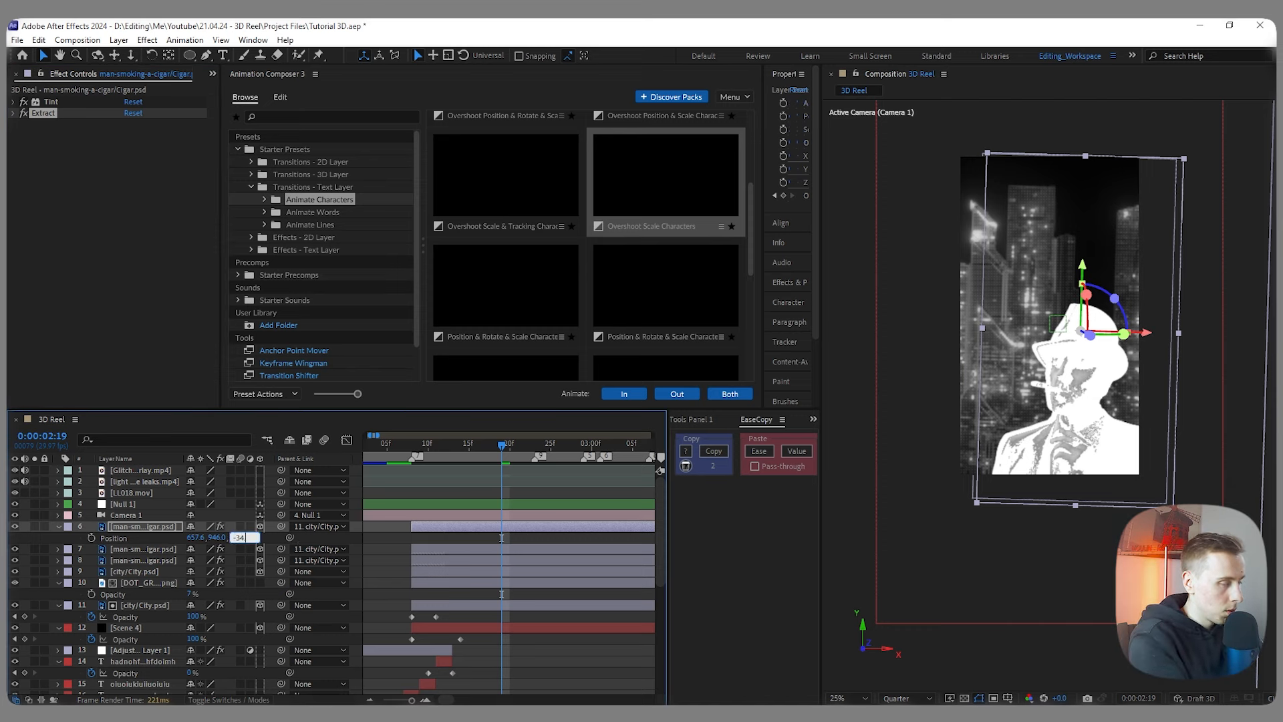
text(.2)
key(Return)
Step: Apply Deep Glow to the extracted man copy and set the composition preview resolution to Third
key(ctrl+space)
text(d)
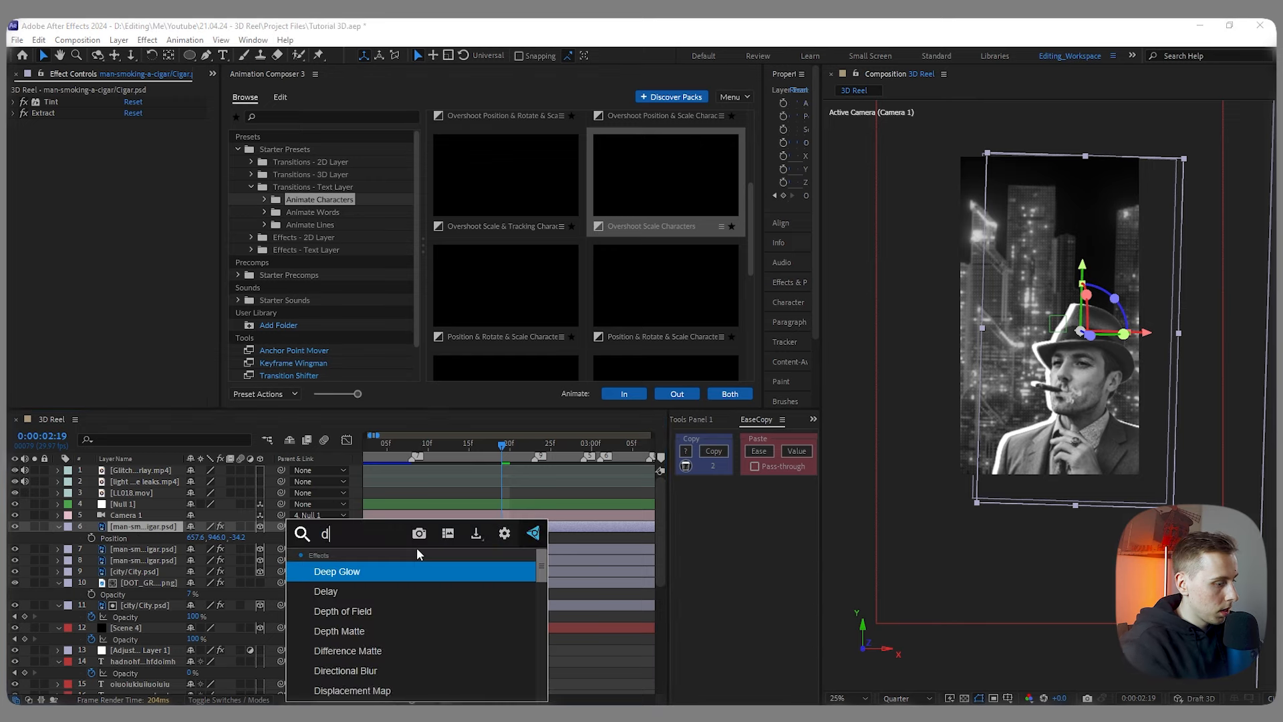
text(eep)
key(Return)
click(900, 699)
click(902, 623)
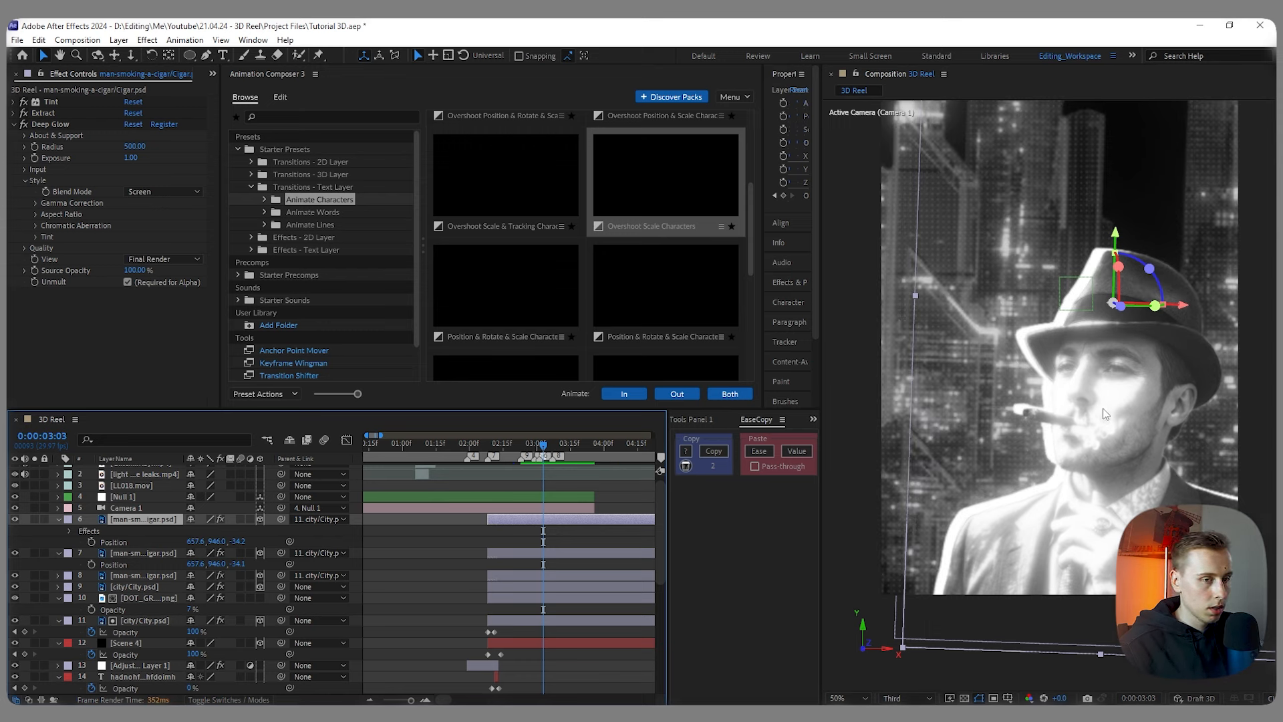
Step: Set the extracted man copy's Deep Glow to Radius 250 and Exposure 0.2
click(135, 146)
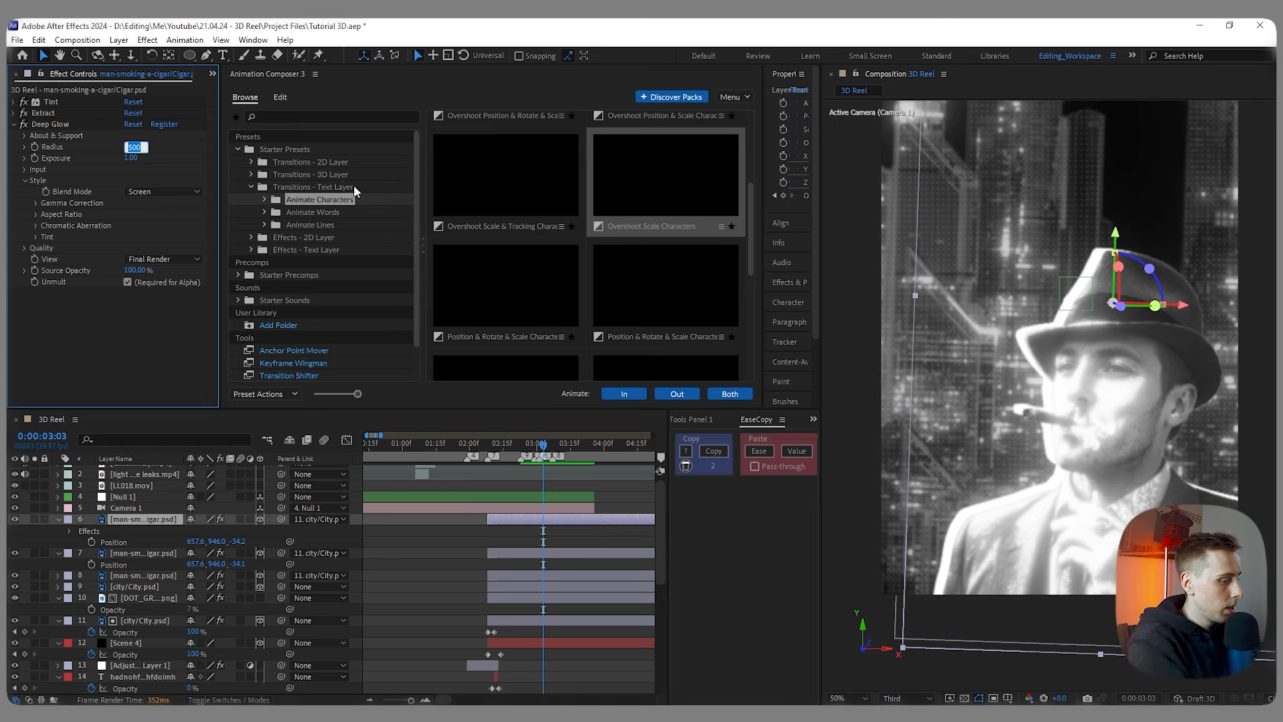
text(250)
key(Return)
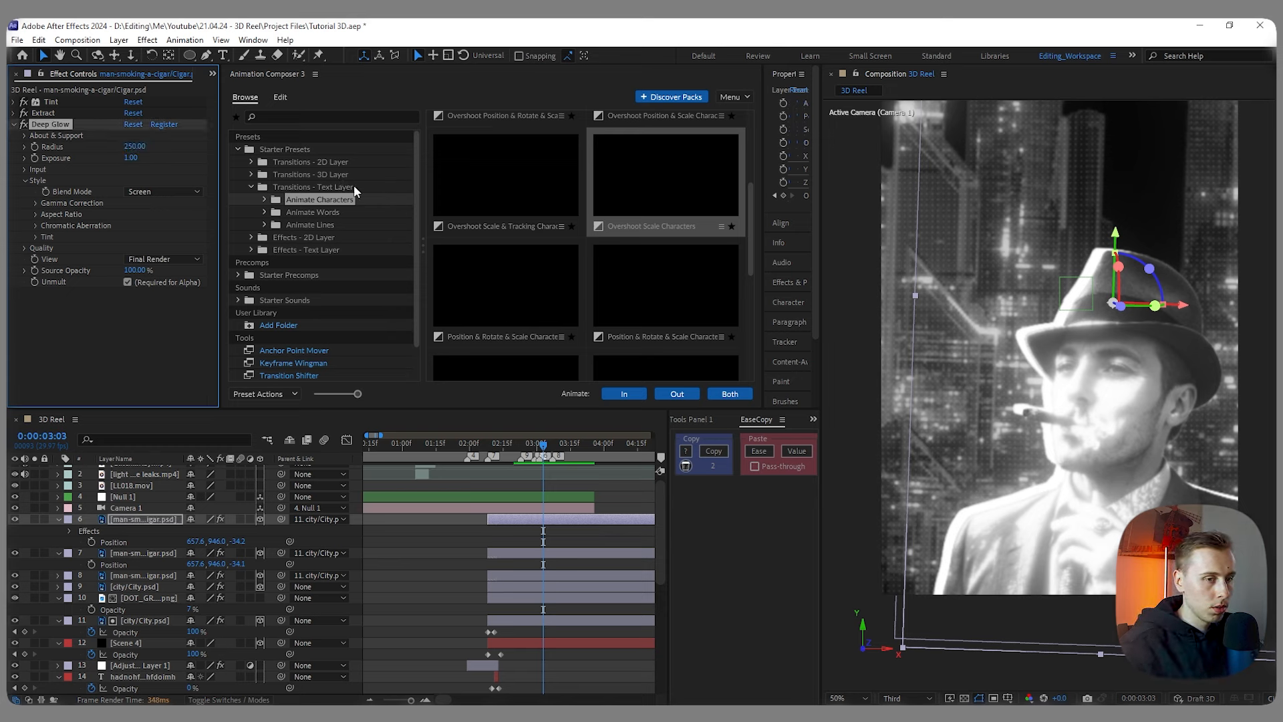
click(132, 158)
text(0.2)
key(Return)
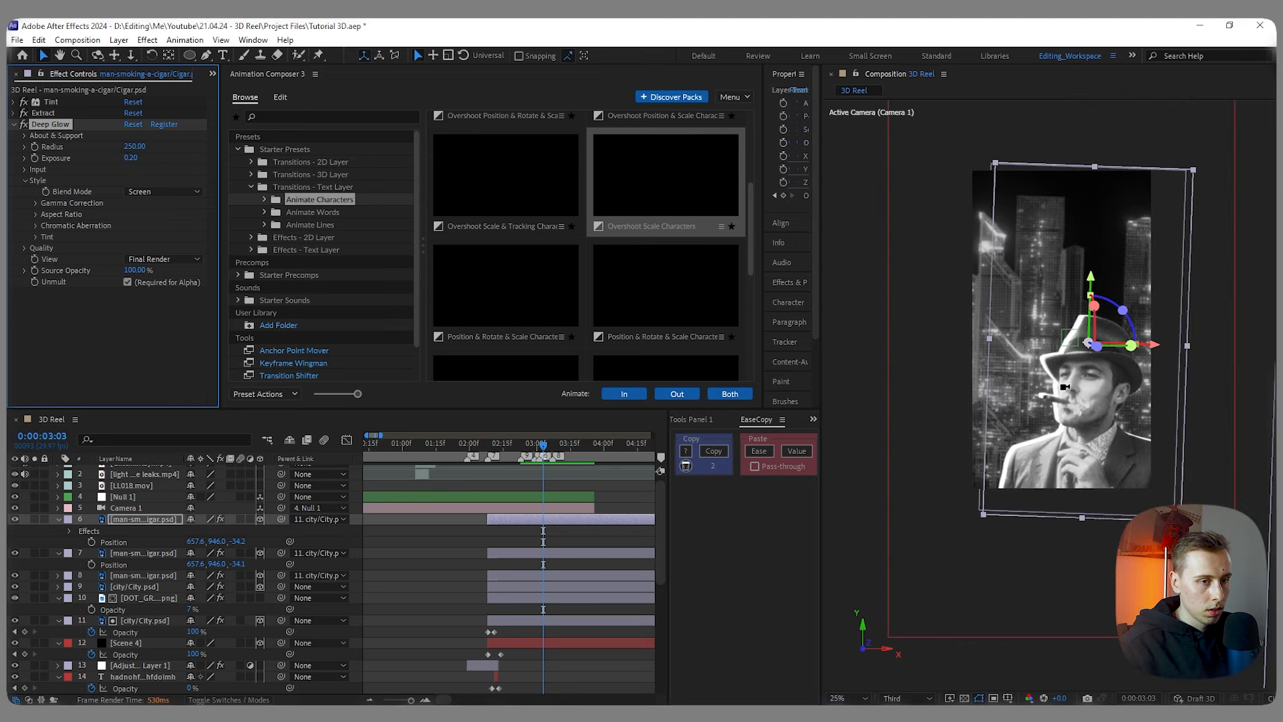
Step: Apply Deep Glow to the white-filled man layer that forms the edge
click(59, 519)
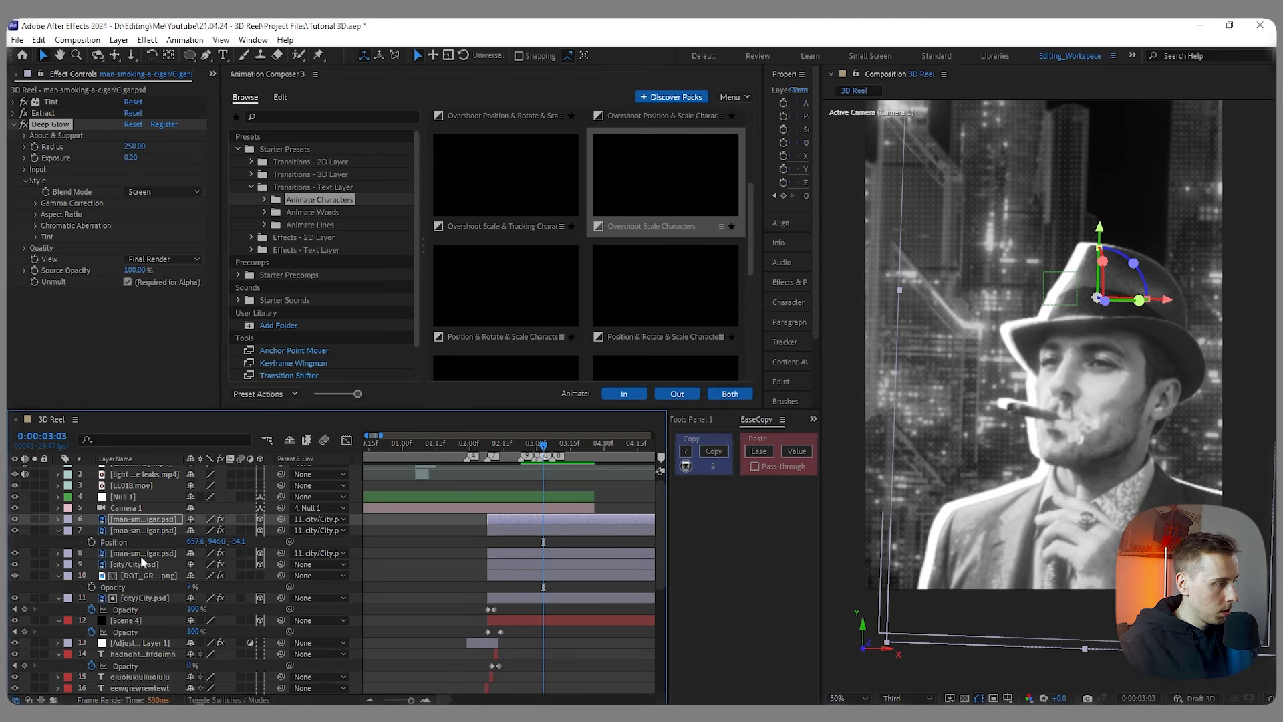
click(143, 553)
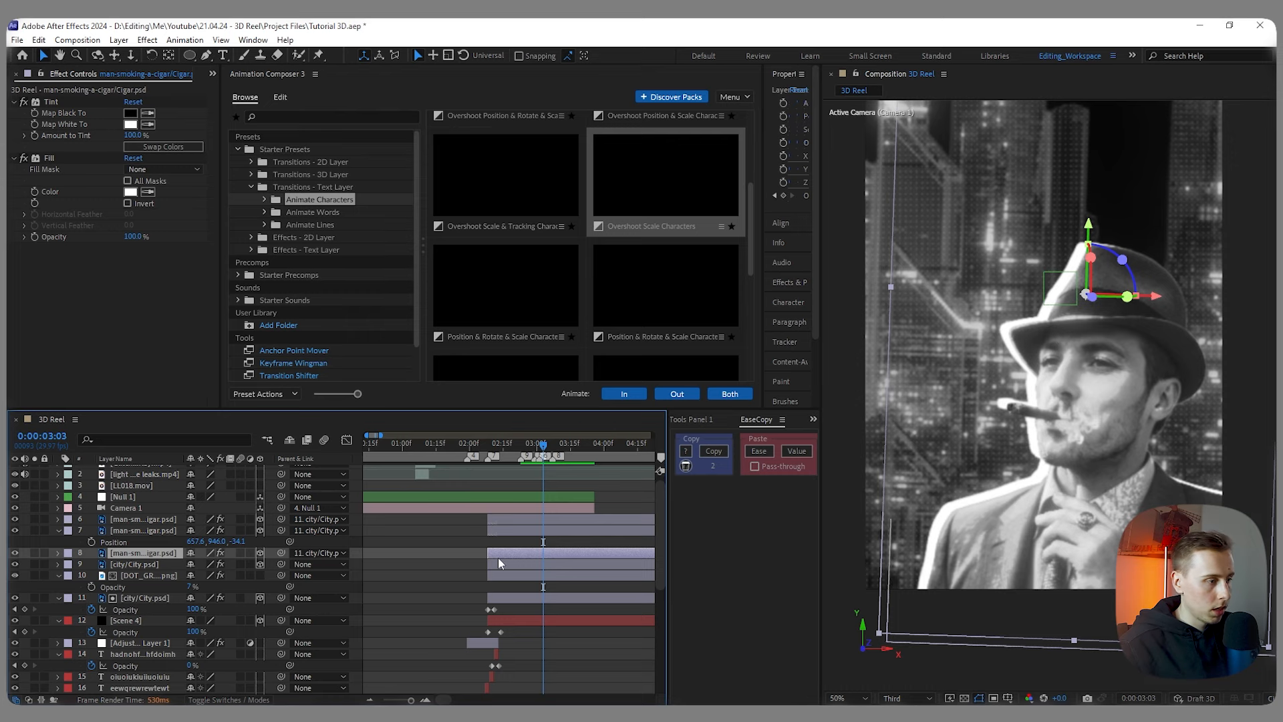
key(ctrl+space)
text(dee)
key(Return)
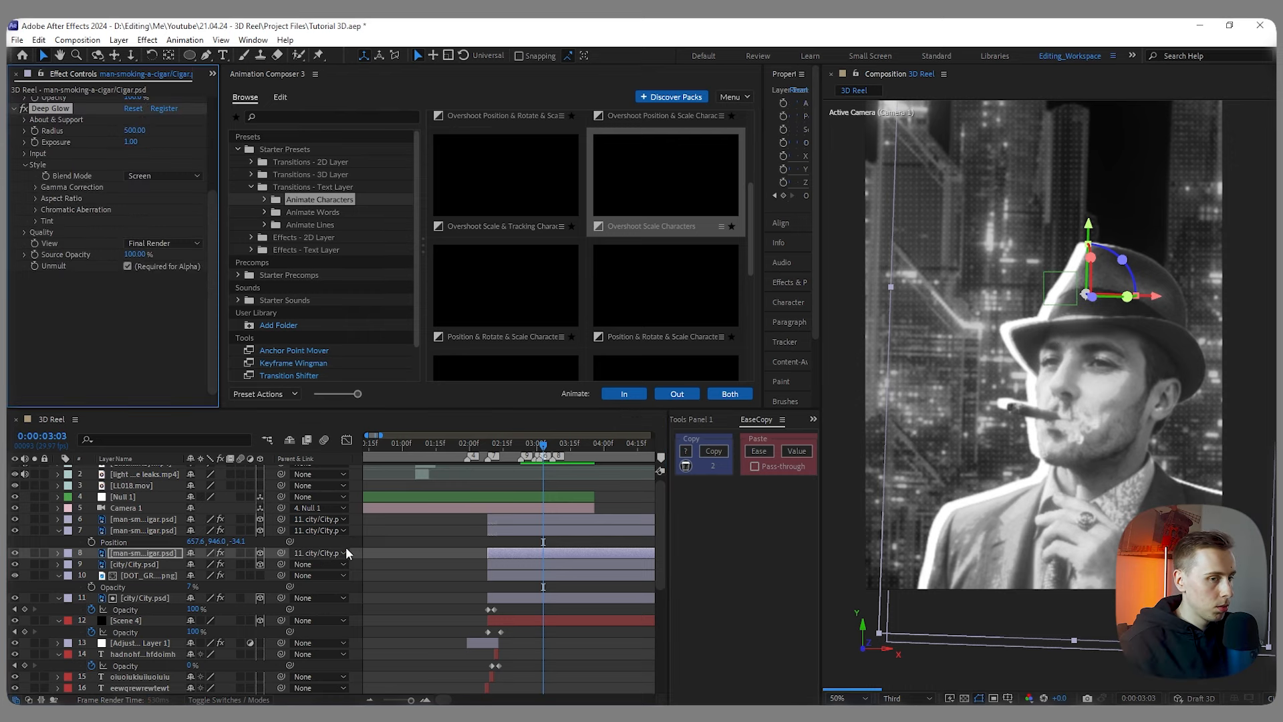
Step: Set the white edge layer's Deep Glow to Radius 300 and Exposure 0.3
scroll(966, 373, down, 2)
click(135, 131)
text(300)
key(Return)
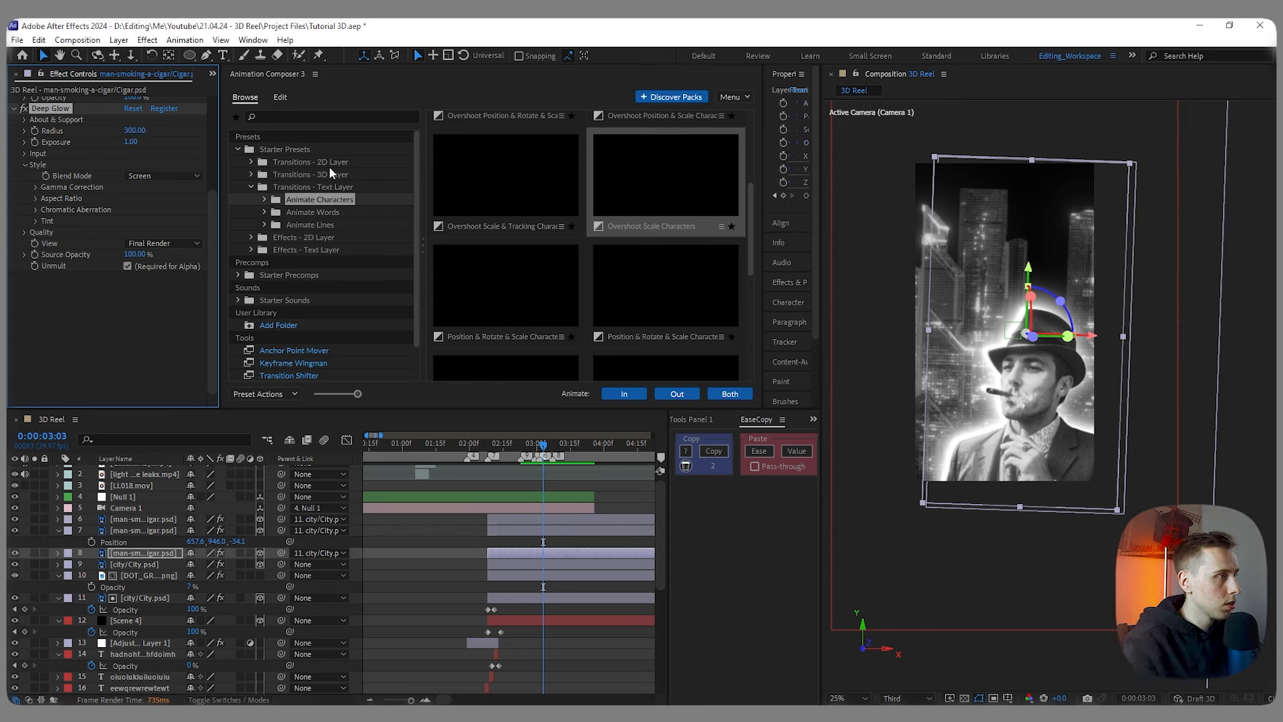
key(Return)
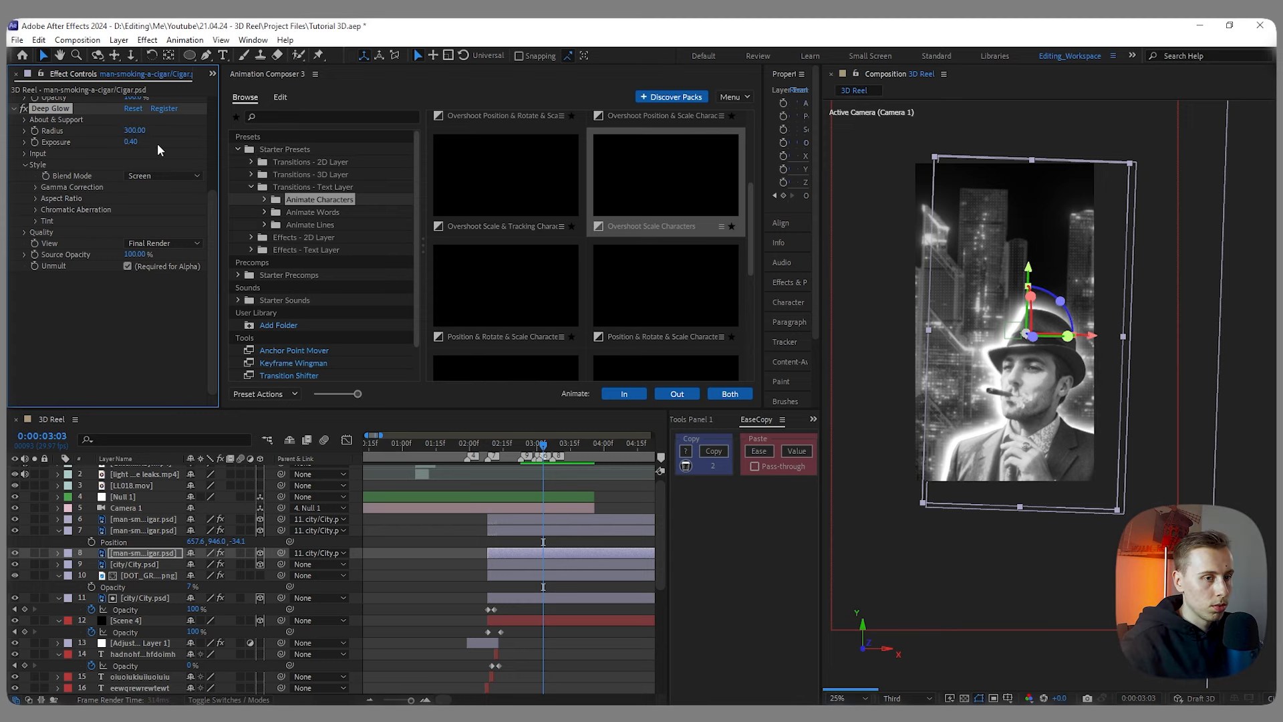
key(F2)
click(134, 142)
text(.3)
key(Return)
click(627, 498)
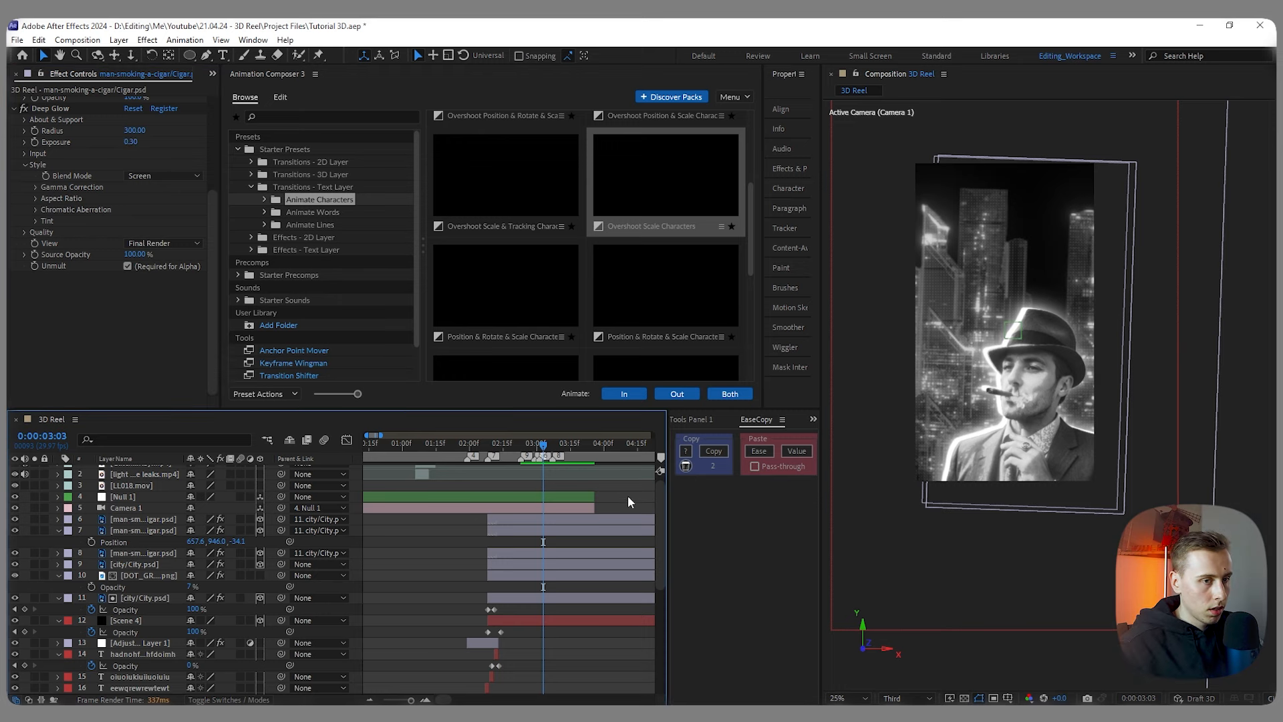
Step: Go to 0:00:02:23, show the Top view beside the active camera view, and resize the panels to fit both
scroll(618, 502, down, 2)
scroll(494, 468, up, 2)
click(544, 445)
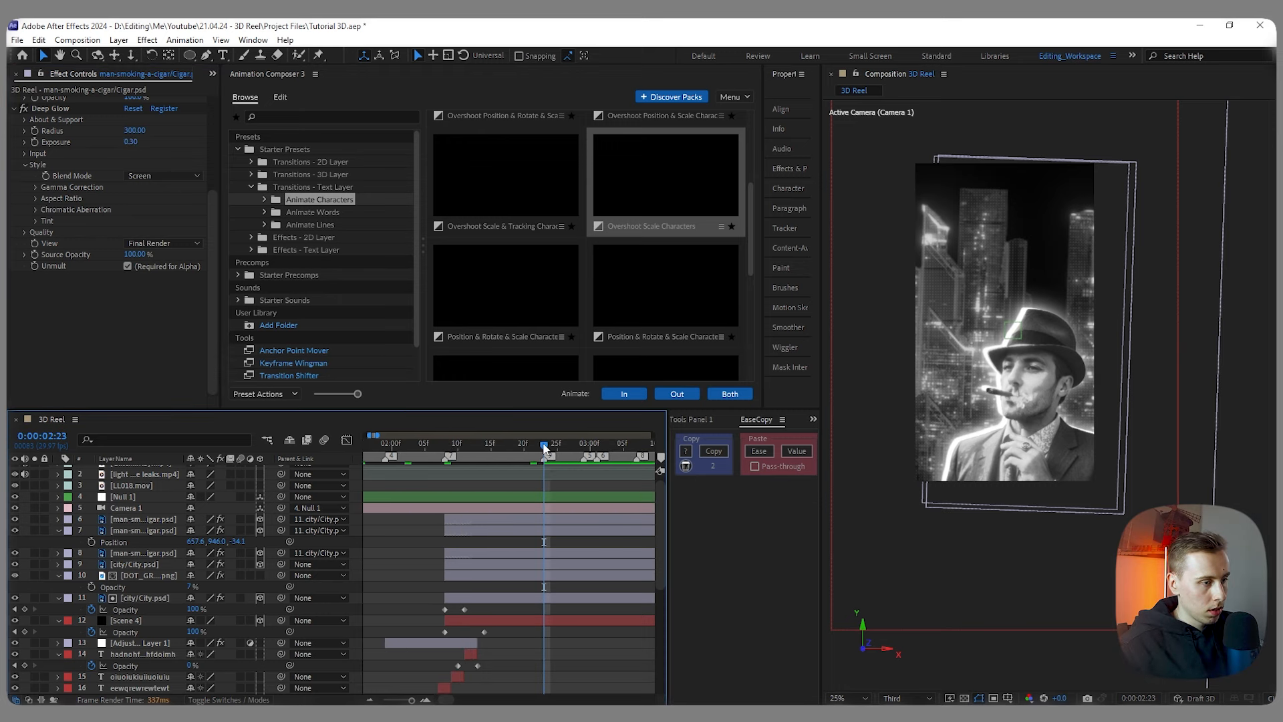
drag(544, 447, 583, 447)
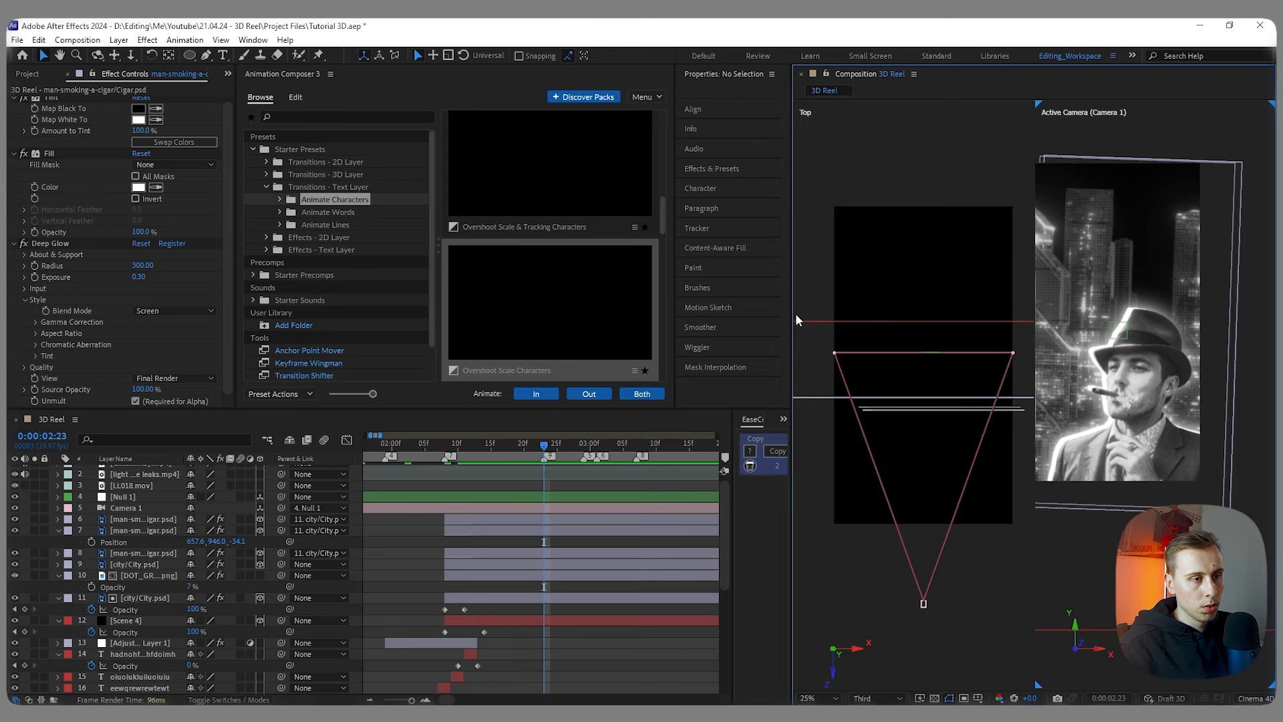
drag(791, 304, 565, 304)
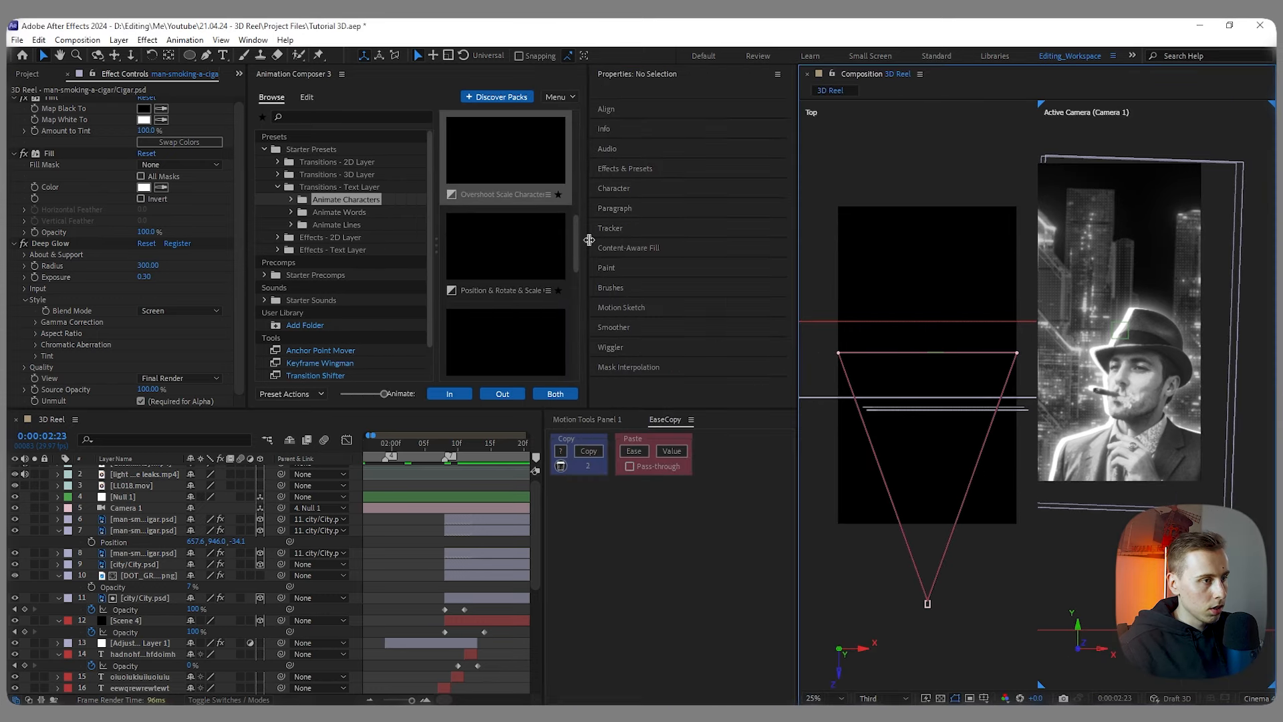
drag(589, 240, 727, 240)
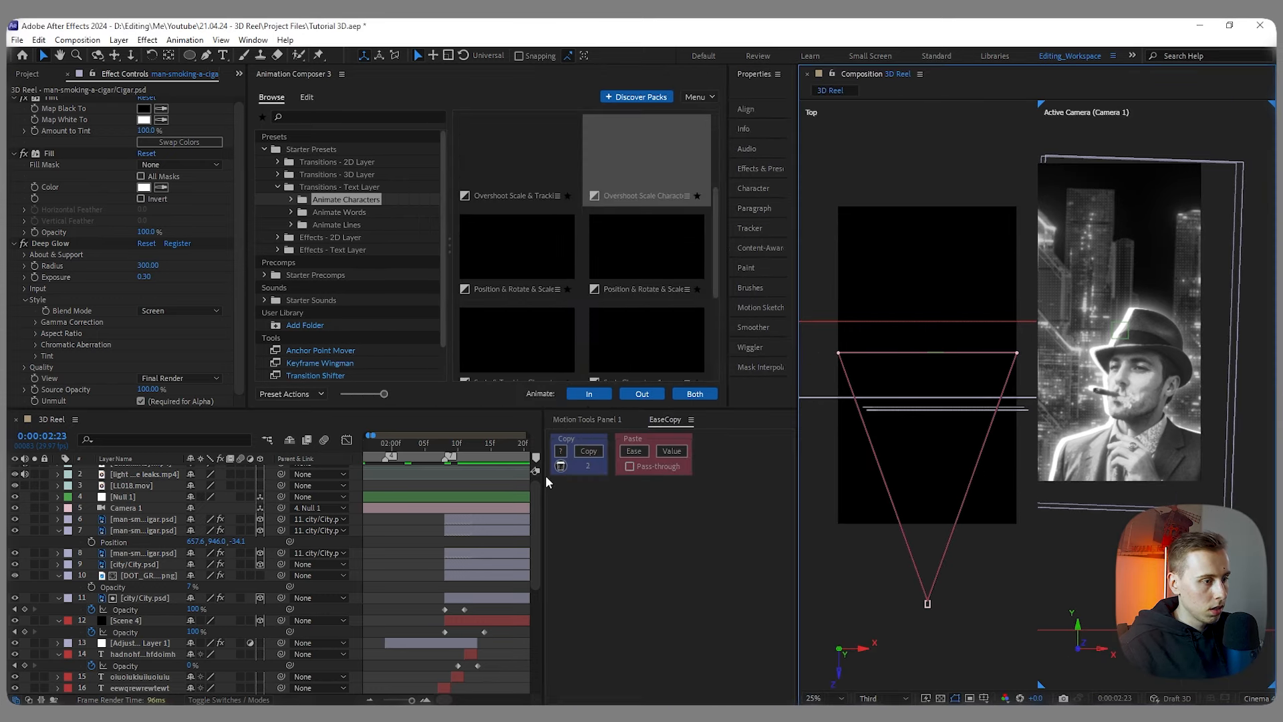
drag(546, 476, 742, 484)
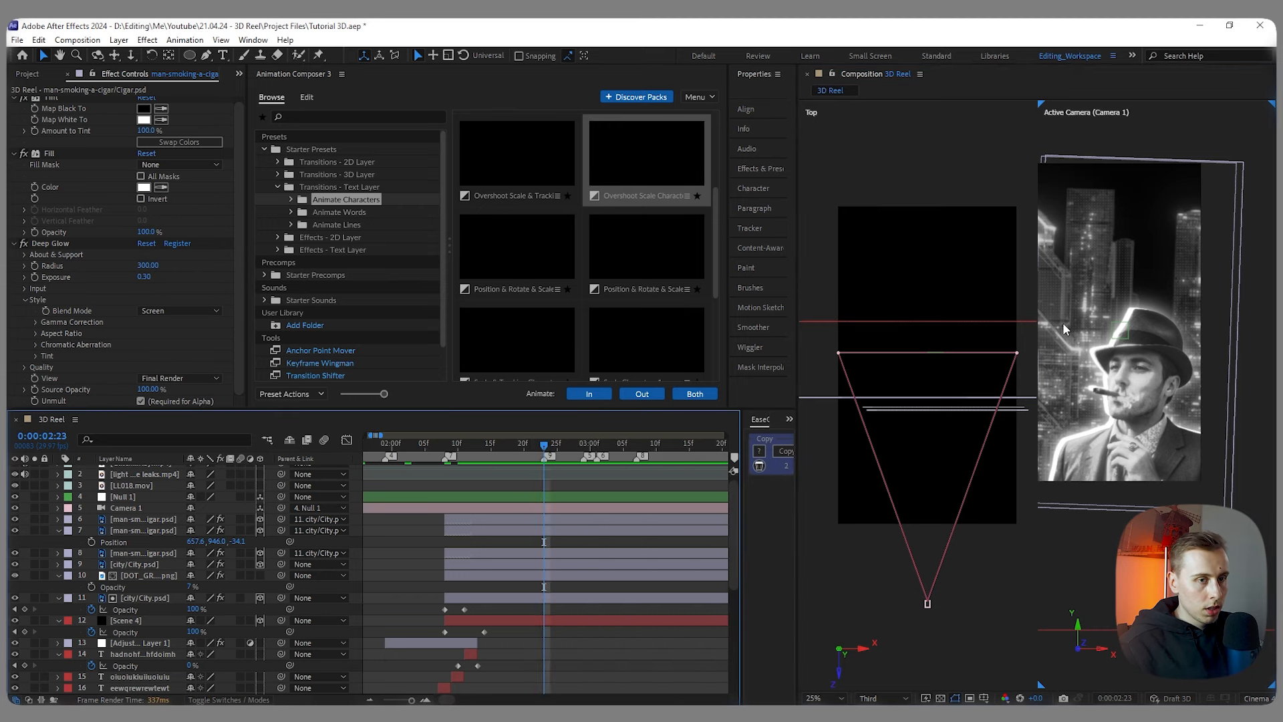
scroll(1174, 322, down, 2)
scroll(1153, 328, up, 2)
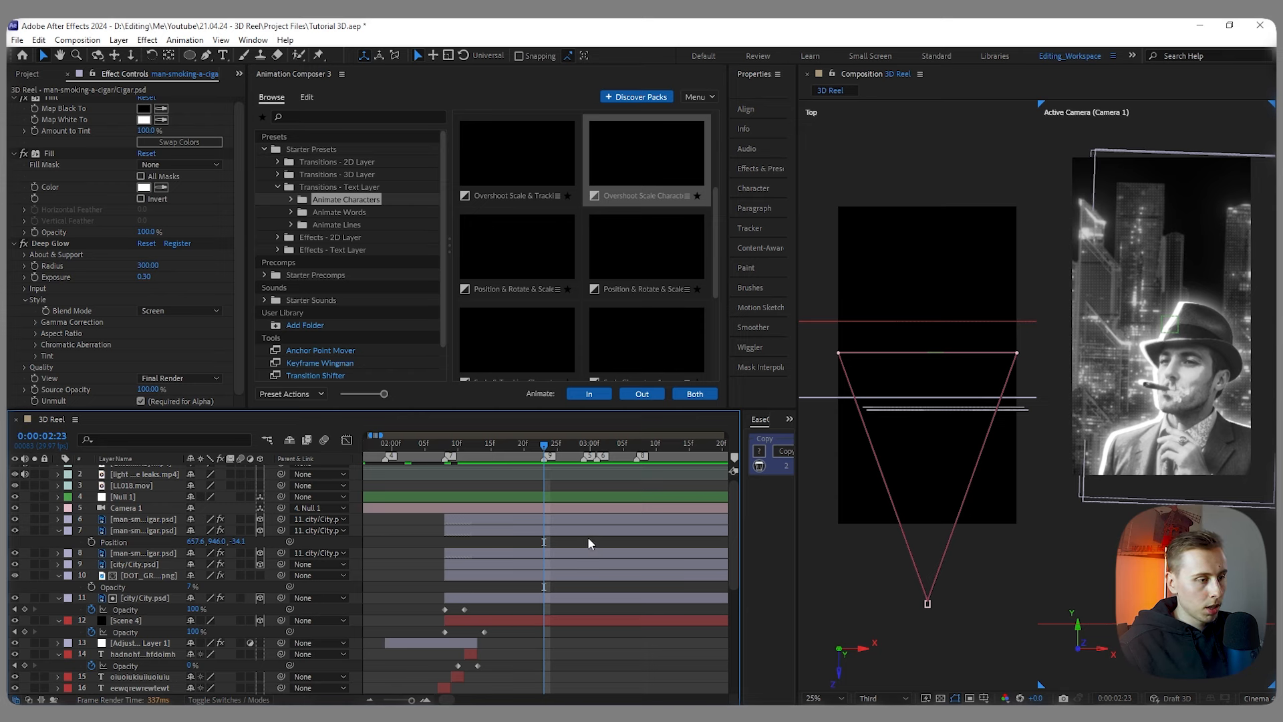
Step: Keyframe Null 1's Position at 0:00:02:23 and 0:00:02:29, with Z set to 380 at the second keyframe
click(540, 496)
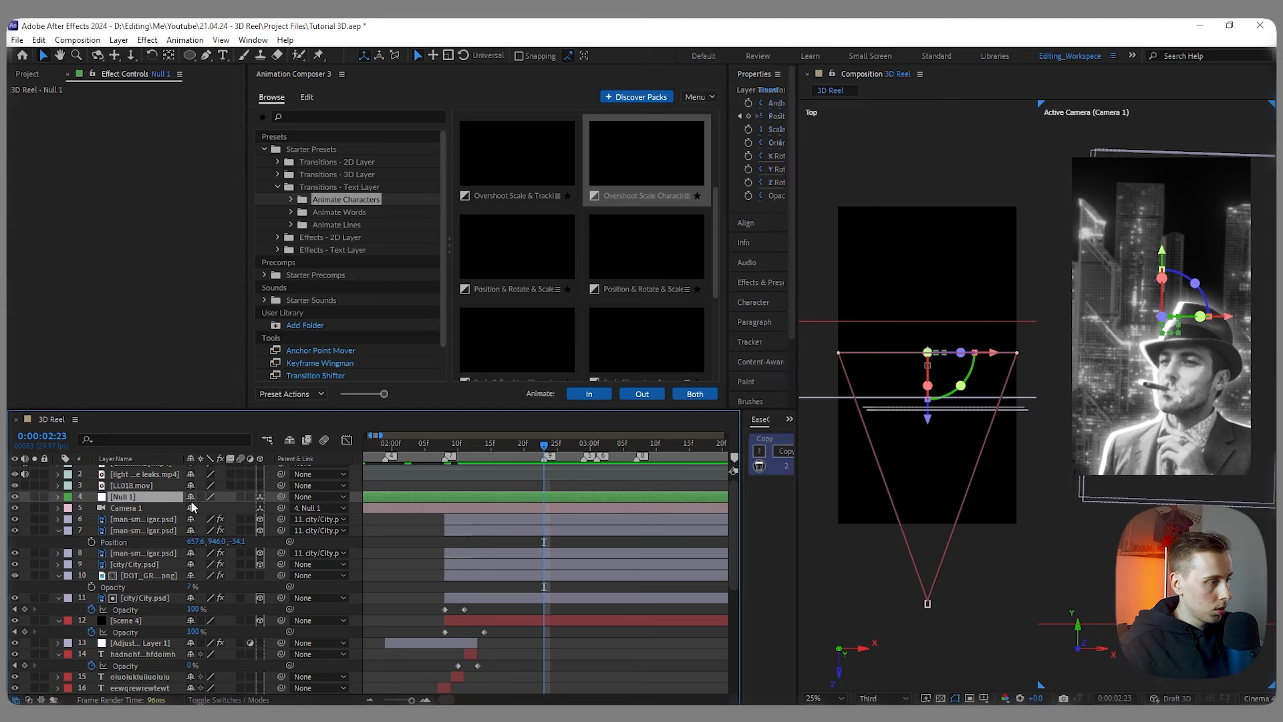
key(p)
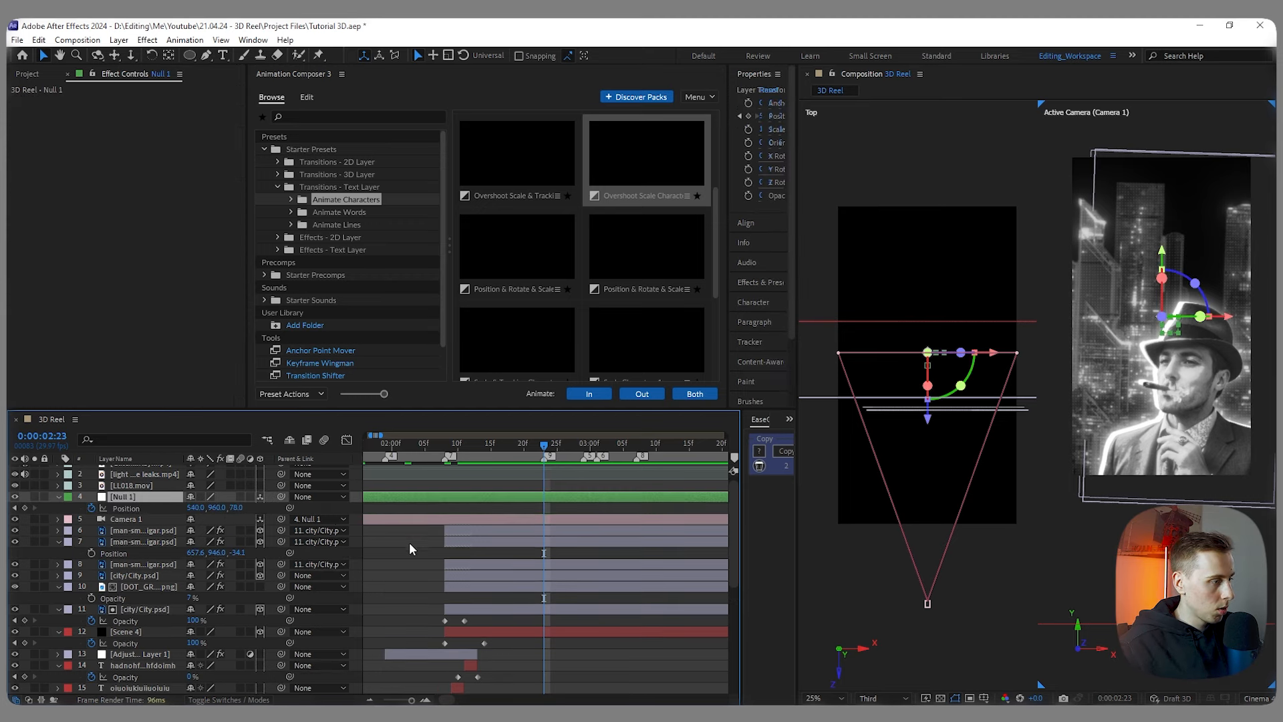
drag(542, 445, 584, 444)
click(25, 508)
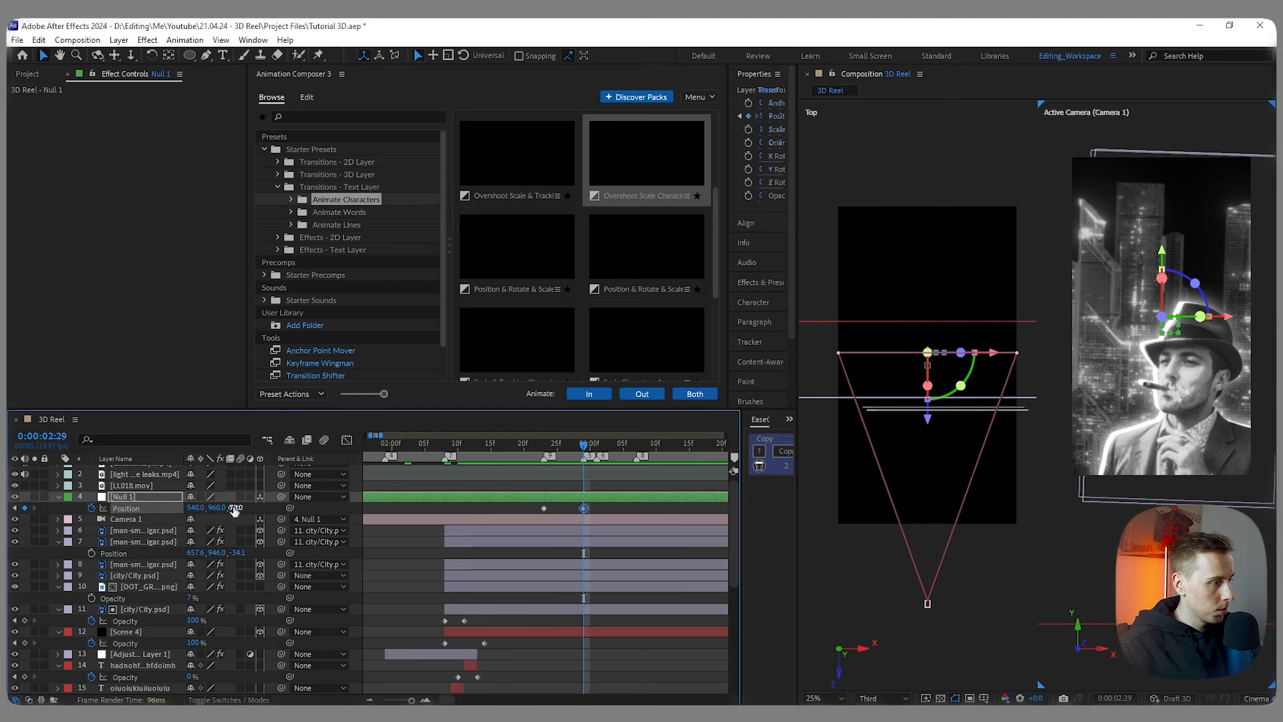
drag(234, 509, 401, 509)
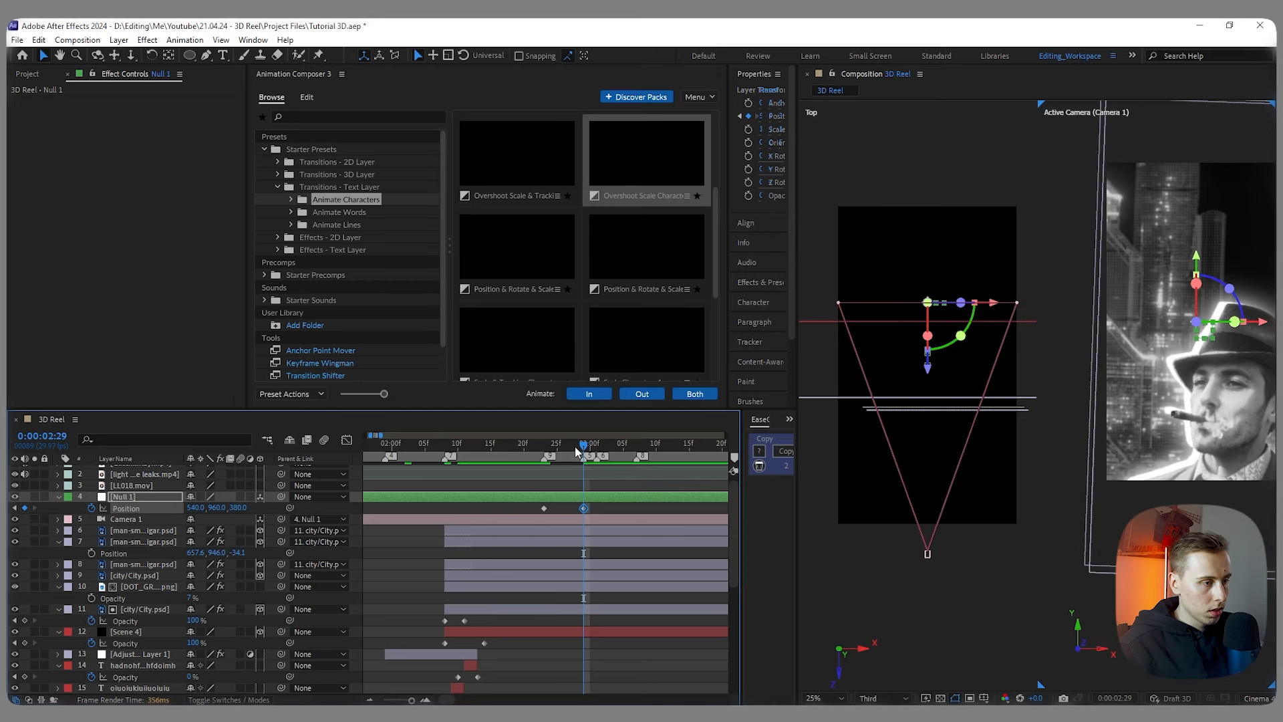
Step: Play back and scrub the scene to review the camera push toward the man
drag(547, 452, 531, 452)
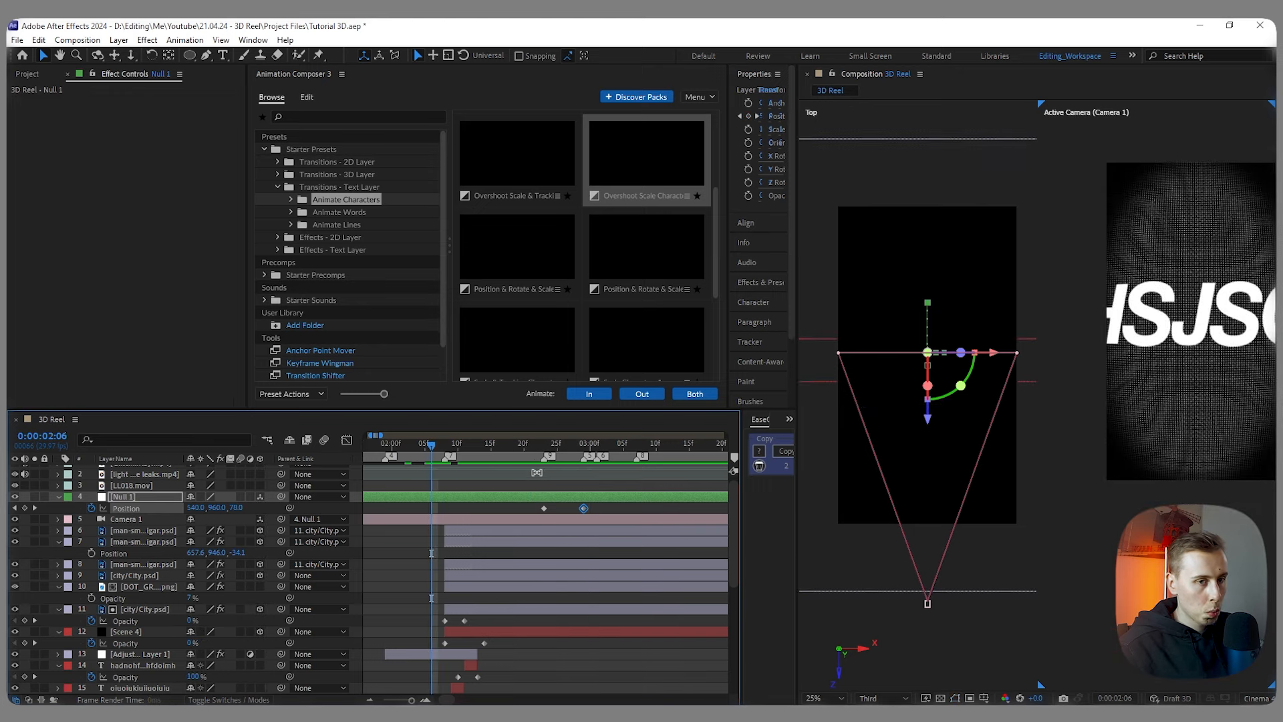
key(space)
key(space)
key(space)
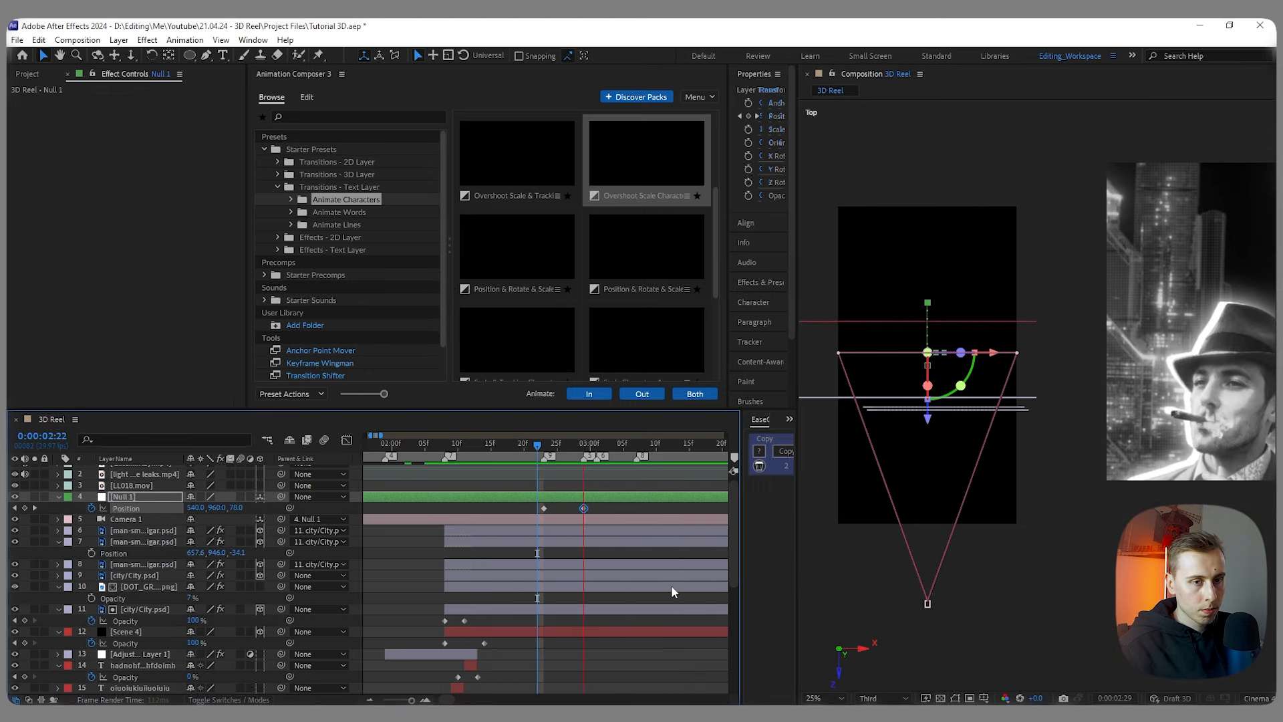
key(space)
drag(648, 442, 492, 455)
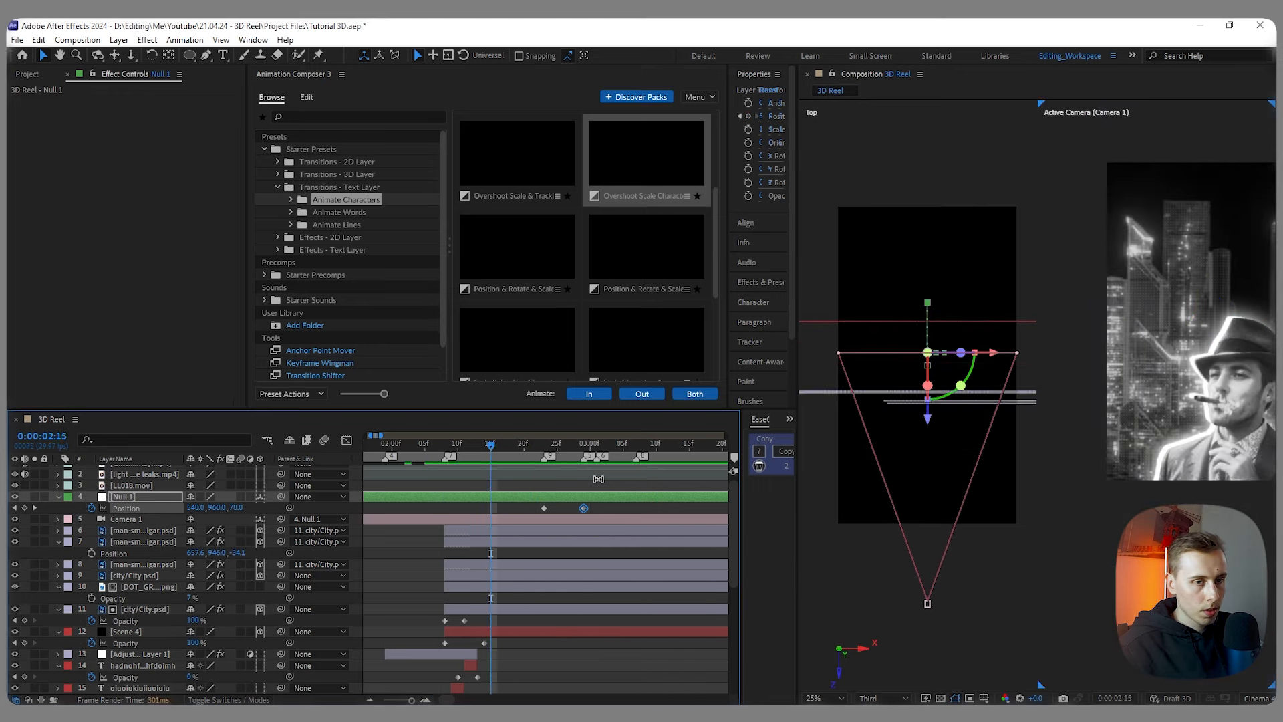
drag(617, 451, 610, 451)
Step: Set Null 1's Position at 0:00:02:29 to Z 656 and Y 876
key(j)
drag(238, 508, 427, 512)
scroll(1179, 401, down, 1)
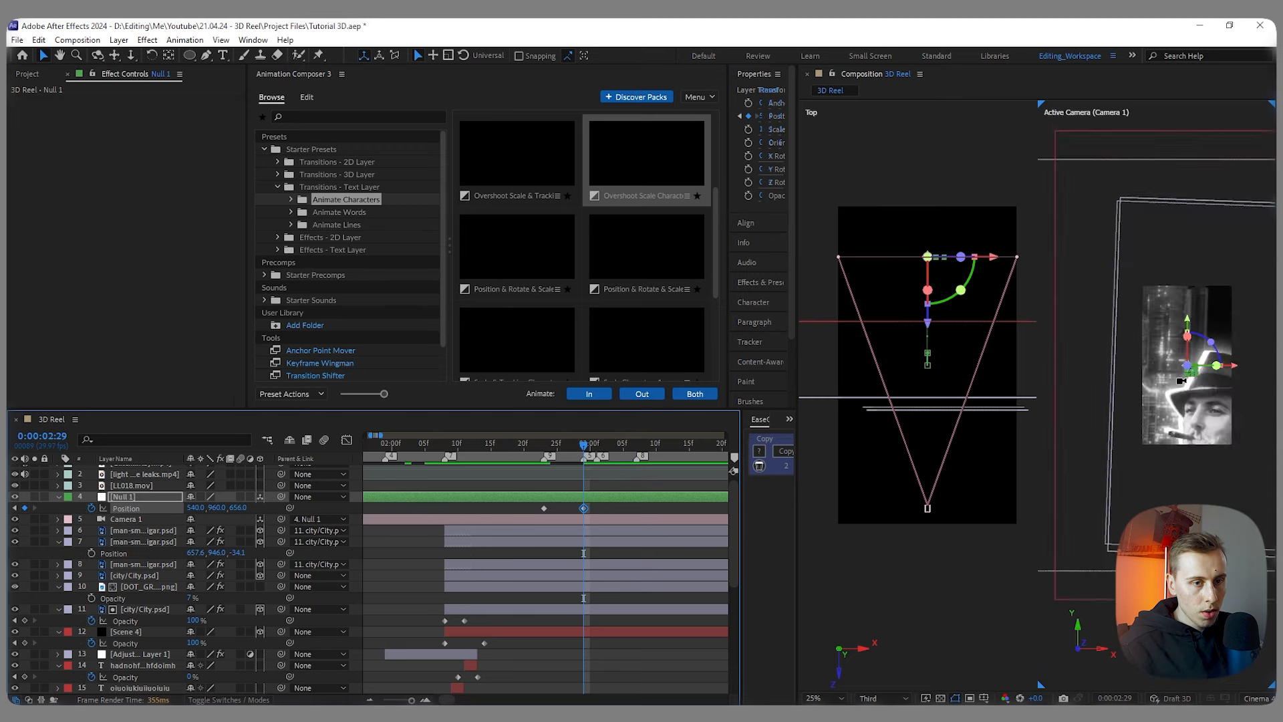
mouse_move(214, 508)
mouse_down()
mouse_move(368, 511)
mouse_move(198, 510)
mouse_up()
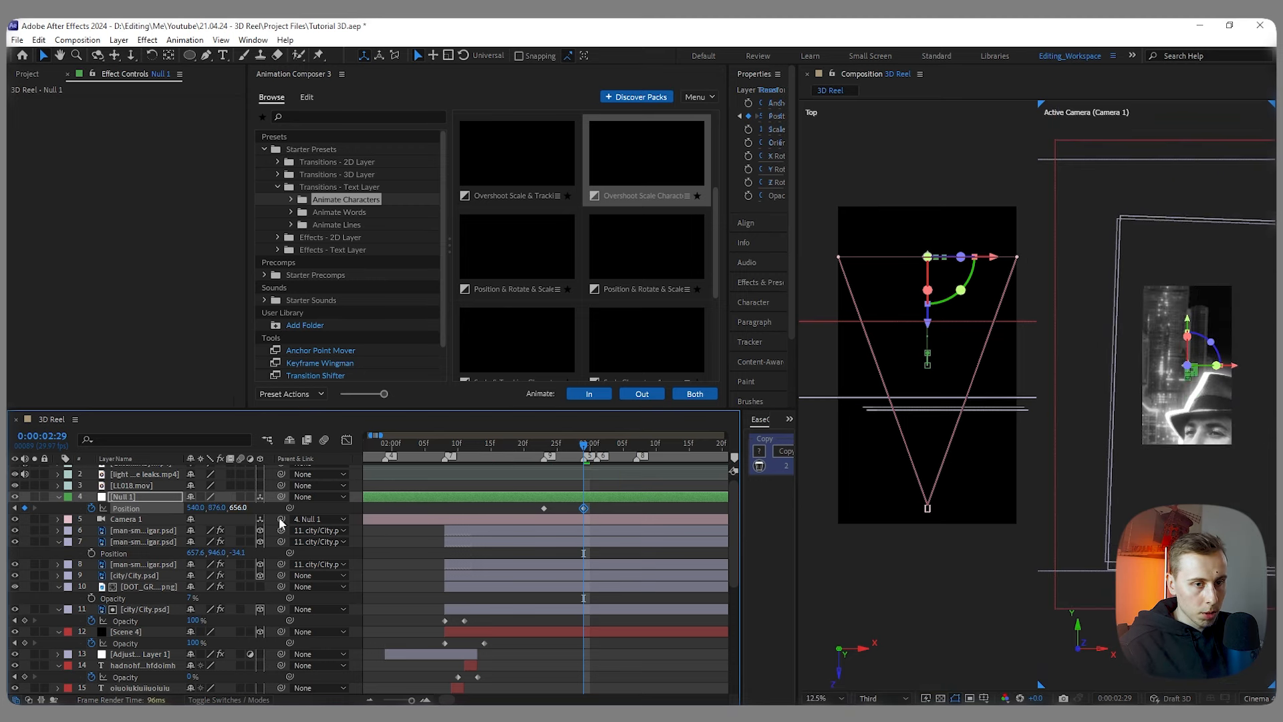
Step: Solo the 3D Original.mp4 reference layer to view its frame at 0:00:02:29, and widen the timeline panel
click(601, 487)
scroll(179, 619, down, 5)
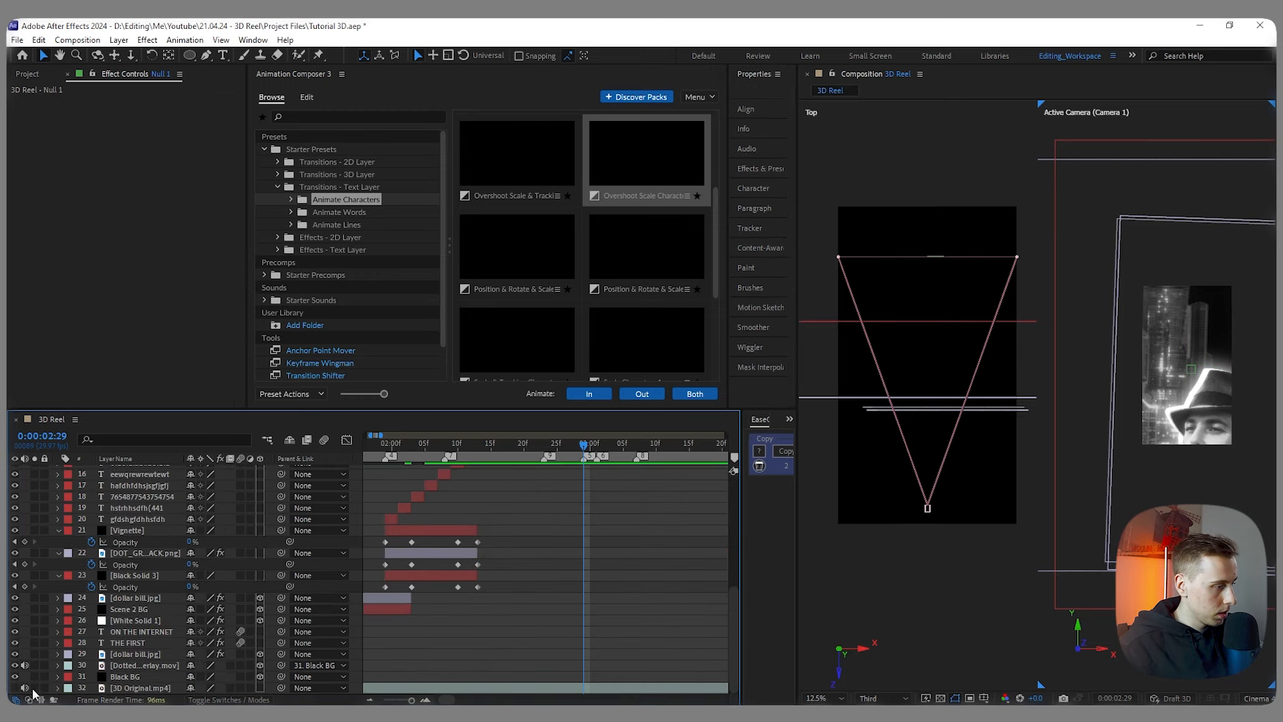
mouse_move(728, 223)
mouse_down()
mouse_move(590, 223)
mouse_move(743, 223)
mouse_up()
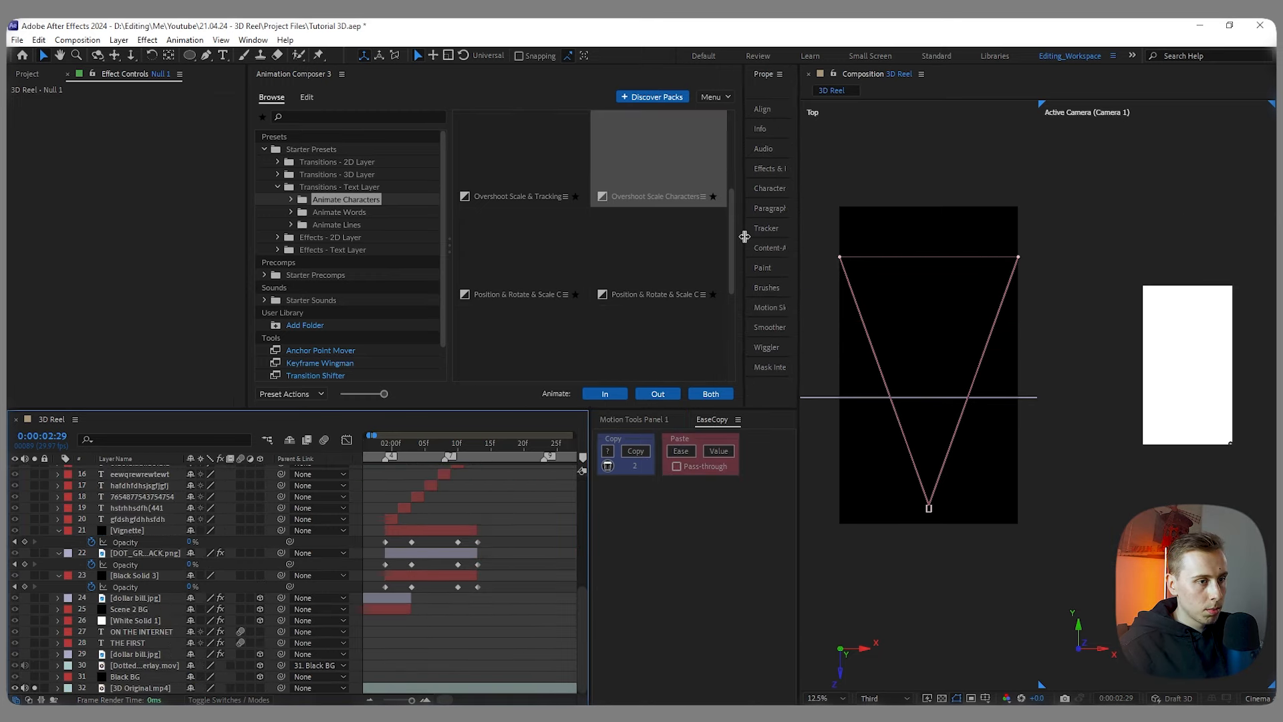
drag(589, 449, 754, 451)
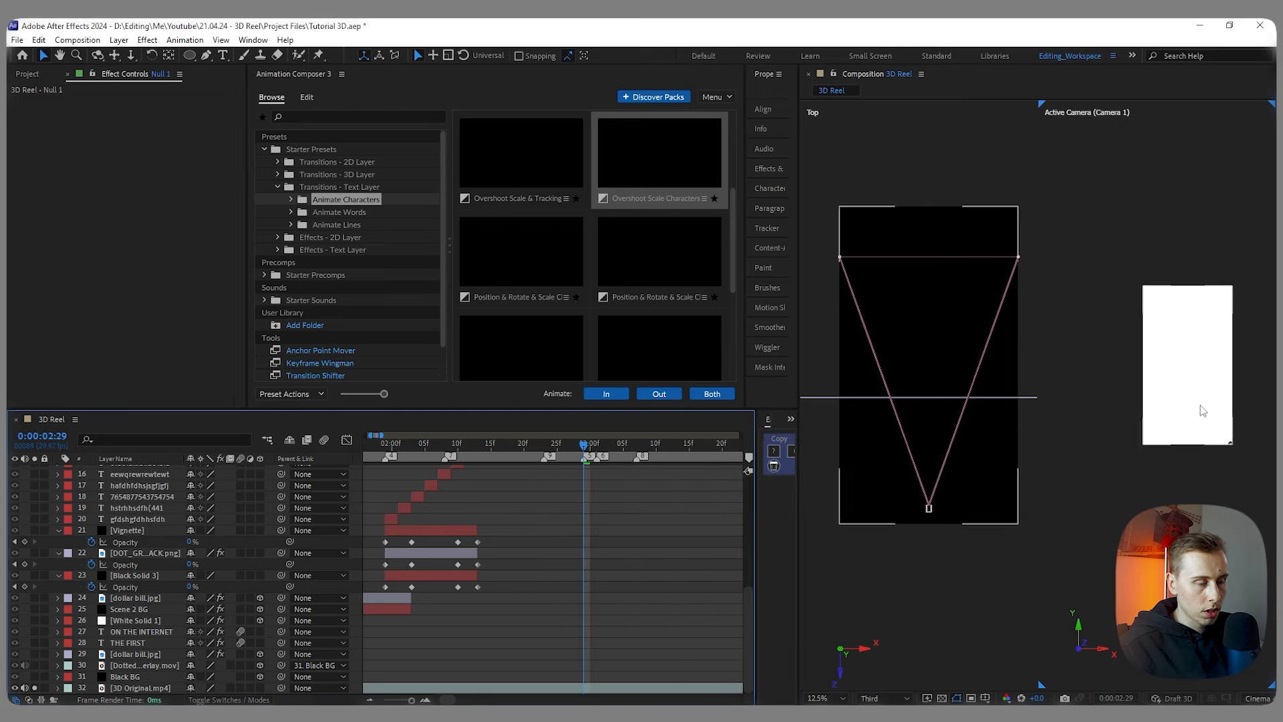
Step: Split the man, city, dot-grid and Scene 4 layers at 0:00:02:29 and delete the parts after the split
scroll(560, 487, up, 5)
click(605, 538)
scroll(610, 568, down, 1)
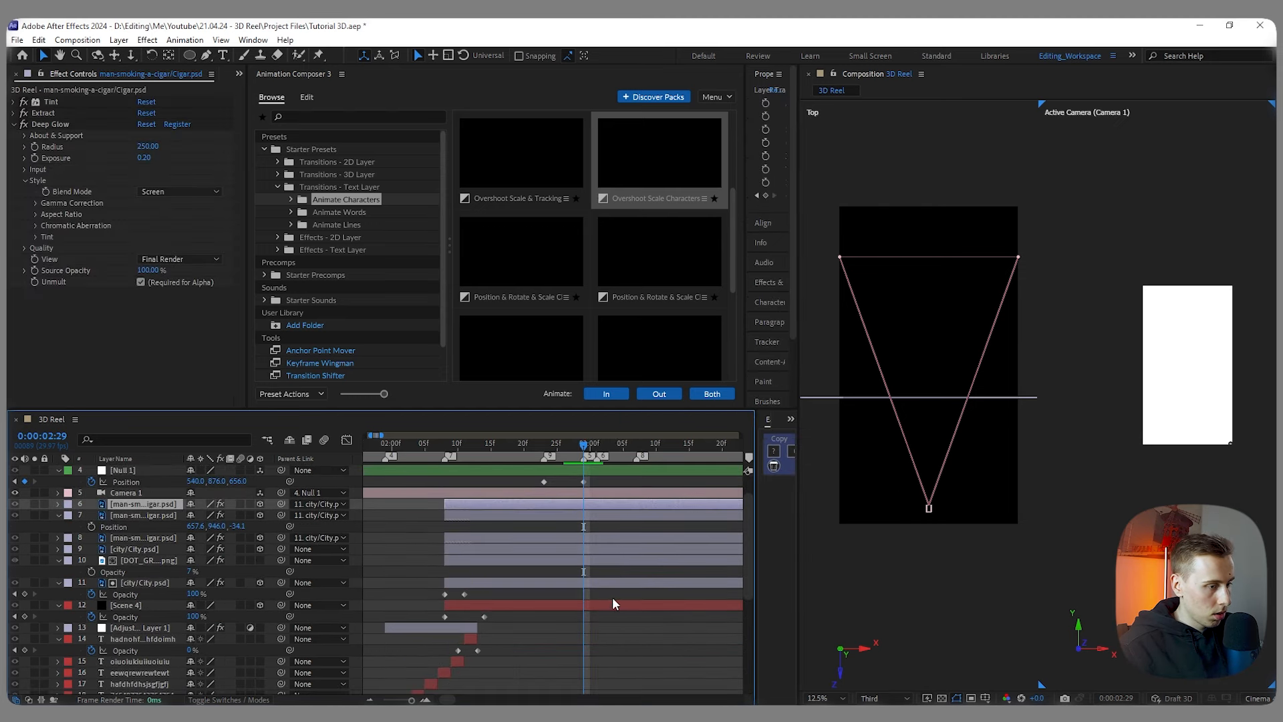
click(612, 602)
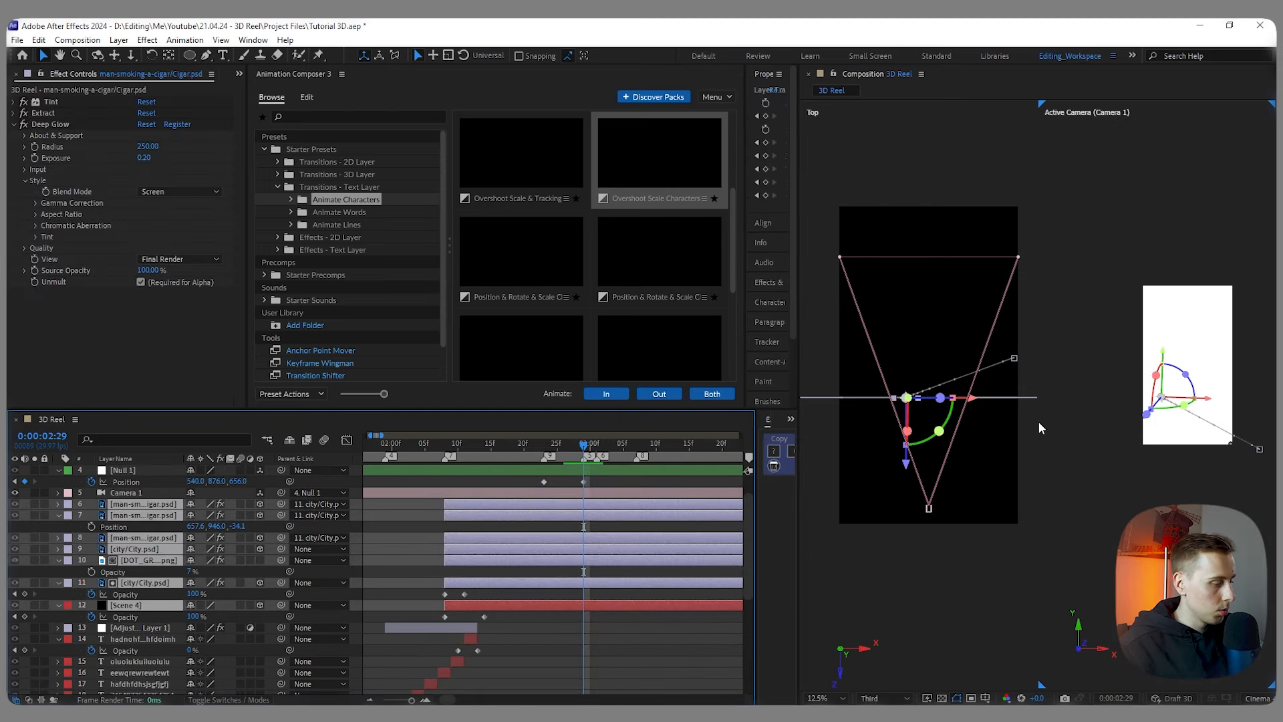
key(ctrl+shift+d)
key(Delete)
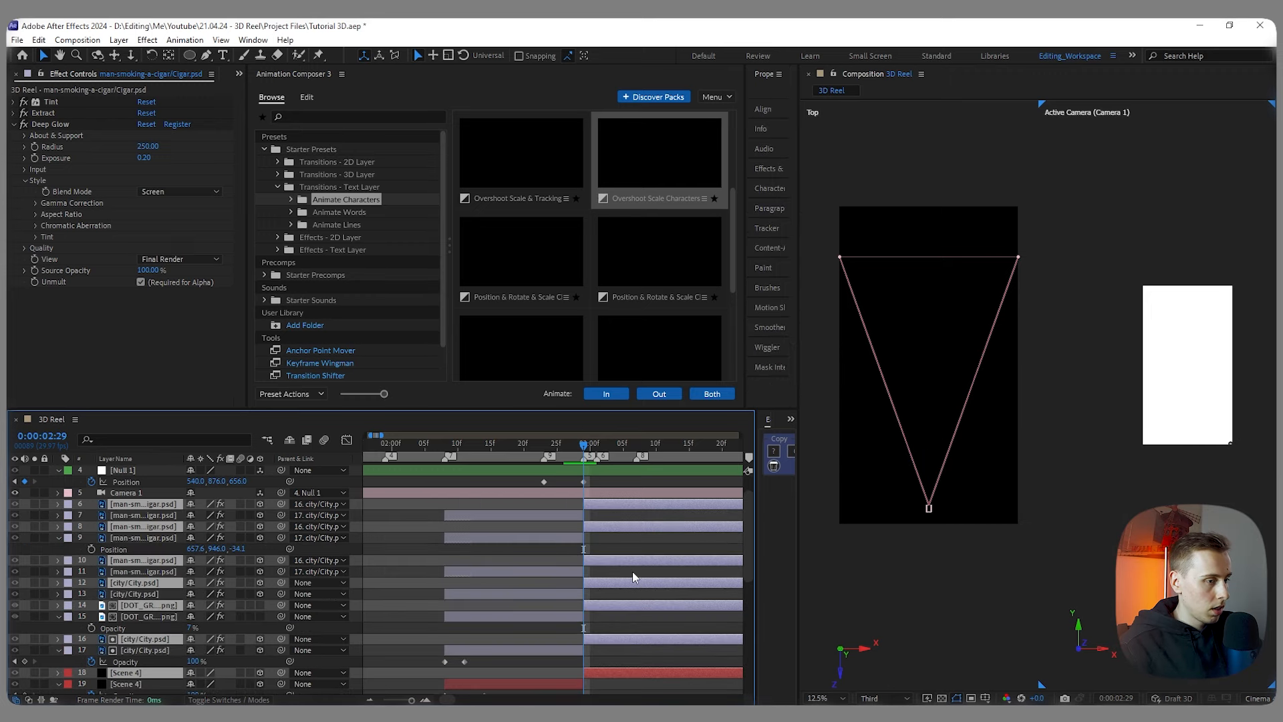
Step: Create a composition-sized solid in white (FFFFFF), with only the active camera view shown
click(552, 447)
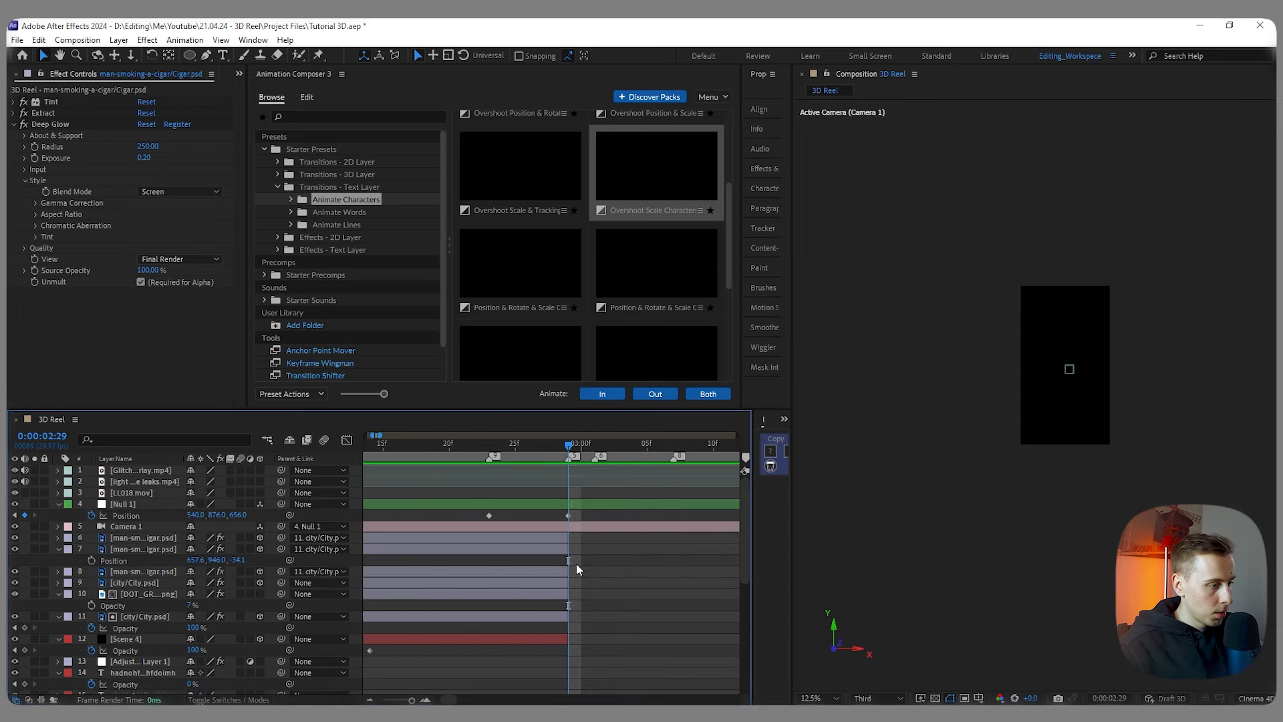
right_click(356, 605)
mouse_move(387, 439)
click(590, 481)
click(314, 523)
drag(378, 522, 329, 393)
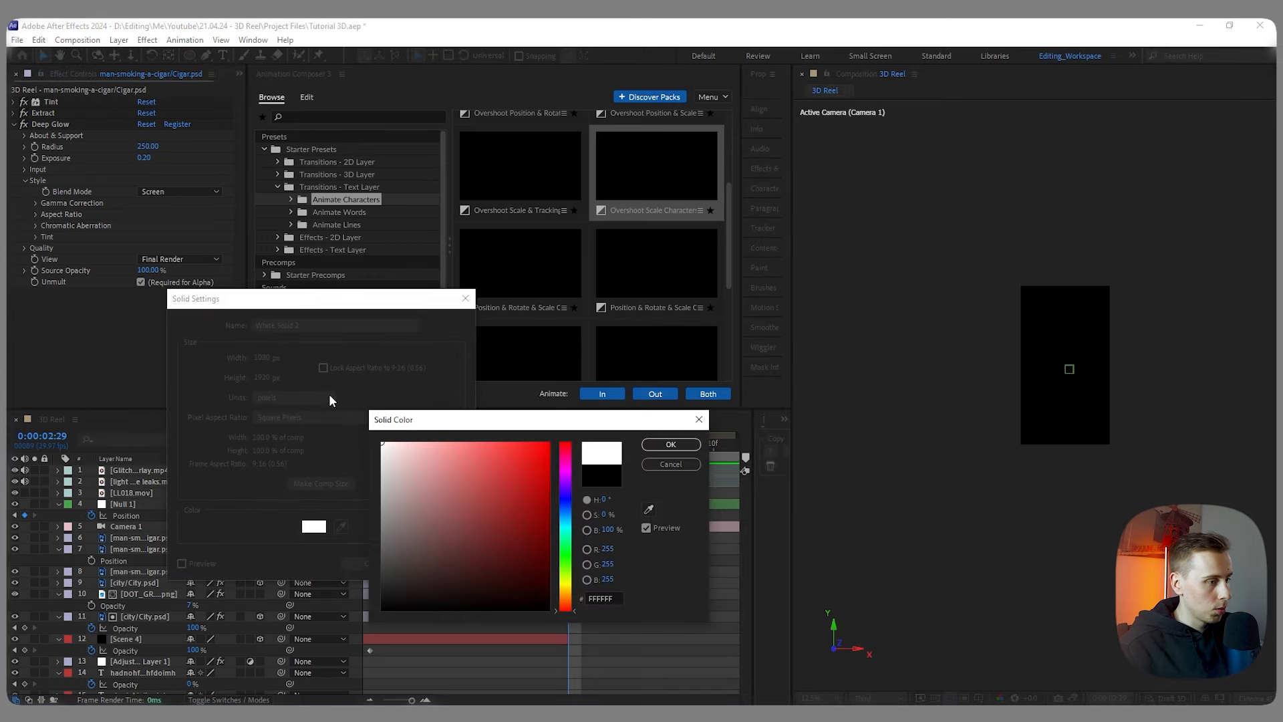
click(673, 447)
key(Return)
Step: Move White Solid 2 directly below Camera 1 and trim its start to 0:00:02:29
key(ctrl+alt+Down)
key(ctrl+alt+Down)
key(ctrl+alt+Down)
key(ctrl+alt+Down)
key(ctrl+alt+Down)
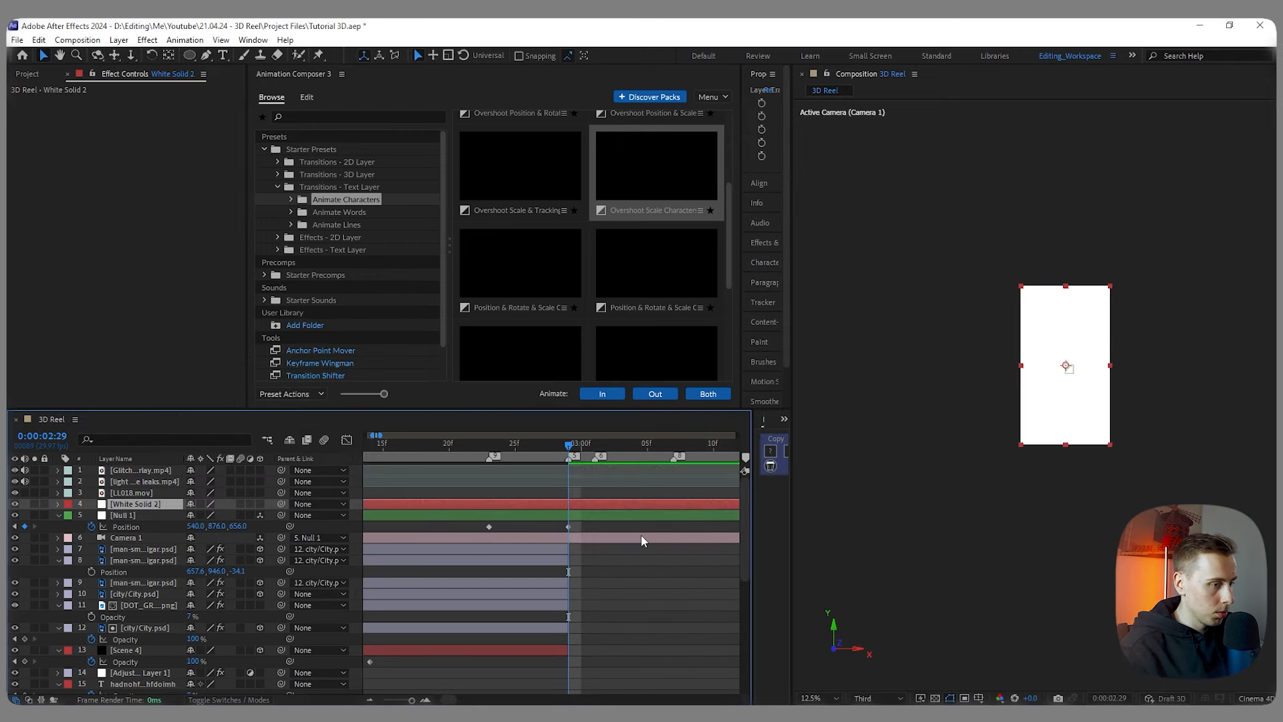
scroll(641, 536, down, 5)
drag(368, 536, 474, 544)
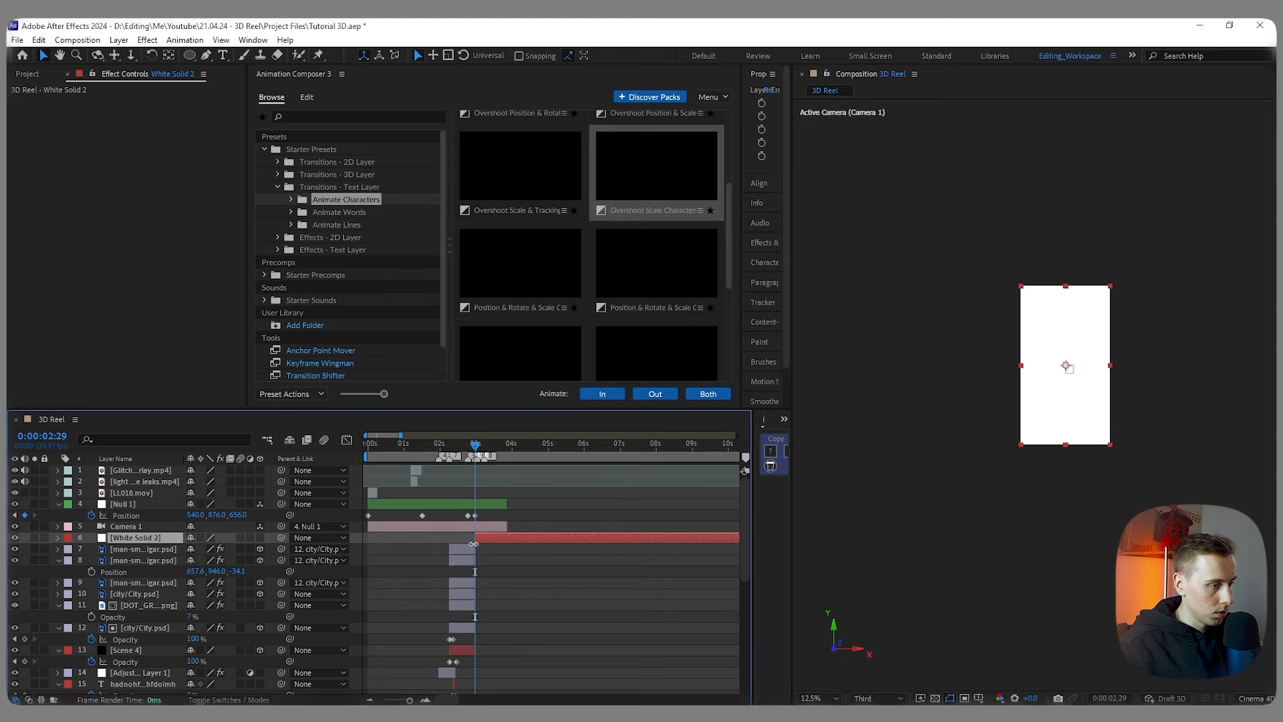
Step: Scrub through the end of the man scene and add the Glitch Overlay.mp4 texture as the top layer
scroll(480, 568, up, 5)
click(506, 448)
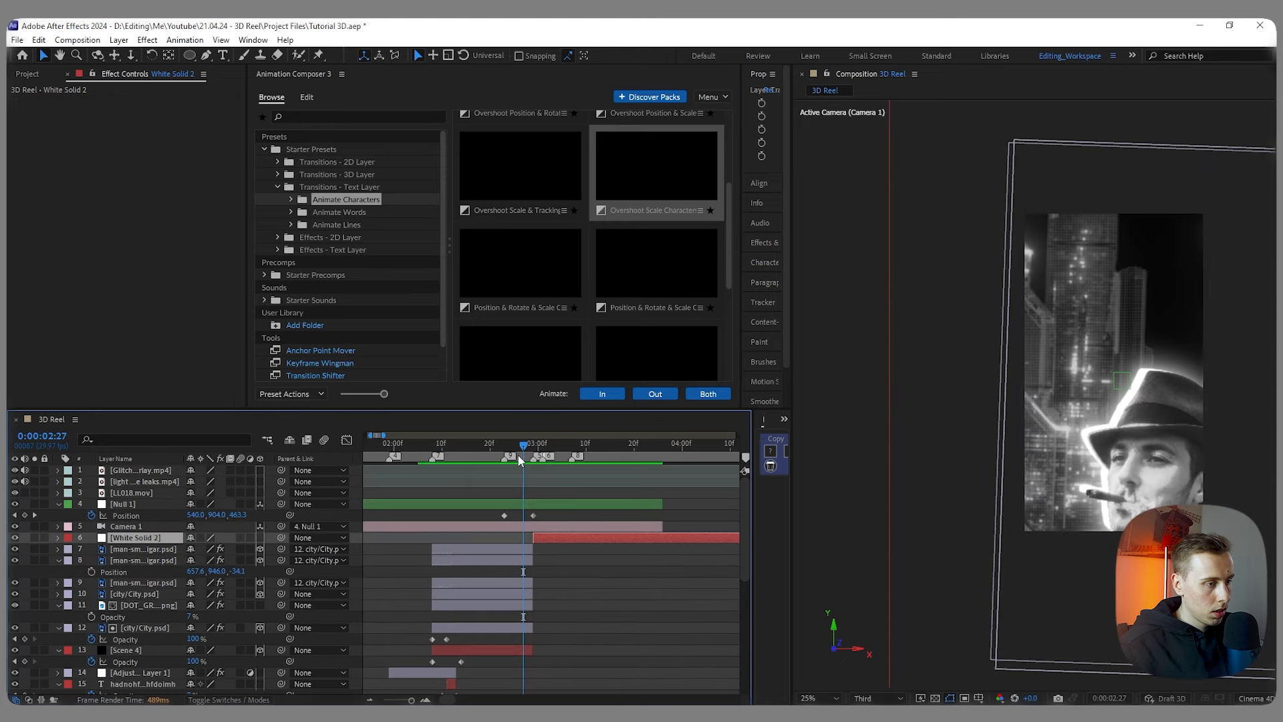
drag(508, 451, 527, 451)
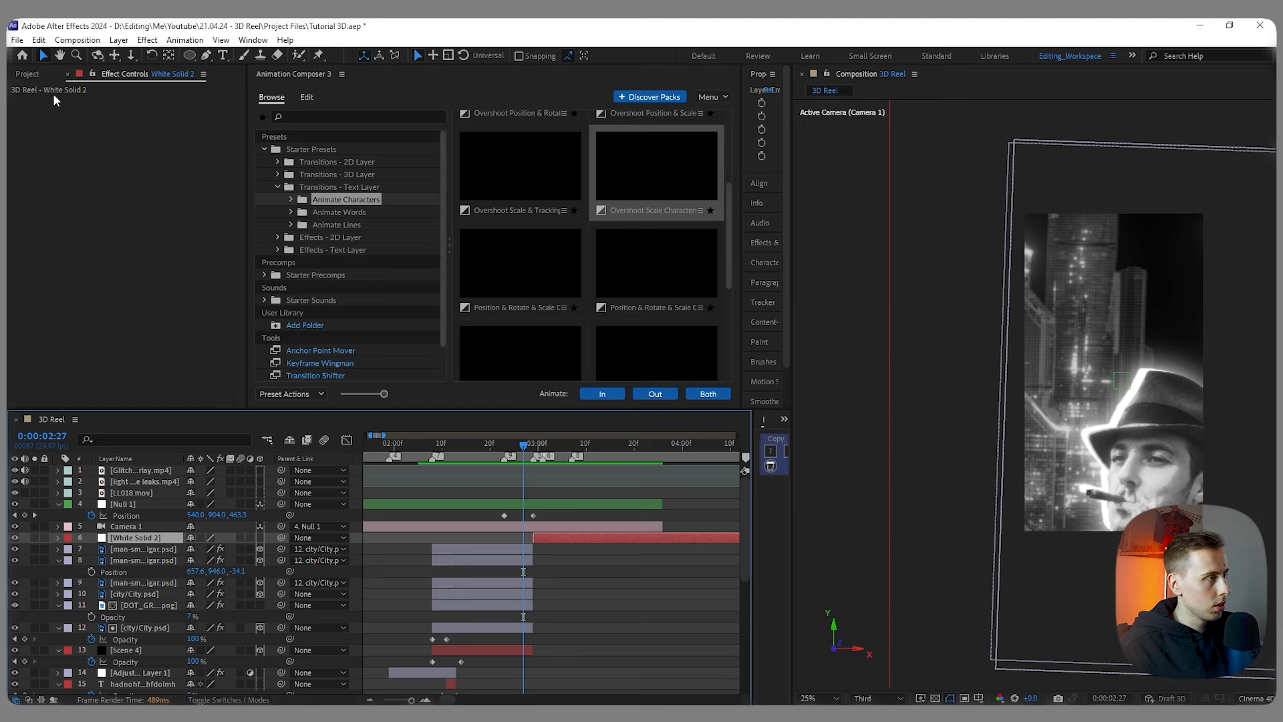
click(28, 75)
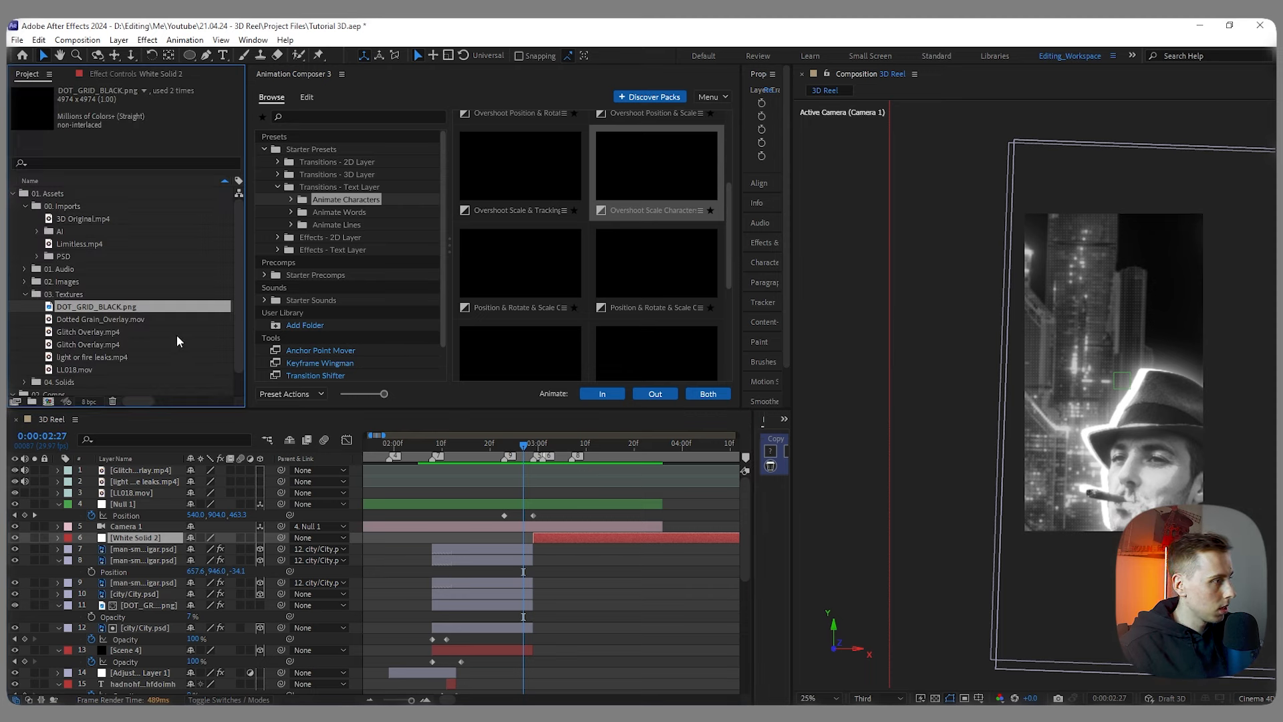
drag(167, 344, 616, 456)
key(minus)
key(minus)
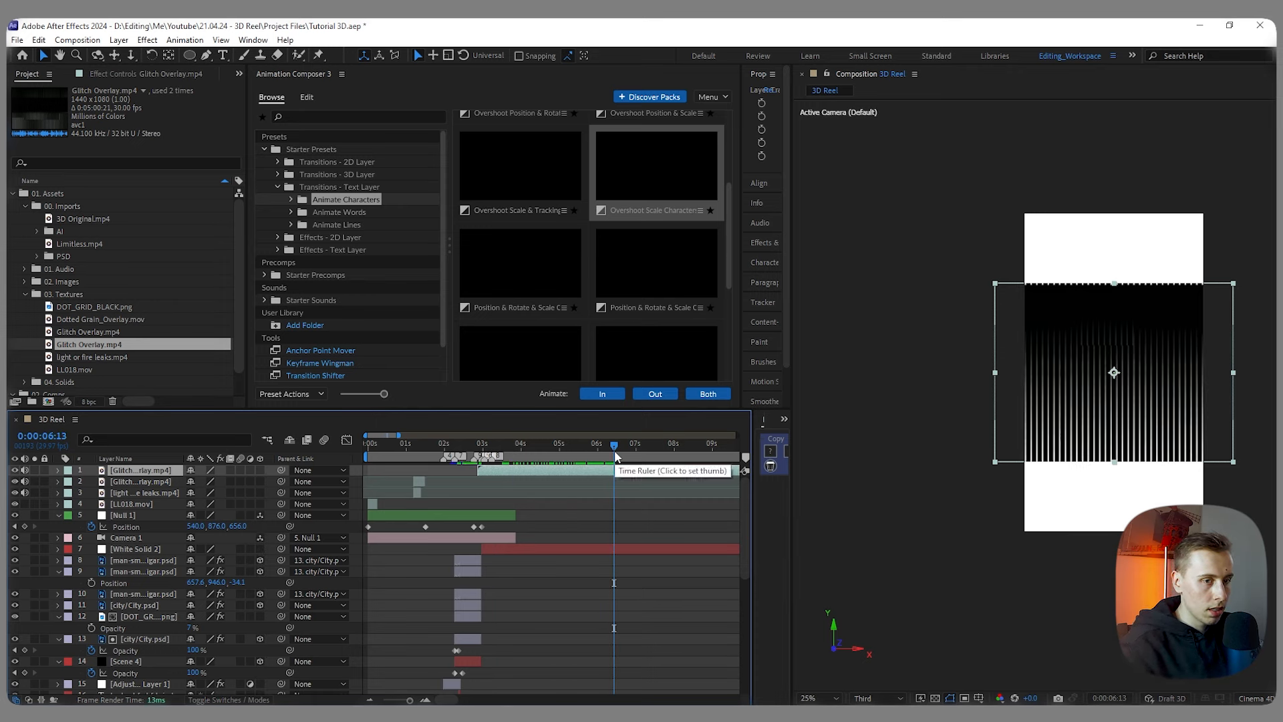
Step: Find the start of the glitch burst in the new overlay and trim the layer's start to 0:00:06:10
key(Page_Up)
key(Page_Up)
key(Page_Up)
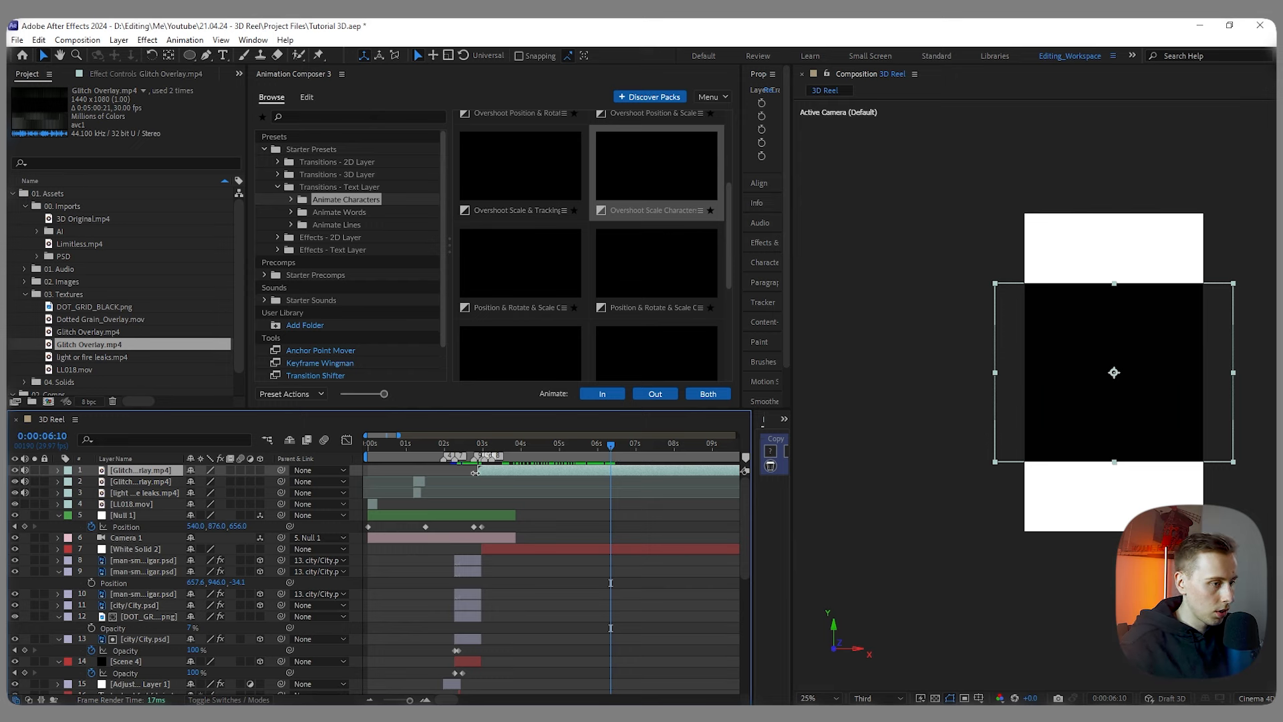
drag(478, 470, 605, 470)
Step: Cut the glitch overlay at 0:00:06:25, remove the remainder, and move the short clip over the scene cut near 0:00:02:29
key(space)
scroll(568, 488, right, 5)
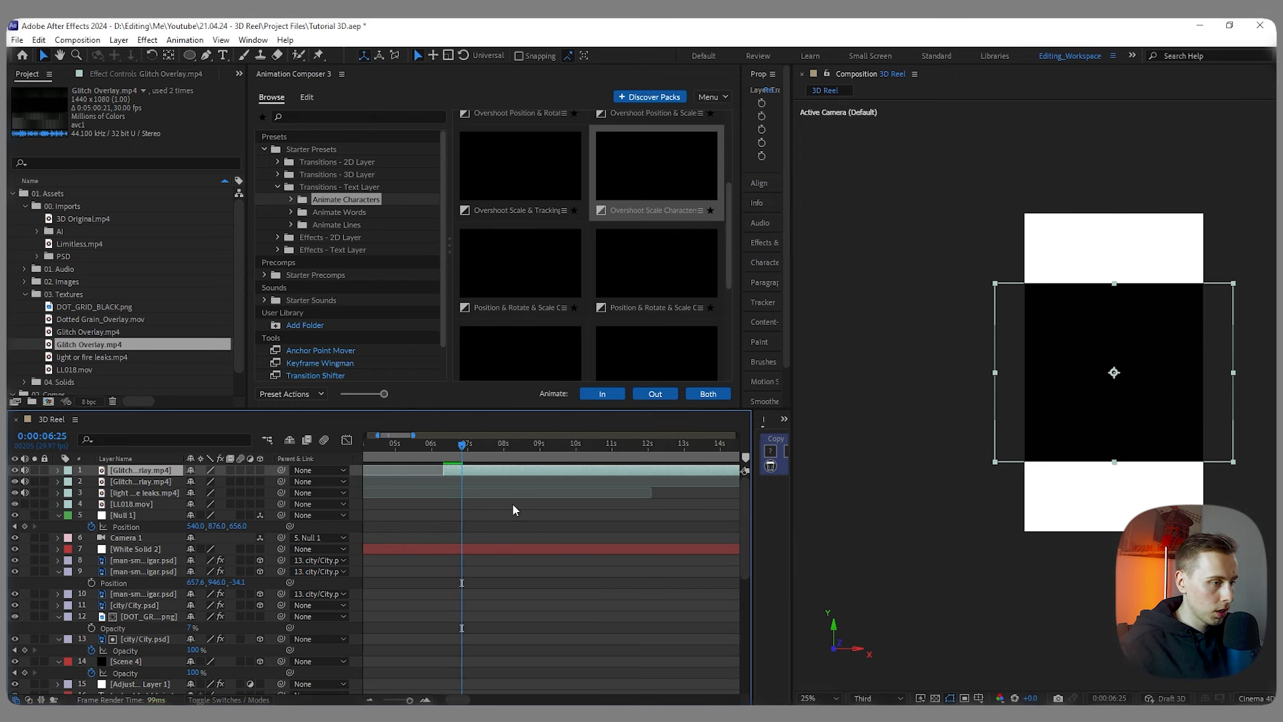
key(ctrl+shift+d)
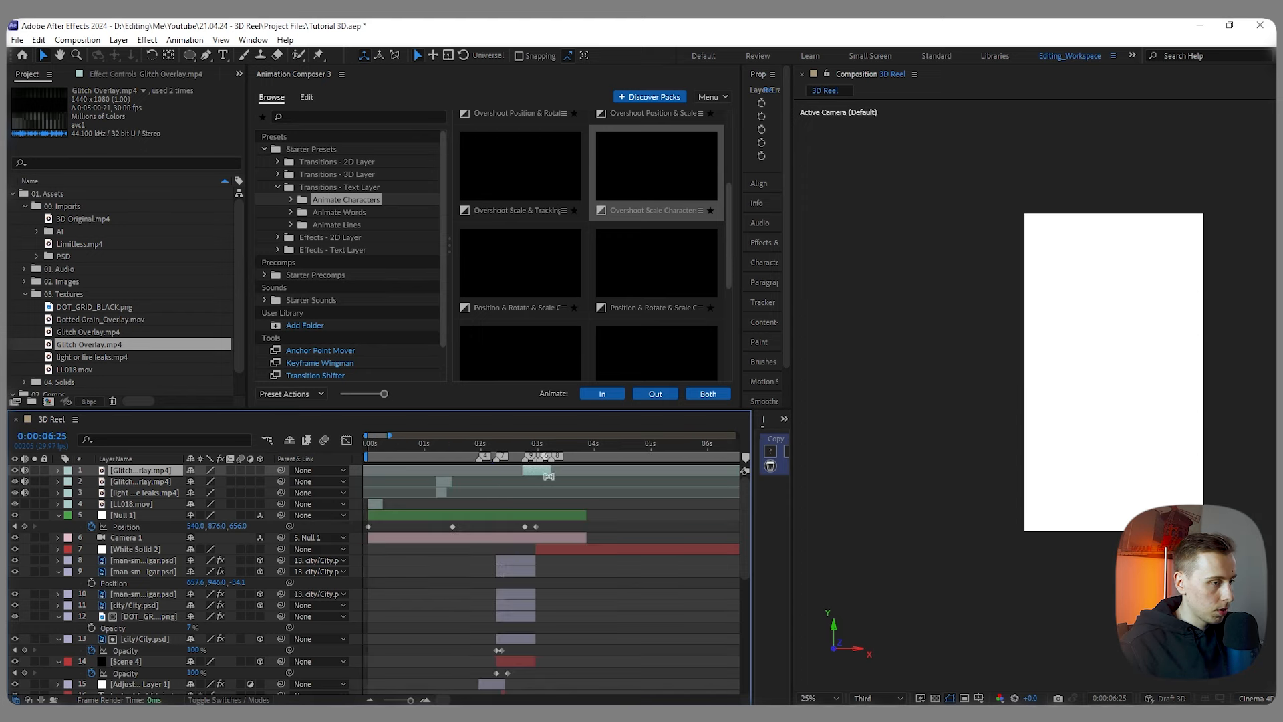
Step: At 0:00:02:27, rotate the top glitch overlay to 90° and scale it to 147% so it covers the frame
mouse_move(546, 448)
mouse_down()
mouse_move(506, 446)
mouse_move(533, 449)
mouse_up()
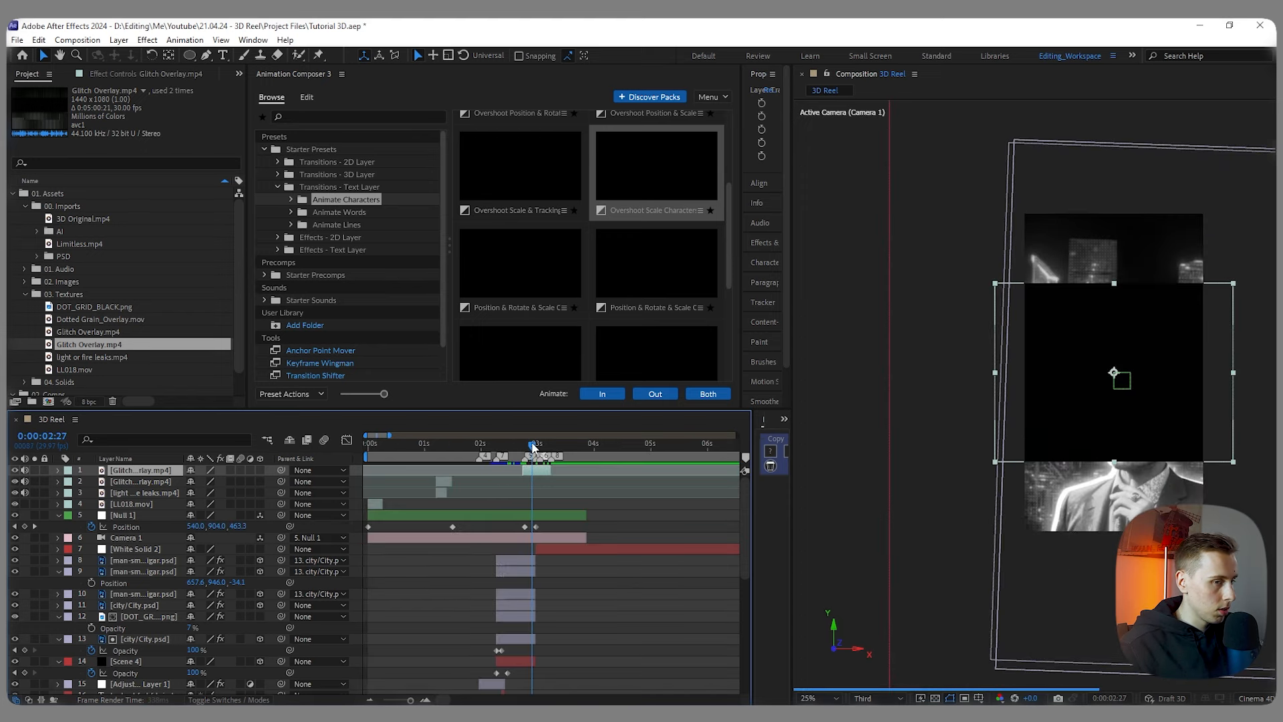
key(equal)
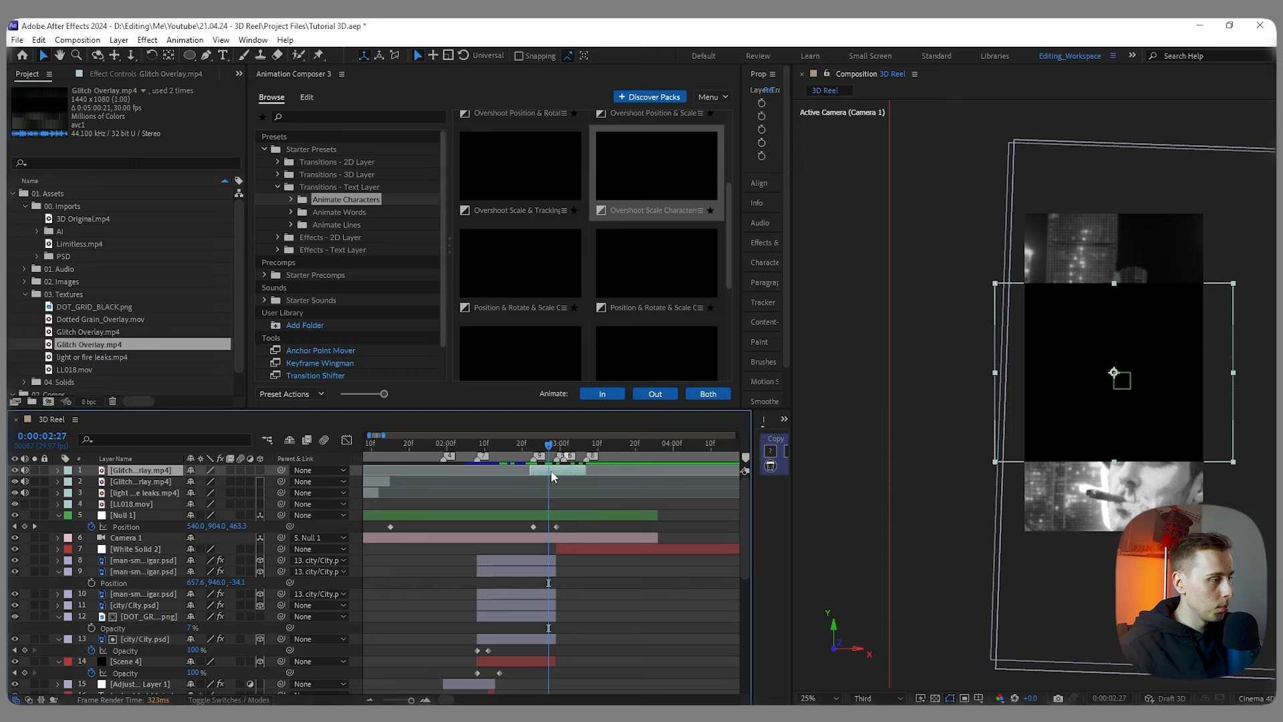
key(r)
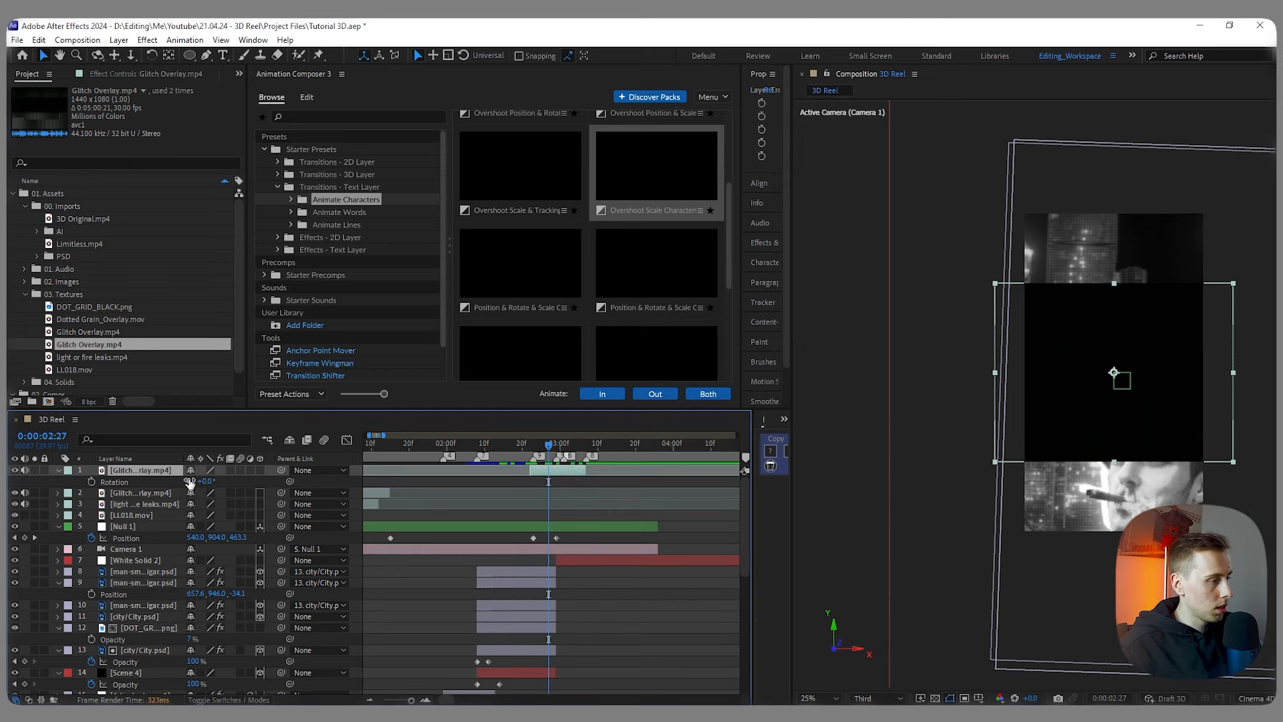
drag(189, 481, 214, 473)
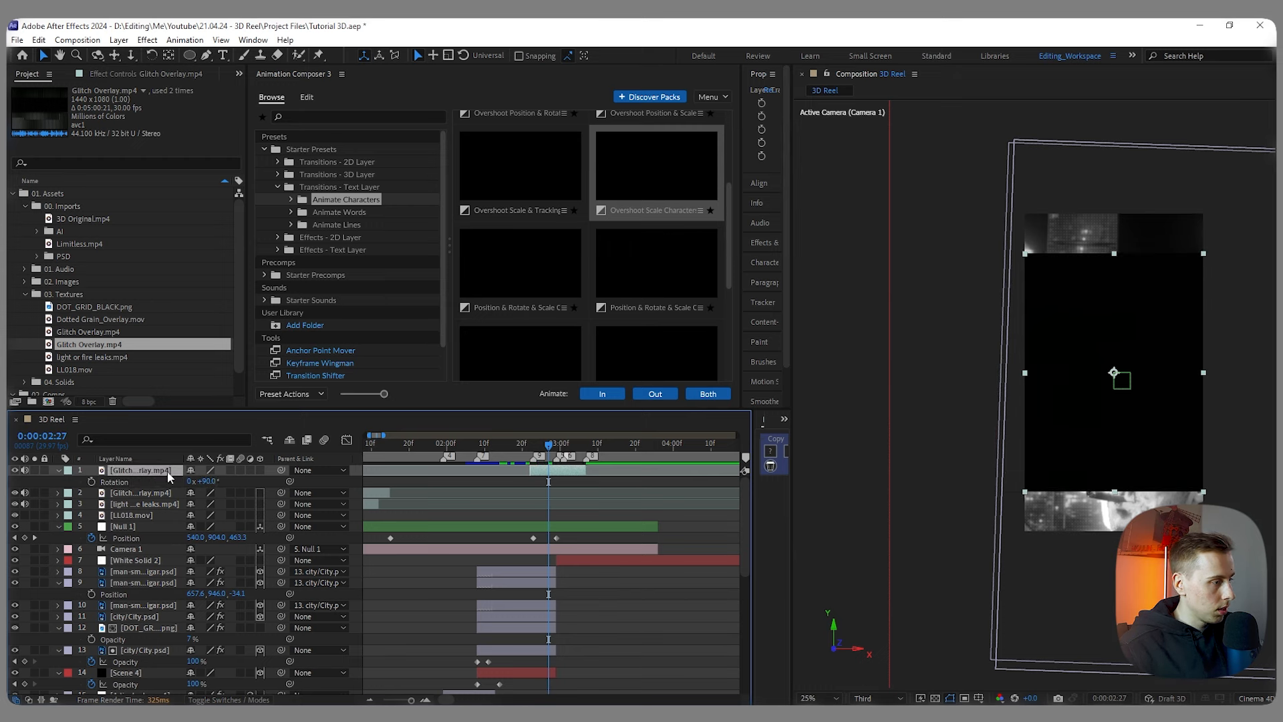
key(s)
drag(208, 482, 233, 479)
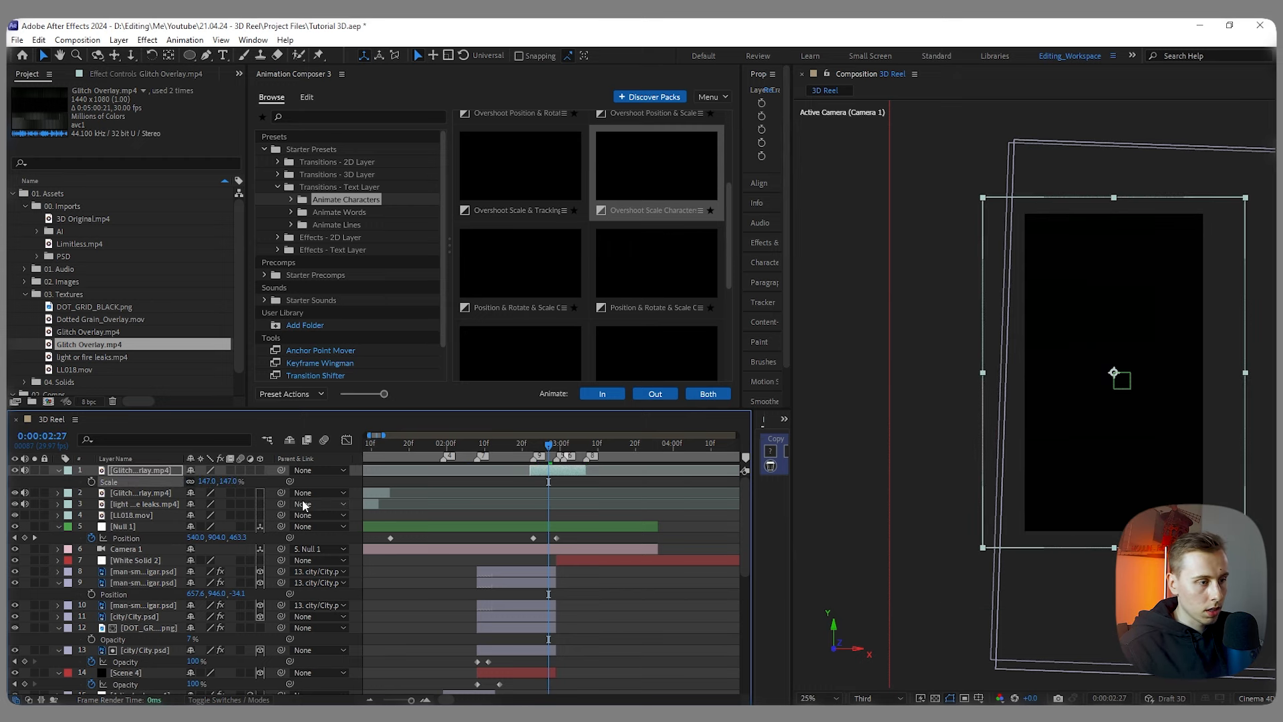
Step: Set the top glitch overlay's blend mode to Screen and check it over the man scene
click(541, 444)
click(222, 700)
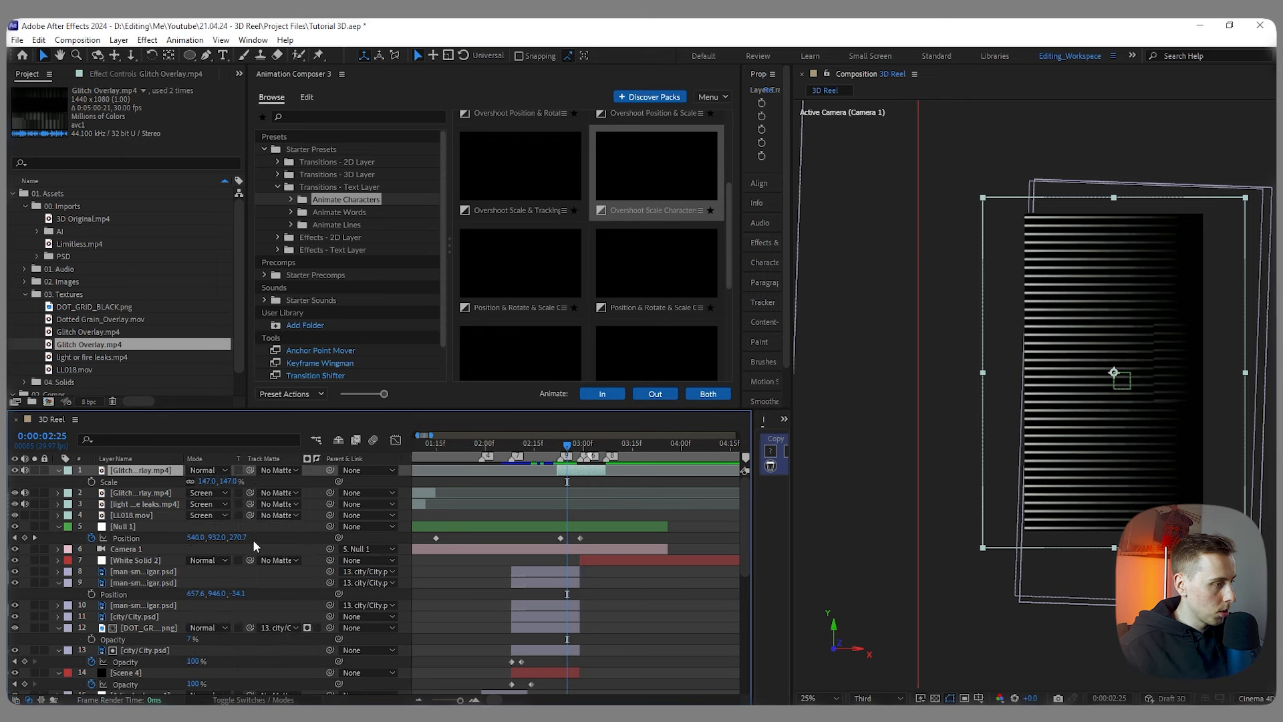
click(198, 471)
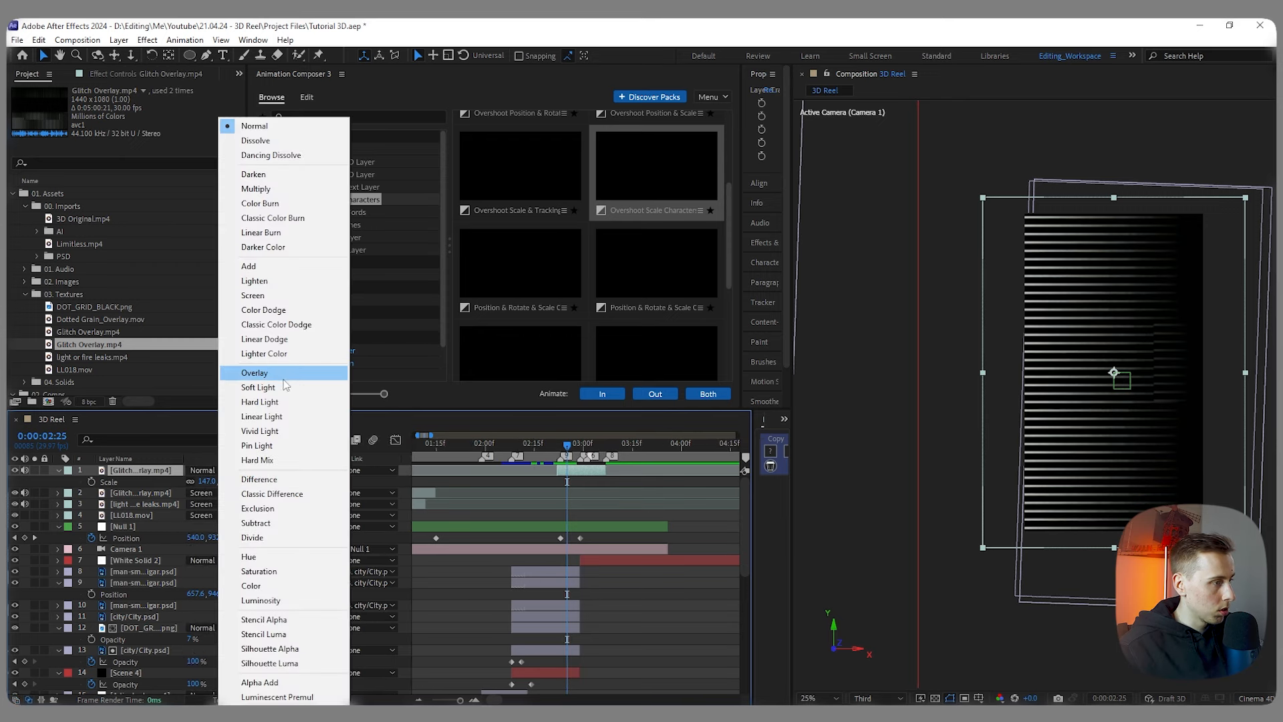
click(275, 296)
scroll(481, 484, up, 2)
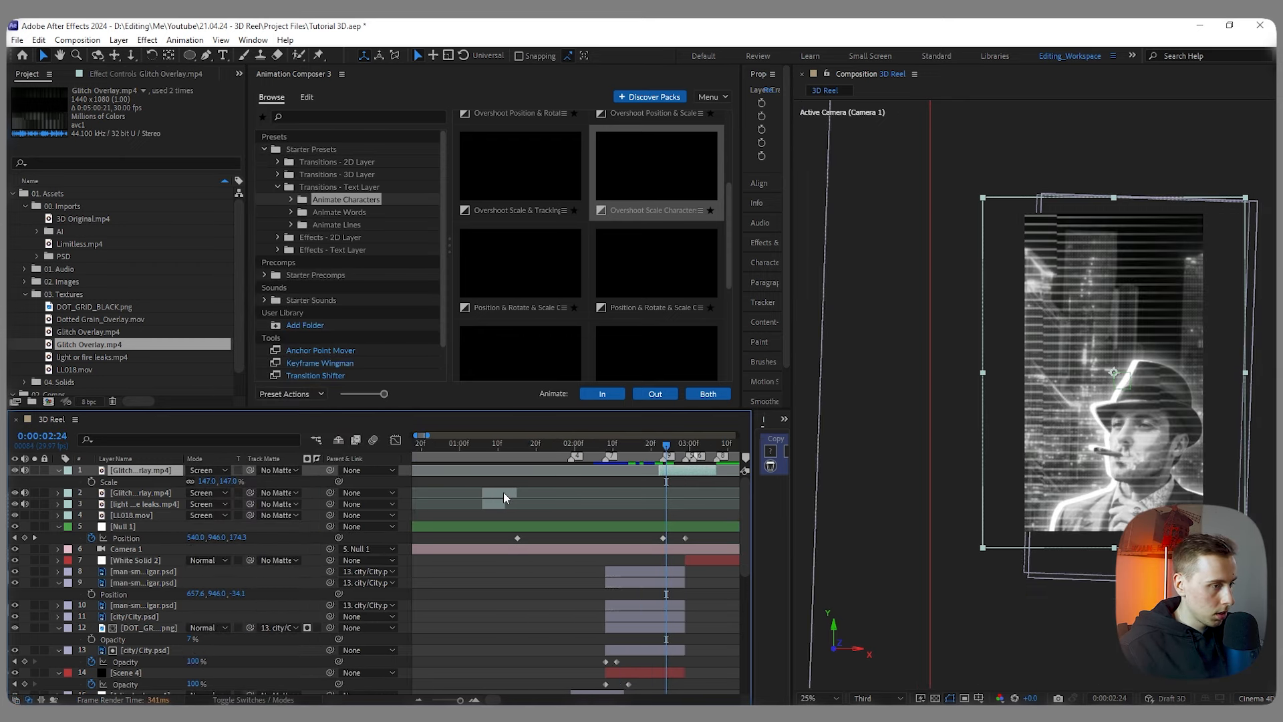
Step: Check the earlier glitch overlay's Opacity and set the top glitch overlay's Opacity to 30% to match
click(496, 495)
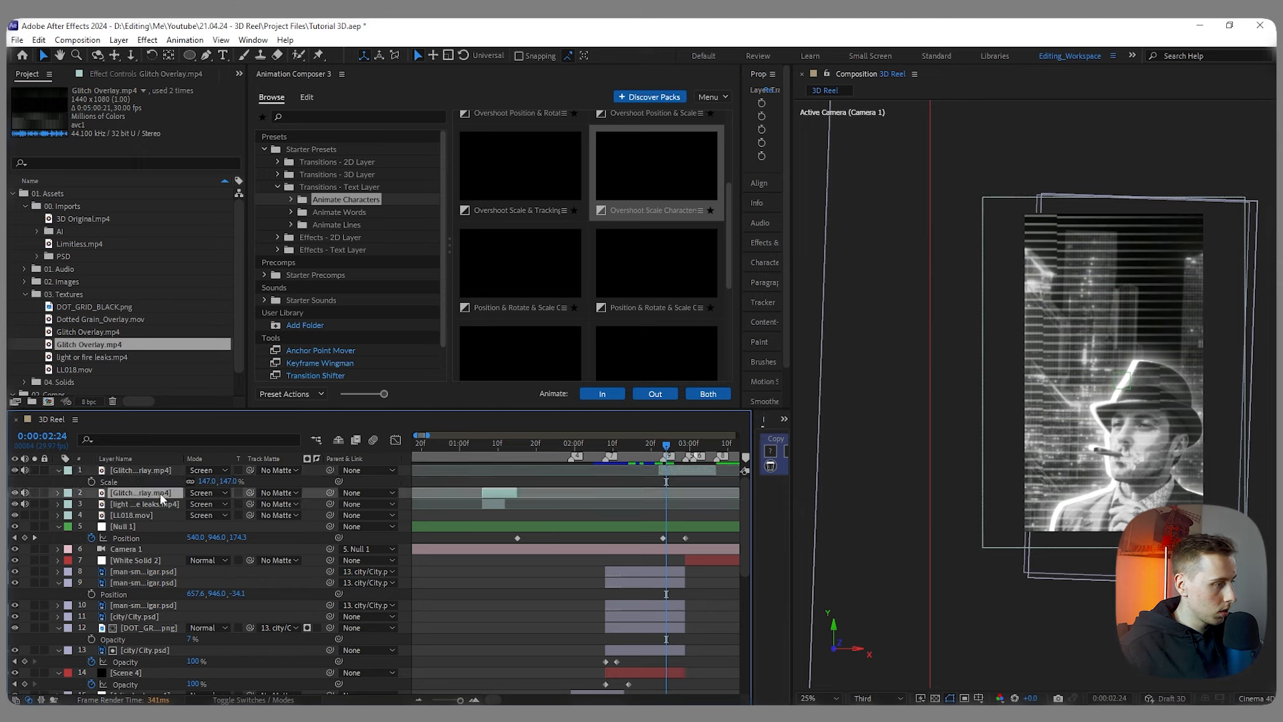
key(t)
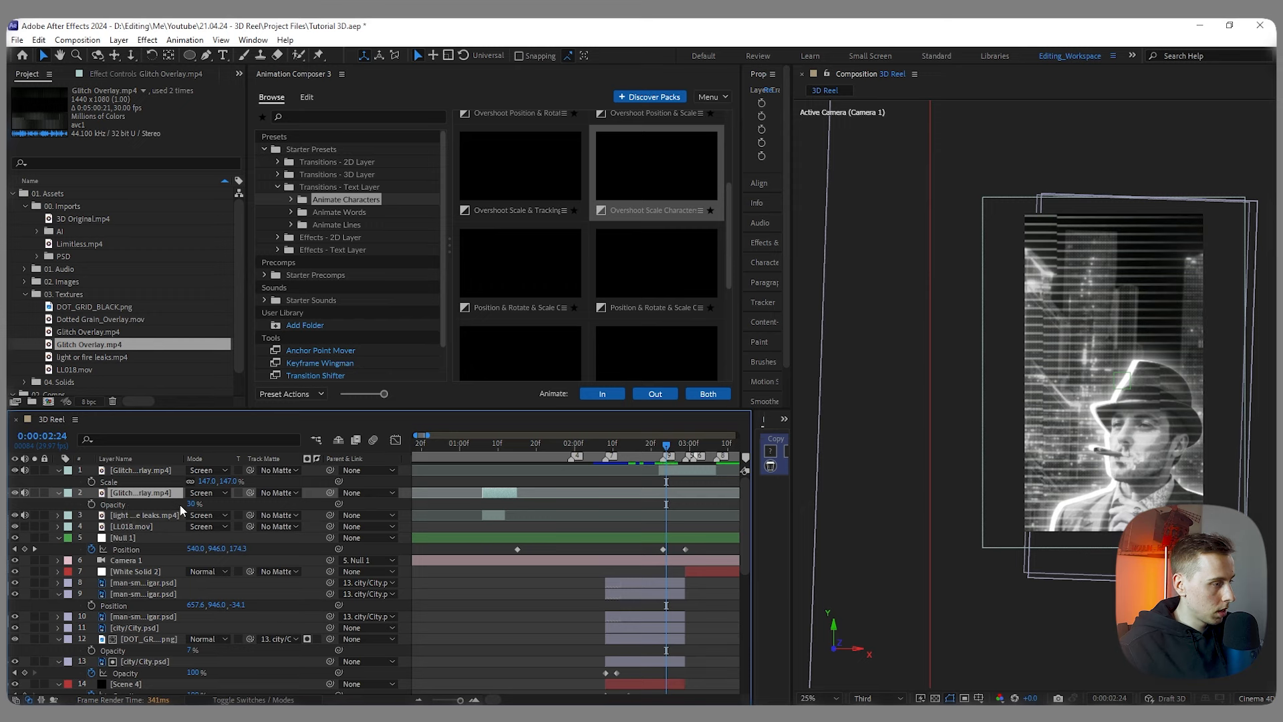
click(135, 468)
key(t)
click(196, 481)
text(30)
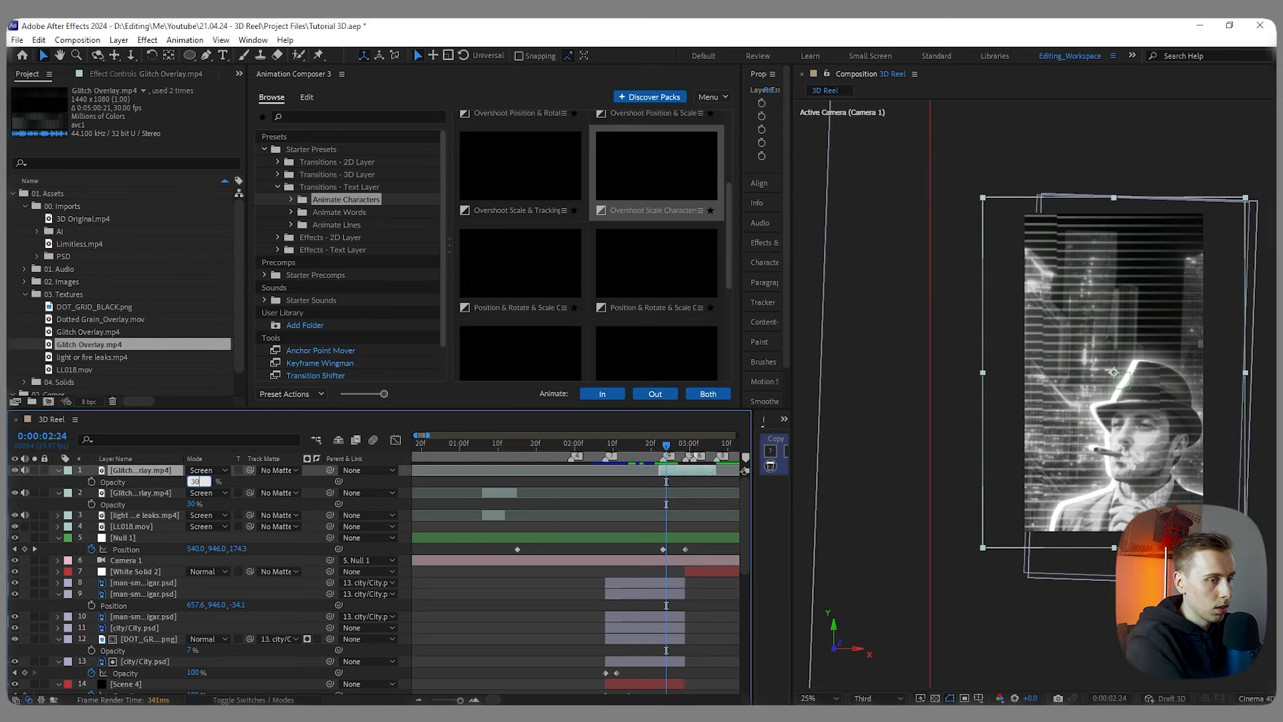
key(Return)
Step: Go to the marker at 0:00:03:07 and trim the end of White Solid 2 to that frame
scroll(688, 532, up, 2)
mouse_move(552, 458)
mouse_down()
mouse_move(515, 459)
mouse_move(552, 459)
mouse_move(561, 474)
mouse_move(534, 456)
mouse_move(562, 454)
mouse_up()
key(8)
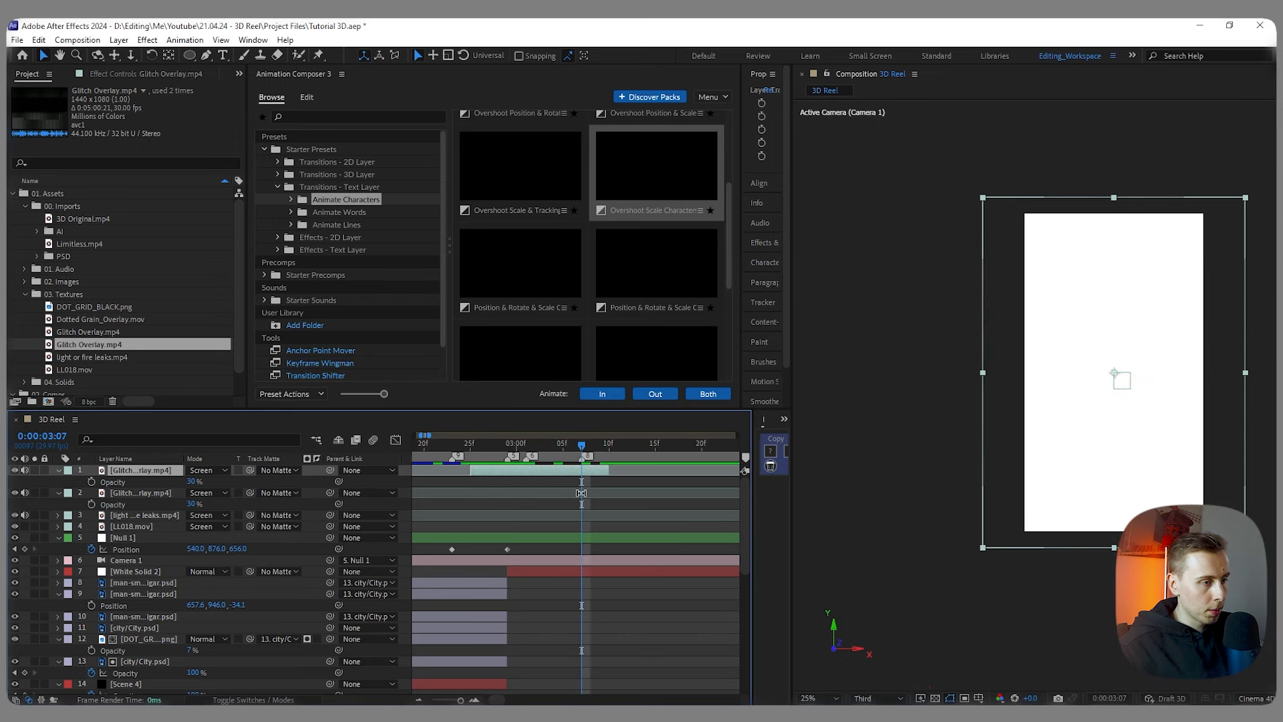
scroll(588, 495, down, 2)
scroll(605, 515, up, 2)
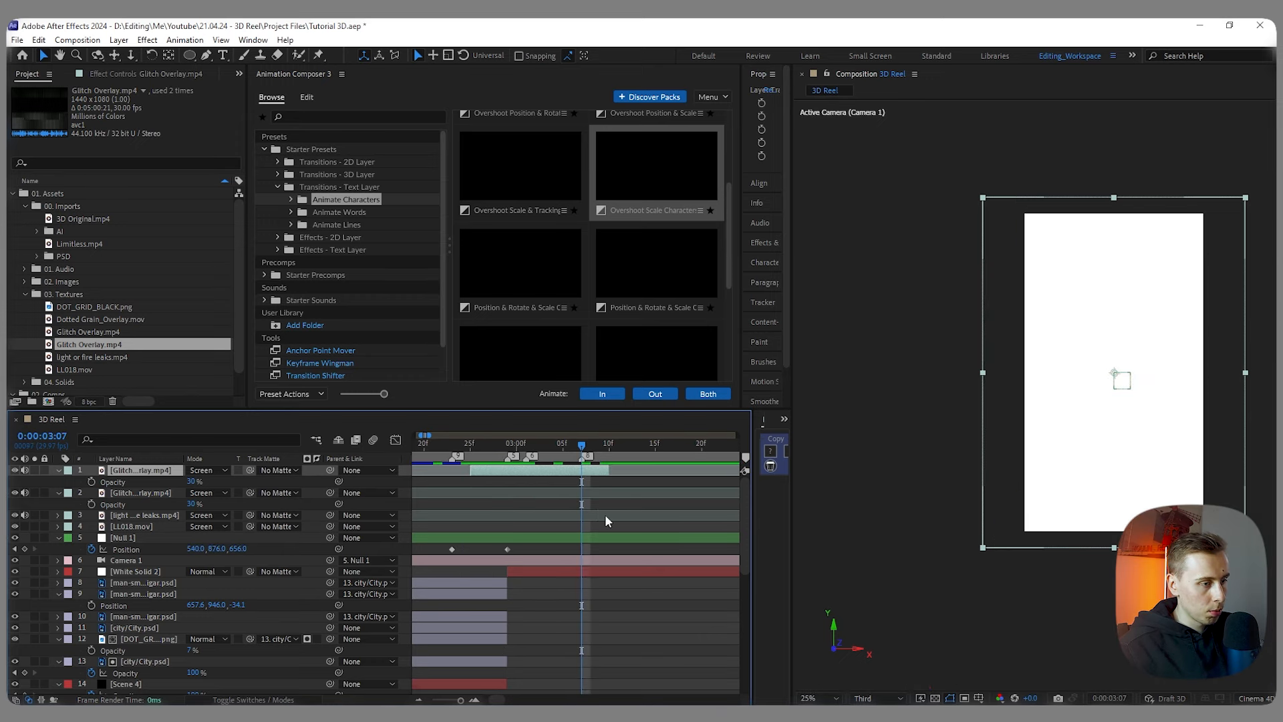
click(614, 571)
scroll(553, 548, down, 10)
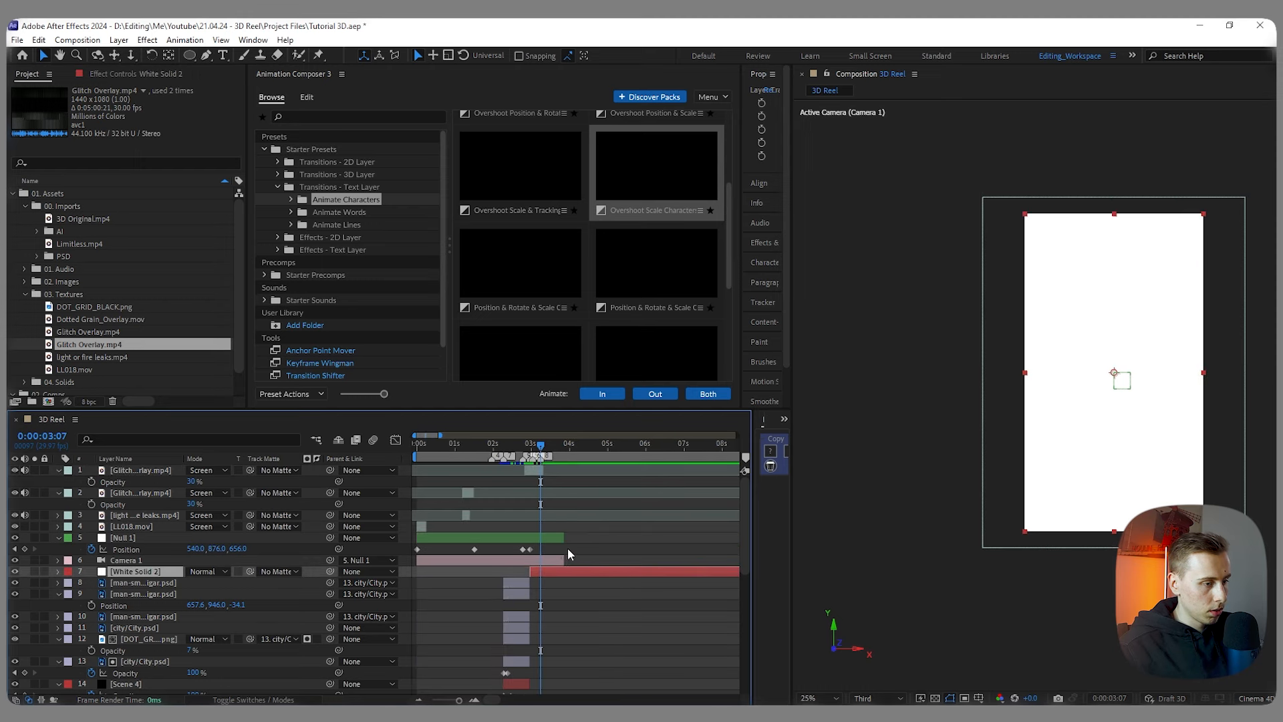
scroll(588, 554, down, 3)
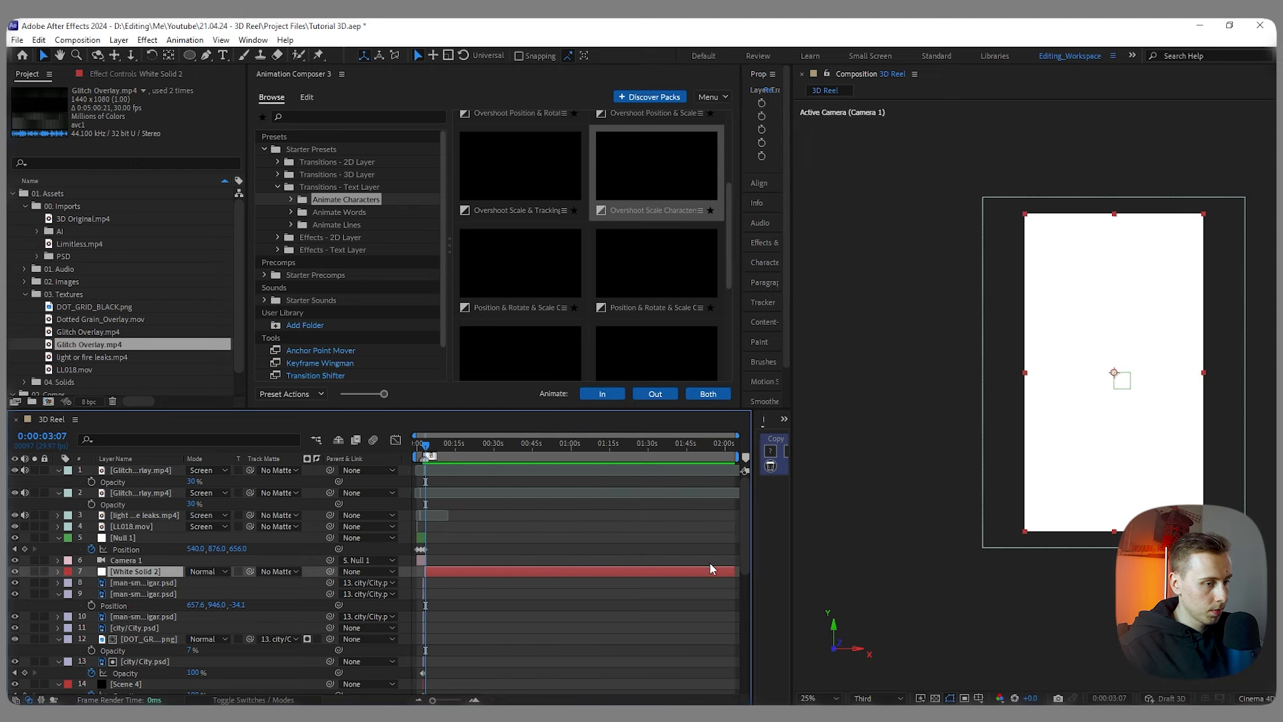
drag(736, 570, 416, 571)
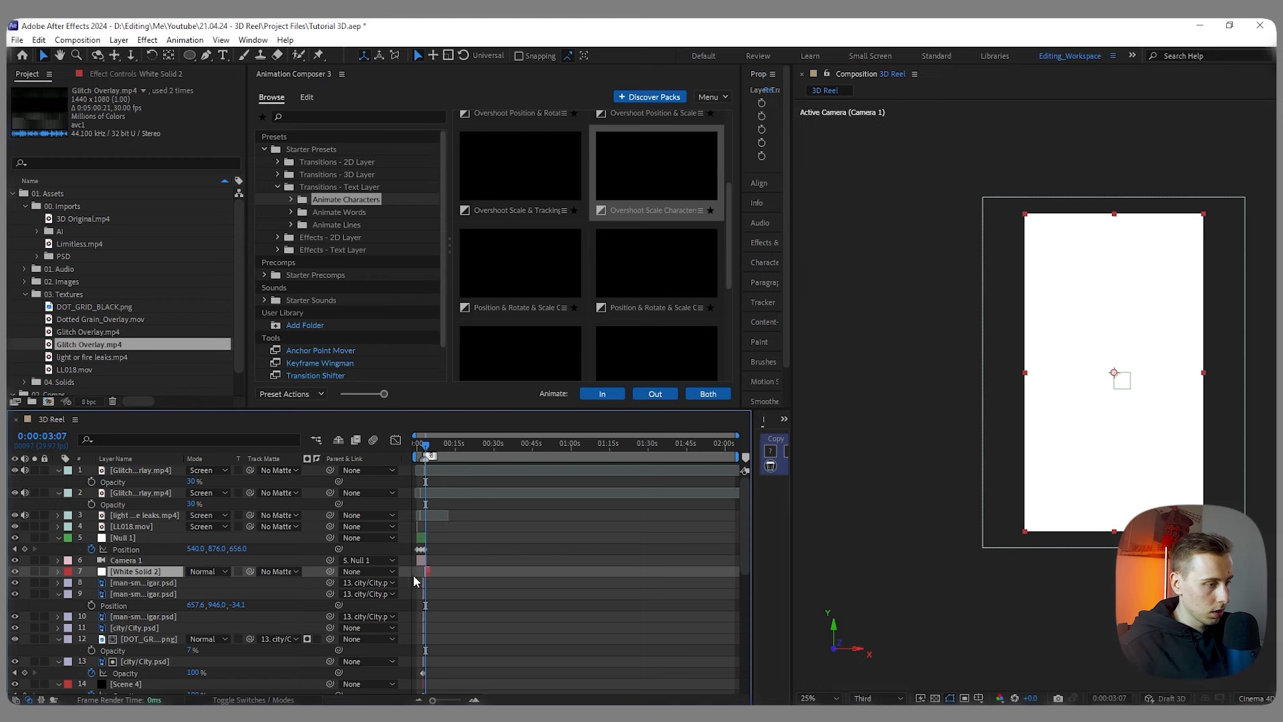
Step: Trim the end of the top glitch overlay to 0:00:03:07, move back to 0:00:03:01, and select White Solid 2
scroll(415, 572, up, 12)
drag(655, 470, 607, 446)
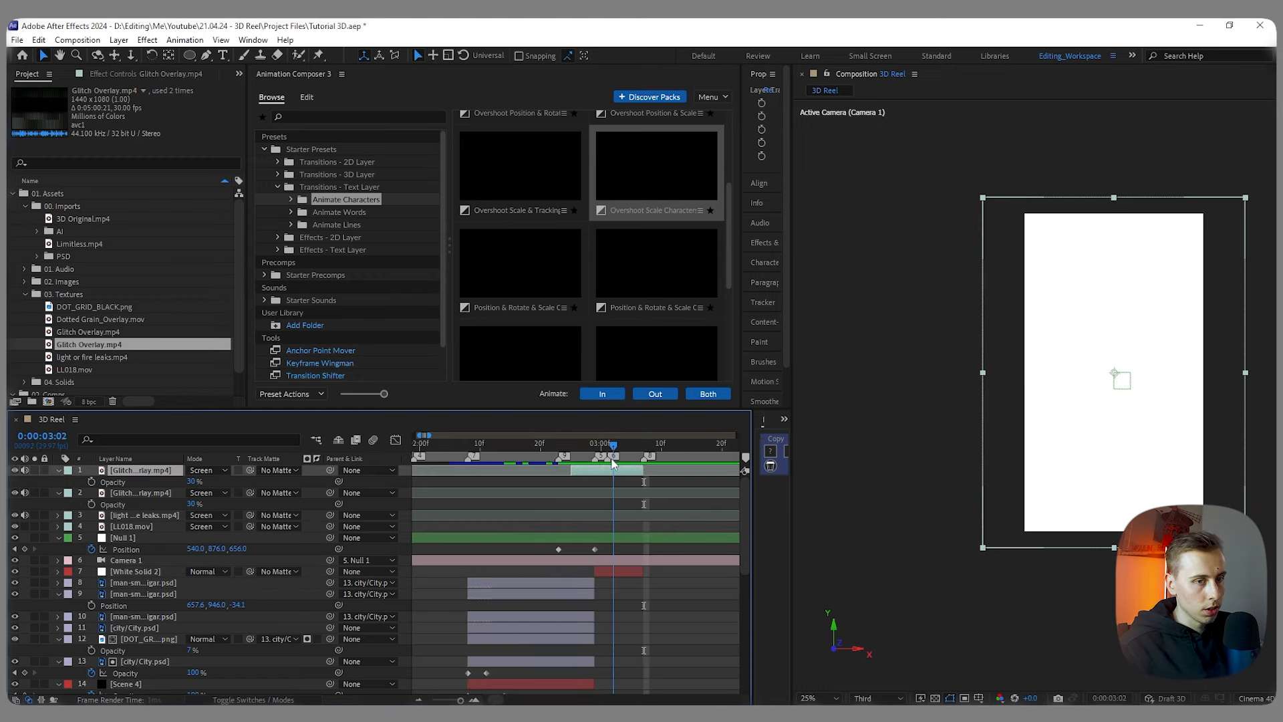
click(622, 572)
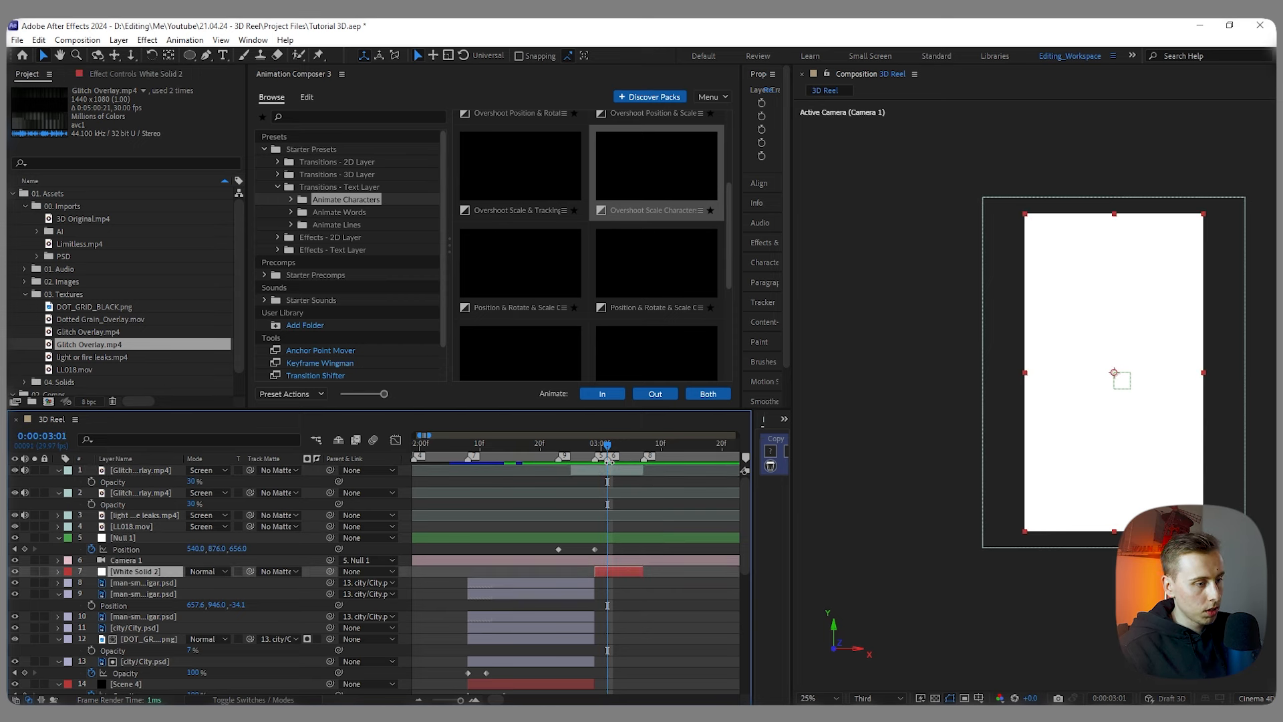
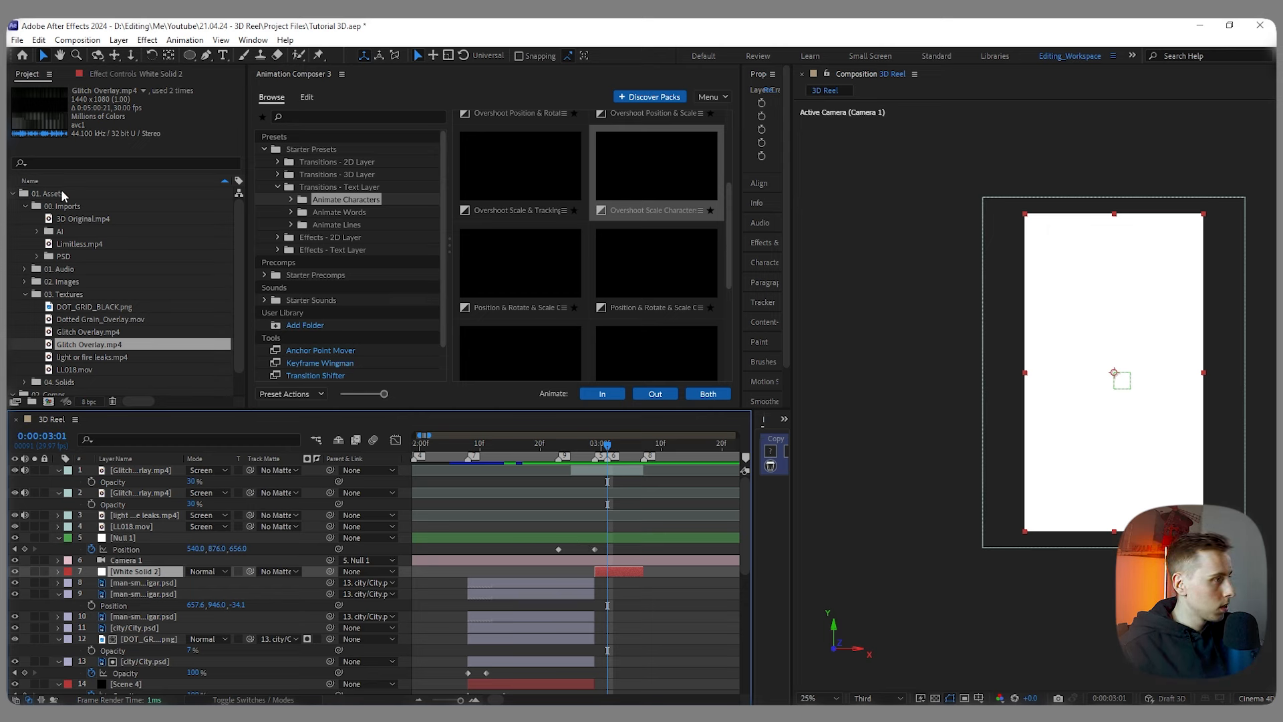
Step: Add Limitless.mp4 to the composition above White Solid 2 so that the clip starts at 0:00:03:01
drag(71, 244, 613, 571)
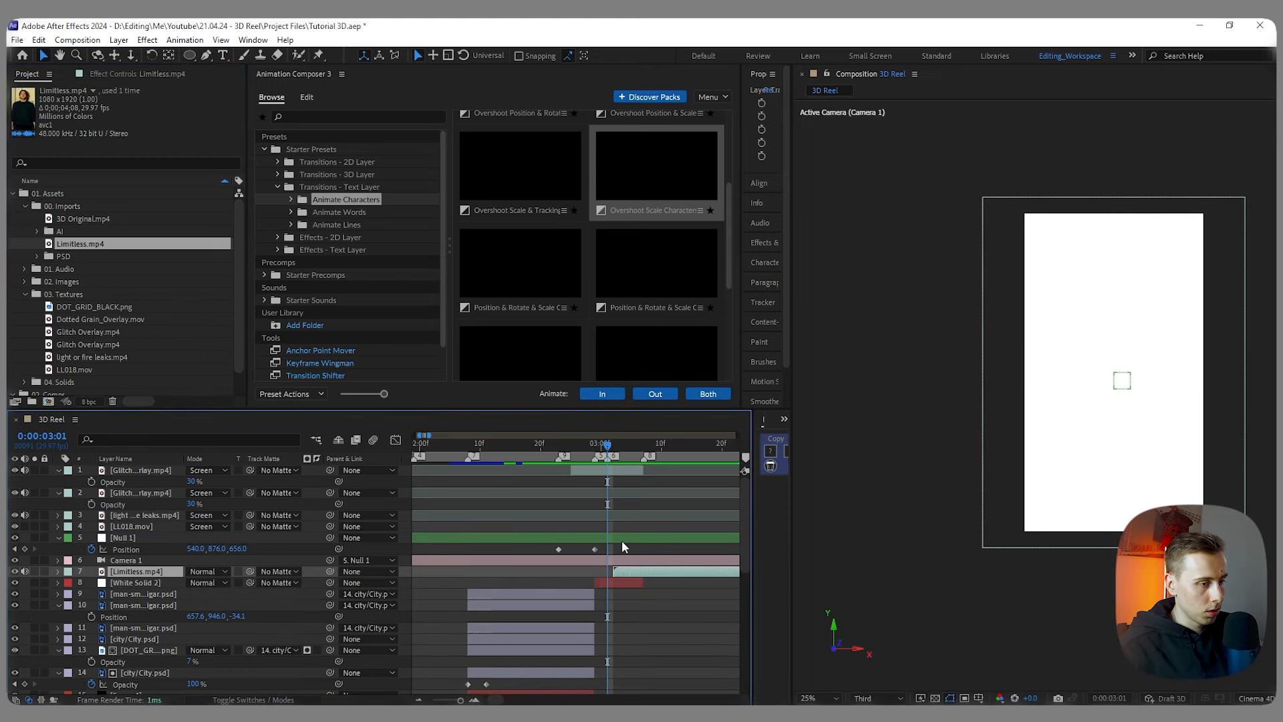
scroll(623, 543, down, 2)
scroll(658, 538, right, 2)
scroll(555, 574, up, 2)
drag(596, 573, 588, 573)
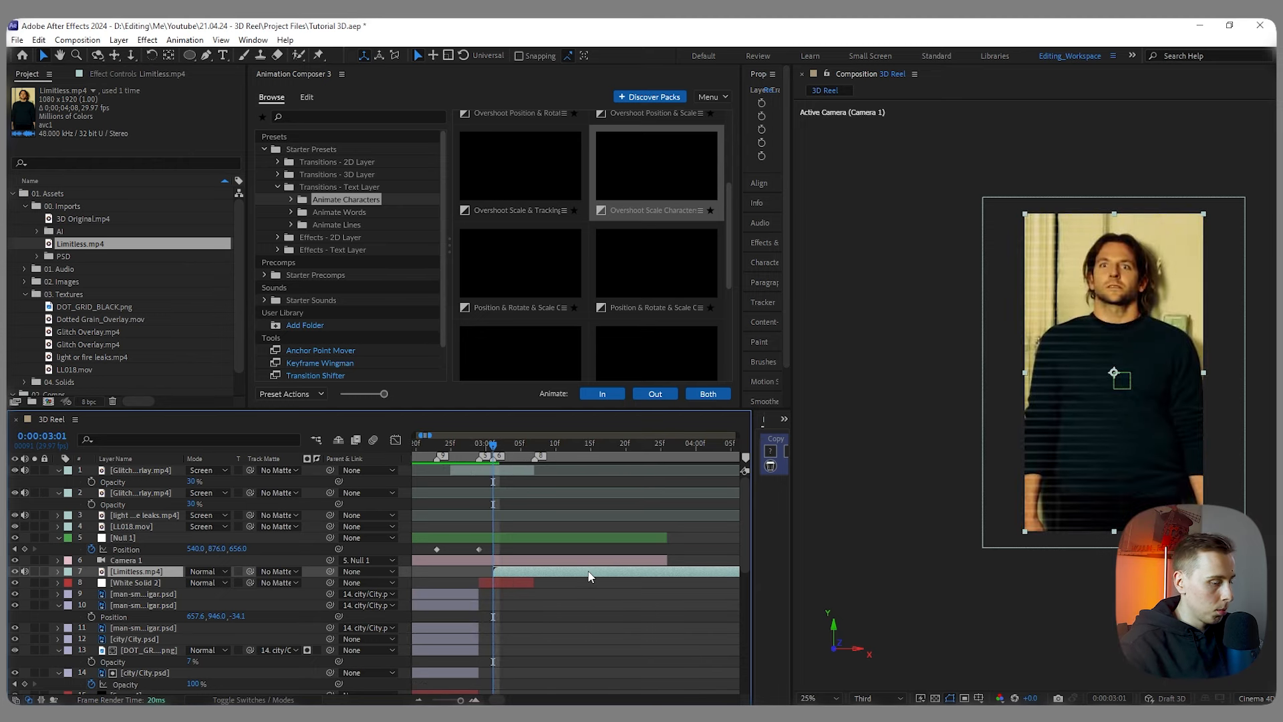
key(ctrl+bracketleft)
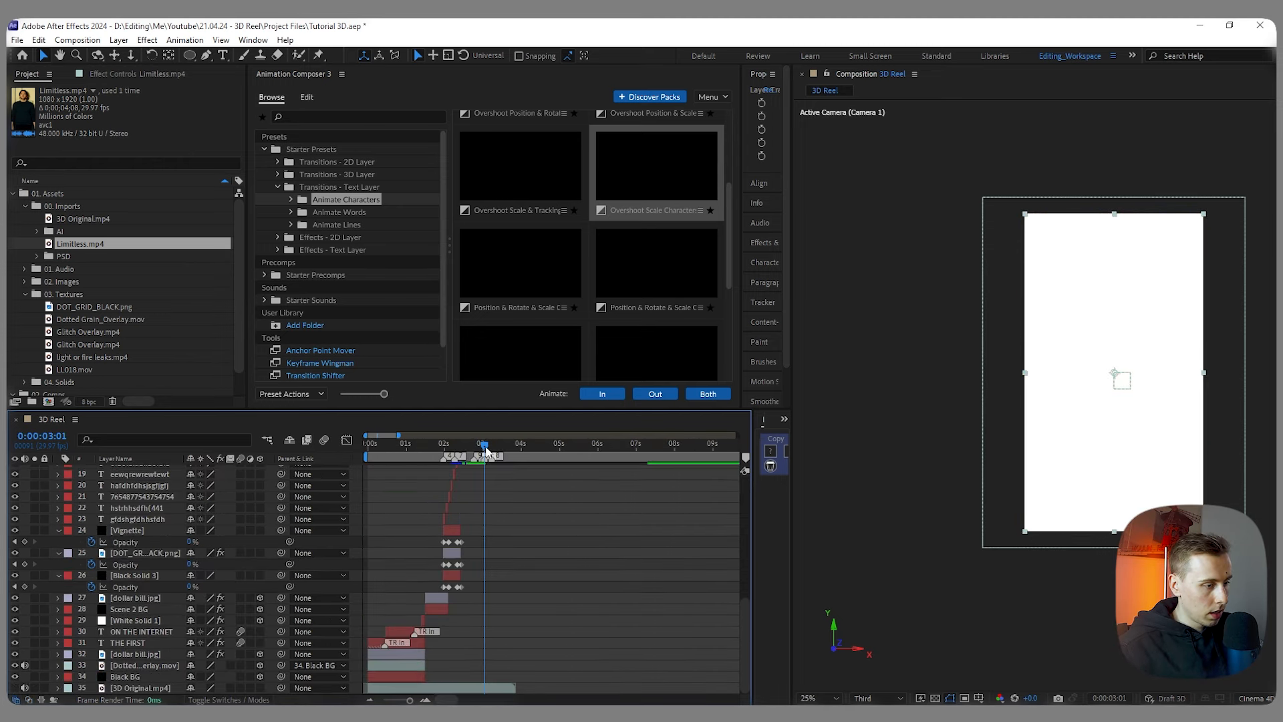
Step: Trim the end of Limitless.mp4 to 0:00:03:26, where the 3D Original.mp4 reference ends, and place White Solid 2 above the clip
drag(486, 451, 514, 451)
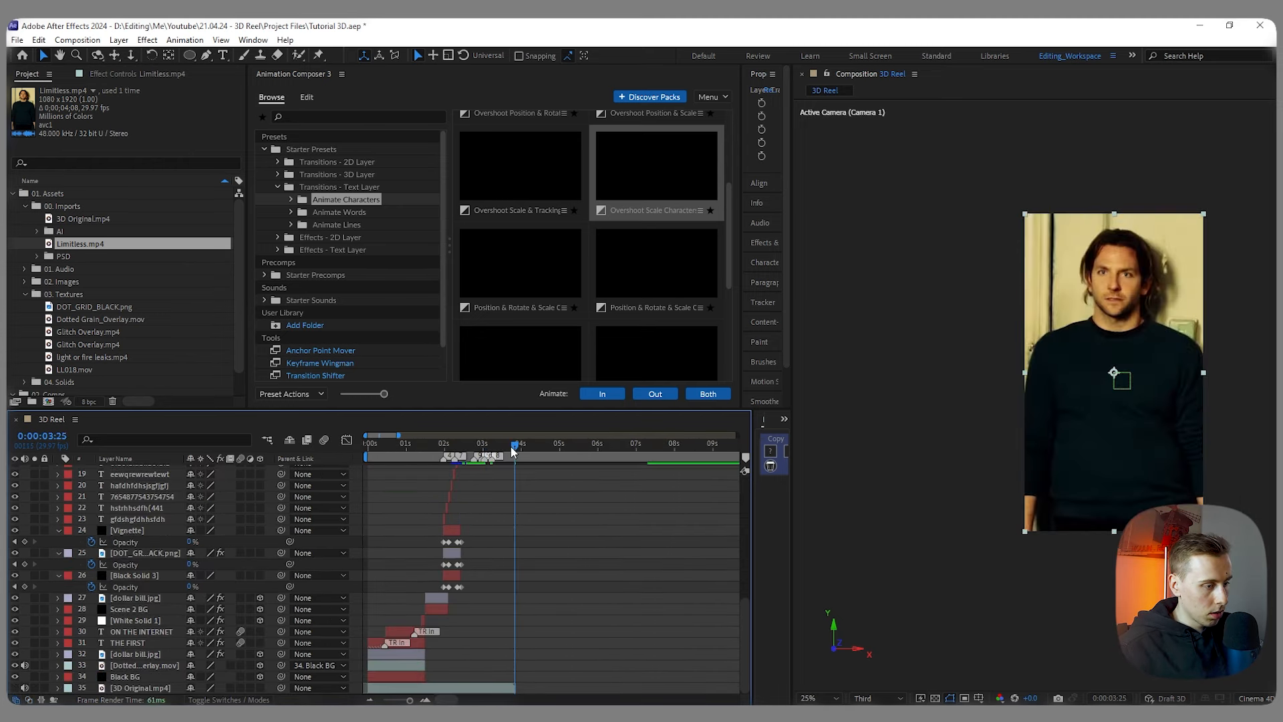
scroll(532, 577, up, 5)
scroll(531, 575, down, 5)
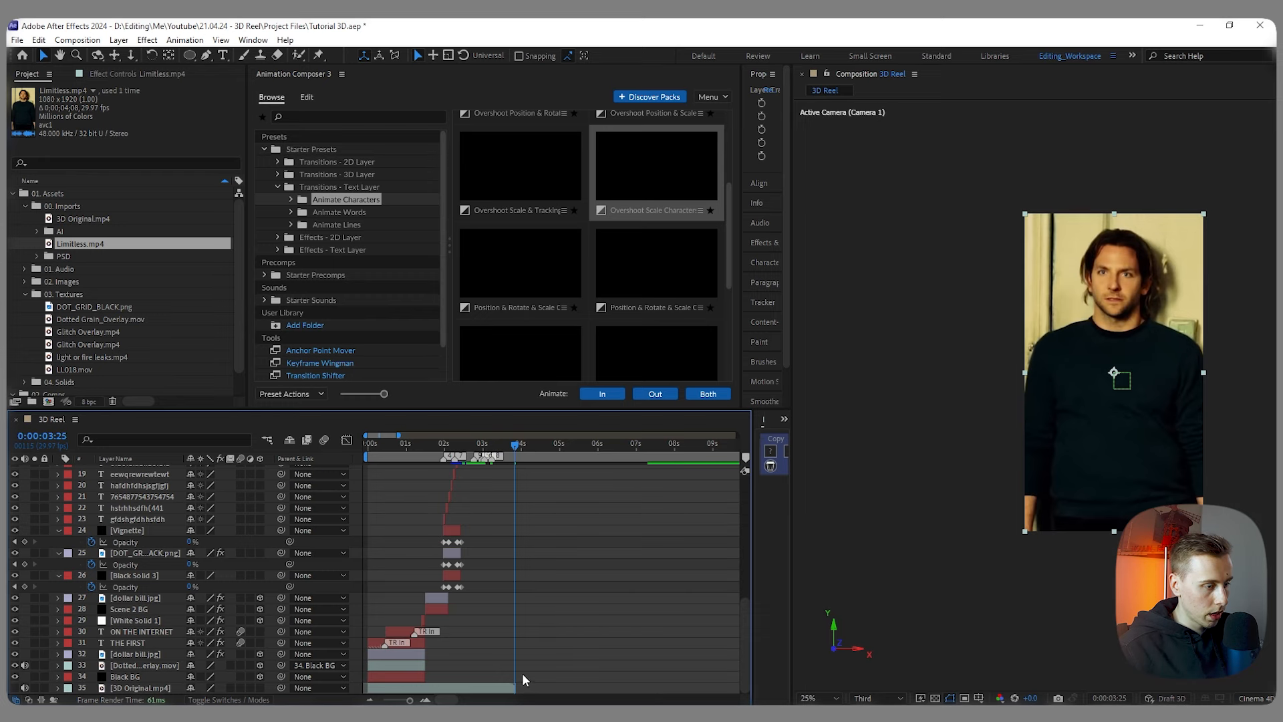
scroll(514, 684, up, 6)
drag(495, 444, 511, 454)
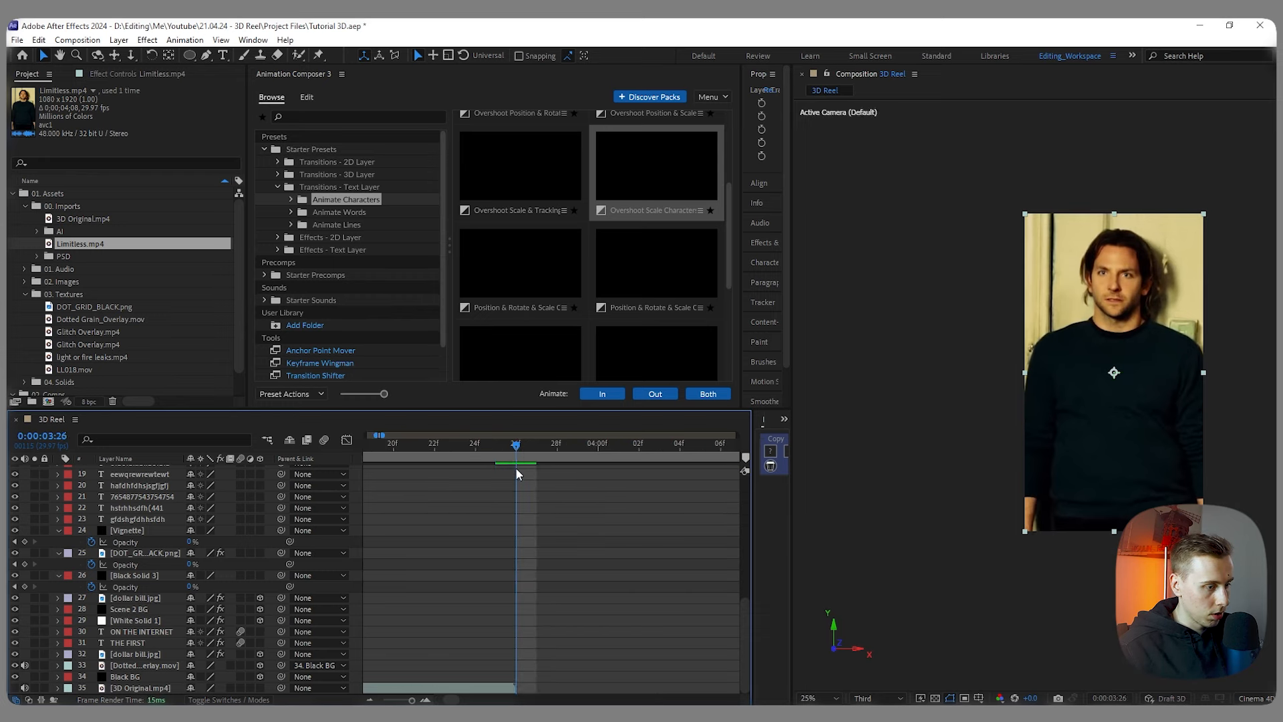
scroll(532, 575, up, 5)
scroll(533, 579, up, 3)
Step: Add a 100% Opacity keyframe to White Solid 2 at 0:00:03:01
click(623, 573)
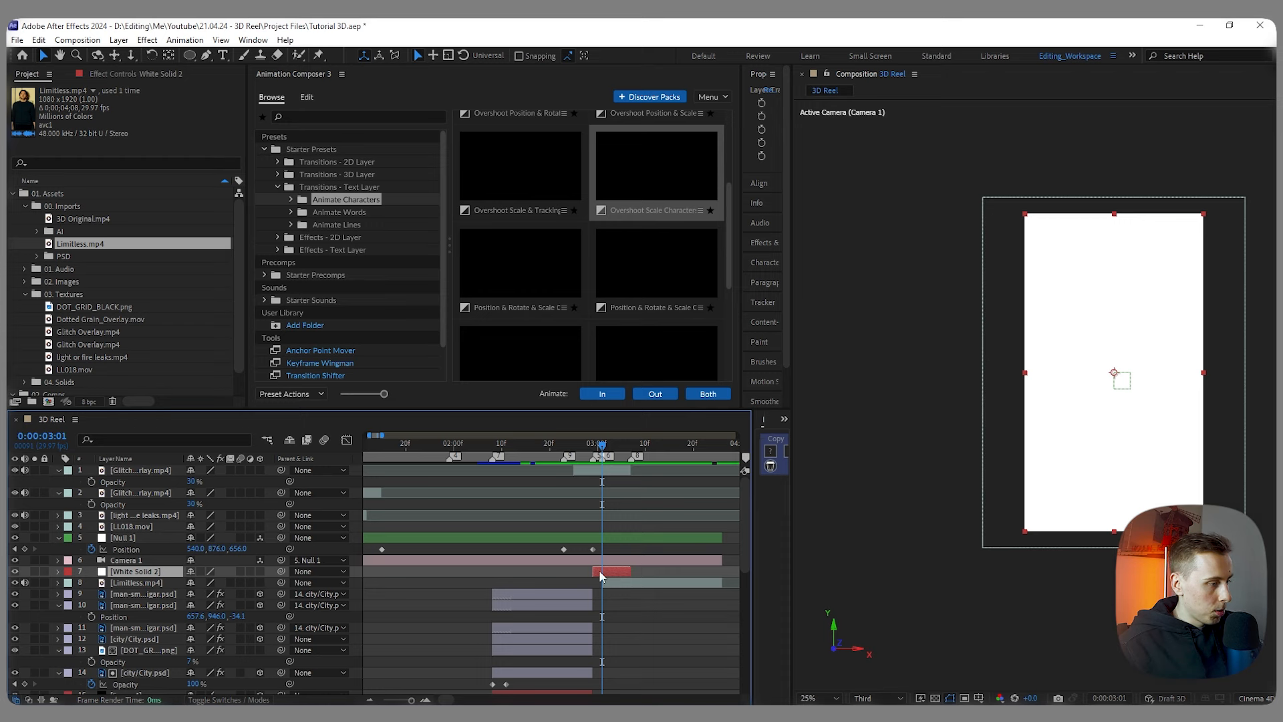
key(t)
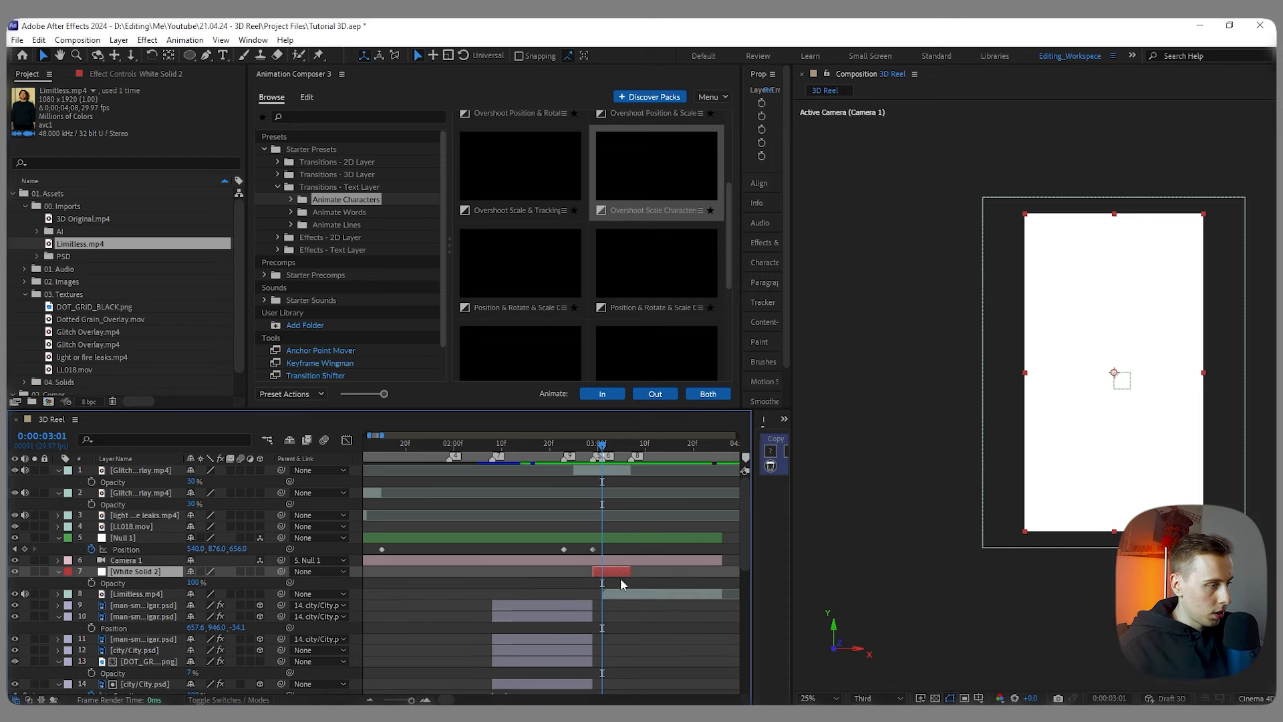
click(91, 582)
scroll(677, 573, up, 2)
Step: Keyframe White Solid 2's Opacity to 0% at 0:00:03:07 and check the fade into the Limitless clip
click(586, 452)
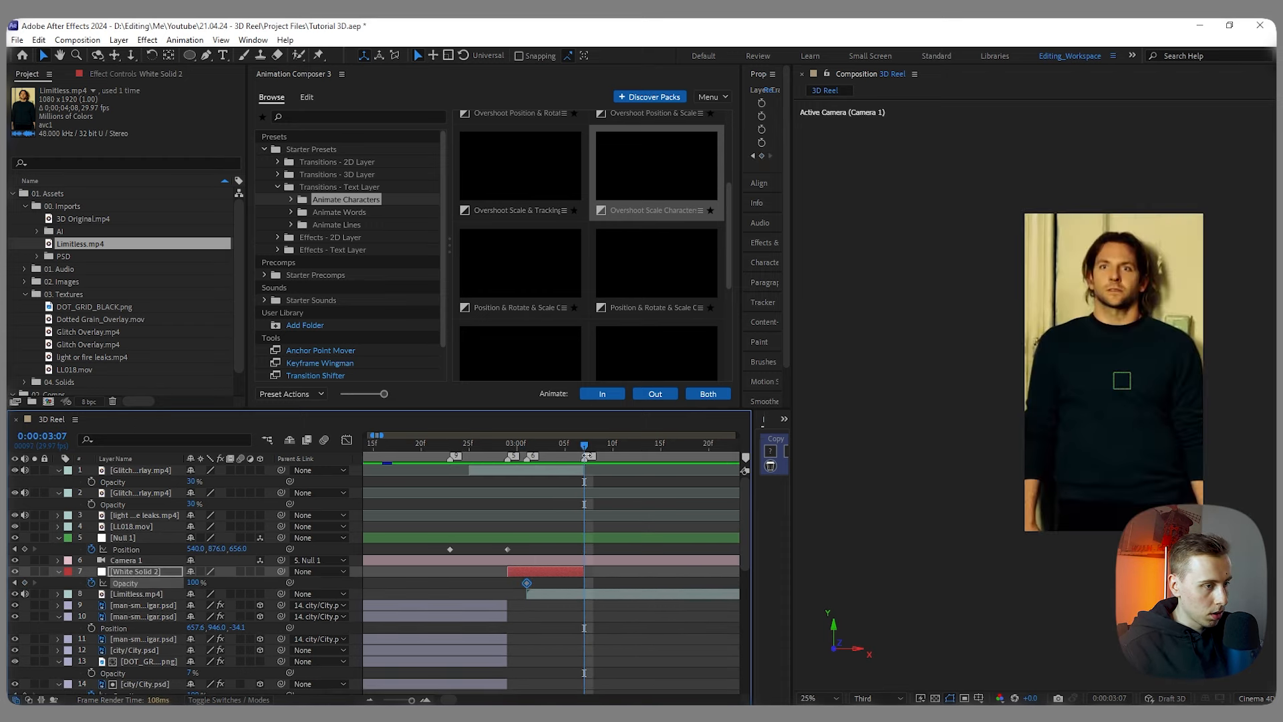
click(25, 582)
click(194, 583)
text(0)
key(Return)
mouse_move(589, 453)
mouse_down()
mouse_move(499, 453)
mouse_move(594, 456)
mouse_up()
key(minus)
scroll(620, 622, down, 2)
click(612, 563)
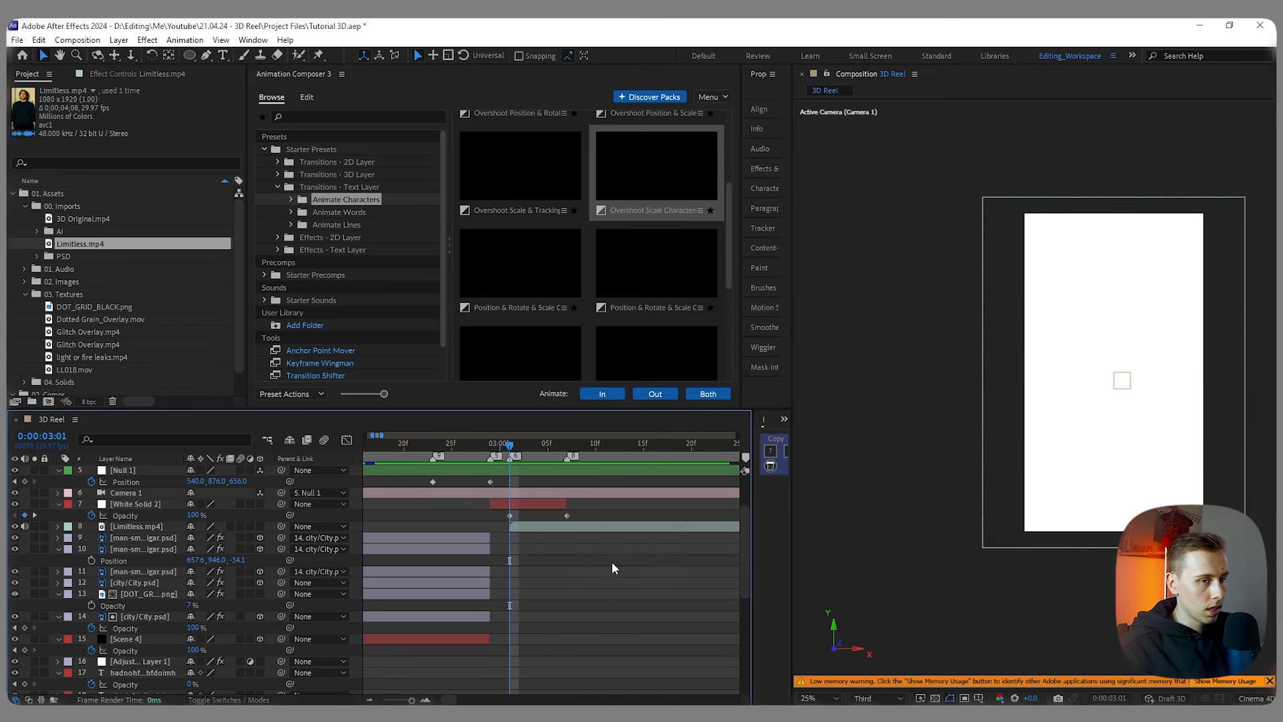
Step: Reveal Position and Scale on Limitless.mp4 and start keyframing both at 0:00:03:01
click(551, 527)
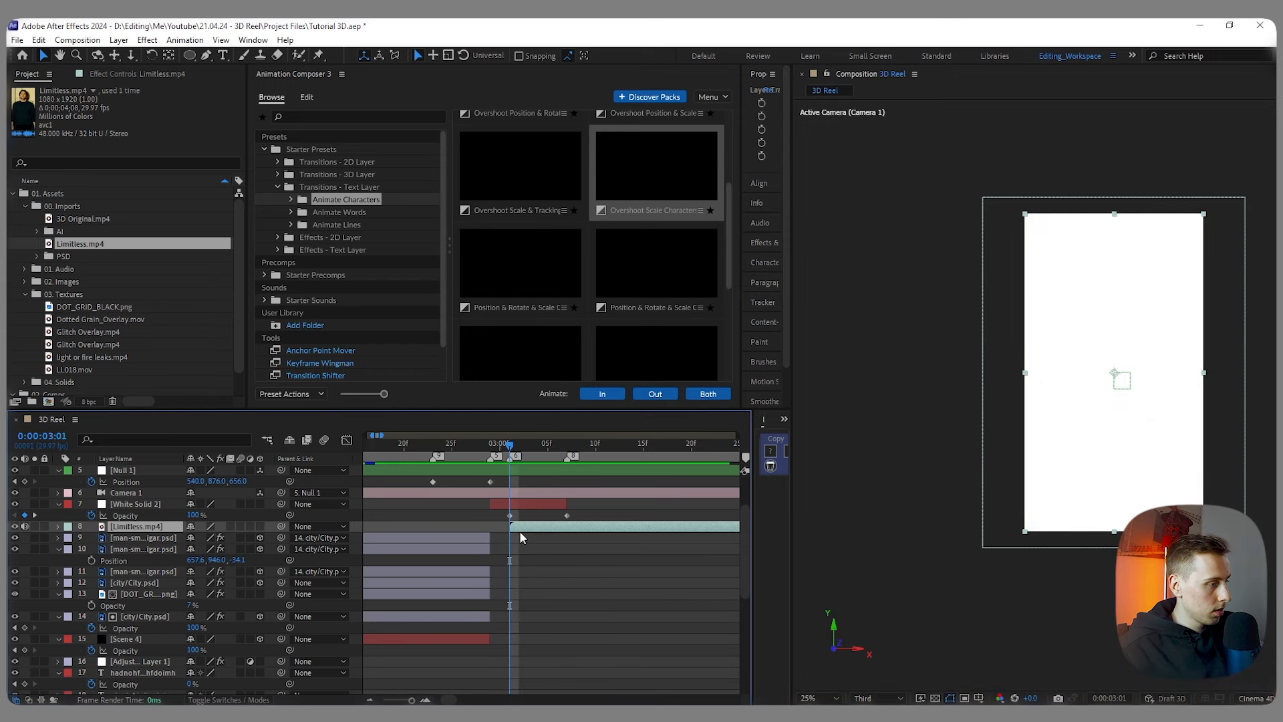
key(s)
key(shift+p)
click(91, 538)
click(92, 549)
Step: Keyframe Limitless.mp4's Scale to 120% and shift its Position downward at 0:00:03:26
scroll(600, 447, down, 2)
drag(603, 443, 623, 445)
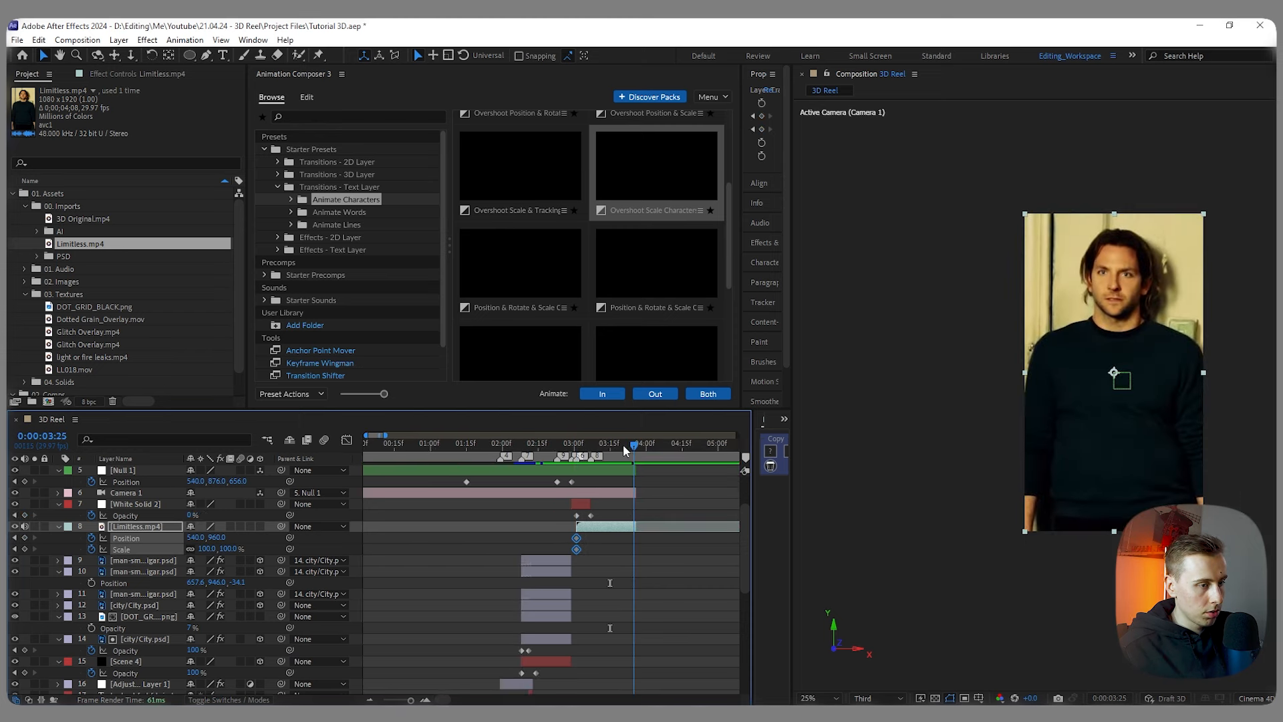
key(=)
click(208, 549)
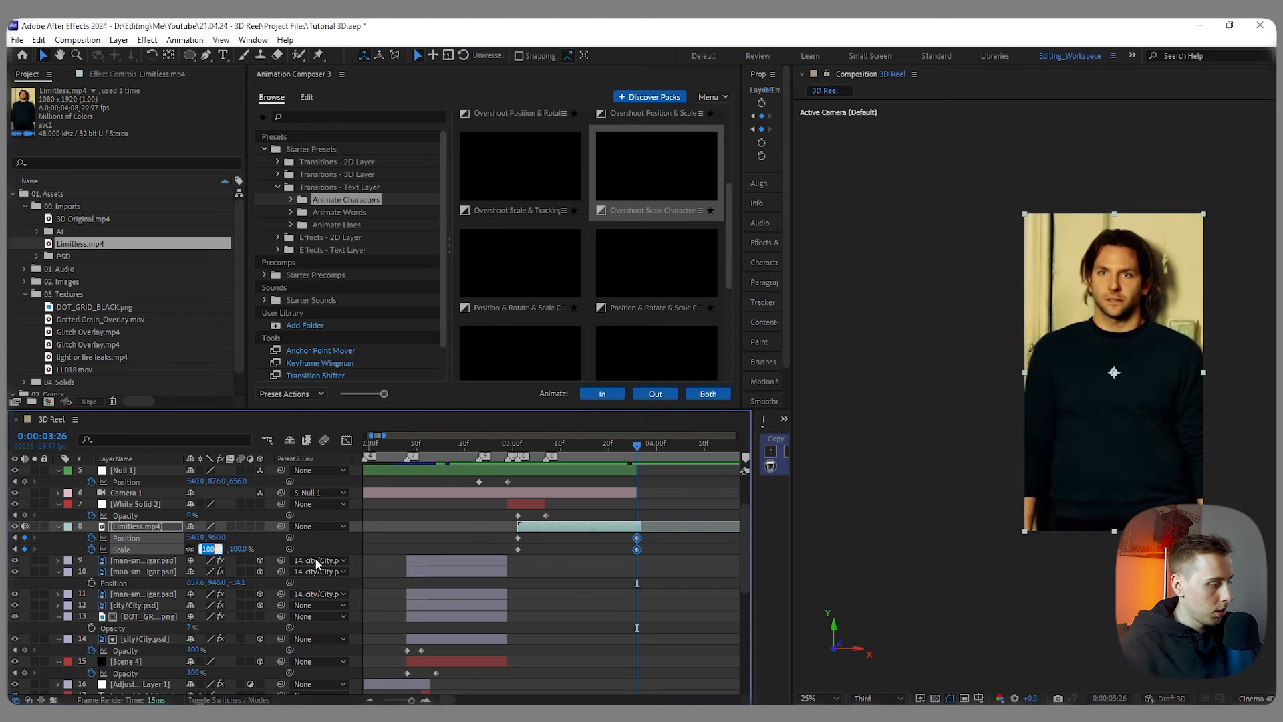
text(120)
key(Return)
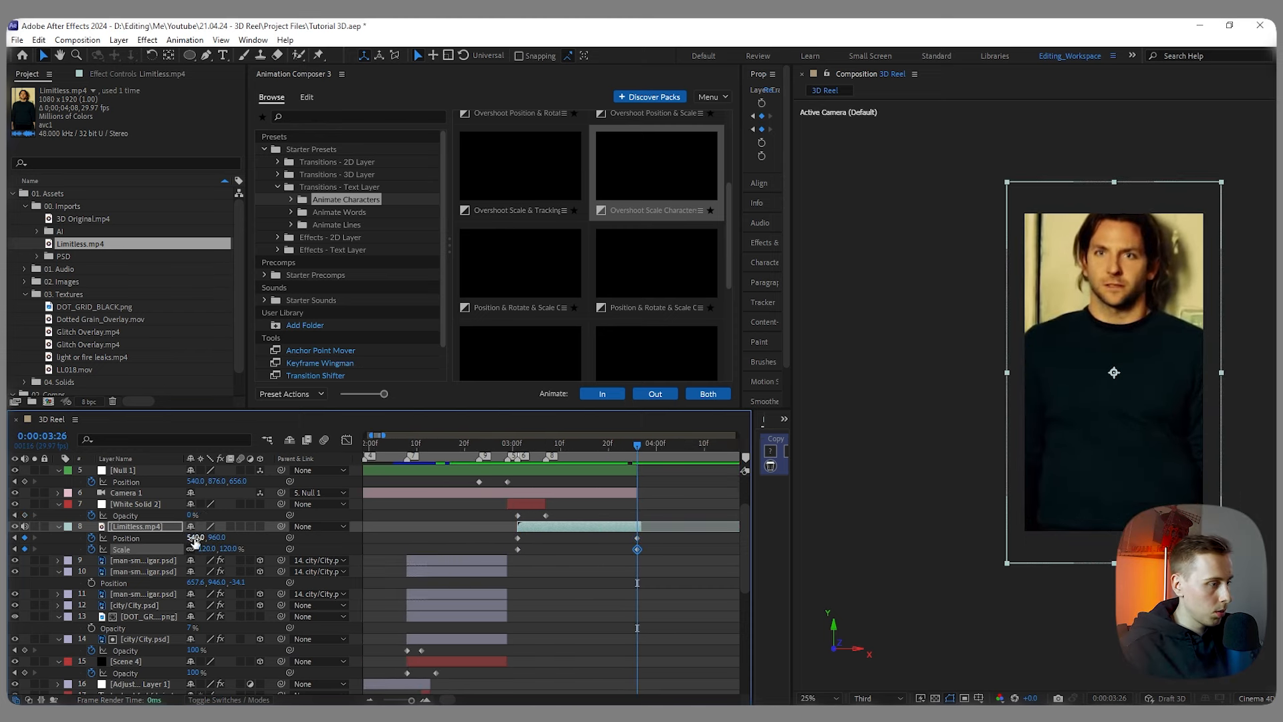
drag(215, 537, 373, 535)
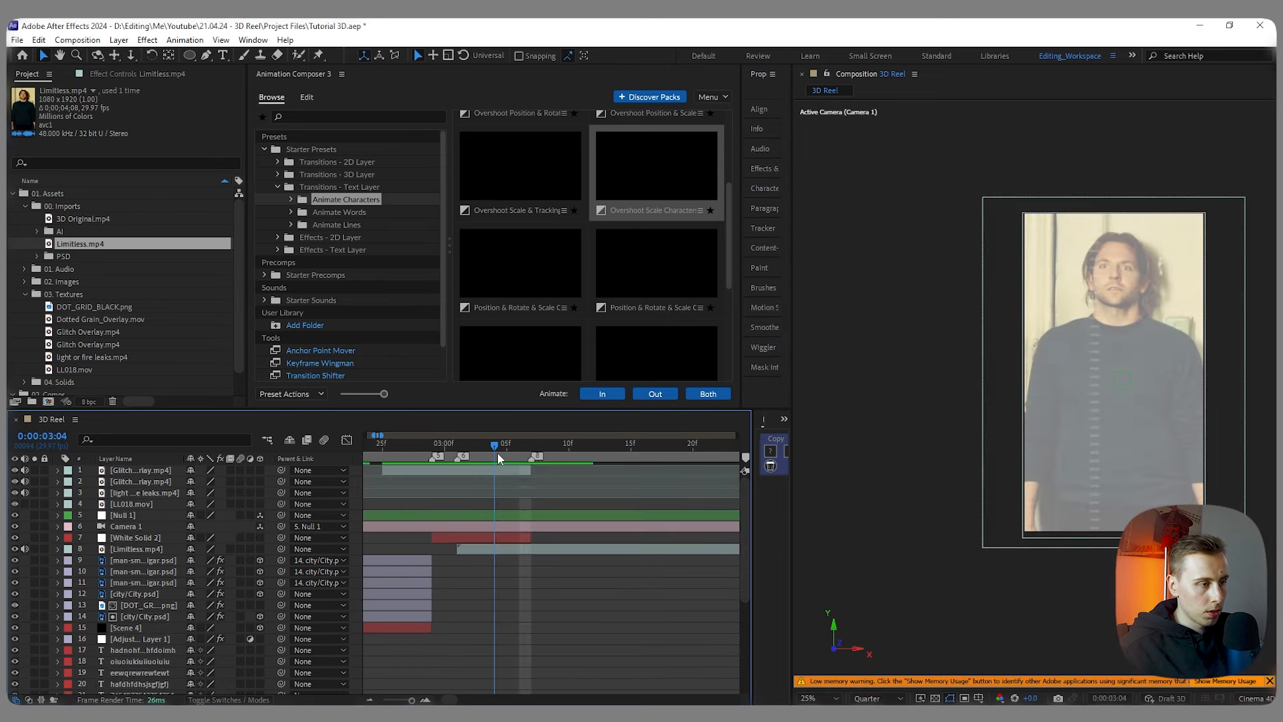
Step: Check the transition into the Limitless clip and trim the end of the top glitch overlay to 0:00:03:04
mouse_move(497, 452)
mouse_down()
mouse_move(531, 470)
mouse_move(494, 472)
mouse_move(484, 460)
mouse_move(519, 460)
mouse_up()
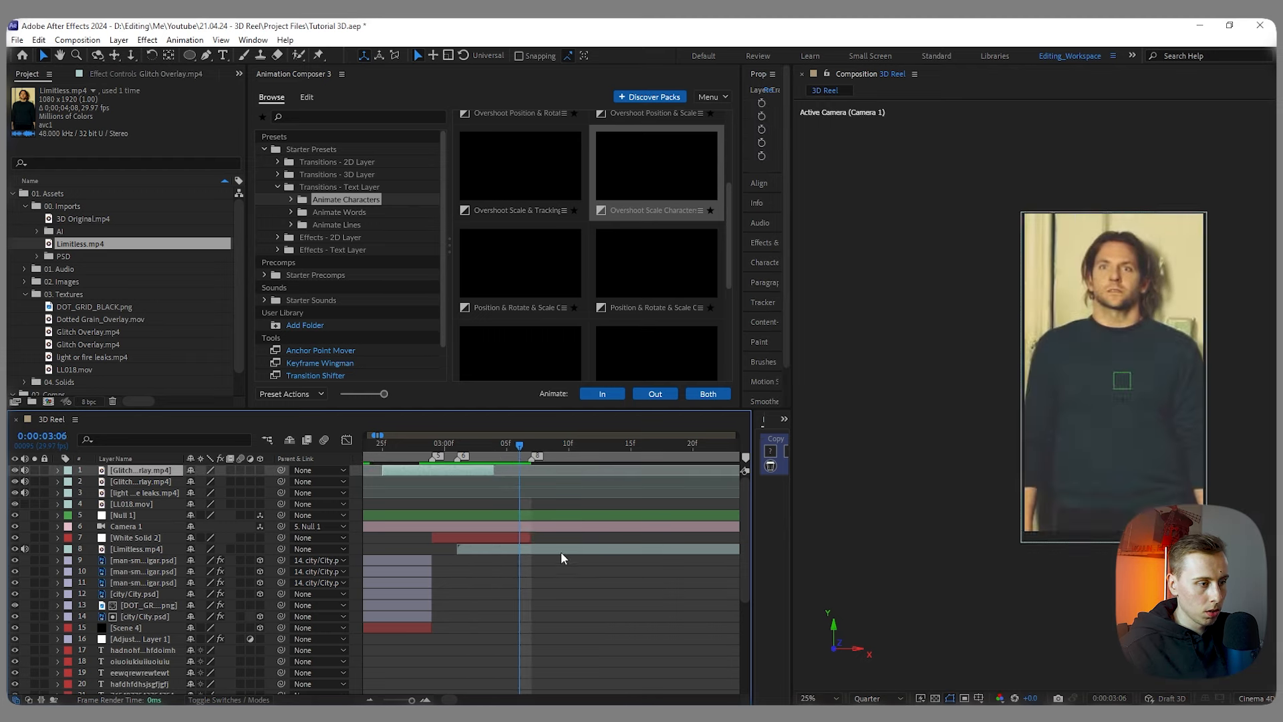
alt+scroll(562, 552, down, 2)
alt+scroll(551, 513, up, 1)
key(o)
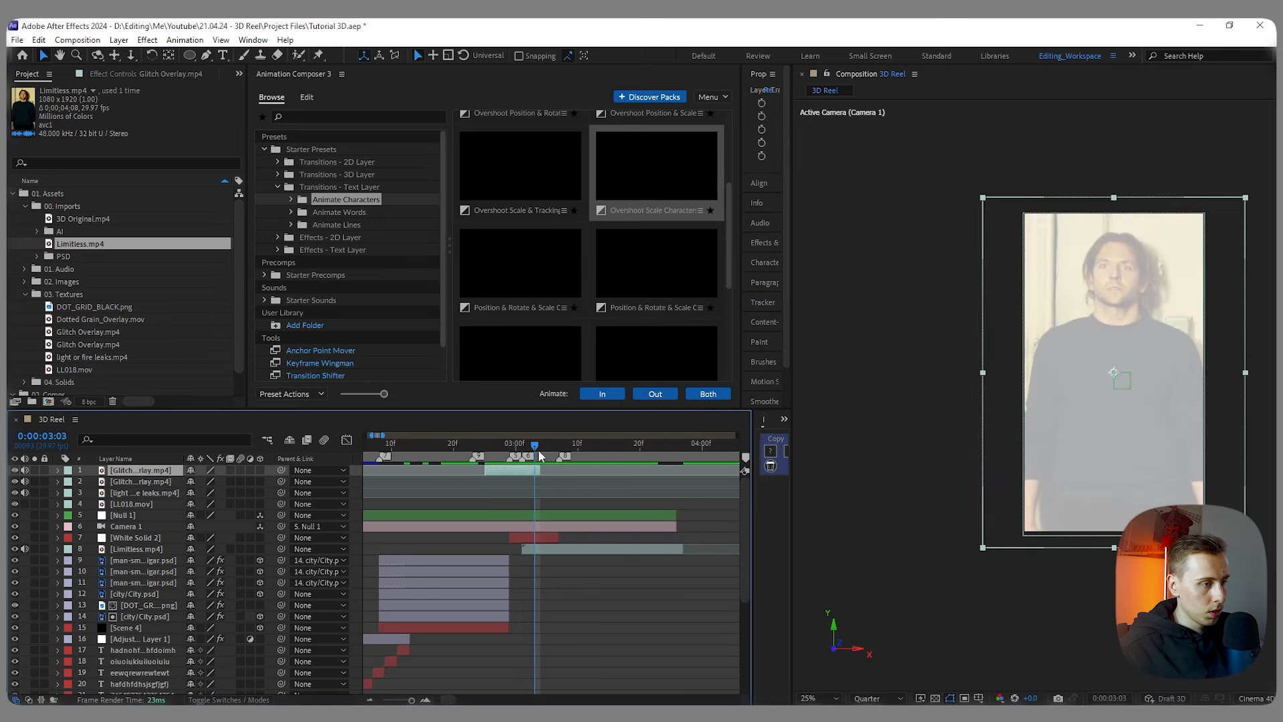
Step: Apply Hue/Saturation to Limitless.mp4 and start keyframing its Channel Range at 0:00:03:01
drag(534, 449, 522, 451)
click(590, 548)
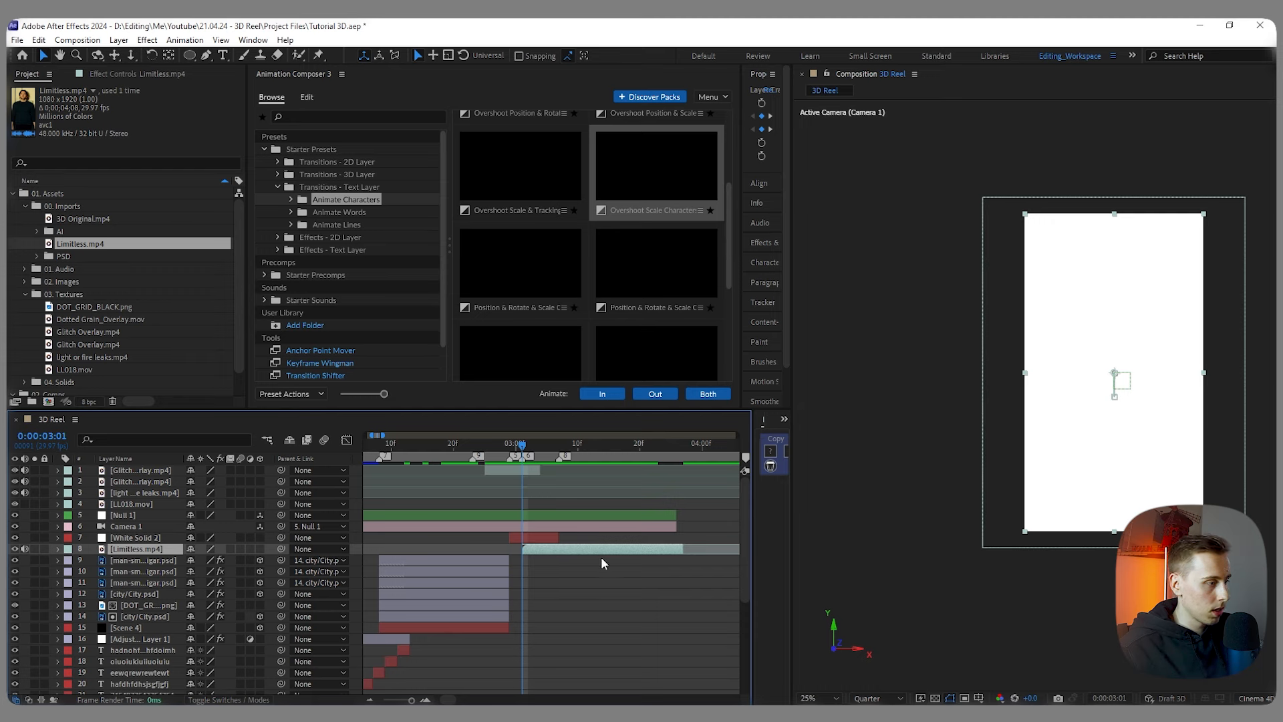
key(ctrl+space)
text(hue)
key(Return)
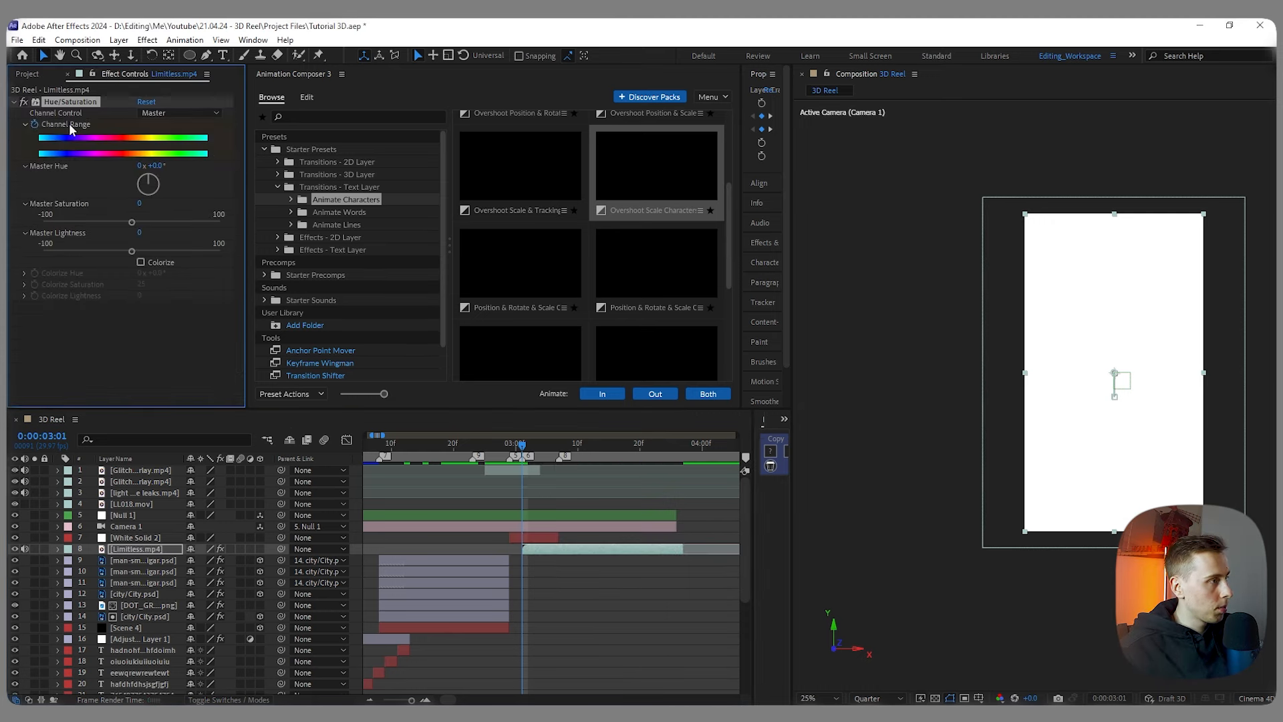
click(564, 548)
key(u)
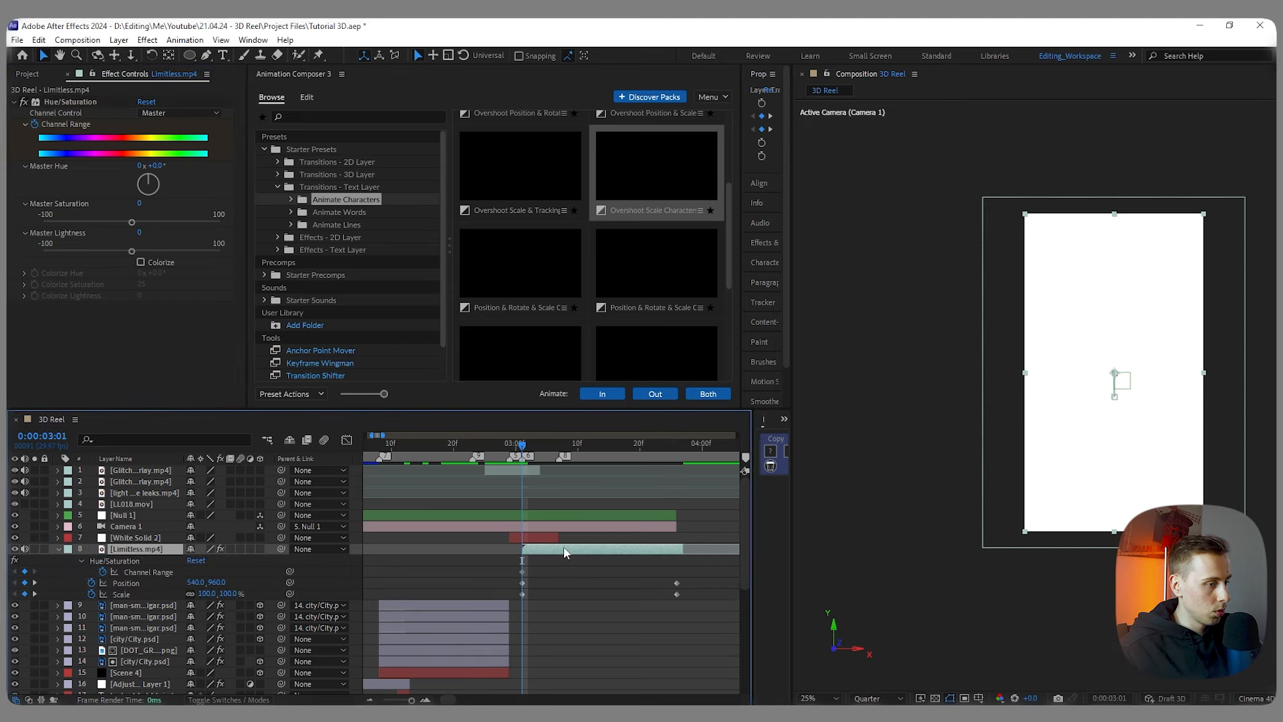
Step: Add a second Channel Range keyframe at 0:00:03:16 and set Master Saturation to -100 at the 0:00:03:01 keyframe
drag(601, 466, 612, 466)
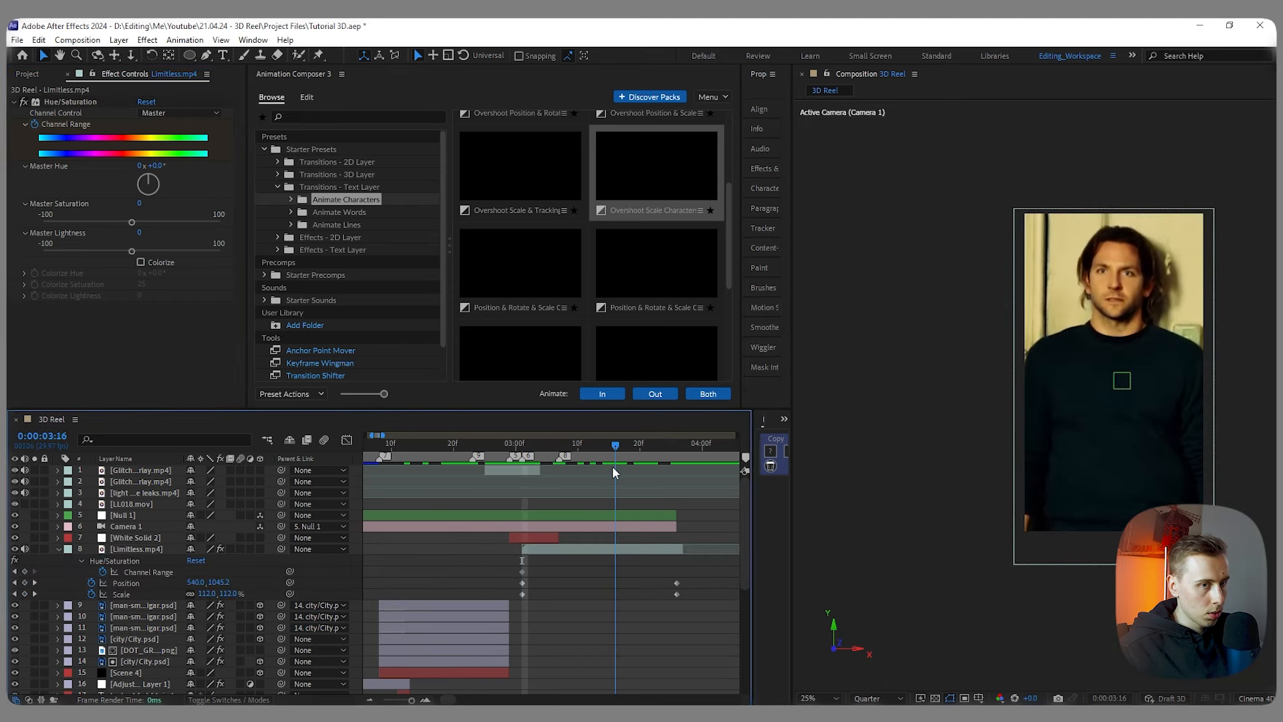
click(195, 561)
drag(603, 455, 535, 459)
drag(132, 222, 29, 223)
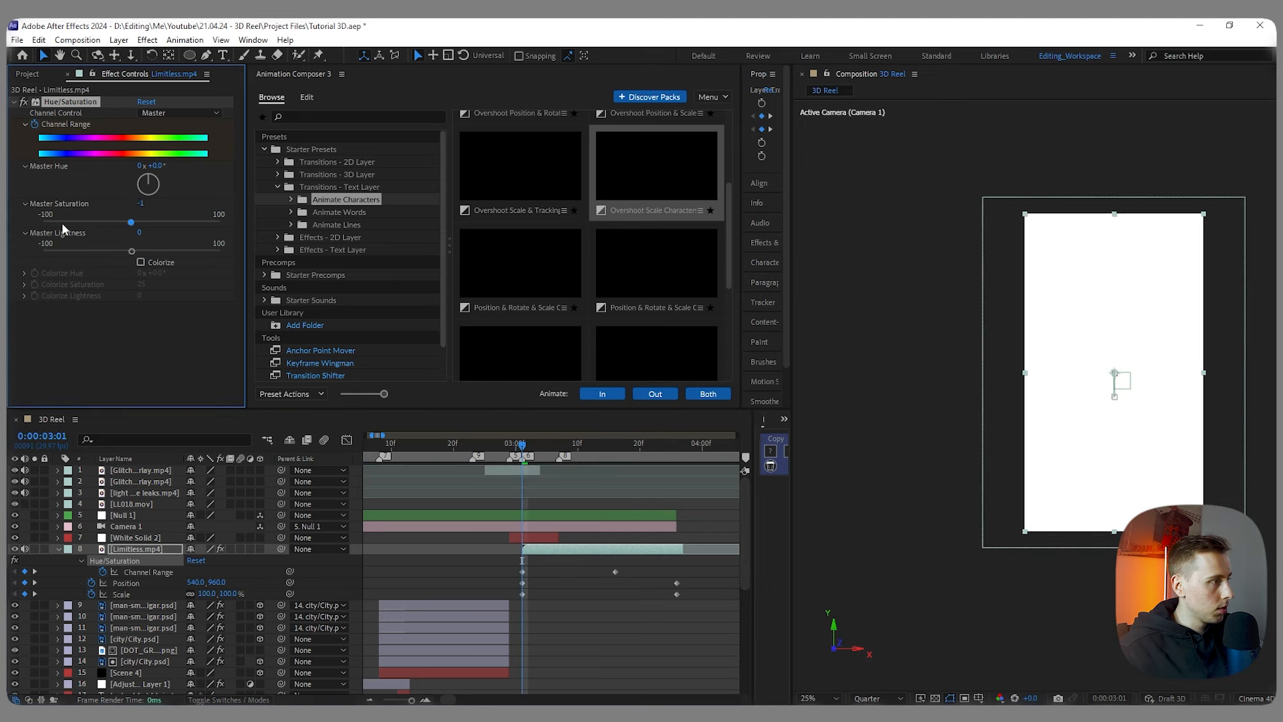
click(596, 604)
Step: Check the clip's desaturated-to-color change and move its second Channel Range keyframe a few frames further along the timeline
drag(549, 466, 590, 461)
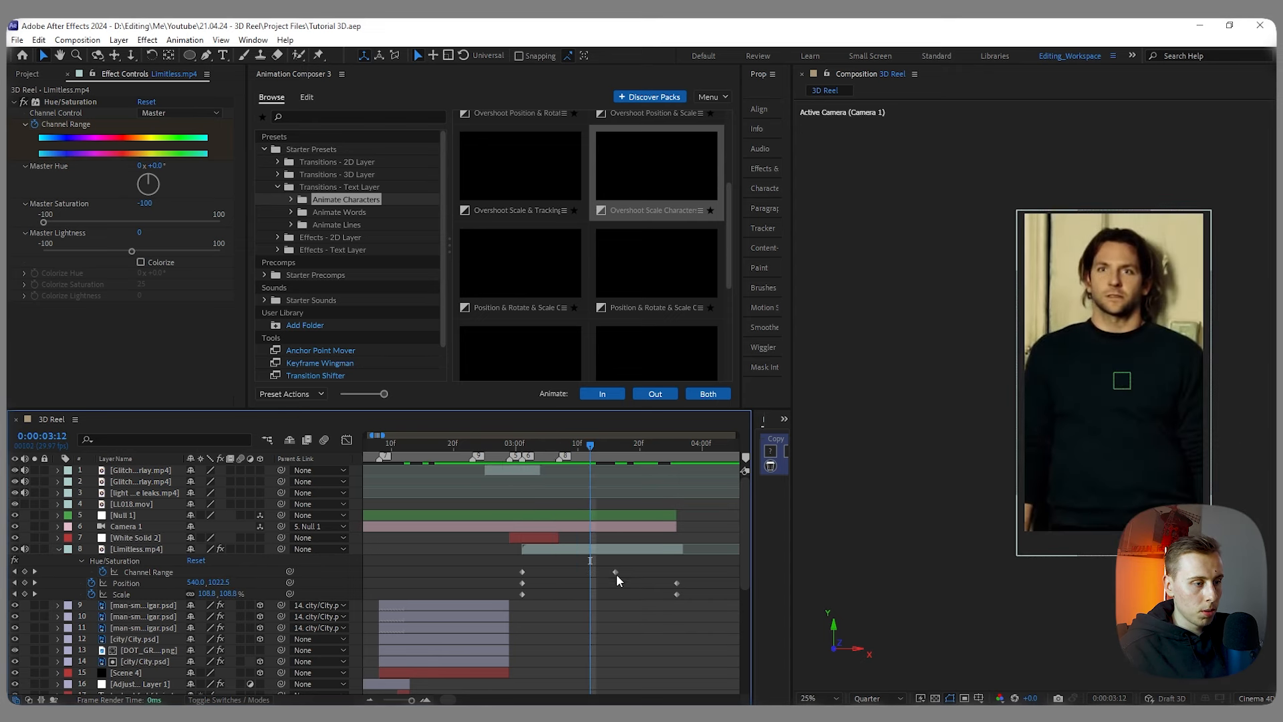
drag(616, 572, 646, 573)
drag(510, 460, 442, 449)
Step: Go to 0:00:00:10 in the opening scene and apply Deep Glow to the THE FIRST text layer
key(minus)
scroll(659, 524, down, 6)
key(minus)
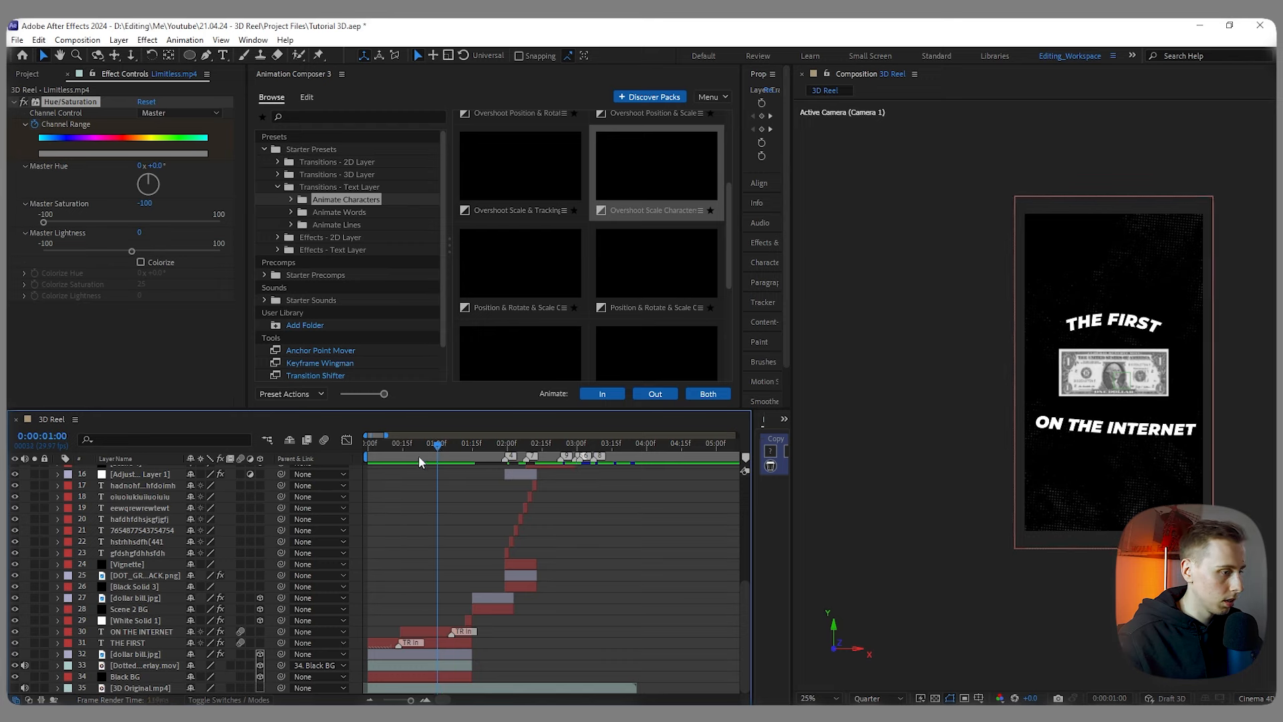
drag(427, 450, 391, 463)
click(431, 643)
key(ctrl+space)
text(deep)
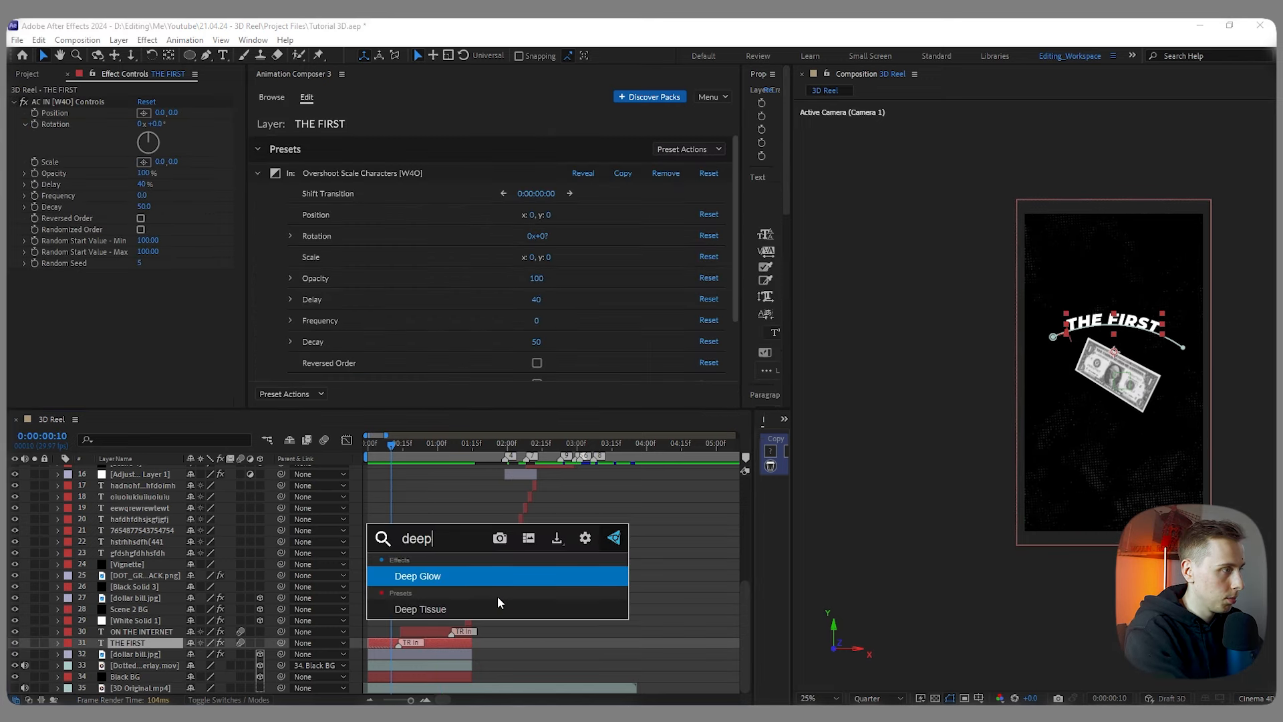
key(Return)
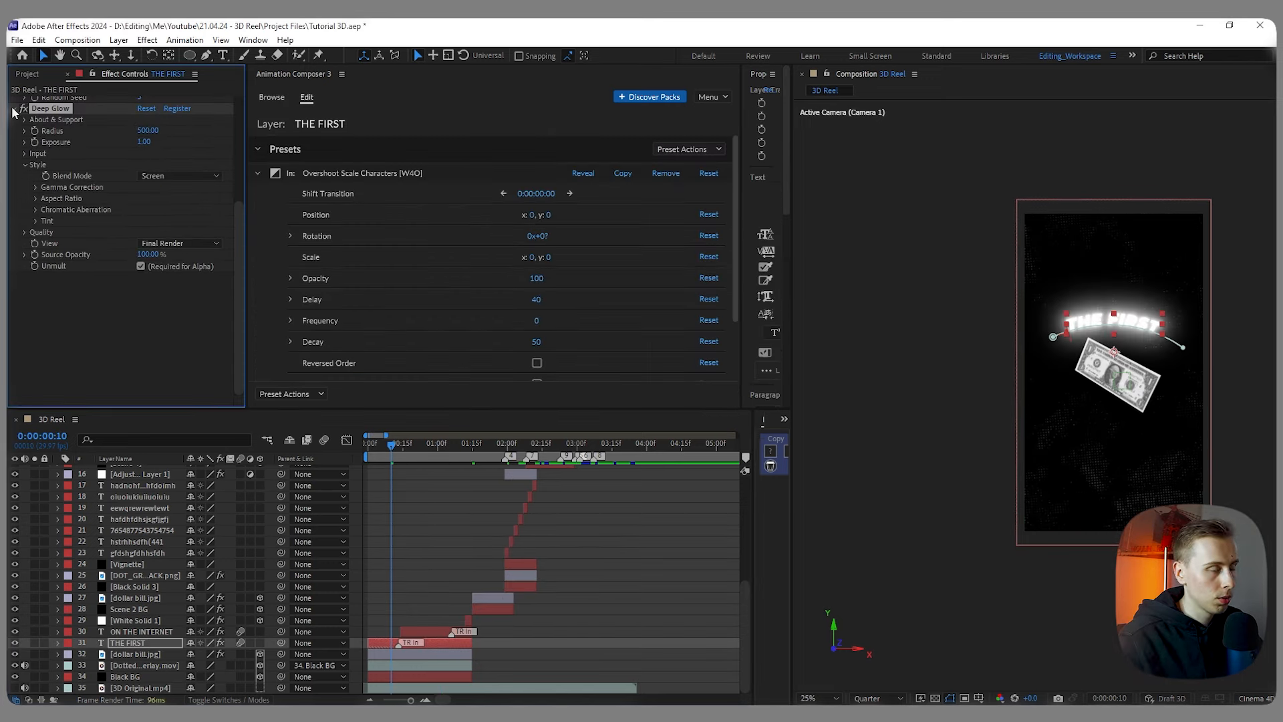
Step: Set THE FIRST's Deep Glow Radius to 300 and Exposure to 0.2
click(156, 131)
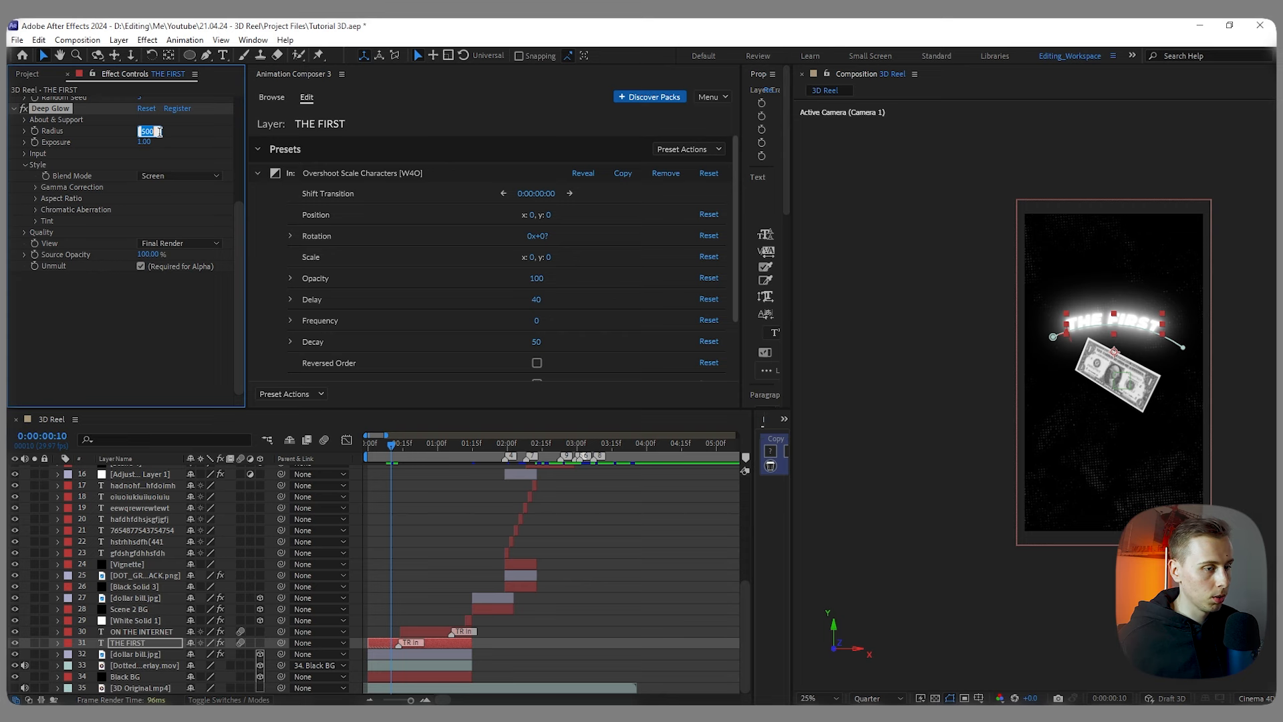
text(300)
key(Return)
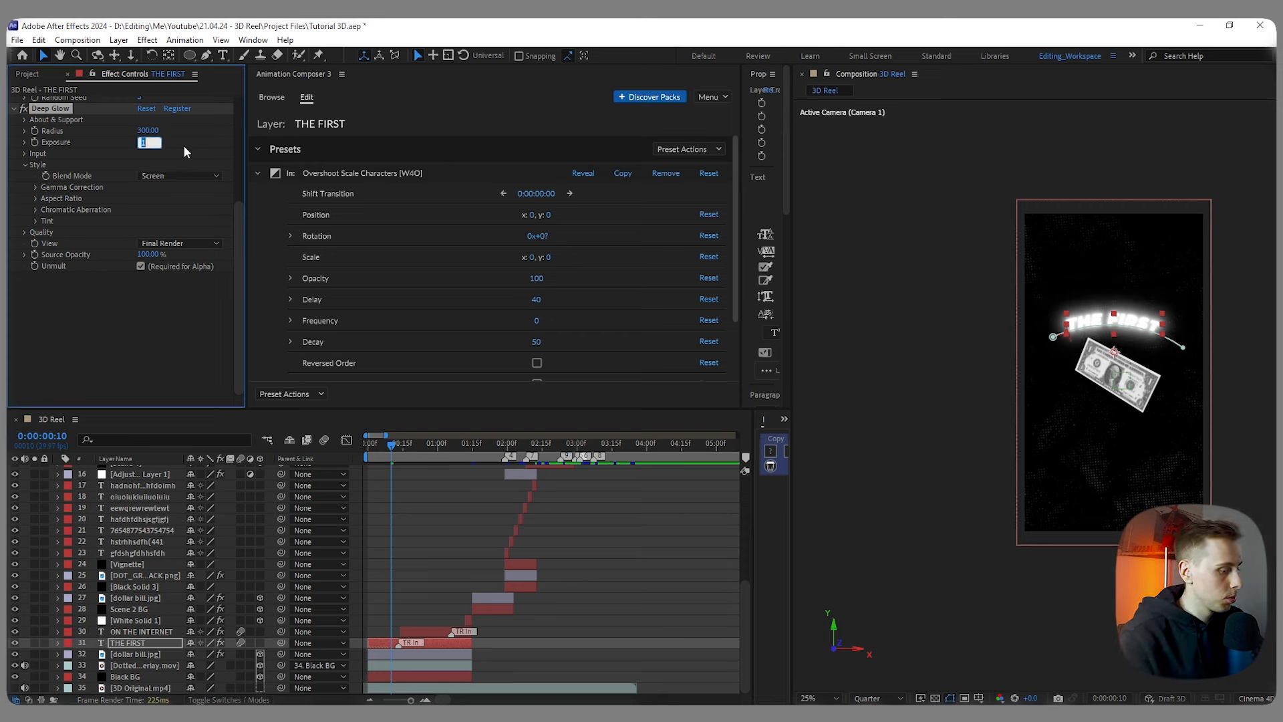
text(0.2)
key(Return)
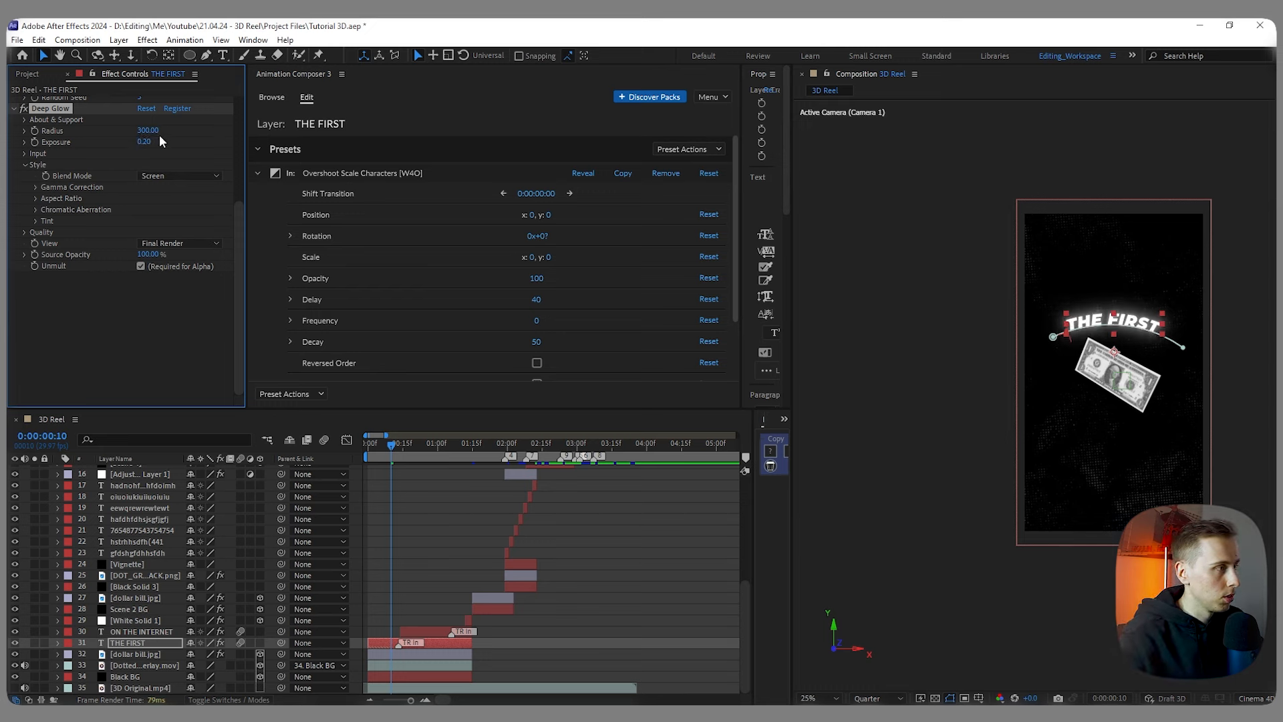
Step: Copy THE FIRST's Deep Glow onto the ON THE INTERNET text layer and move on to 0:00:01:18
click(414, 632)
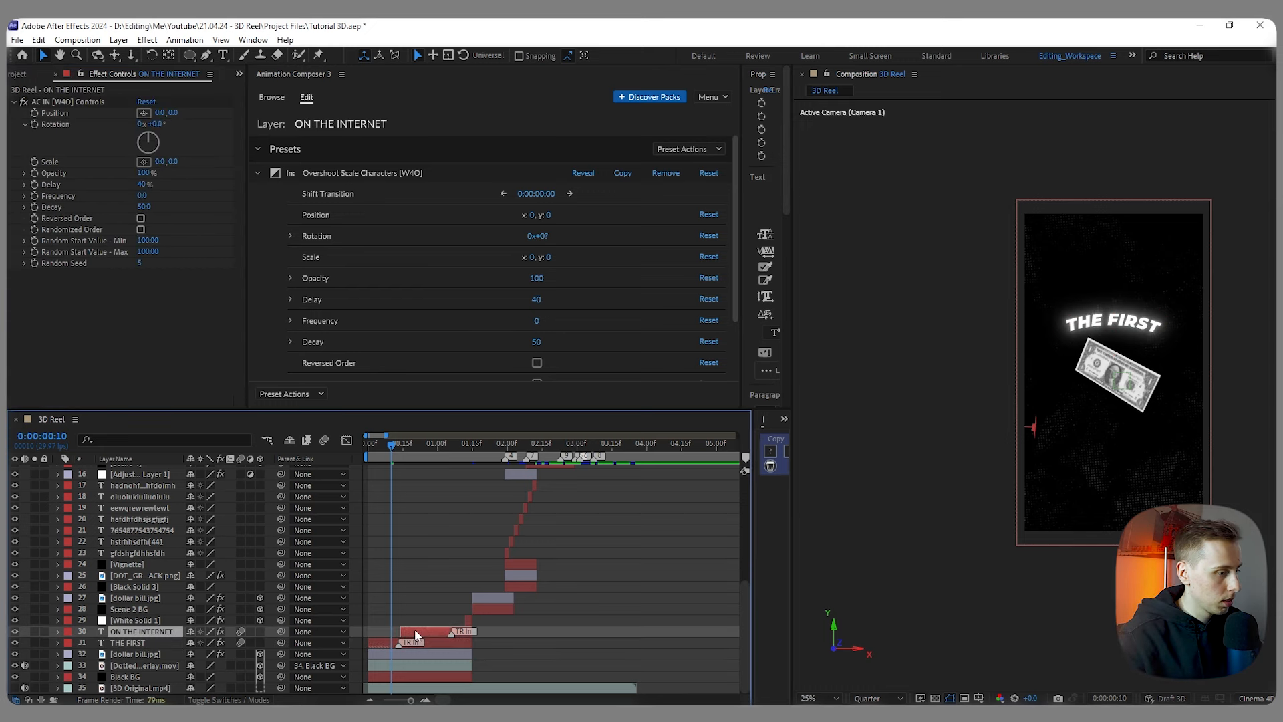
drag(395, 448, 478, 447)
scroll(514, 595, up, 2)
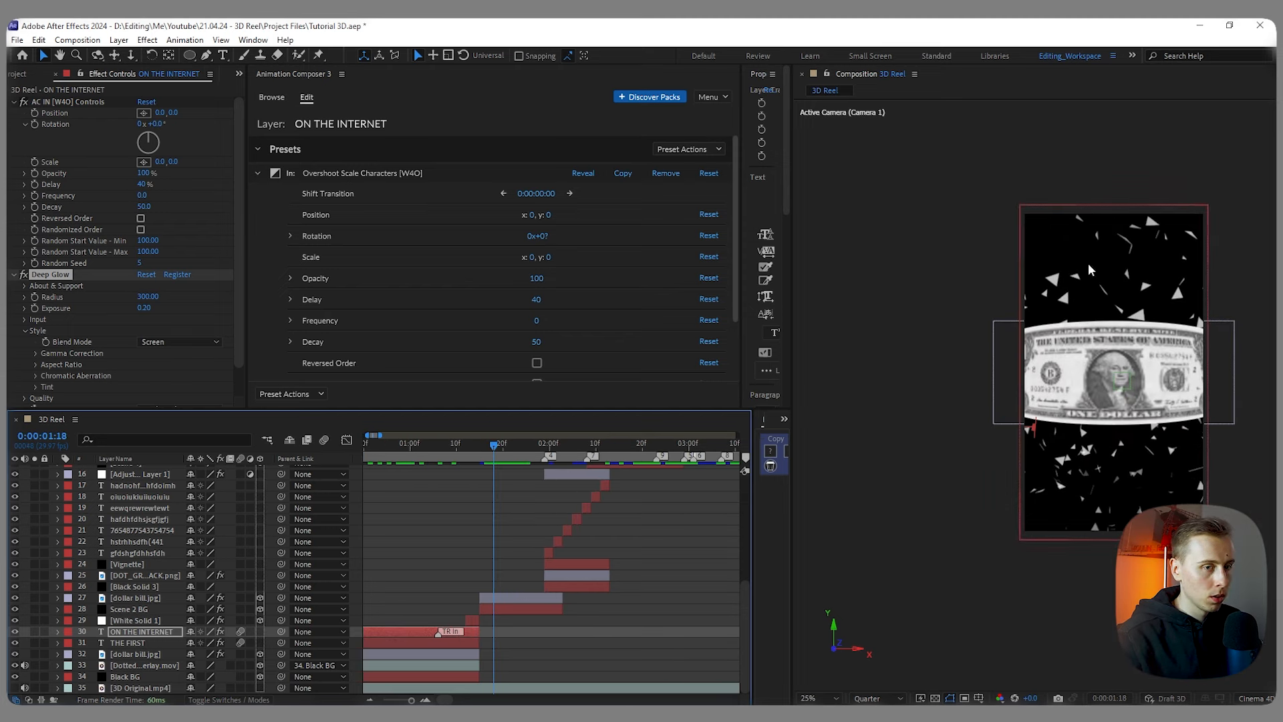
Step: Apply Deep Glow to the Scene 2 BG particle layer
click(512, 607)
key(ctrl+space)
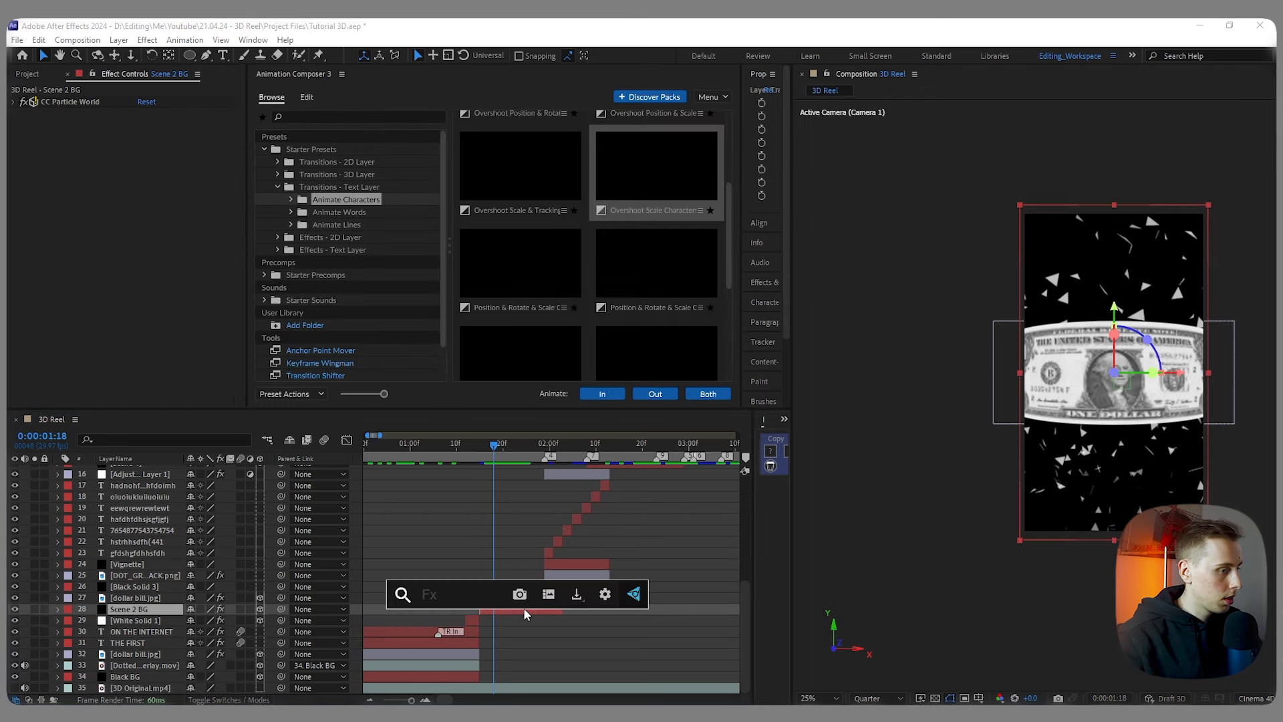
text(deep)
key(Return)
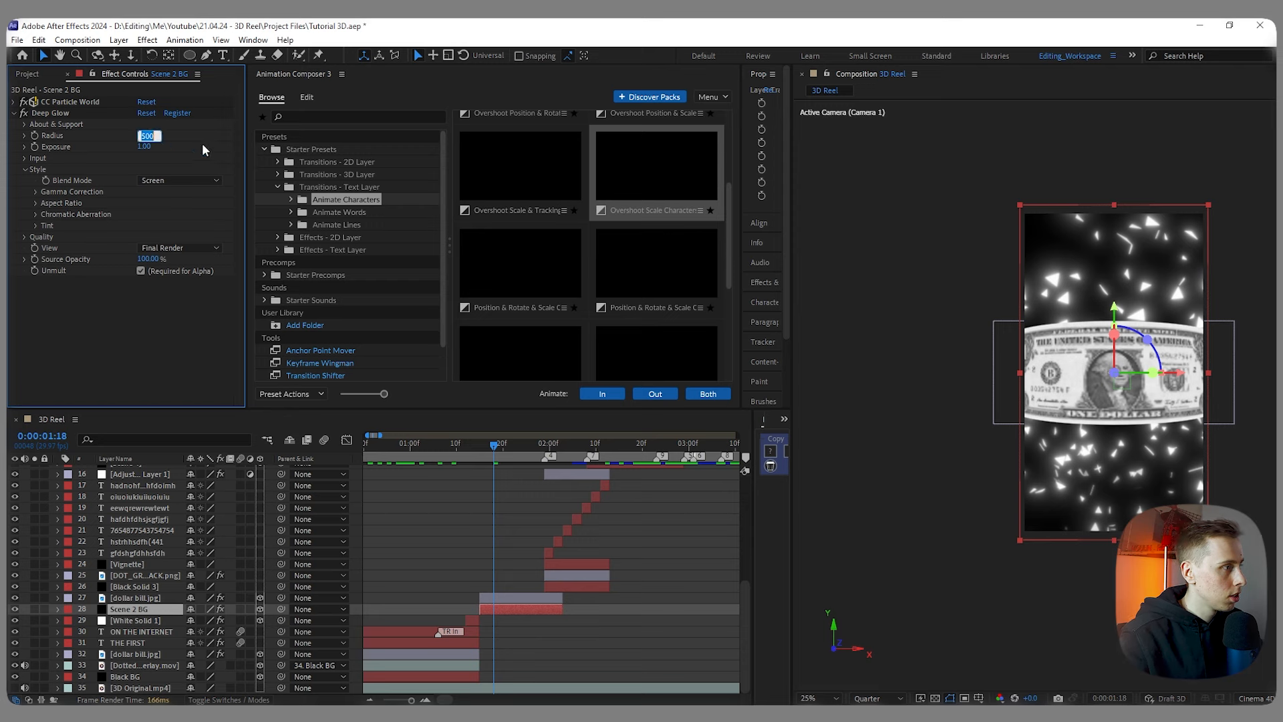
Step: Set Scene 2 BG's Deep Glow Radius to 300 and Exposure to 0.6, and look through the following scene
text(300)
key(Return)
click(144, 146)
text(0.6)
key(Return)
drag(468, 447, 573, 457)
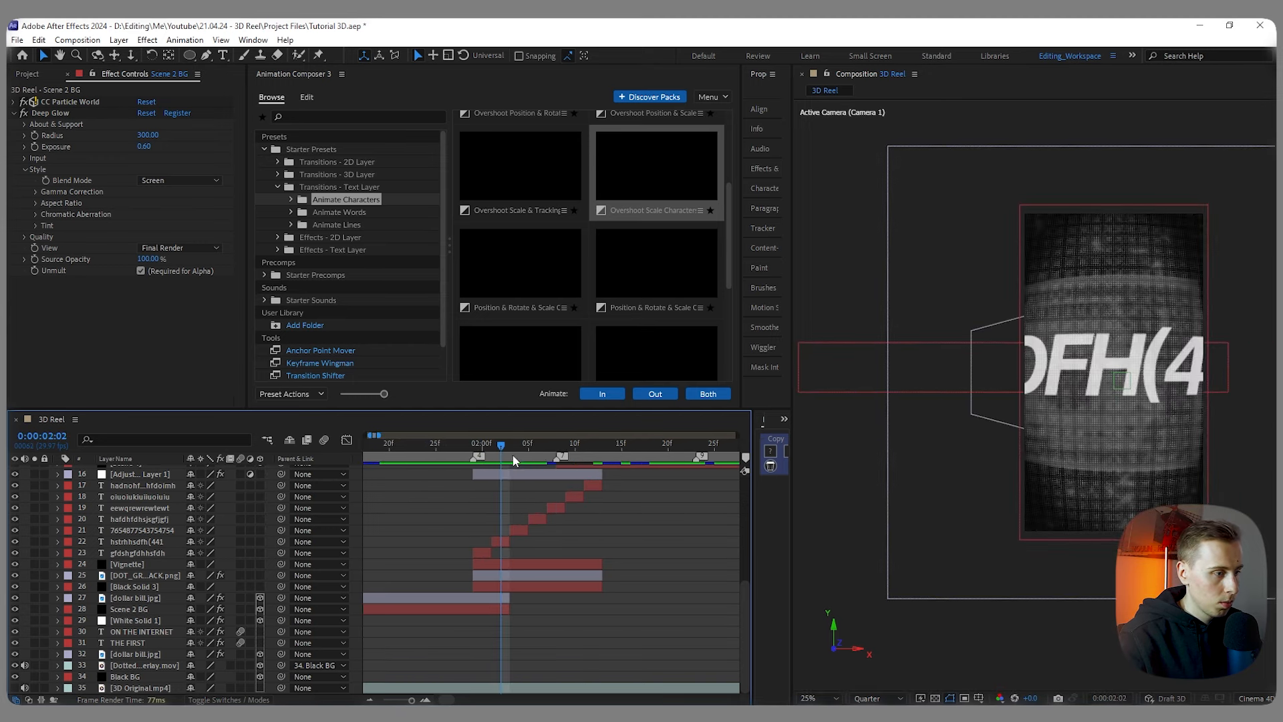
Step: Copy Deep Glow from ON THE INTERNET onto the first scrambled text layer, gfdshgfdhhsfdh, and move on to 0:00:02:02
drag(503, 448, 484, 452)
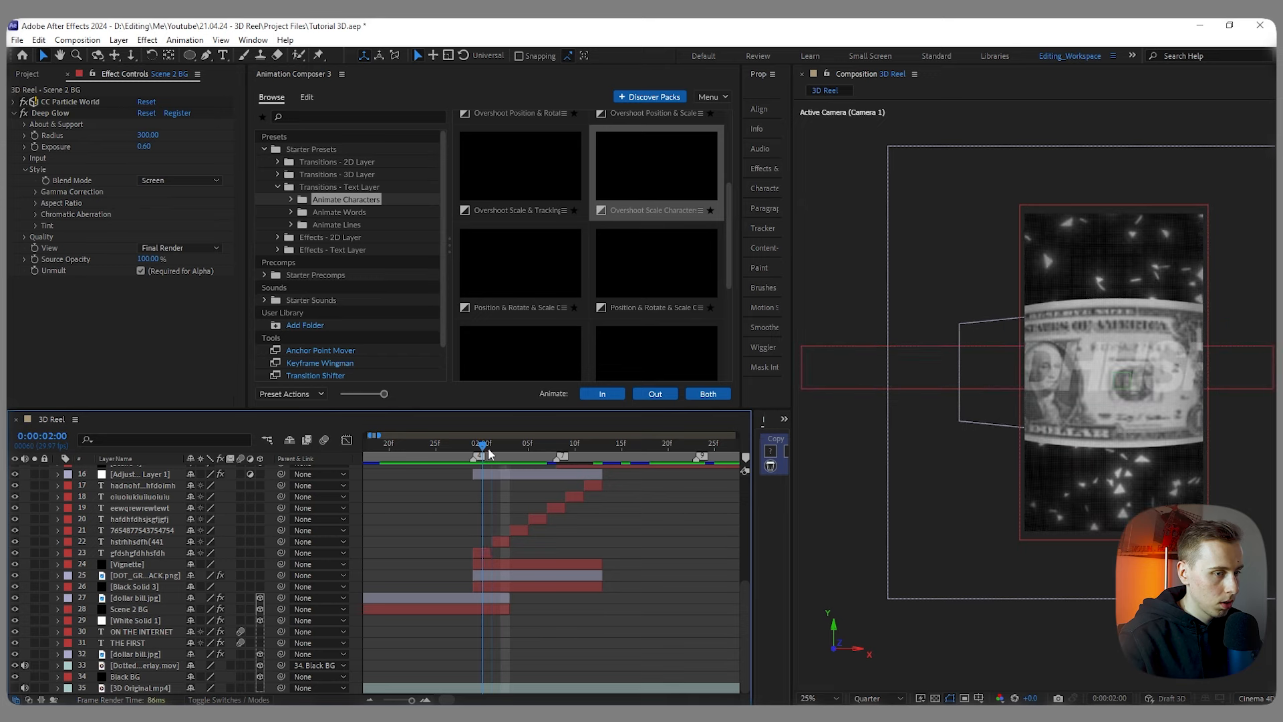
scroll(690, 539, down, 3)
click(459, 632)
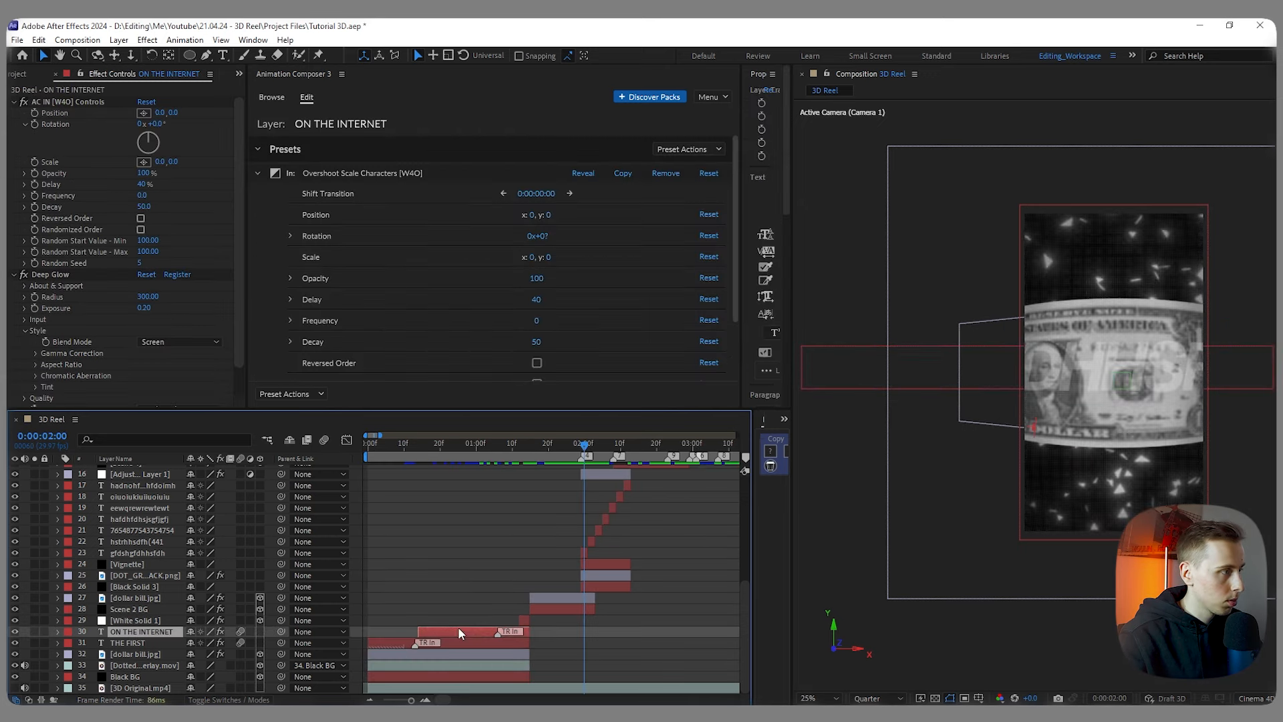
click(46, 275)
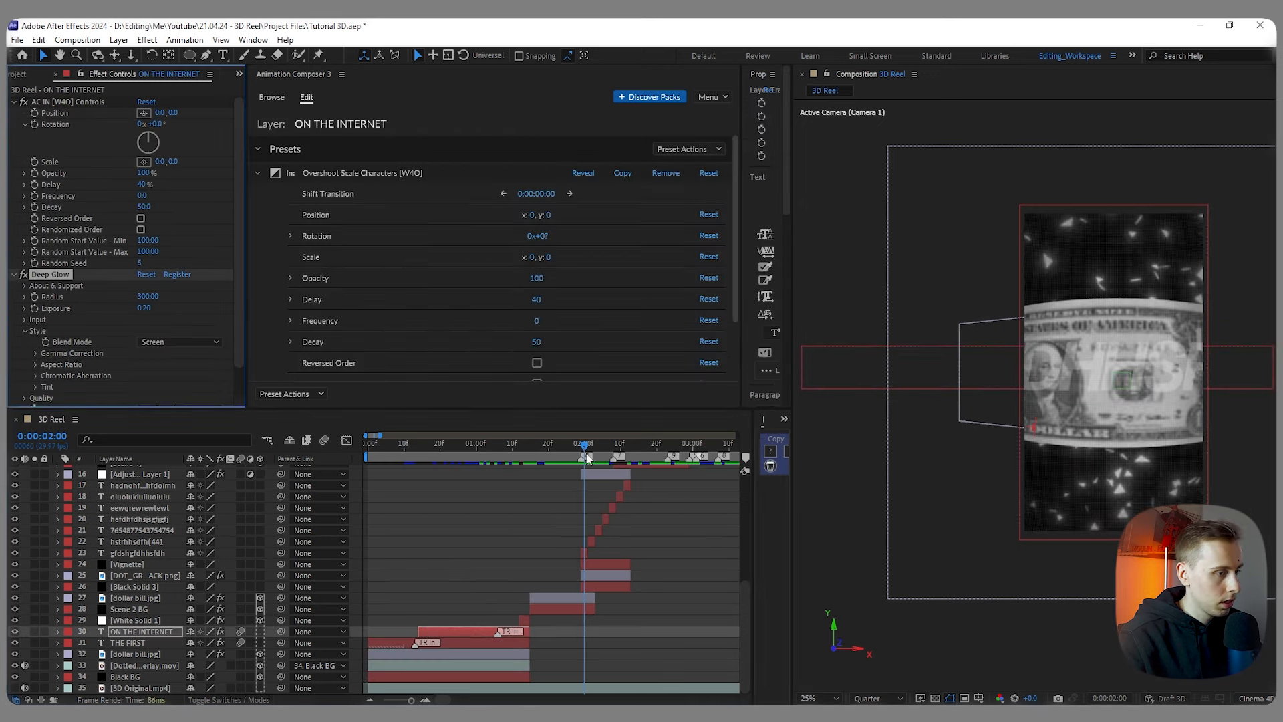
click(585, 552)
key(ctrl+v)
scroll(593, 534, up, 2)
key(Page_Down)
key(Page_Down)
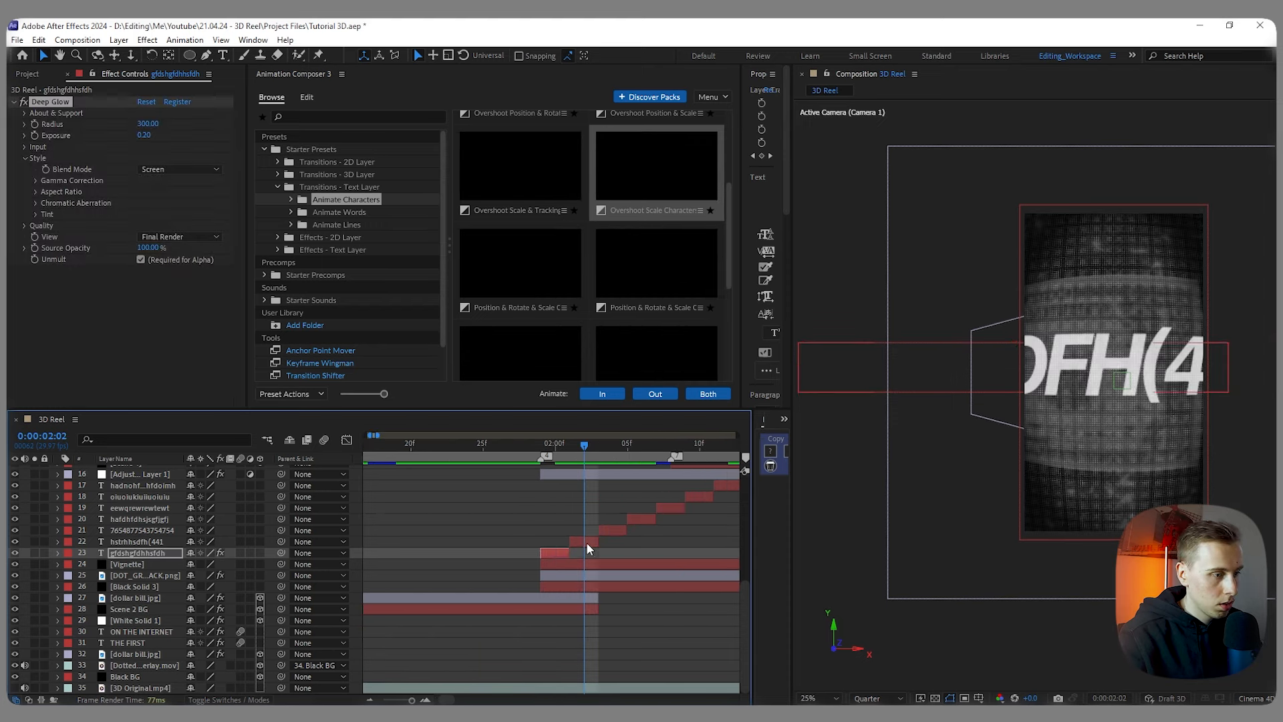
Step: Paste the same Deep Glow onto each of the remaining scrambled text layers, up to hadnohfdnoimhfdoimh
click(587, 542)
key(ctrl+v)
click(612, 530)
key(ctrl+v)
key(Page_Down)
key(Page_Down)
key(Page_Down)
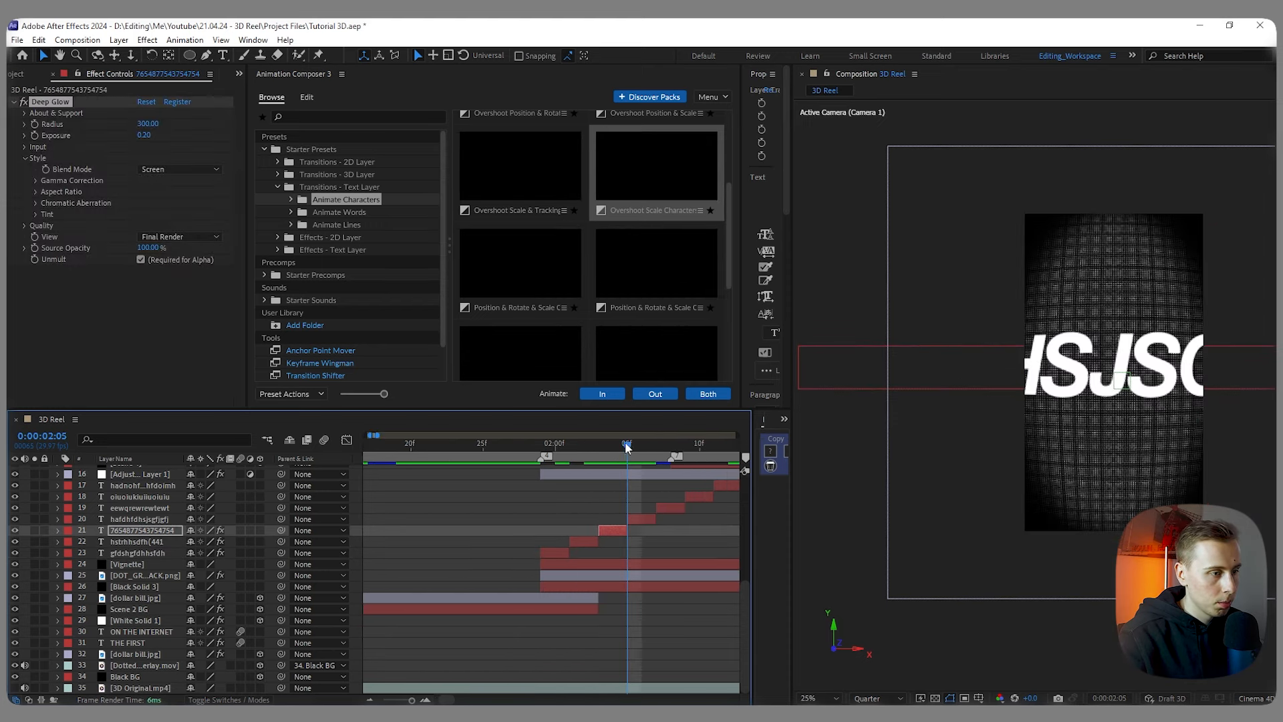
key(Page_Down)
click(639, 516)
key(ctrl+v)
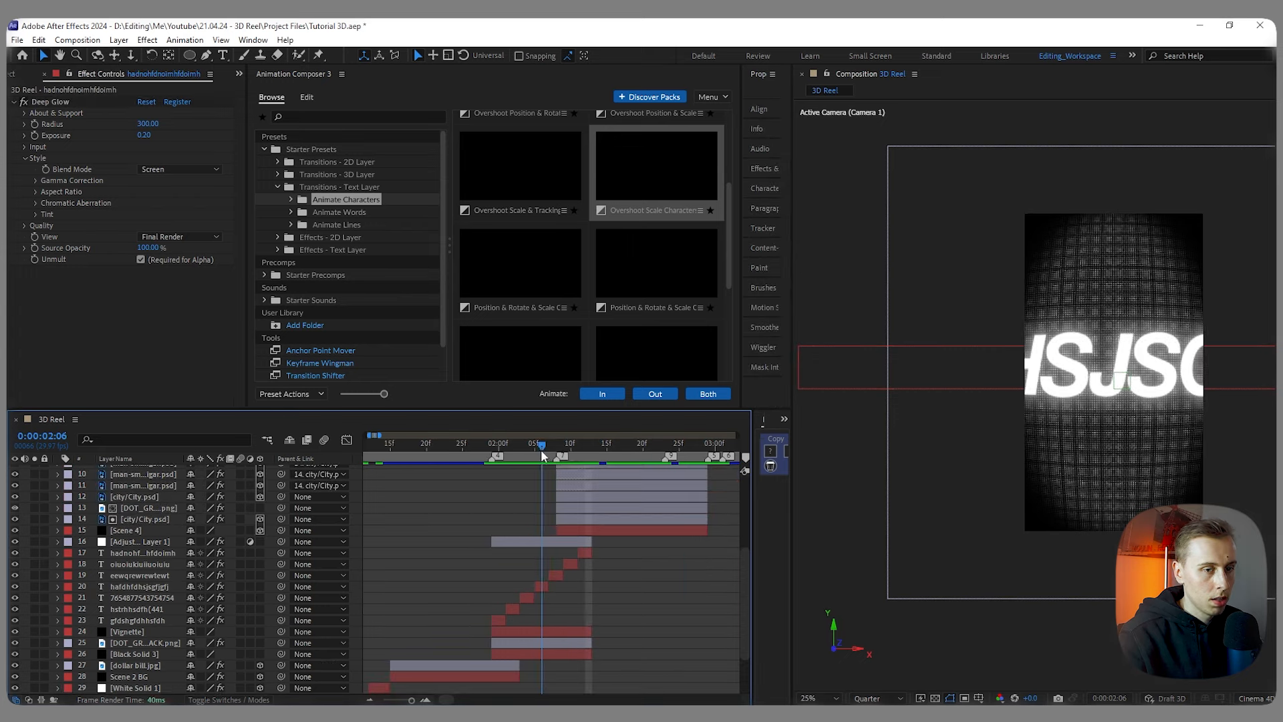
Step: Review the glowing text, city and Limitless scenes by scrubbing and playing through the reel
drag(540, 449, 616, 451)
drag(631, 451, 687, 452)
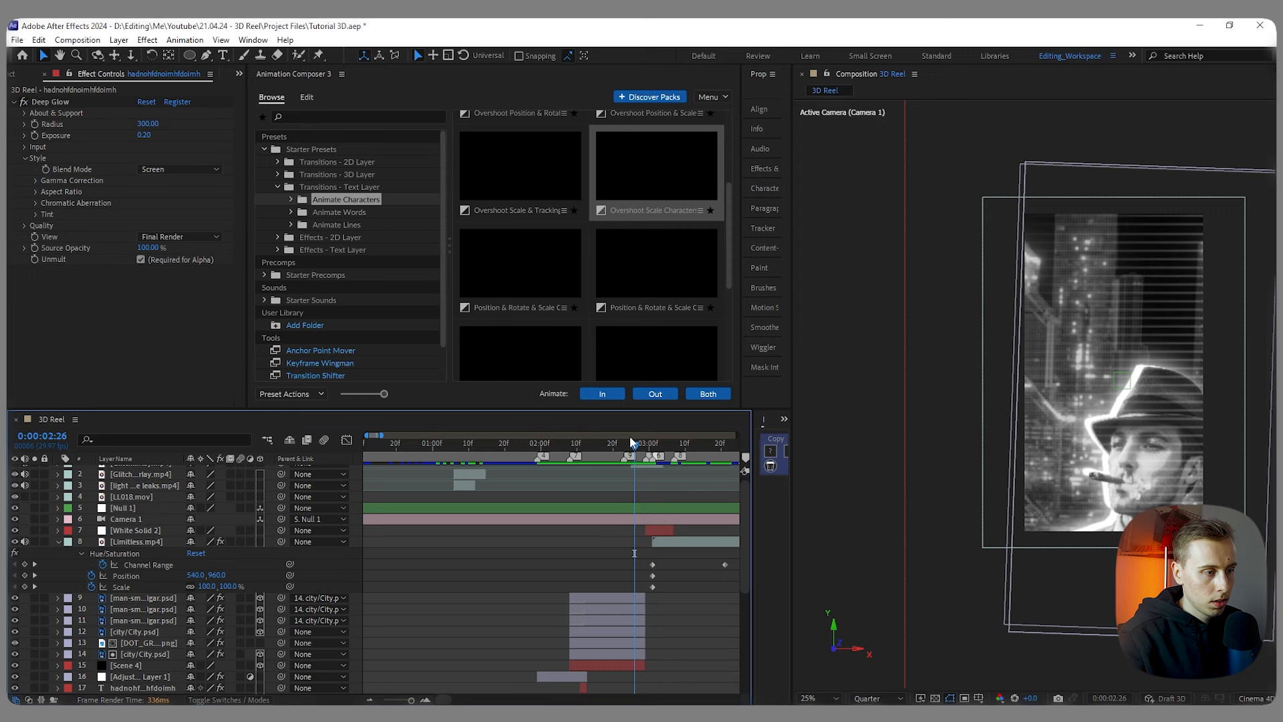
drag(635, 452, 668, 452)
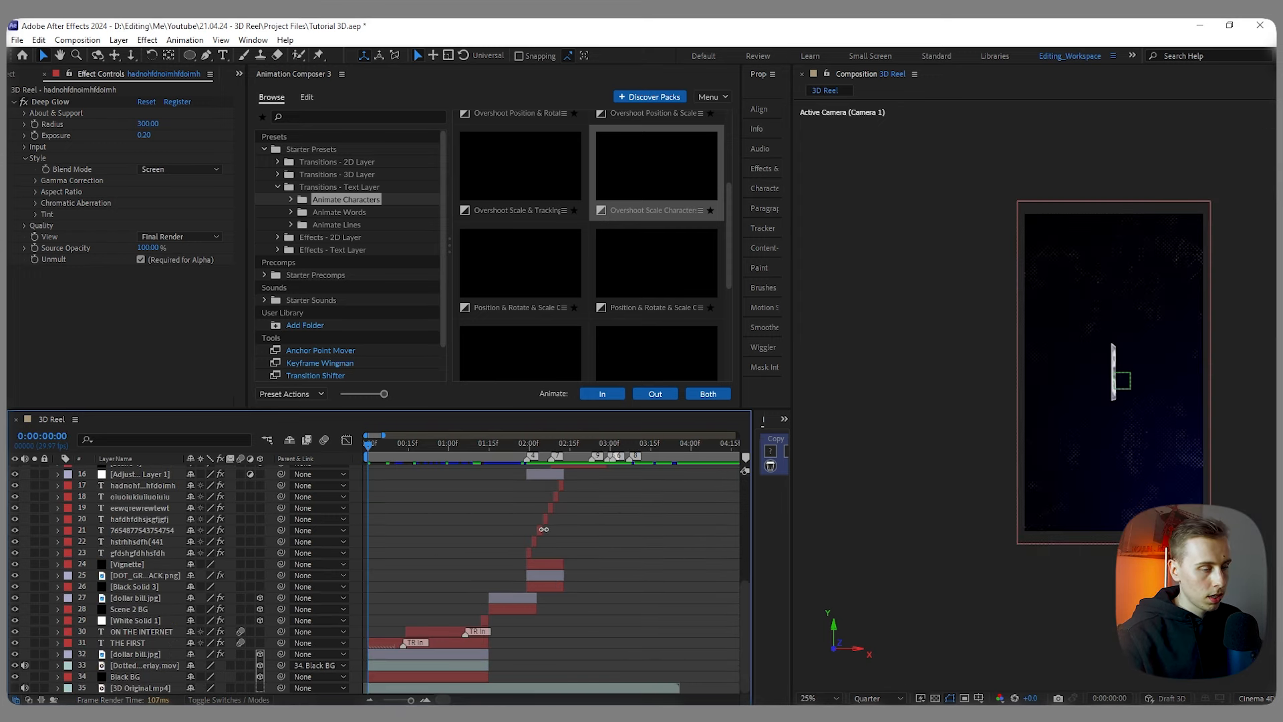
key(space)
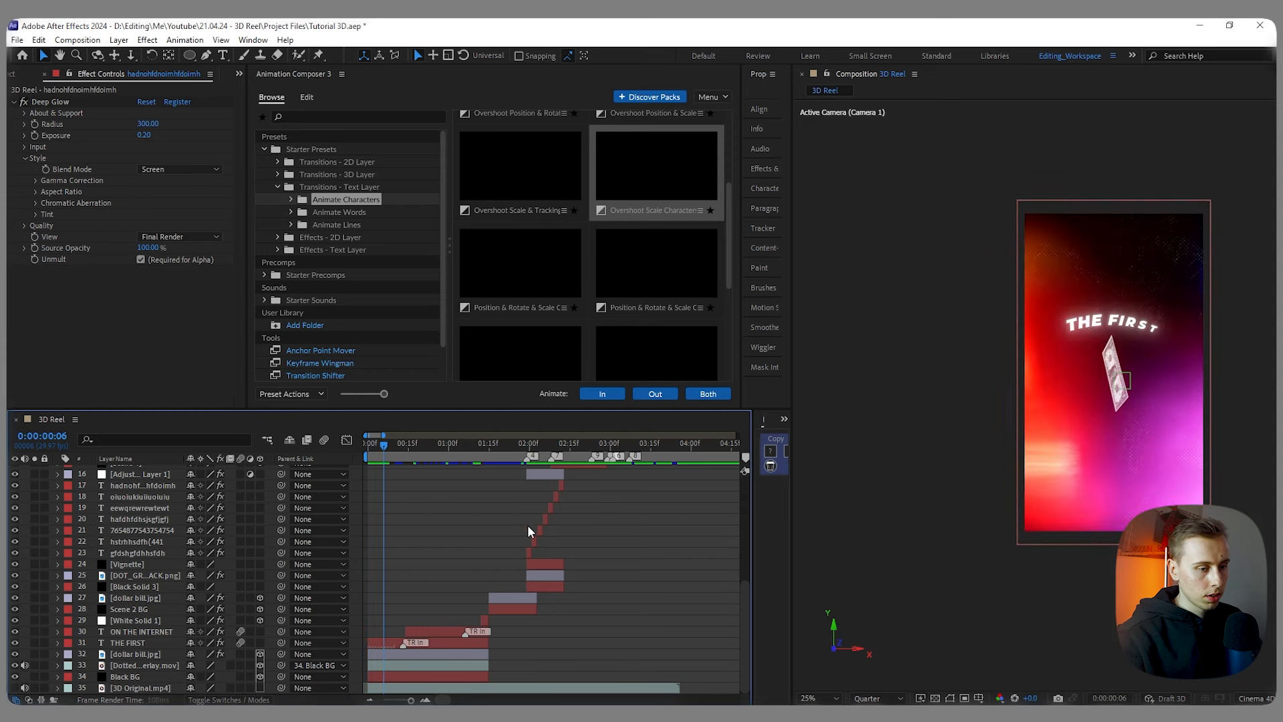
drag(383, 446, 550, 449)
scroll(658, 552, up, 2)
key(space)
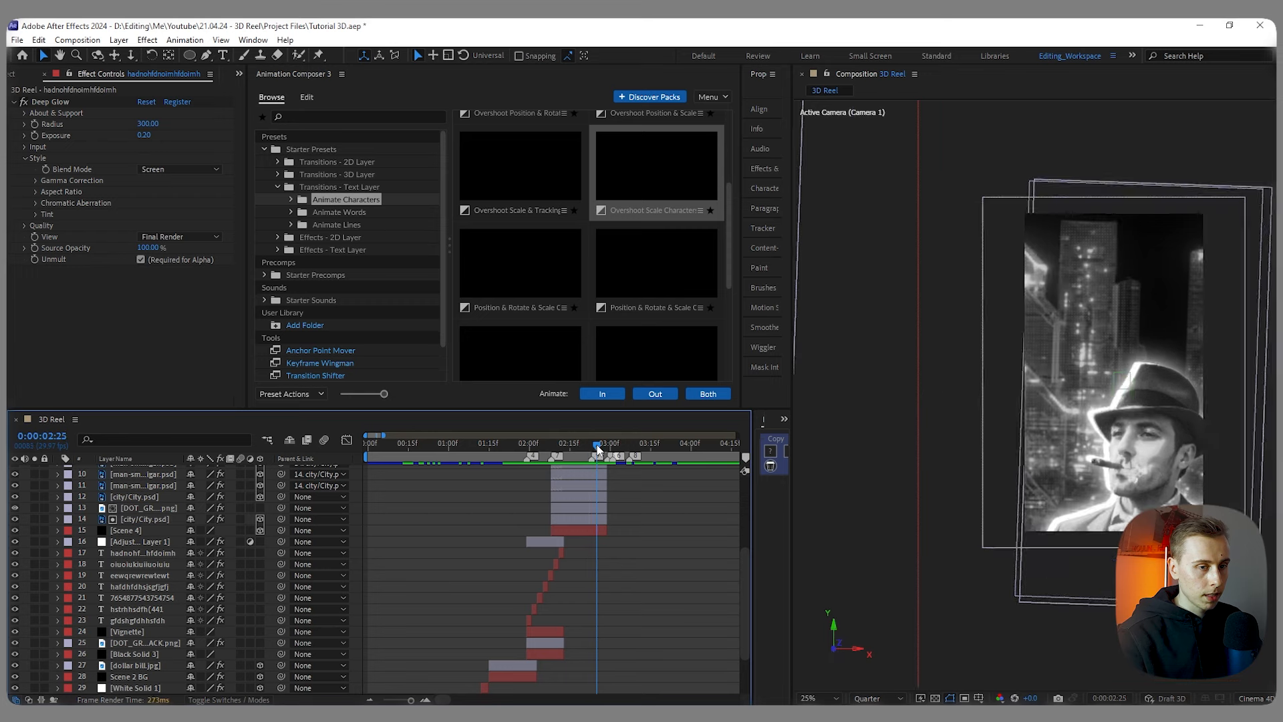
Step: End the work area at 0:00:03:26 and trim the composition to it
scroll(666, 519, up, 4)
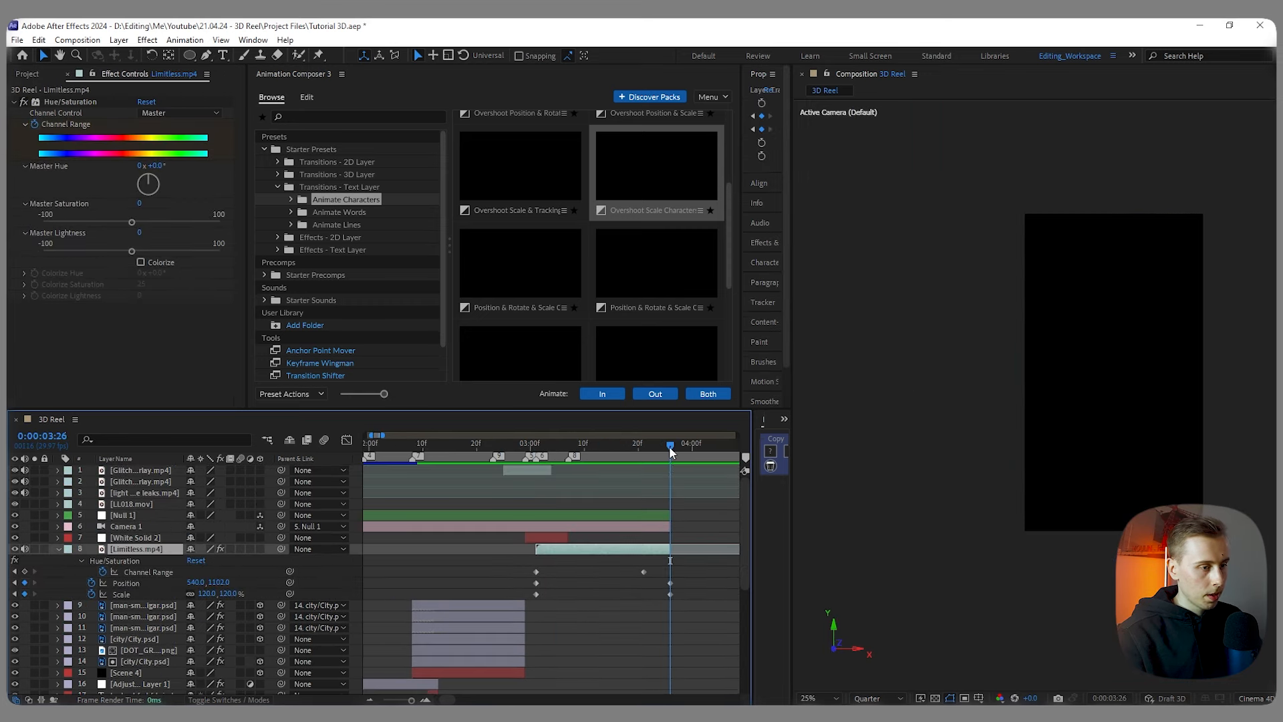
key(n)
right_click(659, 458)
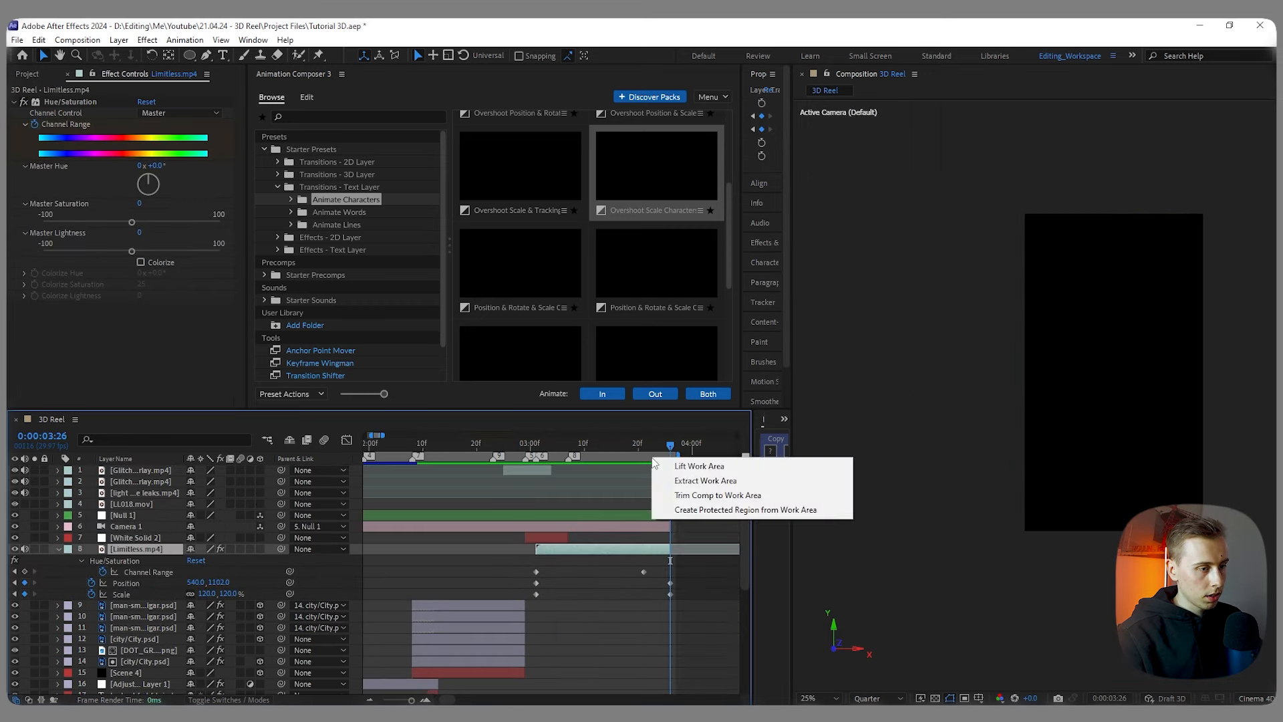
click(719, 495)
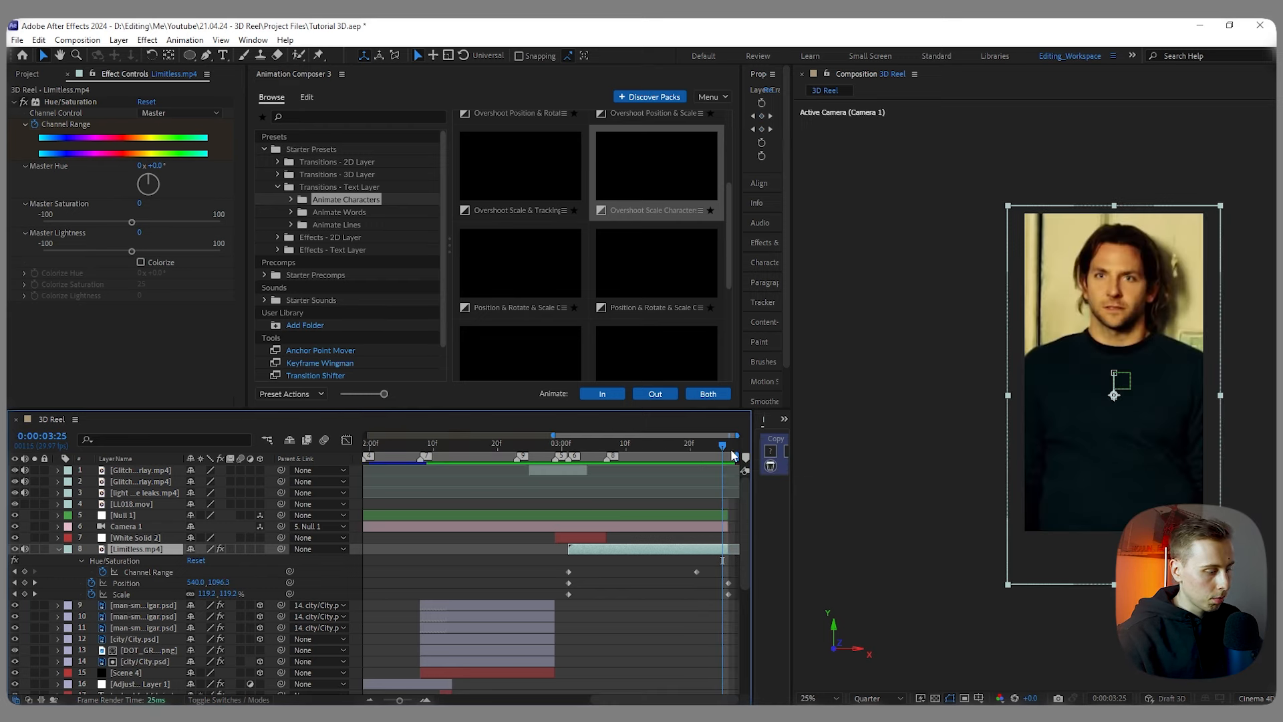
Step: Pull the end of the work area back to 0:00:03:25 and trim the composition again
drag(733, 455, 728, 455)
right_click(718, 459)
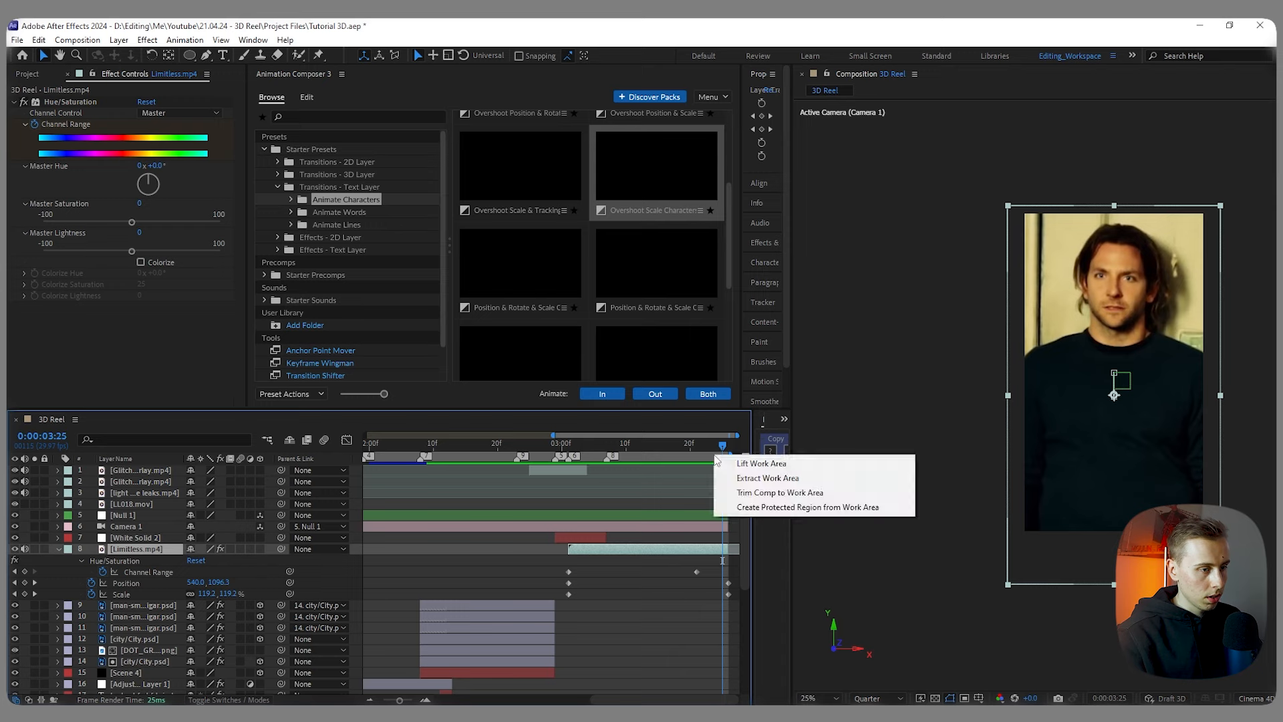
click(779, 498)
scroll(704, 494, down, 5)
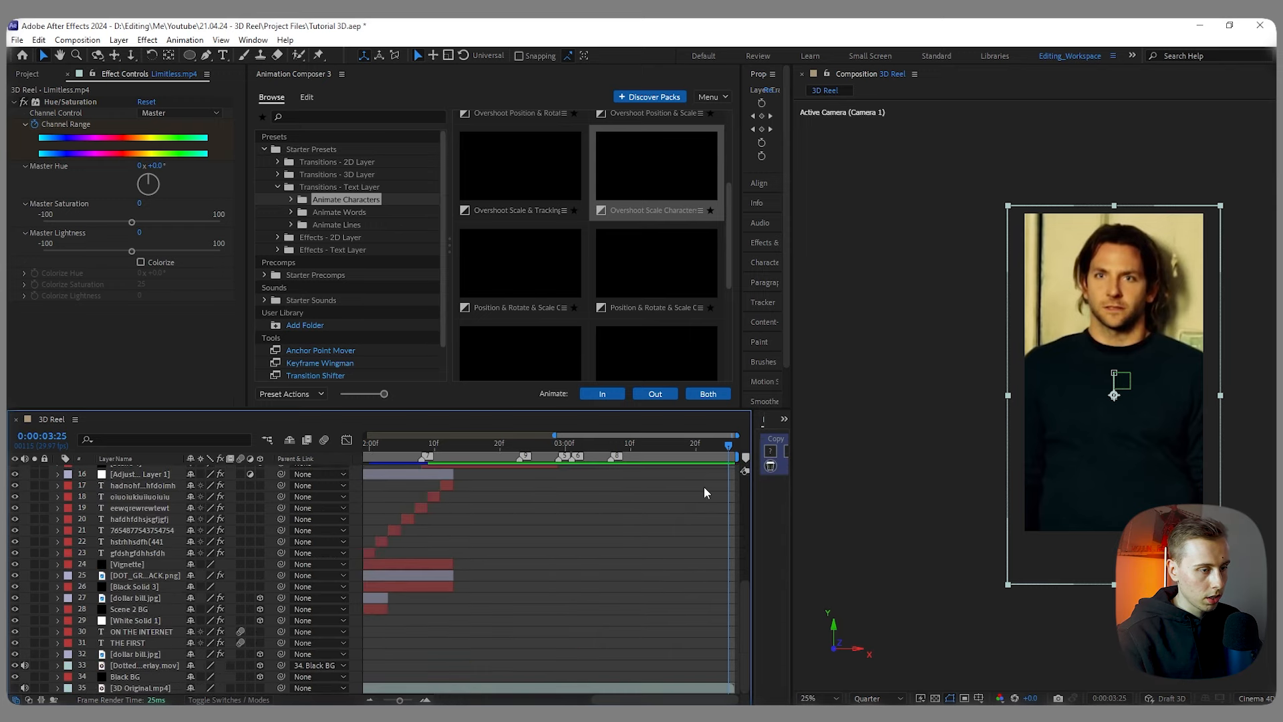
scroll(689, 505, down, 3)
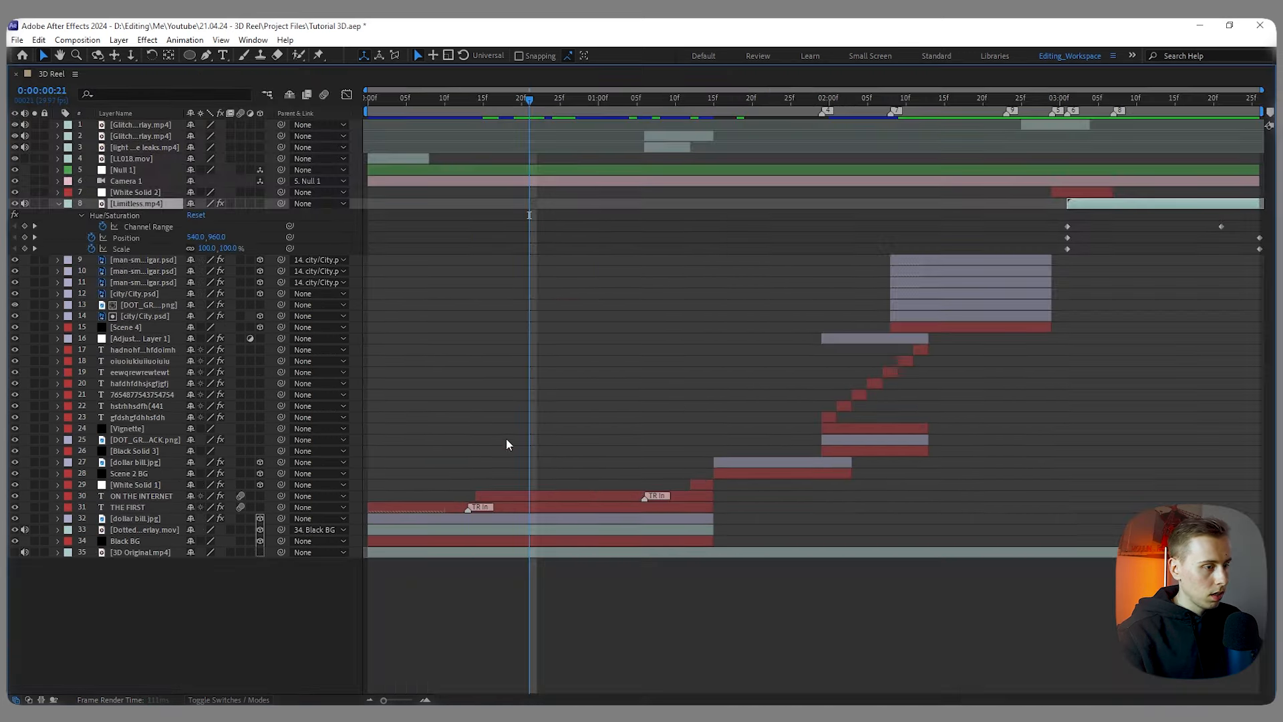
Step: Collapse the Limitless.mp4 layer's keyframed properties and play the reel from its beginning
key(space)
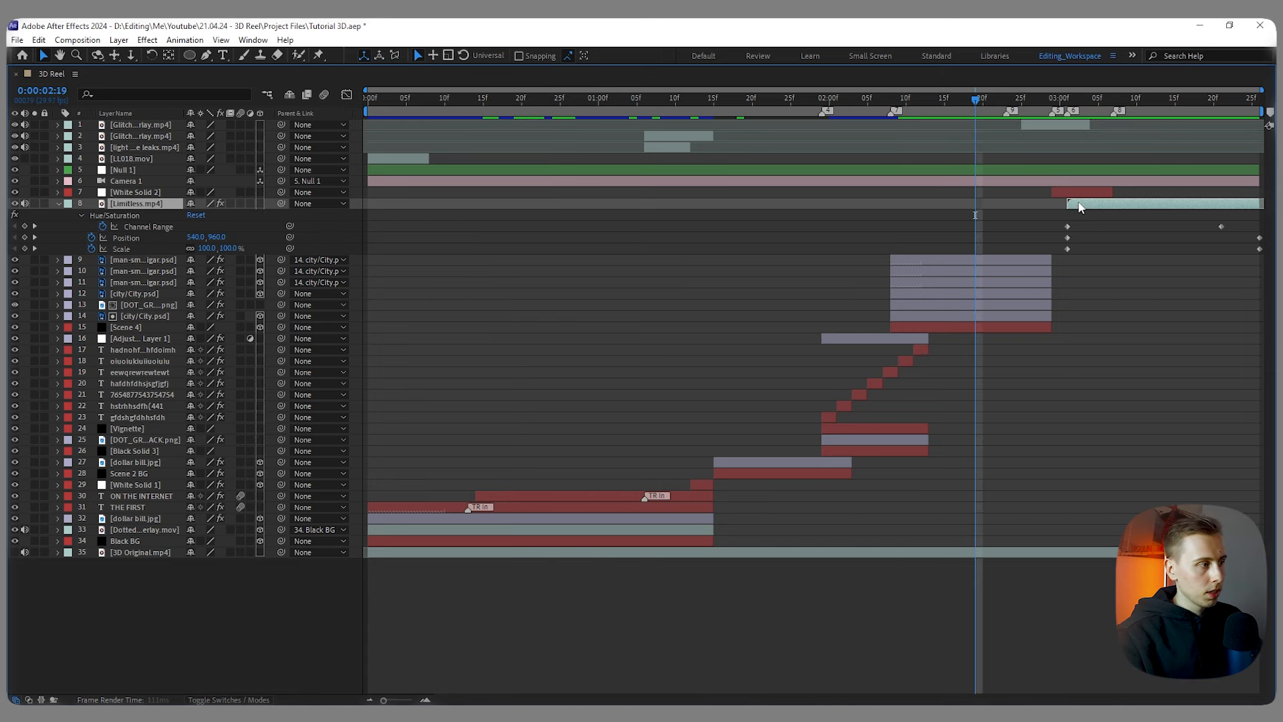
key(u)
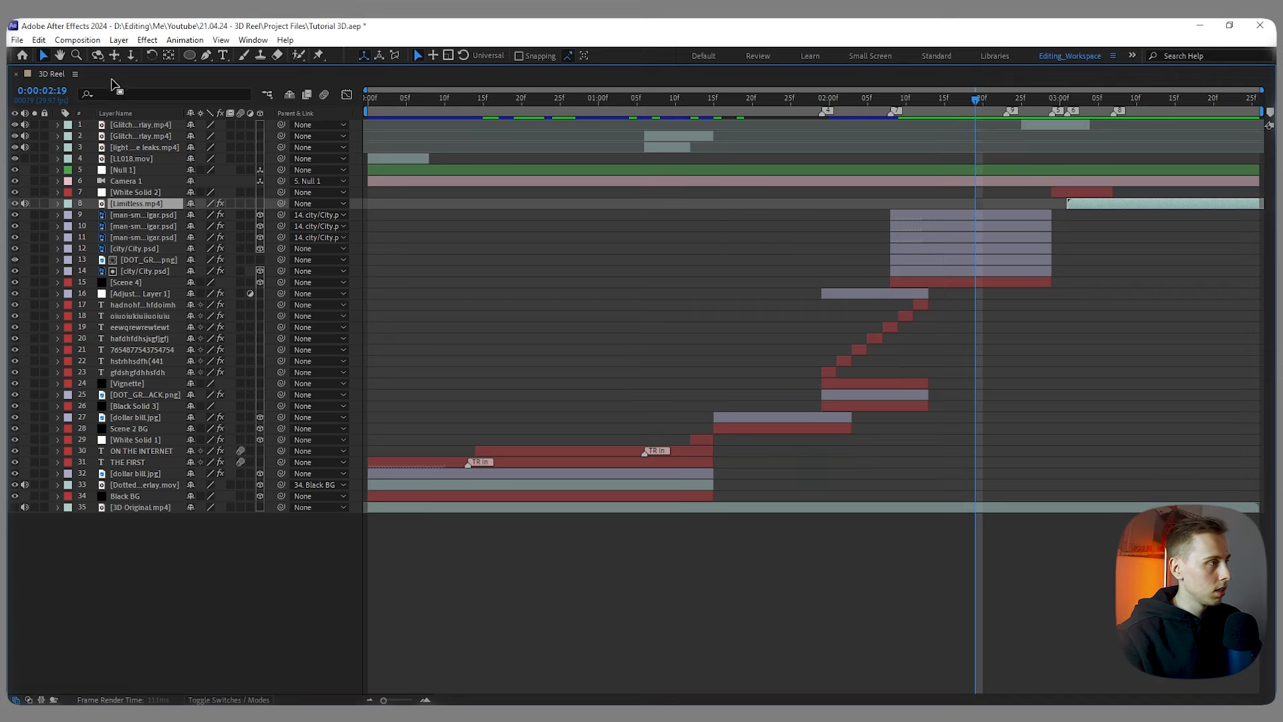
key(grave)
drag(615, 446, 367, 474)
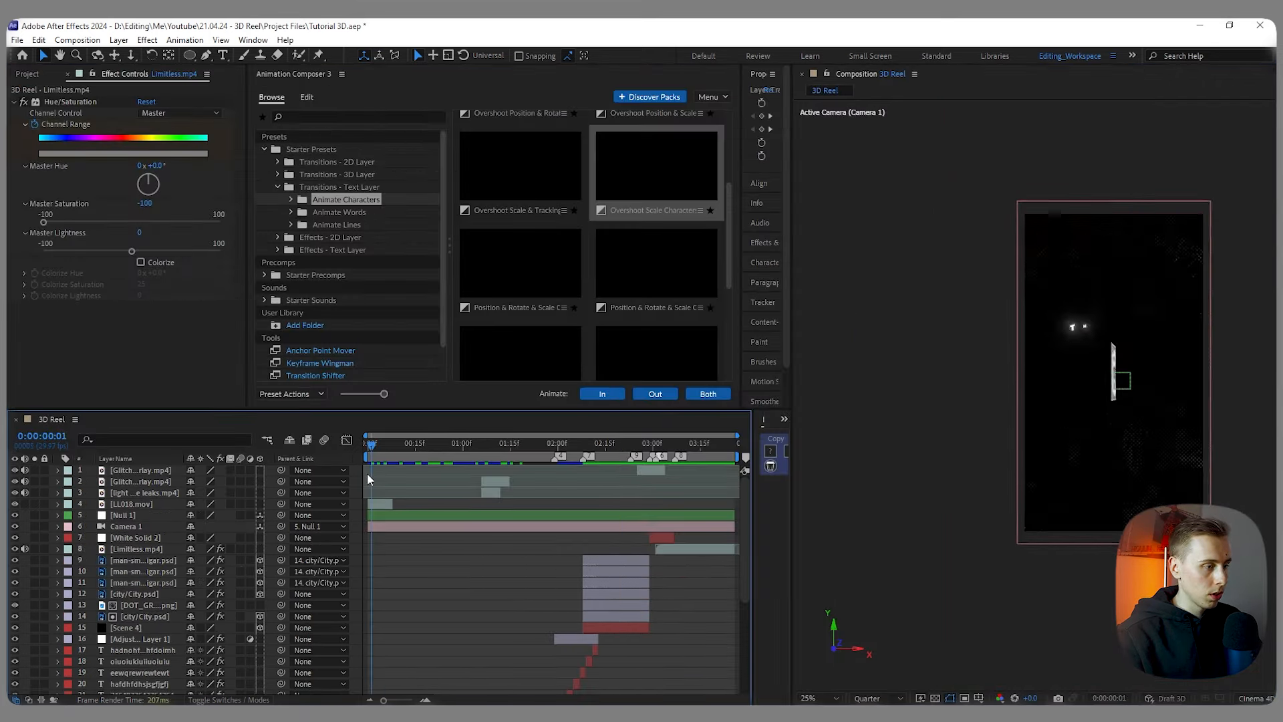
key(space)
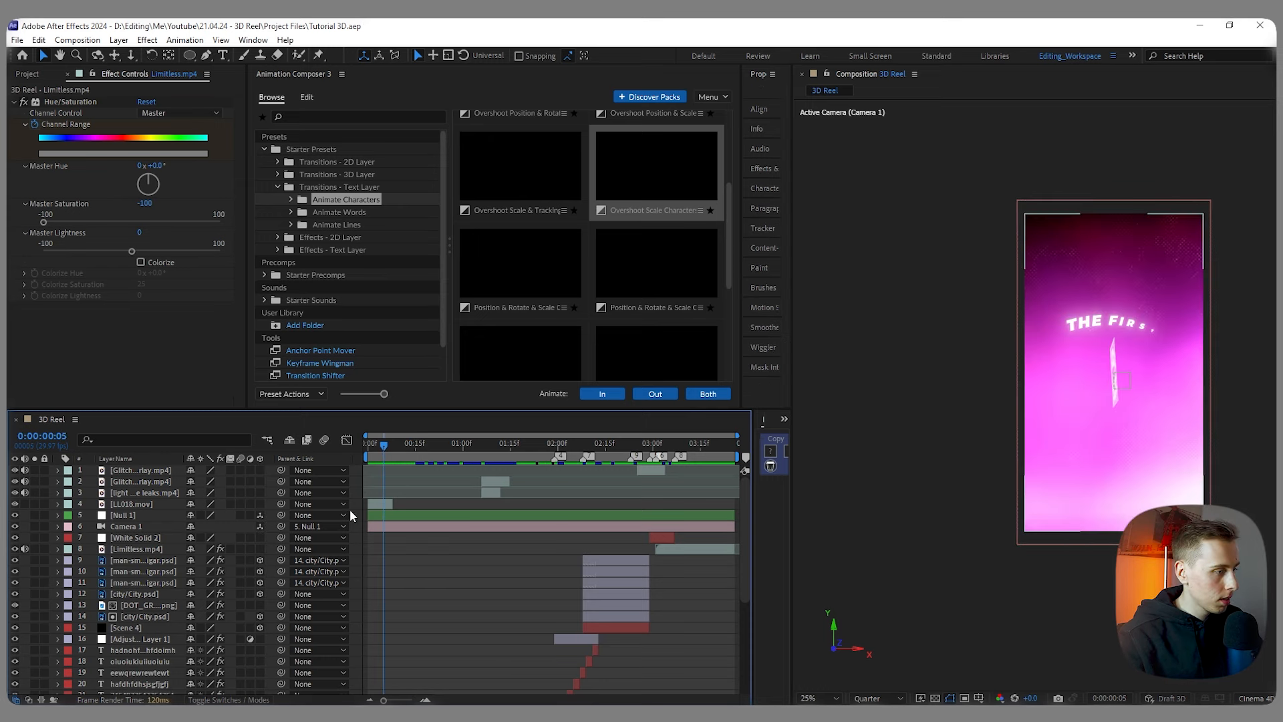
Step: Create a new adjustment layer above all layers in the 3D Reel composition and select it
right_click(358, 536)
mouse_move(432, 551)
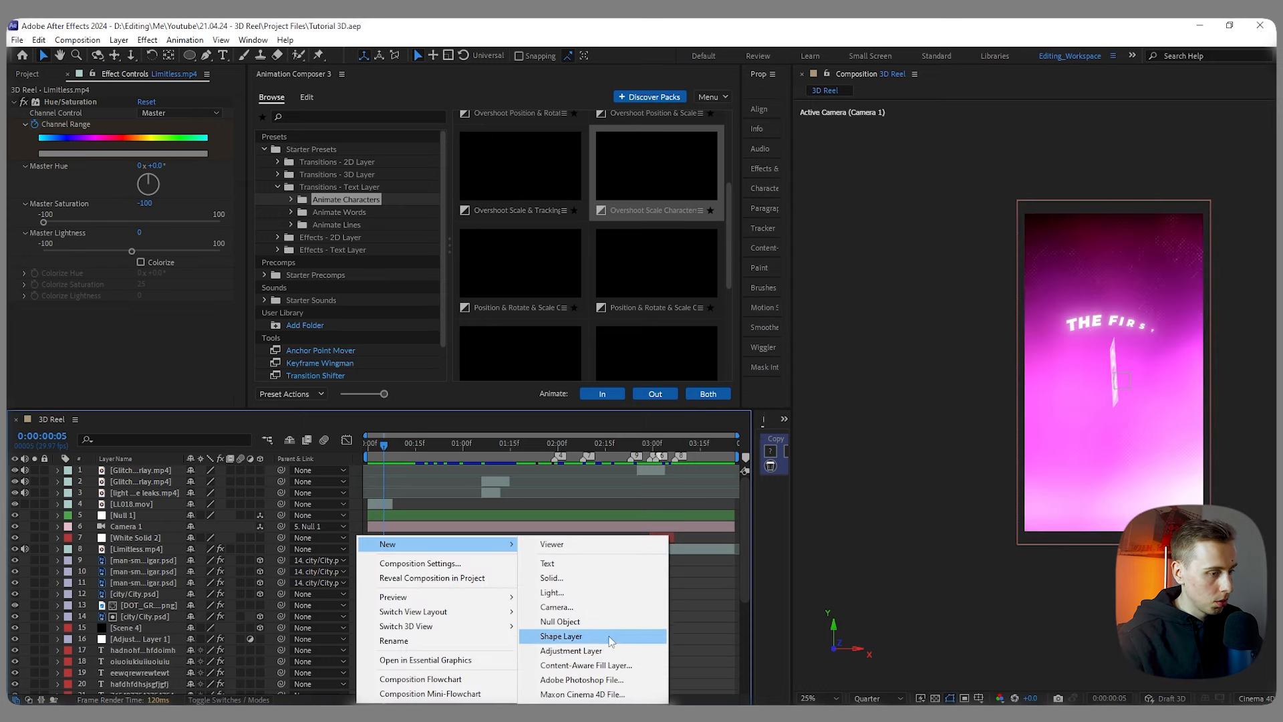
click(569, 650)
click(438, 506)
click(413, 471)
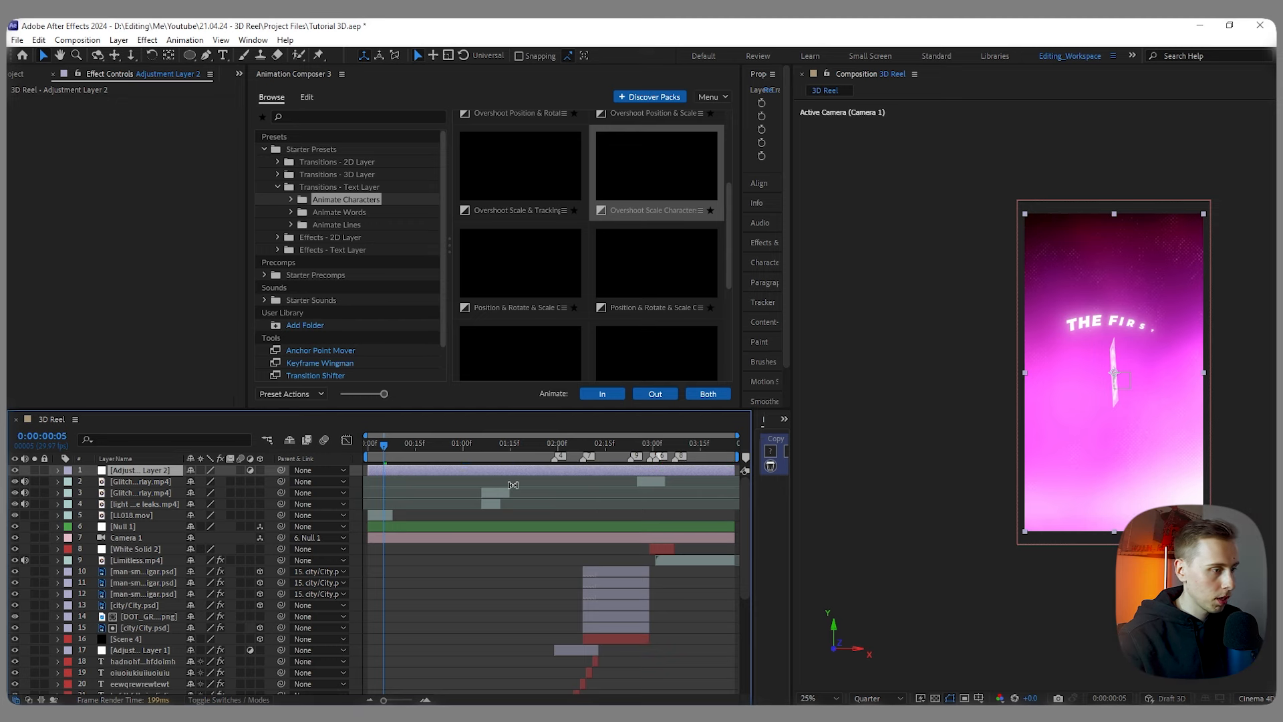
Step: Apply Curves to the top adjustment layer and shape a gentle S-curve with raised highlights and lowered shadows
key(ctrl+space)
text(cur)
key(Return)
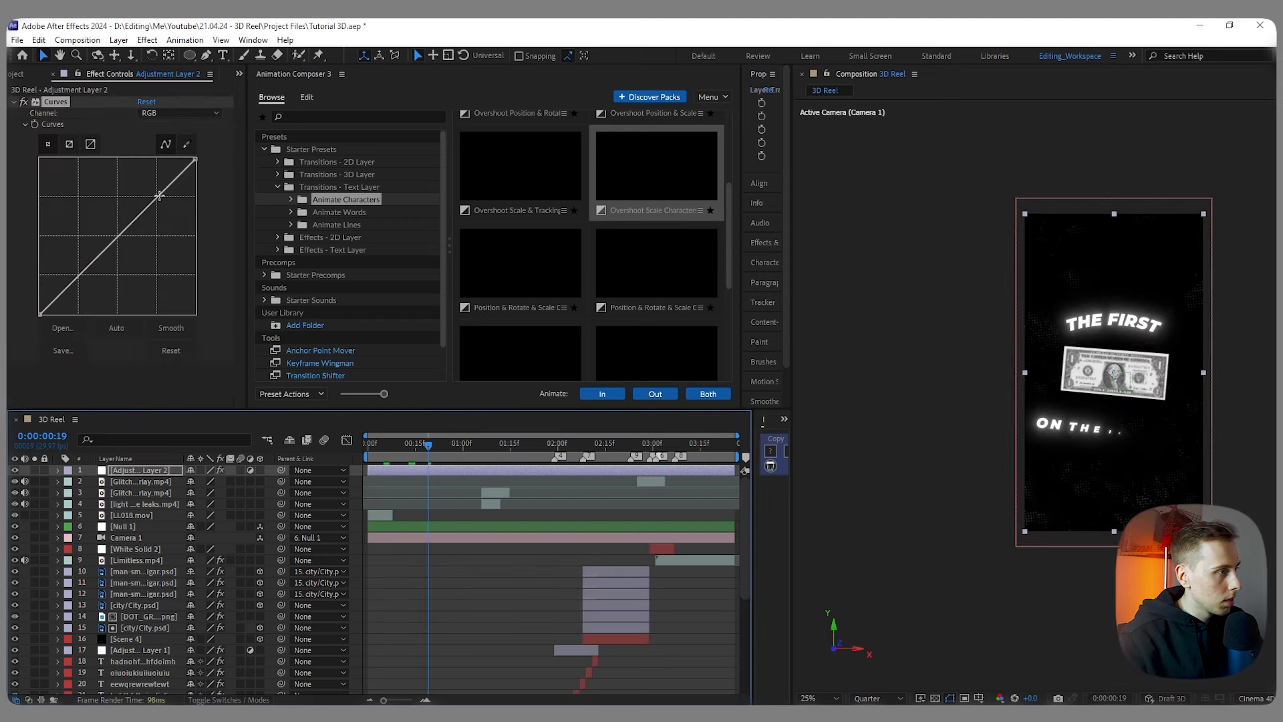
drag(158, 196, 153, 192)
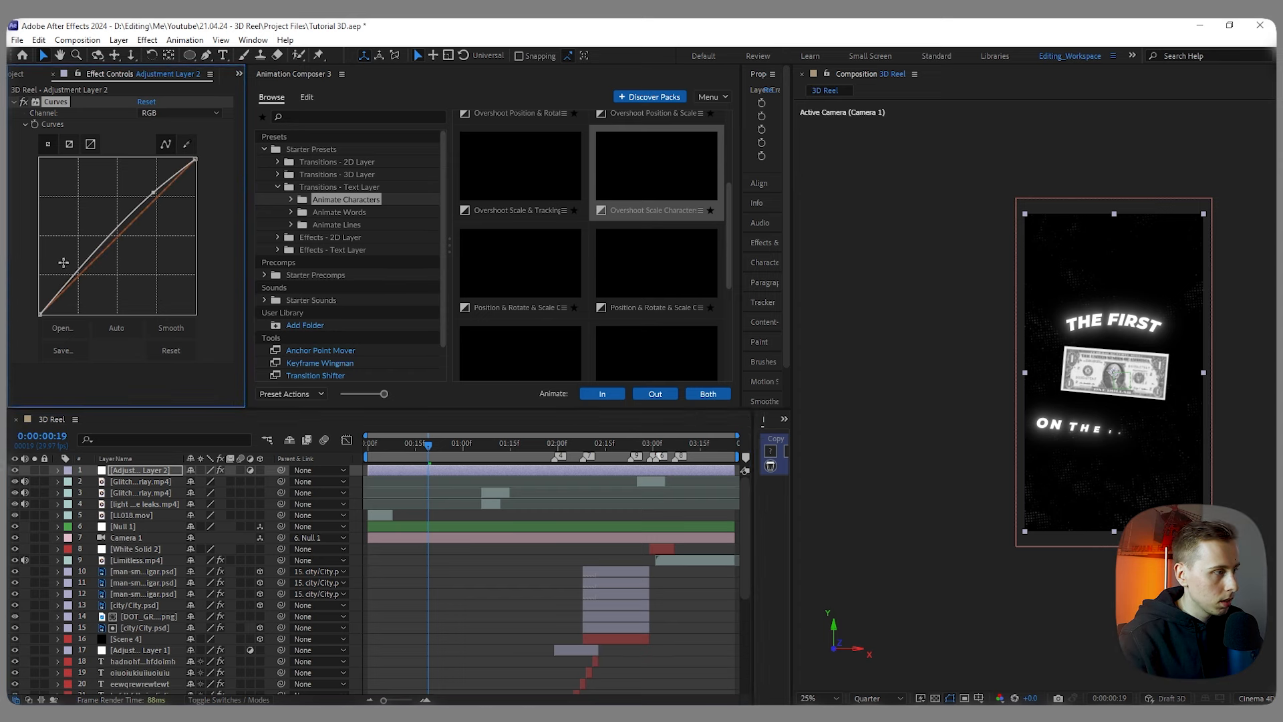
drag(75, 274, 87, 278)
scroll(1171, 377, up, 2)
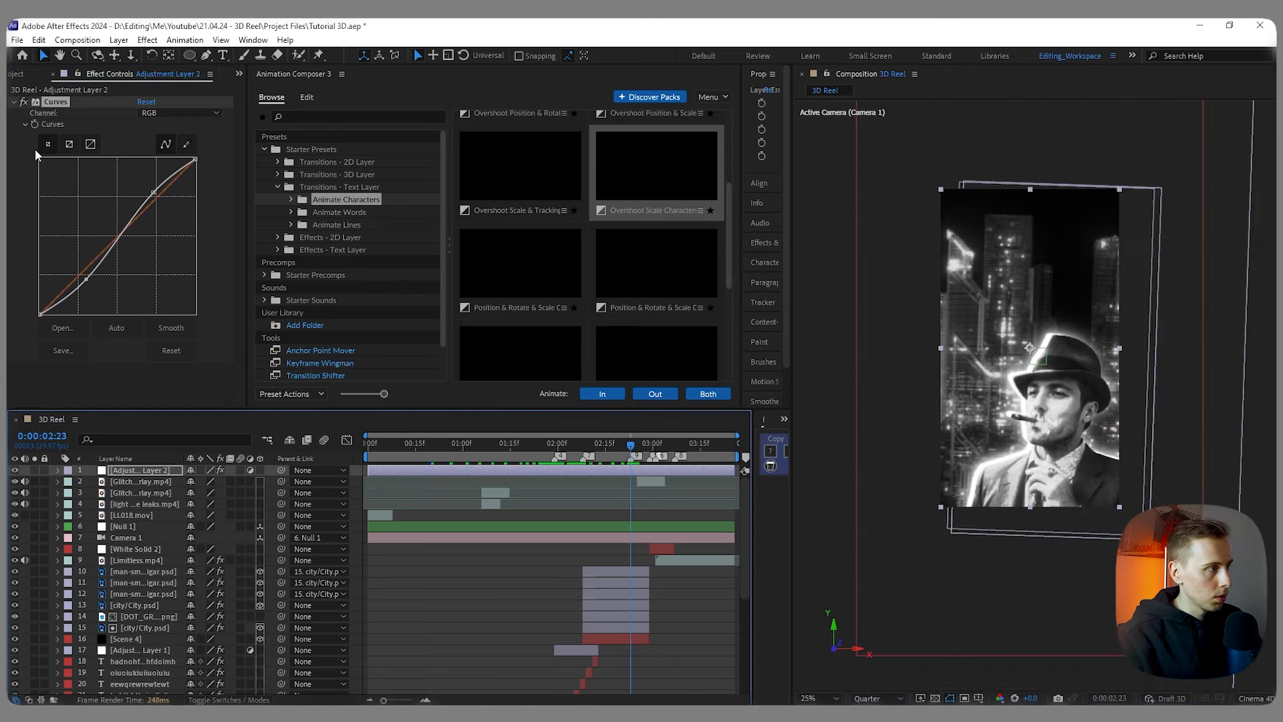
Step: Compare the reel with the adjustment layer's Curves off and on, then collapse the effect's settings
click(25, 102)
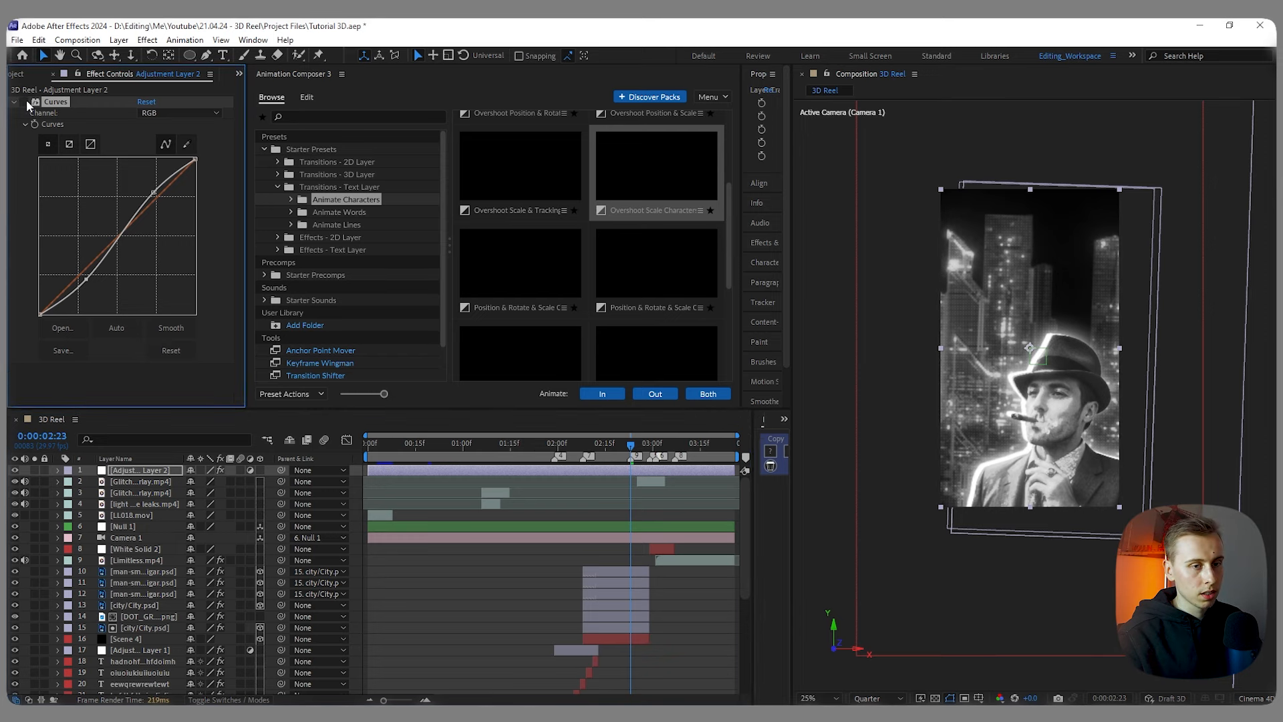
click(26, 102)
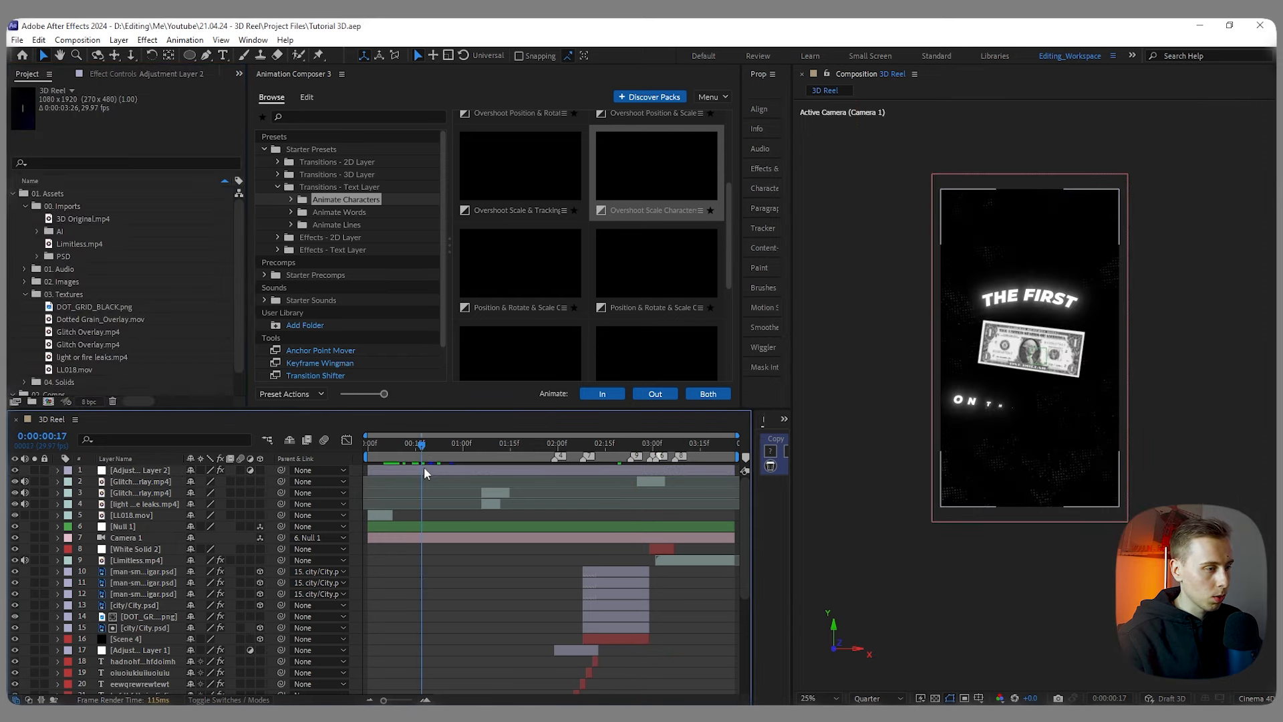
click(420, 468)
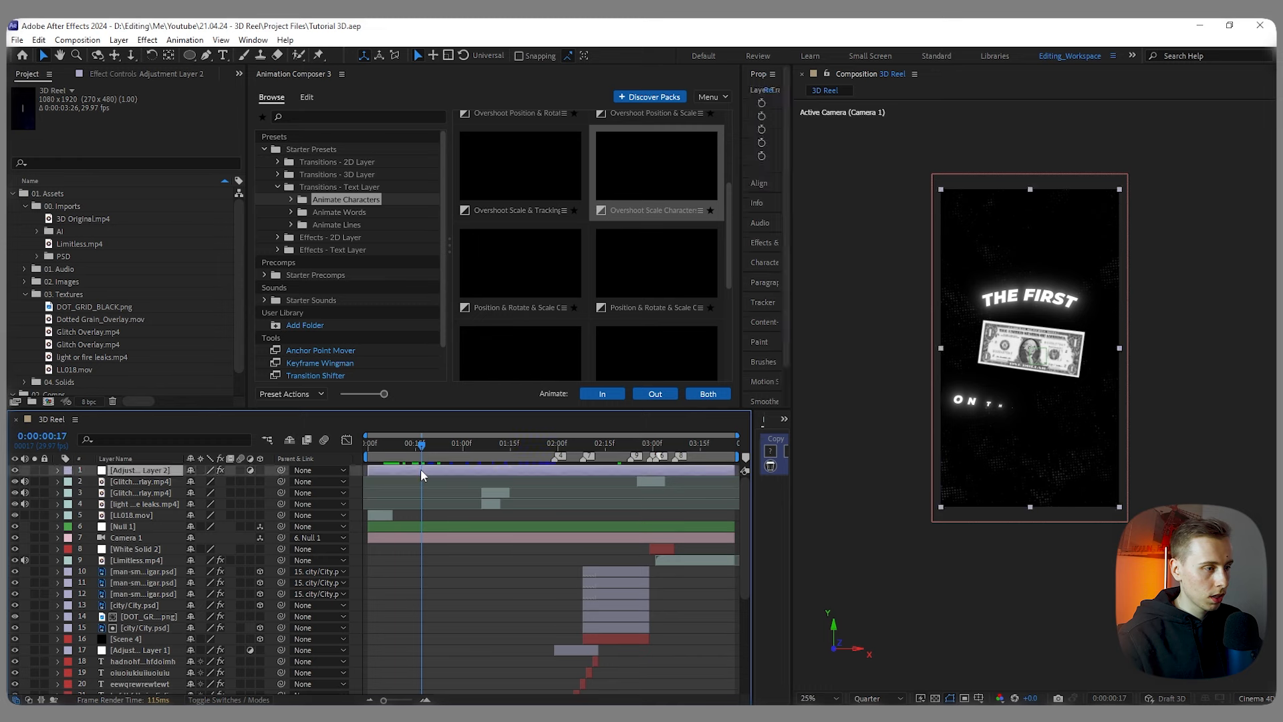
click(106, 71)
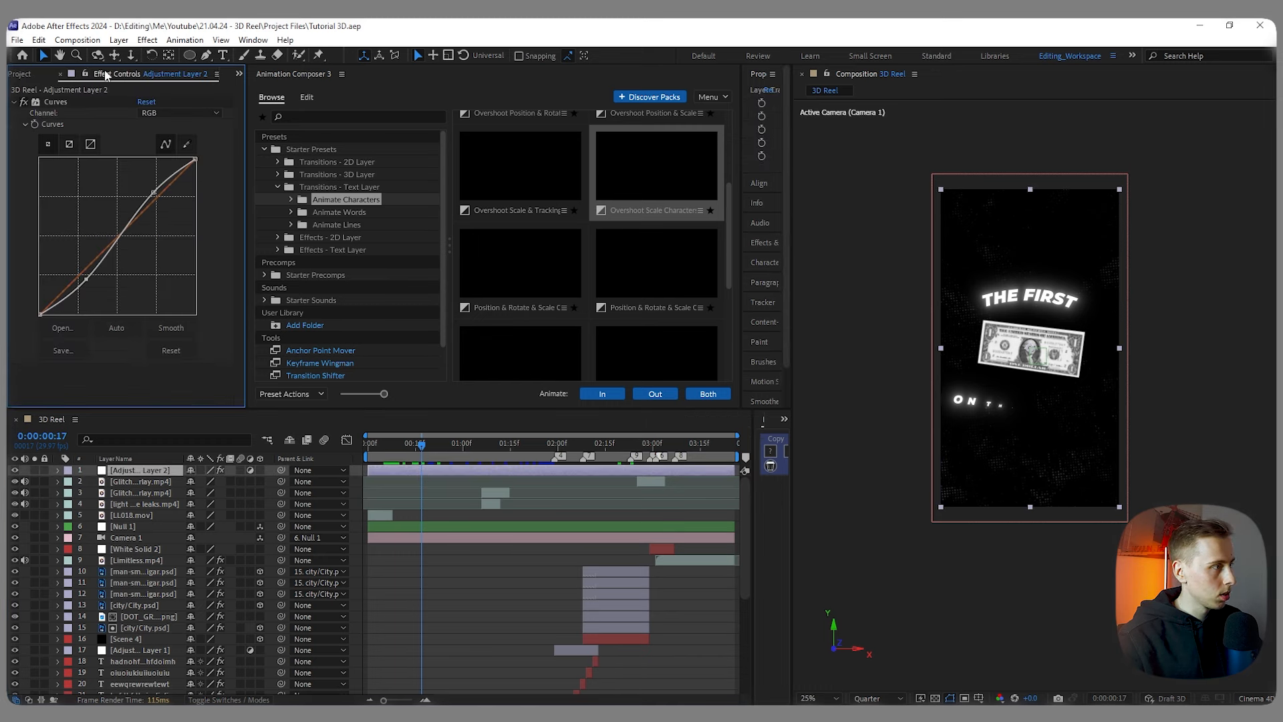
click(14, 102)
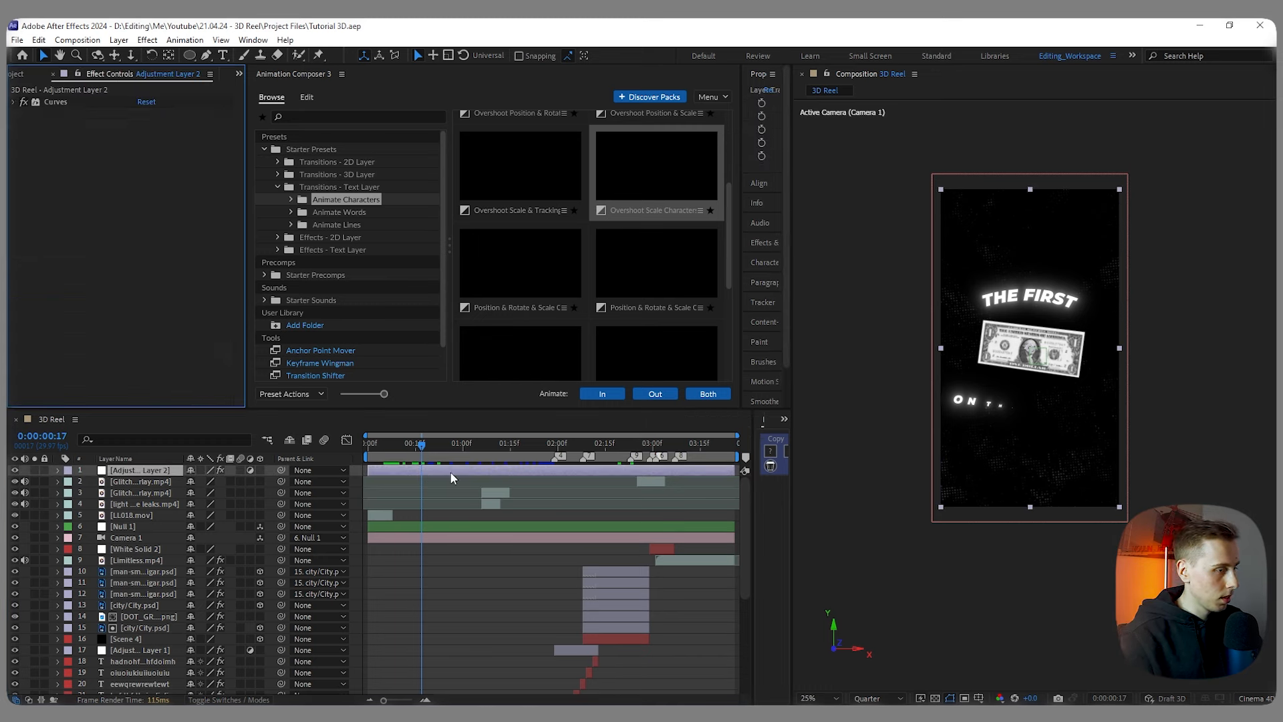
Step: Add the Exposure effect to the top adjustment layer with Exposure 0.2 and Gamma Correction 0.7, and inspect the frame up close
key(ctrl+space)
text(exposure)
key(Return)
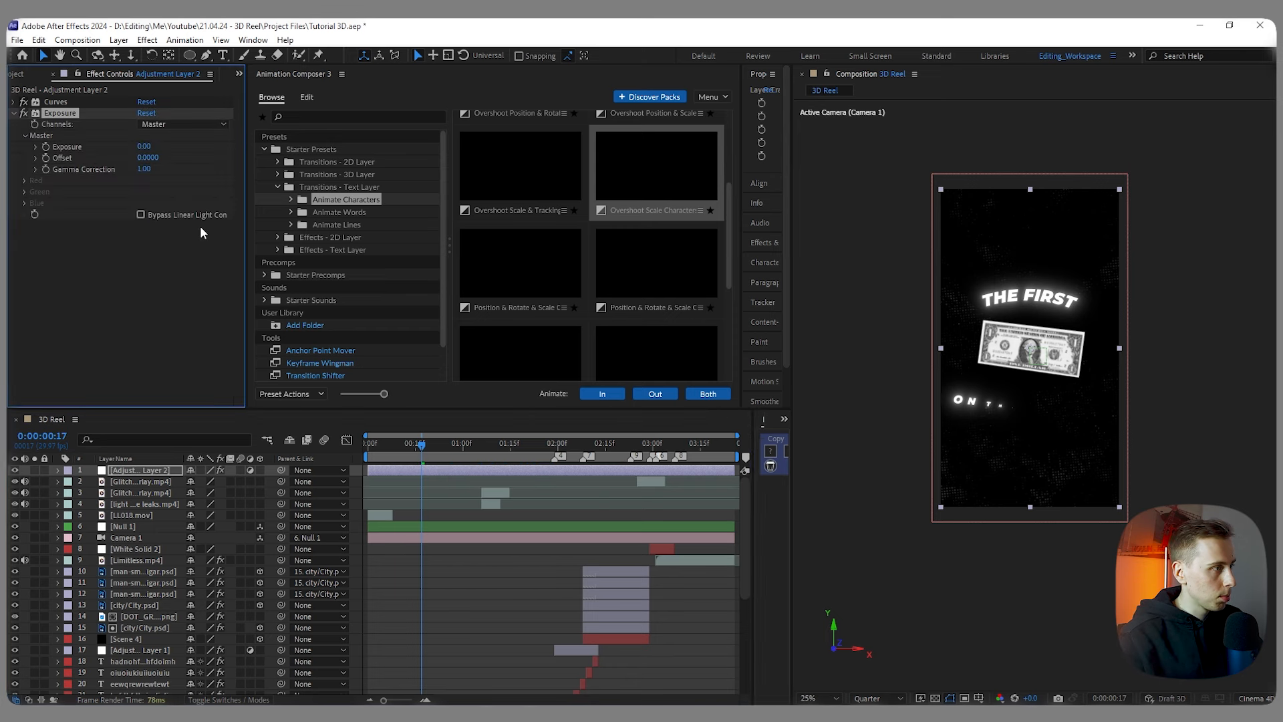
click(144, 146)
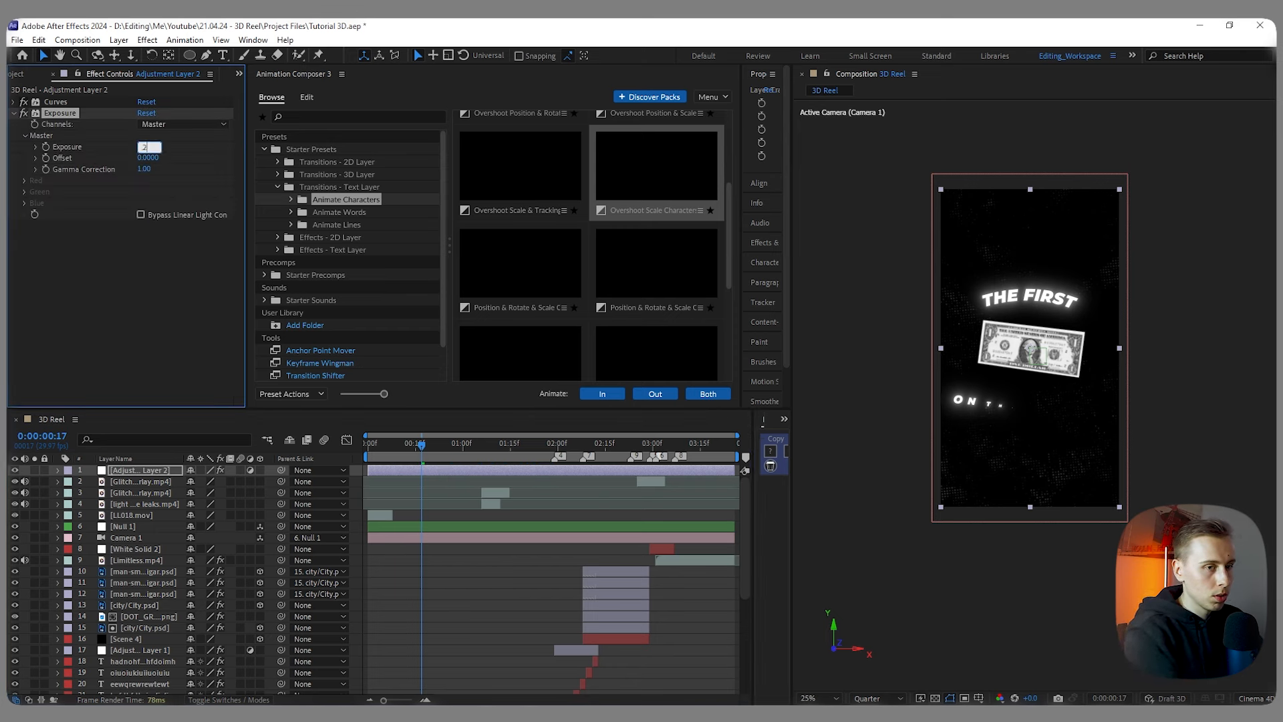
key(Return)
click(144, 170)
text(.7)
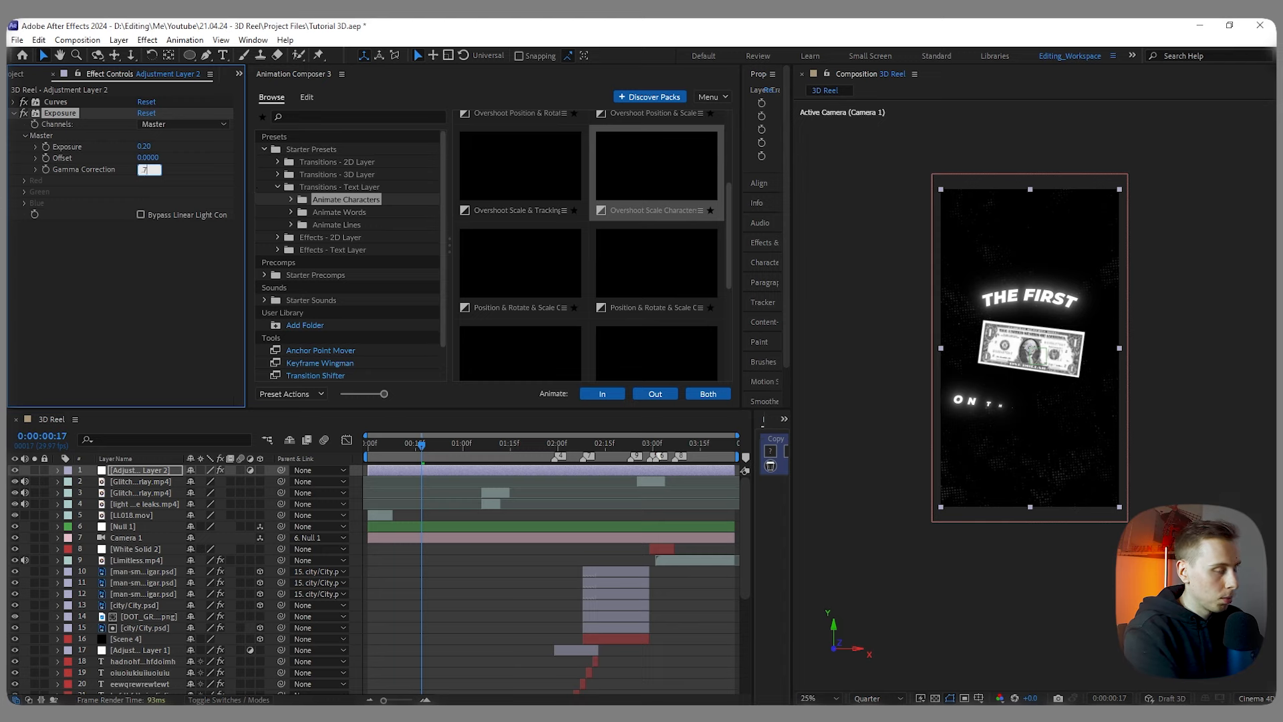
key(Return)
scroll(1046, 345, up, 2)
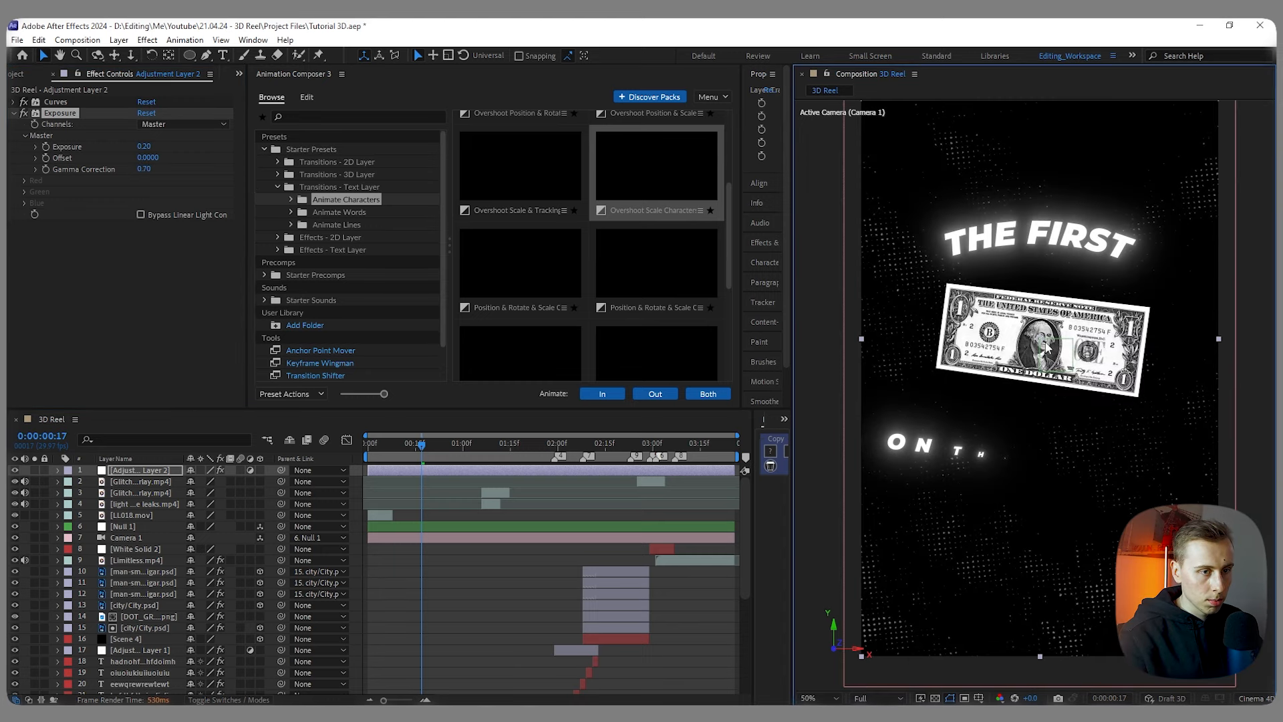
click(421, 449)
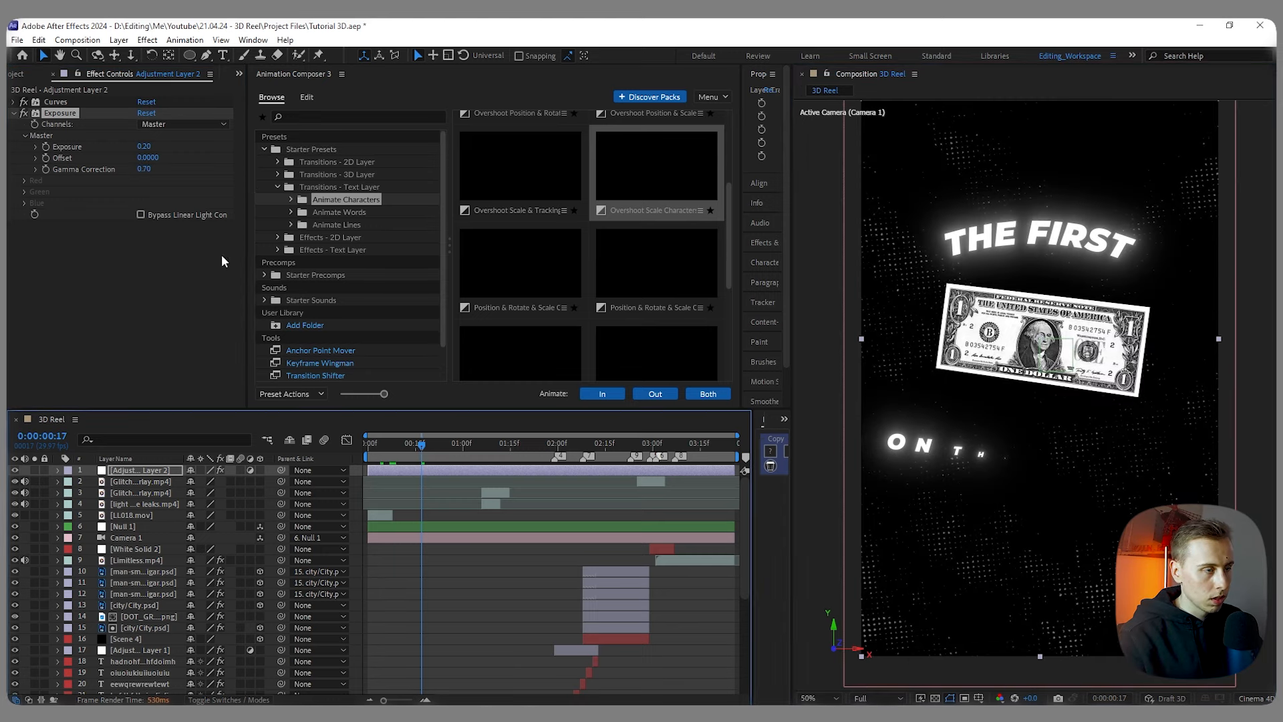
Step: Toggle the Exposure effect on the top adjustment layer to compare the frame with and without it
click(25, 117)
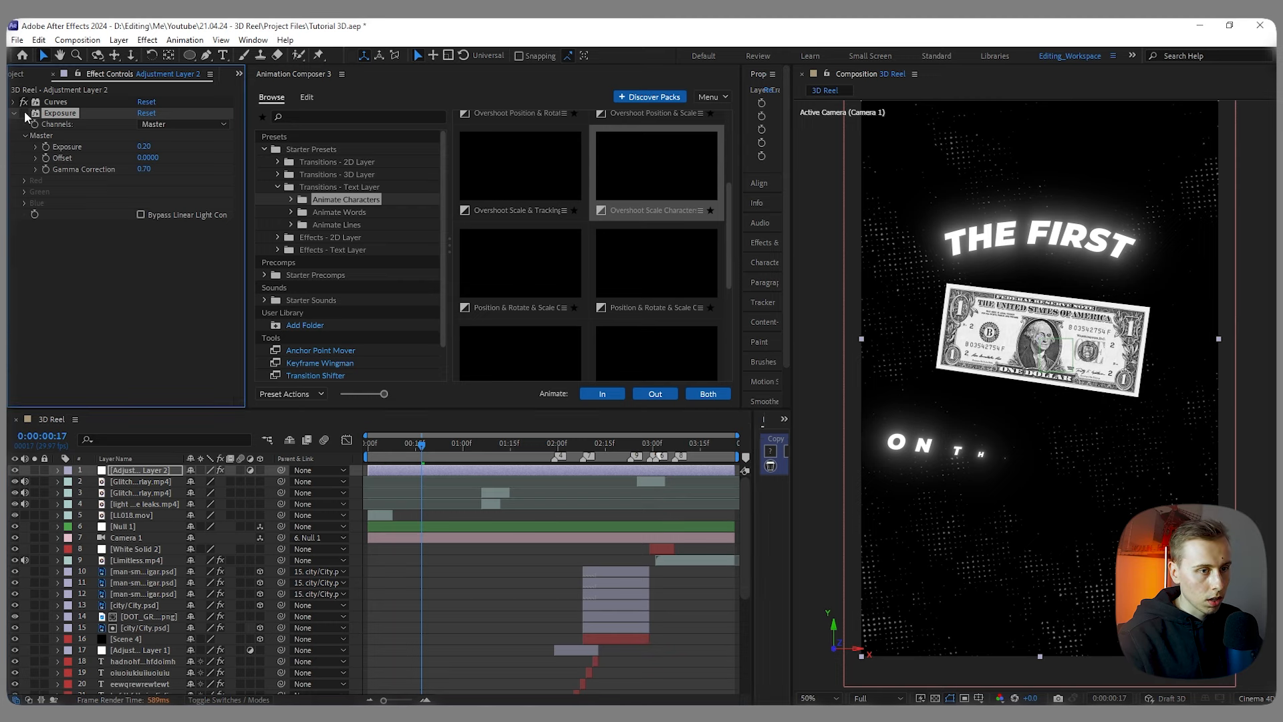
key(comma)
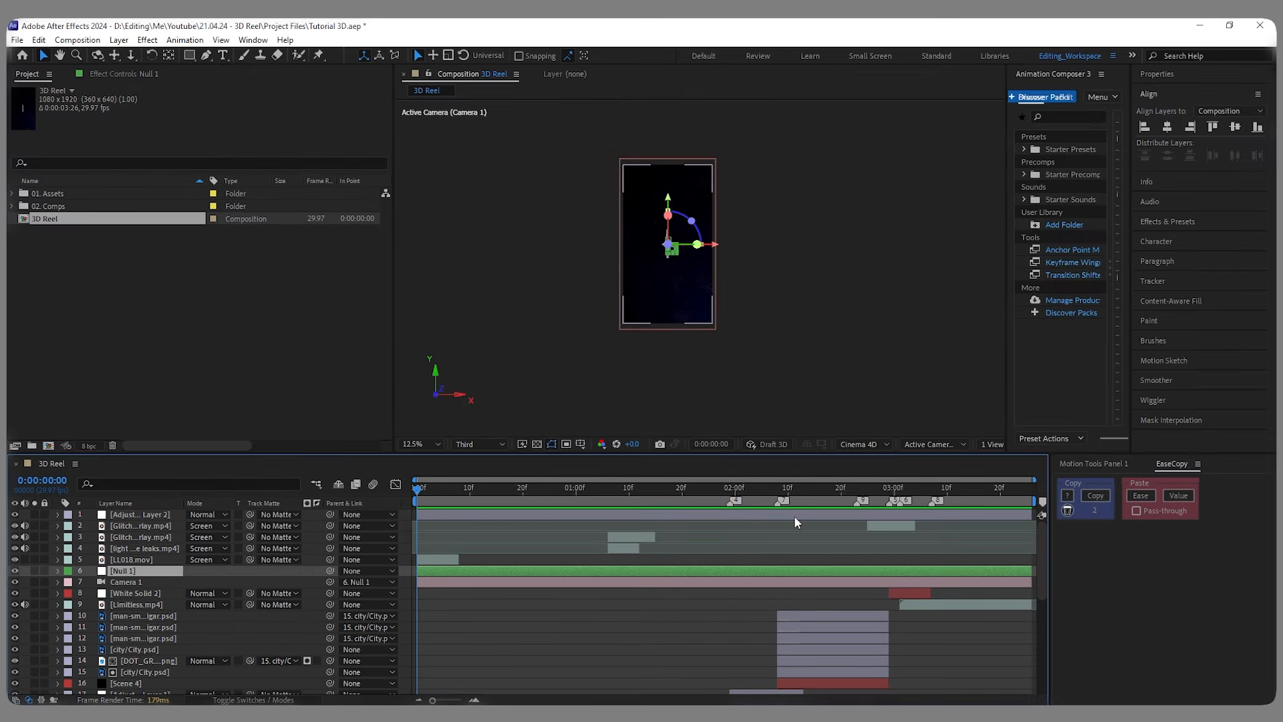
Step: Delete the 3D Original.mp4 reference layer at the end of the 3D Reel layer stack
click(677, 615)
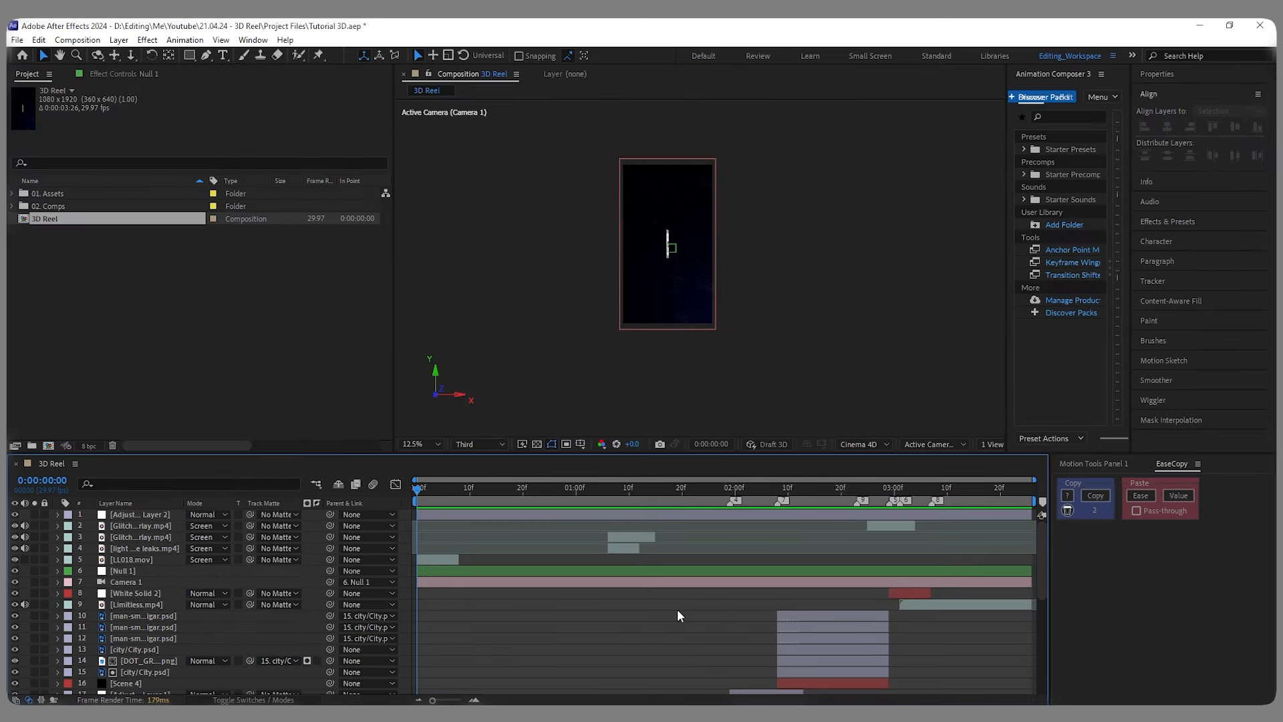
click(167, 514)
scroll(194, 582, down, 6)
shift+click(127, 680)
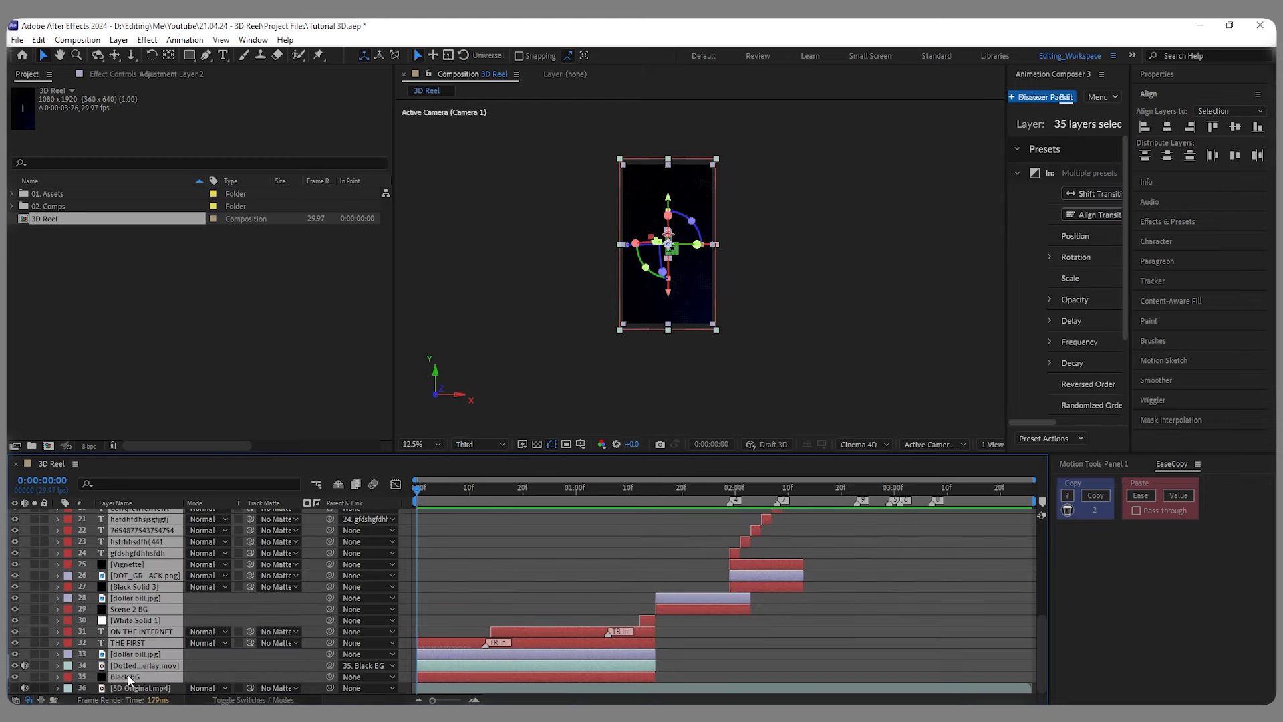
click(135, 687)
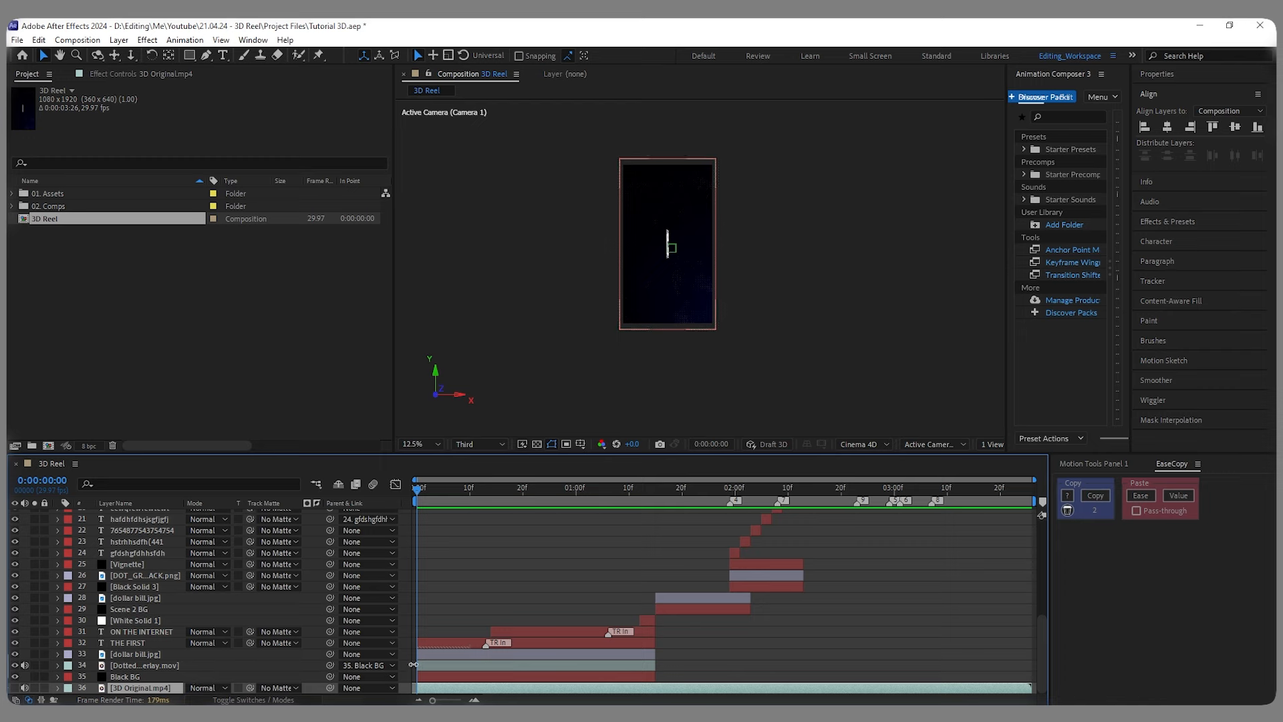
key(Delete)
Step: Pre-compose all remaining layers of 3D Reel, from Black BG up to Adjustment Layer 2, into a composition named Everything
click(175, 683)
scroll(181, 601, up, 6)
shift+click(175, 516)
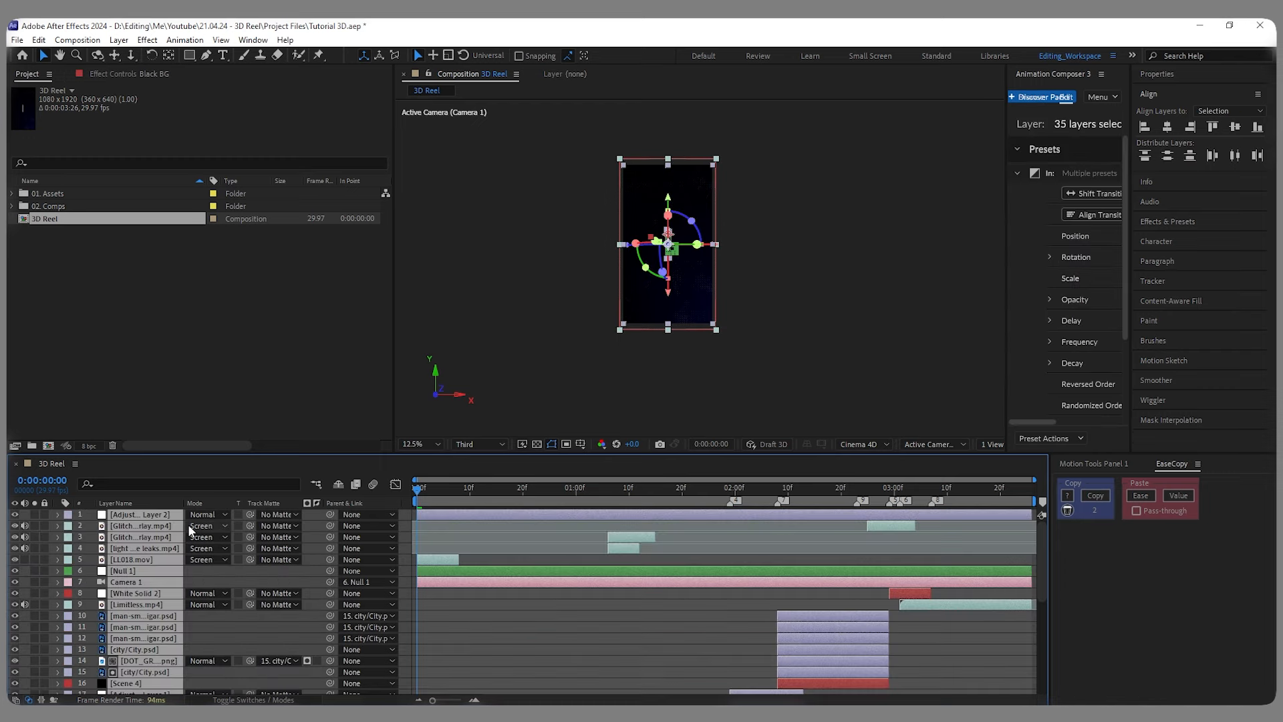
right_click(153, 517)
click(212, 427)
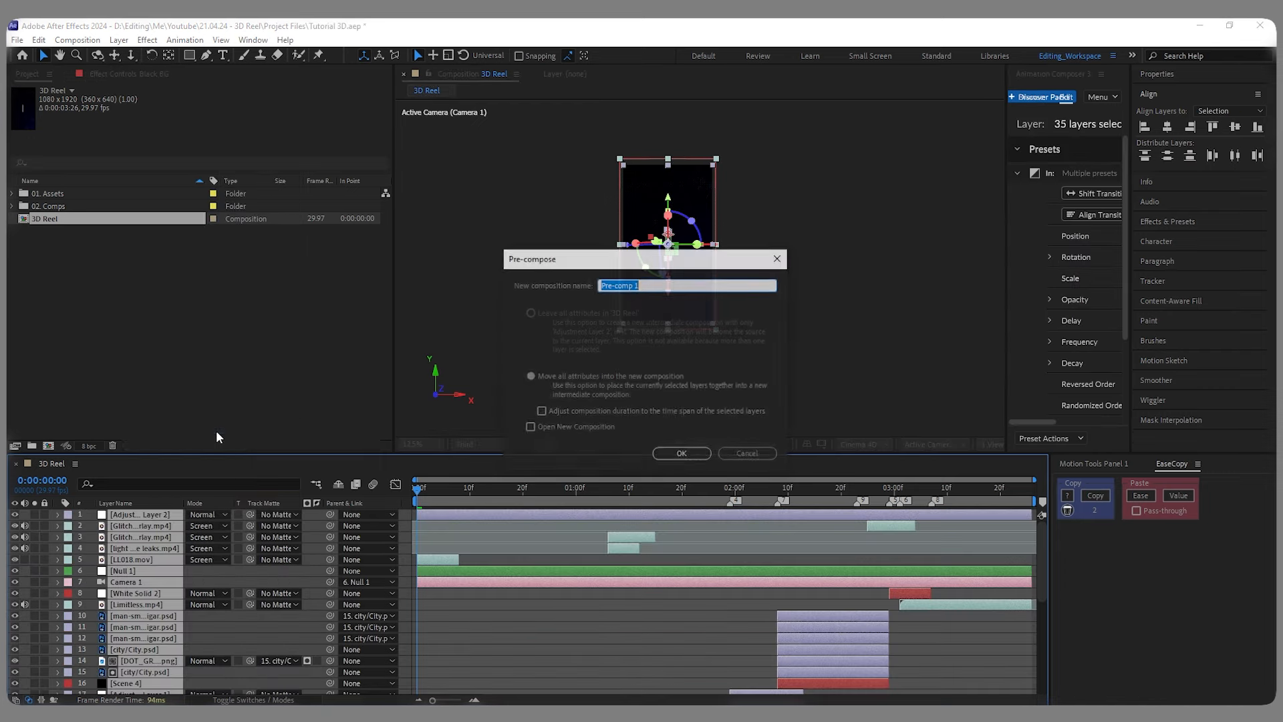
text(Everything)
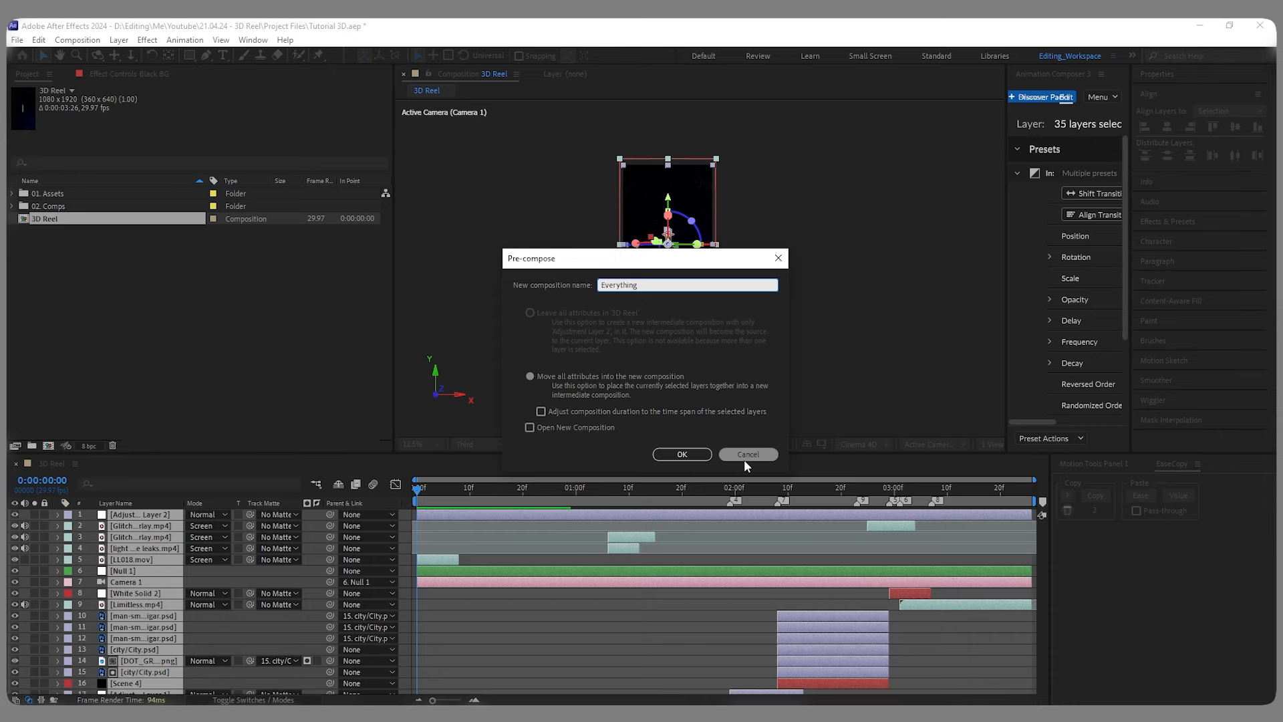
key(Return)
Step: Add a new camera with default settings to 3D Reel and make the Everything layer 3D
right_click(187, 559)
mouse_move(255, 404)
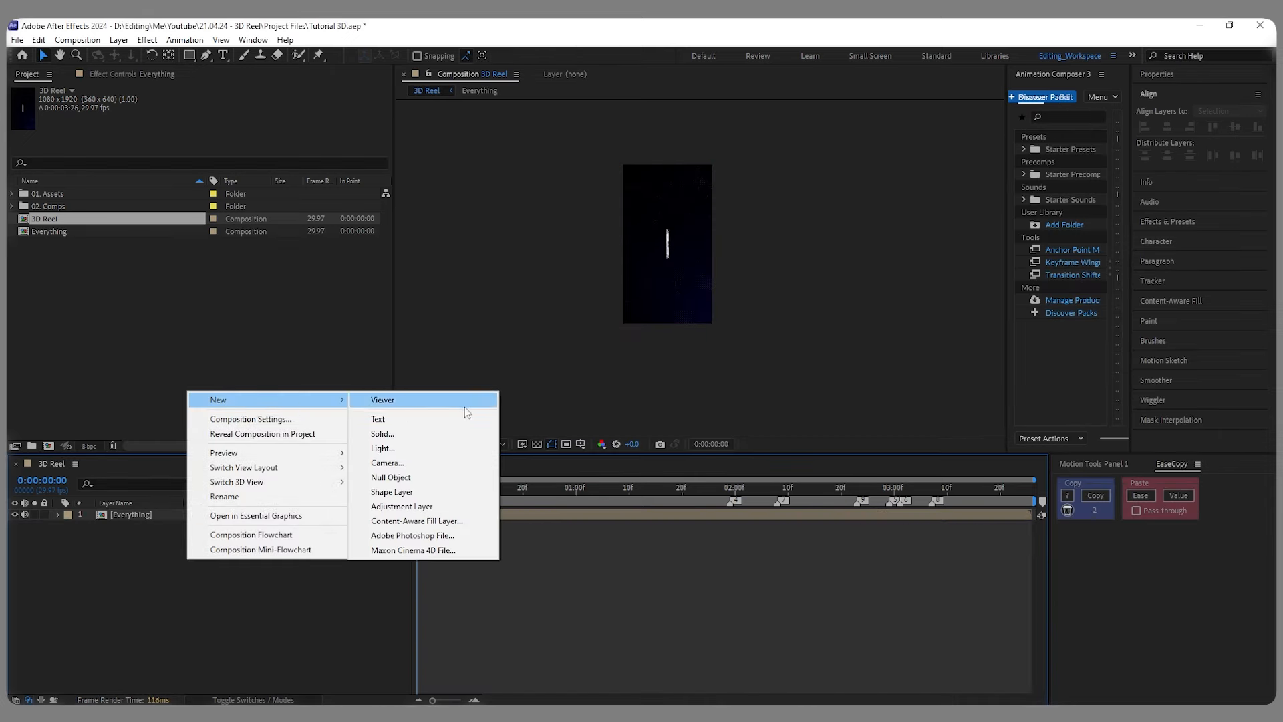
click(428, 462)
click(778, 513)
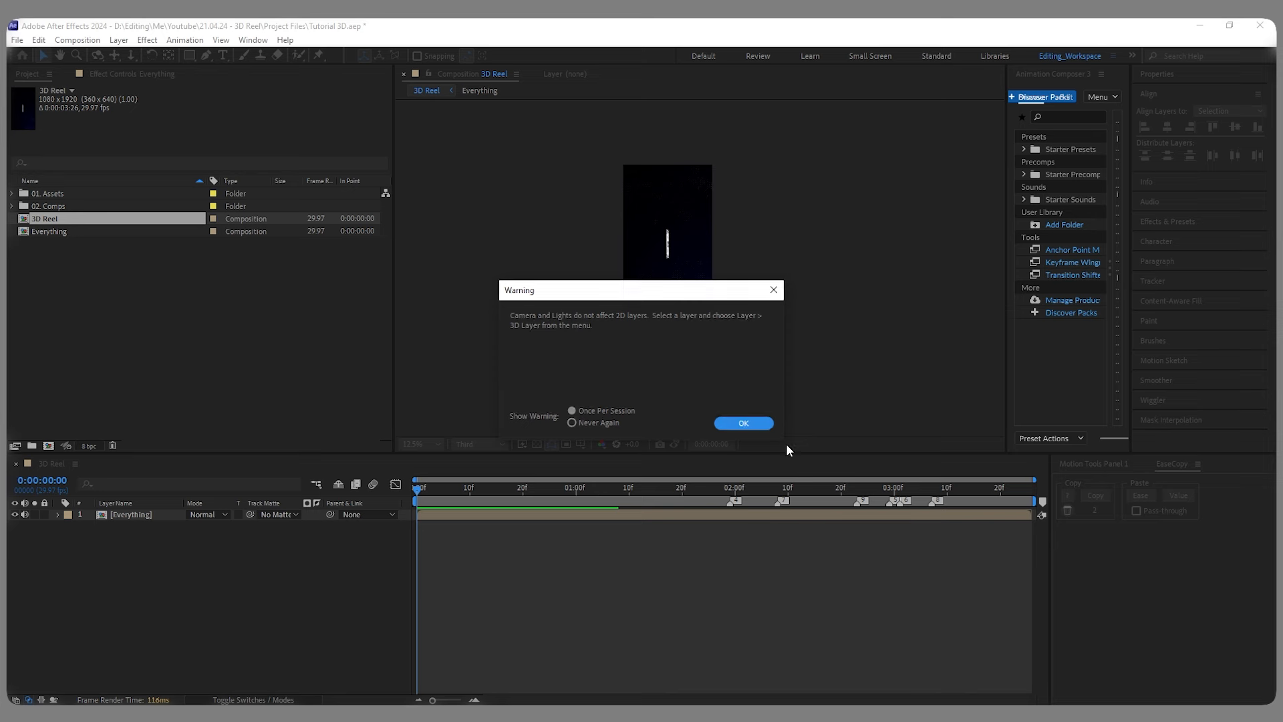
key(Return)
click(262, 700)
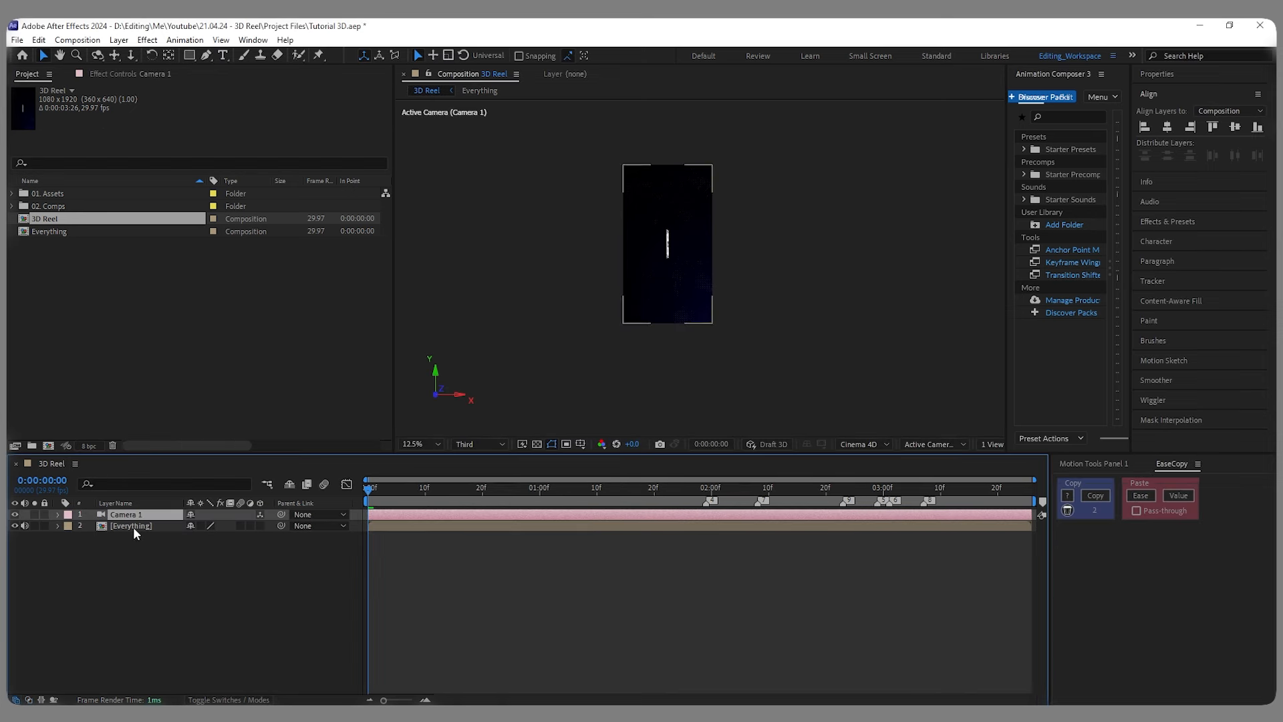
click(260, 526)
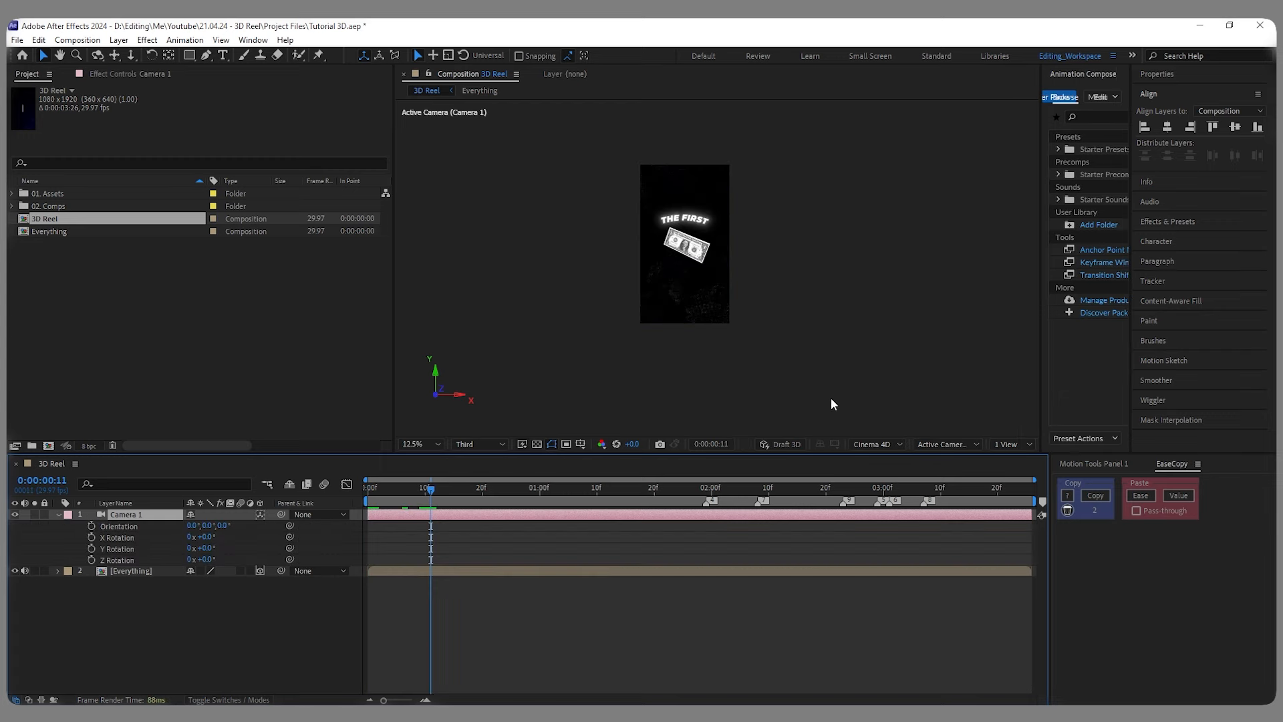
Step: Show the composition in two views and try shifting the camera's point of interest sideways in the Top view
click(1013, 444)
click(1023, 476)
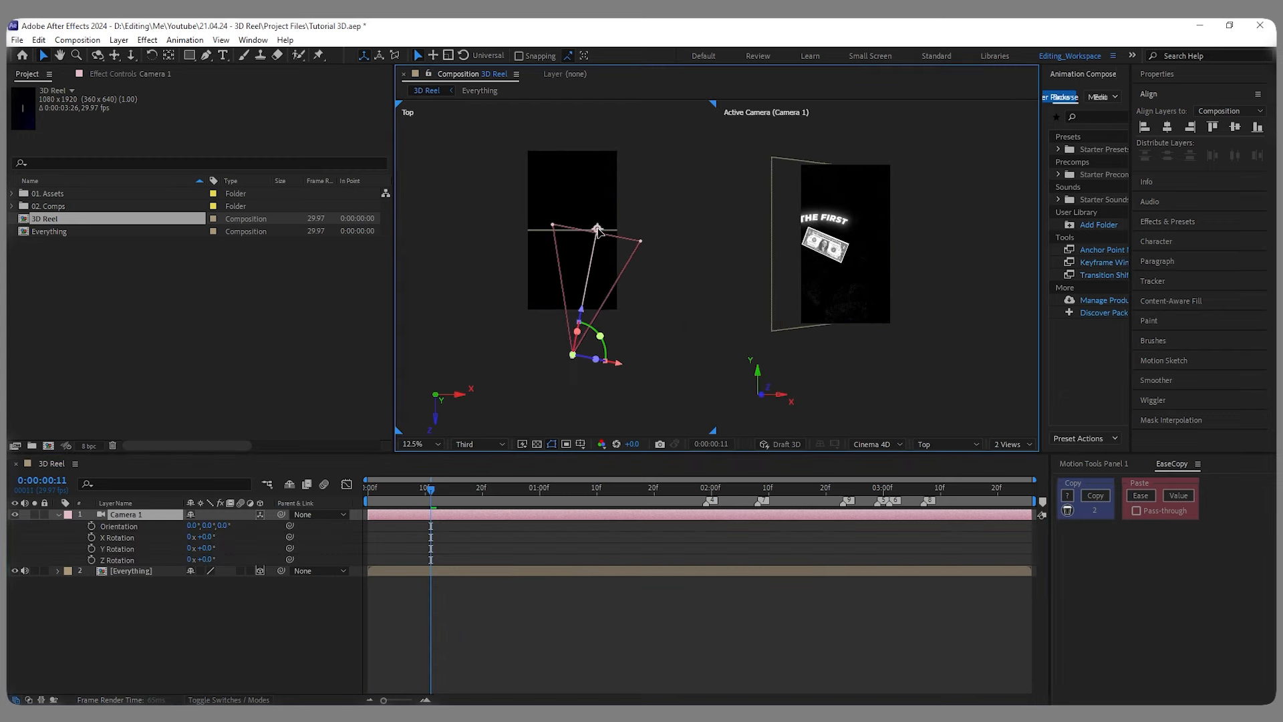
click(600, 229)
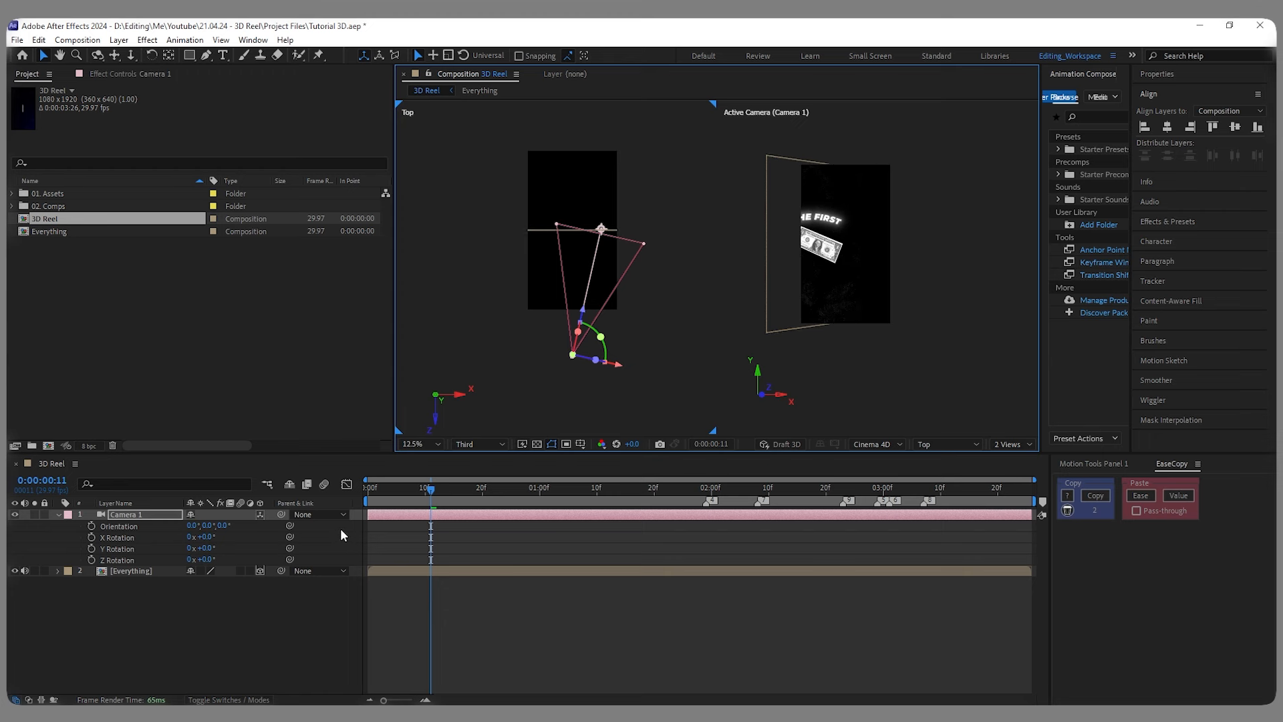
click(378, 598)
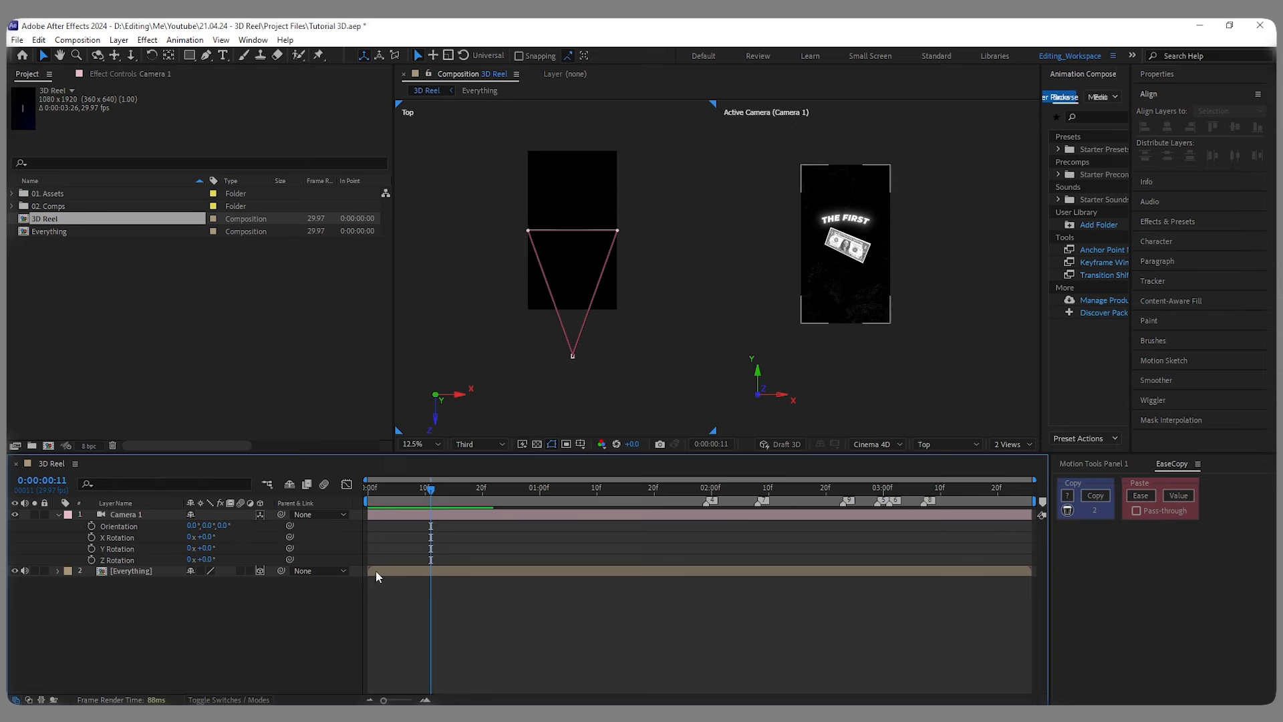
Step: Add a wiggle expression to Camera 1's Orientation with frequency 3 and amplitude 0.2
alt+click(92, 527)
text(wigg)
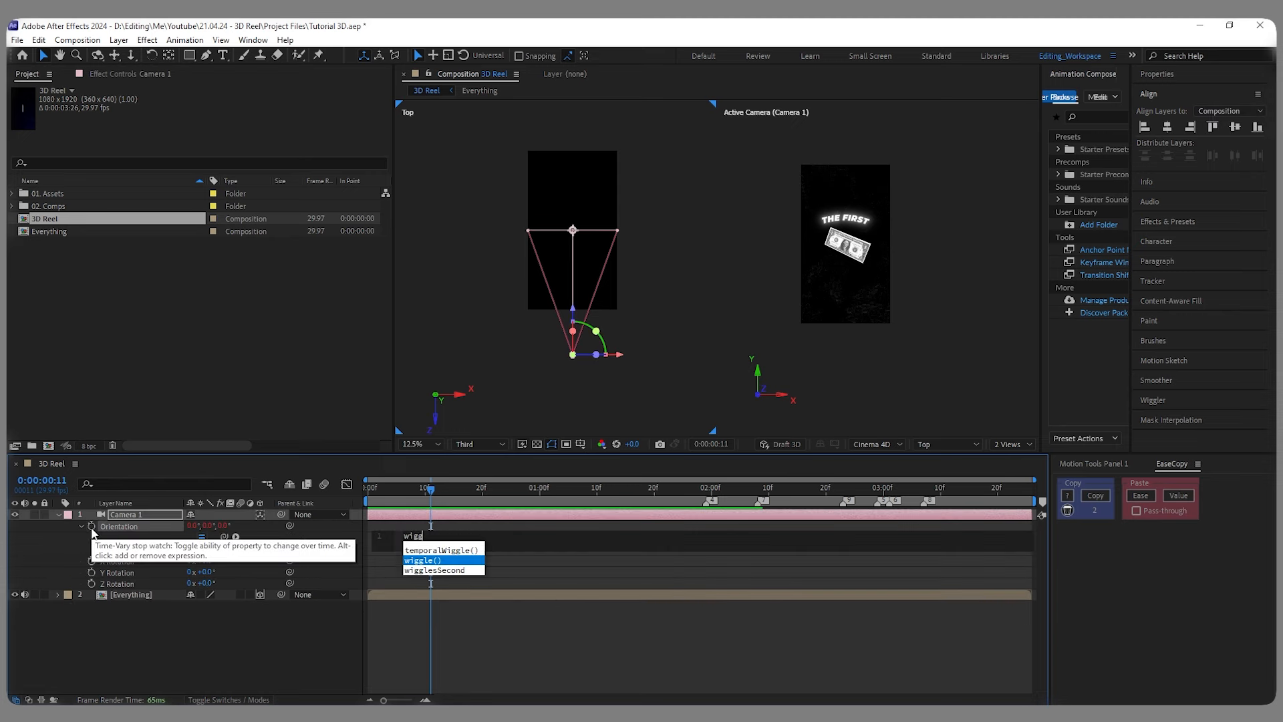
text(l)
key(Return)
text(3.0.2)
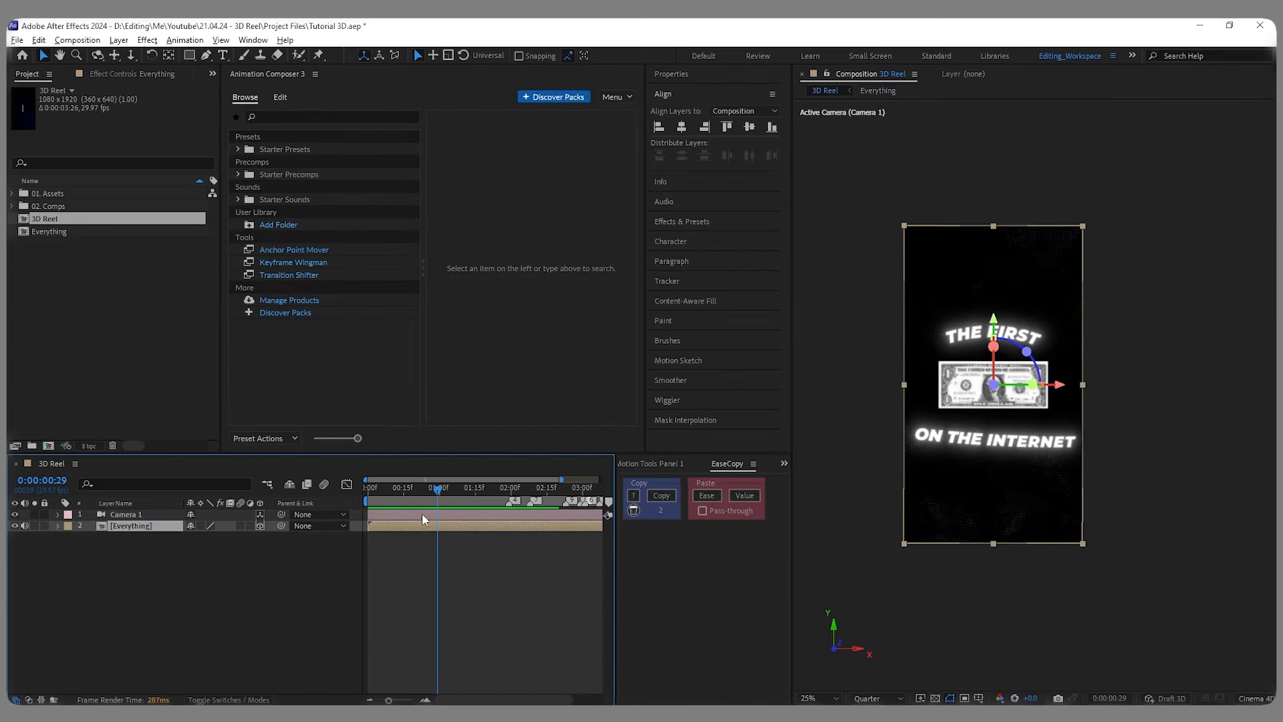
Step: Inspect the frame edges for gaps, set the Everything layer's scale to 102%, and recheck the edges across the reel
drag(439, 489, 522, 482)
drag(521, 478, 532, 475)
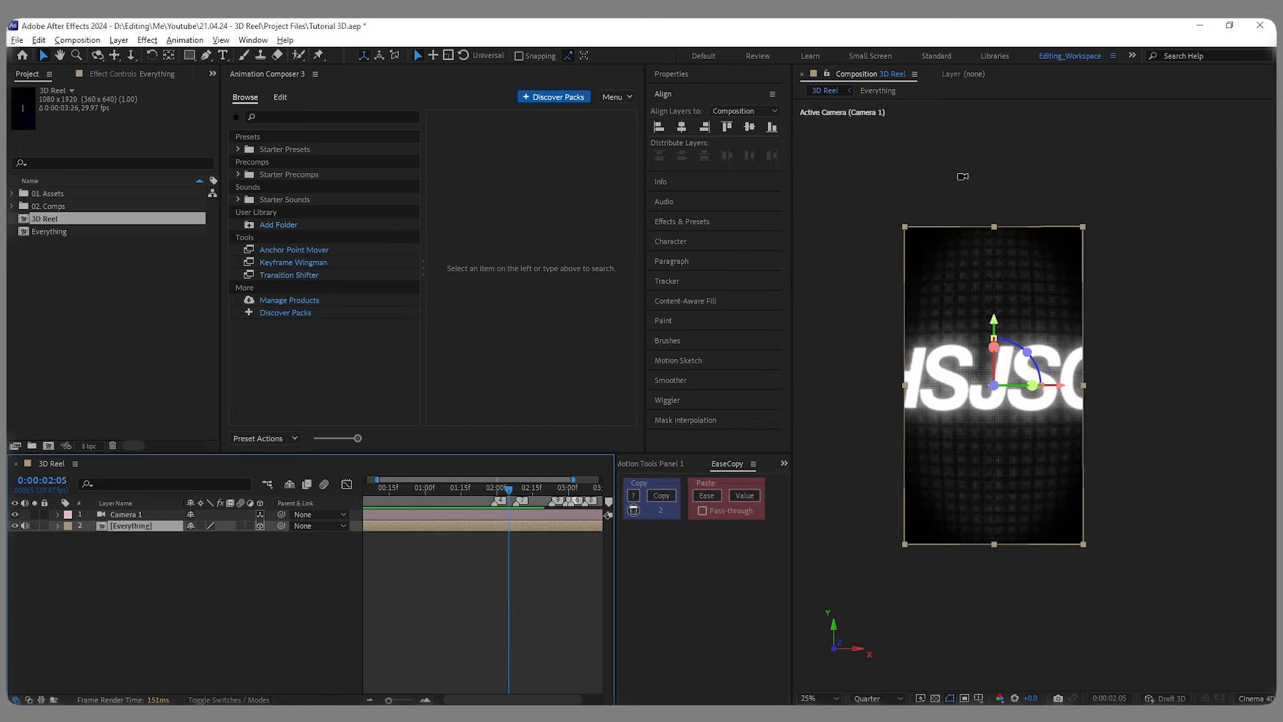
scroll(929, 292, up, 4)
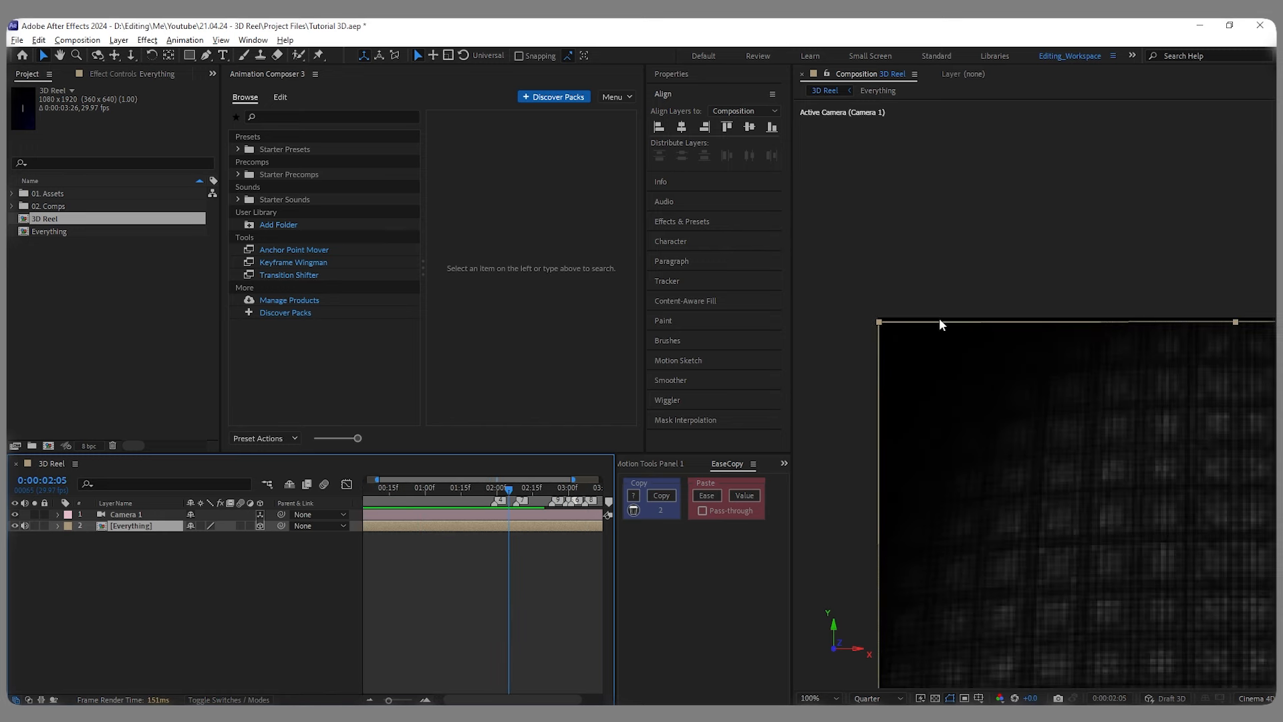
scroll(964, 314, down, 4)
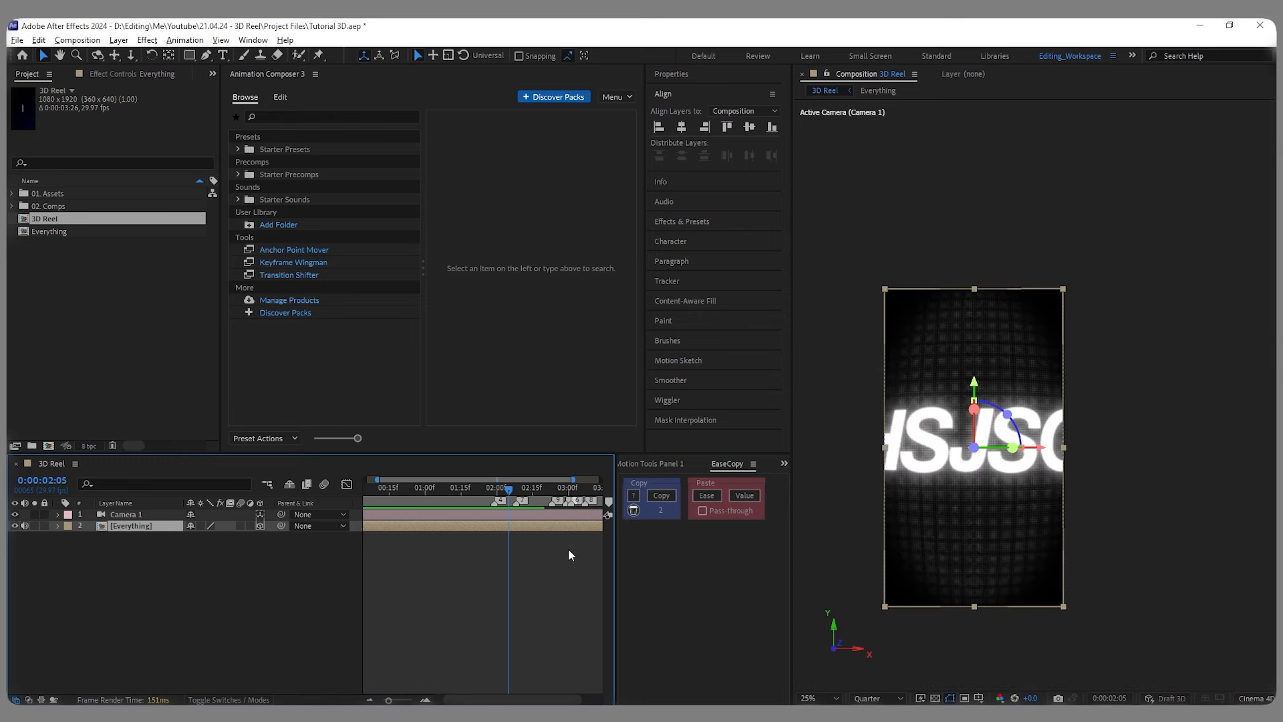
key(s)
click(206, 539)
text(102)
key(Return)
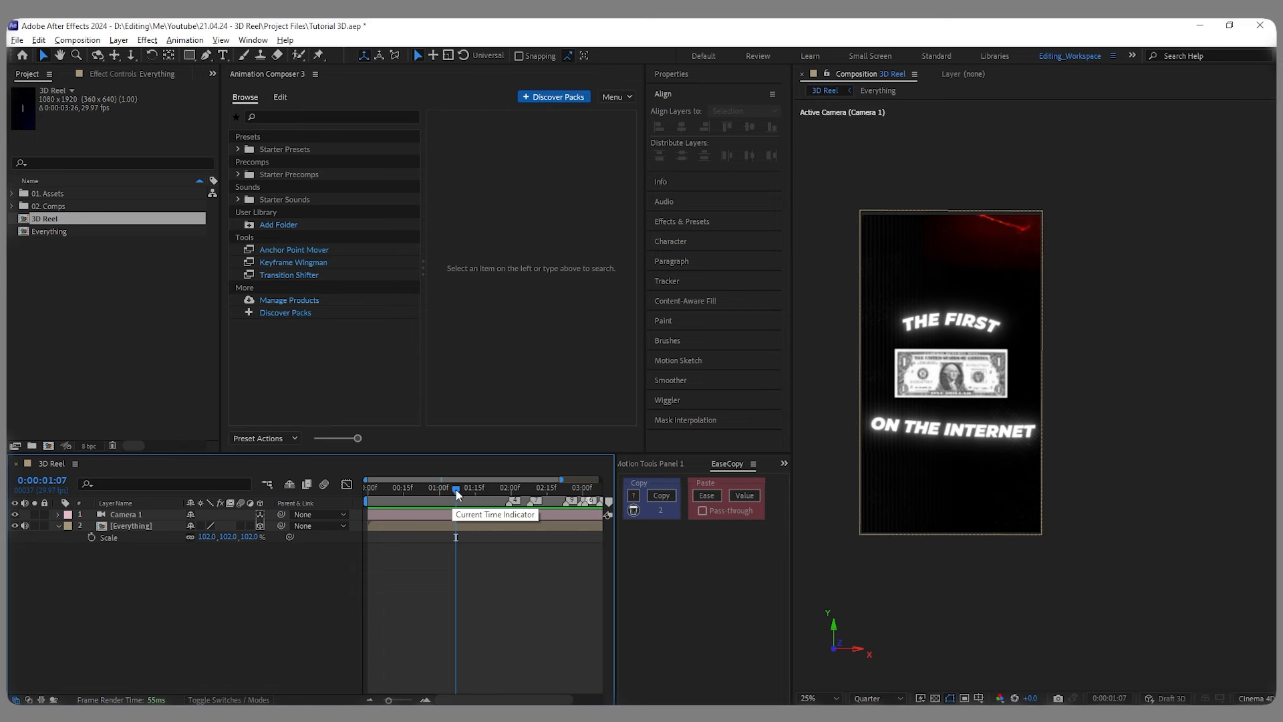
drag(455, 494, 368, 494)
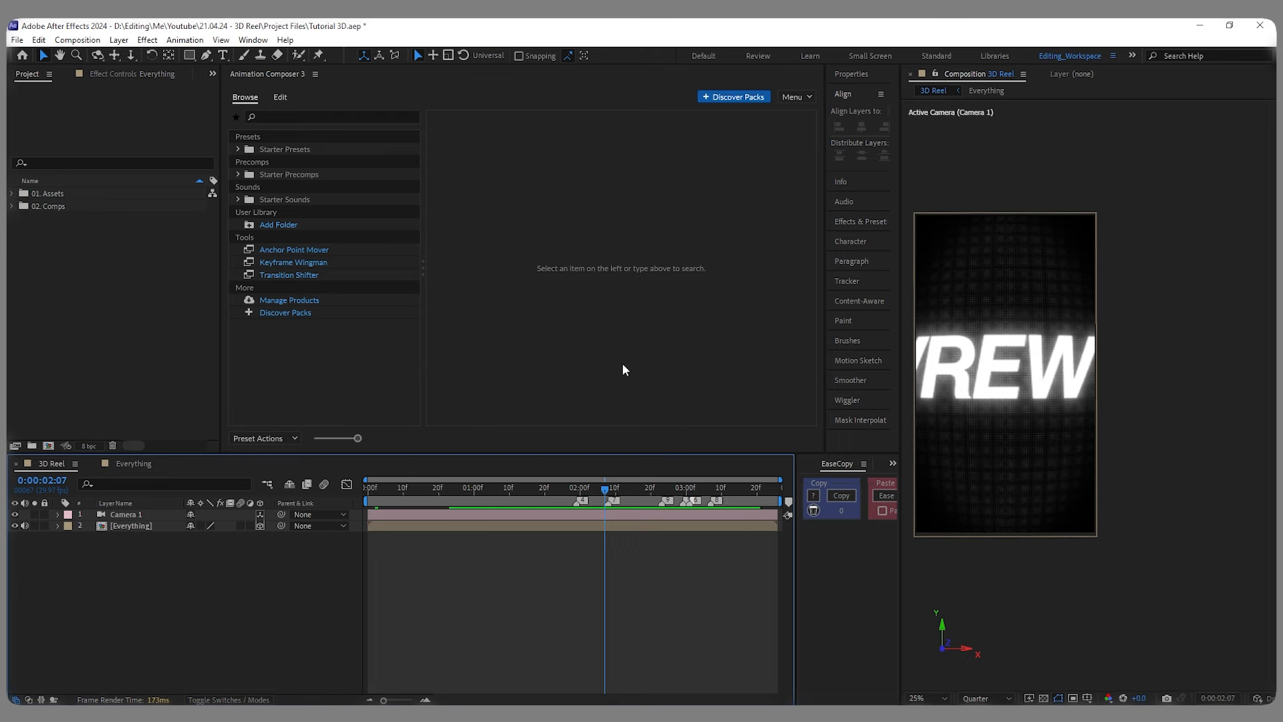
Step: Open the Everything pre-composition and enable motion blur for the whole composition
double_click(137, 527)
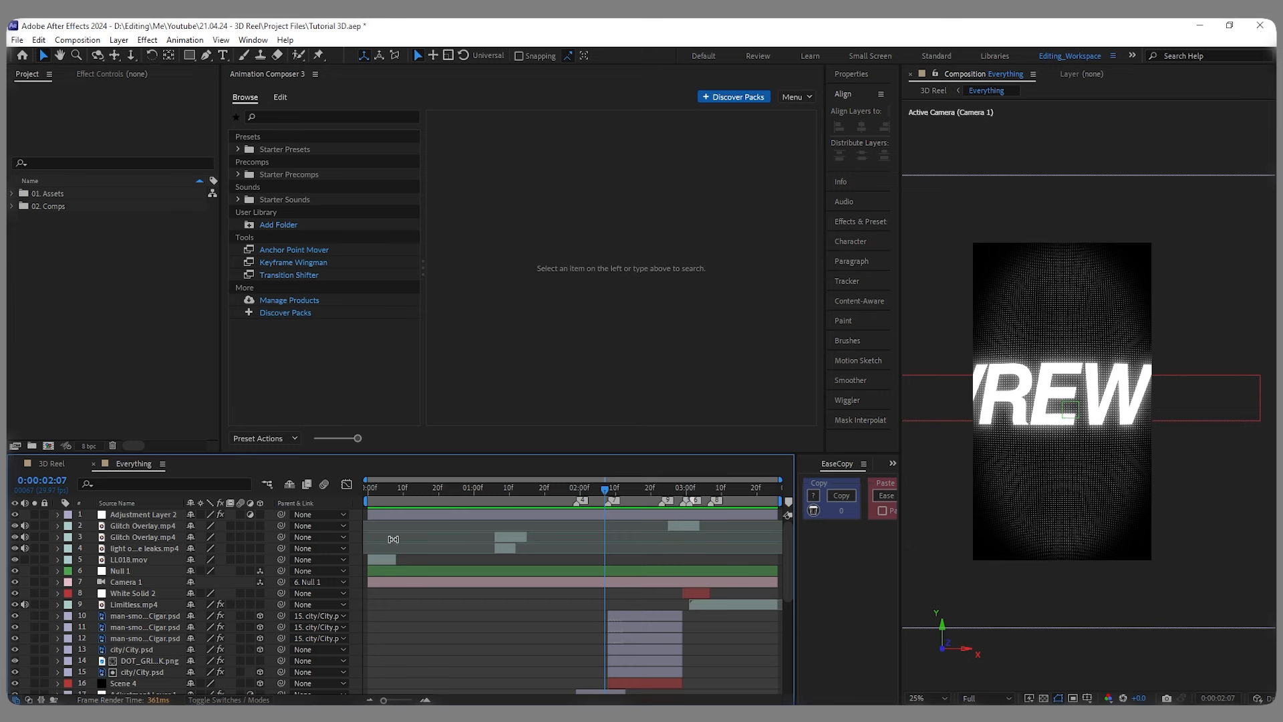
scroll(425, 562, down, 5)
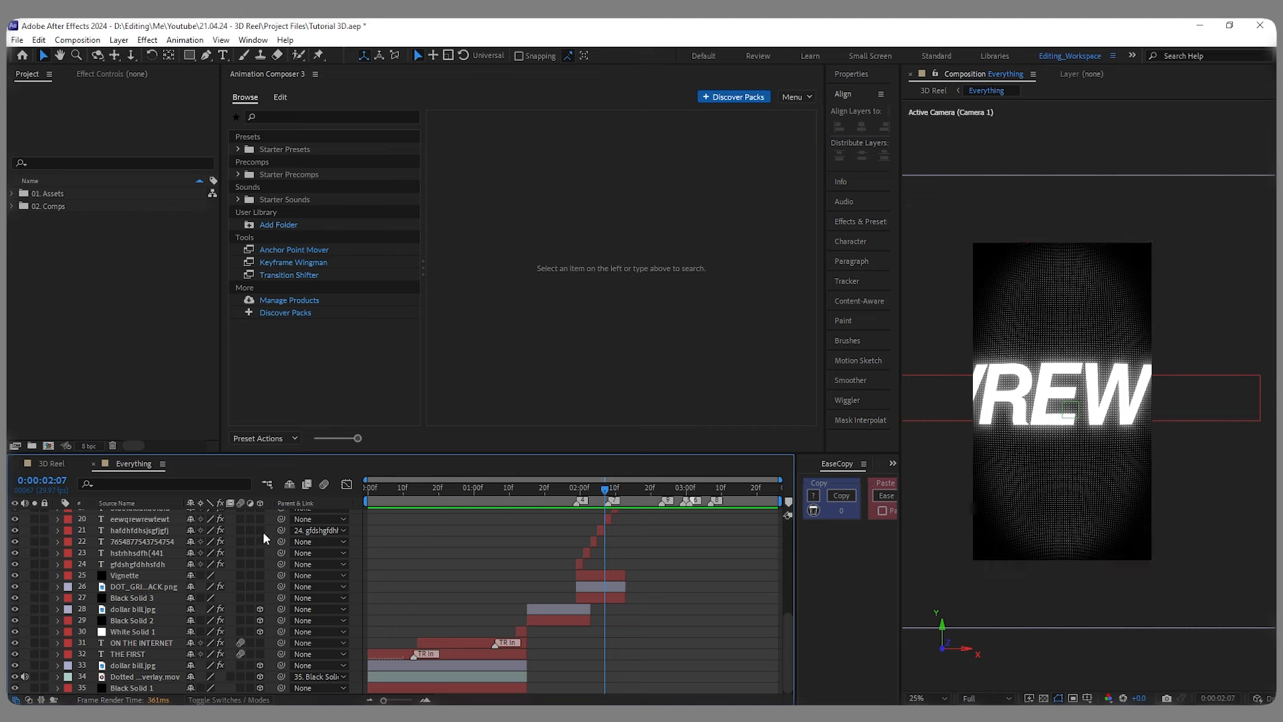
drag(596, 488, 401, 518)
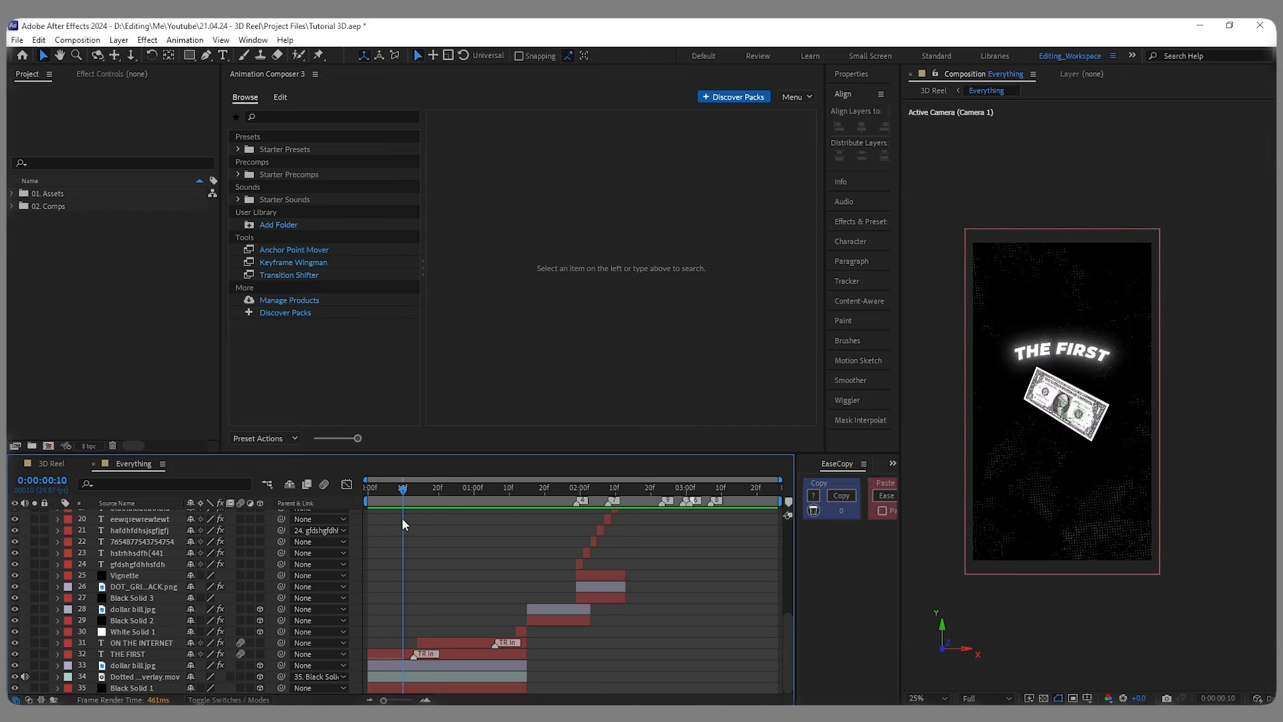
click(324, 484)
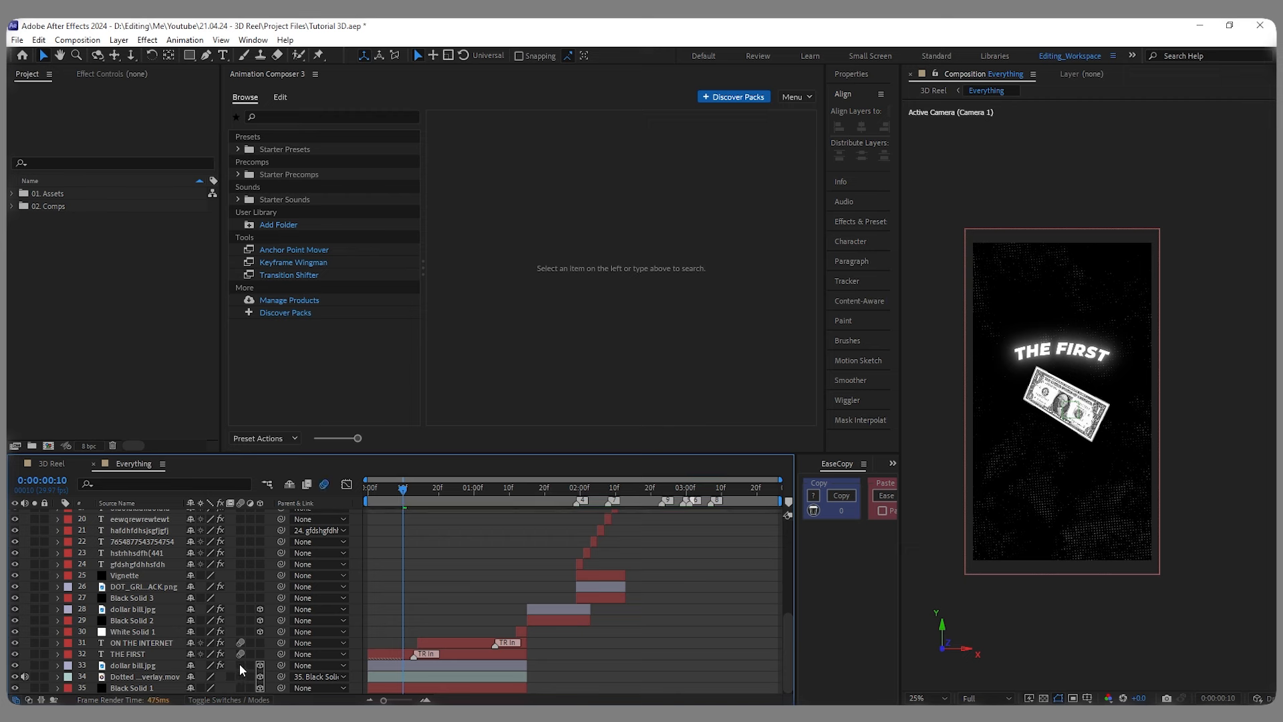
Step: Enable motion blur on the remaining layers of Everything, from Black Solid 1 up to White Solid 2
click(240, 665)
click(241, 677)
click(241, 688)
click(241, 631)
click(241, 621)
click(241, 609)
click(240, 597)
scroll(242, 631, up, 1)
click(241, 620)
click(241, 608)
click(240, 597)
click(241, 586)
click(241, 575)
scroll(242, 581, up, 2)
click(241, 632)
click(240, 620)
click(241, 609)
click(241, 597)
scroll(242, 620, up, 2)
drag(240, 654, 240, 586)
scroll(242, 574, up, 1)
scroll(240, 600, up, 1)
Step: Check the motion blur in Everything at frames 0:00:00:03 and 0:00:01:13
drag(405, 493, 379, 488)
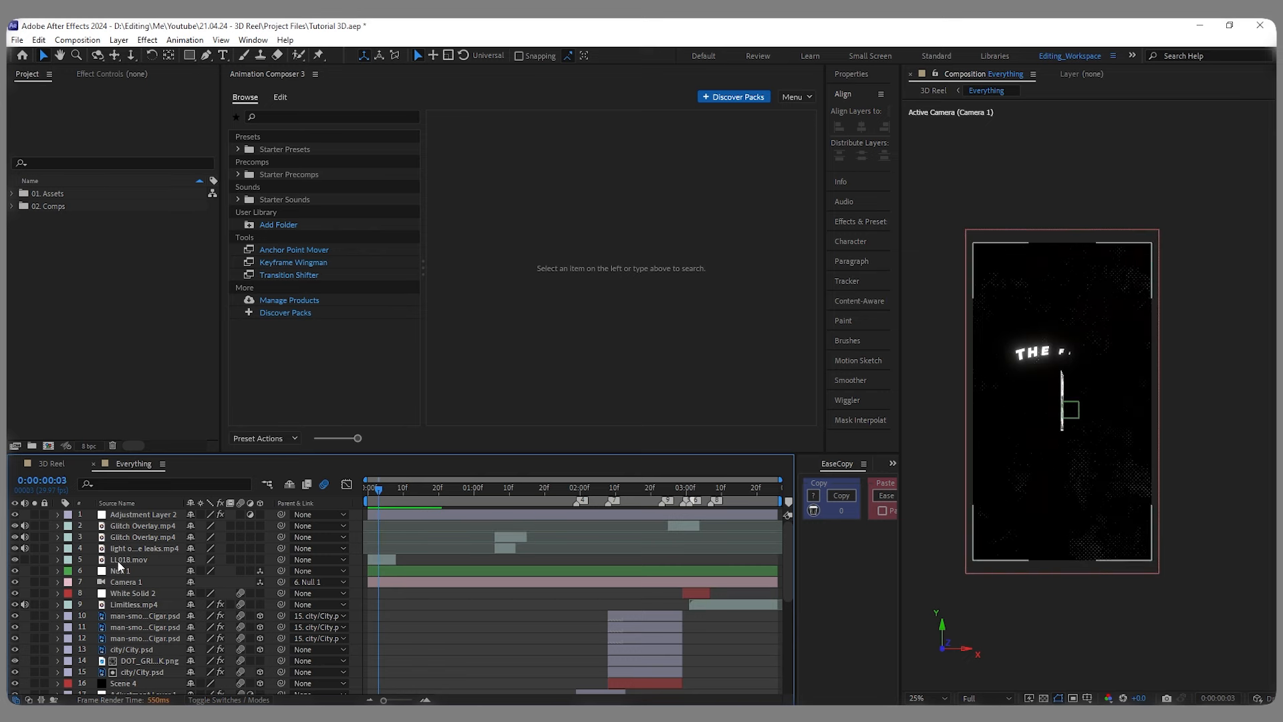
scroll(133, 563, down, 4)
click(520, 493)
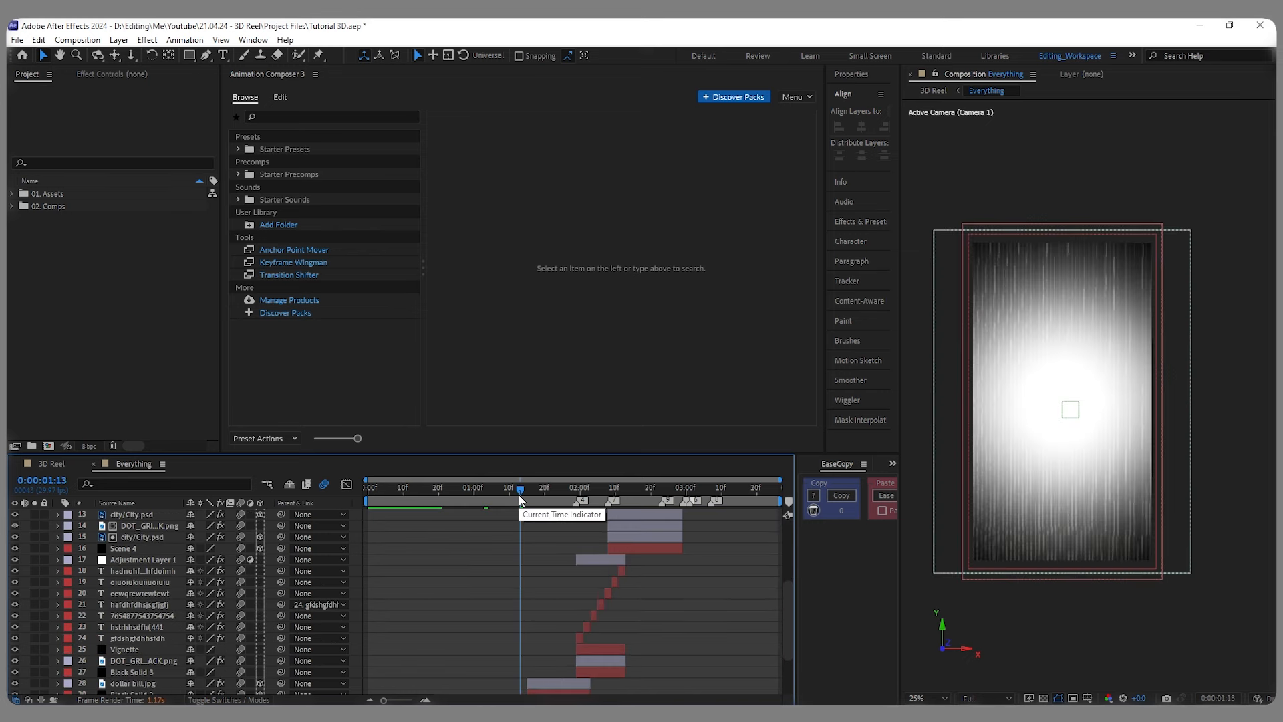